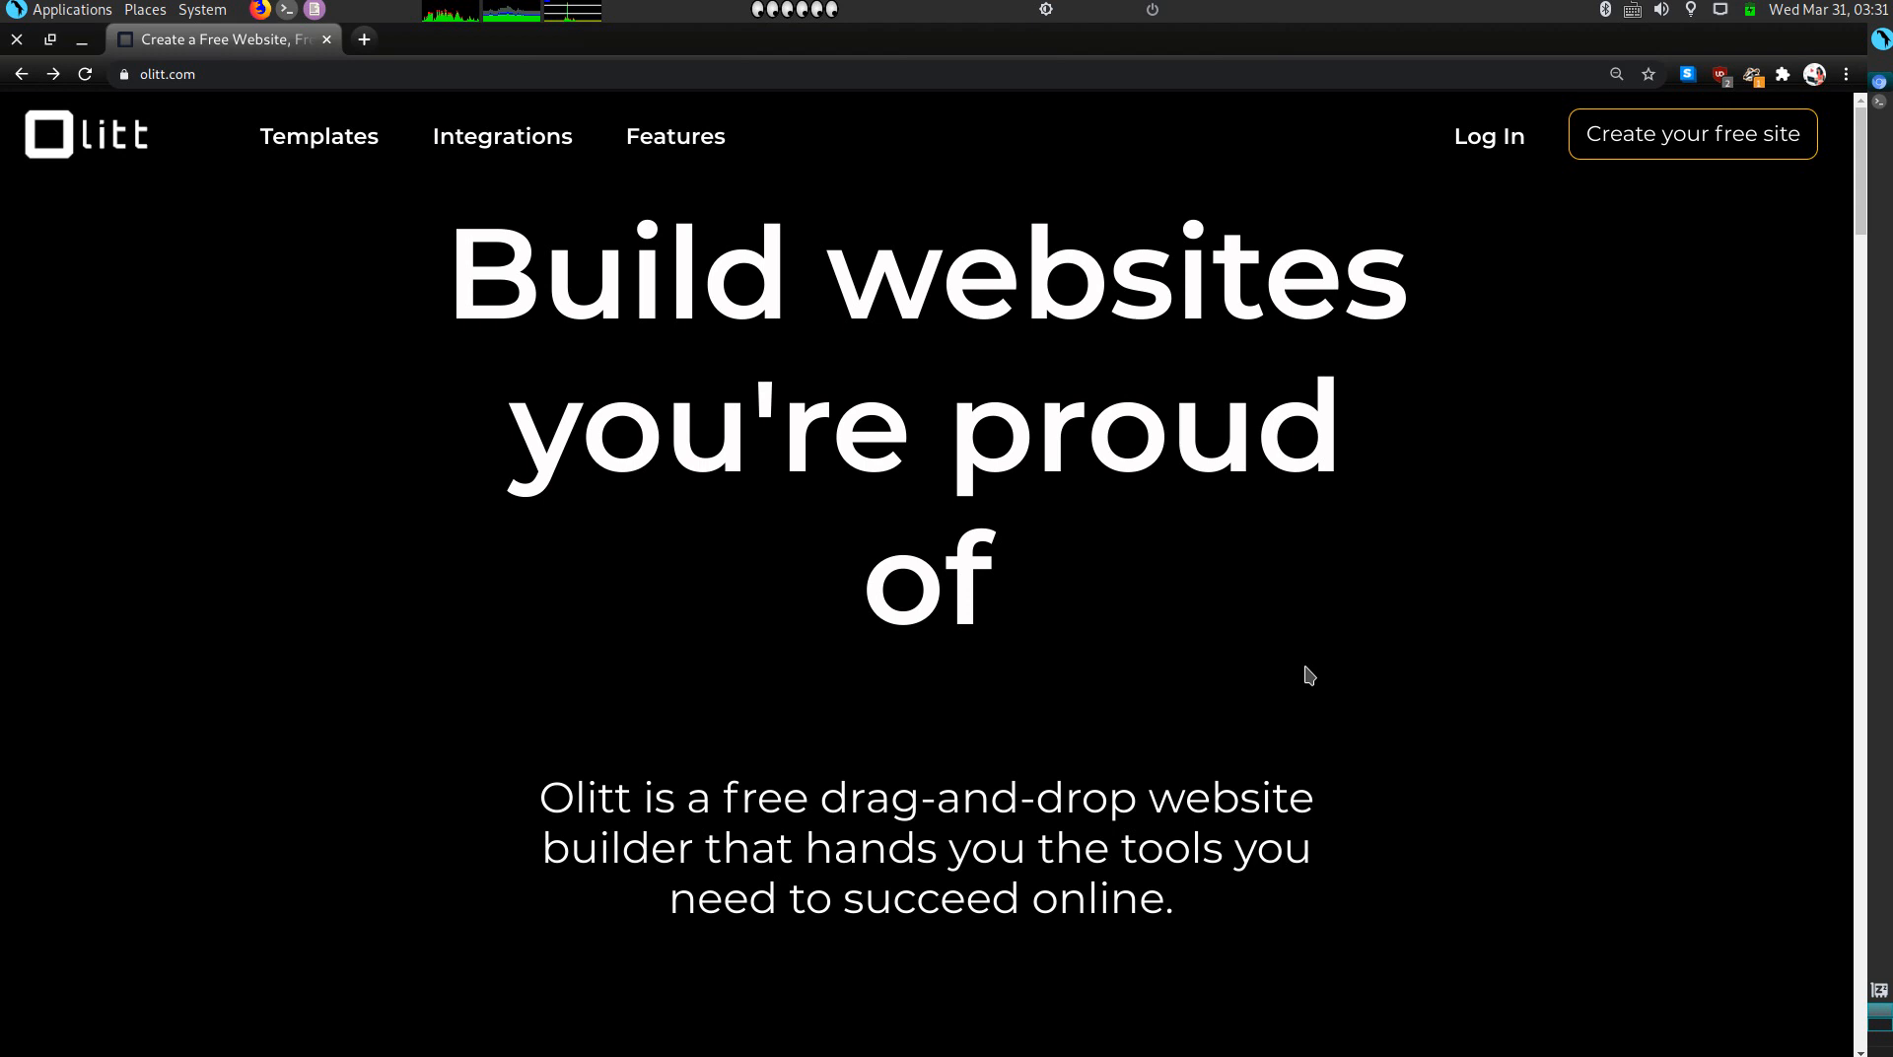
Step: Log in to the site builder with the Google account and start creating a new website
{"action": "left_click", "coordinate": [1483, 138]}
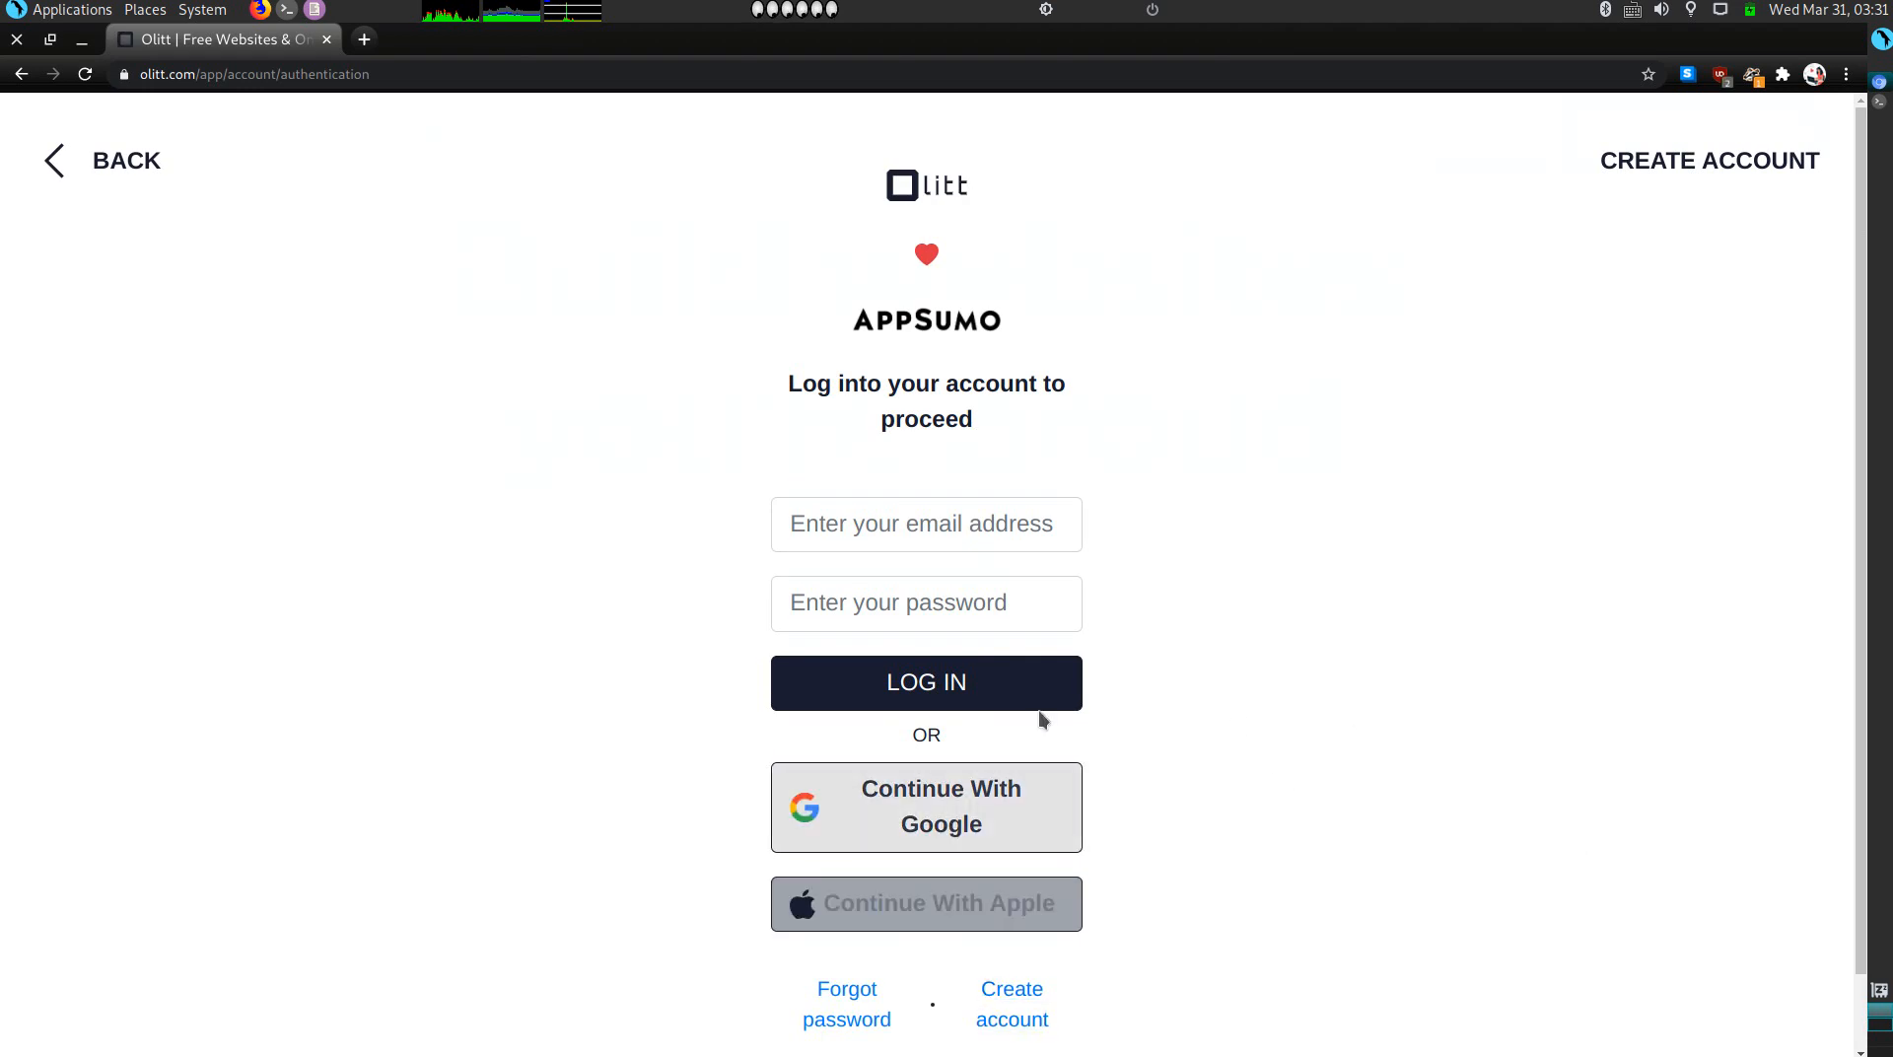
{"action": "left_click", "coordinate": [976, 840]}
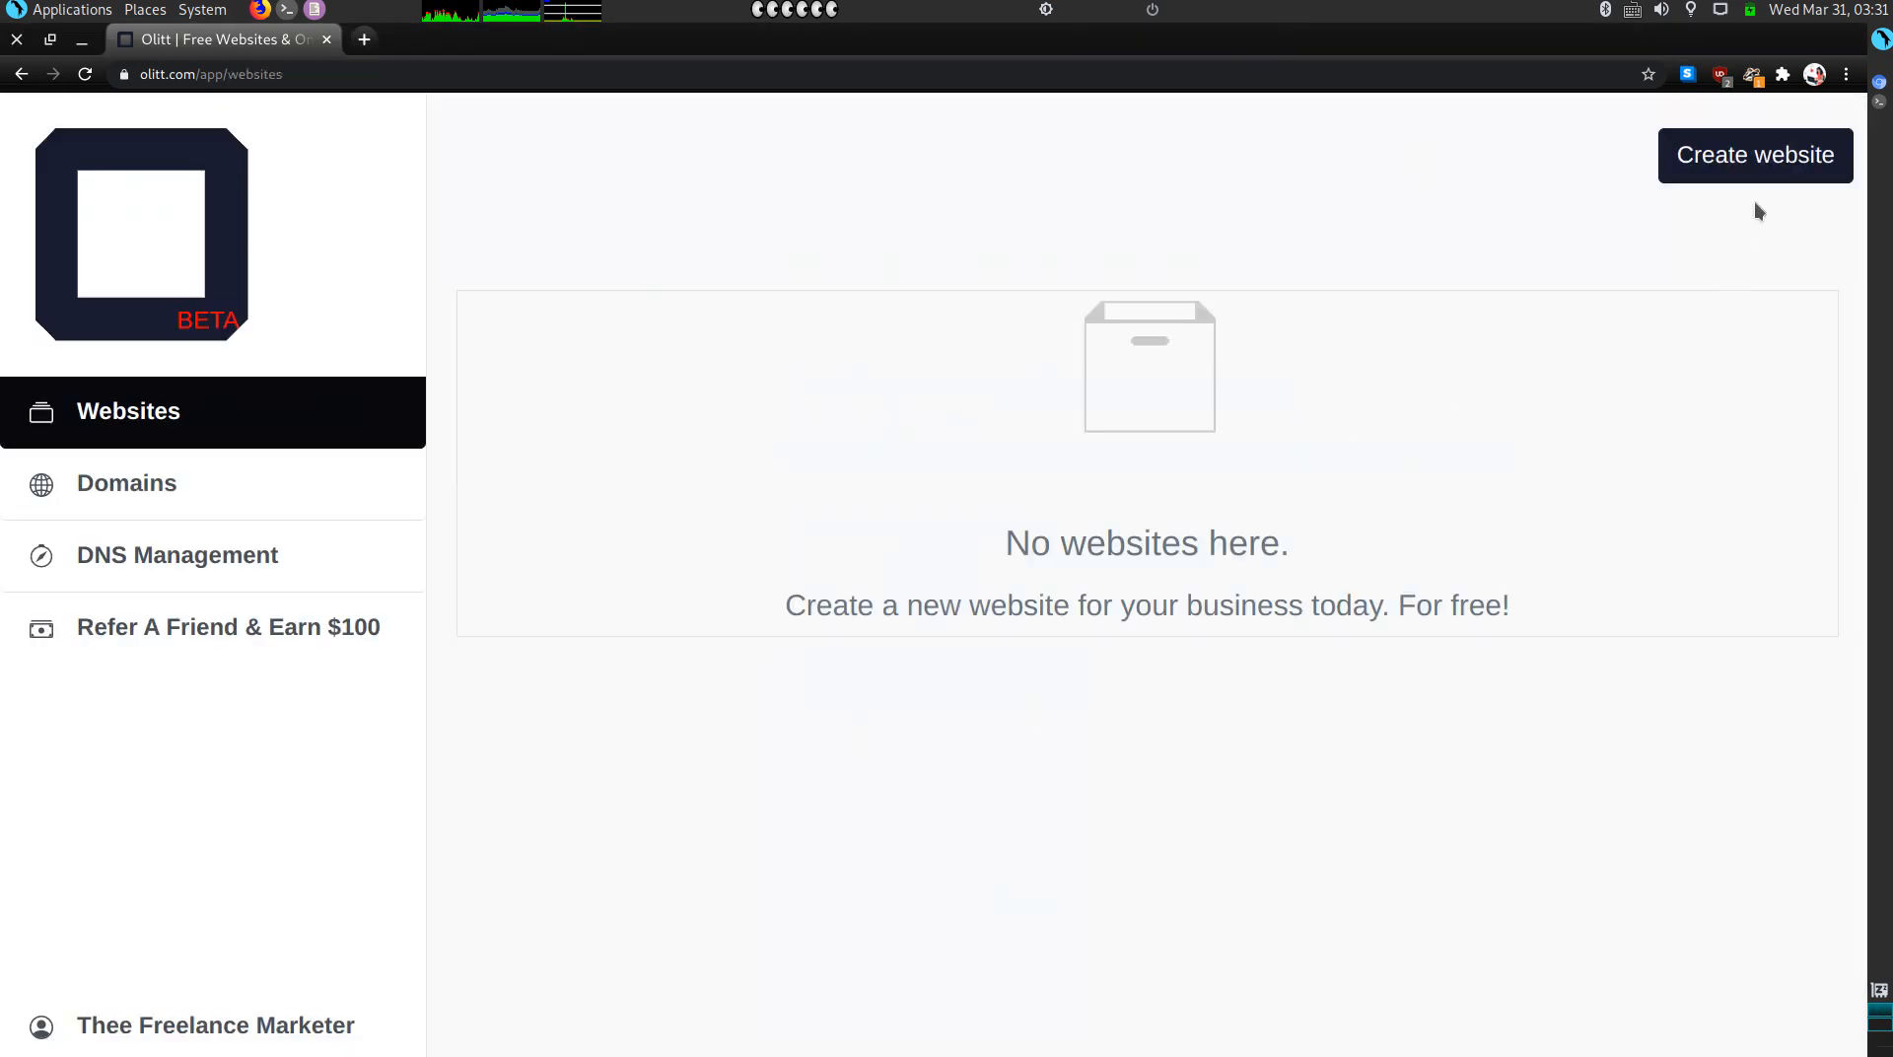
{"action": "left_click", "coordinate": [1777, 163]}
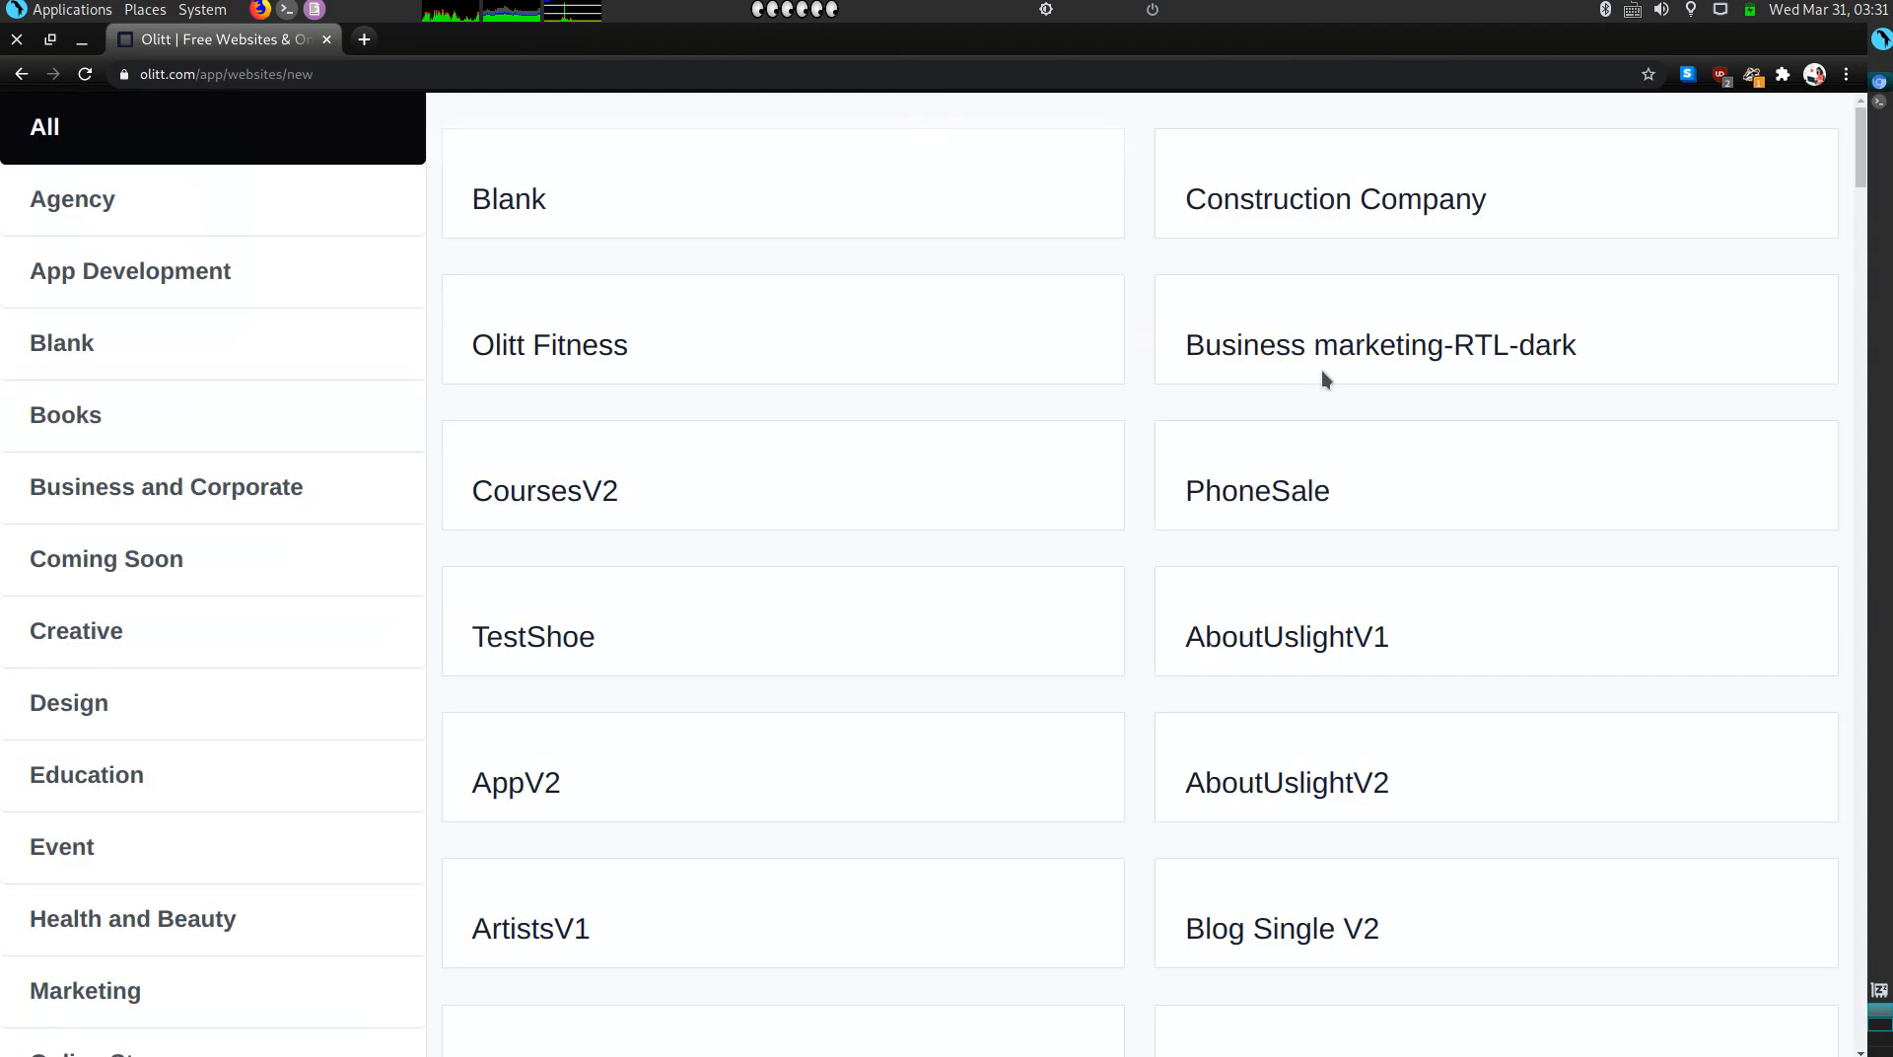
Step: Create the website from the Lean Restaurant V2 template in the Restaurants category and dismiss the congratulations message
{"action": "key", "text": "ctrl+minus"}
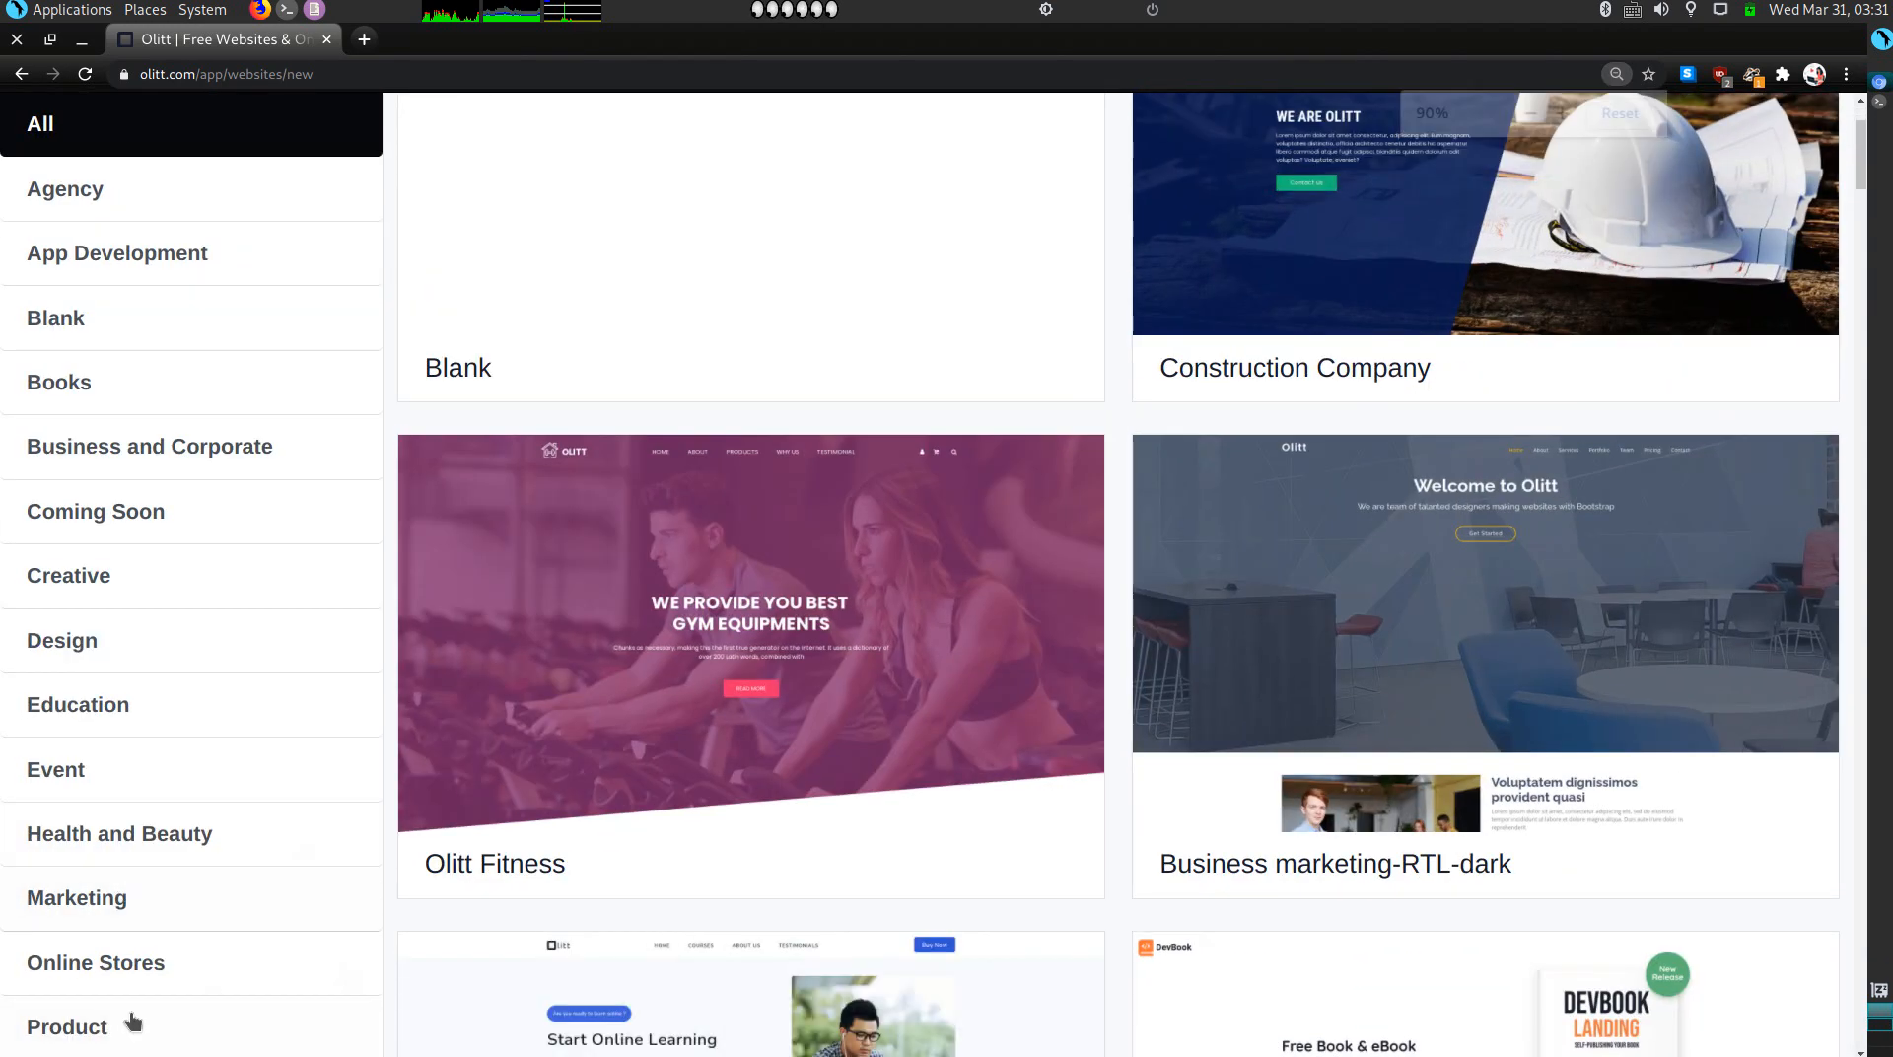
{"action": "key", "text": "ctrl+minus"}
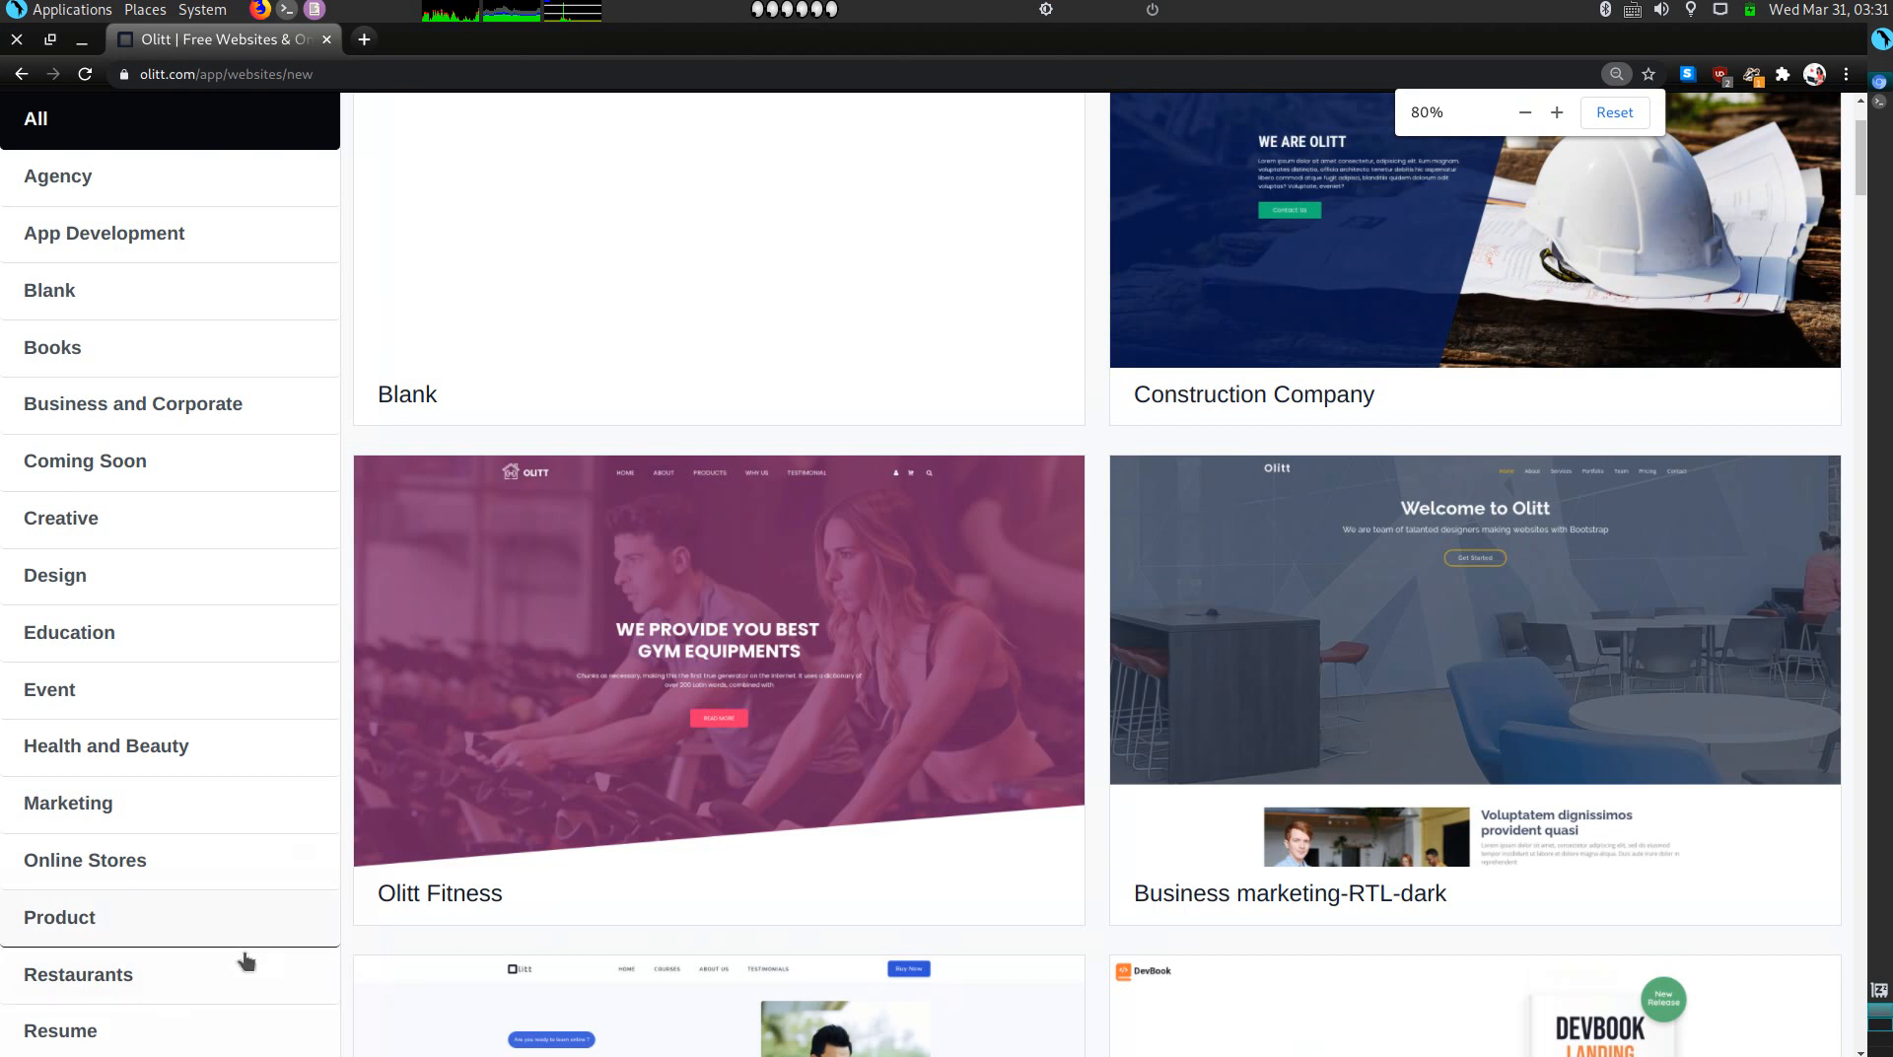
{"action": "left_click", "coordinate": [113, 977]}
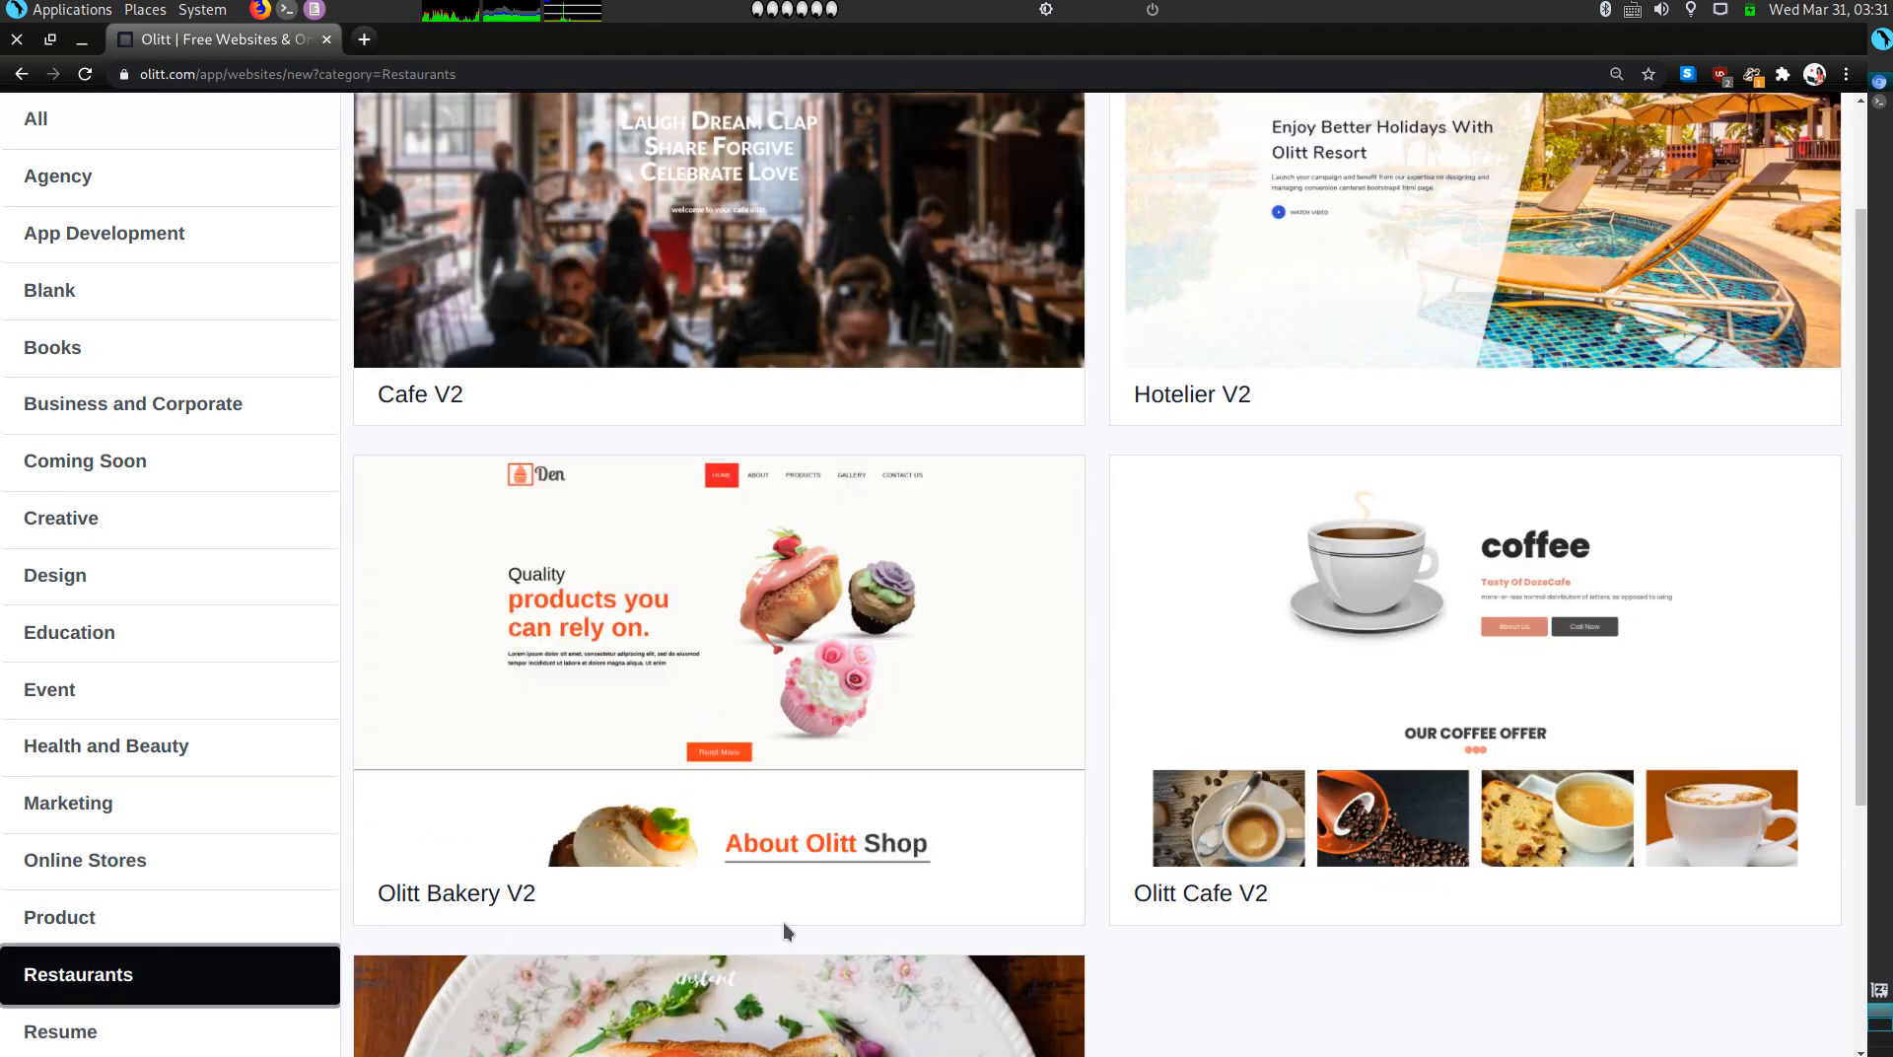
{"action": "scroll", "coordinate": [695, 927], "scroll_direction": "down", "scroll_amount": 4}
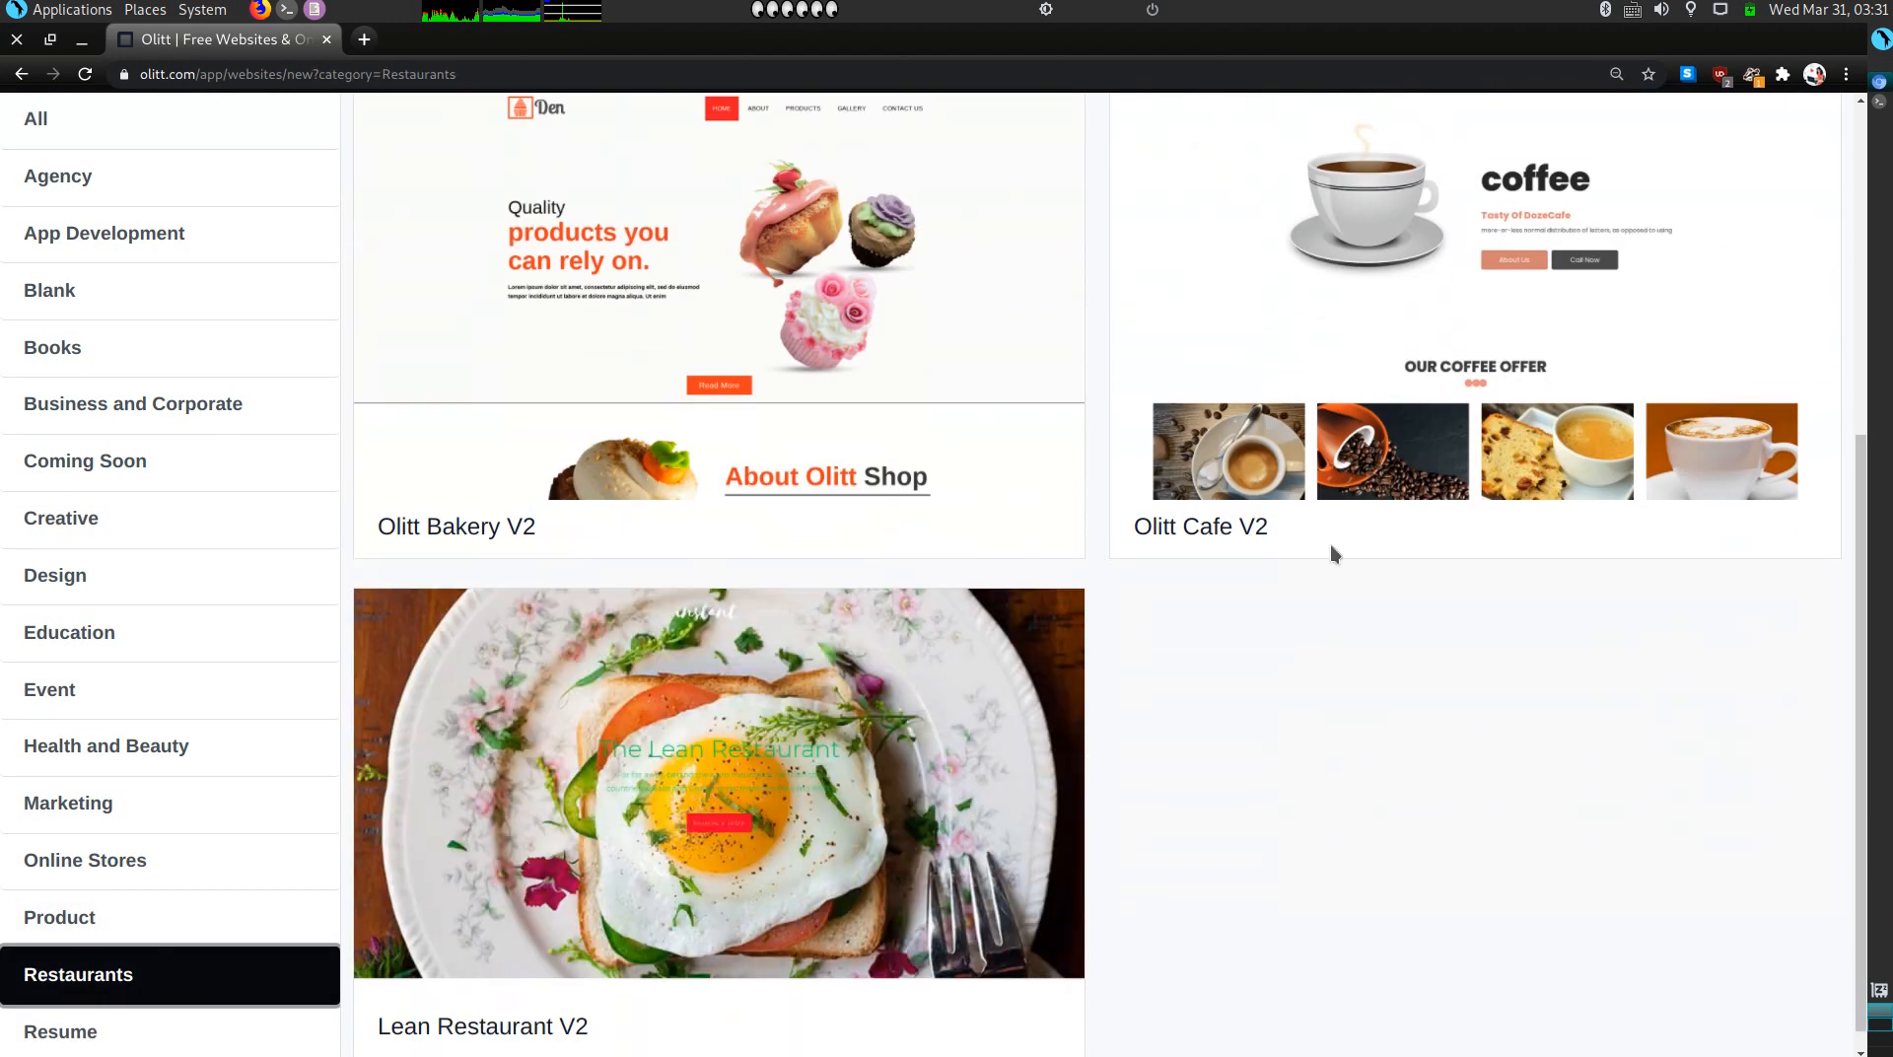
{"action": "scroll", "coordinate": [503, 1032], "scroll_direction": "down", "scroll_amount": 1}
{"action": "mouse_move", "coordinate": [633, 874]}
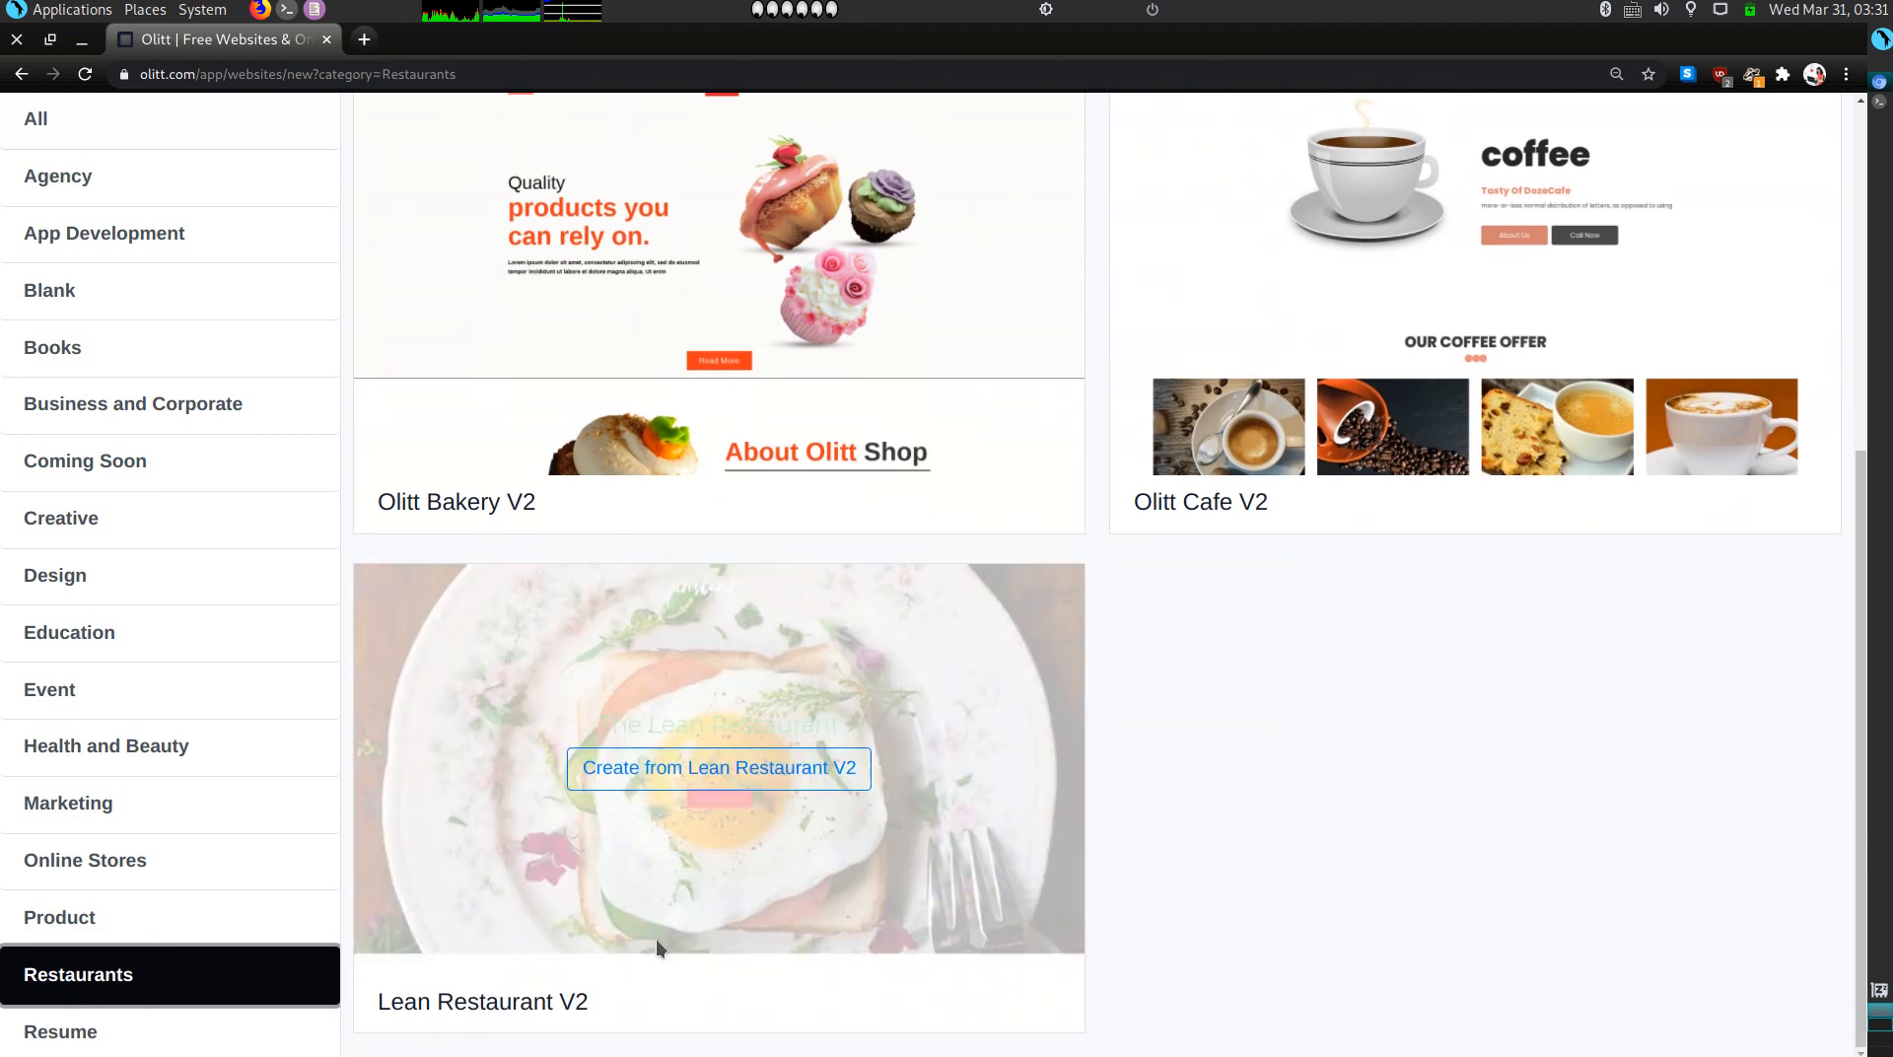
{"action": "left_click", "coordinate": [727, 779]}
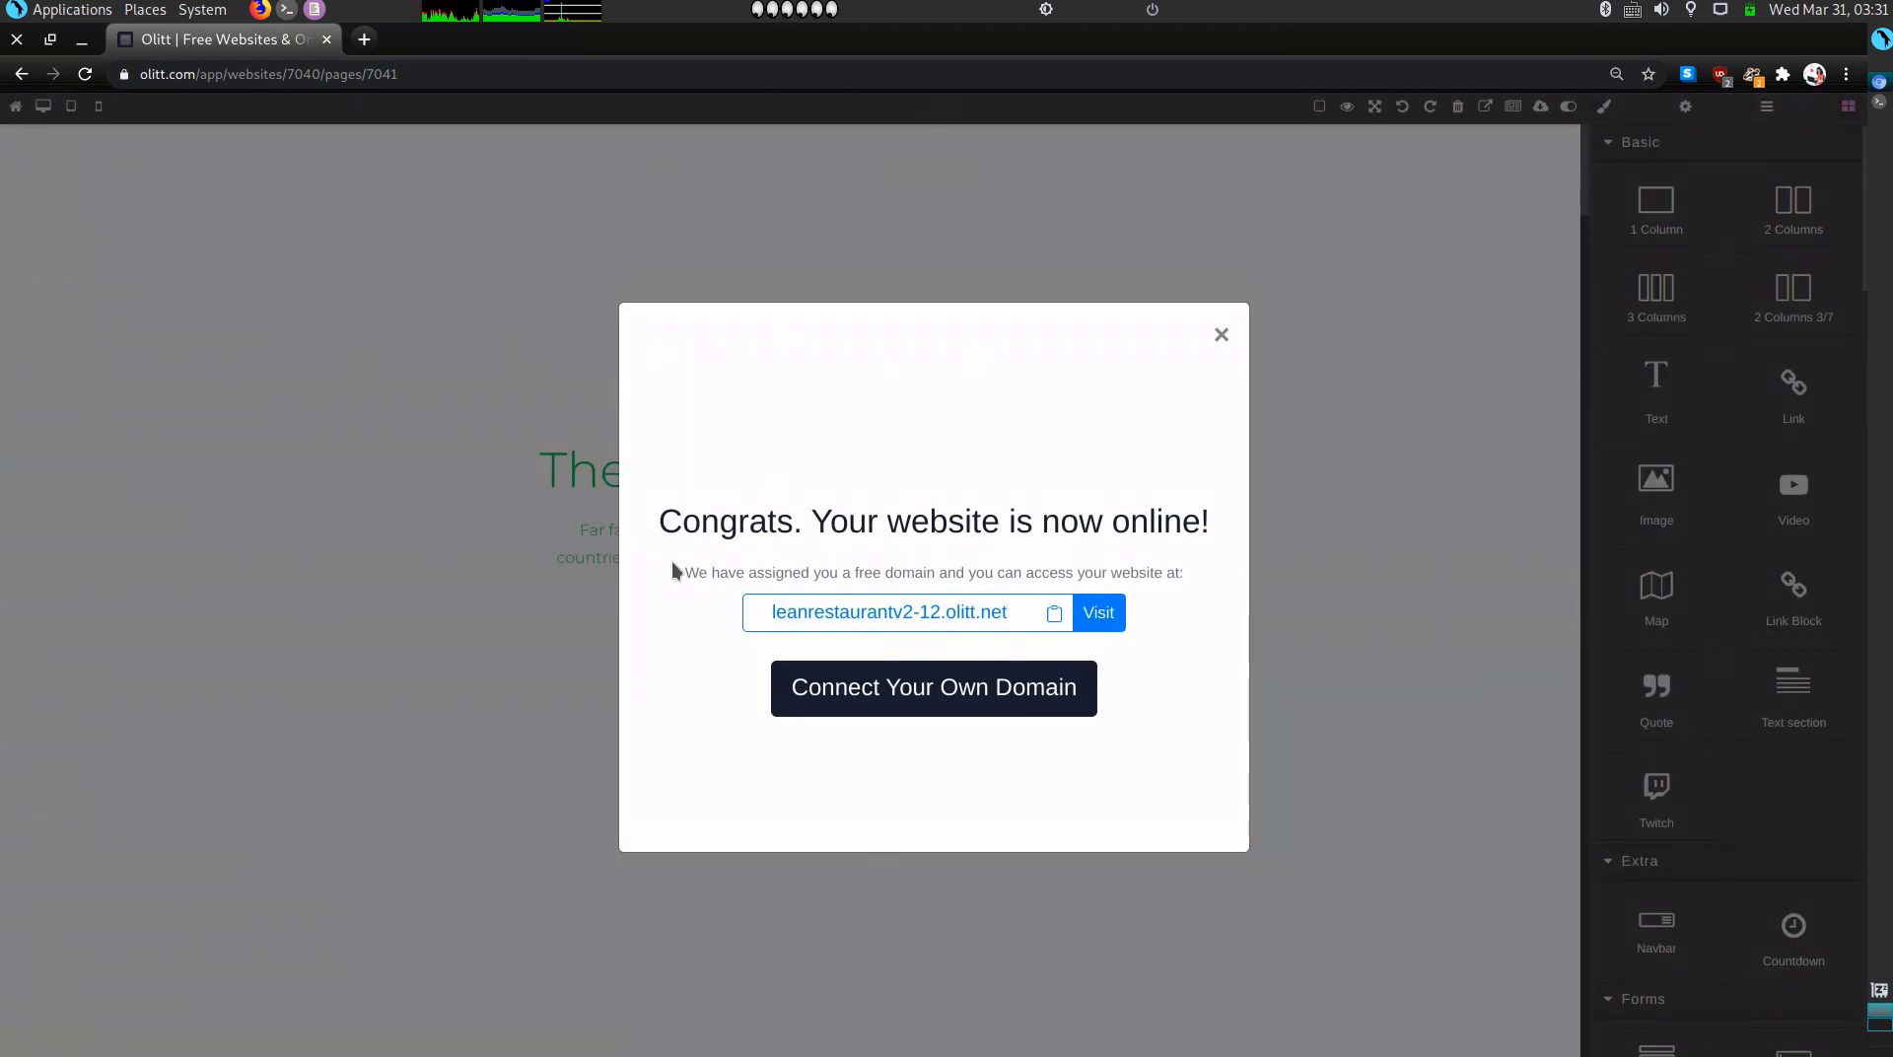
{"action": "left_click", "coordinate": [1221, 336]}
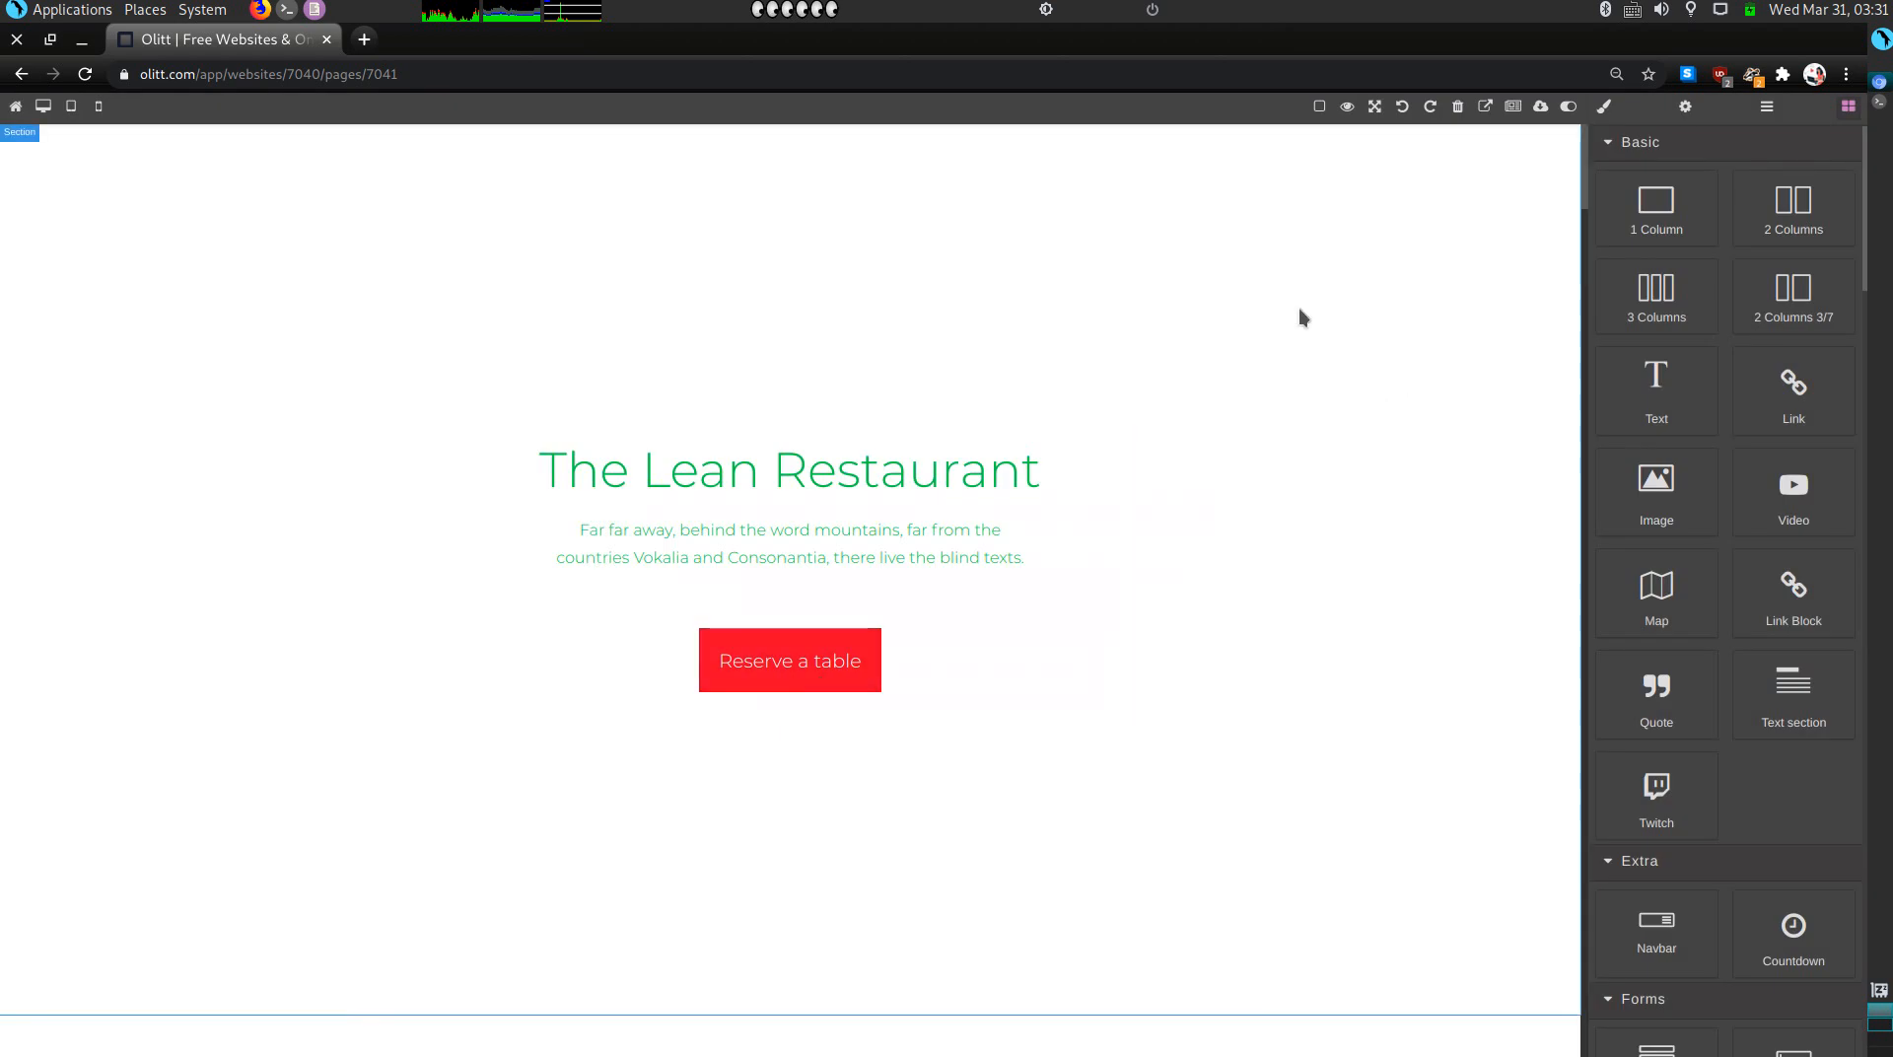
Step: Open the live restaurant site in a new tab and look through its sections from header to events
{"action": "left_click", "coordinate": [1485, 109]}
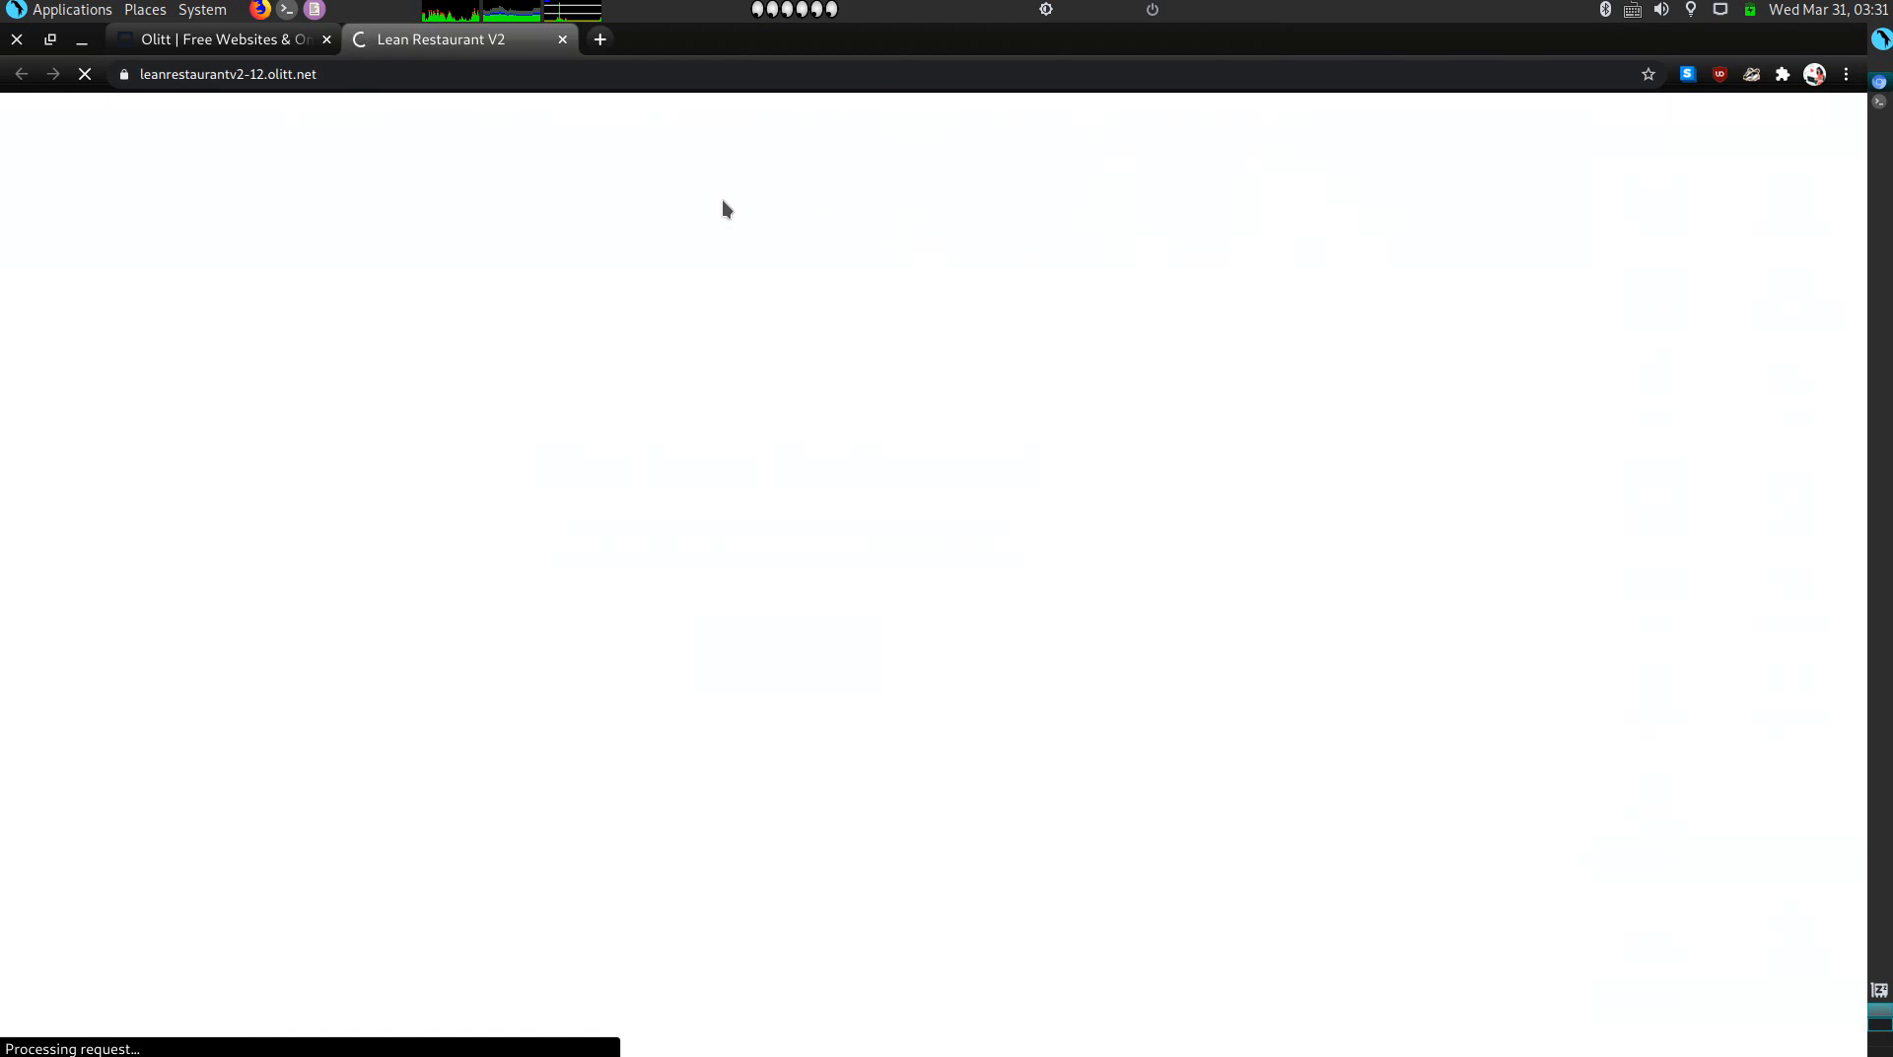
{"action": "key", "text": "ctrl+minus"}
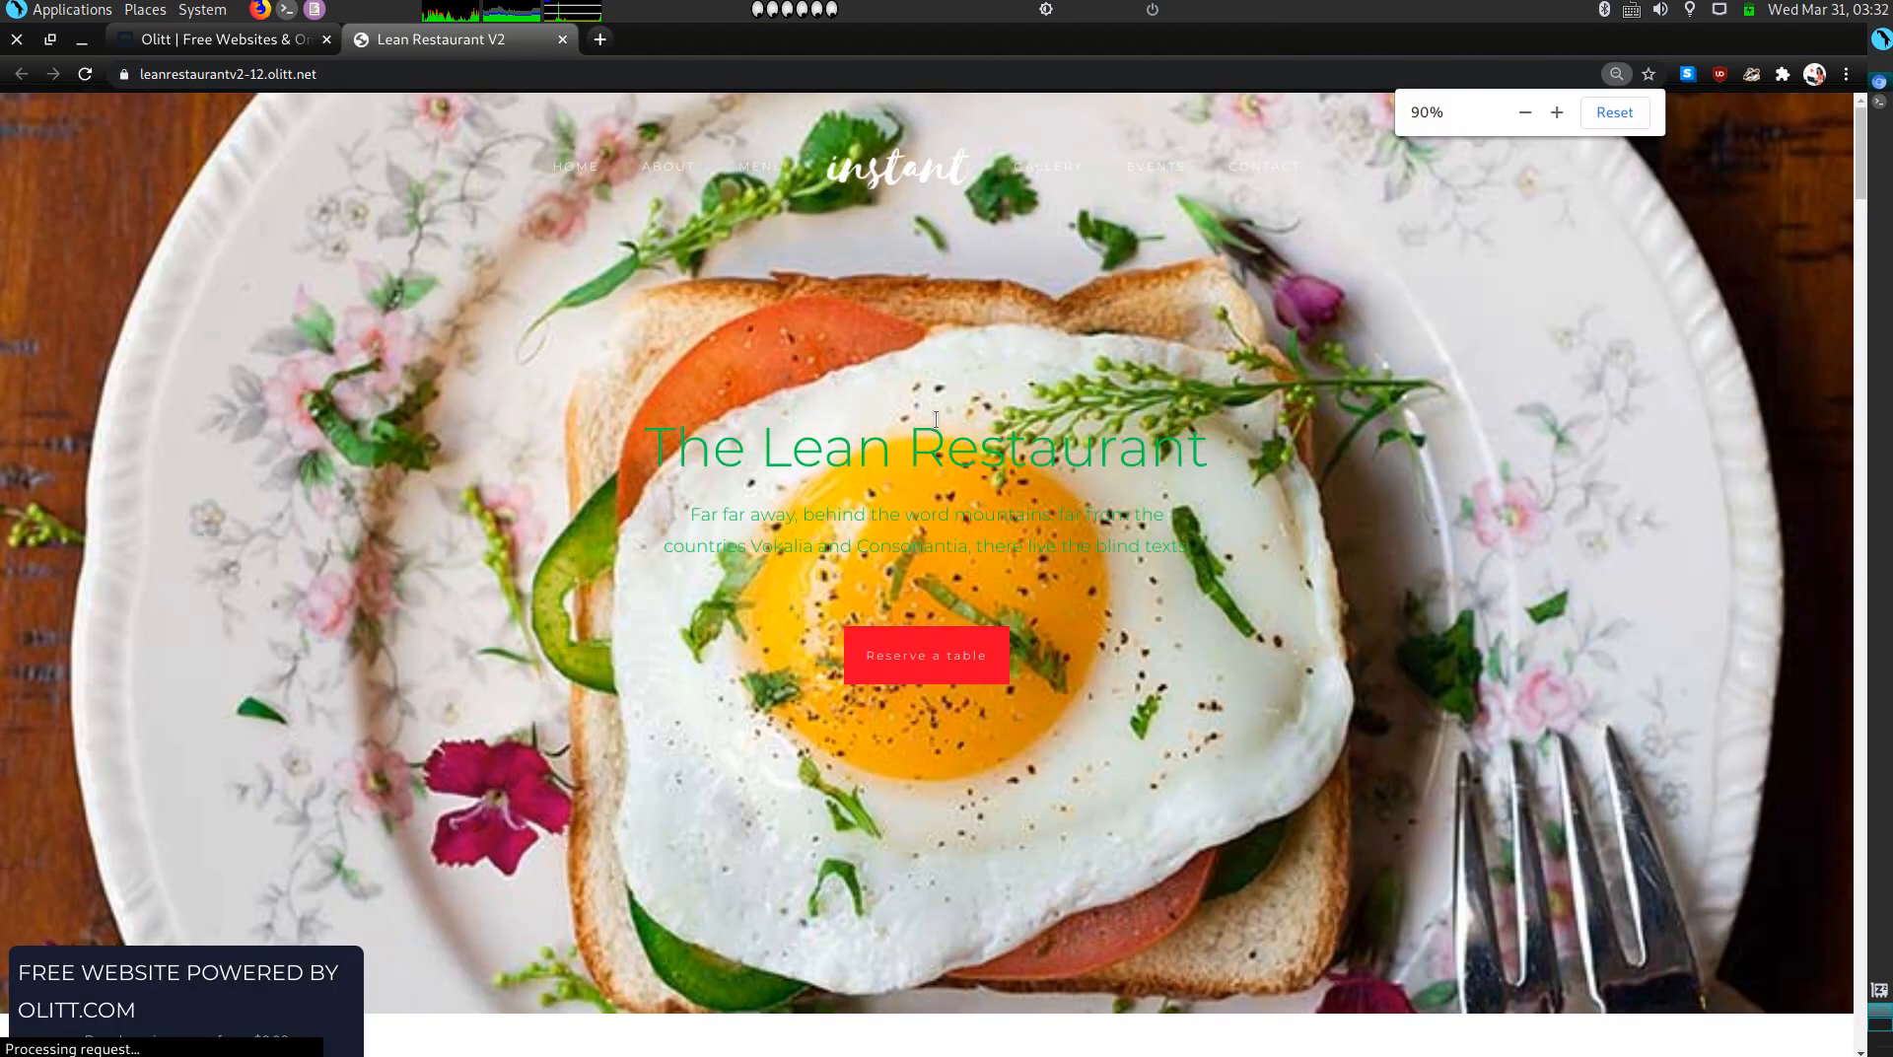
{"action": "key", "text": "ctrl+plus"}
{"action": "key", "text": "ctrl+plus"}
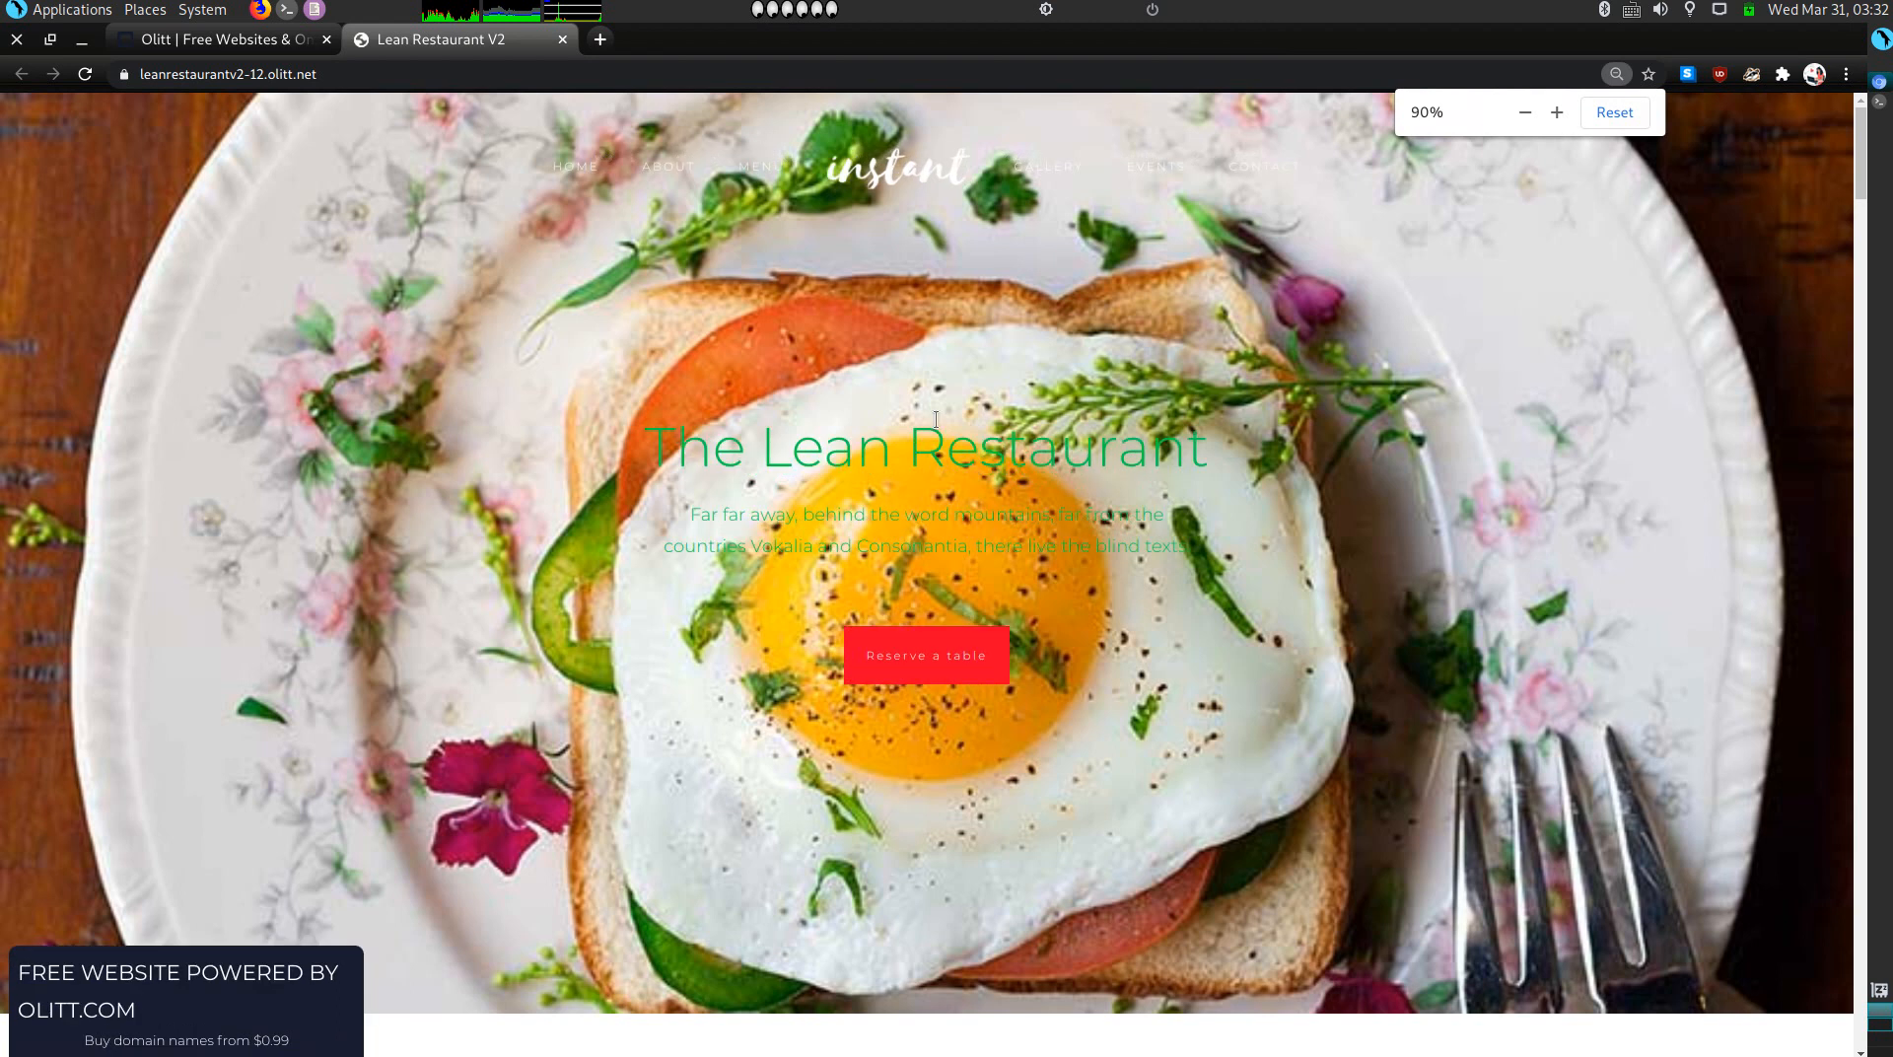
{"action": "scroll", "coordinate": [242, 546], "scroll_direction": "down", "scroll_amount": 15}
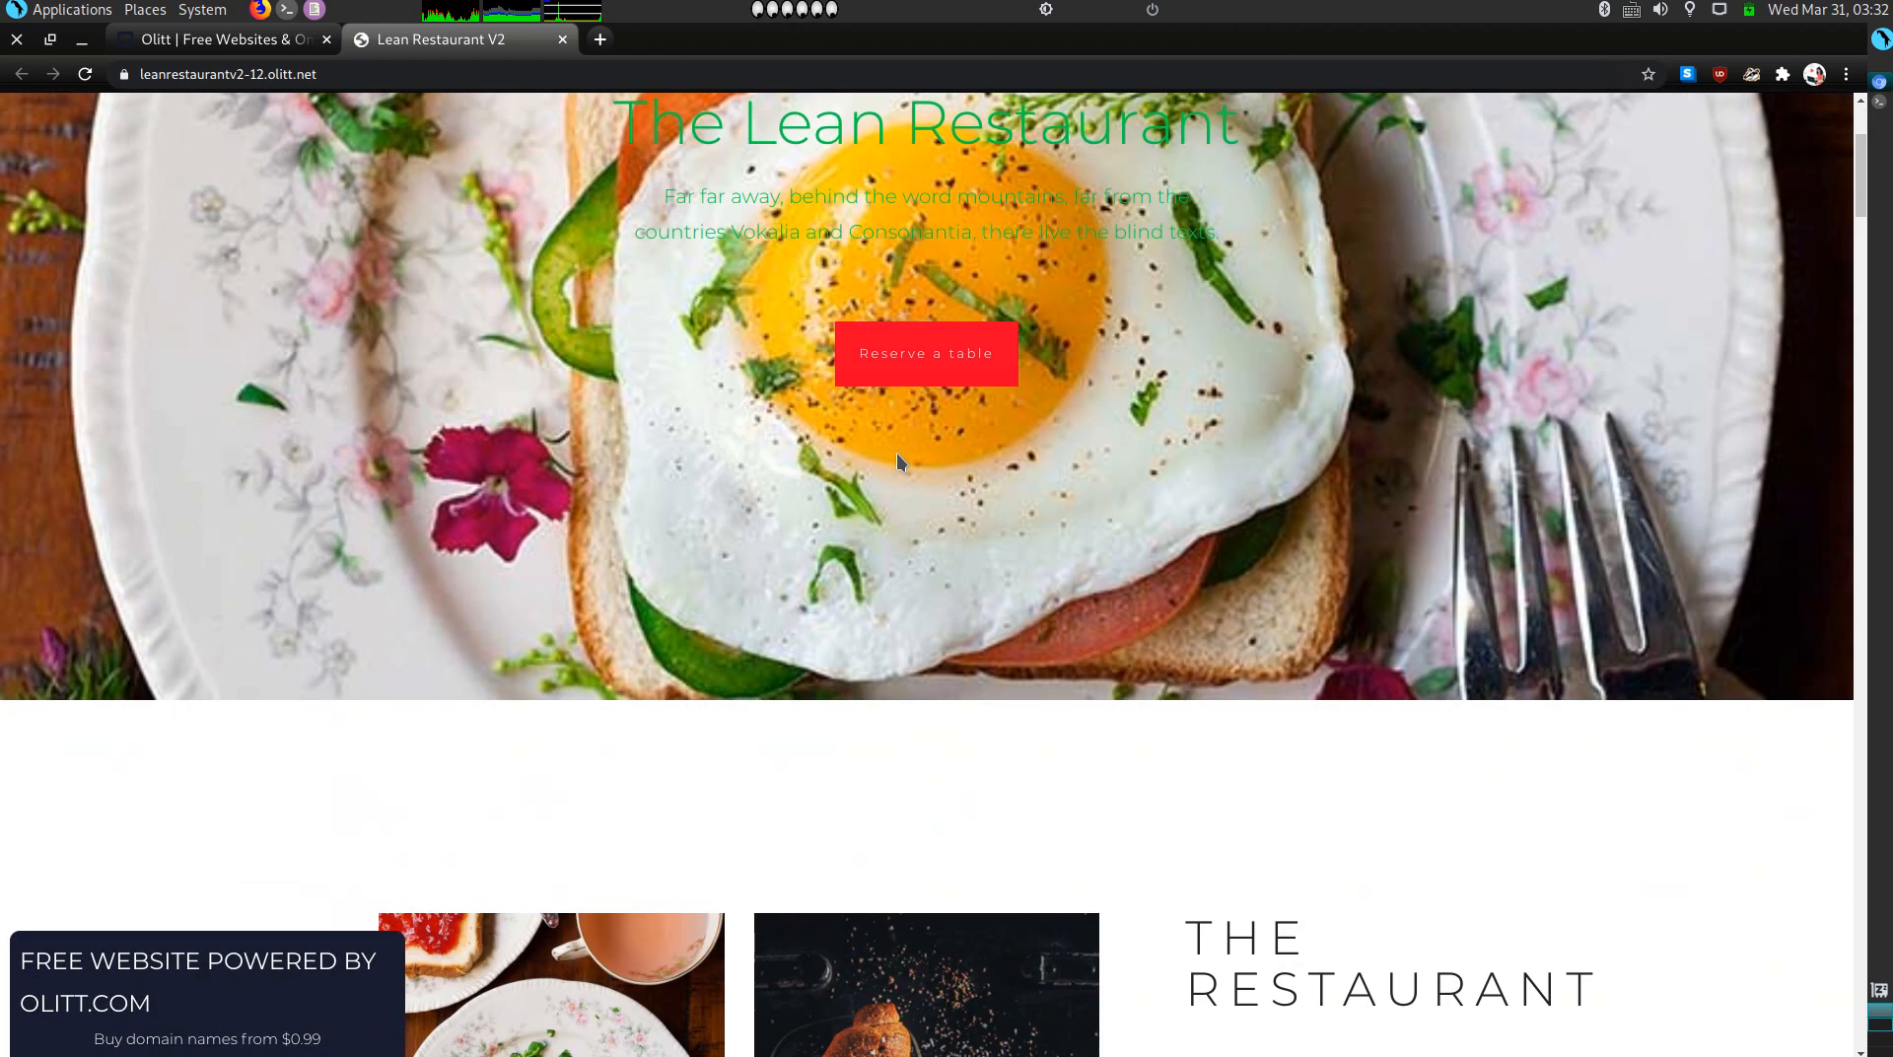
{"action": "scroll", "coordinate": [896, 463], "scroll_direction": "down", "scroll_amount": 15}
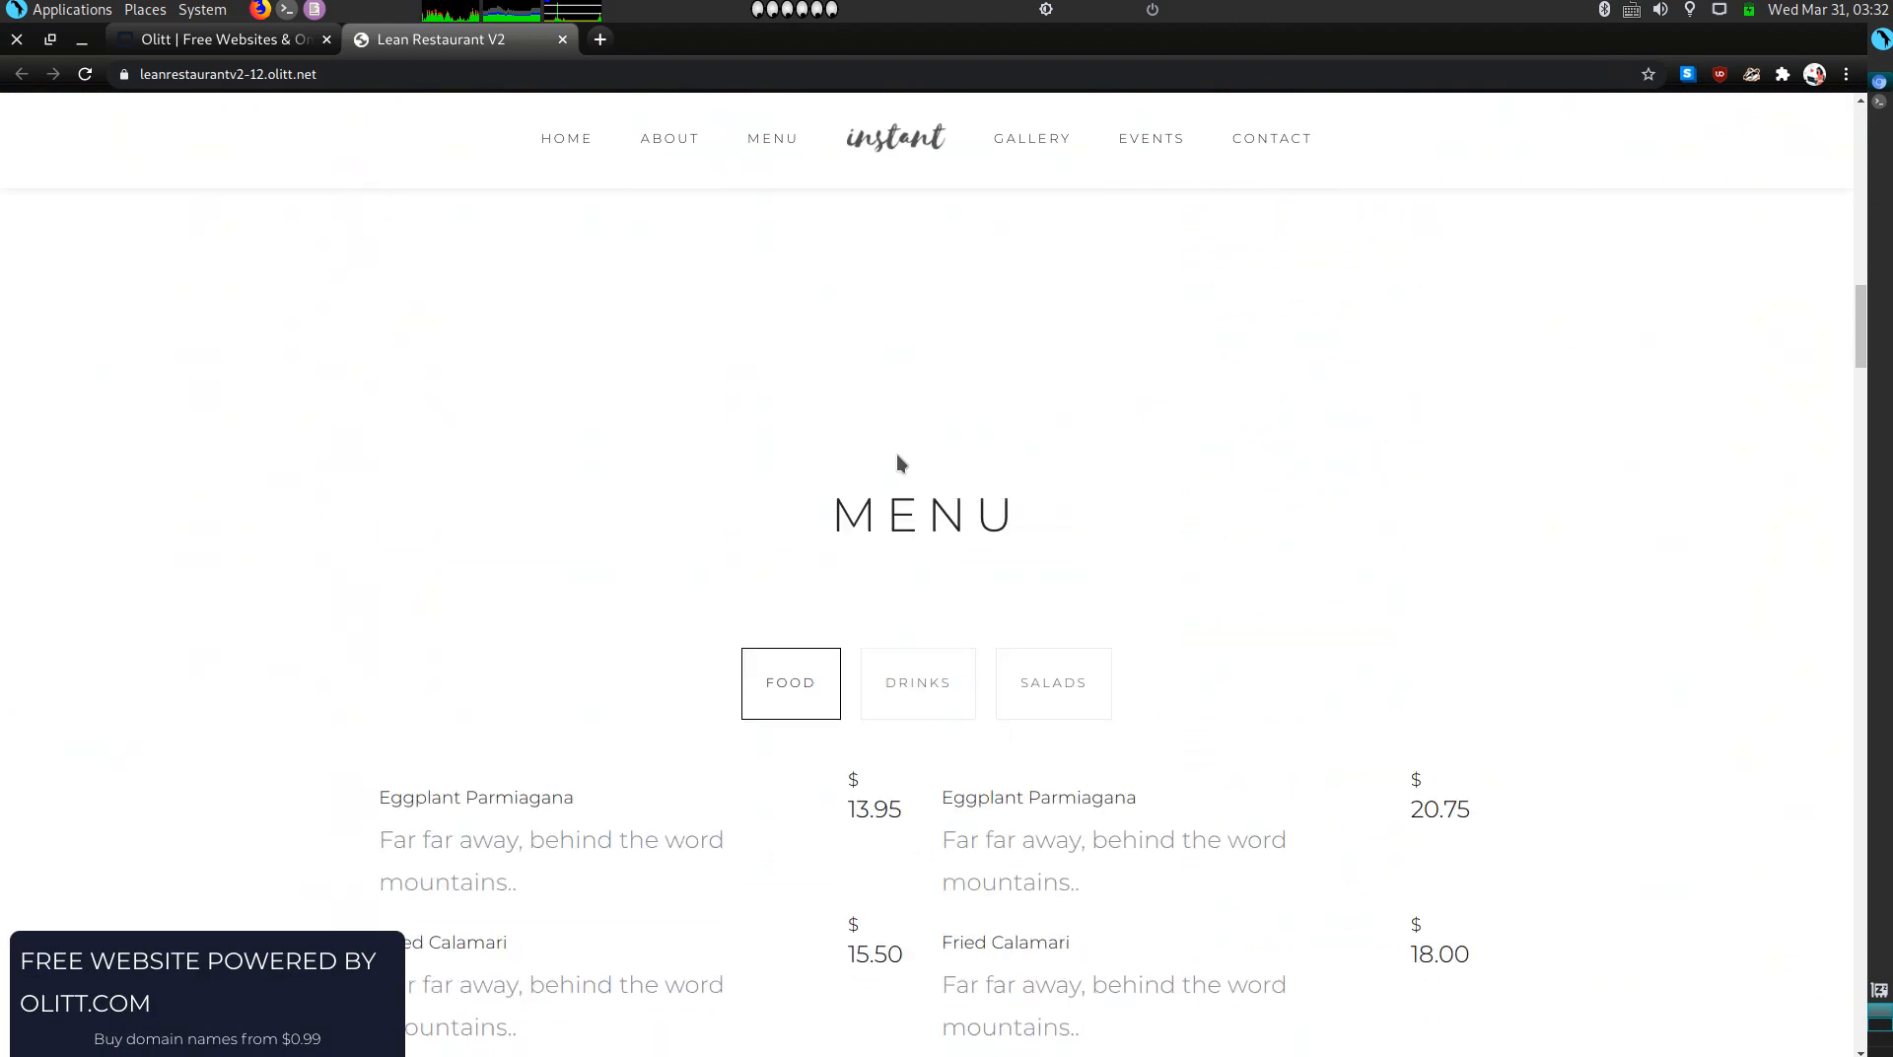
{"action": "scroll", "coordinate": [896, 463], "scroll_direction": "down", "scroll_amount": 15}
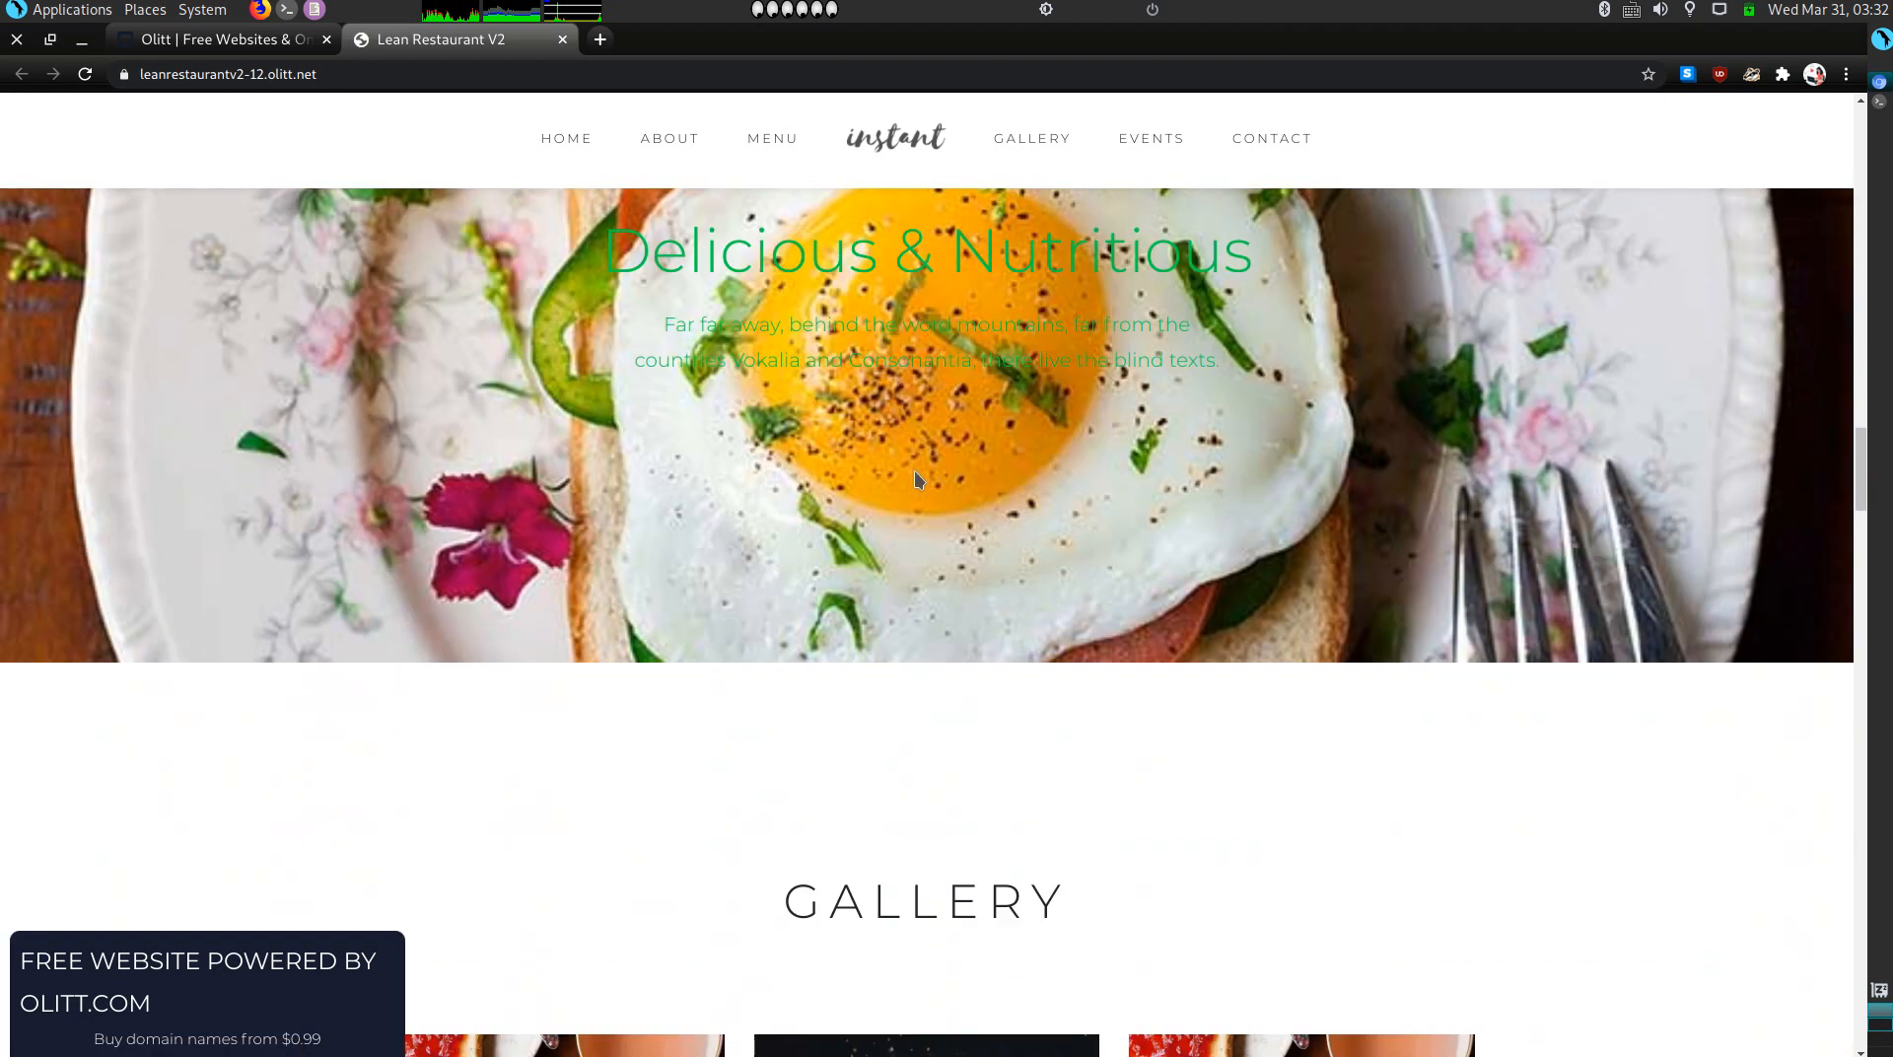
{"action": "scroll", "coordinate": [908, 619], "scroll_direction": "down", "scroll_amount": 15}
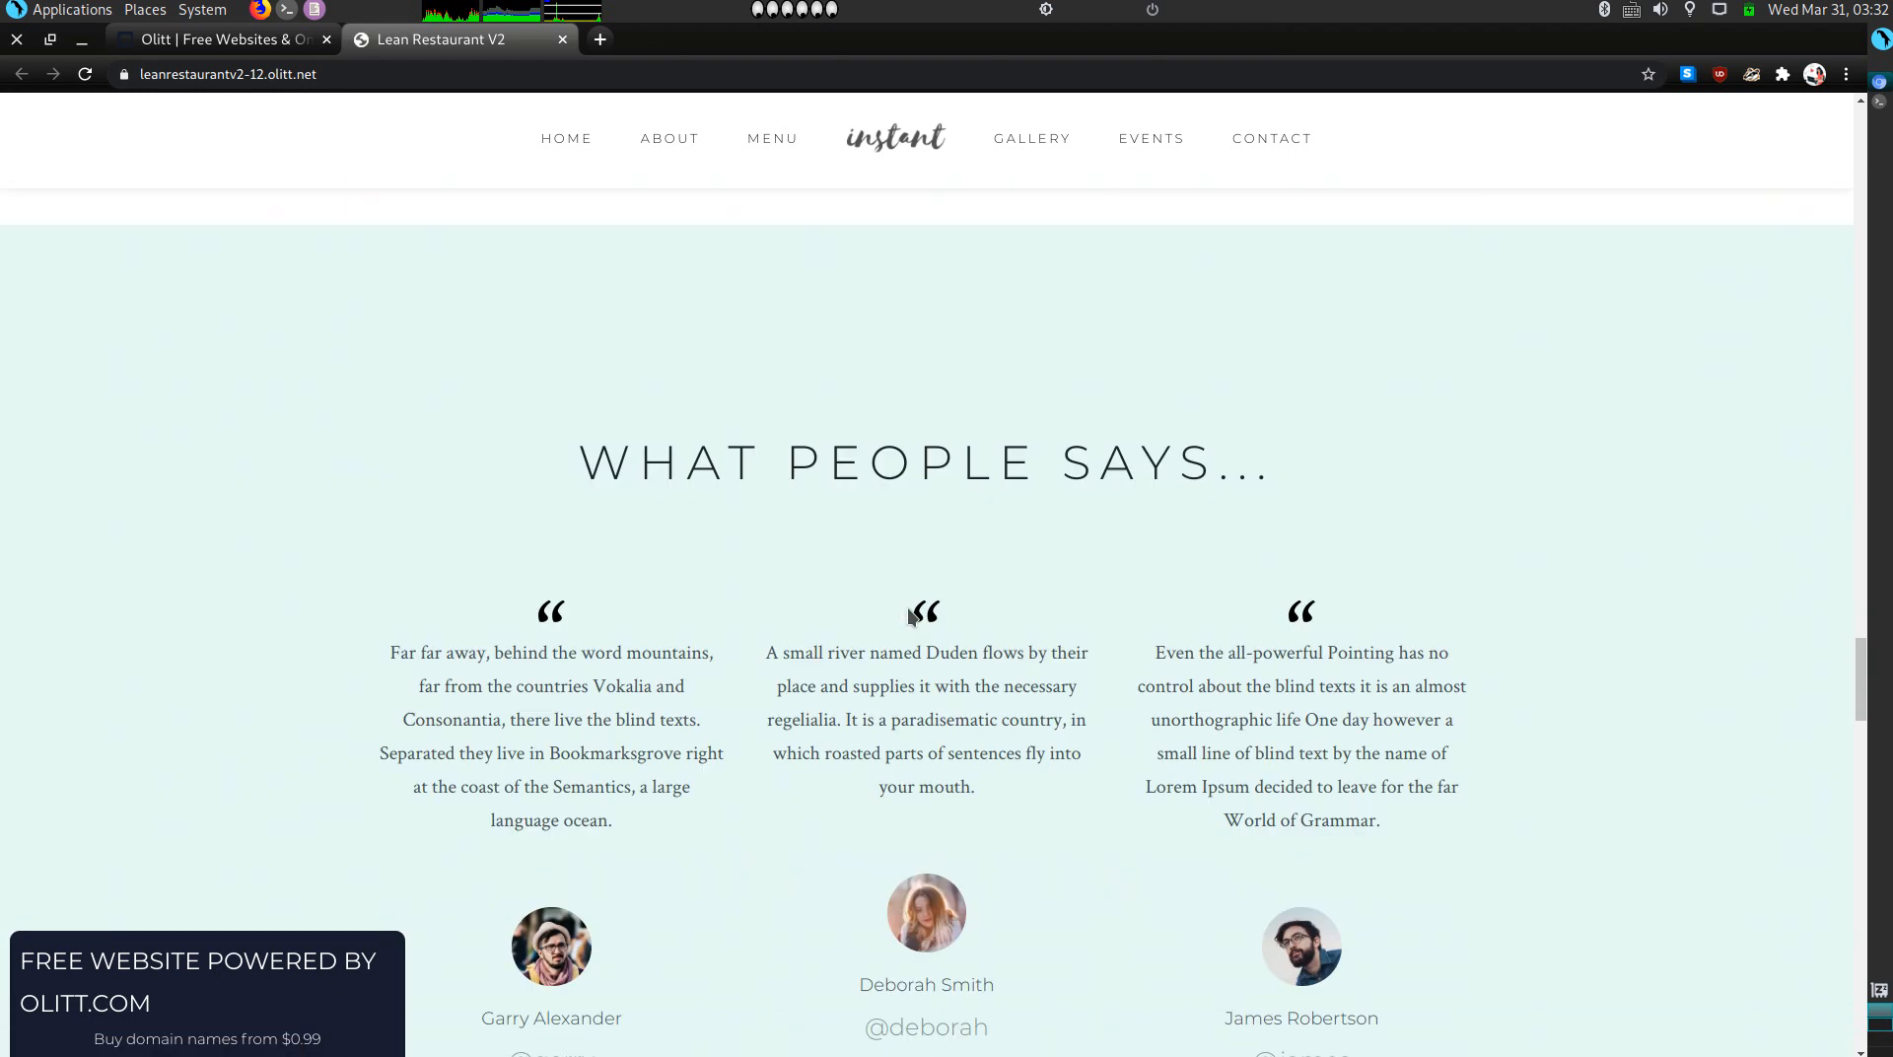
{"action": "scroll", "coordinate": [919, 503], "scroll_direction": "down", "scroll_amount": 10}
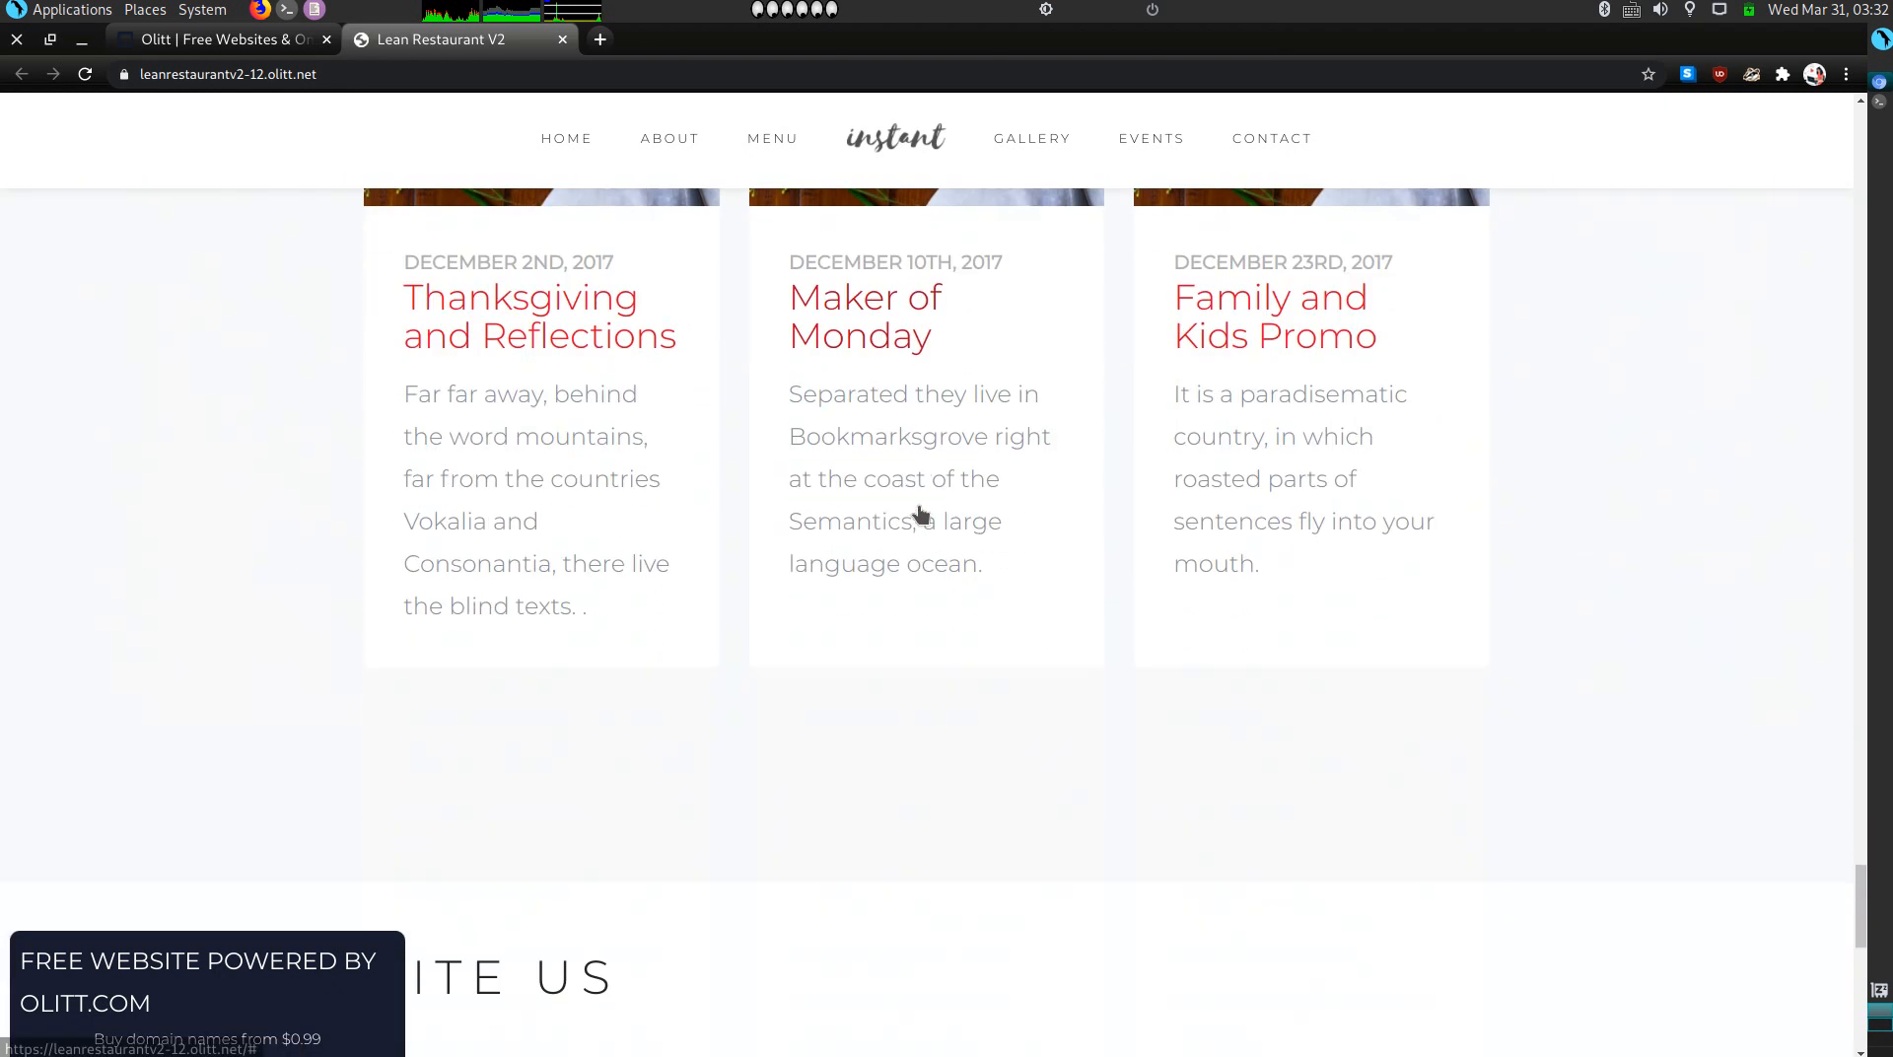
{"action": "scroll", "coordinate": [883, 552], "scroll_direction": "up", "scroll_amount": 10}
{"action": "left_click_drag", "start_coordinate": [1856, 863], "coordinate": [1720, 128]}
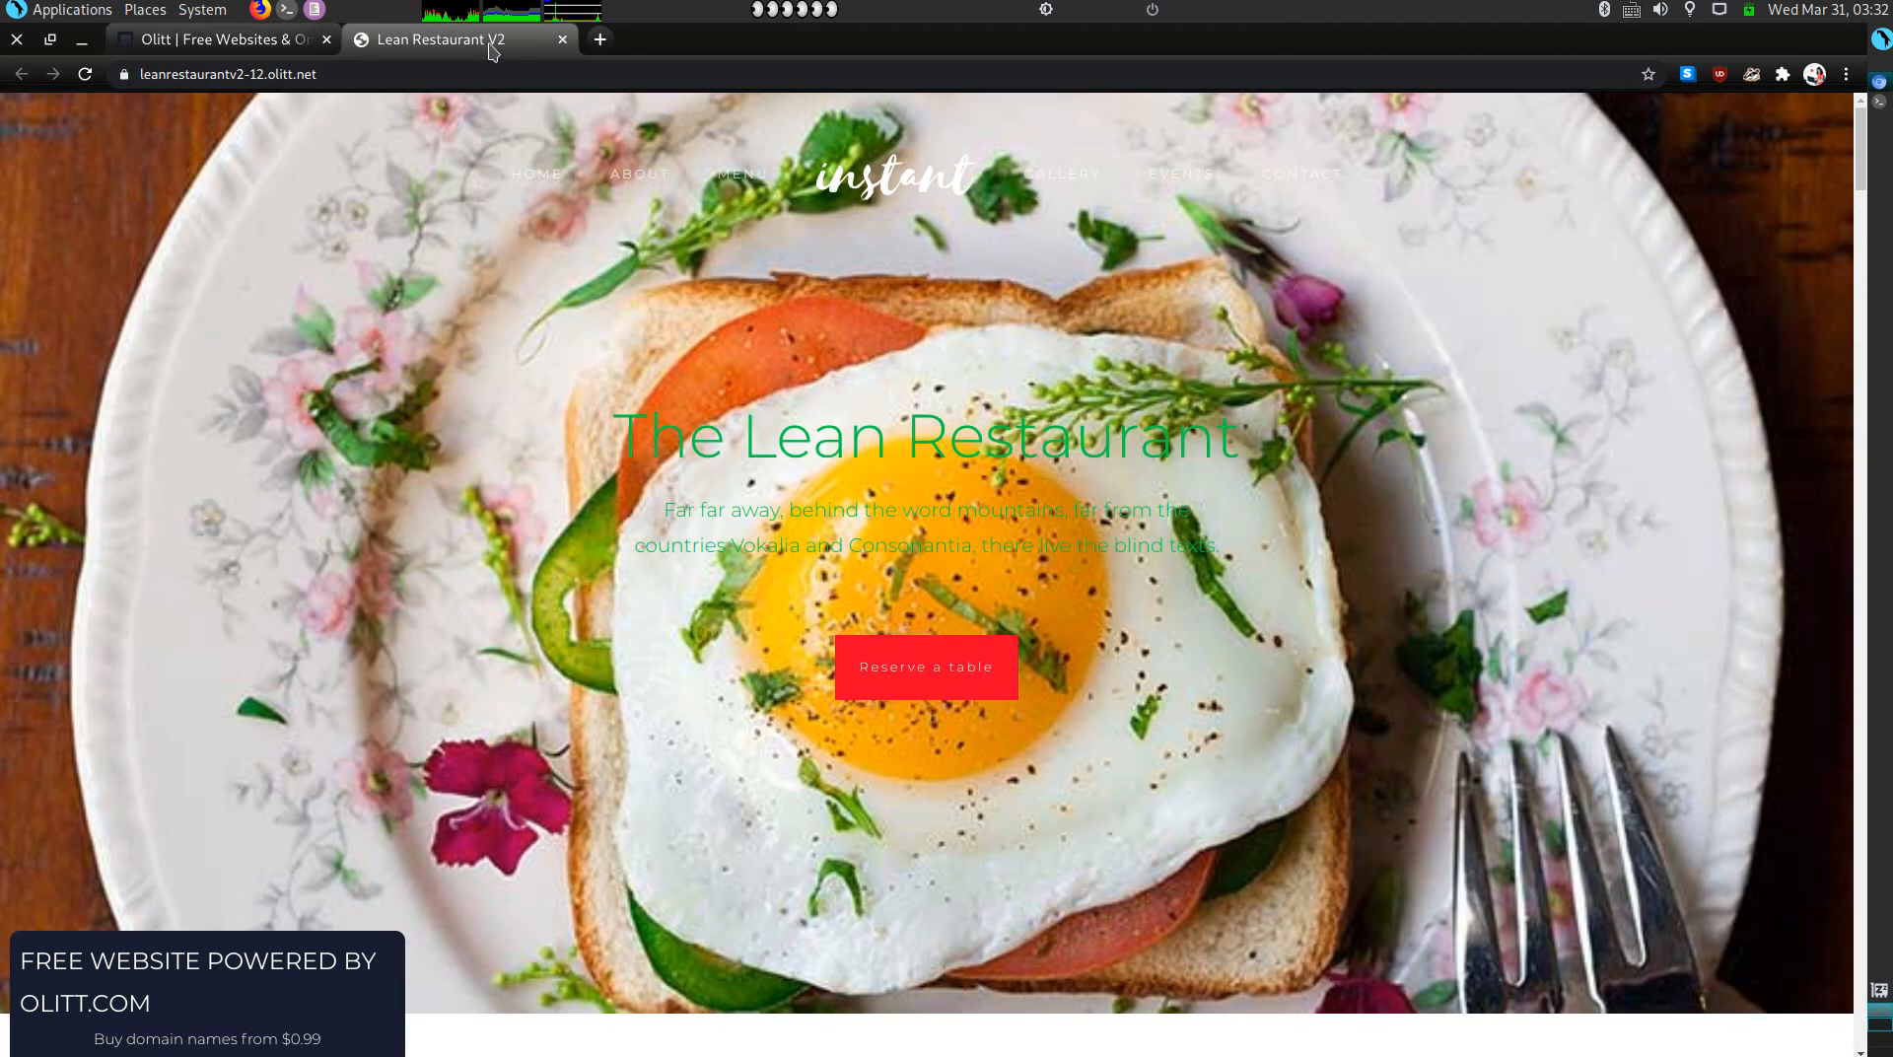
Step: Return to the website editor and select the header's navigation menu container for styling
{"action": "left_click", "coordinate": [237, 41]}
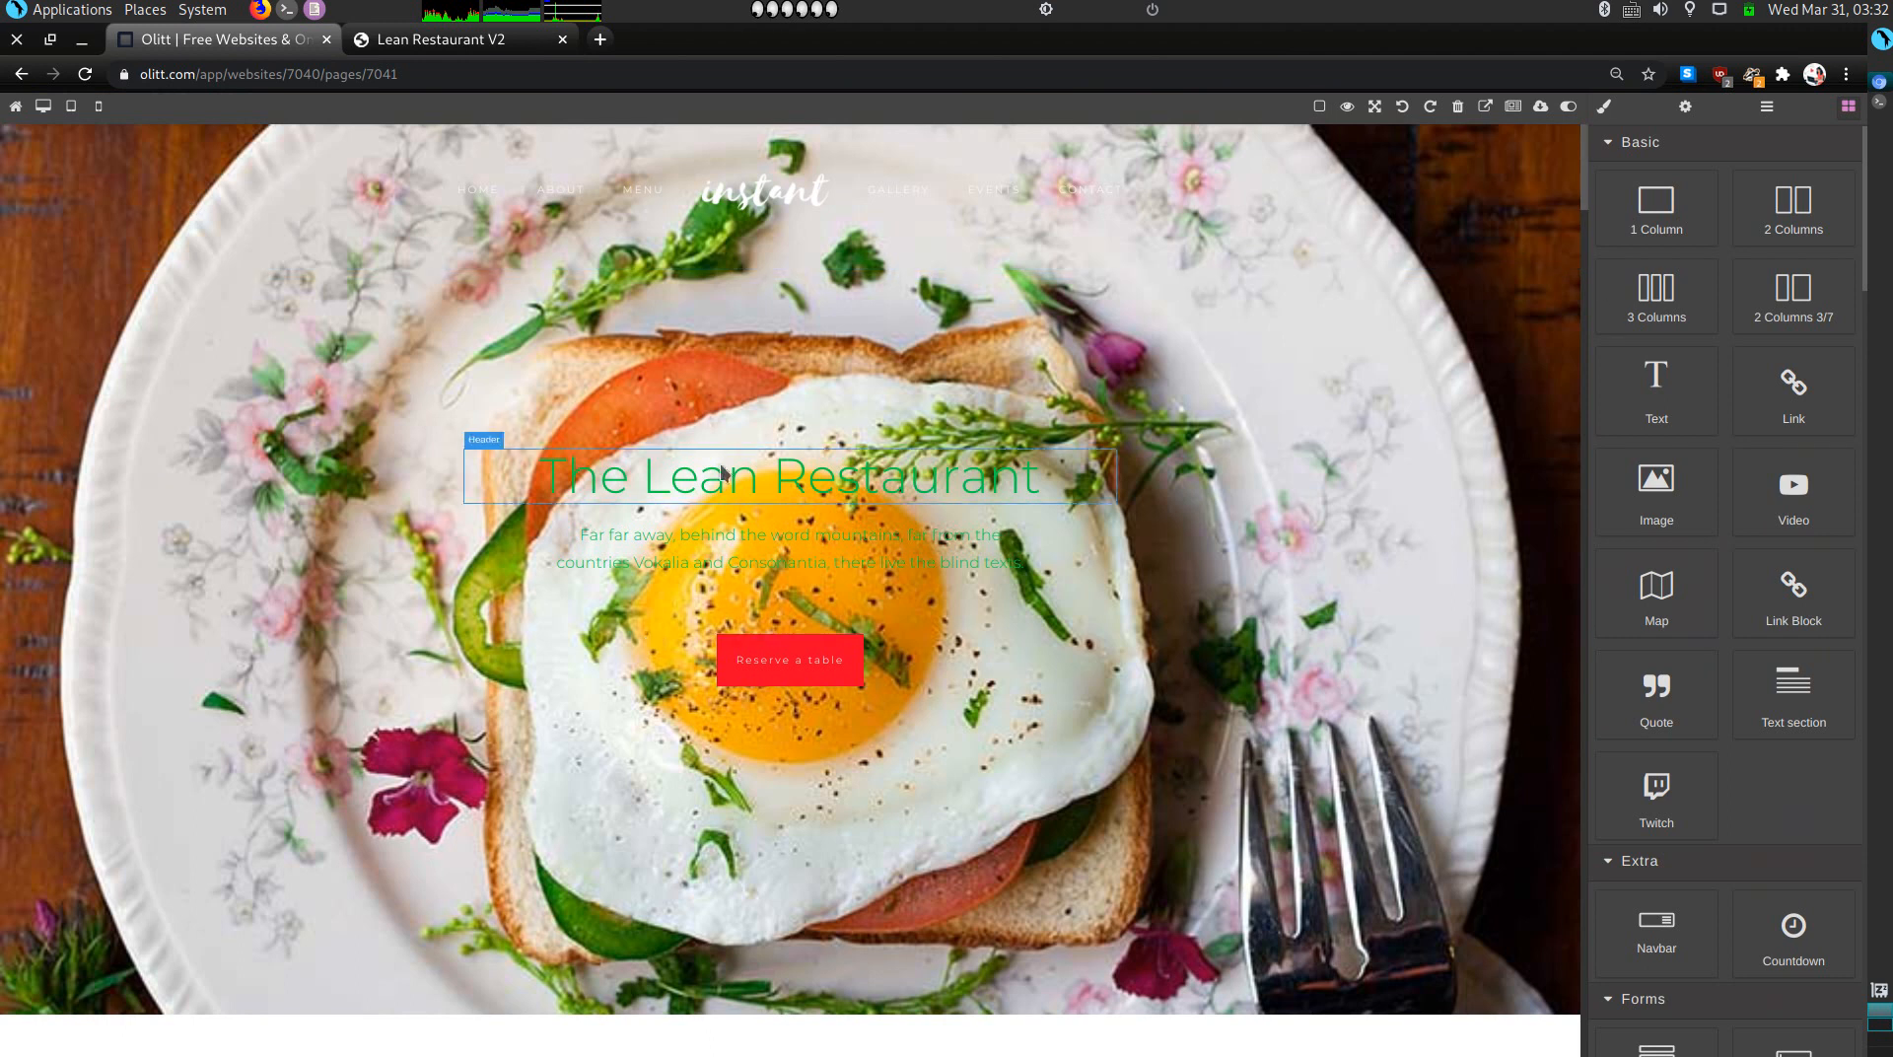
{"action": "scroll", "coordinate": [1189, 636], "scroll_direction": "down", "scroll_amount": 12}
{"action": "scroll", "coordinate": [1189, 636], "scroll_direction": "up", "scroll_amount": 12}
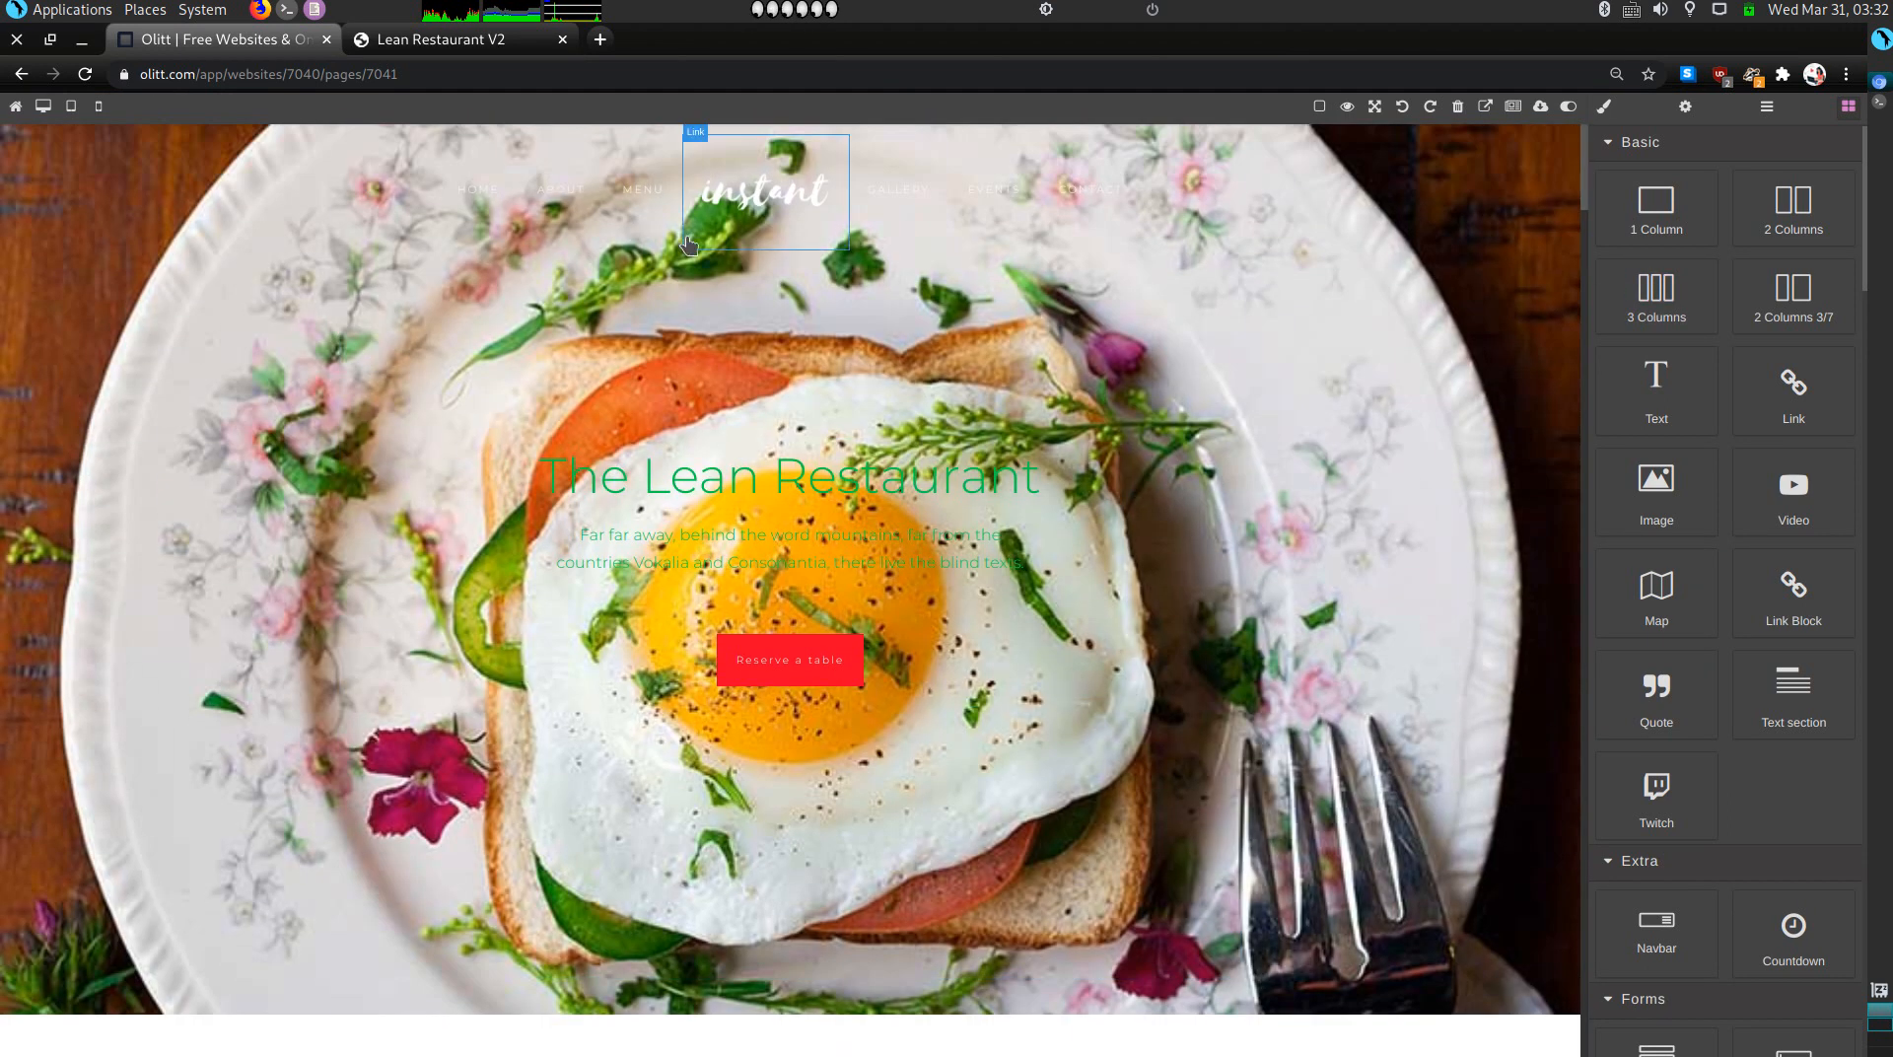
{"action": "scroll", "coordinate": [693, 237], "scroll_direction": "down", "scroll_amount": 2}
{"action": "scroll", "coordinate": [145, 165], "scroll_direction": "up", "scroll_amount": 2}
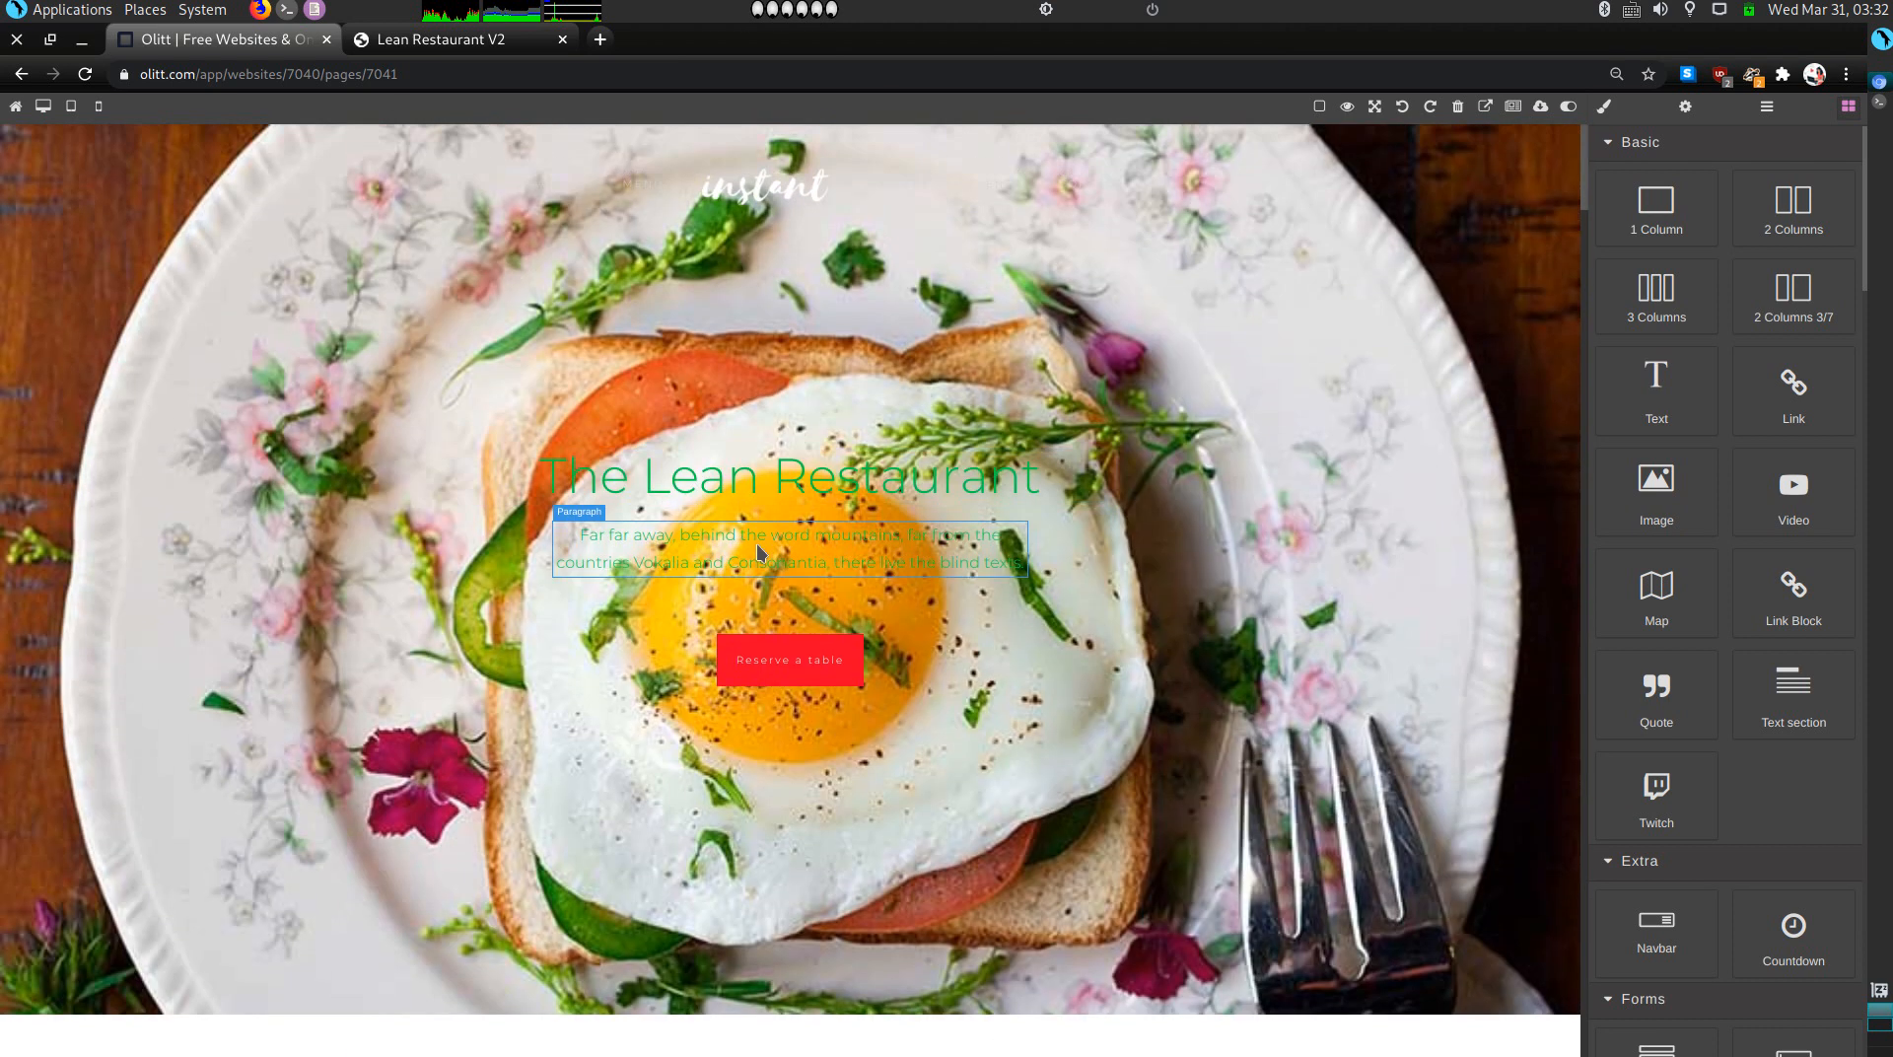
{"action": "left_click", "coordinate": [145, 164]}
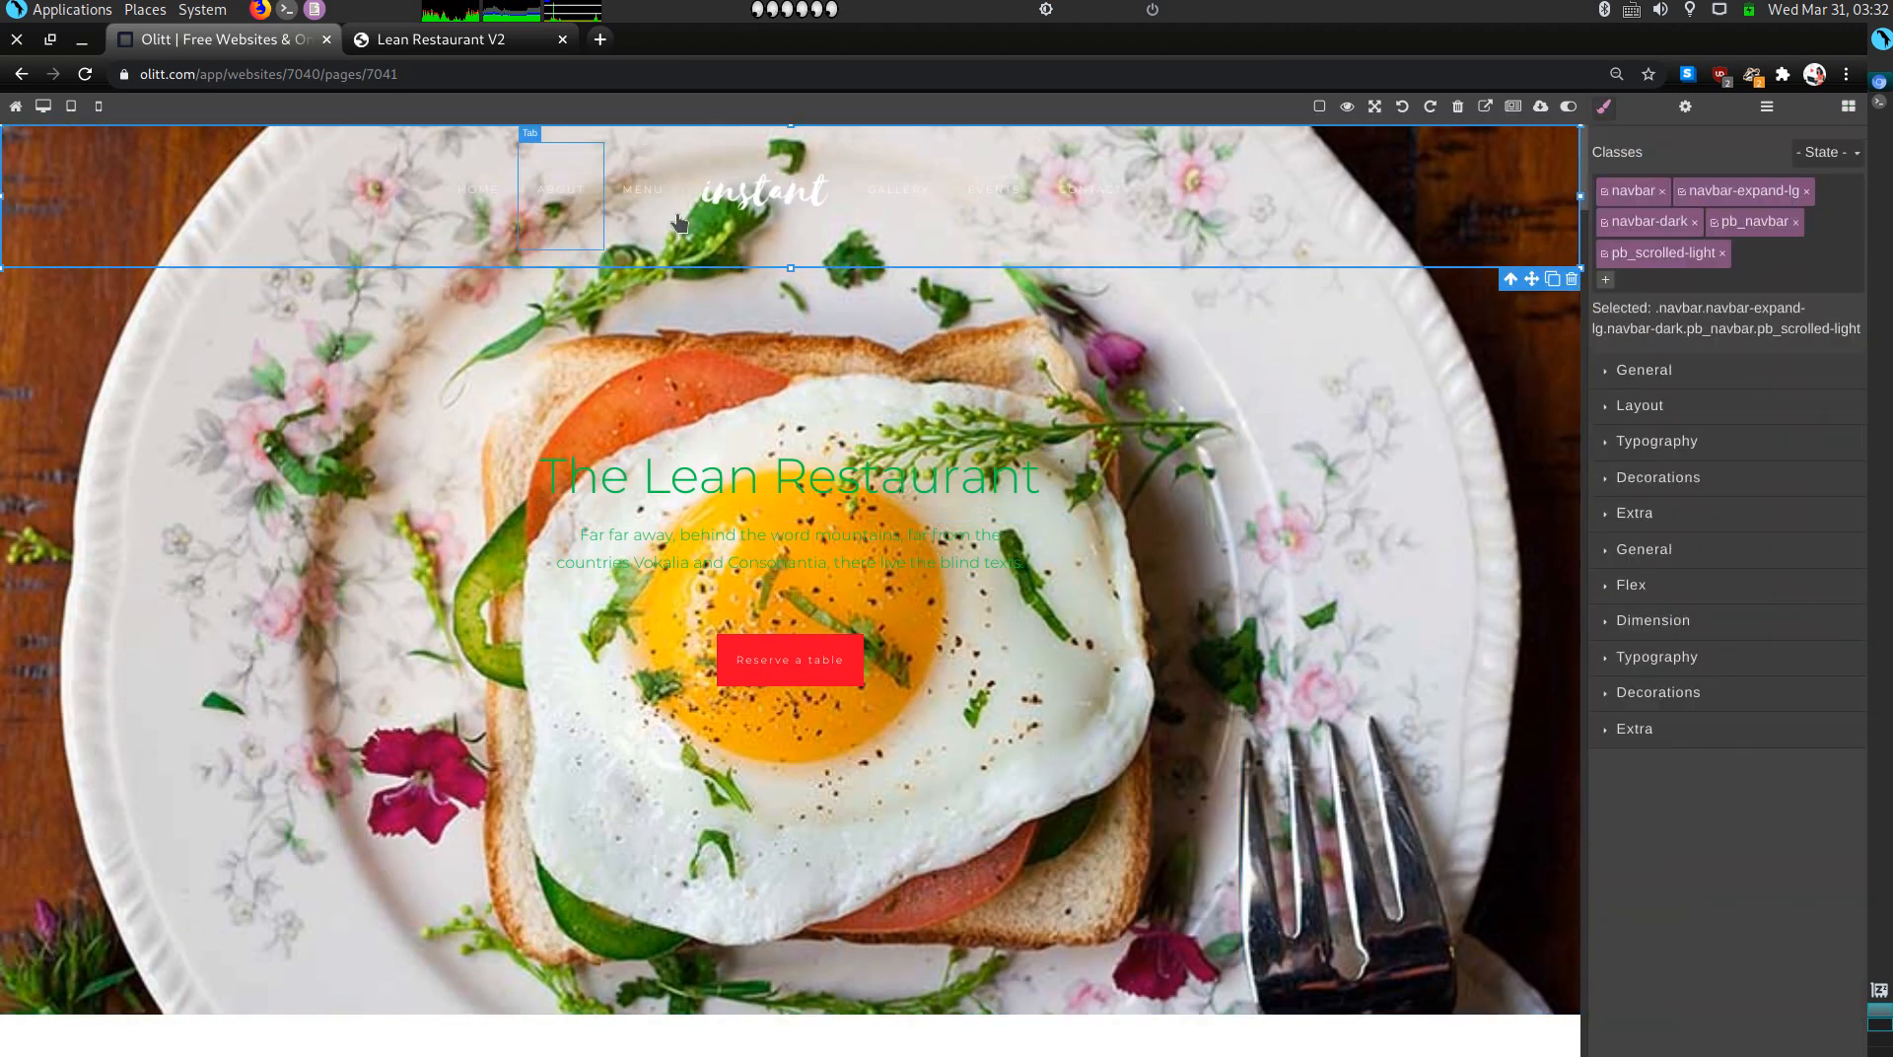
{"action": "left_click", "coordinate": [428, 200]}
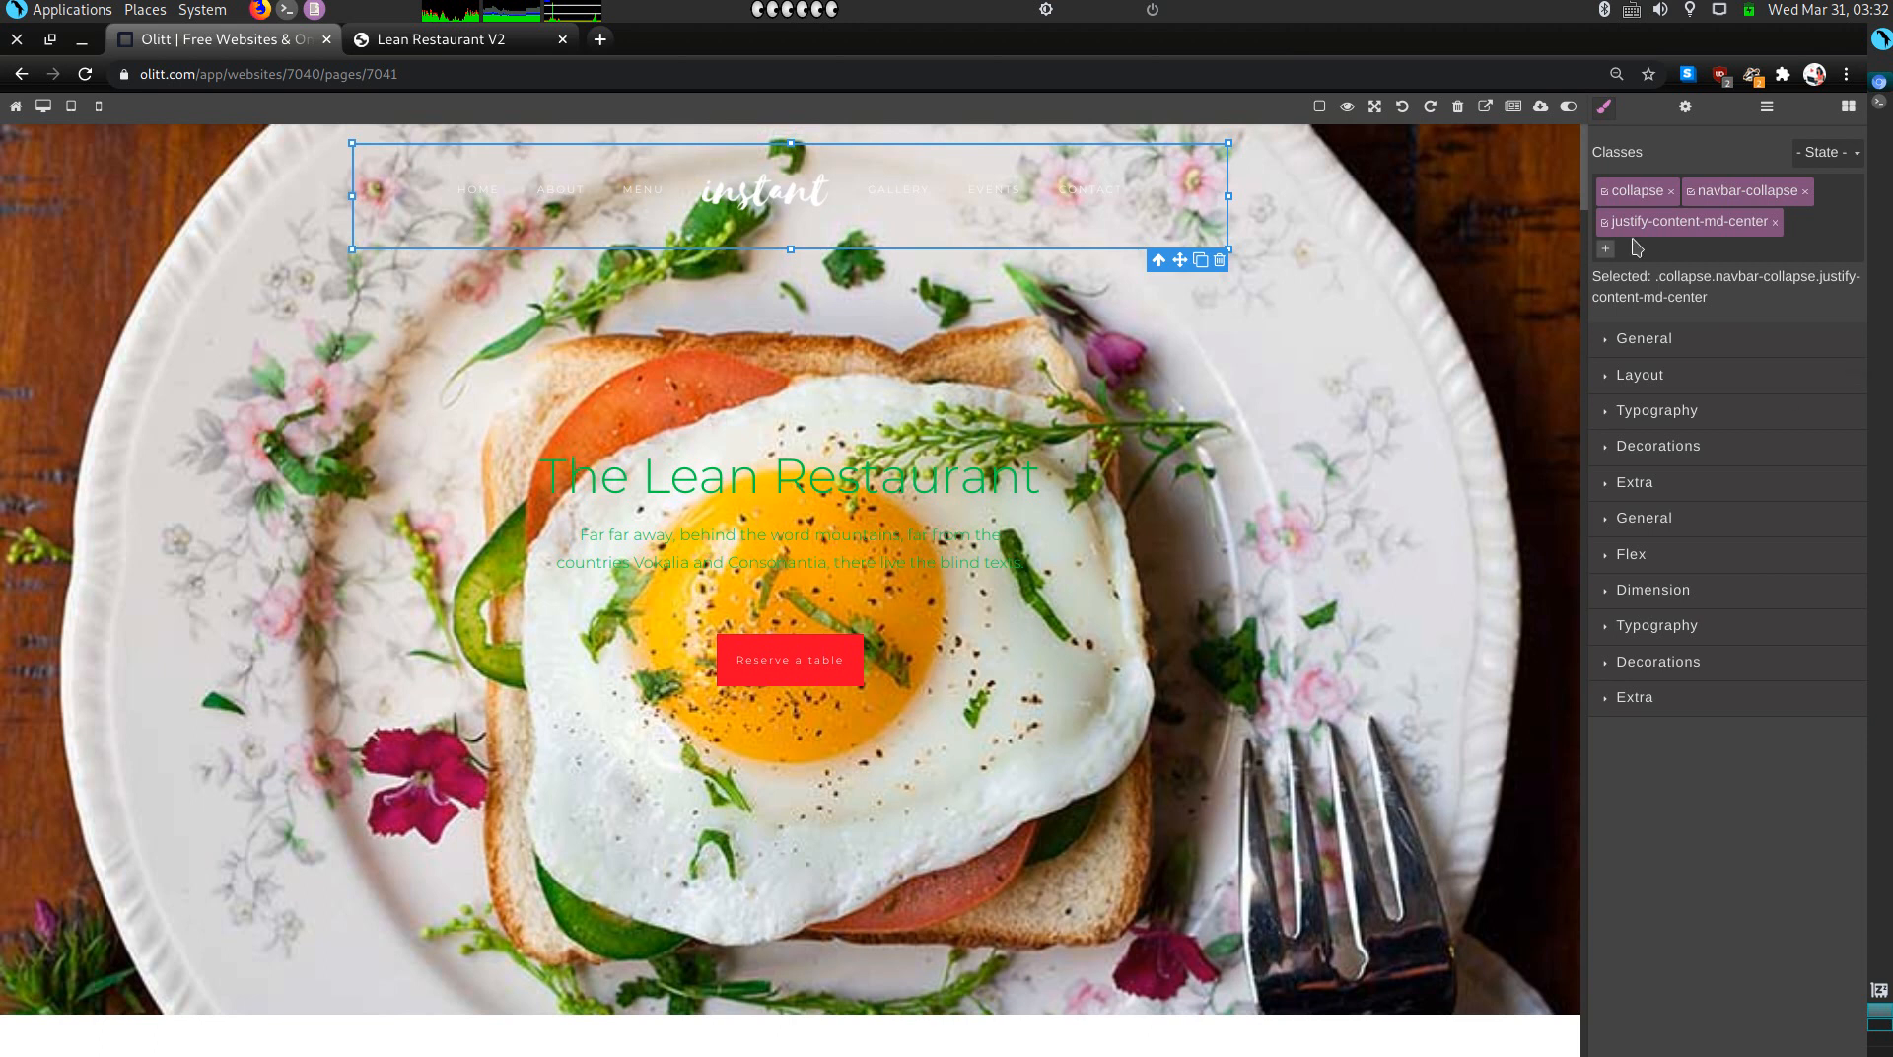
{"action": "left_click", "coordinate": [1599, 112]}
{"action": "left_click", "coordinate": [1605, 113]}
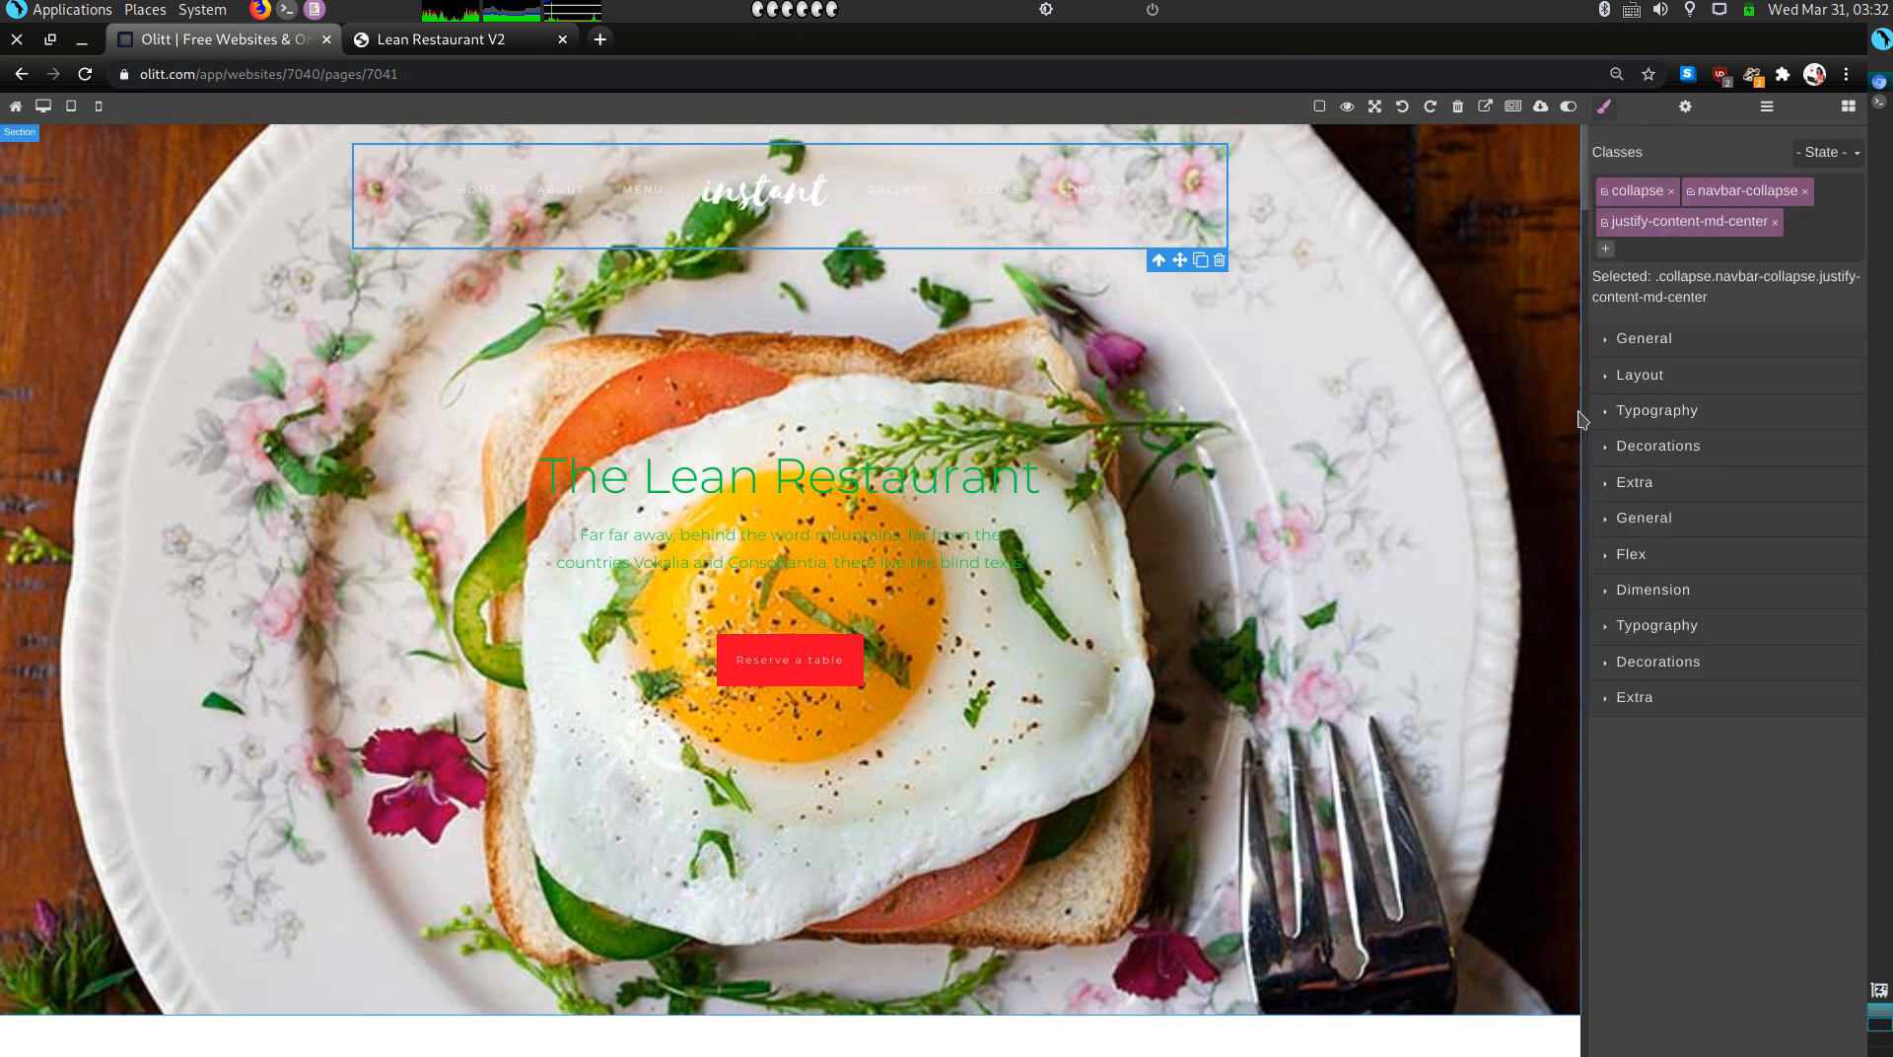
Step: Set the navigation menu's font weight to Bold in its typography settings
{"action": "left_click", "coordinate": [1628, 416]}
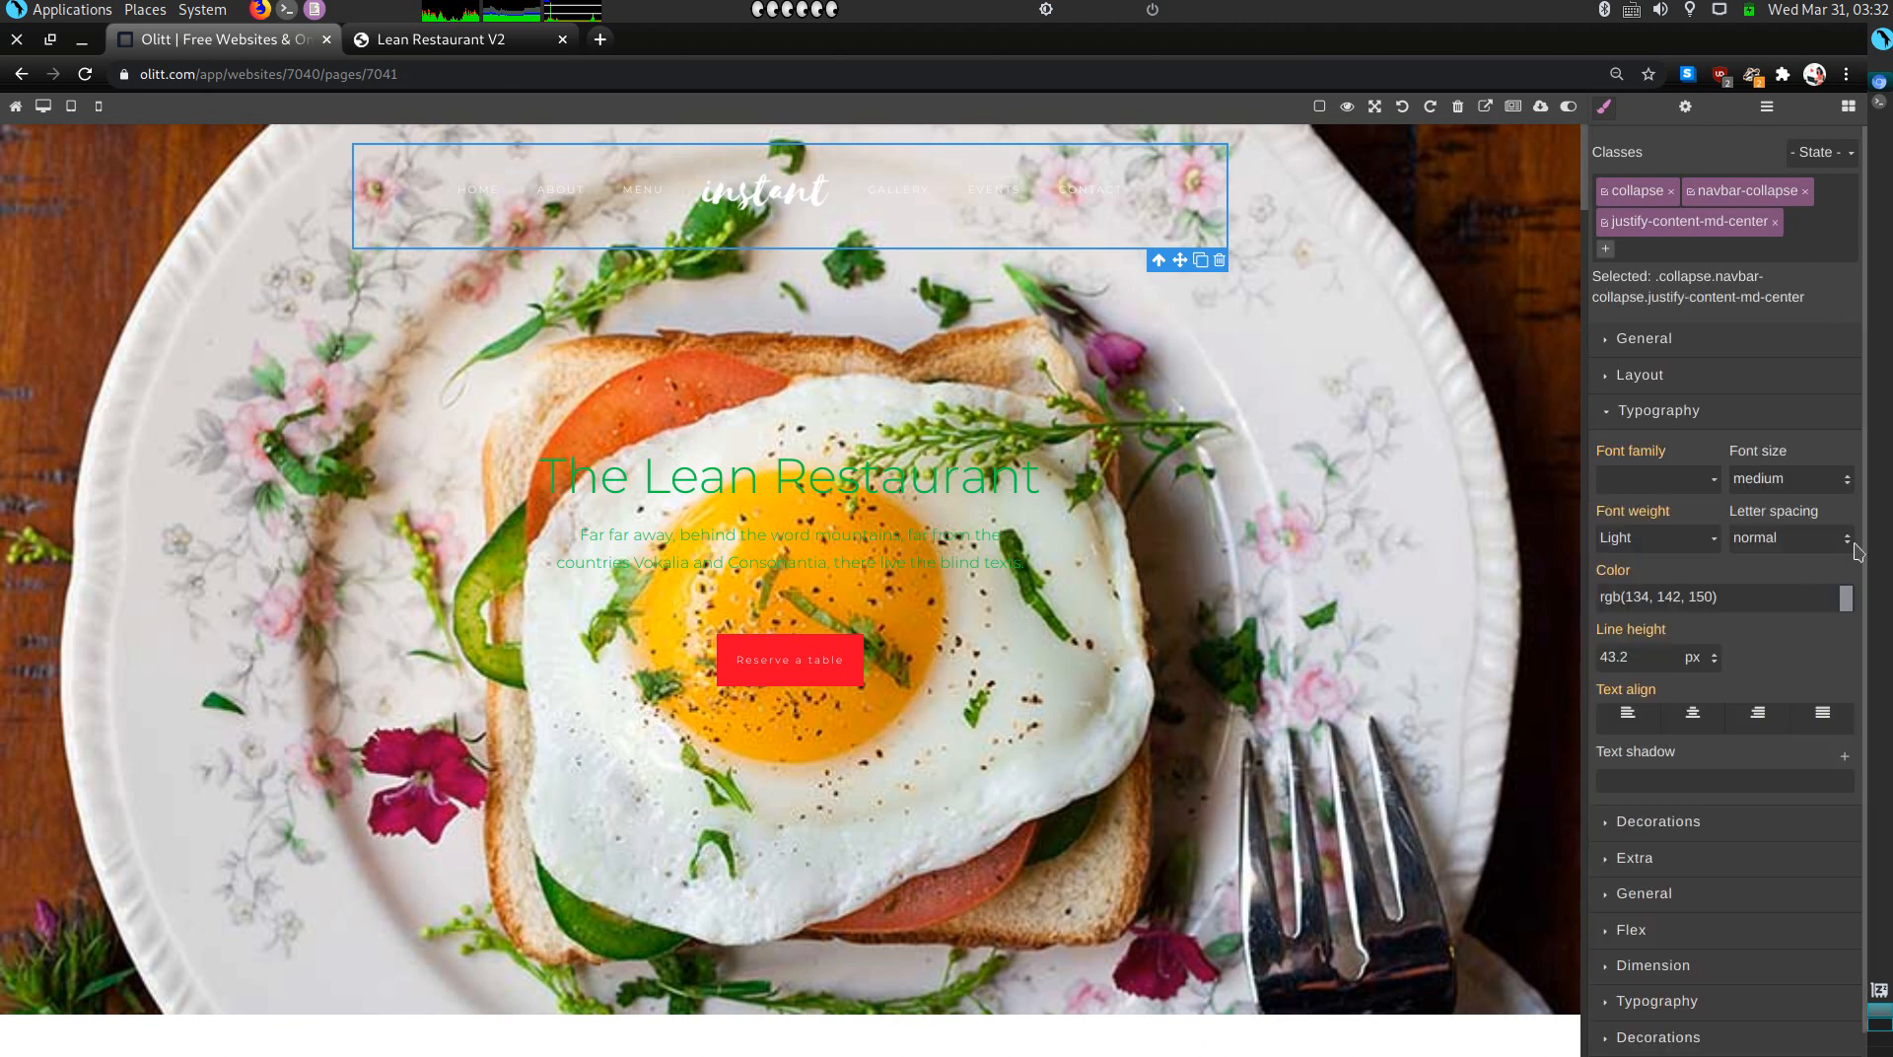
{"action": "left_click", "coordinate": [1839, 480]}
{"action": "left_click", "coordinate": [1833, 521]}
{"action": "left_click", "coordinate": [1629, 540]}
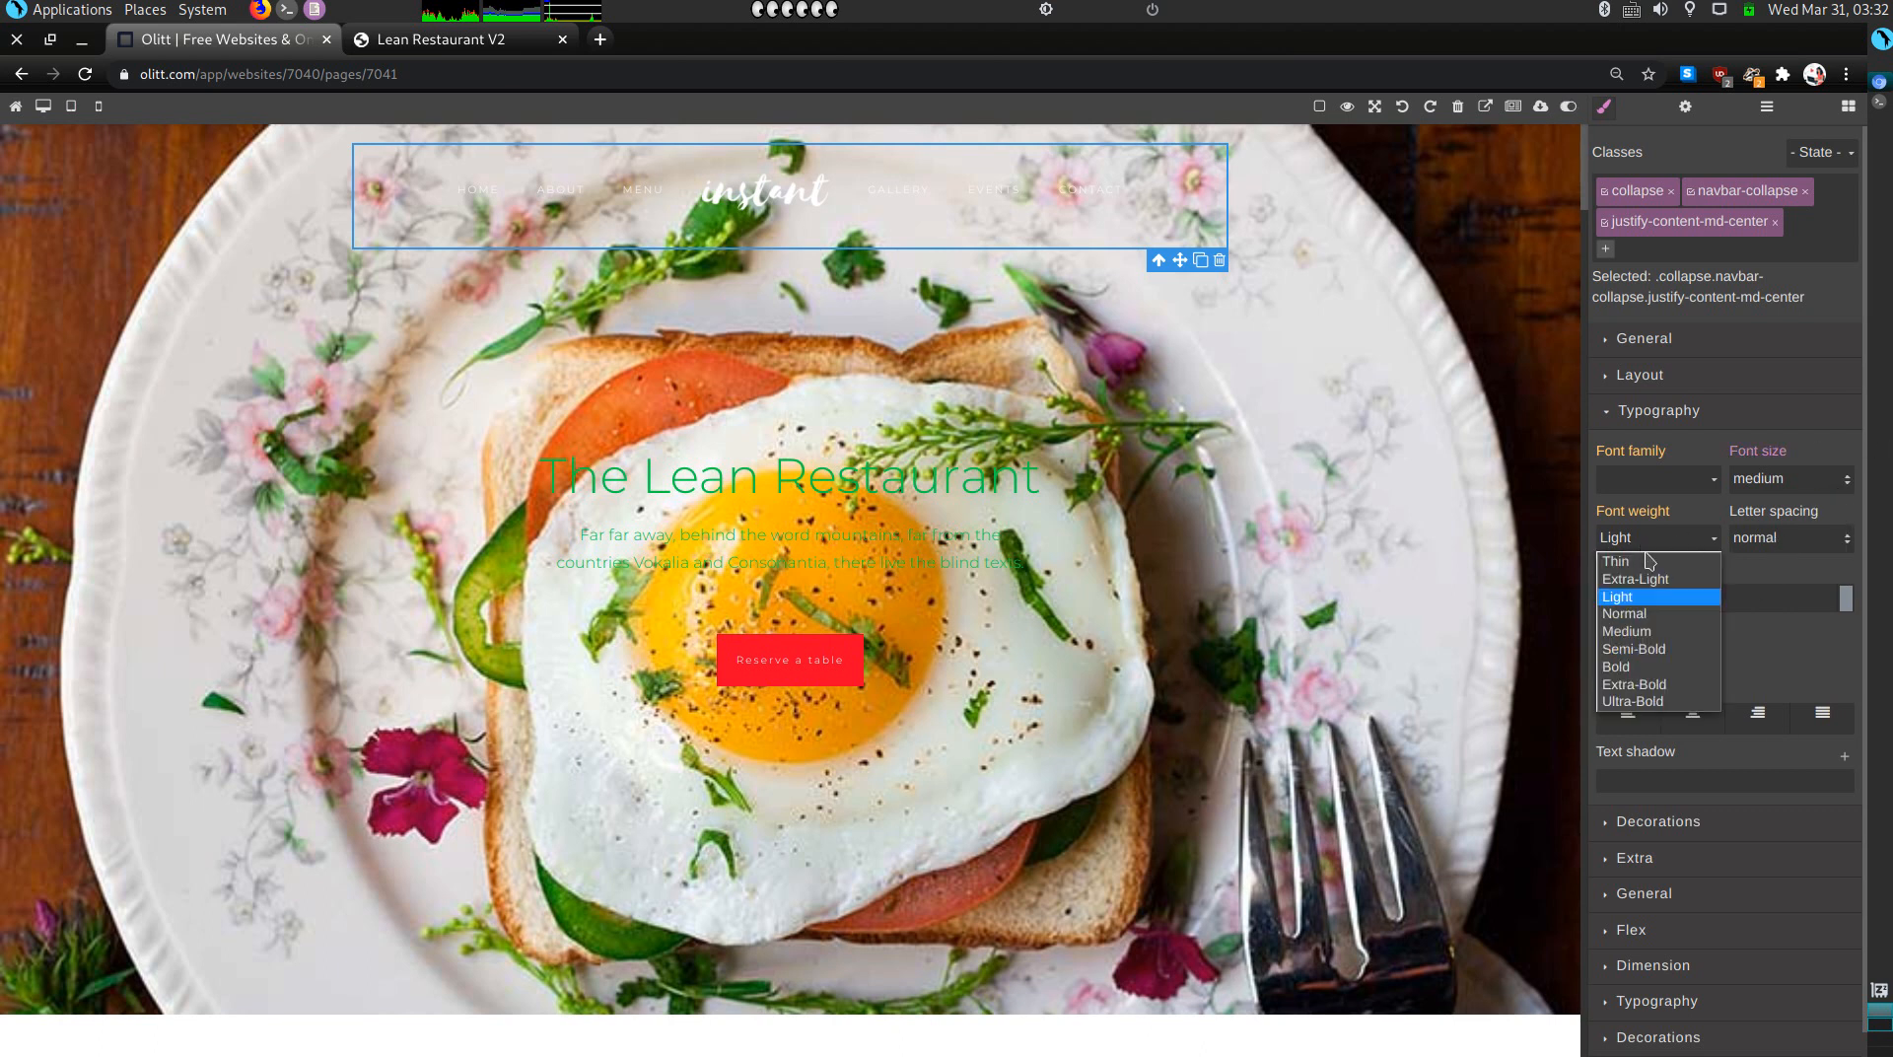
{"action": "left_click", "coordinate": [1636, 667]}
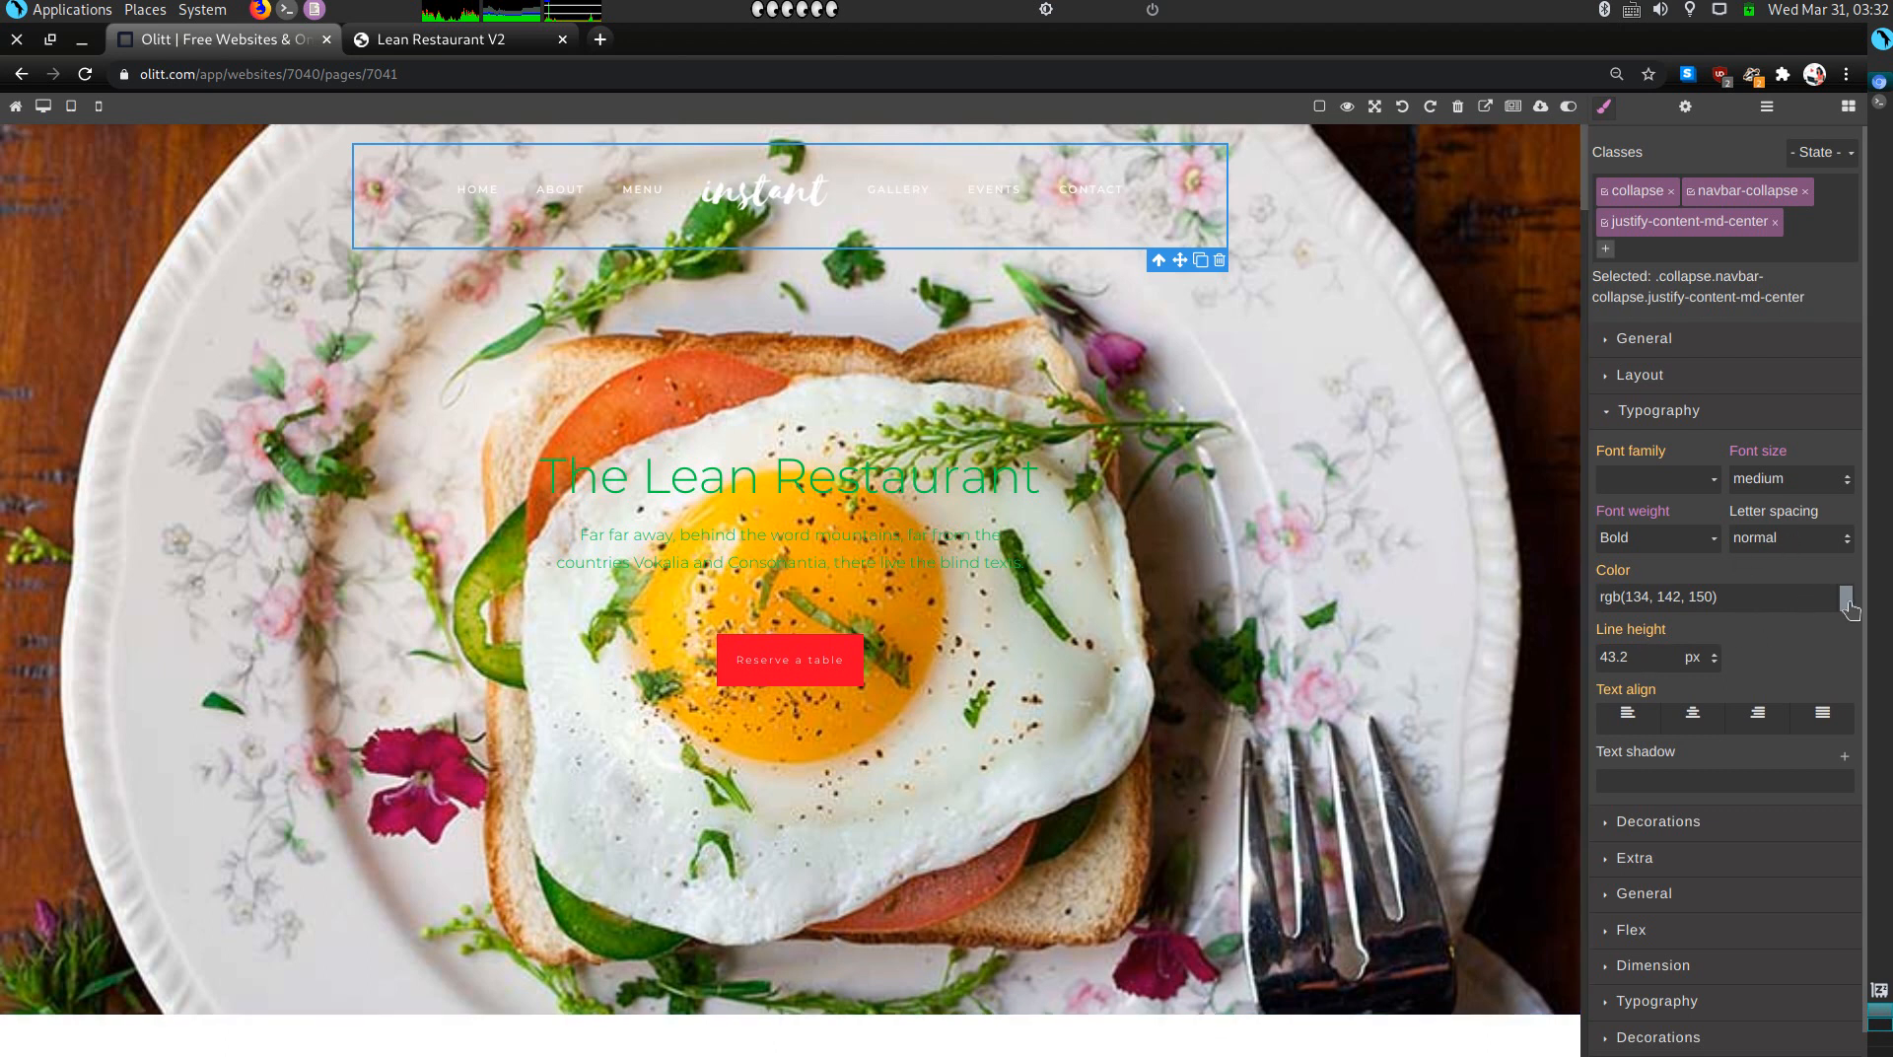
Step: Change the navigation menu's text color to light gray #bfc3c6 and close its typography settings
{"action": "left_click", "coordinate": [1848, 601]}
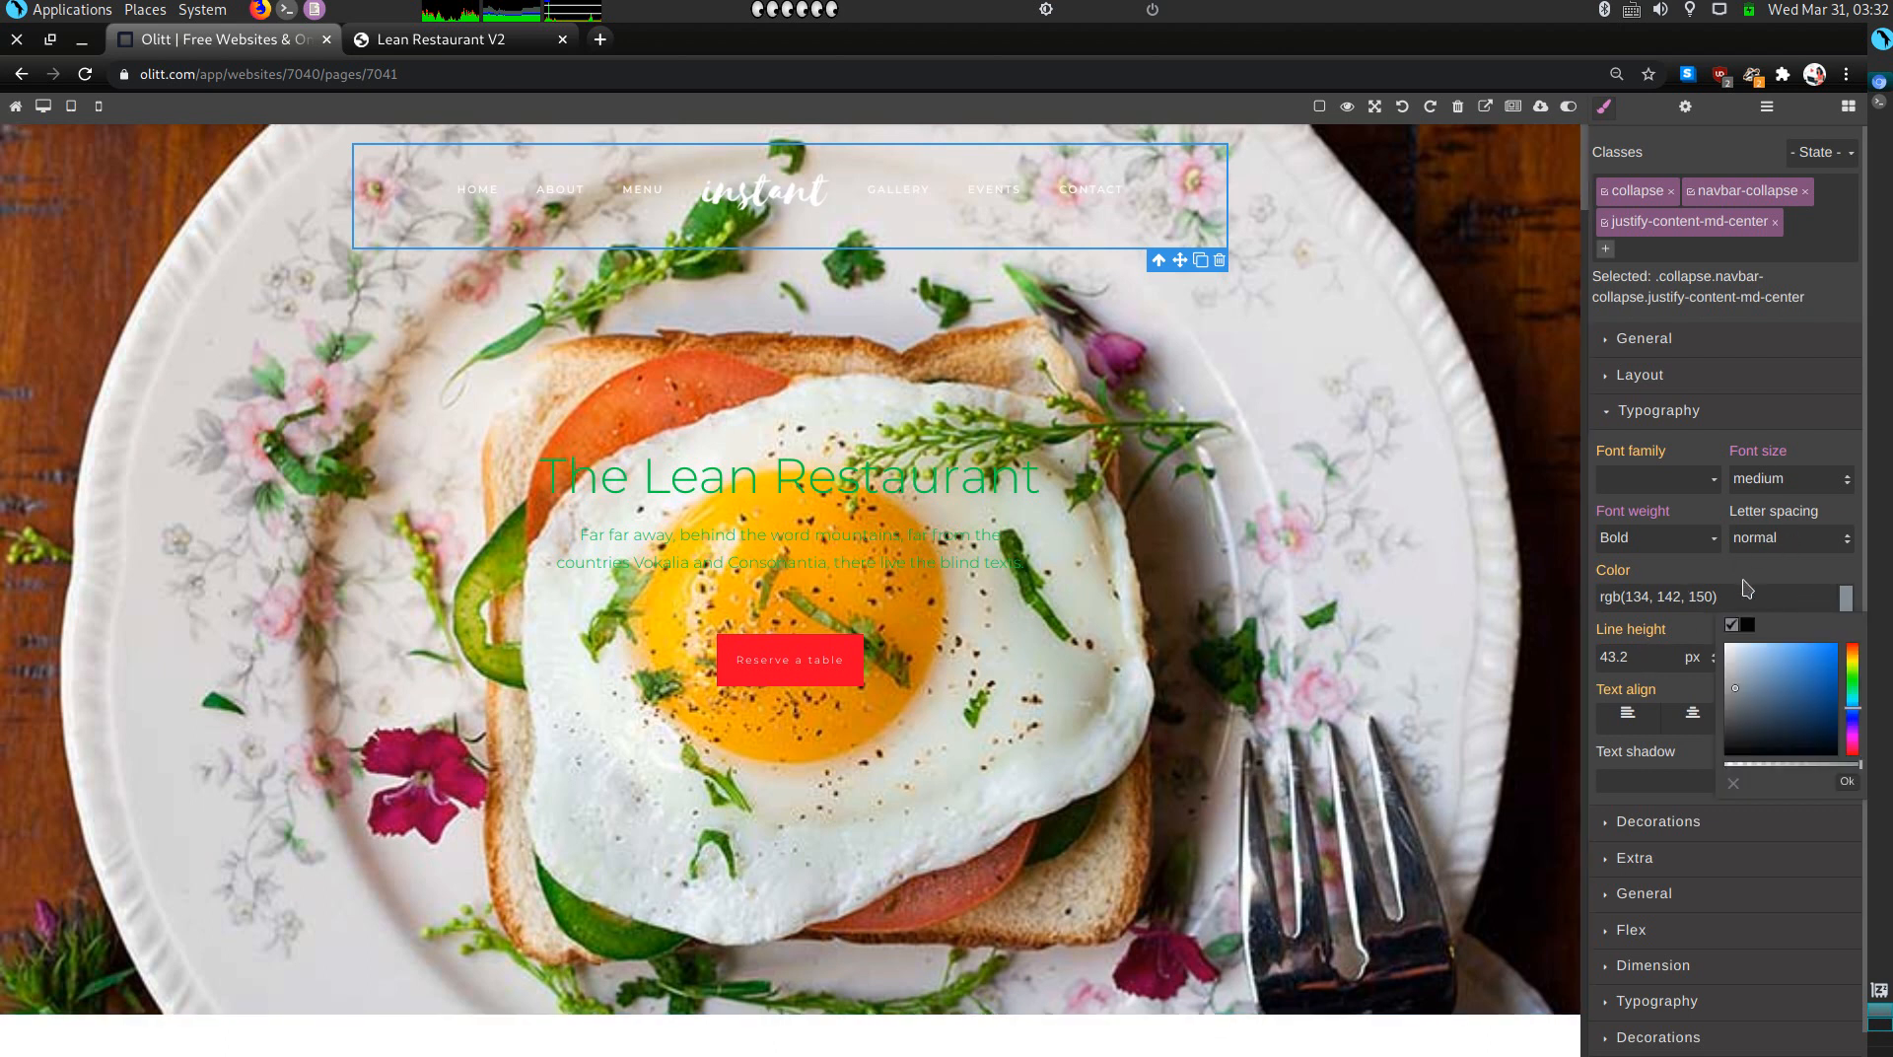
{"action": "left_click_drag", "start_coordinate": [1751, 704], "coordinate": [1727, 667]}
{"action": "left_click", "coordinate": [1682, 573]}
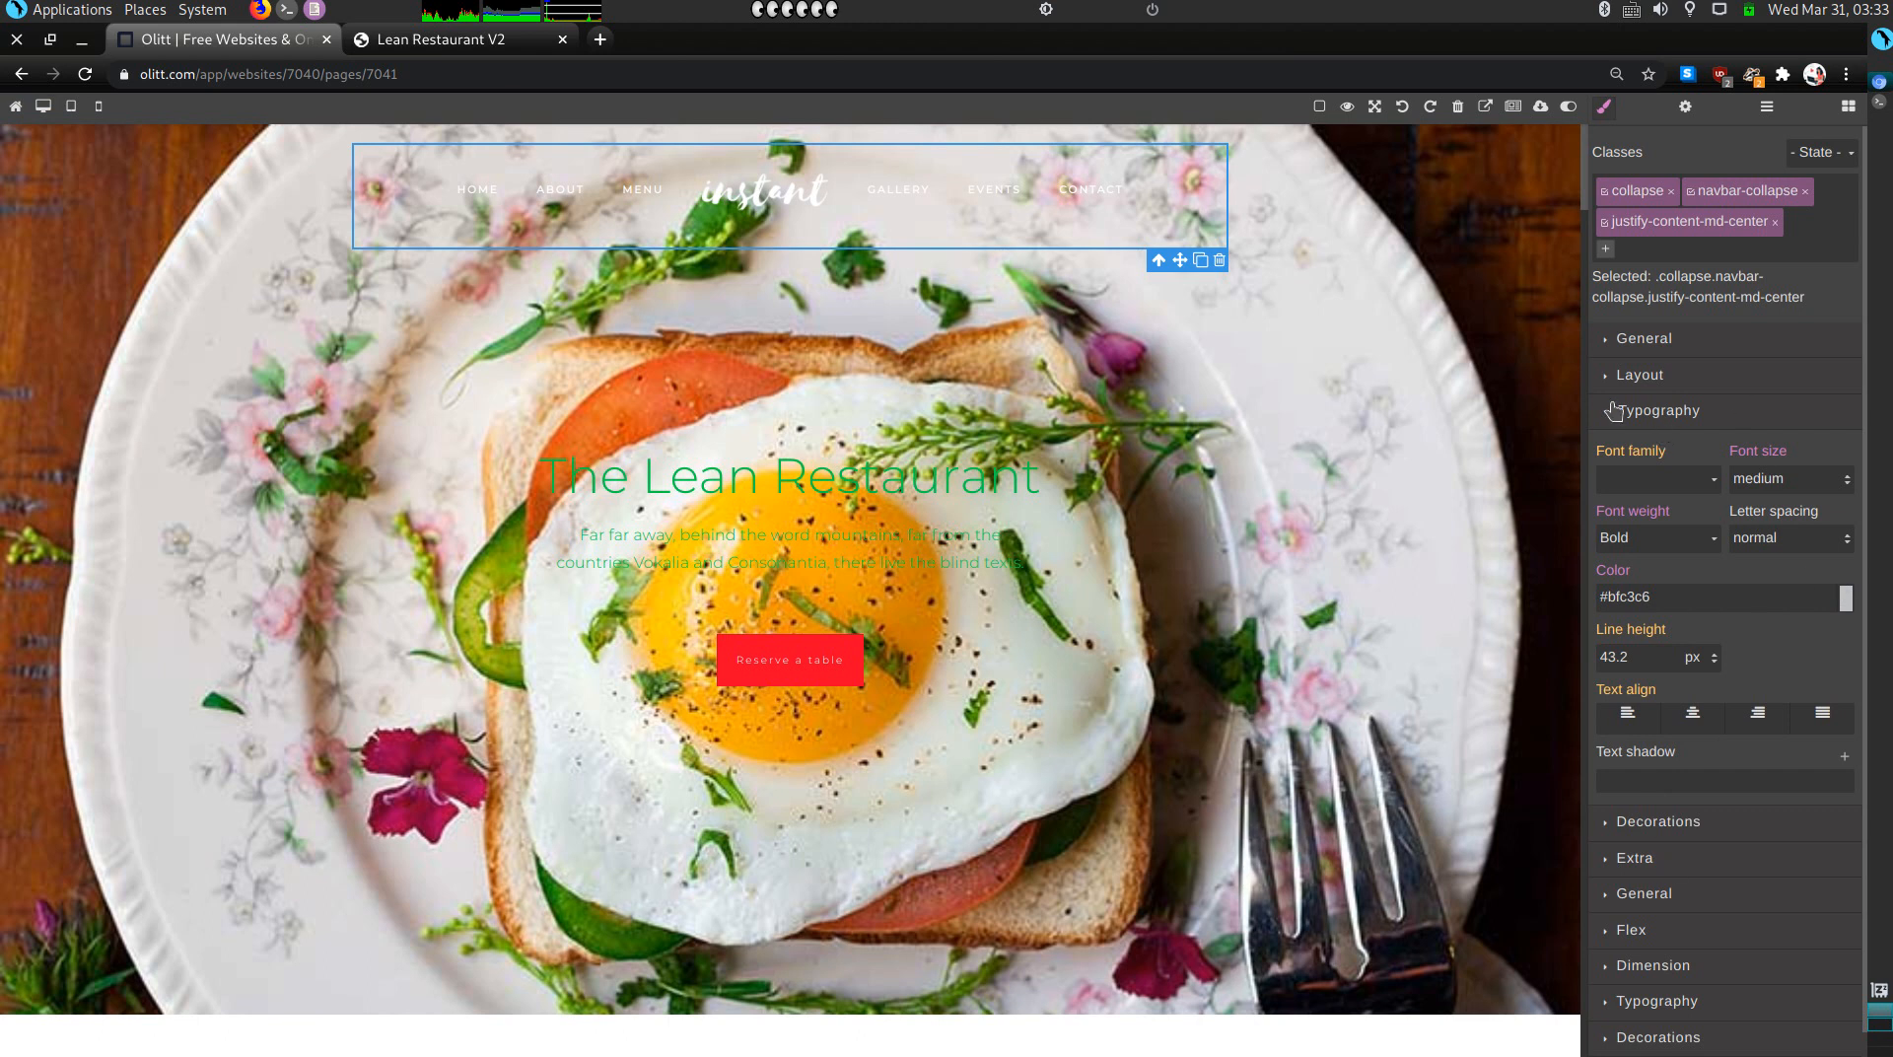
{"action": "left_click", "coordinate": [1658, 412]}
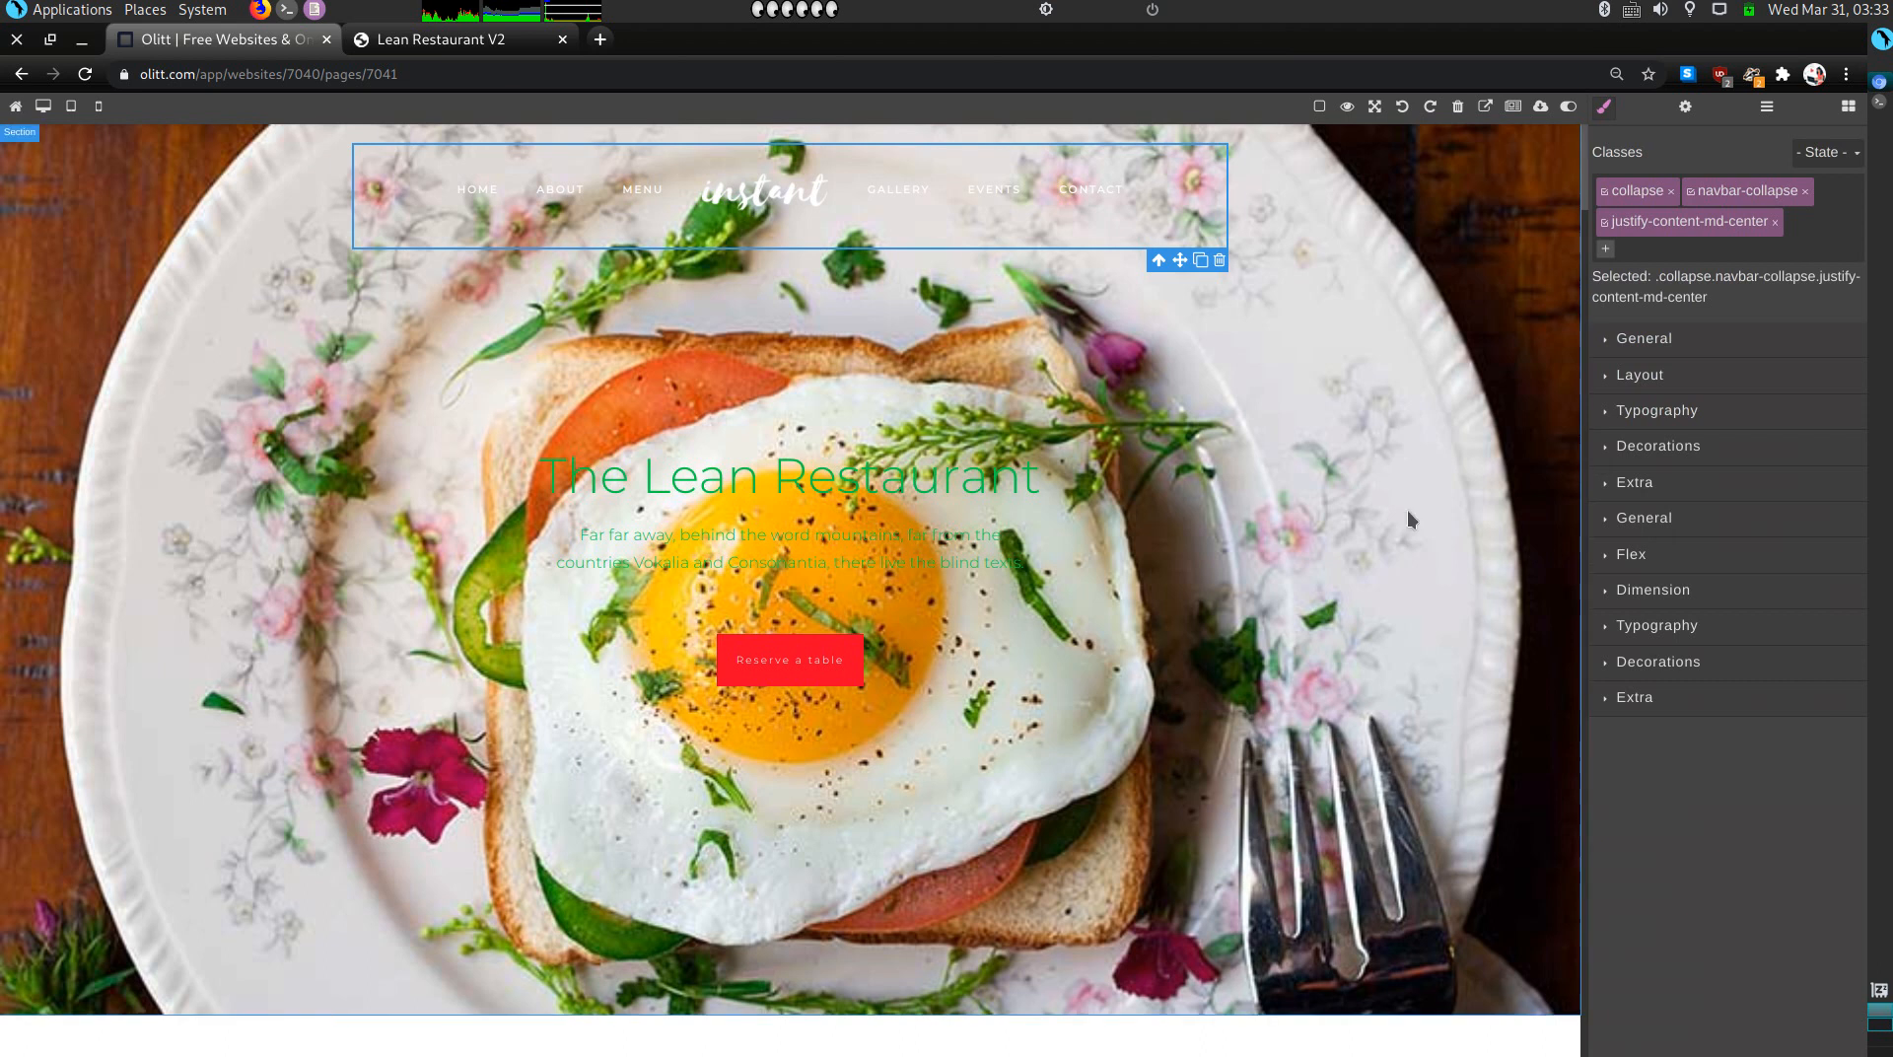
Step: Set the navigation menu container's border color to black #000000
{"action": "left_click", "coordinate": [1613, 666]}
{"action": "scroll", "coordinate": [1673, 784], "scroll_direction": "down", "scroll_amount": 5}
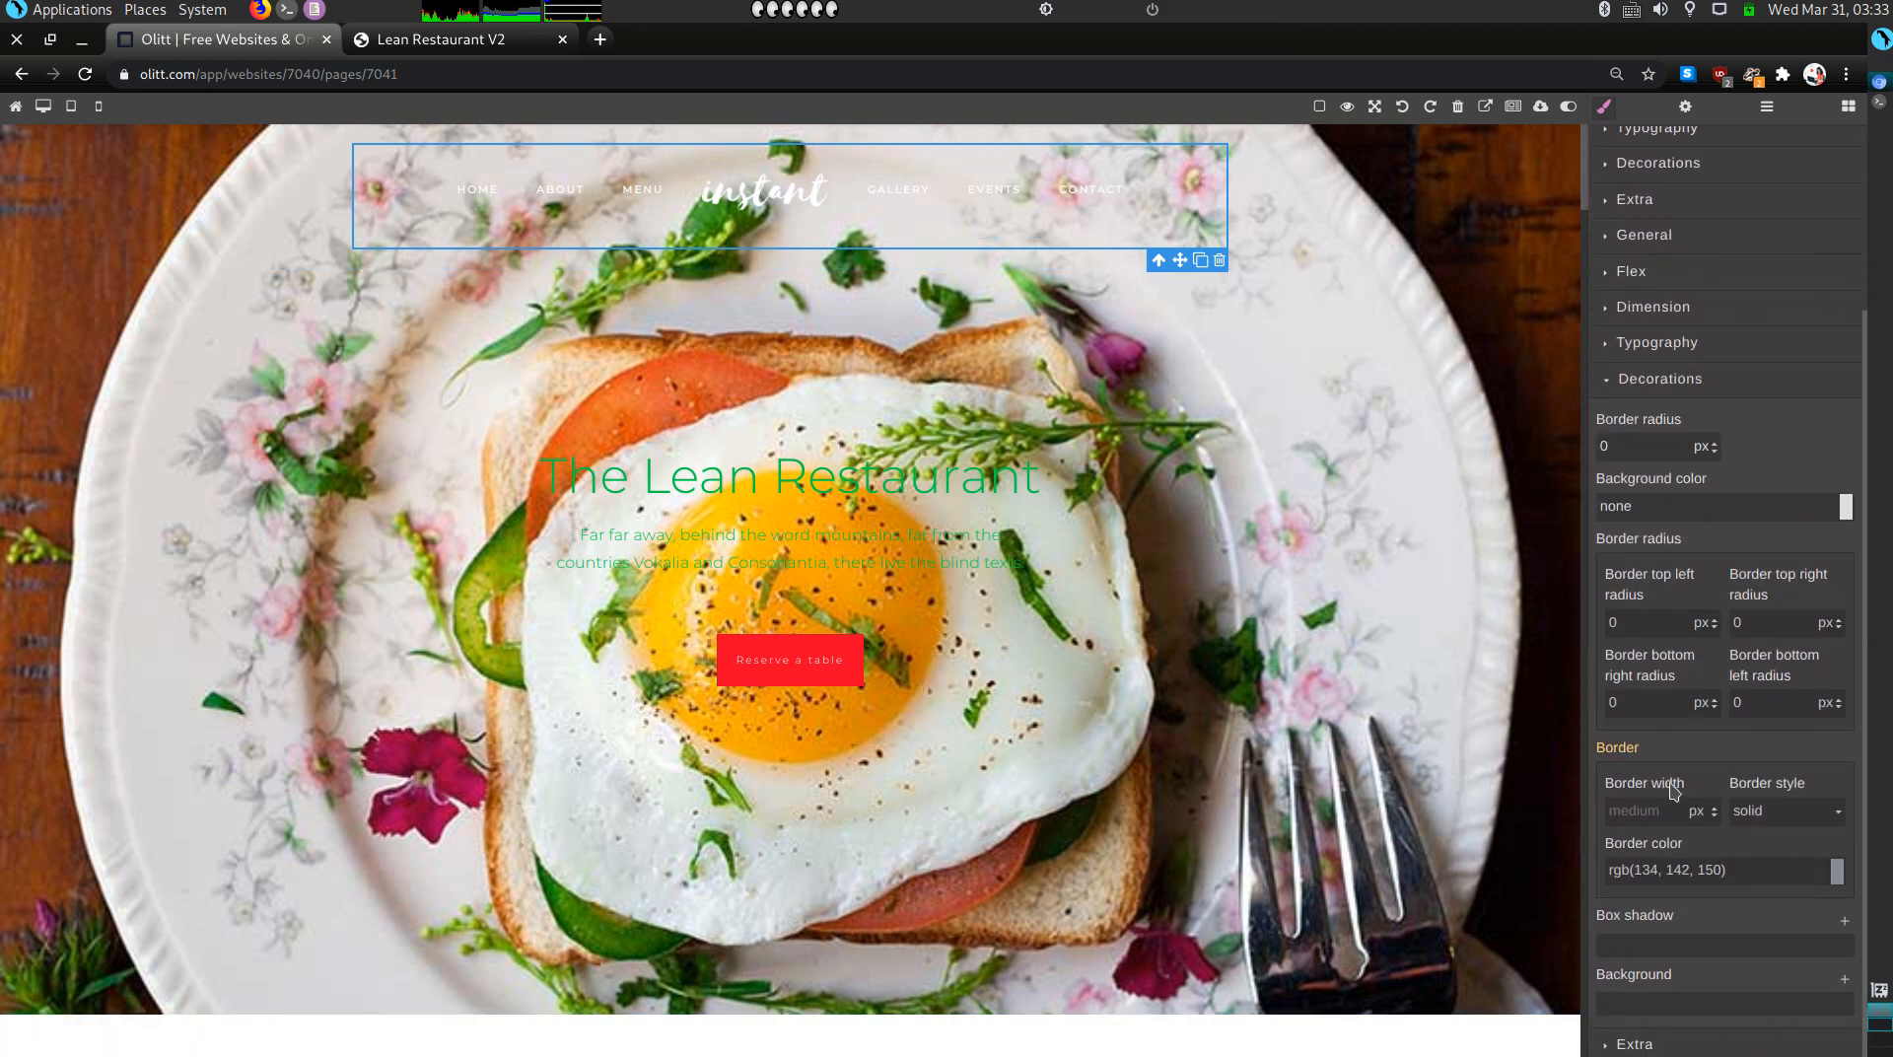
{"action": "left_click", "coordinate": [1837, 871]}
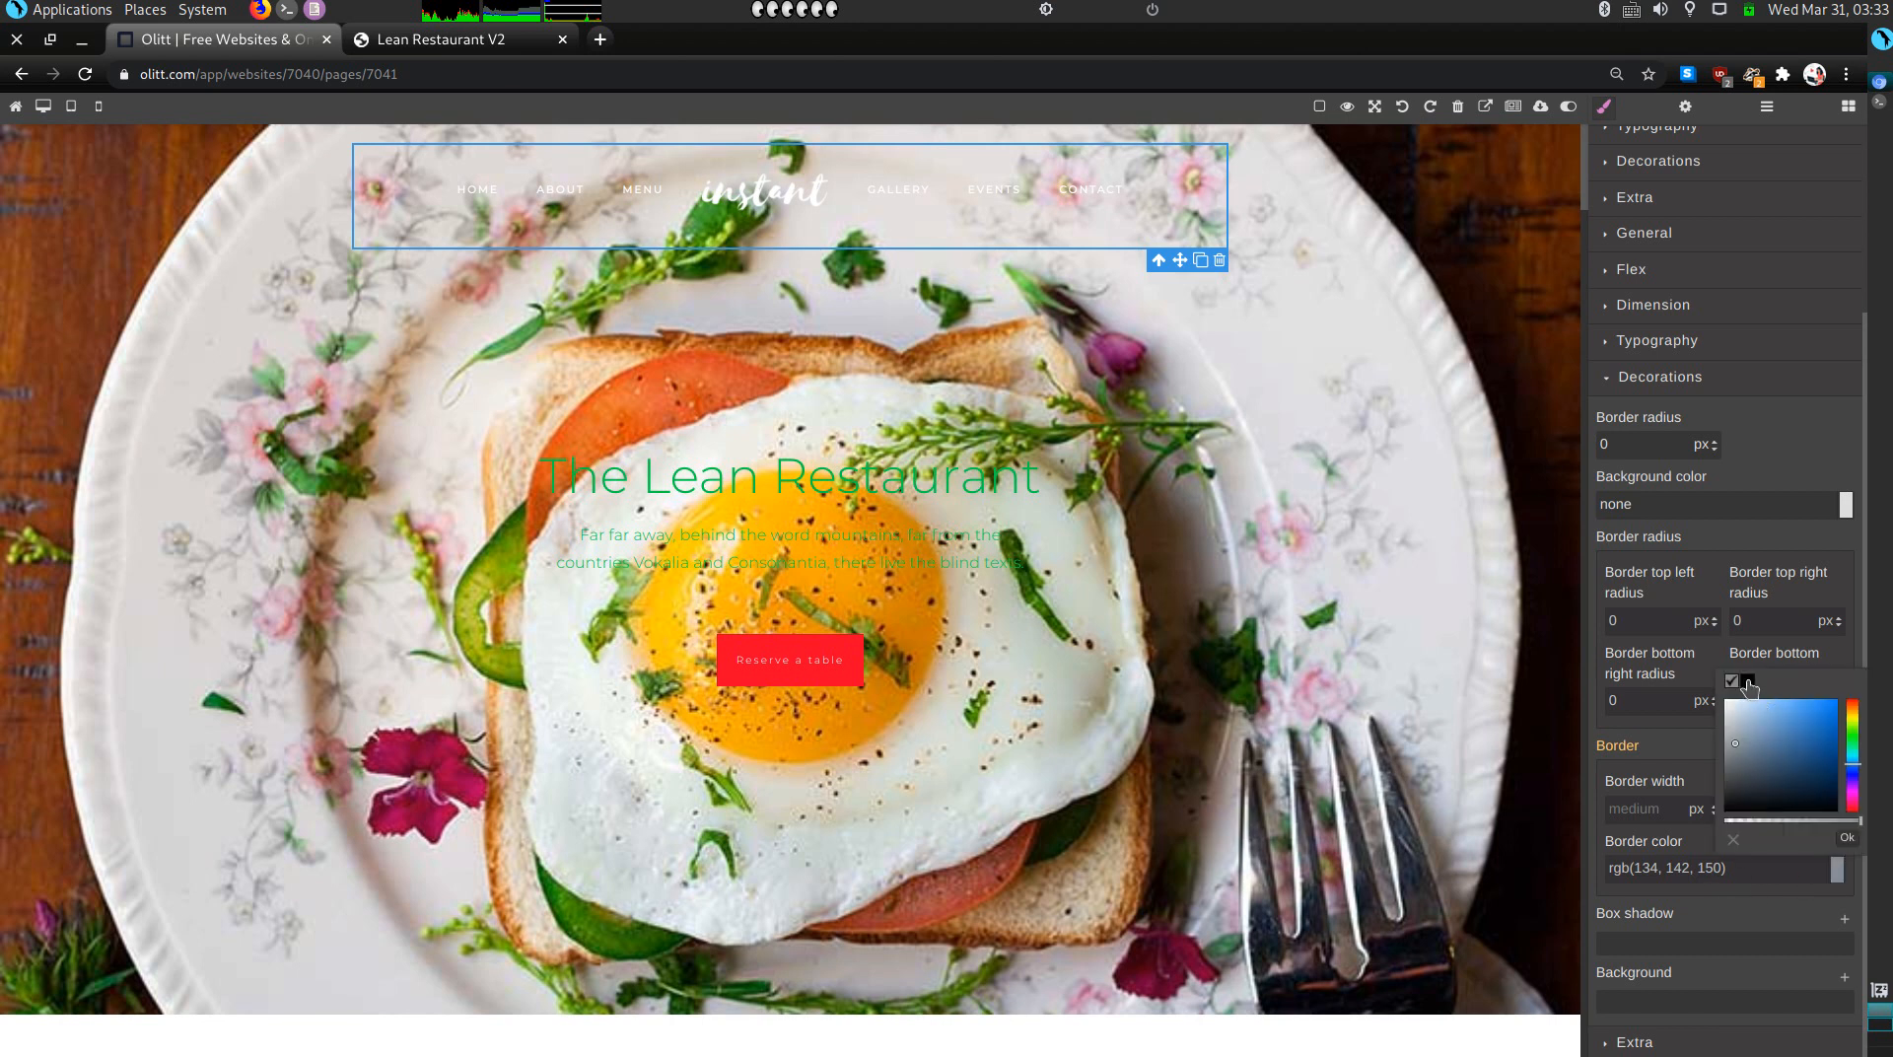
{"action": "left_click", "coordinate": [1747, 683]}
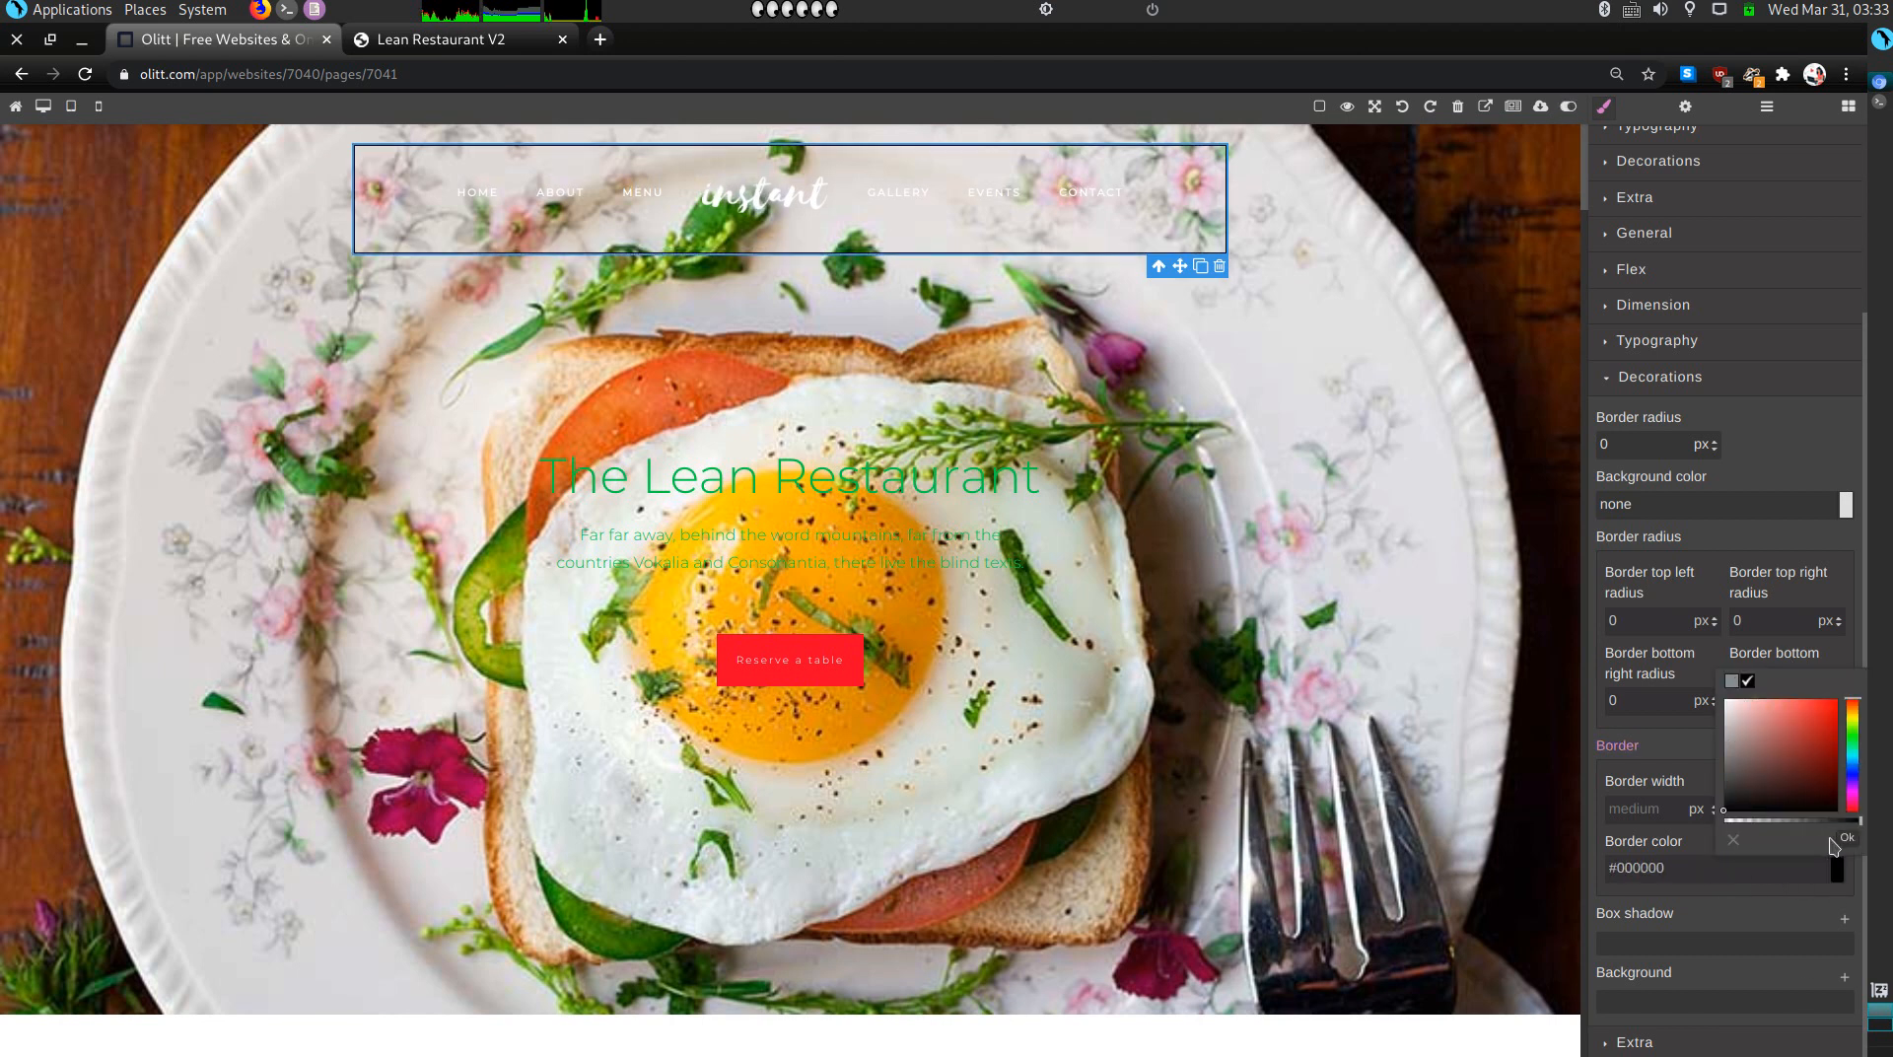
{"action": "left_click", "coordinate": [1847, 841]}
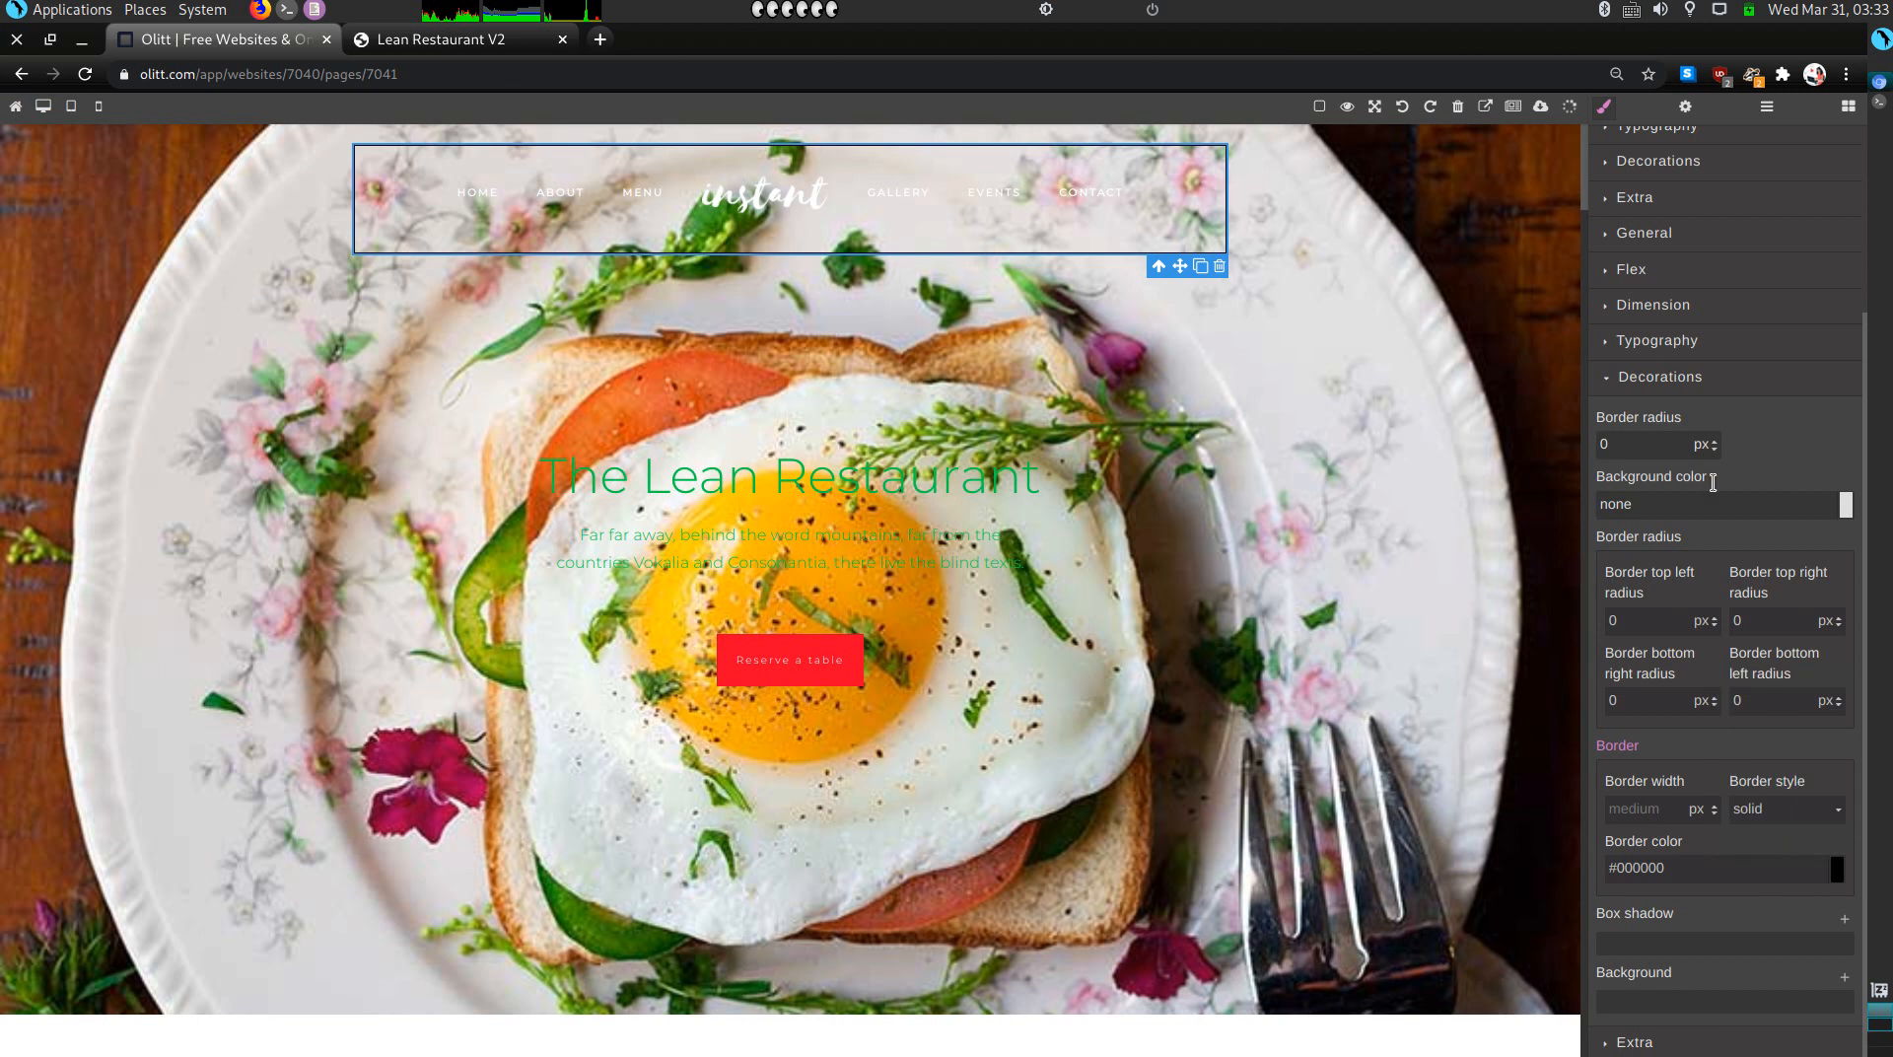
Step: Reduce the height of the header navigation bar and delete the instant logo from its menu
{"action": "left_click", "coordinate": [1605, 379]}
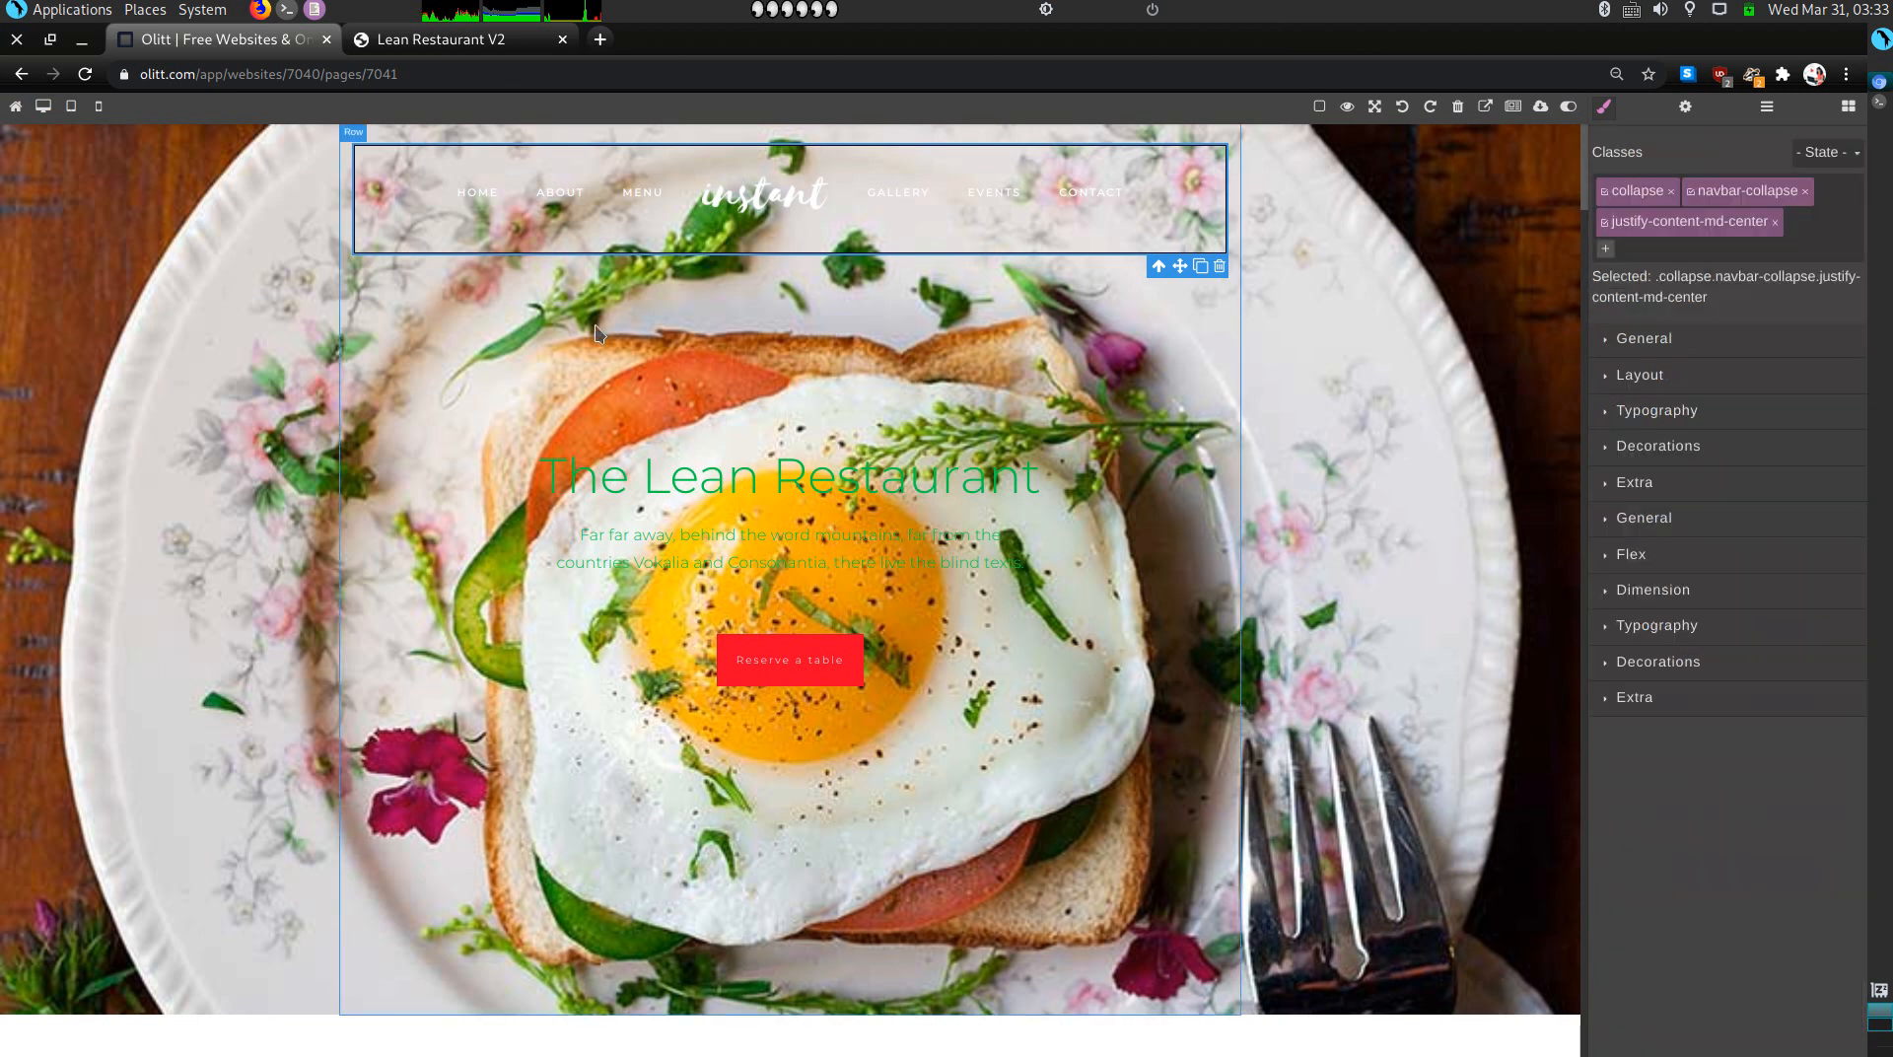
{"action": "left_click", "coordinate": [259, 215]}
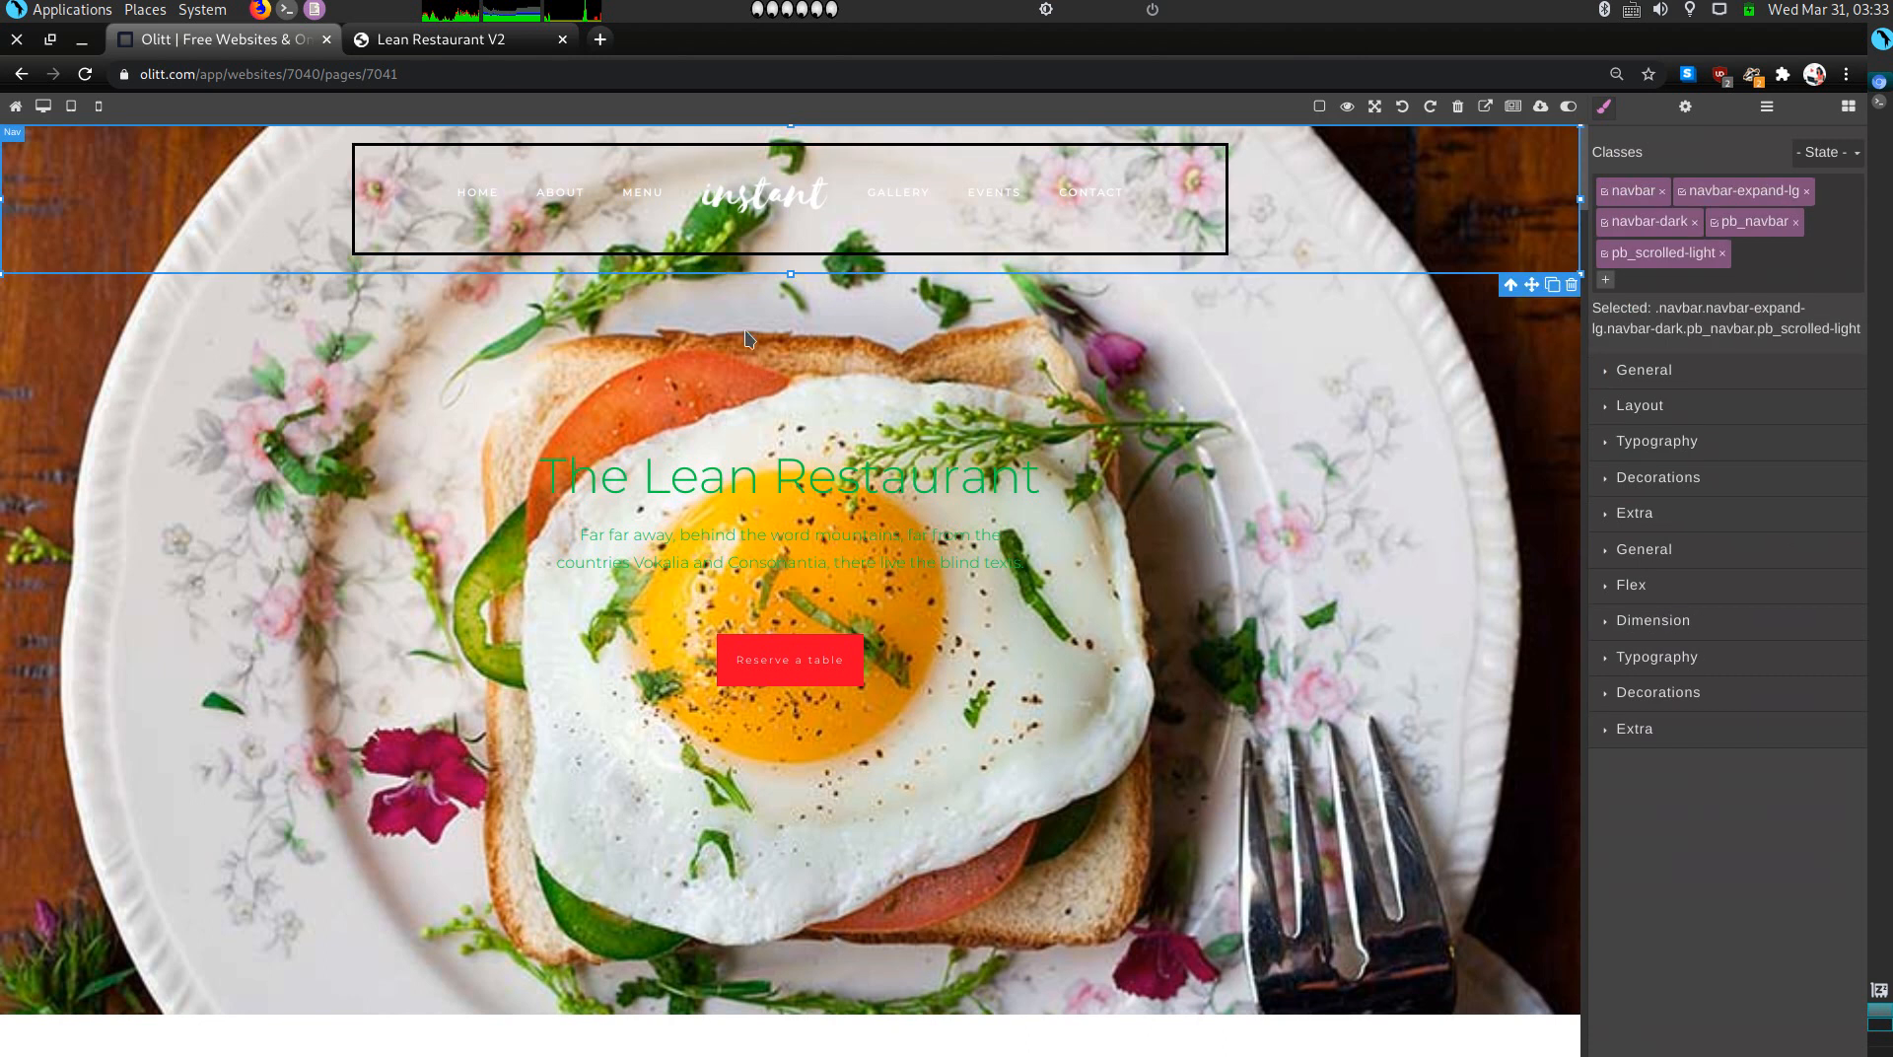
{"action": "left_click_drag", "start_coordinate": [786, 266], "coordinate": [775, 197]}
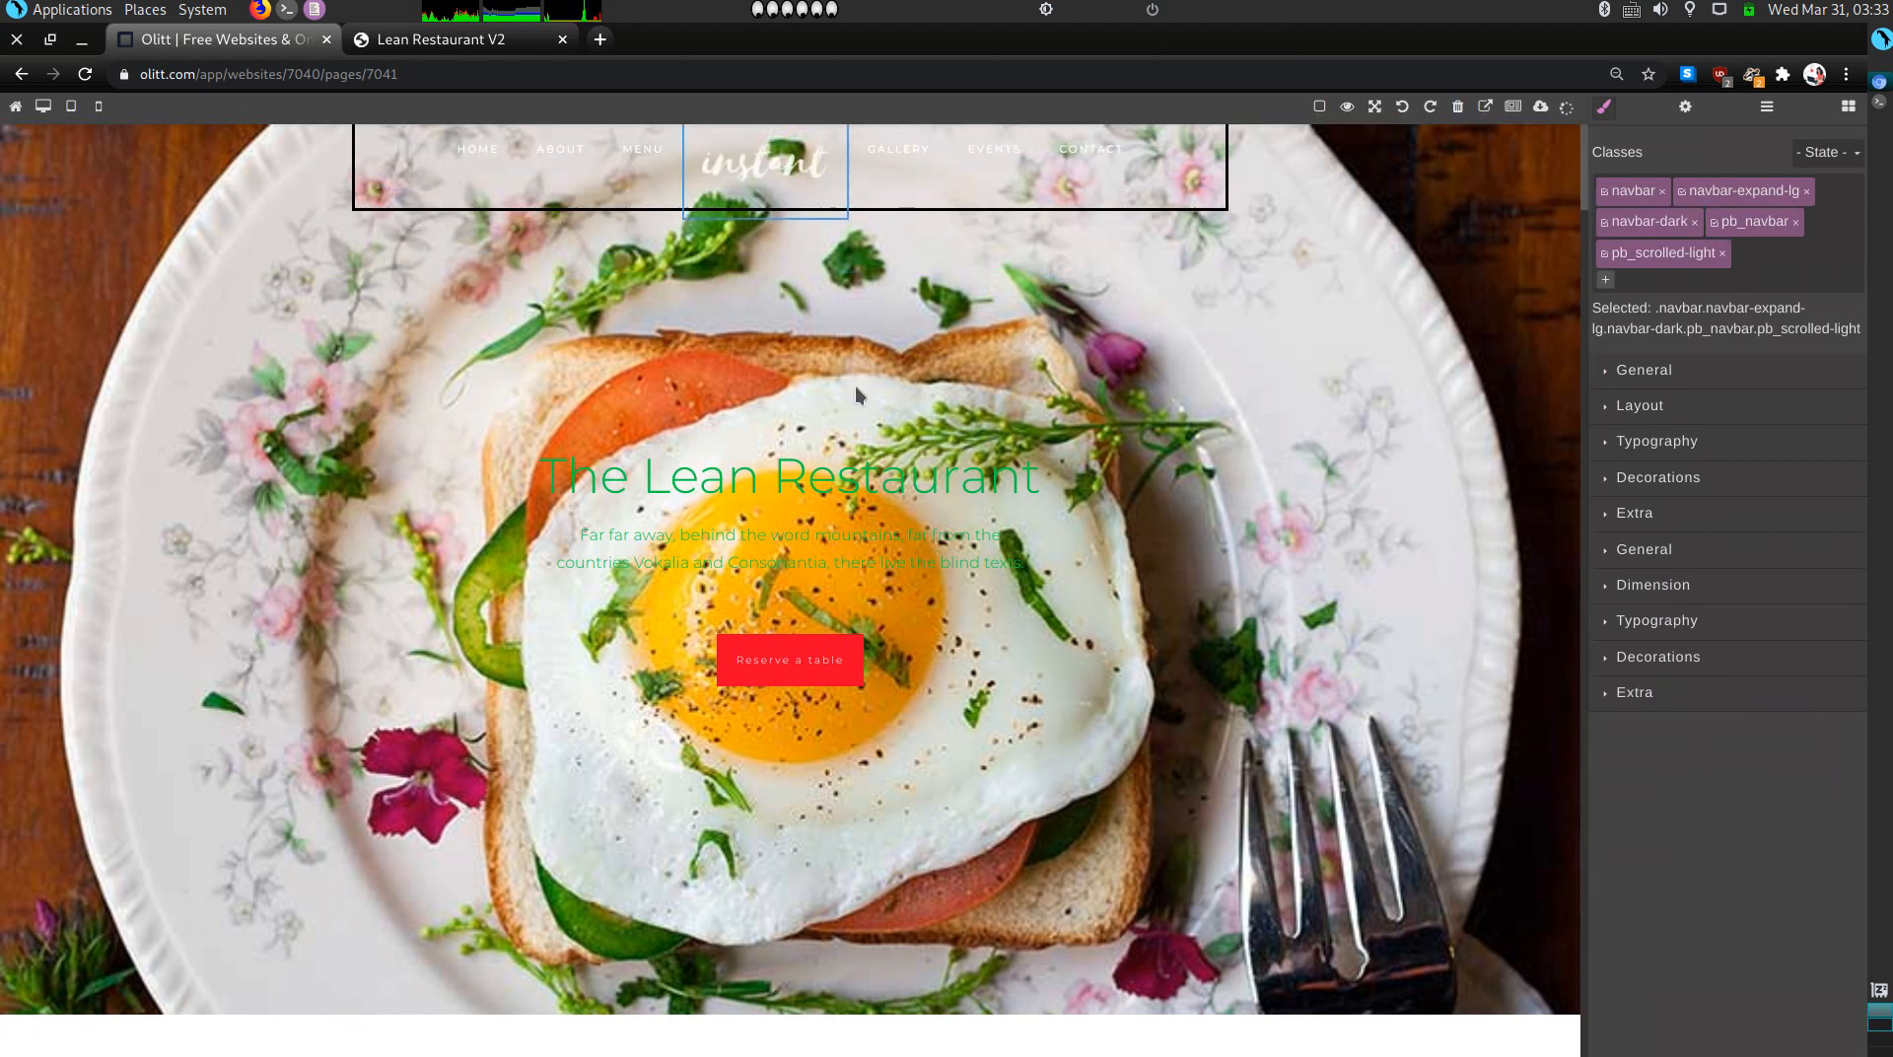
{"action": "left_click", "coordinate": [775, 197]}
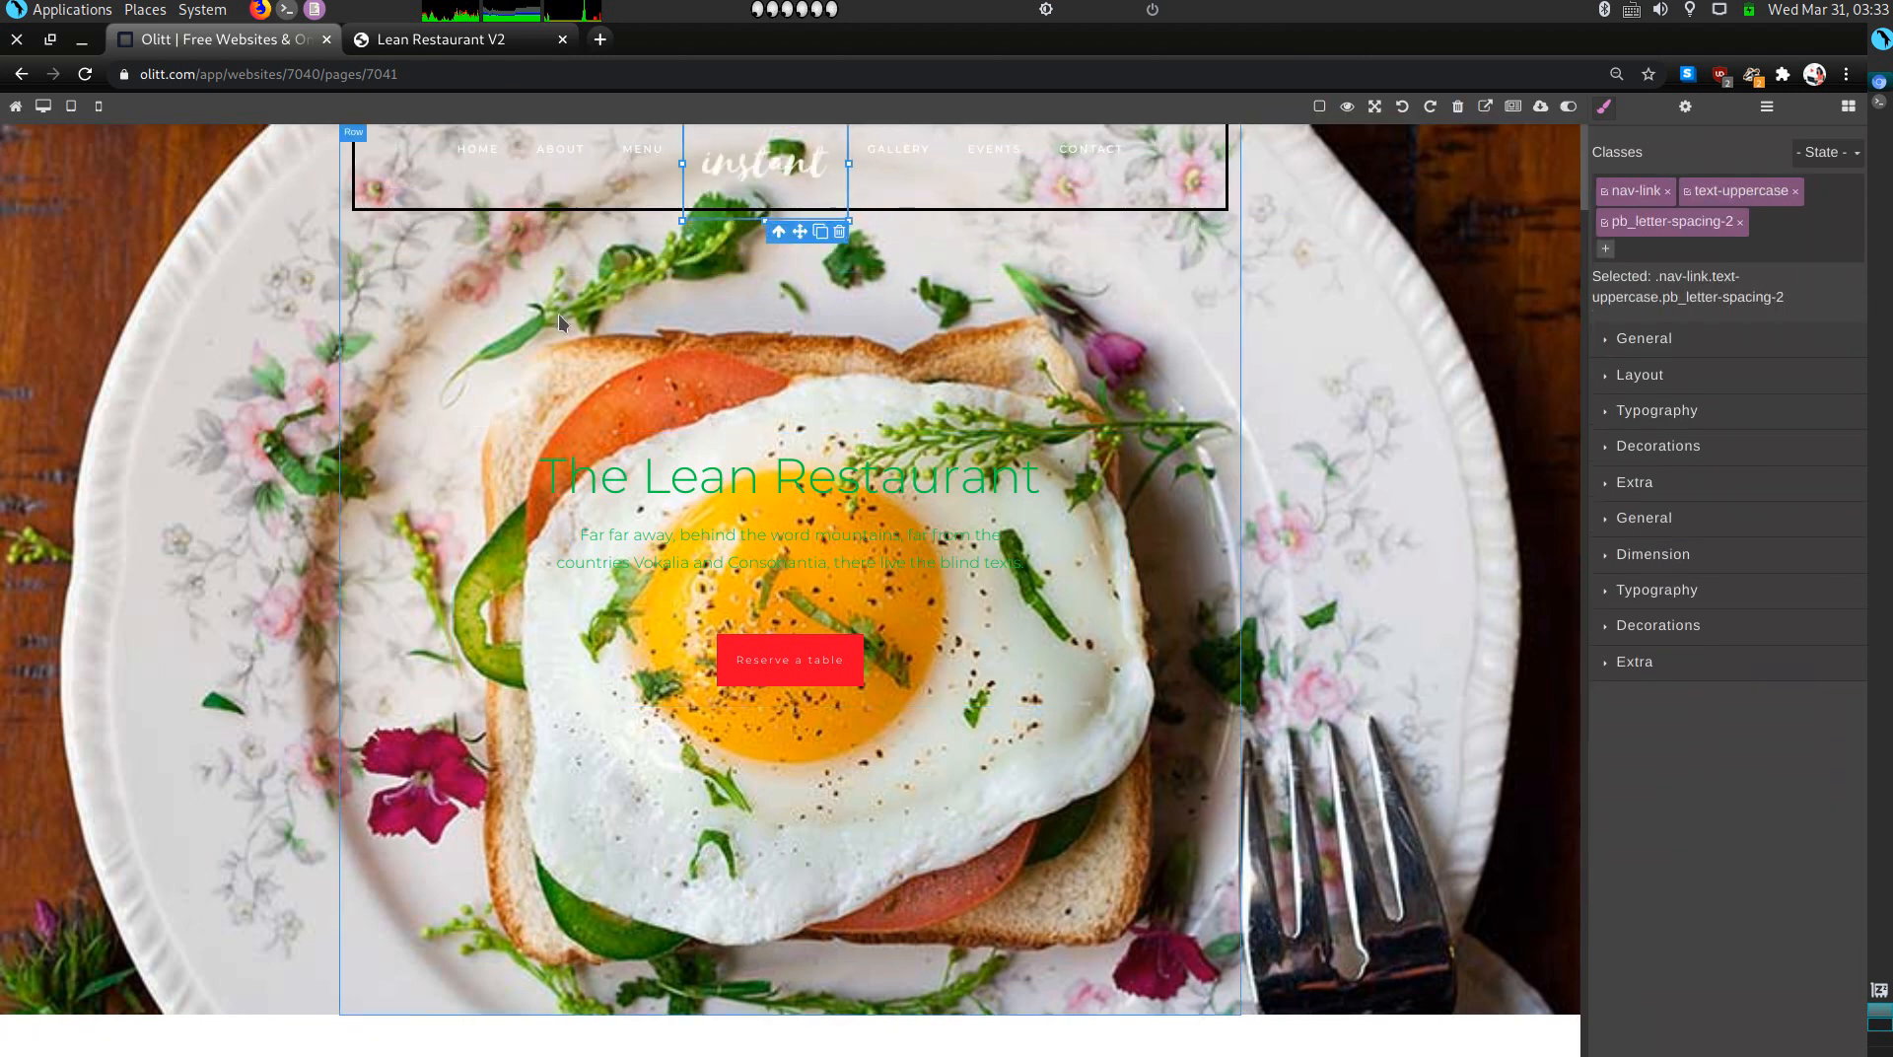
{"action": "left_click", "coordinate": [838, 233]}
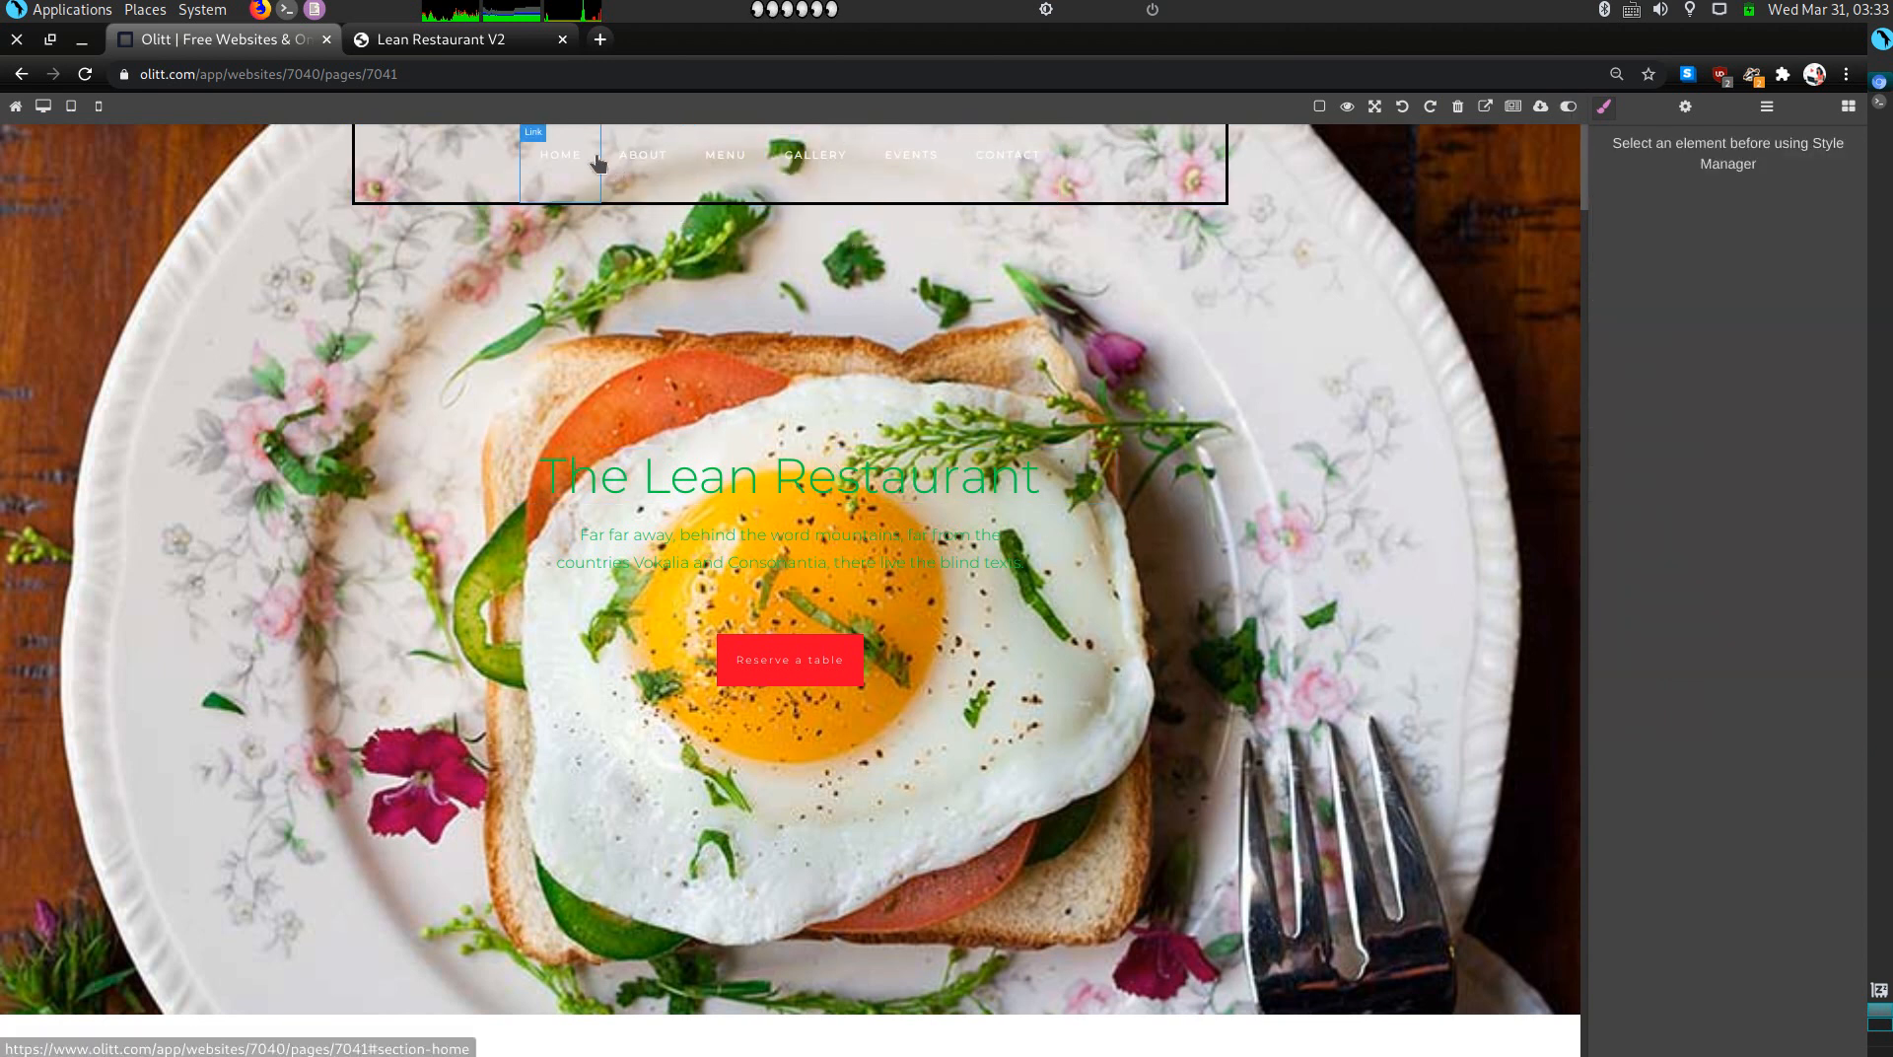
{"action": "left_click", "coordinate": [1686, 108]}
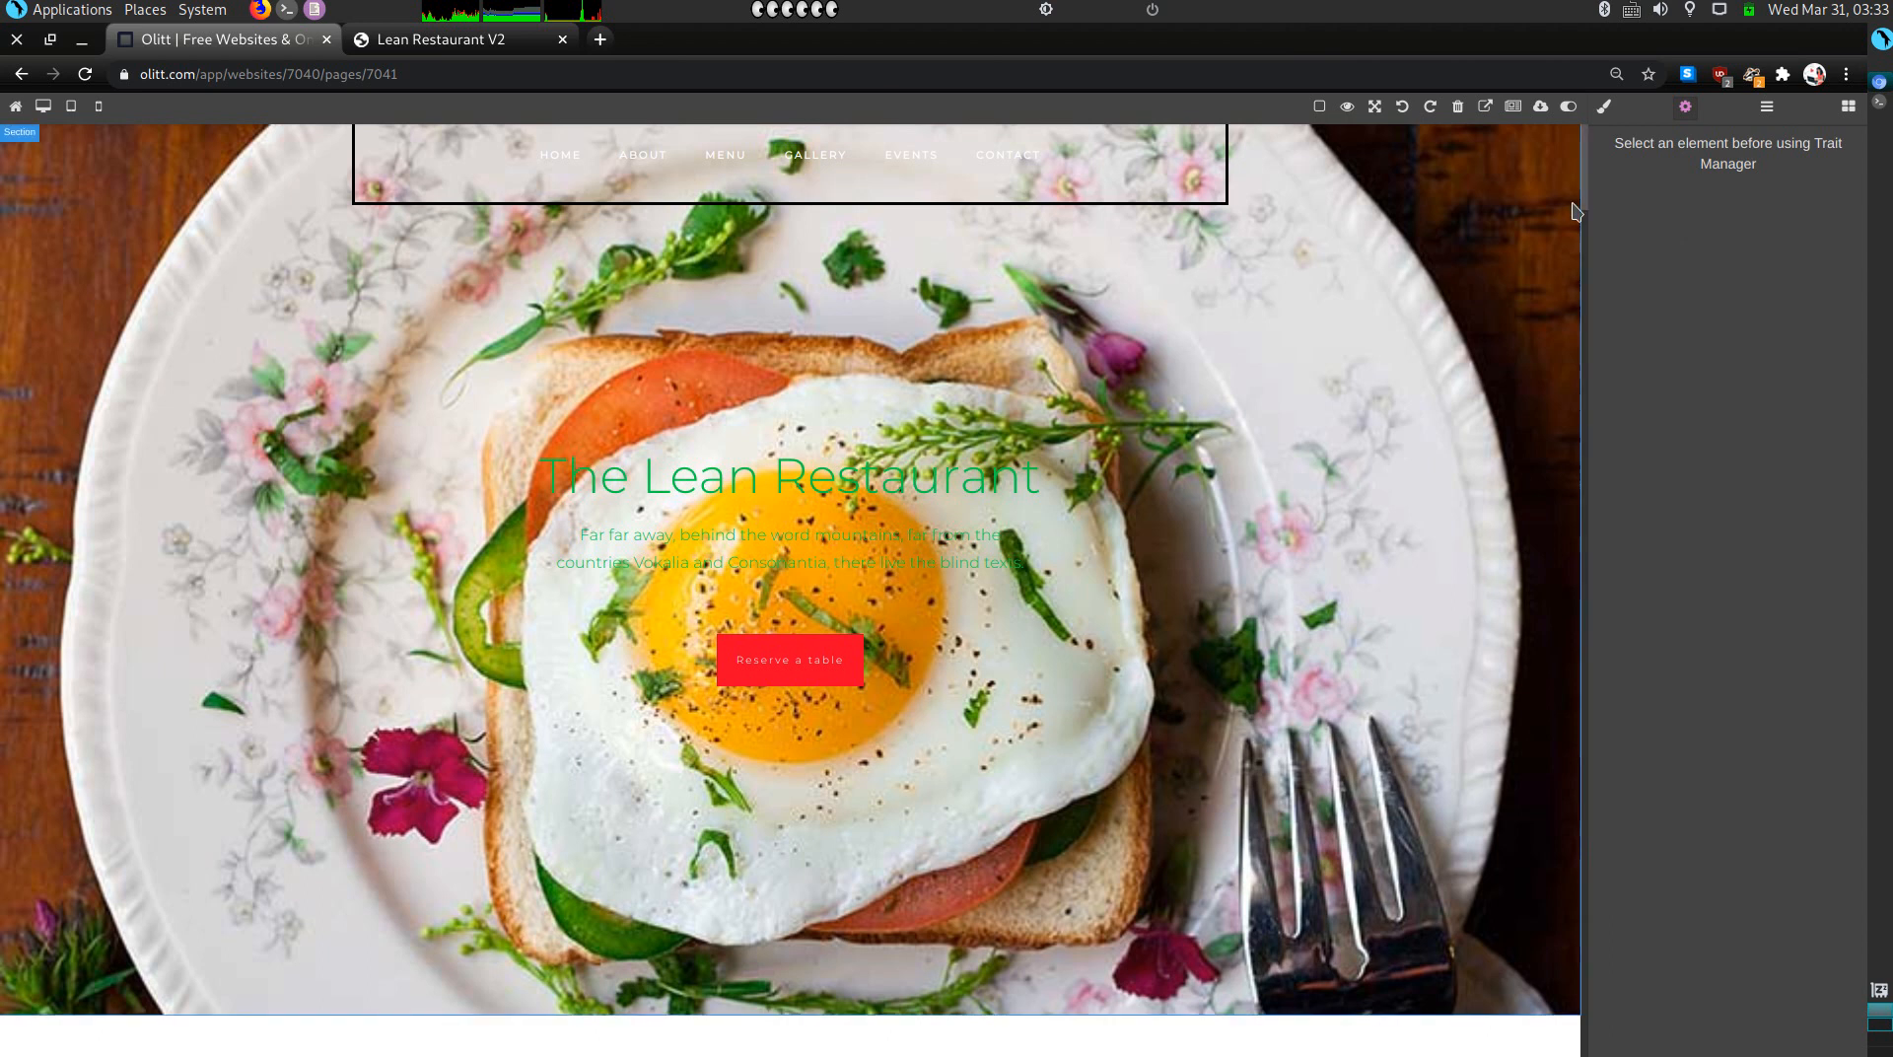
{"action": "left_click", "coordinate": [1604, 107]}
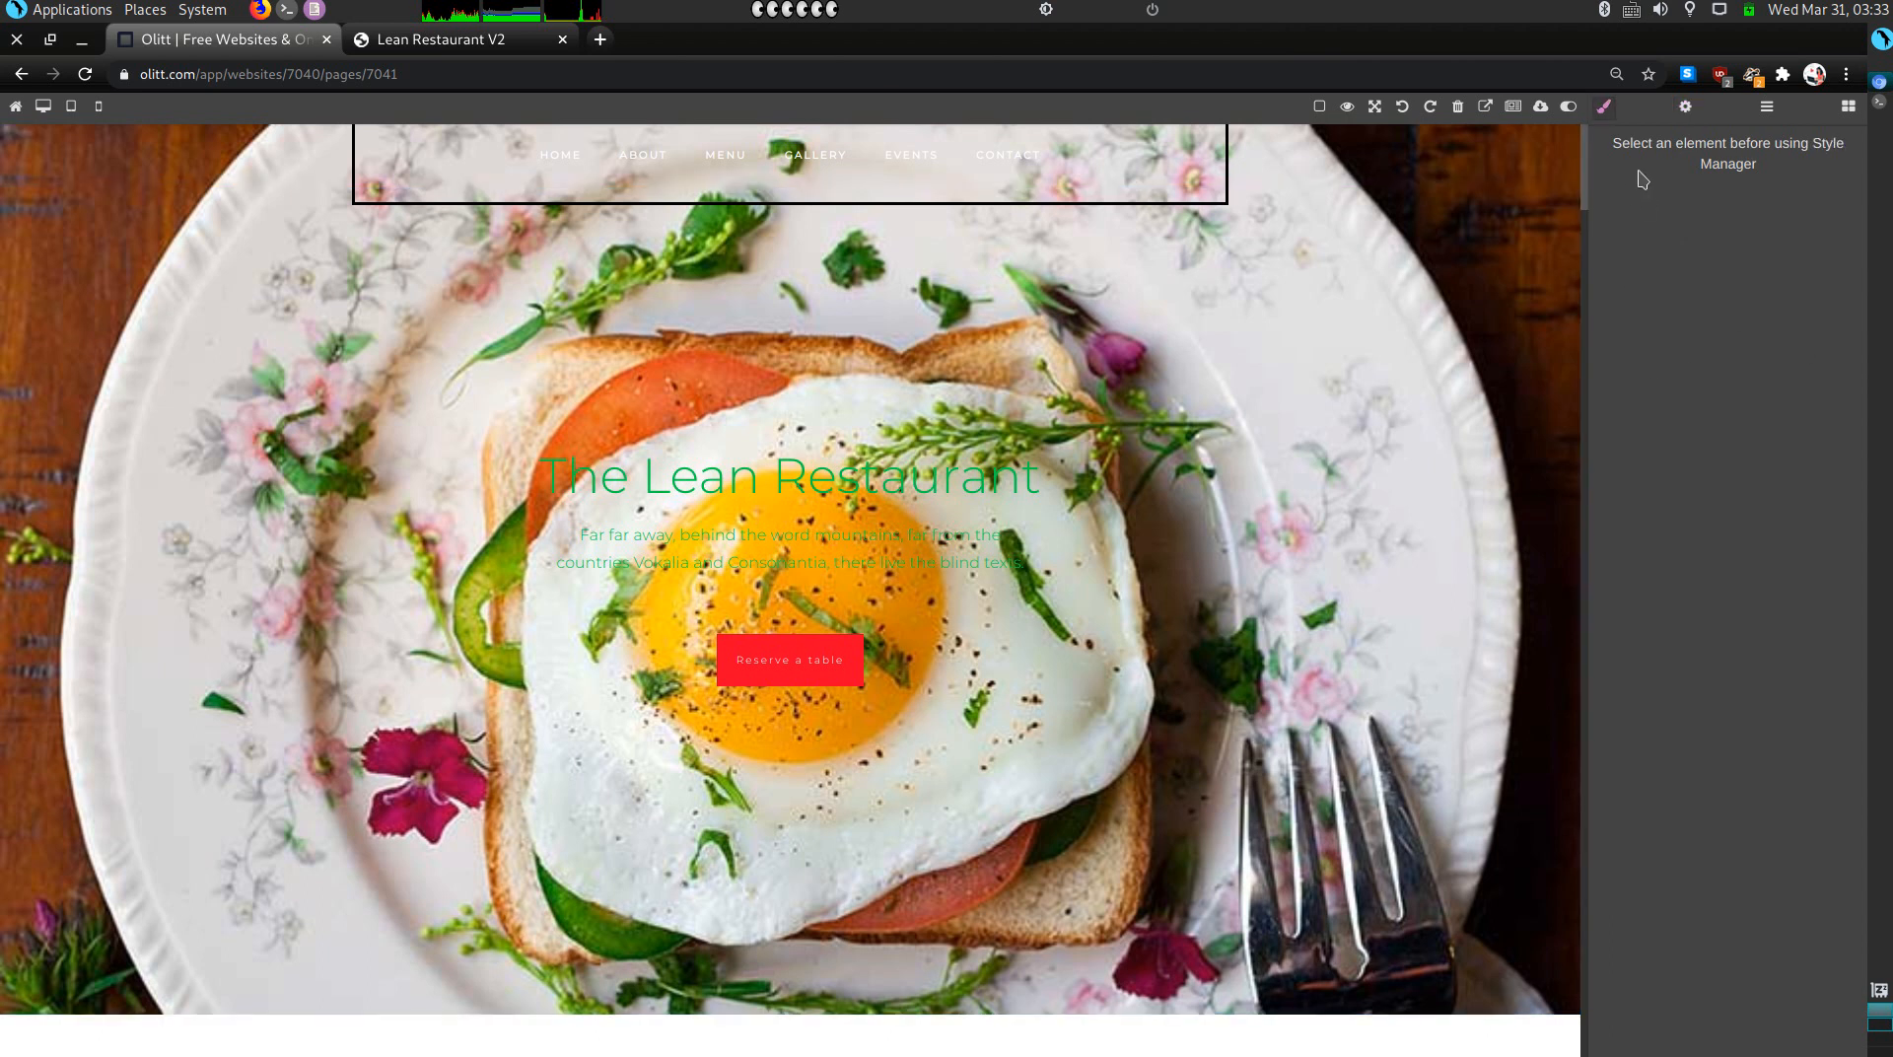
{"action": "left_click", "coordinate": [985, 152]}
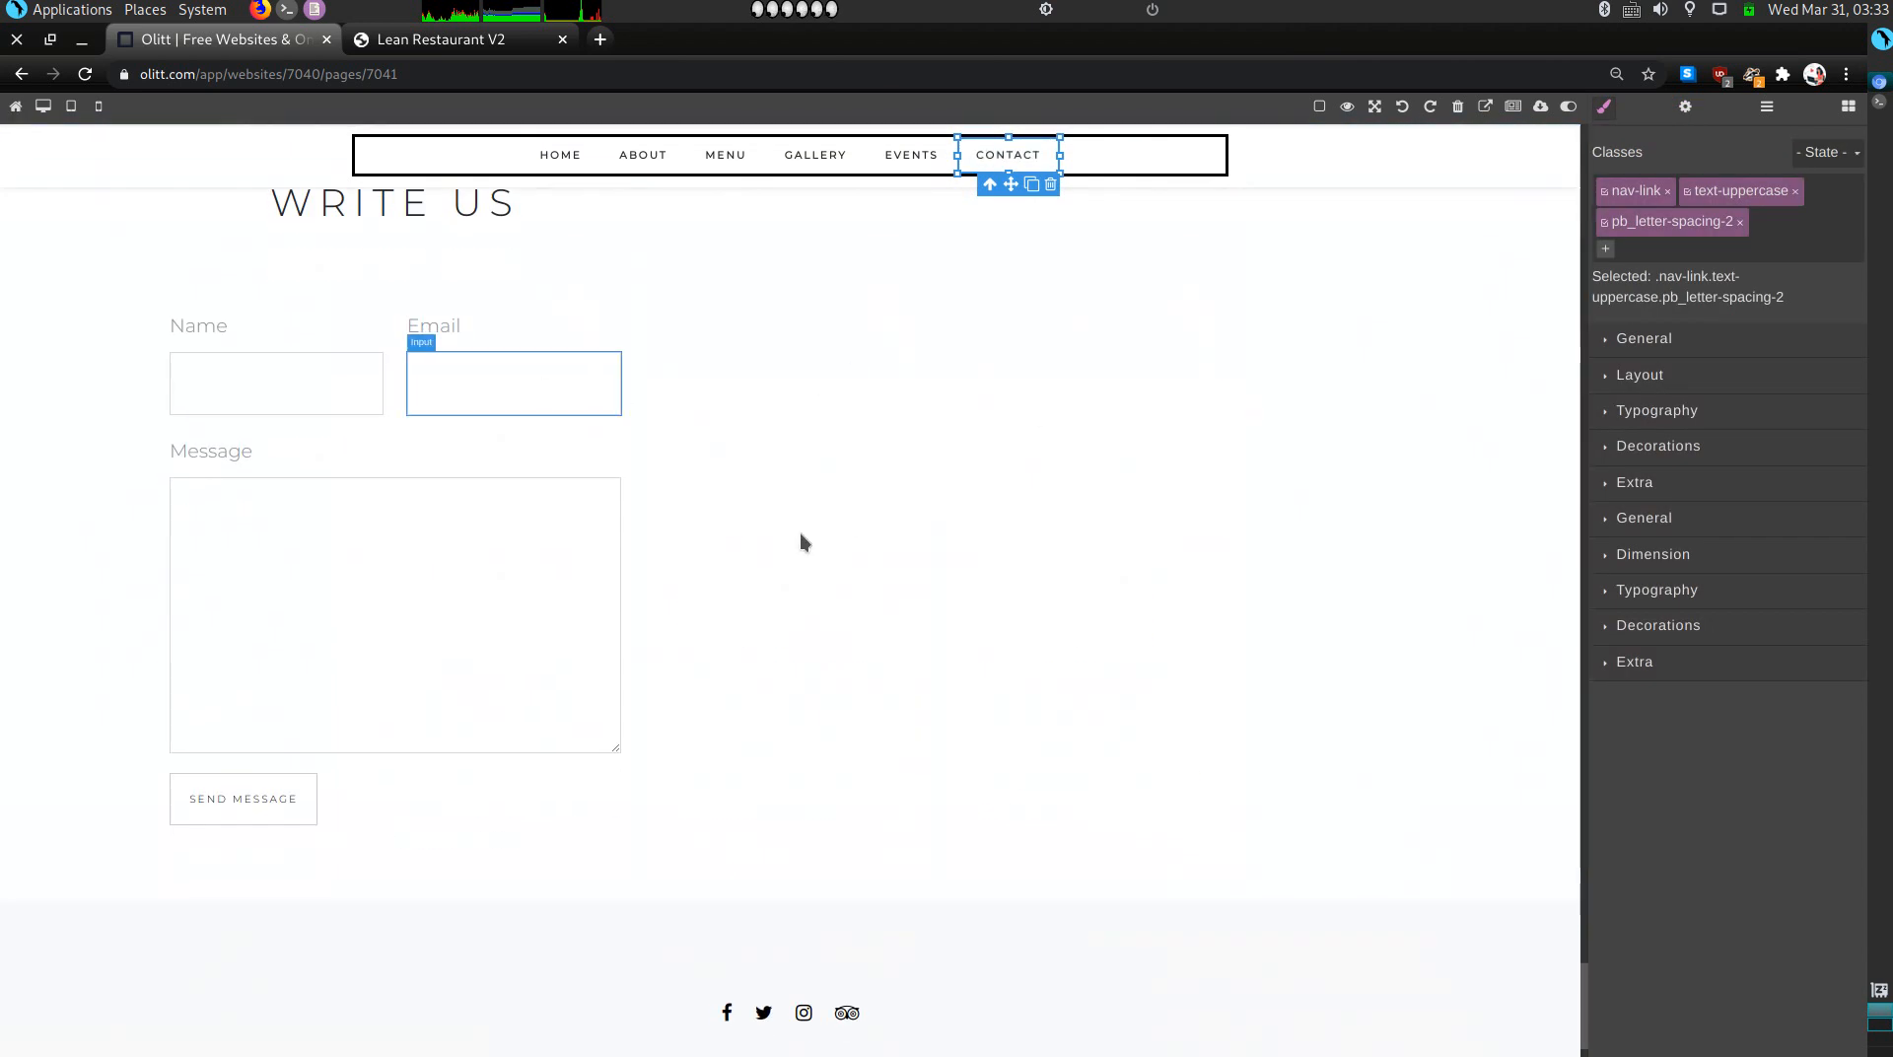
{"action": "left_click_drag", "start_coordinate": [1582, 999], "coordinate": [1558, 152]}
Step: Set the header navigation menu container's font size to 200 px and its font weight to Ultra-Bold
{"action": "left_click", "coordinate": [453, 171]}
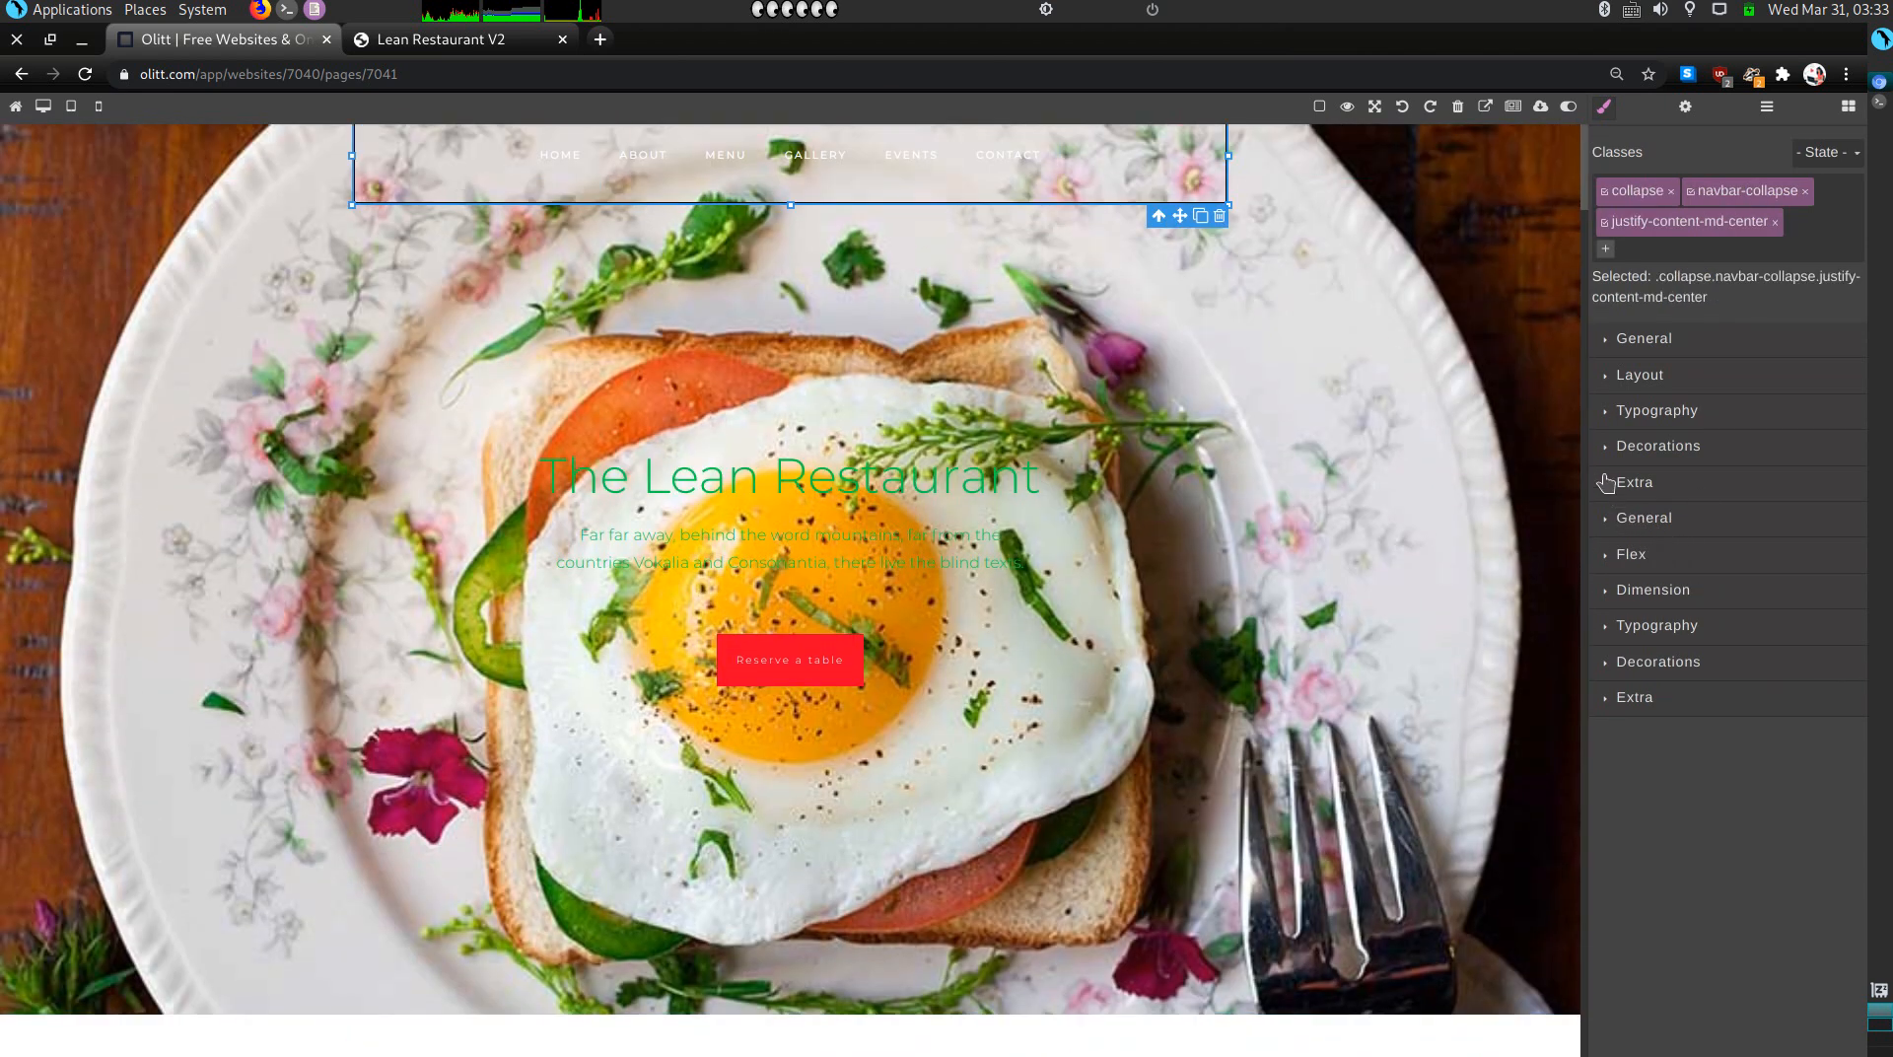
{"action": "left_click", "coordinate": [1610, 412]}
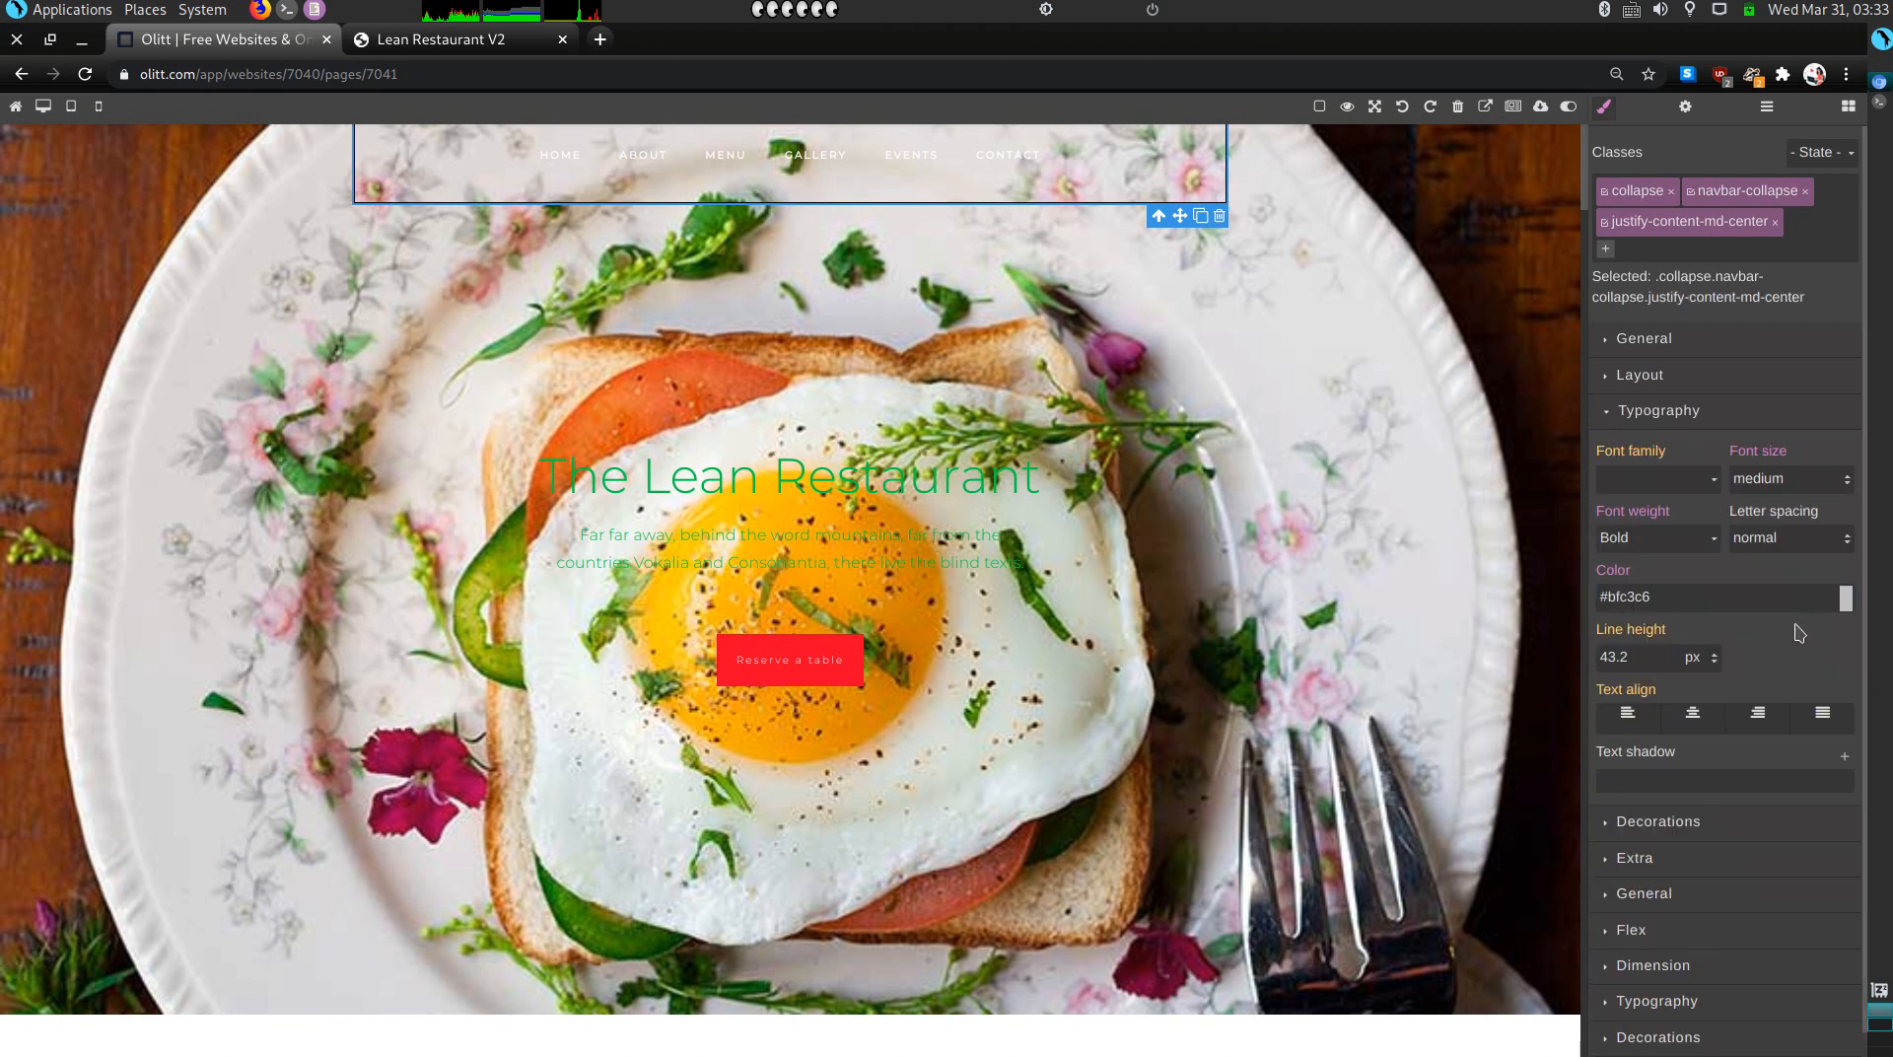
{"action": "scroll", "coordinate": [1796, 641], "scroll_direction": "down", "scroll_amount": 1}
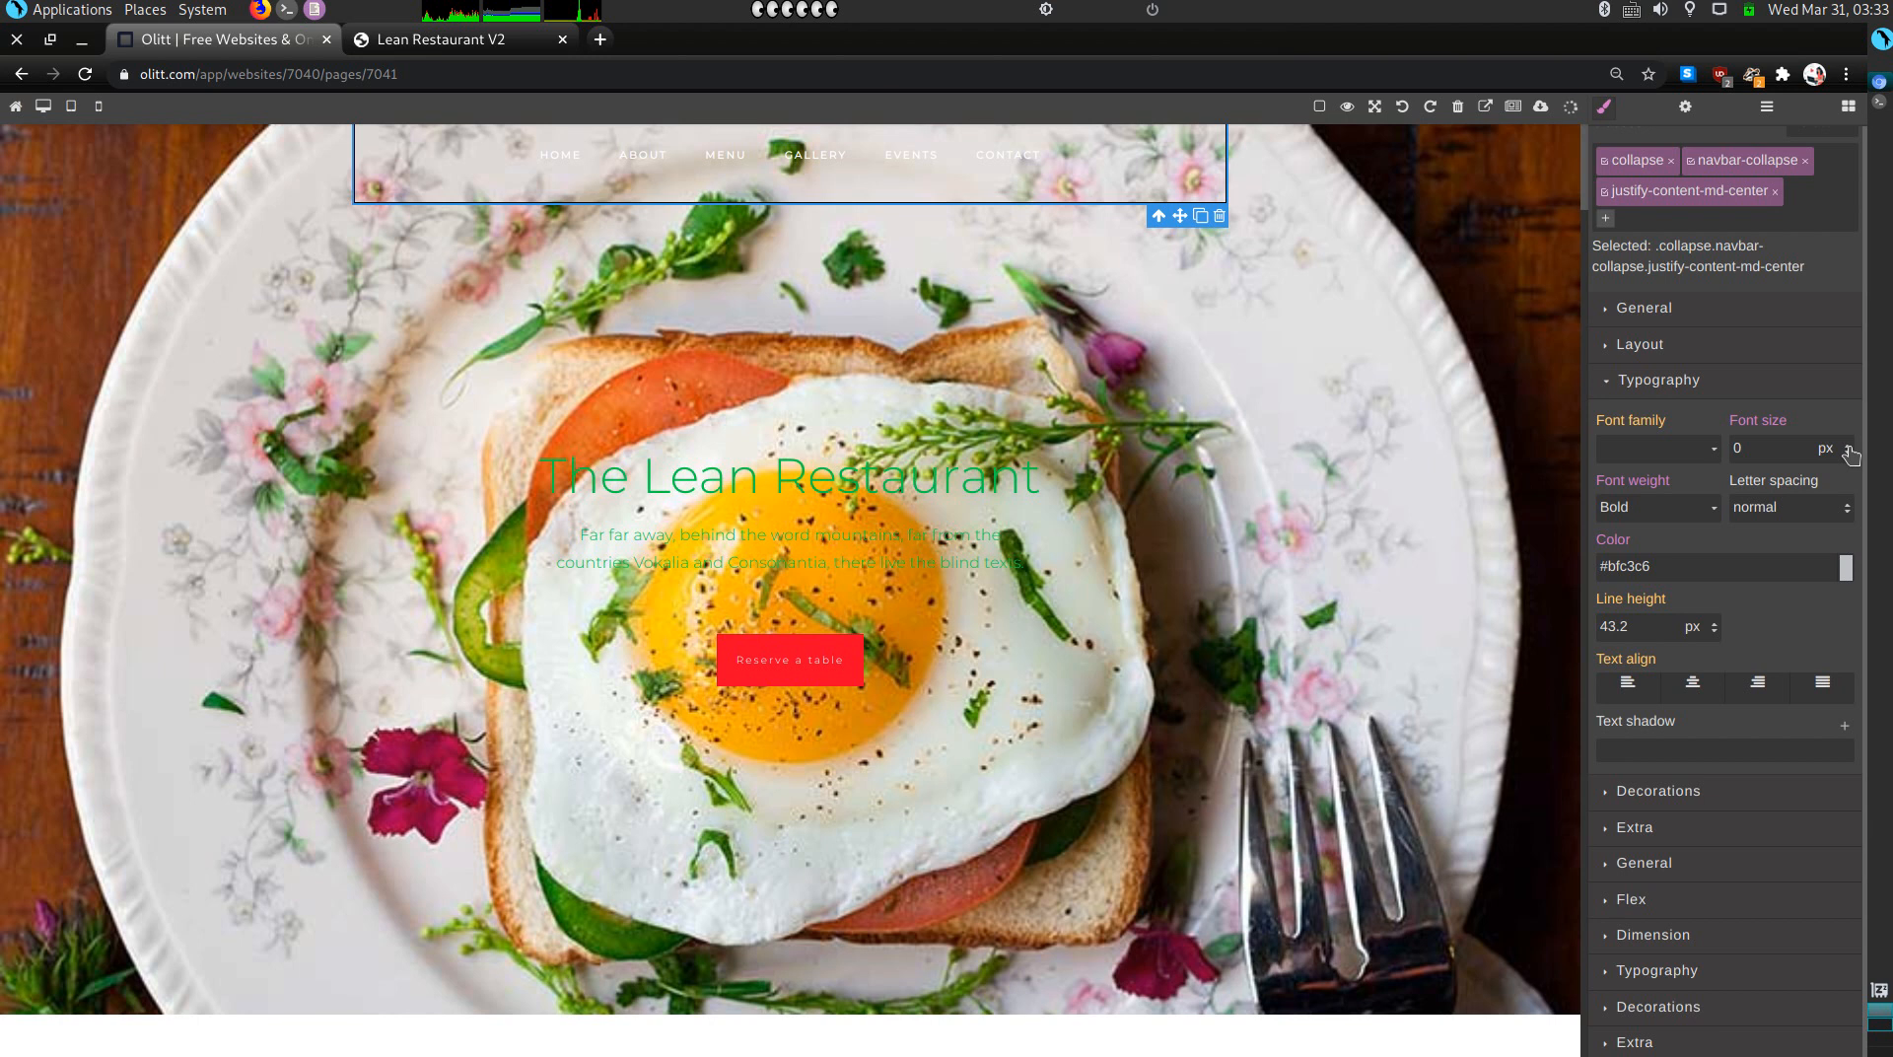
{"action": "left_click", "coordinate": [1847, 445]}
{"action": "left_click", "coordinate": [1716, 510]}
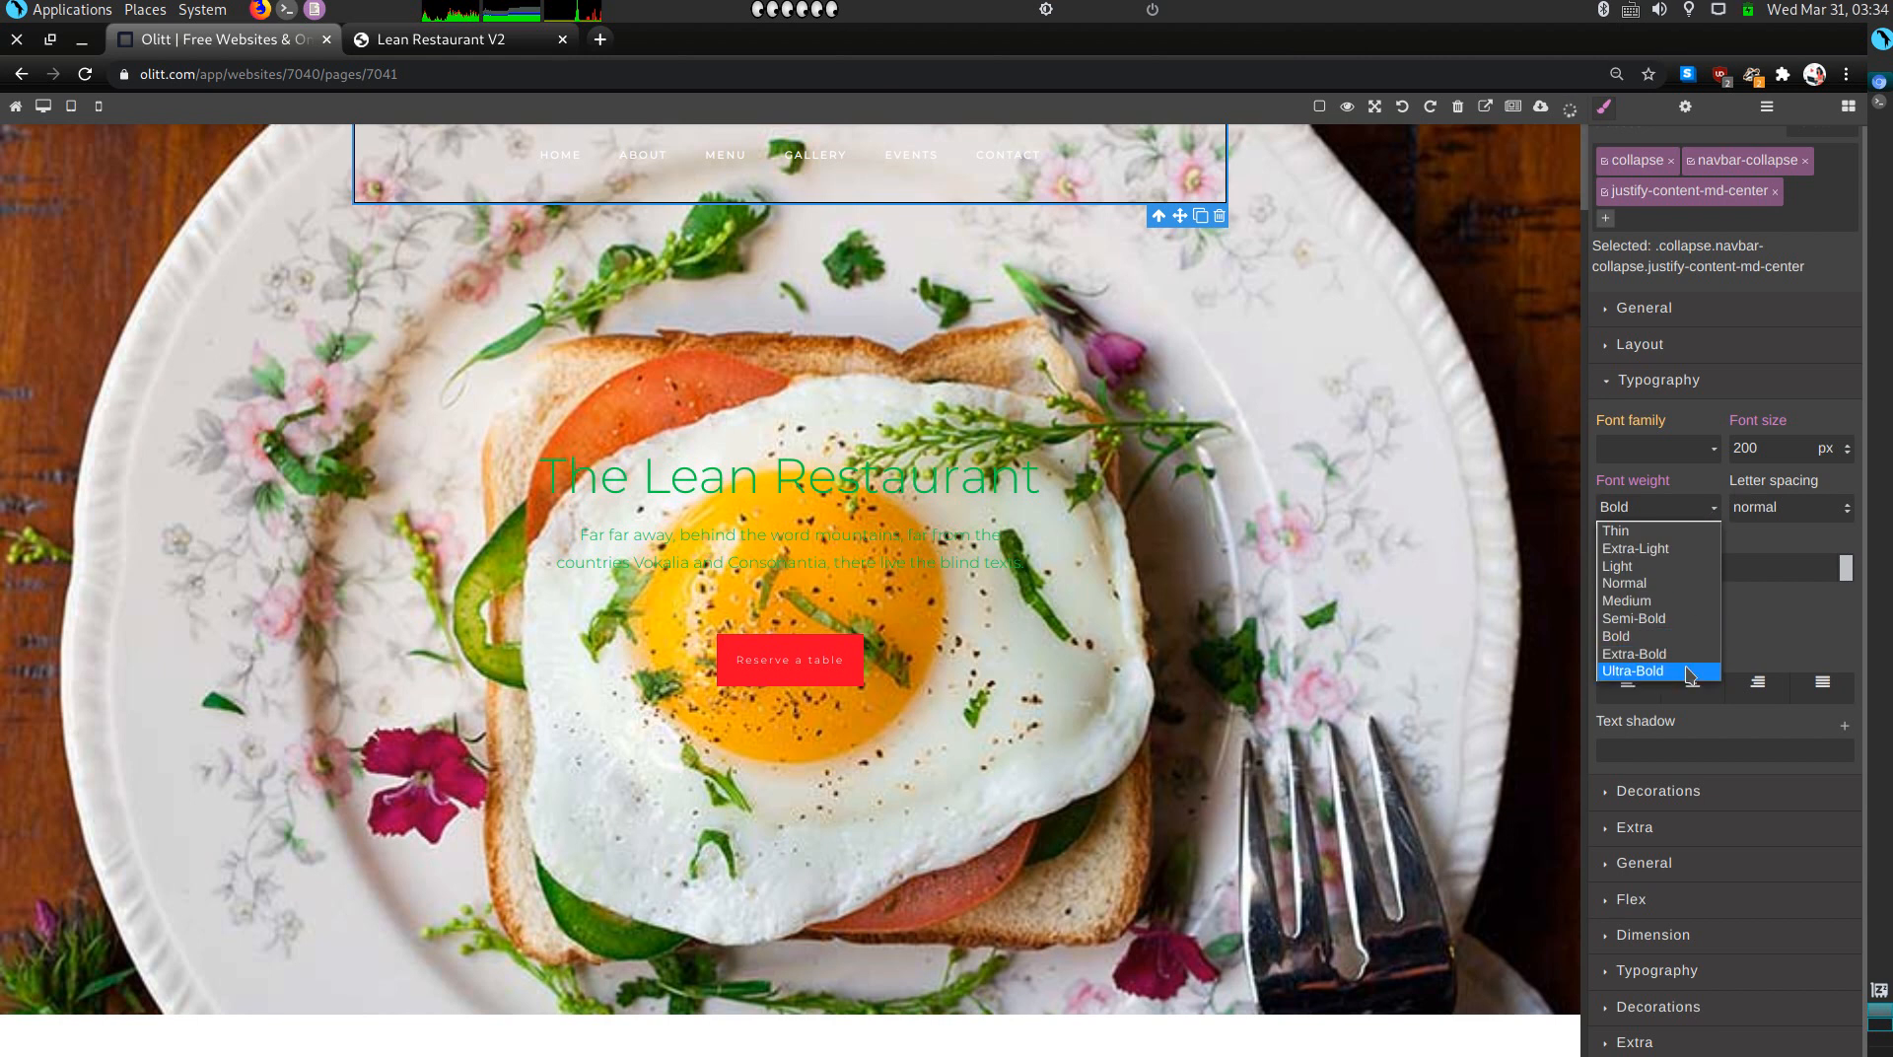
{"action": "left_click", "coordinate": [1689, 672]}
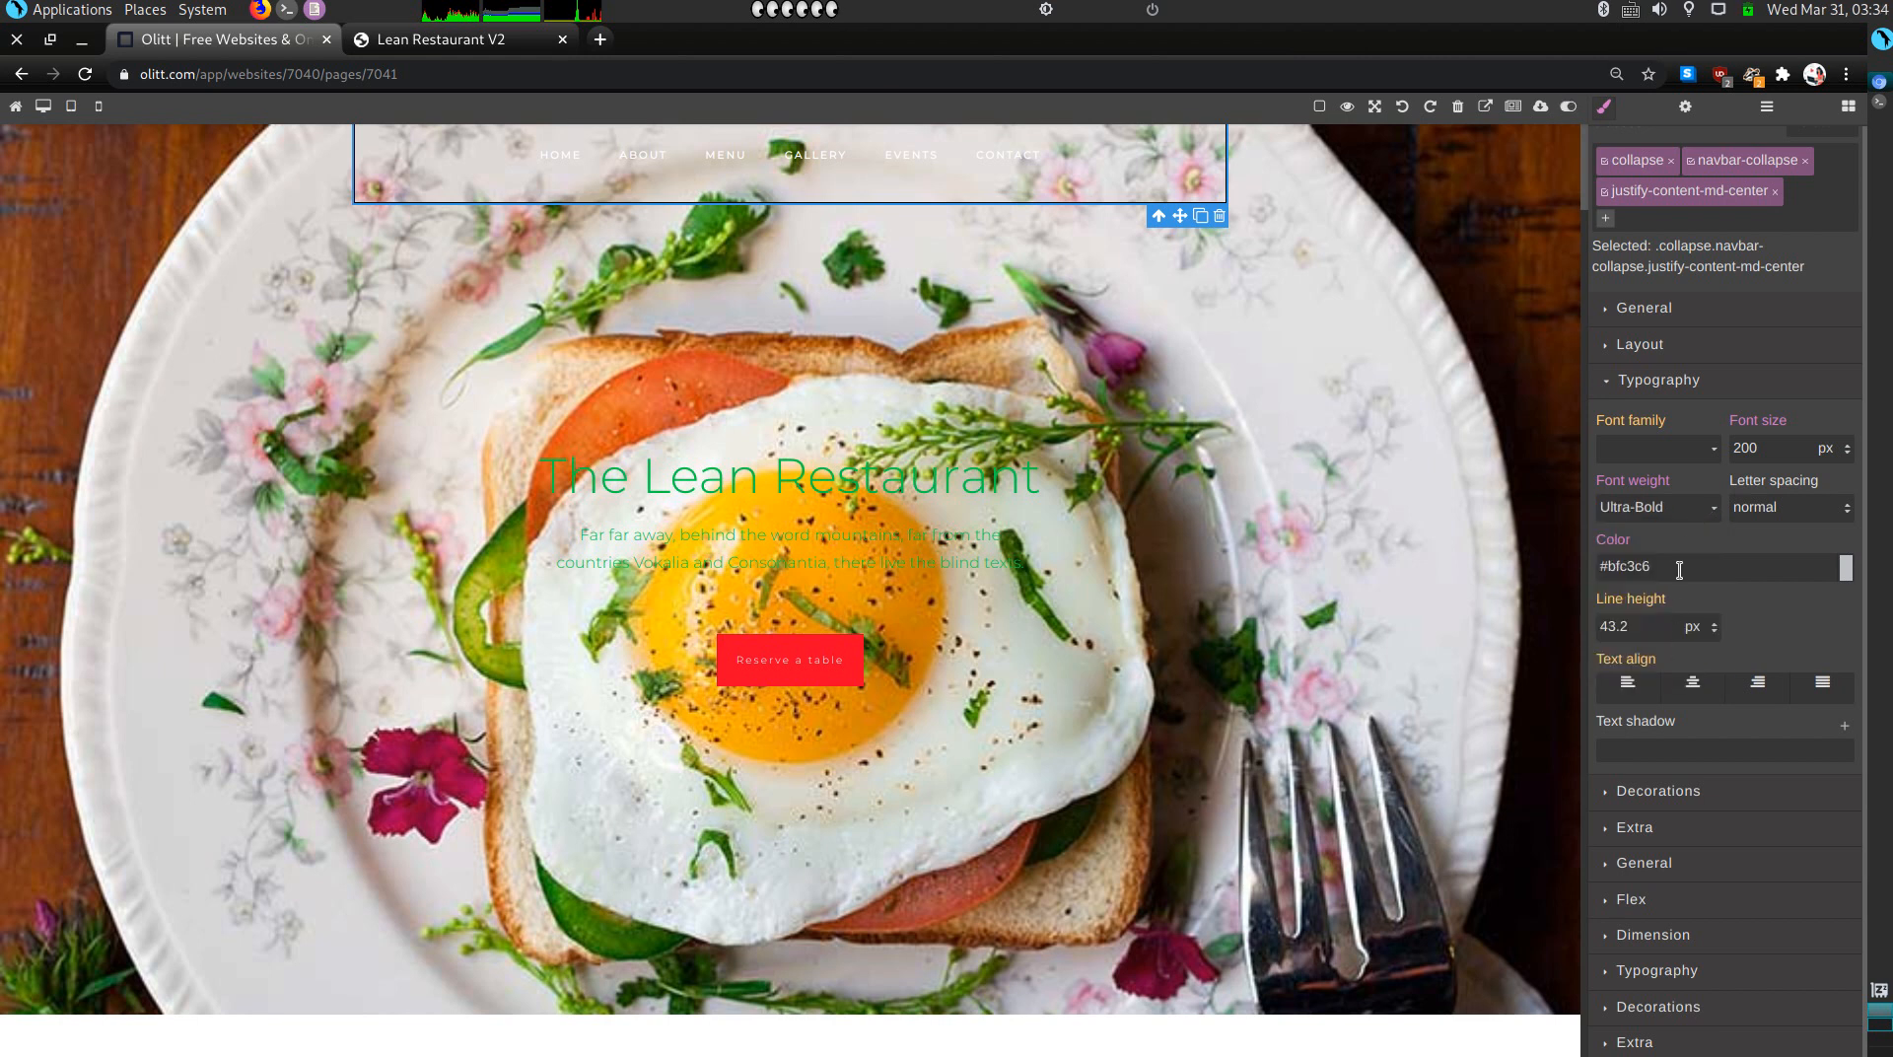
{"action": "left_click", "coordinate": [1614, 347]}
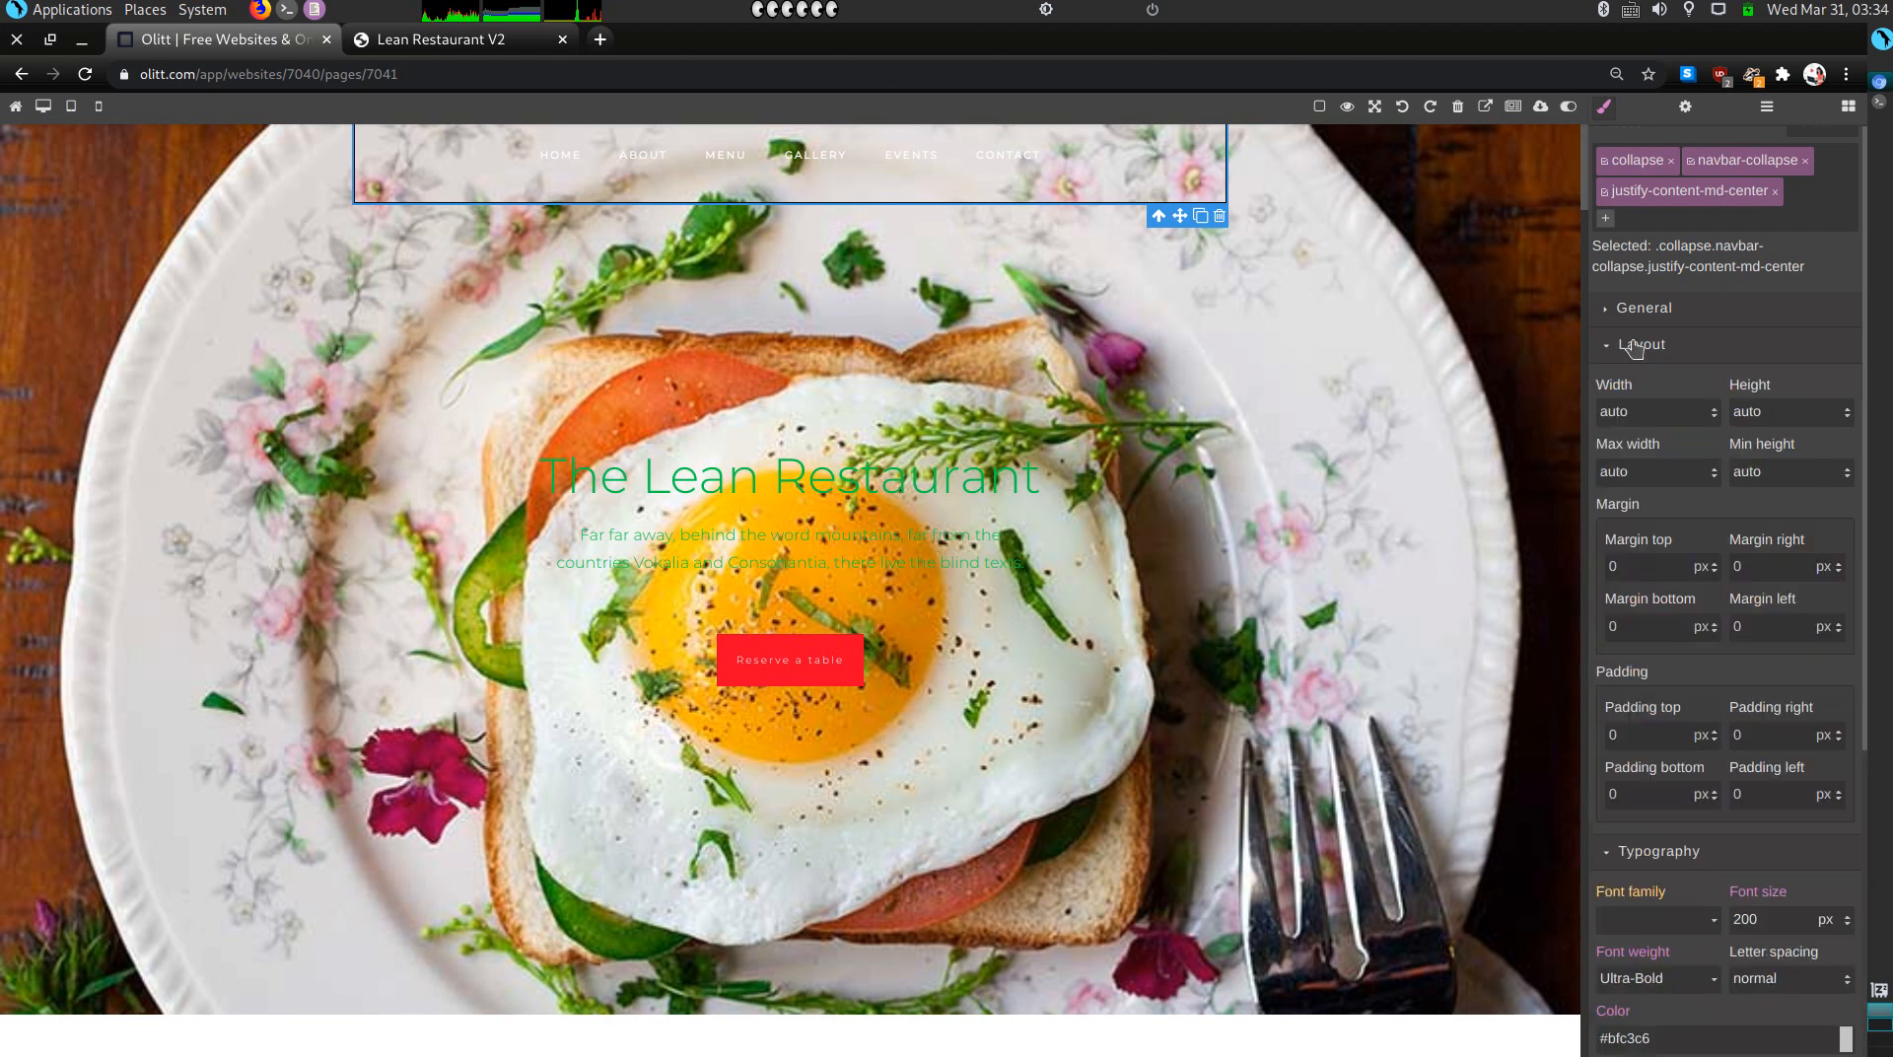
{"action": "left_click", "coordinate": [1617, 347]}
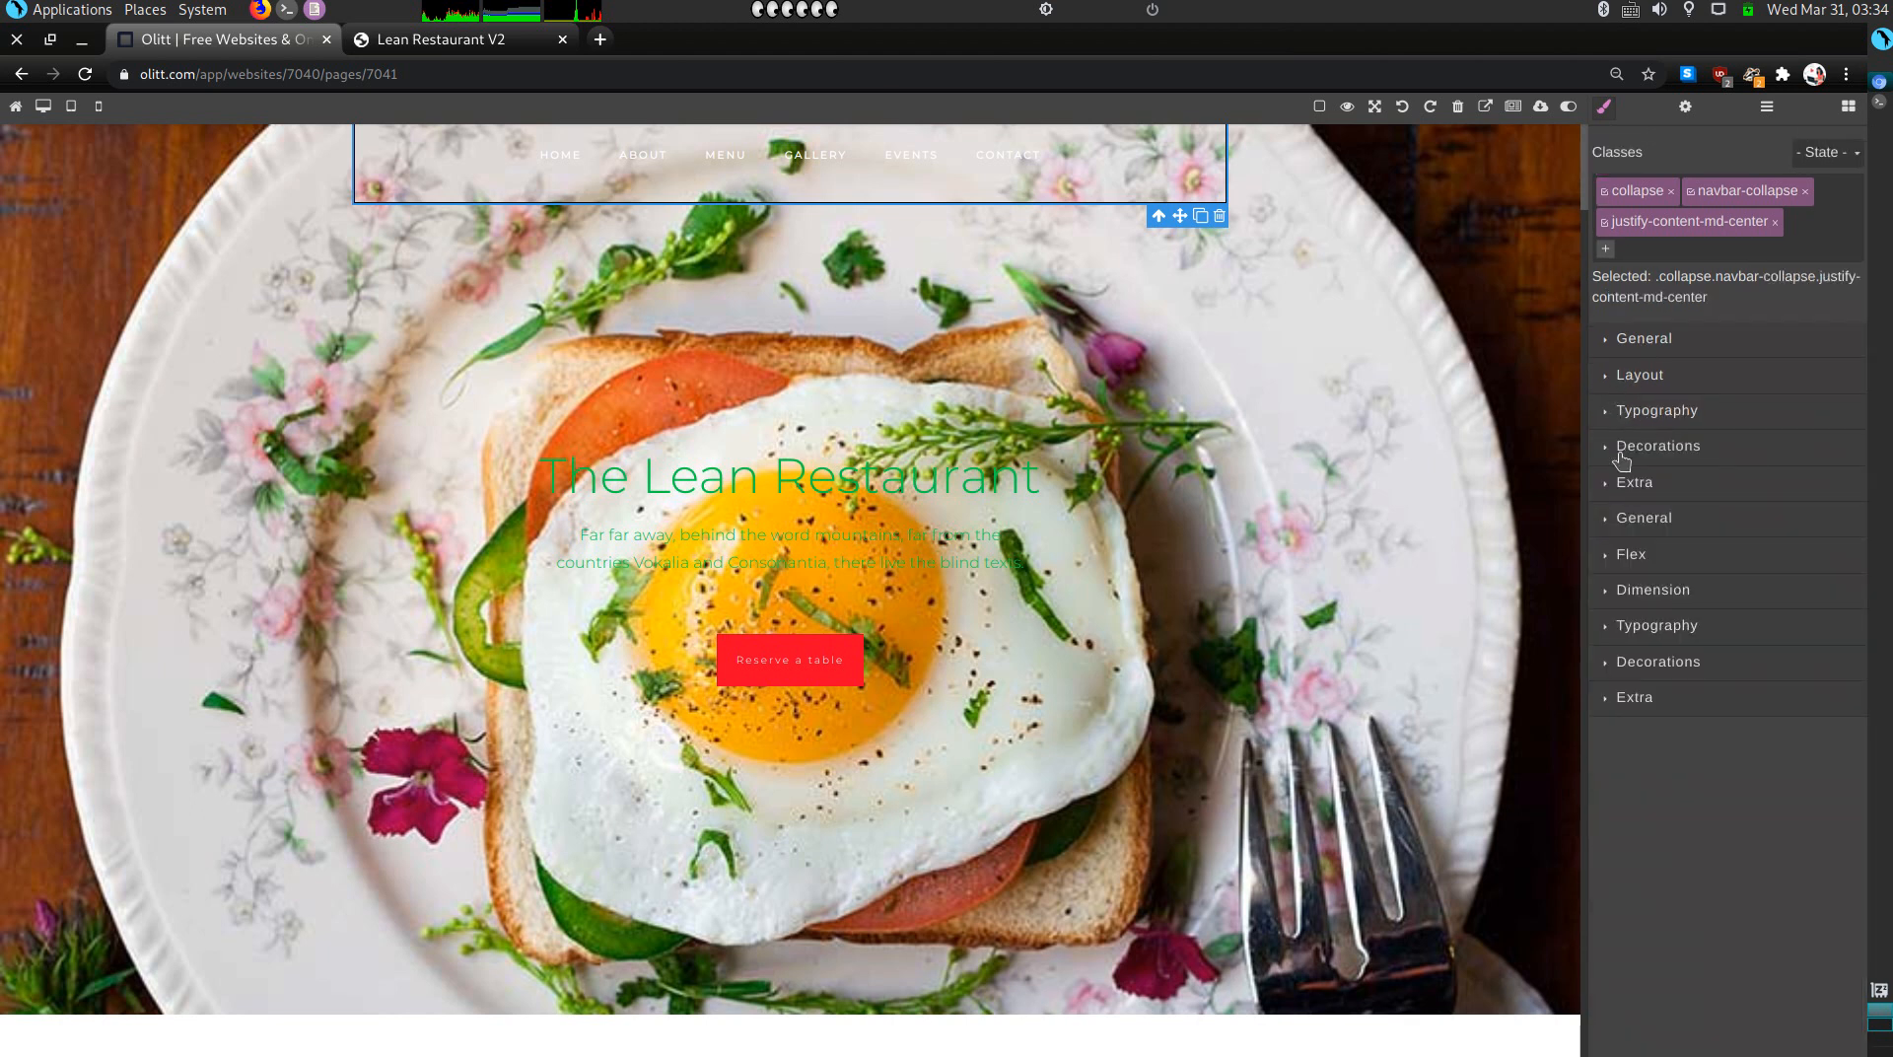
{"action": "left_click", "coordinate": [1610, 456]}
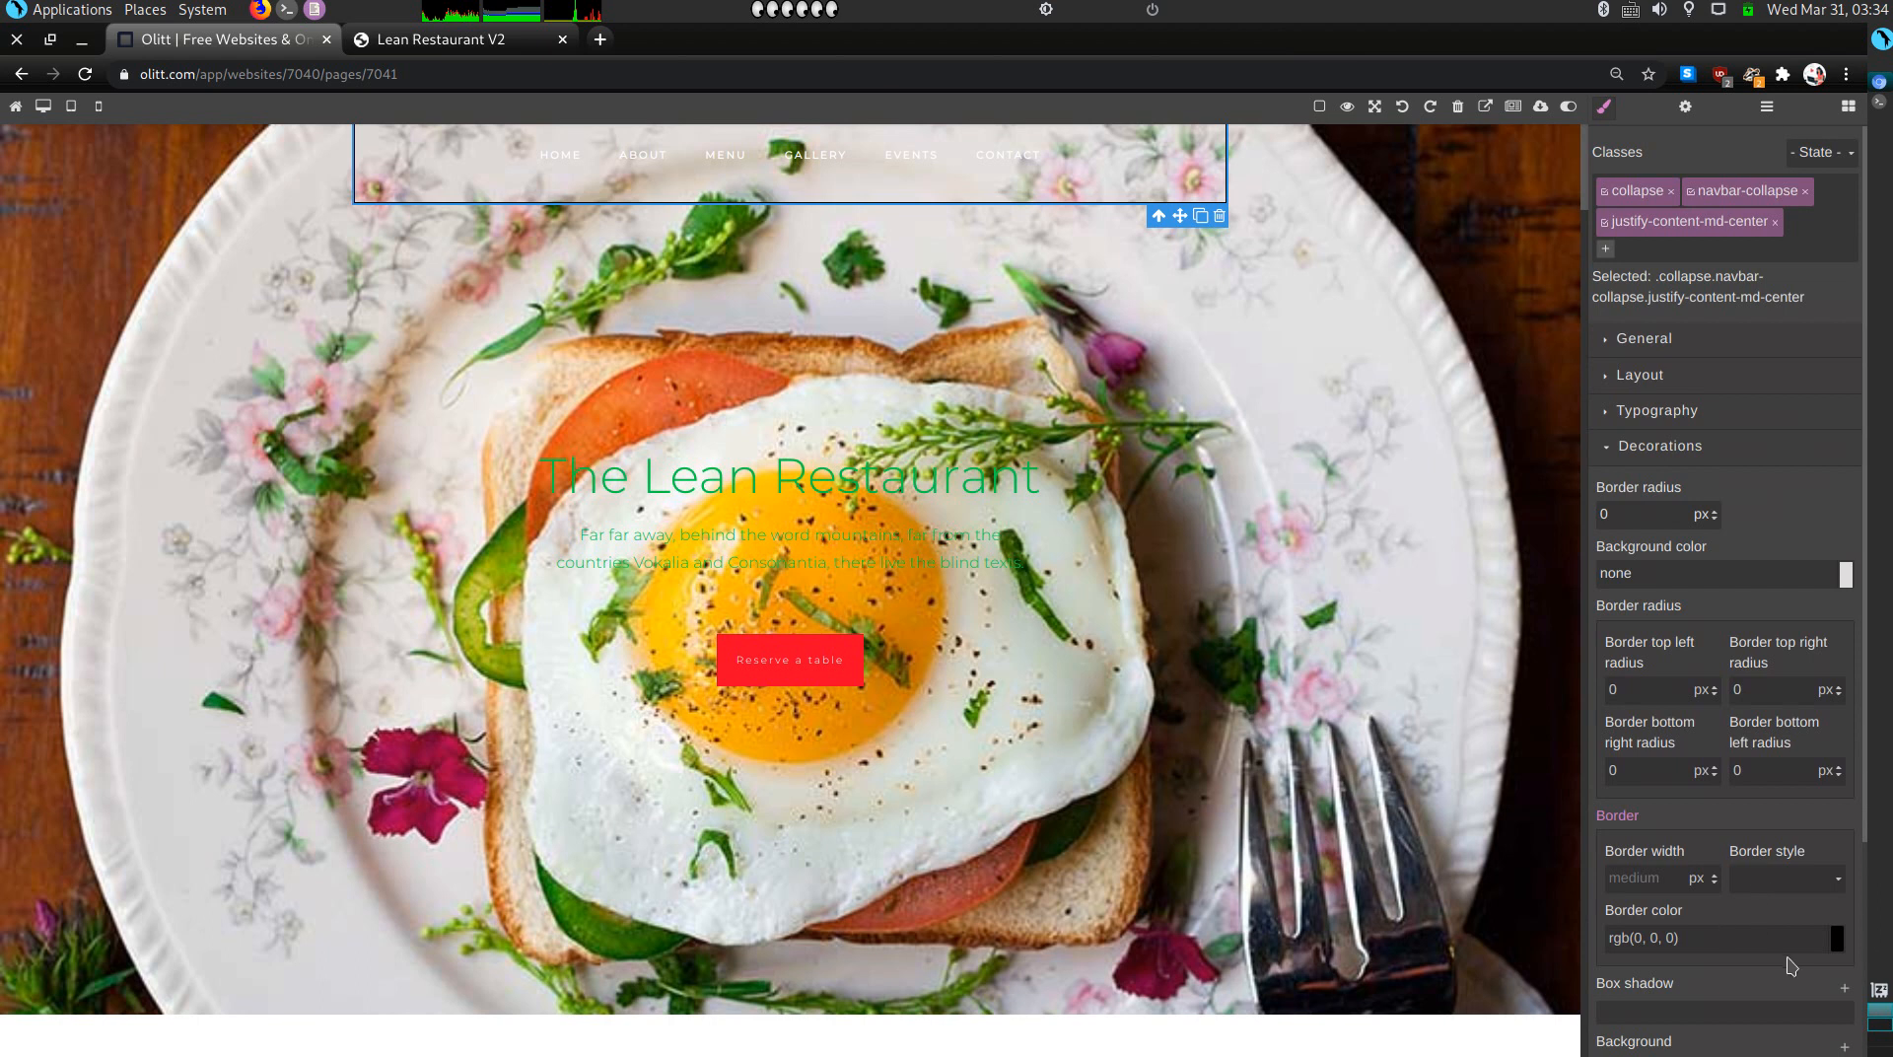
{"action": "scroll", "coordinate": [1711, 699], "scroll_direction": "down", "scroll_amount": 3}
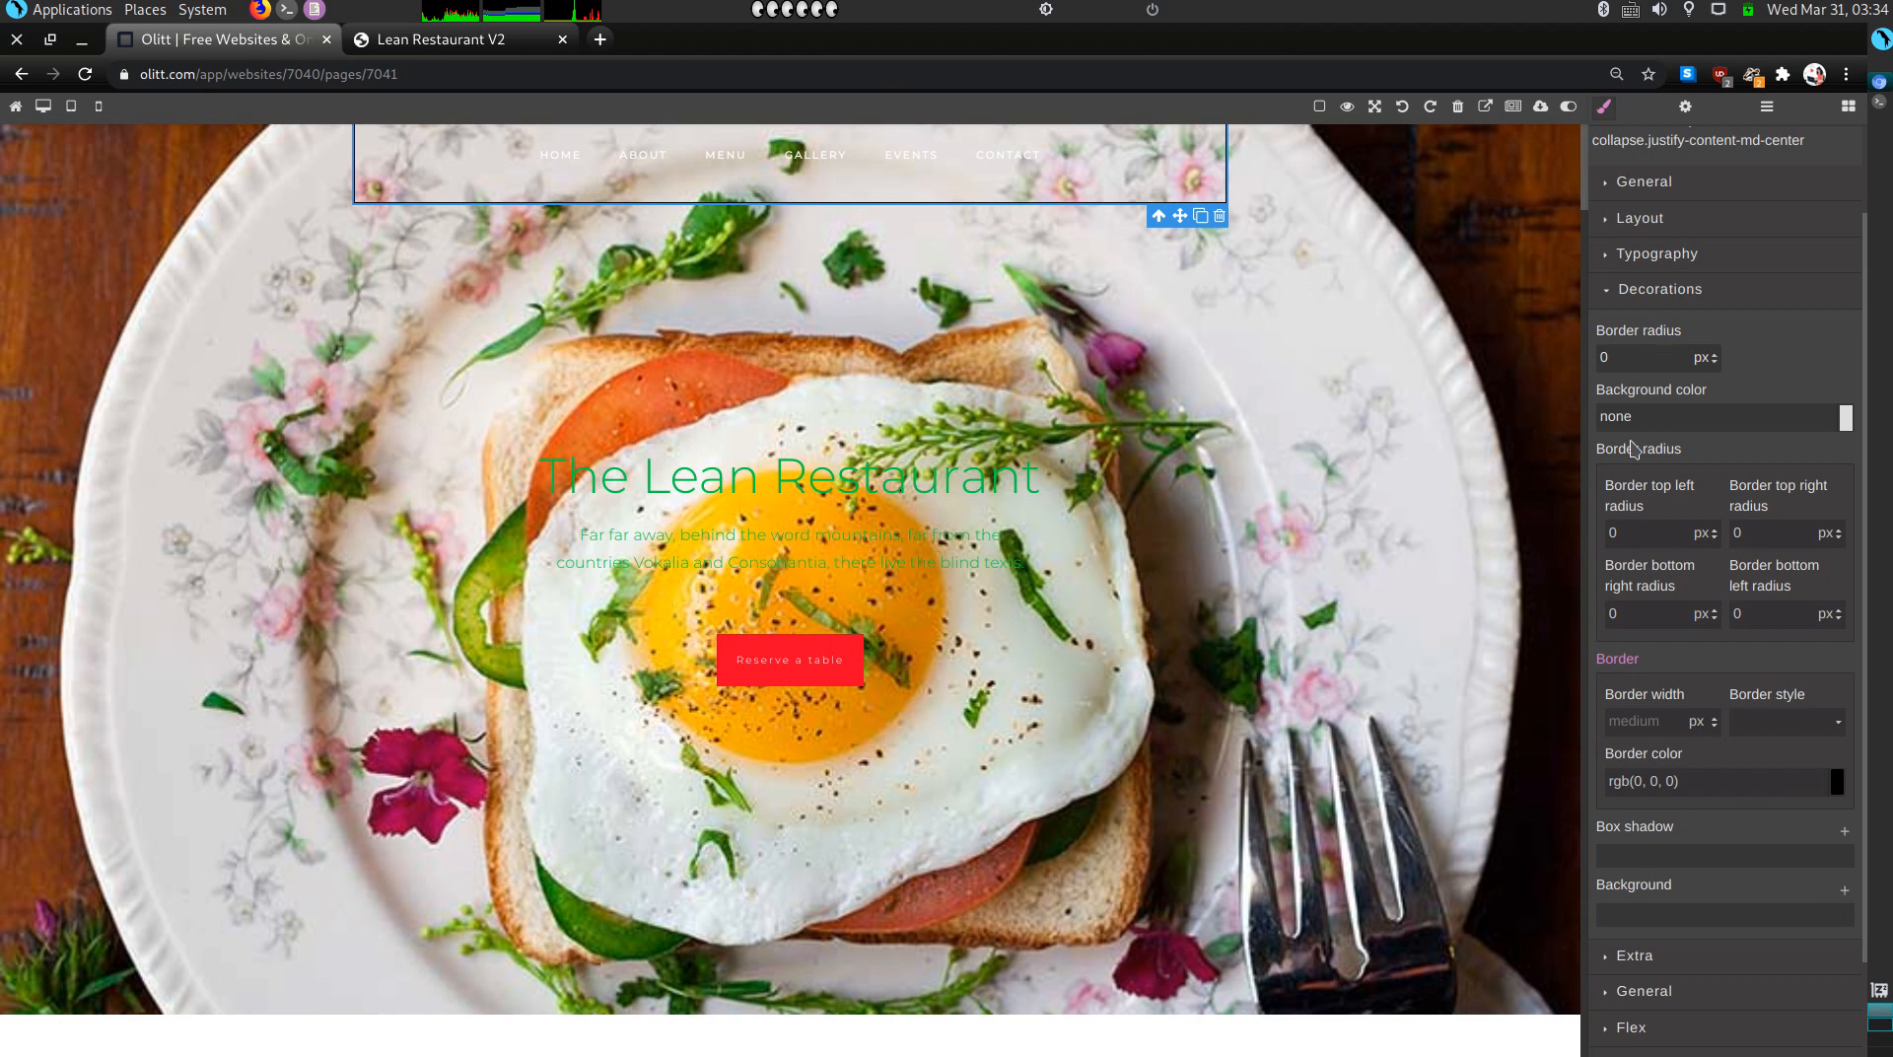
{"action": "left_click", "coordinate": [1611, 291]}
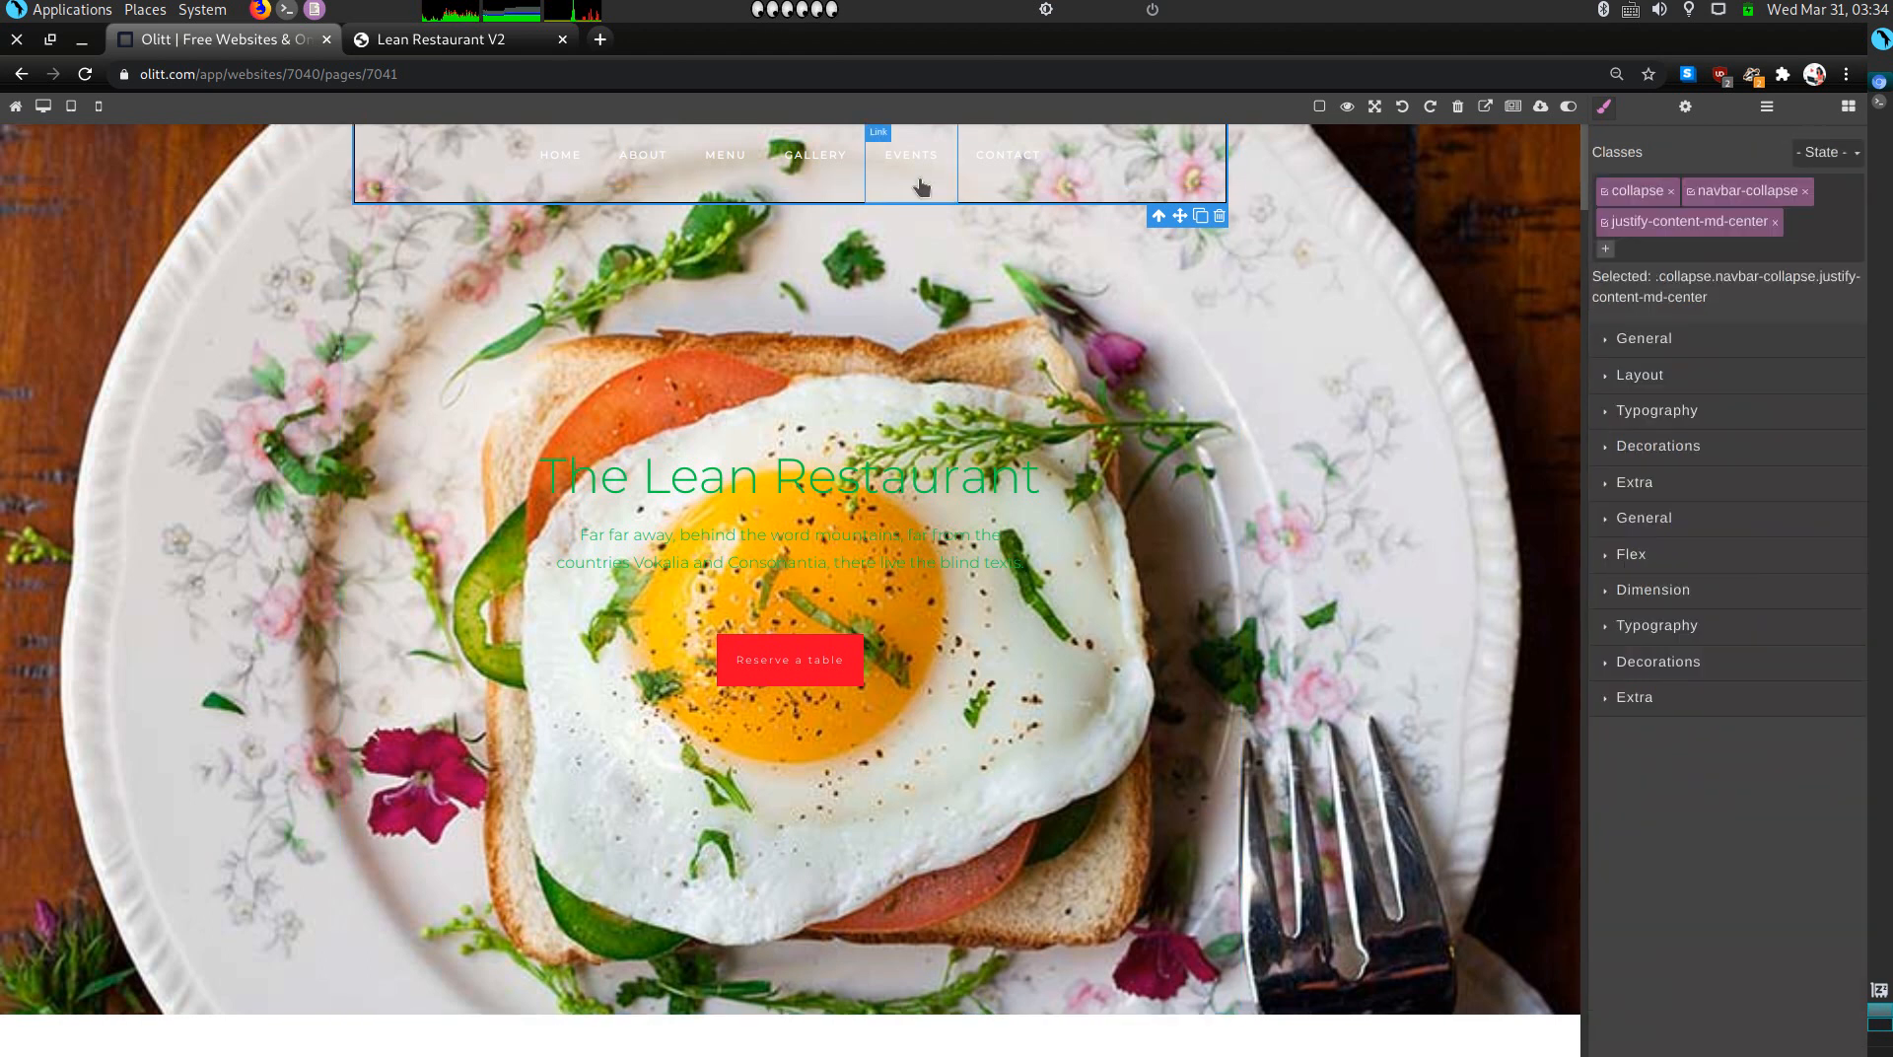
Step: Delete the Lean Restaurant cover section with the egg toast background photo
{"action": "left_click", "coordinate": [1366, 480]}
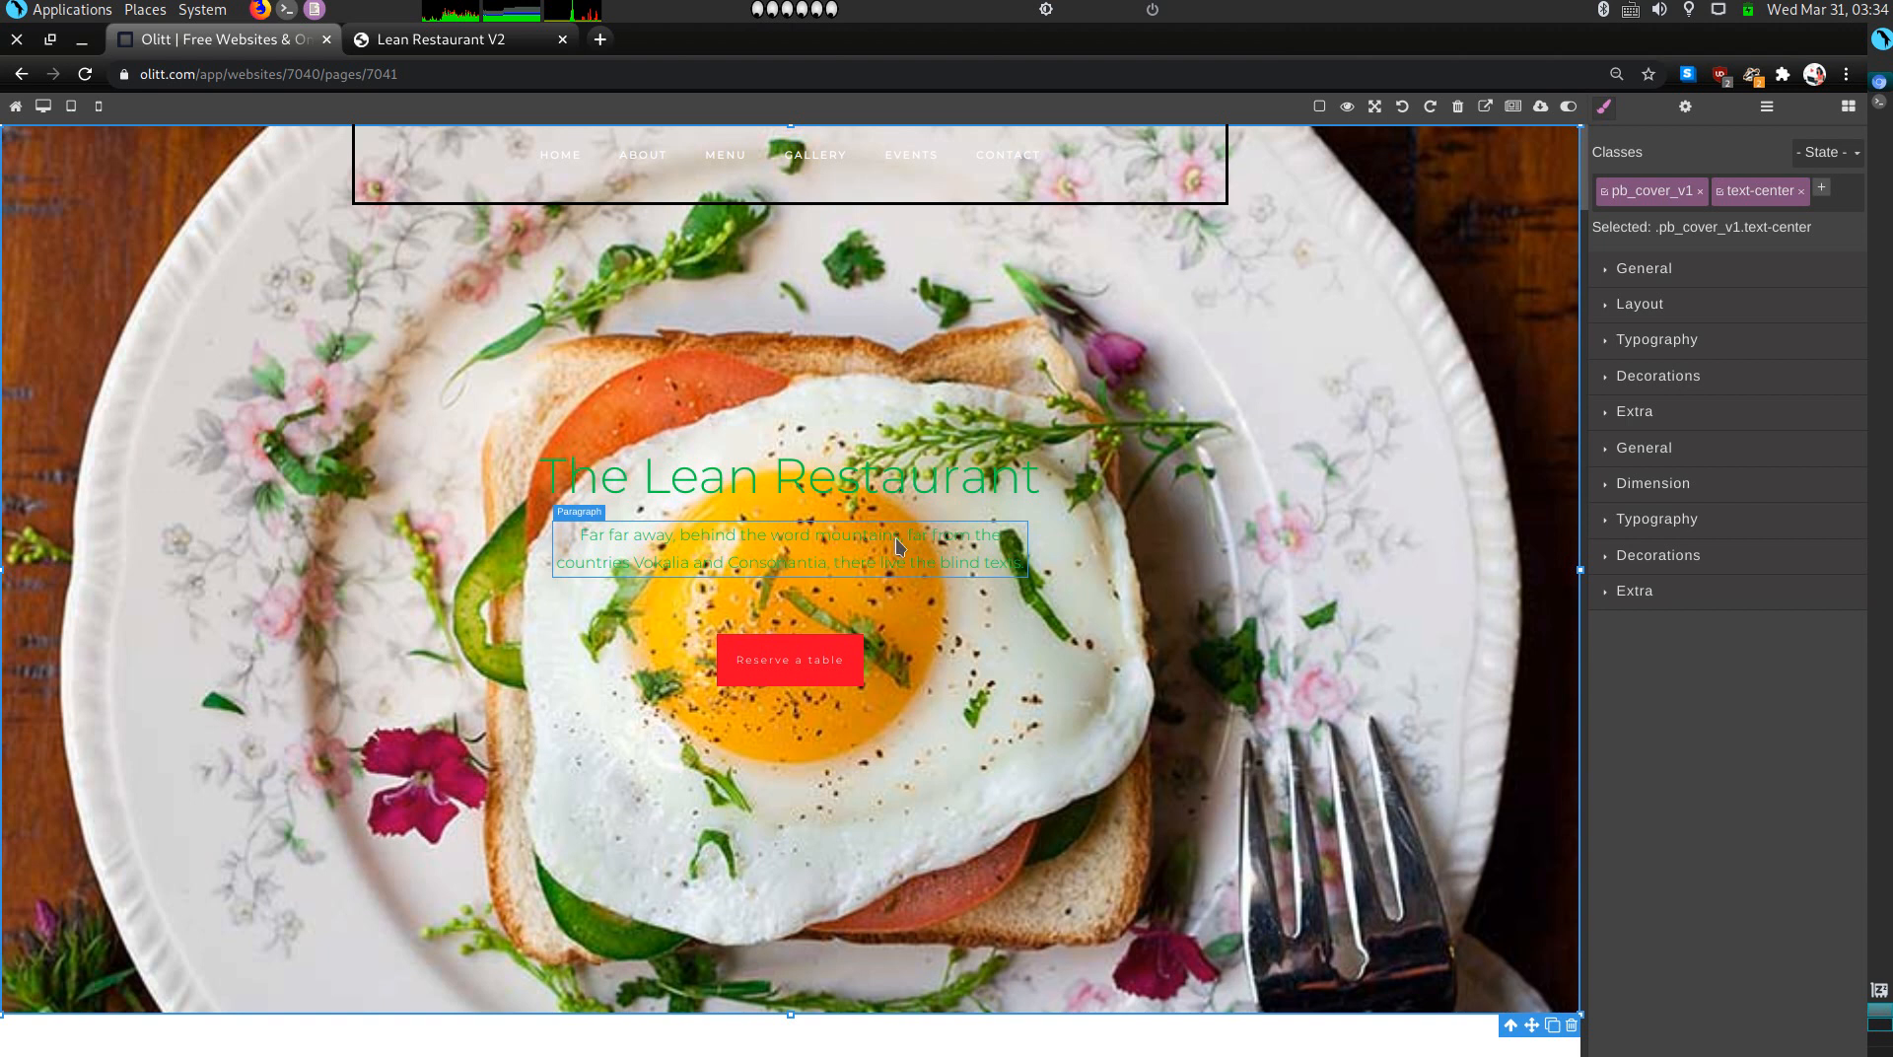
{"action": "left_click", "coordinate": [1571, 1026]}
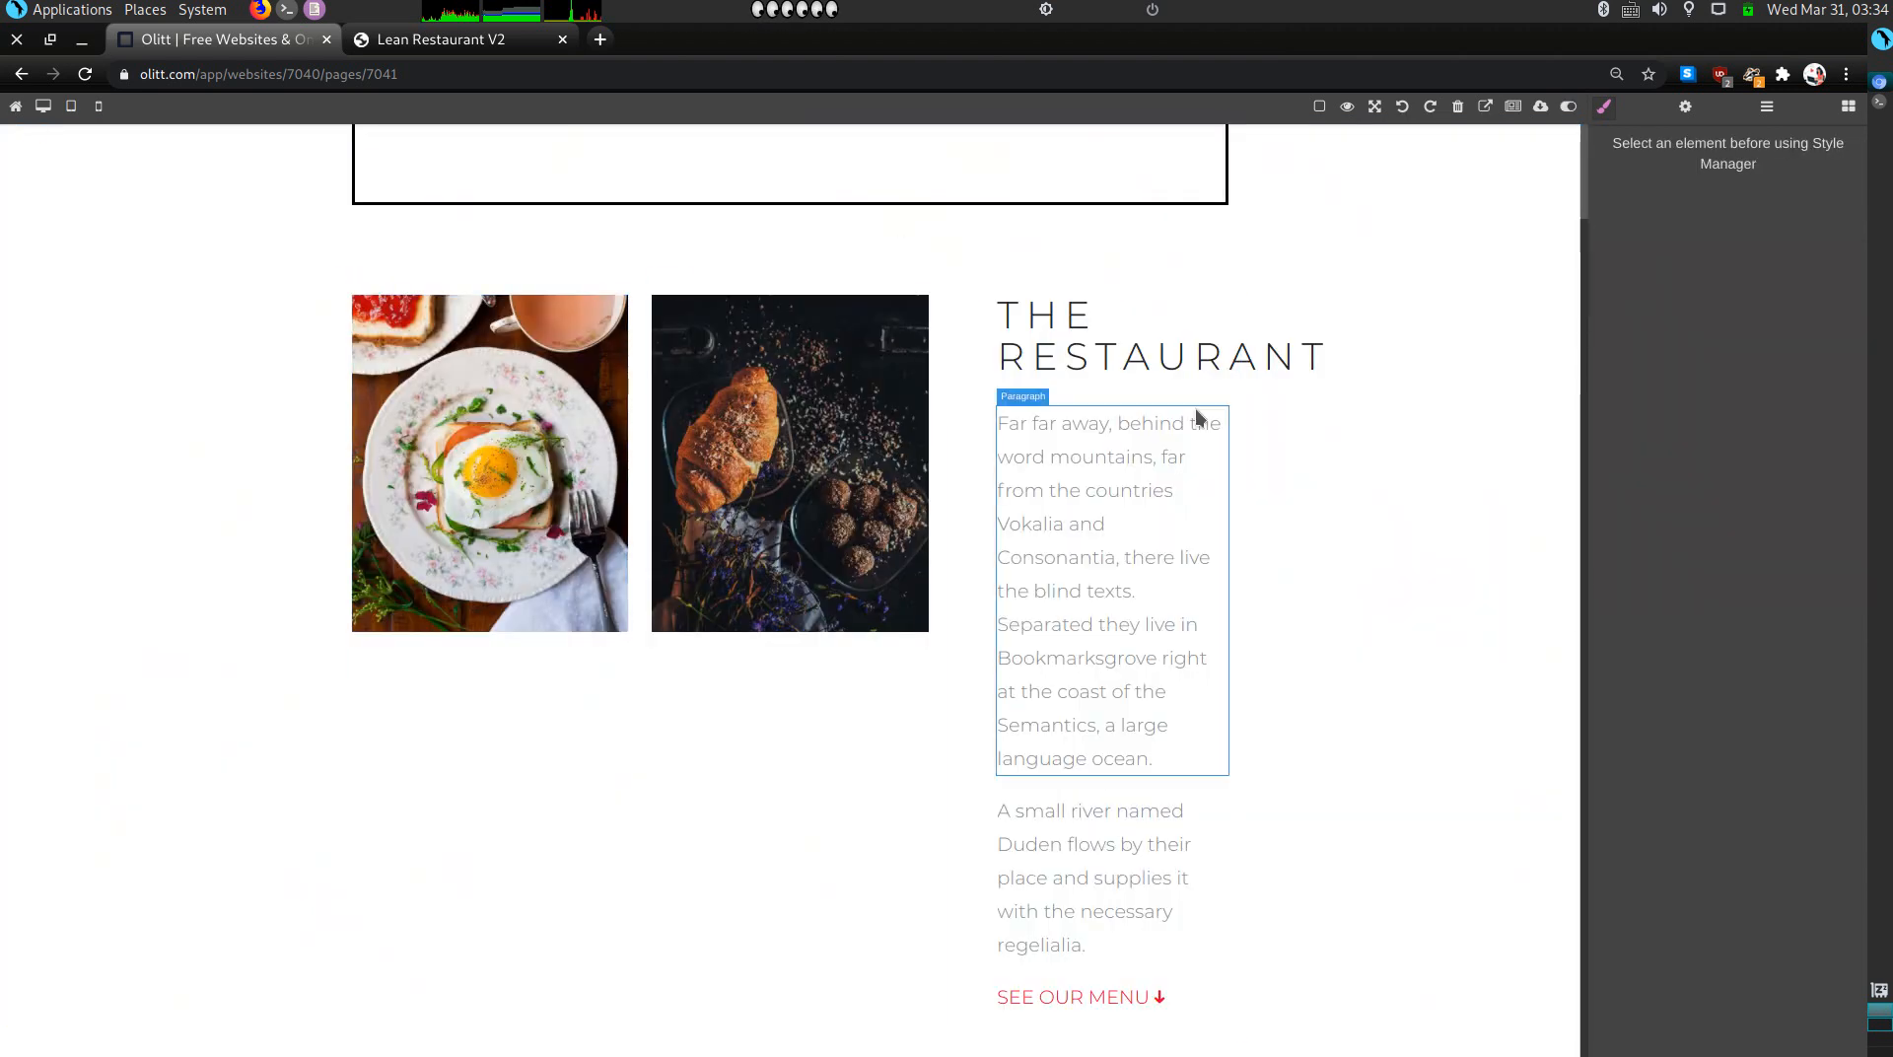
Step: Replace the heading "The Restaurant" beside the food photos with "THEE SMITTENS SMOOTHIES."
{"action": "double_click", "coordinate": [1121, 362]}
{"action": "key", "text": "End"}
{"action": "key", "text": "BackSpace"}
{"action": "key", "text": "BackSpace"}
{"action": "key", "text": "BackSpace"}
{"action": "key", "text": "BackSpace"}
{"action": "key", "text": "BackSpace"}
{"action": "key", "text": "BackSpace"}
{"action": "key", "text": "BackSpace"}
{"action": "key", "text": "BackSpace"}
{"action": "key", "text": "BackSpace"}
{"action": "key", "text": "BackSpace"}
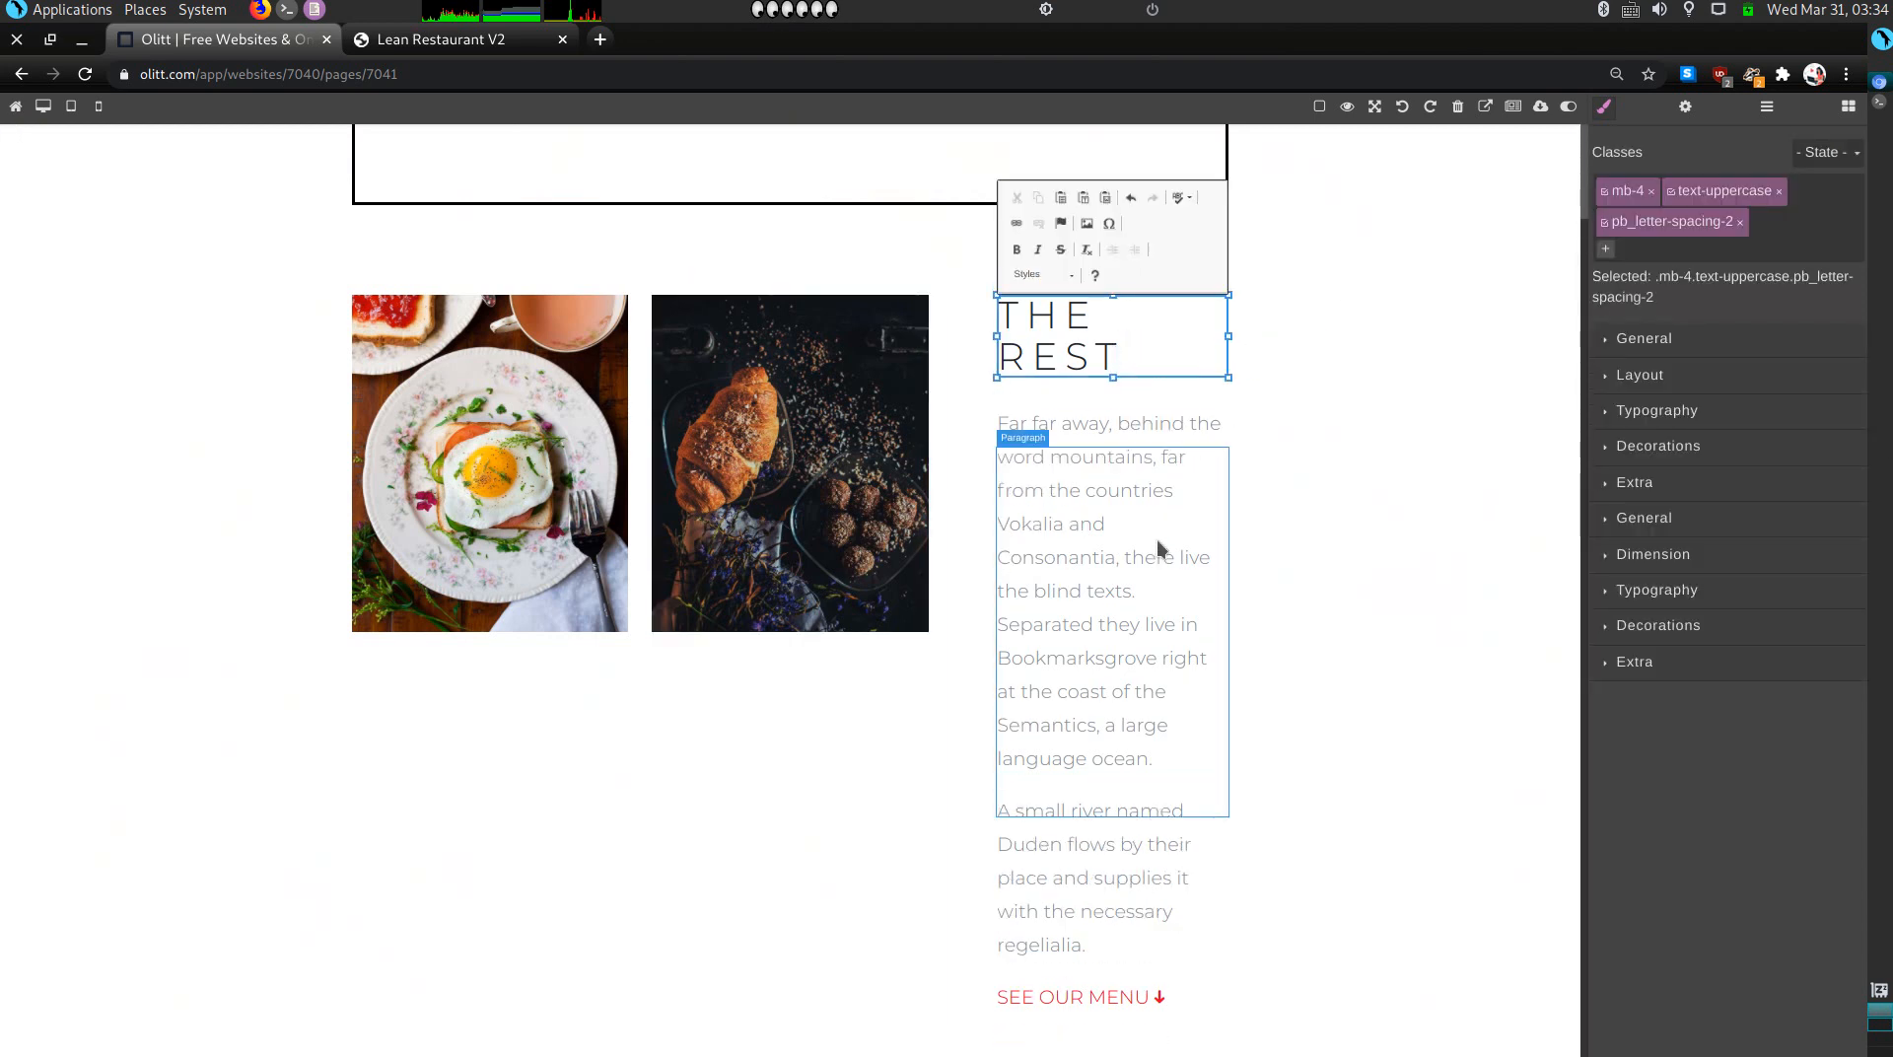
{"action": "type", "text": "E SMITTE"}
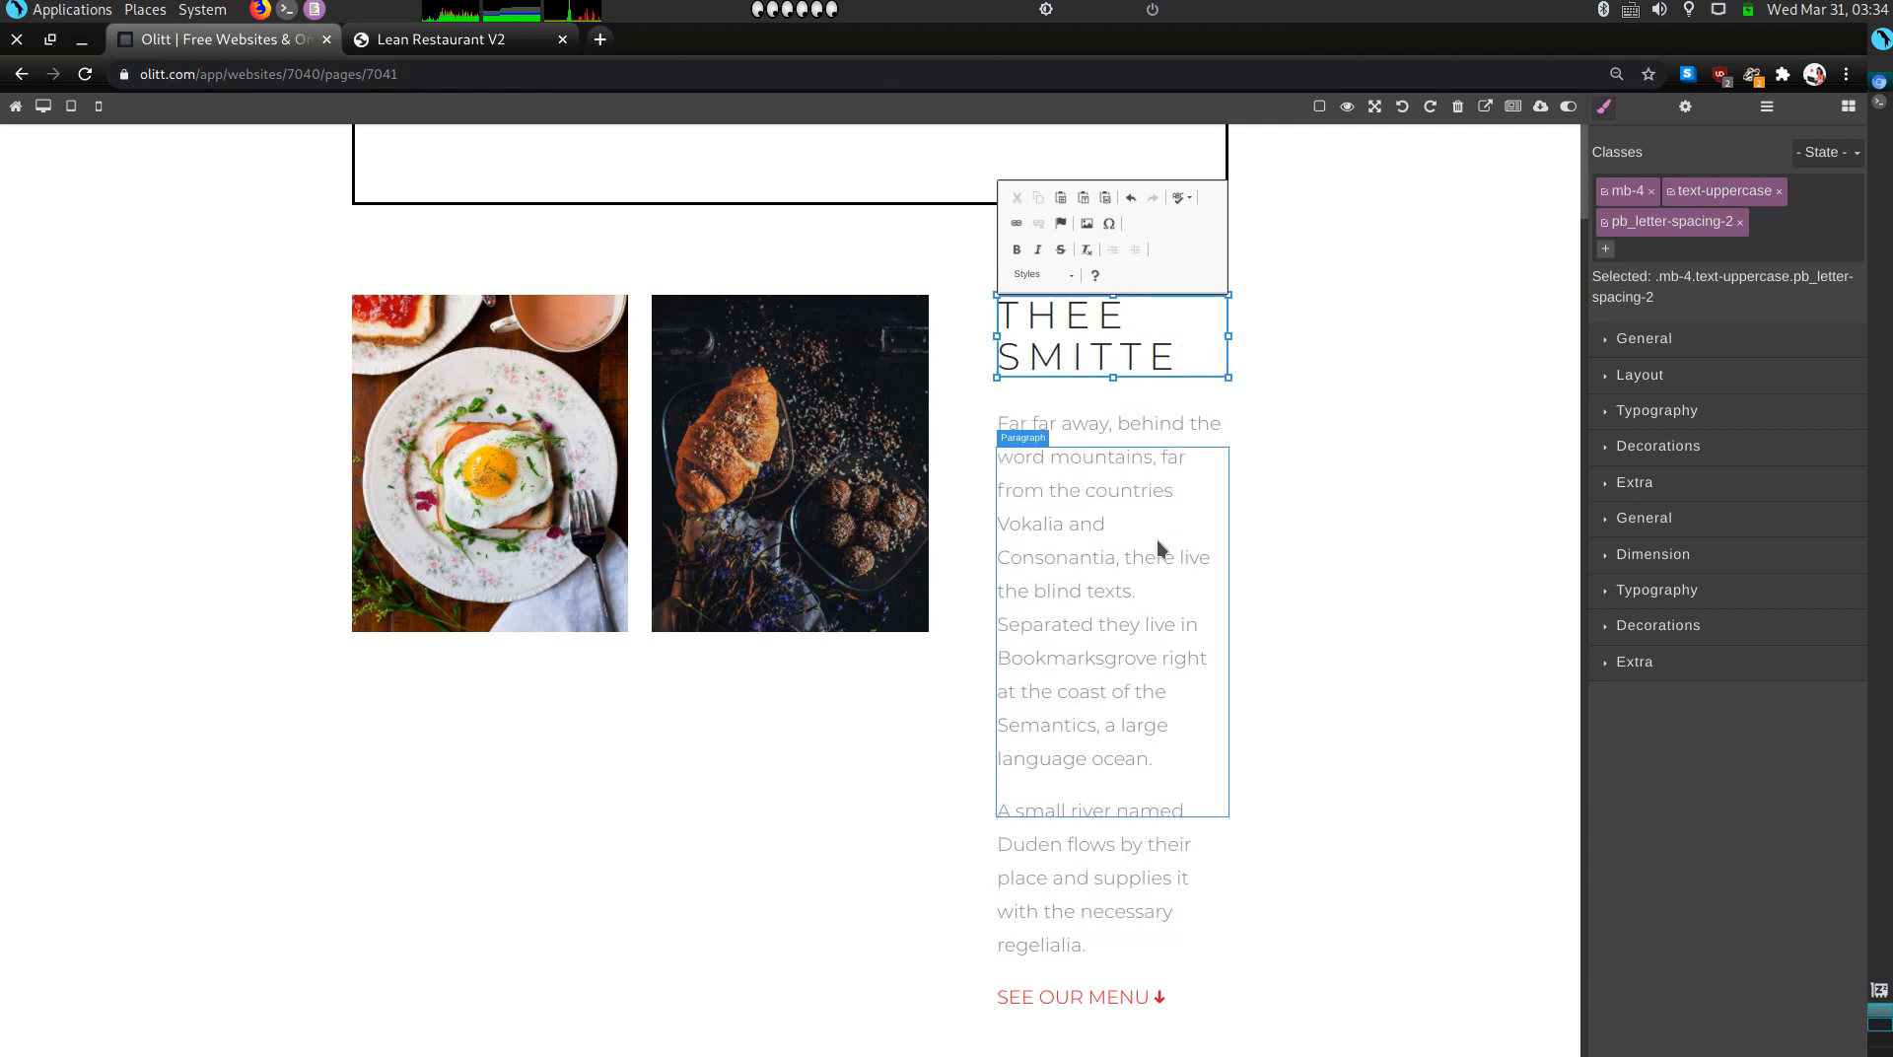
{"action": "type", "text": "N S SMOO"}
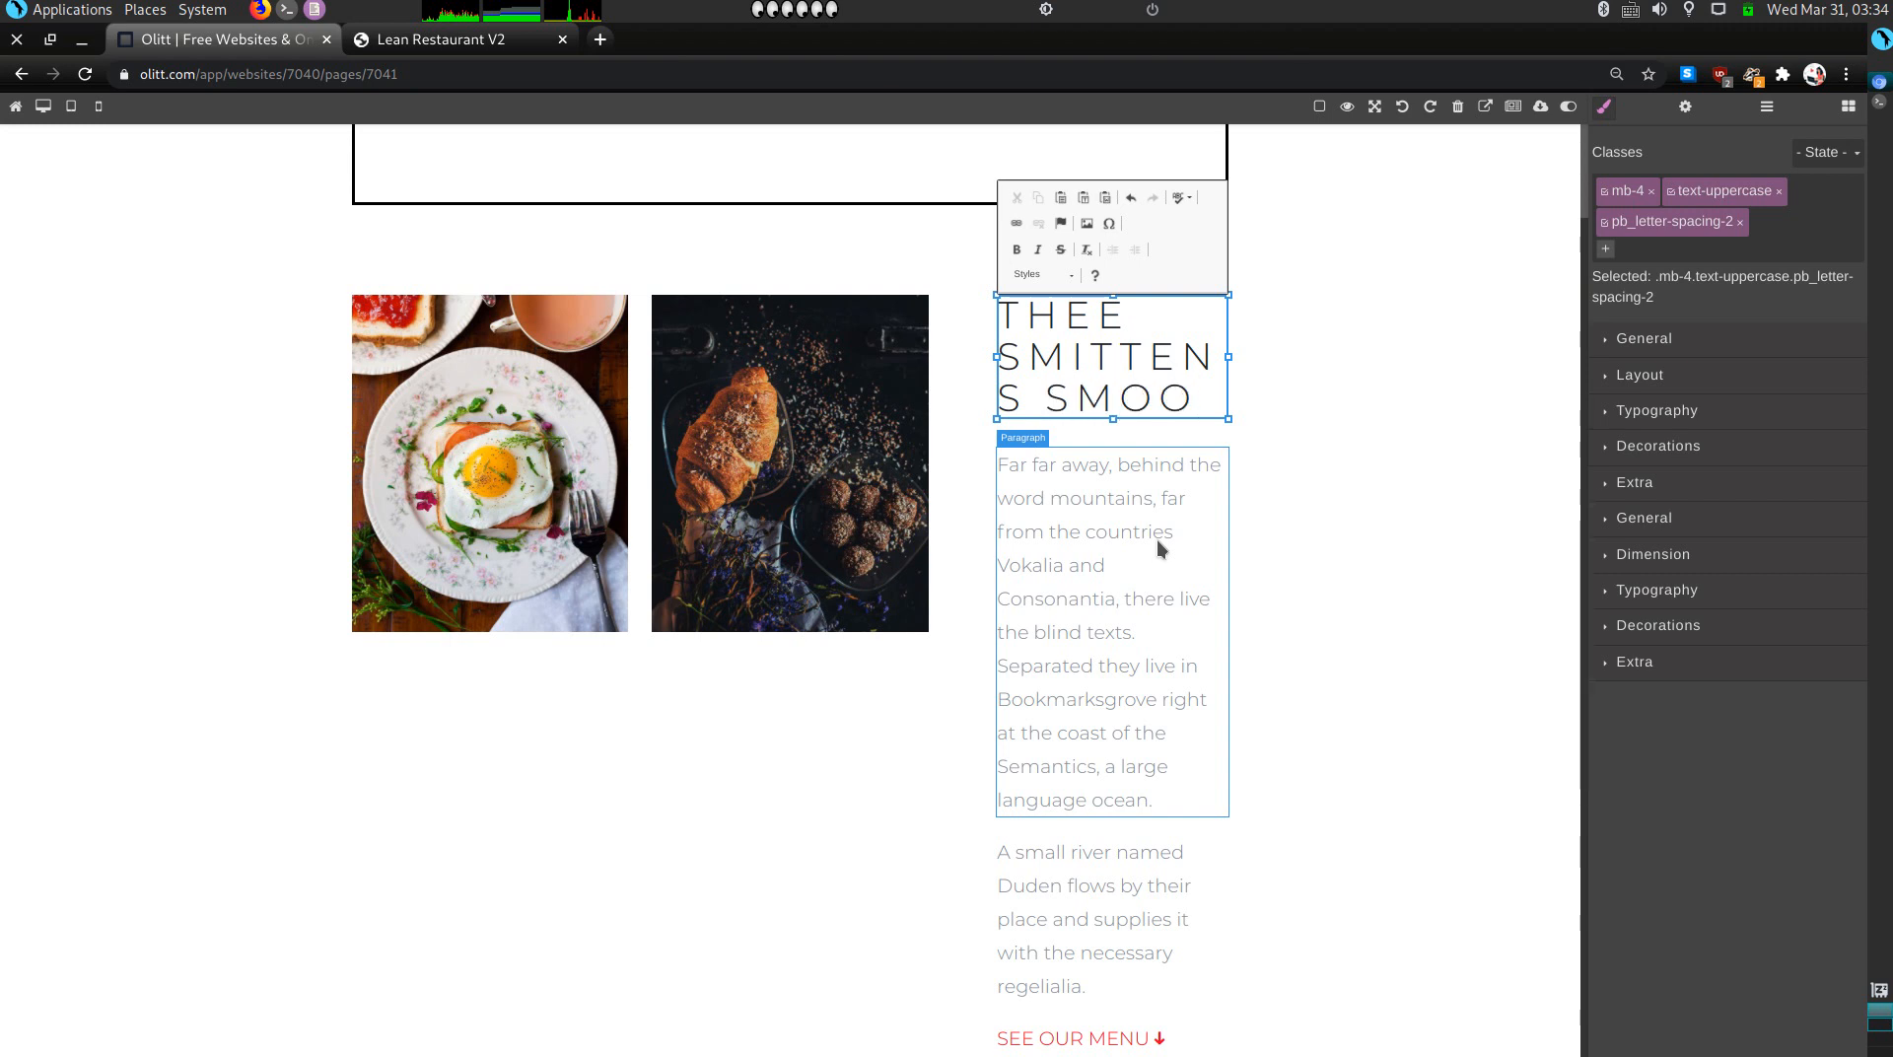
{"action": "type", "text": "THIES."}
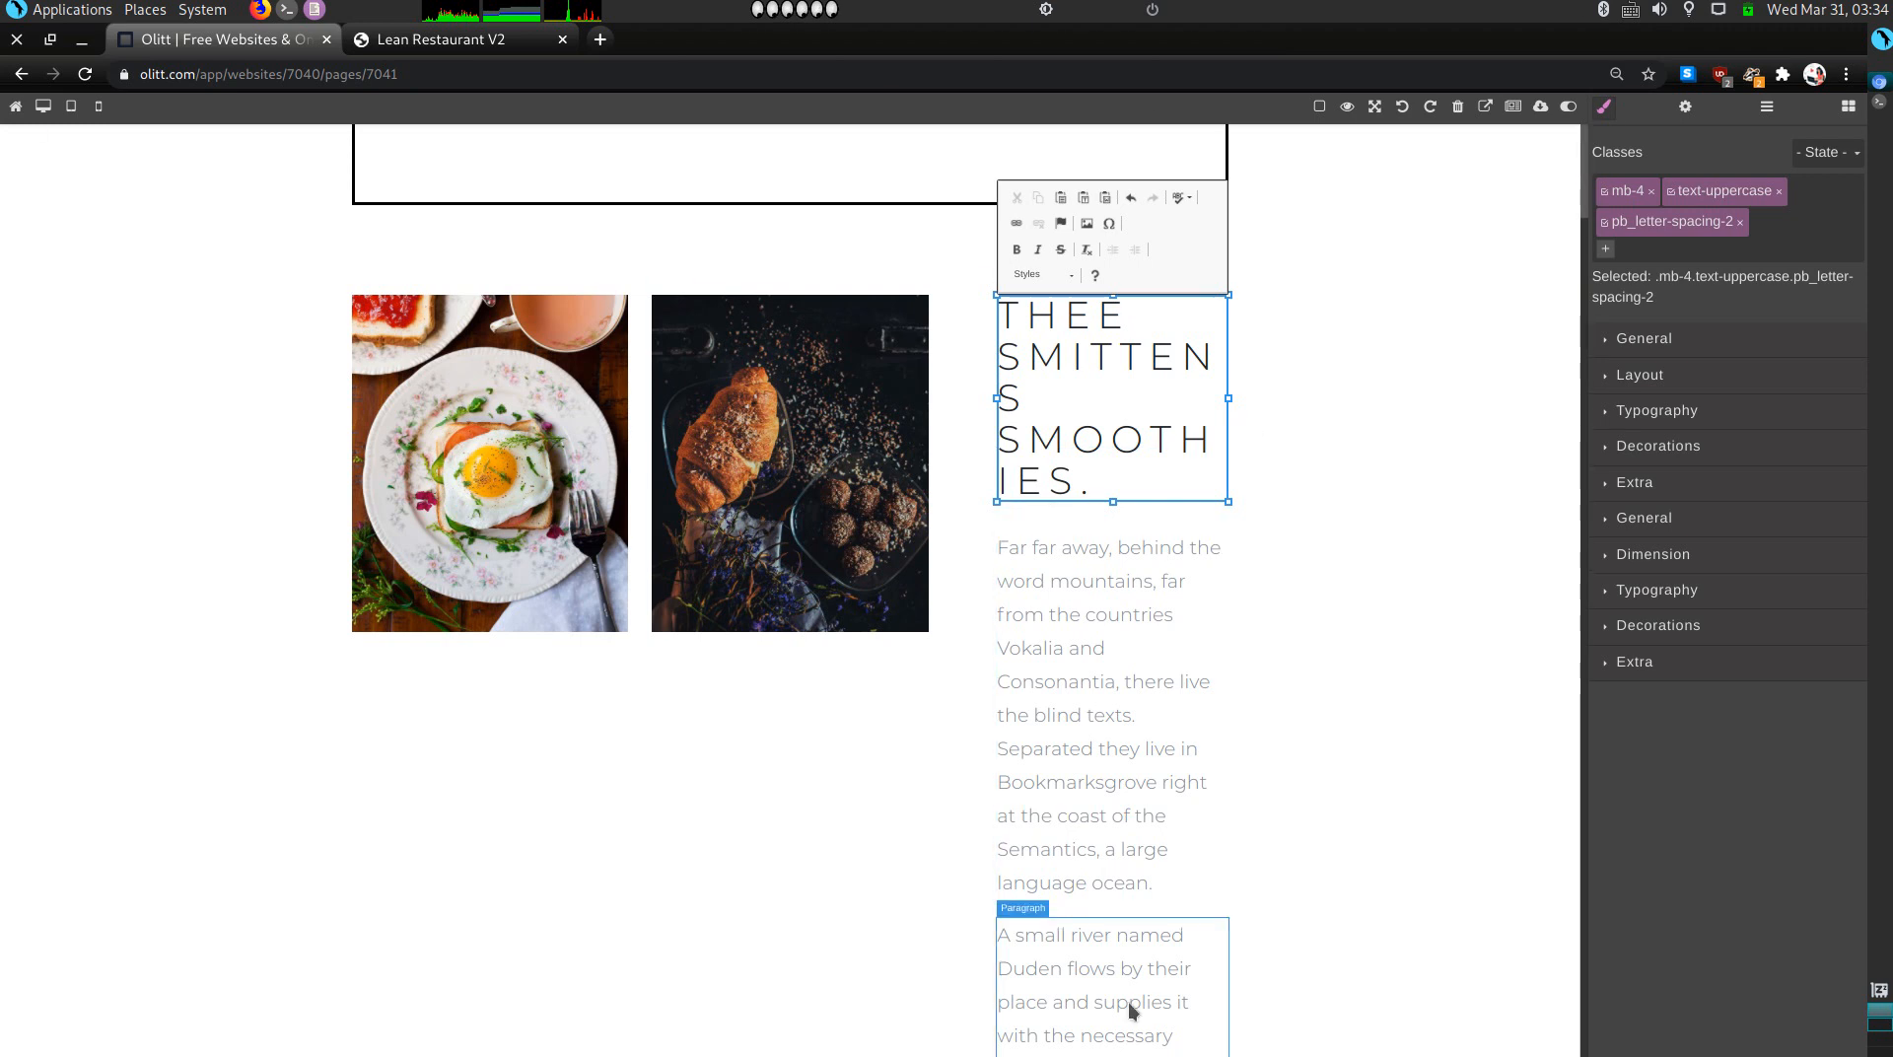
{"action": "left_click", "coordinate": [1199, 566]}
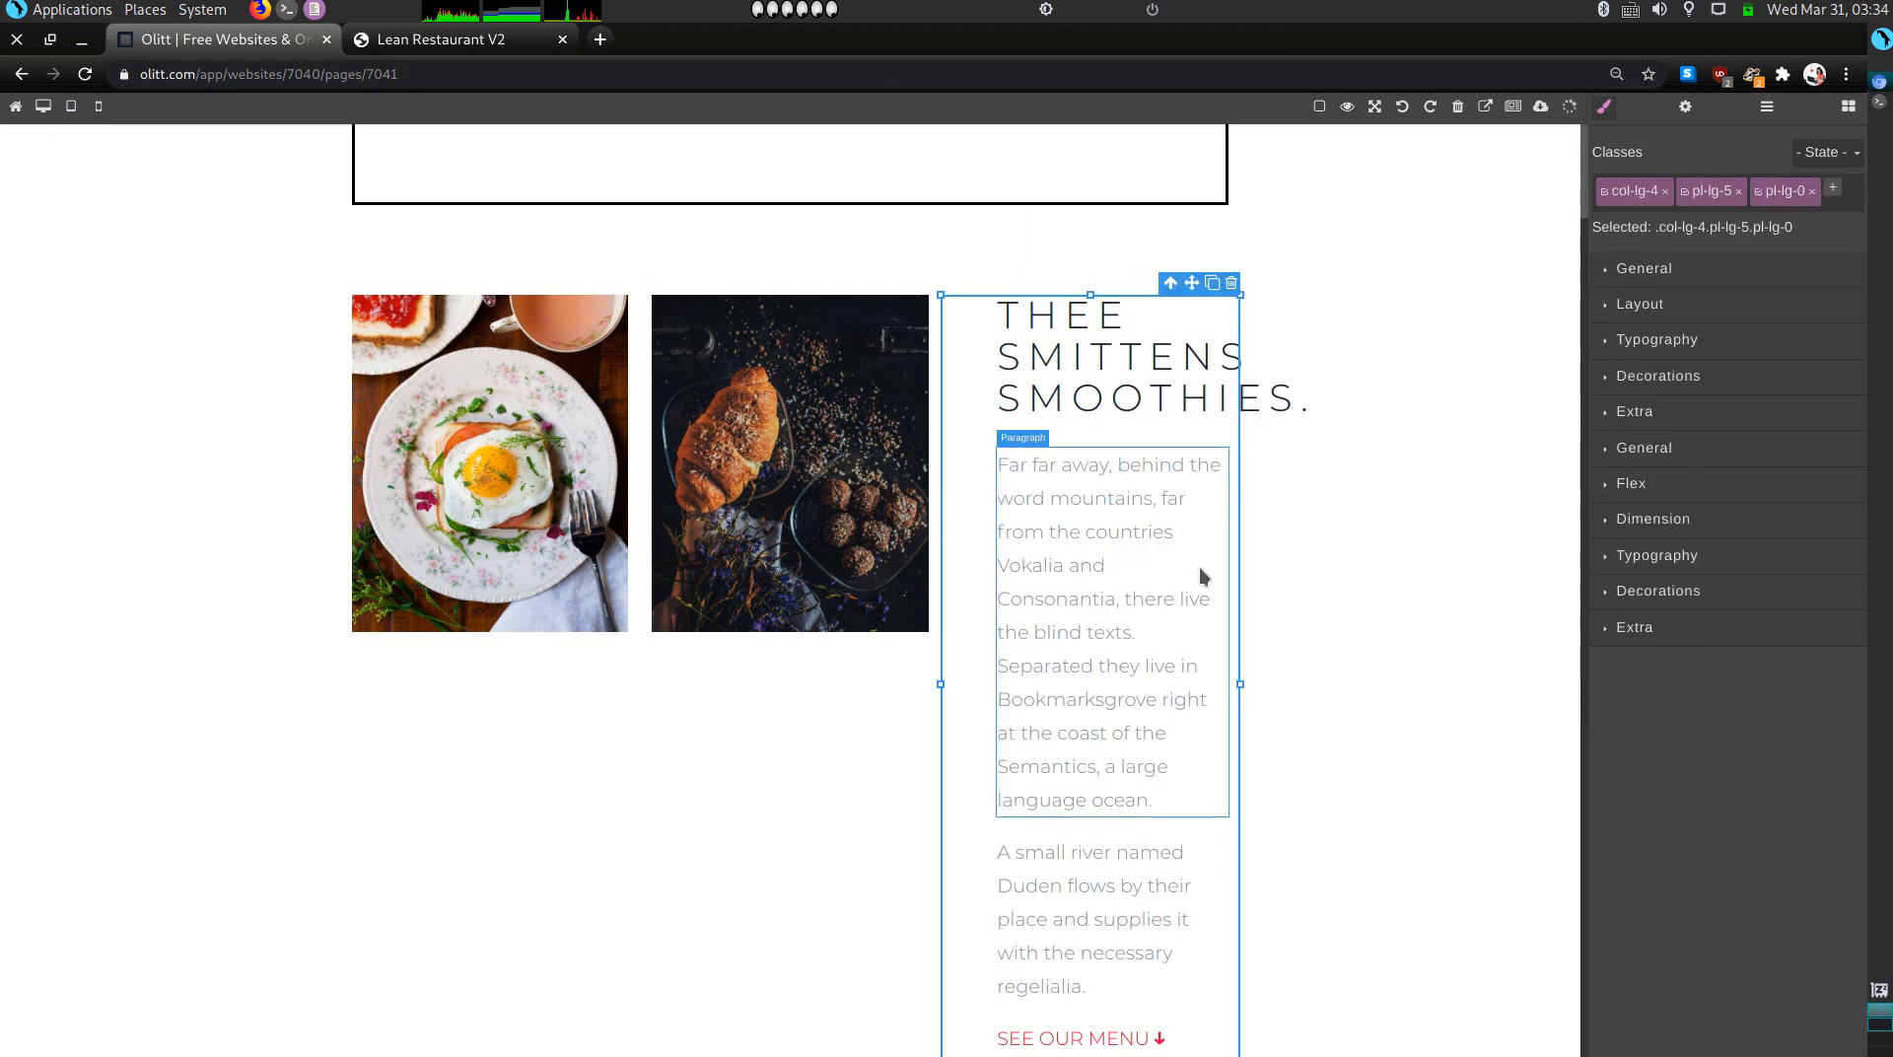
Step: Replace the first paragraph under the smoothies heading with "The collest small business in the internet!" and finish editing the text
{"action": "double_click", "coordinate": [1051, 477]}
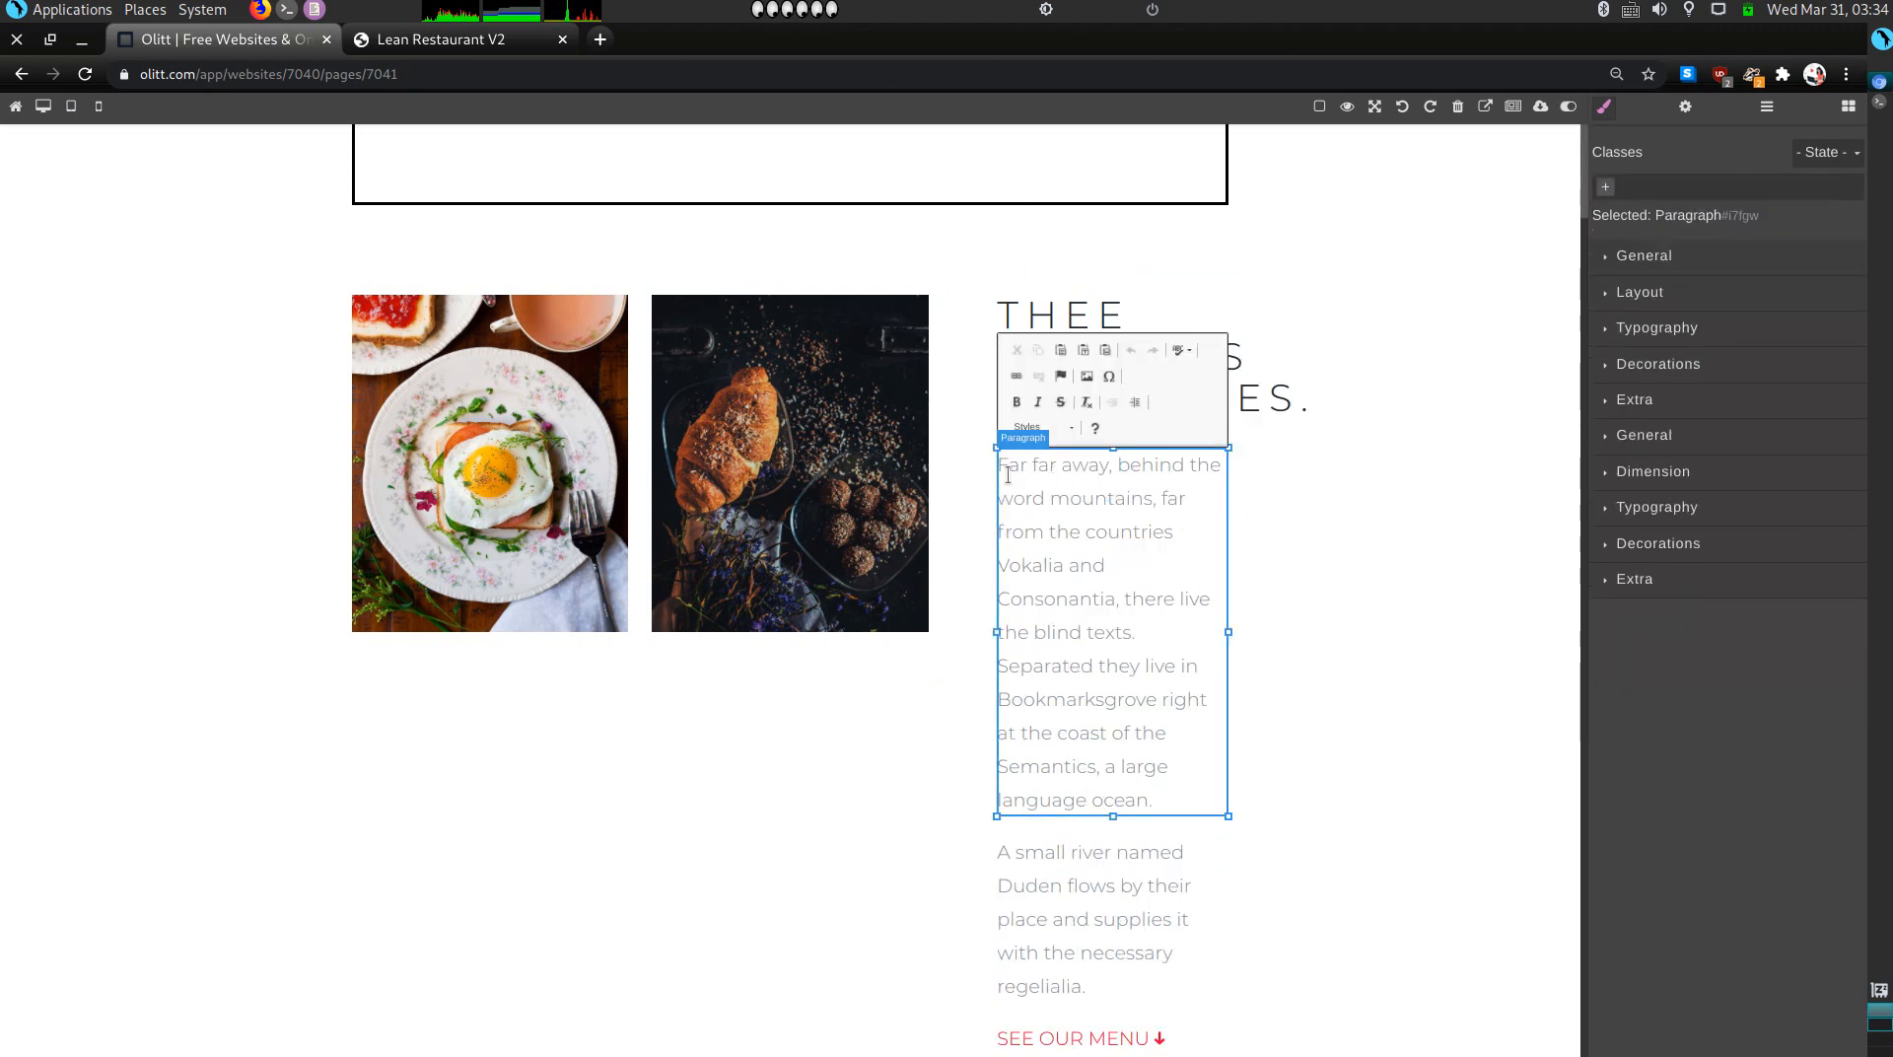
{"action": "left_click_drag", "start_coordinate": [1155, 774], "coordinate": [1061, 603]}
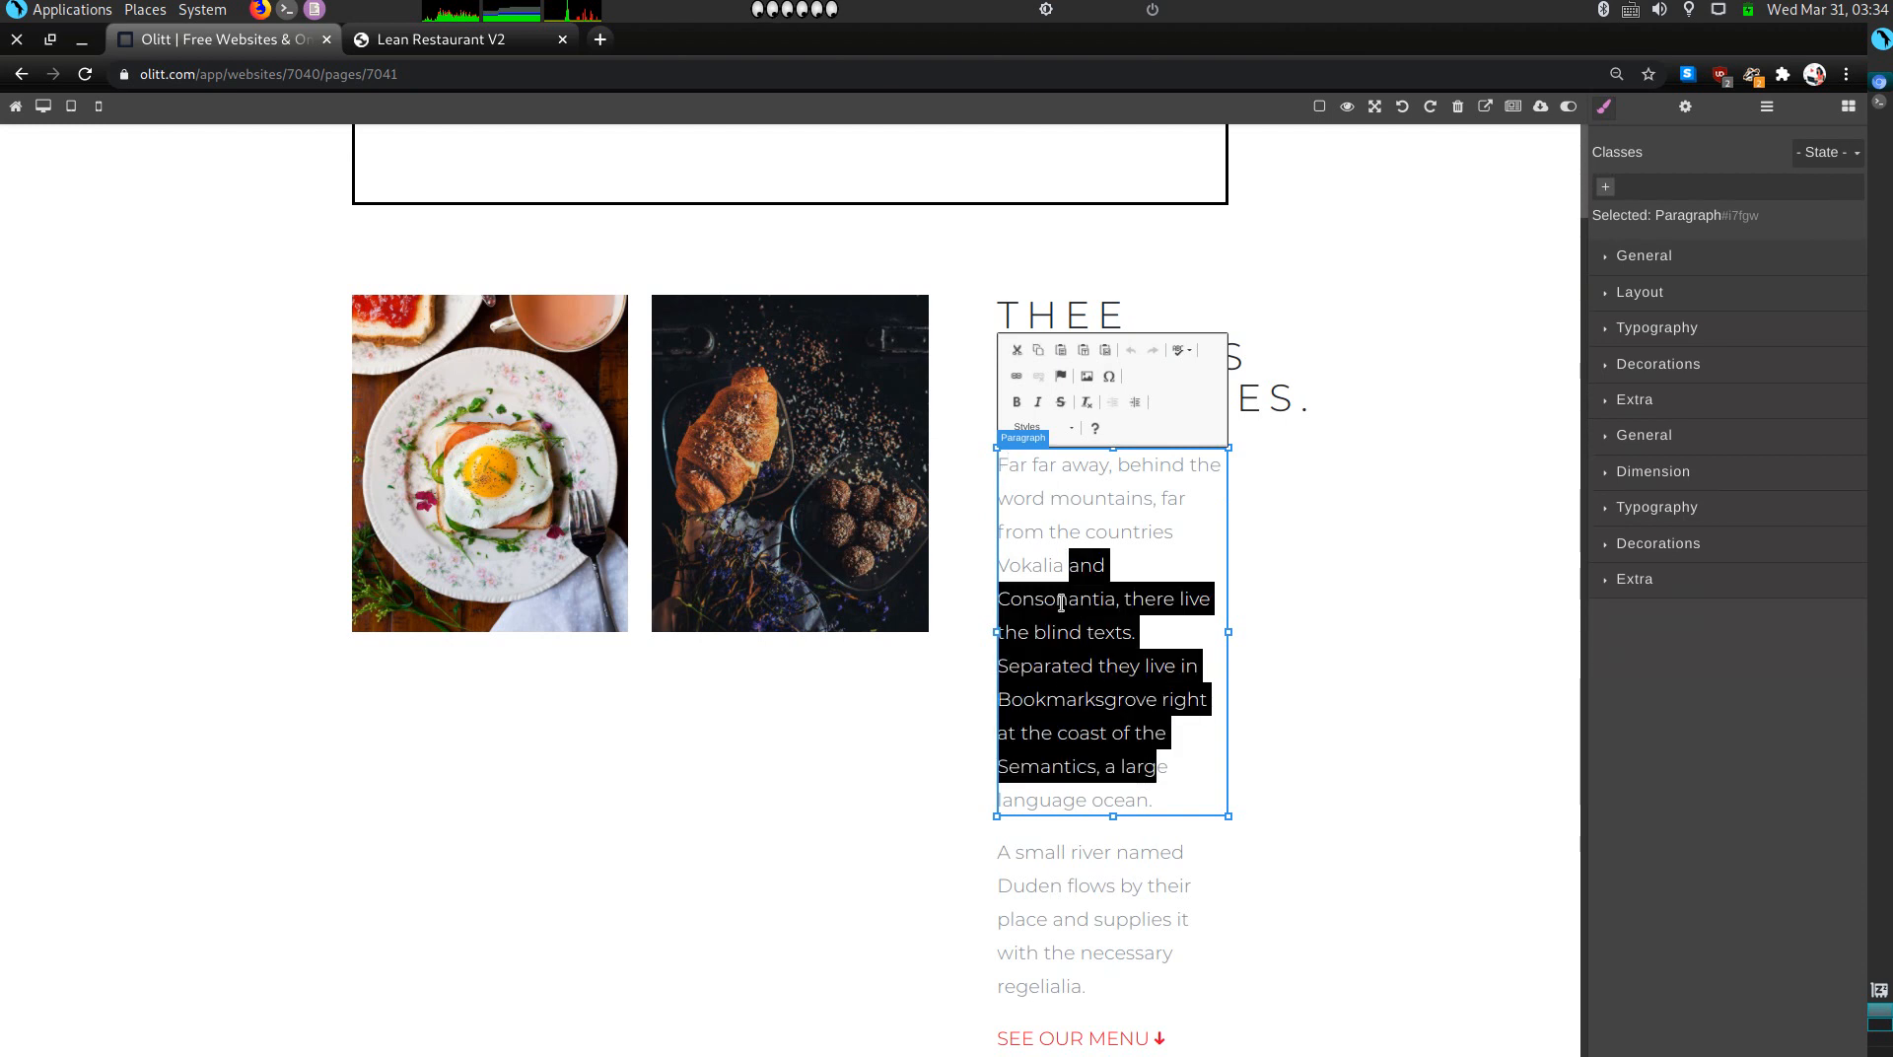
{"action": "key", "text": "BackSpace"}
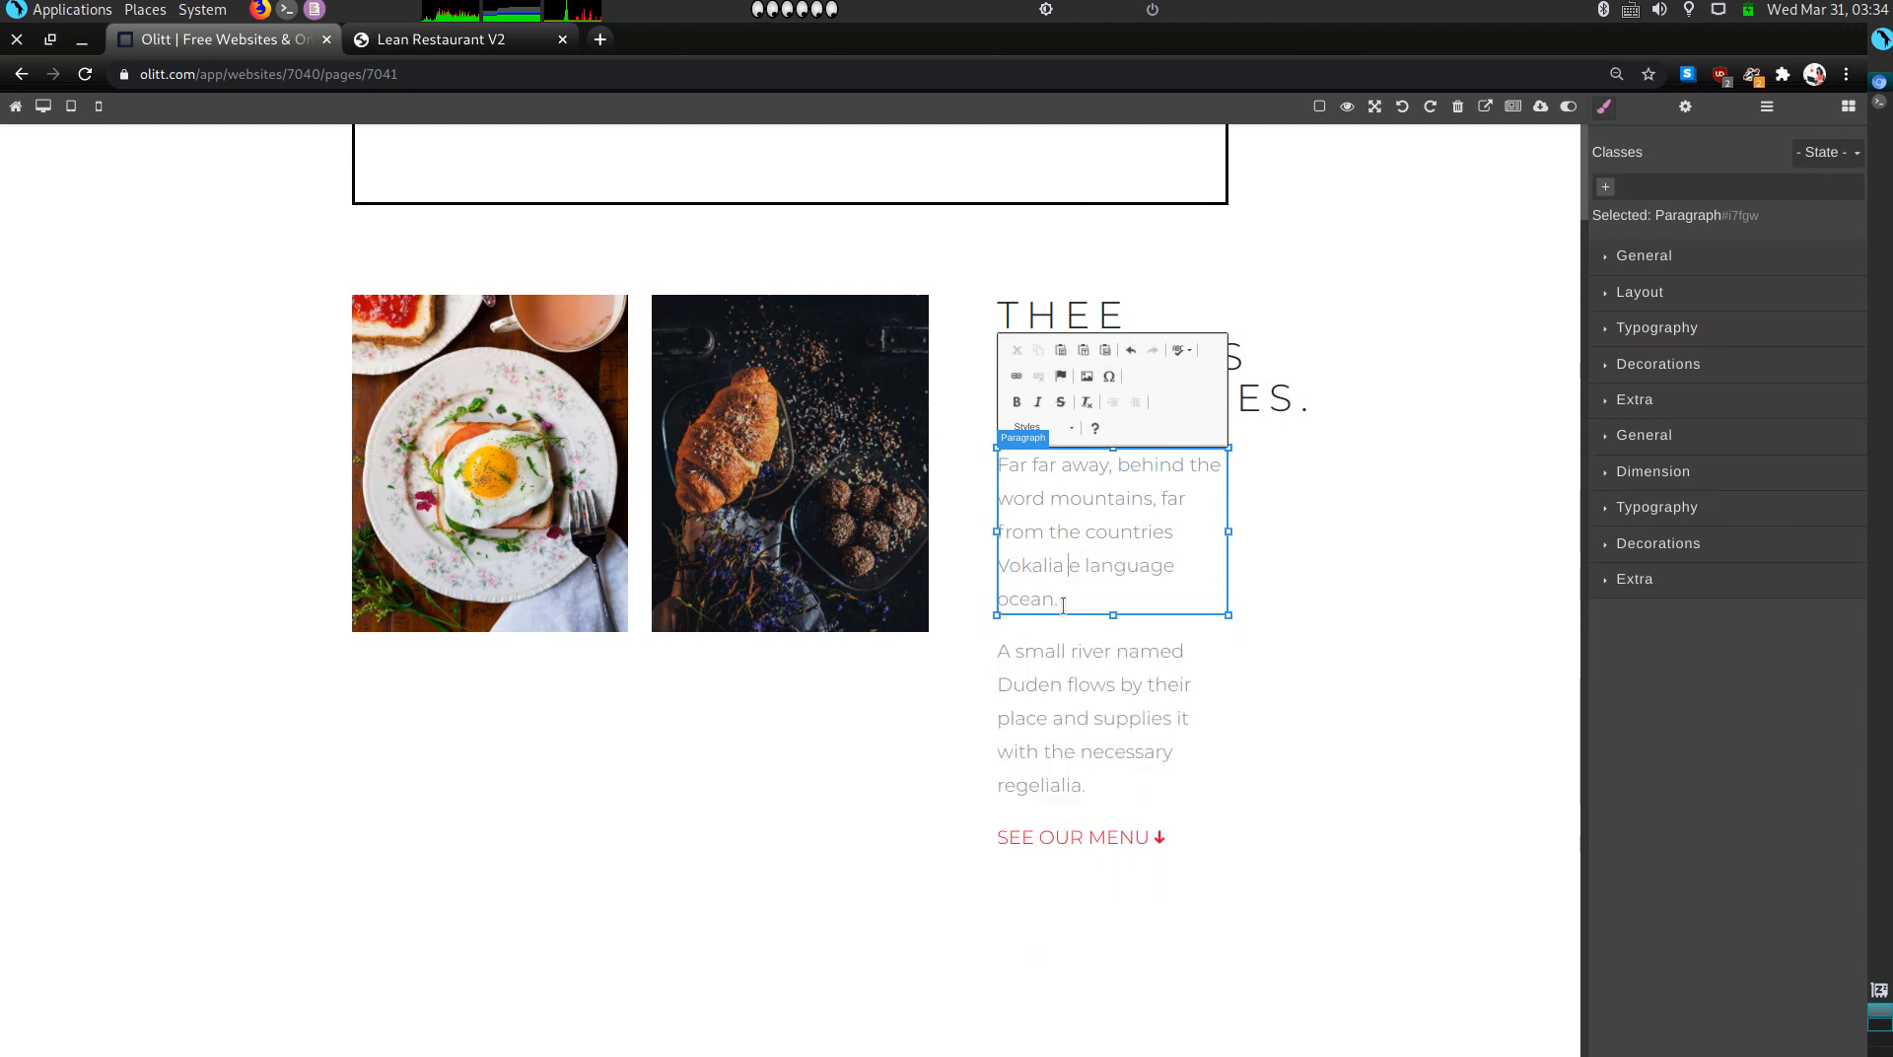
{"action": "left_click_drag", "start_coordinate": [1056, 581], "coordinate": [1016, 488]}
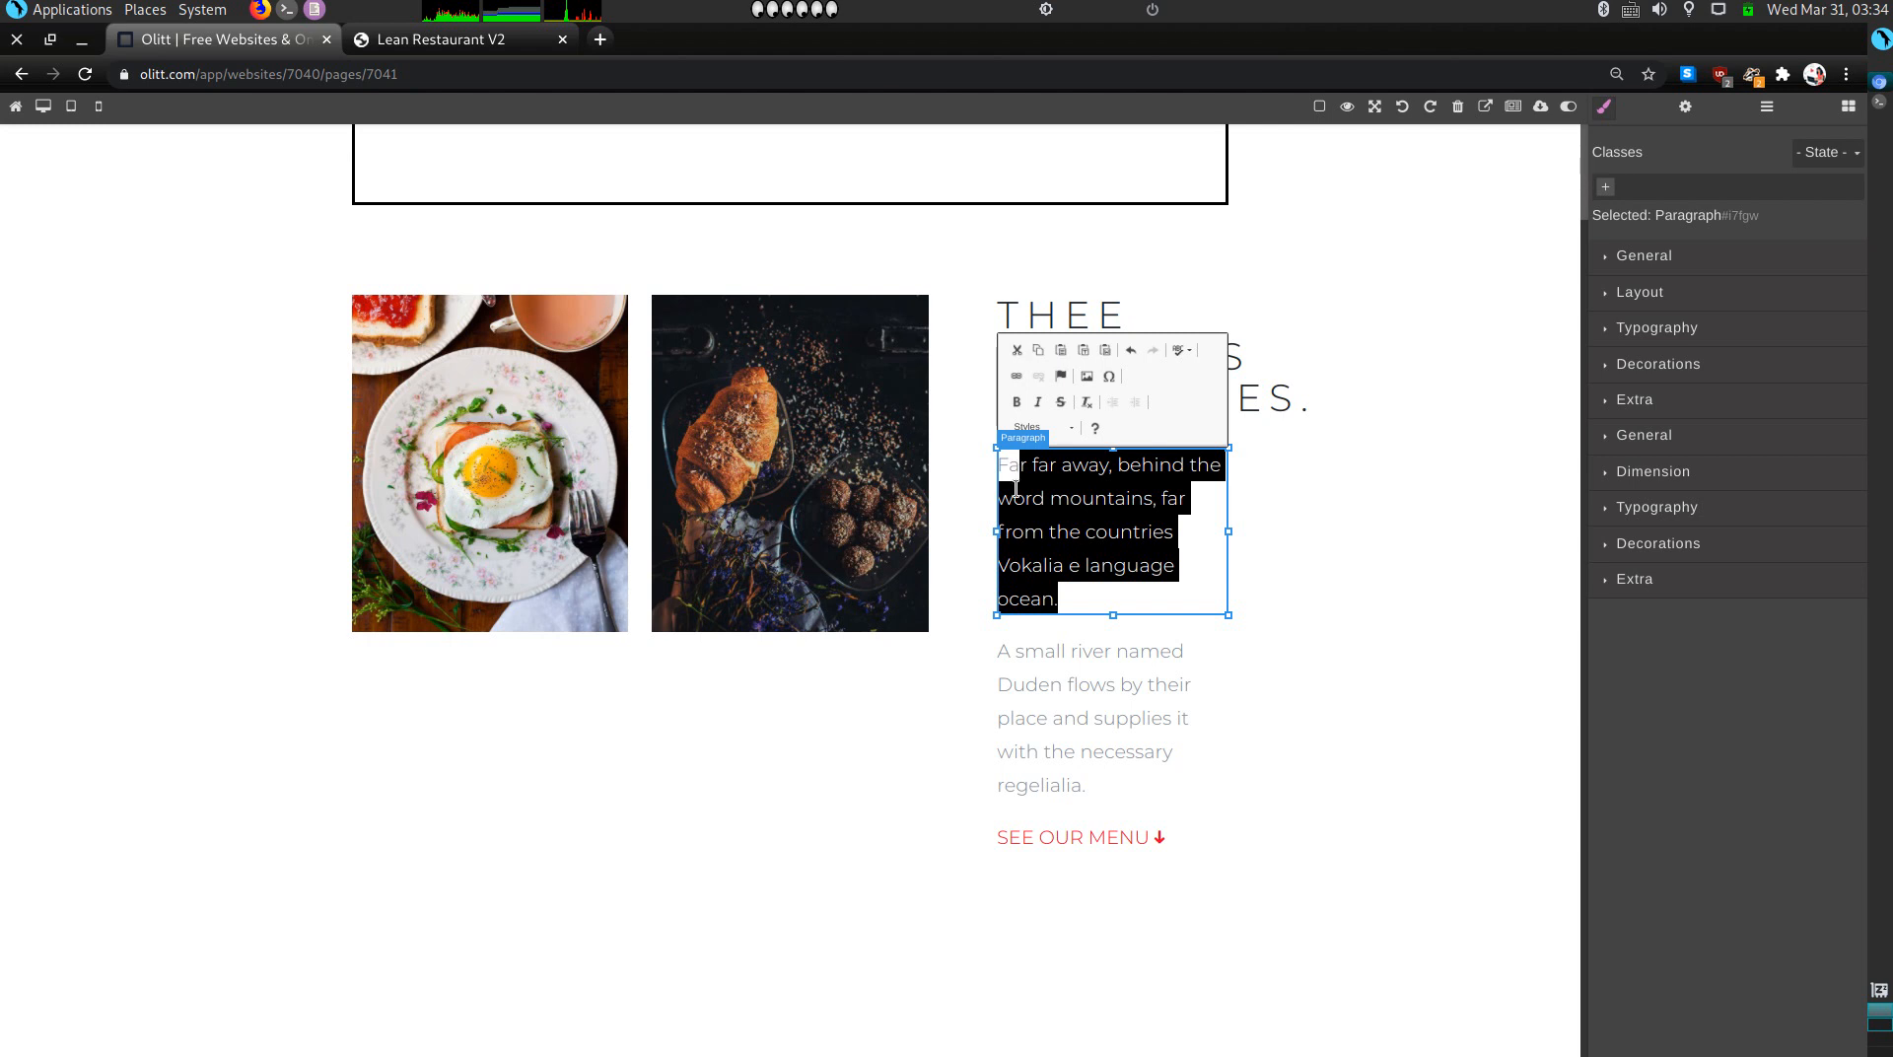
{"action": "key", "text": "BackSpace"}
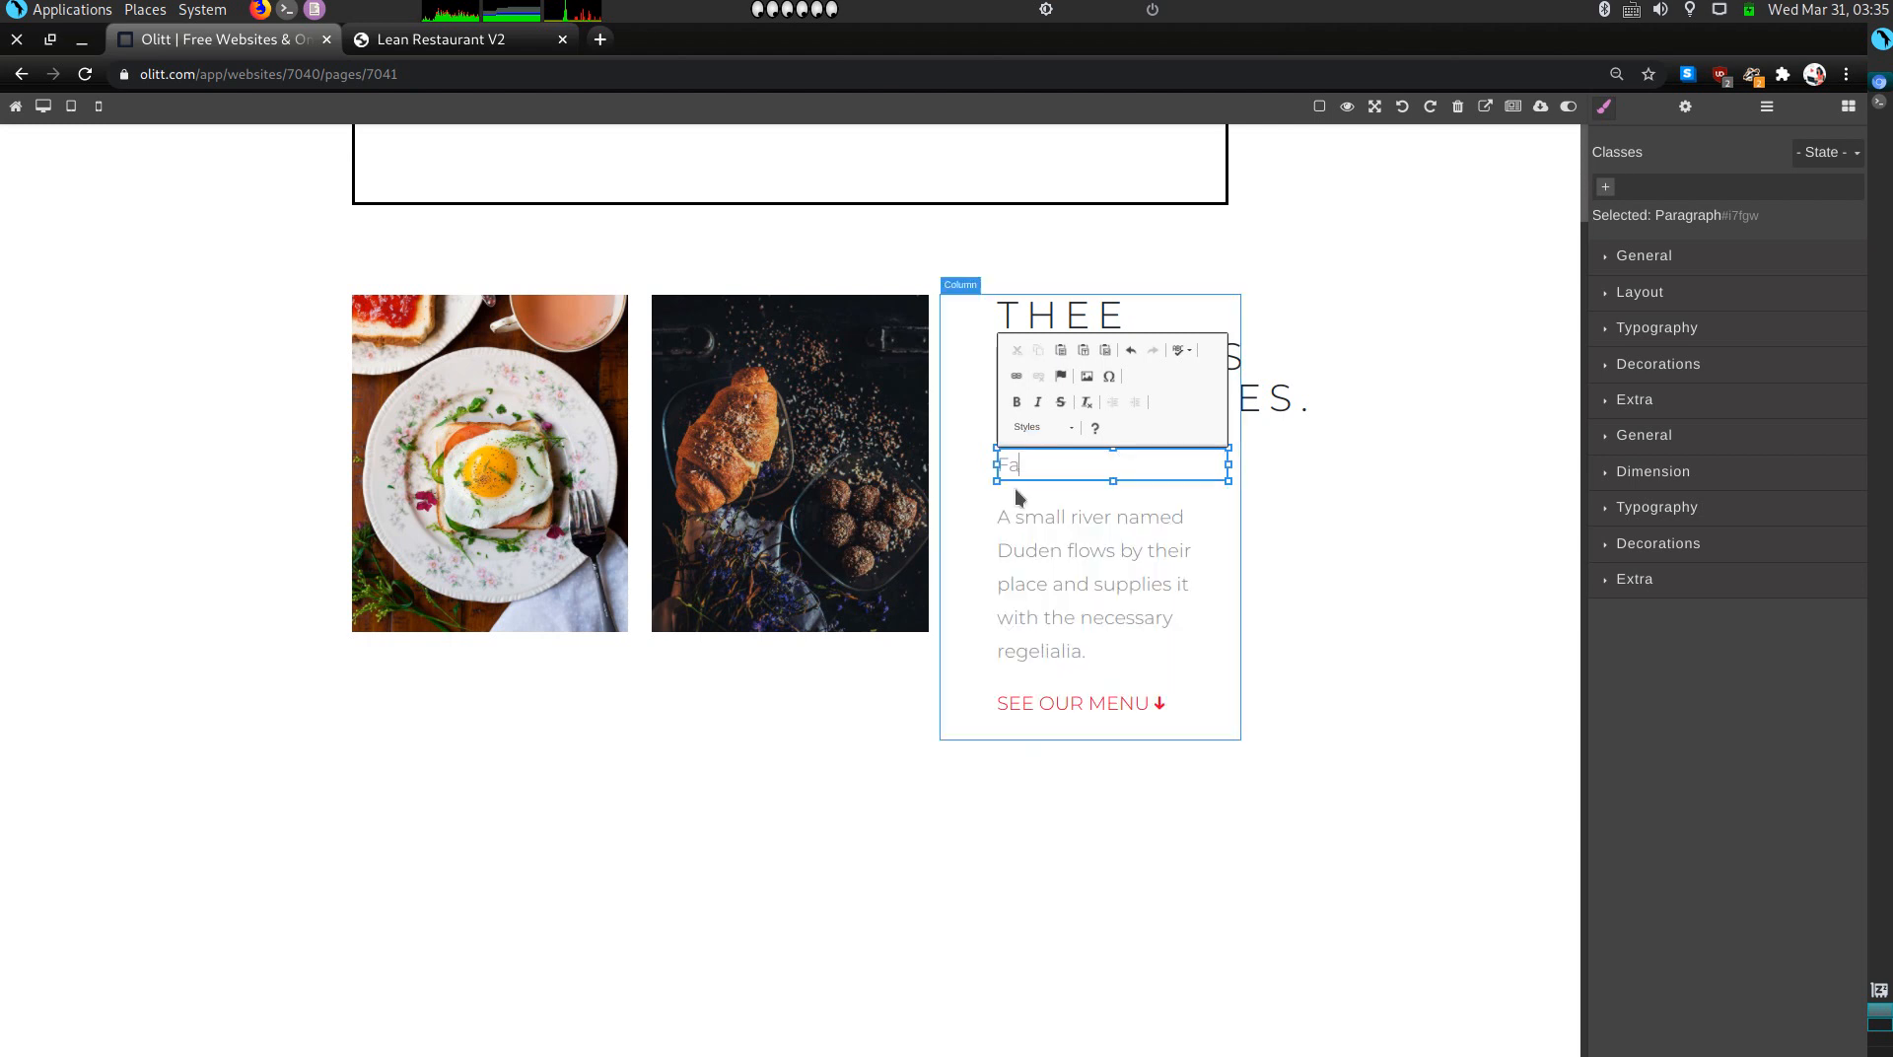
{"action": "key", "text": "BackSpace"}
{"action": "key", "text": "BackSpace"}
{"action": "type", "text": "The collest small "}
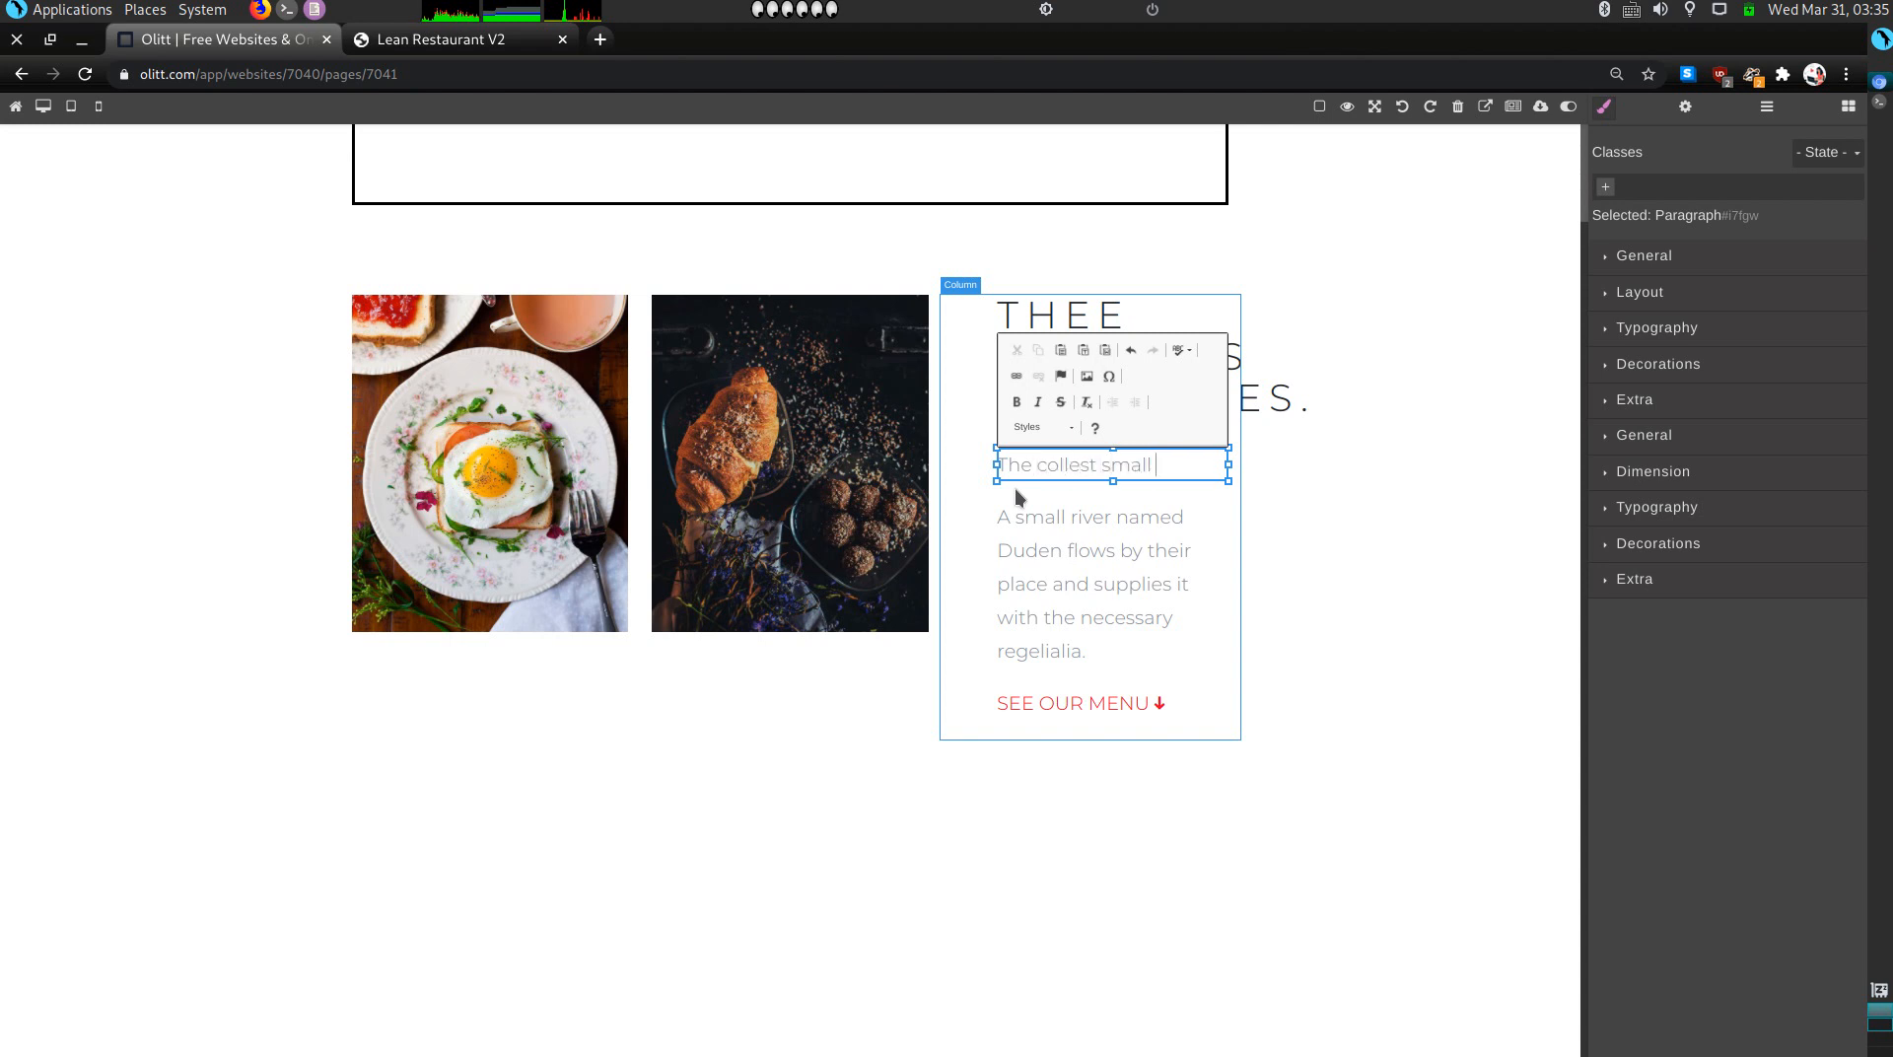
{"action": "type", "text": "business in he"}
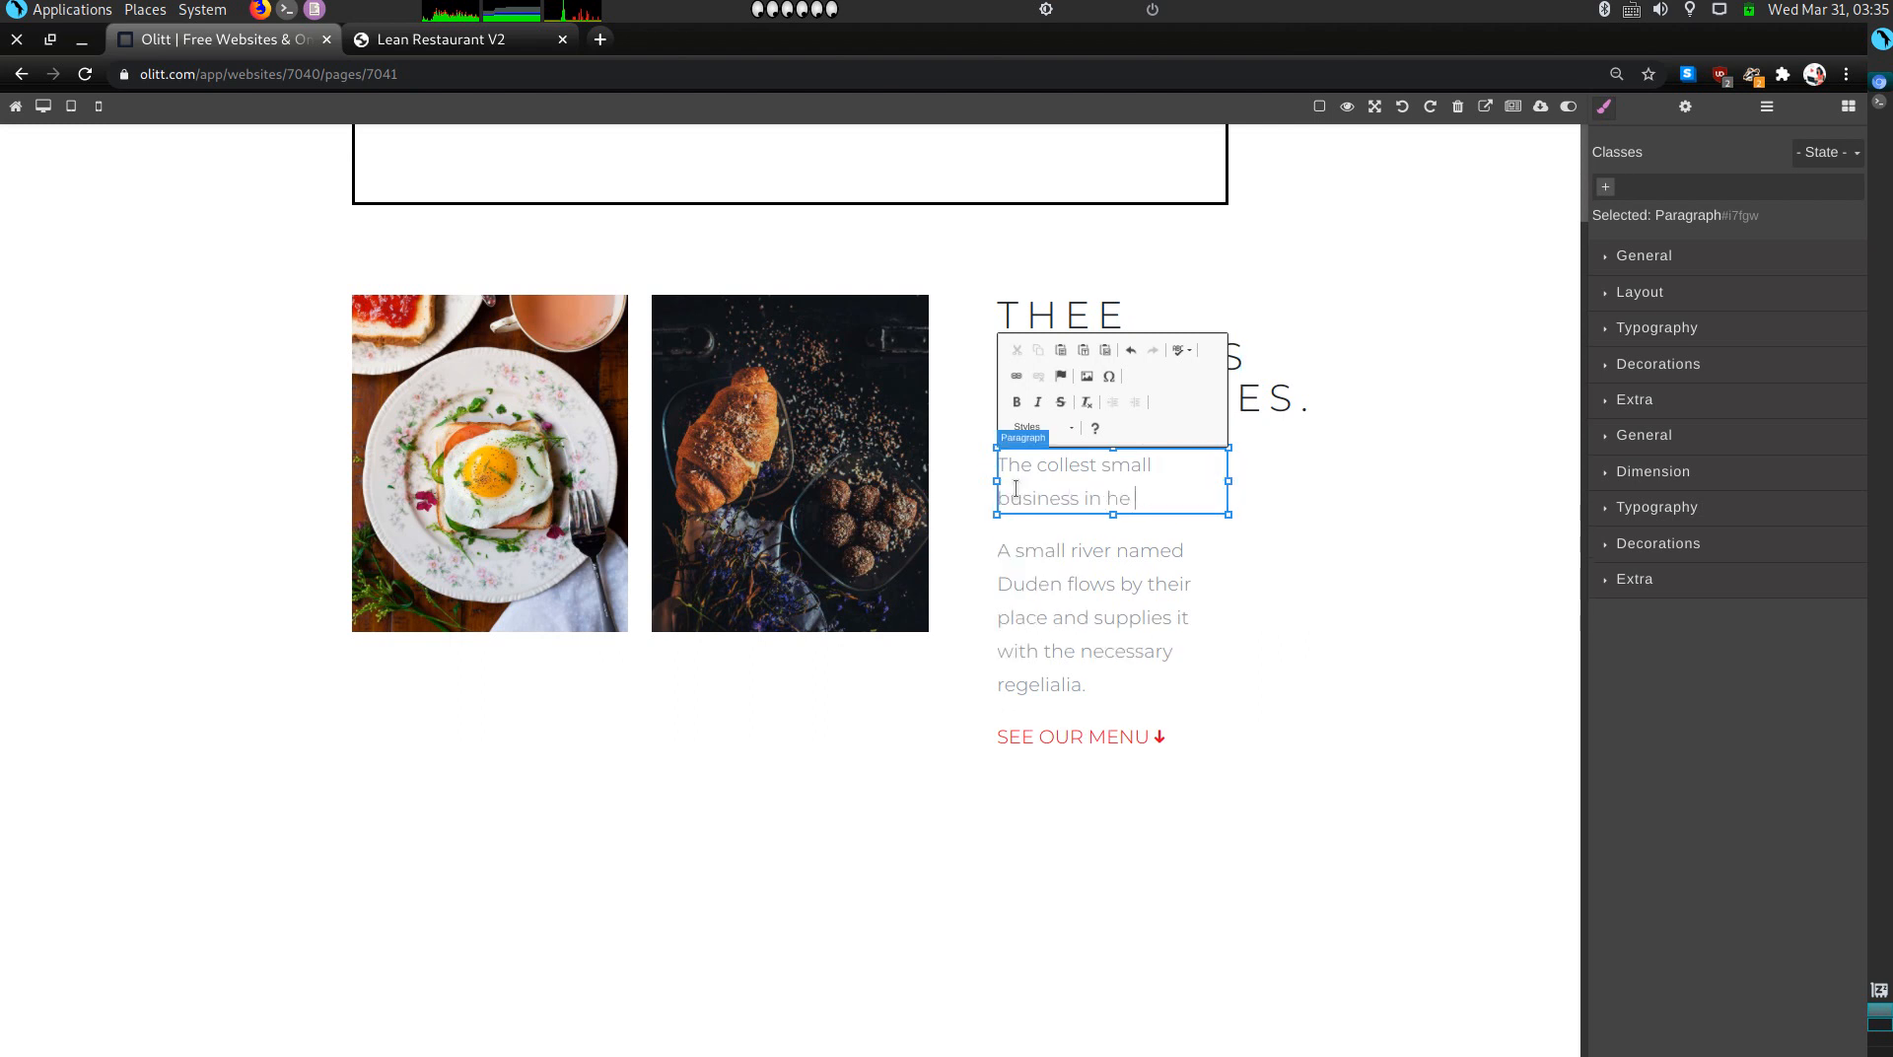
{"action": "type", "text": " internet!"}
{"action": "left_click", "coordinate": [1104, 499]}
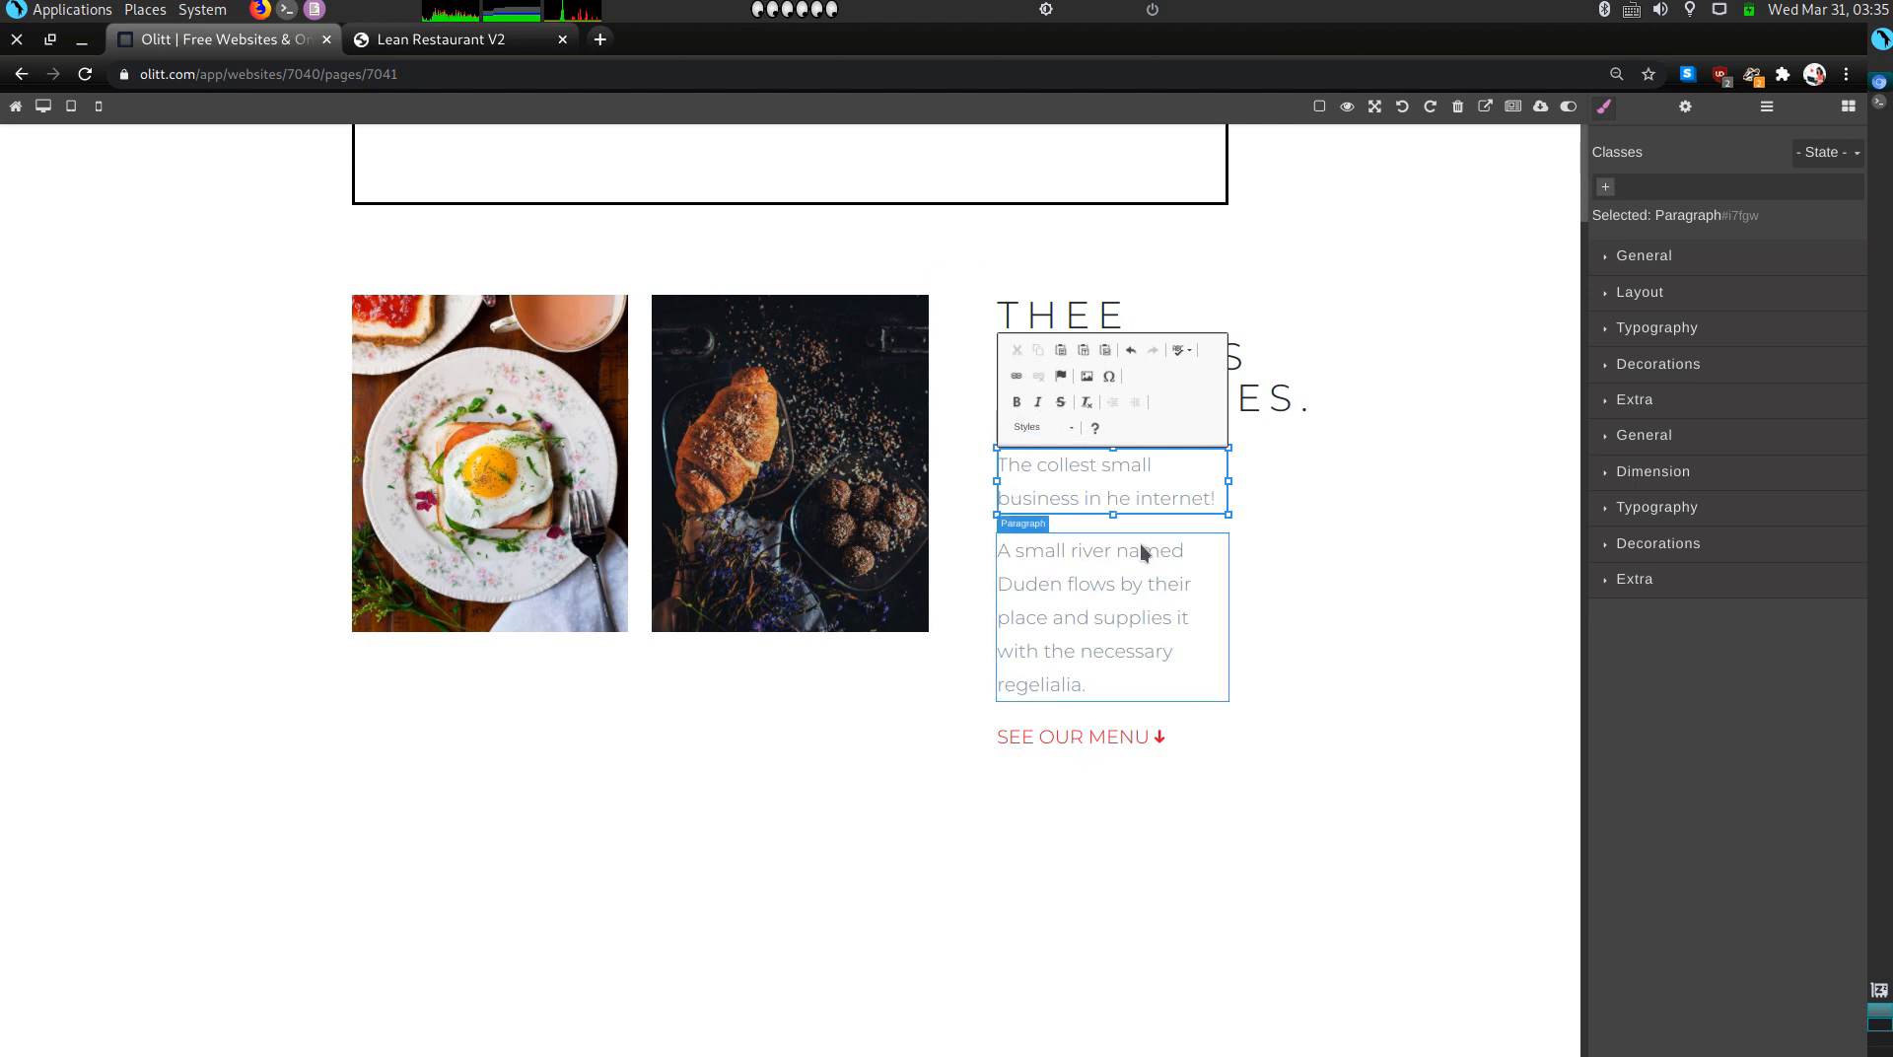
{"action": "type", "text": "t"}
{"action": "left_click", "coordinate": [1047, 604]}
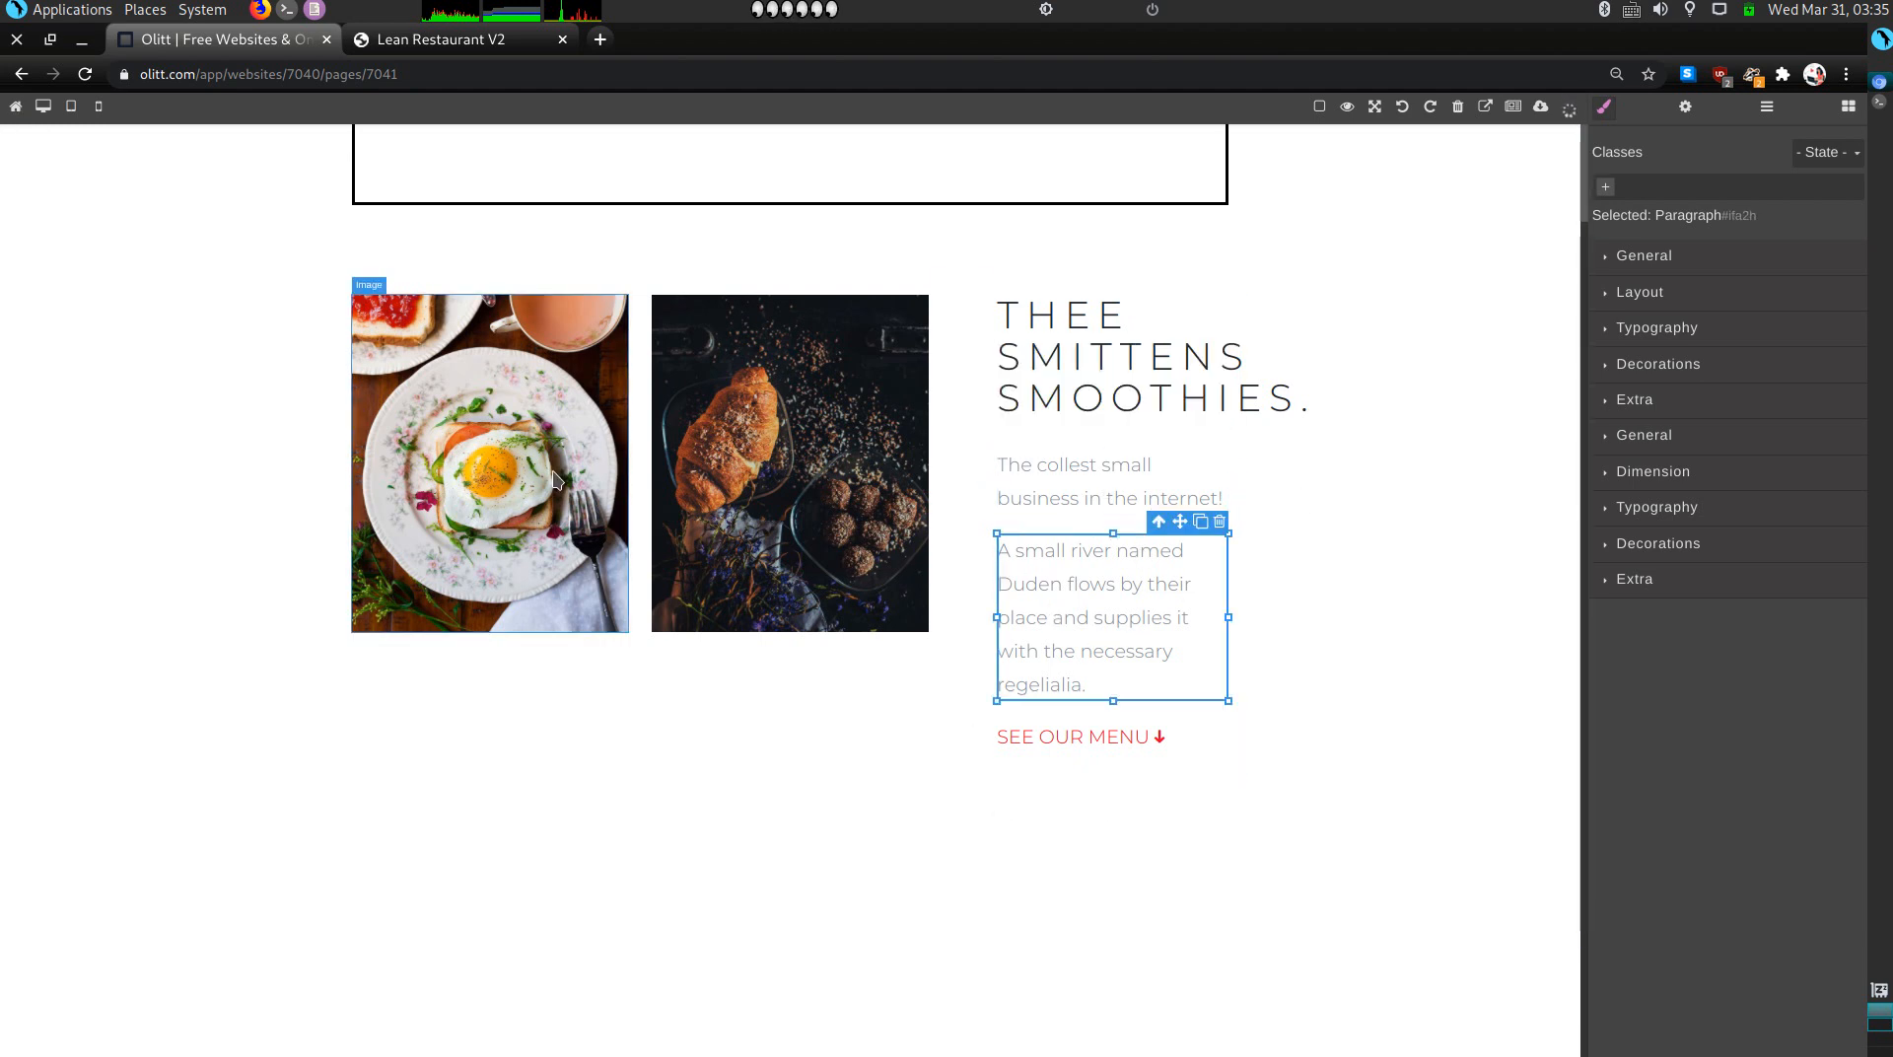
{"action": "left_click", "coordinate": [974, 367]}
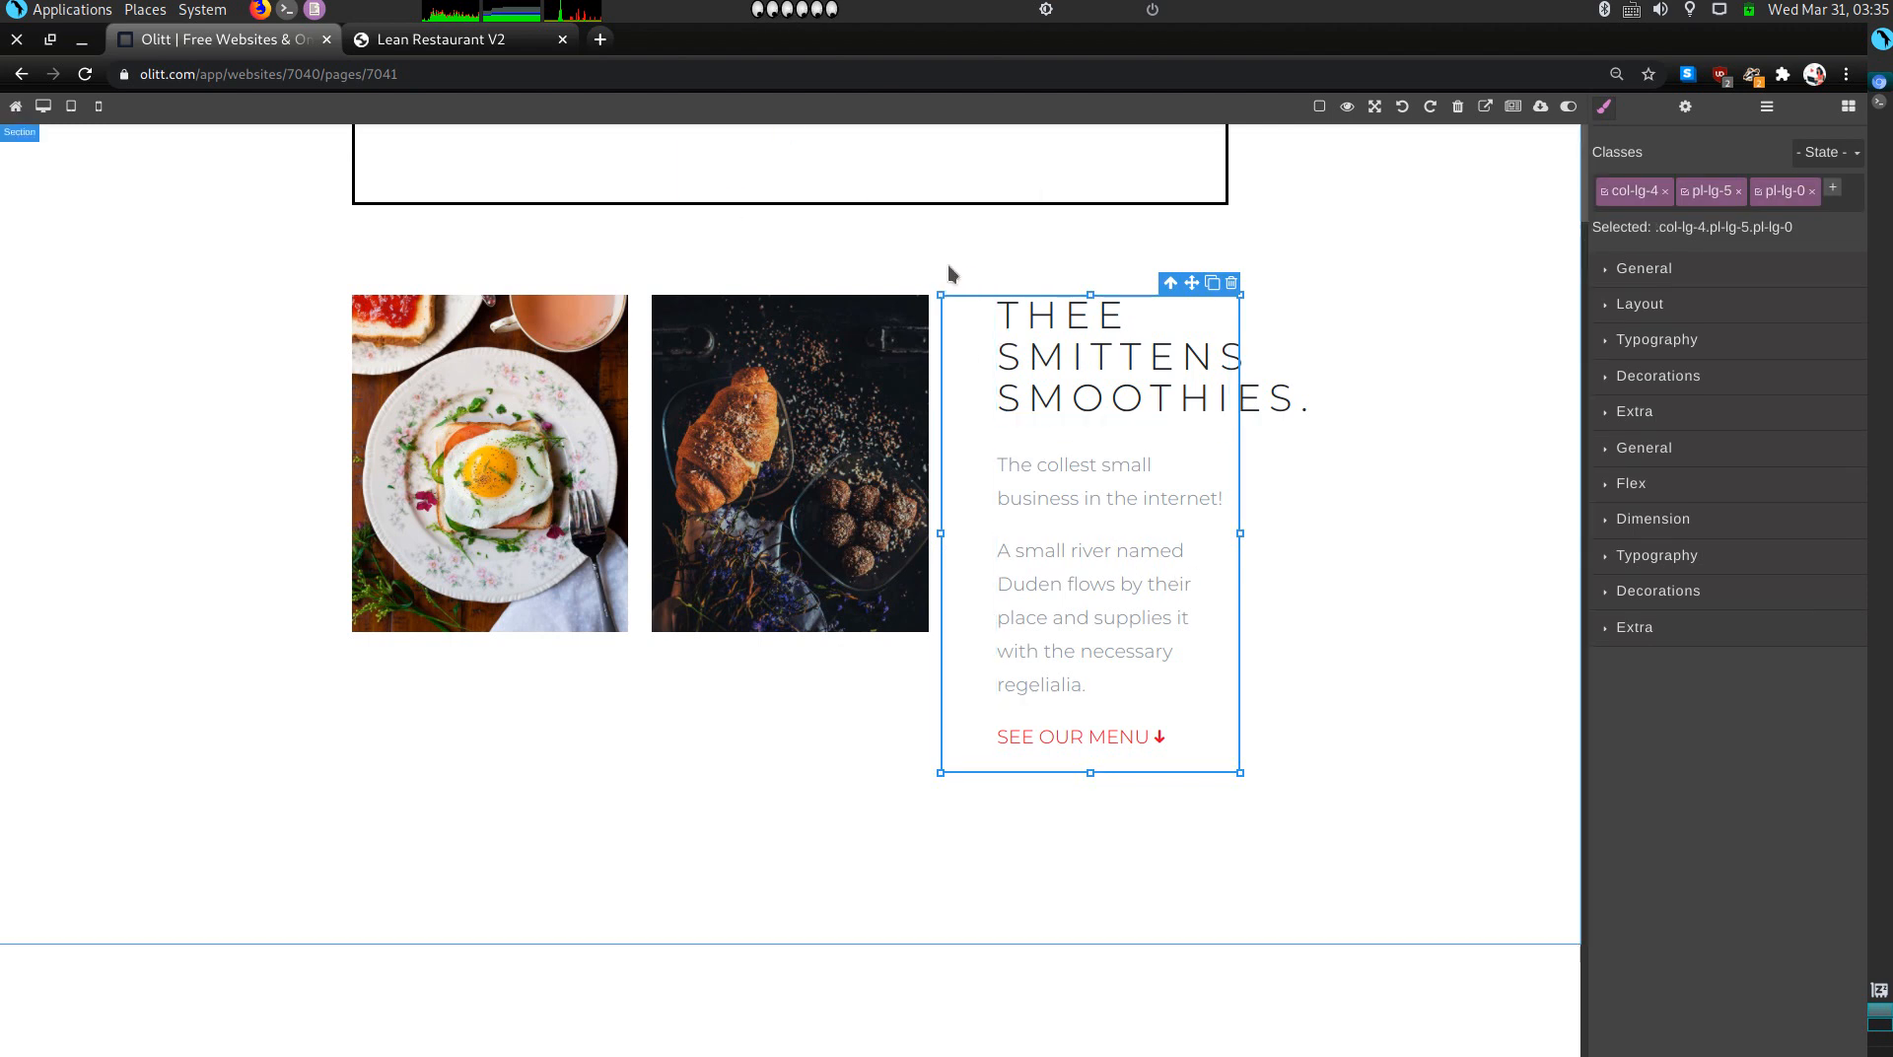
Step: Place the smoothies text column between the two food photos and delete its second paragraph about the river named Duden
{"action": "left_click_drag", "start_coordinate": [746, 402], "coordinate": [1394, 369]}
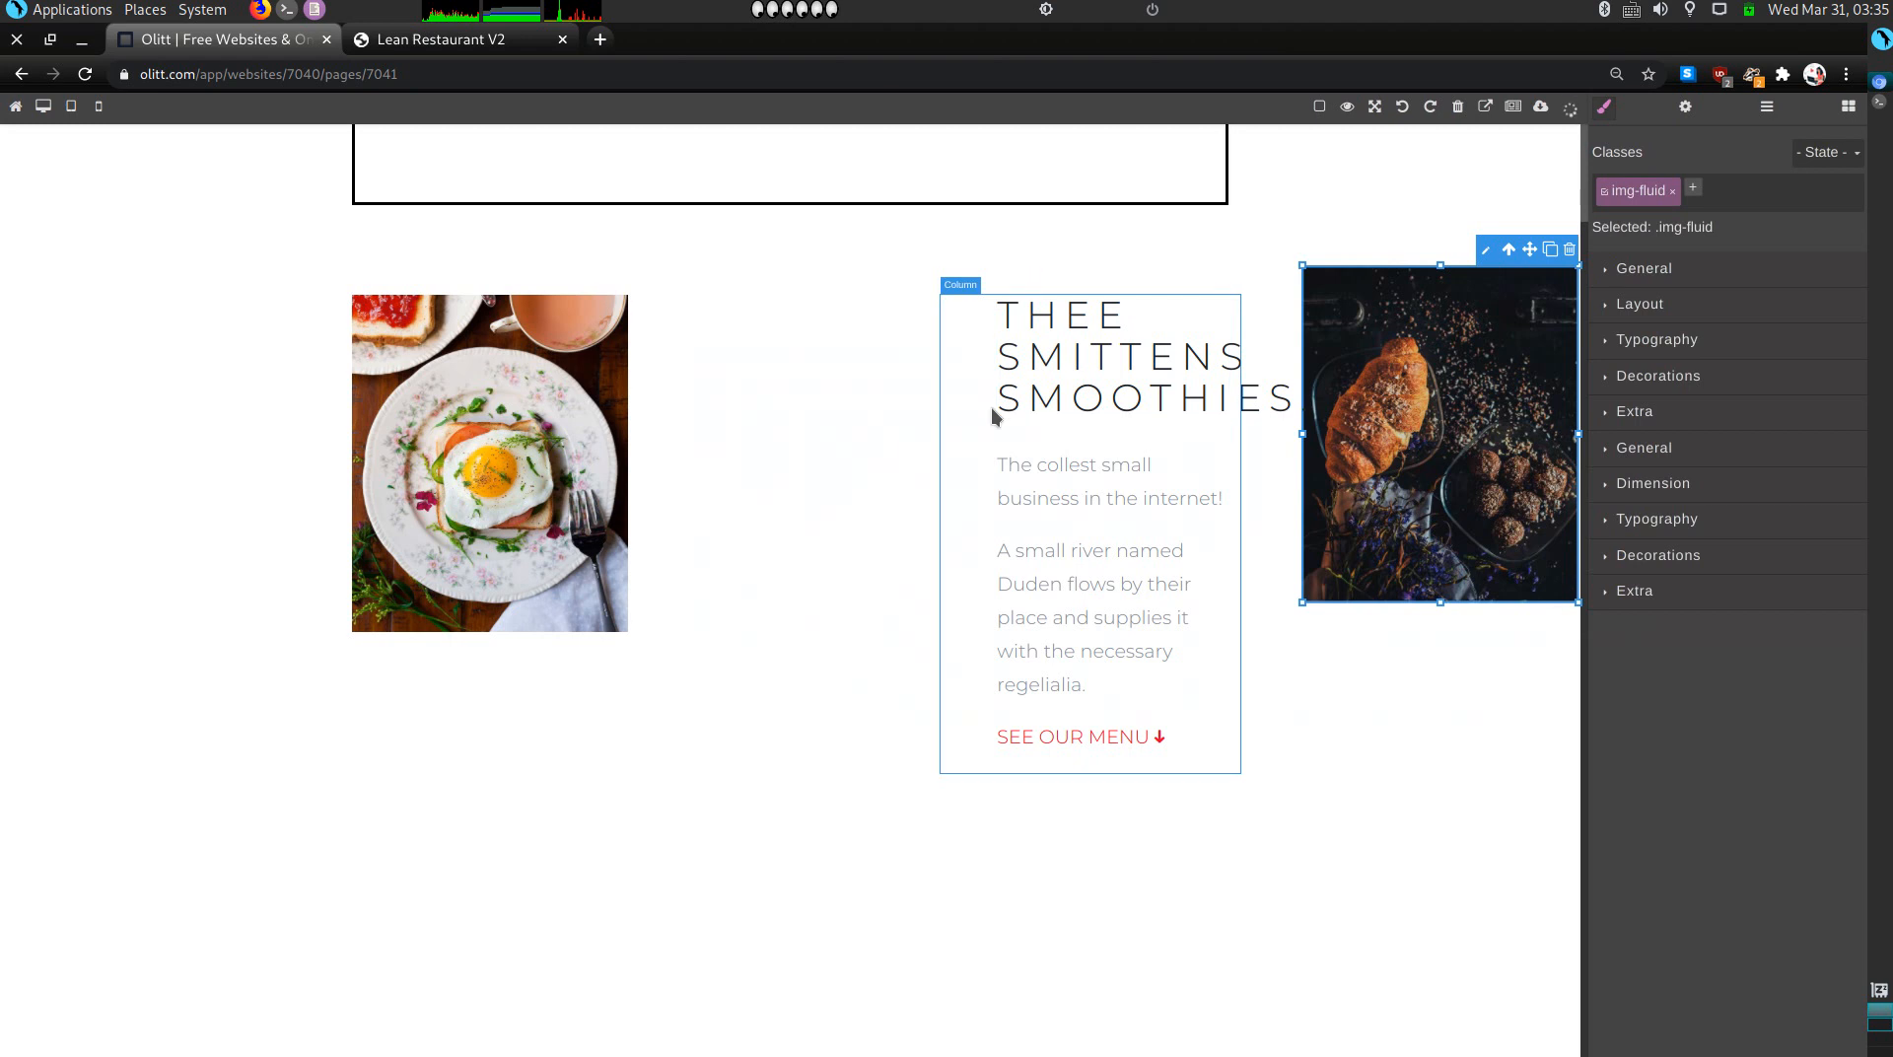
{"action": "left_click_drag", "start_coordinate": [937, 404], "coordinate": [706, 403]}
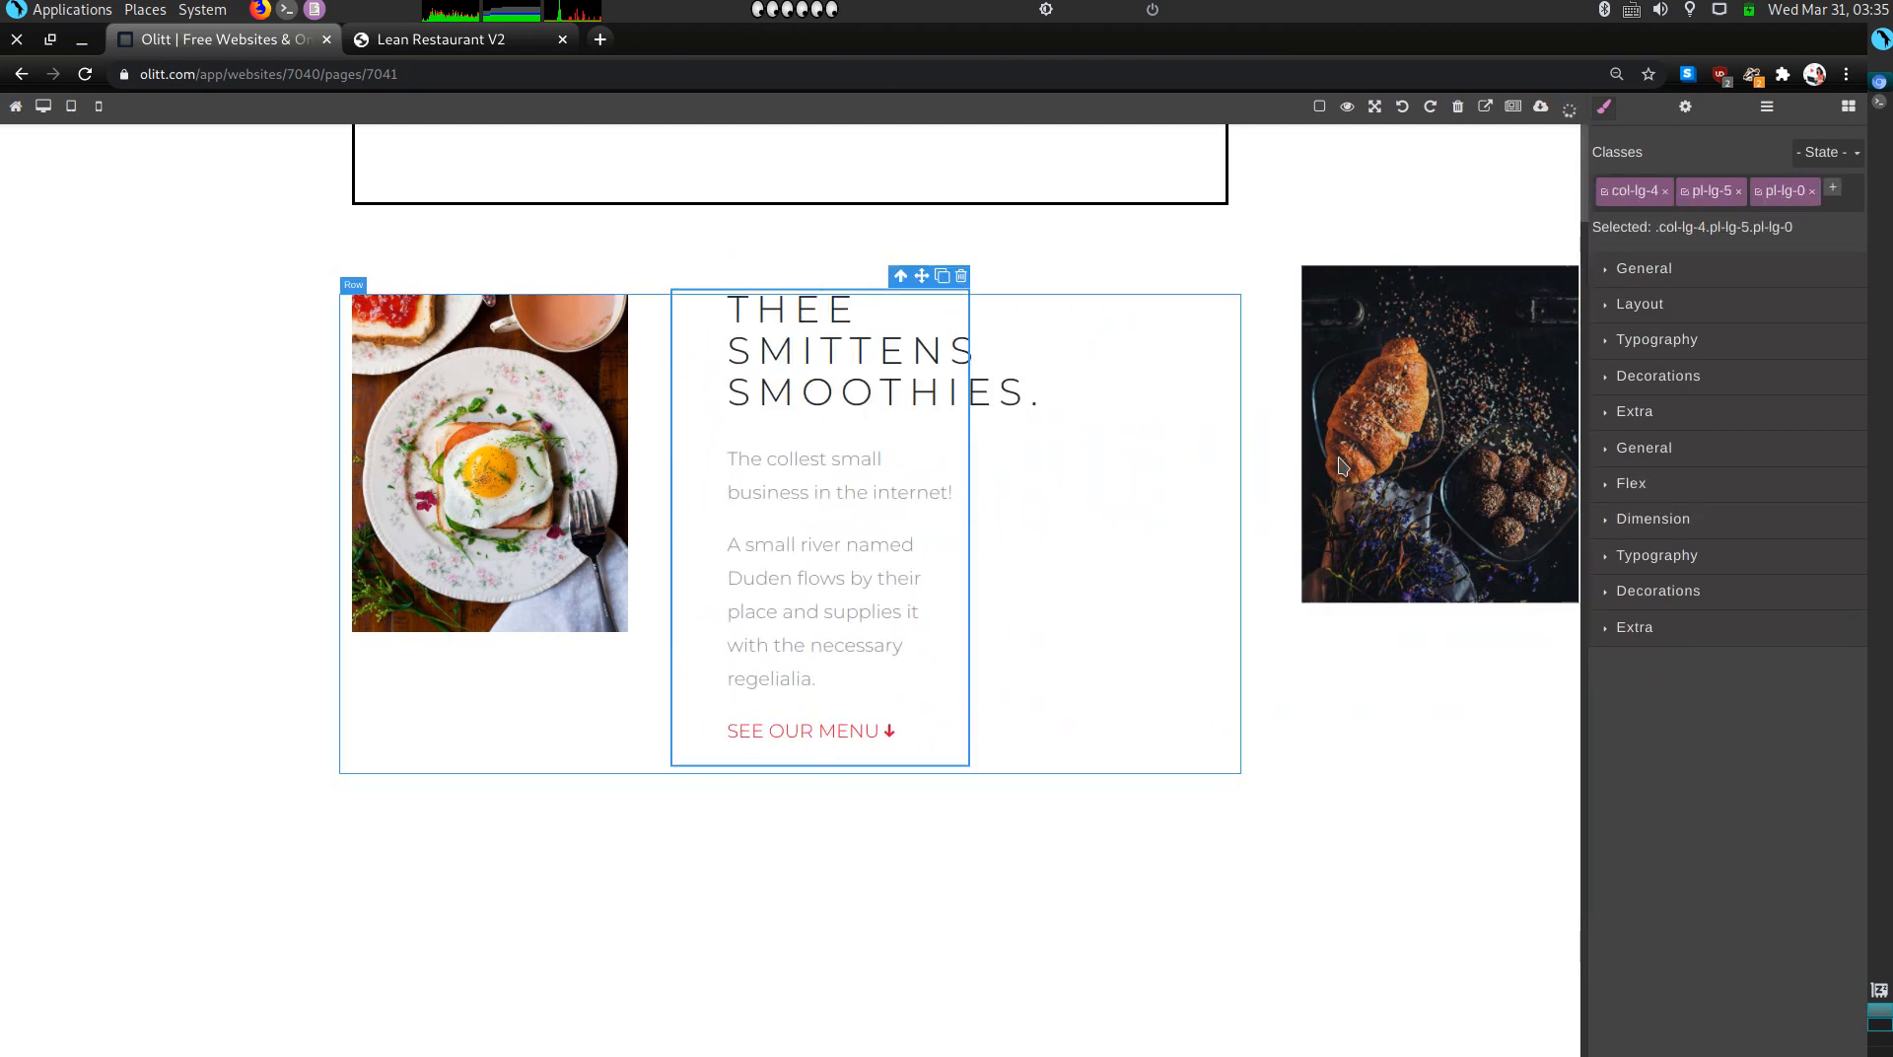
{"action": "left_click_drag", "start_coordinate": [1284, 449], "coordinate": [1133, 479]}
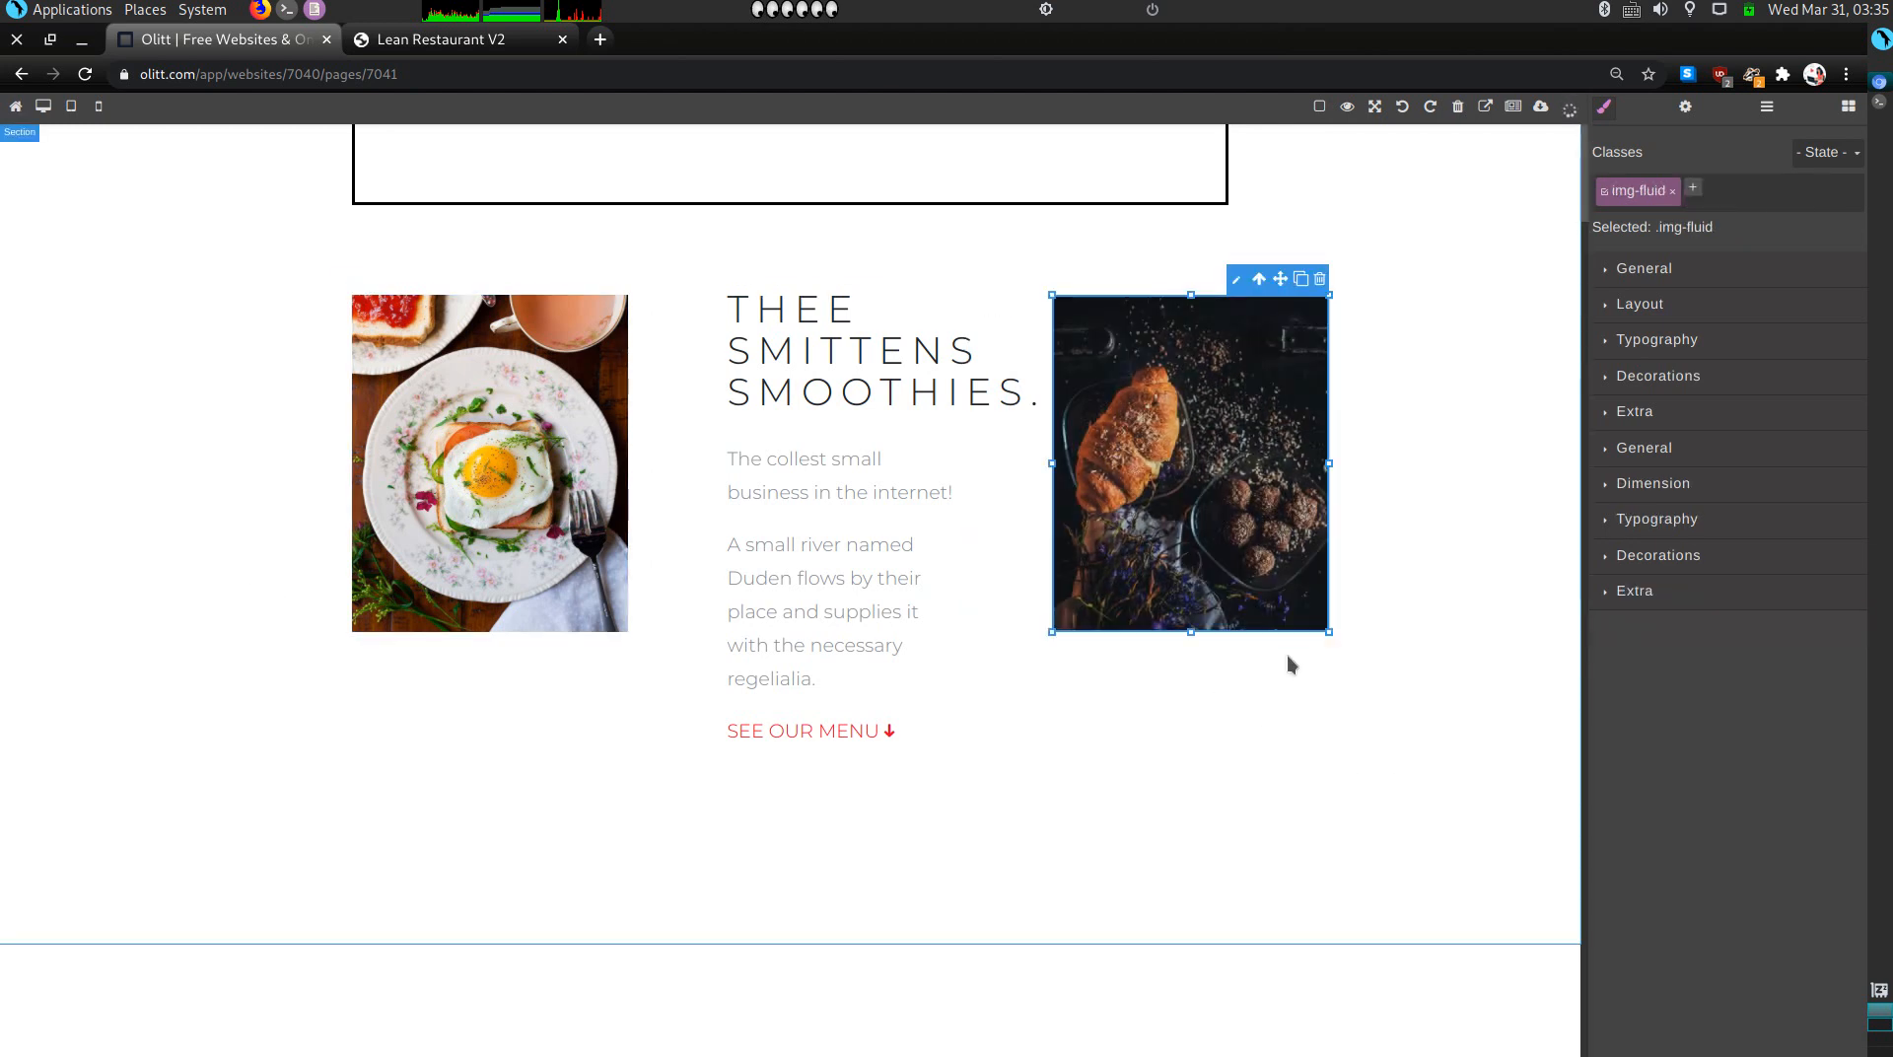
{"action": "left_click", "coordinate": [846, 613]}
{"action": "left_click", "coordinate": [950, 514]}
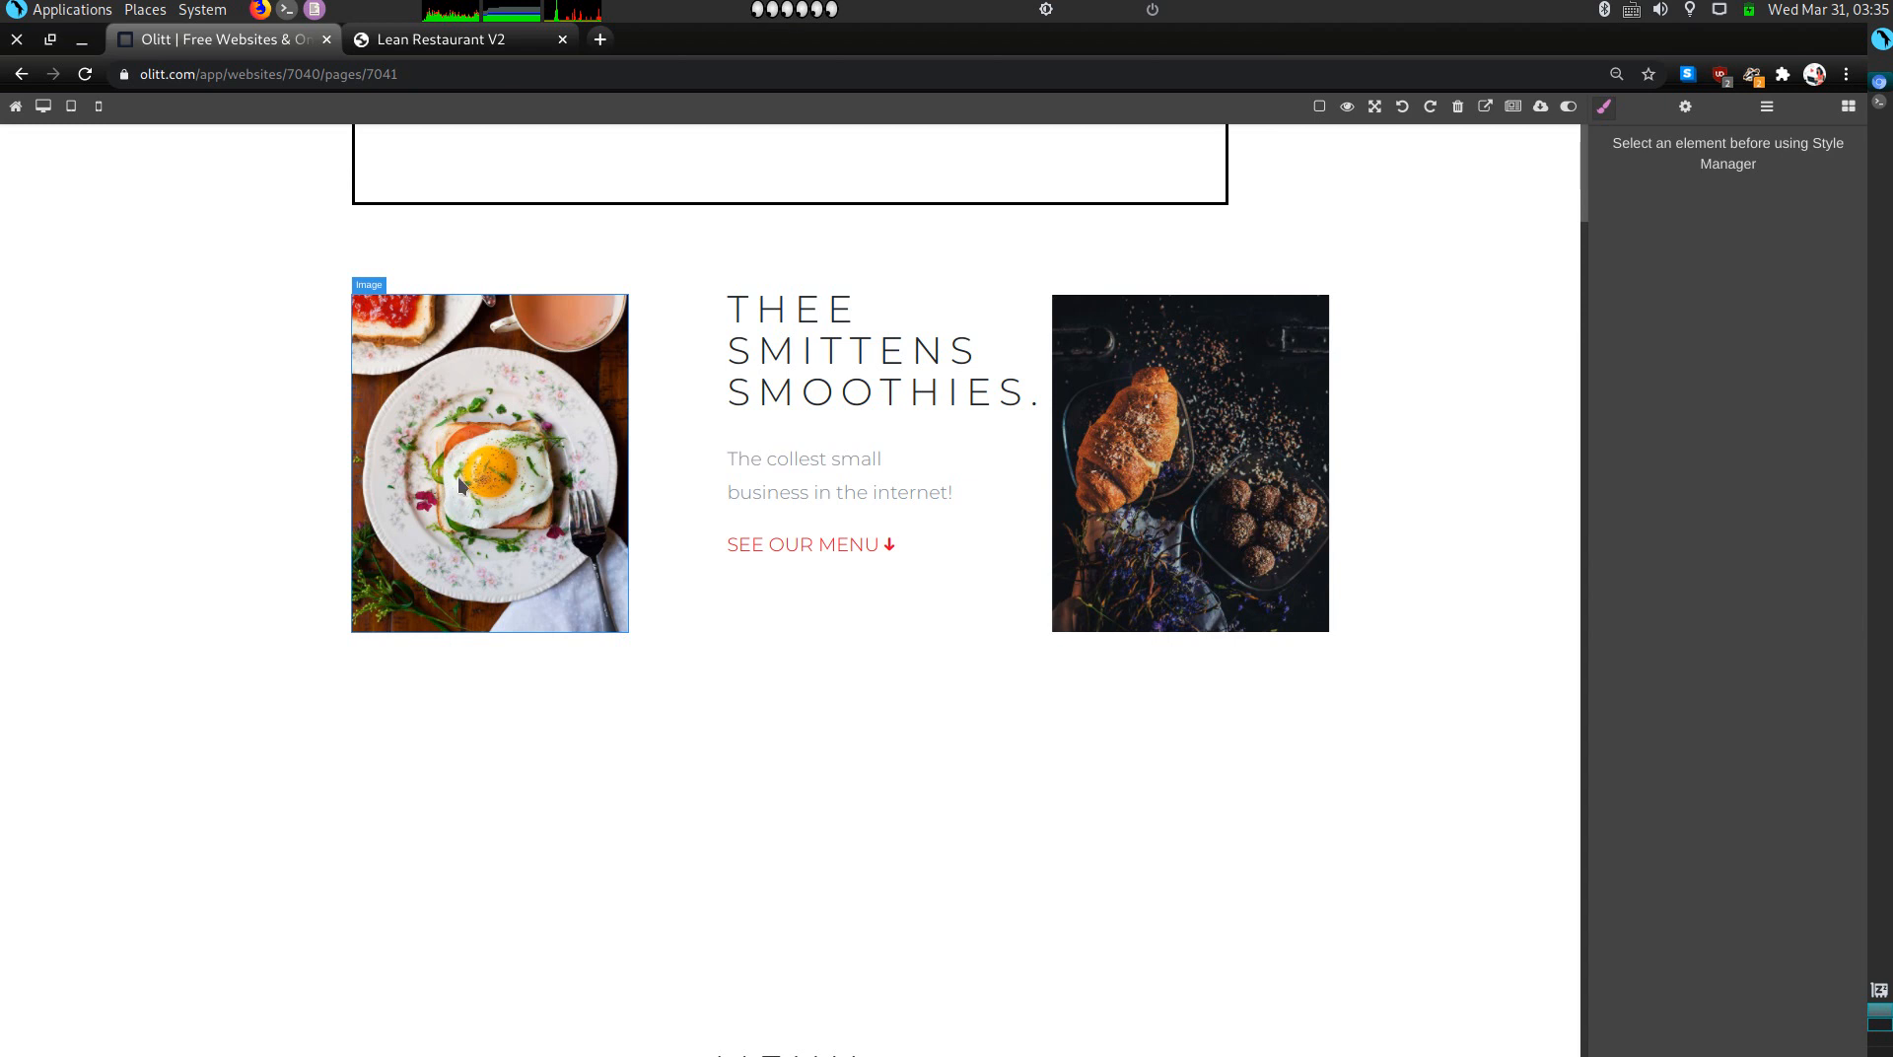
Step: For replacing the egg toast photo, choose the Downloads images from Kazam_screenshot_00011.png through pexels-phoxto-5946658.jpeg for upload
{"action": "double_click", "coordinate": [564, 460]}
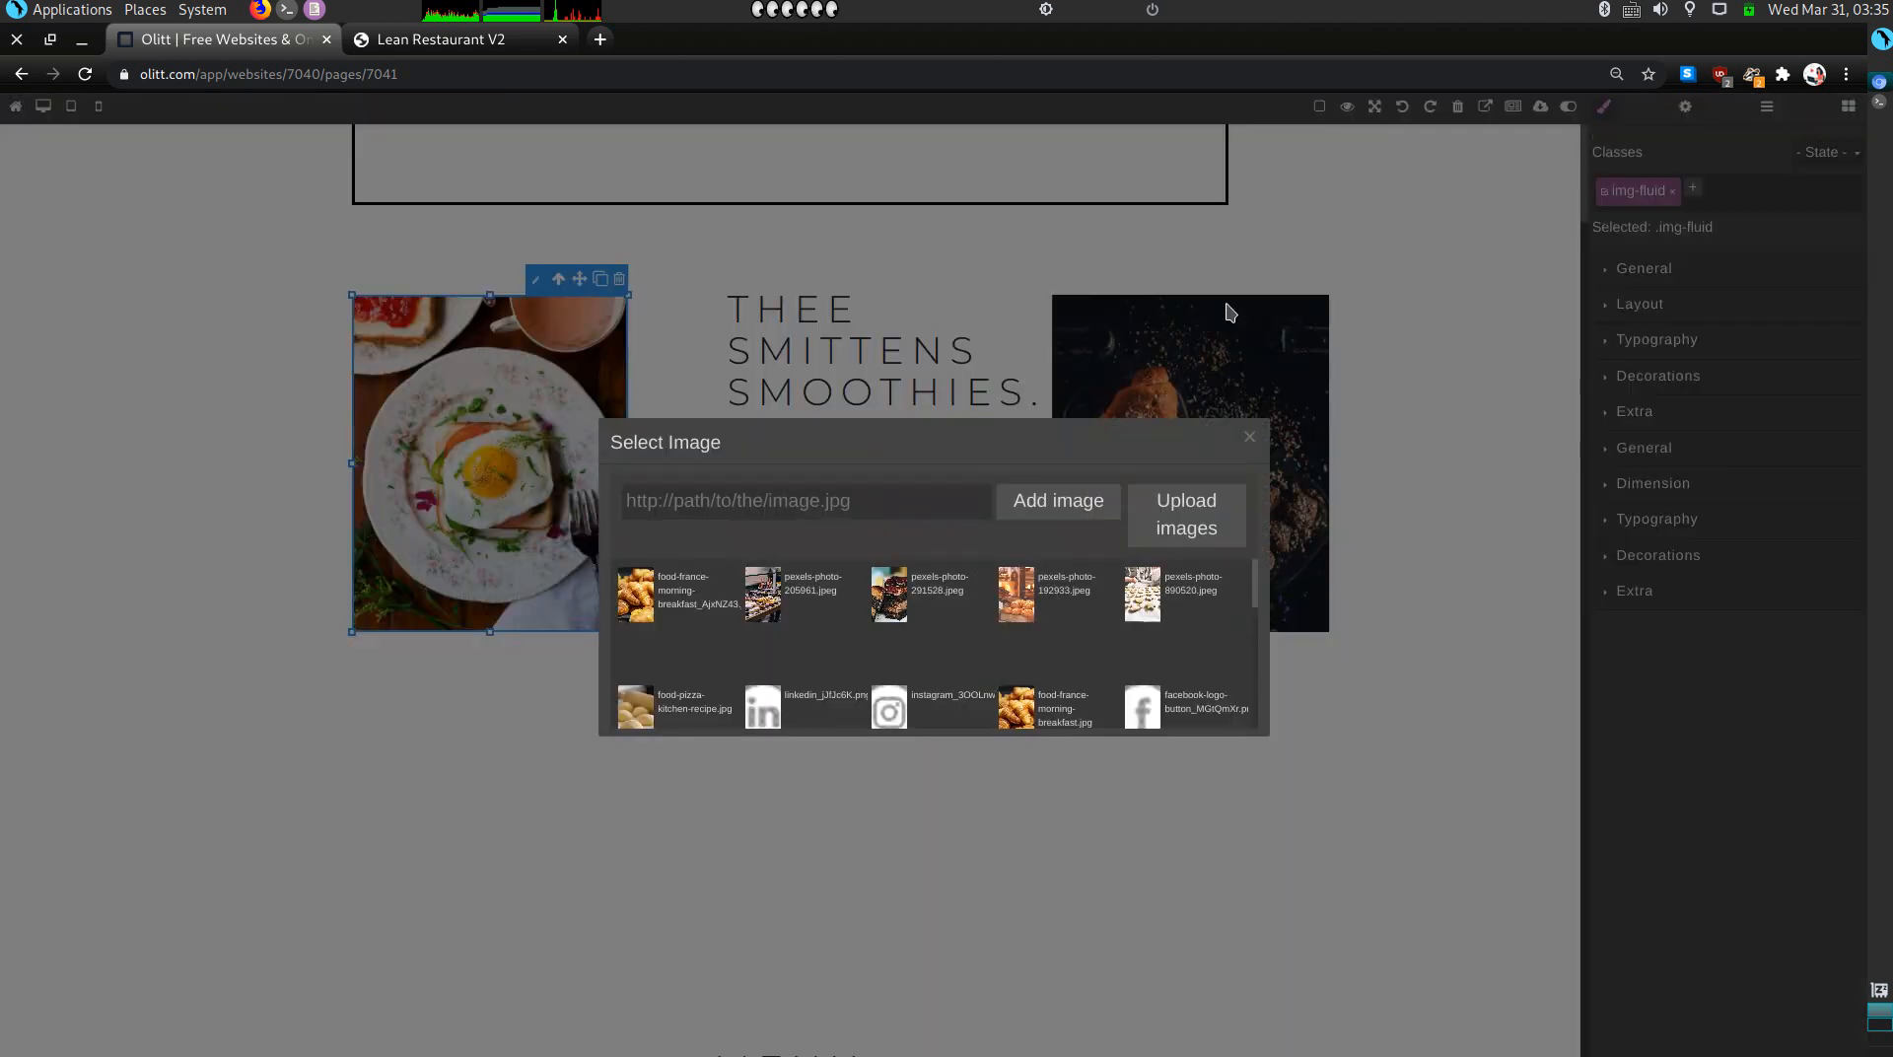
{"action": "left_click", "coordinate": [1183, 532]}
{"action": "left_click", "coordinate": [864, 608]}
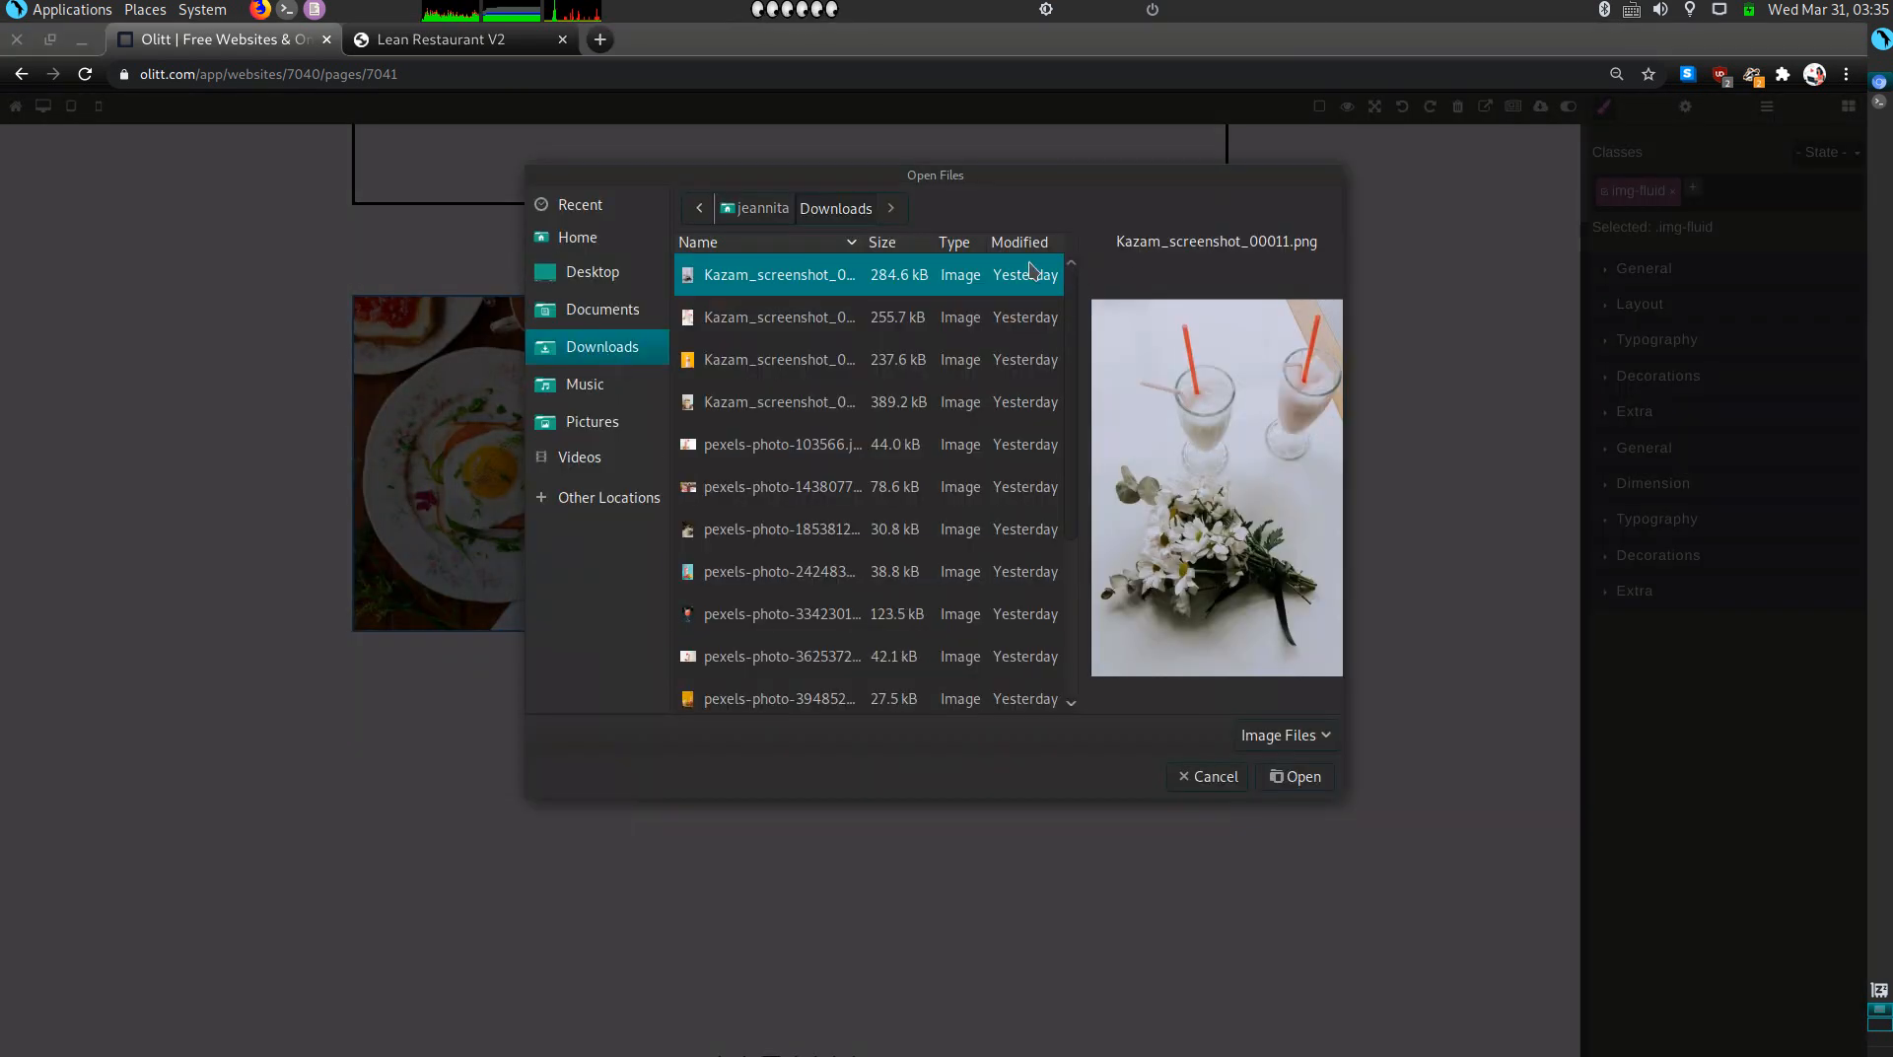
{"action": "scroll", "coordinate": [961, 507], "scroll_direction": "down", "scroll_amount": 2}
{"action": "scroll", "coordinate": [966, 523], "scroll_direction": "up", "scroll_amount": 2}
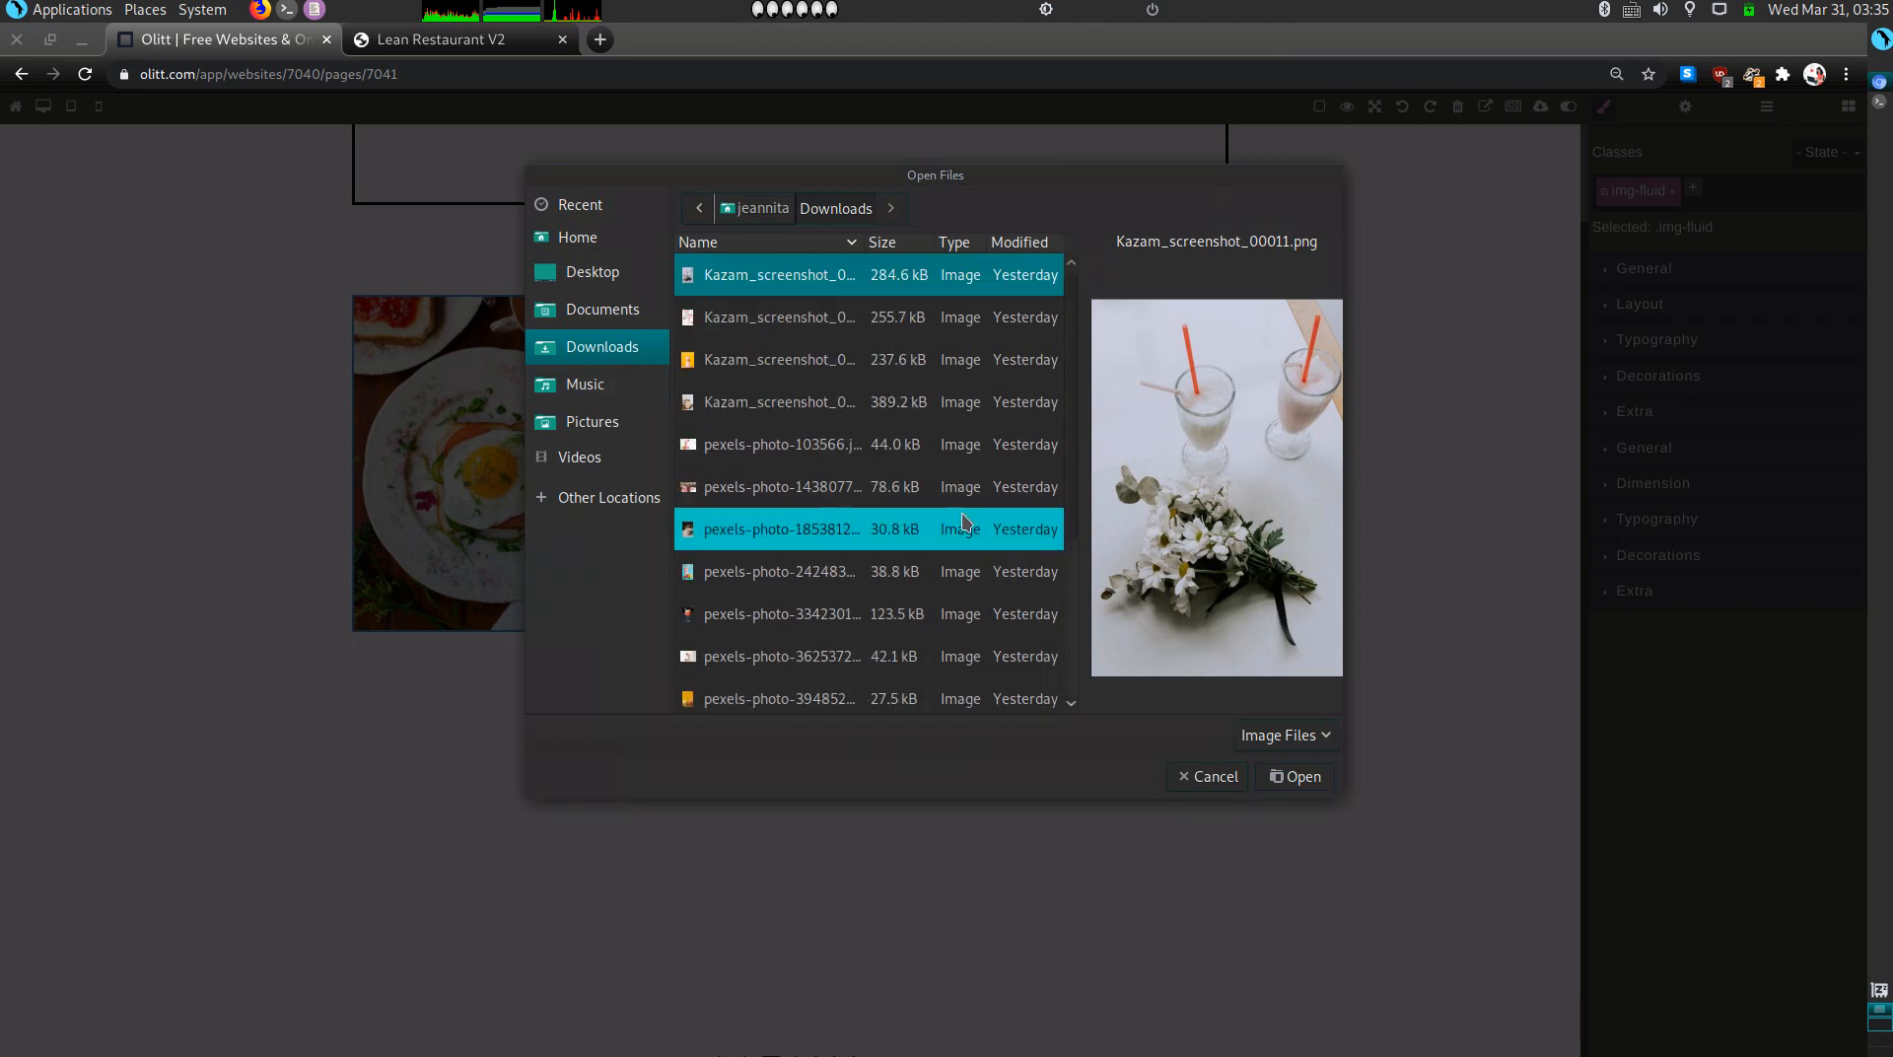
{"action": "left_click", "coordinate": [962, 419], "text": "shift"}
{"action": "key", "text": "shift+Down"}
{"action": "key", "text": "shift+Down"}
{"action": "key", "text": "shift+Down"}
{"action": "key", "text": "shift+Down"}
{"action": "key", "text": "shift+Down"}
{"action": "key", "text": "shift+Down"}
{"action": "key", "text": "shift+Down"}
{"action": "key", "text": "shift+Down"}
{"action": "key", "text": "shift+Down"}
{"action": "key", "text": "shift+Down"}
{"action": "key", "text": "shift+Down"}
{"action": "key", "text": "shift+Down"}
{"action": "key", "text": "shift+Down"}
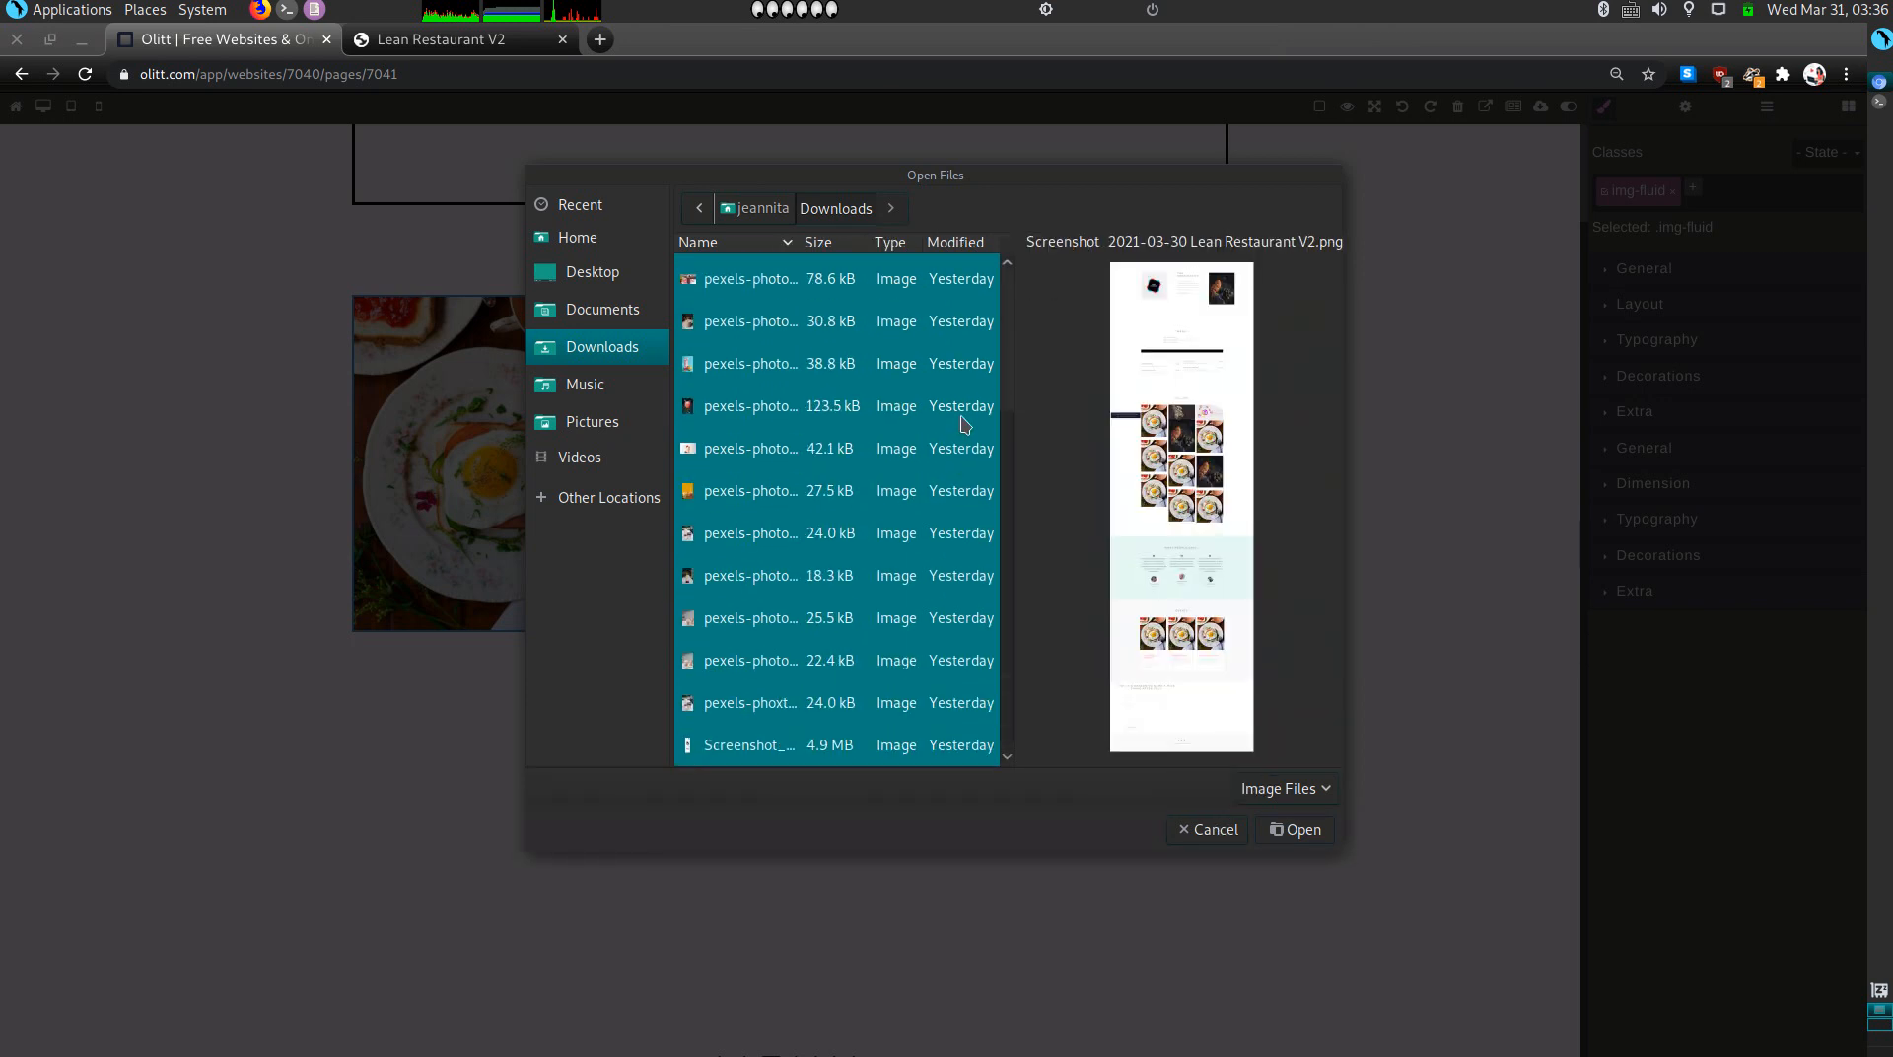
{"action": "key", "text": "shift+Up"}
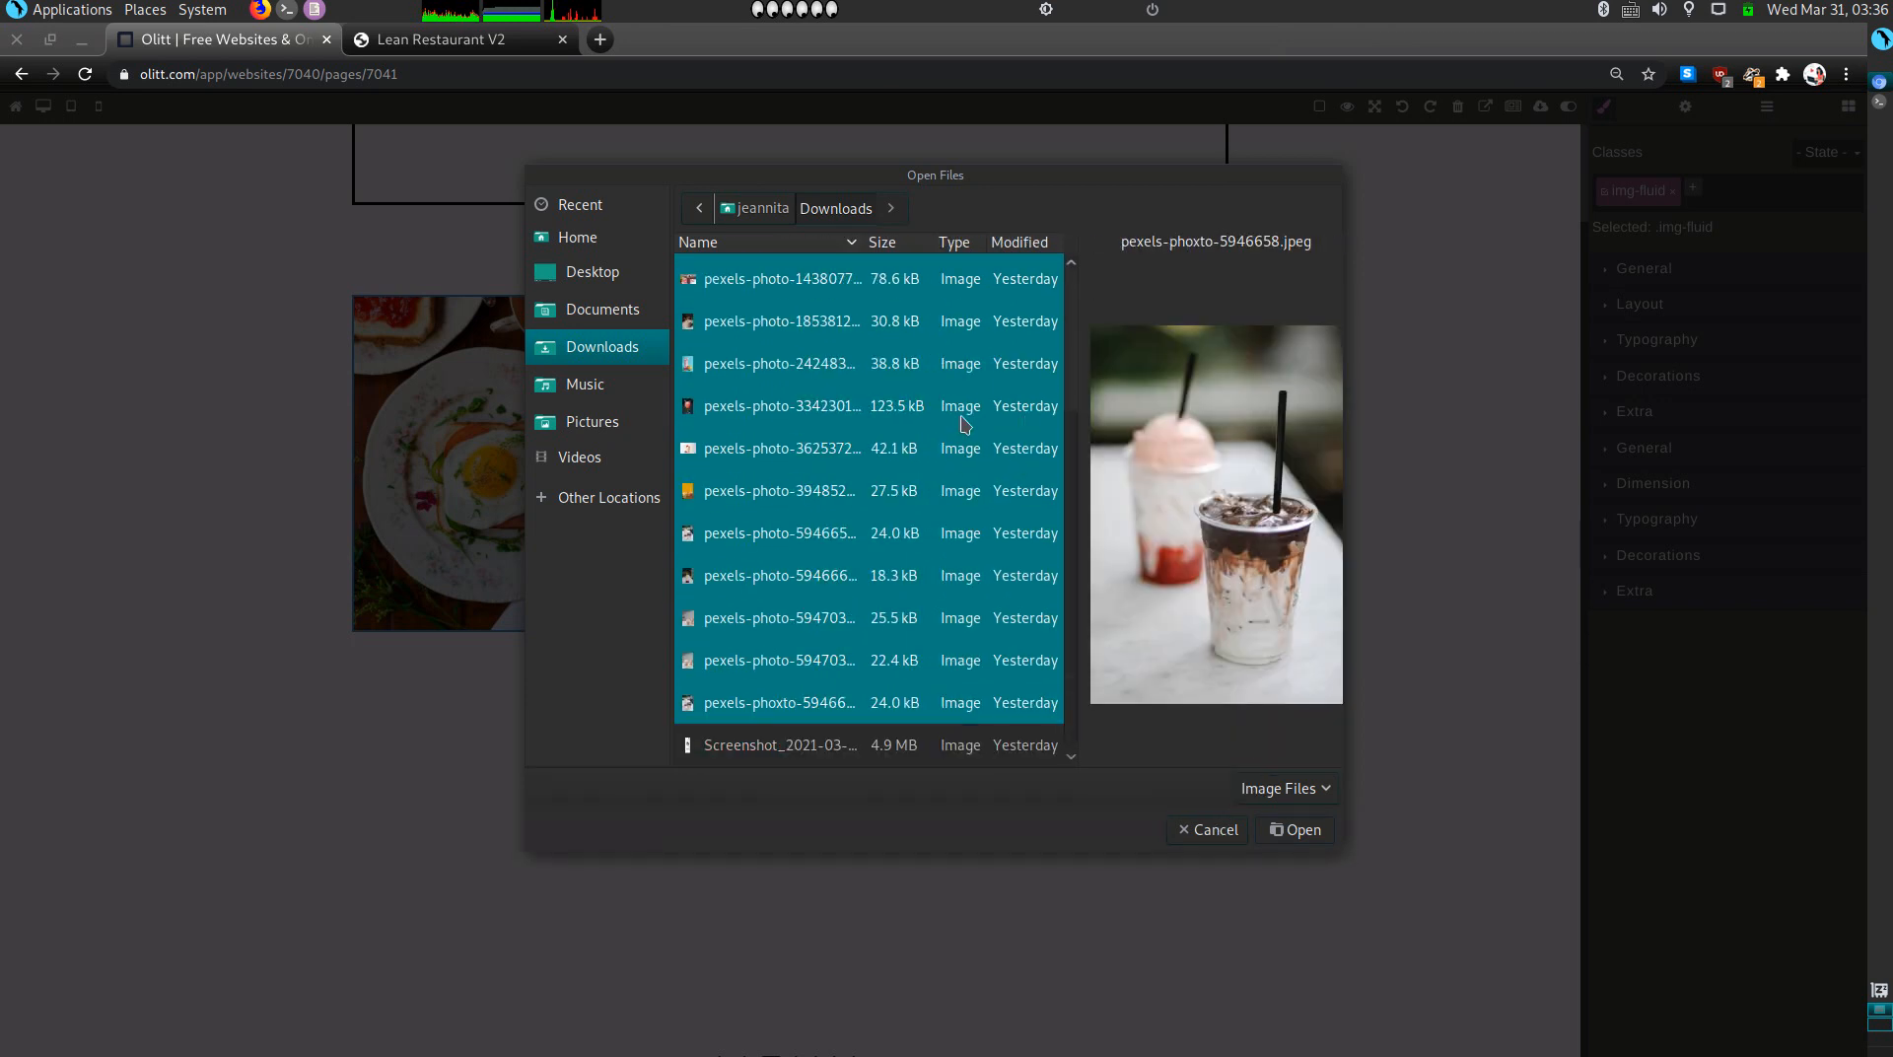
{"action": "left_click", "coordinate": [1299, 829]}
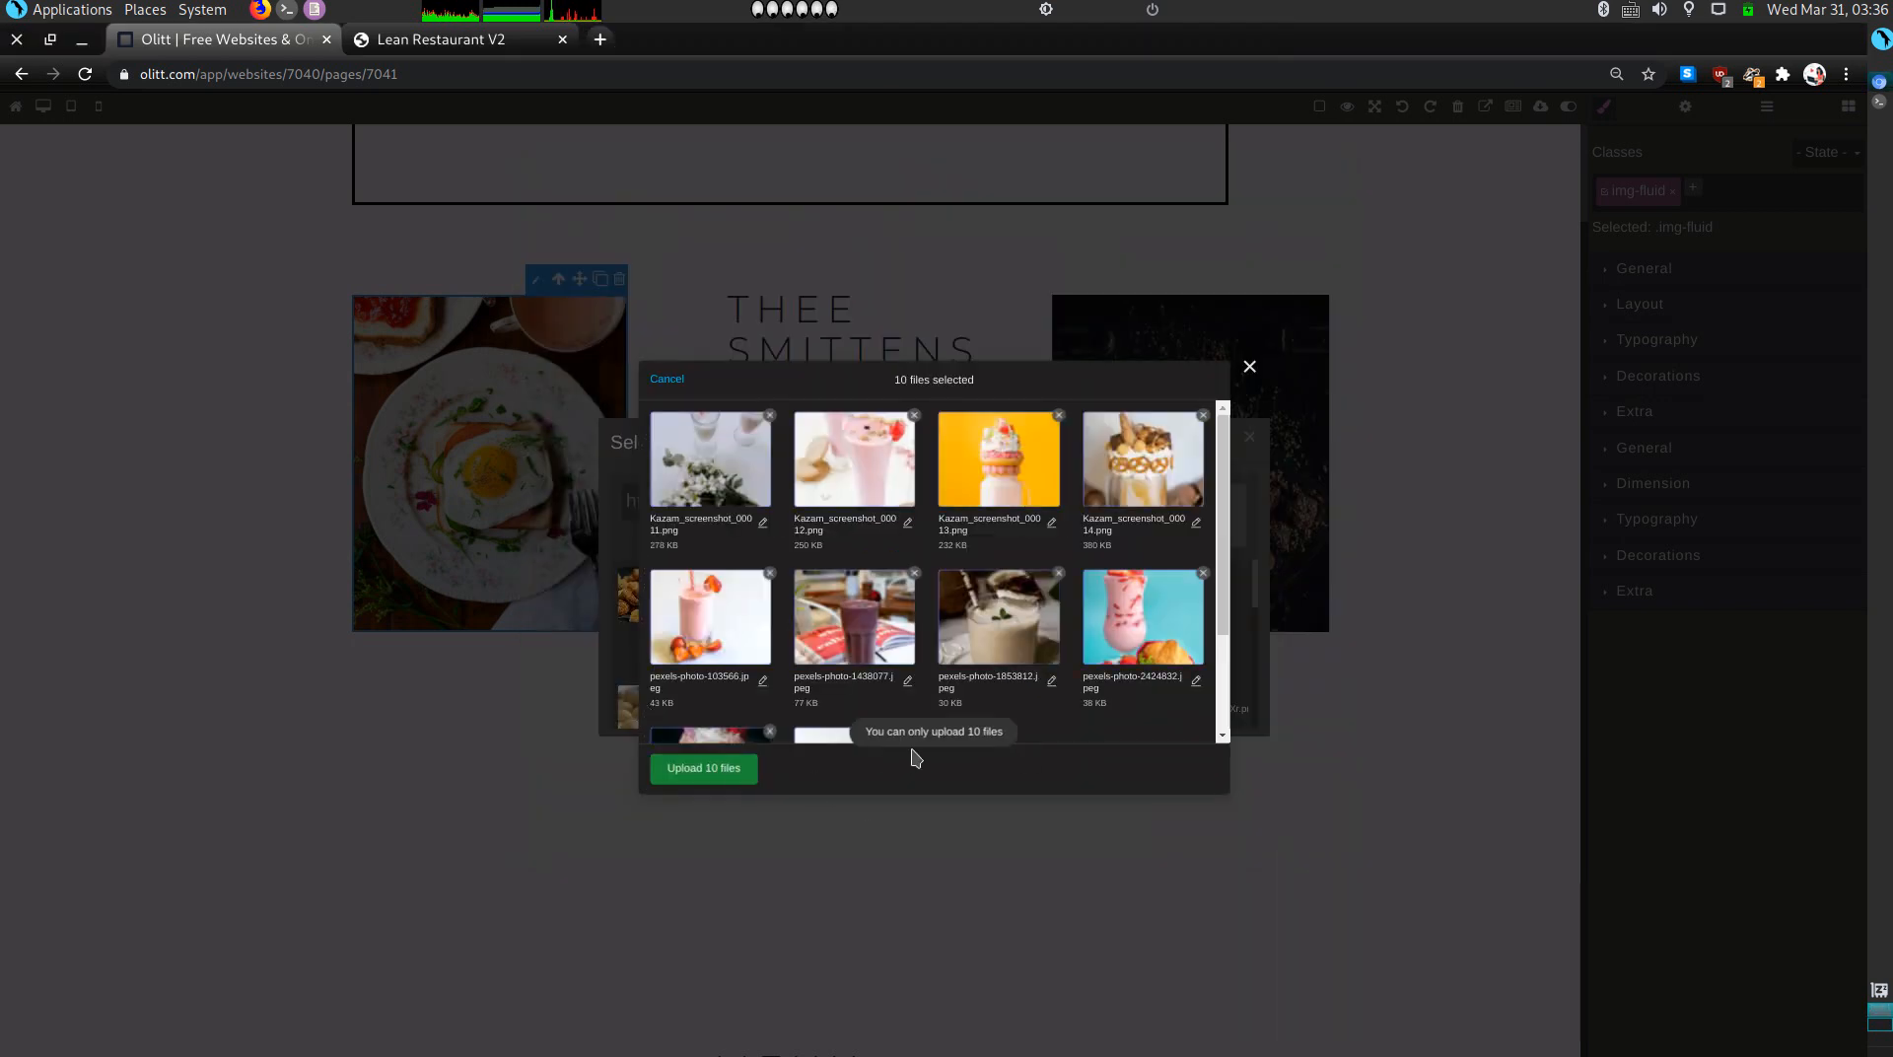
Step: Upload the 10 accepted images and replace the egg toast photo with pexels-photo-3342301.jpeg
{"action": "scroll", "coordinate": [1055, 655], "scroll_direction": "down", "scroll_amount": 2}
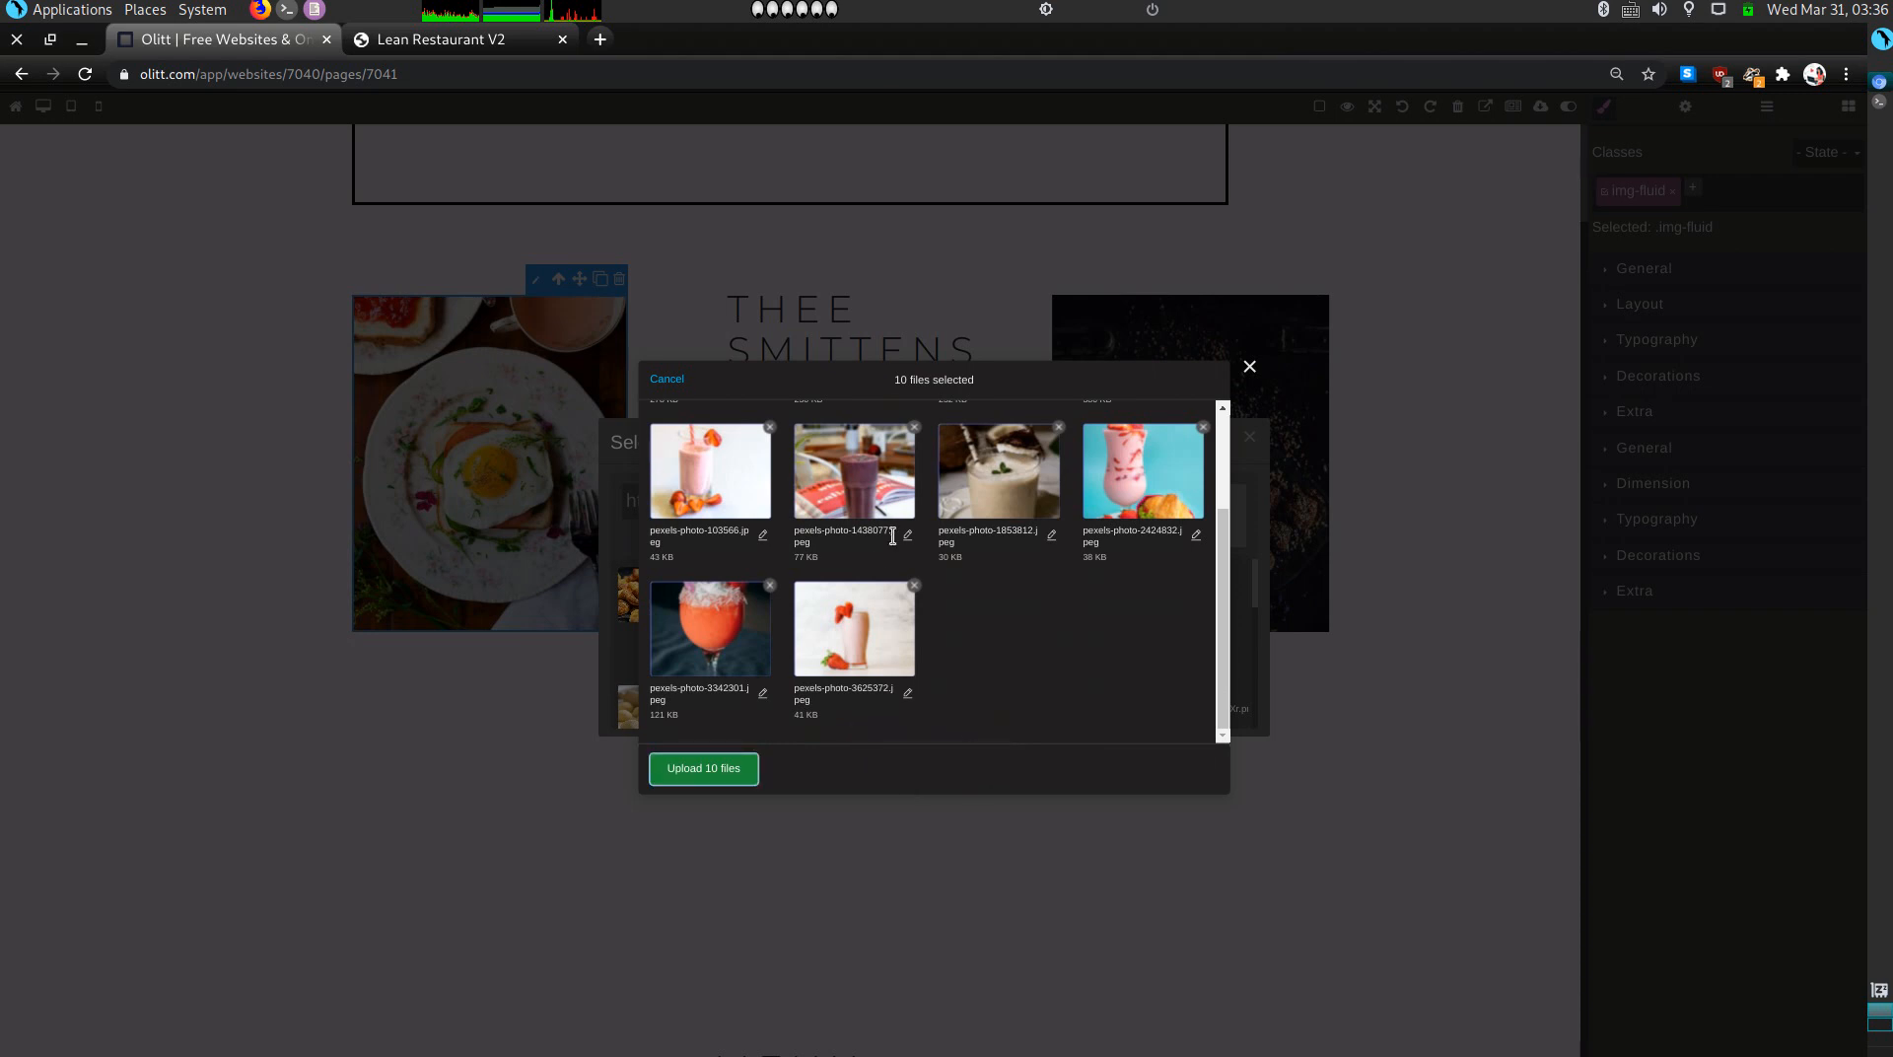
{"action": "left_click", "coordinate": [731, 771]}
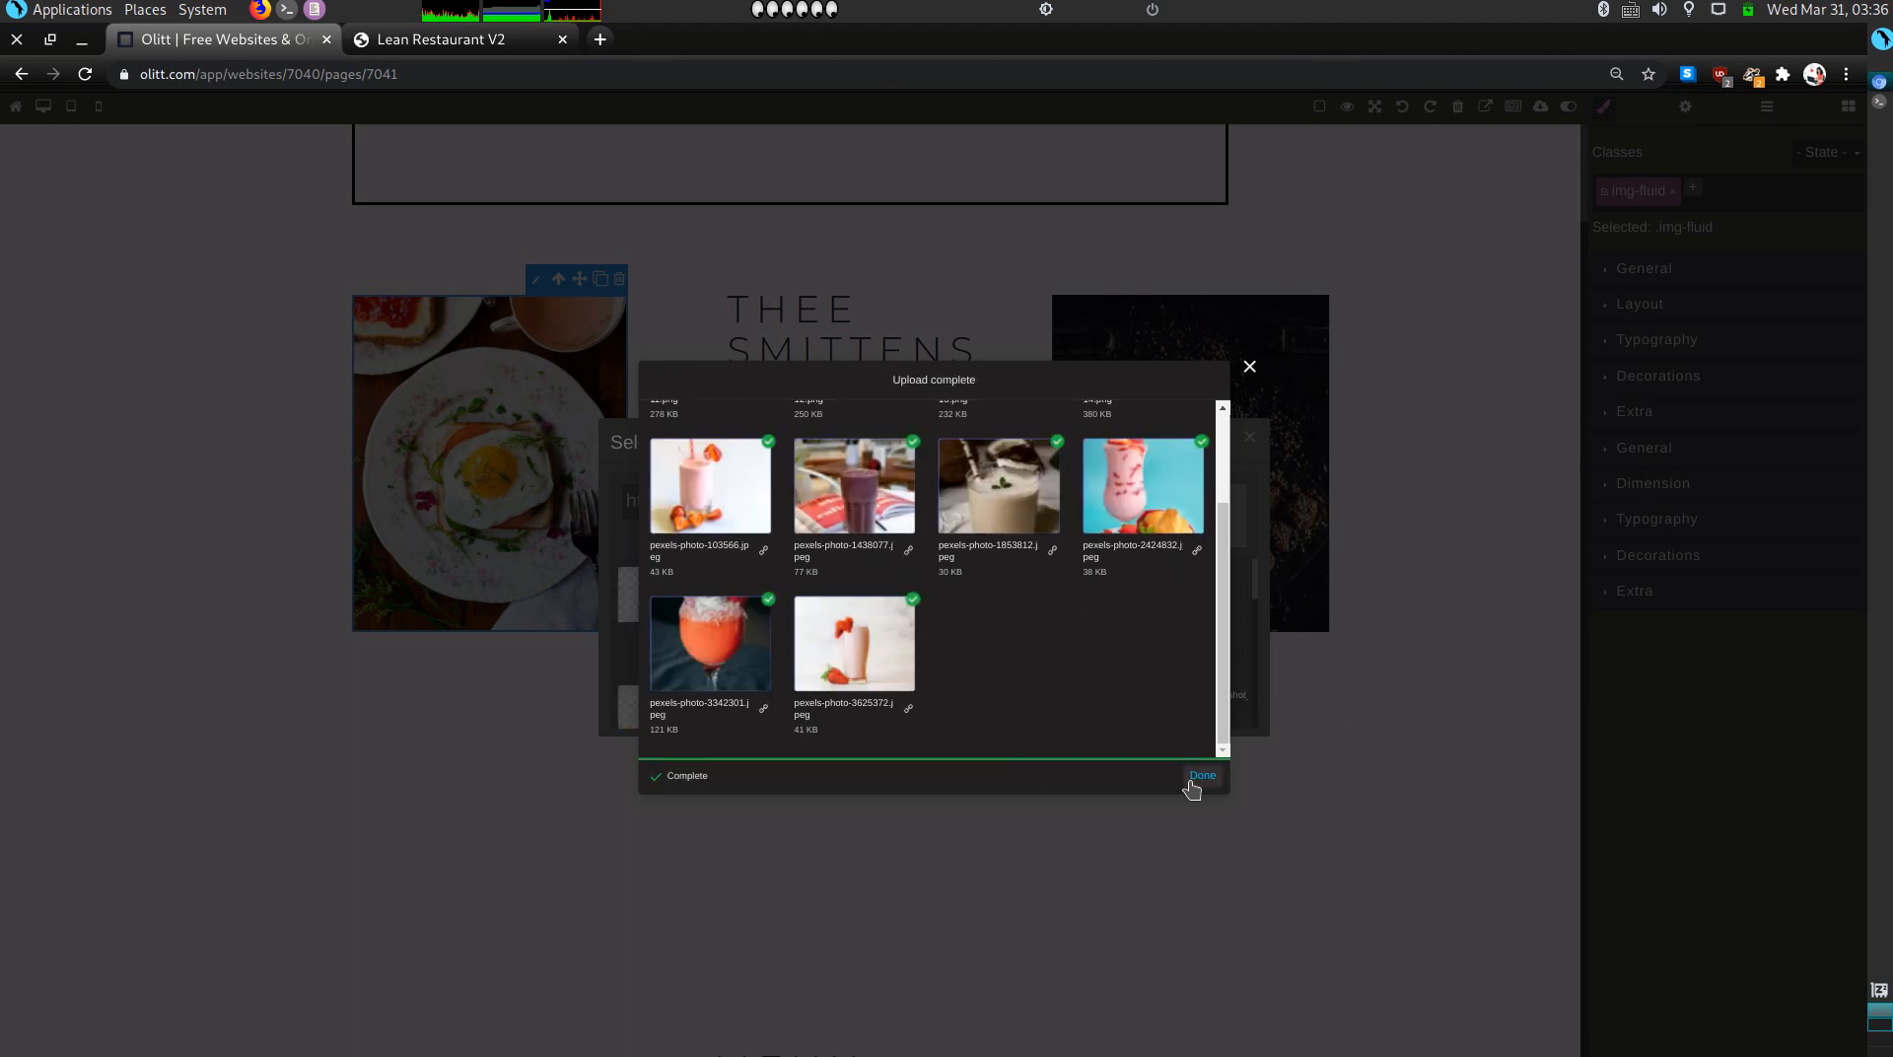
{"action": "left_click", "coordinate": [1195, 777]}
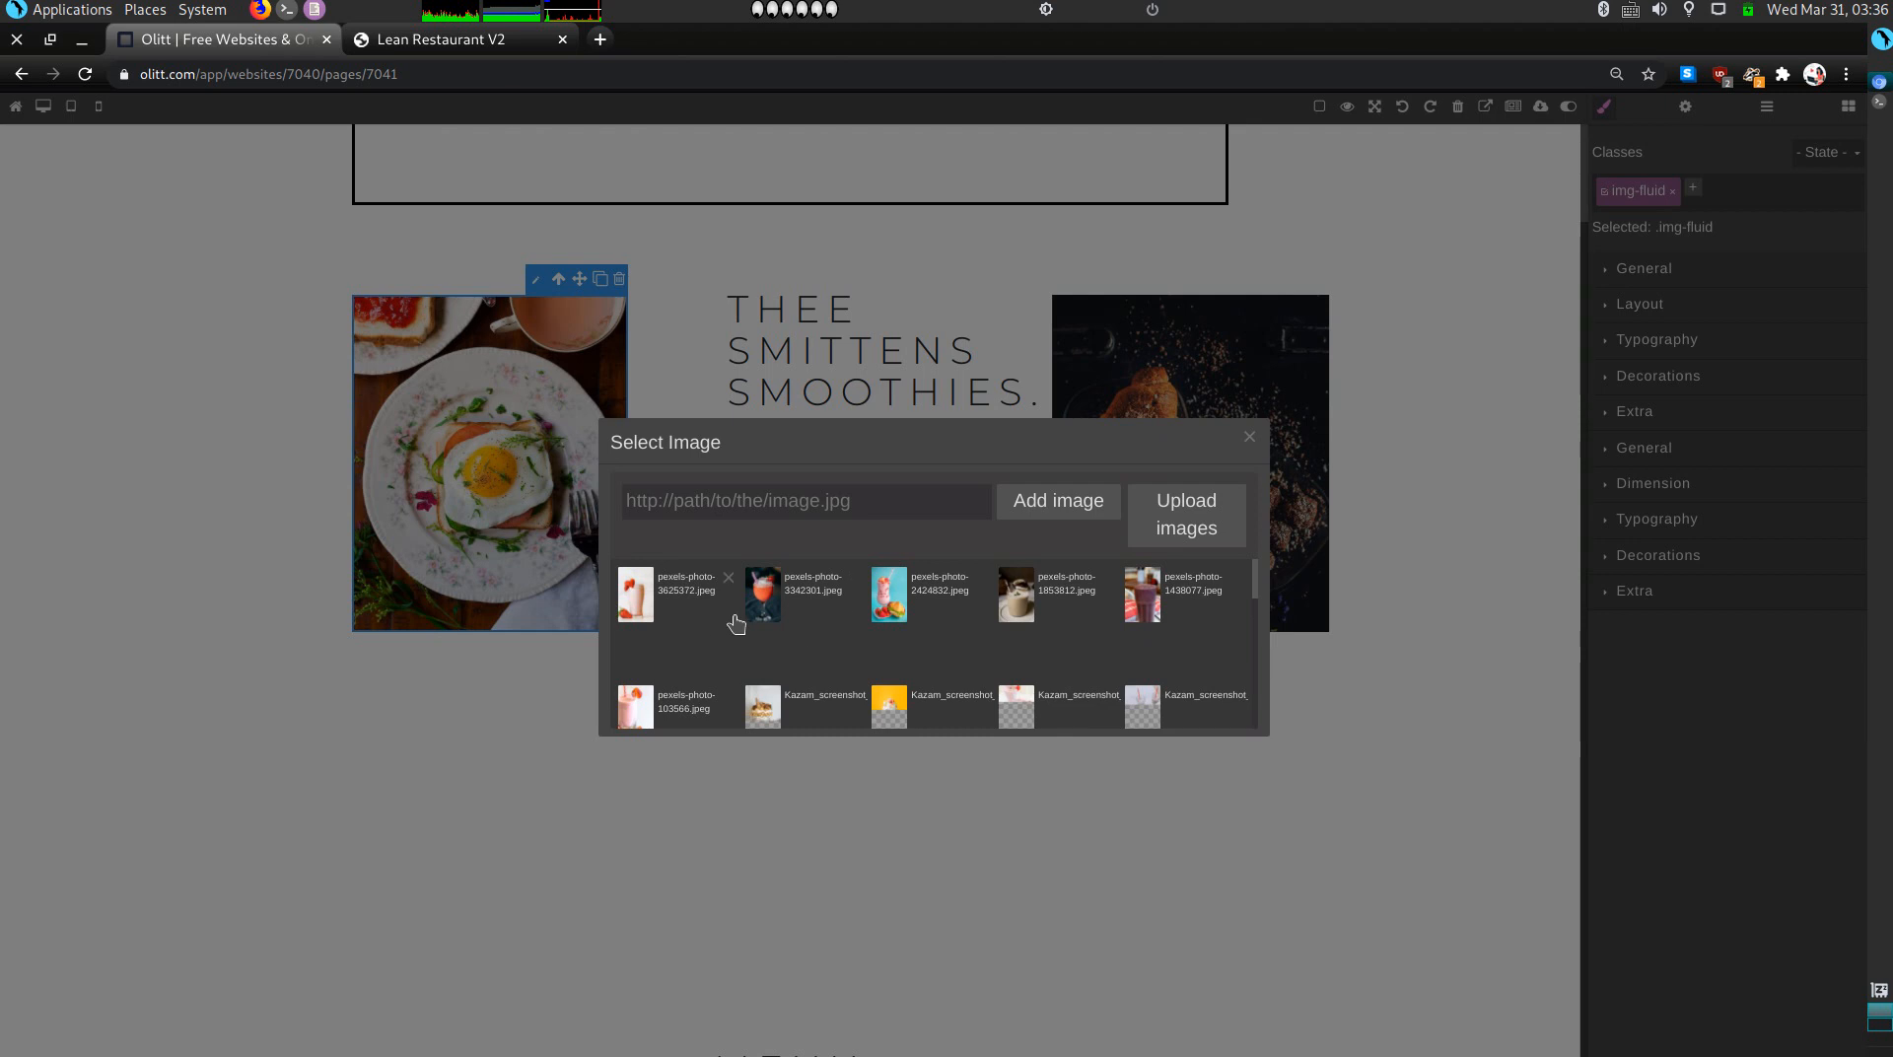
{"action": "left_click", "coordinate": [767, 603]}
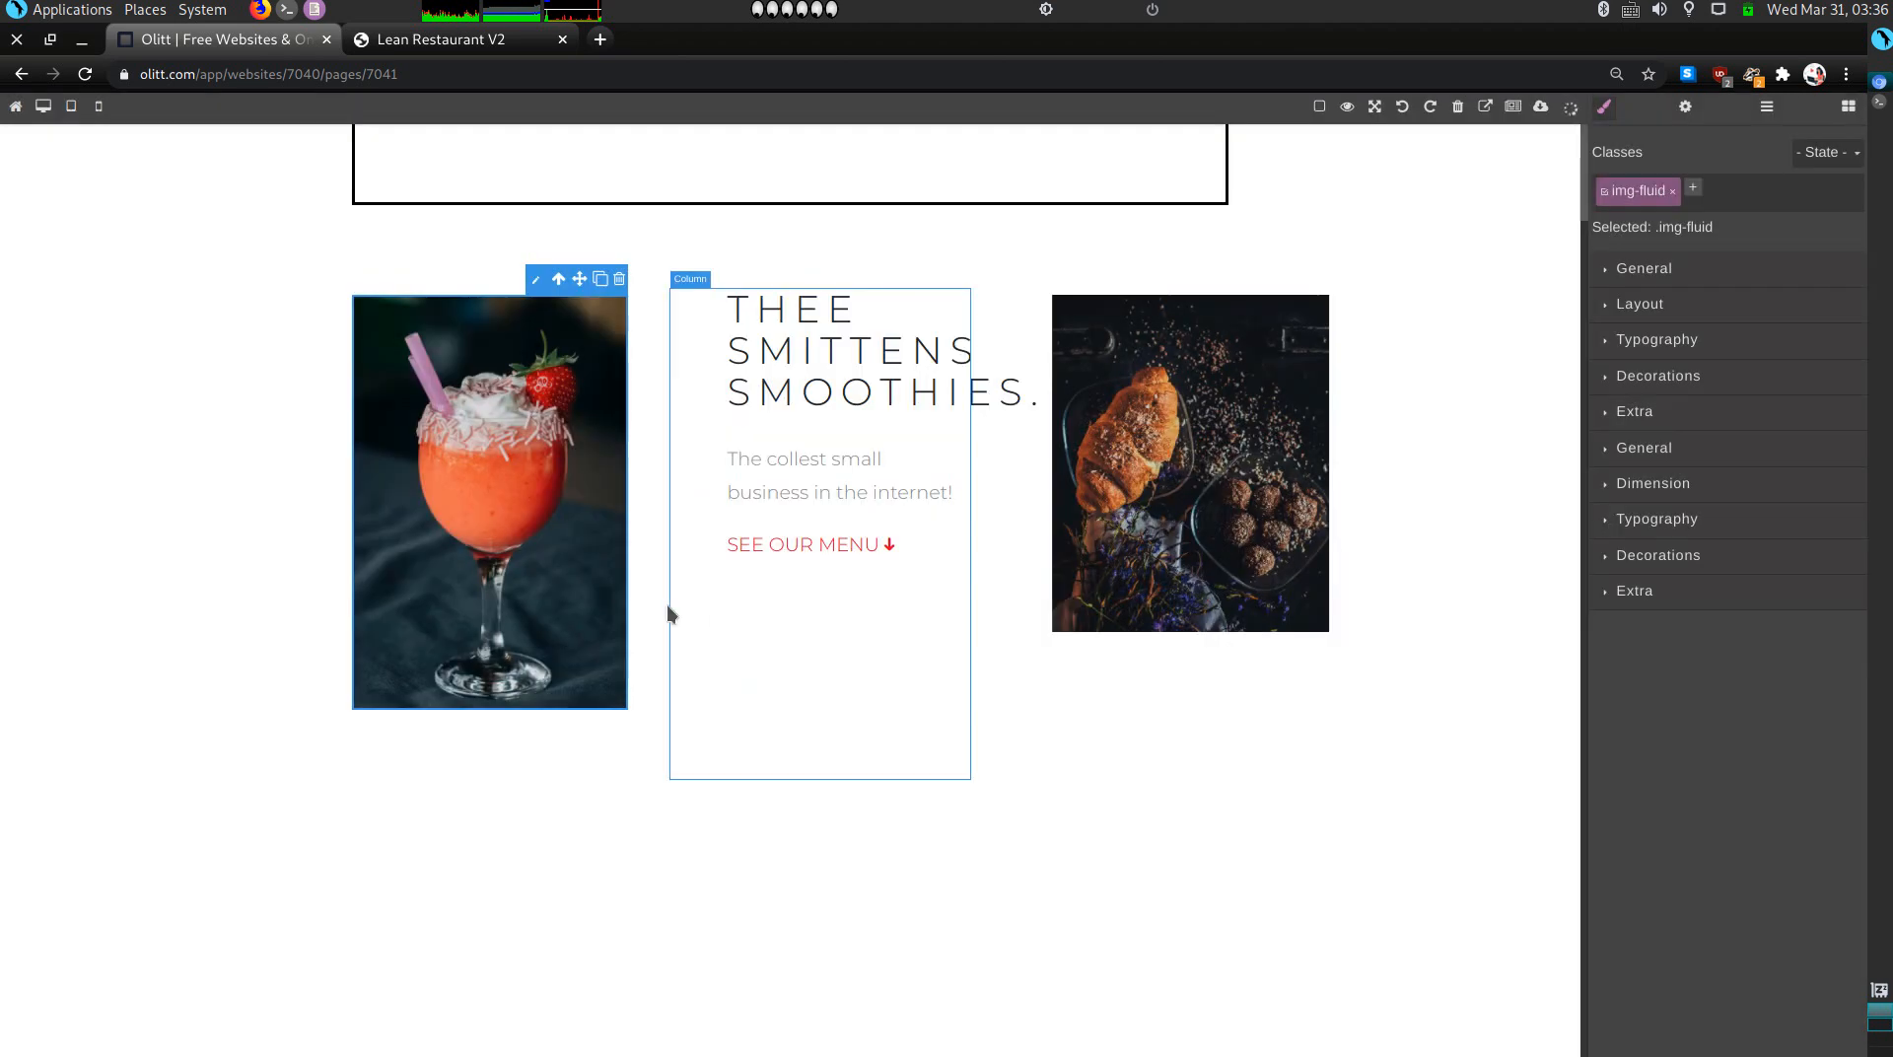
Step: Replace the croissant photo beside the smoothies text with the pretzel-topped milkshake image Kazam_screenshot_00014.png
{"action": "left_click", "coordinate": [1198, 481]}
{"action": "double_click", "coordinate": [1198, 481]}
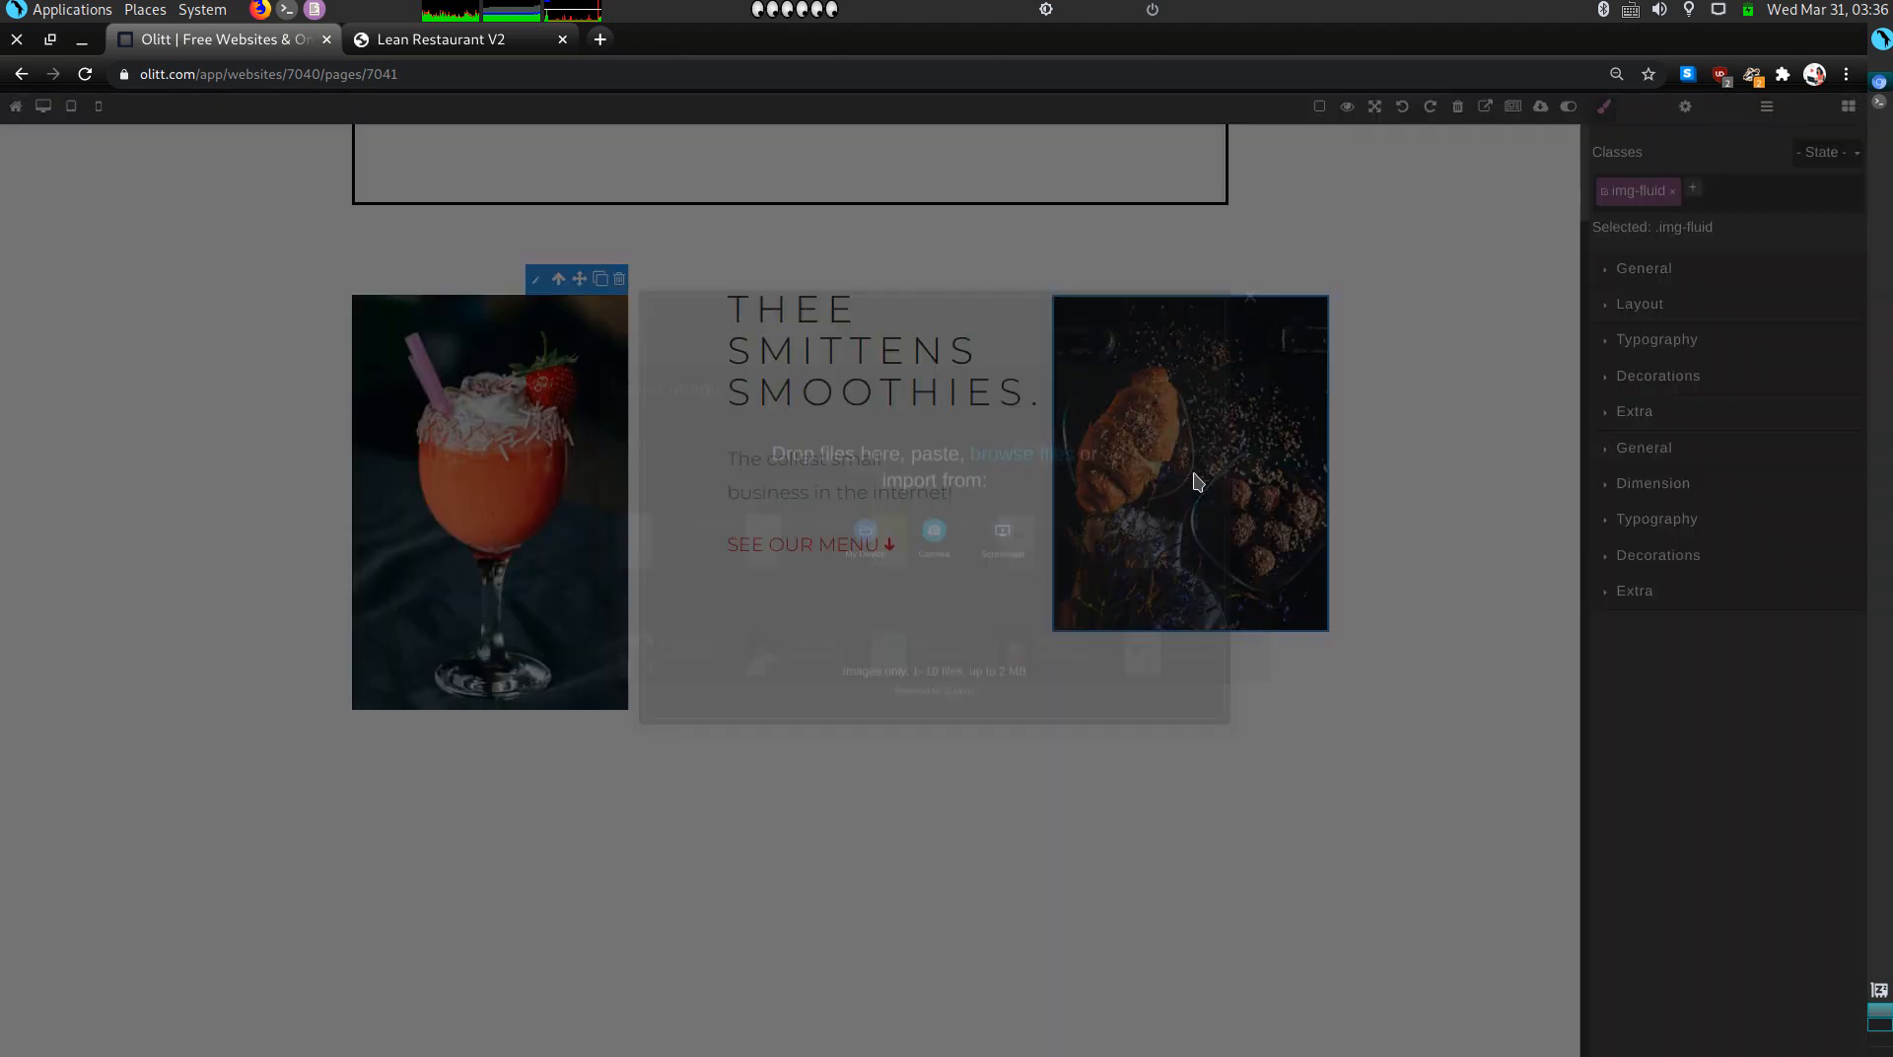
{"action": "left_click", "coordinate": [1249, 368]}
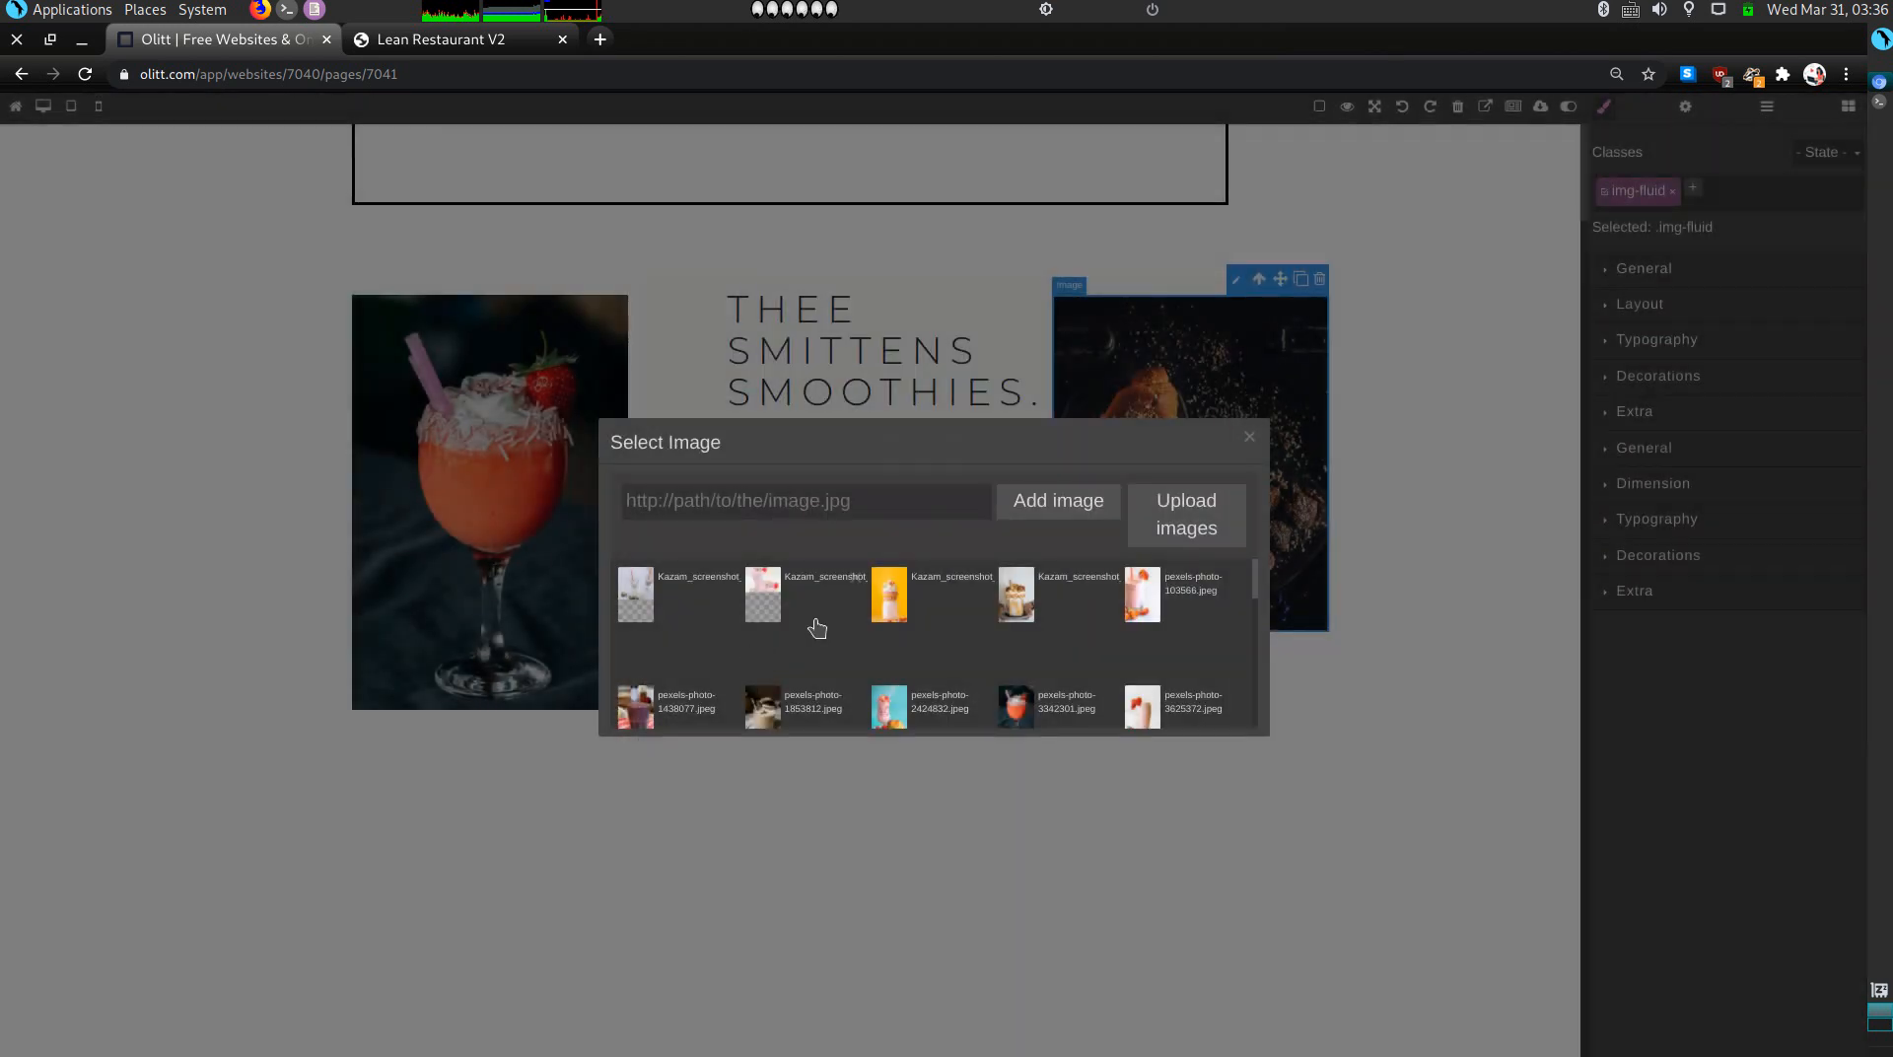
{"action": "left_click", "coordinate": [1012, 596]}
{"action": "left_click", "coordinate": [1249, 437]}
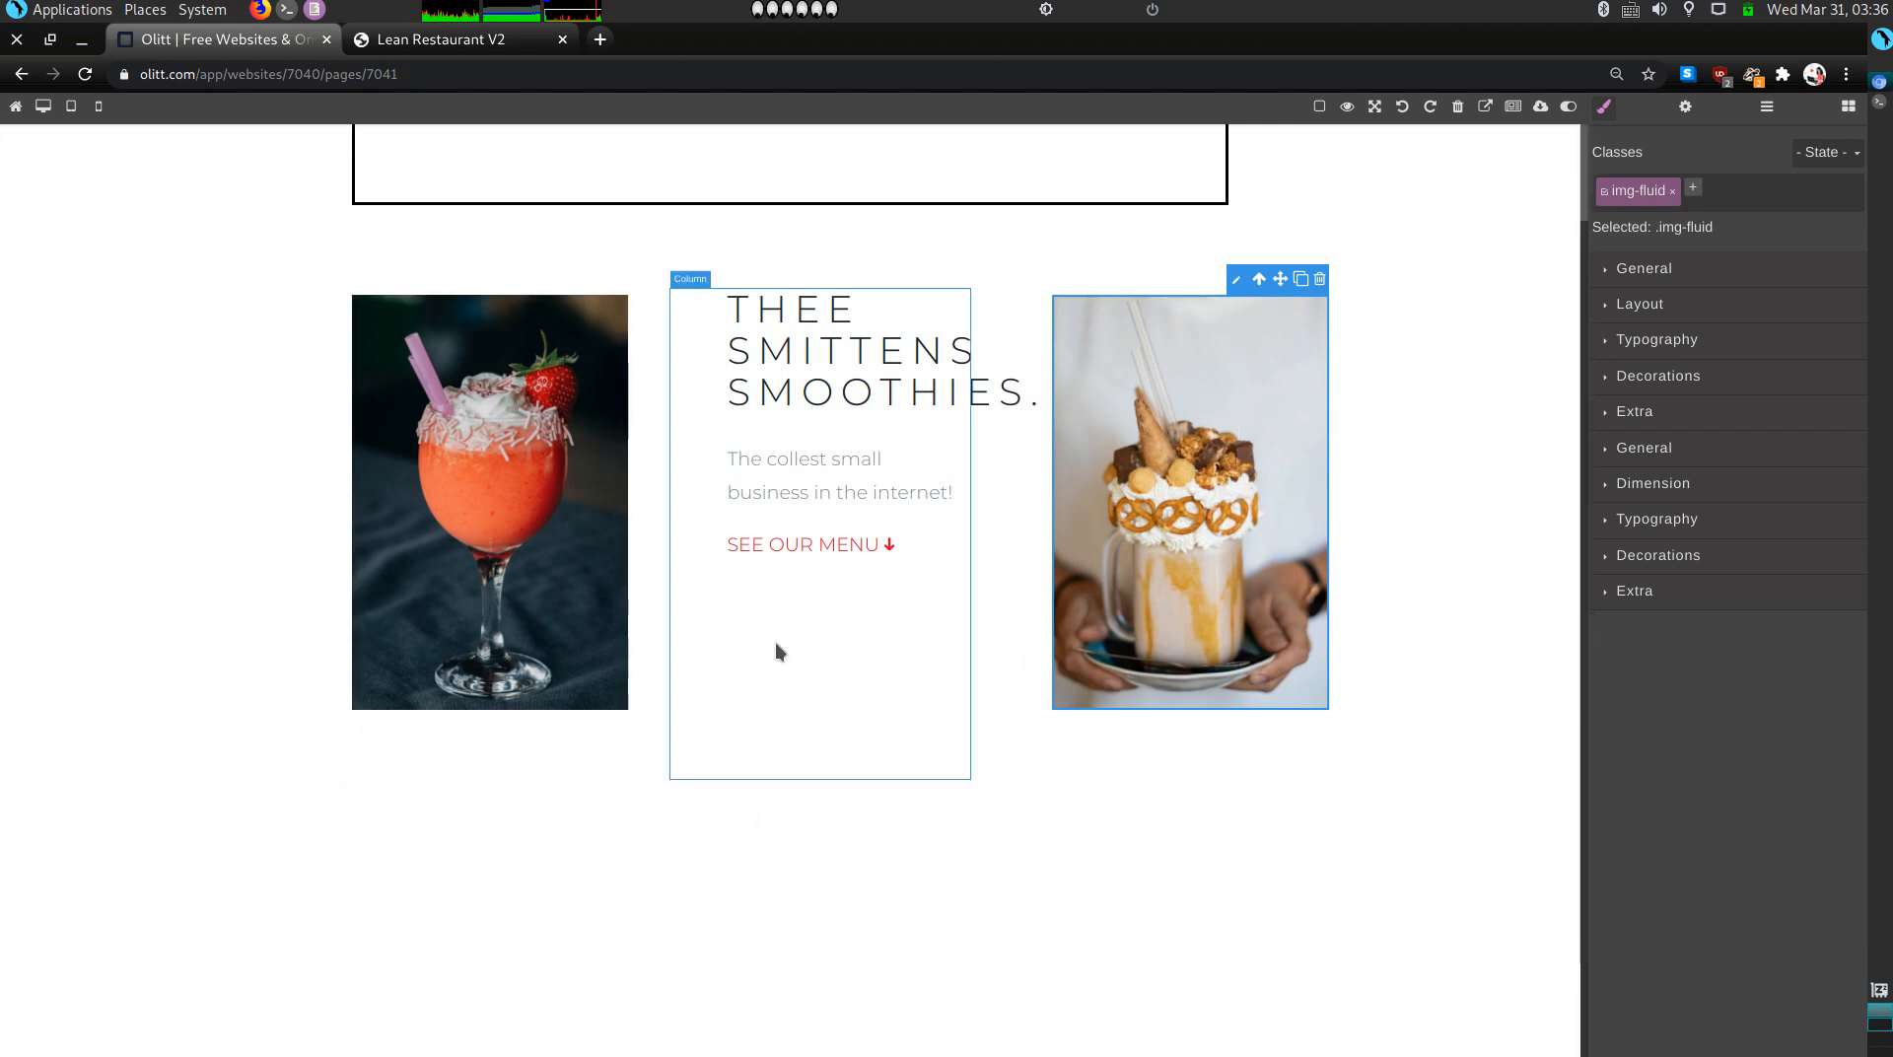
Step: Reload the live Lean Restaurant V2 page and examine the Food, Drinks and Salads lists in its Menu section
{"action": "scroll", "coordinate": [769, 680], "scroll_direction": "down", "scroll_amount": 2}
{"action": "scroll", "coordinate": [775, 638], "scroll_direction": "down", "scroll_amount": 8}
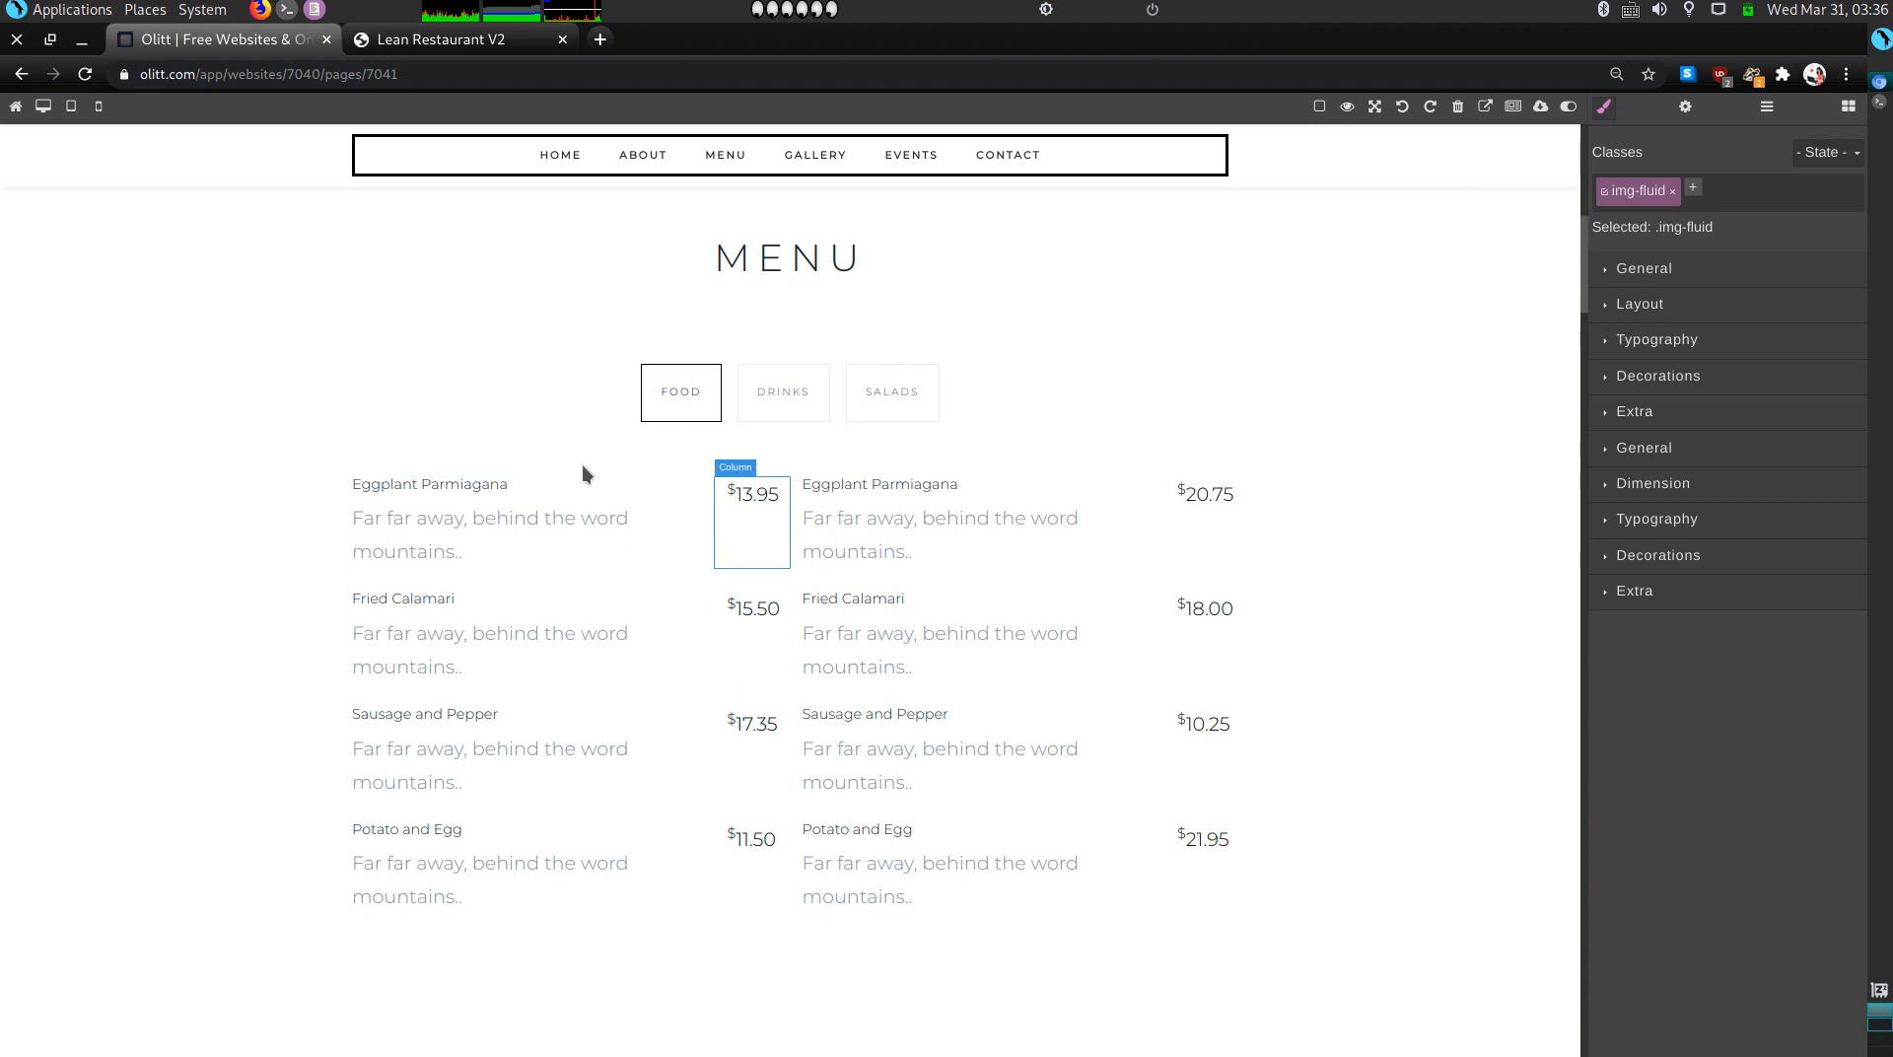
{"action": "left_click", "coordinate": [381, 42]}
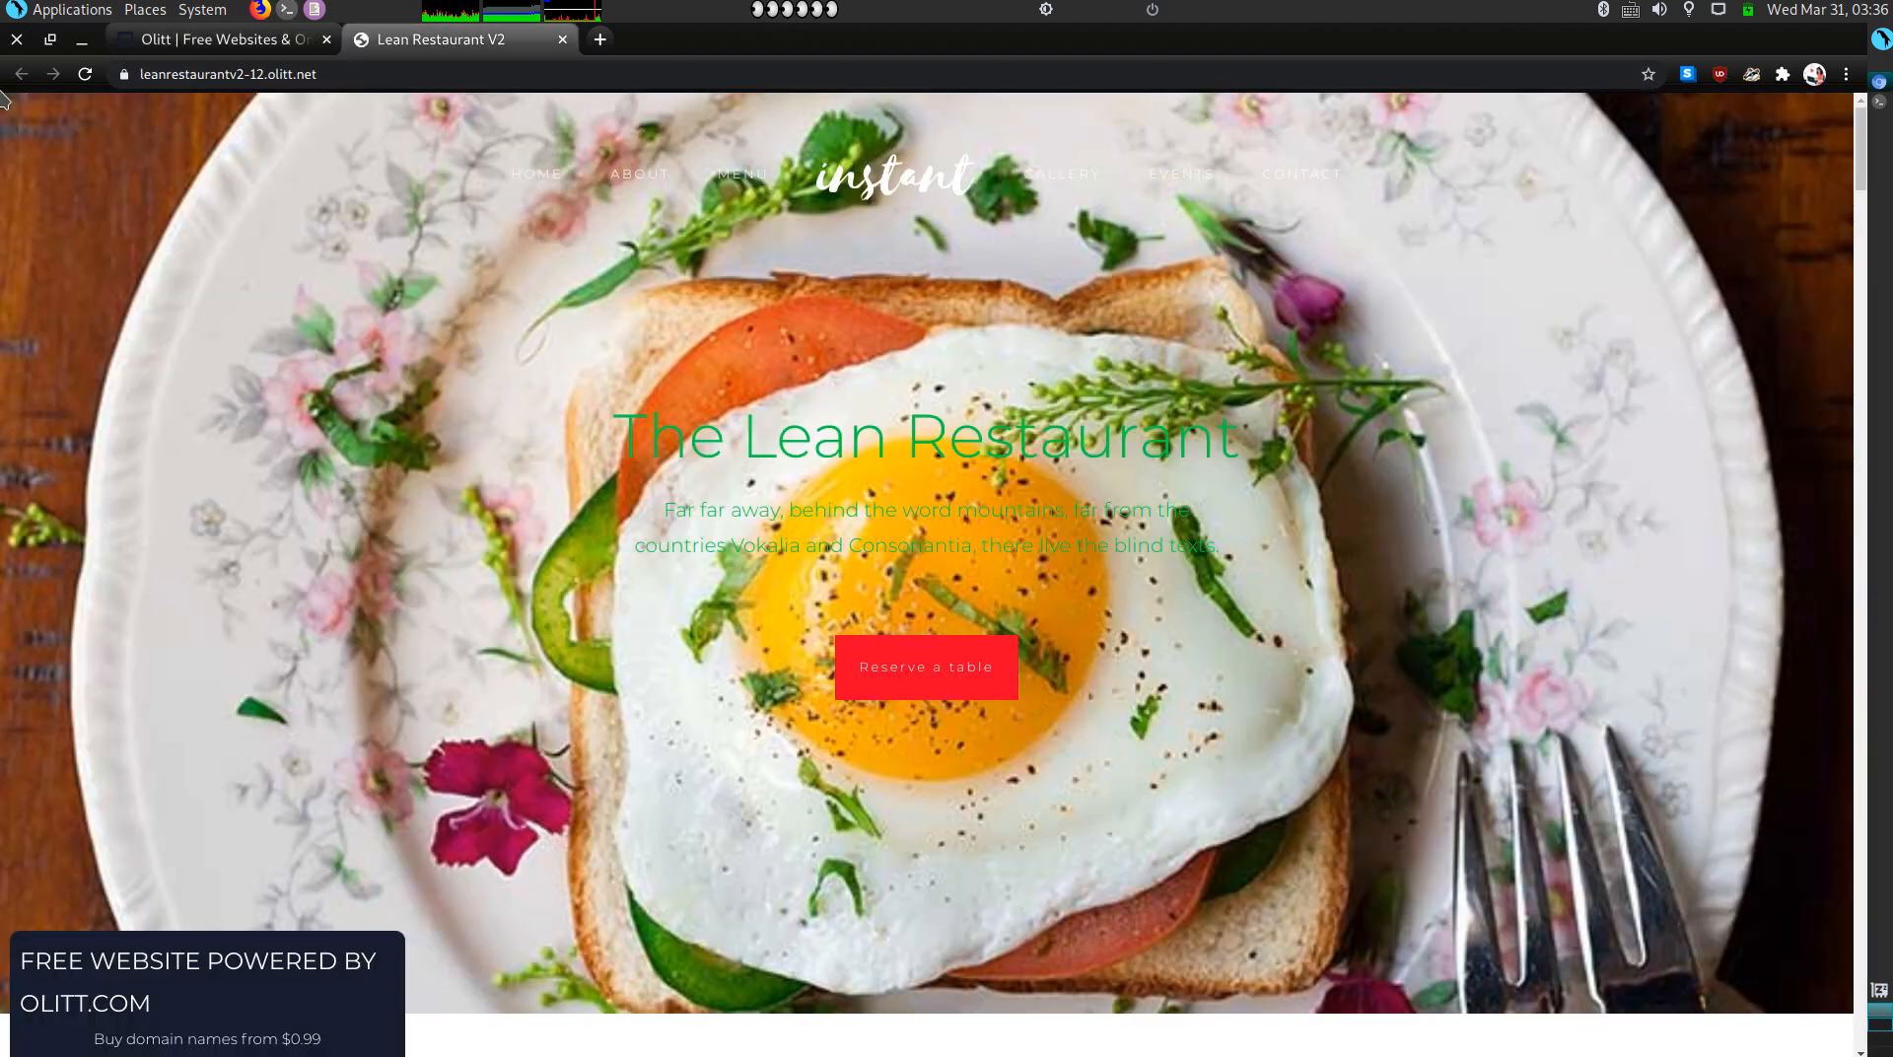
{"action": "left_click", "coordinate": [84, 74]}
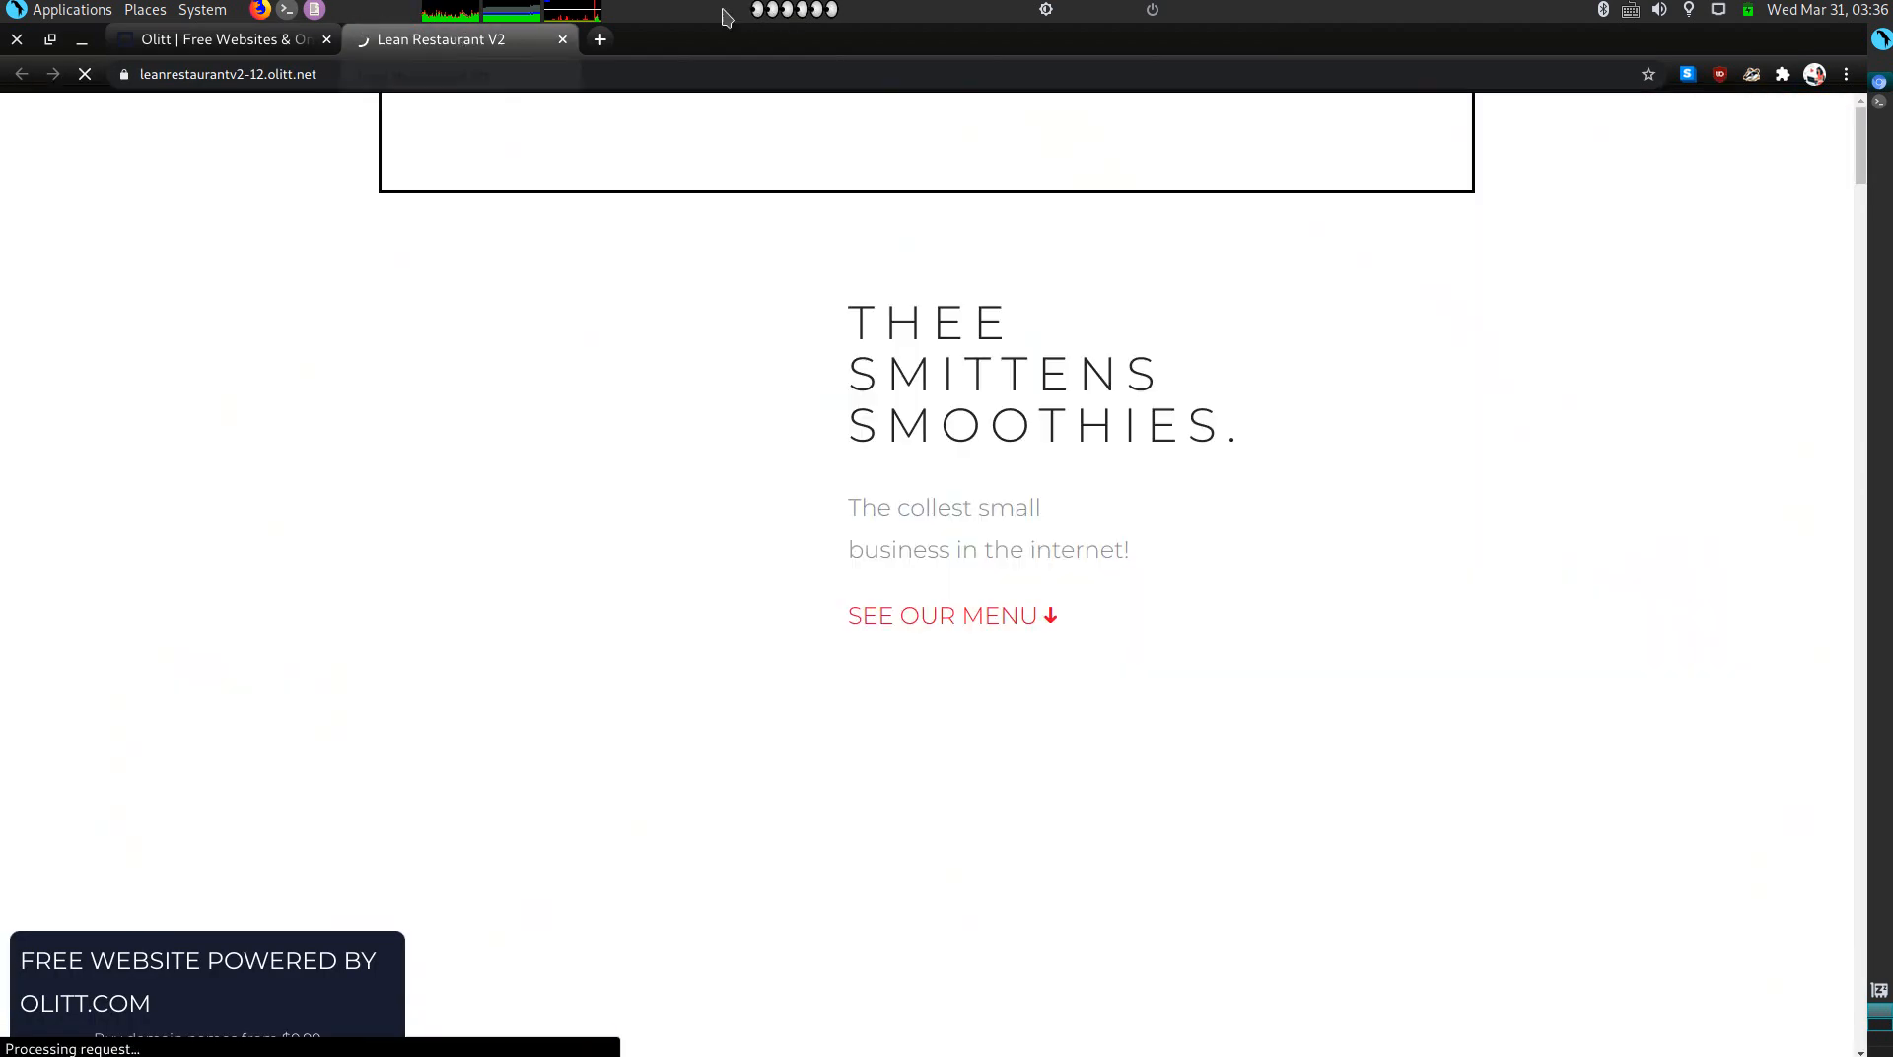
{"action": "left_click", "coordinate": [962, 617]}
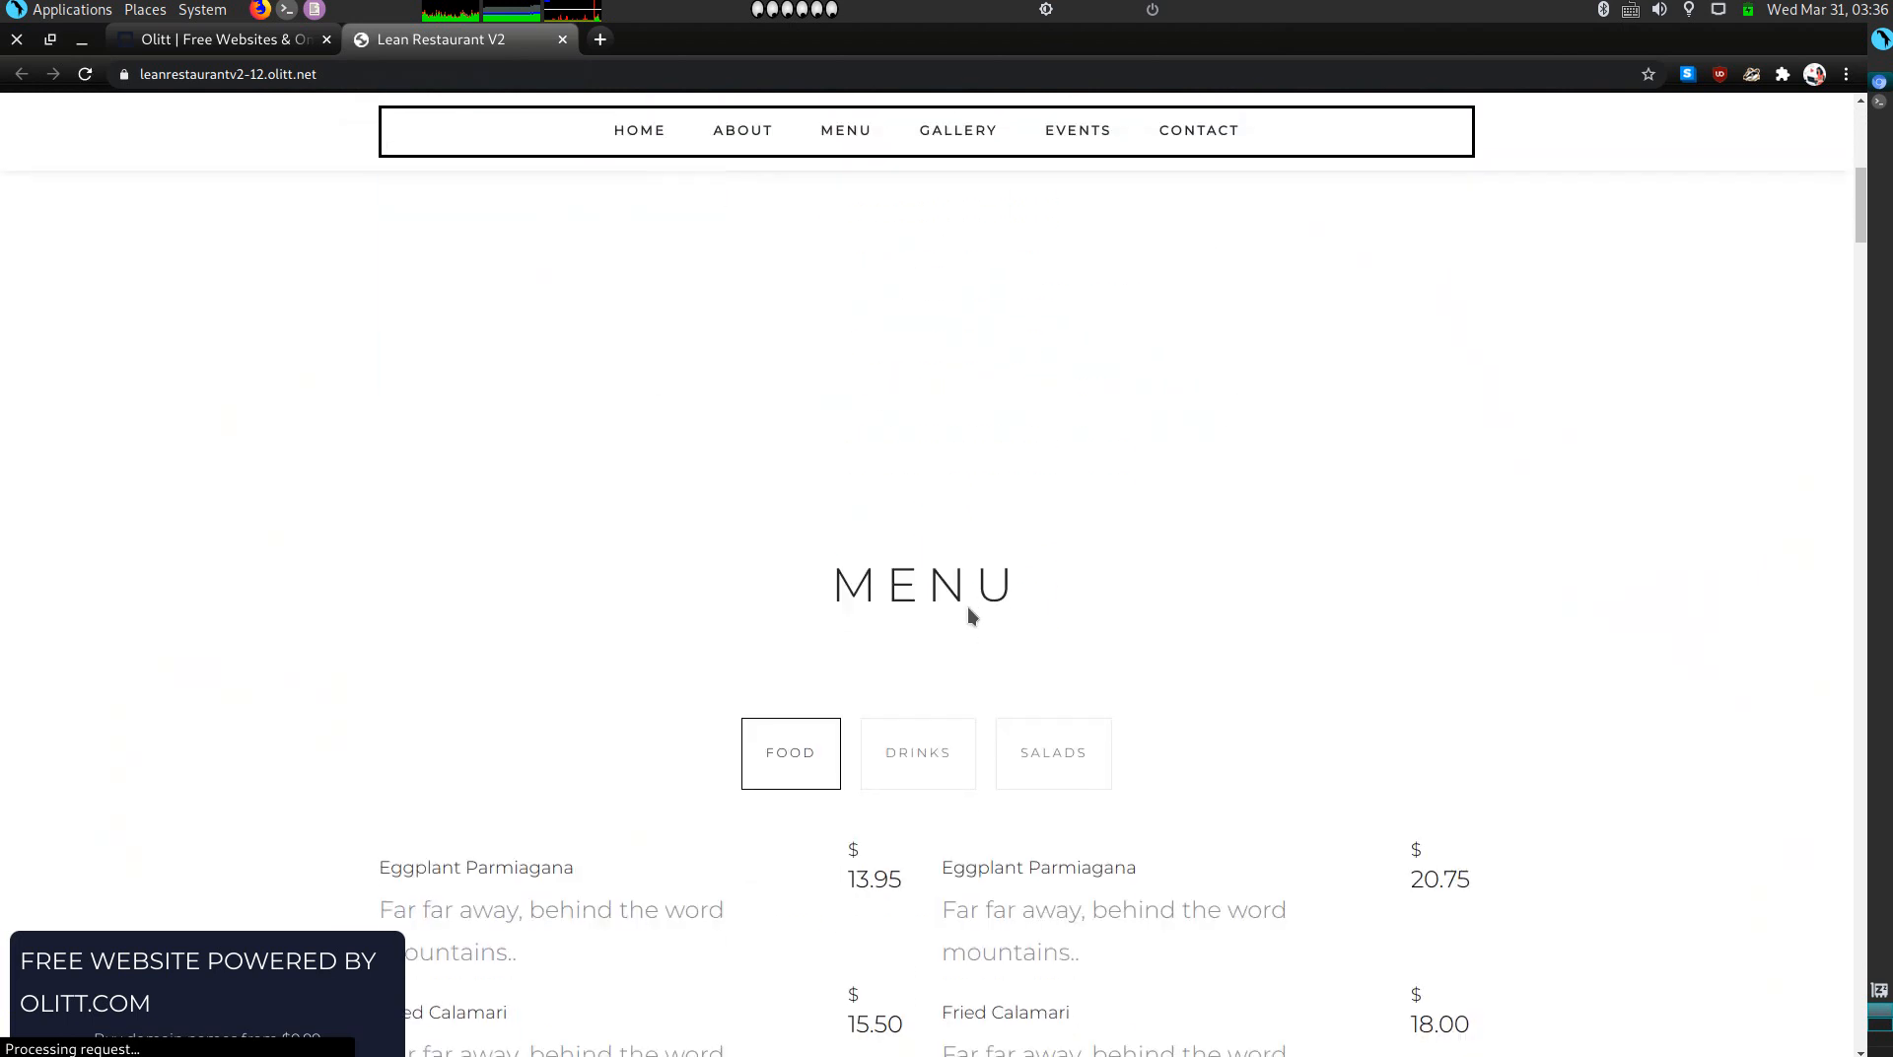
{"action": "scroll", "coordinate": [778, 629], "scroll_direction": "down", "scroll_amount": 3}
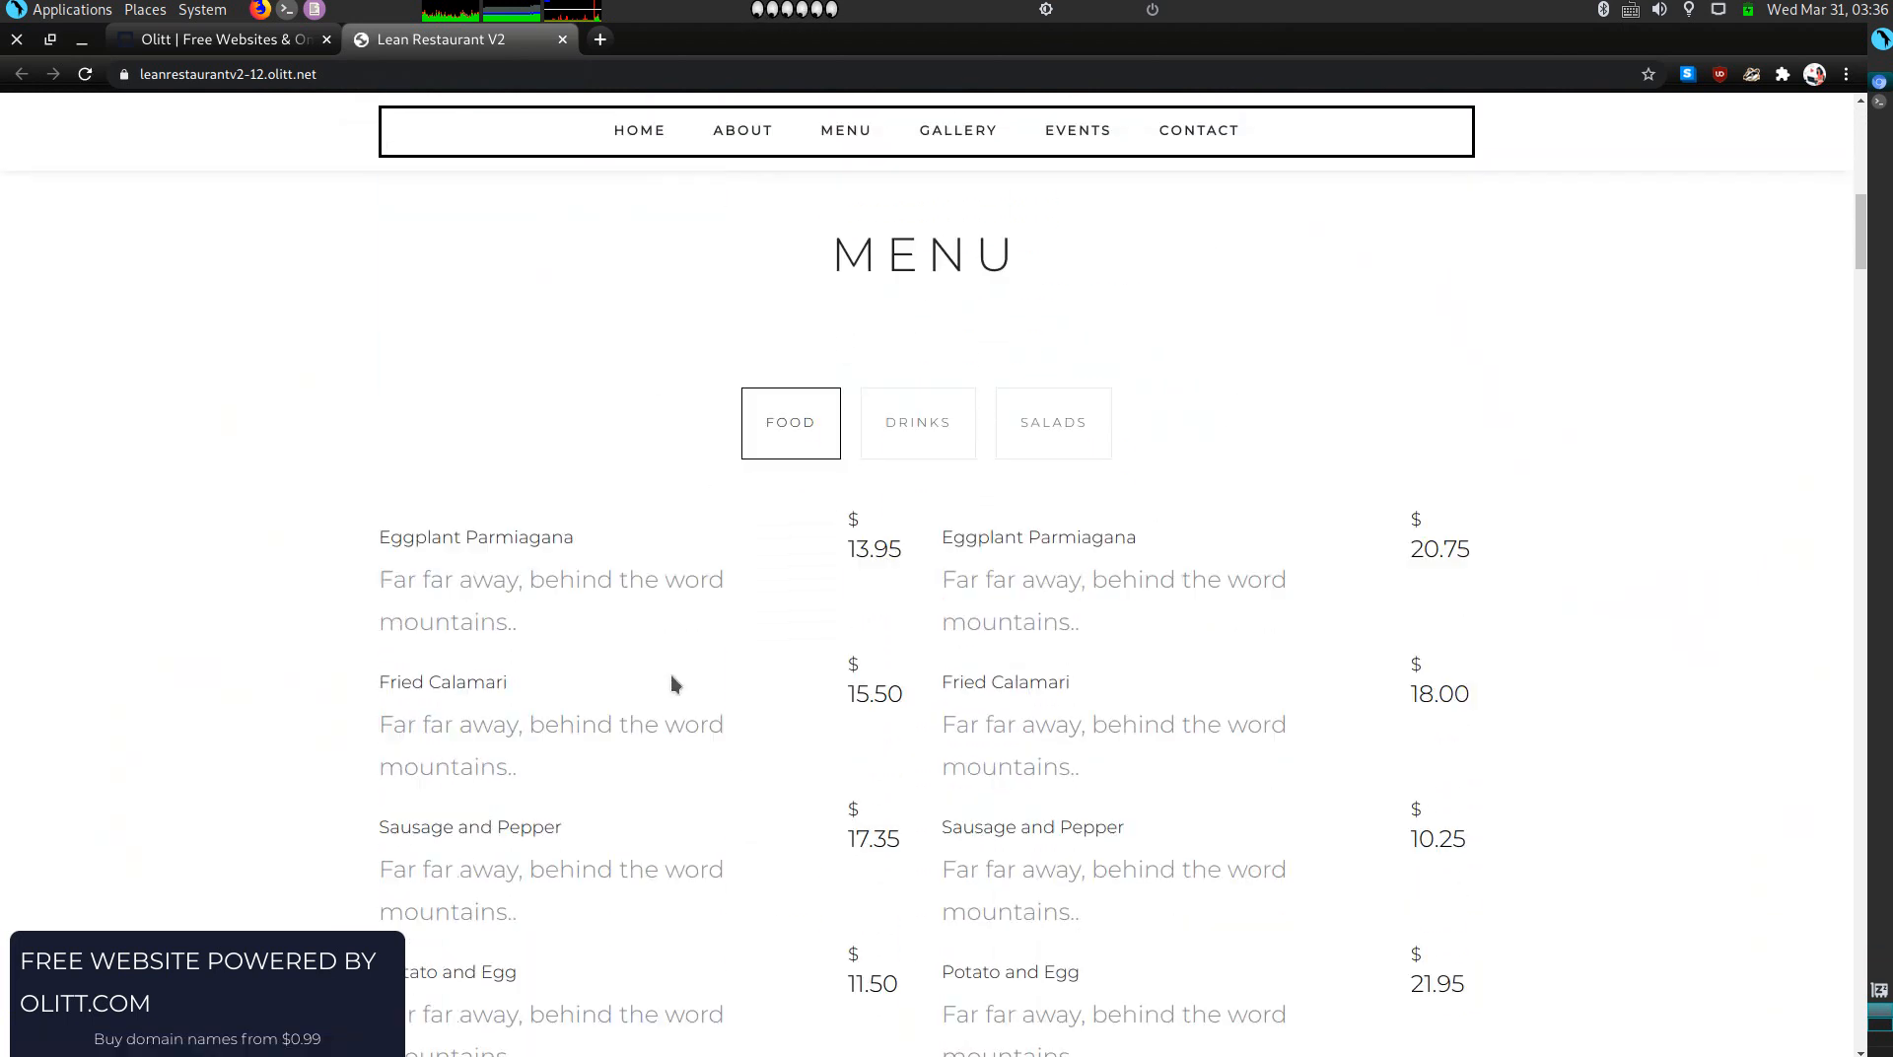
{"action": "left_click", "coordinate": [967, 292]}
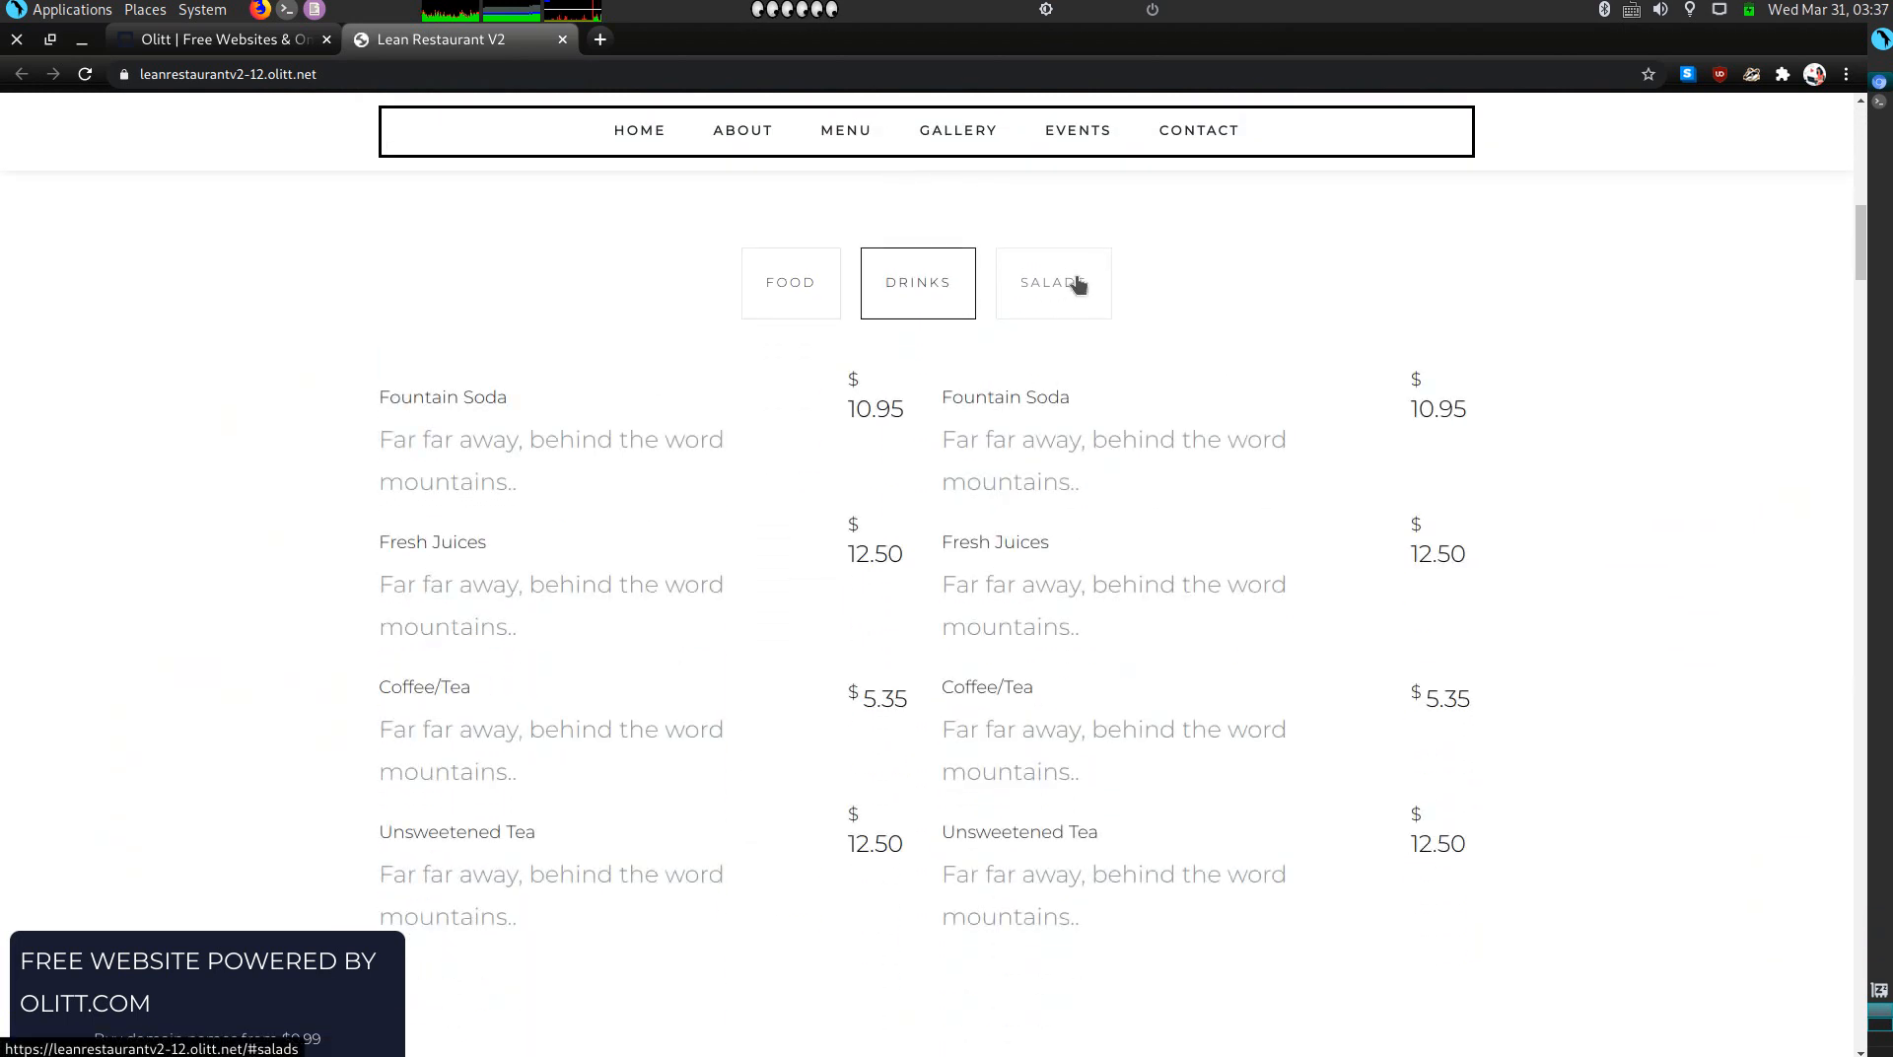
{"action": "left_click", "coordinate": [1060, 305]}
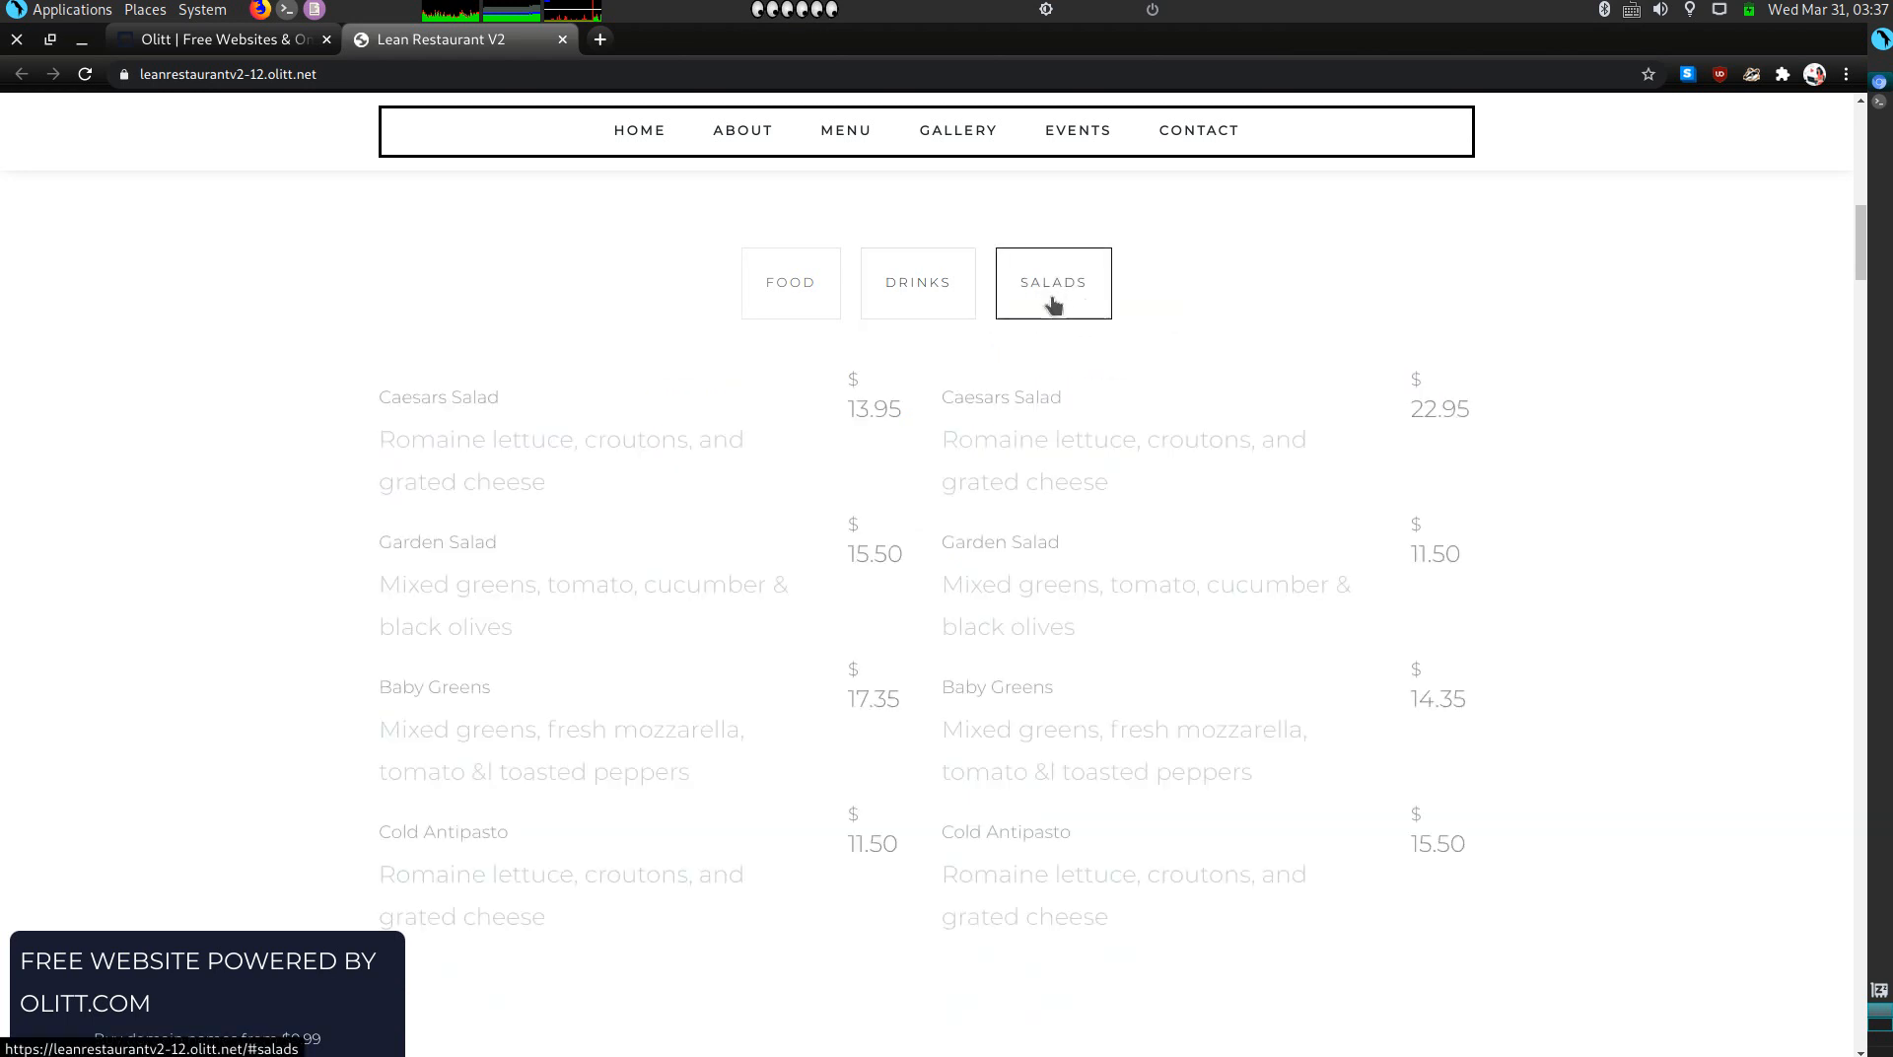
{"action": "left_click", "coordinate": [817, 309]}
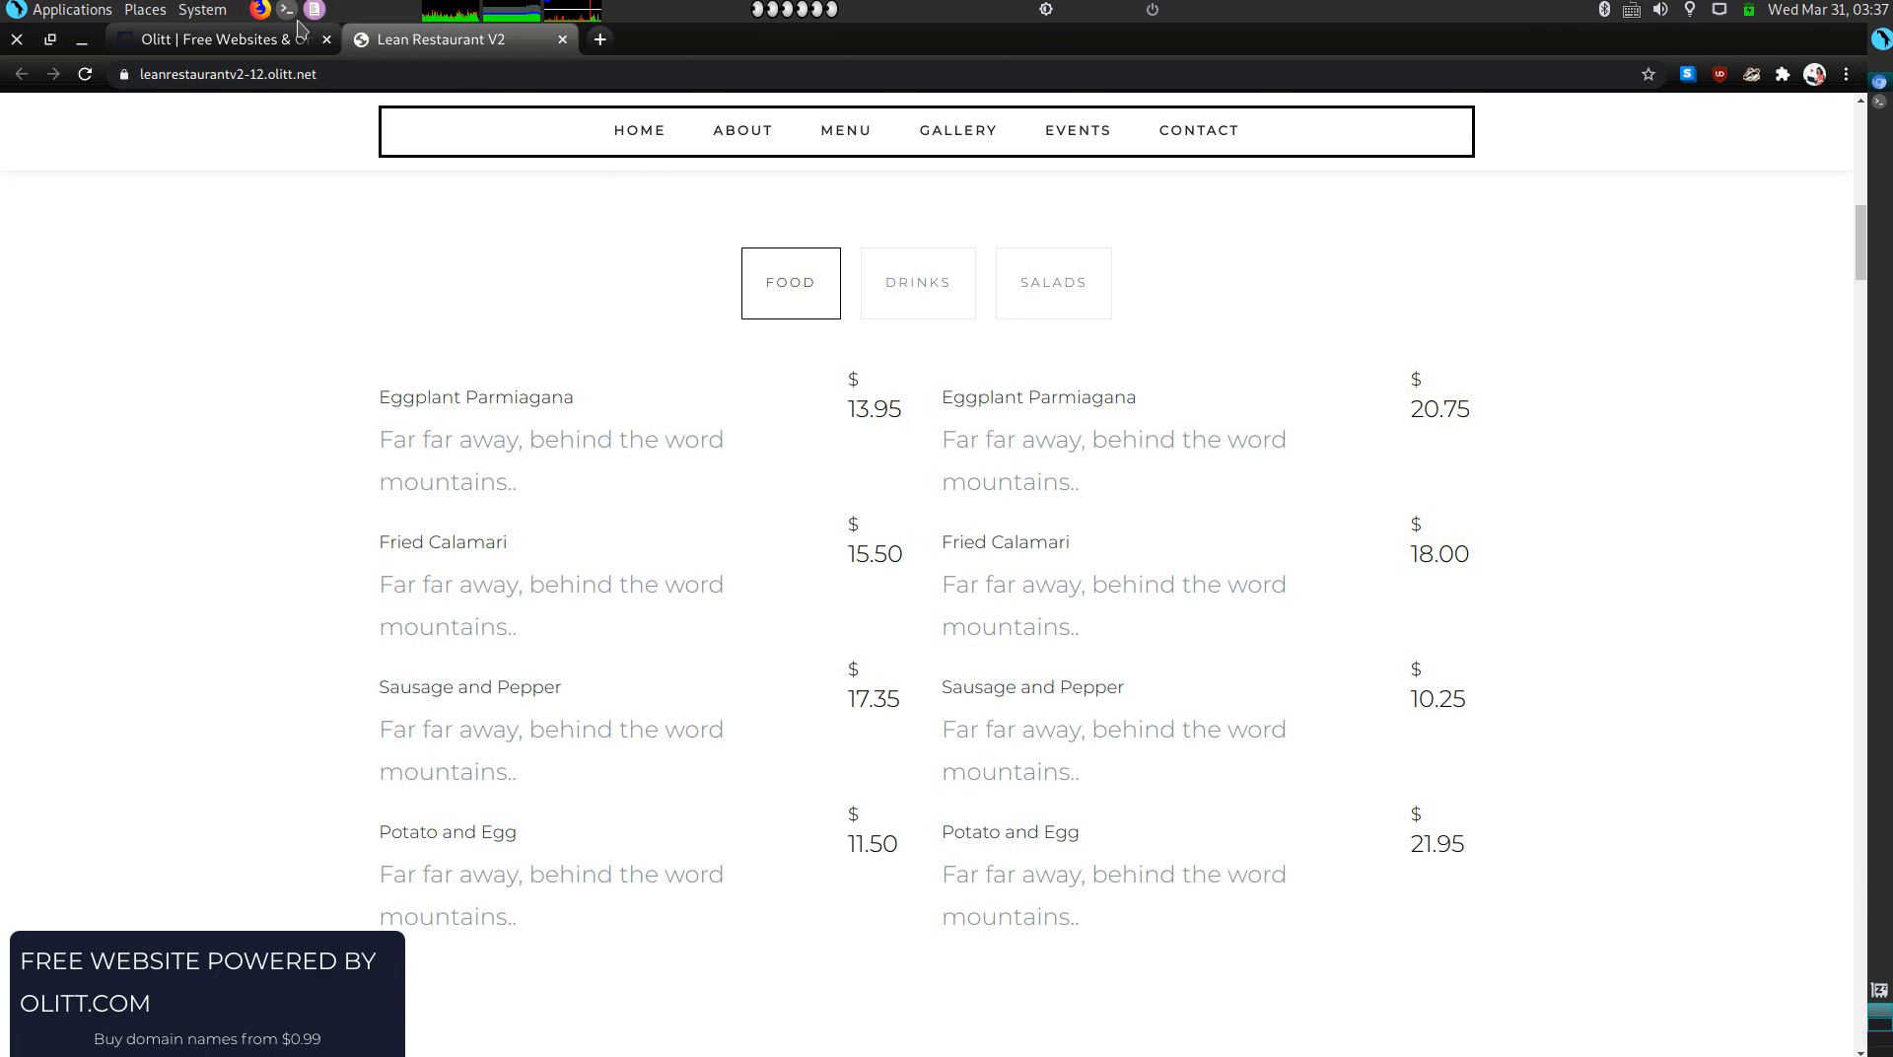
Step: Return to the Olitt editor and expand the Menu section's layer tree down to the Tab Pane layers inside Tabs Panes
{"action": "left_click", "coordinate": [212, 40]}
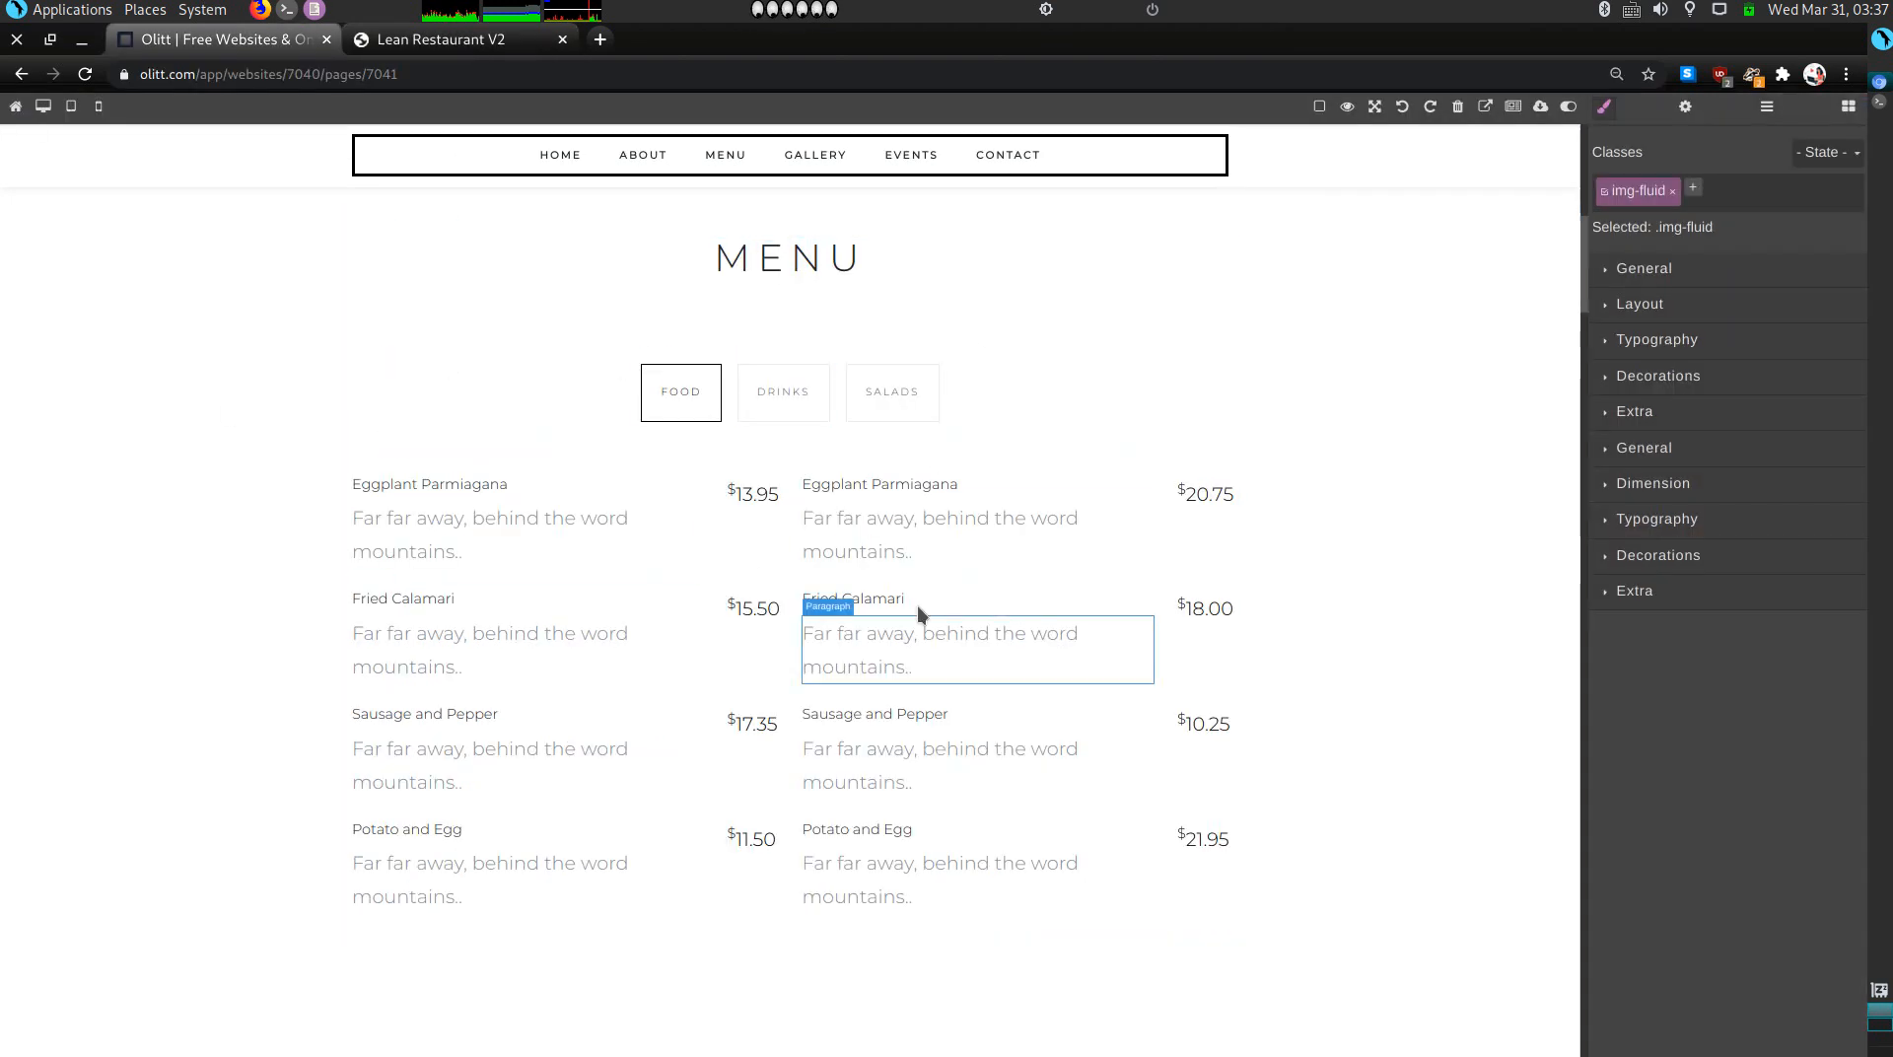
{"action": "left_click", "coordinate": [435, 339]}
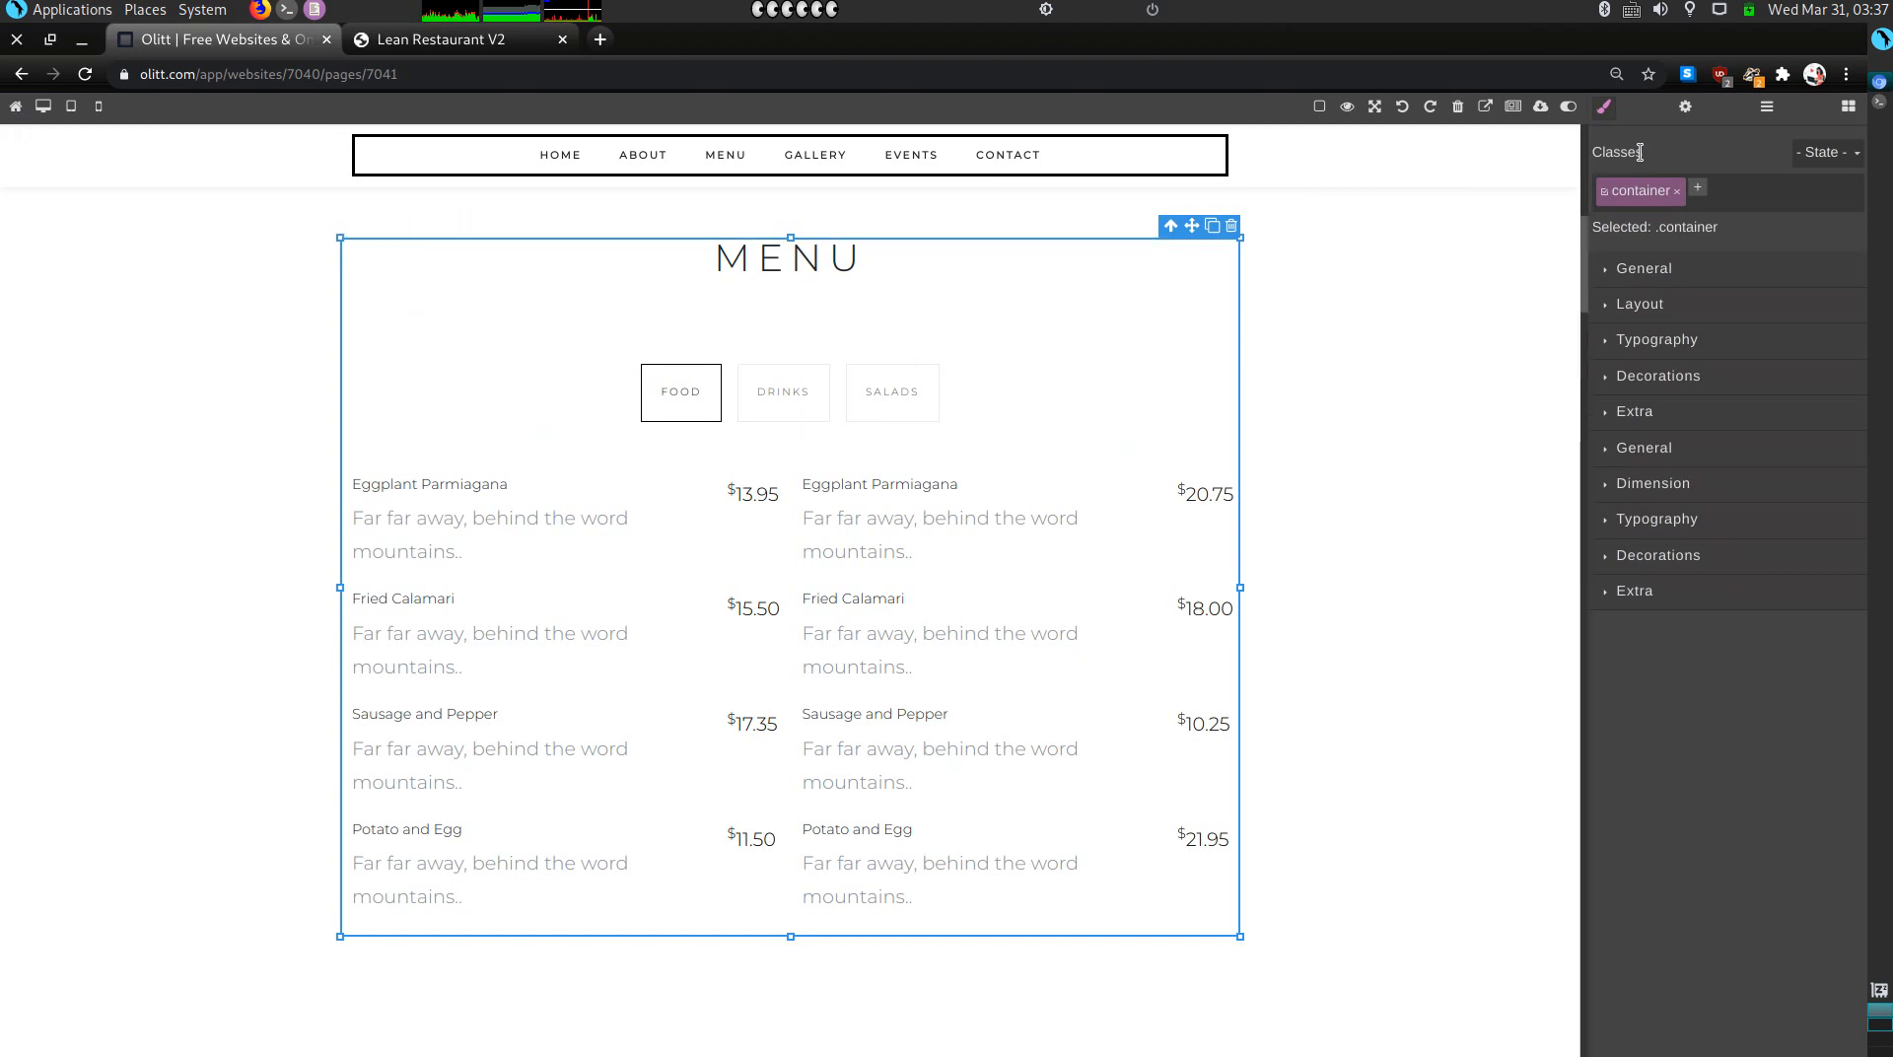
{"action": "left_click", "coordinate": [1768, 110]}
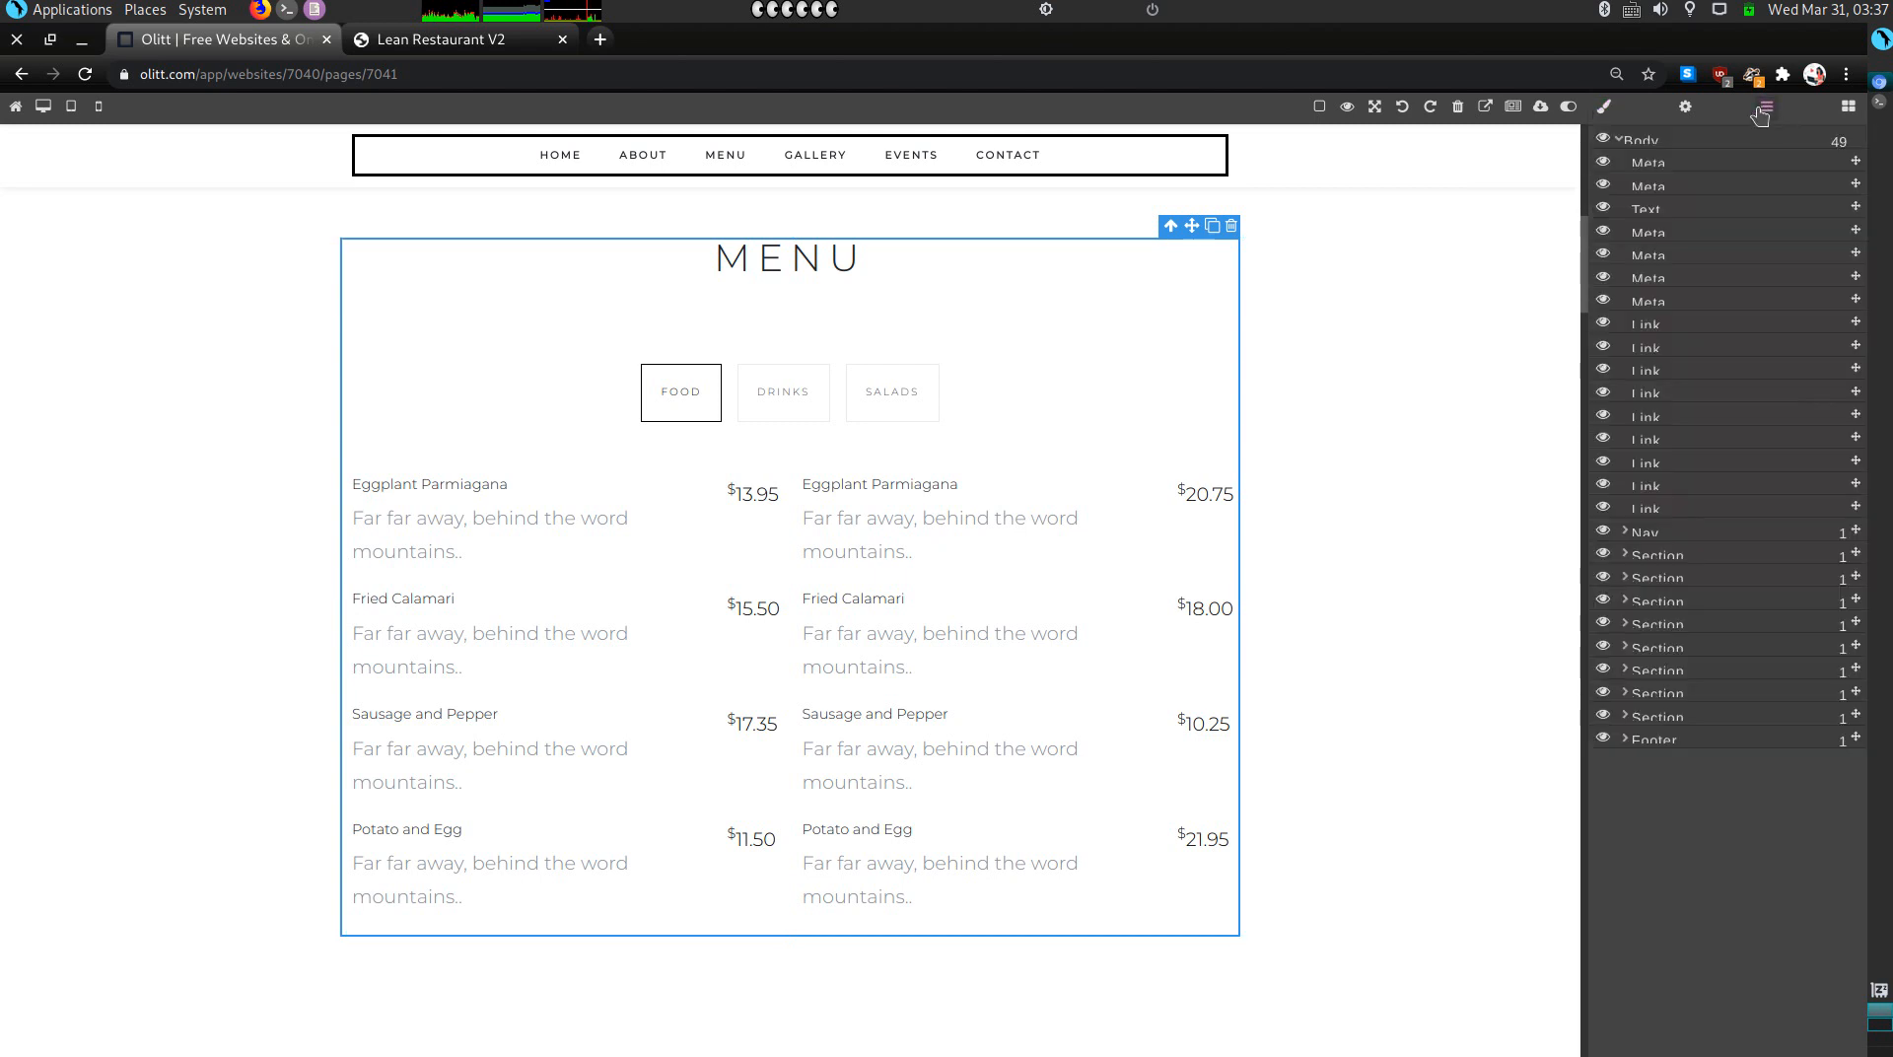
{"action": "left_click", "coordinate": [1625, 554]}
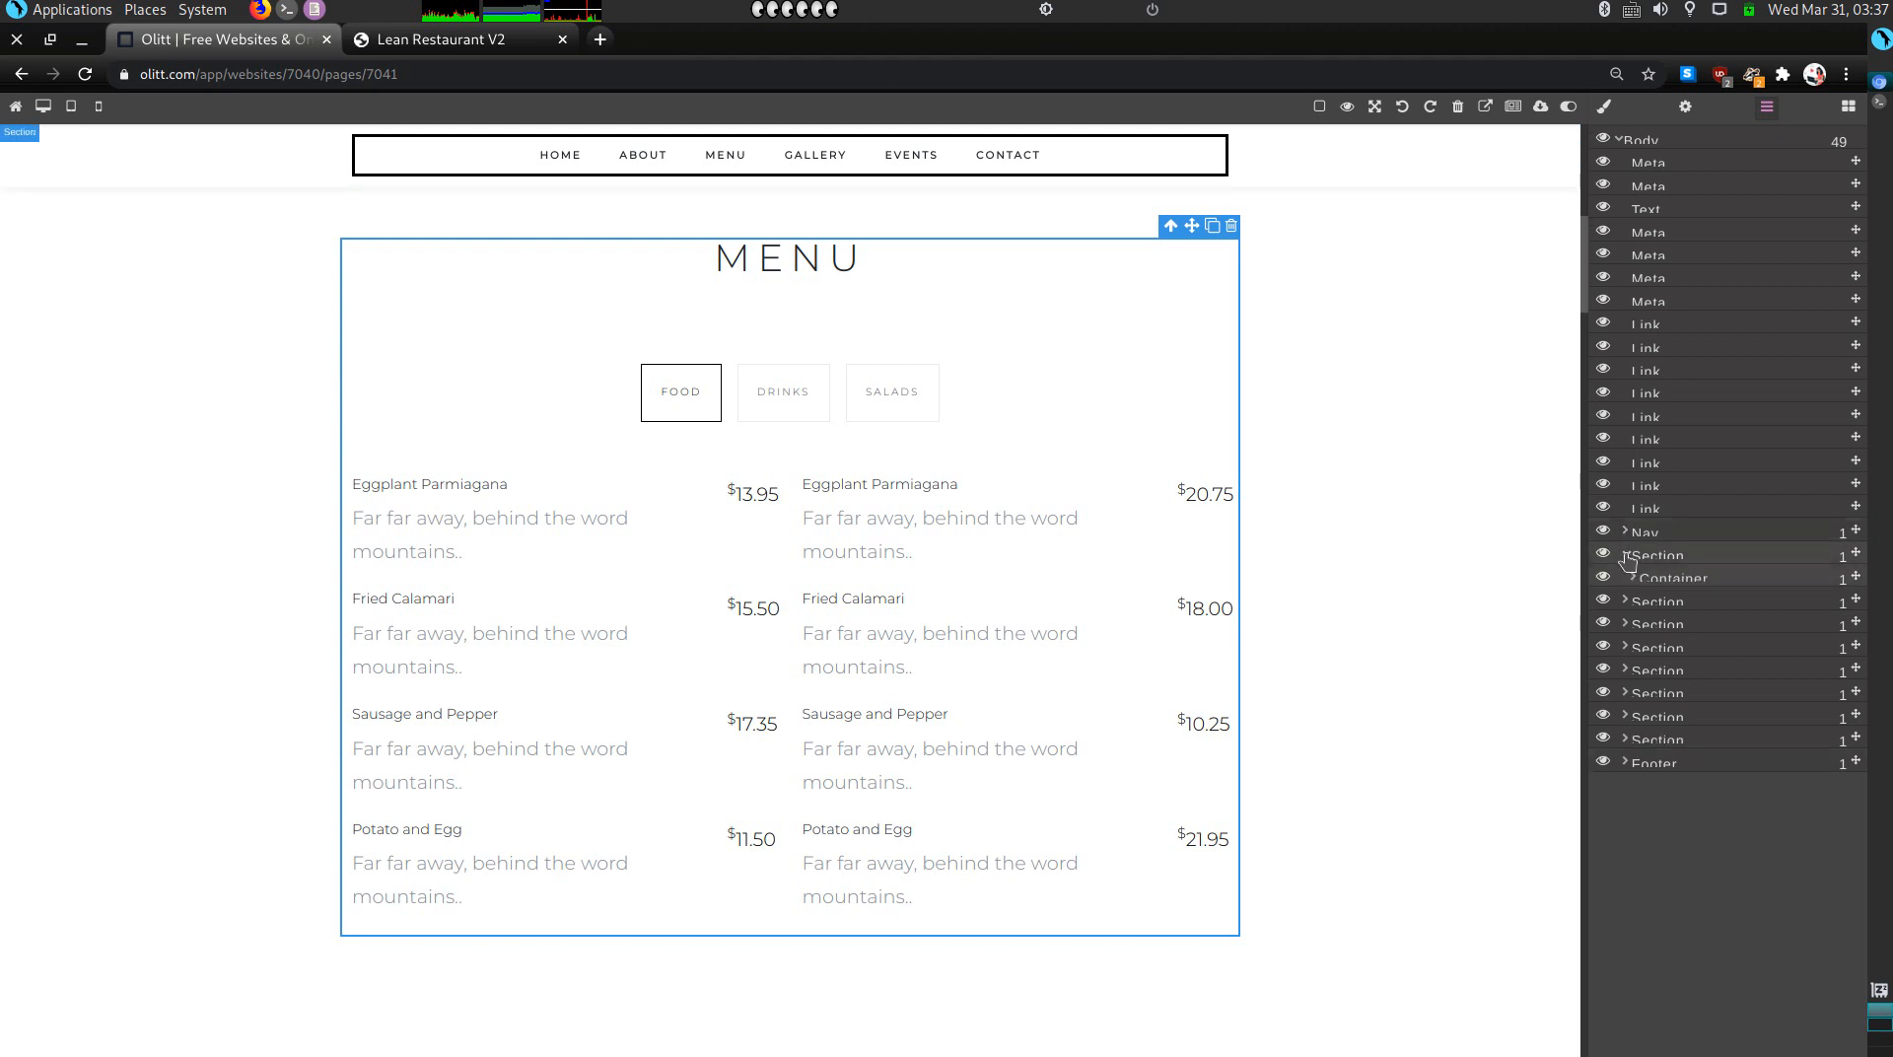
{"action": "left_click", "coordinate": [1633, 603]}
{"action": "left_click", "coordinate": [1624, 601]}
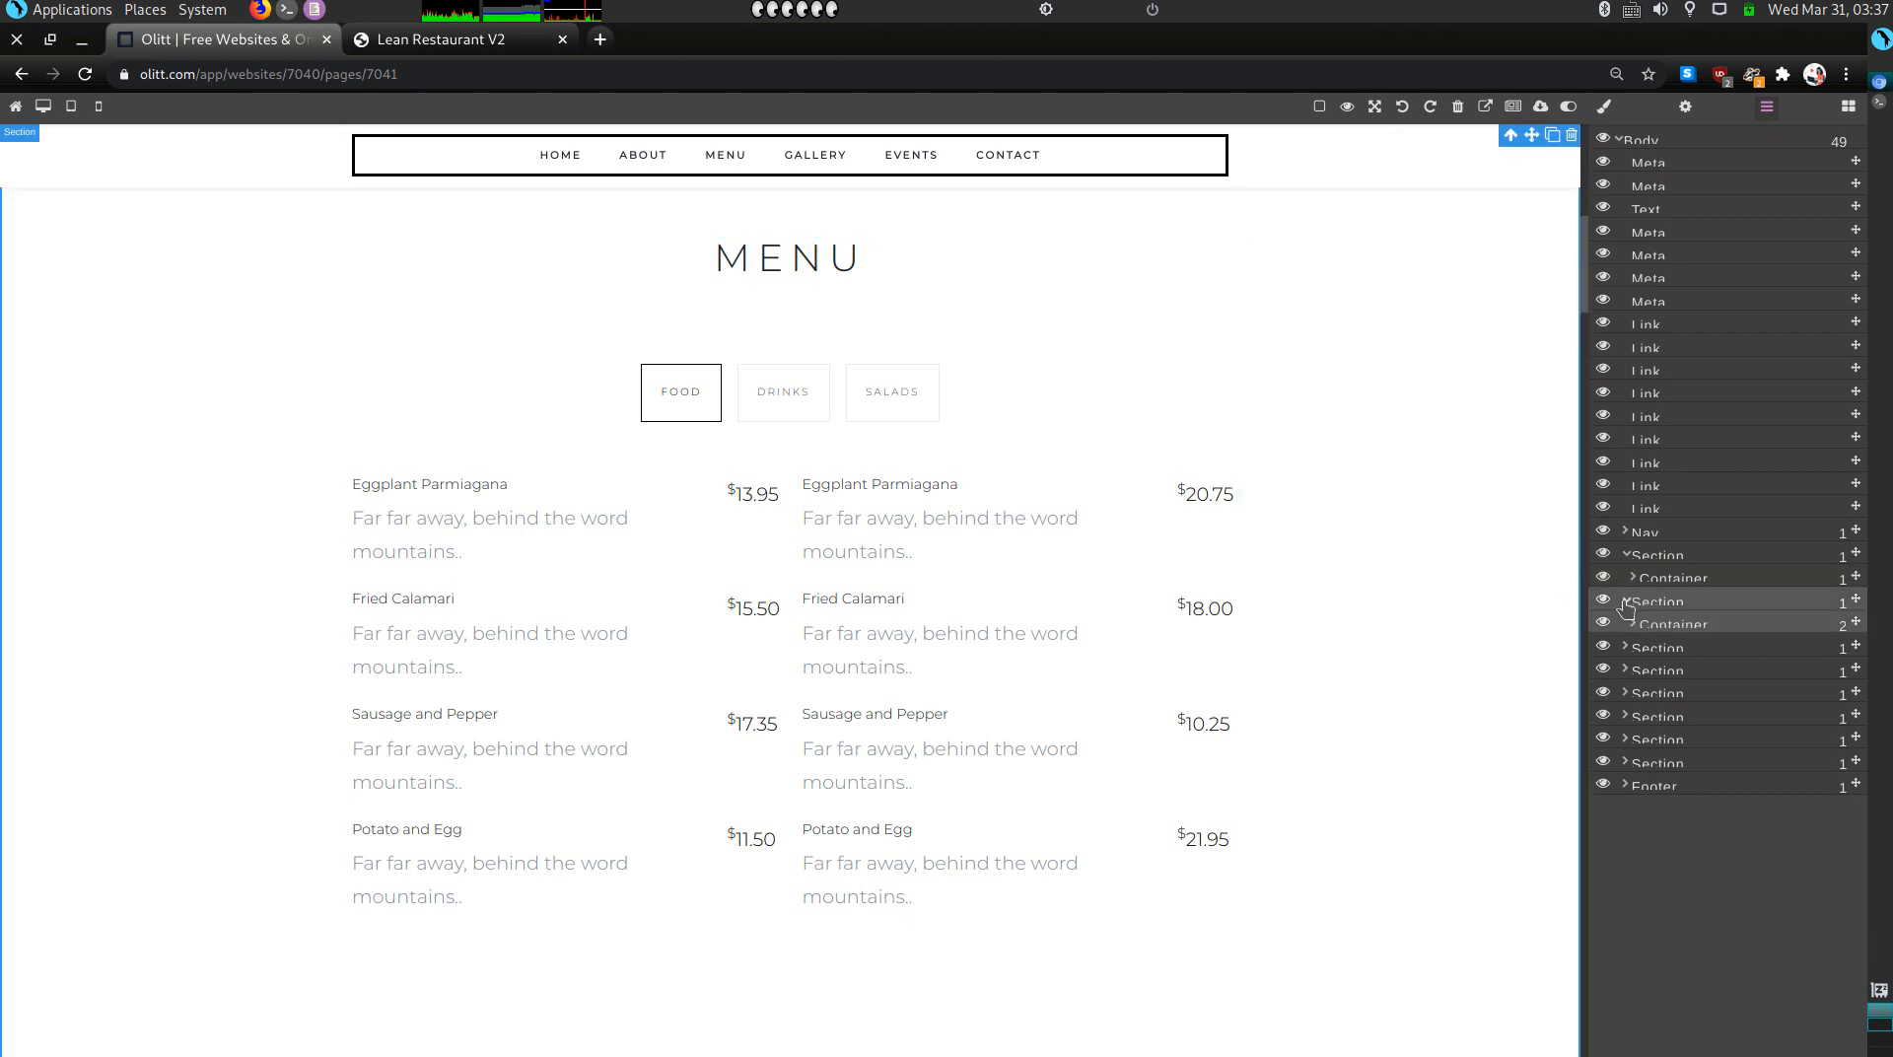
{"action": "left_click", "coordinate": [1633, 624]}
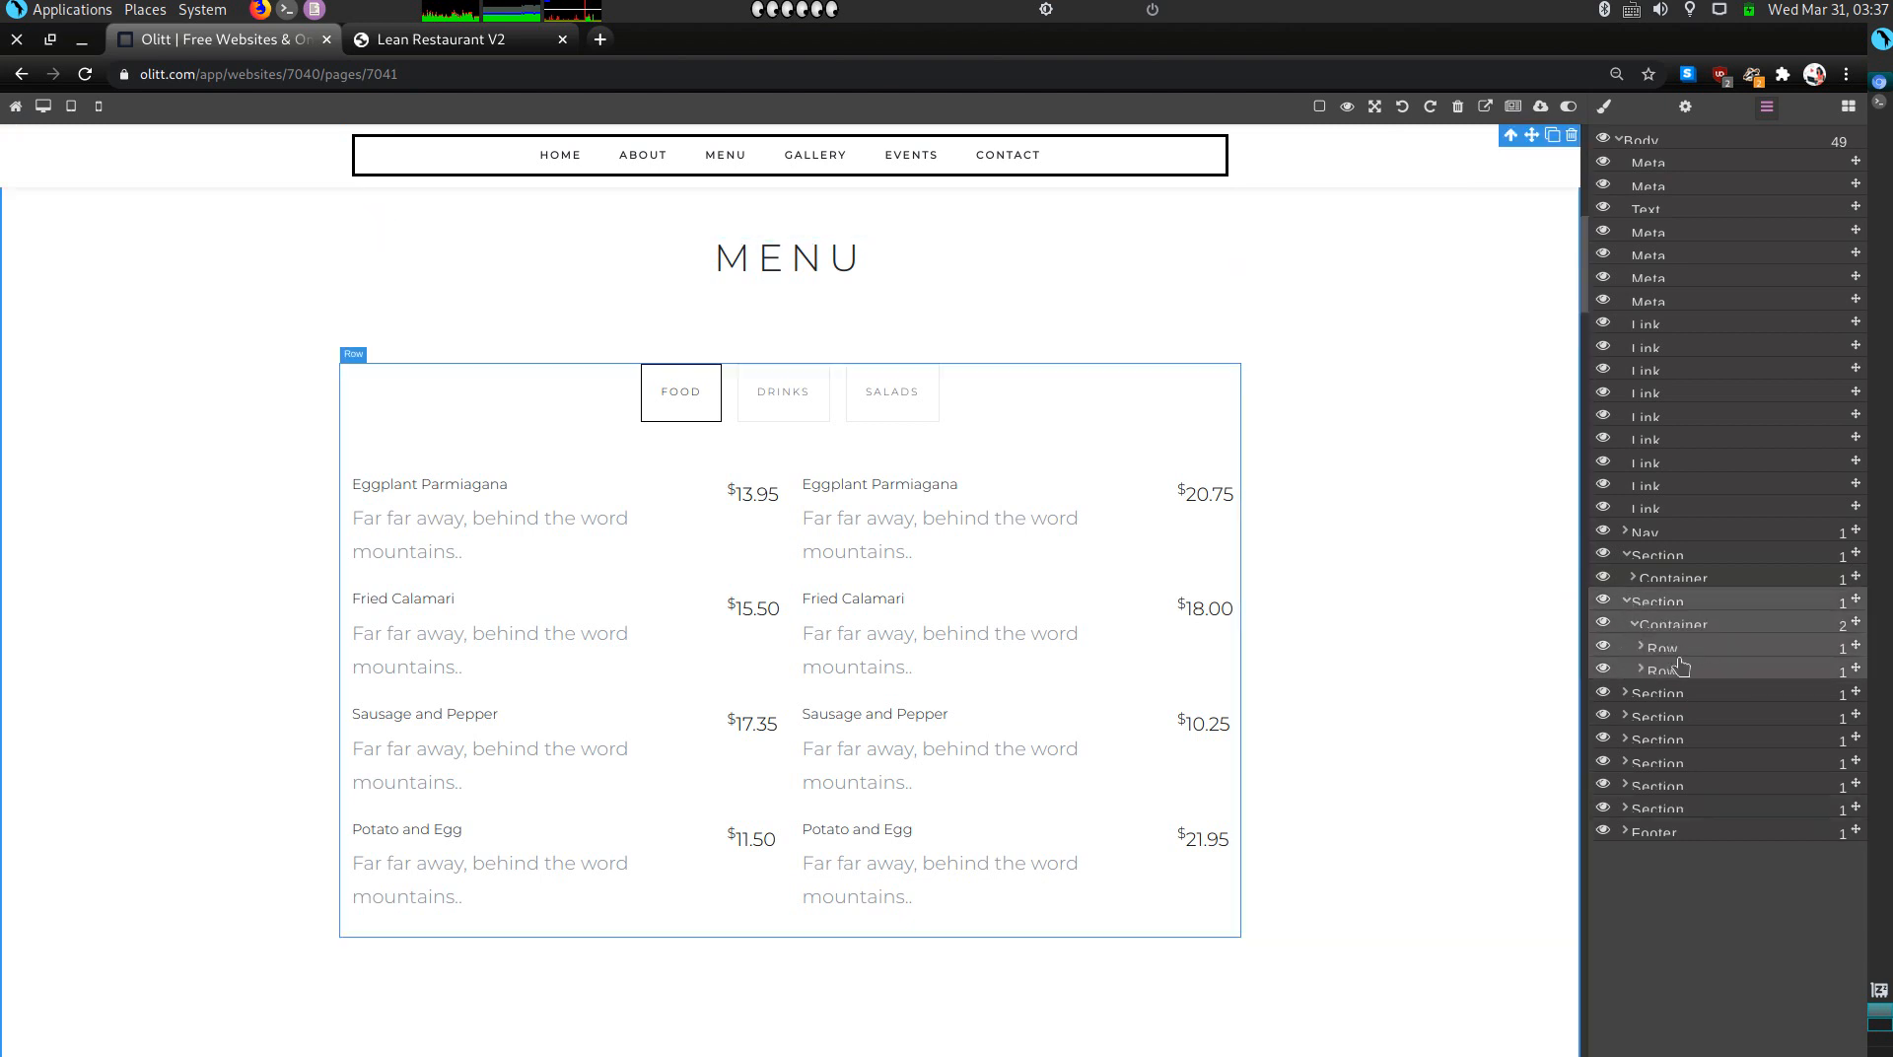
{"action": "left_click", "coordinate": [1641, 649]}
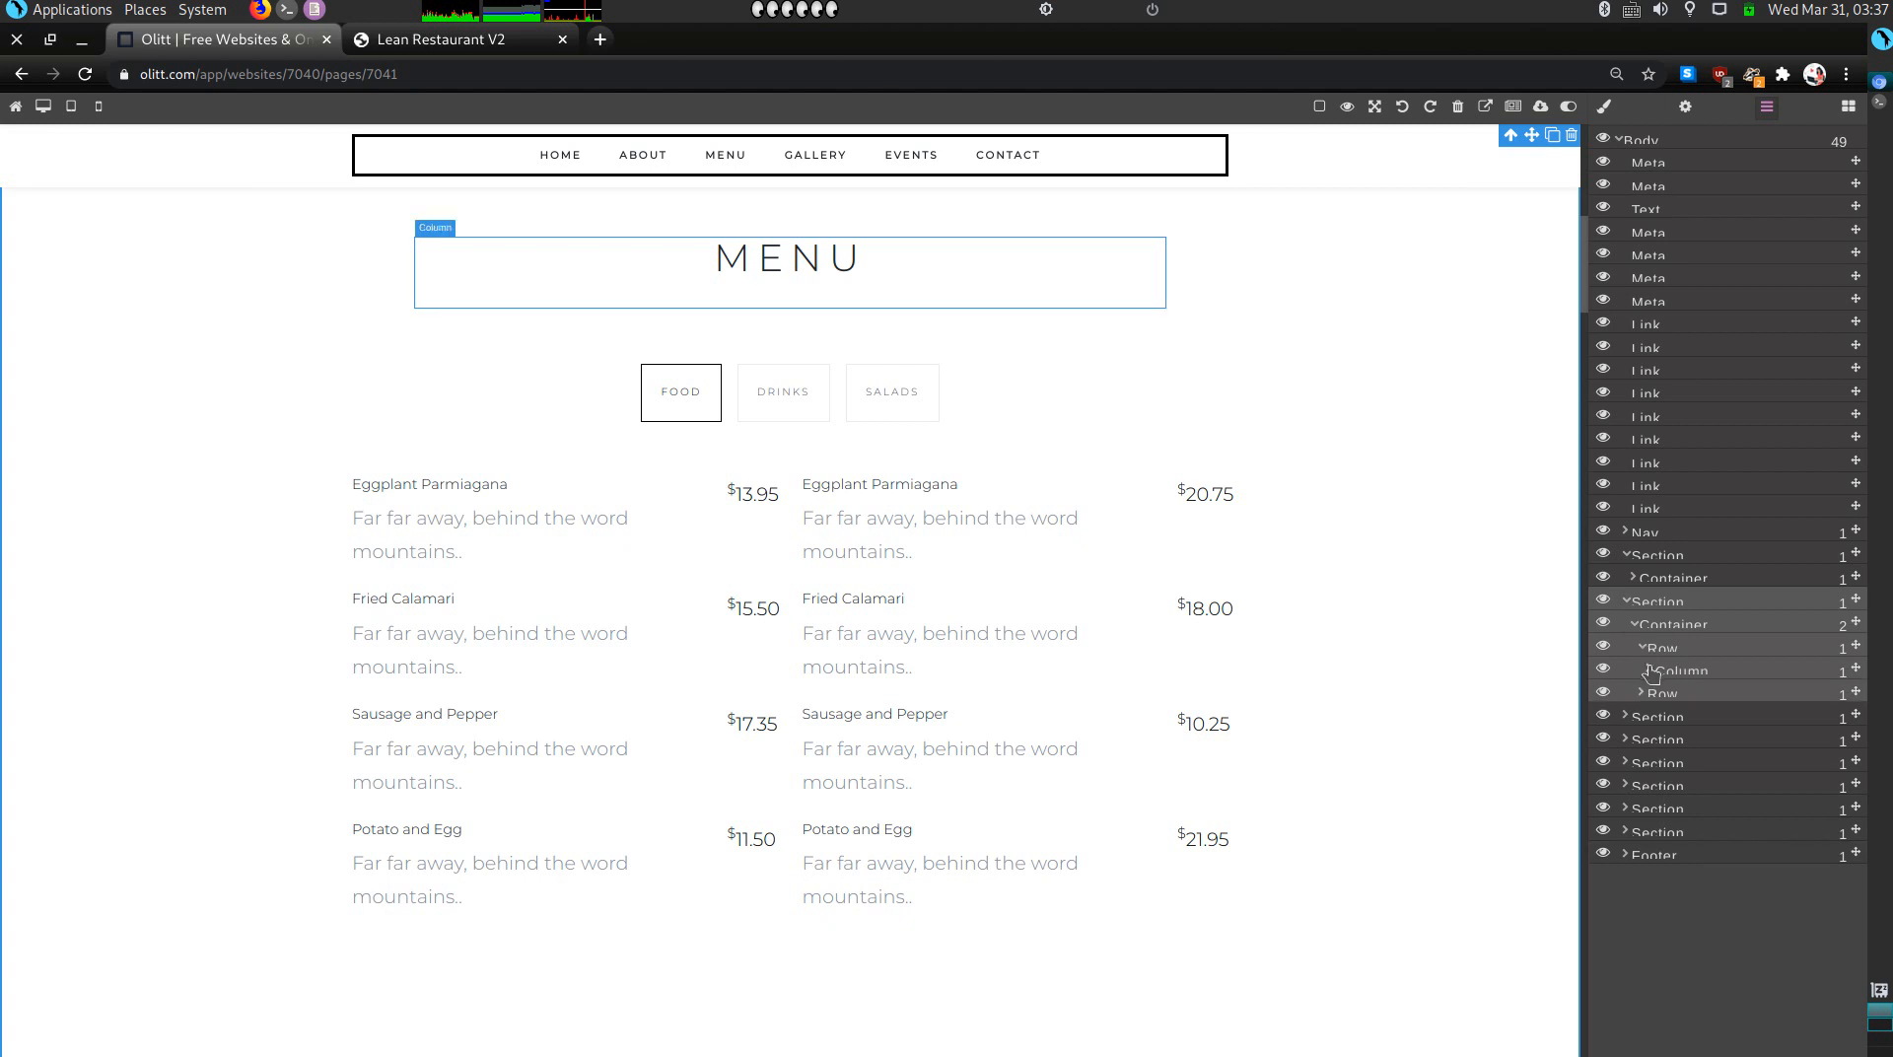
{"action": "left_click", "coordinate": [1649, 672]}
{"action": "left_click", "coordinate": [1642, 718]}
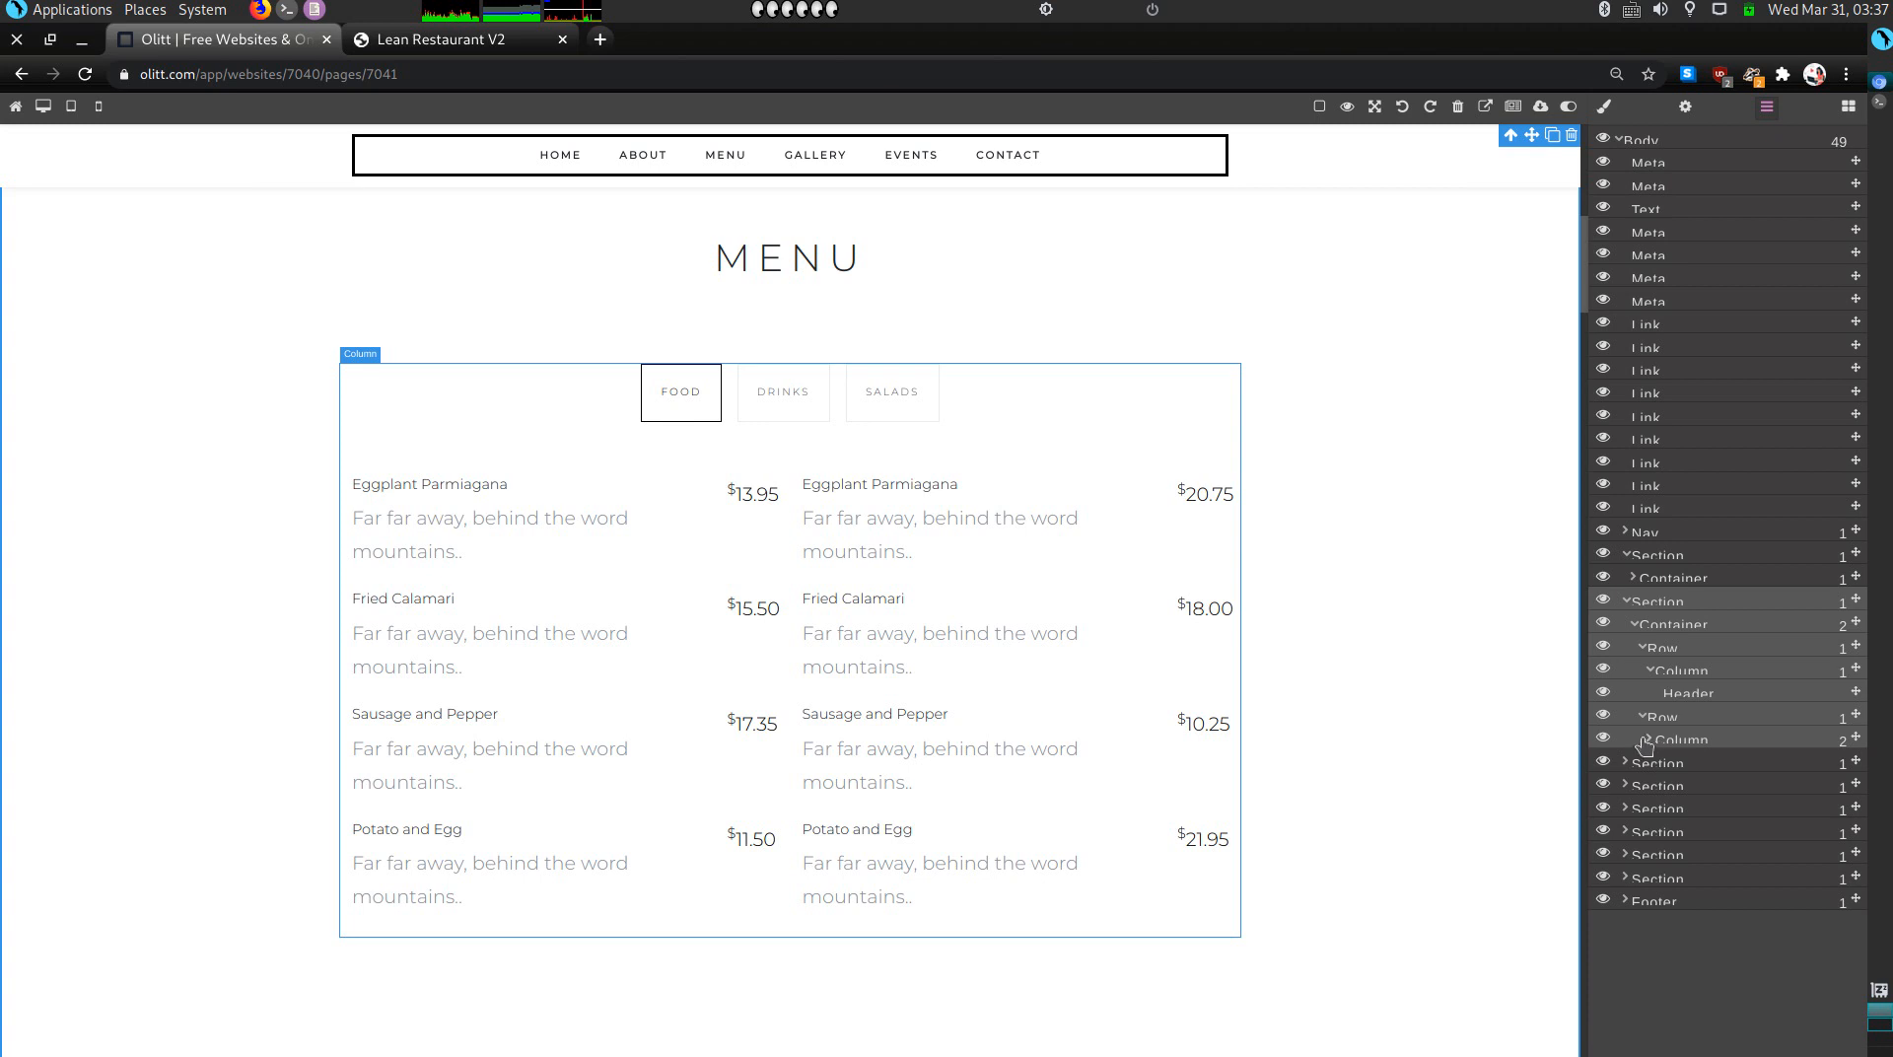
{"action": "left_click", "coordinate": [1646, 741]}
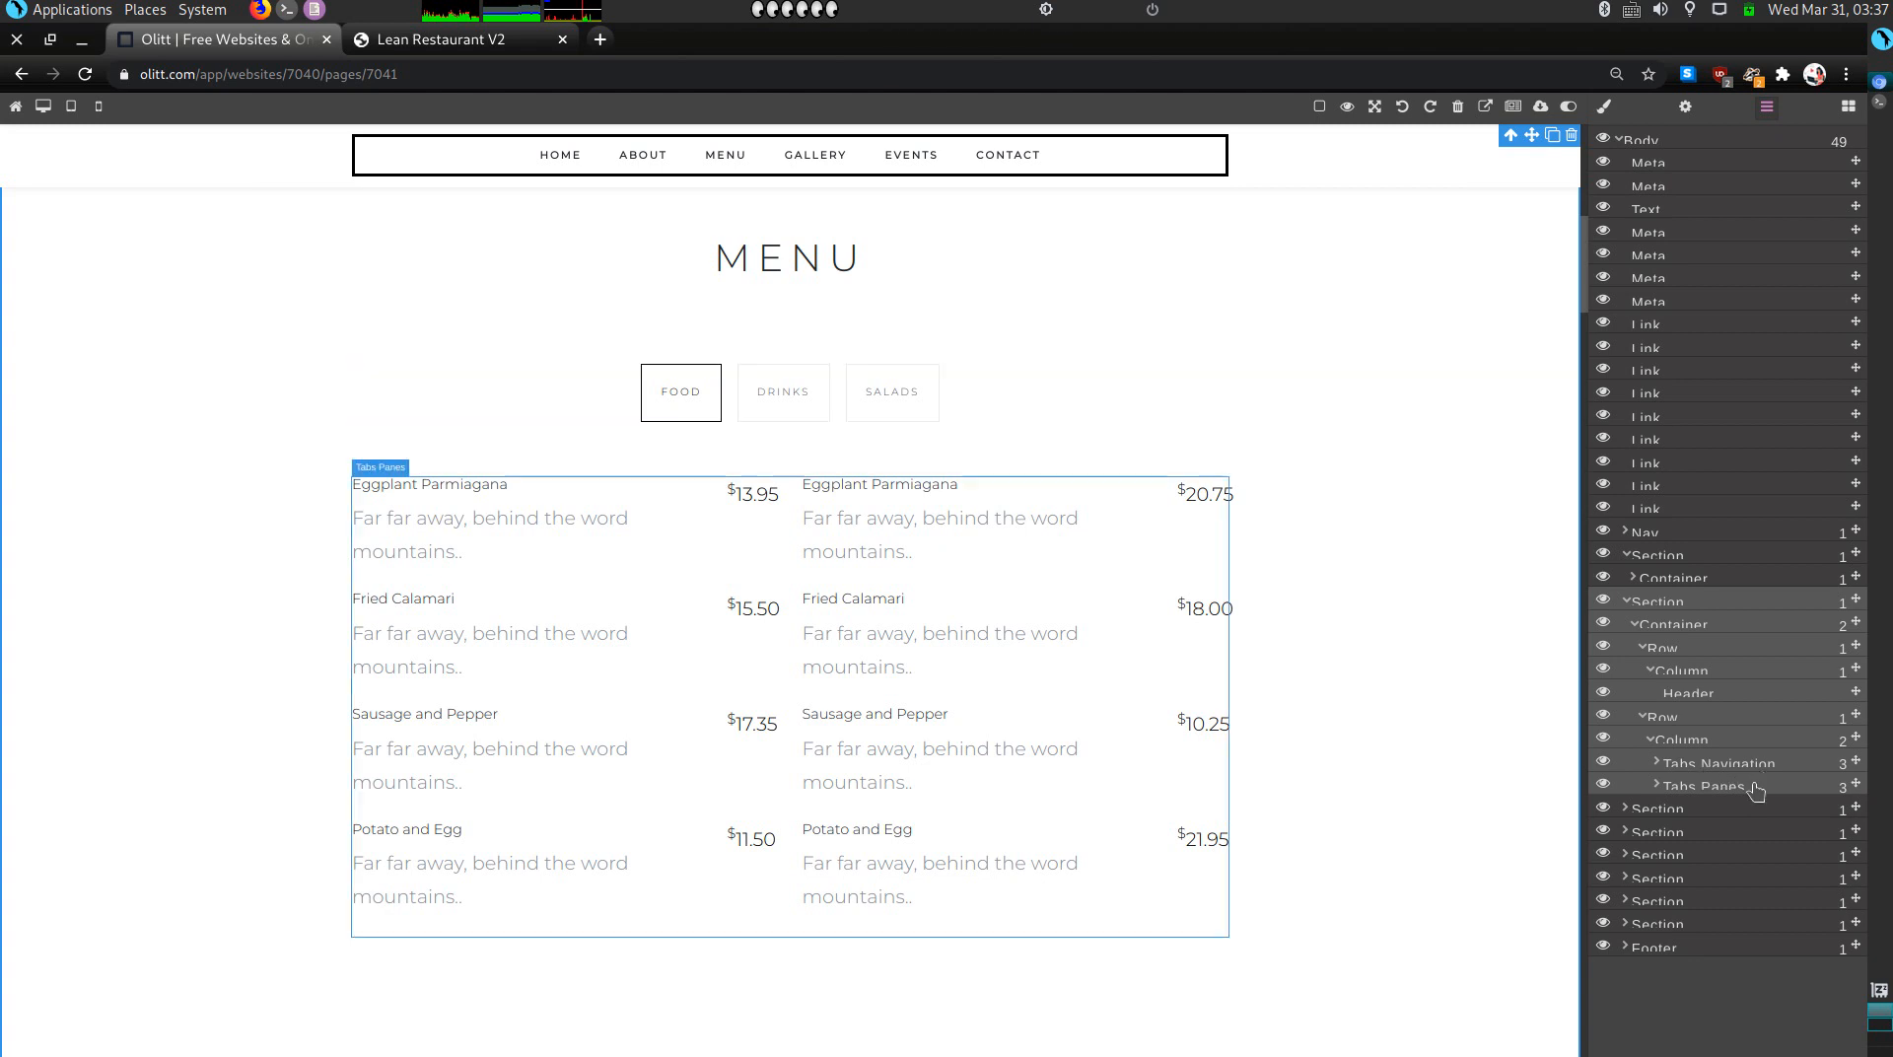
{"action": "left_click", "coordinate": [1659, 785]}
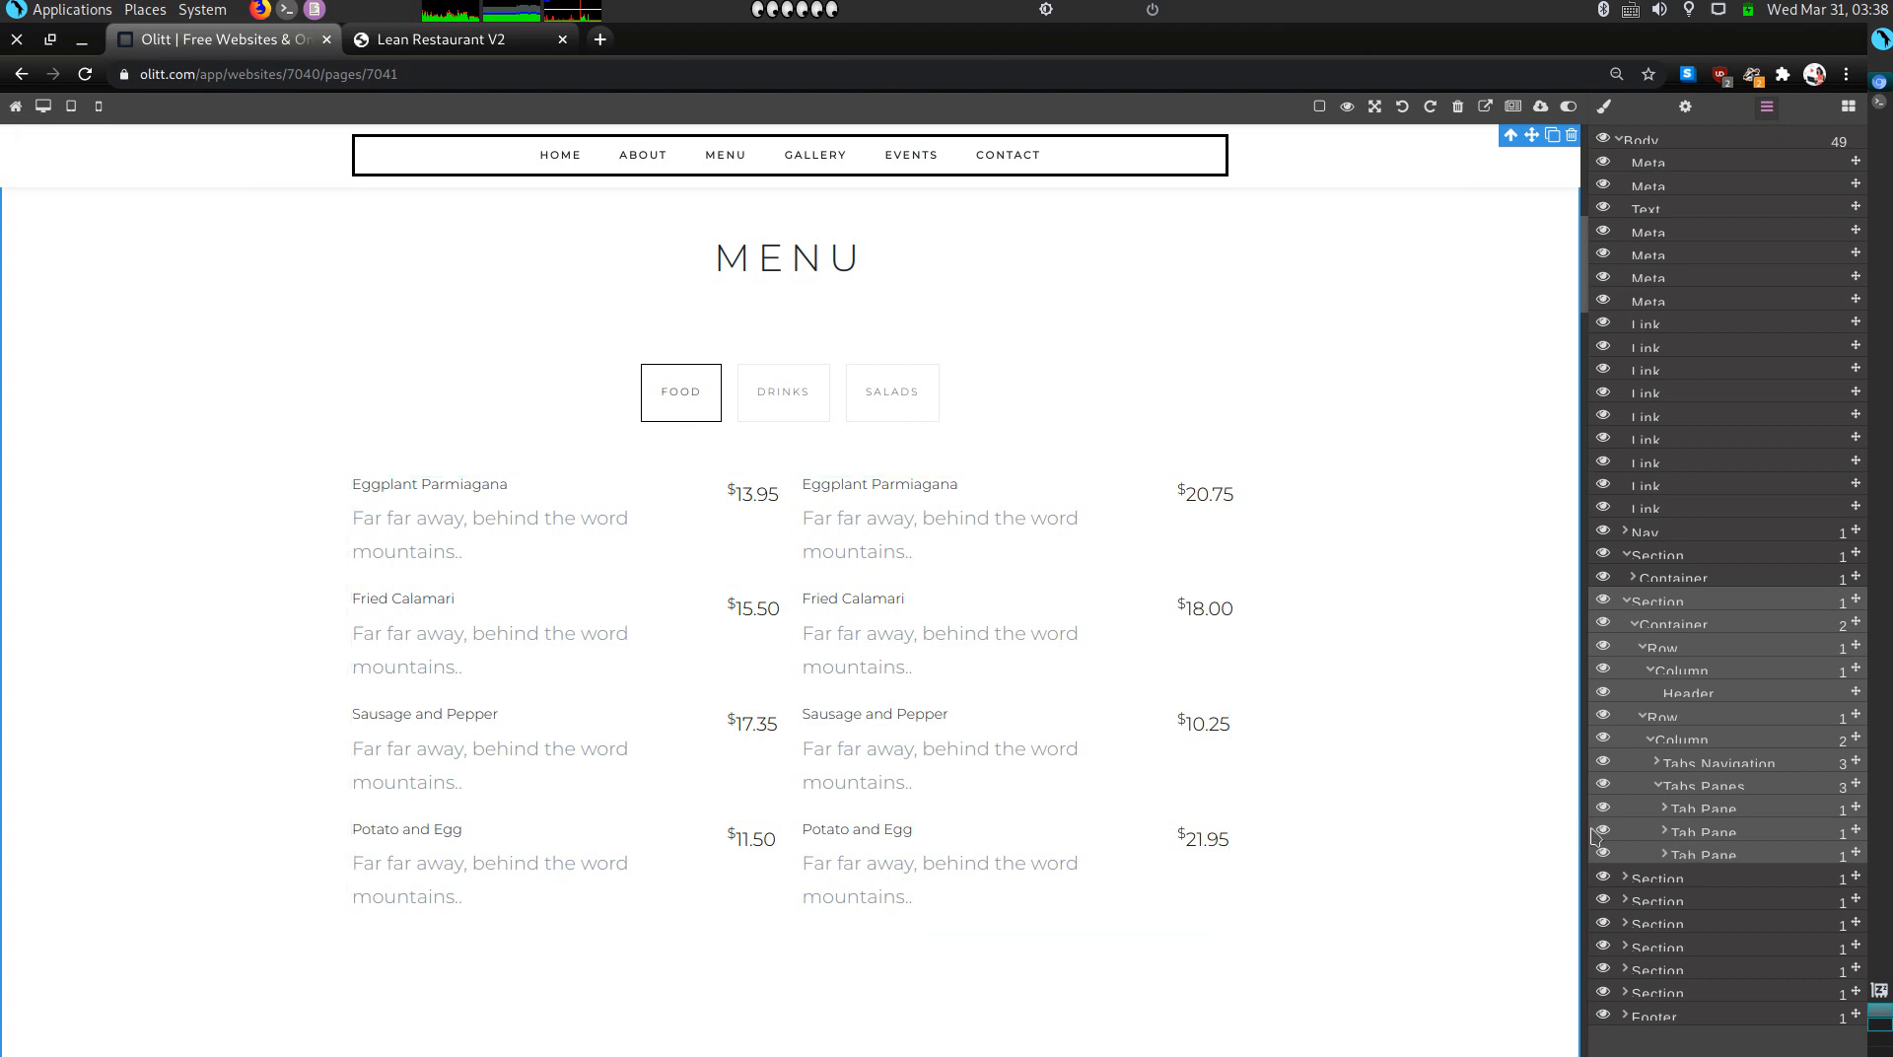
Step: Set the Menu section's drinks tab pane to no animation and make it active, so its items can be edited
{"action": "scroll", "coordinate": [860, 736], "scroll_direction": "down", "scroll_amount": 1}
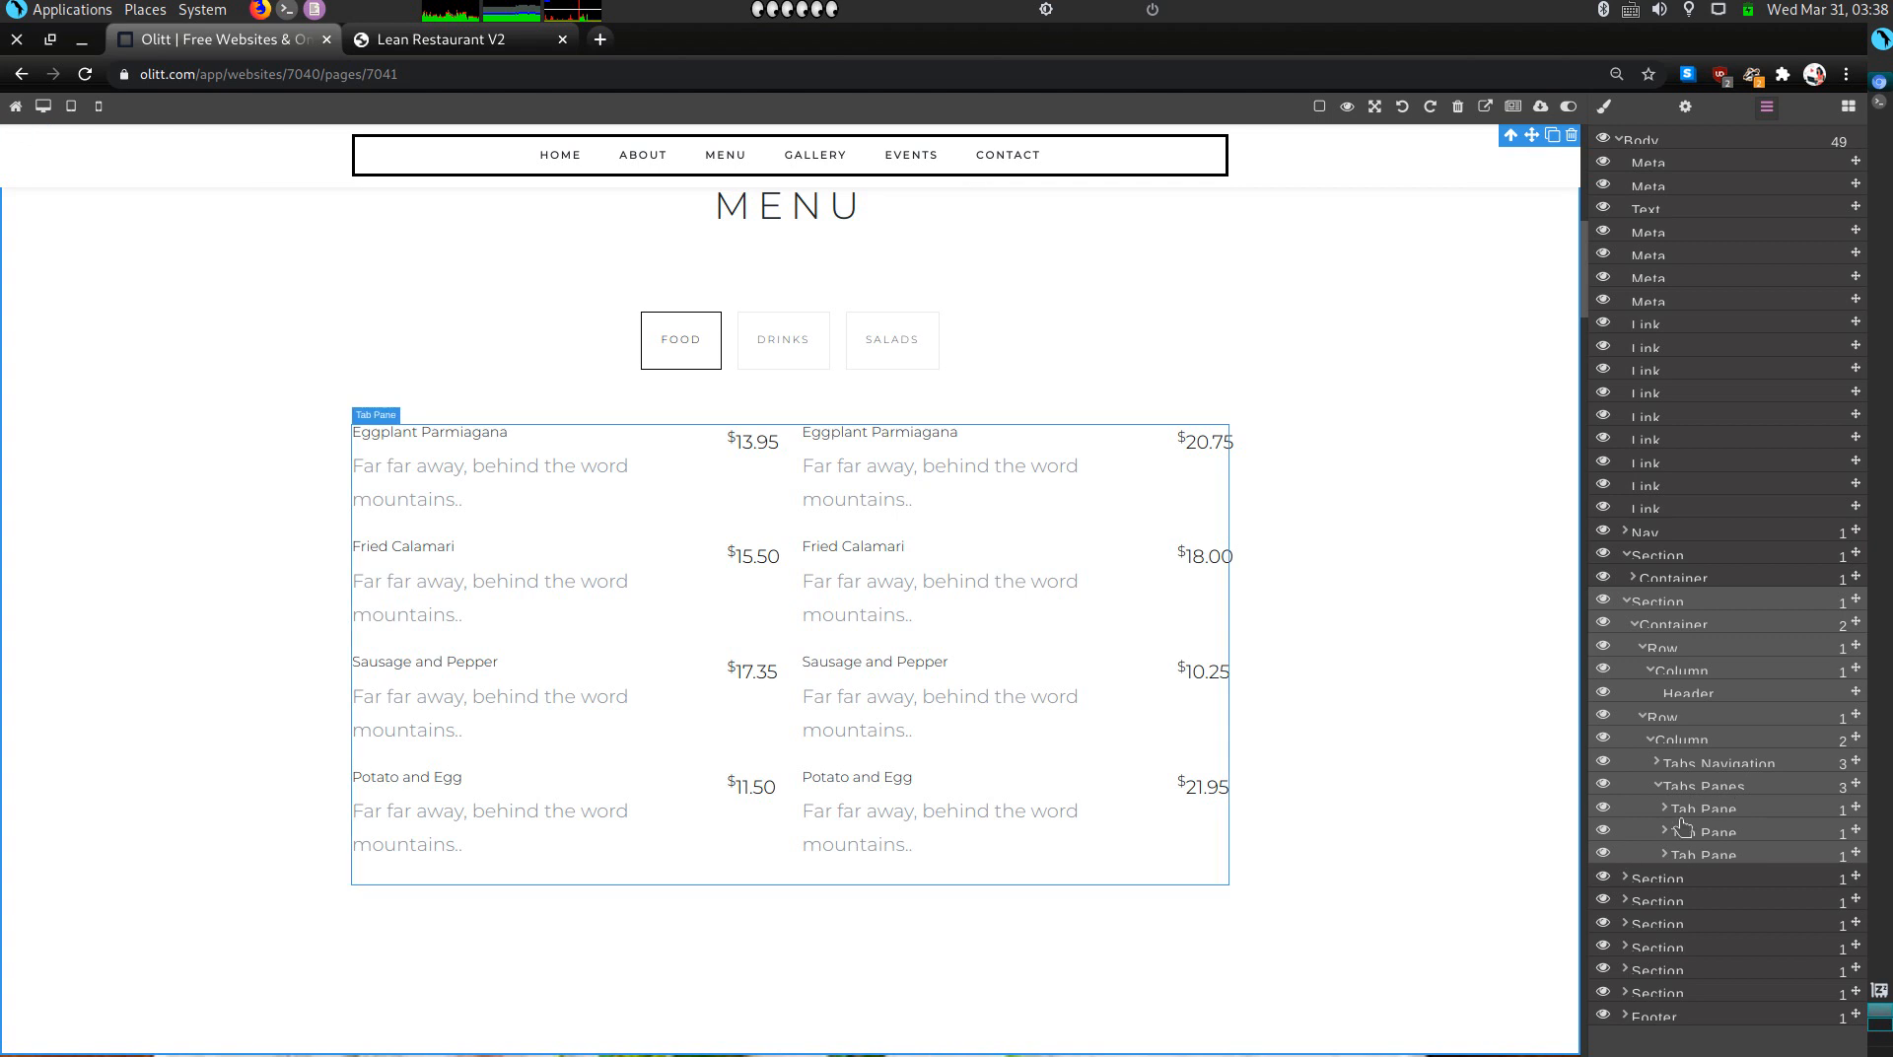
{"action": "left_click", "coordinate": [1673, 834]}
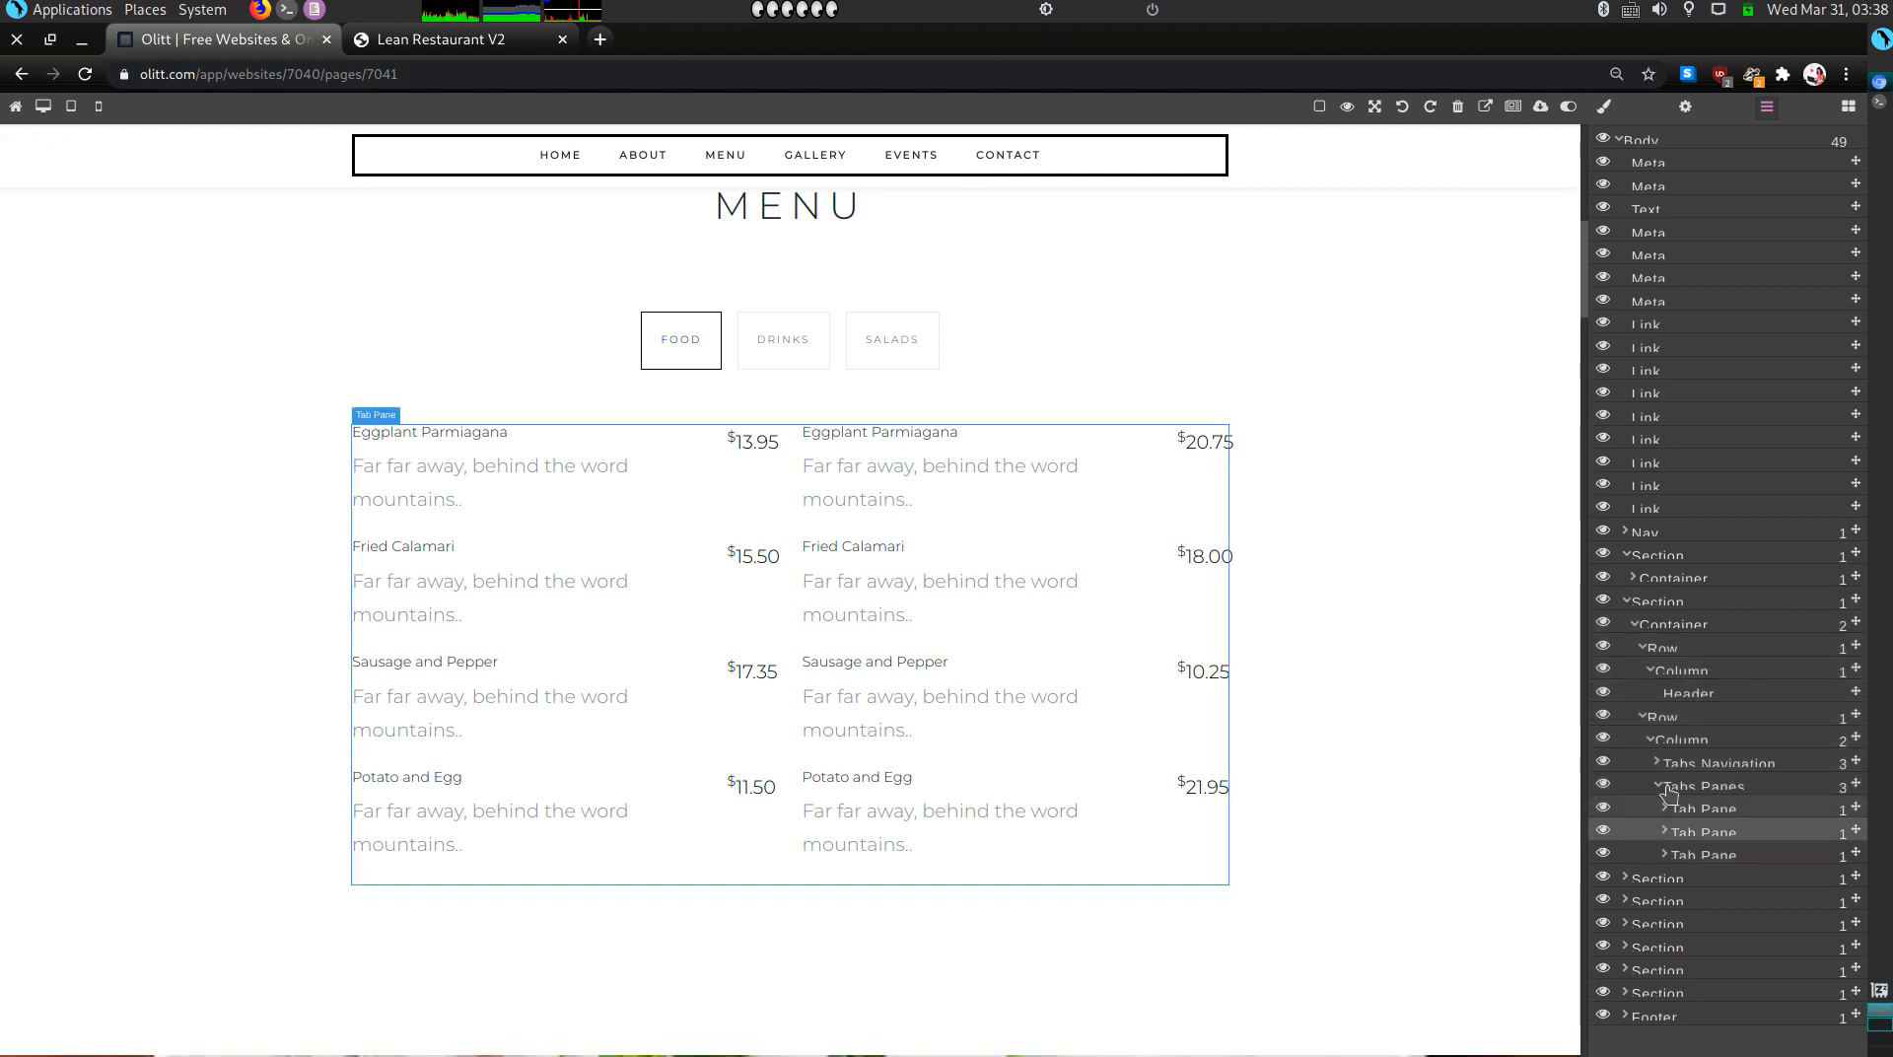
{"action": "left_click", "coordinate": [1686, 108]}
{"action": "left_click", "coordinate": [1744, 225]}
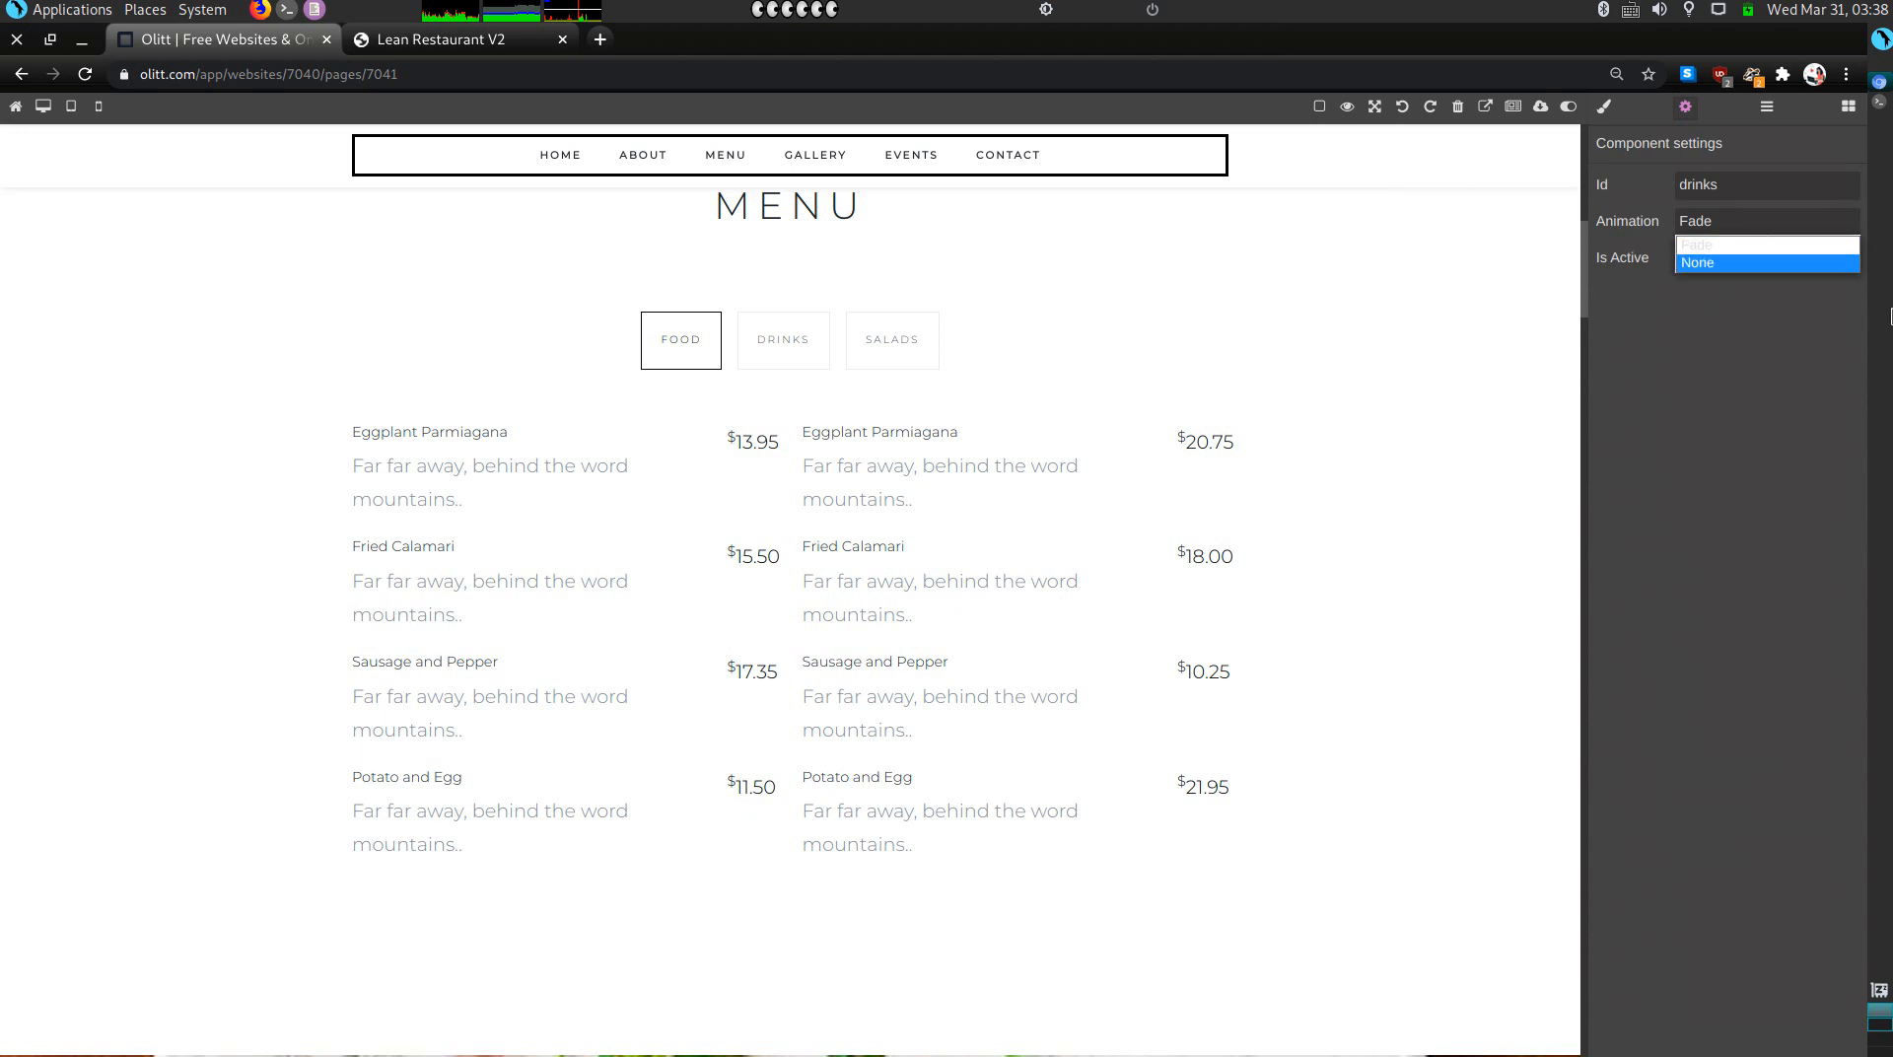
{"action": "left_click", "coordinate": [1716, 264]}
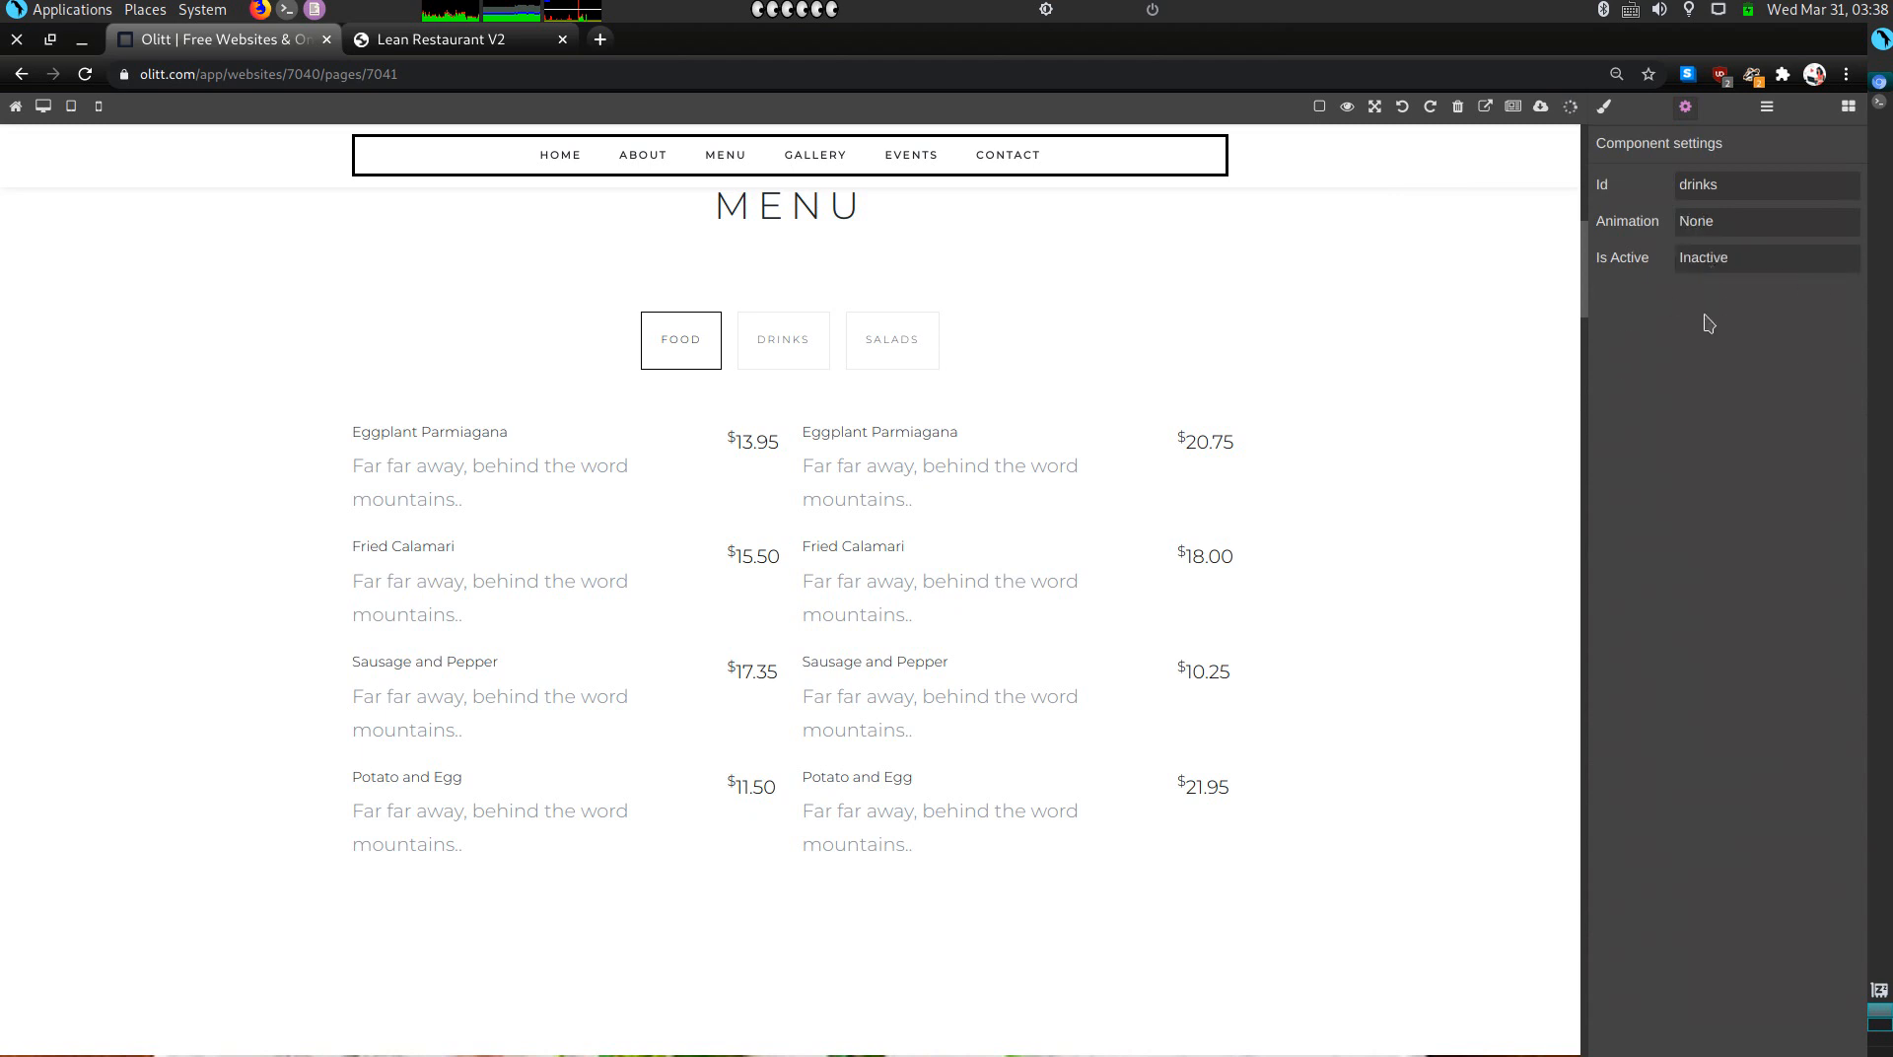
{"action": "left_click", "coordinate": [1716, 263]}
{"action": "left_click", "coordinate": [1697, 311]}
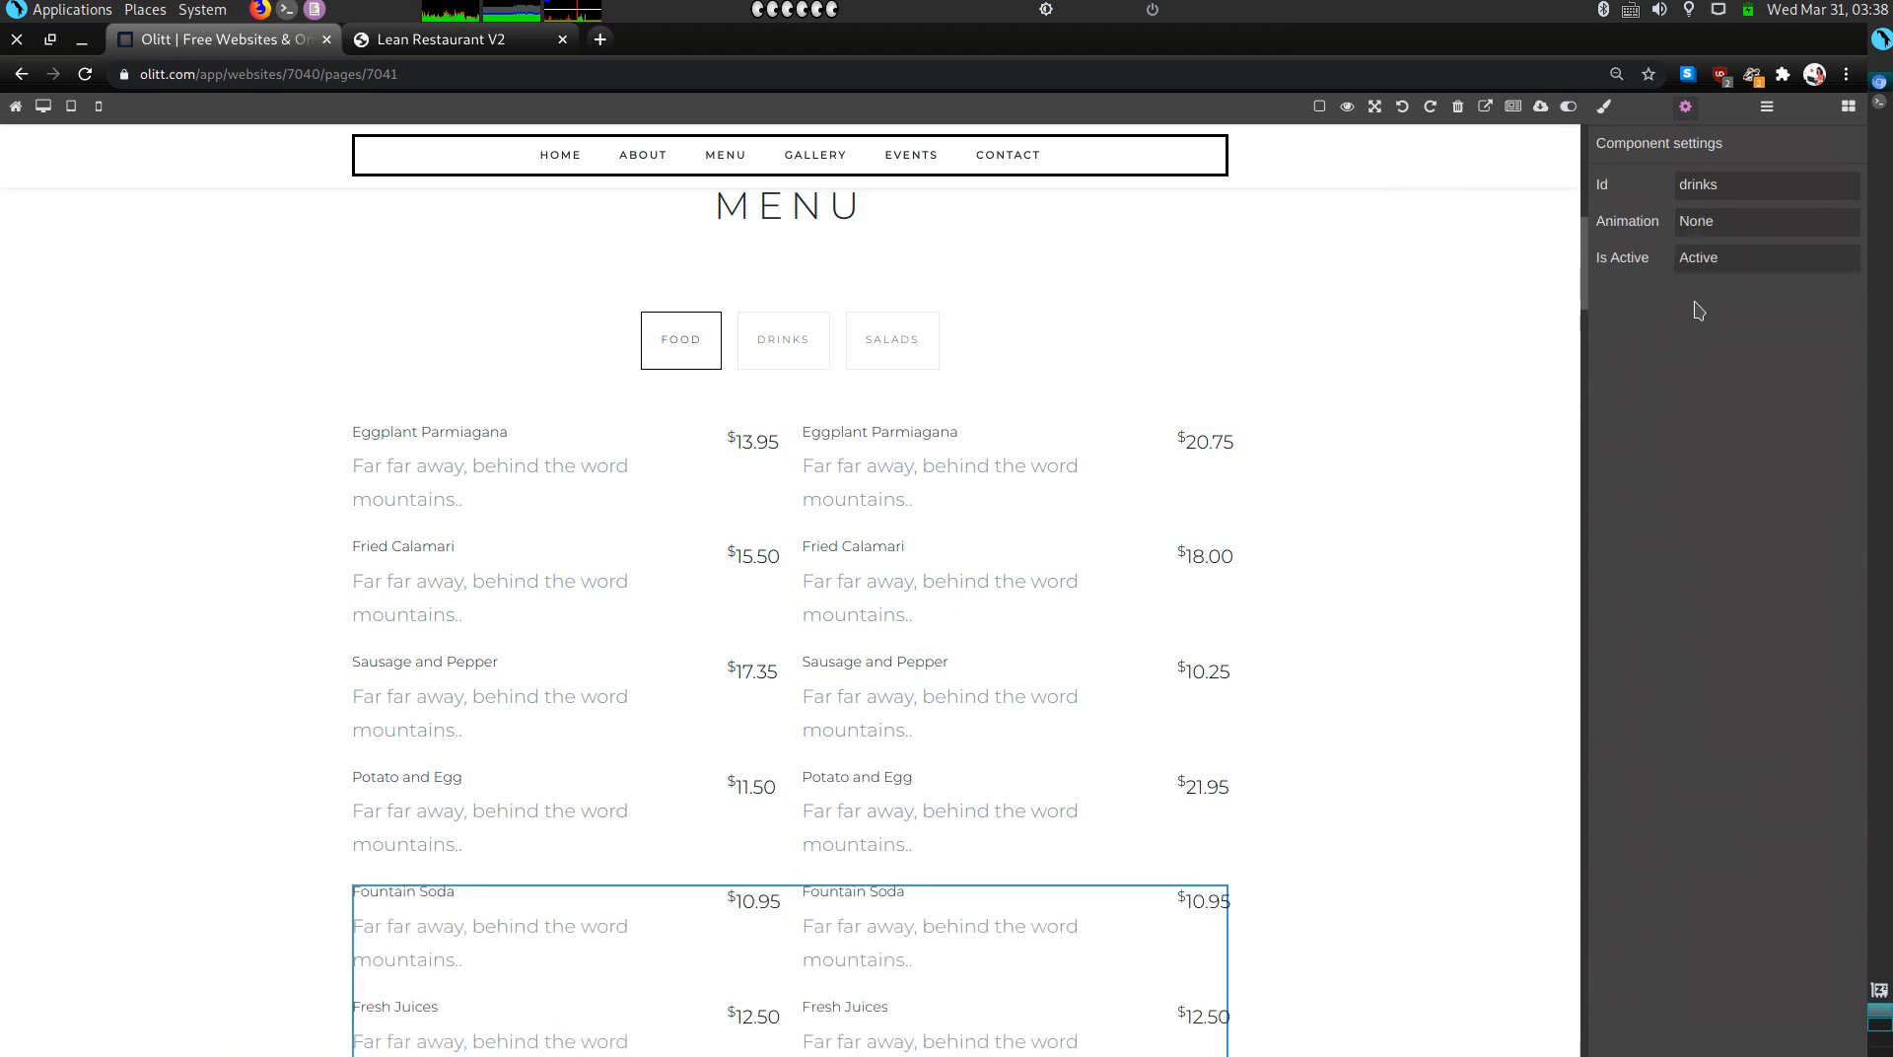
{"action": "scroll", "coordinate": [739, 773], "scroll_direction": "down", "scroll_amount": 3}
{"action": "scroll", "coordinate": [749, 779], "scroll_direction": "down", "scroll_amount": 2}
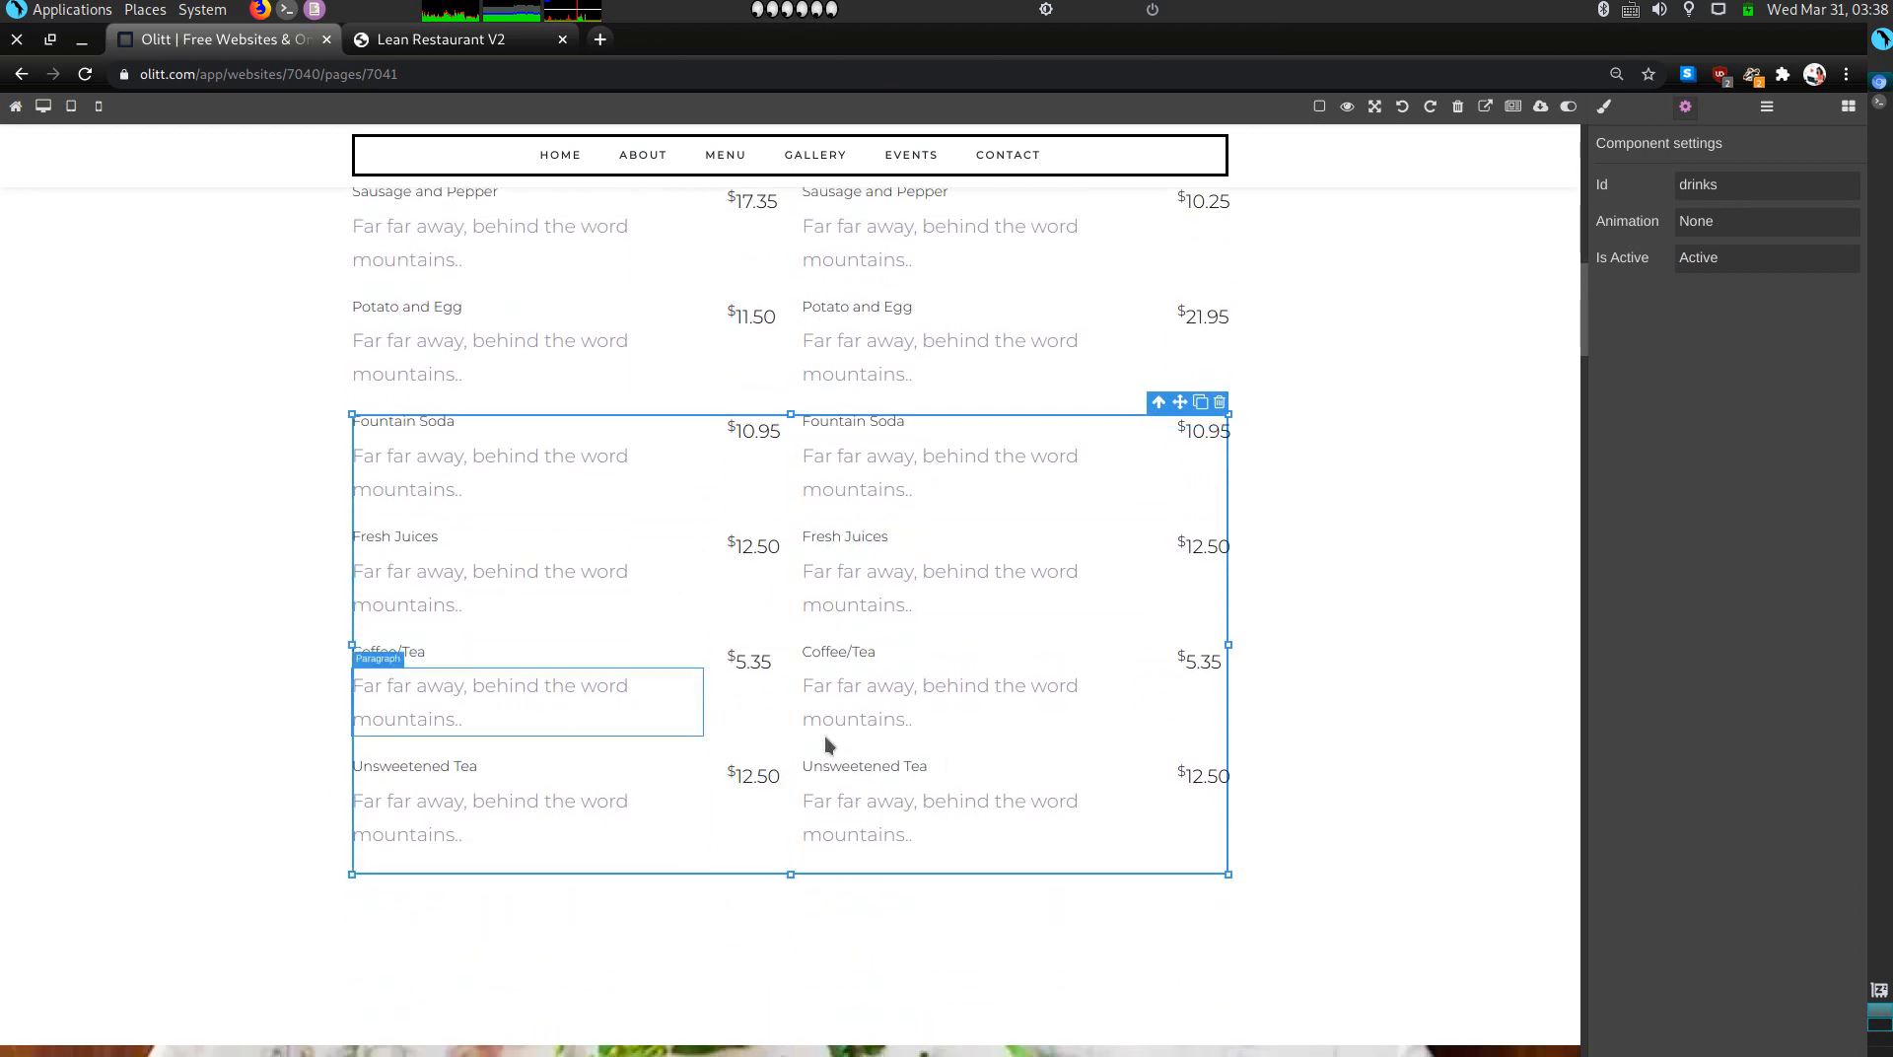
{"action": "scroll", "coordinate": [558, 717], "scroll_direction": "up", "scroll_amount": 3}
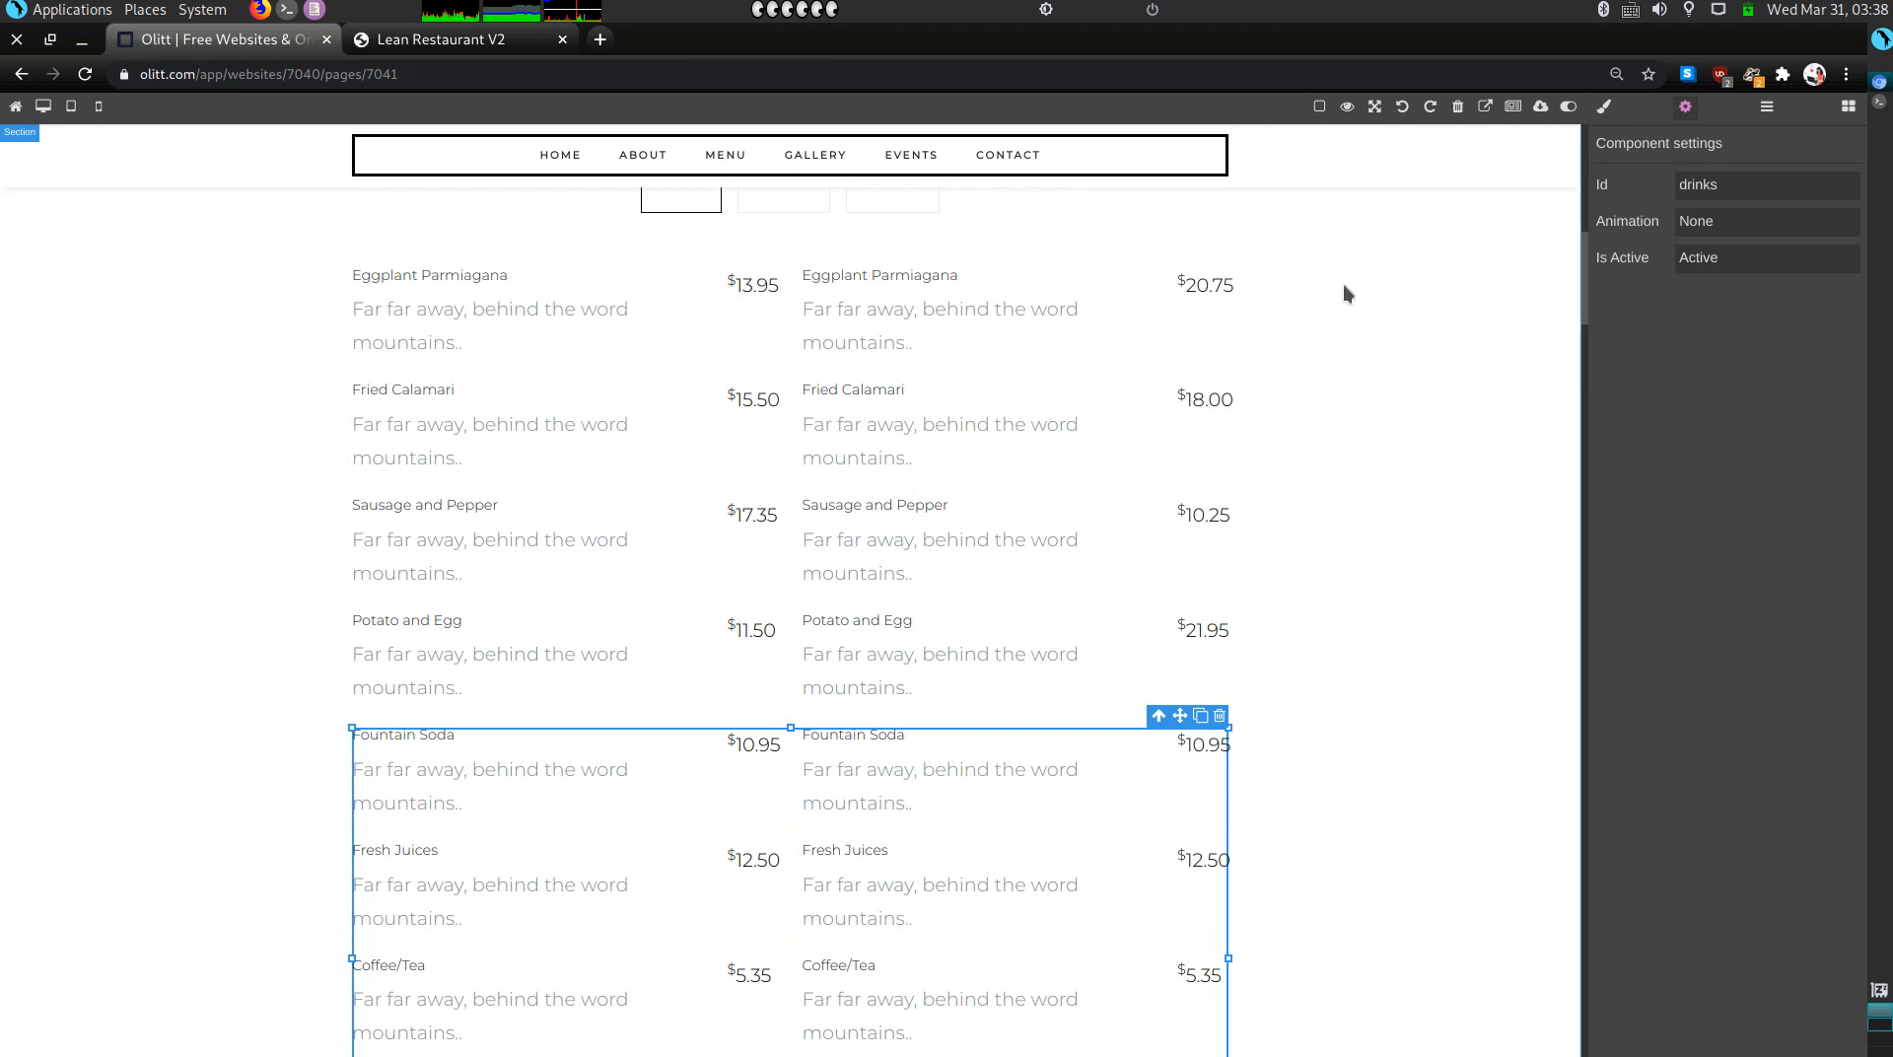
{"action": "left_click", "coordinate": [1602, 111]}
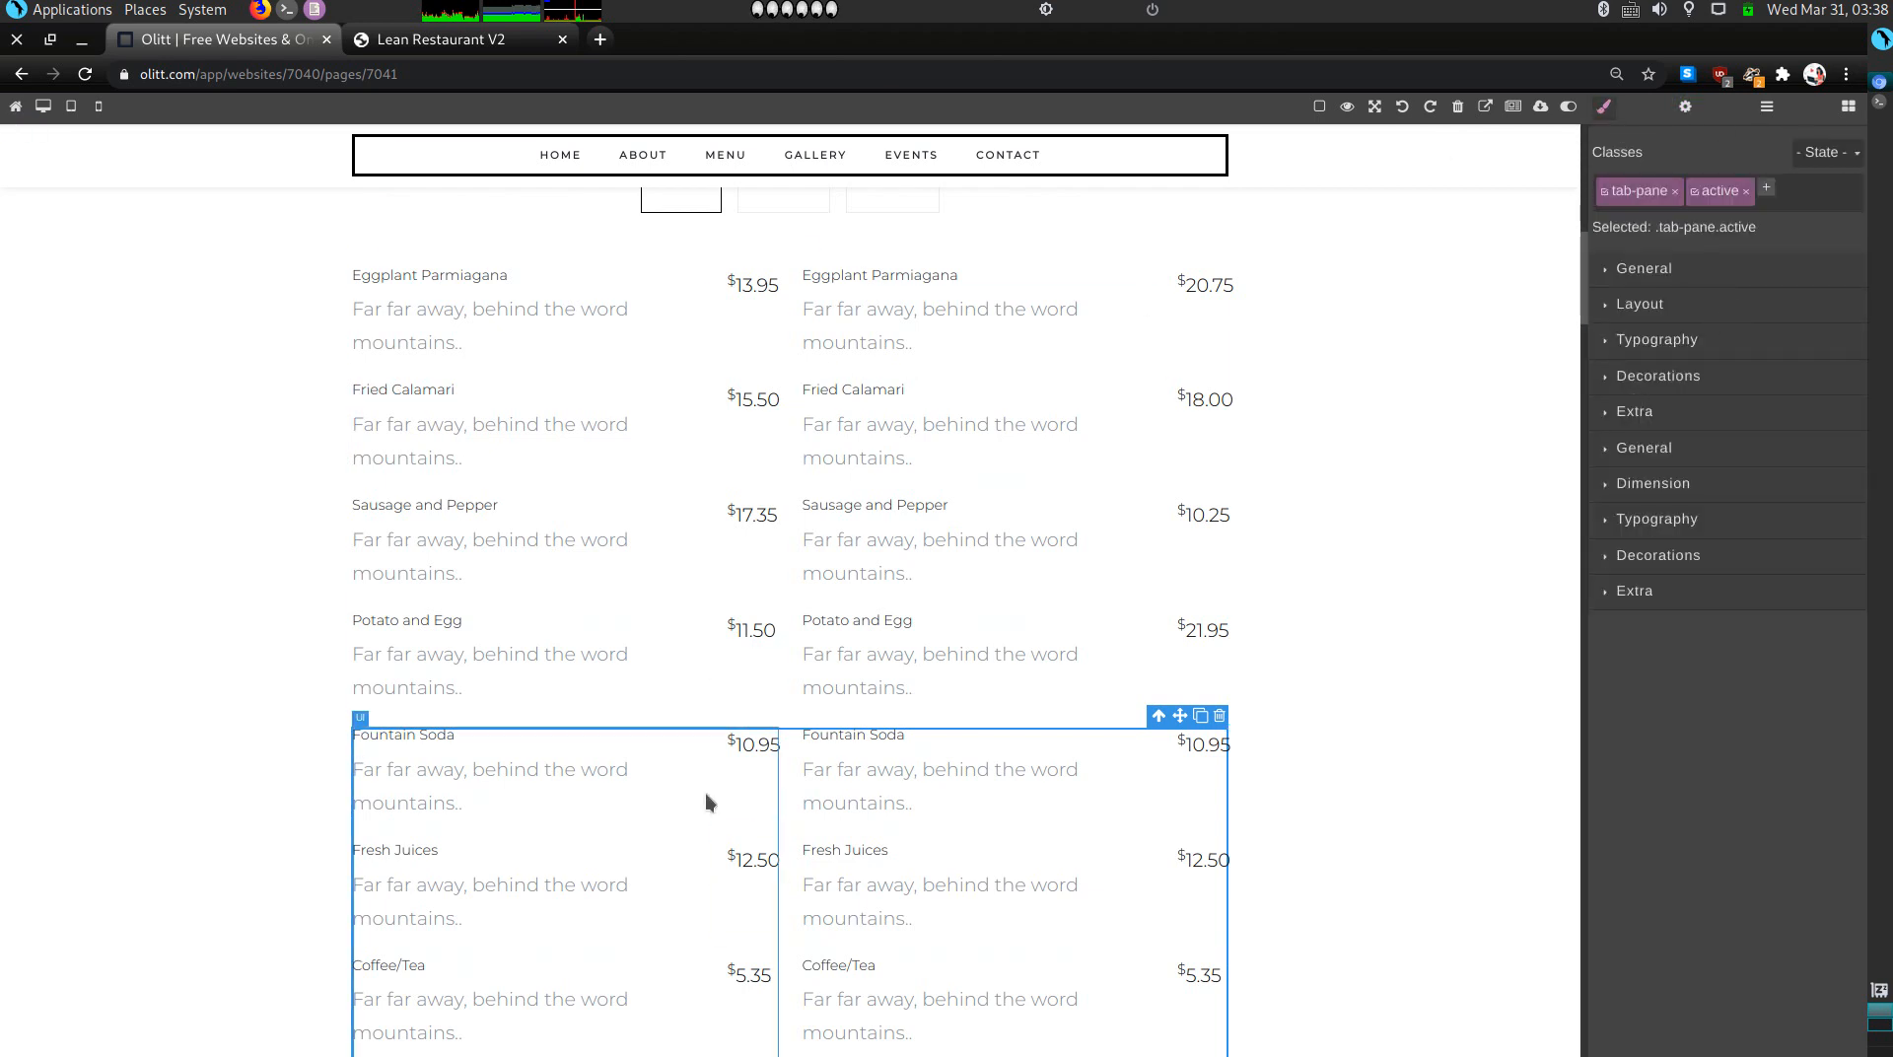
{"action": "scroll", "coordinate": [676, 719], "scroll_direction": "down", "scroll_amount": 2}
{"action": "scroll", "coordinate": [677, 710], "scroll_direction": "up", "scroll_amount": 3}
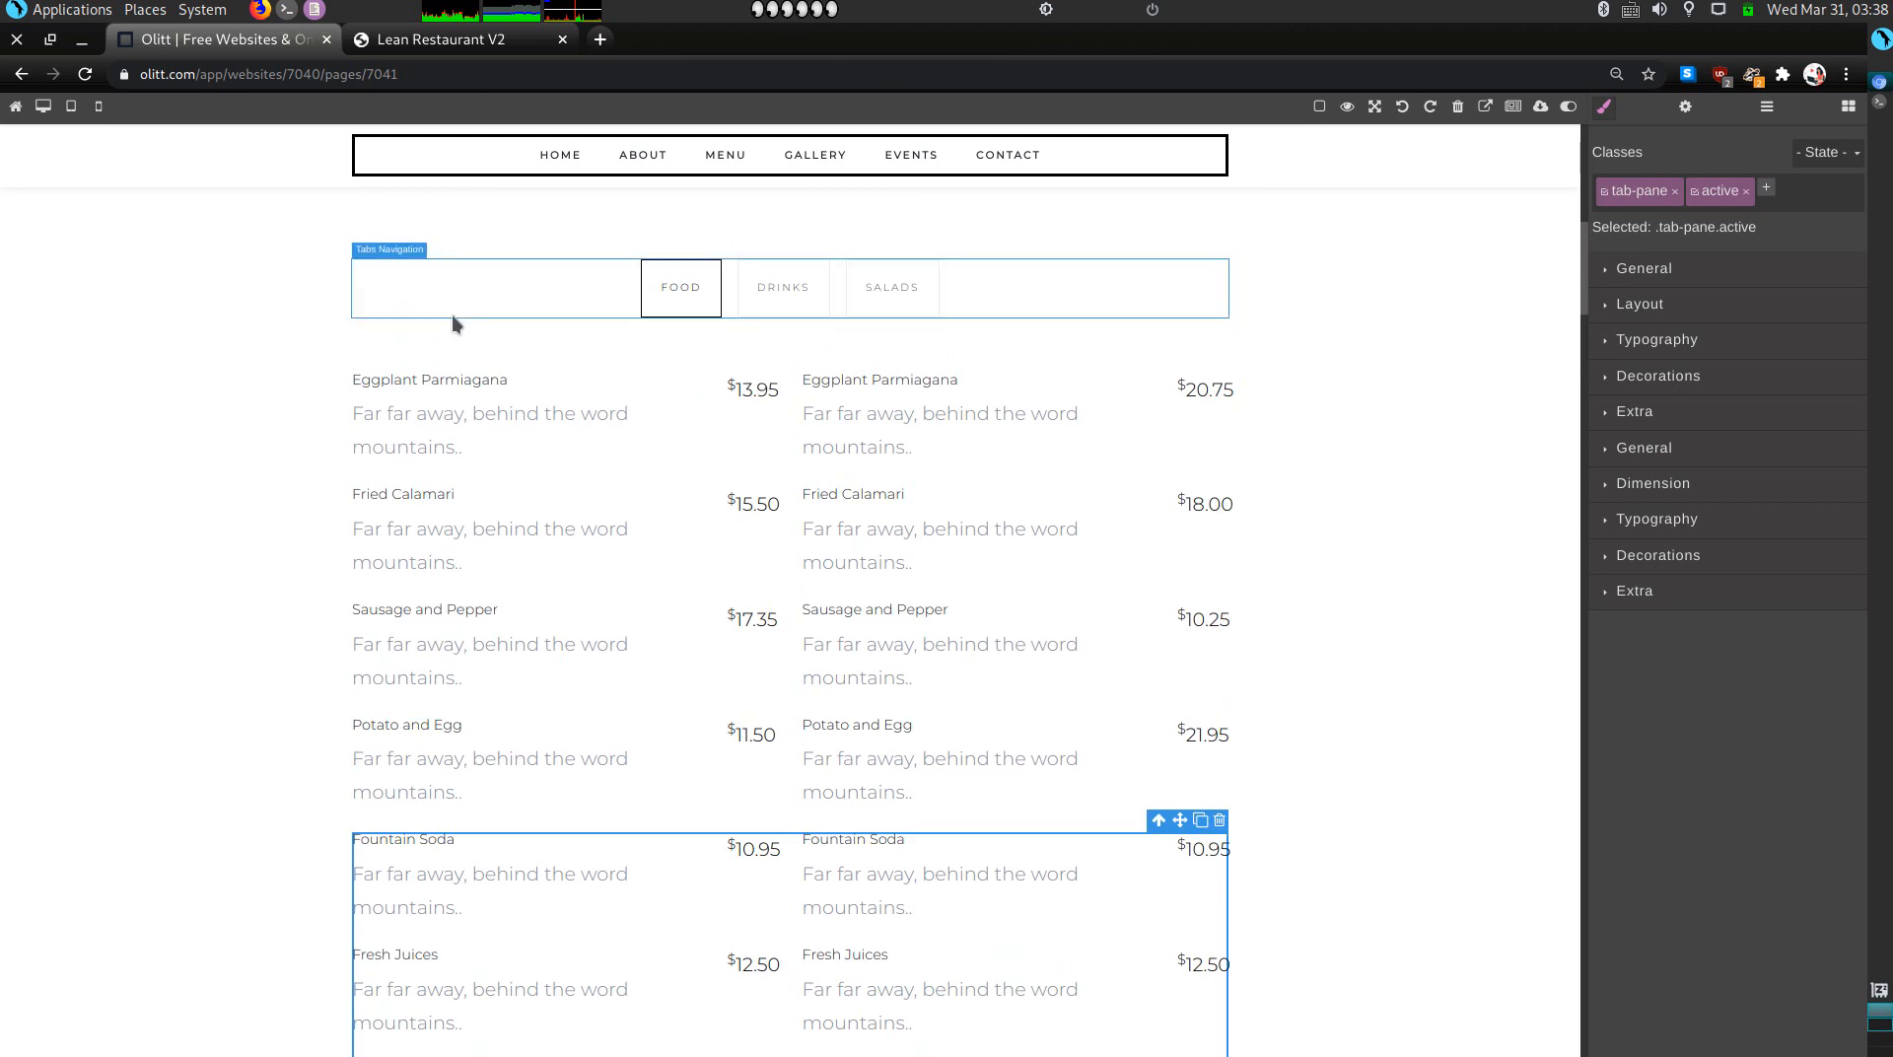
Step: Set the Menu section's salads tab pane to no animation and make it active
{"action": "left_click", "coordinate": [452, 316]}
{"action": "left_click", "coordinate": [363, 353]}
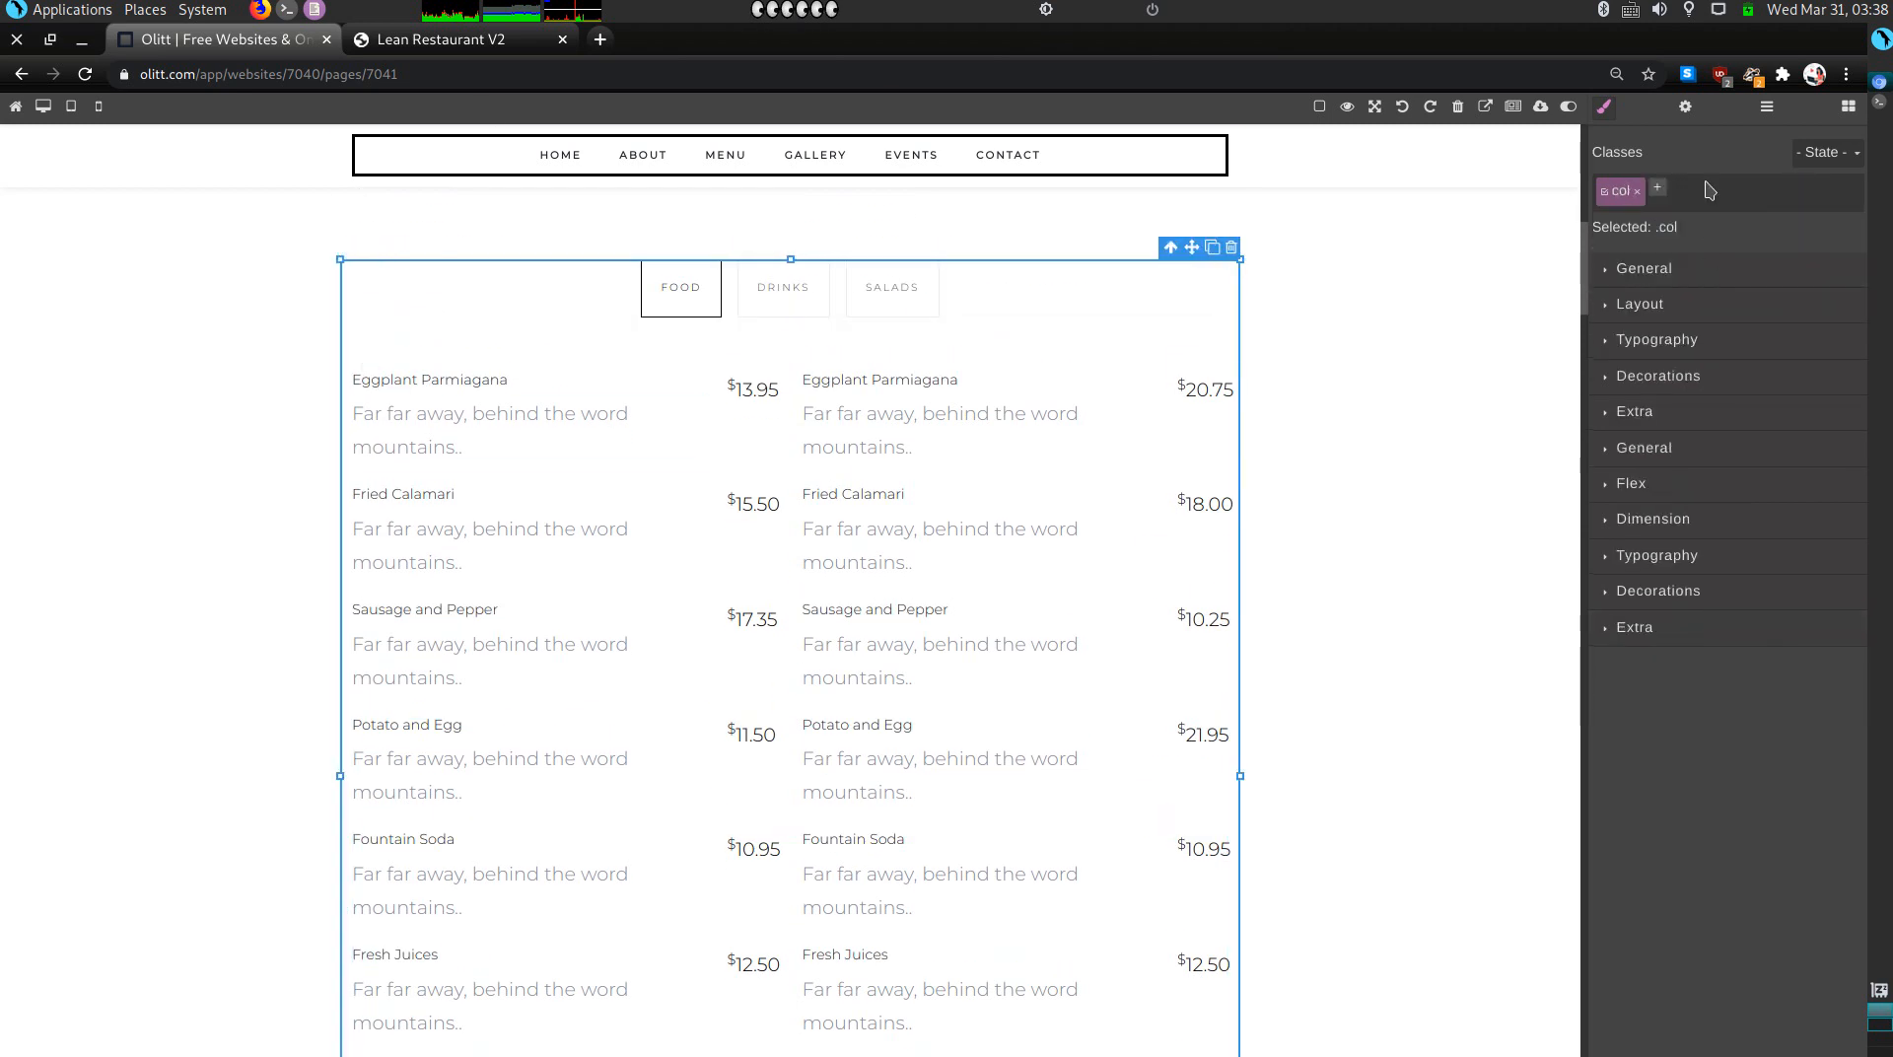
{"action": "left_click", "coordinate": [1766, 106]}
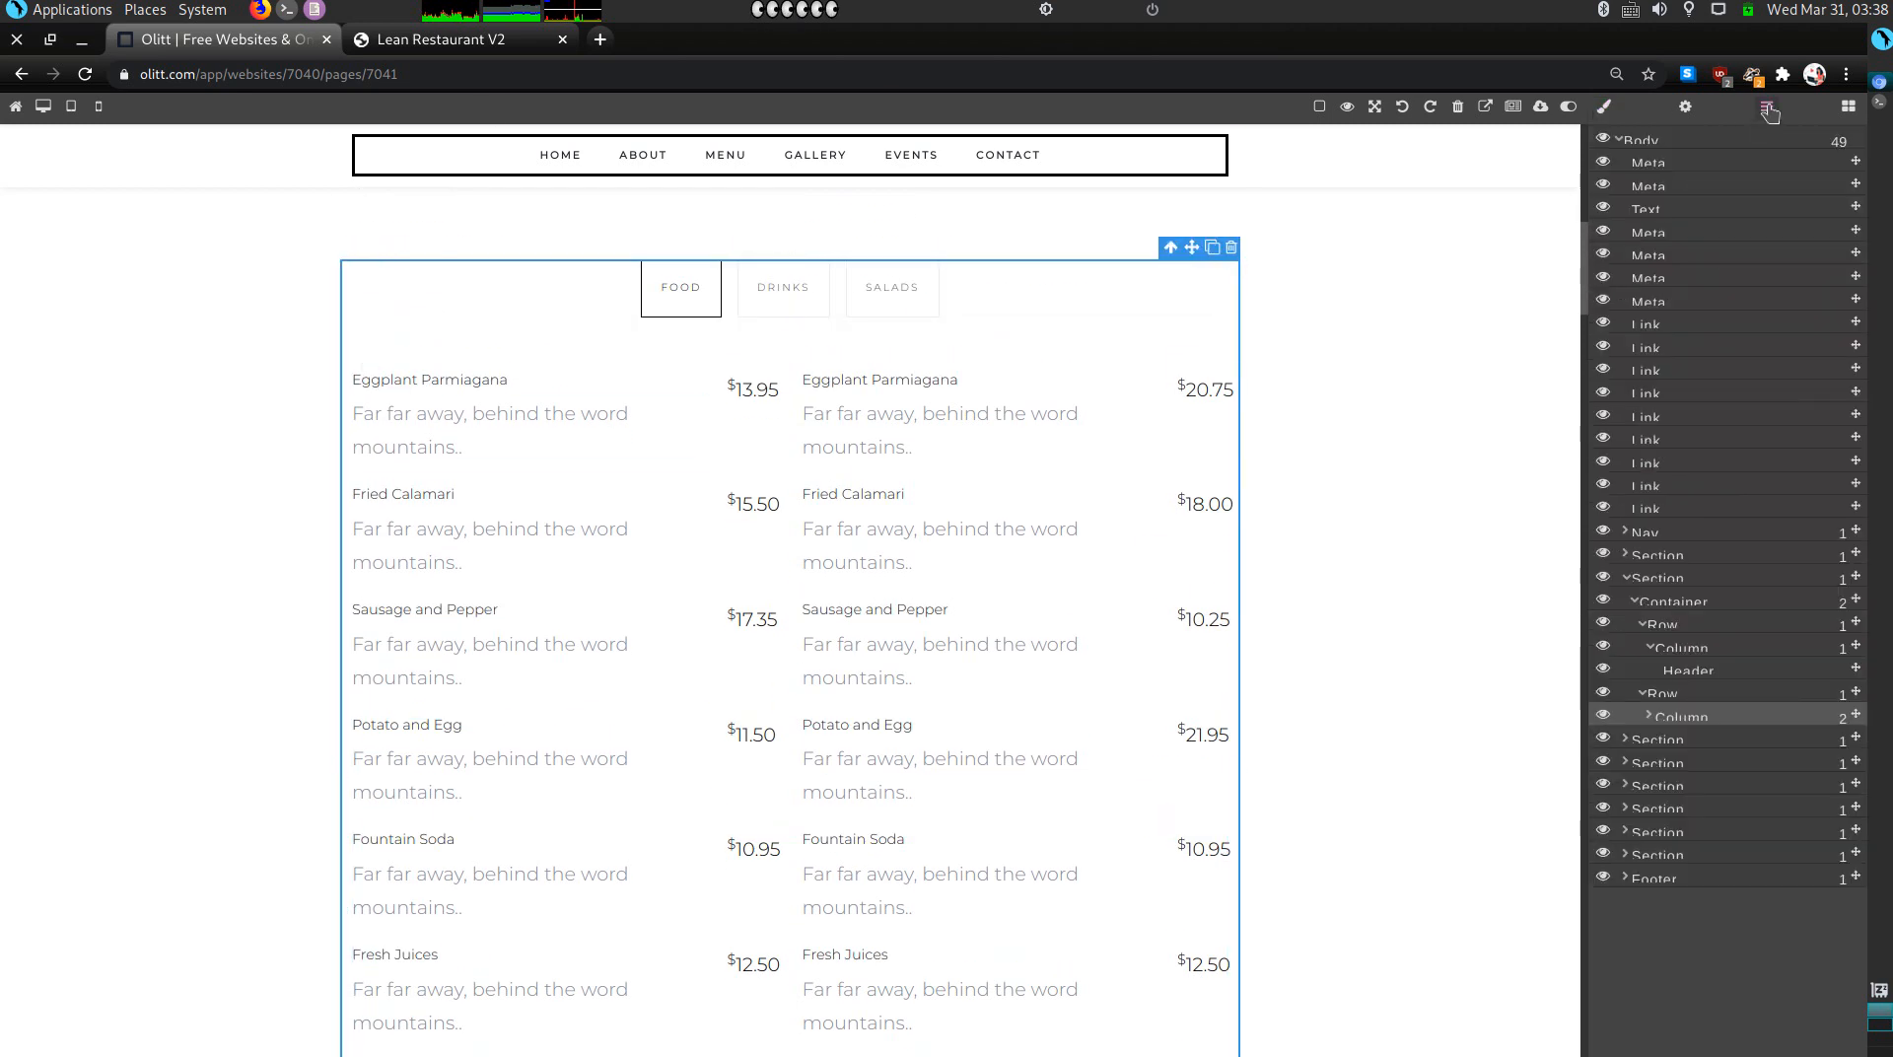
{"action": "left_click", "coordinate": [1648, 714]}
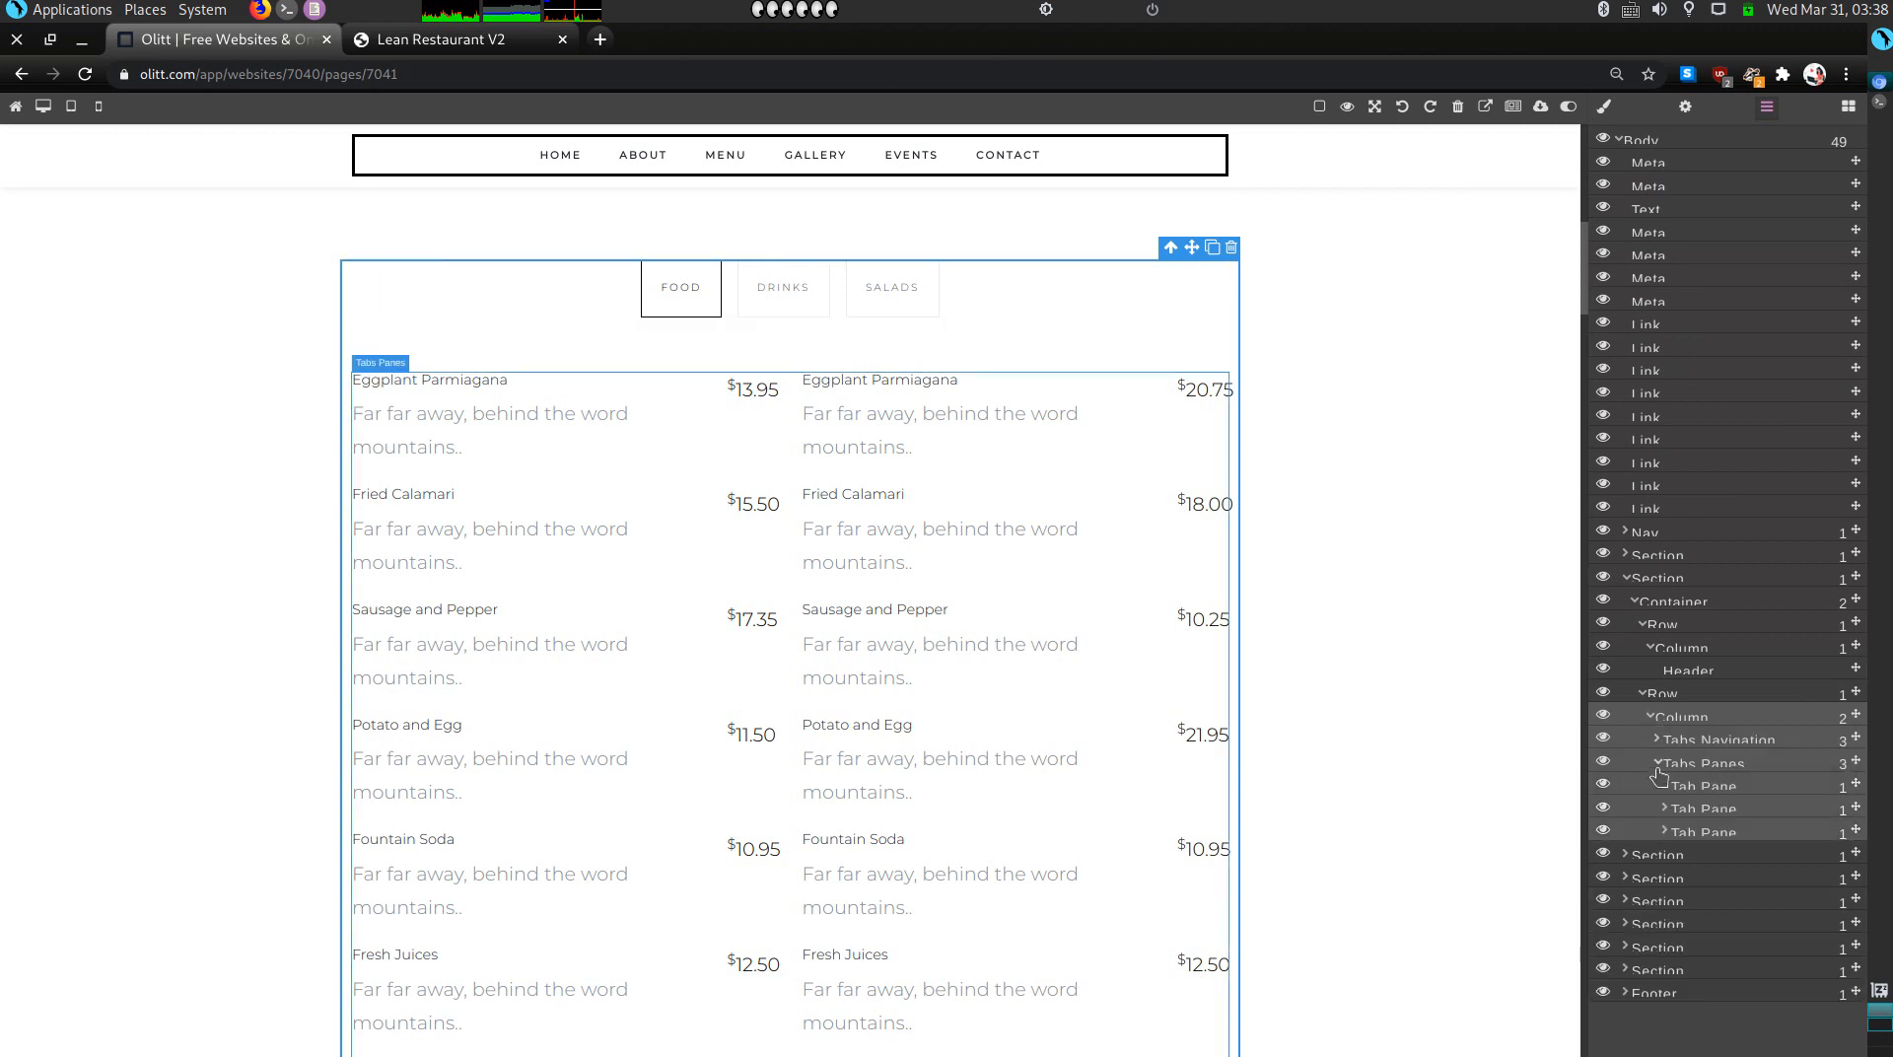
{"action": "left_click", "coordinate": [1683, 832]}
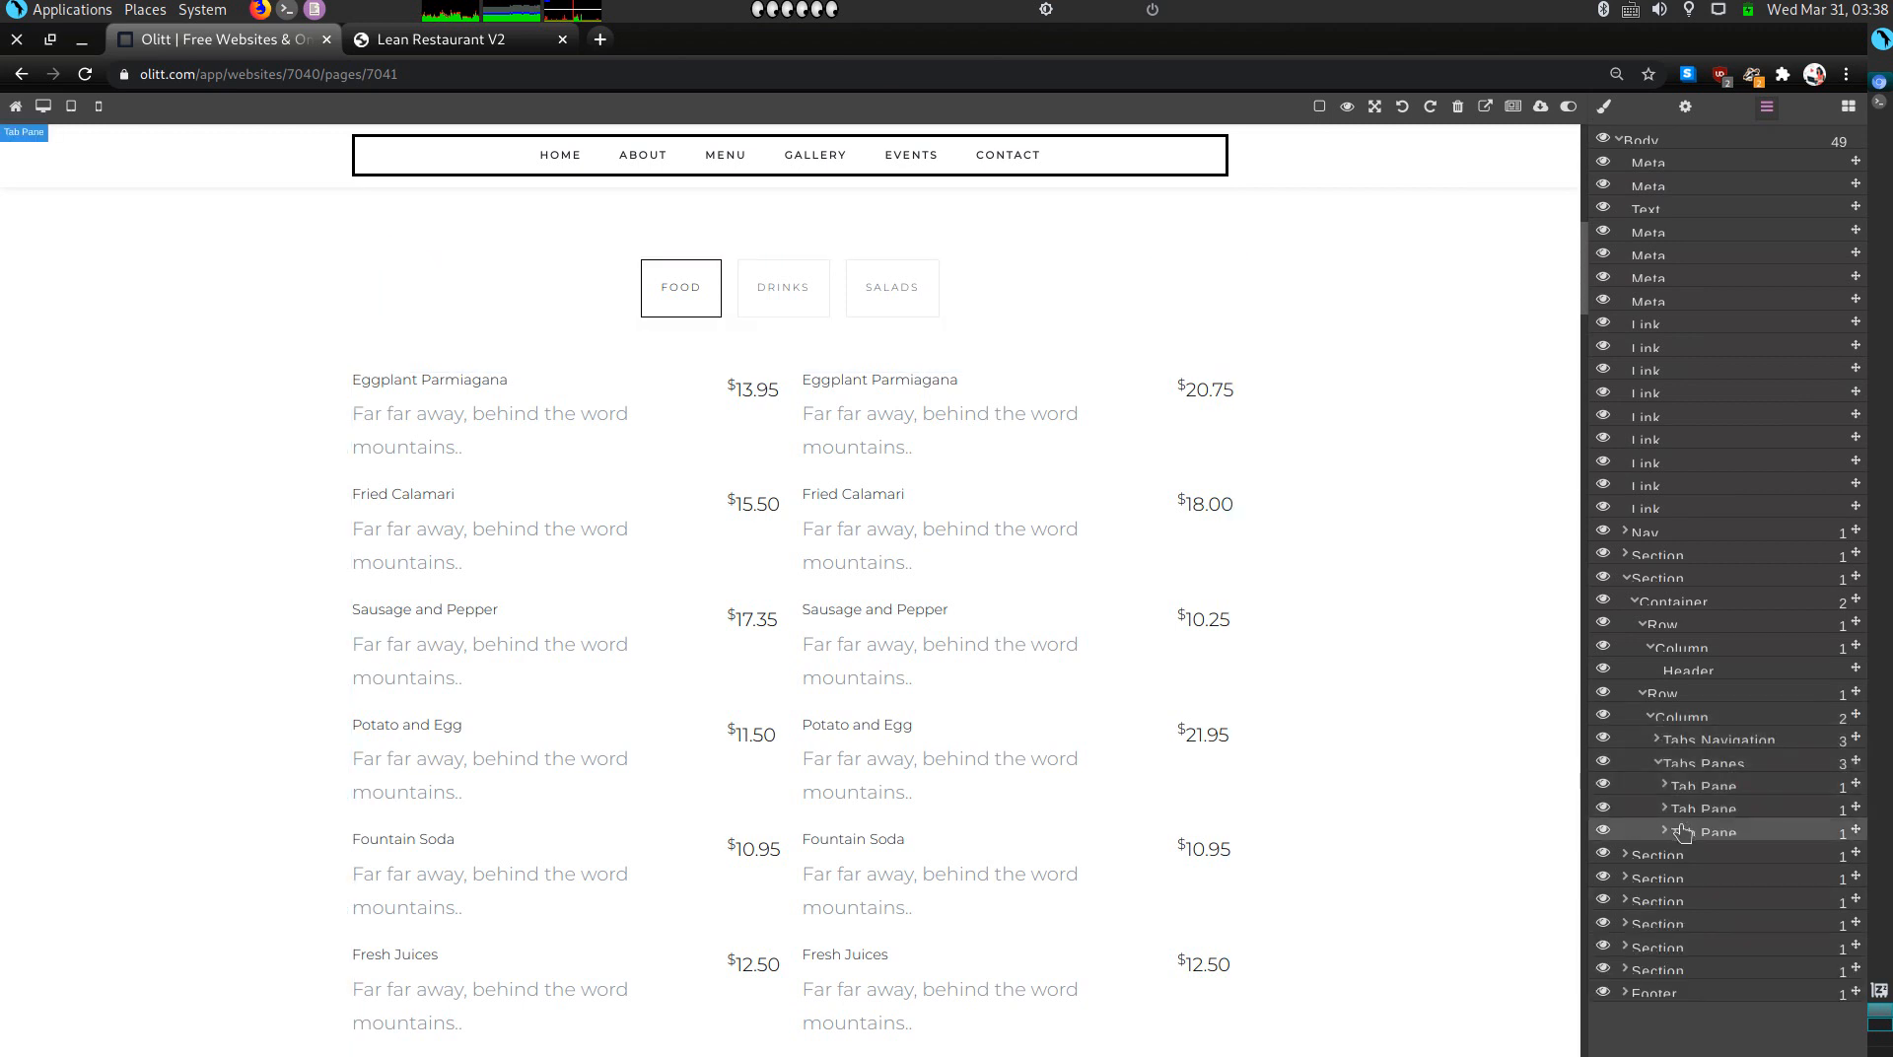
{"action": "left_click", "coordinate": [1685, 106]}
{"action": "left_click", "coordinate": [1715, 225]}
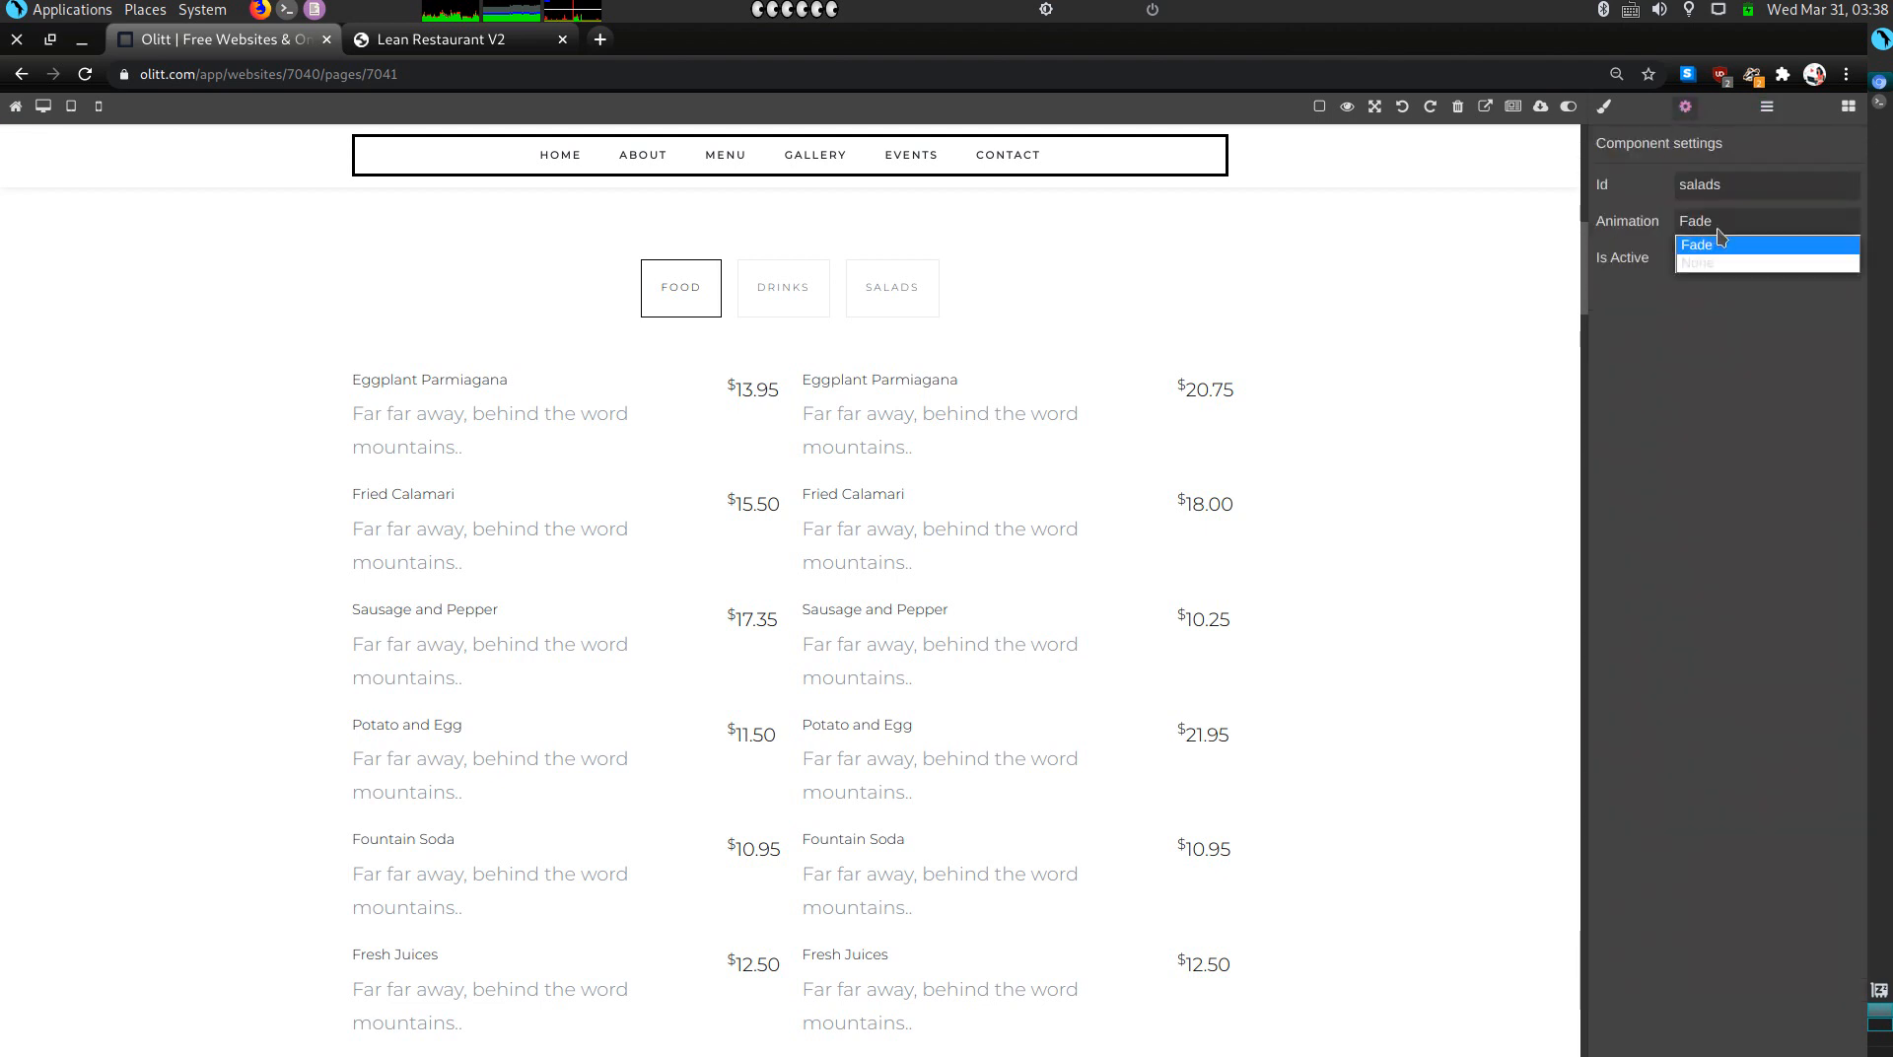
{"action": "left_click", "coordinate": [1718, 264]}
{"action": "left_click", "coordinate": [1721, 259]}
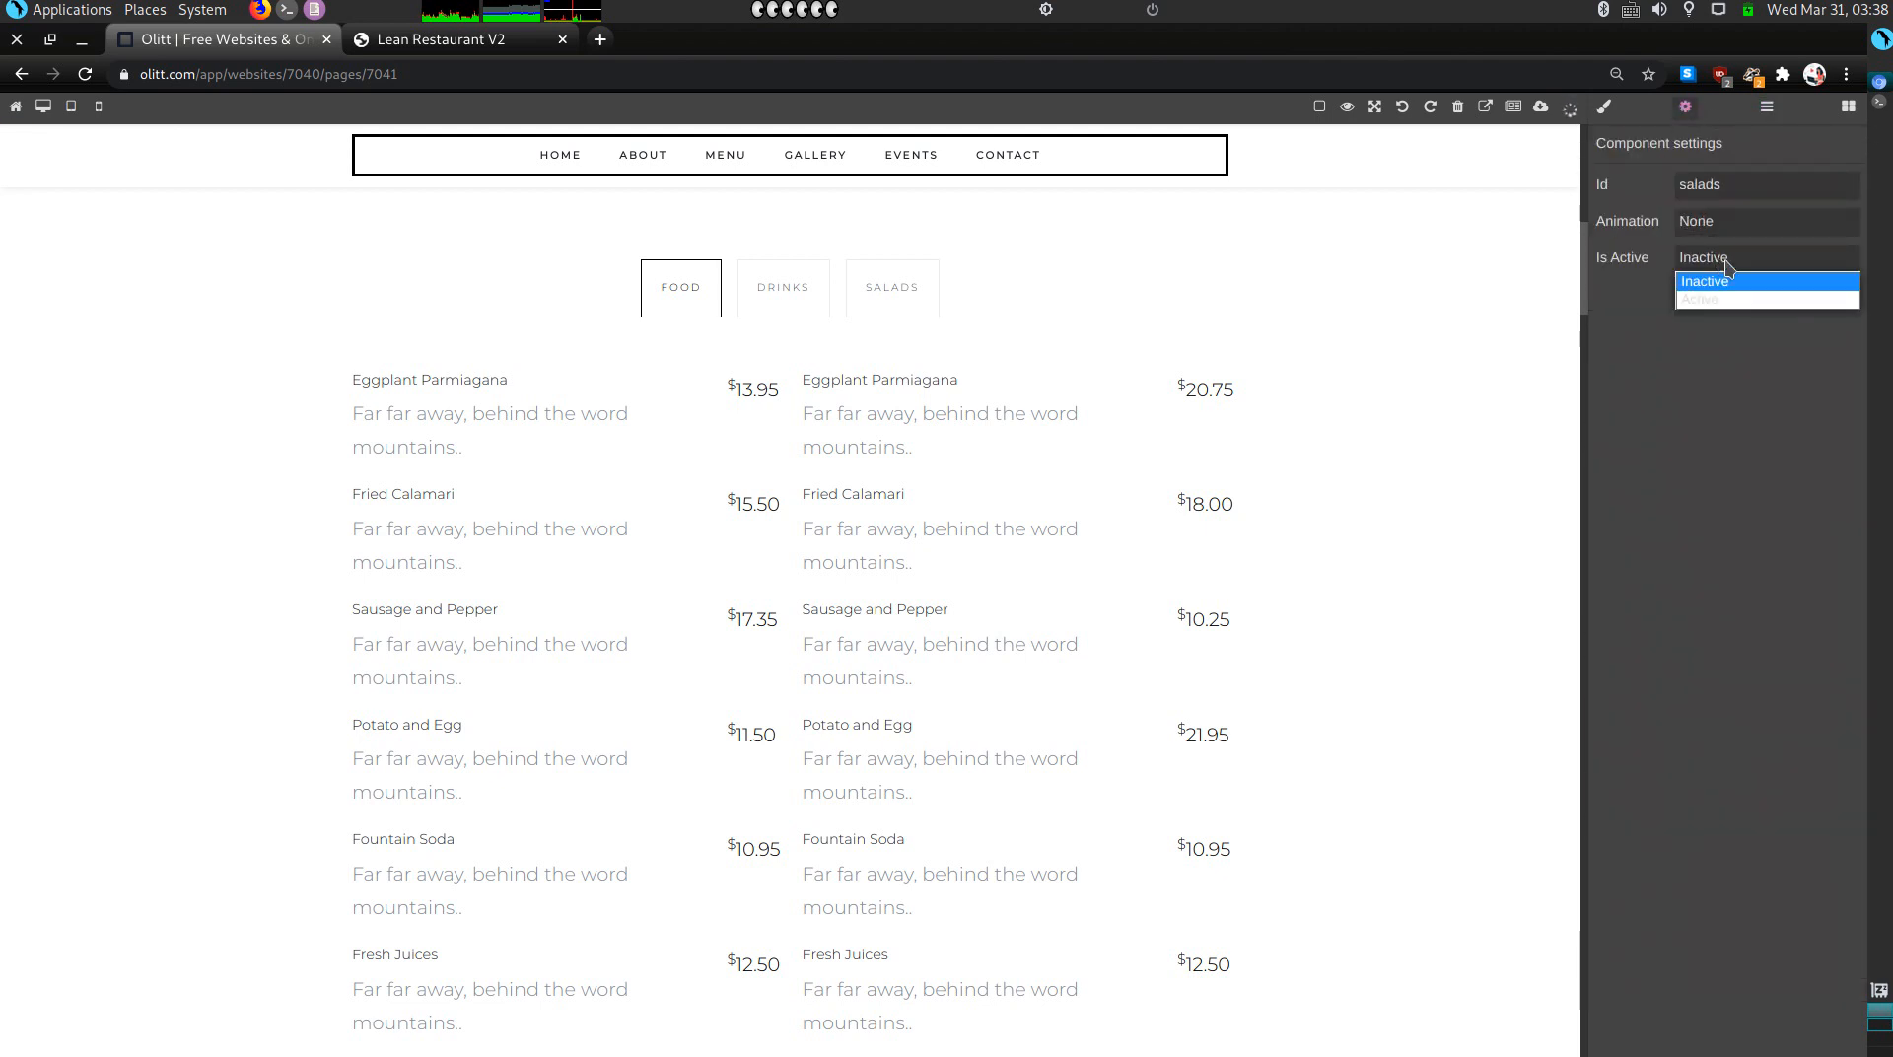
{"action": "left_click", "coordinate": [1721, 301]}
{"action": "scroll", "coordinate": [760, 617], "scroll_direction": "down", "scroll_amount": 4}
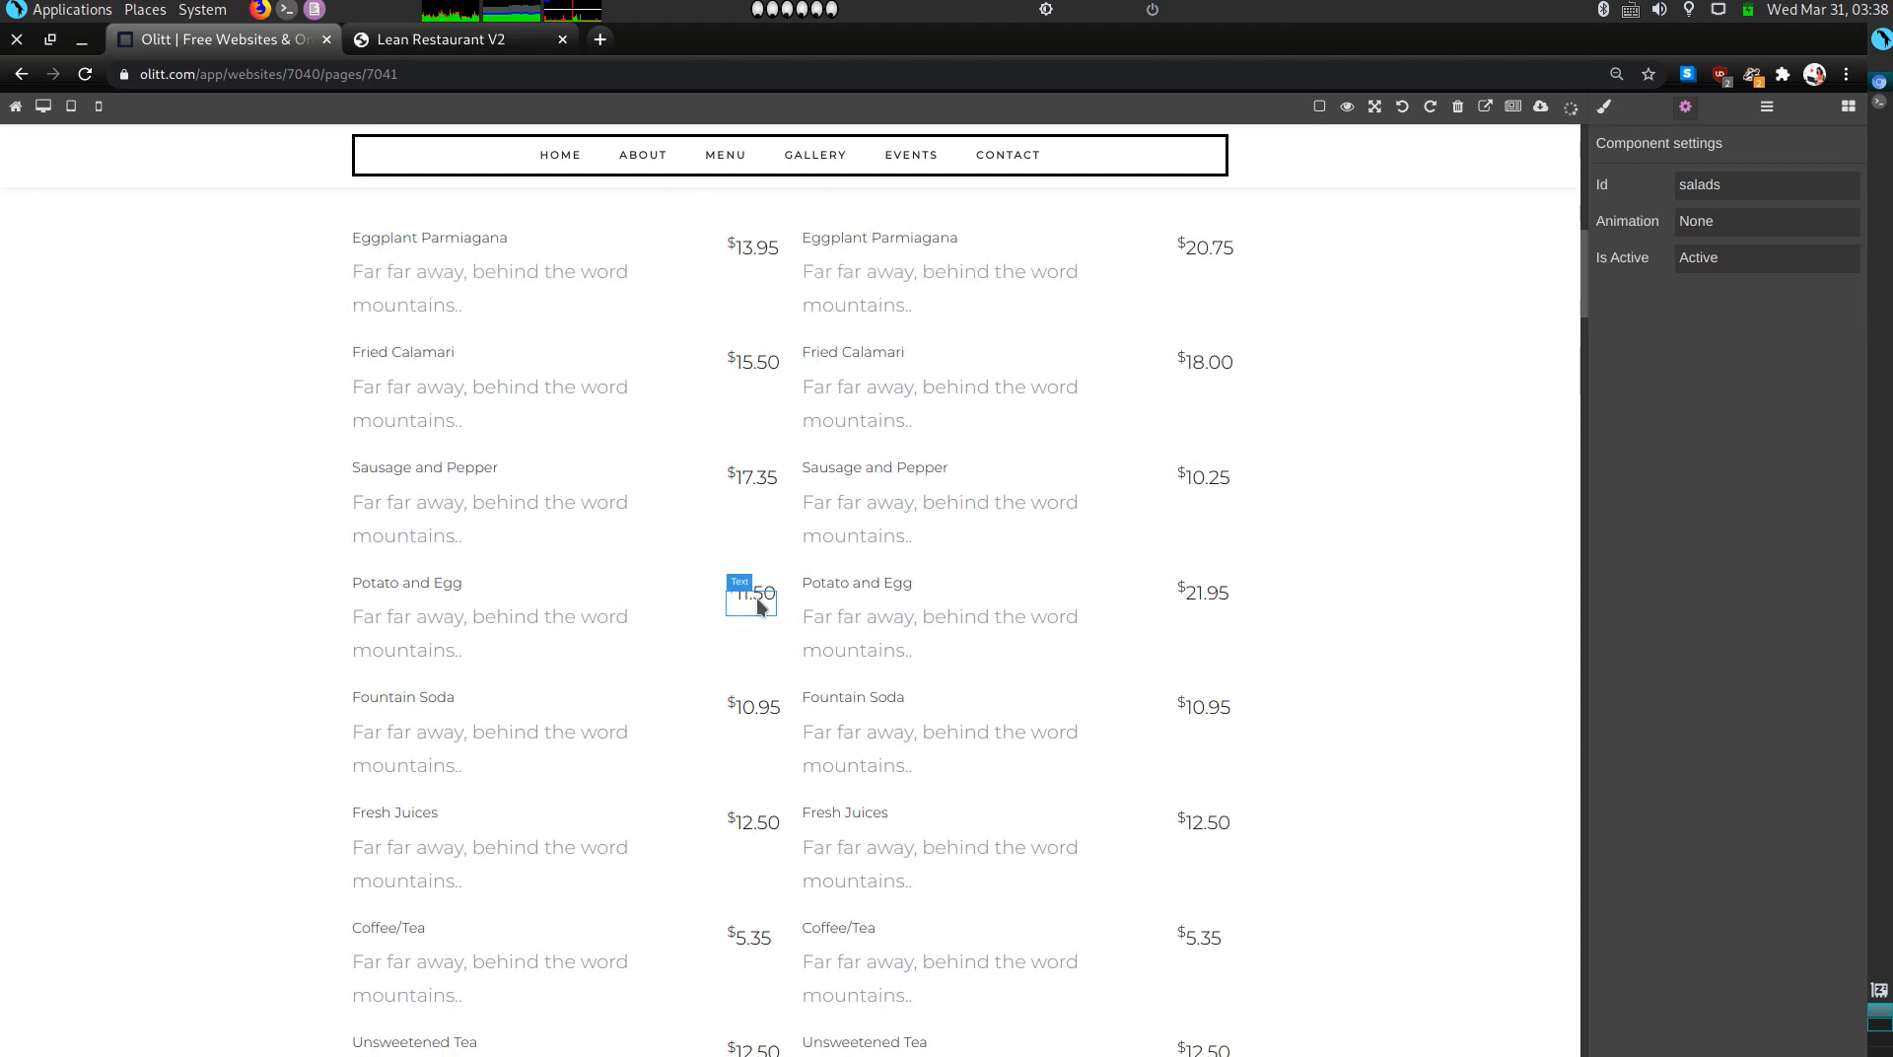
{"action": "scroll", "coordinate": [788, 750], "scroll_direction": "down", "scroll_amount": 5}
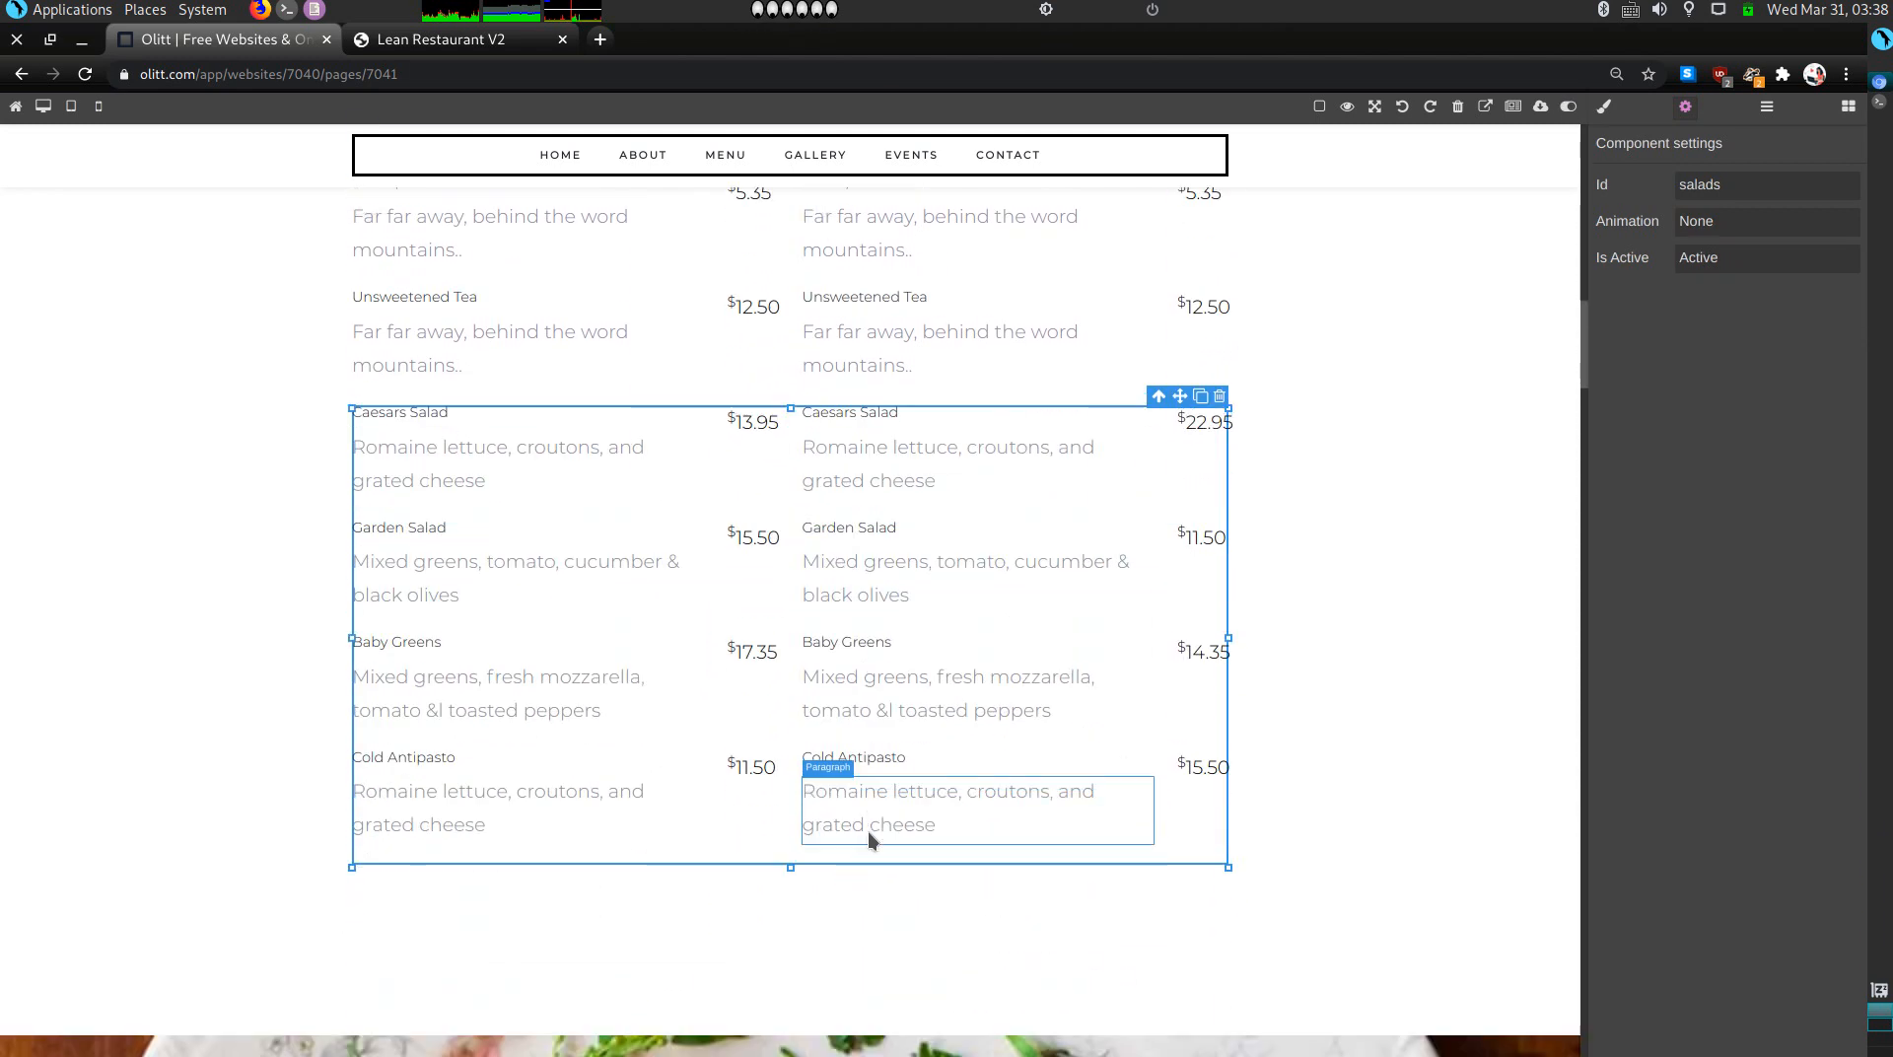
{"action": "scroll", "coordinate": [697, 553], "scroll_direction": "up", "scroll_amount": 6}
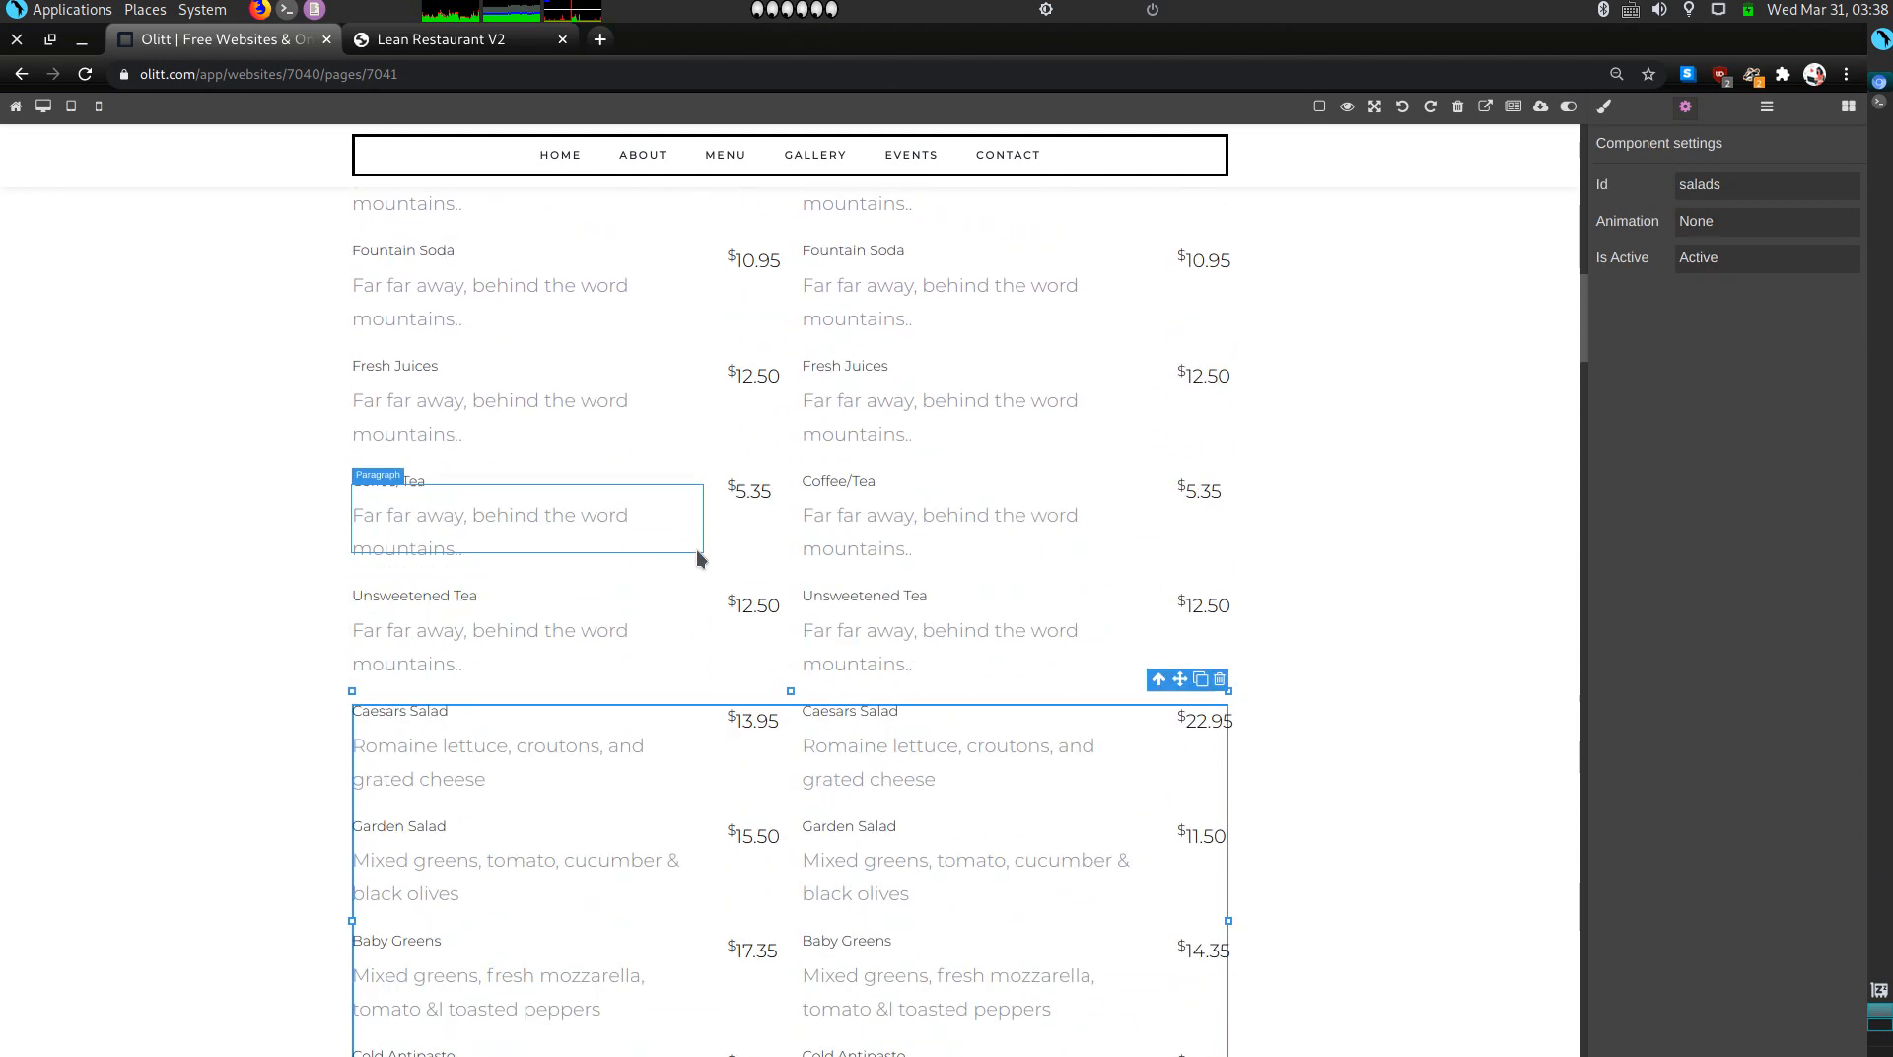
{"action": "scroll", "coordinate": [617, 305], "scroll_direction": "up", "scroll_amount": 2}
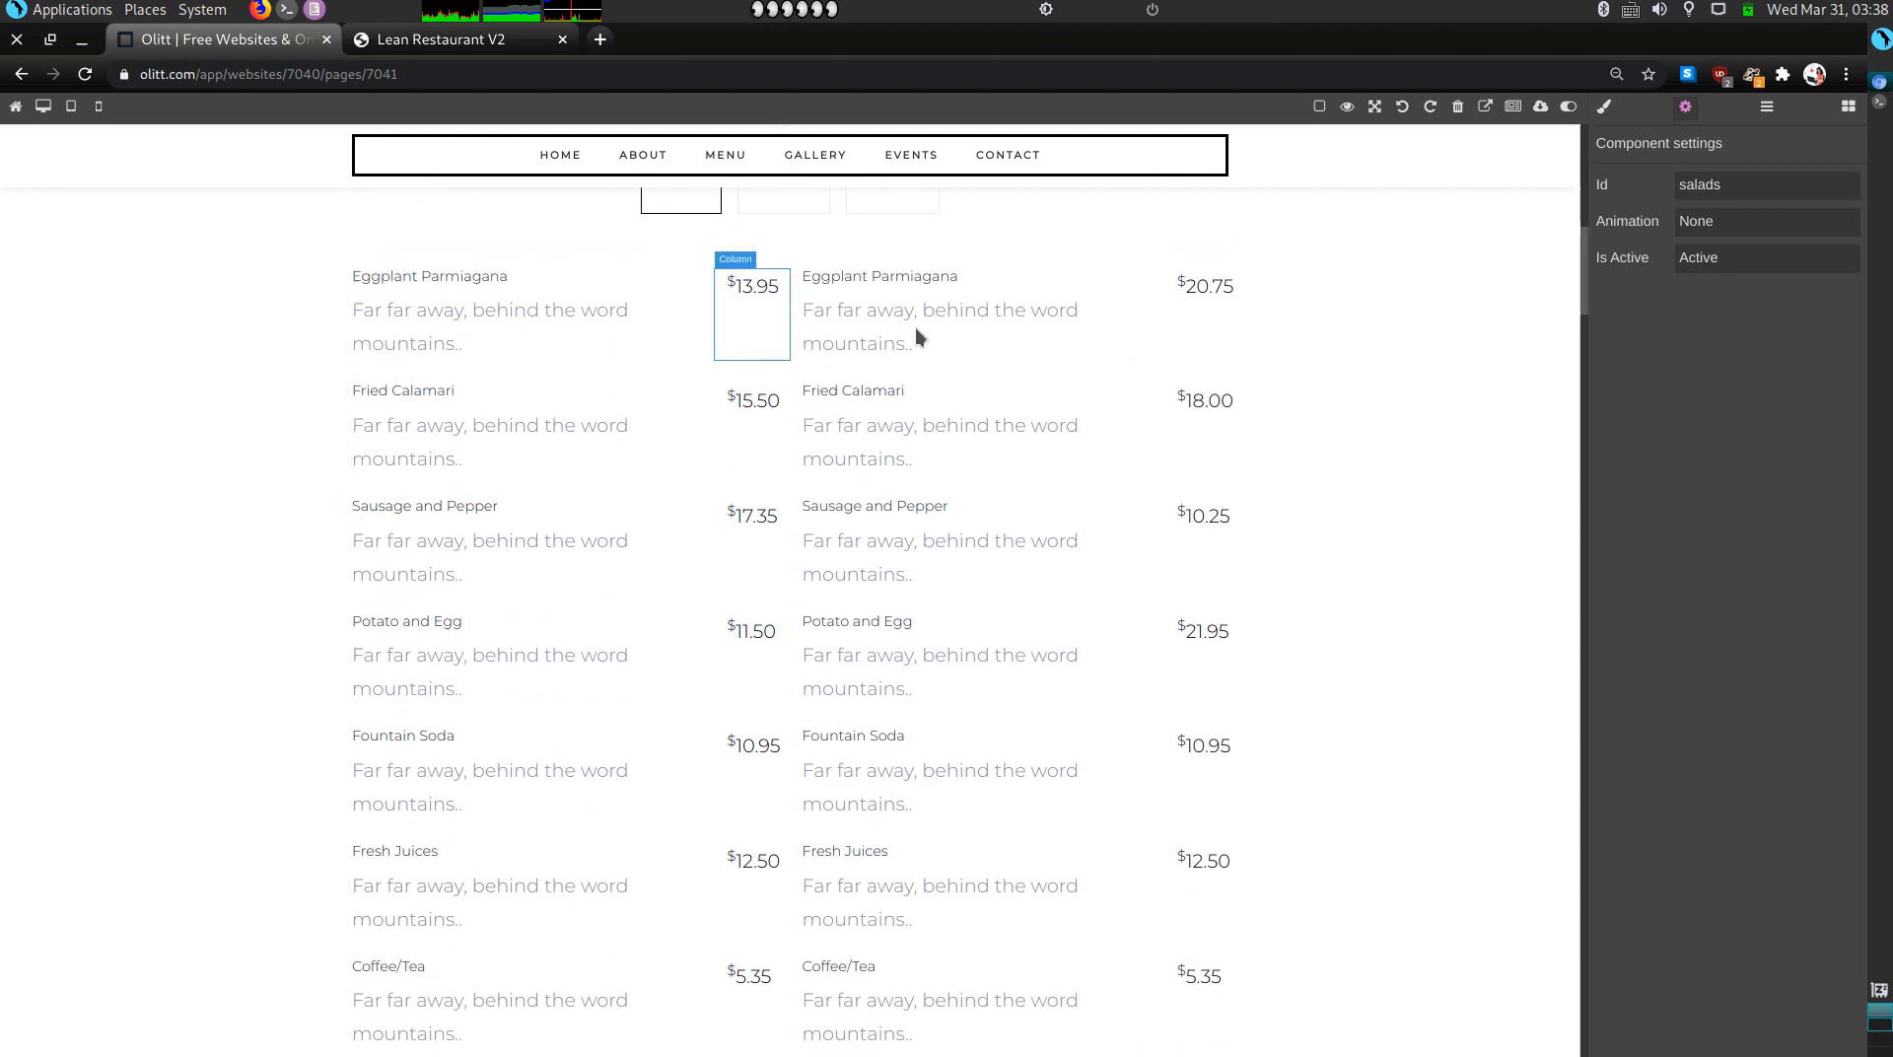
{"action": "scroll", "coordinate": [535, 538], "scroll_direction": "up", "scroll_amount": 1}
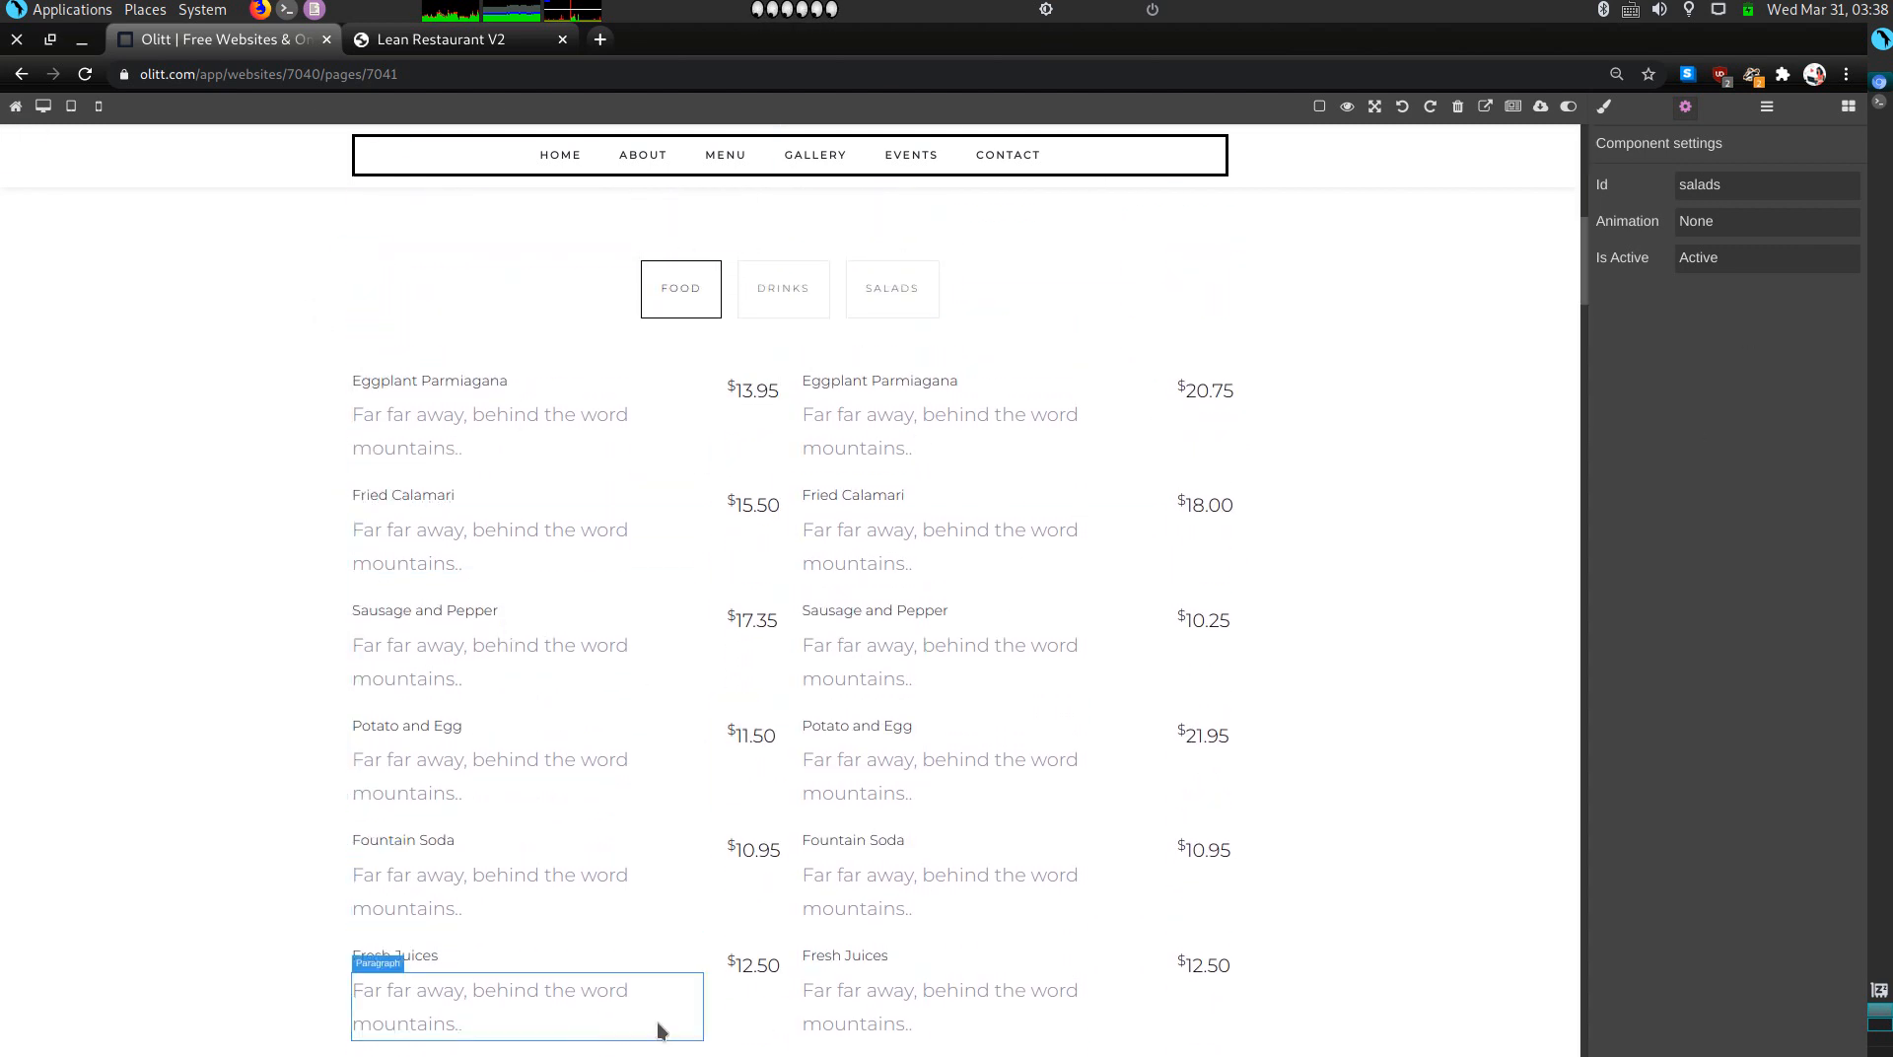
{"action": "double_click", "coordinate": [509, 381]}
{"action": "double_click", "coordinate": [509, 382]}
{"action": "triple_click", "coordinate": [508, 381]}
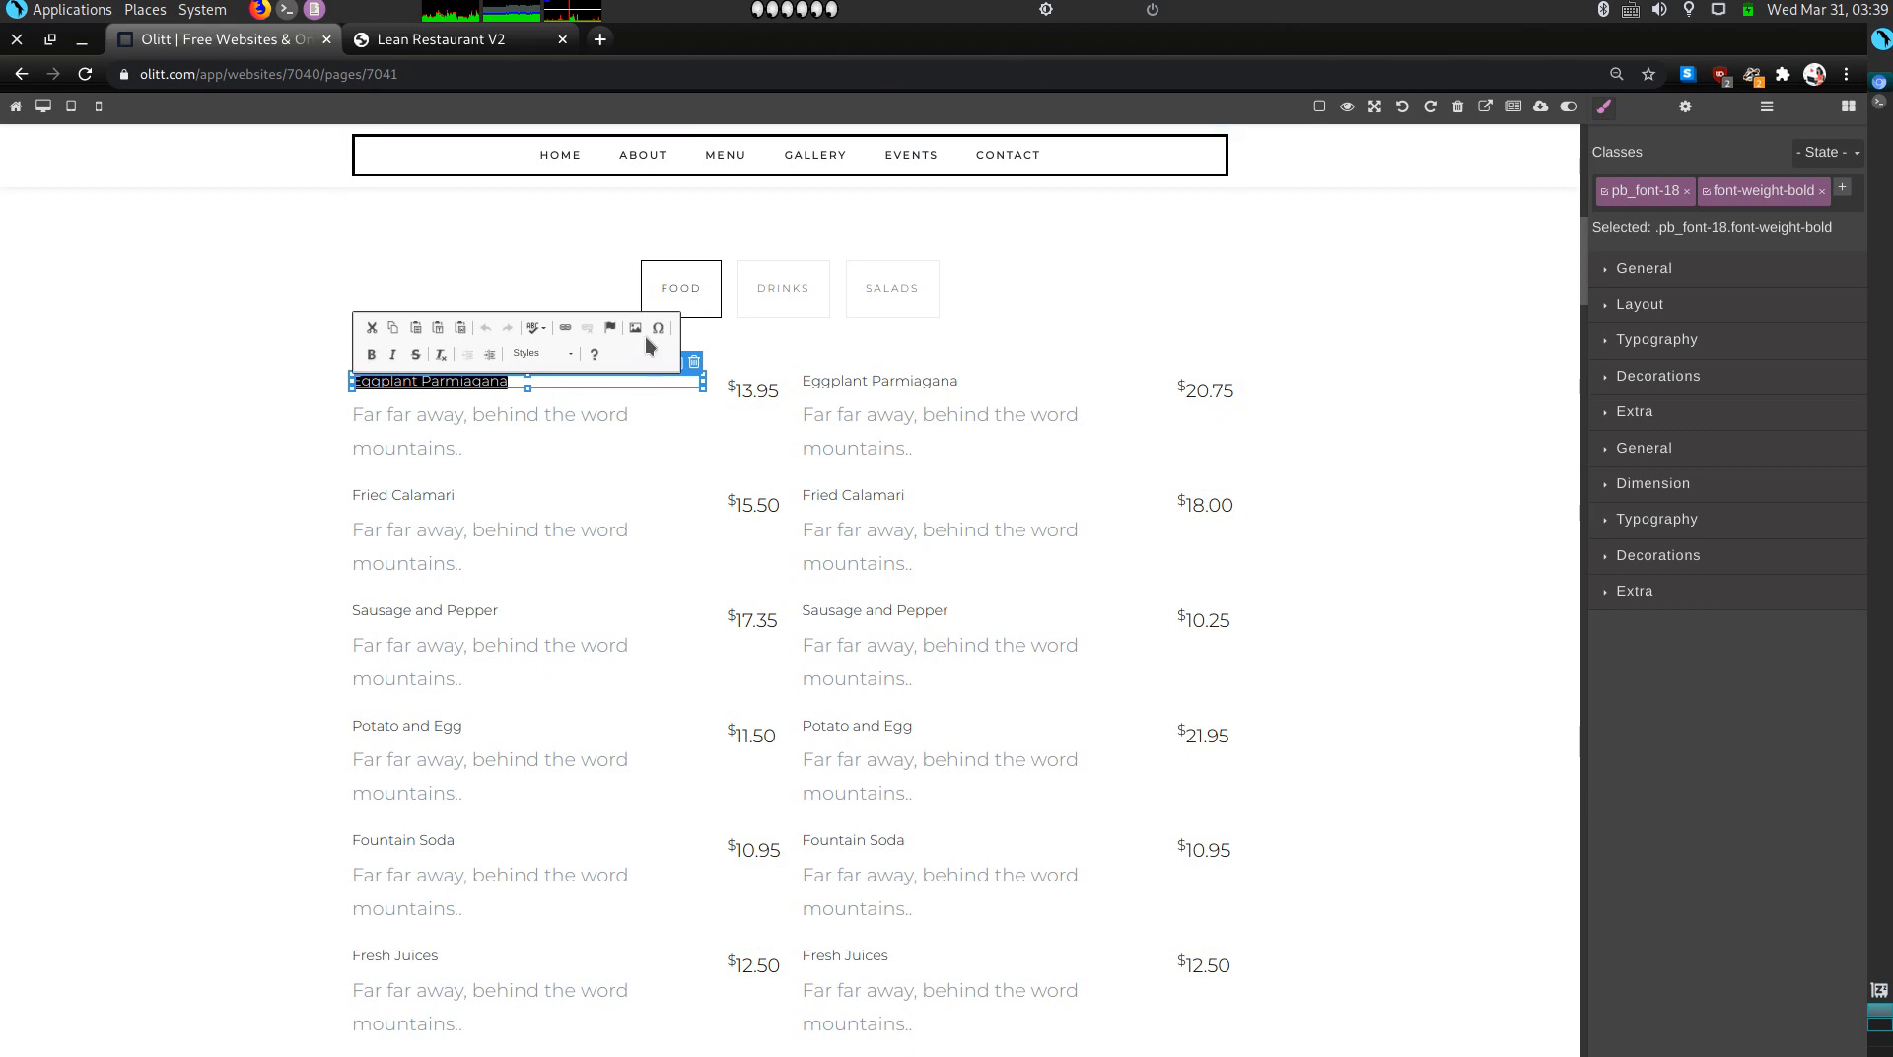
Step: Rename the FOOD tab of the Menu section to KEEP IT SIMPLE
{"action": "left_click", "coordinate": [684, 286]}
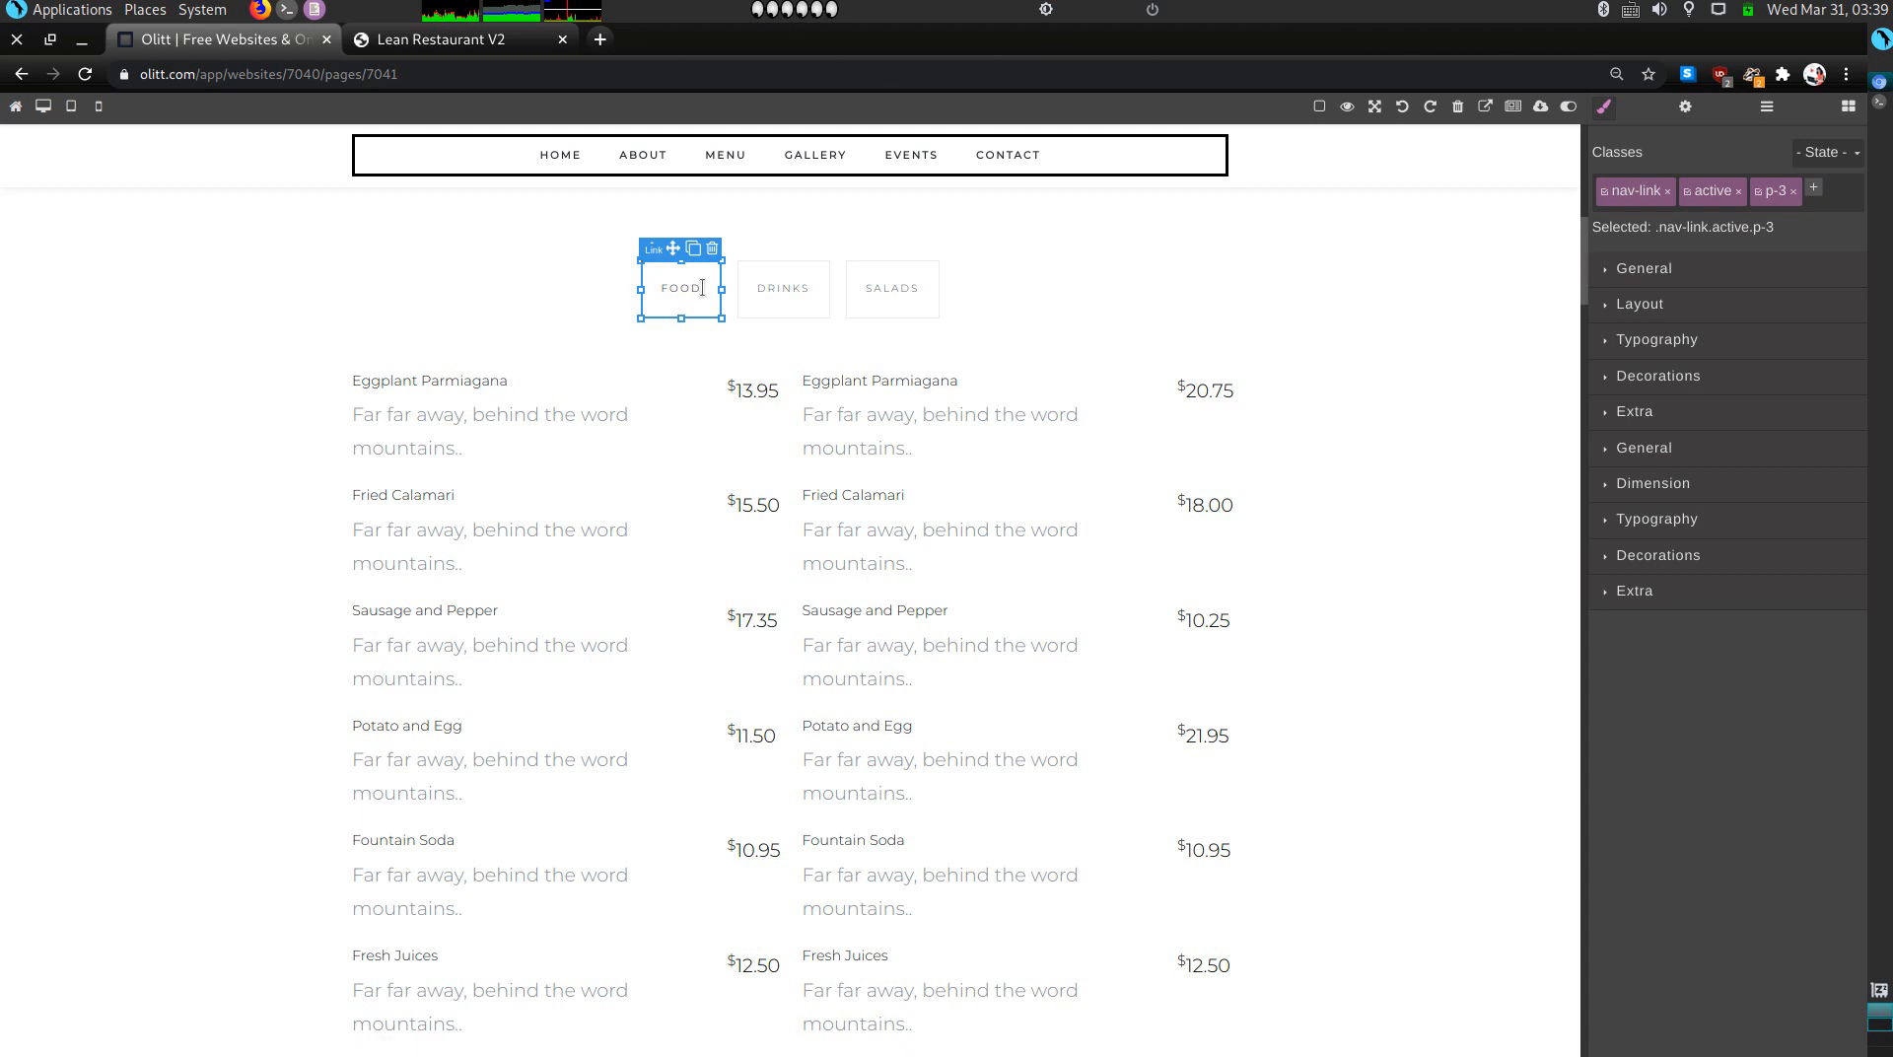
{"action": "key", "text": "BackSpace"}
{"action": "key", "text": "BackSpace"}
{"action": "type", "text": "KEEP IT"}
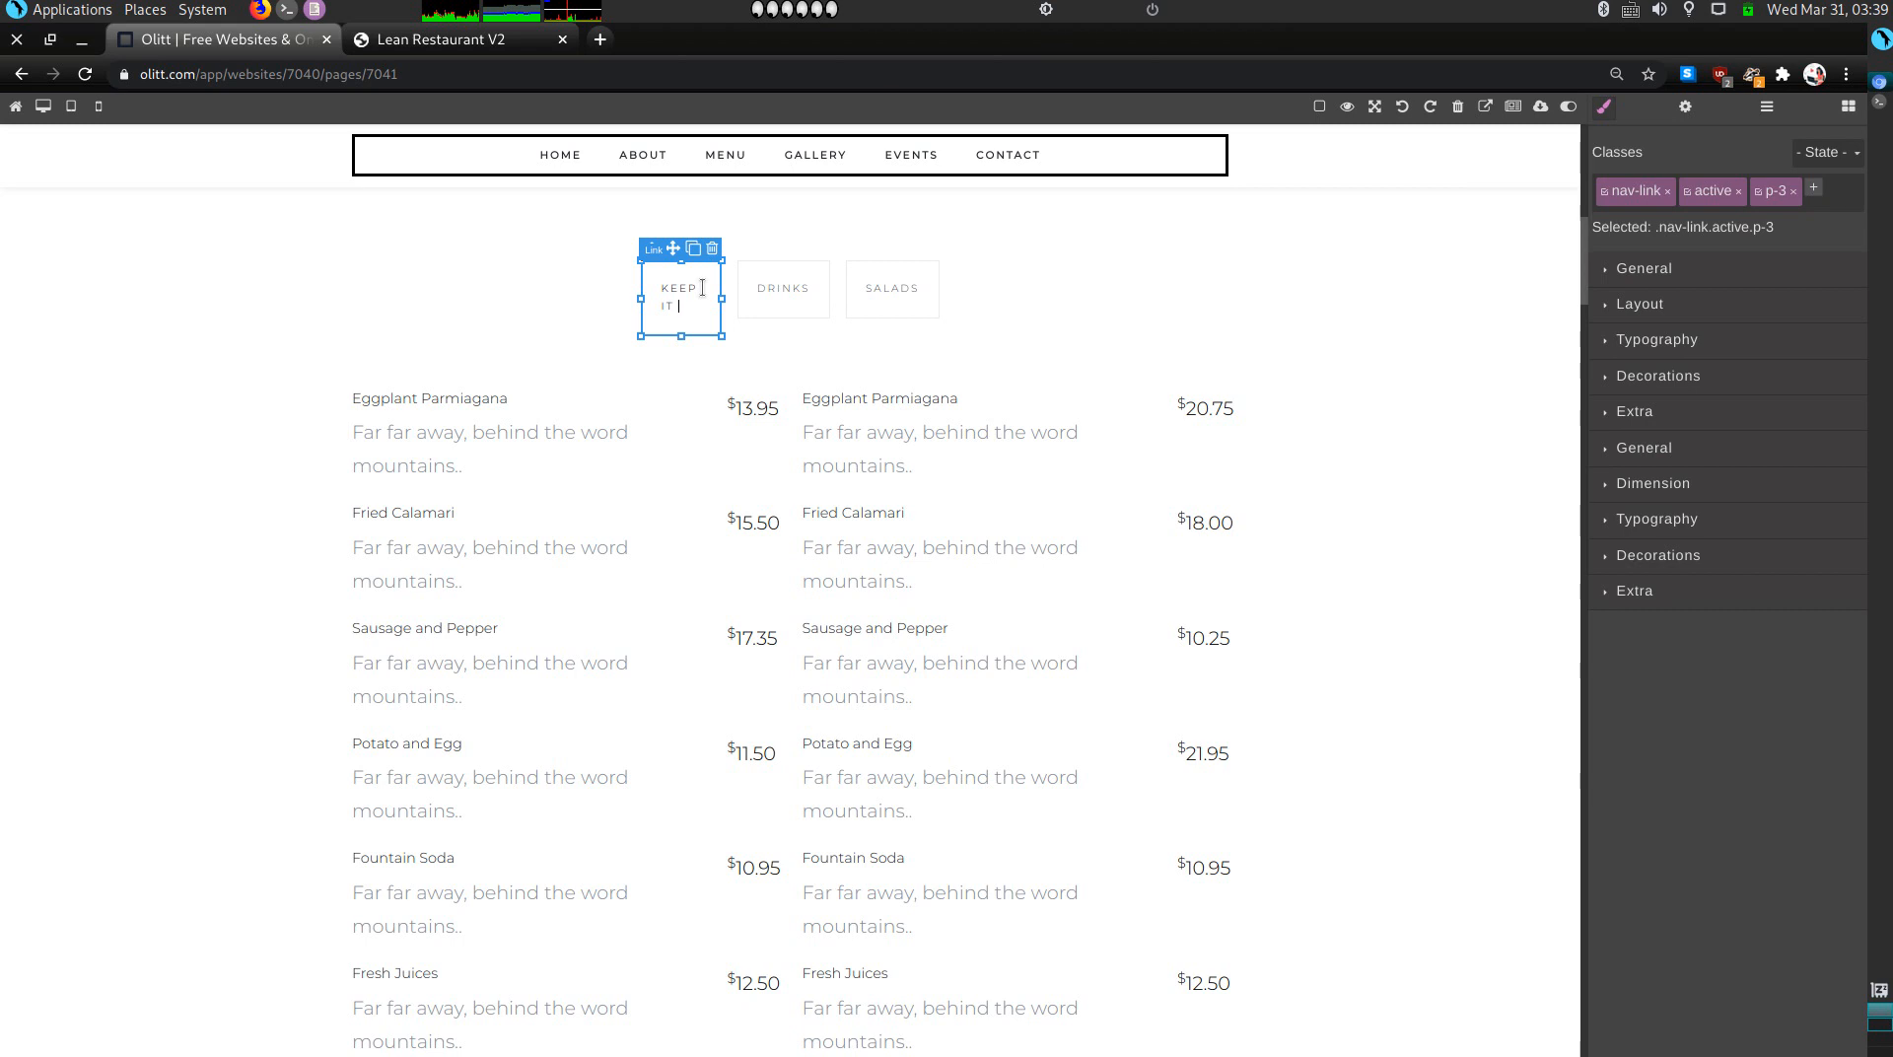
{"action": "type", "text": " SIMPLE"}
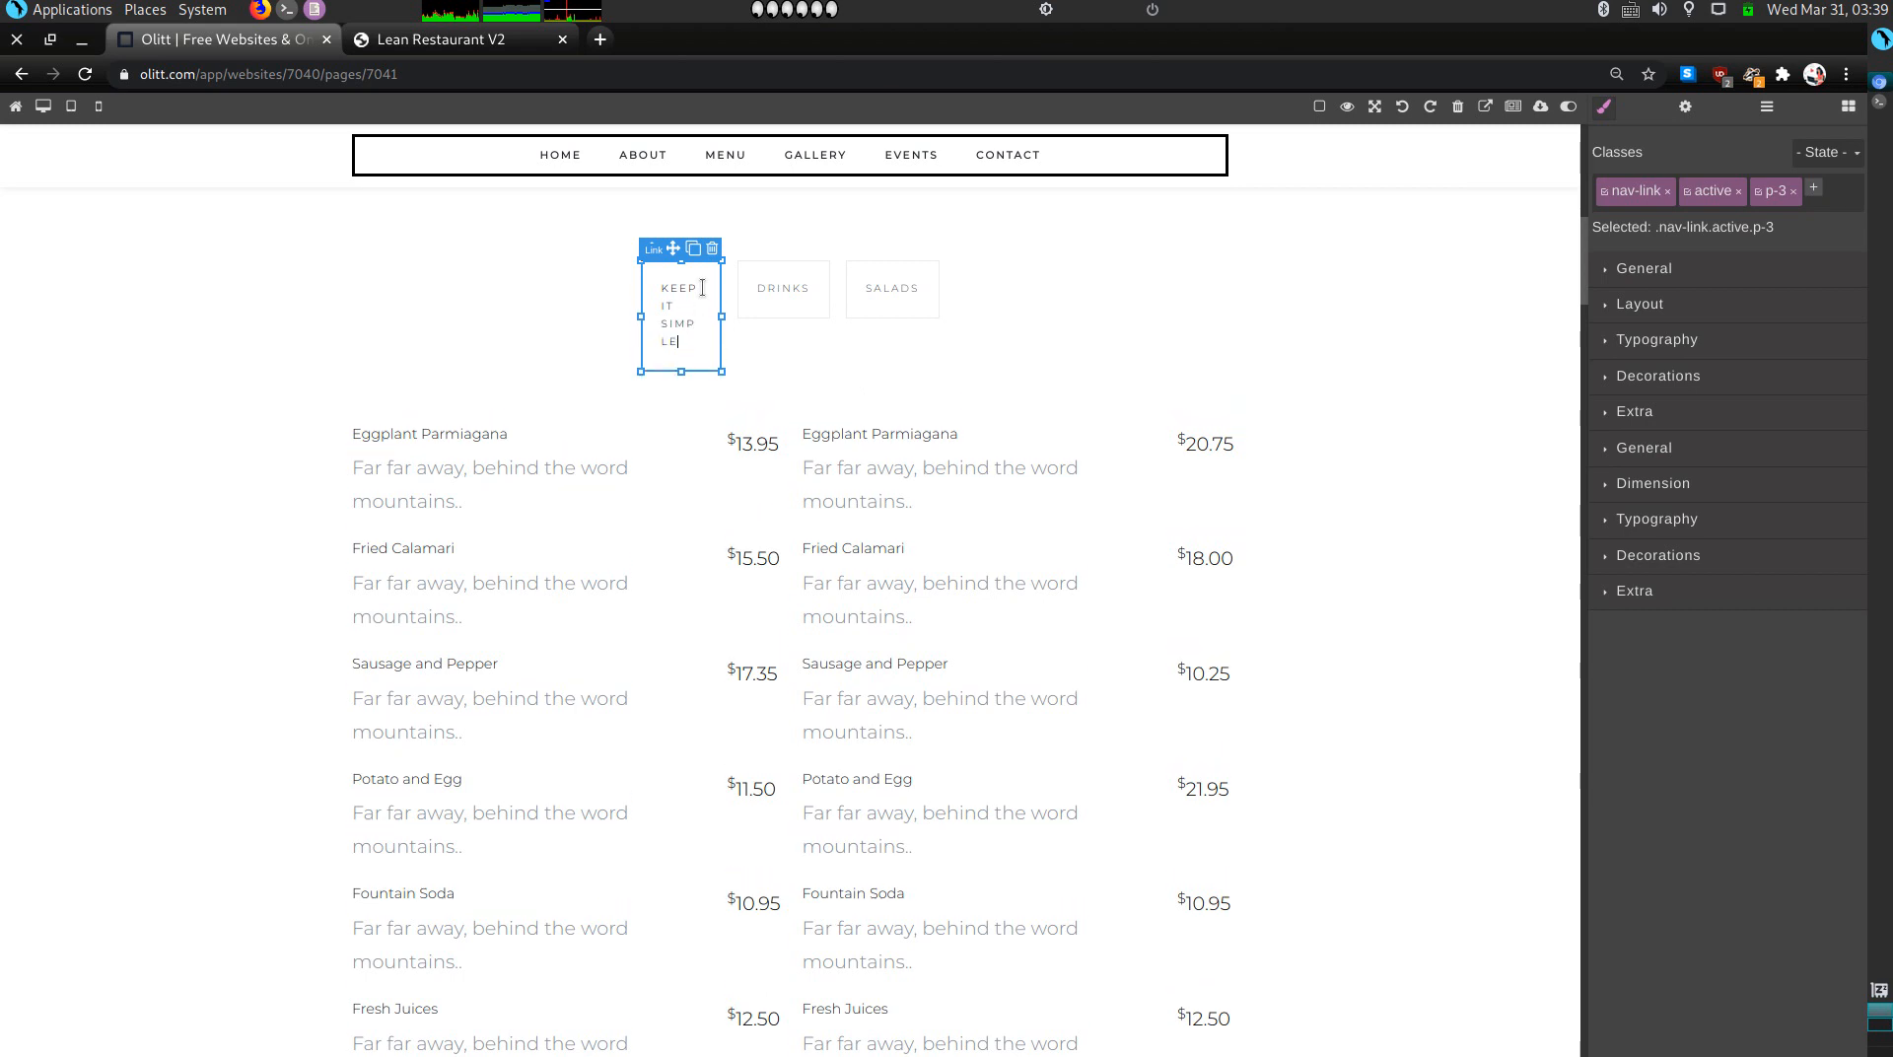
{"action": "left_click", "coordinate": [581, 294]}
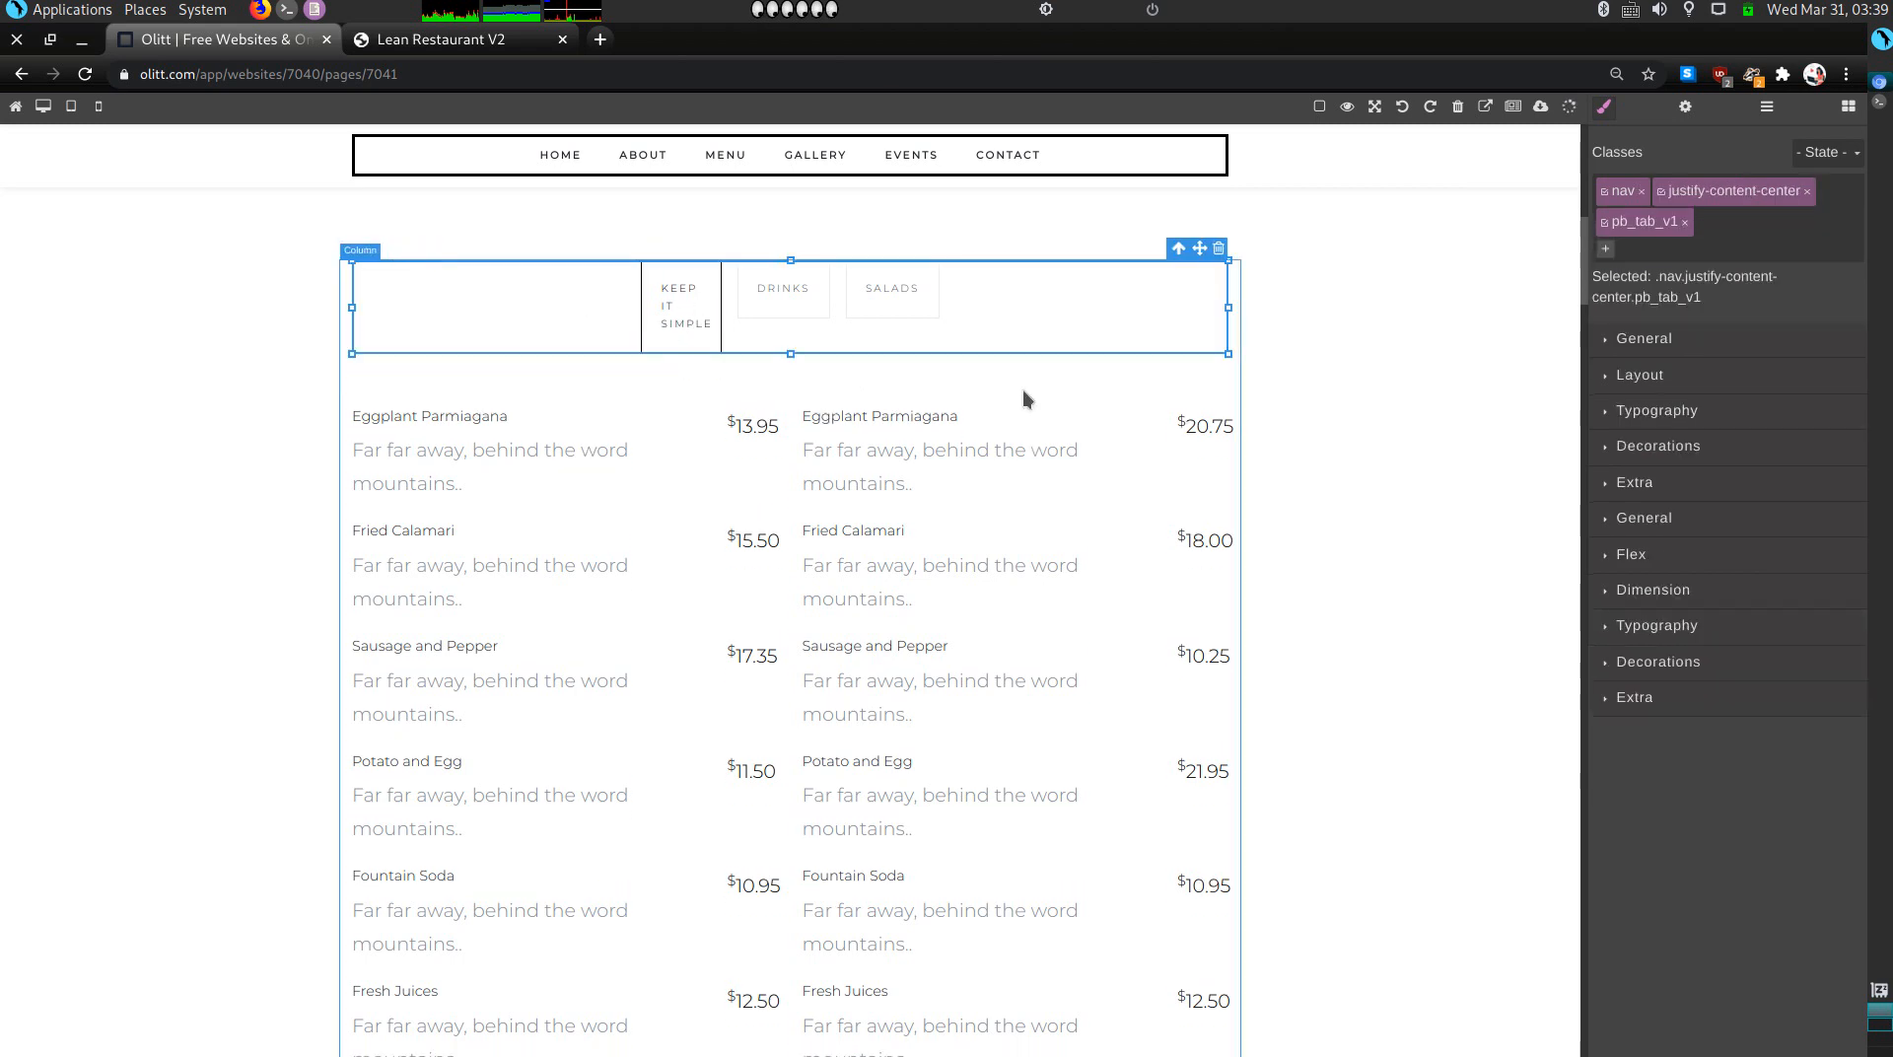
Step: In the menu's left column, retitle Eggplant Parmiagana as Strawberry Milkshake and Fried Calamari as Vanilla Milkshake
{"action": "triple_click", "coordinate": [474, 417]}
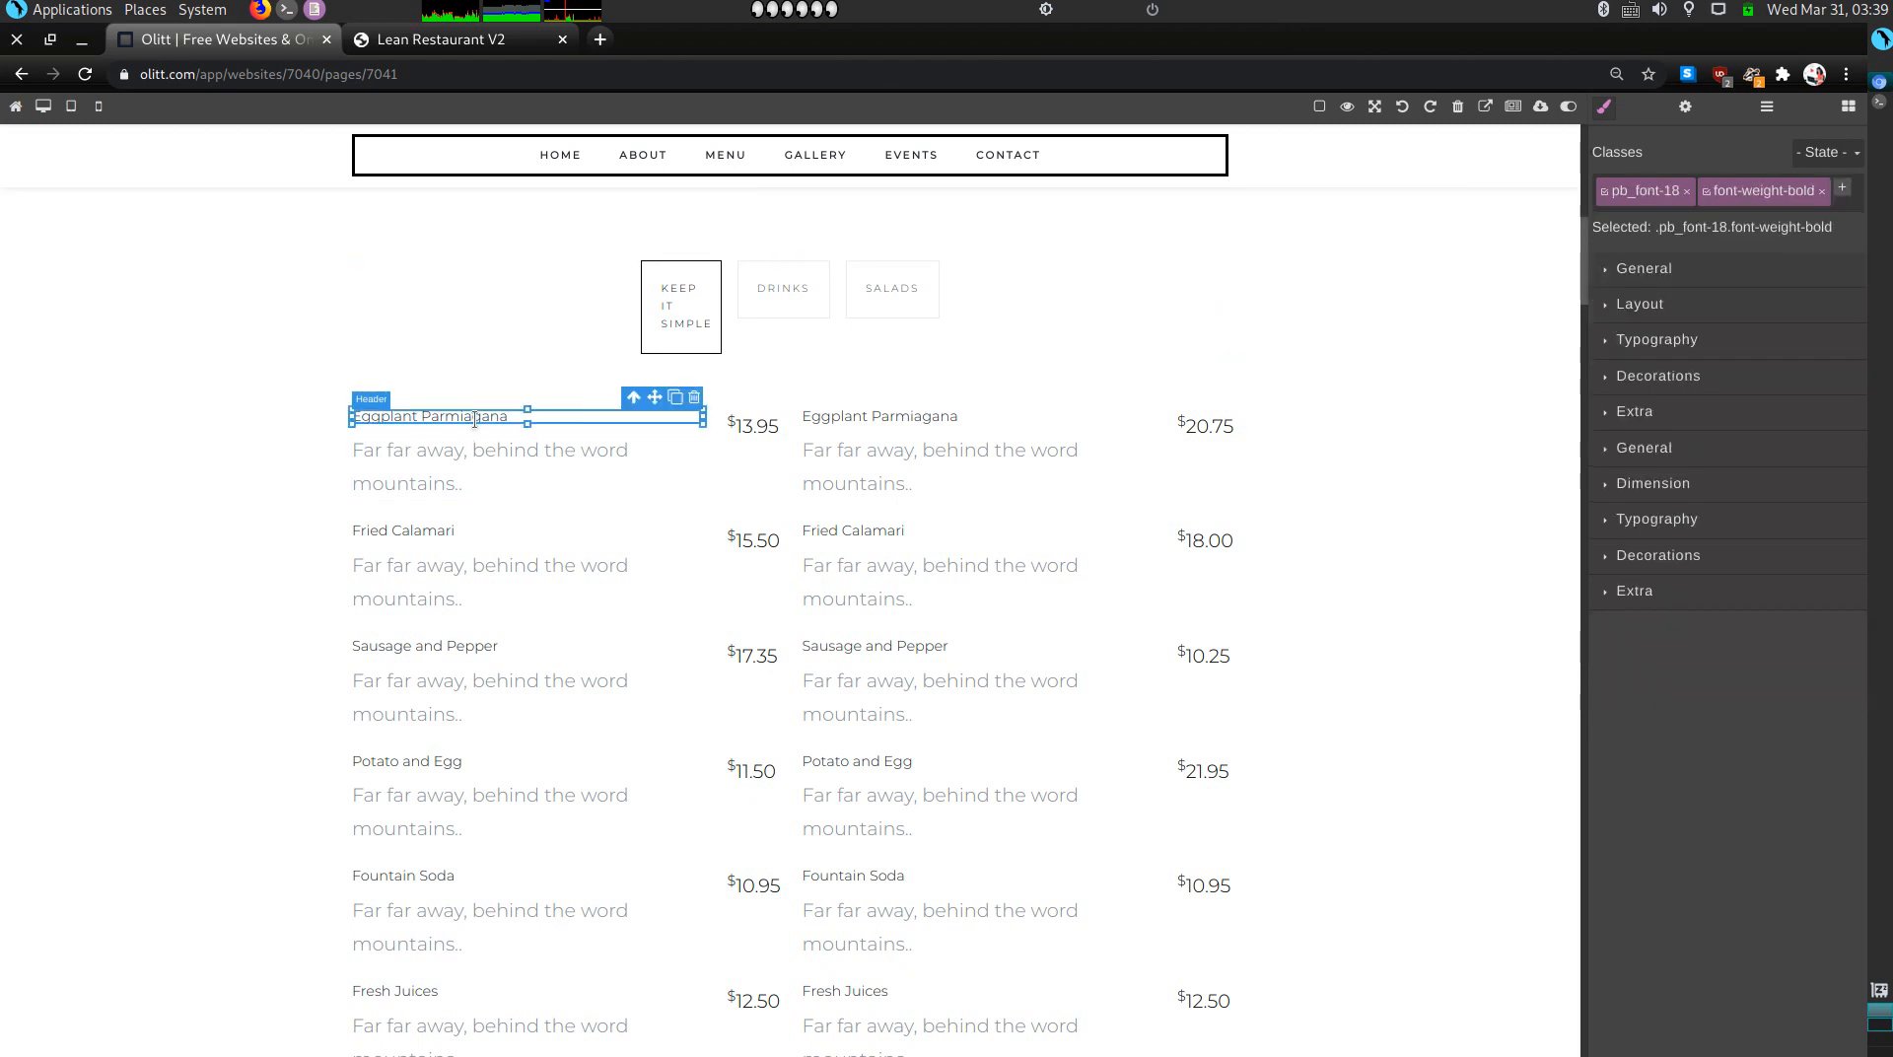
{"action": "key", "text": "BackSpace"}
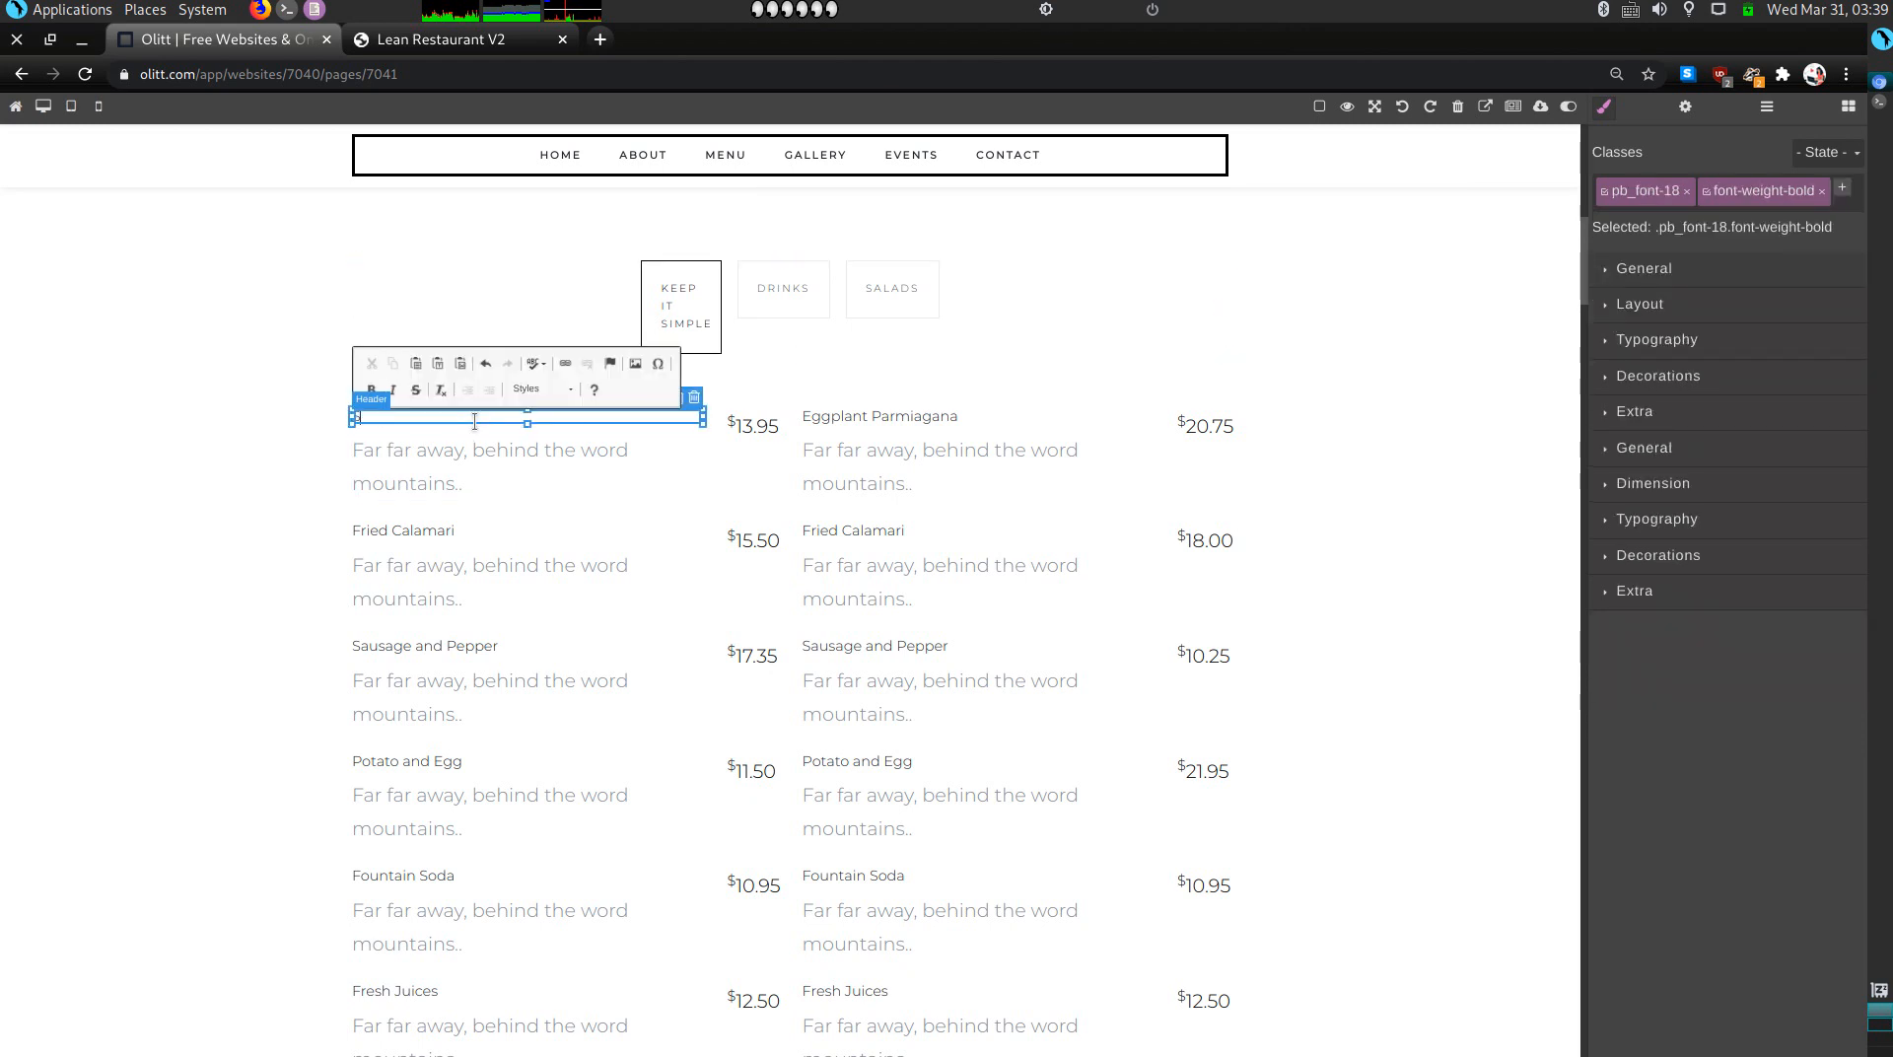
{"action": "type", "text": "strawberry Milkshake"}
{"action": "triple_click", "coordinate": [430, 530]}
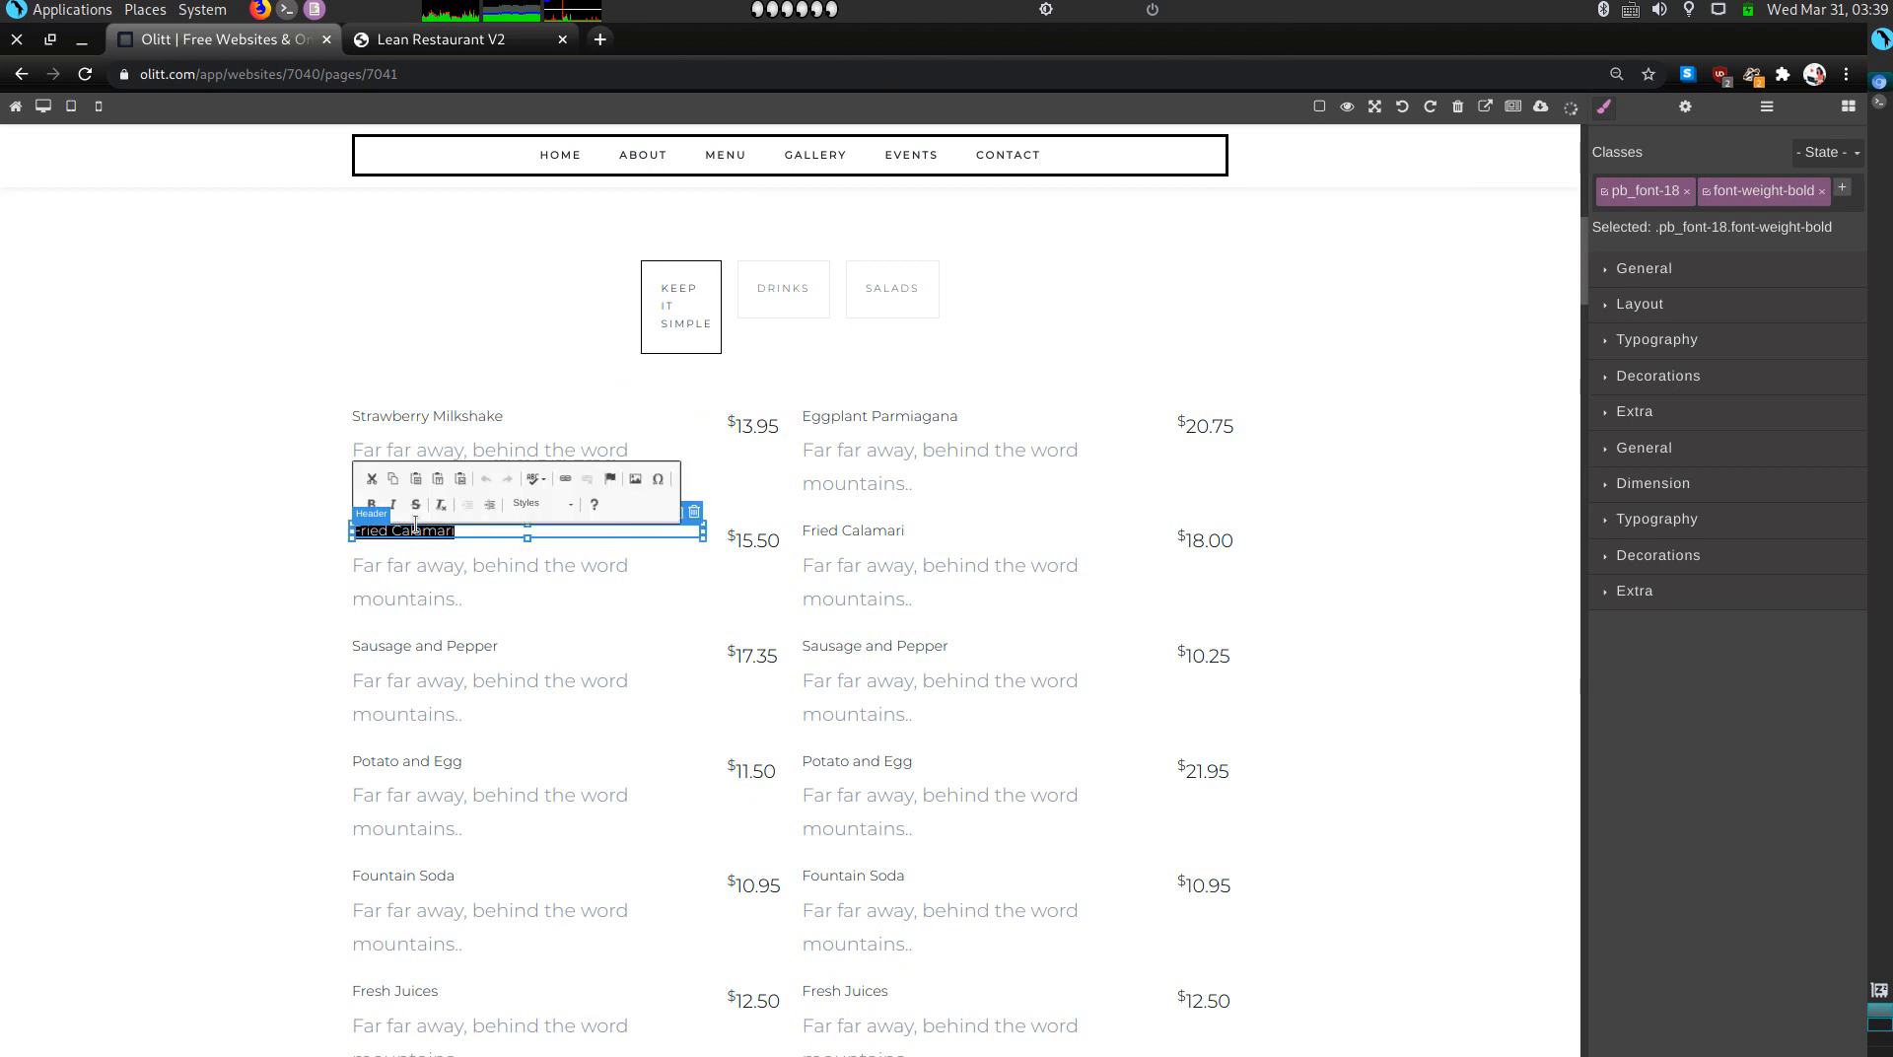
{"action": "key", "text": "BackSpace"}
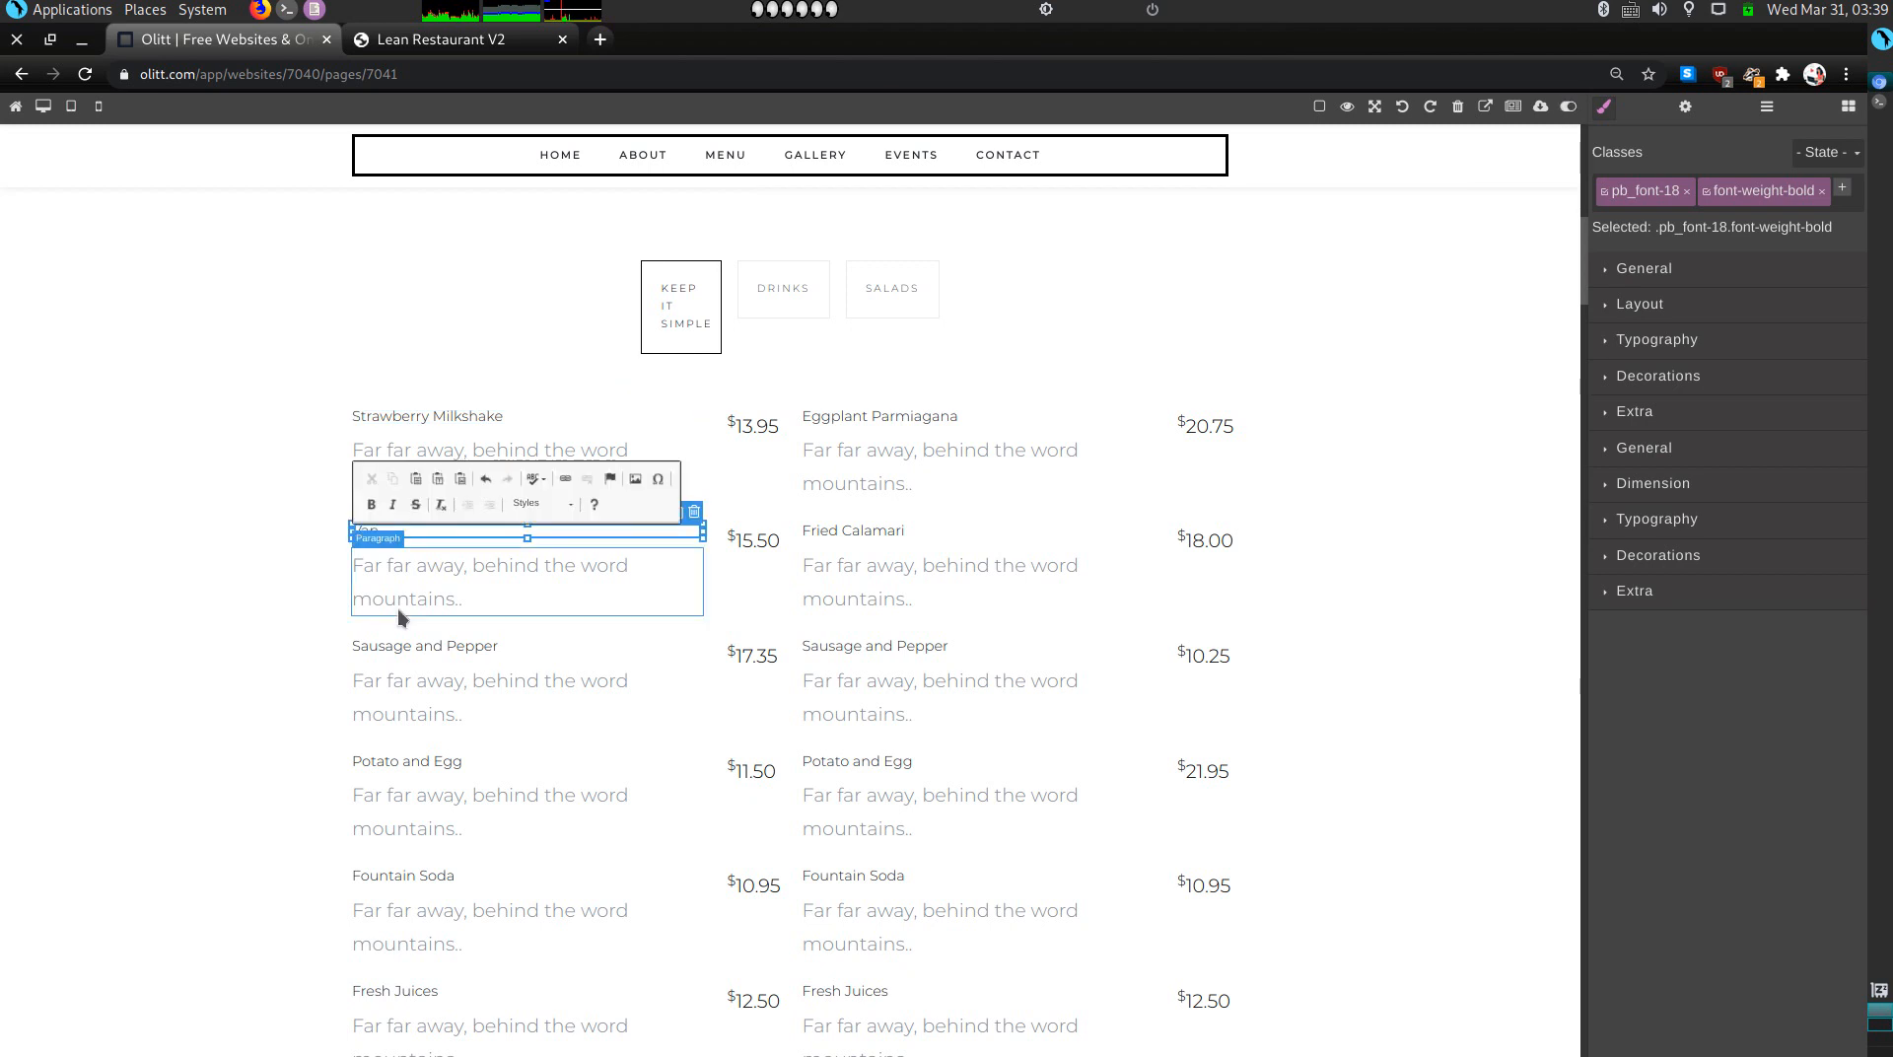
{"action": "type", "text": "Vanilla Milkshake"}
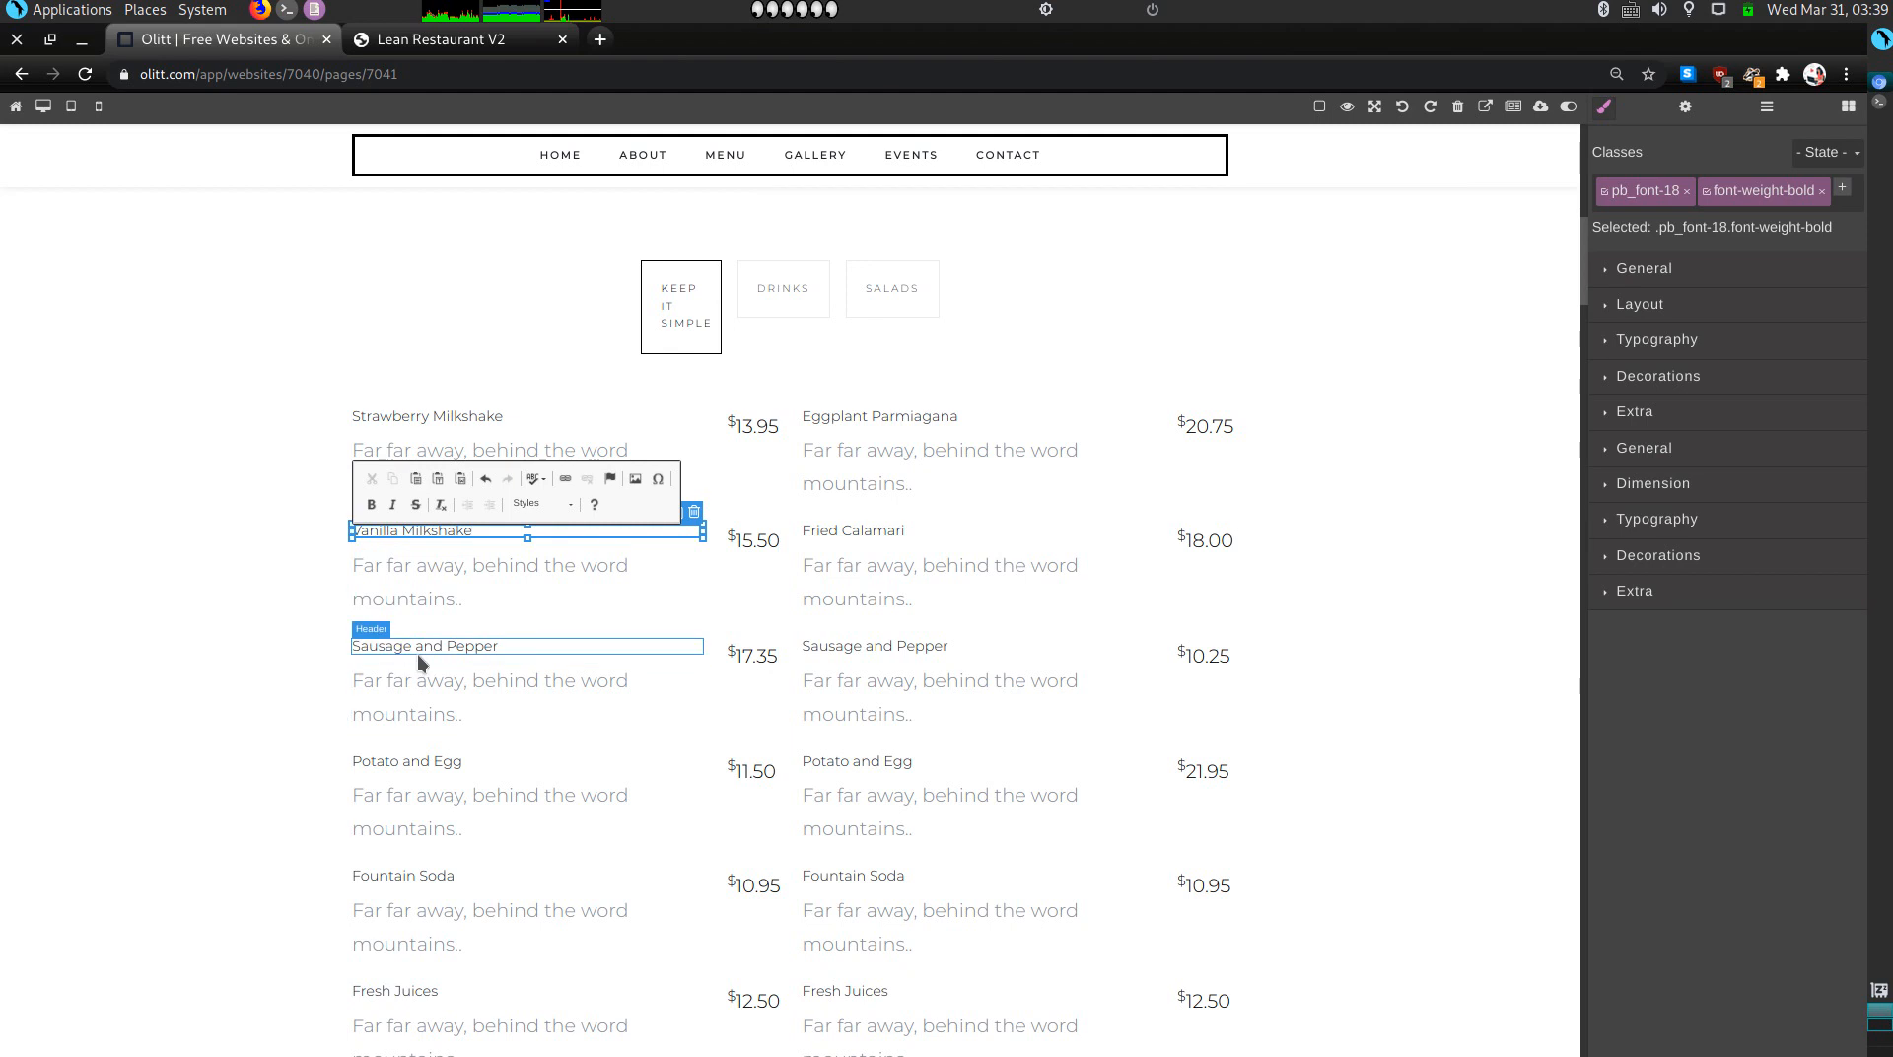
Step: Retitle the left column's Sausage and Pepper item as Chocolate Milkshake
{"action": "left_click", "coordinate": [425, 651]}
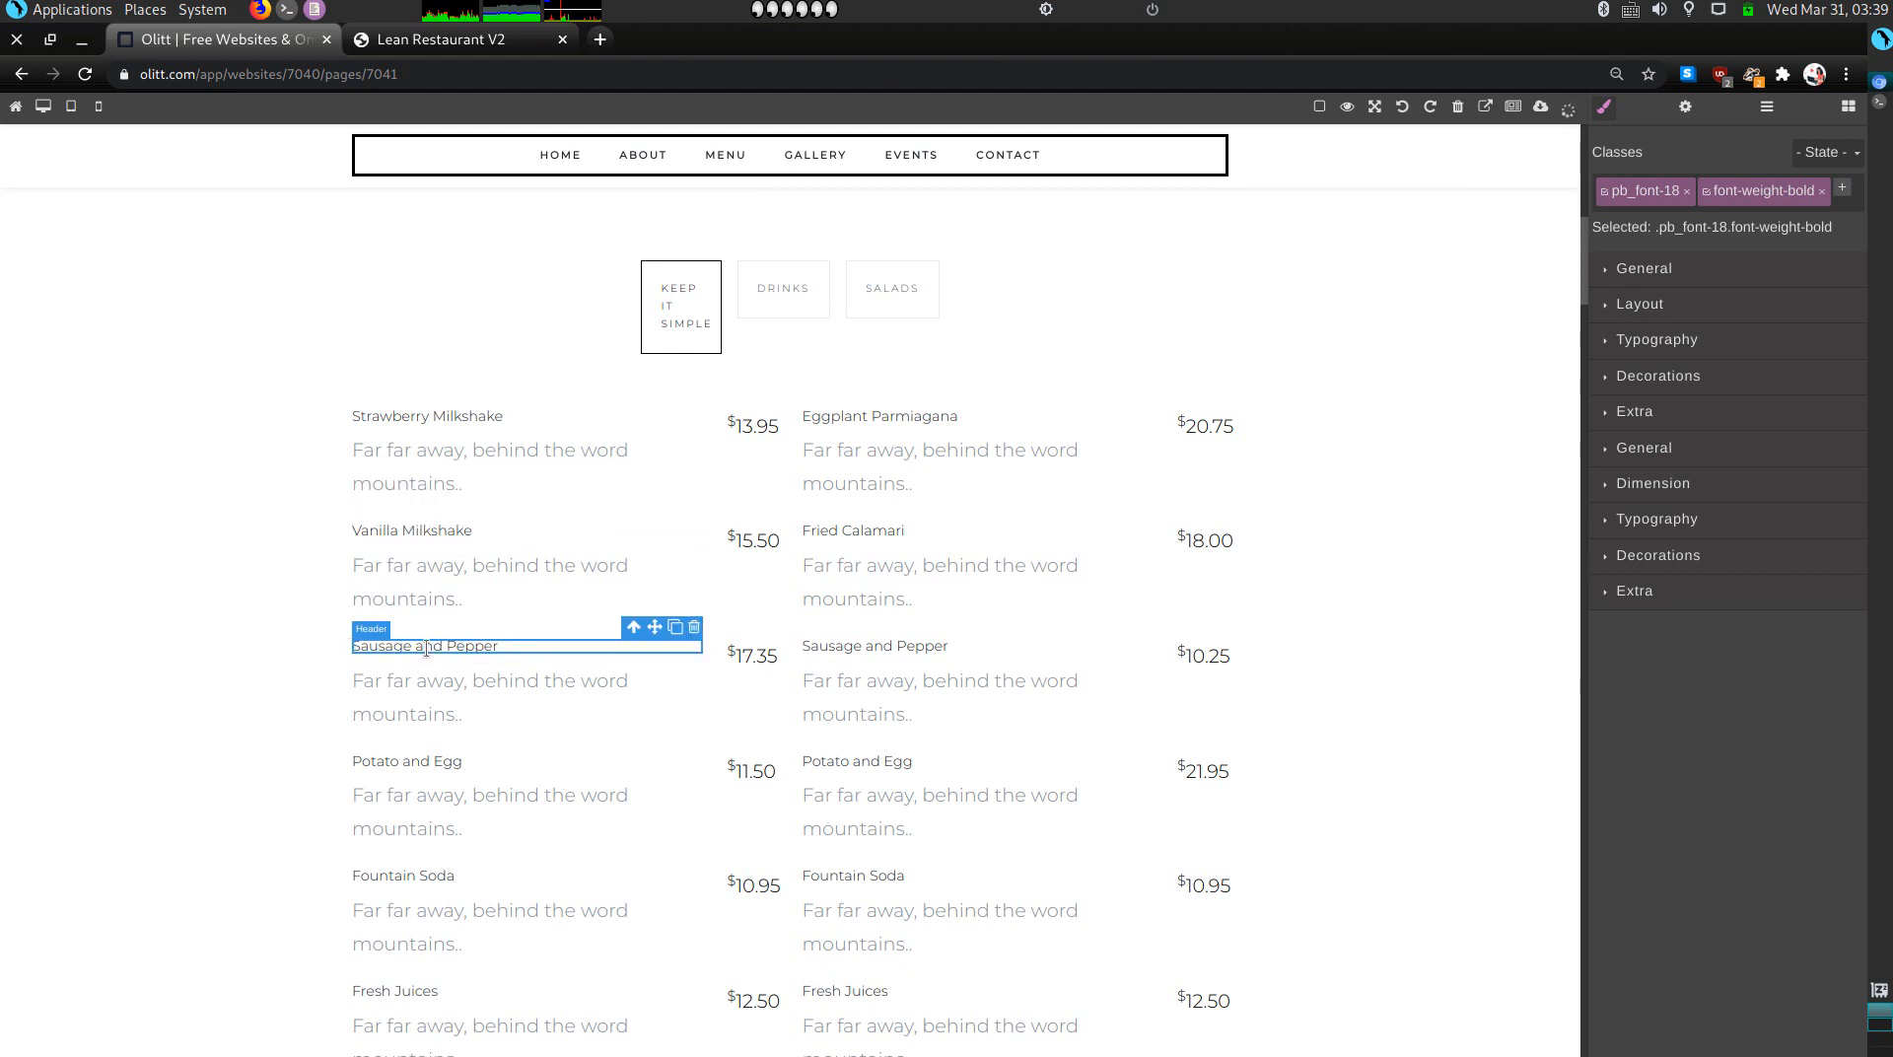
{"action": "double_click", "coordinate": [426, 649]}
{"action": "left_click", "coordinate": [464, 647]}
{"action": "triple_click", "coordinate": [490, 643]}
{"action": "type", "text": "Chocolate Milkshake"}
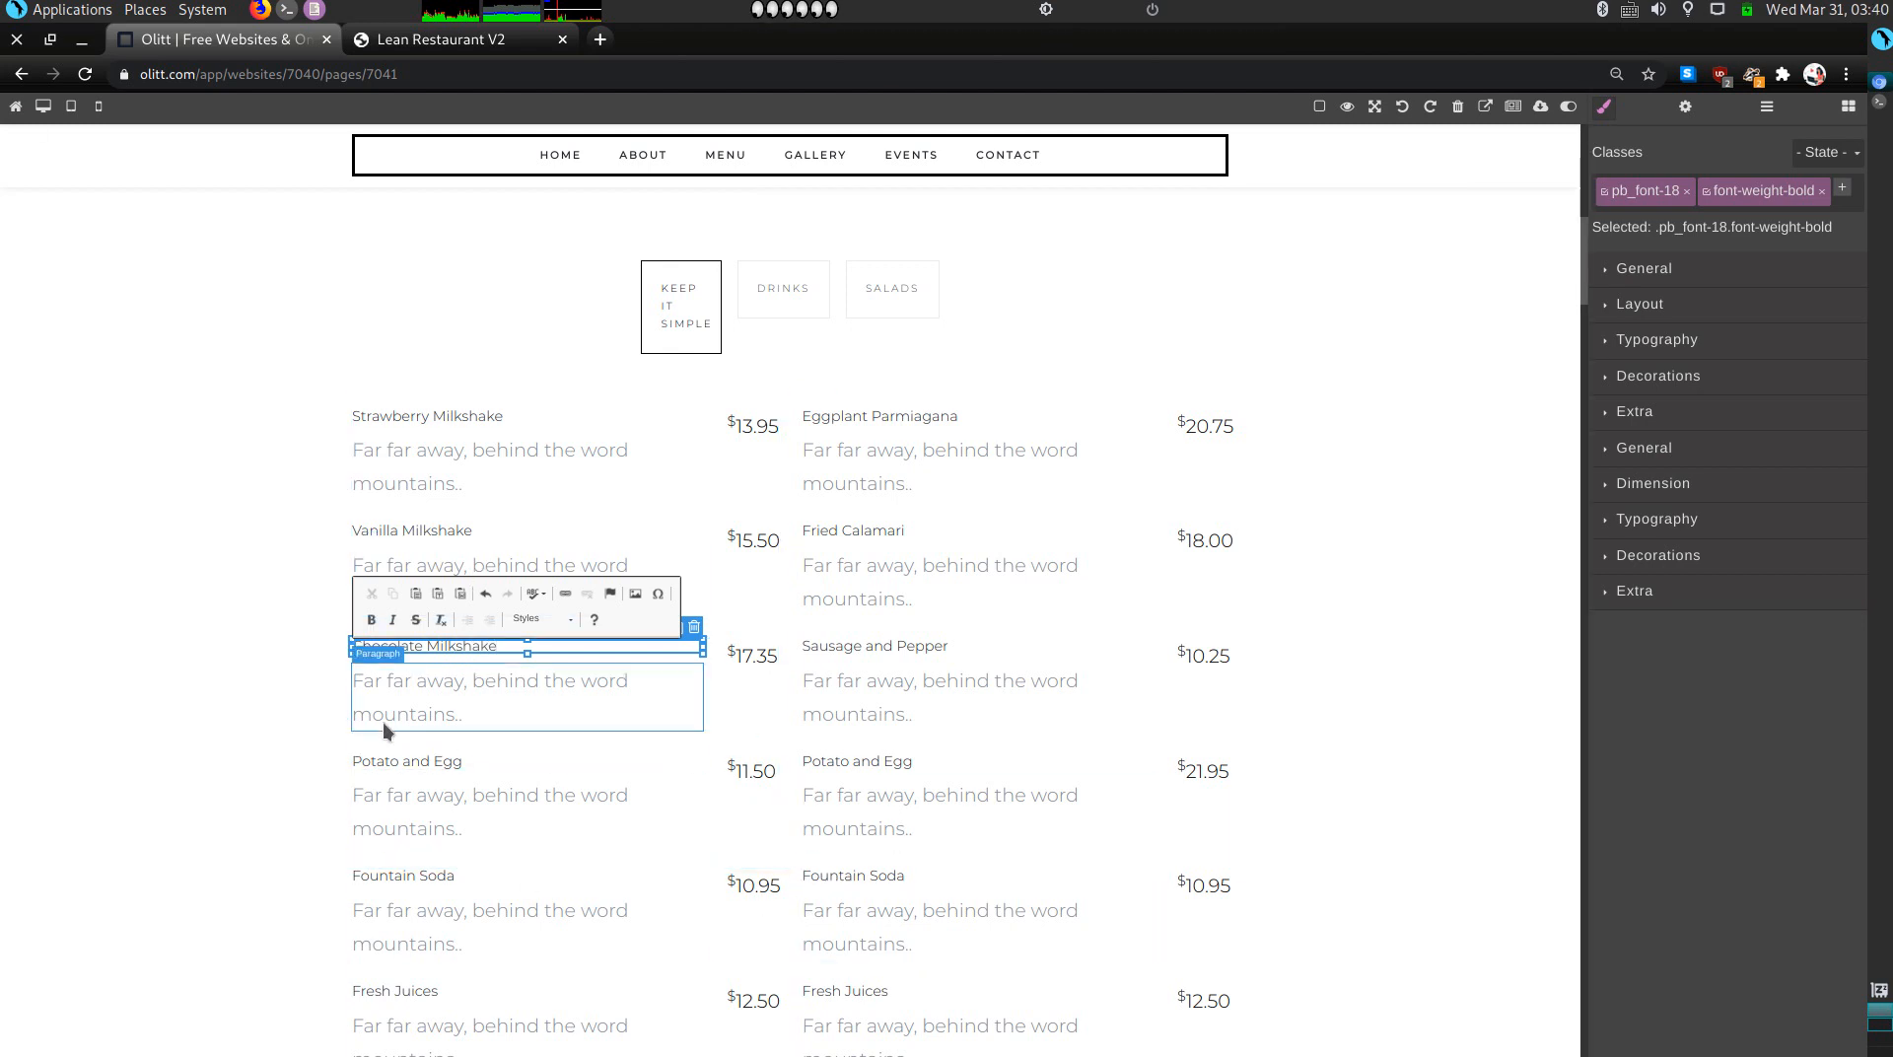
Step: Retitle the left column's Potato and Egg item as Banana Milkshake
{"action": "left_click", "coordinate": [420, 760]}
{"action": "double_click", "coordinate": [421, 759]}
{"action": "left_click", "coordinate": [468, 763]}
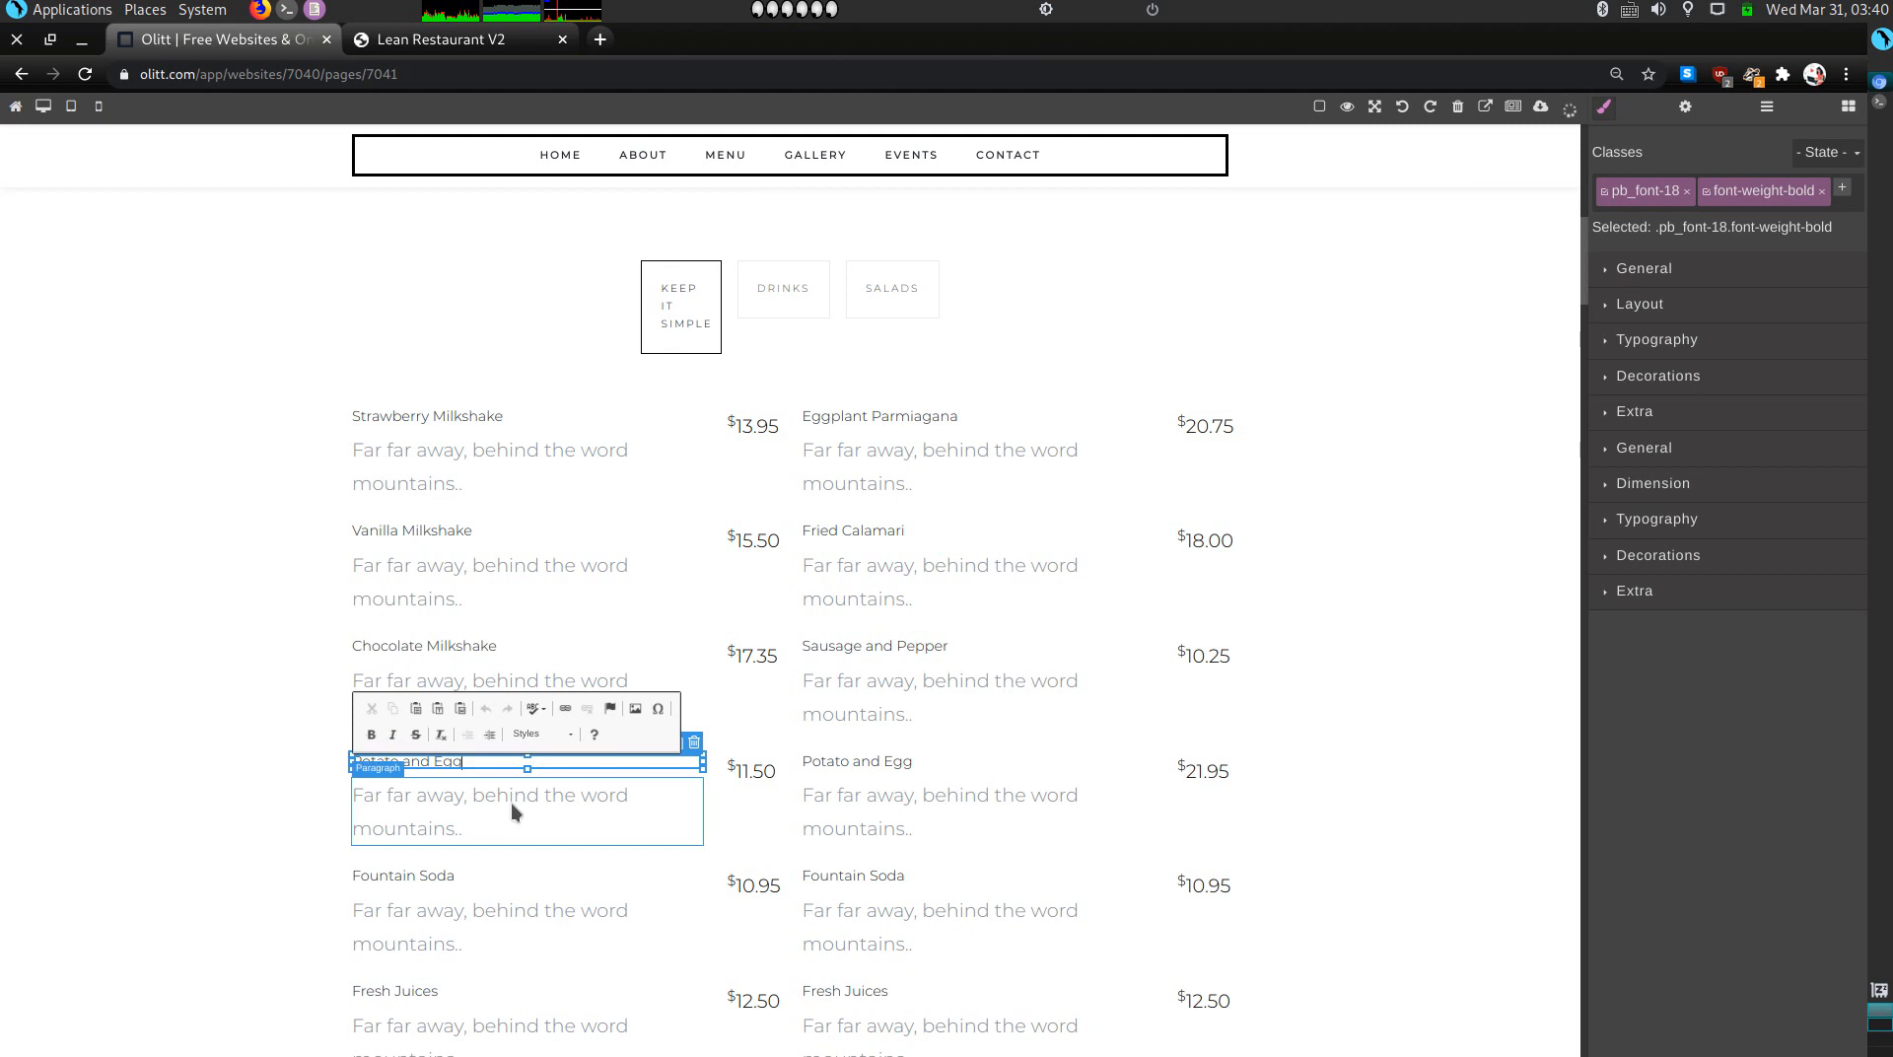
{"action": "key", "text": "BackSpace"}
{"action": "key", "text": "BackSpace"}
{"action": "key", "text": "BackSpace"}
{"action": "key", "text": "BackSpace"}
{"action": "key", "text": "BackSpace"}
{"action": "key", "text": "BackSpace"}
{"action": "key", "text": "BackSpace"}
{"action": "key", "text": "BackSpace"}
{"action": "type", "text": "Banana Milkshake"}
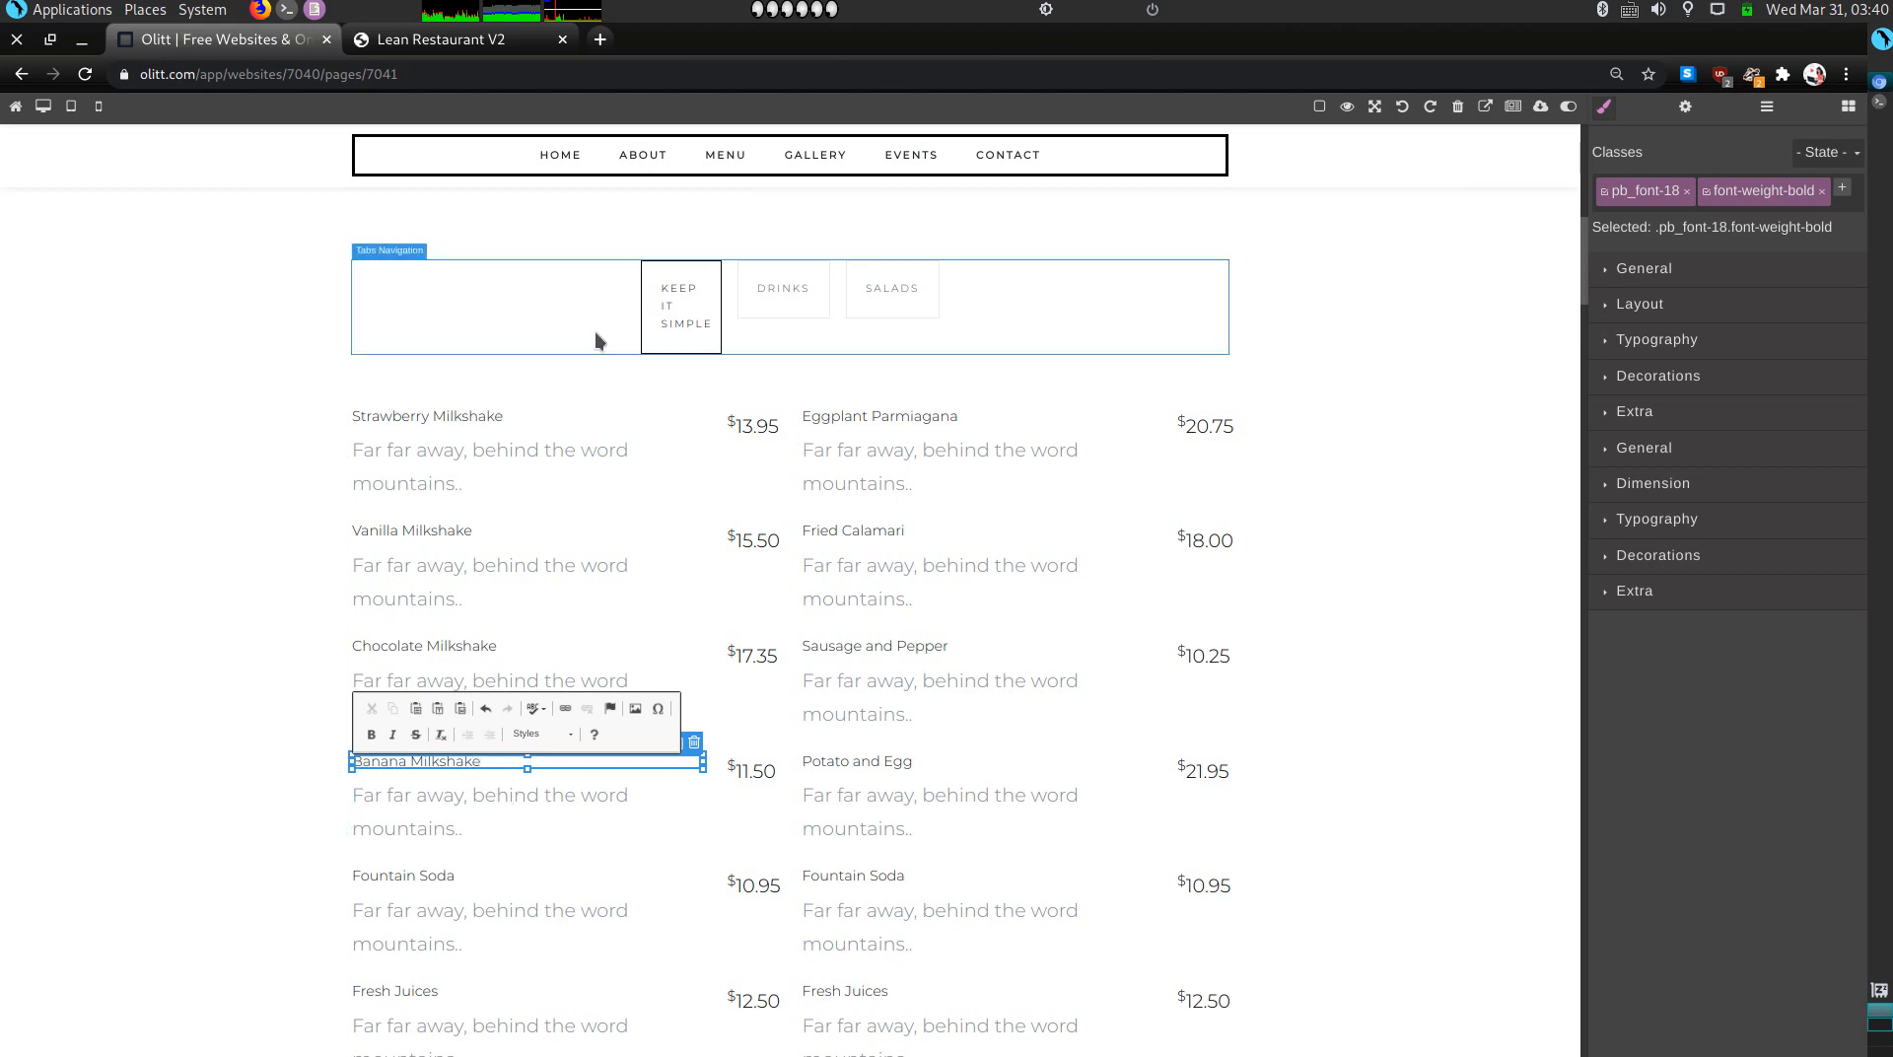
Step: In the menu's right column, retitle the Eggplant Parmiagana item as Cherry Vanilla Milkshake
{"action": "left_click", "coordinate": [871, 422]}
{"action": "triple_click", "coordinate": [922, 415]}
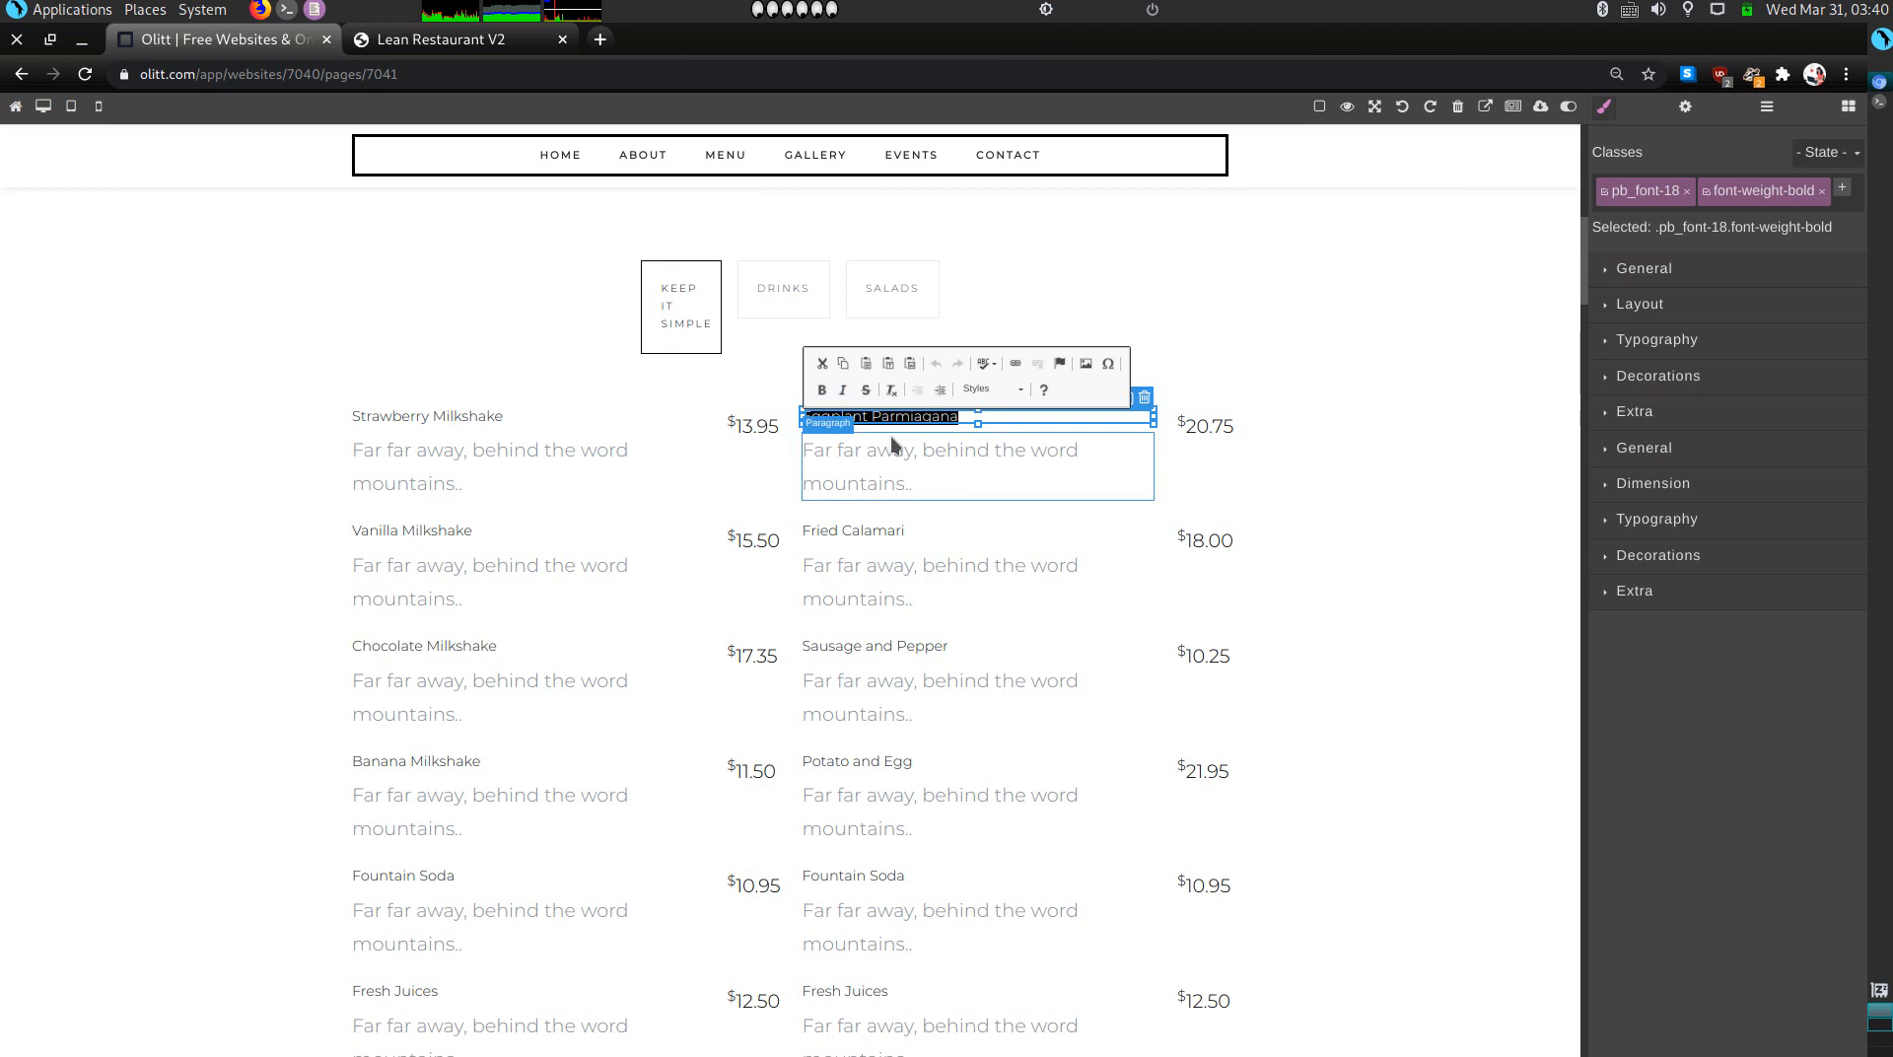
{"action": "key", "text": "BackSpace"}
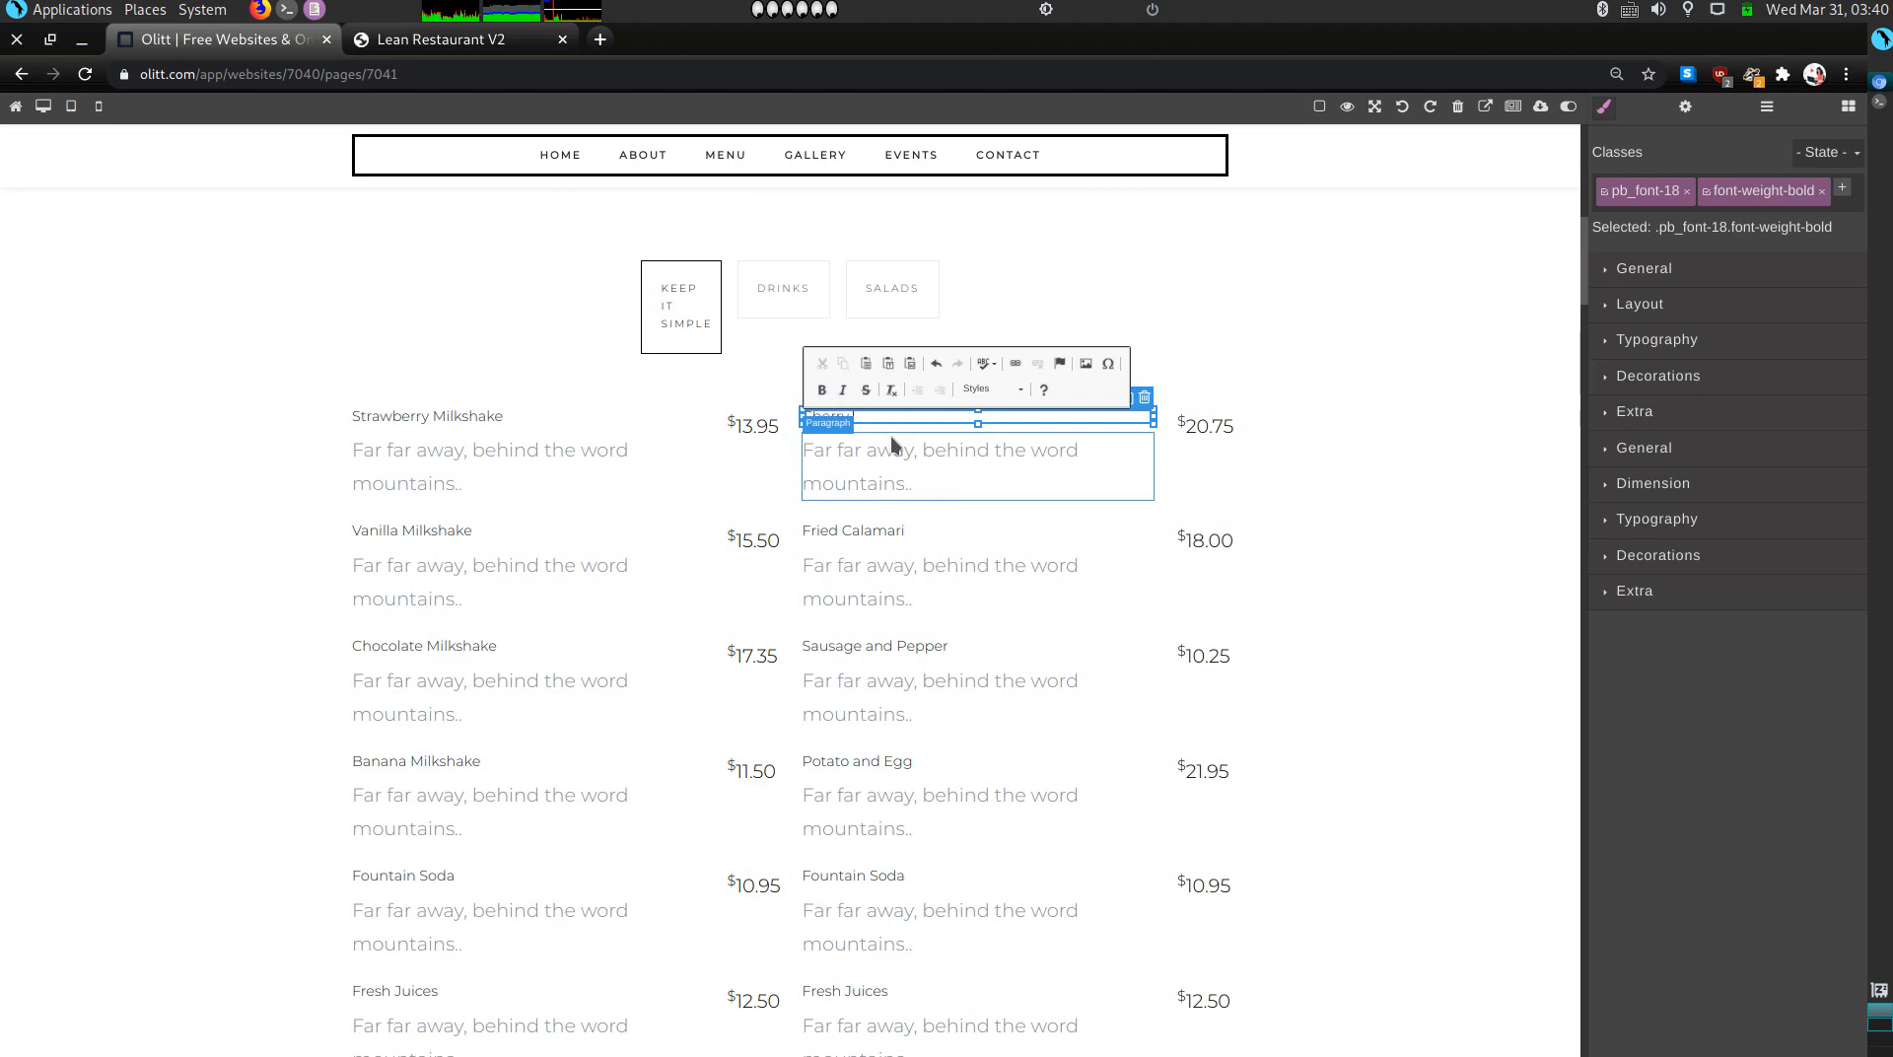
{"action": "type", "text": "Cherry Vanilla Milkshake"}
Step: Retitle the right column's Fried Calamari item as Mexican Chocolate
{"action": "double_click", "coordinate": [846, 529]}
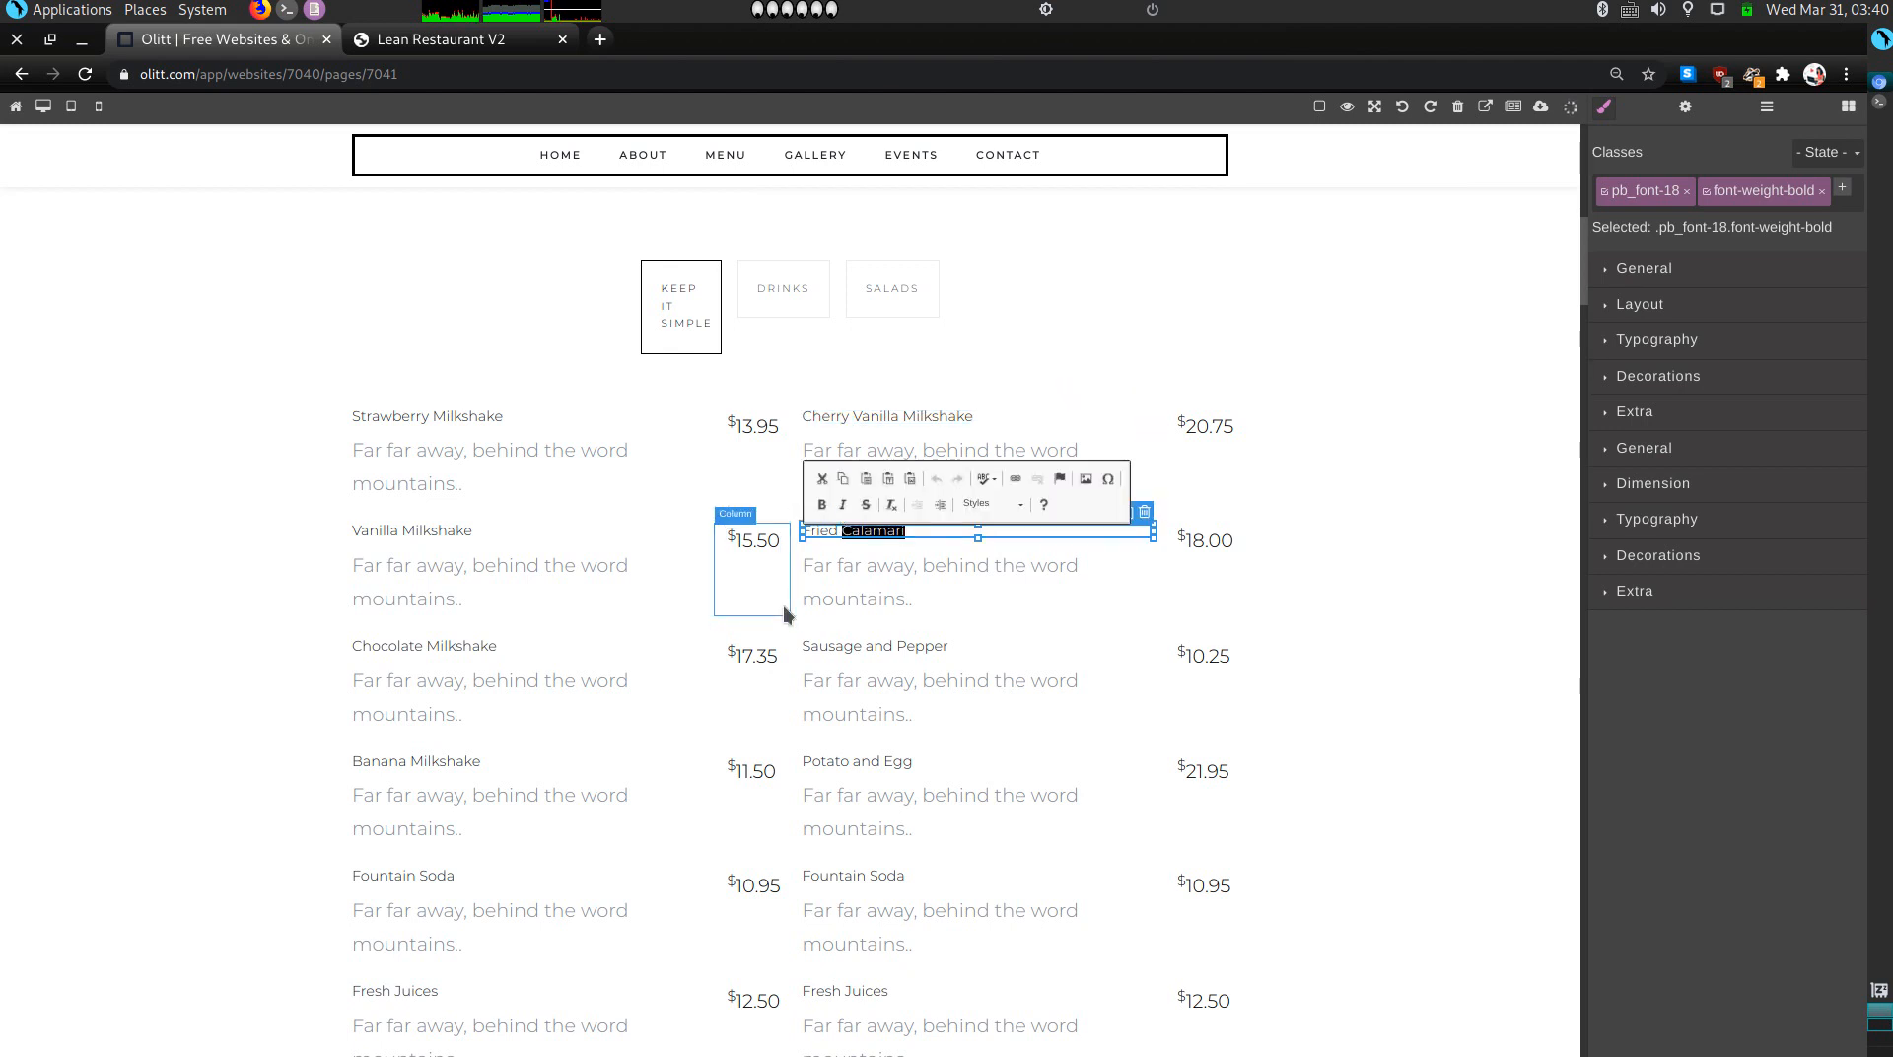
{"action": "key", "text": "BackSpace"}
{"action": "key", "text": "BackSpace"}
{"action": "key", "text": "BackSpace"}
{"action": "key", "text": "BackSpace"}
{"action": "key", "text": "BackSpace"}
{"action": "key", "text": "BackSpace"}
{"action": "key", "text": "BackSpace"}
{"action": "type", "text": "Mexican"}
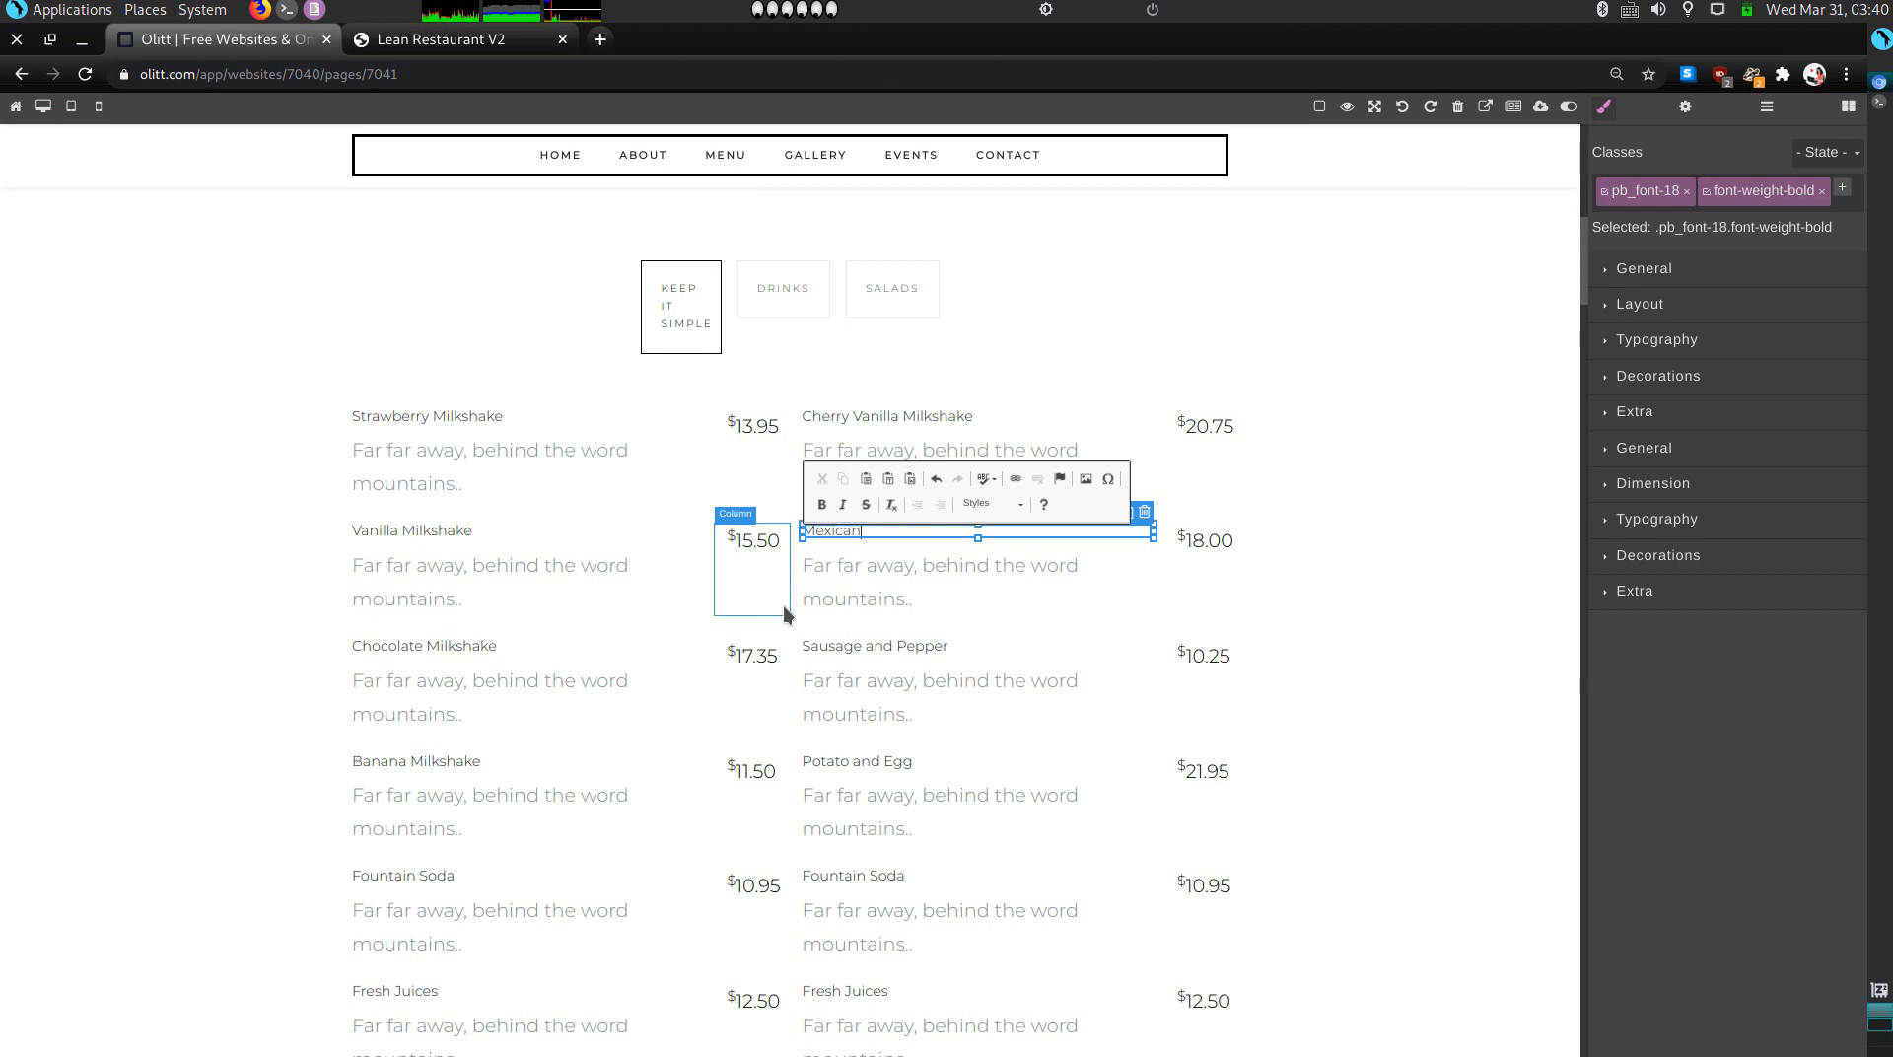
{"action": "type", "text": " Chocolate"}
Step: Retitle the right column's Sausage and Pepper item as Mounds Bar Milkshake
{"action": "double_click", "coordinate": [858, 646]}
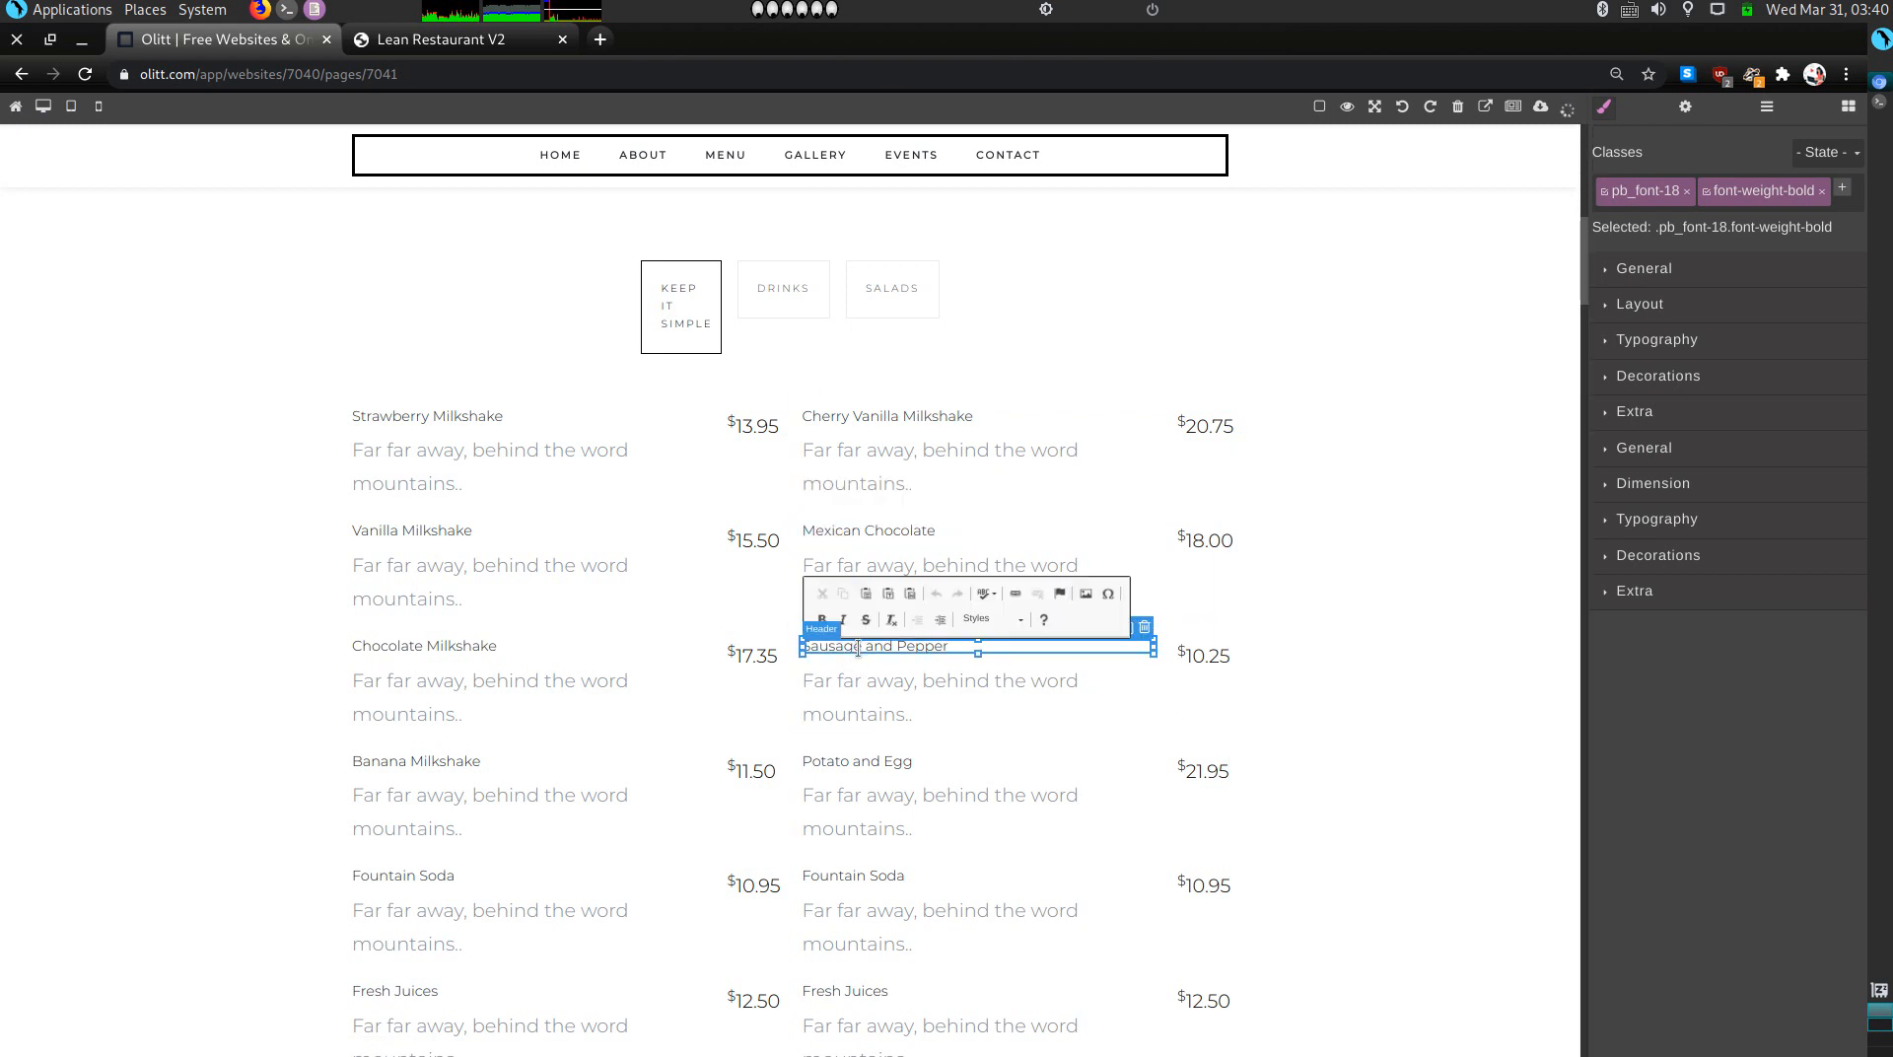
{"action": "triple_click", "coordinate": [859, 646]}
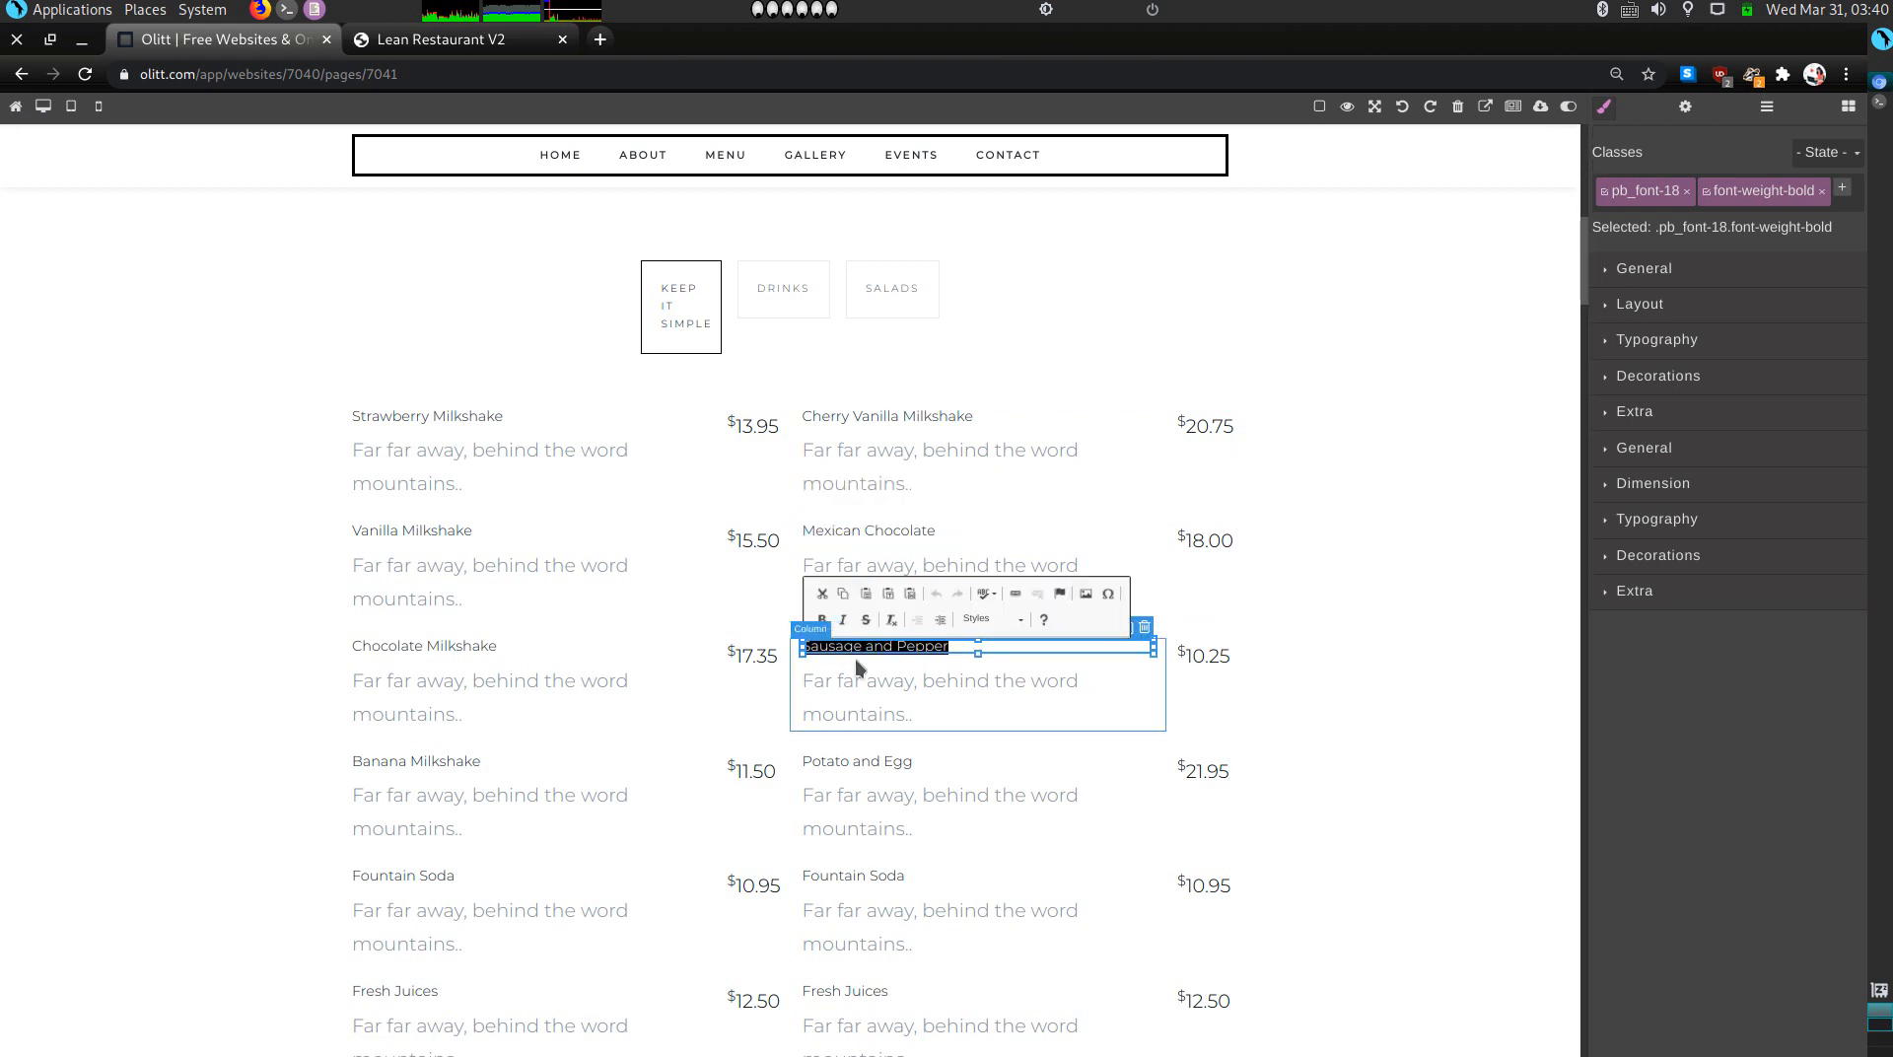
{"action": "type", "text": "Mounds Ba"}
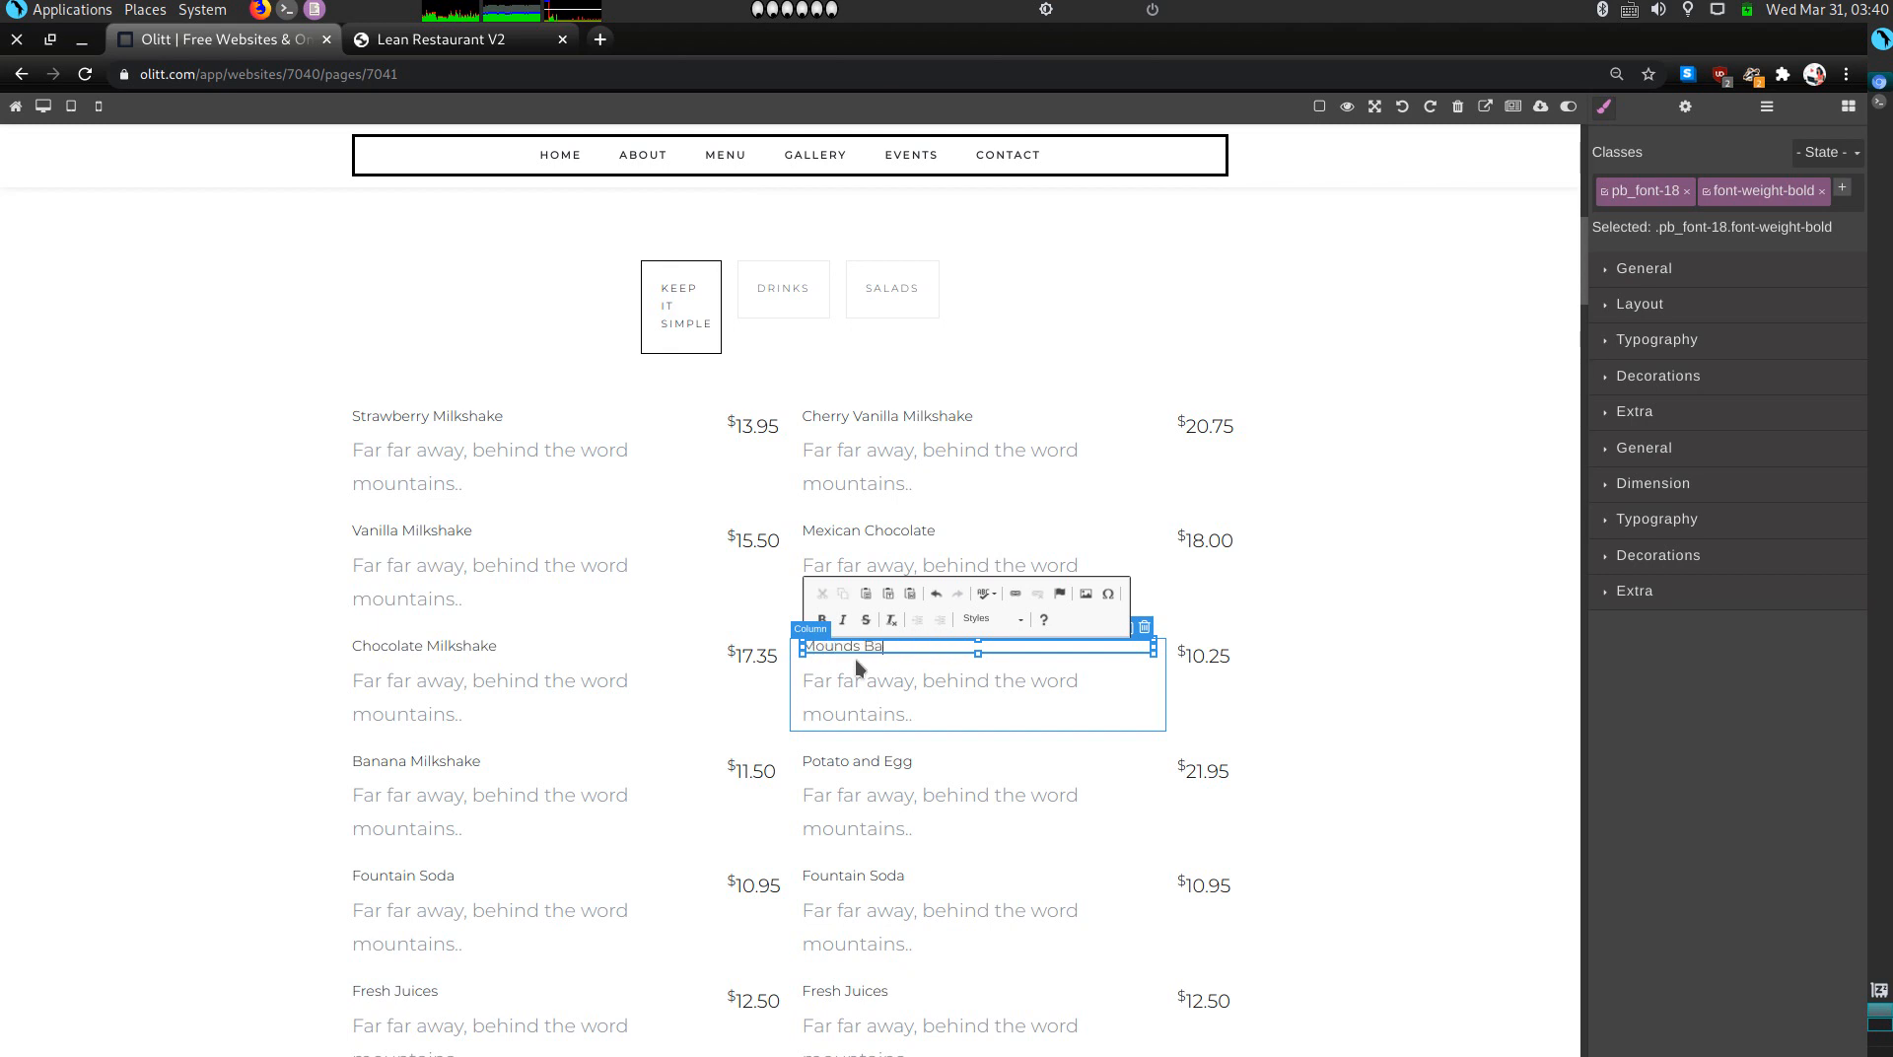
{"action": "type", "text": "r Milkshake"}
Step: Retitle the right column's Potato and Egg item as Cherry Milkshake
{"action": "triple_click", "coordinate": [870, 761]}
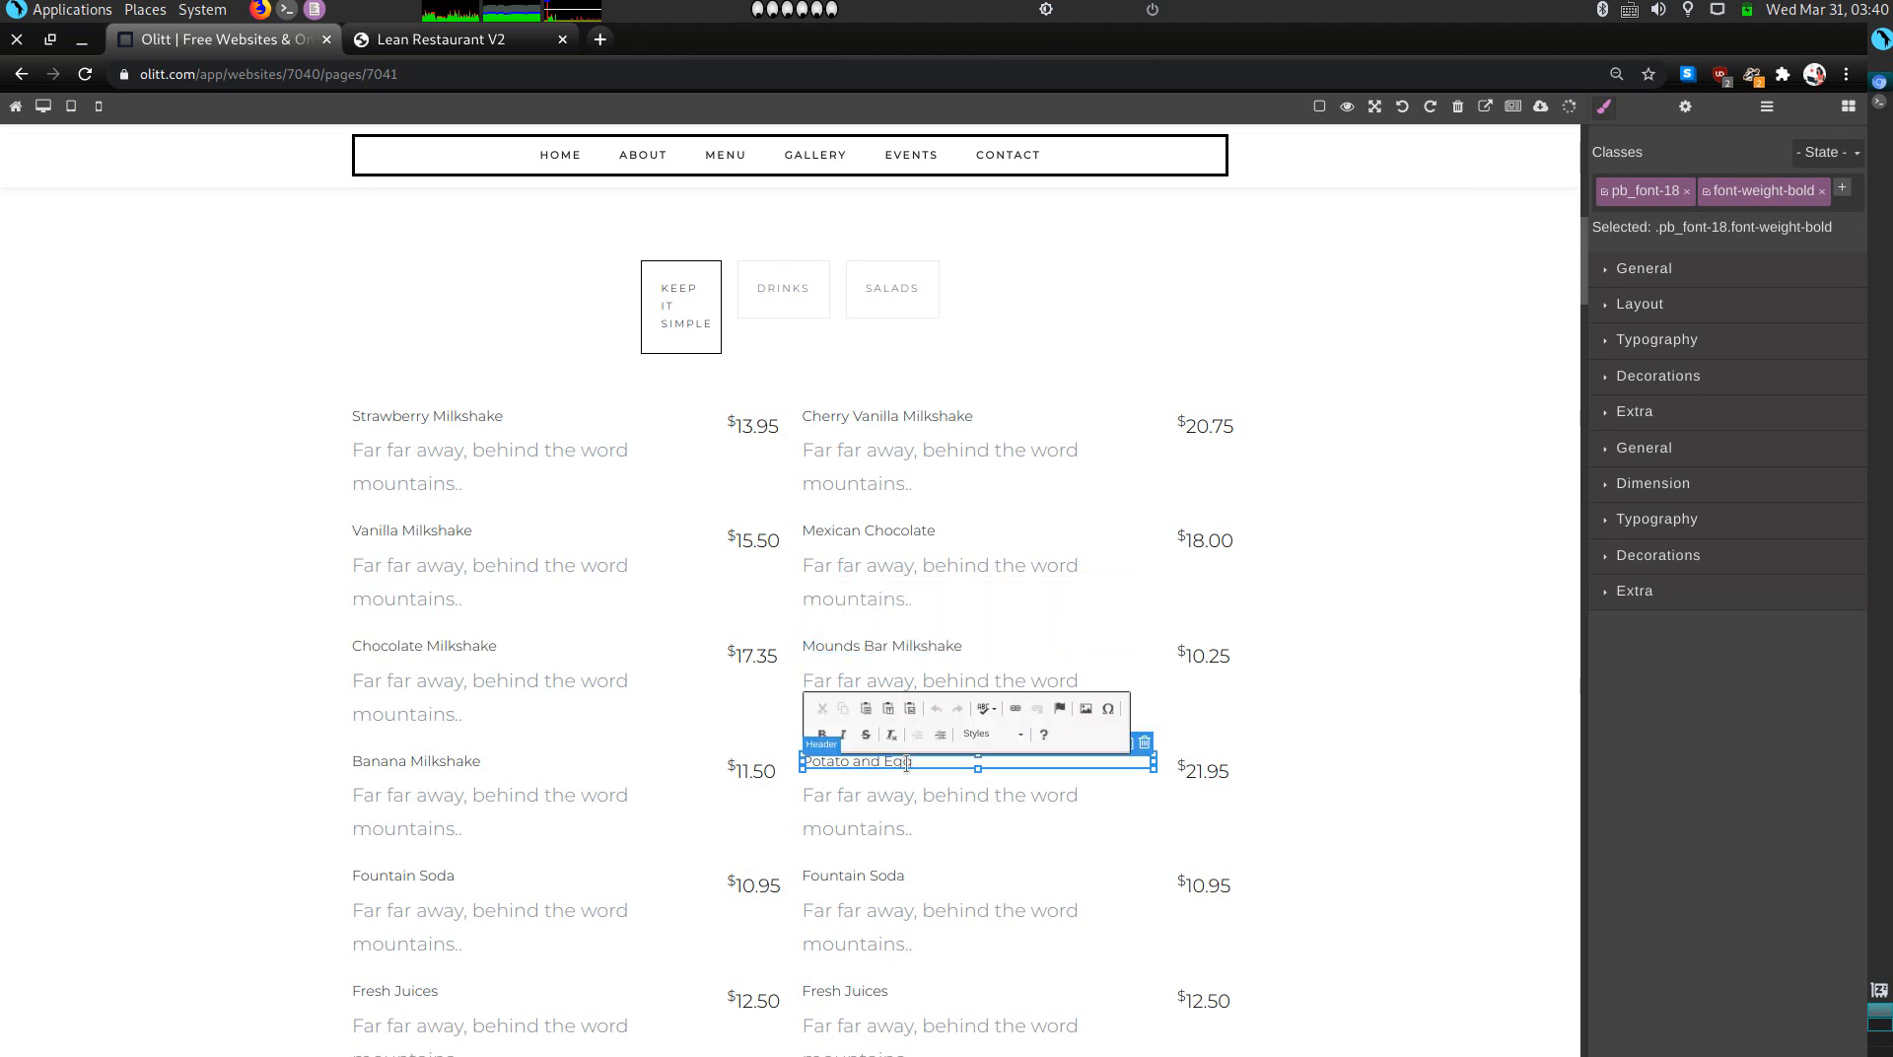
{"action": "triple_click", "coordinate": [920, 761]}
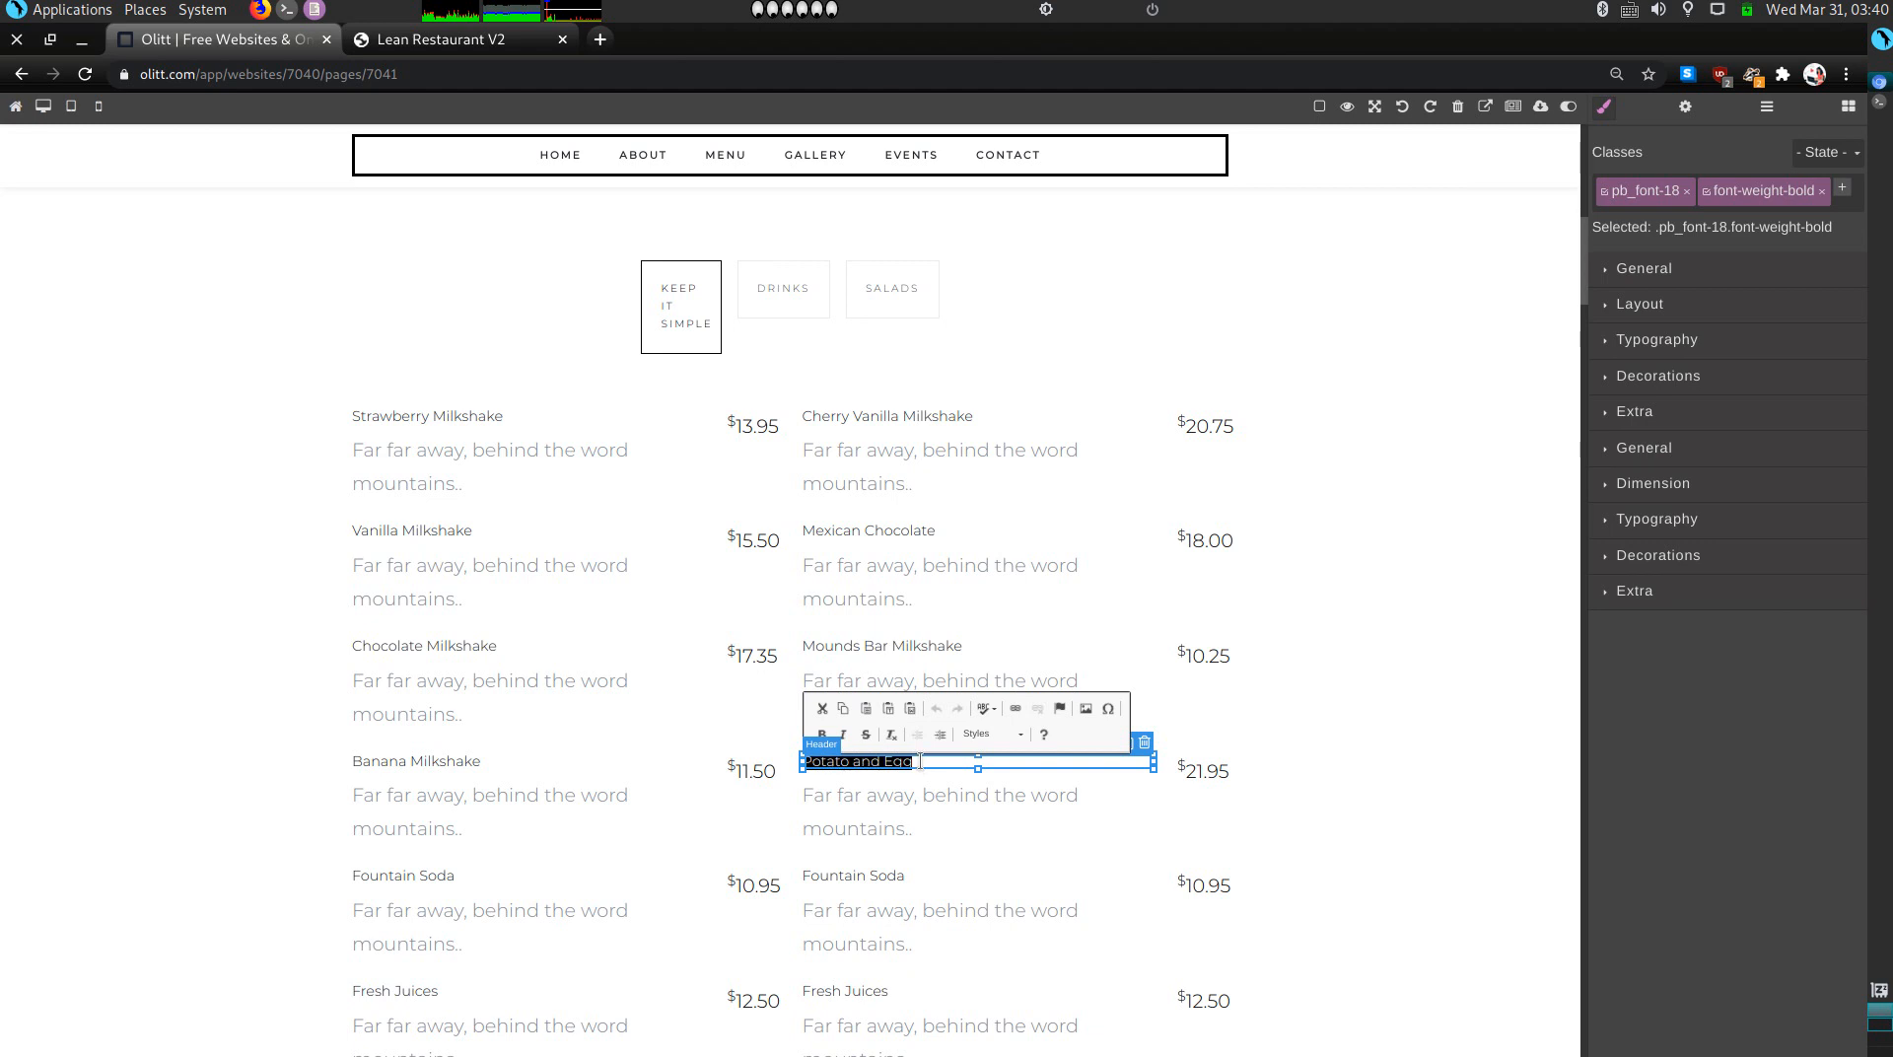
{"action": "key", "text": "BackSpace"}
{"action": "type", "text": "Cherry "}
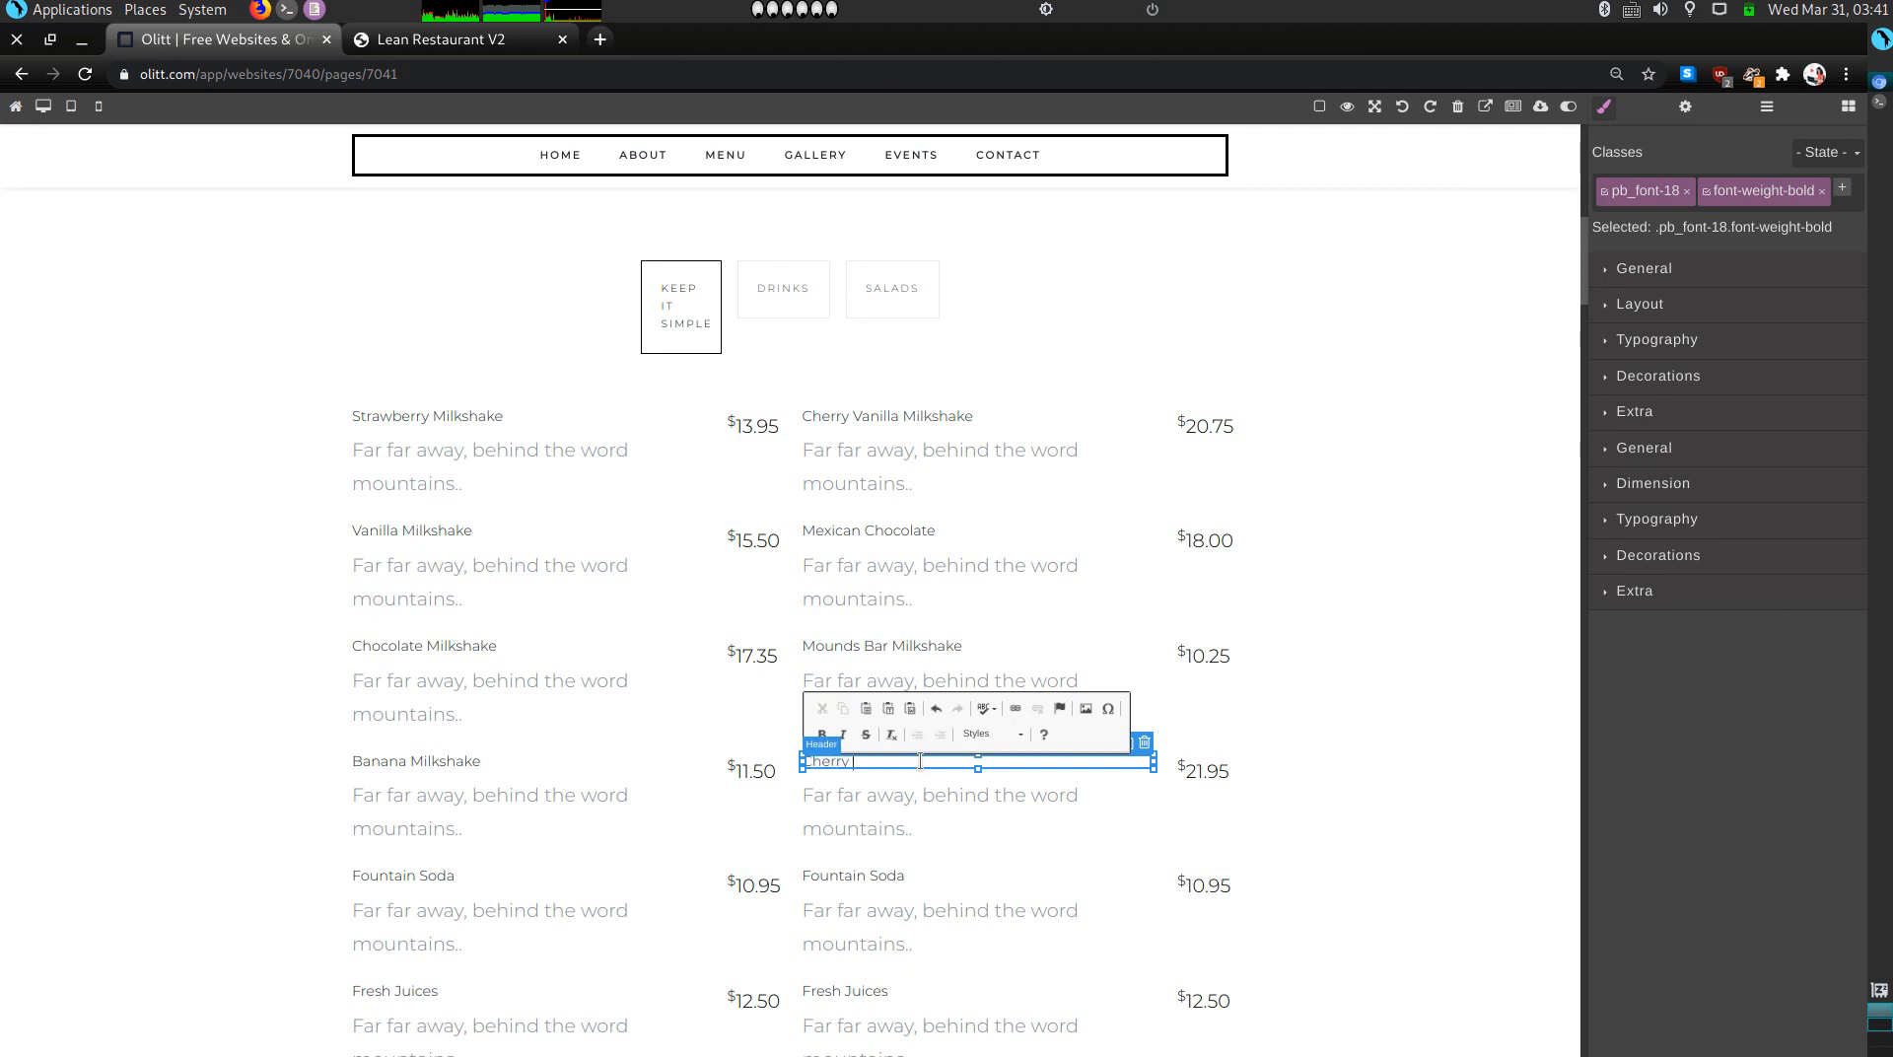
{"action": "type", "text": "Milkshake"}
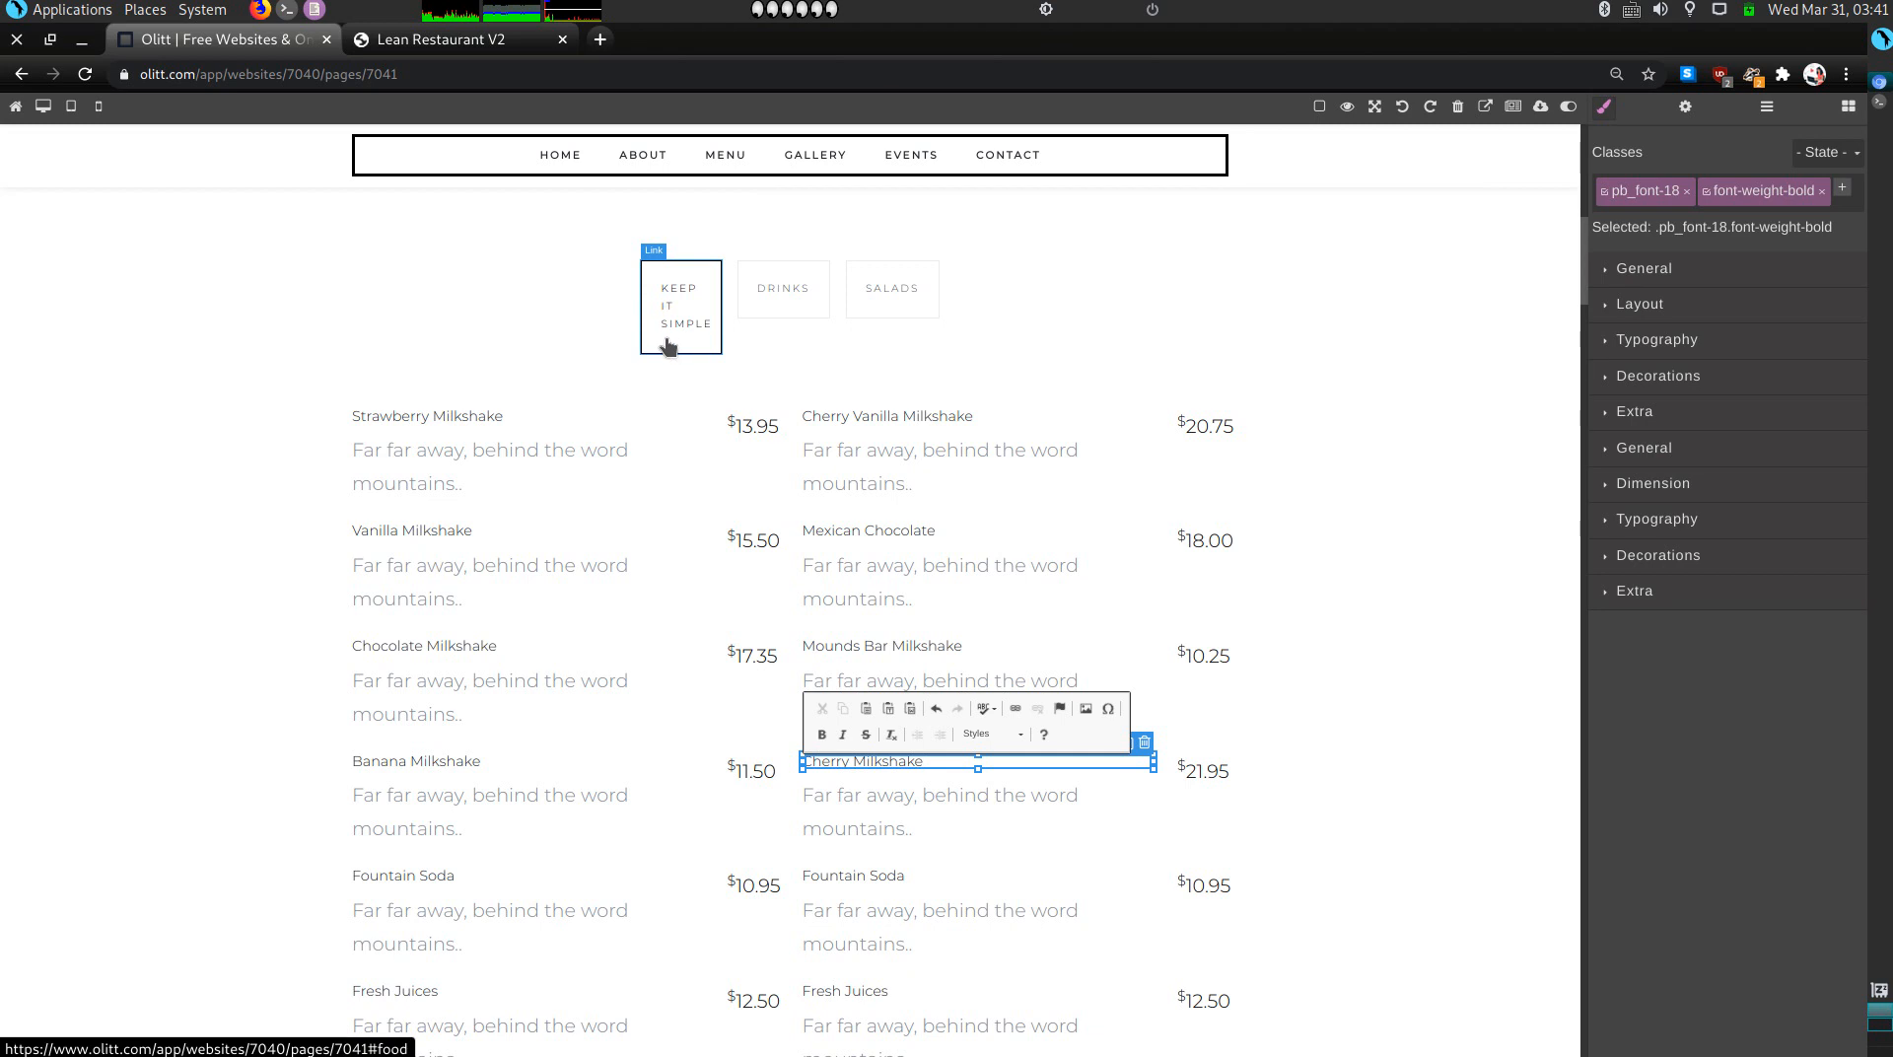
{"action": "left_click", "coordinate": [966, 807]}
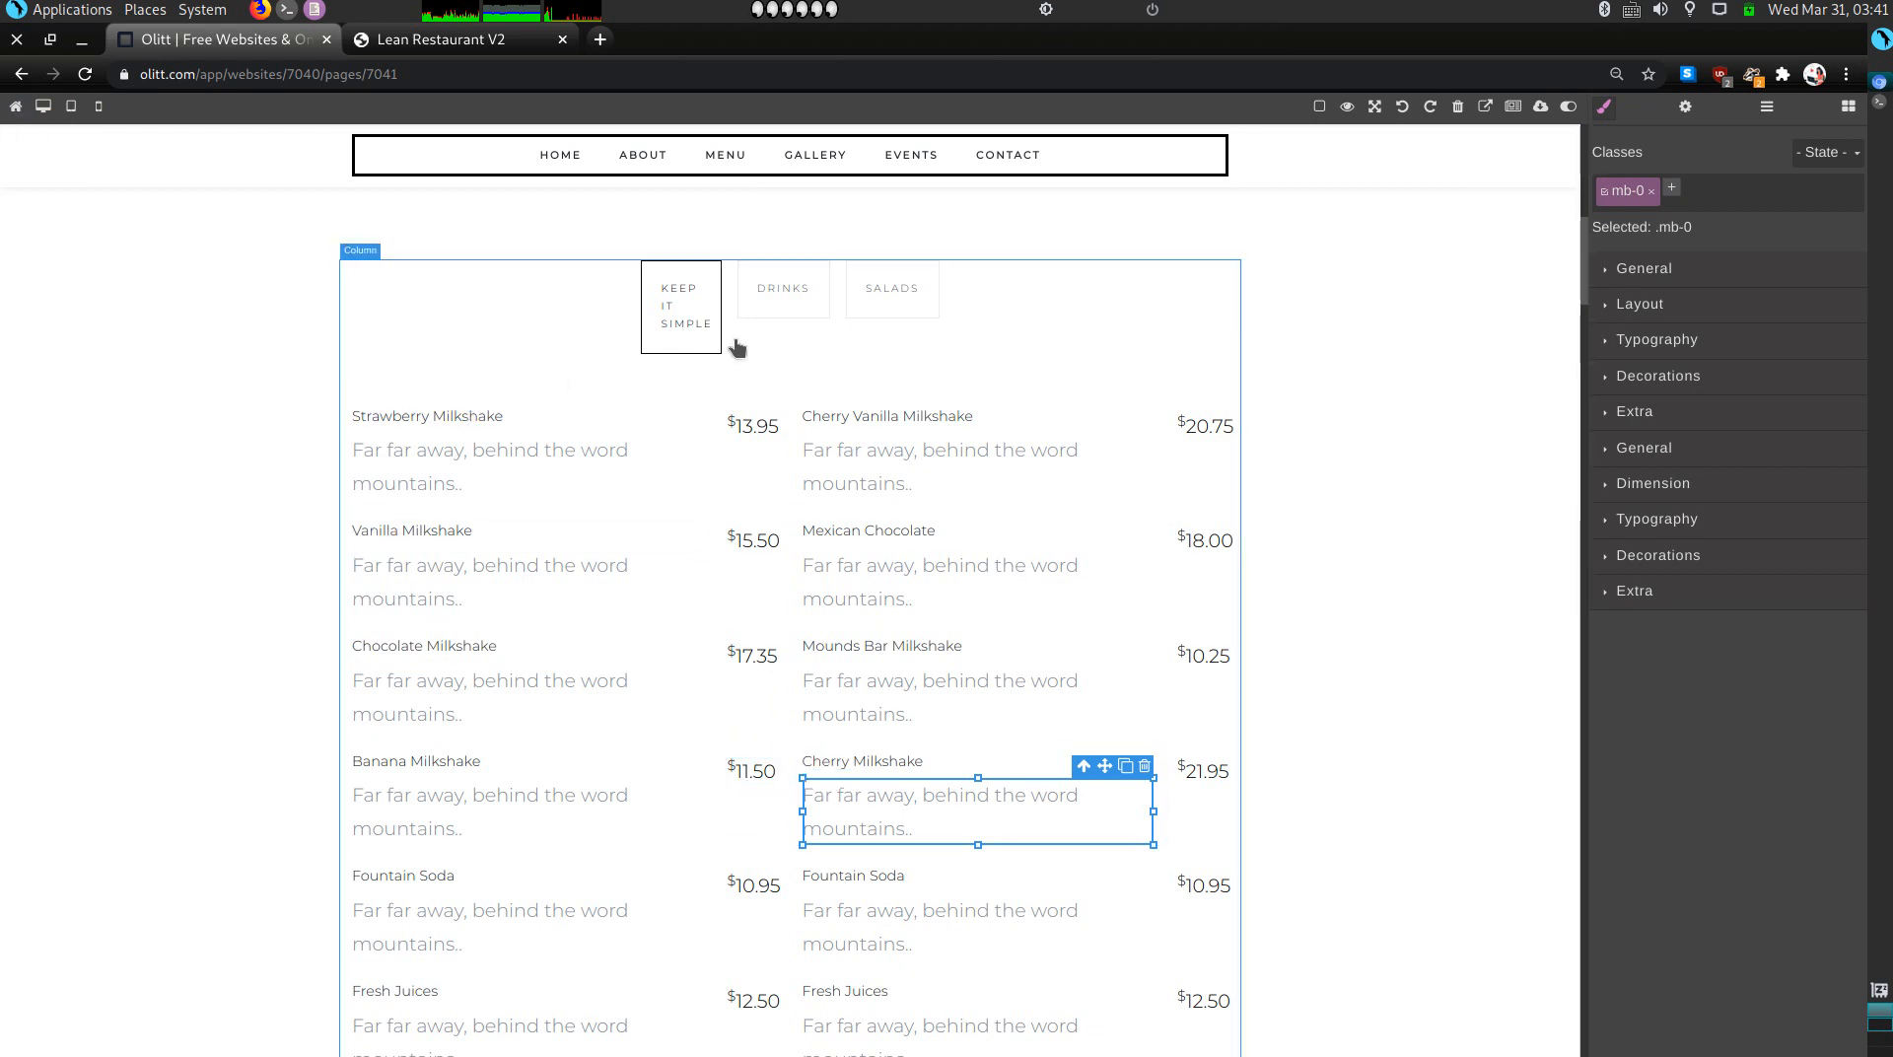
Step: Look over the Menu section's milkshake items and their placeholder descriptions
{"action": "left_click", "coordinate": [405, 468]}
{"action": "left_click", "coordinate": [417, 581]}
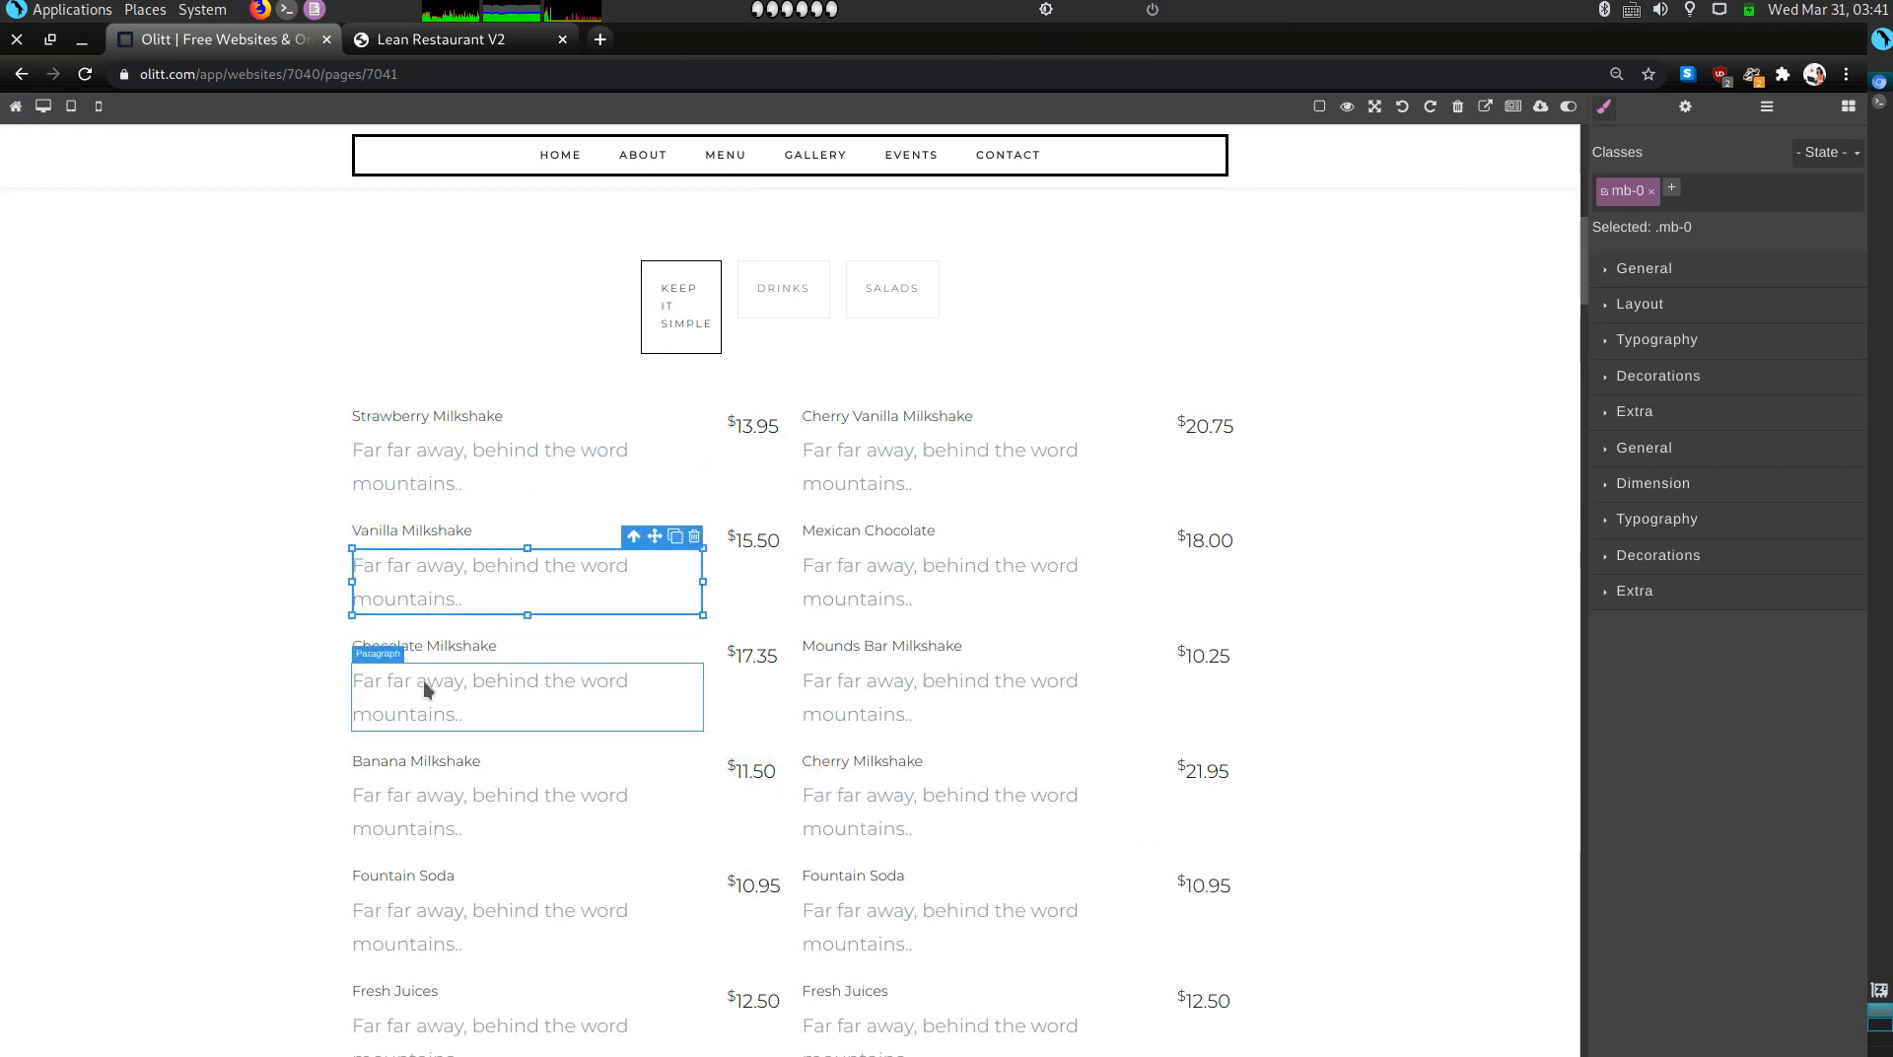
{"action": "scroll", "coordinate": [428, 798], "scroll_direction": "up", "scroll_amount": 10}
{"action": "scroll", "coordinate": [767, 678], "scroll_direction": "down", "scroll_amount": 5}
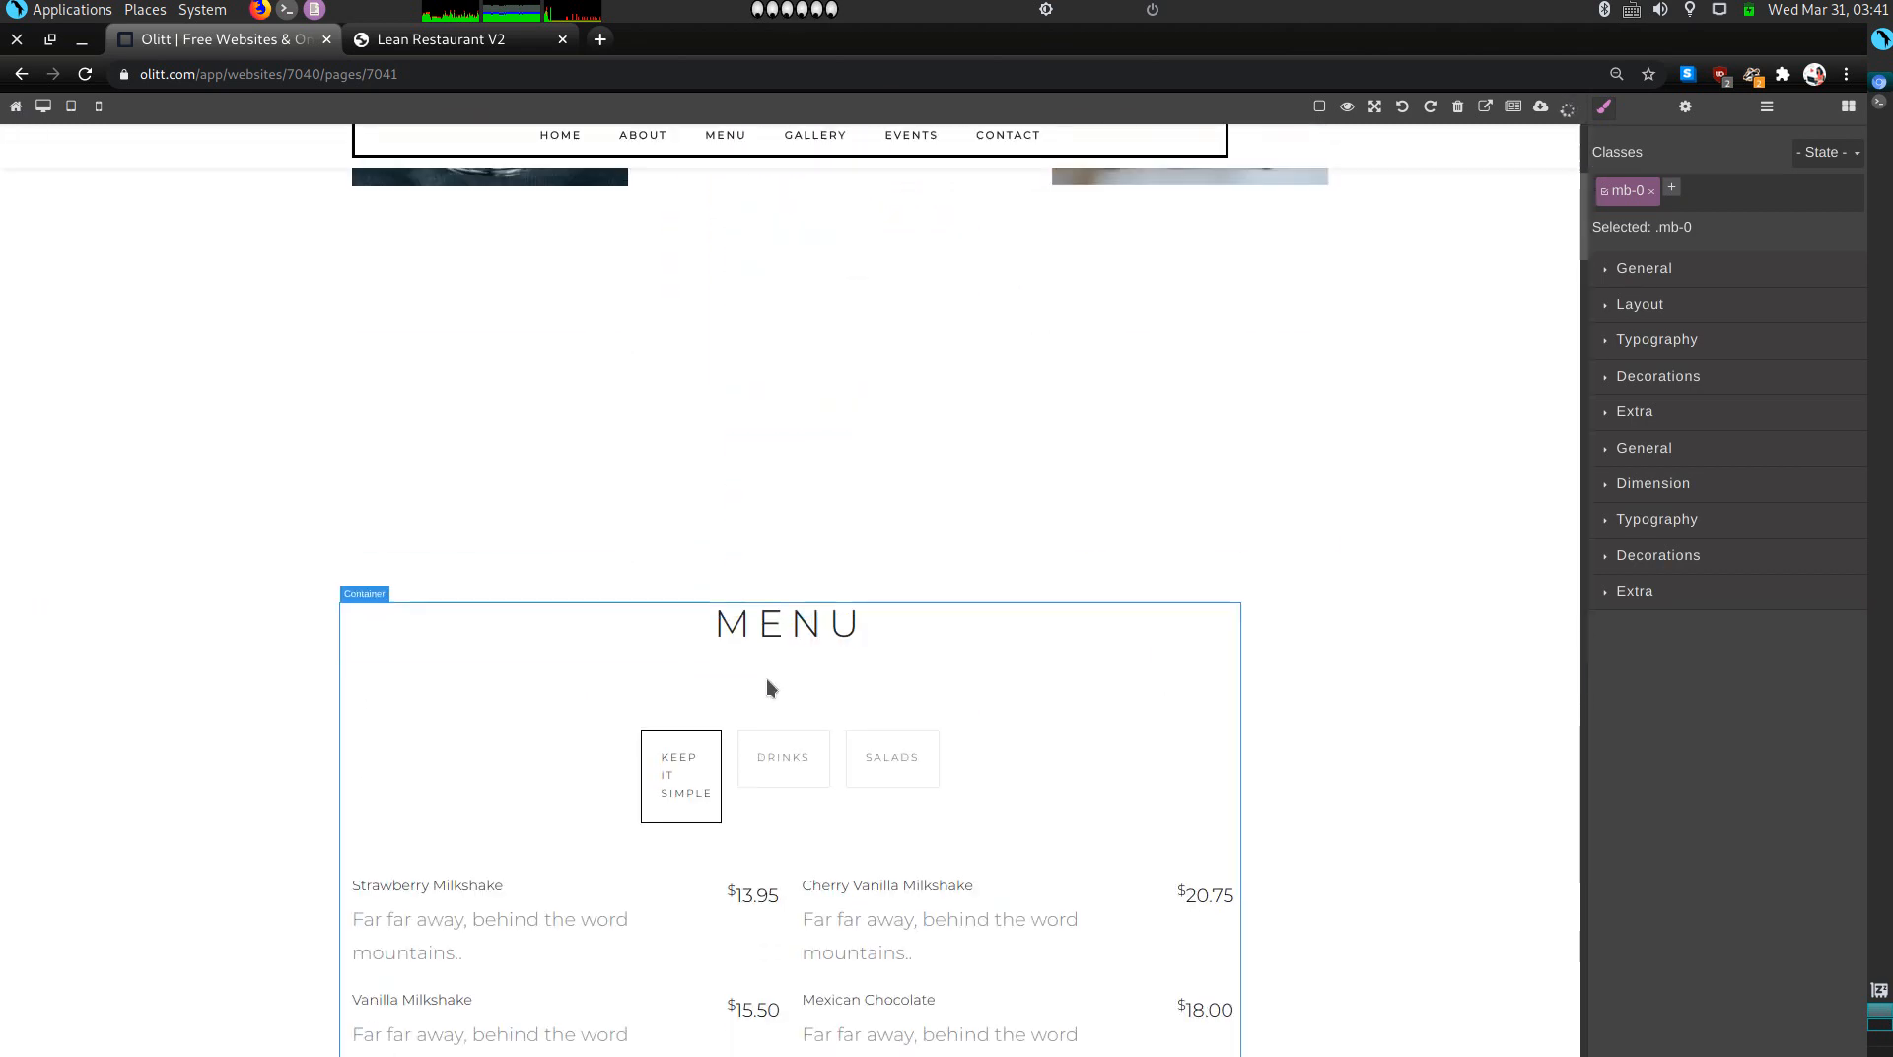
{"action": "scroll", "coordinate": [767, 678], "scroll_direction": "down", "scroll_amount": 4}
{"action": "scroll", "coordinate": [317, 815], "scroll_direction": "down", "scroll_amount": 2}
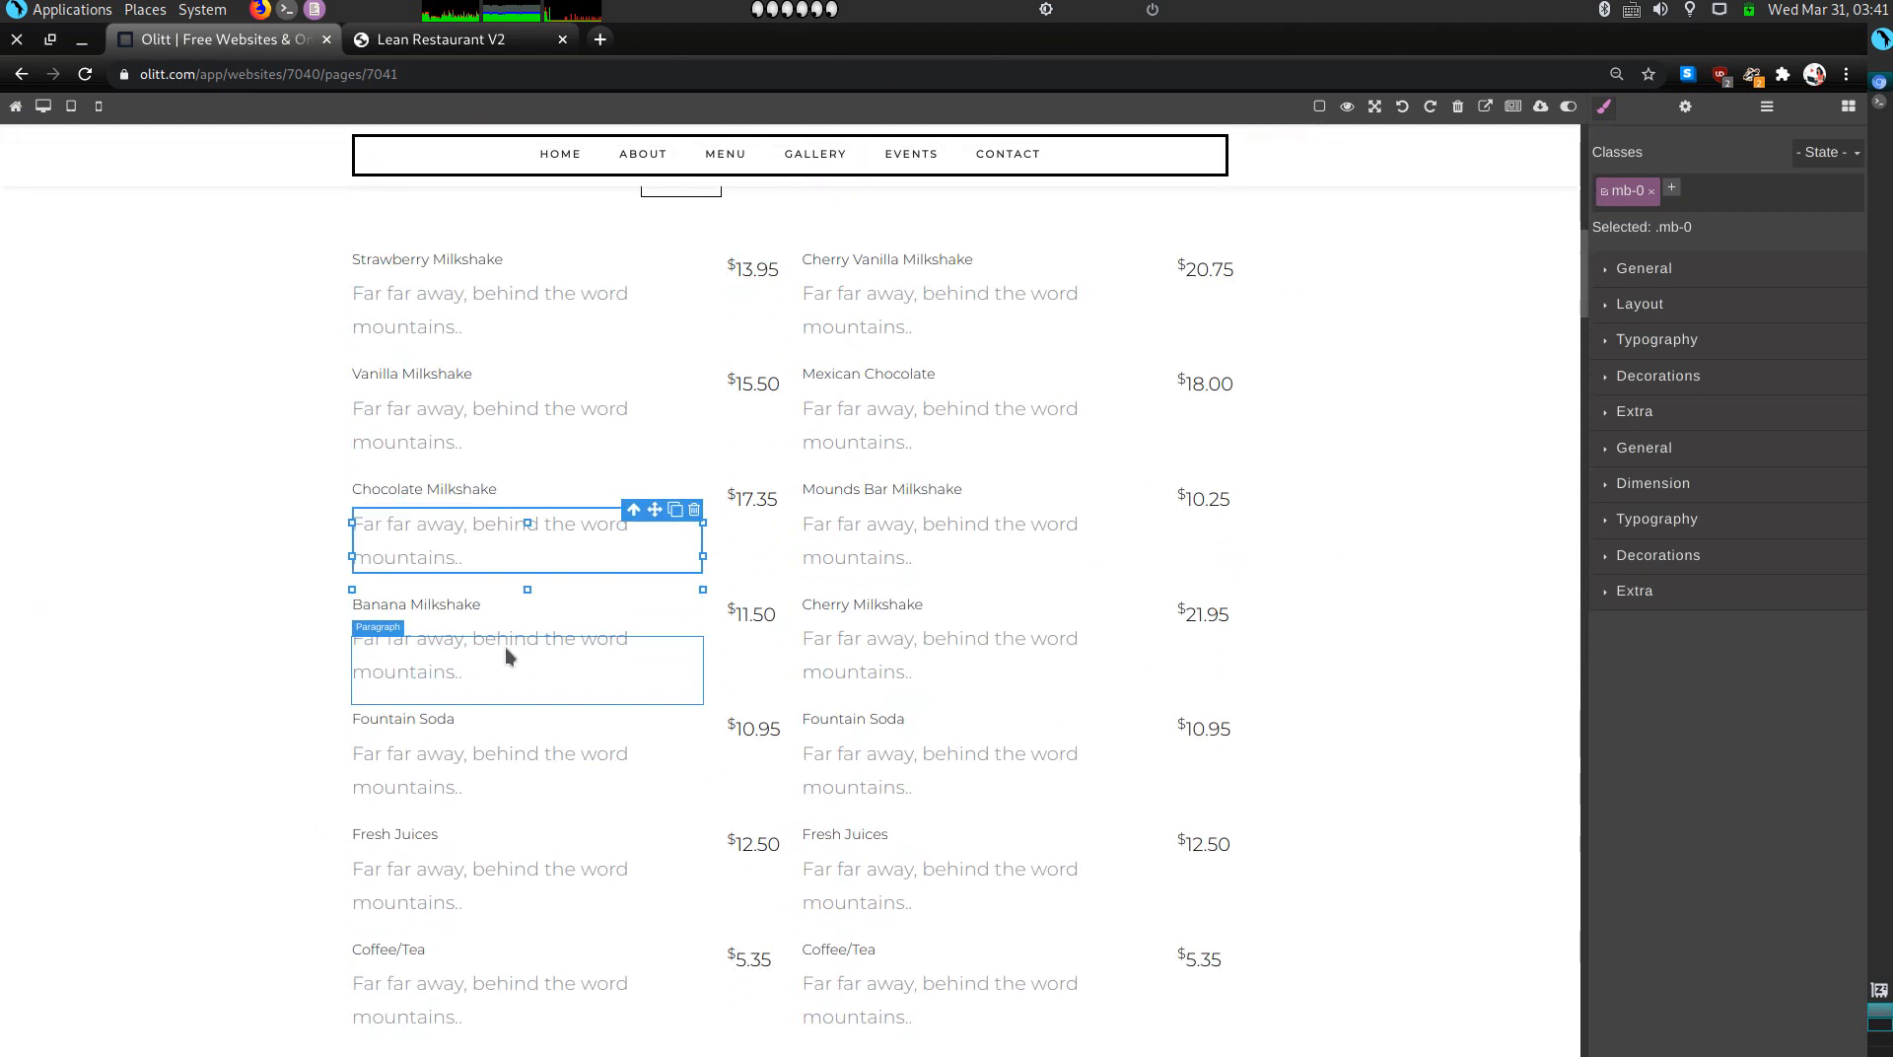
{"action": "scroll", "coordinate": [968, 570], "scroll_direction": "up", "scroll_amount": 4}
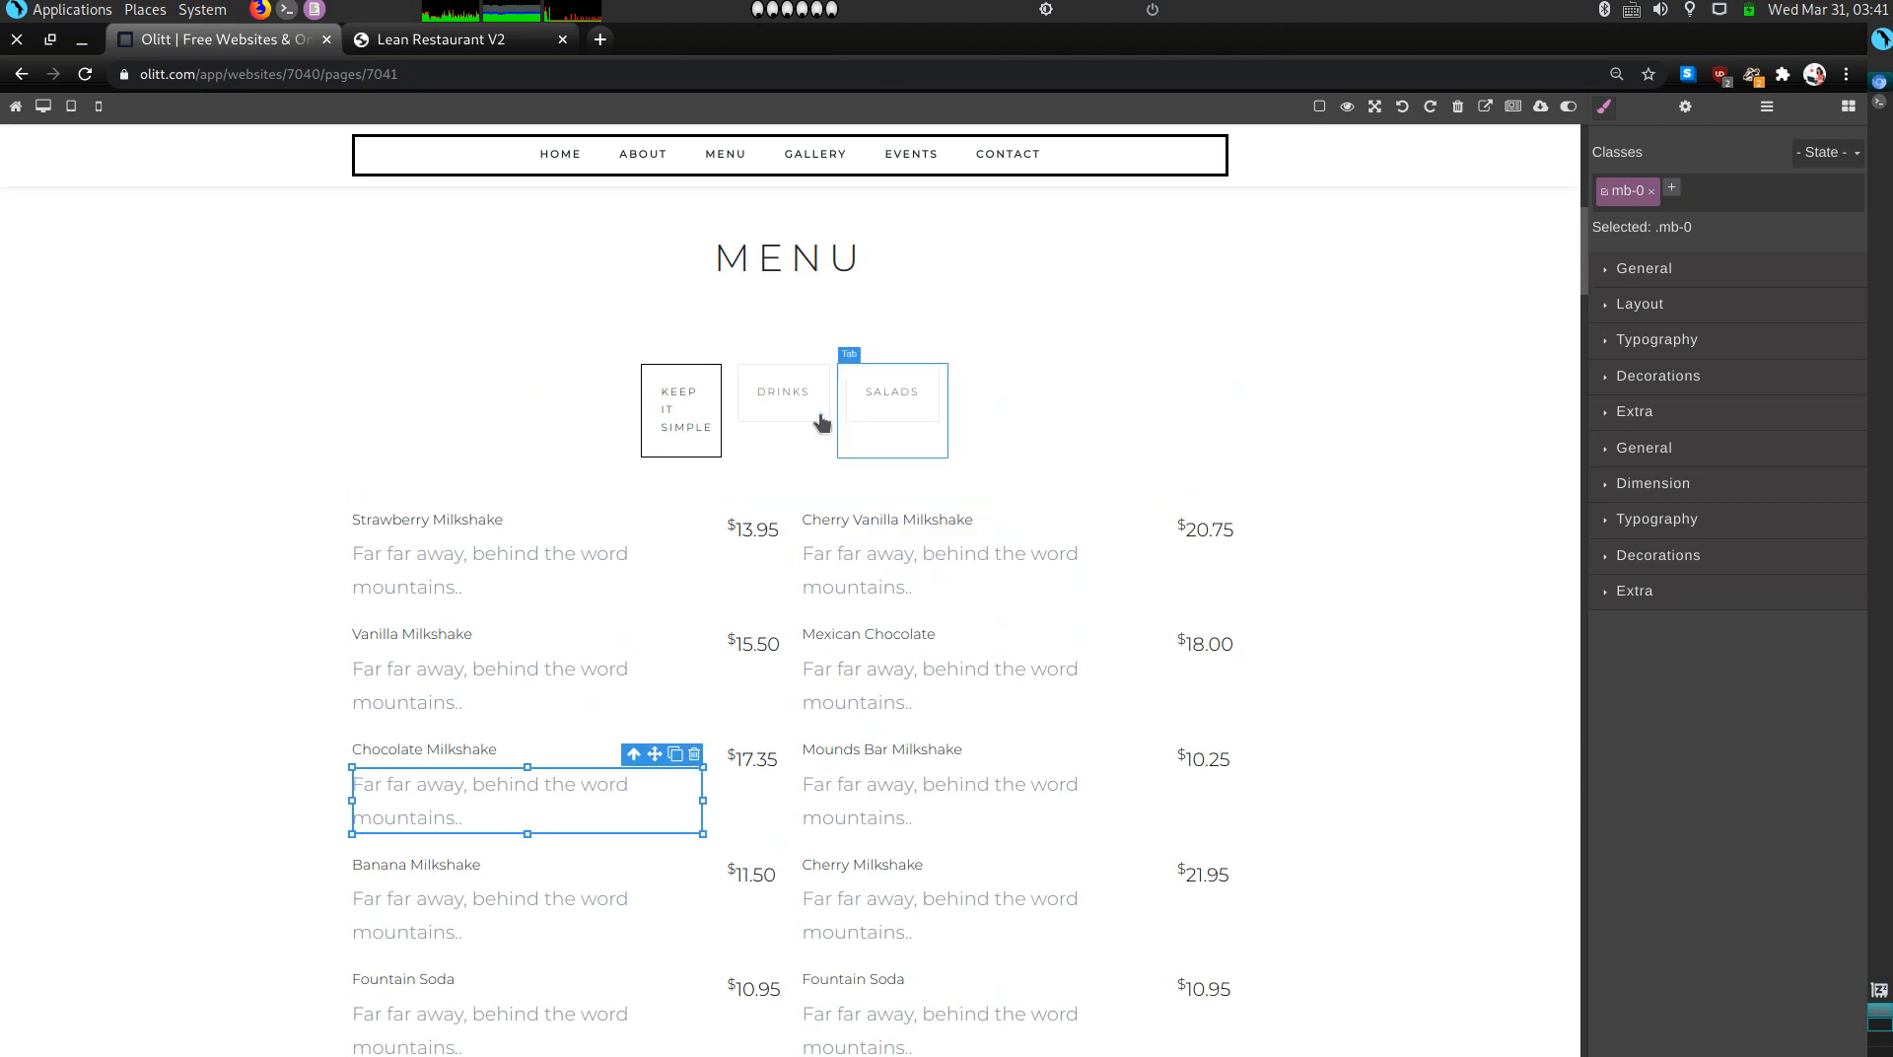
Step: Rename the DRINKS tab of the Menu section to I DARE YOU
{"action": "left_click", "coordinate": [784, 412]}
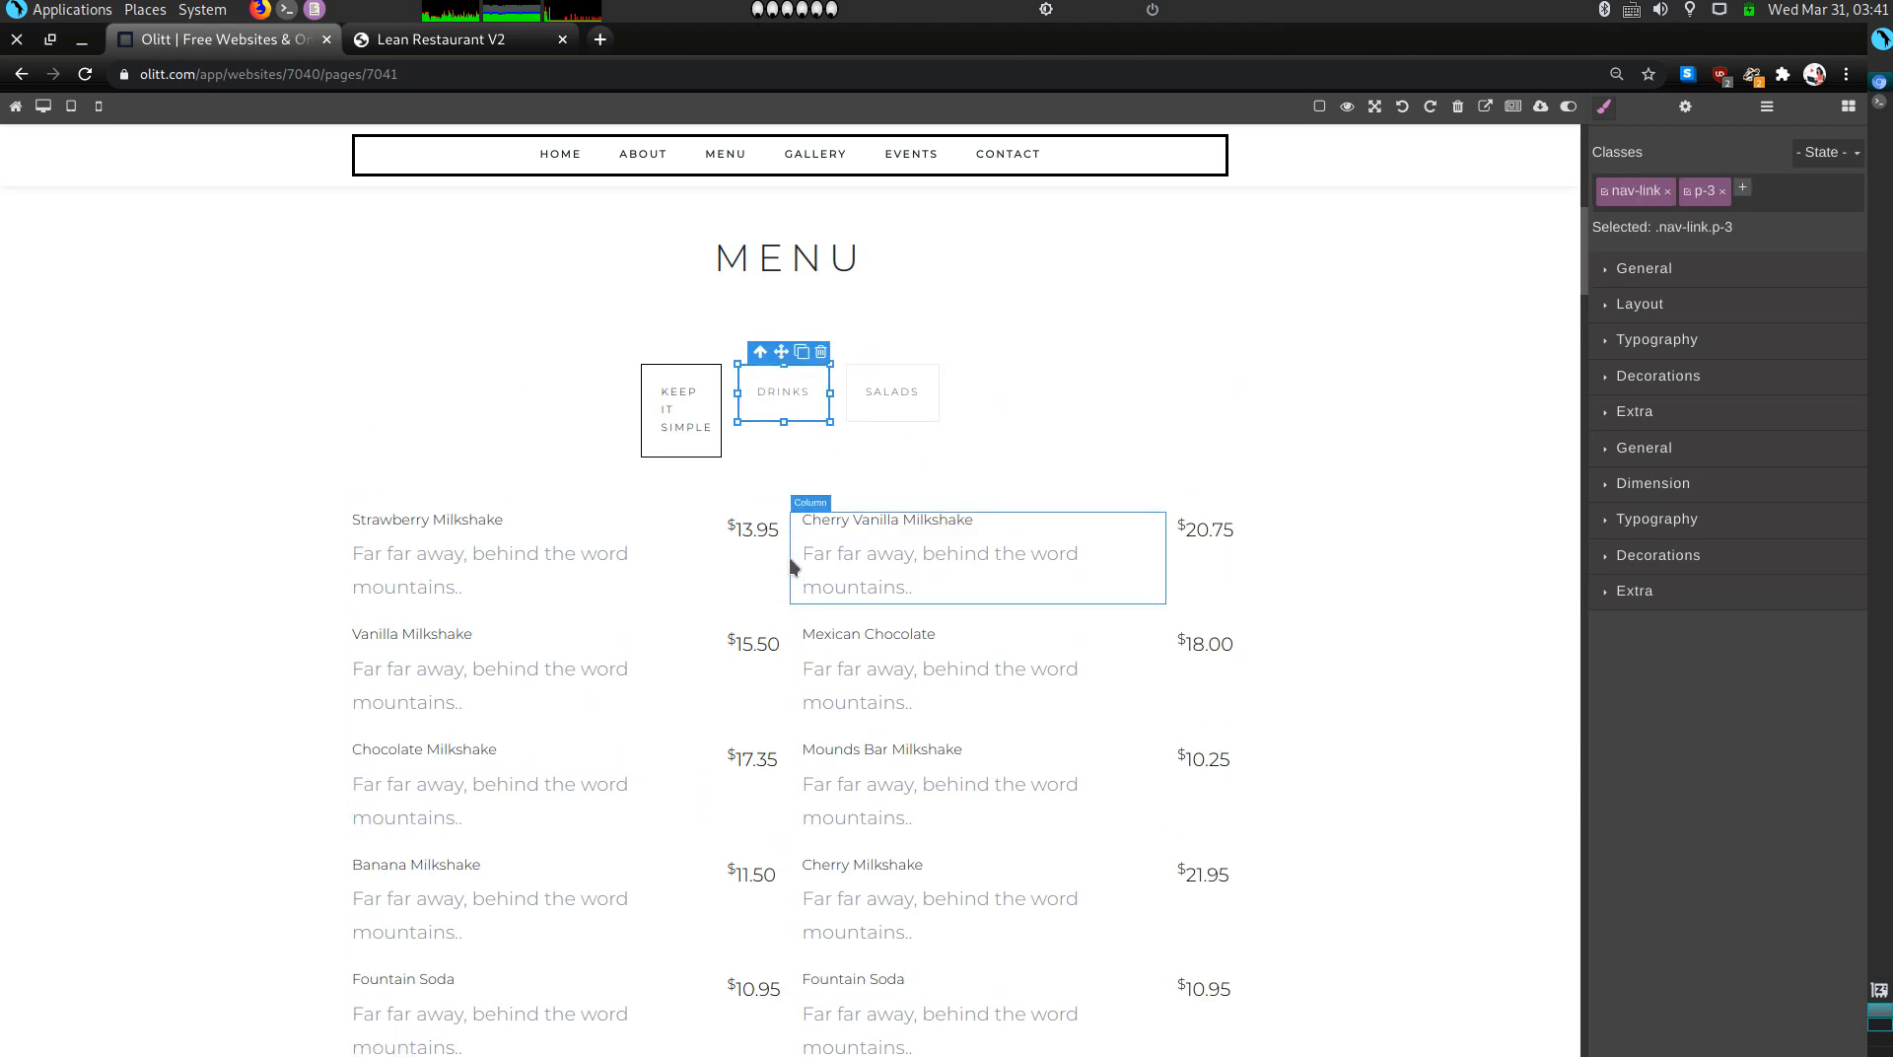
{"action": "double_click", "coordinate": [786, 392]}
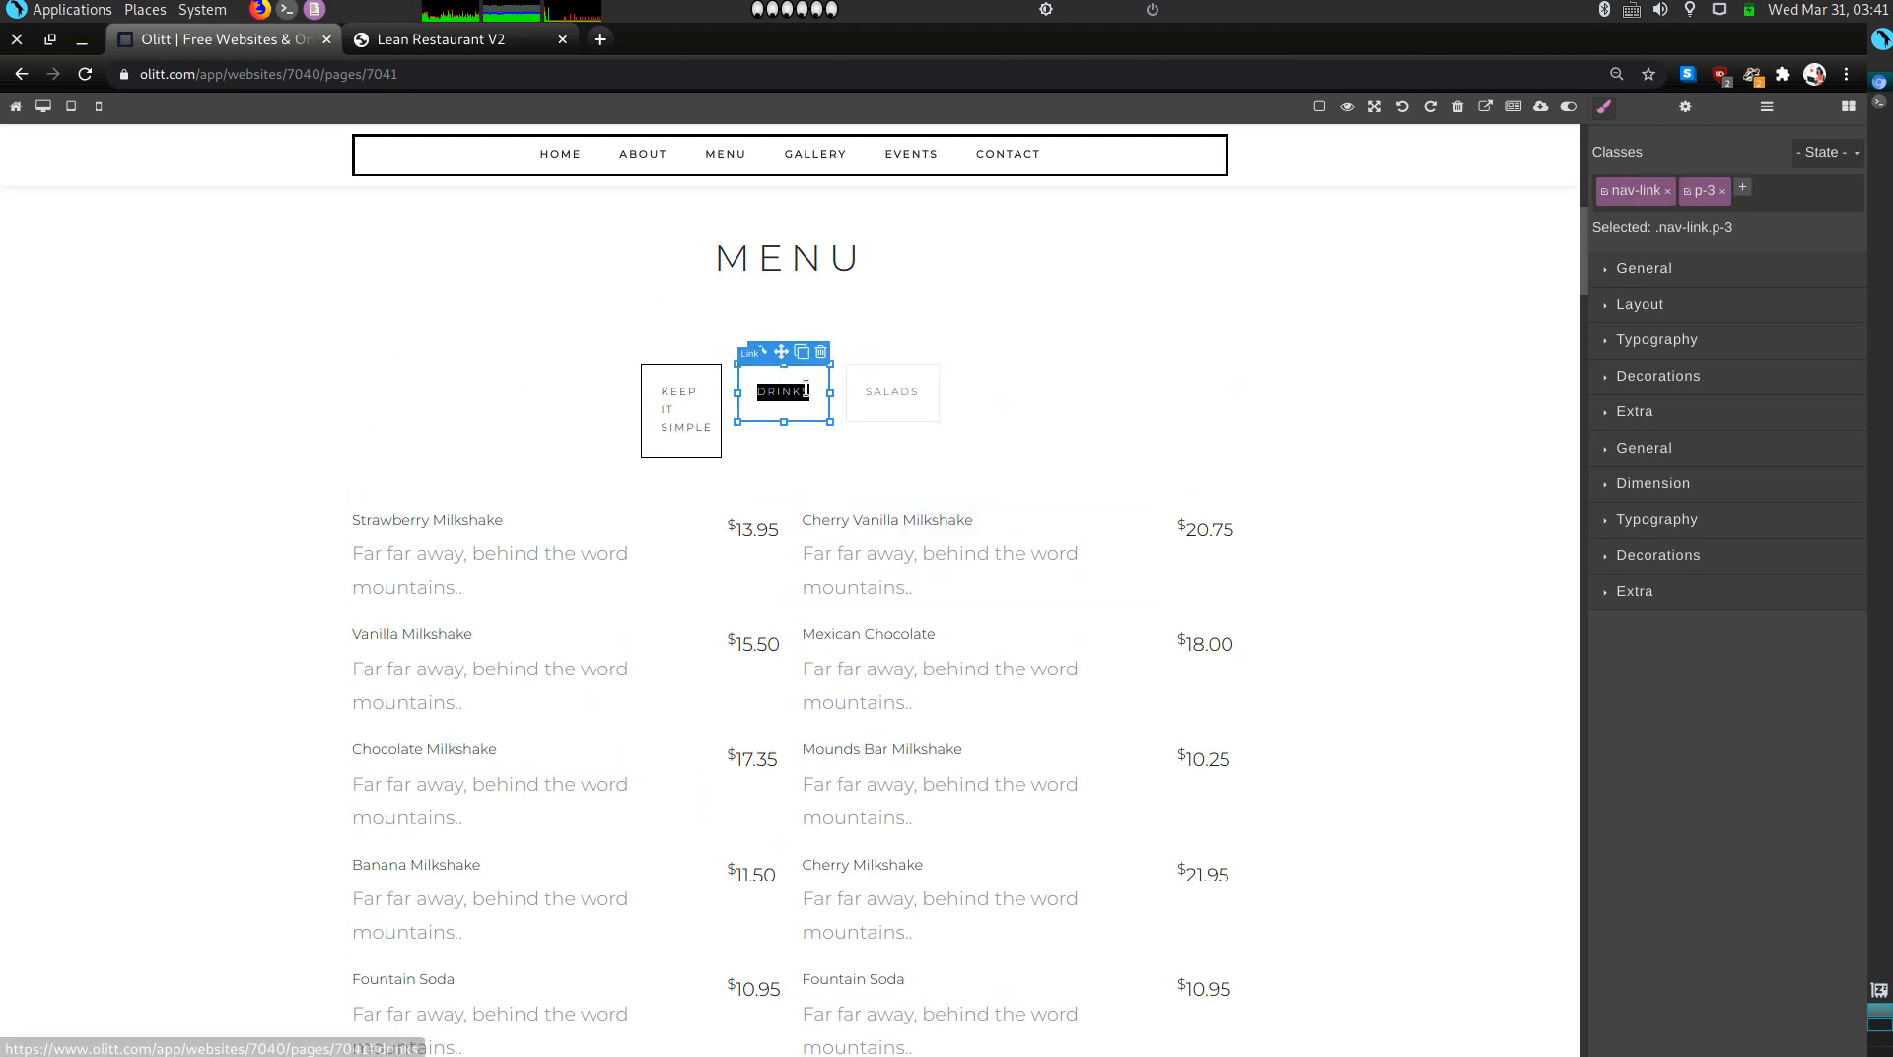
{"action": "type", "text": "I DA"}
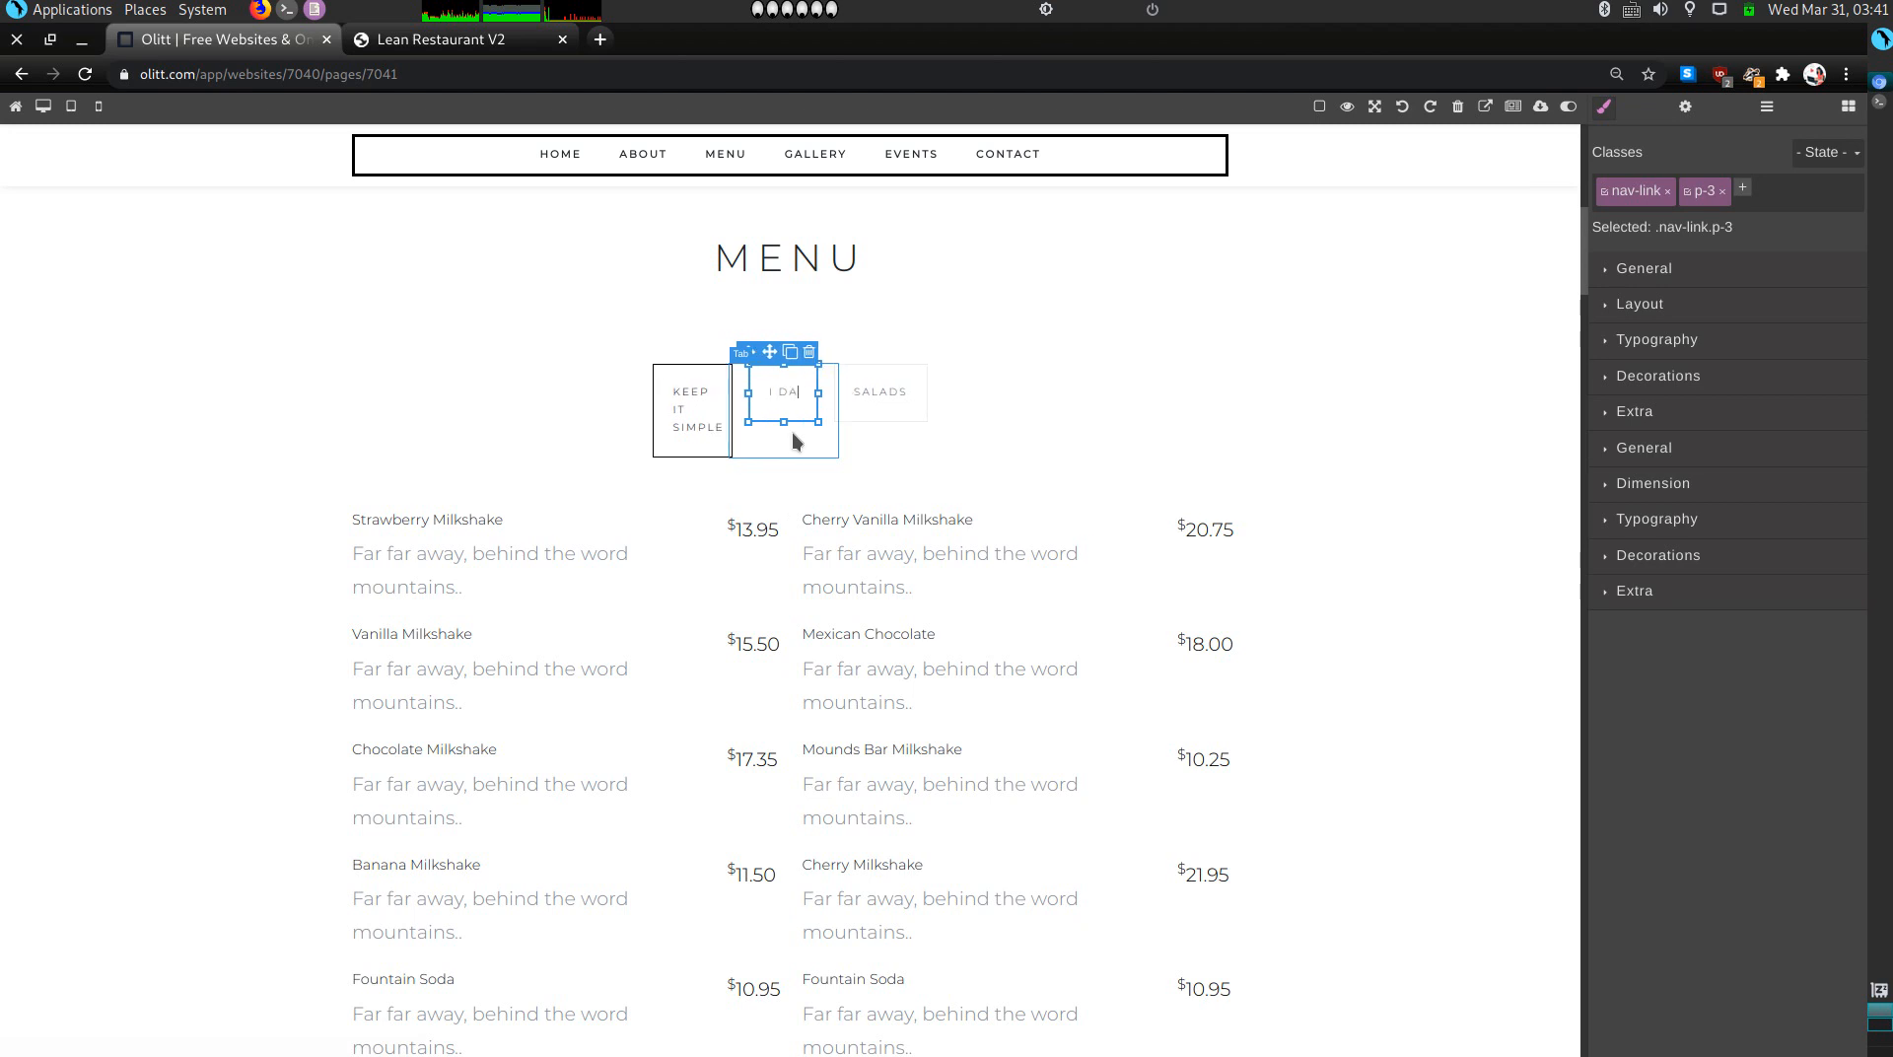
{"action": "type", "text": "RE YOU"}
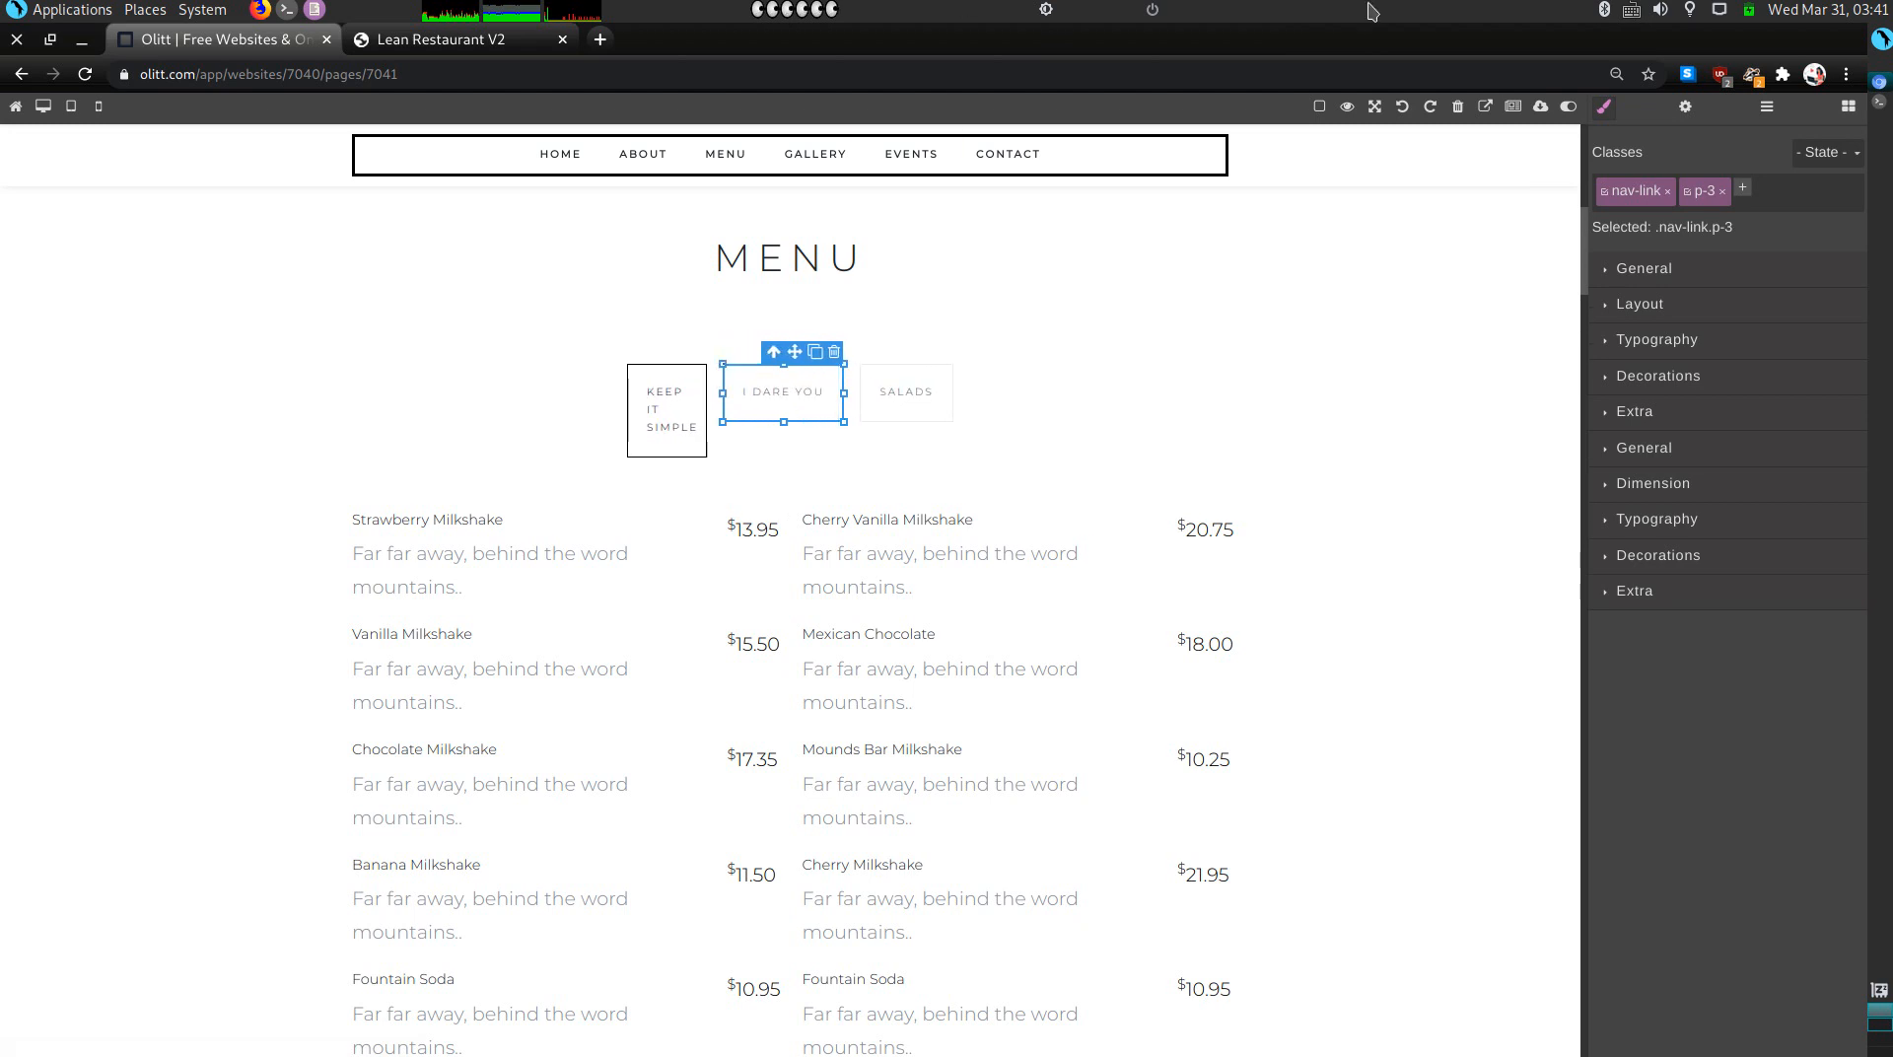
Step: Select the first Tab Pane, with the id food, inside the menu's Tabs Panes and set it to Inactive
{"action": "scroll", "coordinate": [776, 624], "scroll_direction": "down", "scroll_amount": 5}
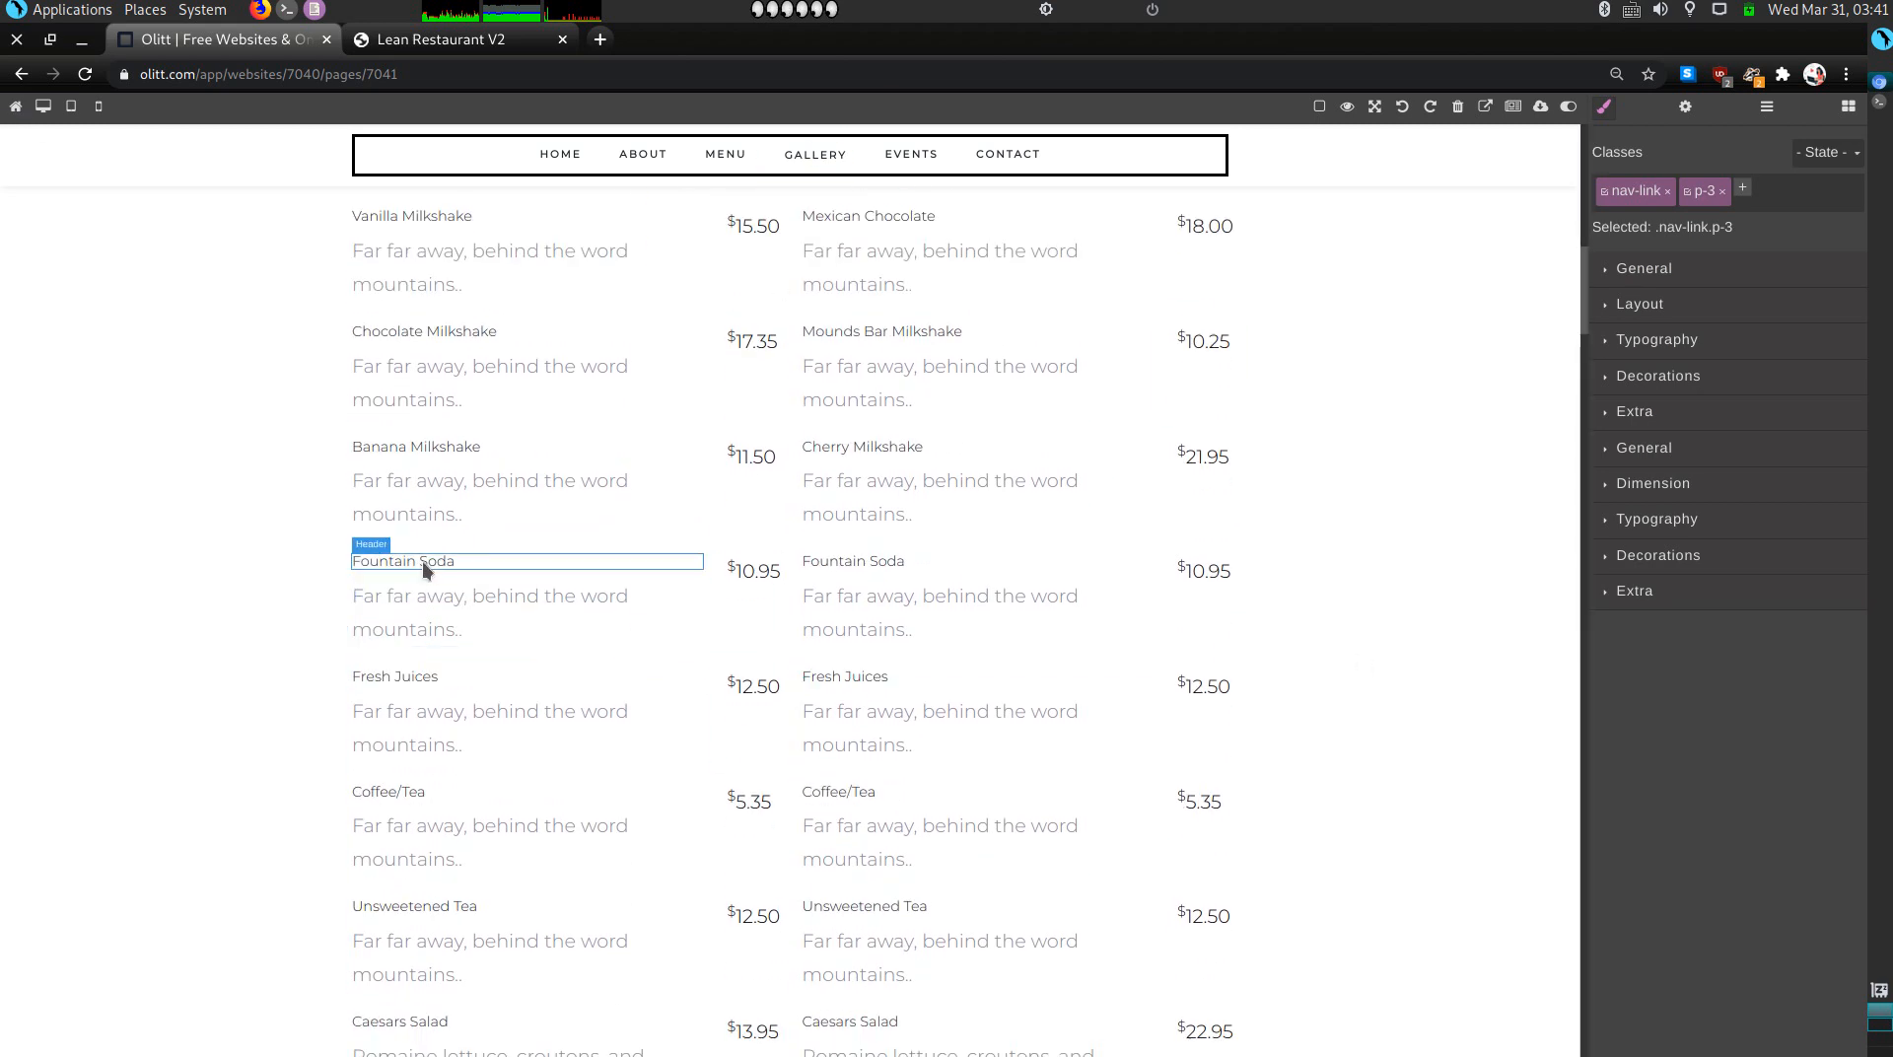
{"action": "scroll", "coordinate": [856, 595], "scroll_direction": "up", "scroll_amount": 4}
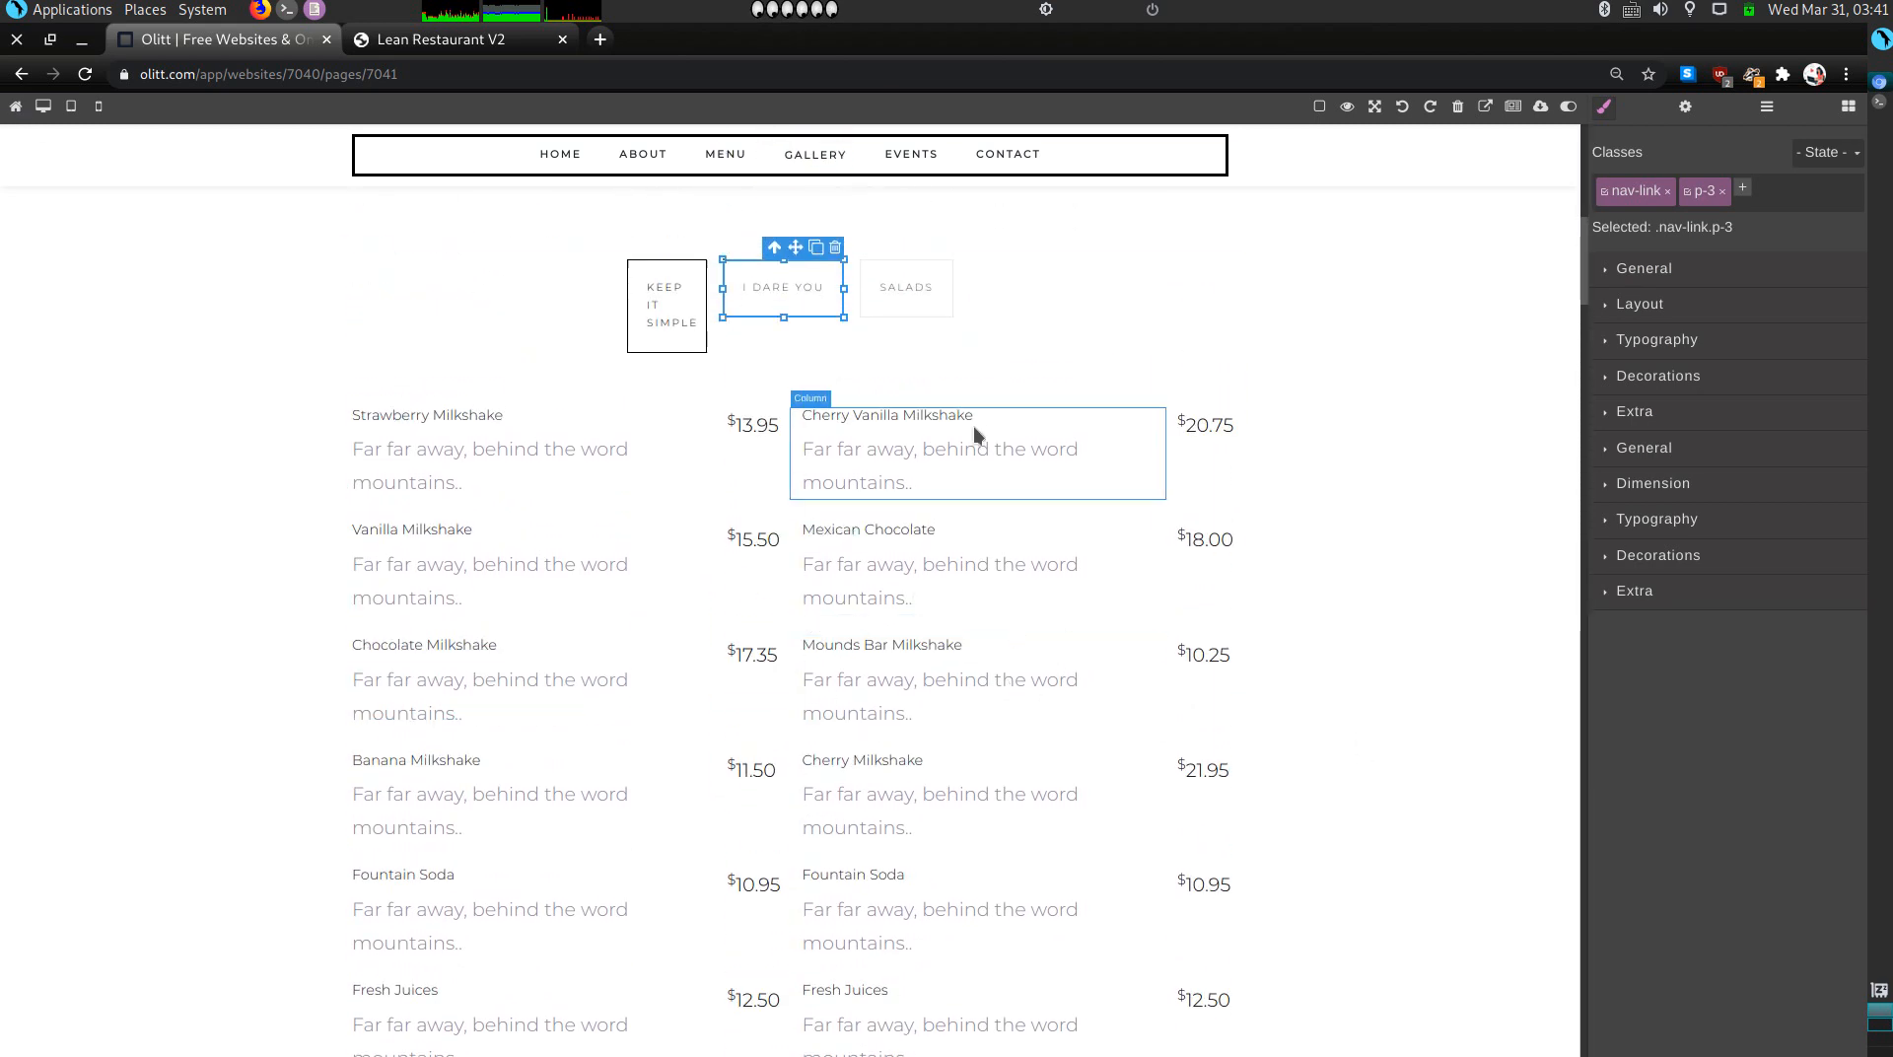
{"action": "left_click", "coordinate": [371, 383]}
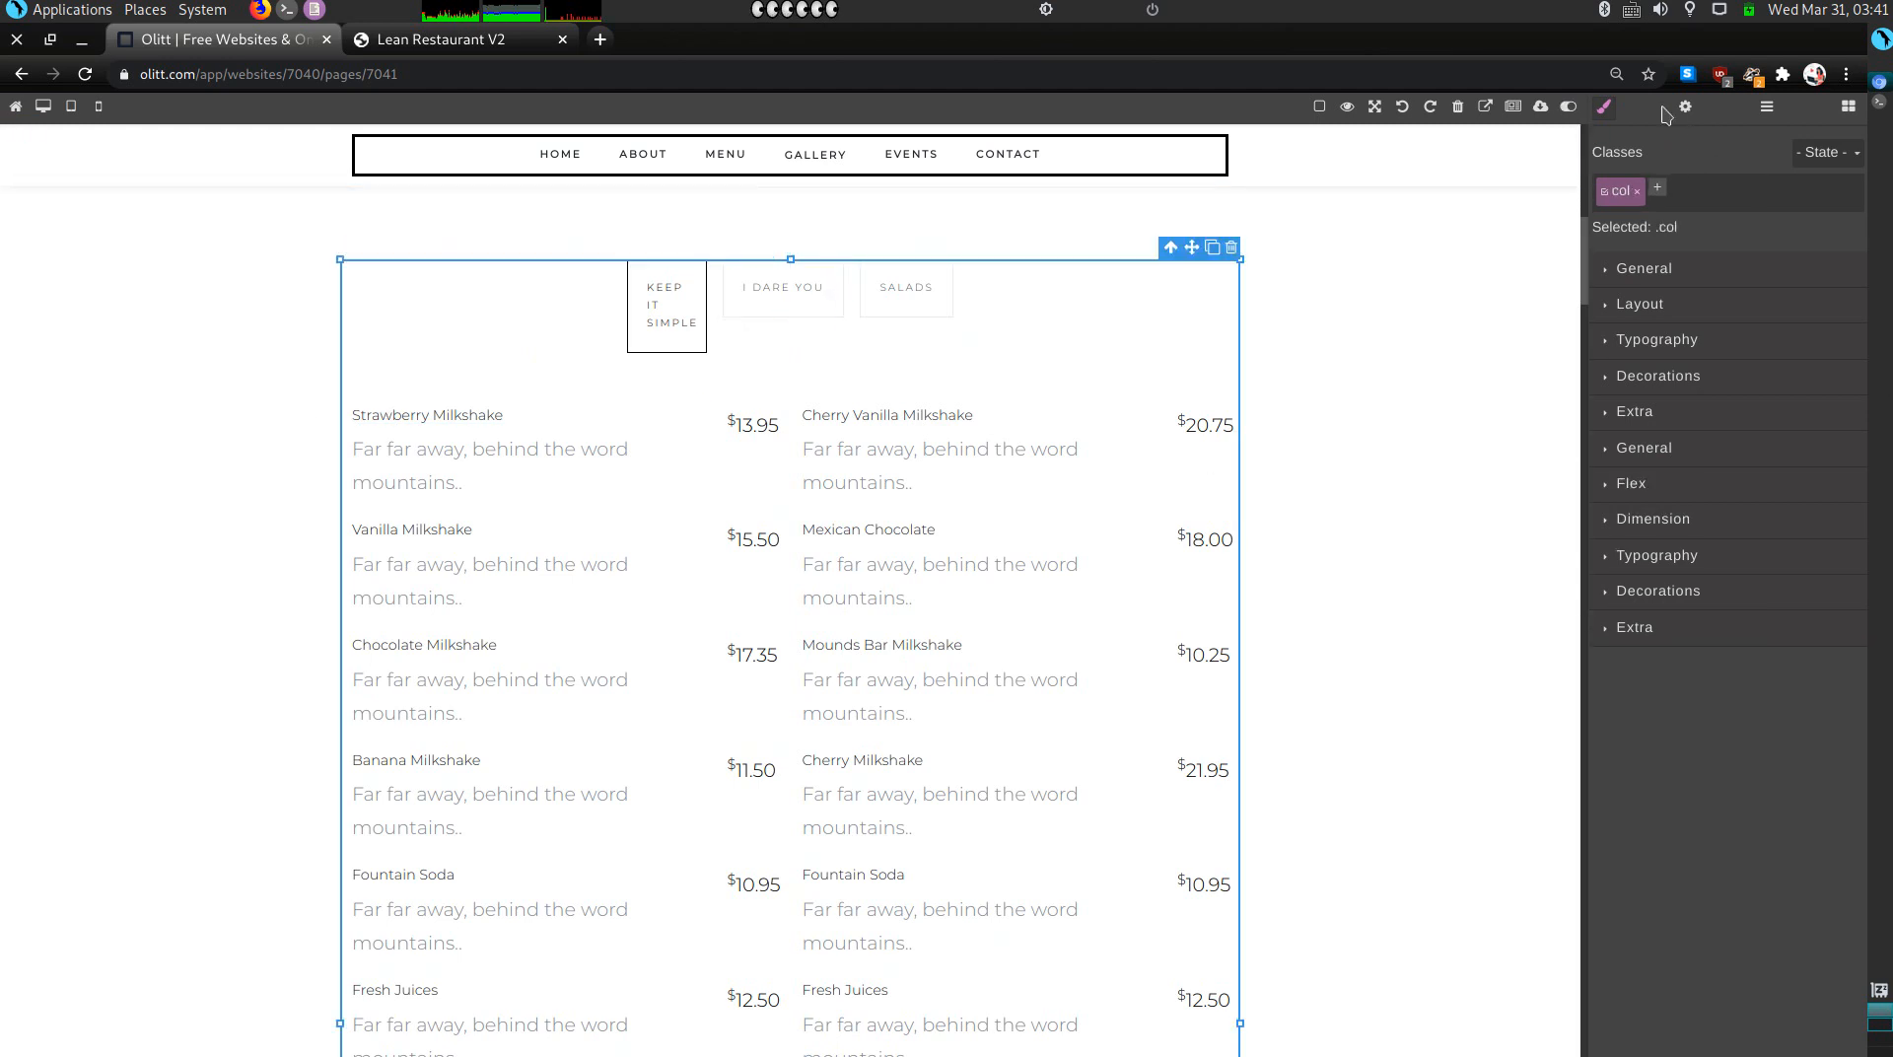
{"action": "left_click", "coordinate": [1767, 107]}
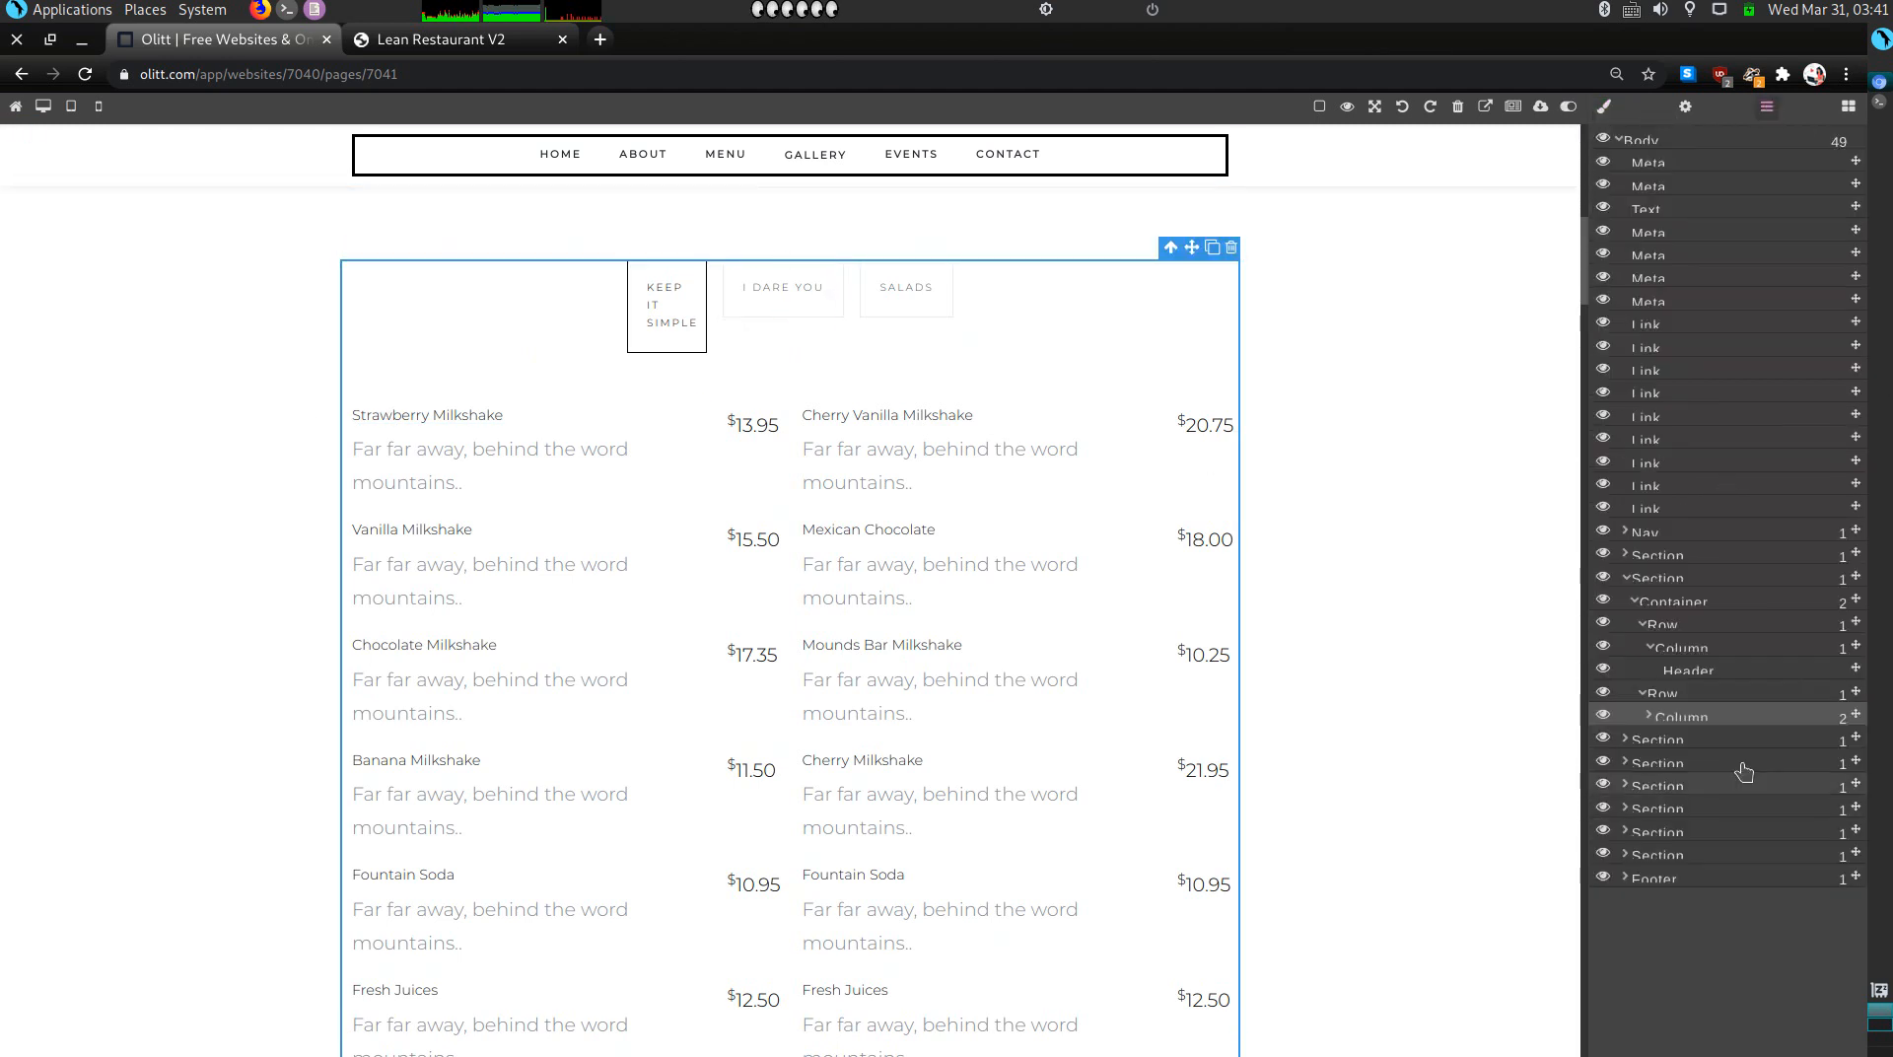
{"action": "left_click", "coordinate": [1648, 716]}
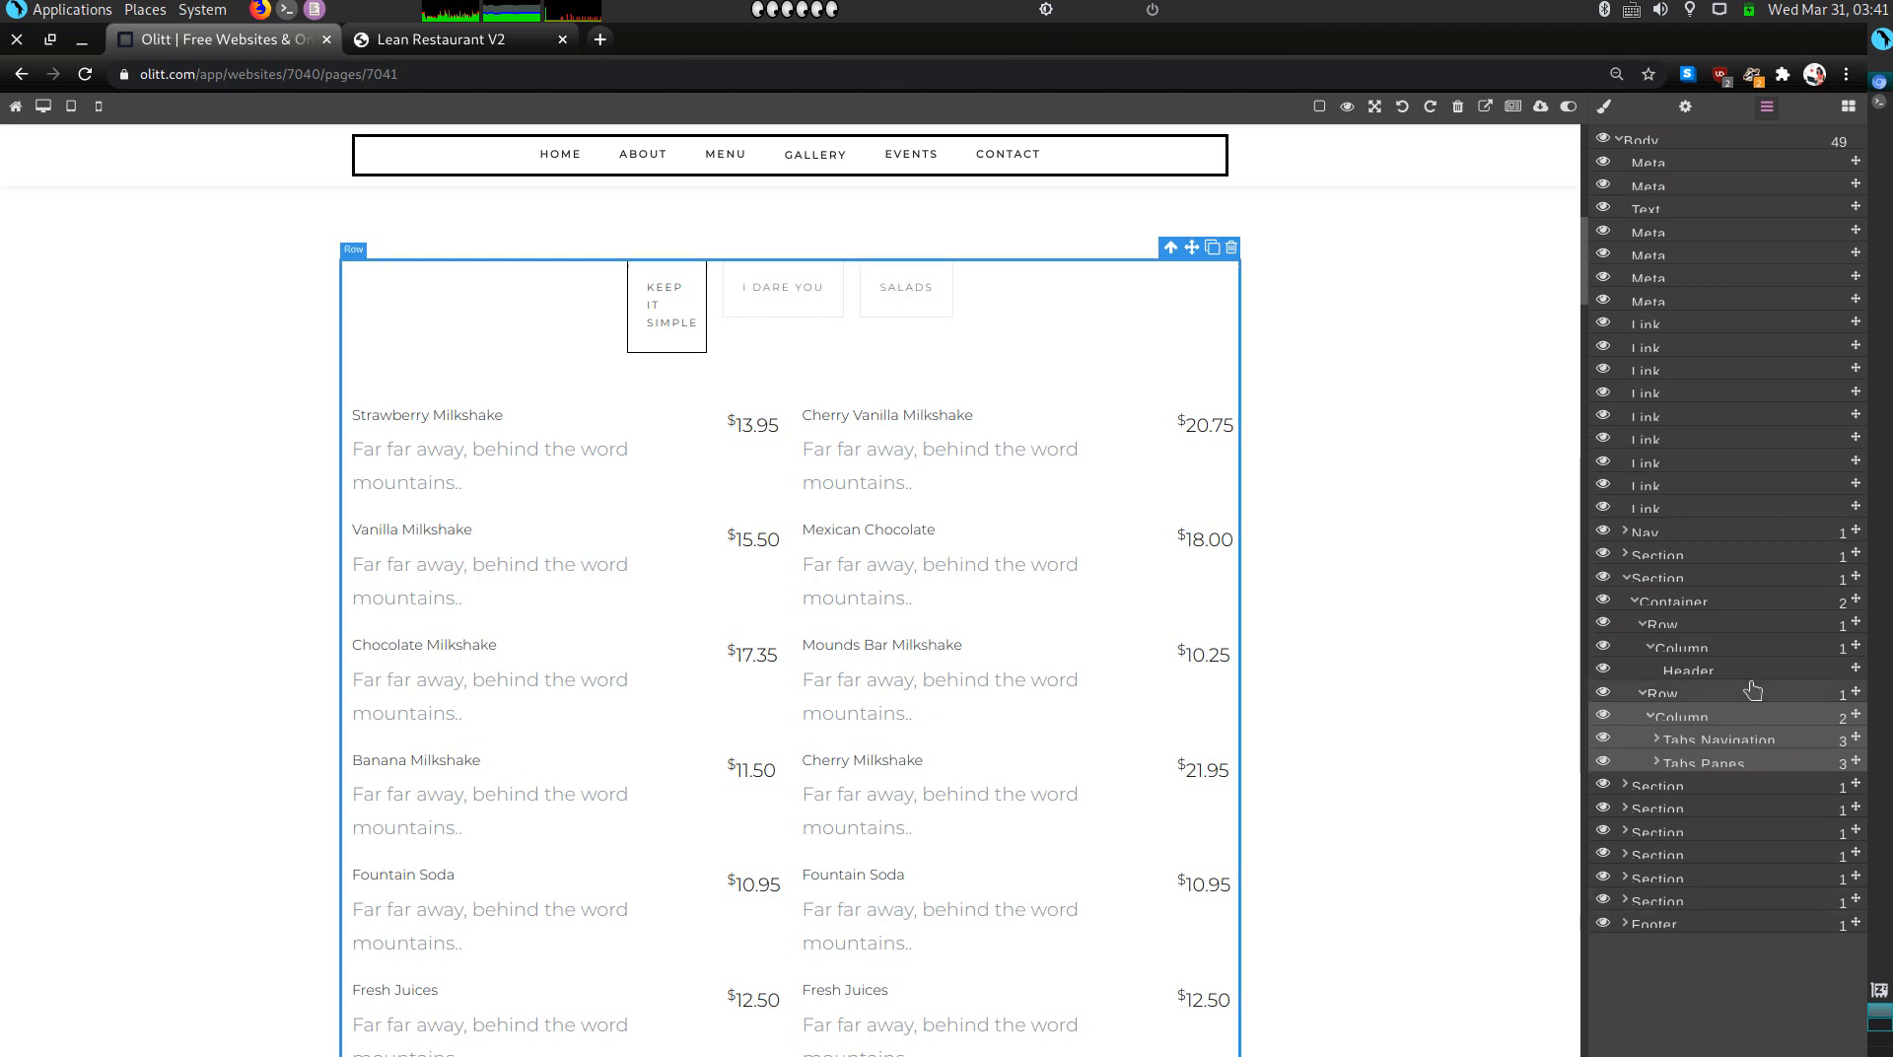
{"action": "left_click", "coordinate": [1679, 762]}
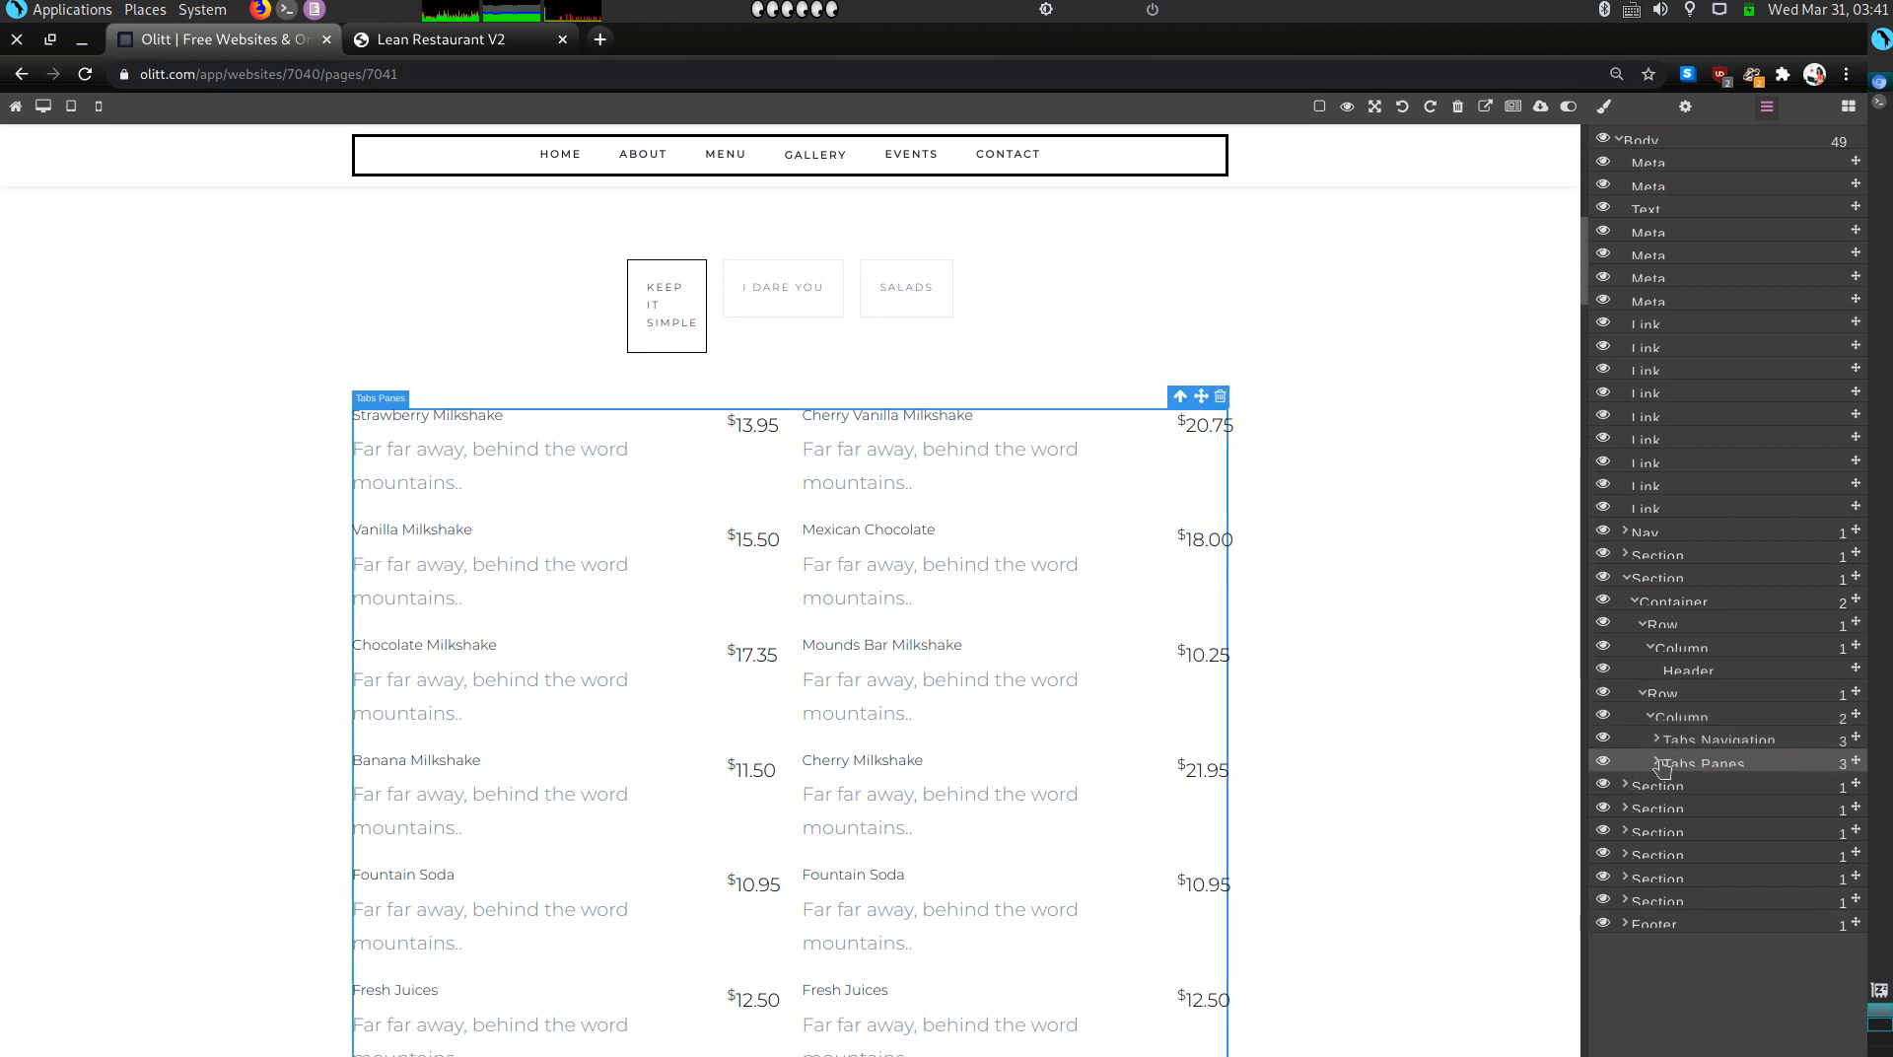
{"action": "left_click", "coordinate": [1659, 763]}
{"action": "left_click", "coordinate": [1678, 789]}
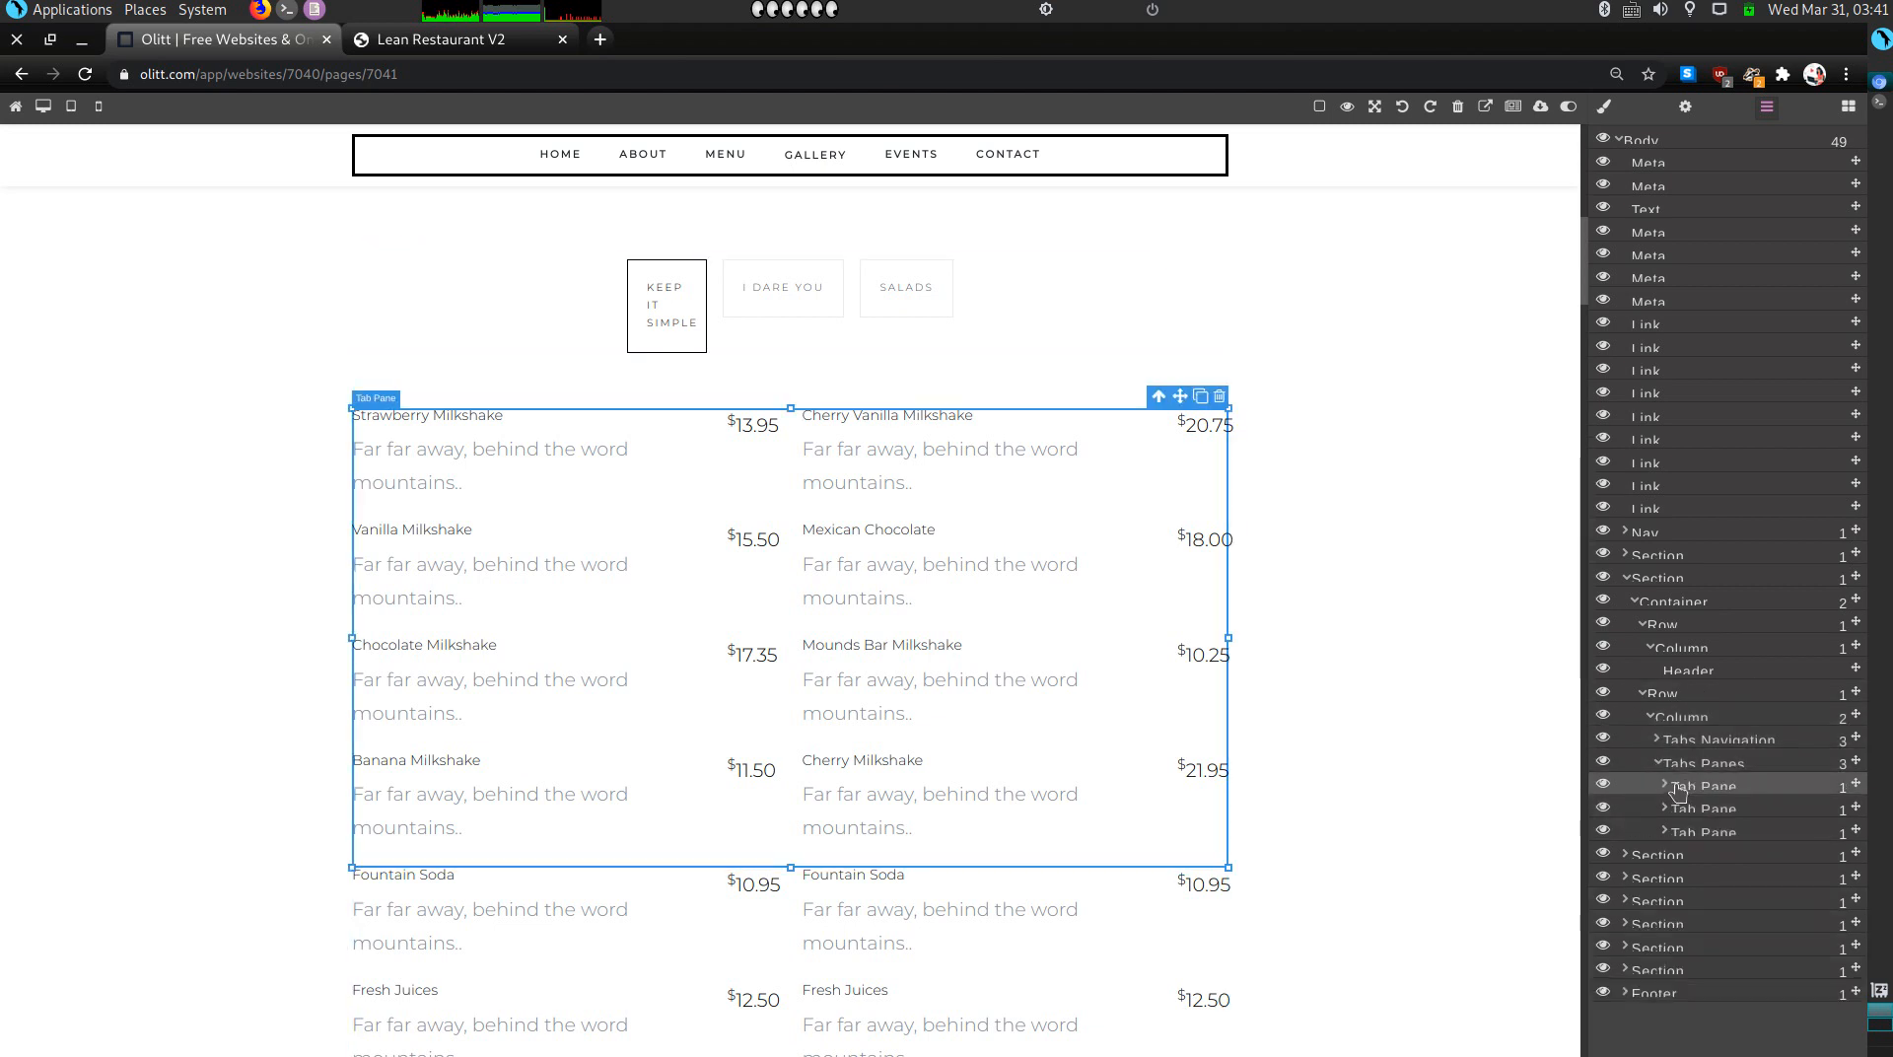
{"action": "left_click", "coordinate": [1687, 105]}
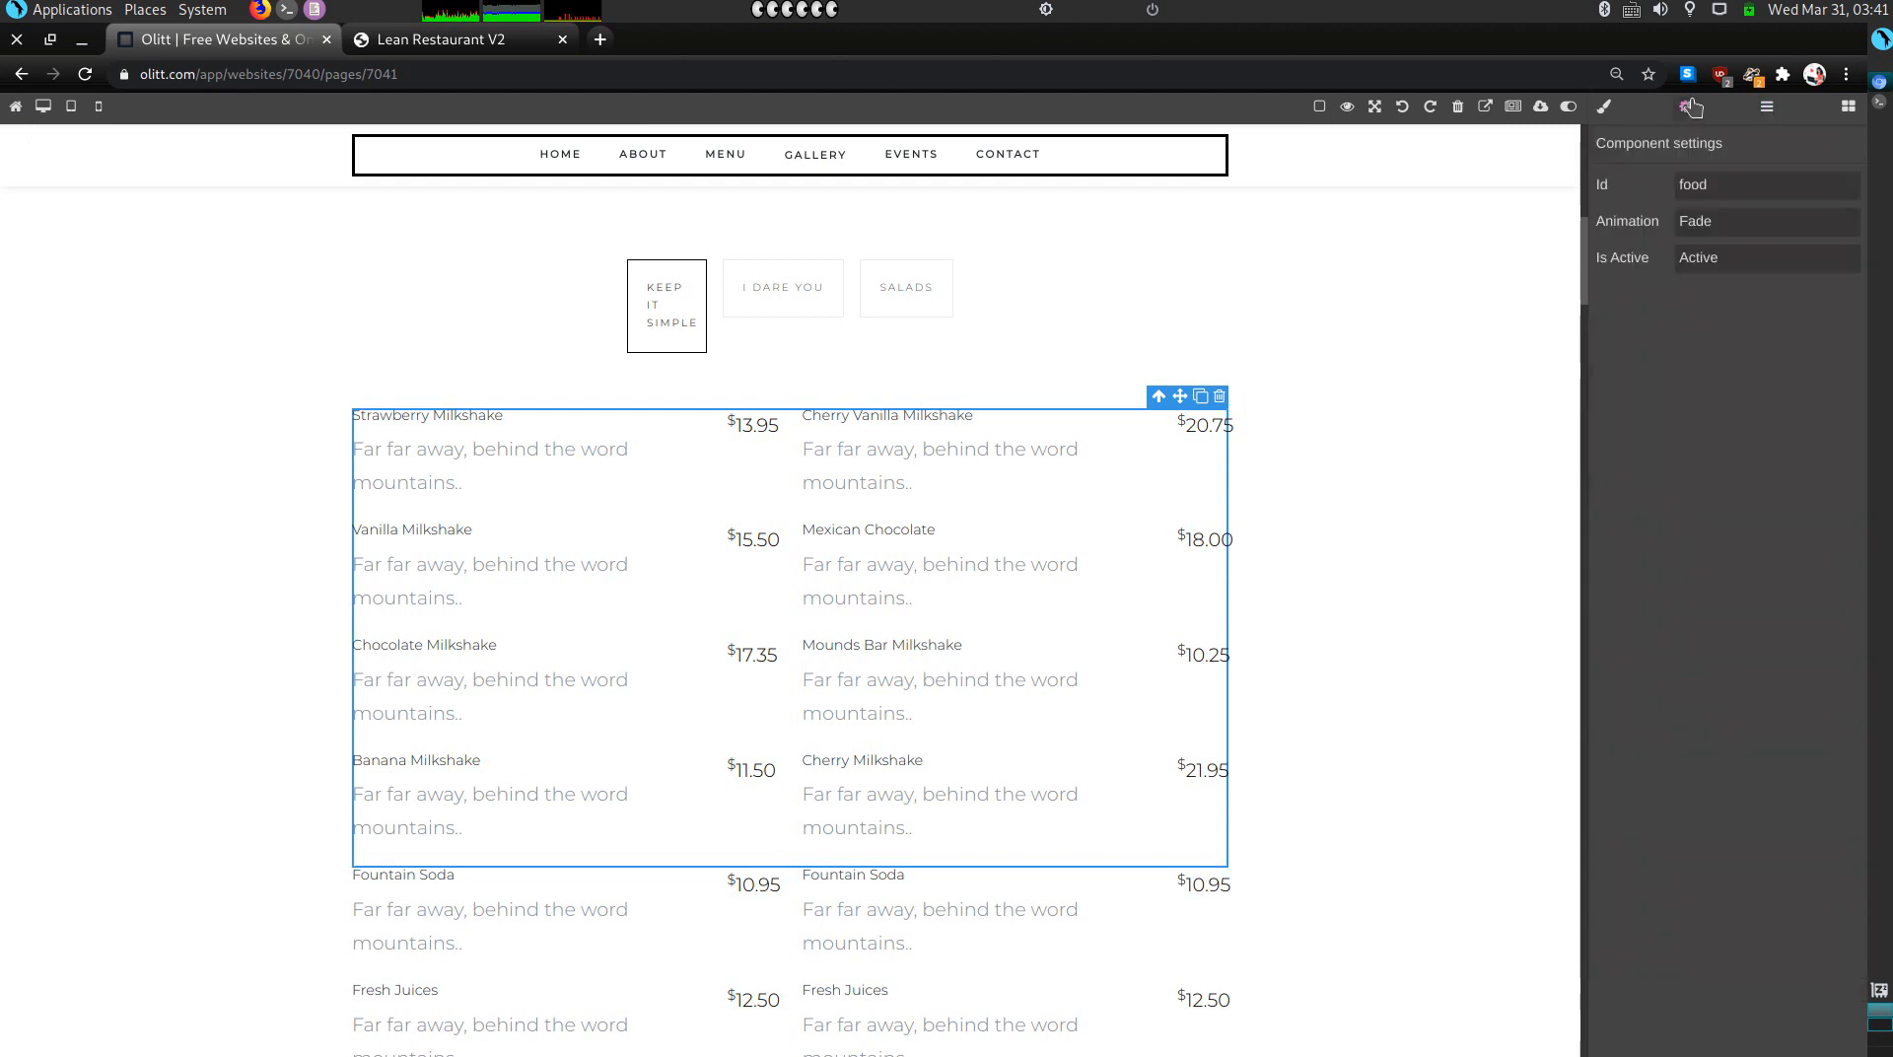
{"action": "left_click", "coordinate": [1694, 260]}
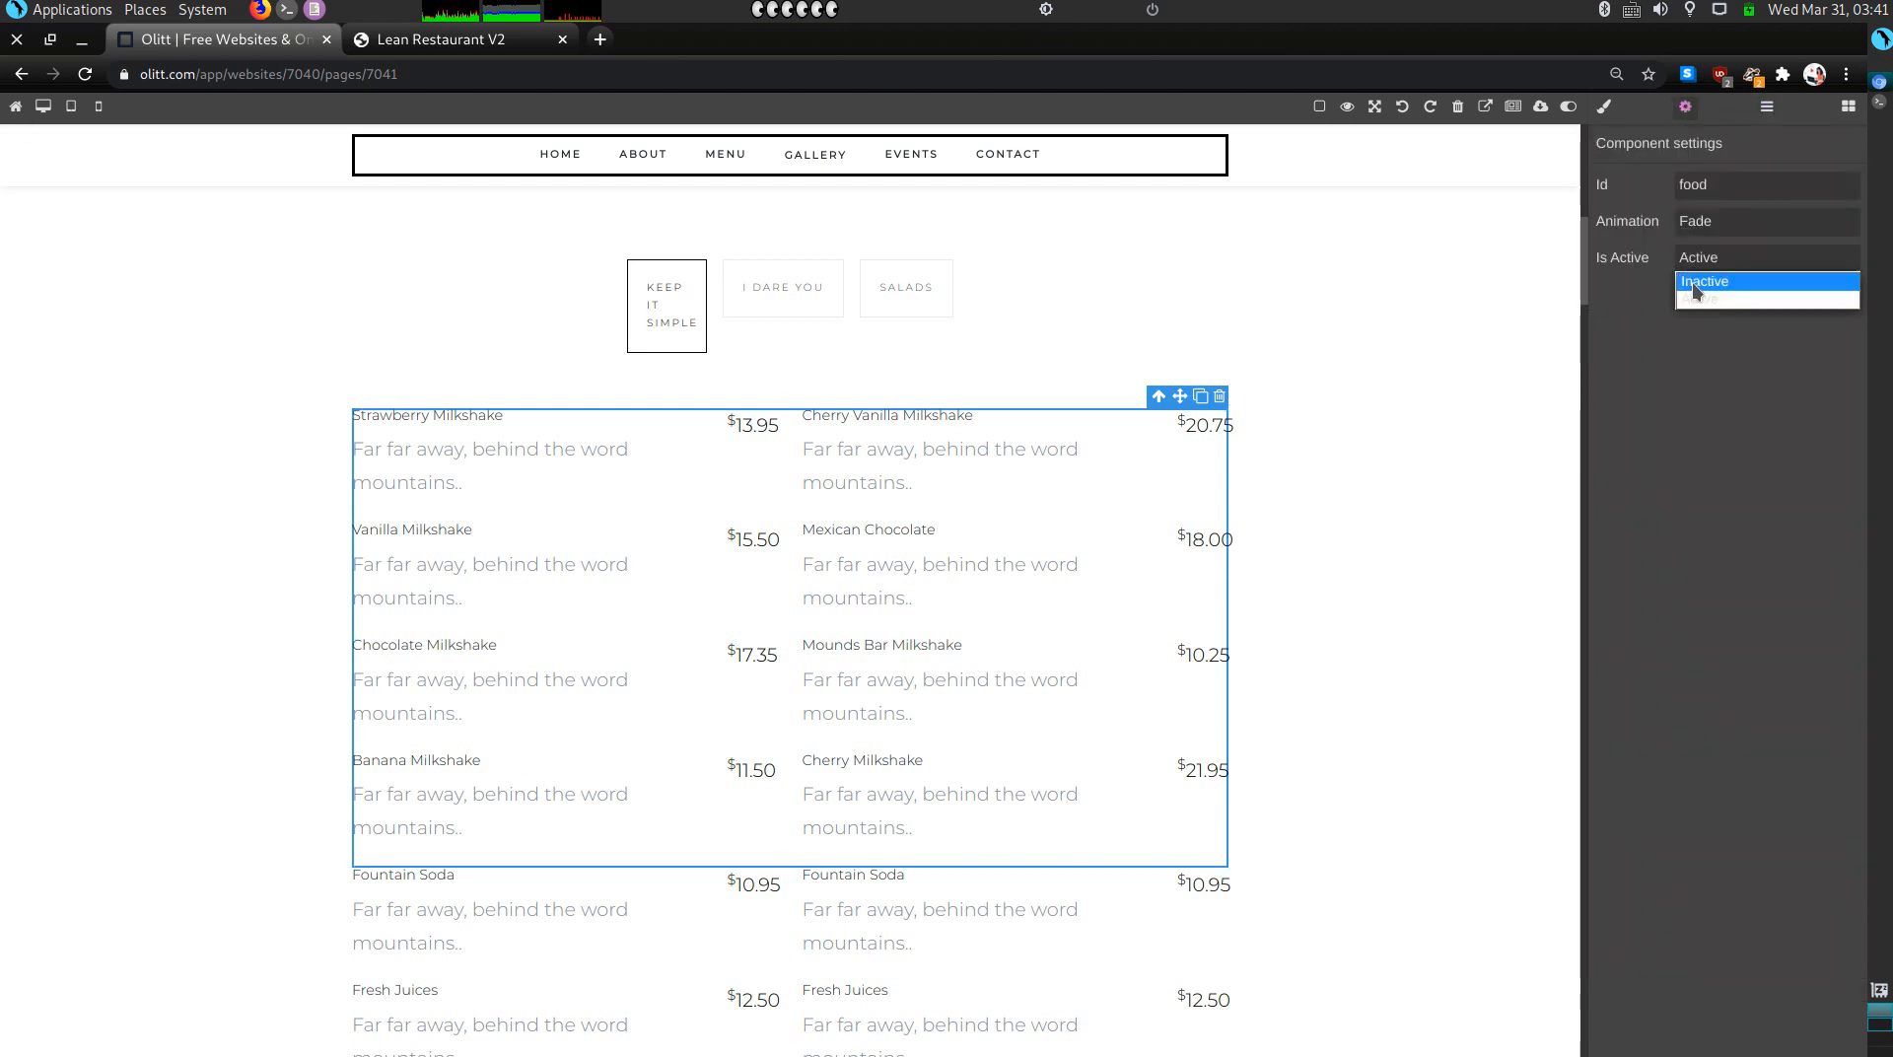
{"action": "left_click", "coordinate": [1692, 281]}
Step: Retitle the left column's Fountain Soda item as Salted Caramel Milkshake
{"action": "scroll", "coordinate": [782, 781], "scroll_direction": "down", "scroll_amount": 3}
{"action": "scroll", "coordinate": [729, 306], "scroll_direction": "up", "scroll_amount": 2}
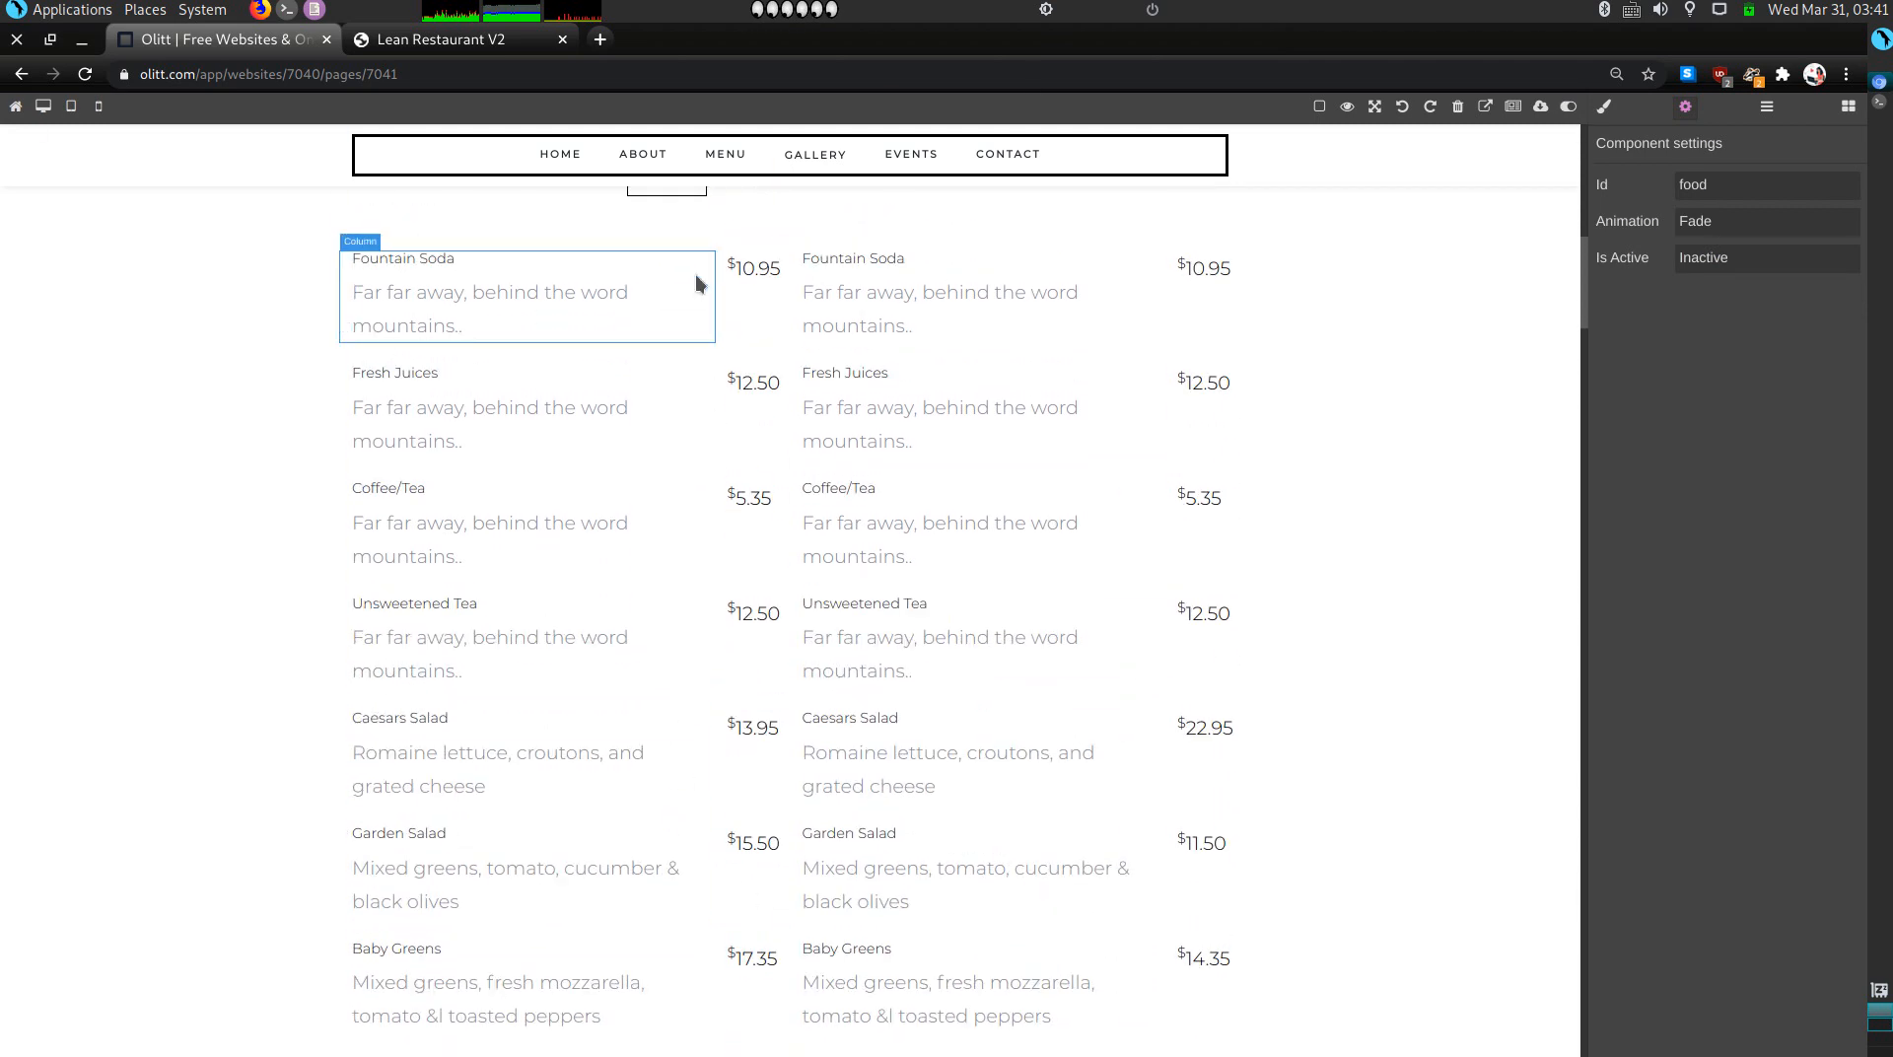
{"action": "scroll", "coordinate": [373, 404], "scroll_direction": "up", "scroll_amount": 3}
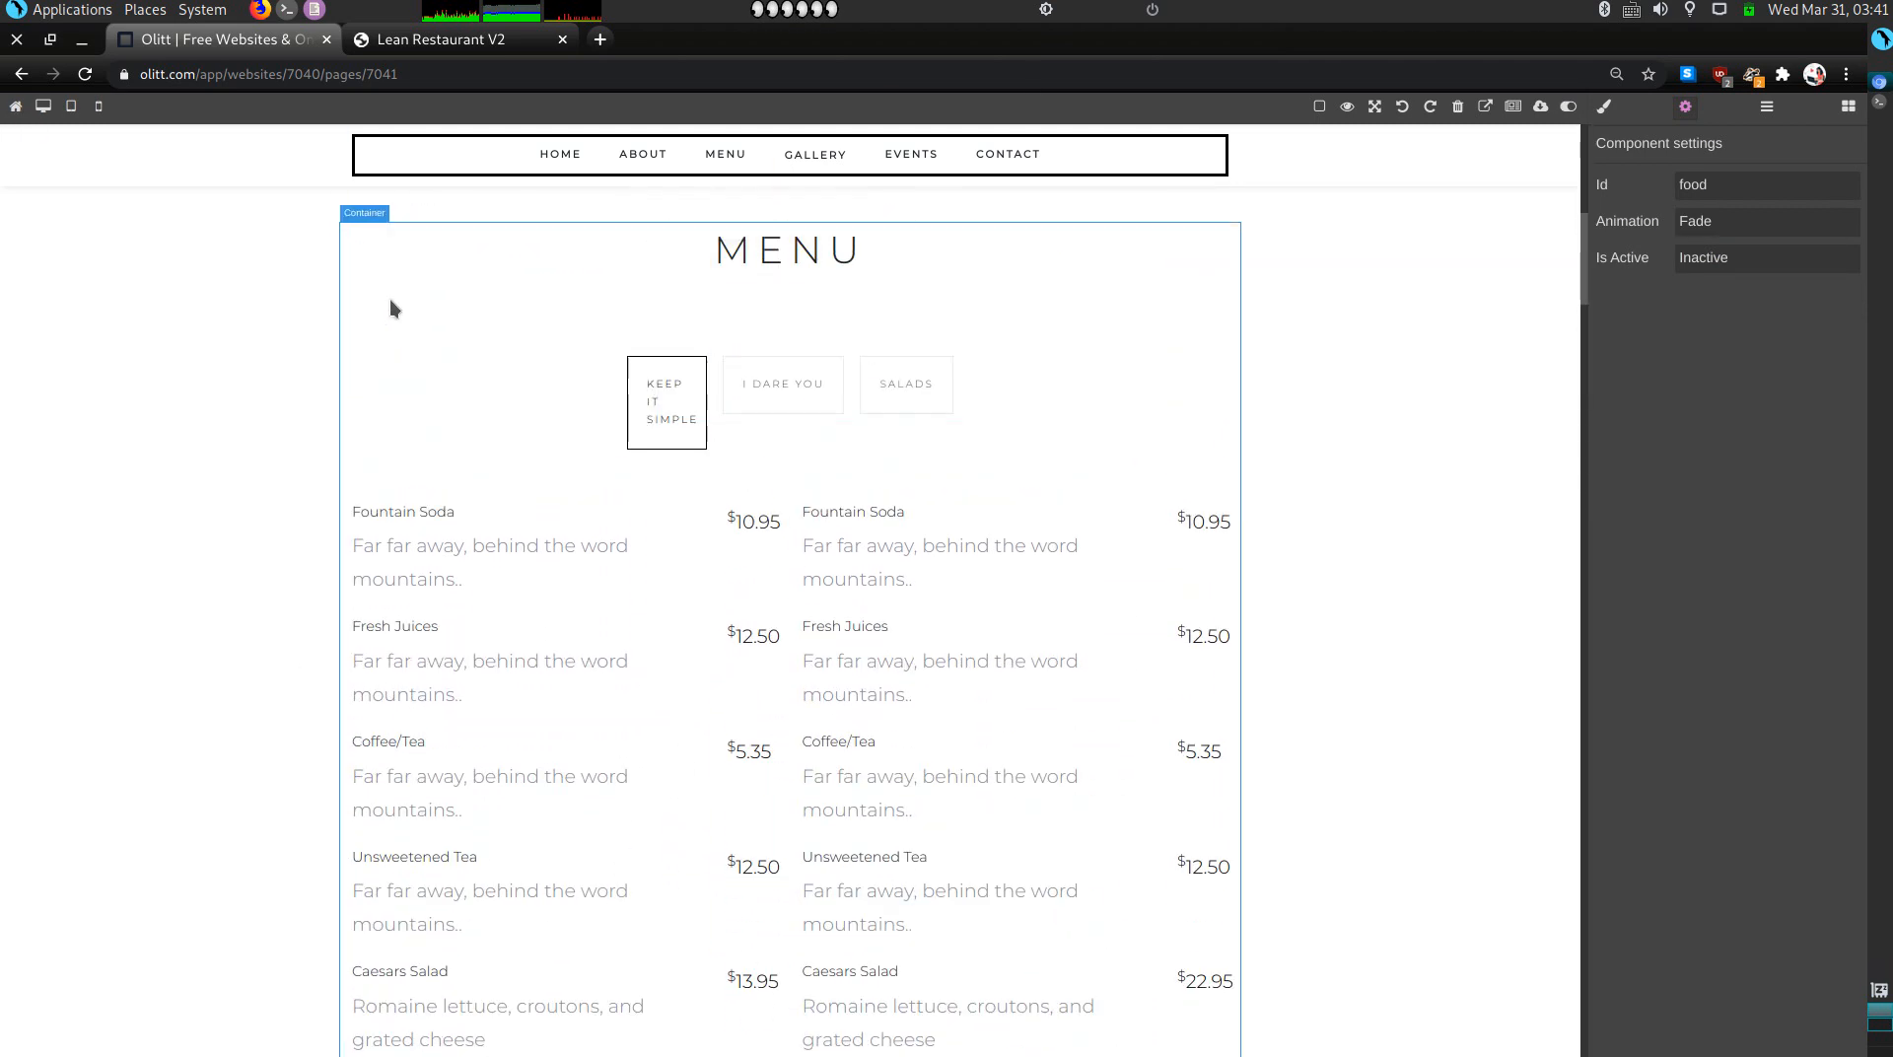
{"action": "left_click", "coordinate": [439, 518]}
{"action": "triple_click", "coordinate": [467, 524]}
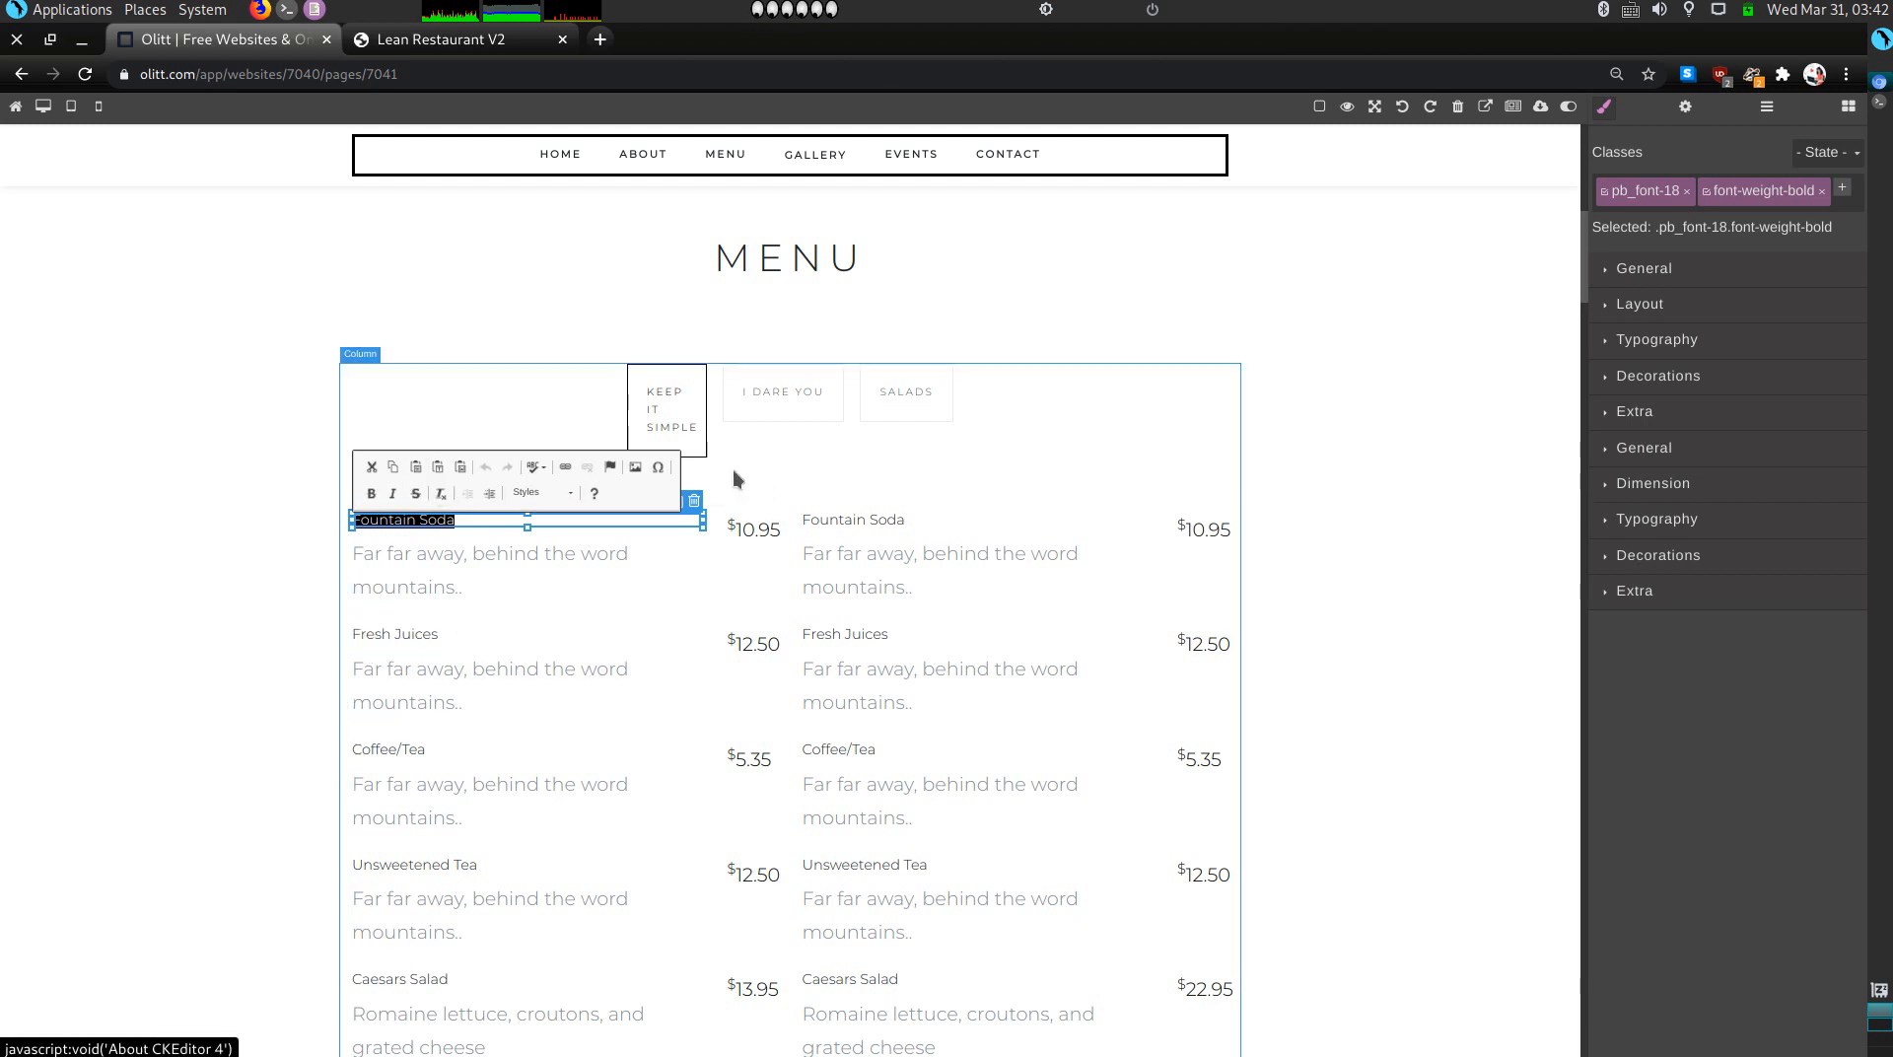
{"action": "type", "text": "Sa"}
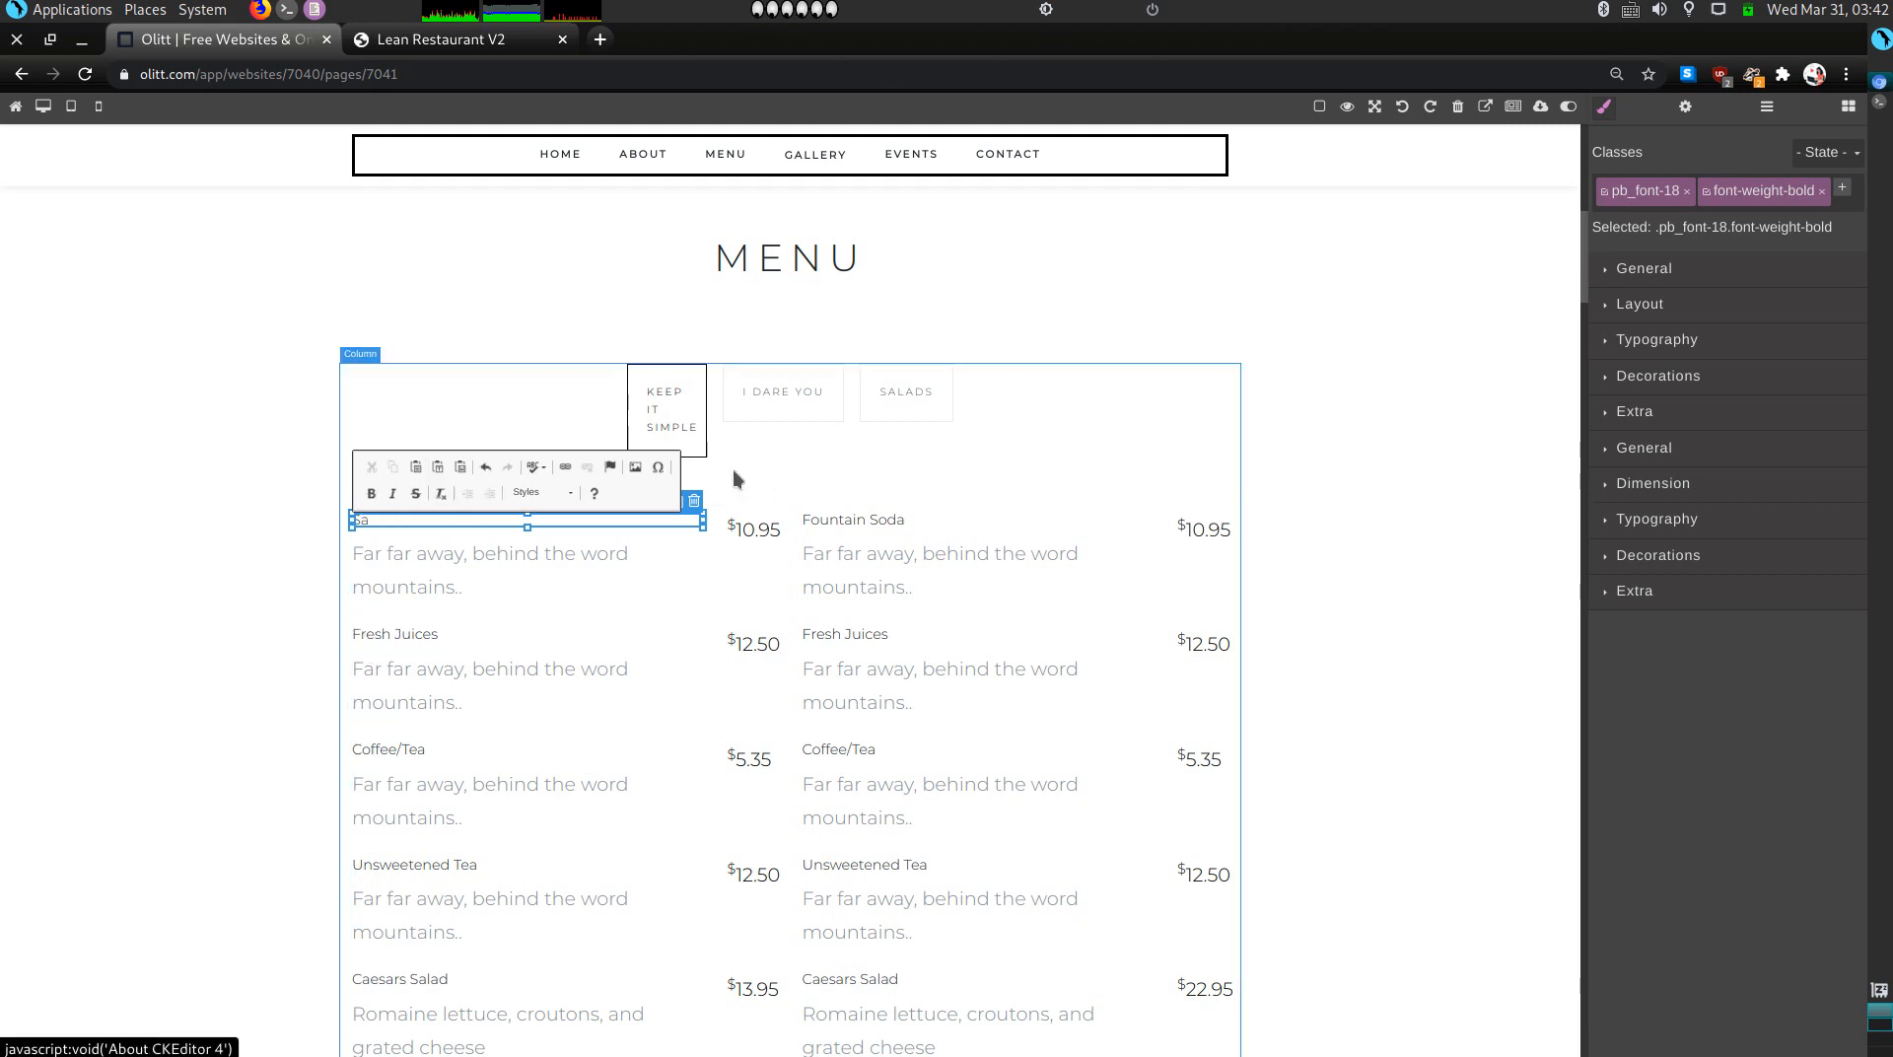
{"action": "type", "text": "lted Caramel Milkshake"}
Step: Replace the placeholder description under Salted Caramel Milkshake with "A cool combo of vanilla and caramel"
{"action": "left_click", "coordinate": [462, 576]}
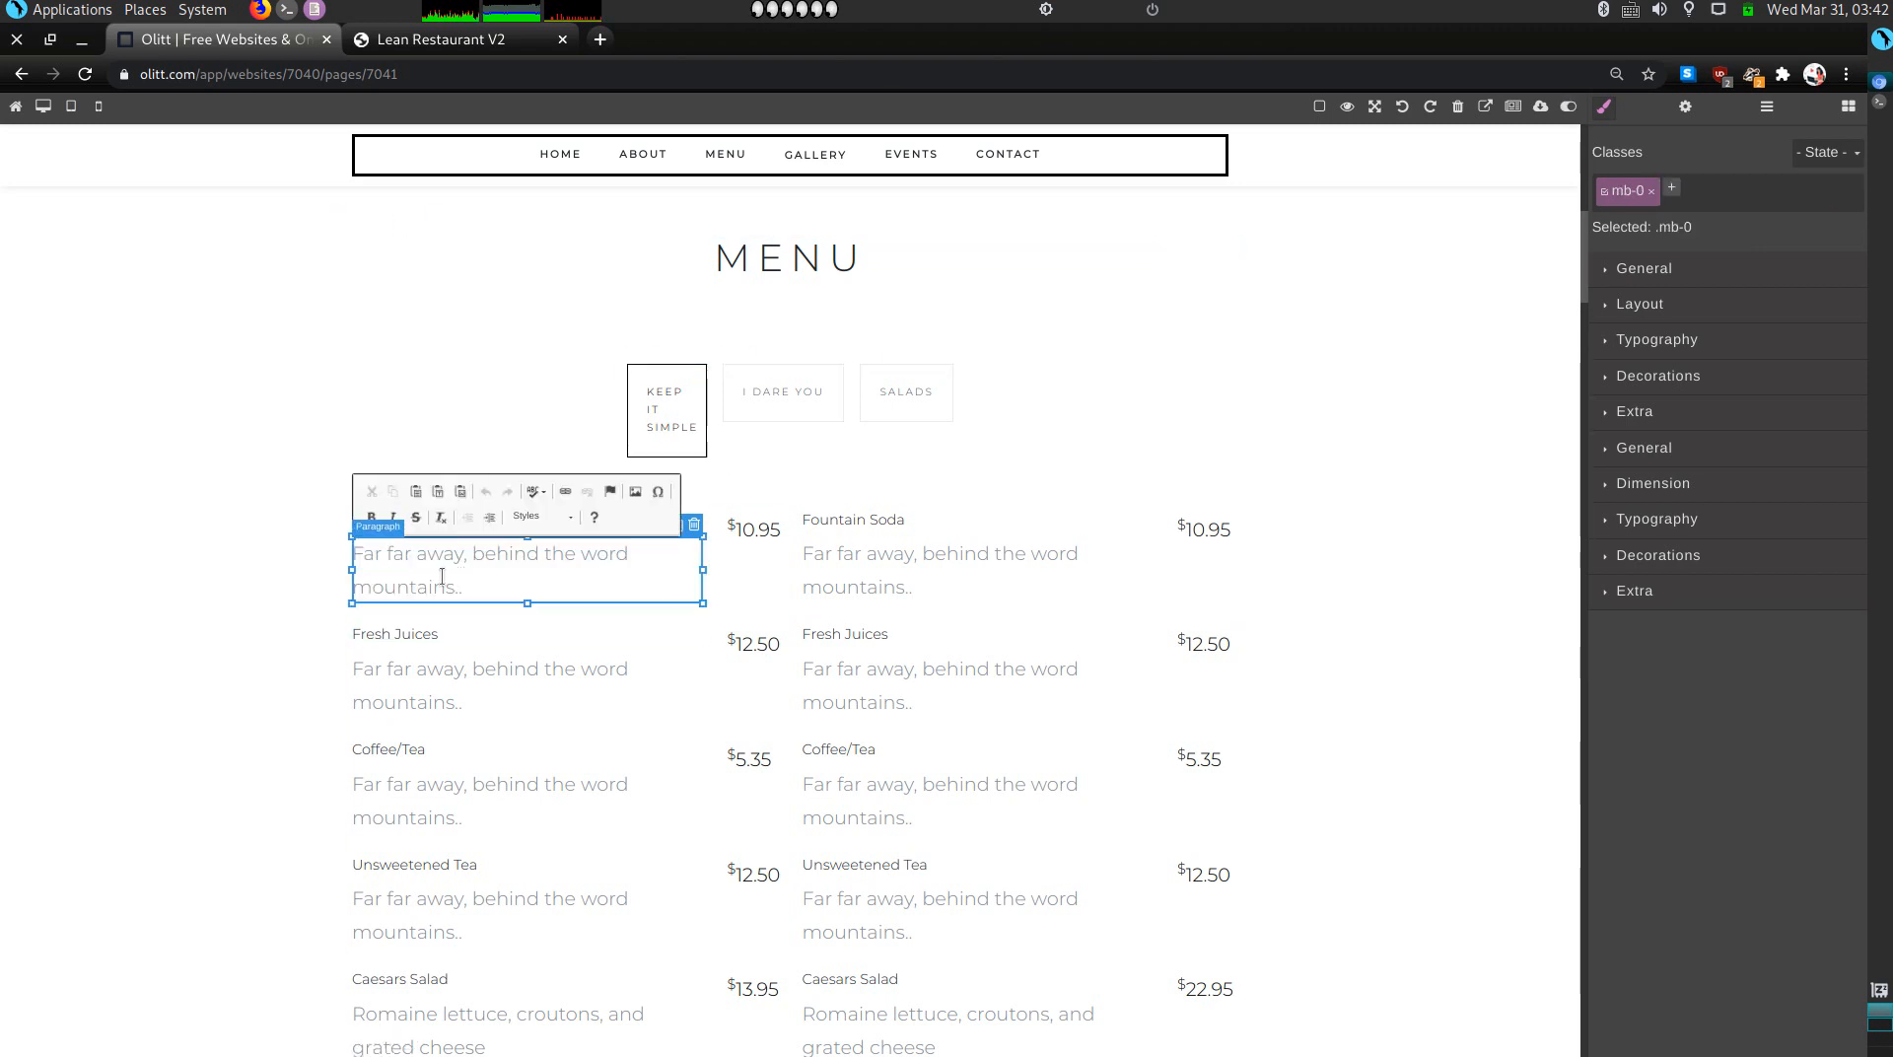
{"action": "triple_click", "coordinate": [440, 577]}
{"action": "type", "text": "A cool com"}
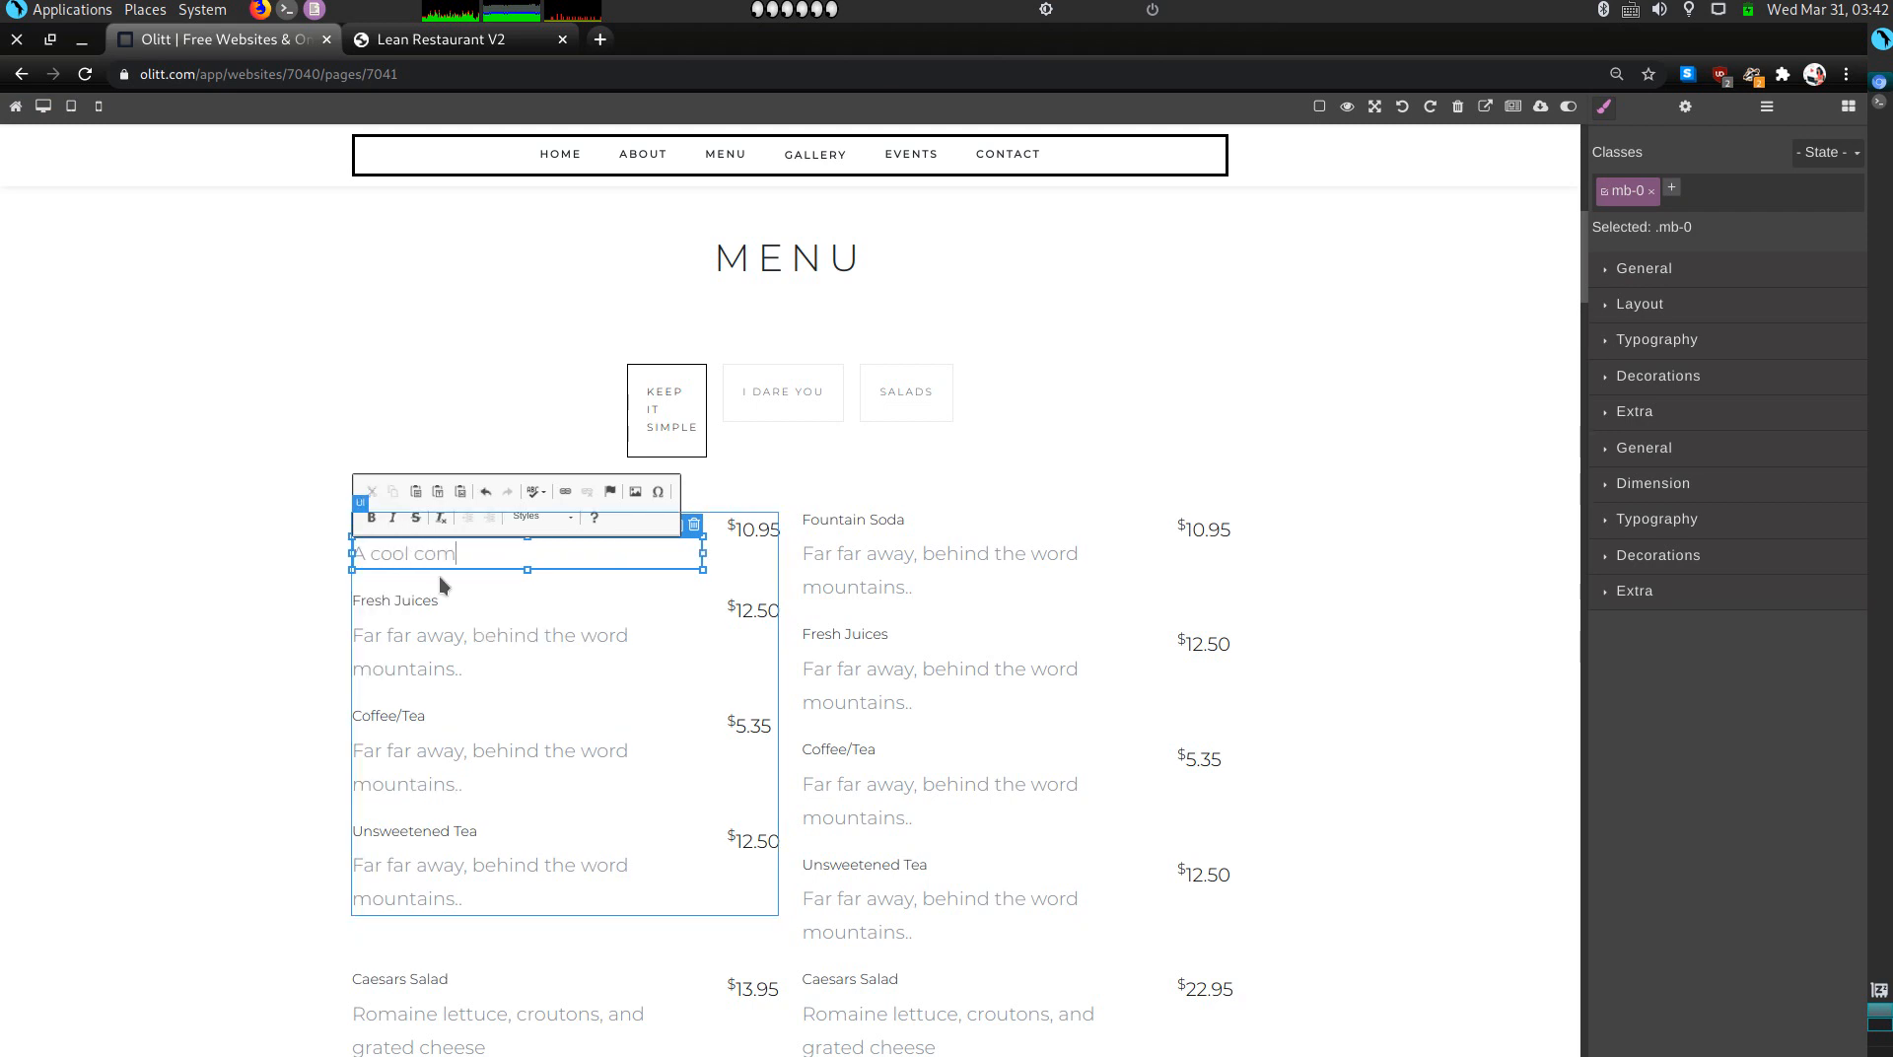
{"action": "type", "text": "bo of vanilla and caramel"}
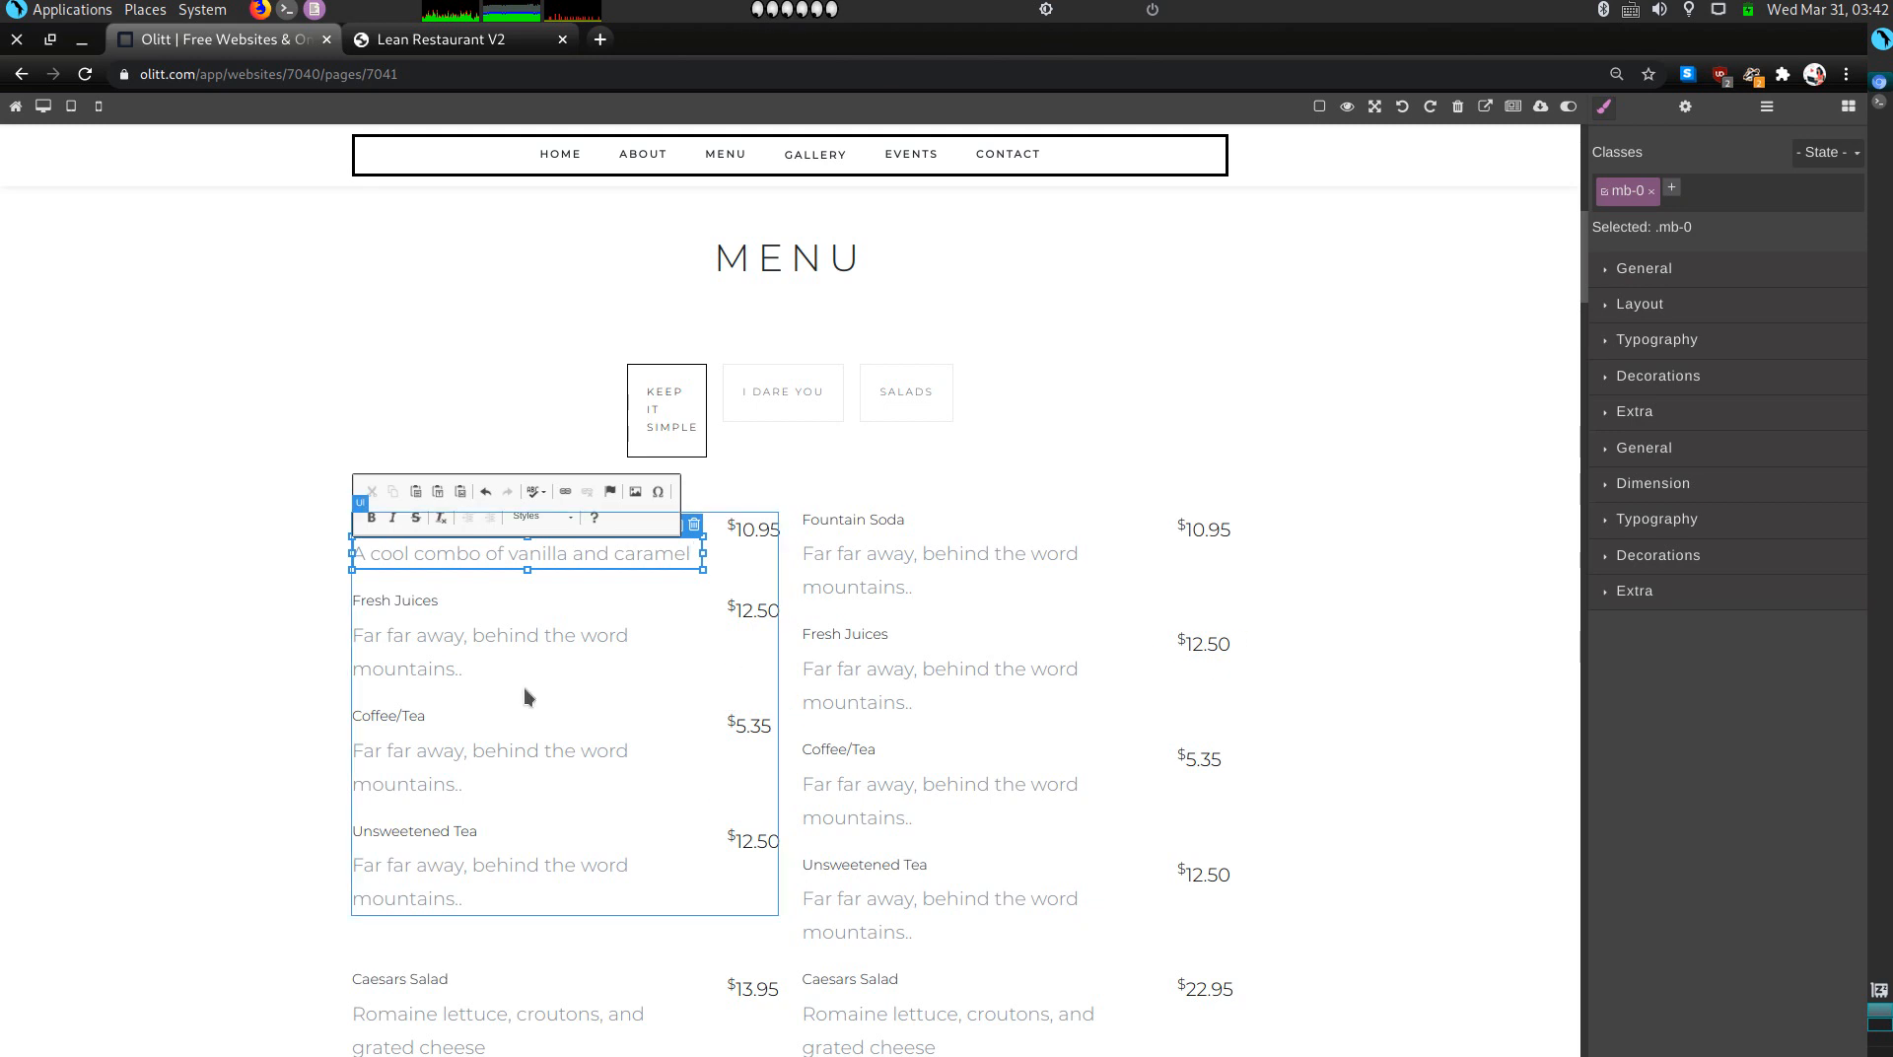
Step: Retitle the left column's Fresh Juices item as Tiramisu Milkshake
{"action": "triple_click", "coordinate": [415, 603]}
{"action": "key", "text": "BackSpace"}
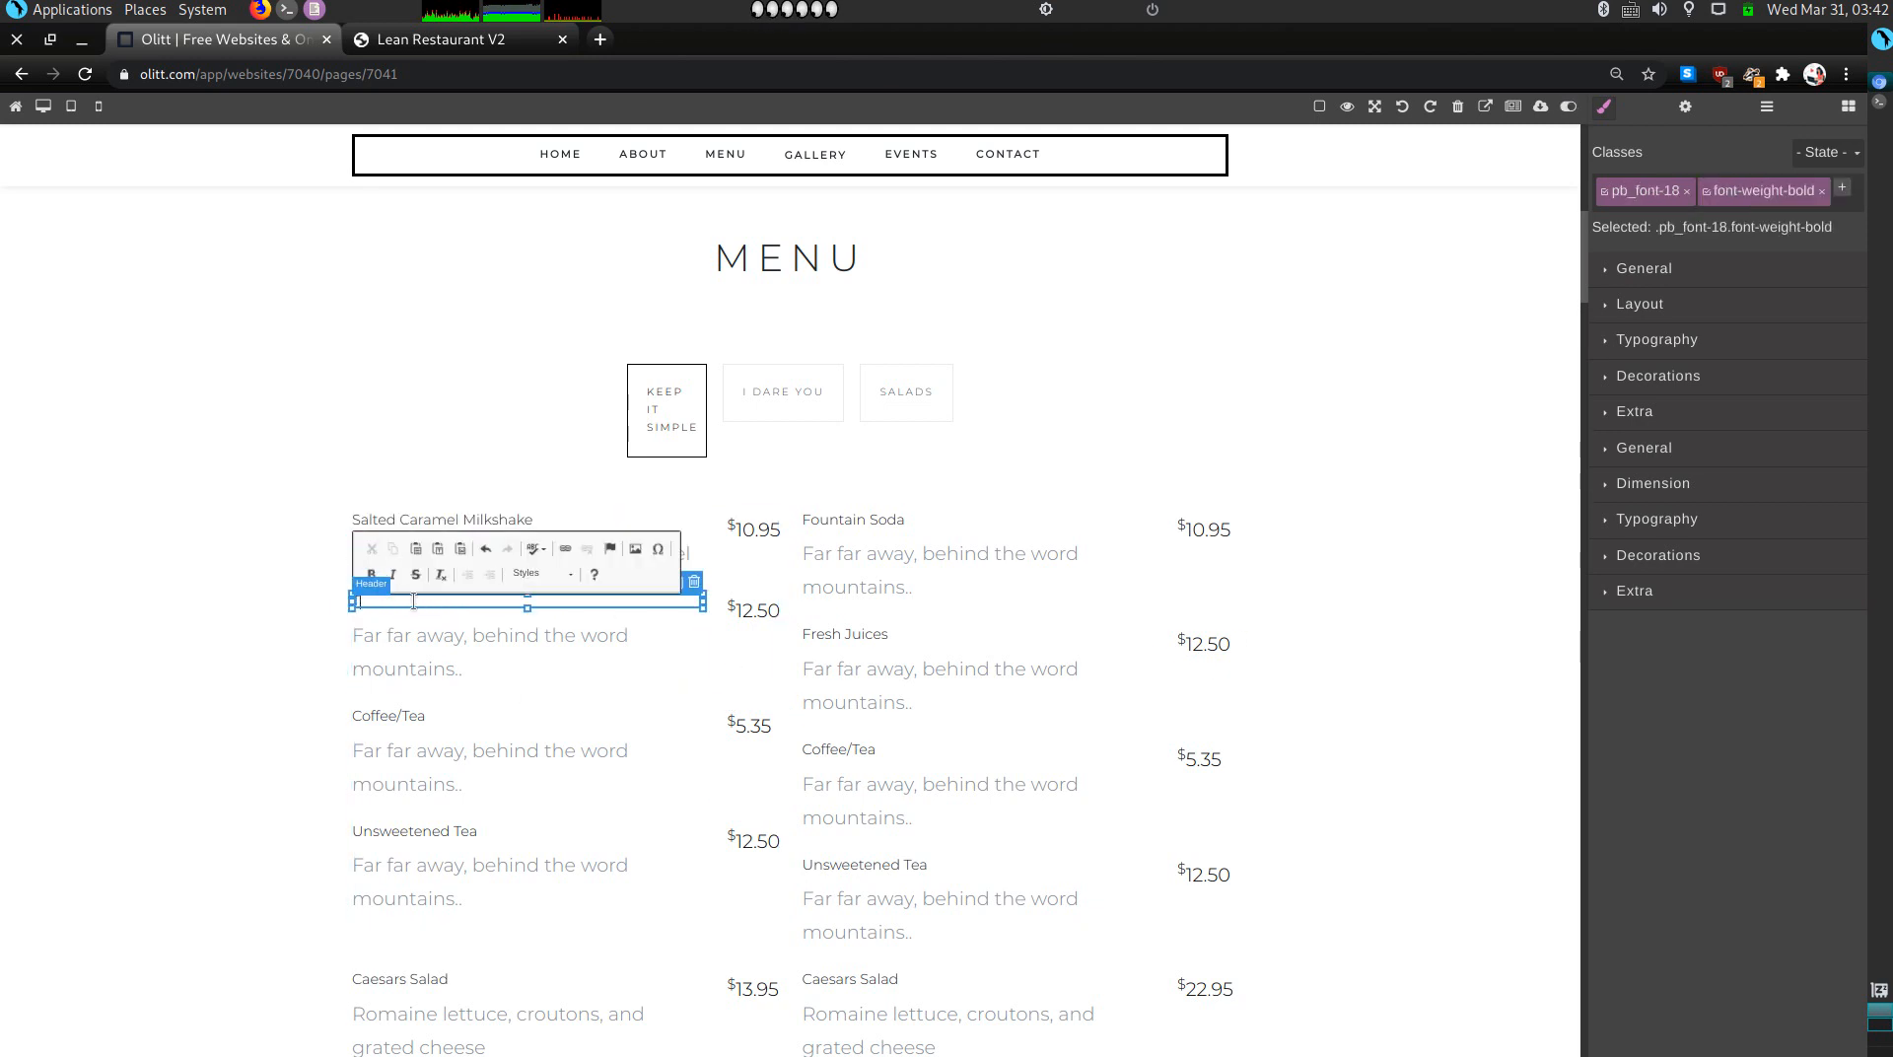
{"action": "type", "text": "Tiramisu Milkshake"}
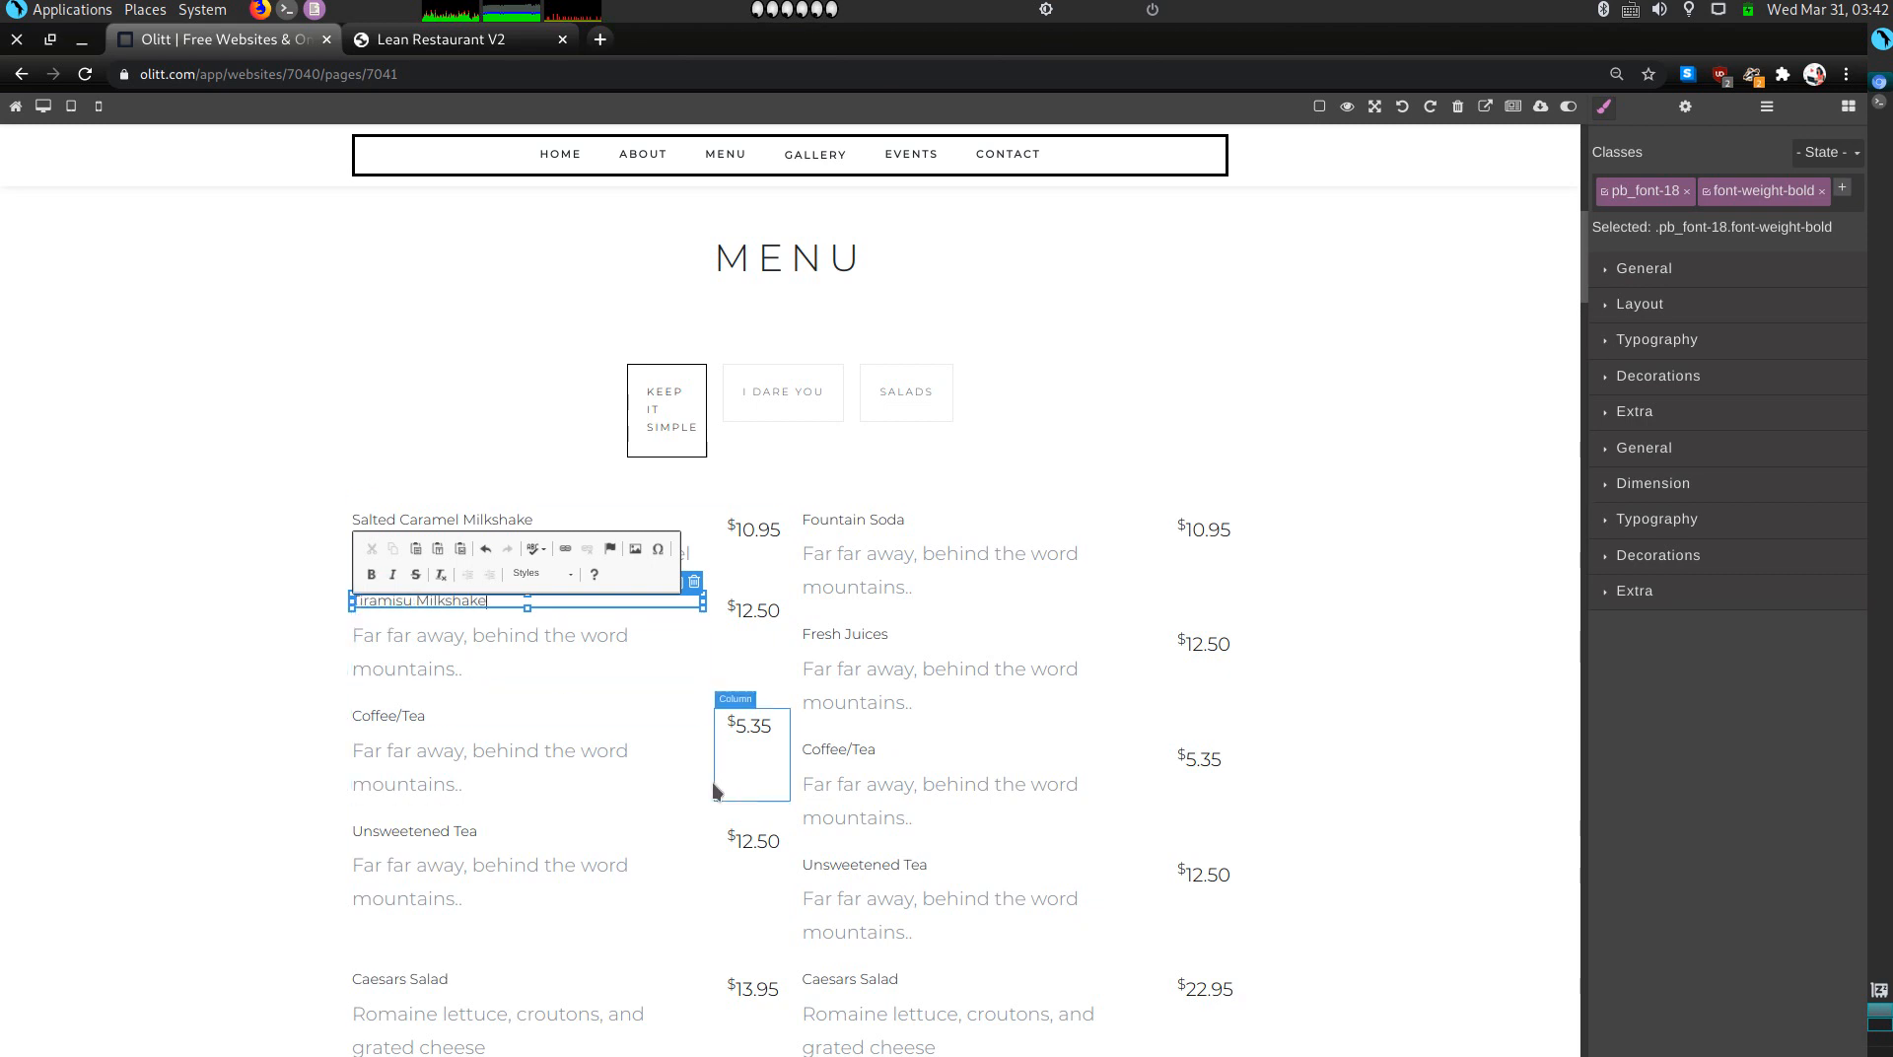
Step: Replace the placeholder description under Tiramisu Milkshake with "A cool combo of chocolate, cinnamon and coffee"
{"action": "left_click", "coordinate": [450, 652]}
{"action": "double_click", "coordinate": [449, 653]}
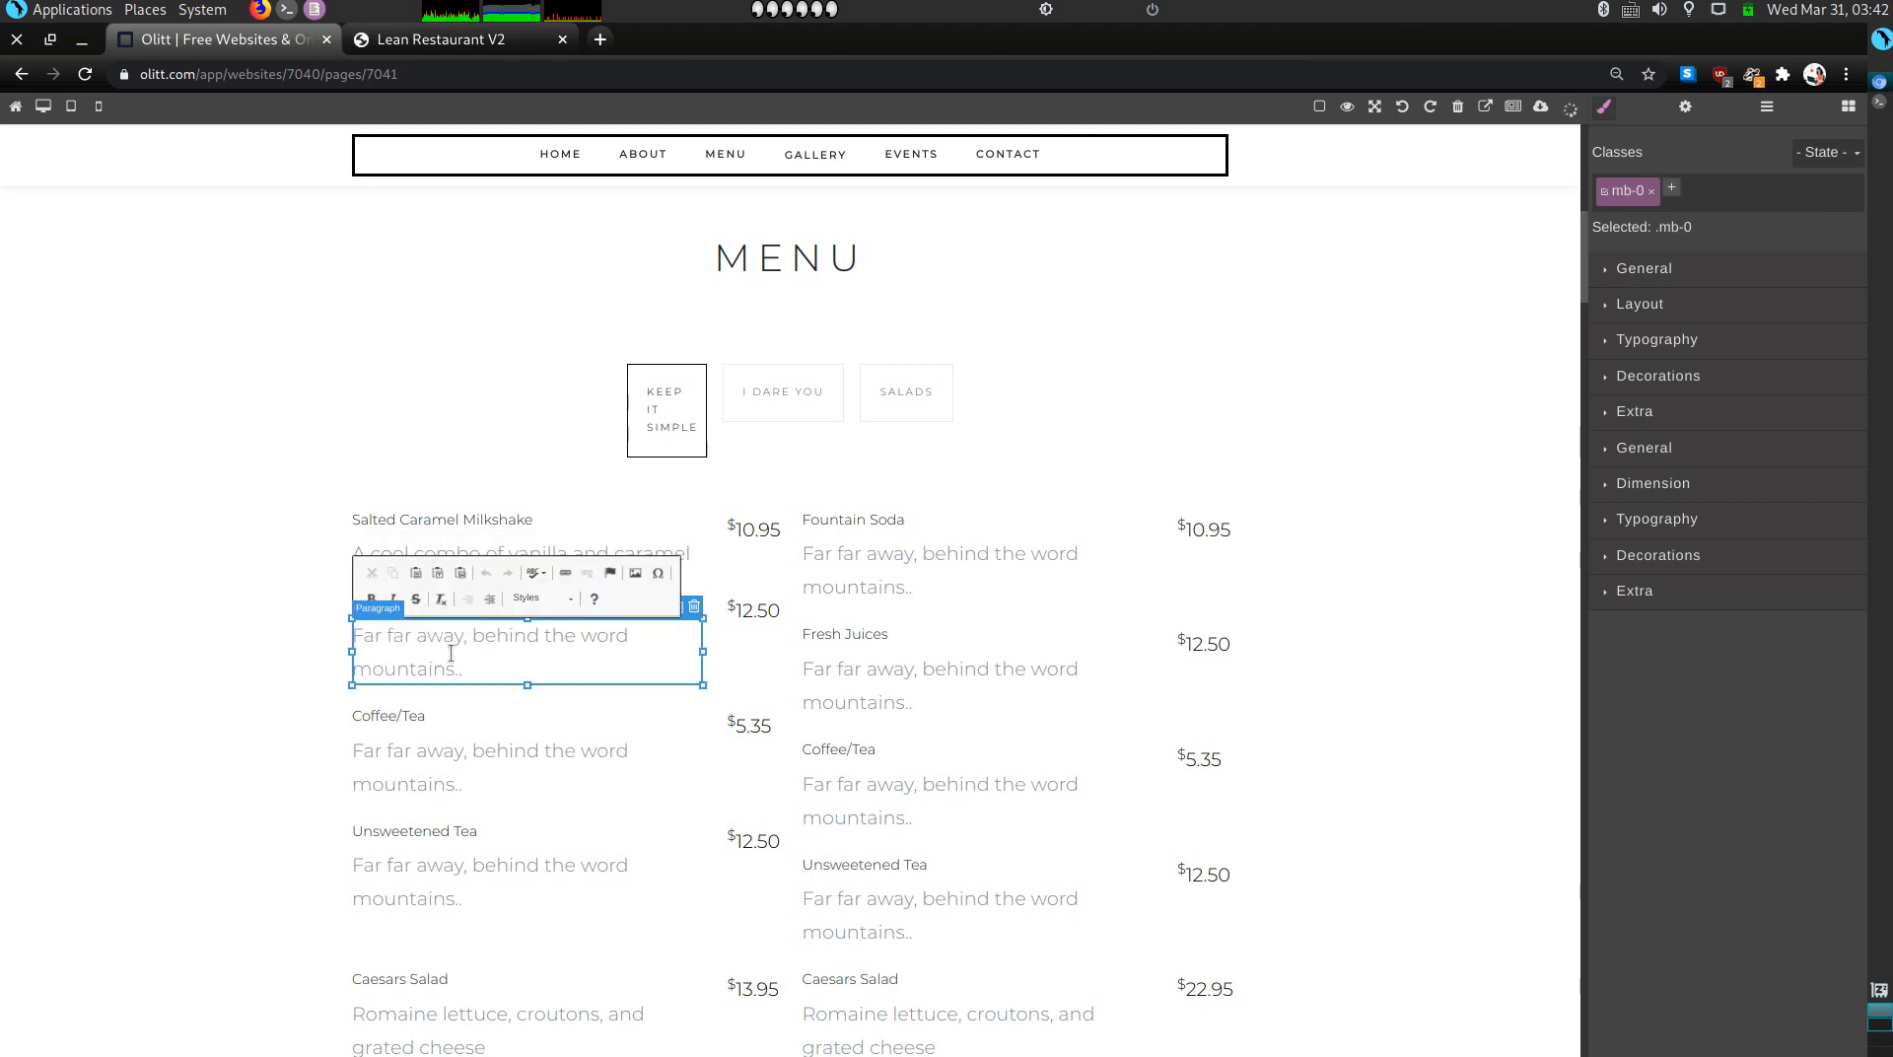
{"action": "triple_click", "coordinate": [435, 672]}
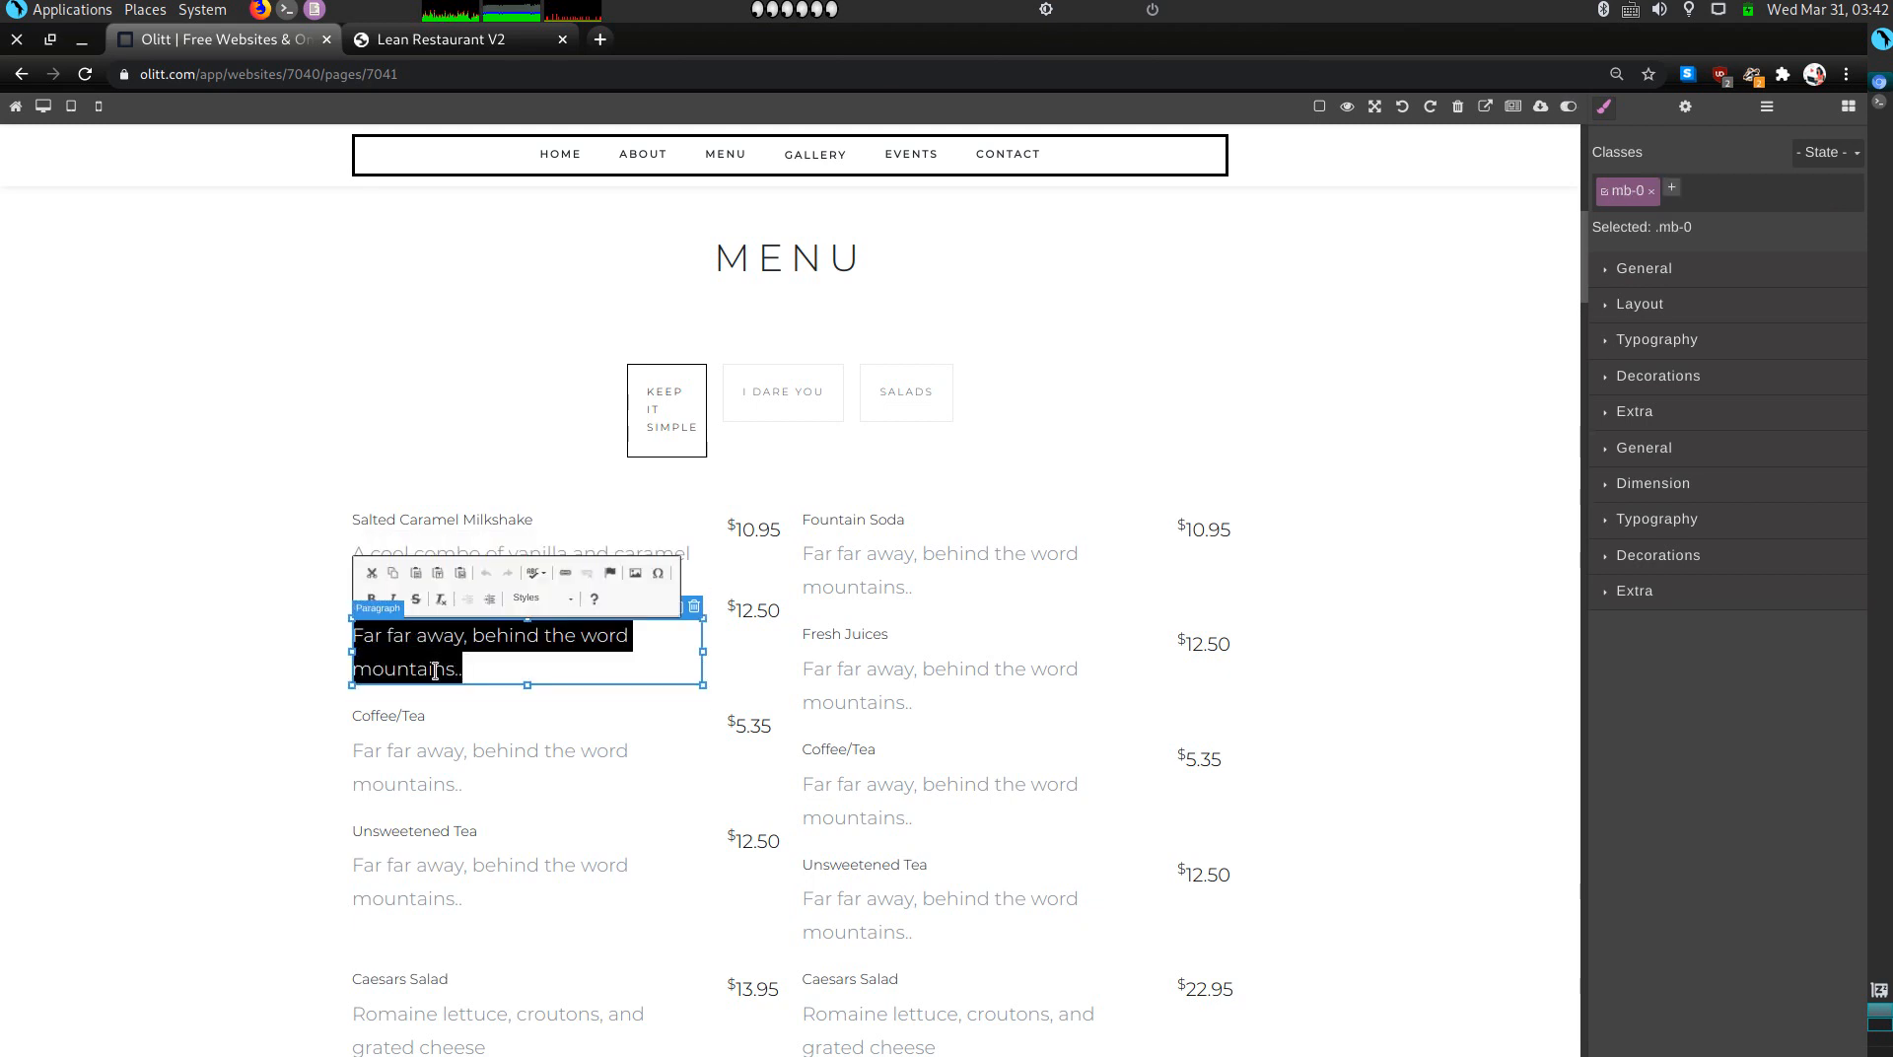
{"action": "type", "text": "A Co"}
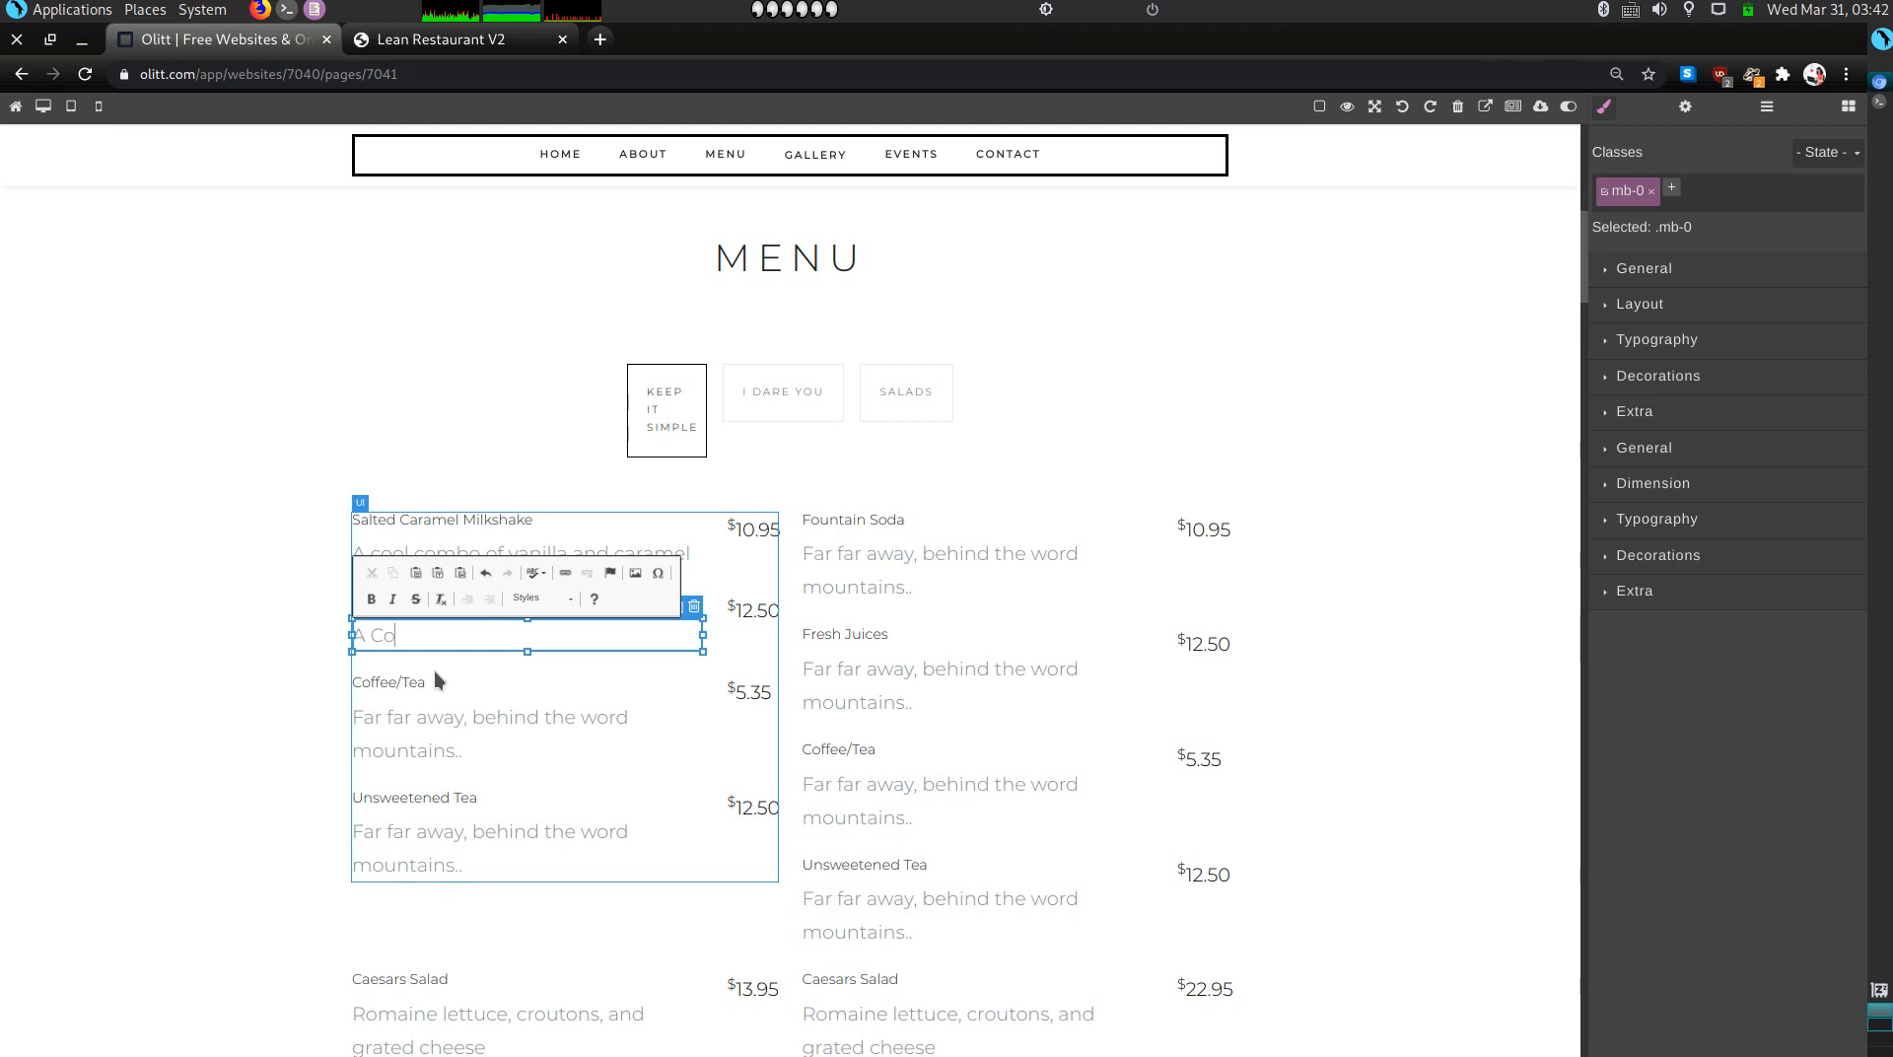
{"action": "type", "text": "ol combo of chocolate,"}
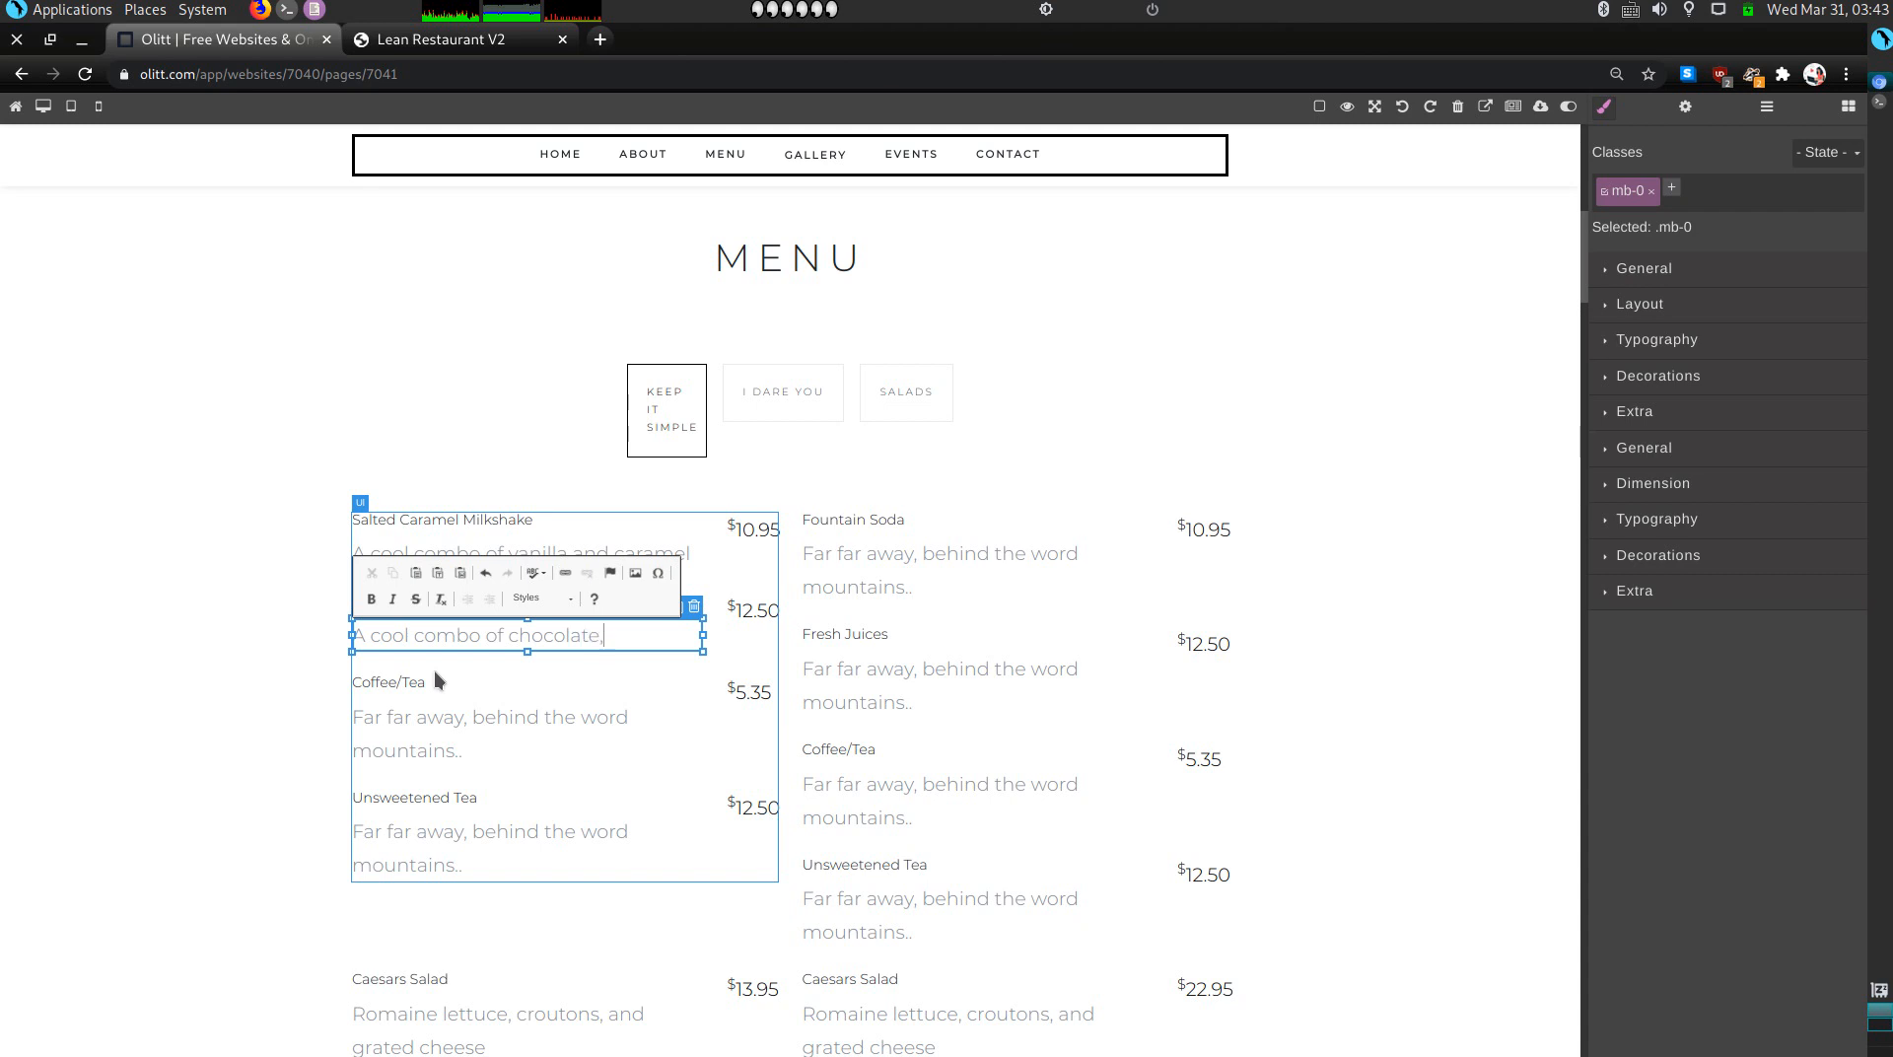
{"action": "type", "text": " cina"}
{"action": "key", "text": "BackSpace"}
{"action": "type", "text": "namon and "}
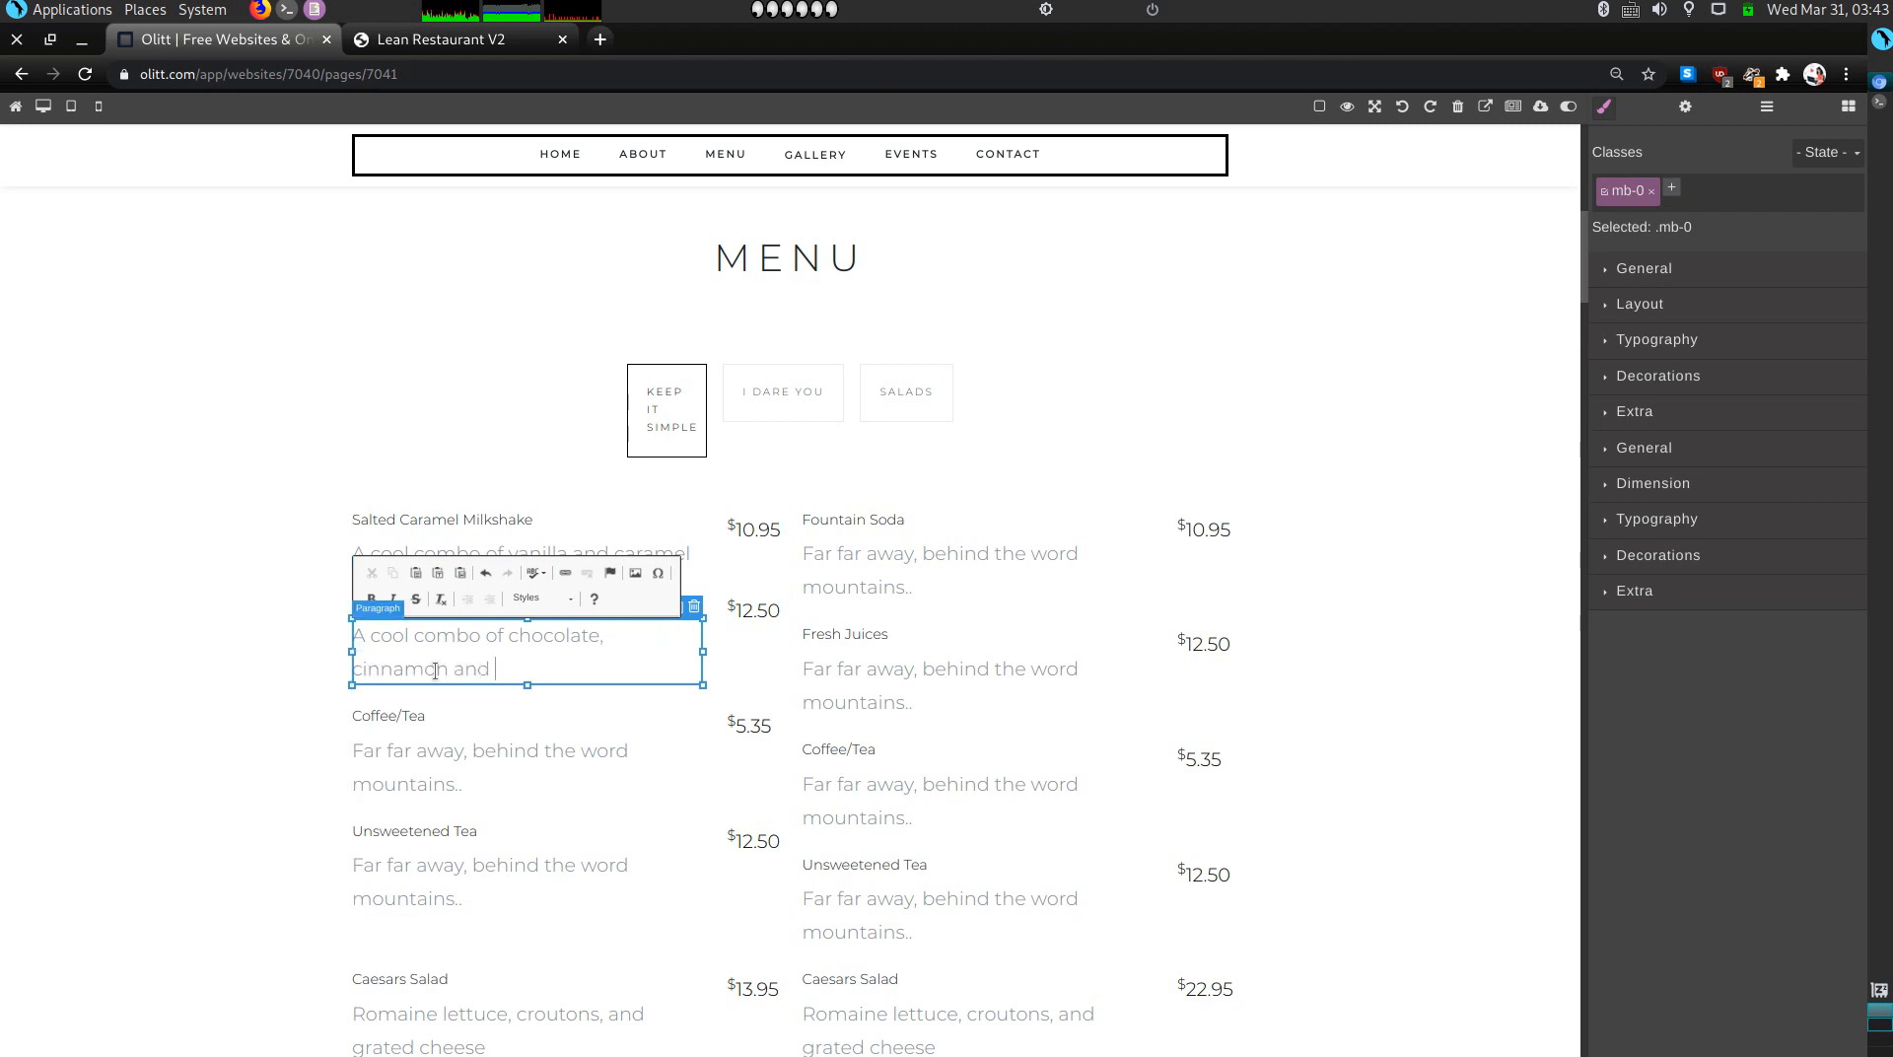
{"action": "type", "text": "coffree"}
{"action": "key", "text": "BackSpace"}
{"action": "key", "text": "BackSpace"}
{"action": "type", "text": "ee"}
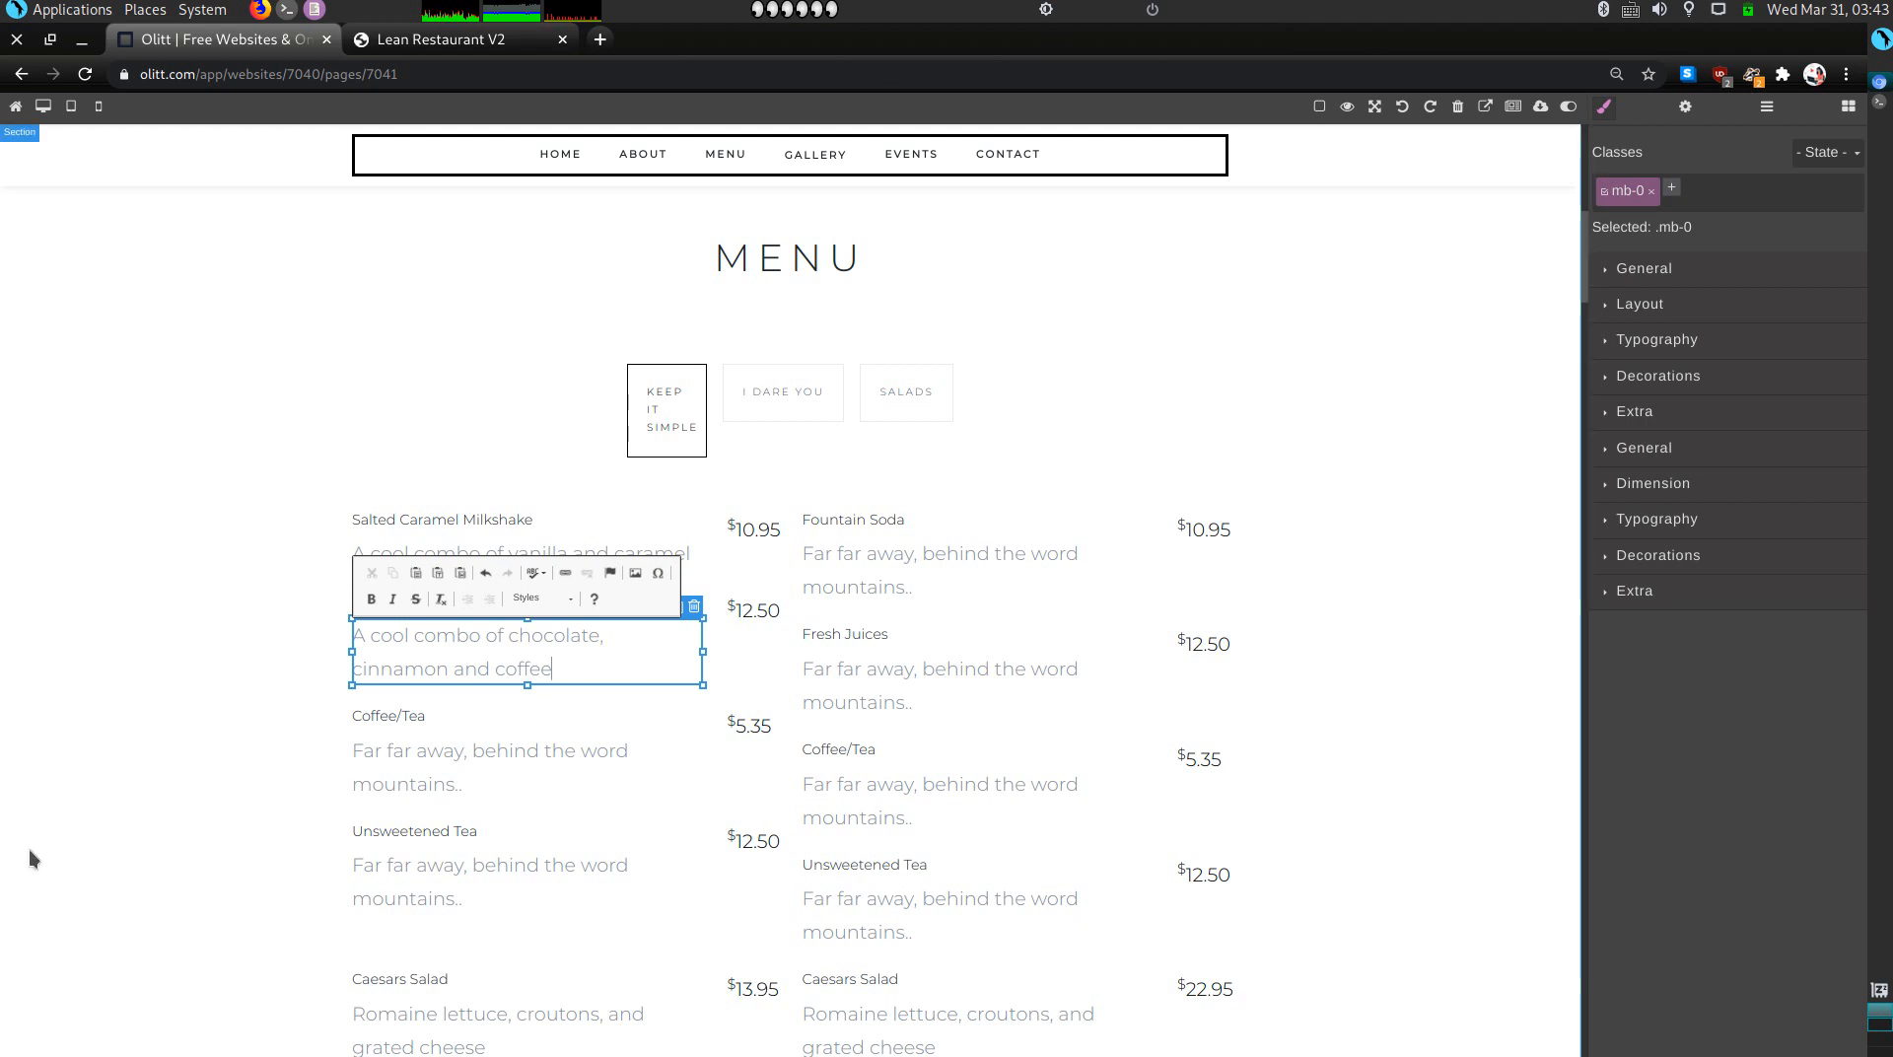
Step: Retitle the left column's Coffee/Tea item as Key Lime Pie Milkshake
{"action": "left_click", "coordinate": [445, 718]}
{"action": "double_click", "coordinate": [445, 718]}
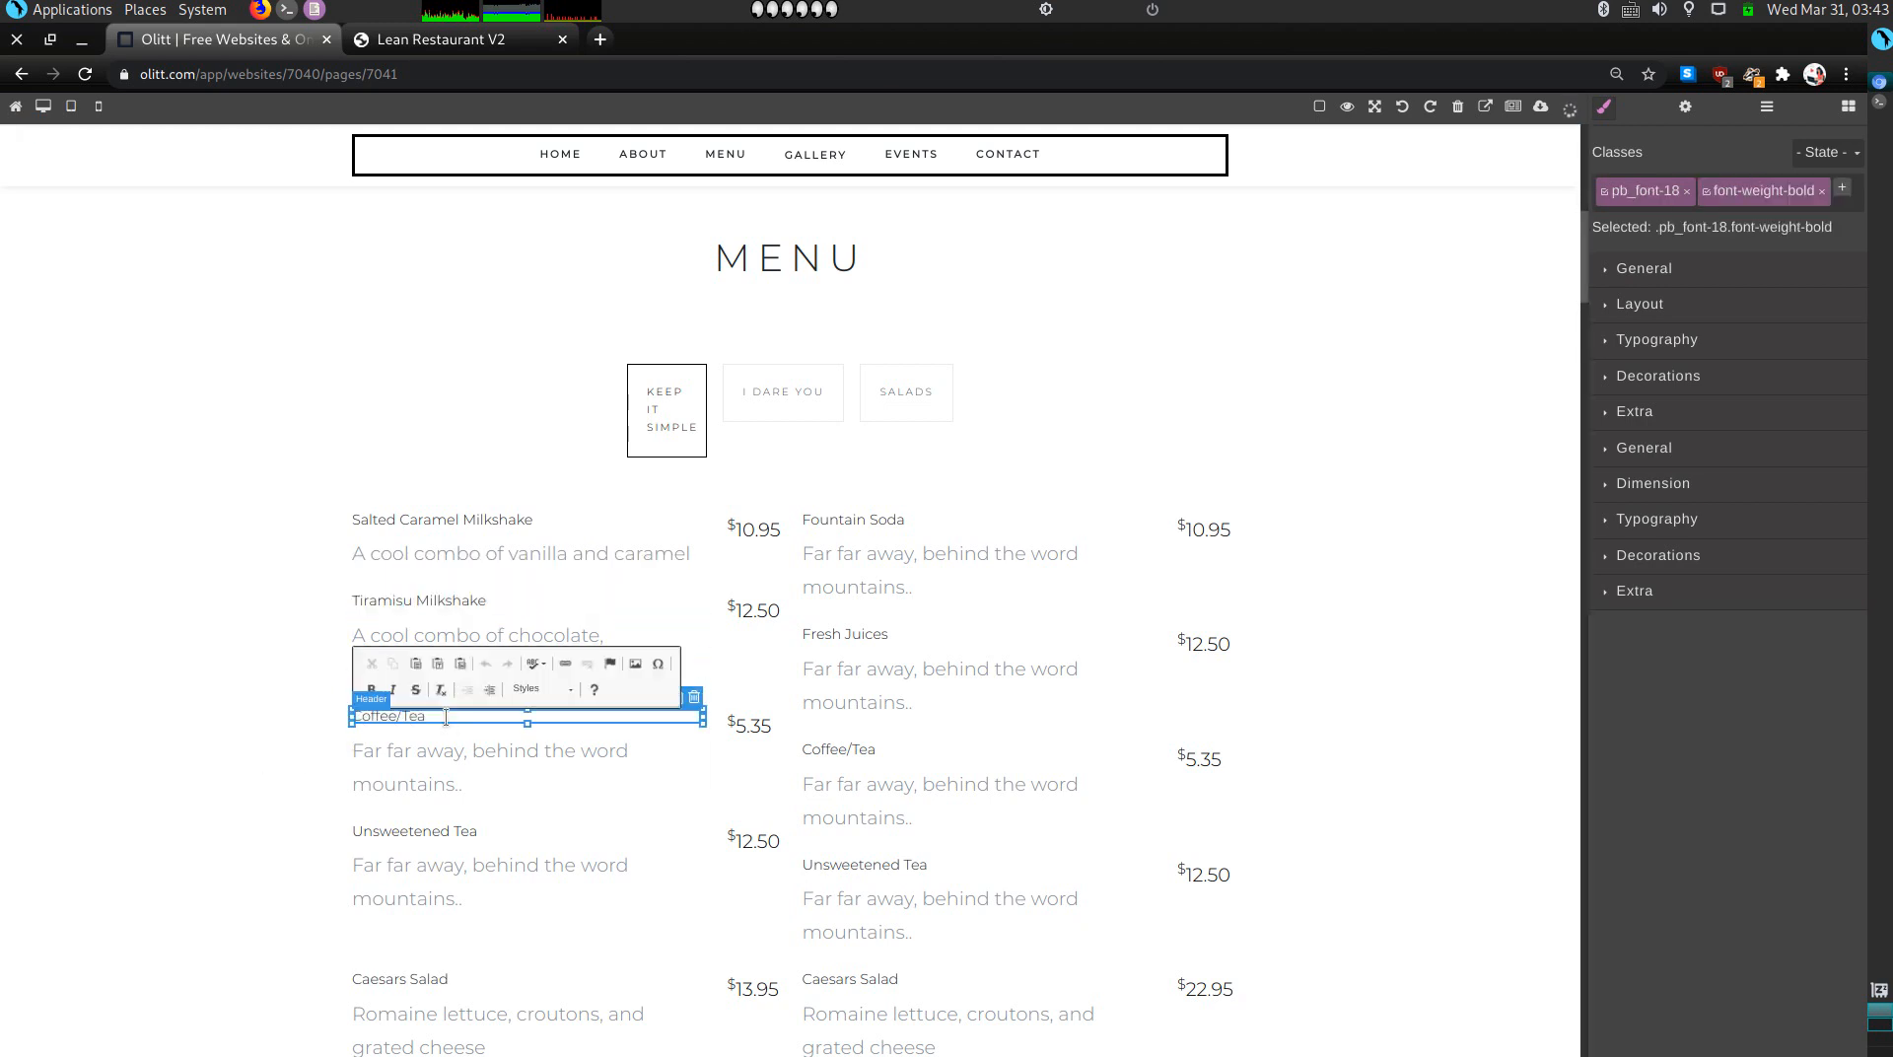
{"action": "triple_click", "coordinate": [445, 720]}
{"action": "type", "text": "Key Lime Pie Milkshak"}
Step: Replace the placeholder description under Key Lime Pie Milkshake with "A combo of vanilla, juice and graham crackers"
{"action": "left_click", "coordinate": [443, 782]}
{"action": "triple_click", "coordinate": [445, 778]}
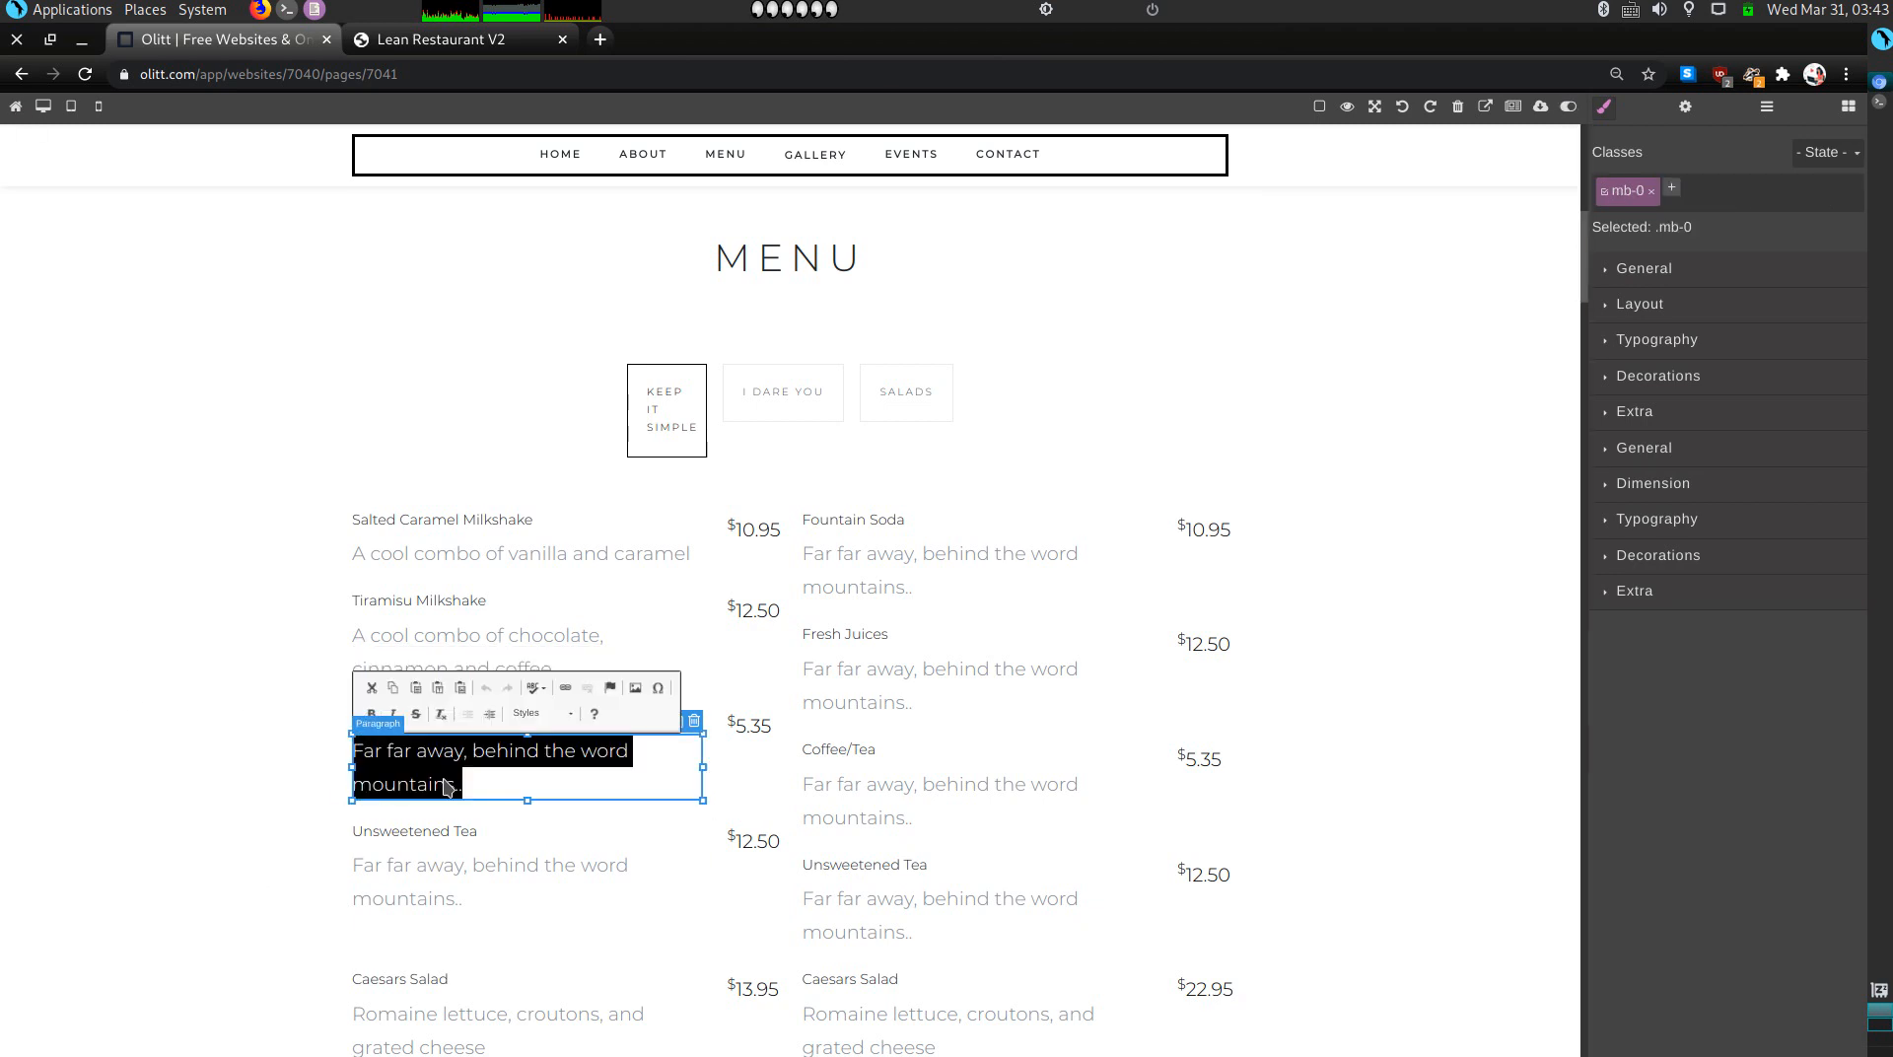
{"action": "key", "text": "BackSpace"}
{"action": "type", "text": "A combo"}
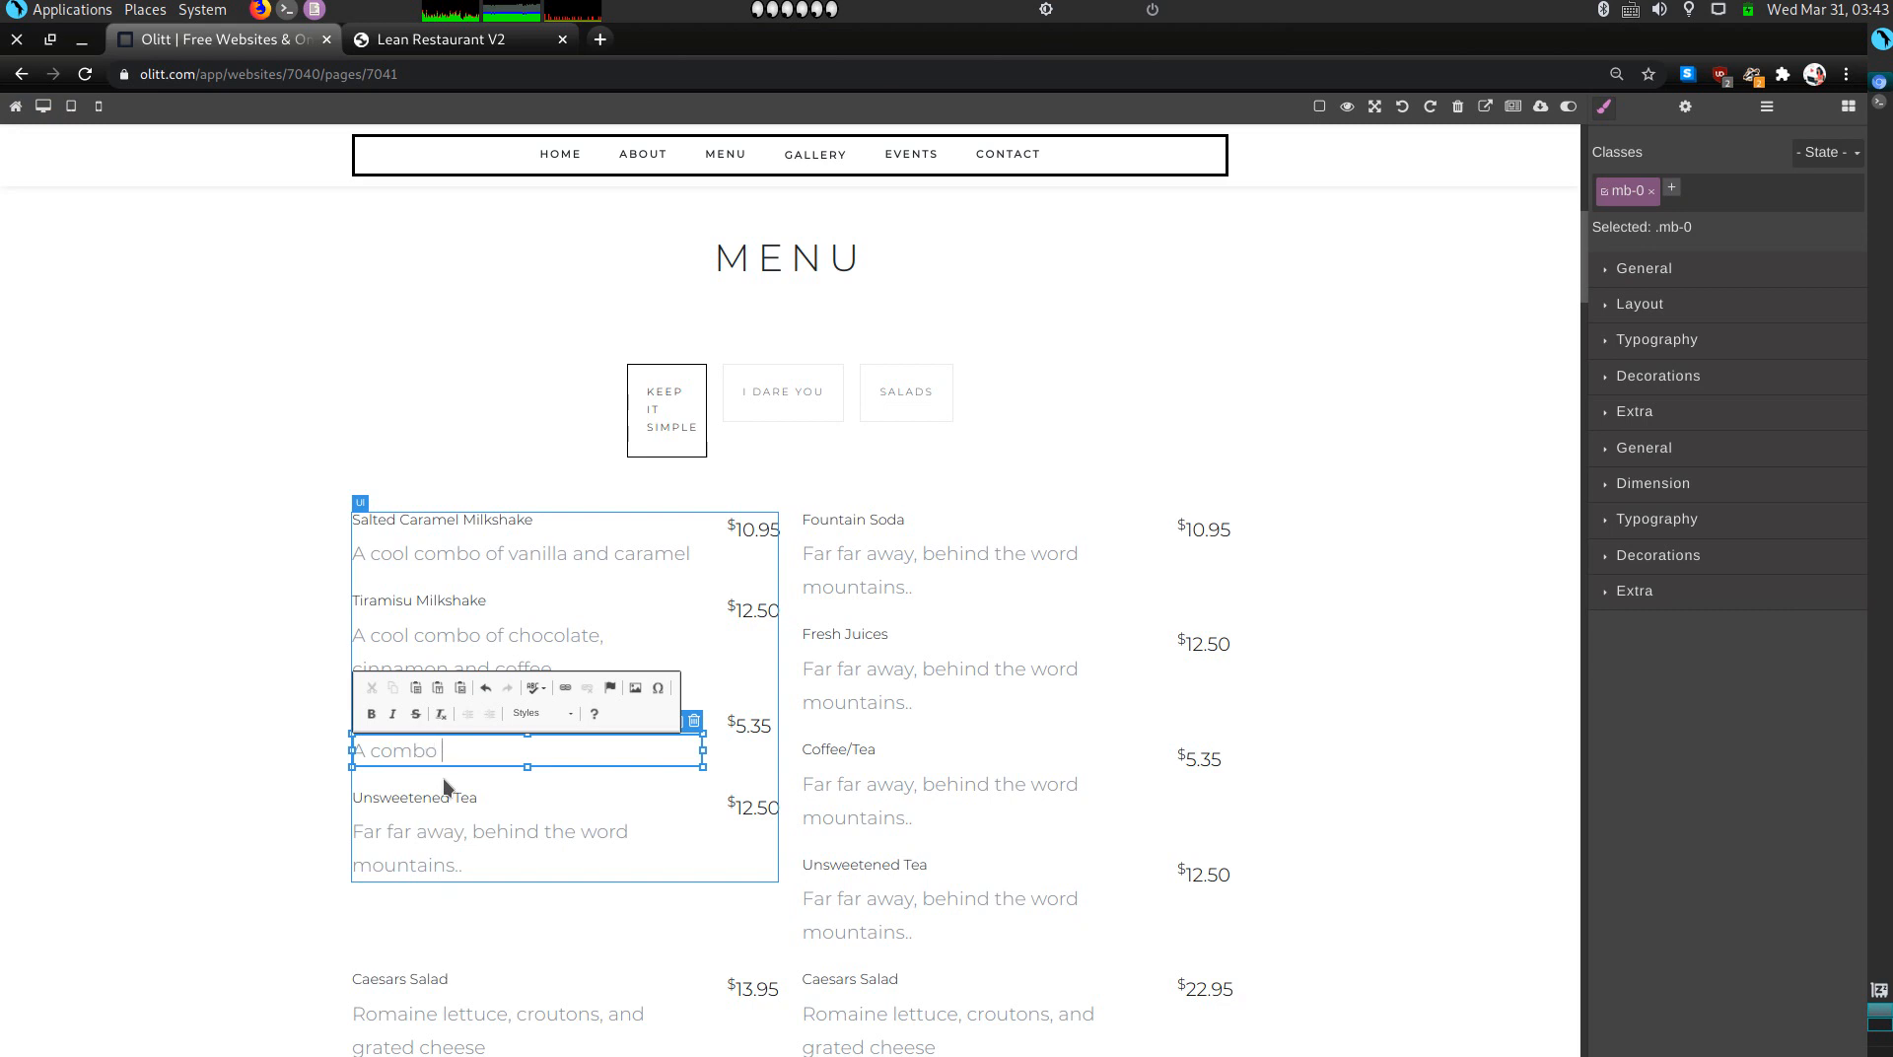
{"action": "type", "text": " of vanilla"}
{"action": "key", "text": "BackSpace"}
{"action": "type", "text": ", juice and graham crackers"}
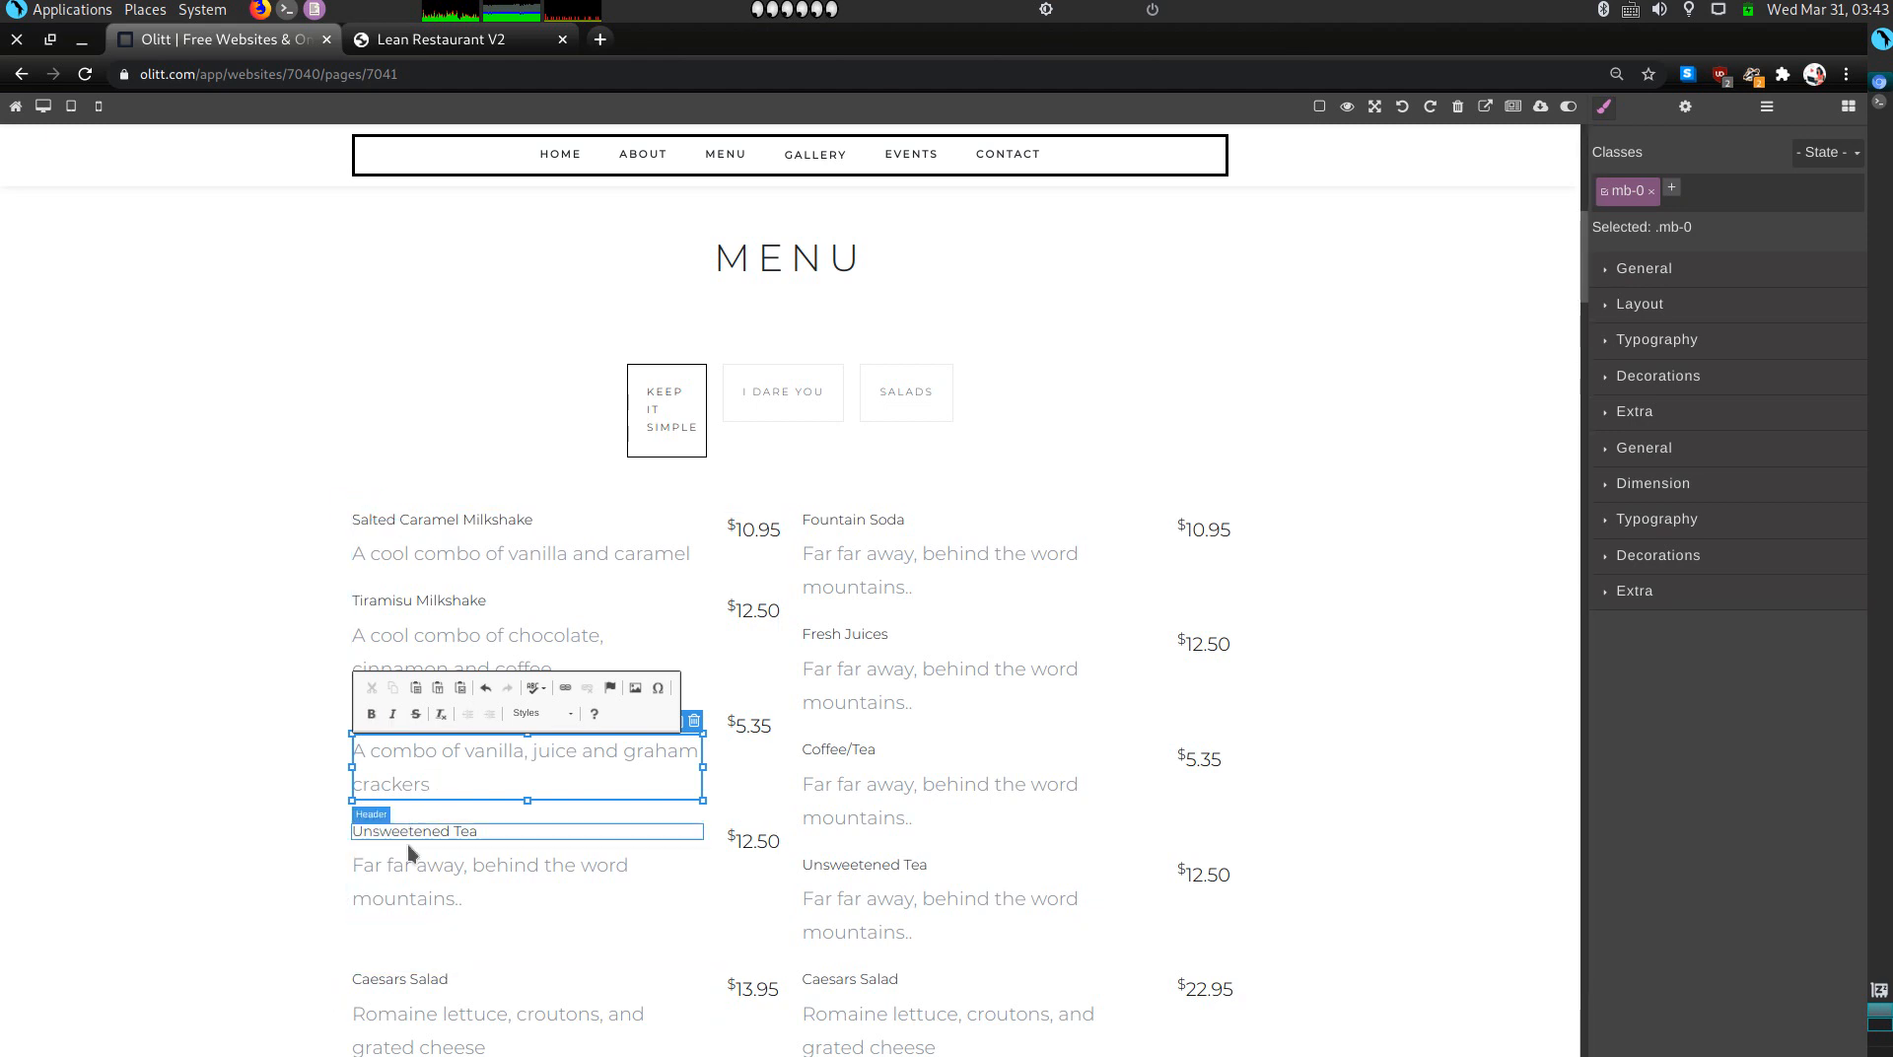
Step: Retitle the left column's Unsweetened Tea item as Grasshopper Milkshake
{"action": "left_click", "coordinate": [433, 836]}
{"action": "double_click", "coordinate": [433, 831]}
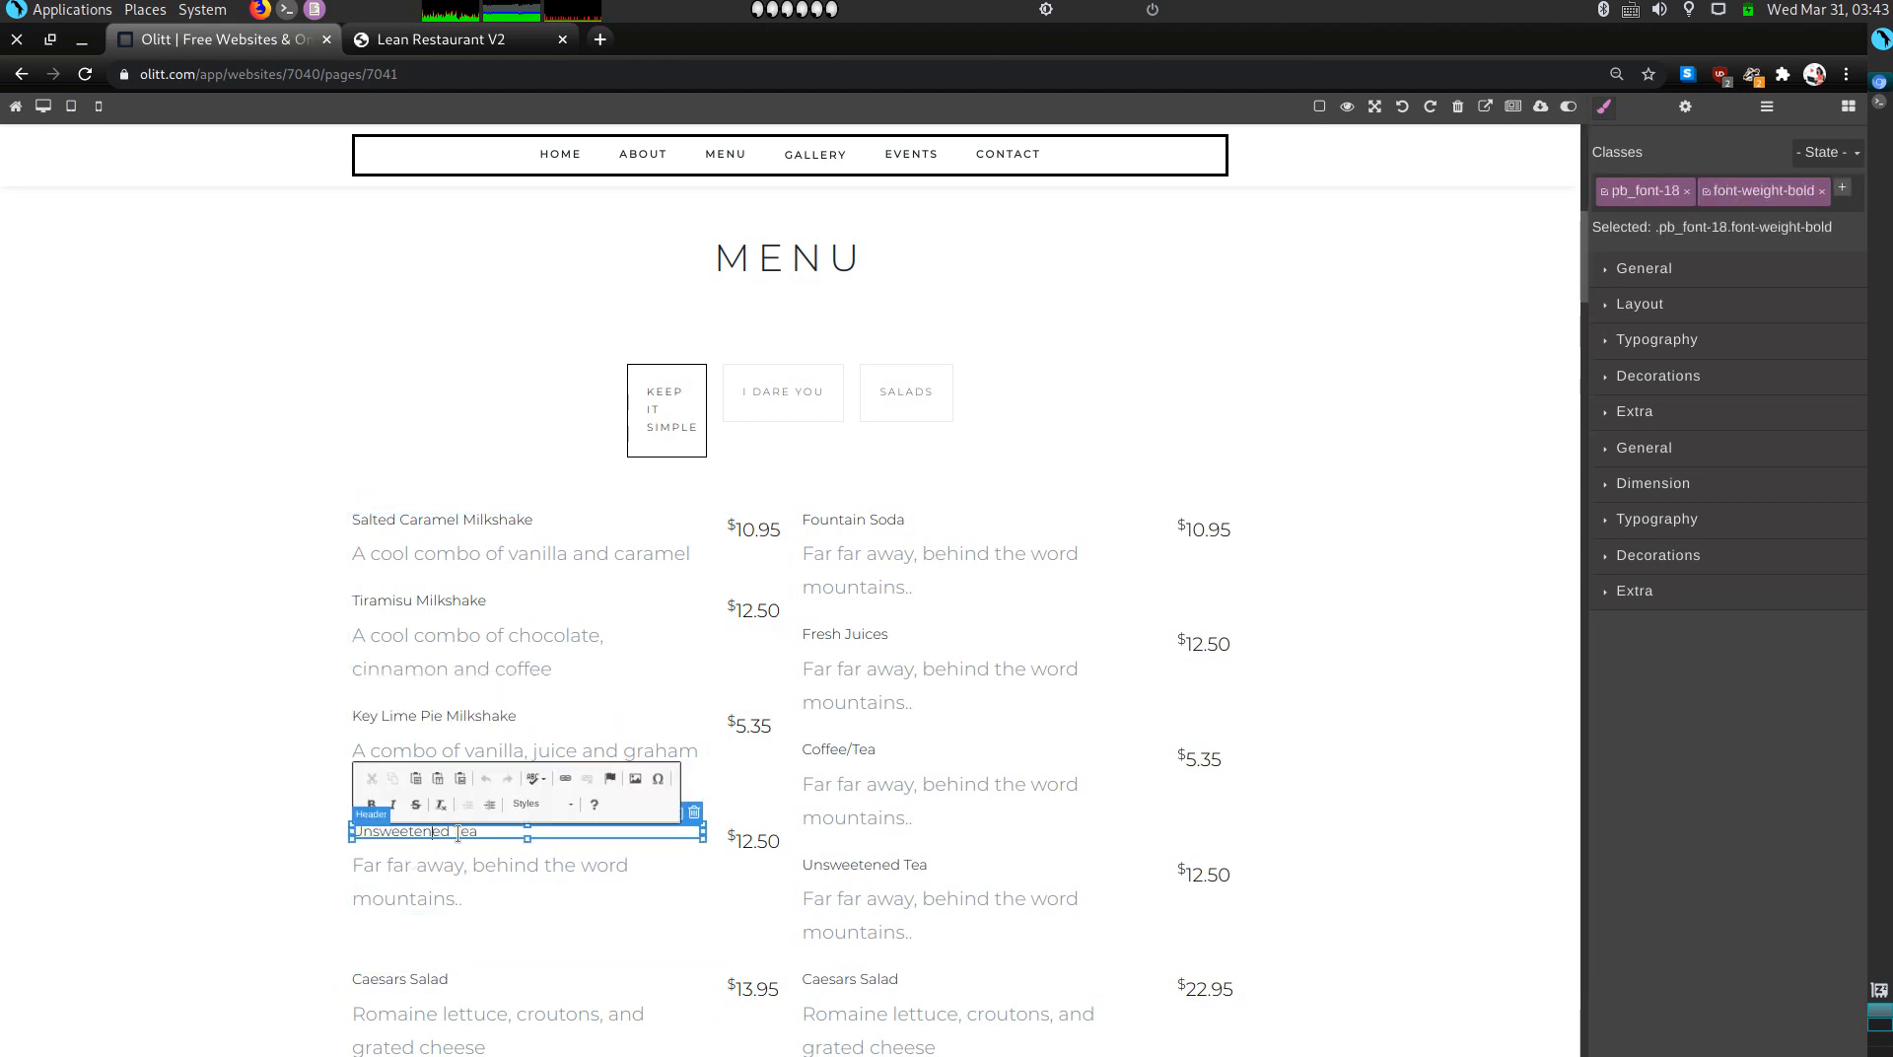
{"action": "triple_click", "coordinate": [455, 833]}
{"action": "key", "text": "BackSpace"}
{"action": "type", "text": "Grasshop"}
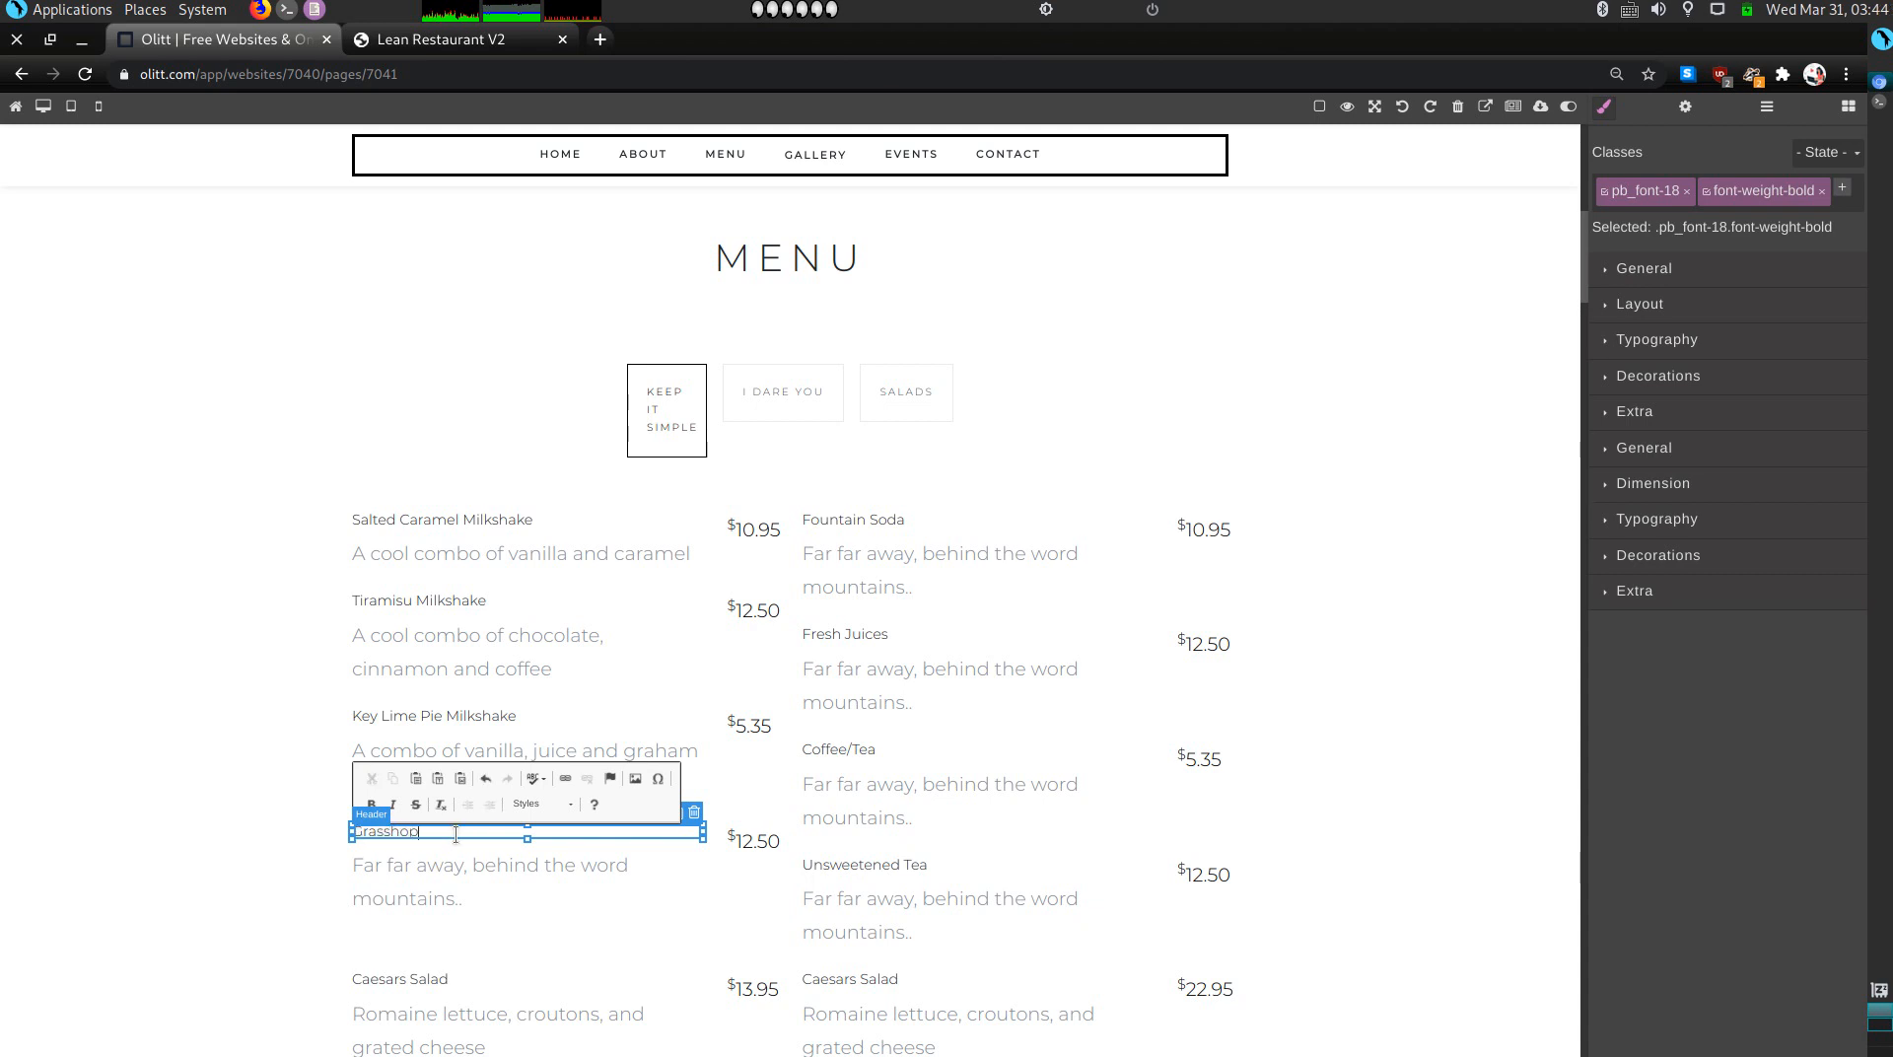
{"action": "type", "text": "per Milkshake"}
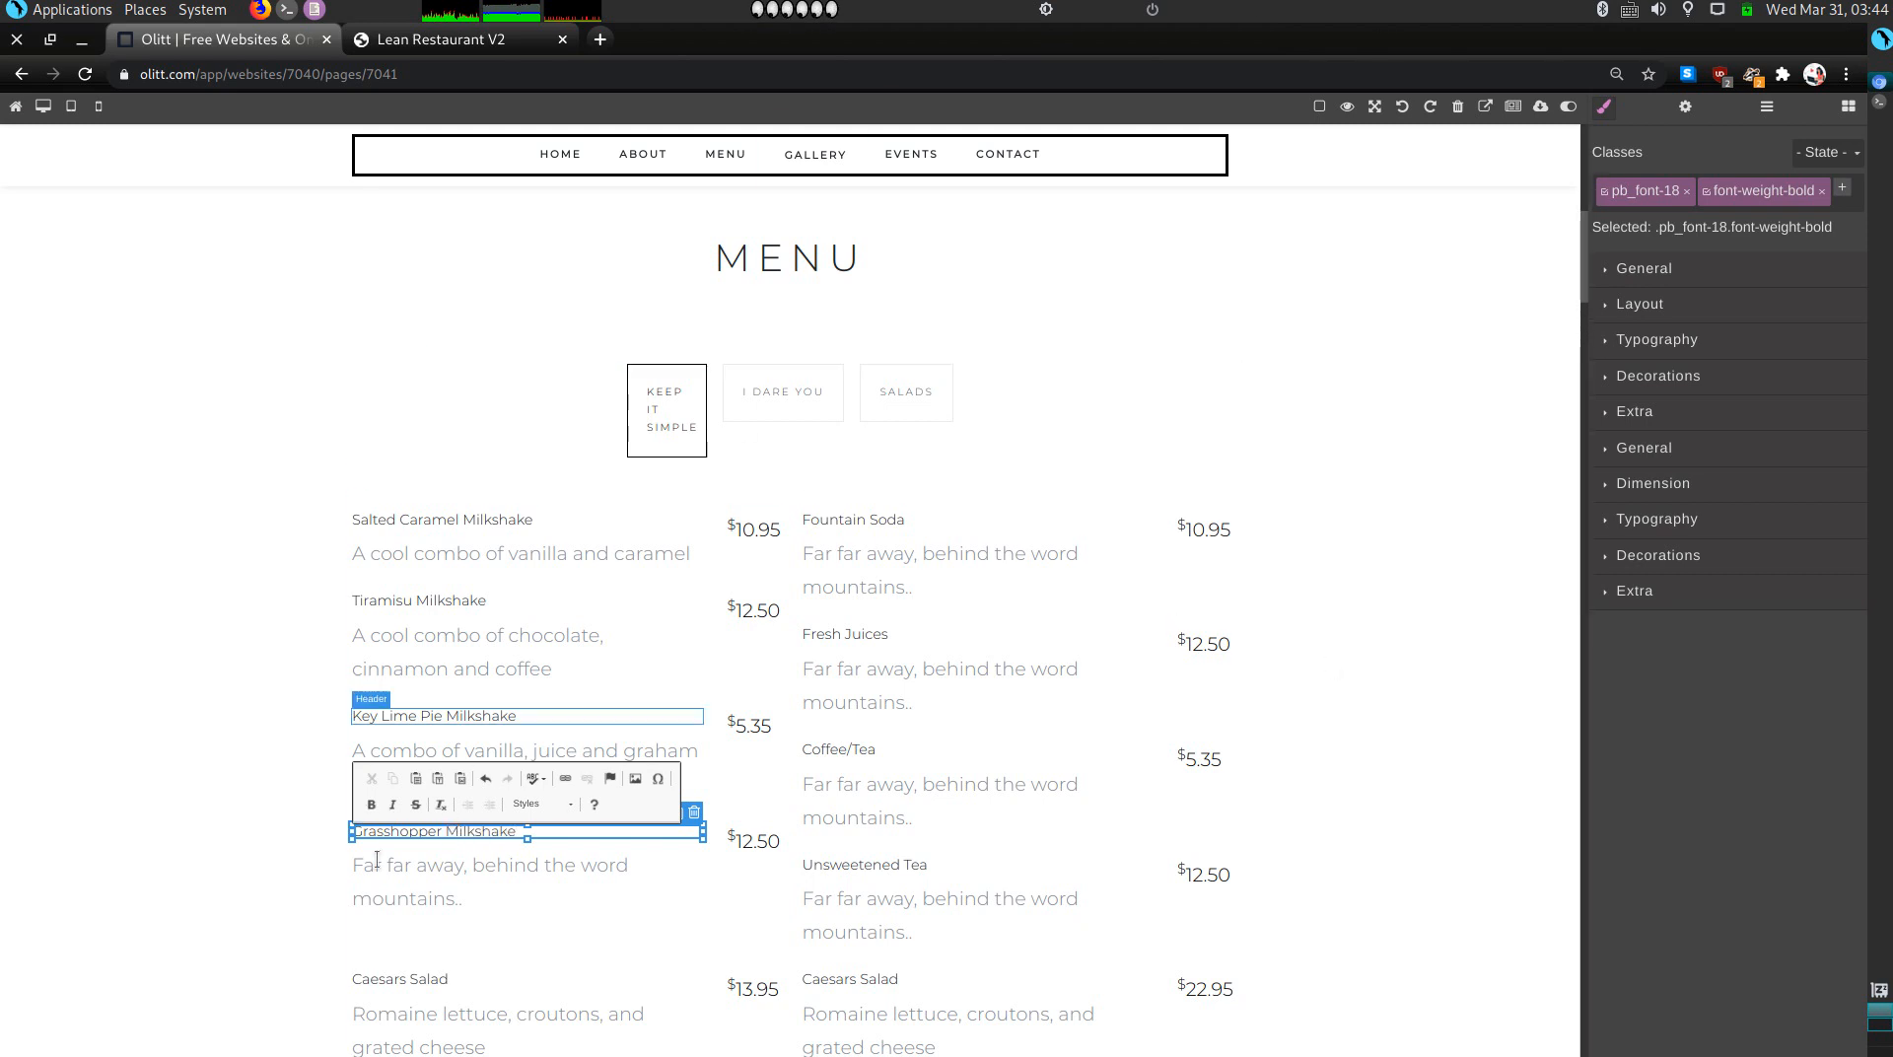
Step: Replace the placeholder description under Grasshopper Milkshake with "A combo of mintchocolate cookies and chocolate sandwich cookies"
{"action": "left_click", "coordinate": [440, 869]}
{"action": "triple_click", "coordinate": [445, 877]}
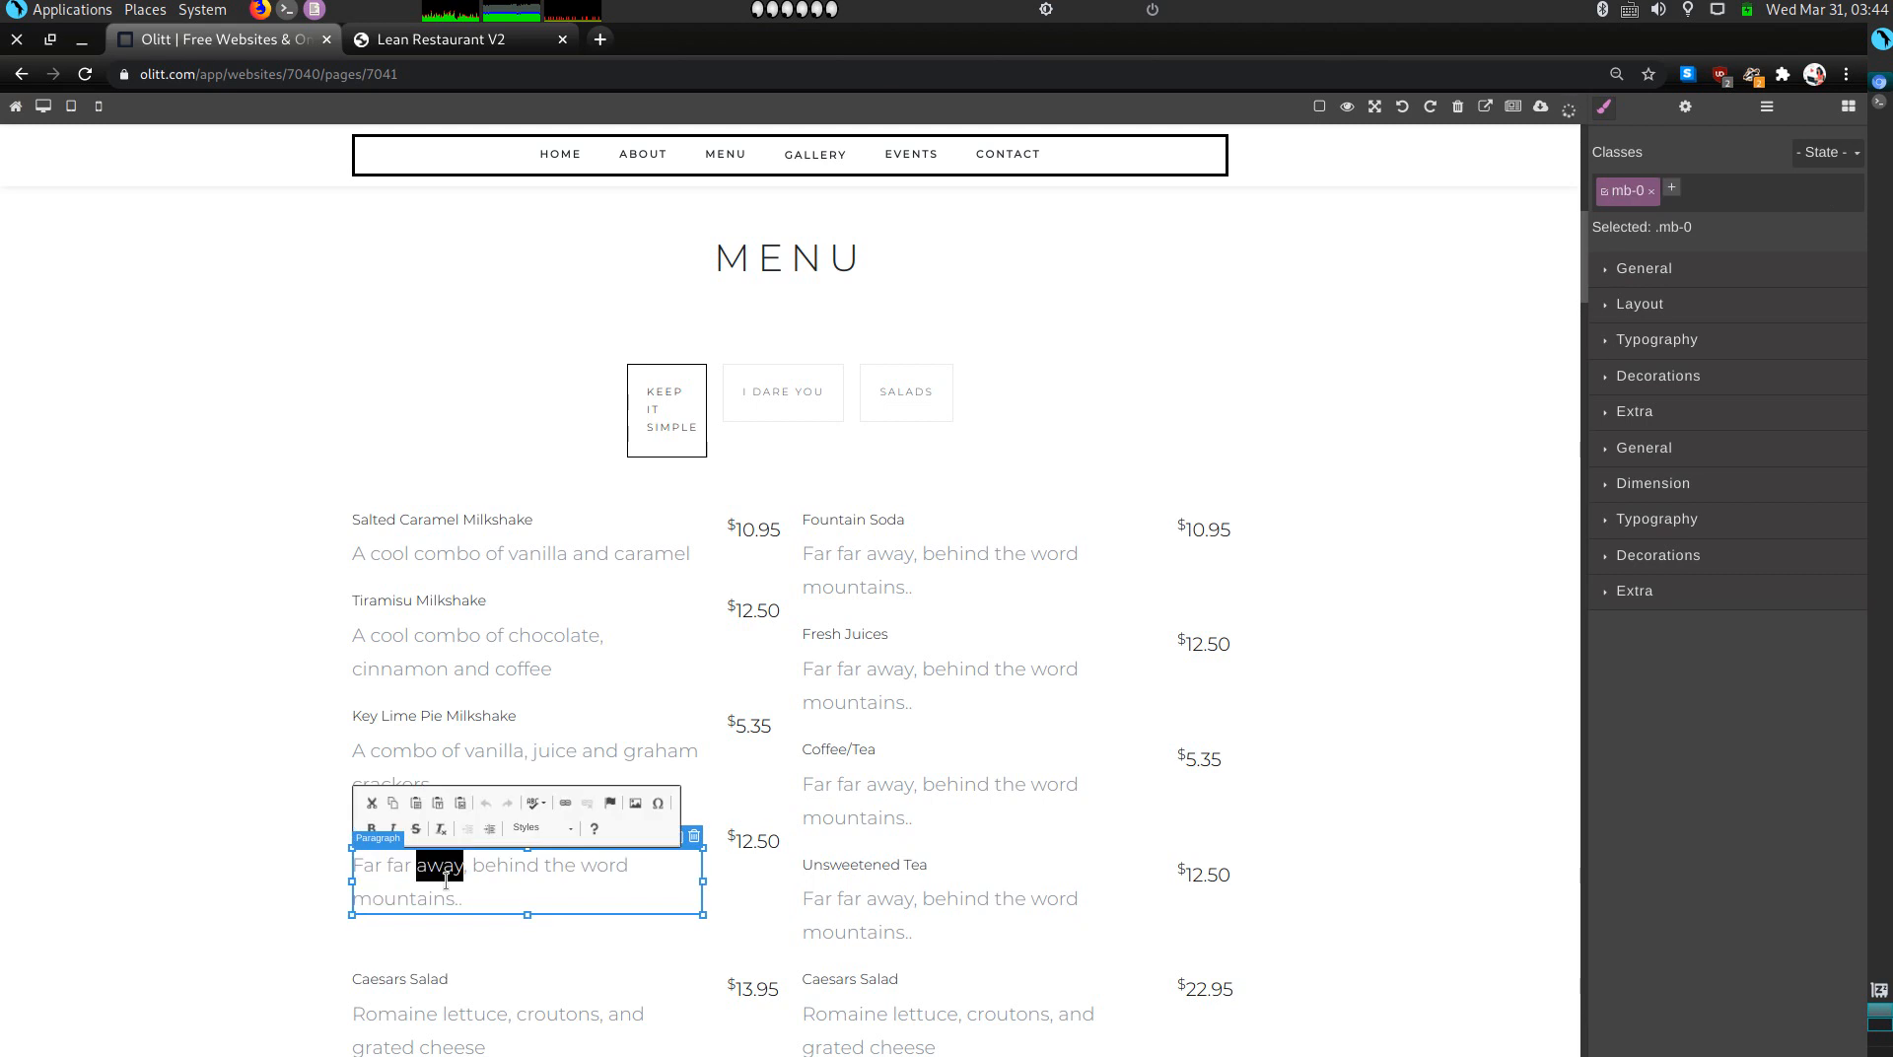
{"action": "type", "text": "A c"}
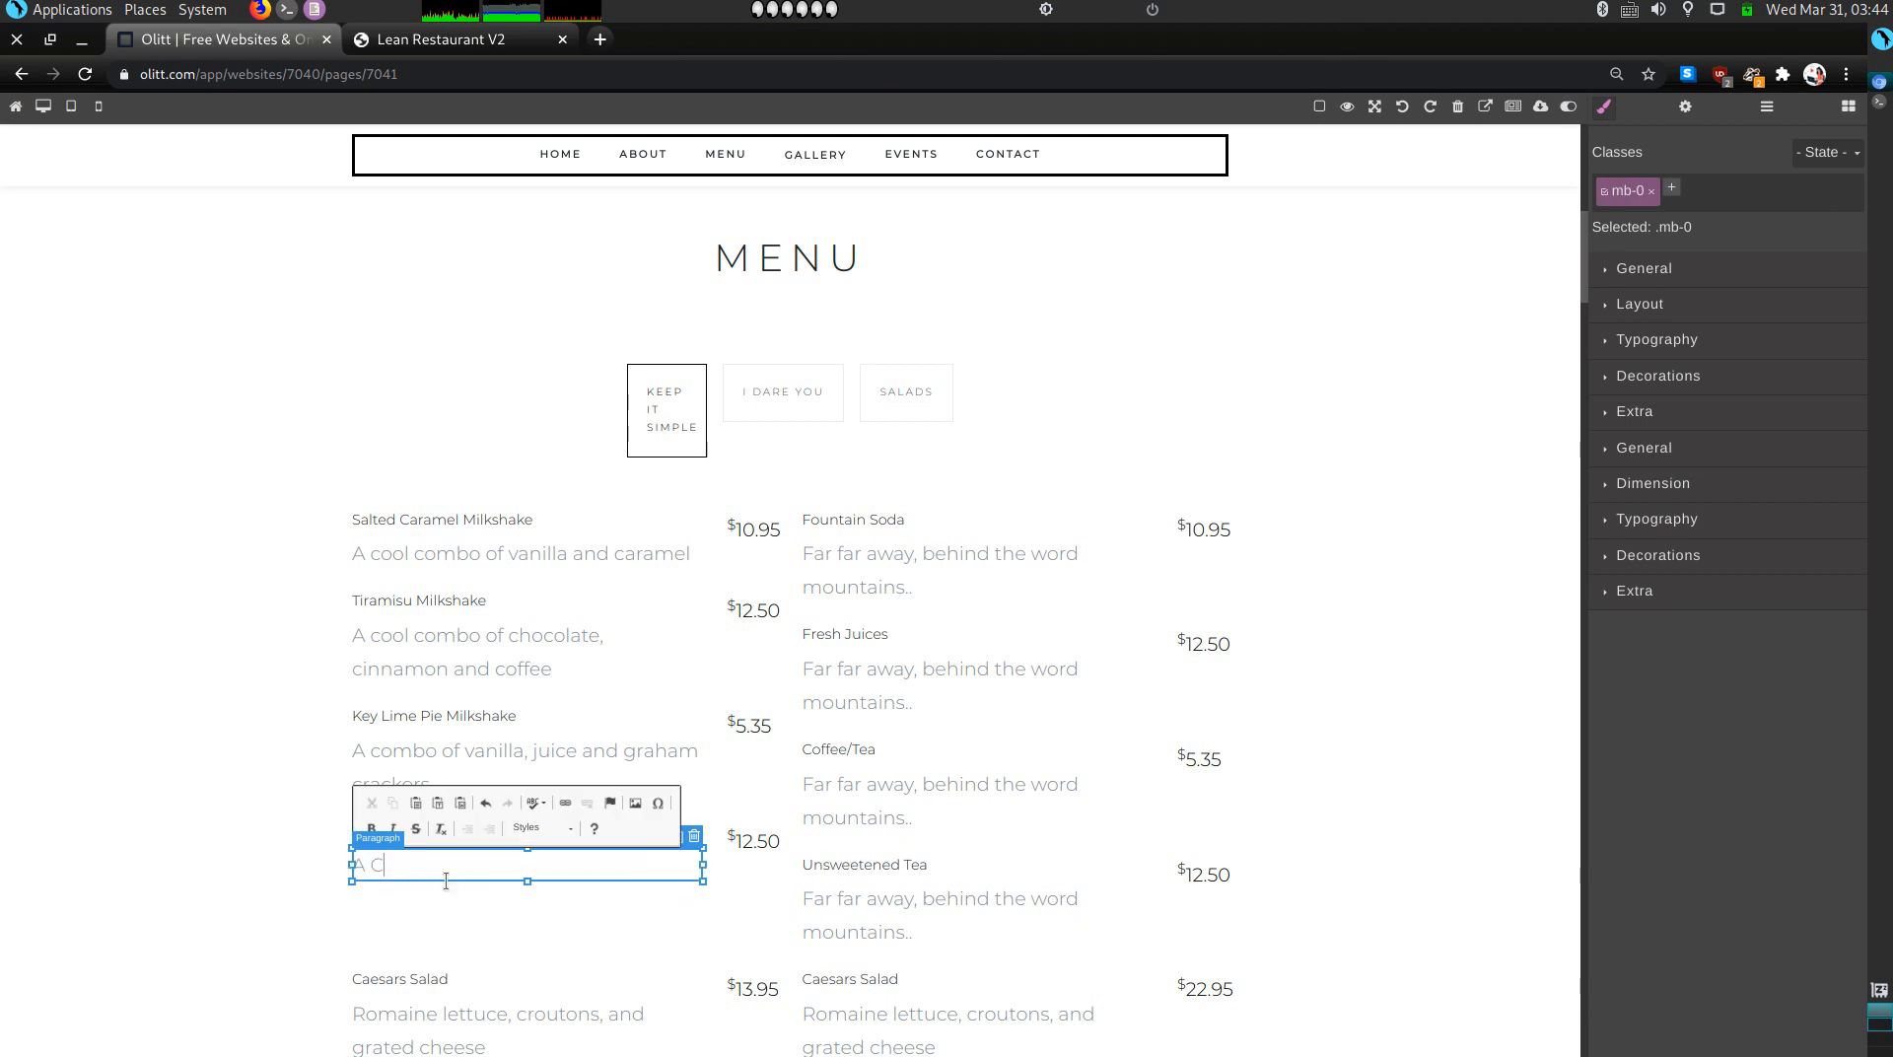
{"action": "type", "text": "ombo of mintchocolate cookies"}
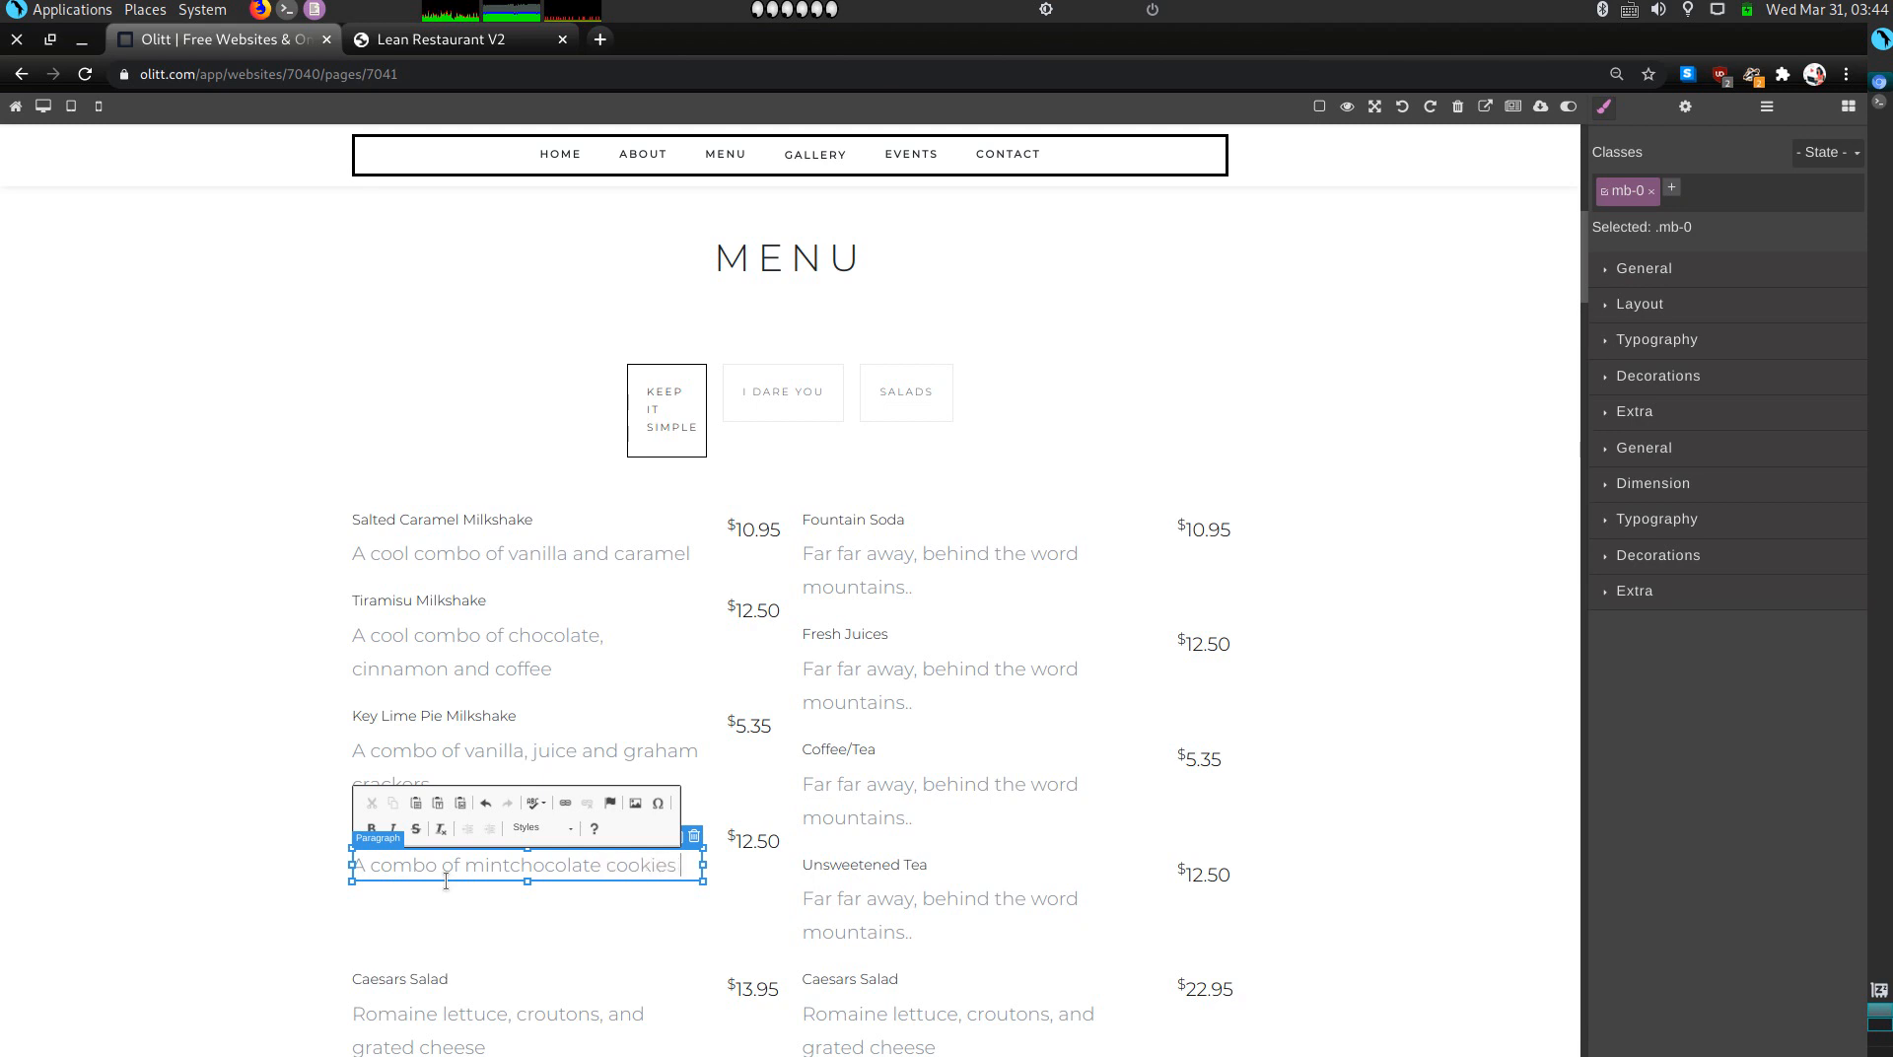
{"action": "type", "text": " and c"}
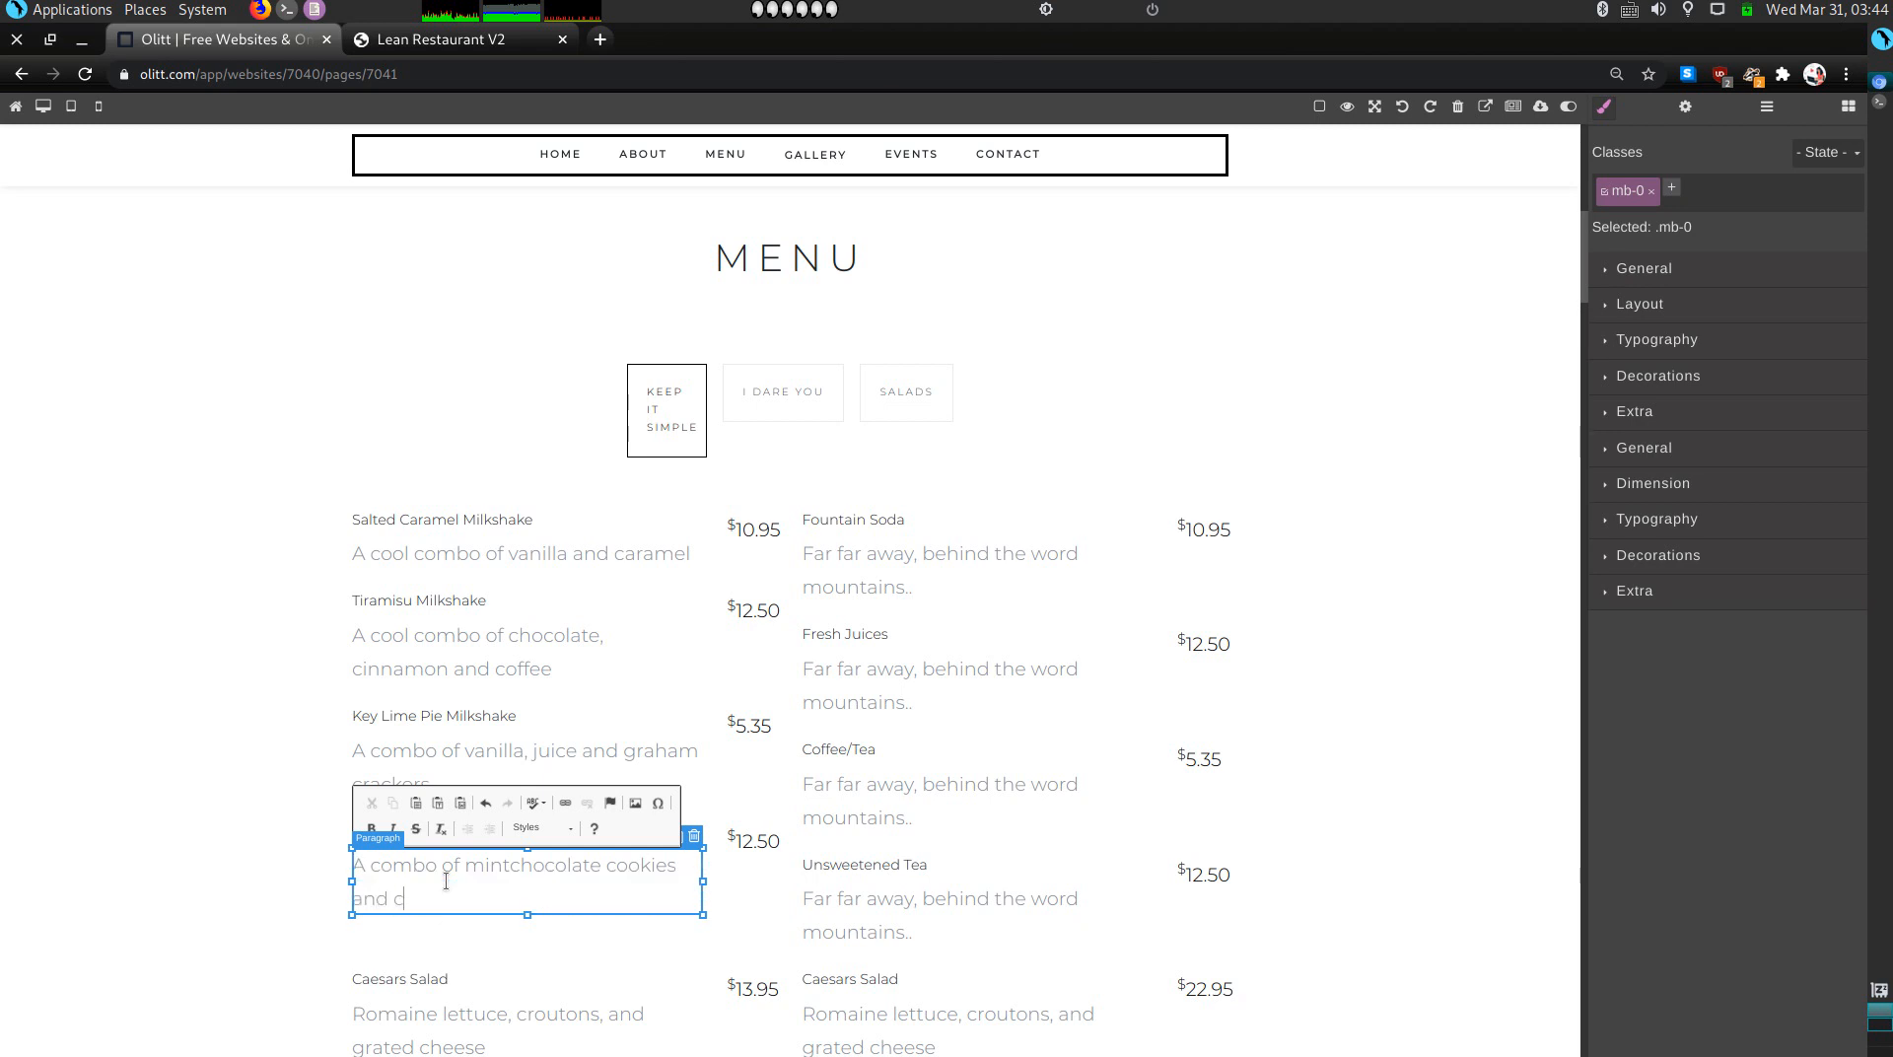
{"action": "type", "text": "hocolate sandwich cookies"}
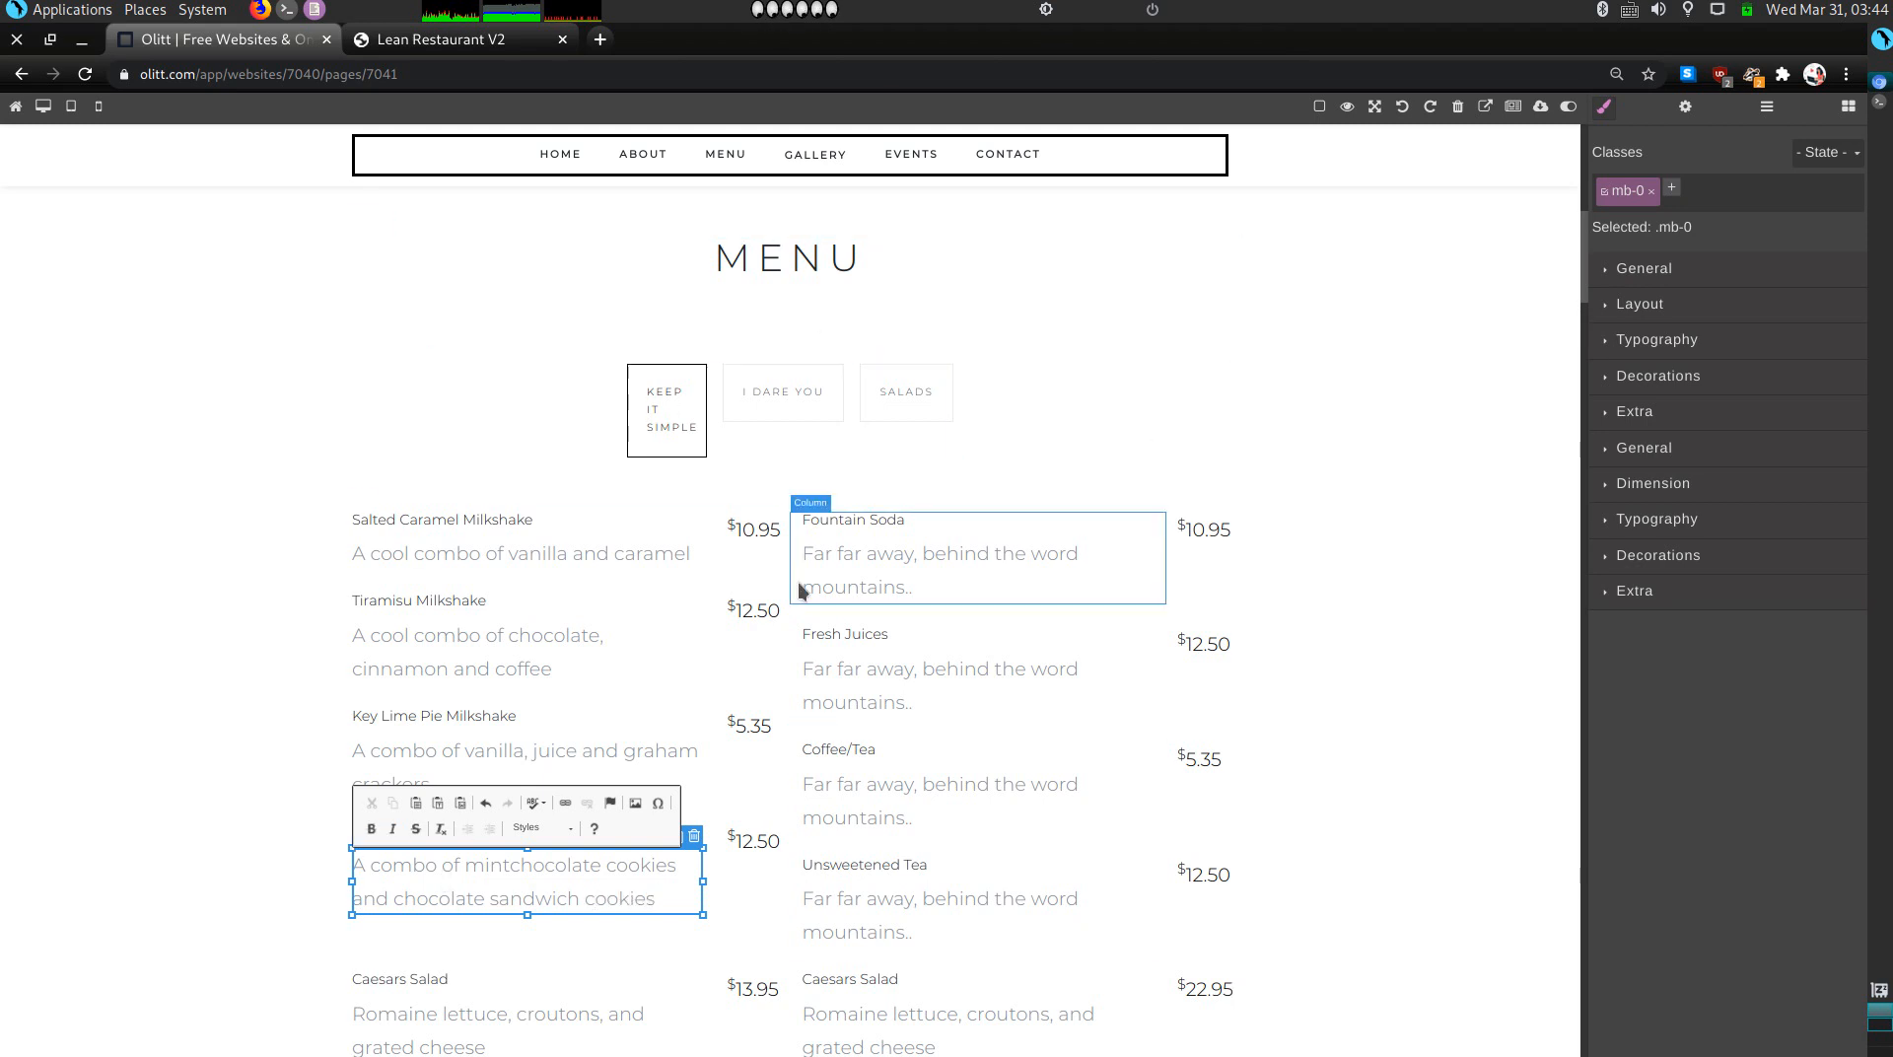
Step: Retitle the right column's Fountain Soda item as Chocolate Covered Strawberry Milkshake
{"action": "left_click", "coordinate": [831, 582]}
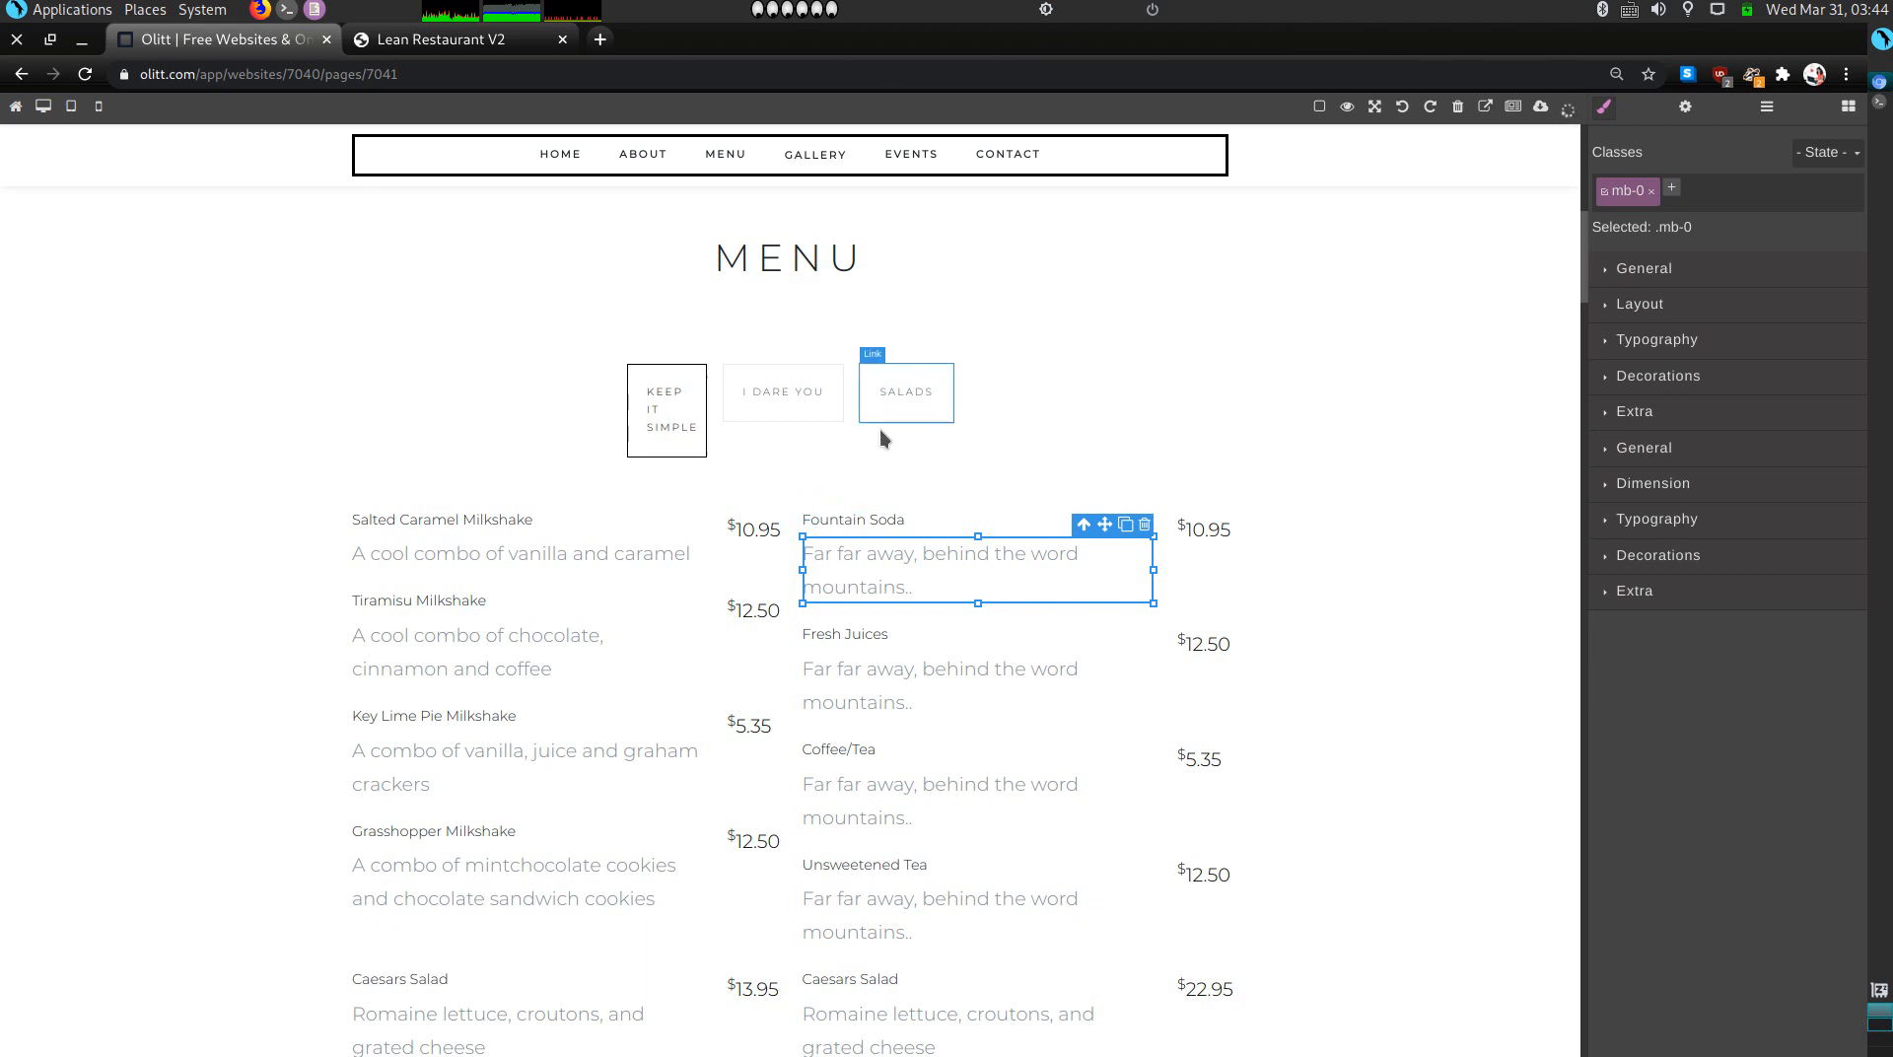
{"action": "double_click", "coordinate": [890, 516]}
{"action": "key", "text": "ctrl+a"}
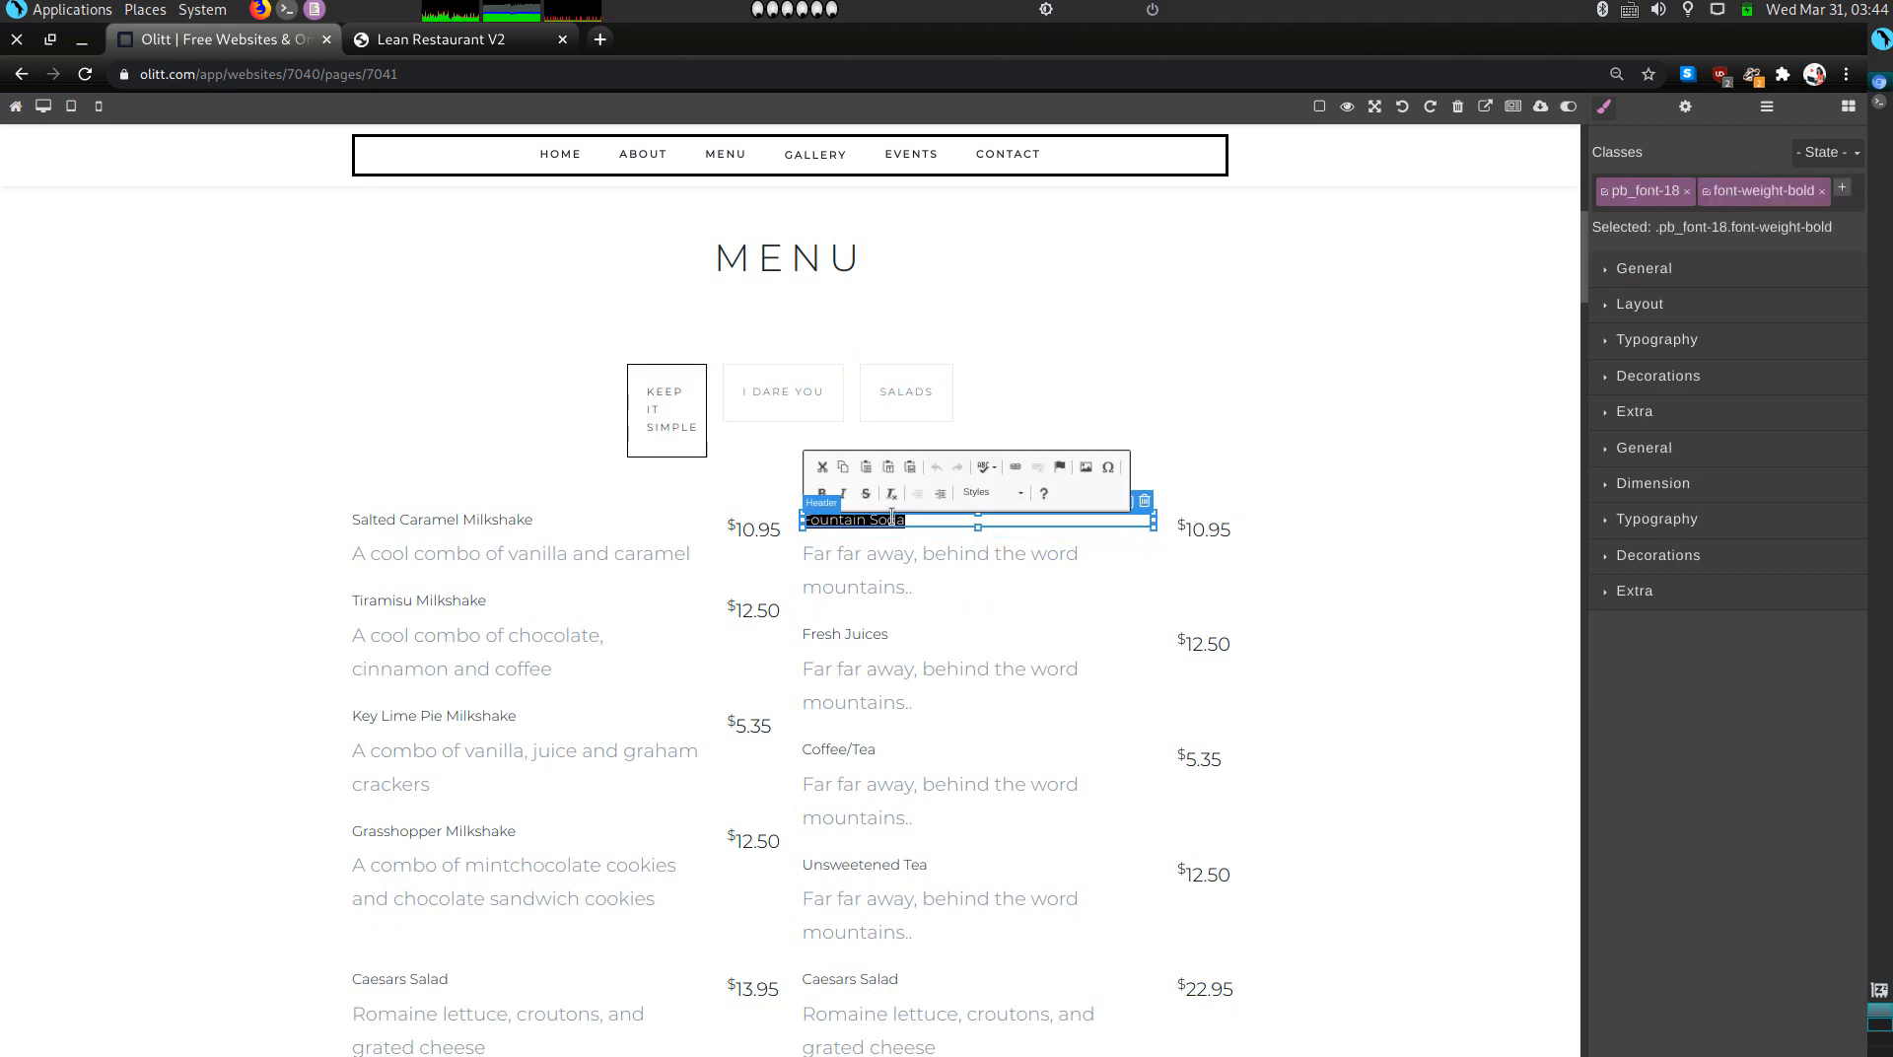
{"action": "type", "text": "Cho"}
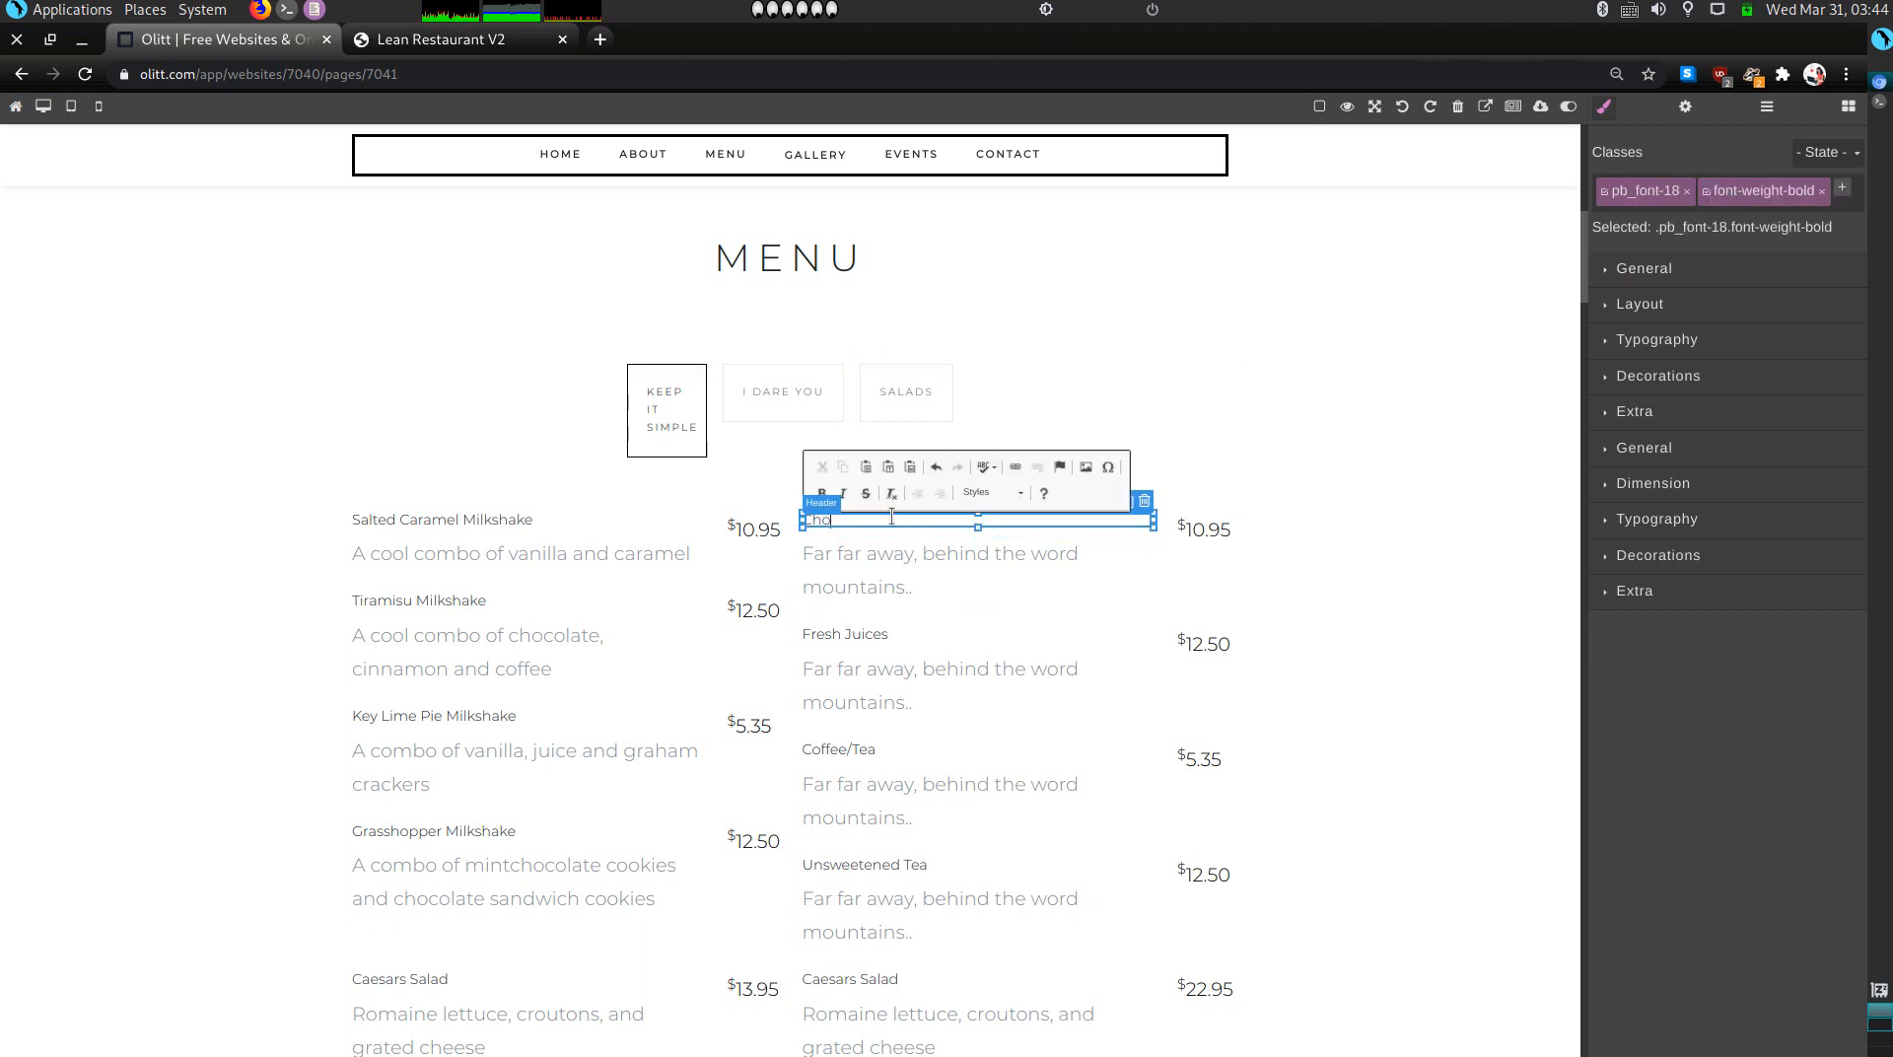
{"action": "type", "text": "colate covererd"}
{"action": "key", "text": "BackSpace"}
{"action": "key", "text": "BackSpace"}
{"action": "key", "text": "BackSpace"}
{"action": "key", "text": "BackSpace"}
{"action": "key", "text": "BackSpace"}
{"action": "key", "text": "BackSpace"}
{"action": "key", "text": "BackSpace"}
{"action": "key", "text": "BackSpace"}
{"action": "key", "text": "BackSpace"}
{"action": "type", "text": "Covered Strawberry Milkshake"}
Step: Replace the placeholder description under Chocolate Covered Strawberry Milkshake with "A cool combo of chocolate and strawberries"
{"action": "left_click", "coordinate": [905, 577]}
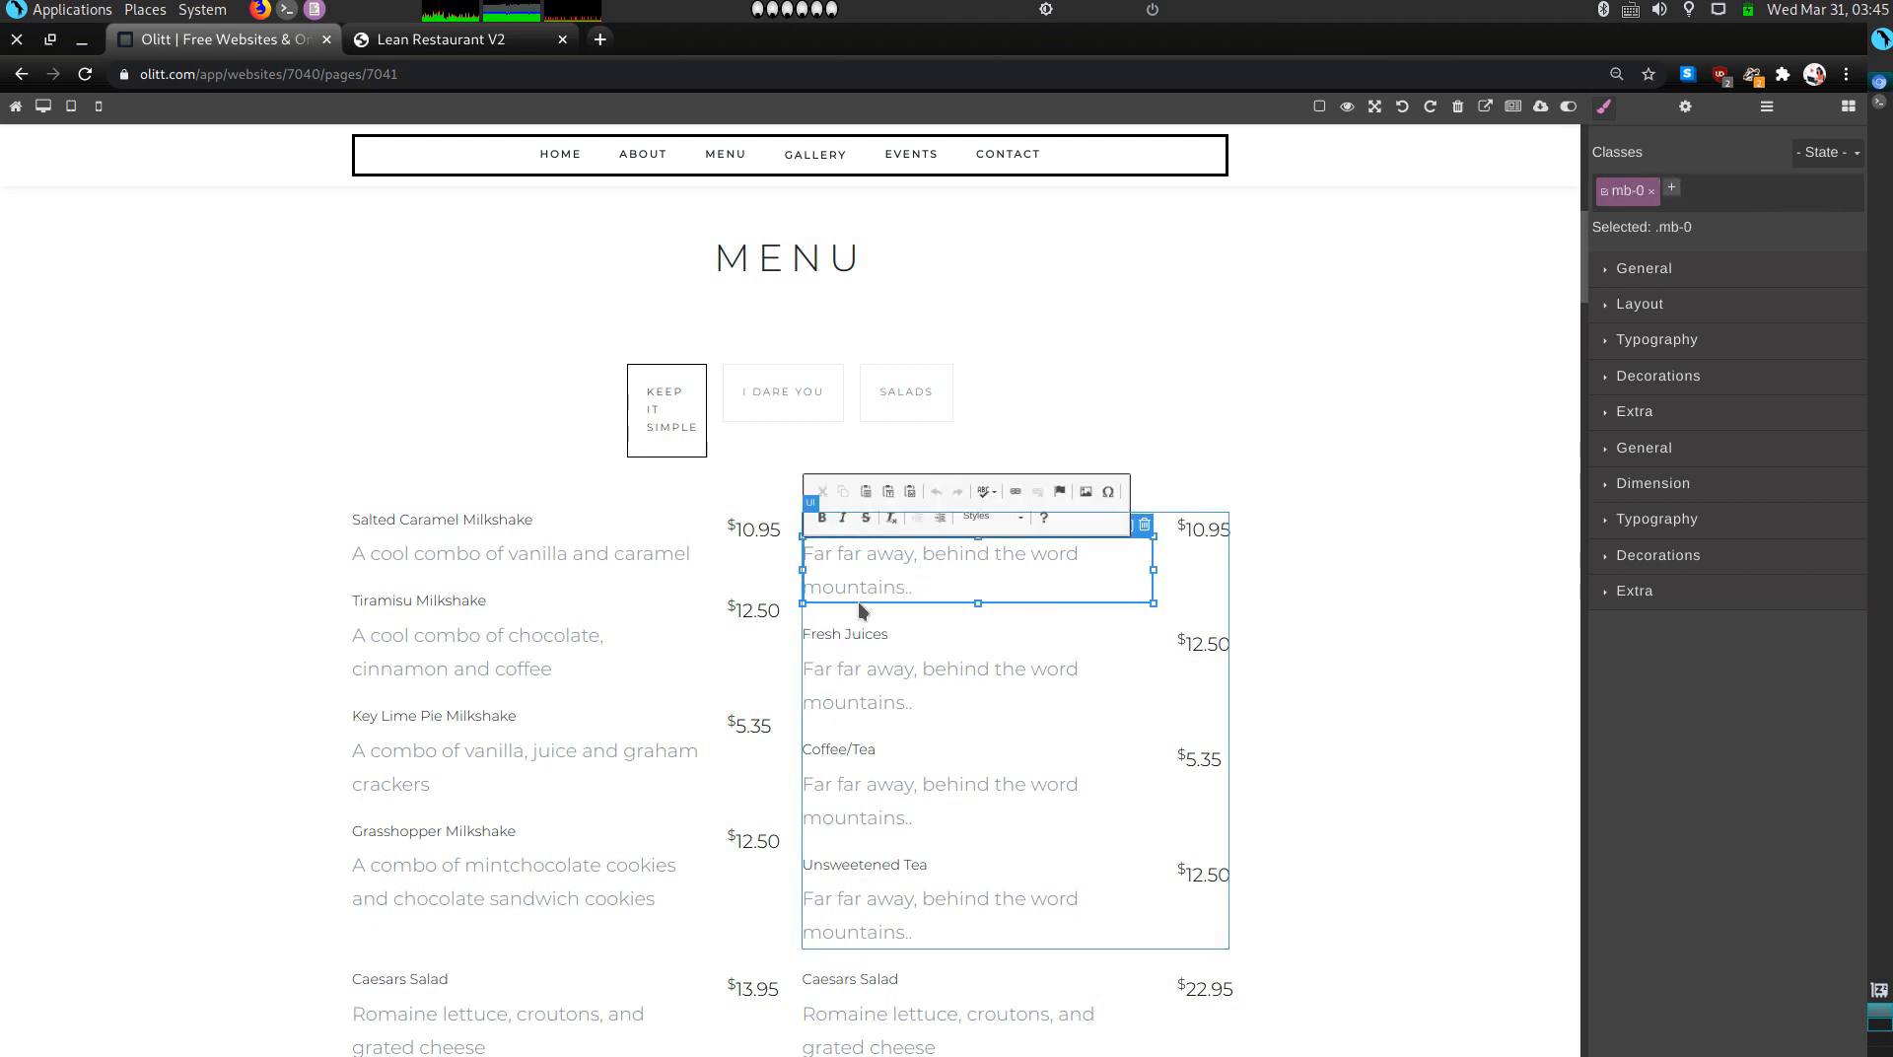
{"action": "triple_click", "coordinate": [871, 590]}
{"action": "type", "text": "A "}
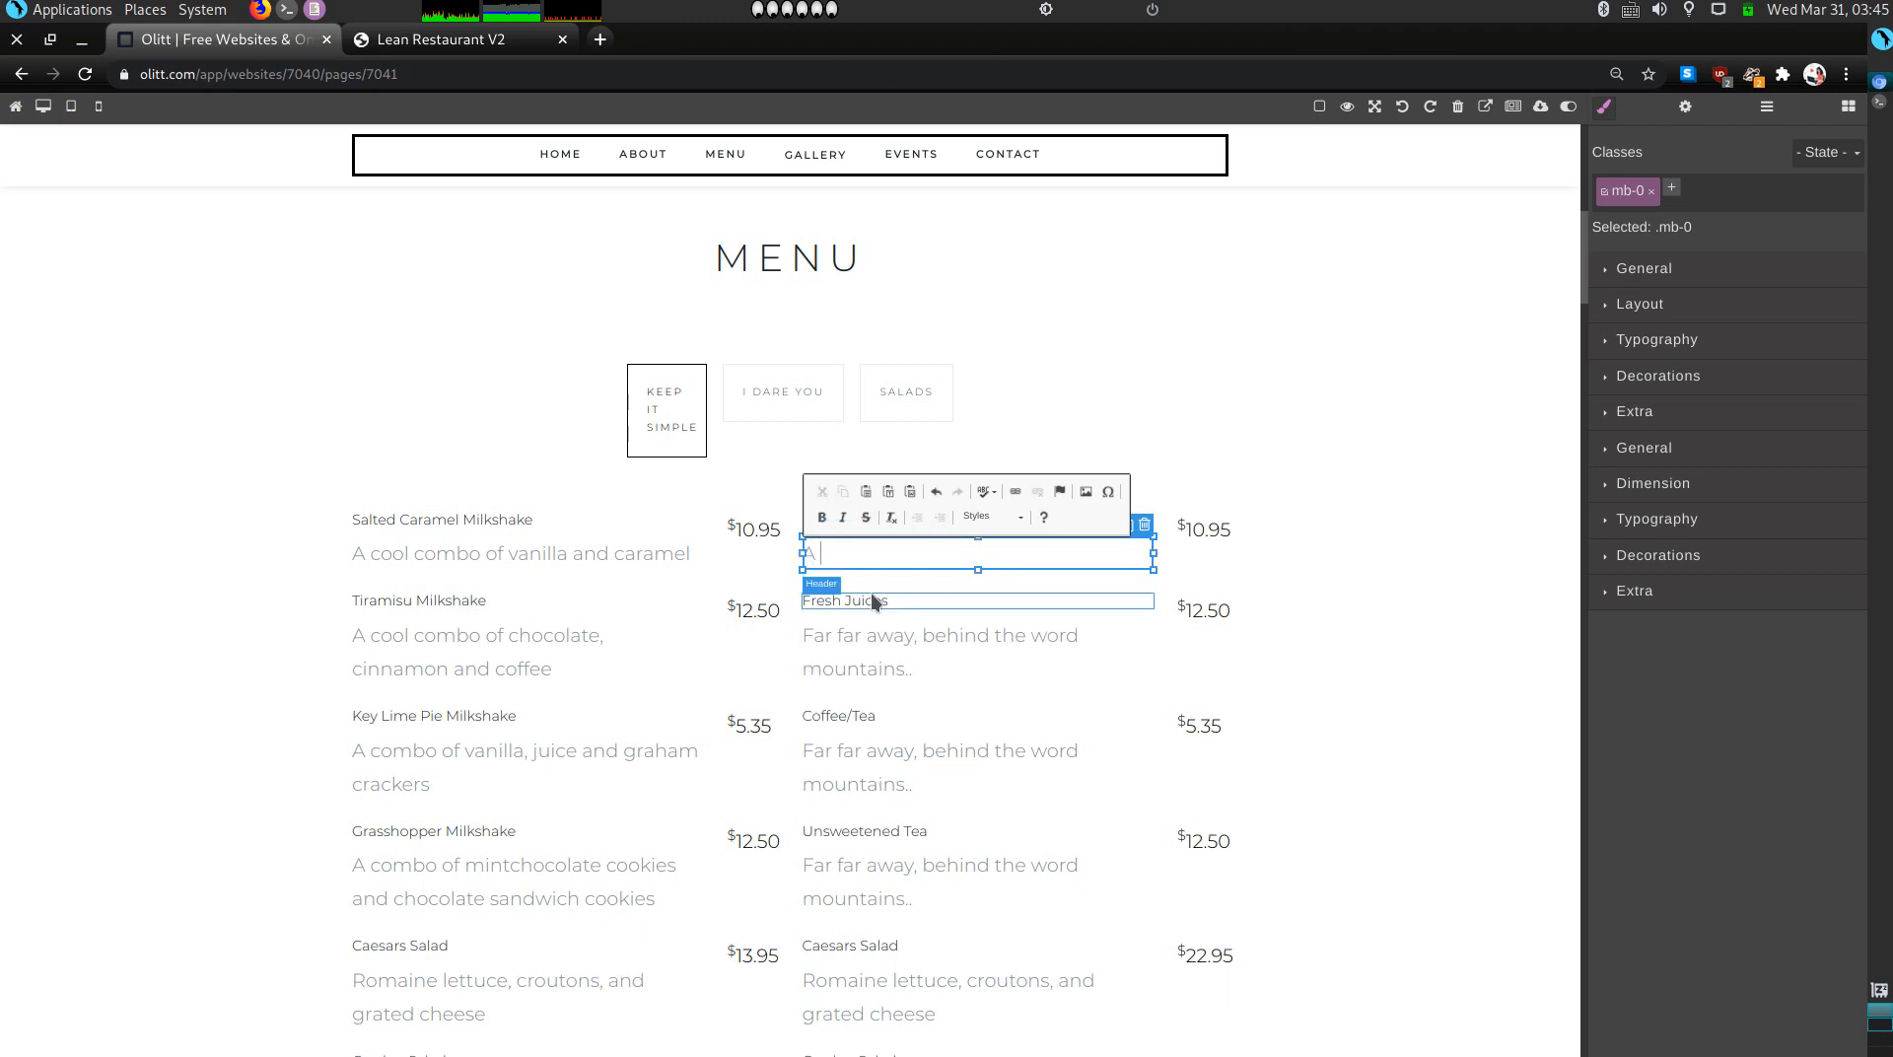
{"action": "type", "text": "cool combo of chocolate and stra"}
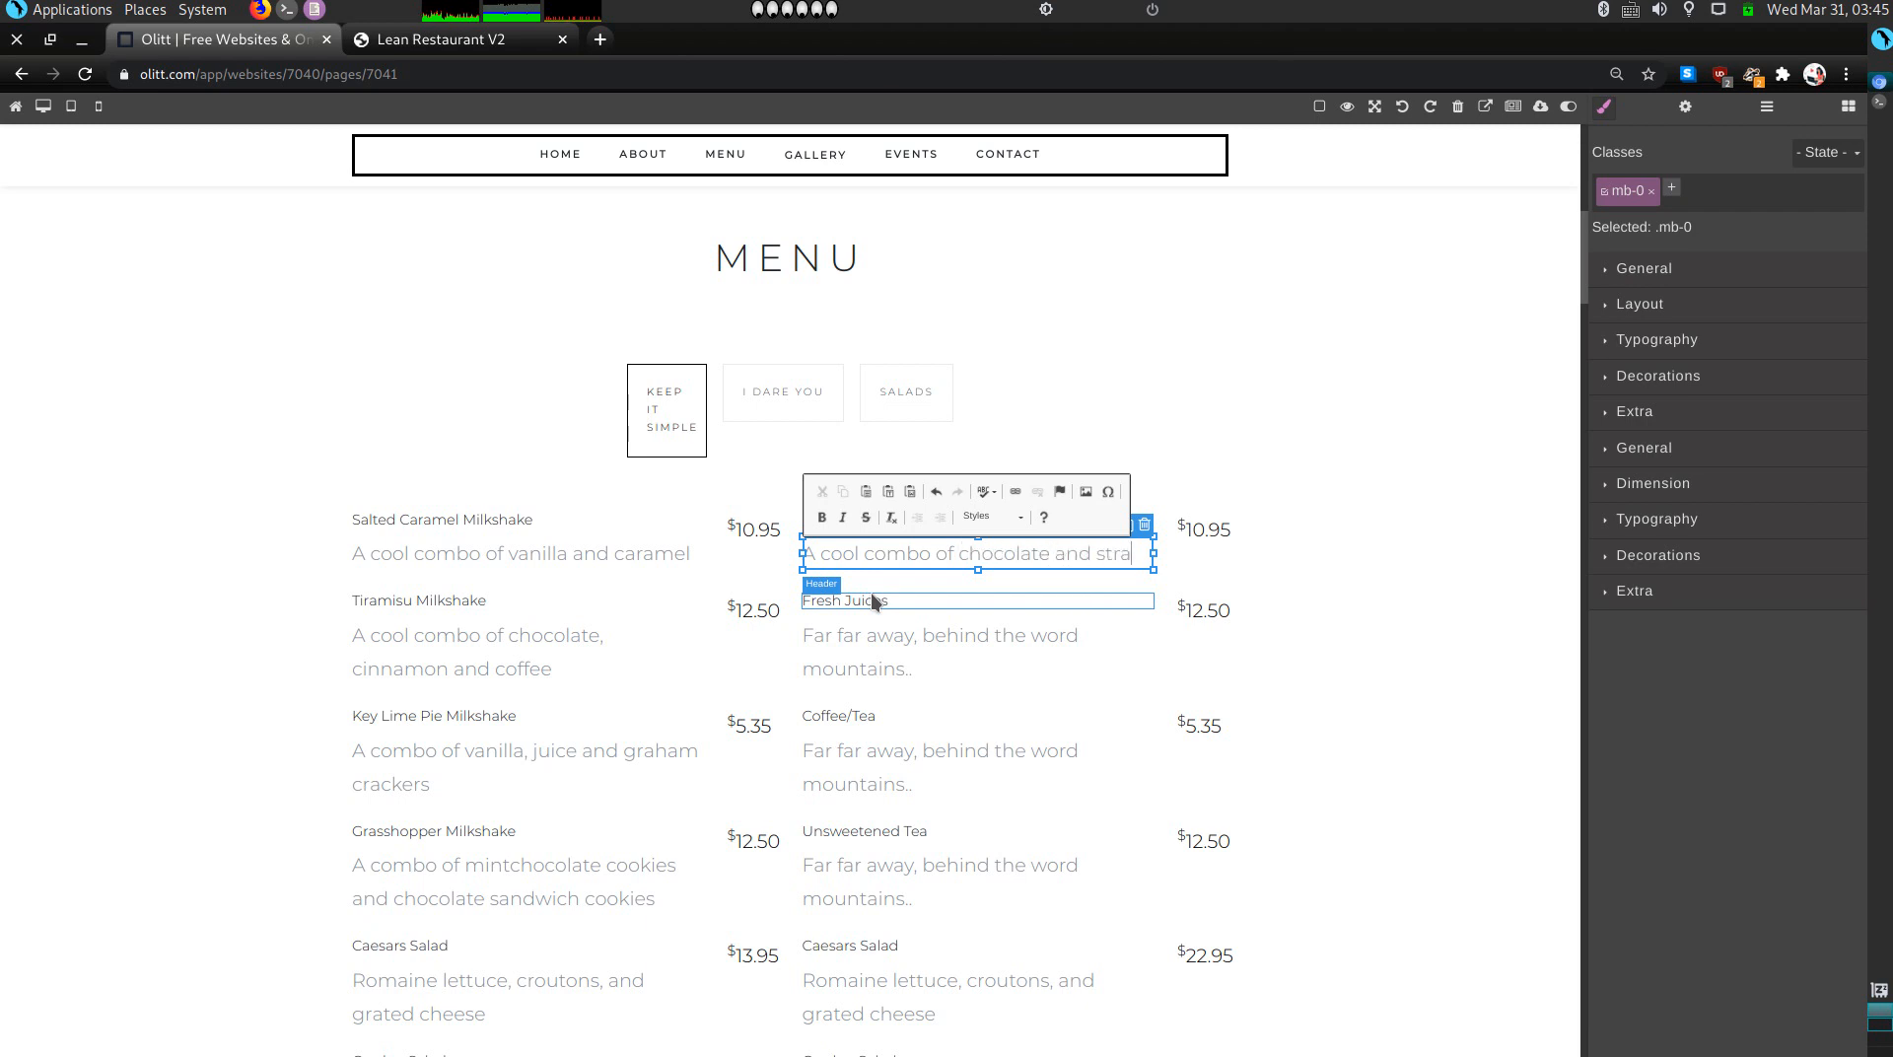
{"action": "type", "text": "wberries"}
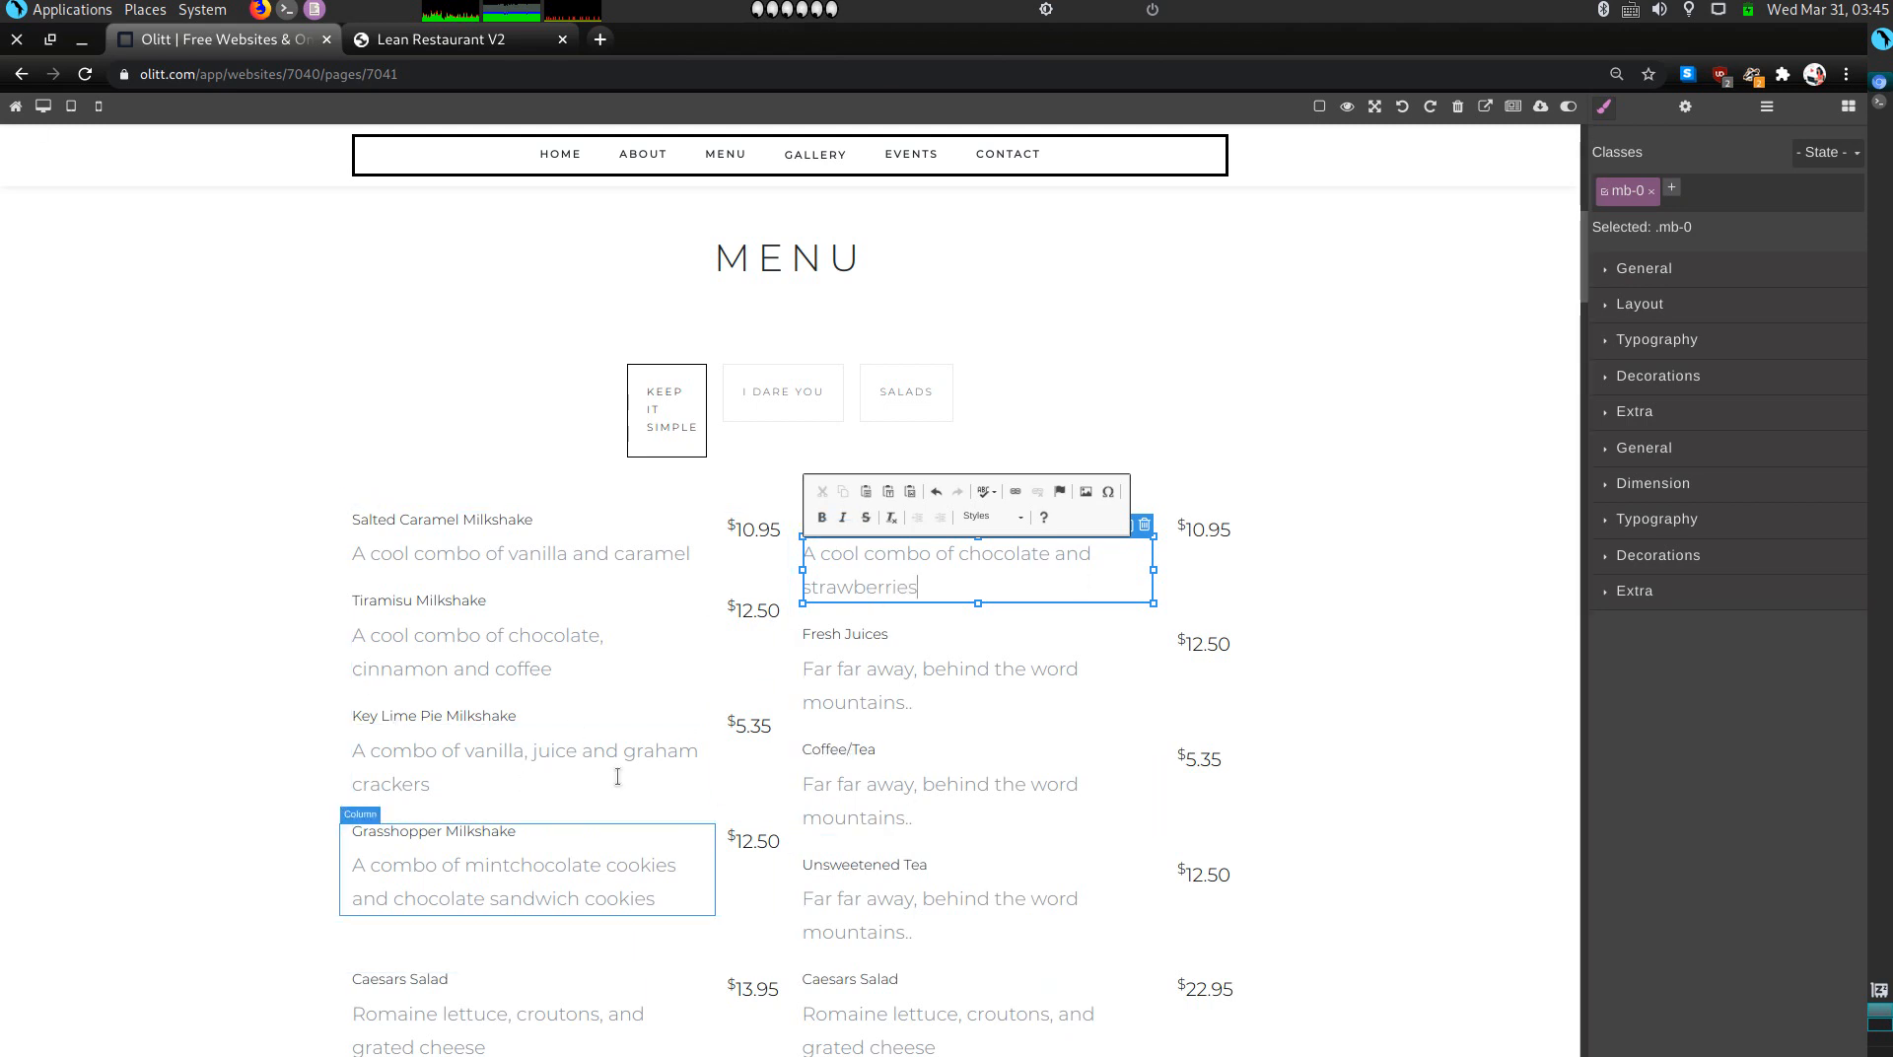
Step: Retitle the right column's Fresh Juices item as Pecan Praine Milkshake
{"action": "left_click", "coordinate": [906, 676]}
{"action": "triple_click", "coordinate": [880, 635]}
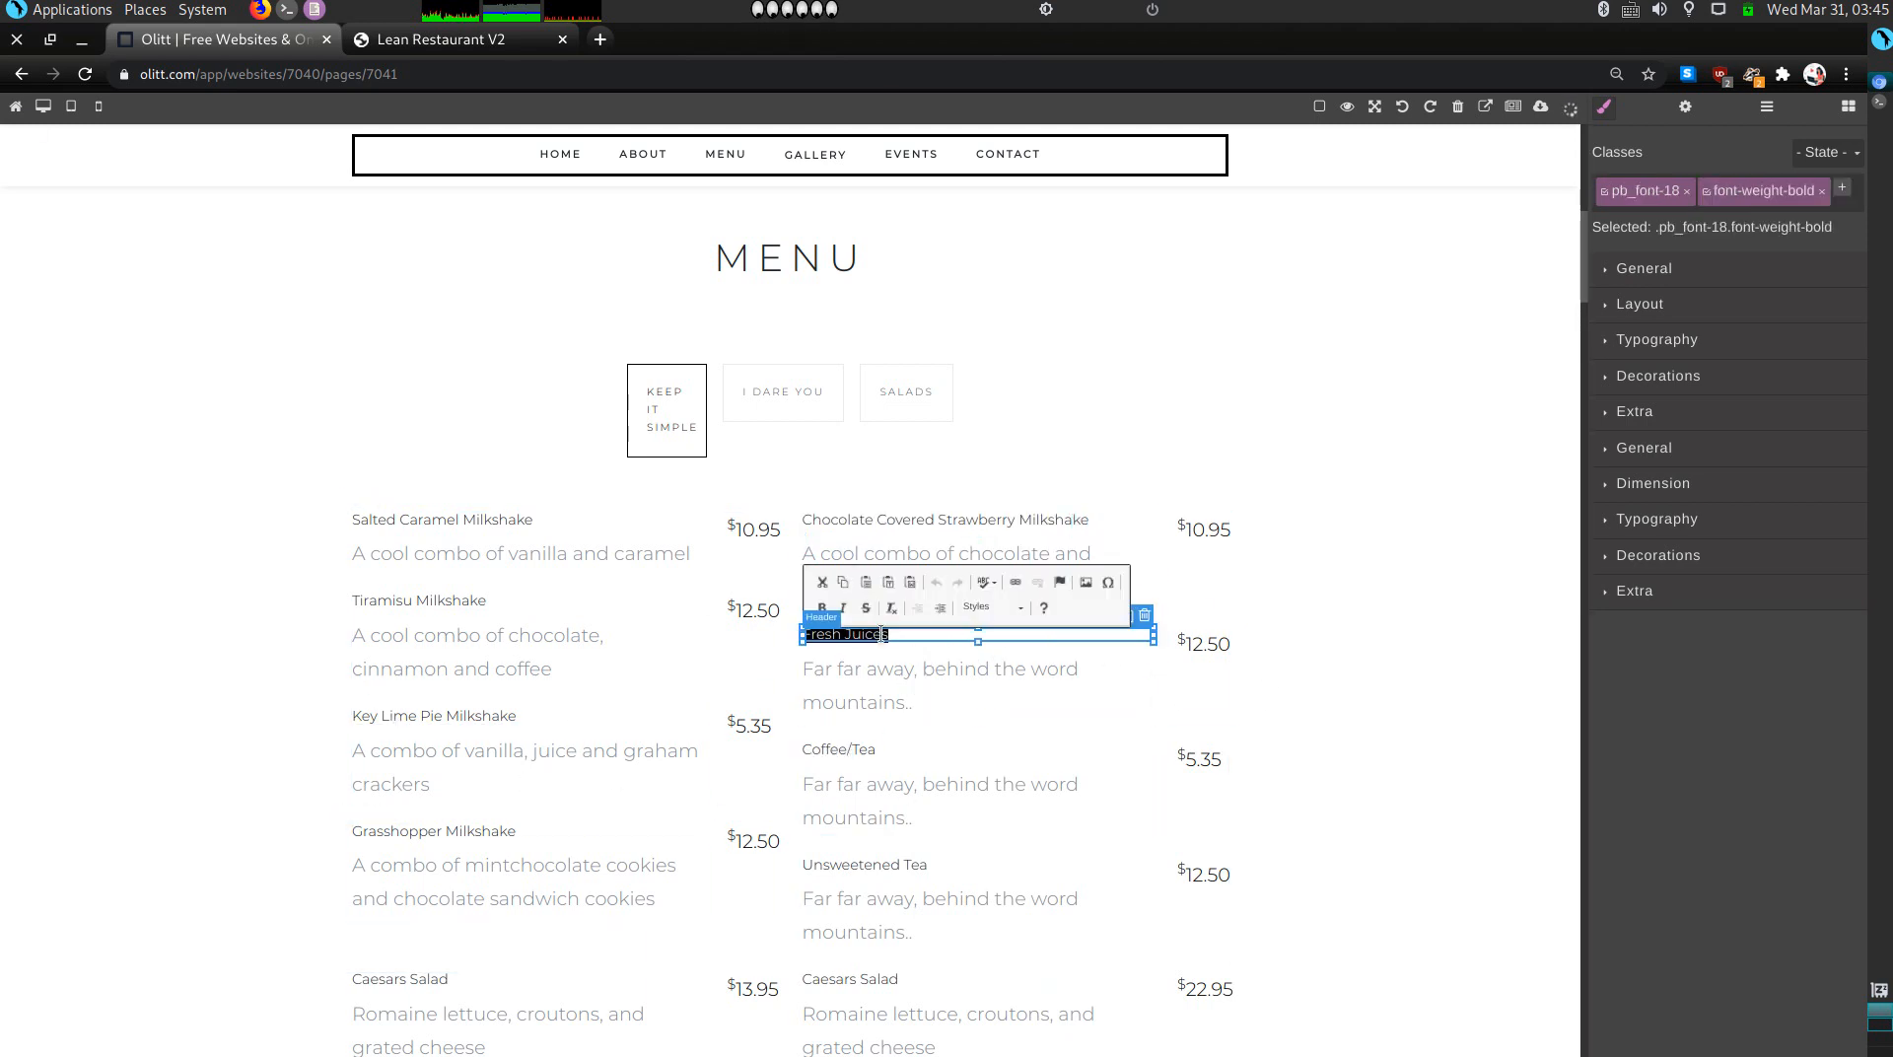
{"action": "type", "text": "Pec"}
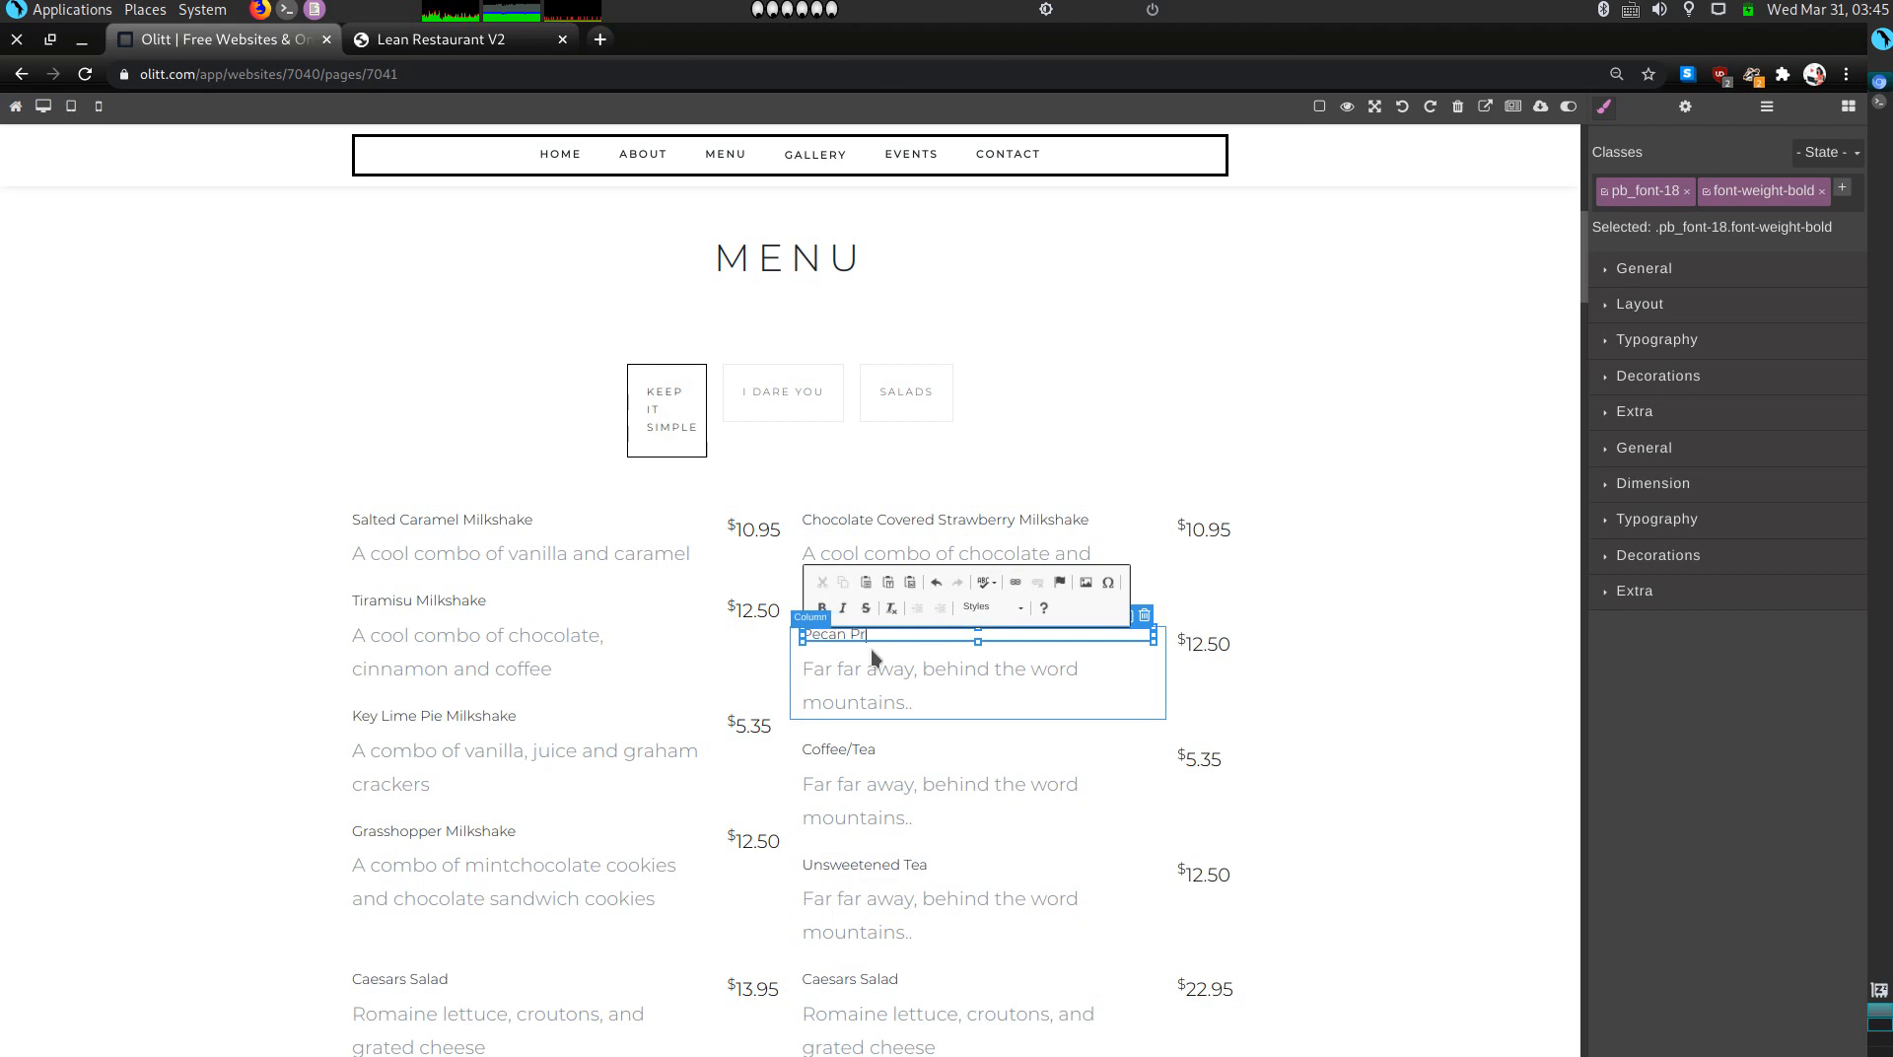
{"action": "type", "text": "an Praine Milkshake"}
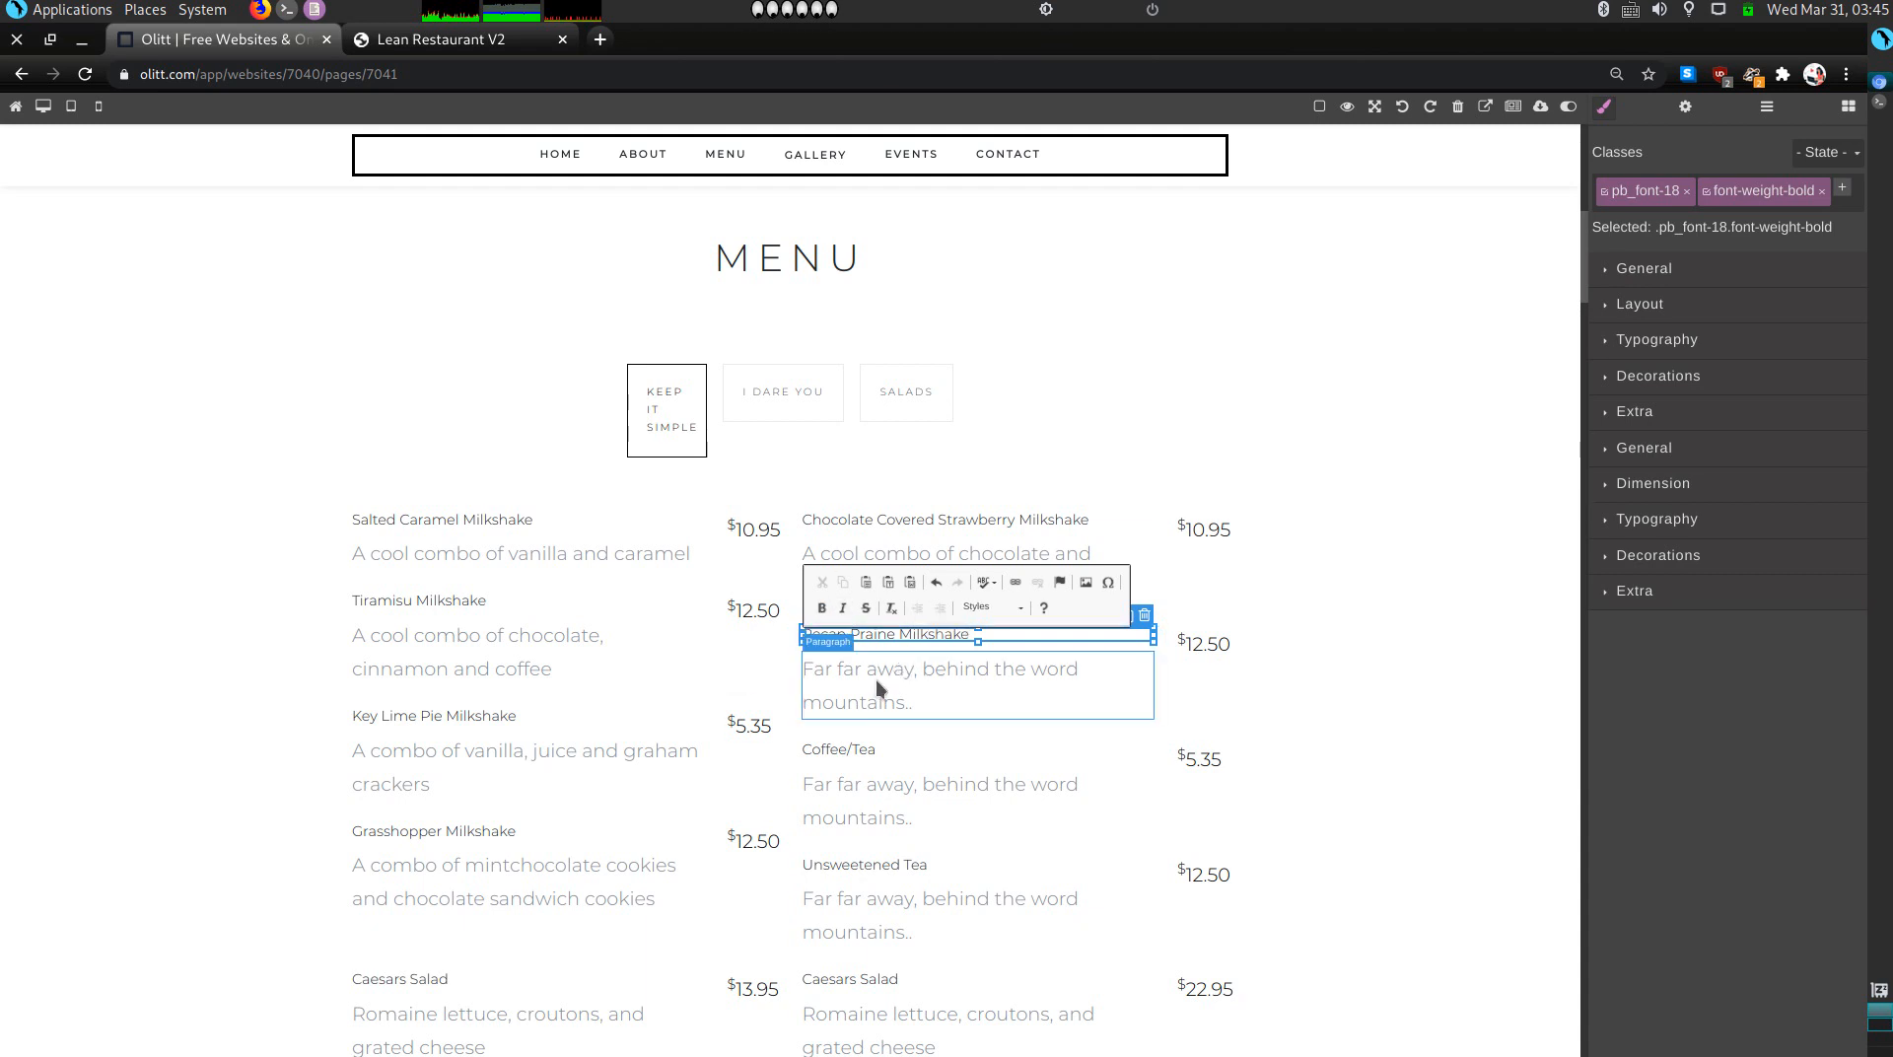
Step: Replace the placeholder description under Pecan Praine Milkshake with "A cool combo of vanilla and pecan"
{"action": "left_click", "coordinate": [875, 679]}
{"action": "triple_click", "coordinate": [877, 679]}
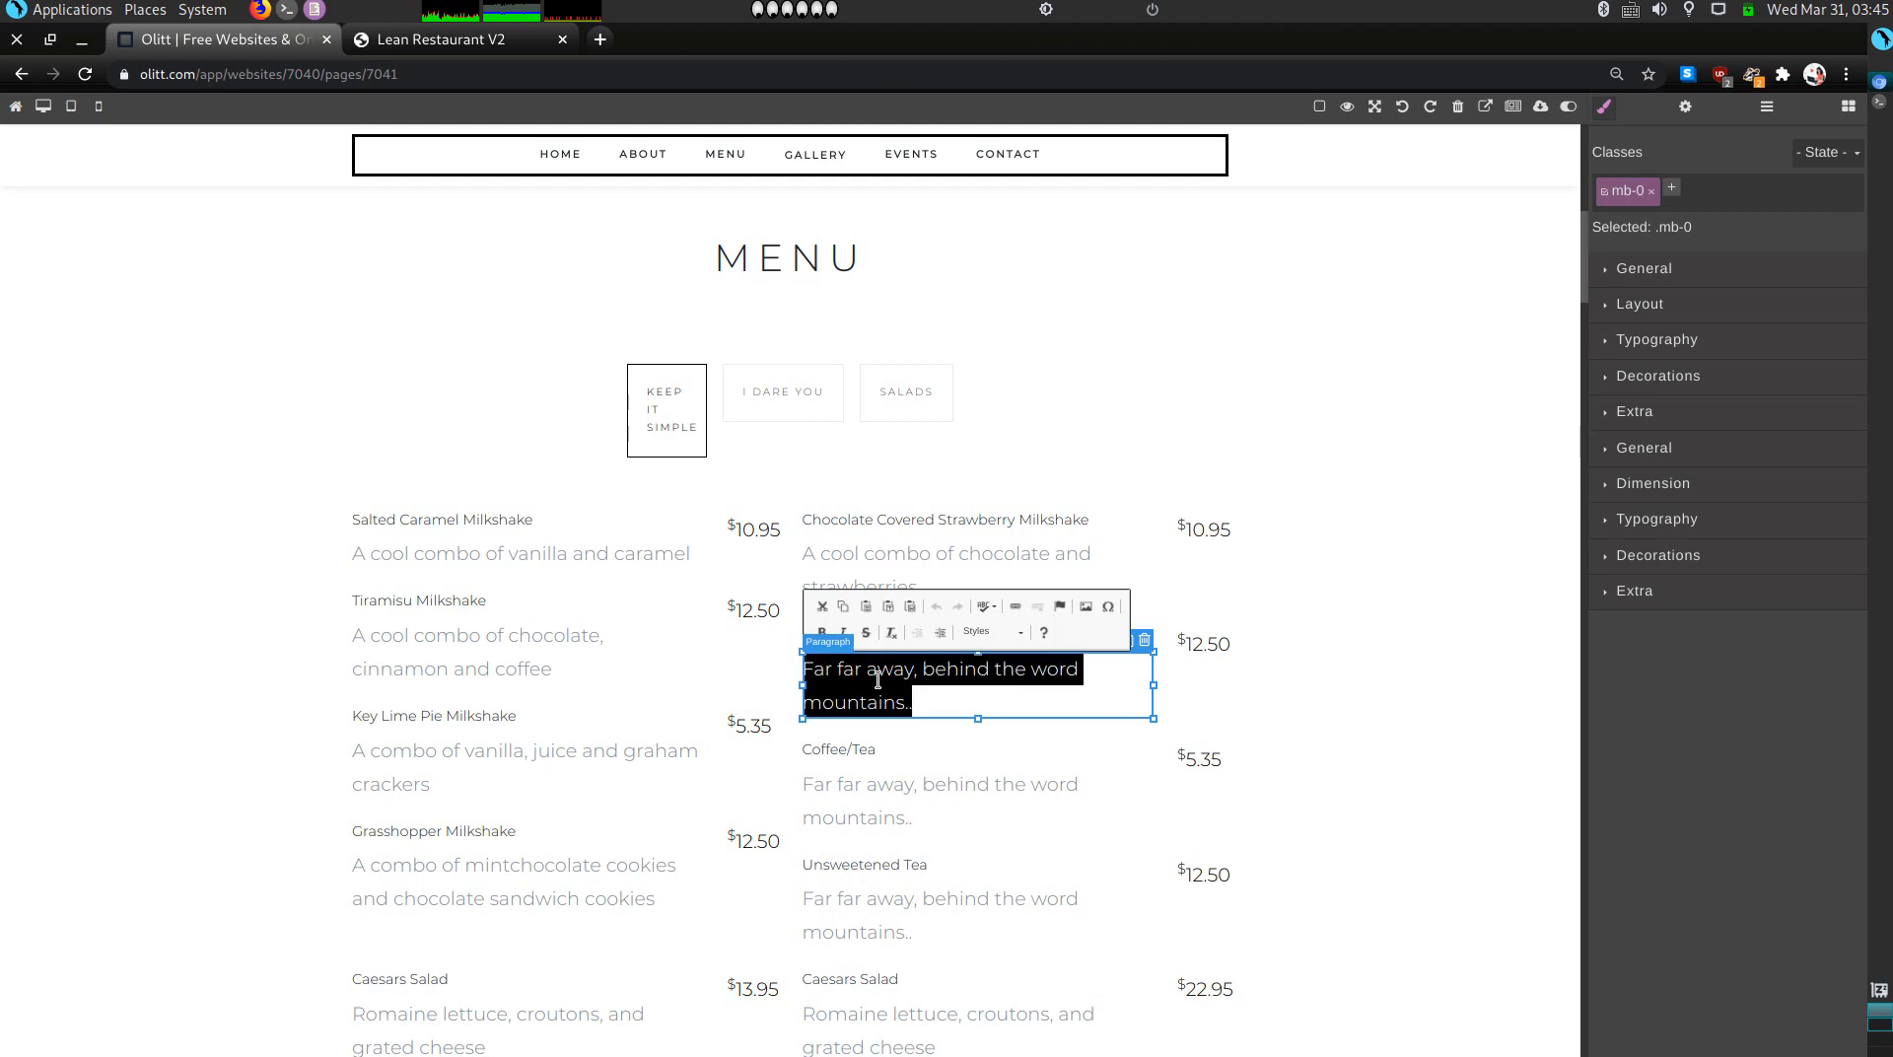
{"action": "type", "text": "A co"}
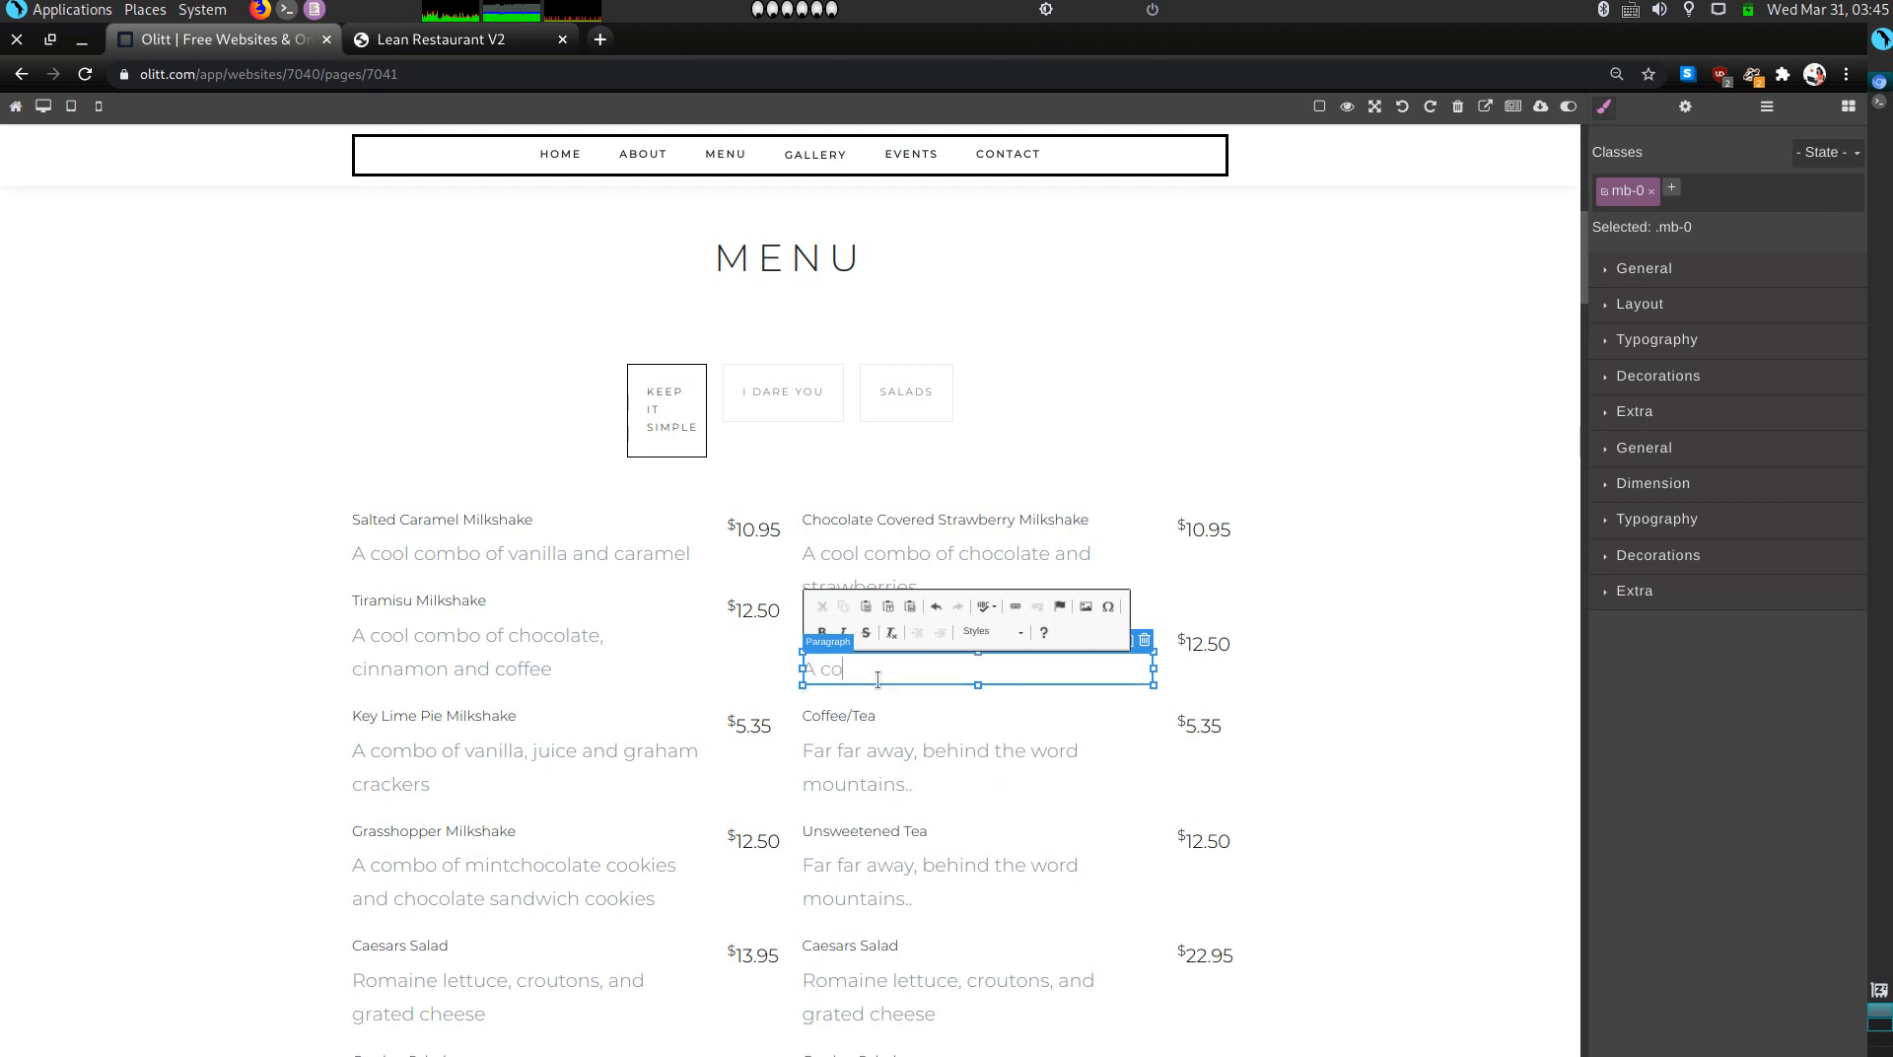
{"action": "type", "text": "ol combo of vanilla and pecan"}
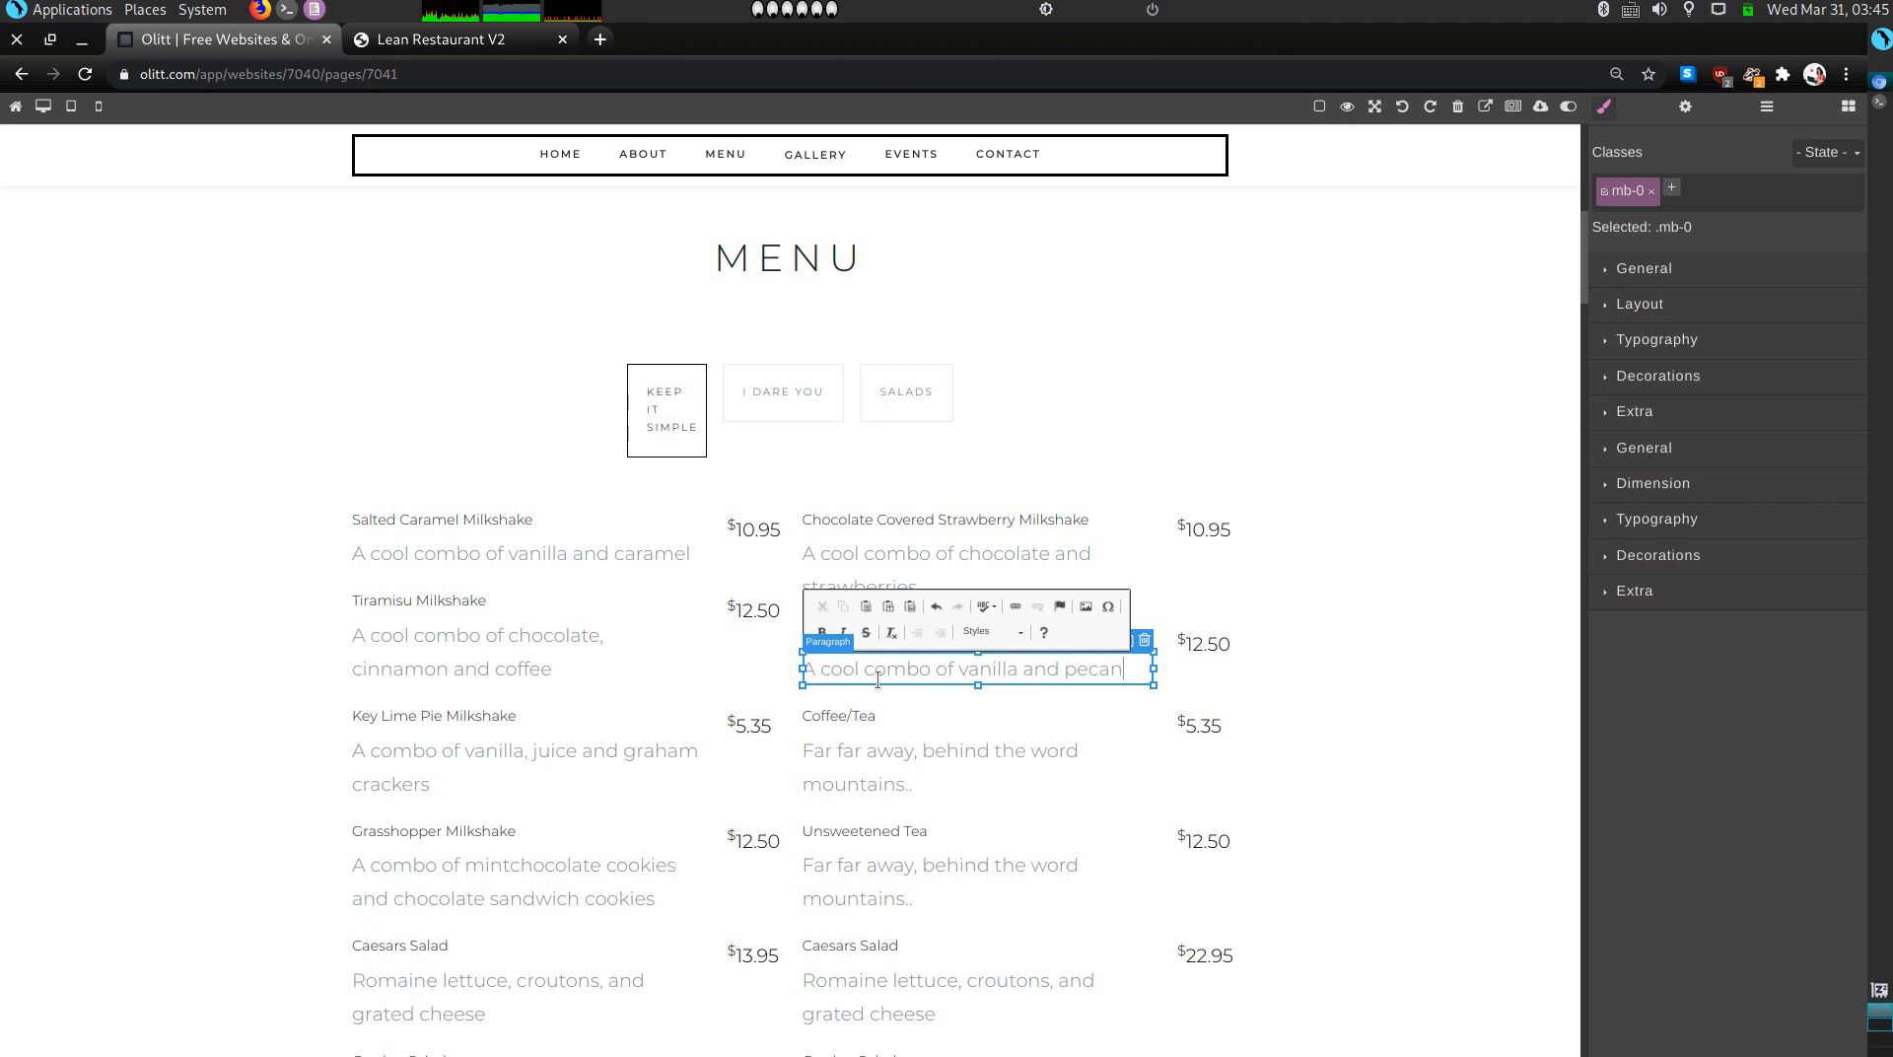
Step: Retitle the right column's Coffee/Tea item as Chocolate Peanut Butter Milkshake
{"action": "left_click", "coordinate": [850, 743]}
{"action": "double_click", "coordinate": [856, 714]}
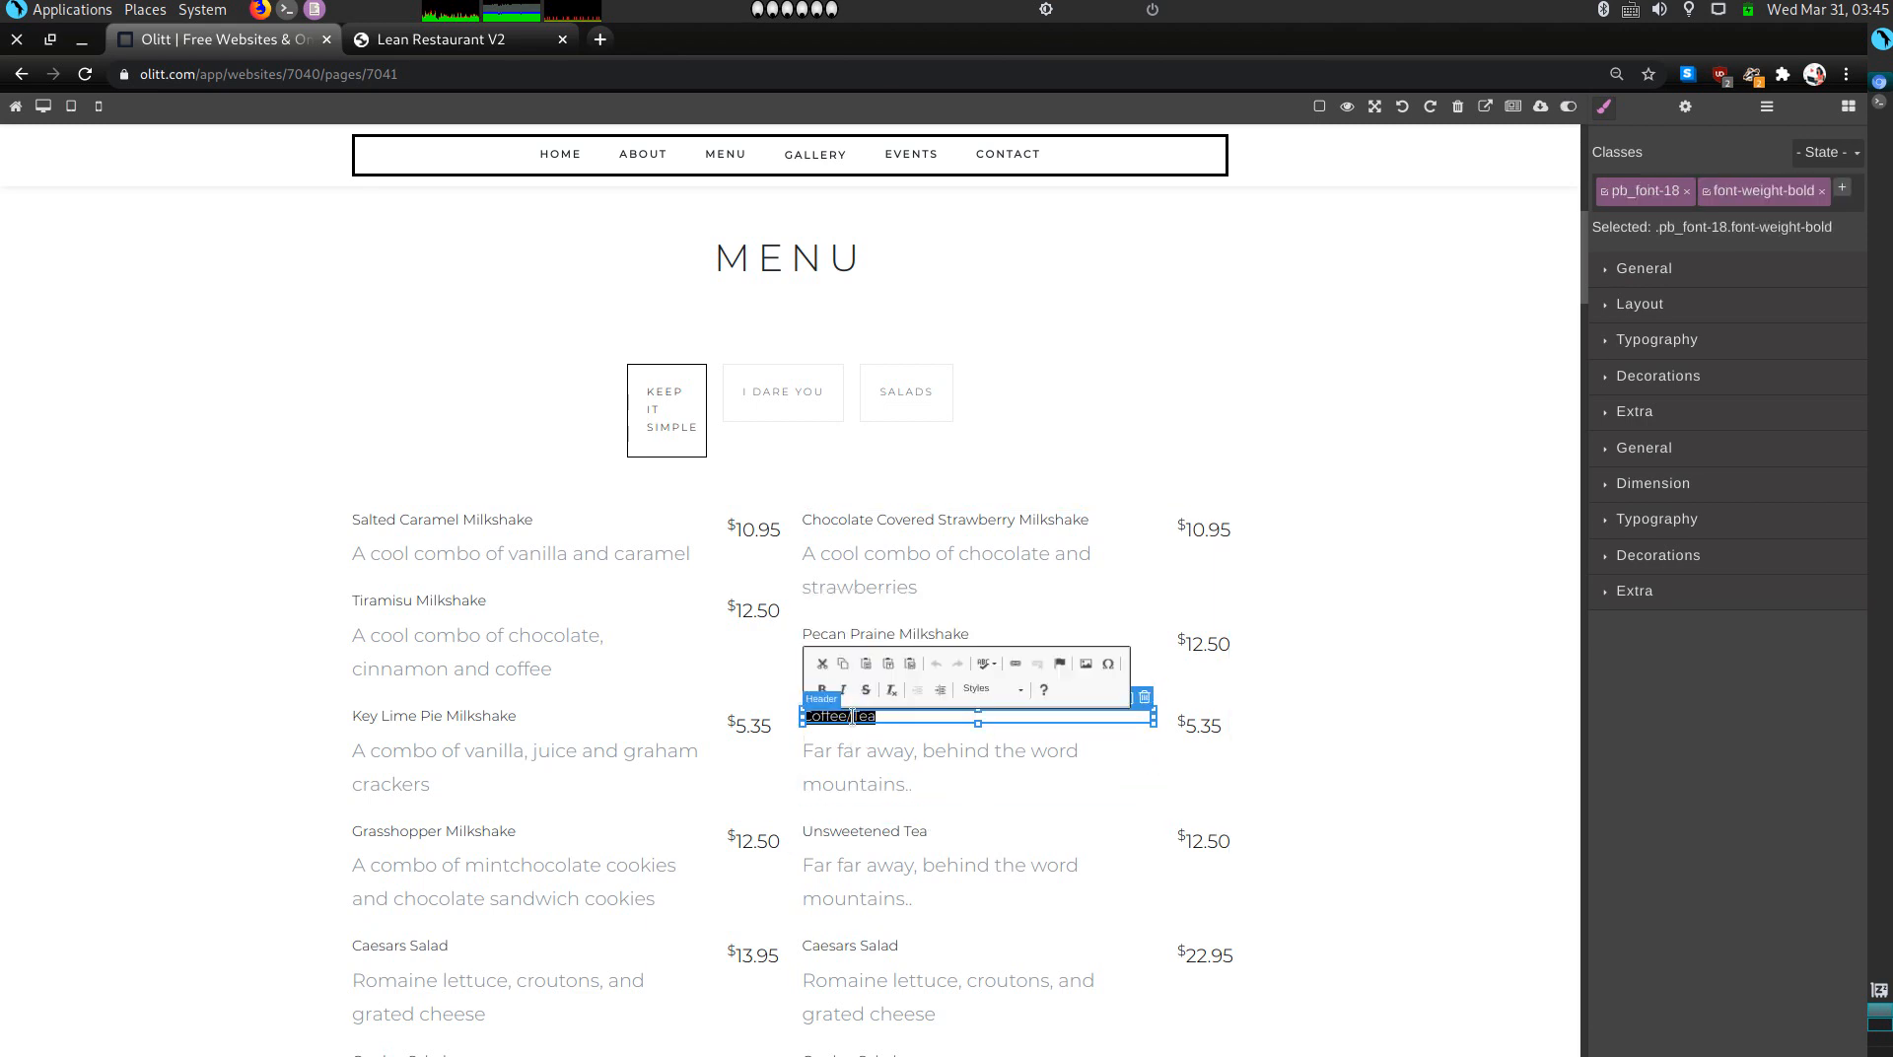
{"action": "type", "text": "Chocolate Peanut But"}
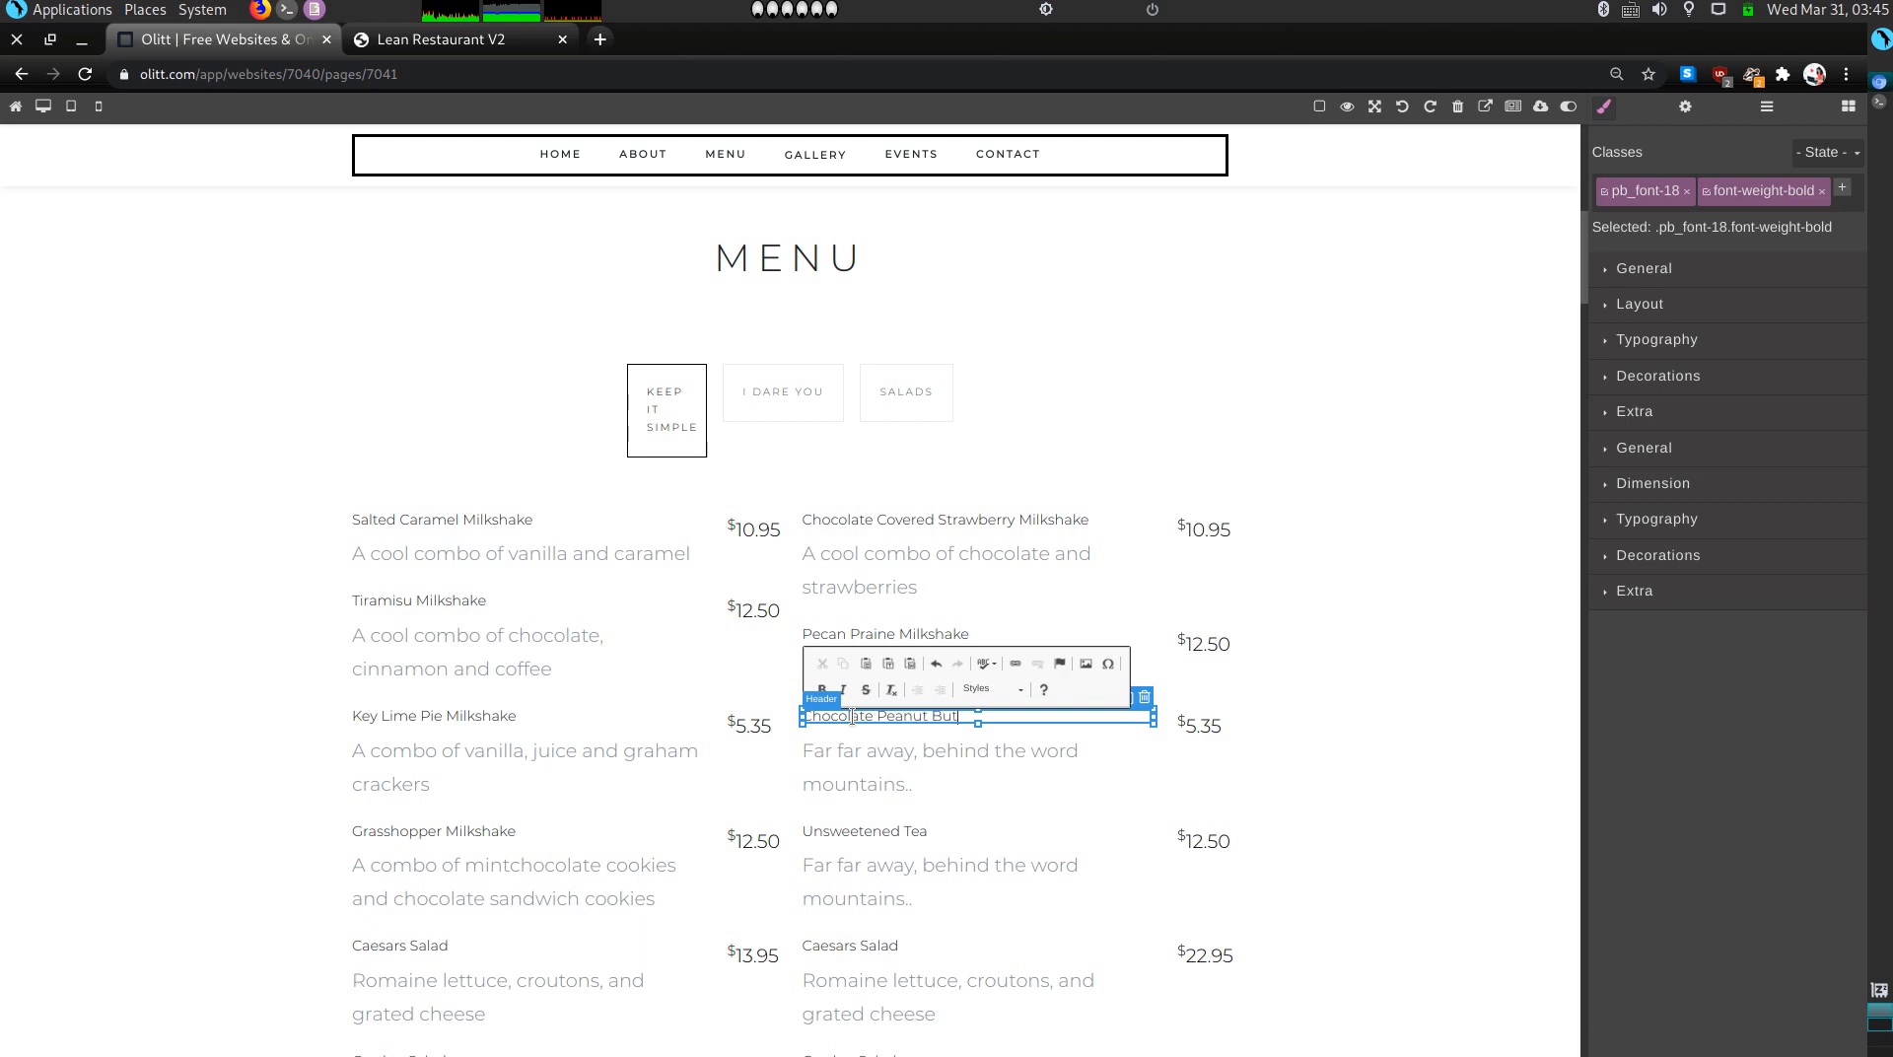
{"action": "type", "text": "ter Milkshake"}
Step: Replace the placeholder description under Chocolate Peanut Butter Milkshake with "A cool combo of chocolate and peanut butter"
{"action": "left_click", "coordinate": [884, 766]}
{"action": "triple_click", "coordinate": [882, 766]}
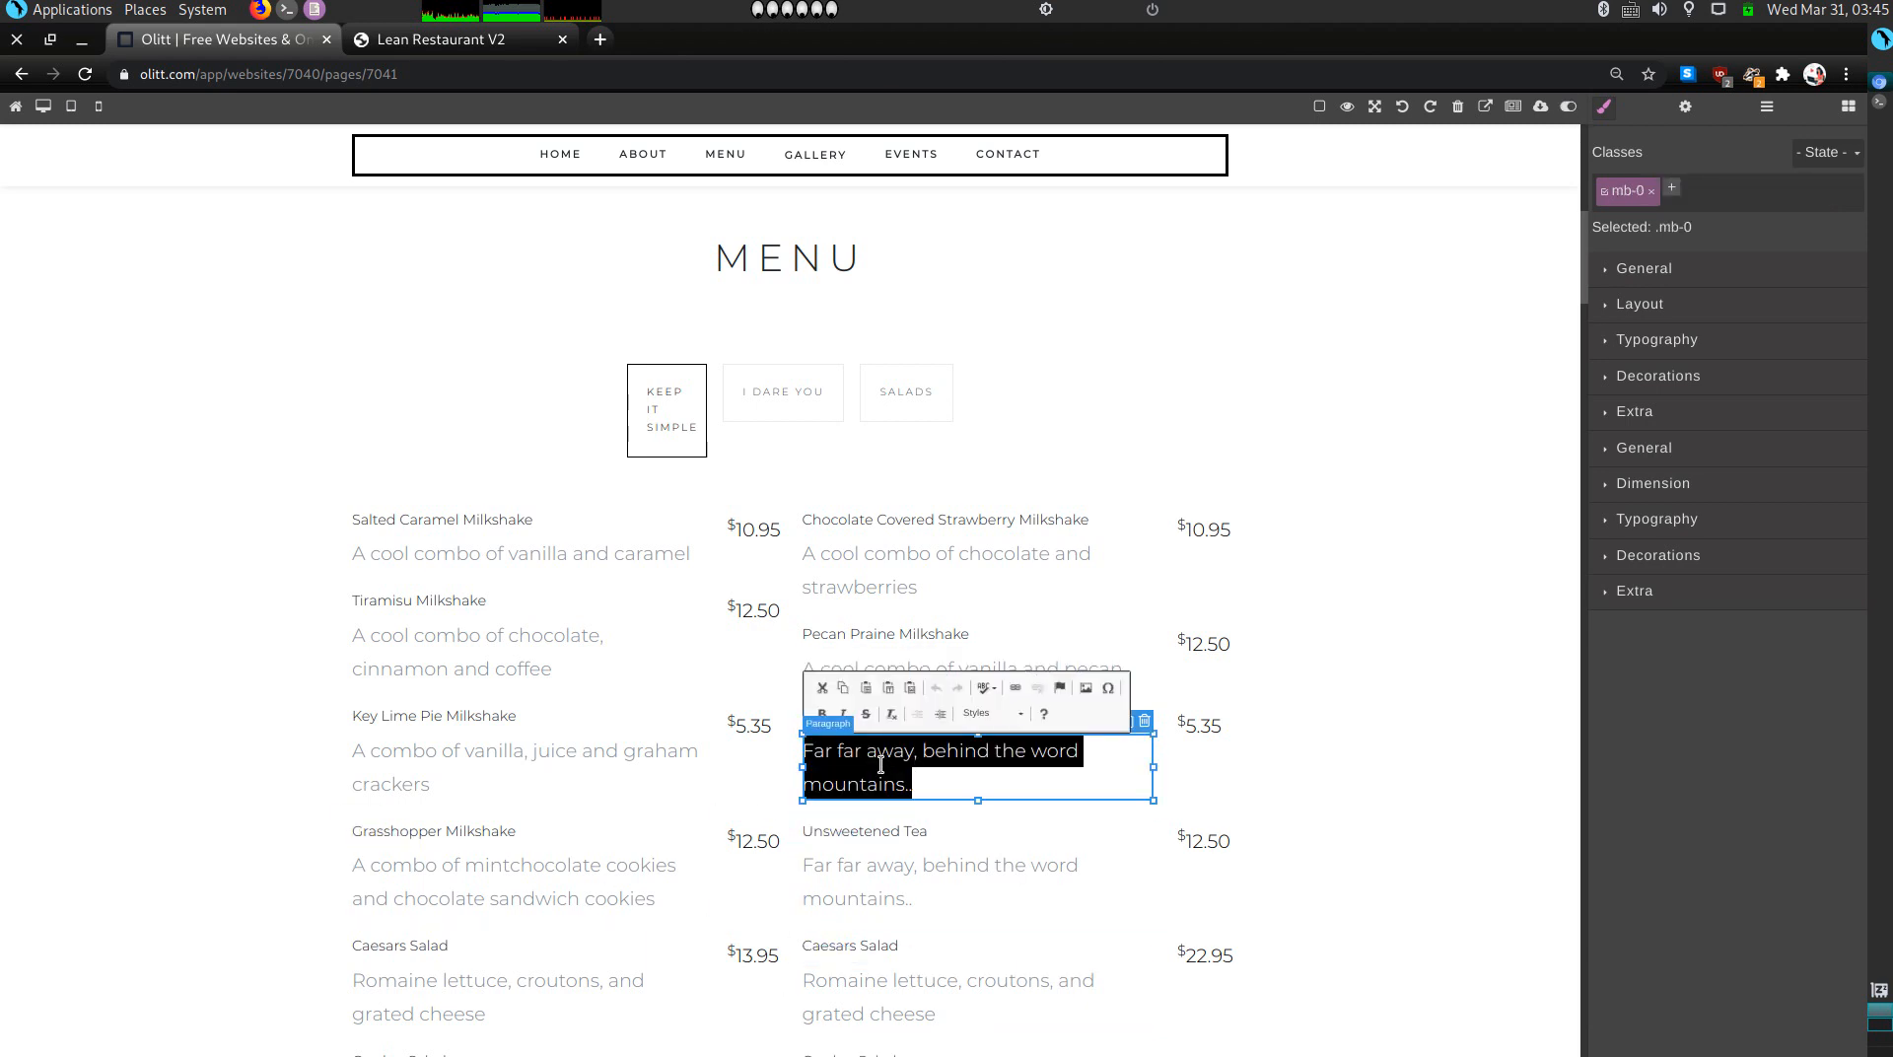
{"action": "type", "text": "A coo"}
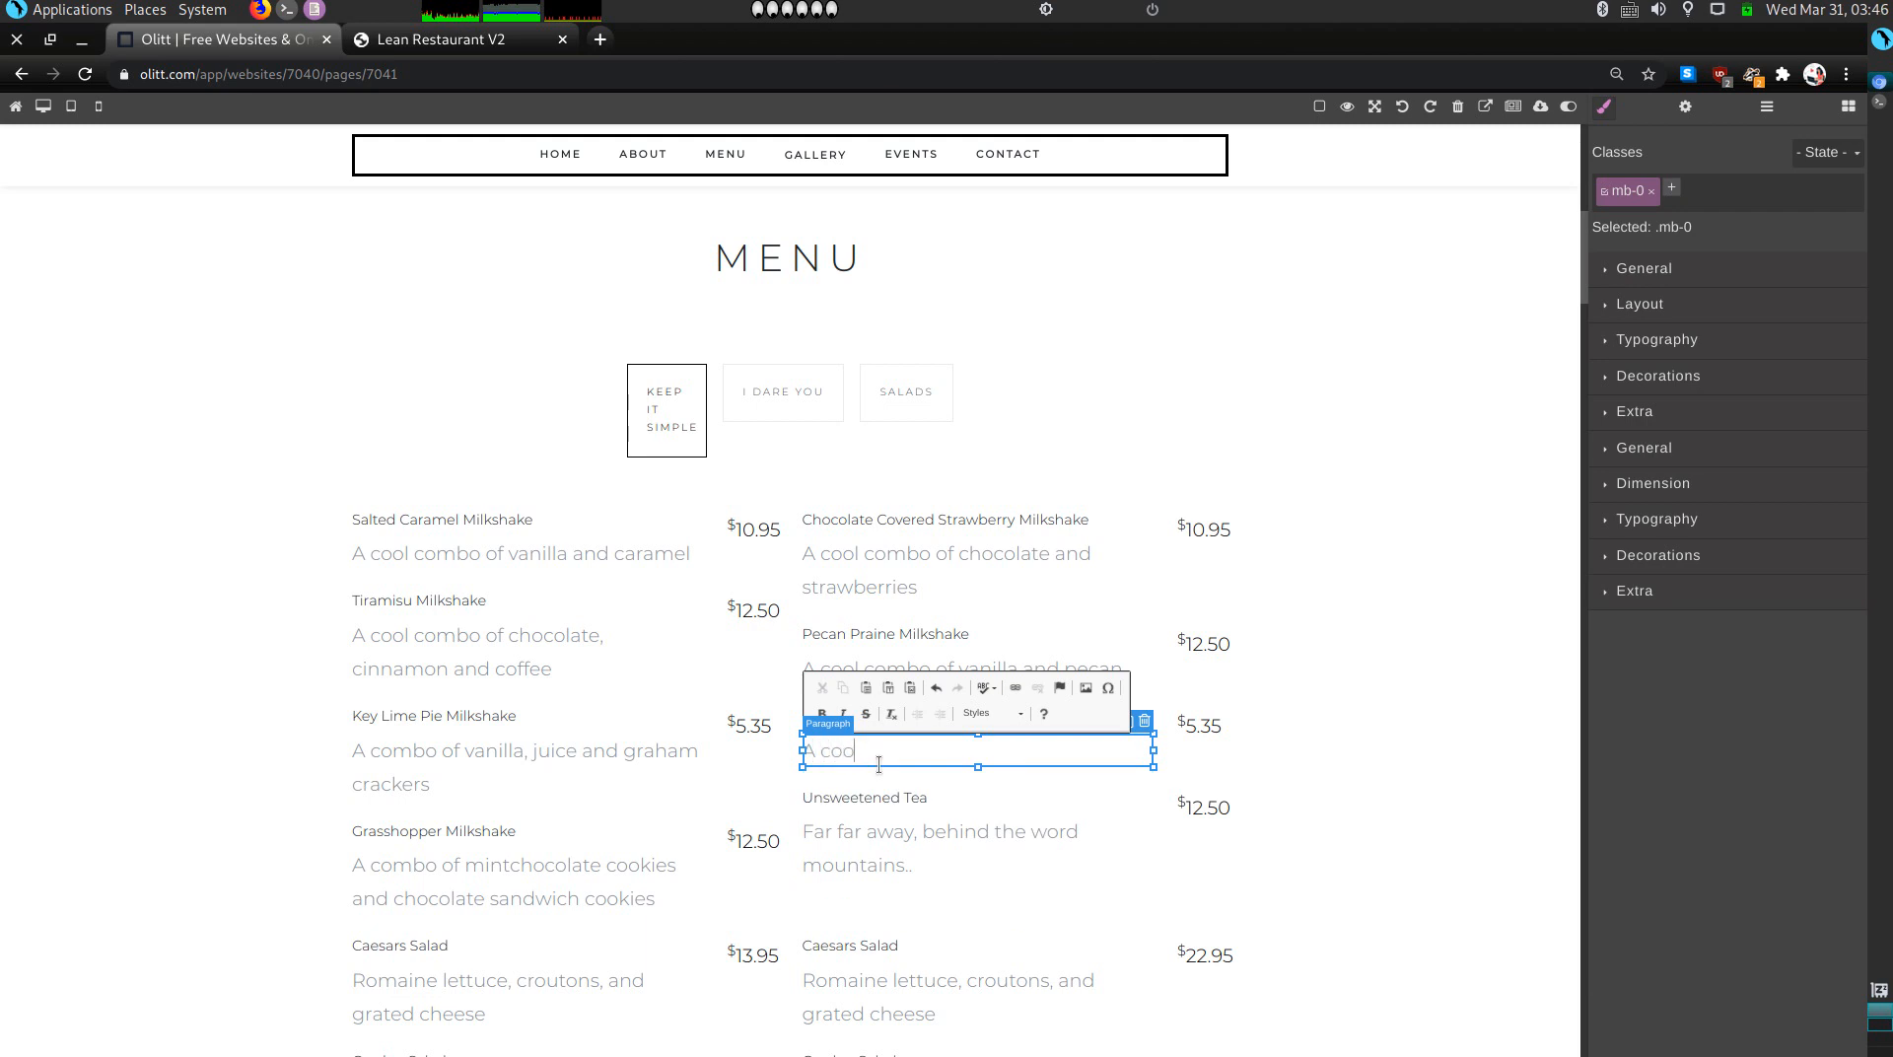
{"action": "type", "text": "l combo of chocolate and peanut butter"}
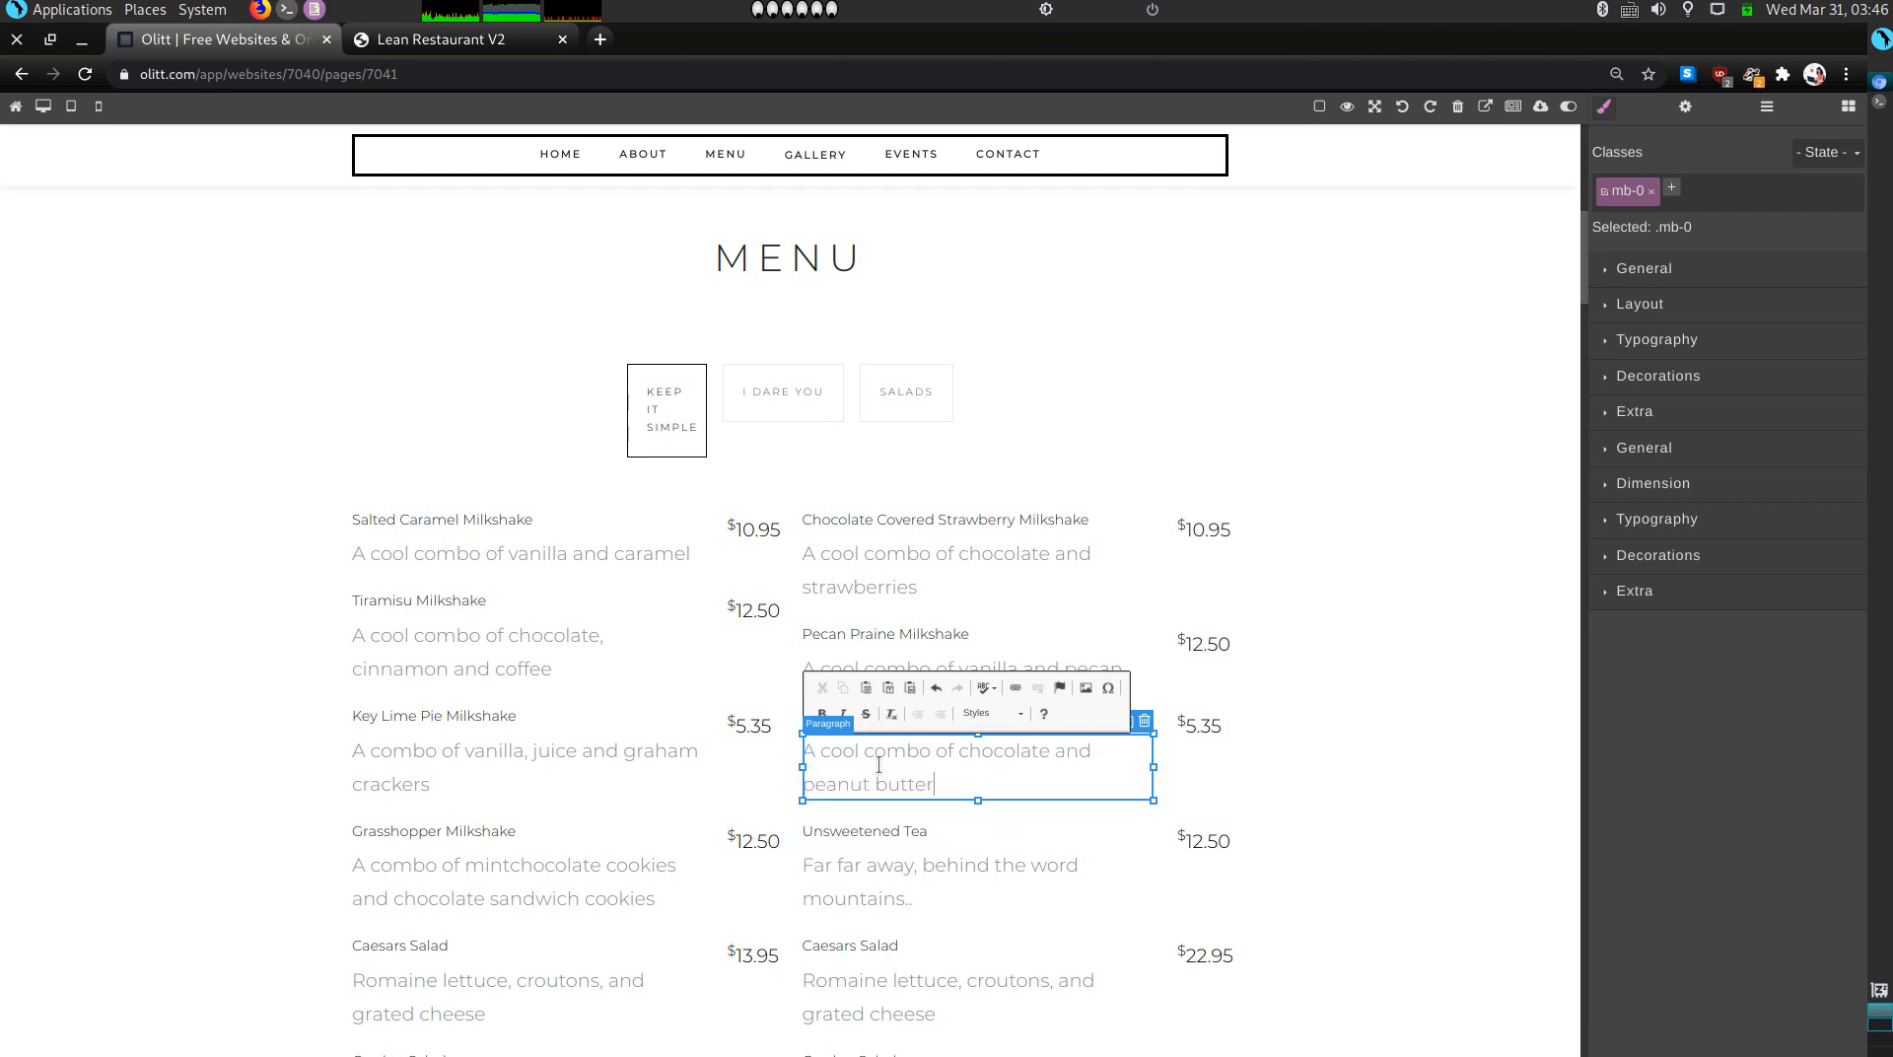
Step: Retitle the right column's Unsweetened Tea item as Chocolate Marshmallow Milkshake
{"action": "left_click", "coordinate": [899, 867]}
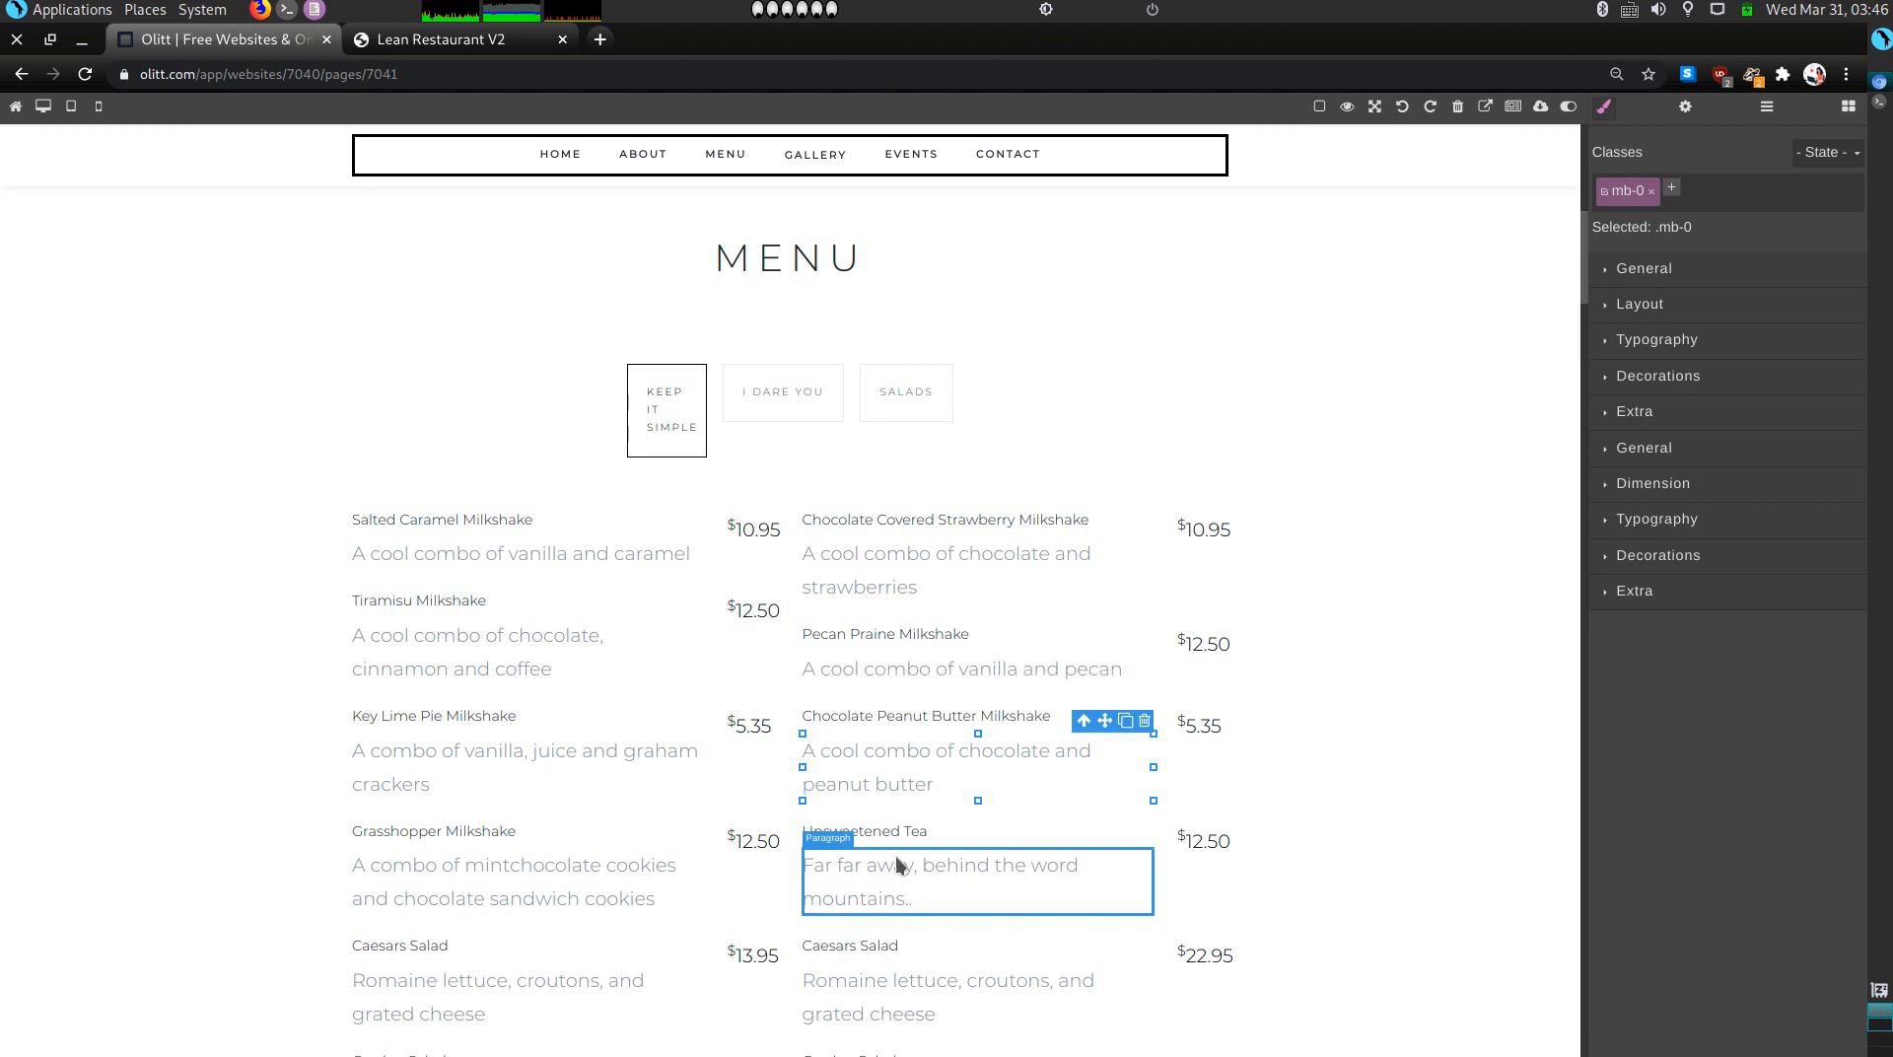
{"action": "left_click", "coordinate": [899, 867]}
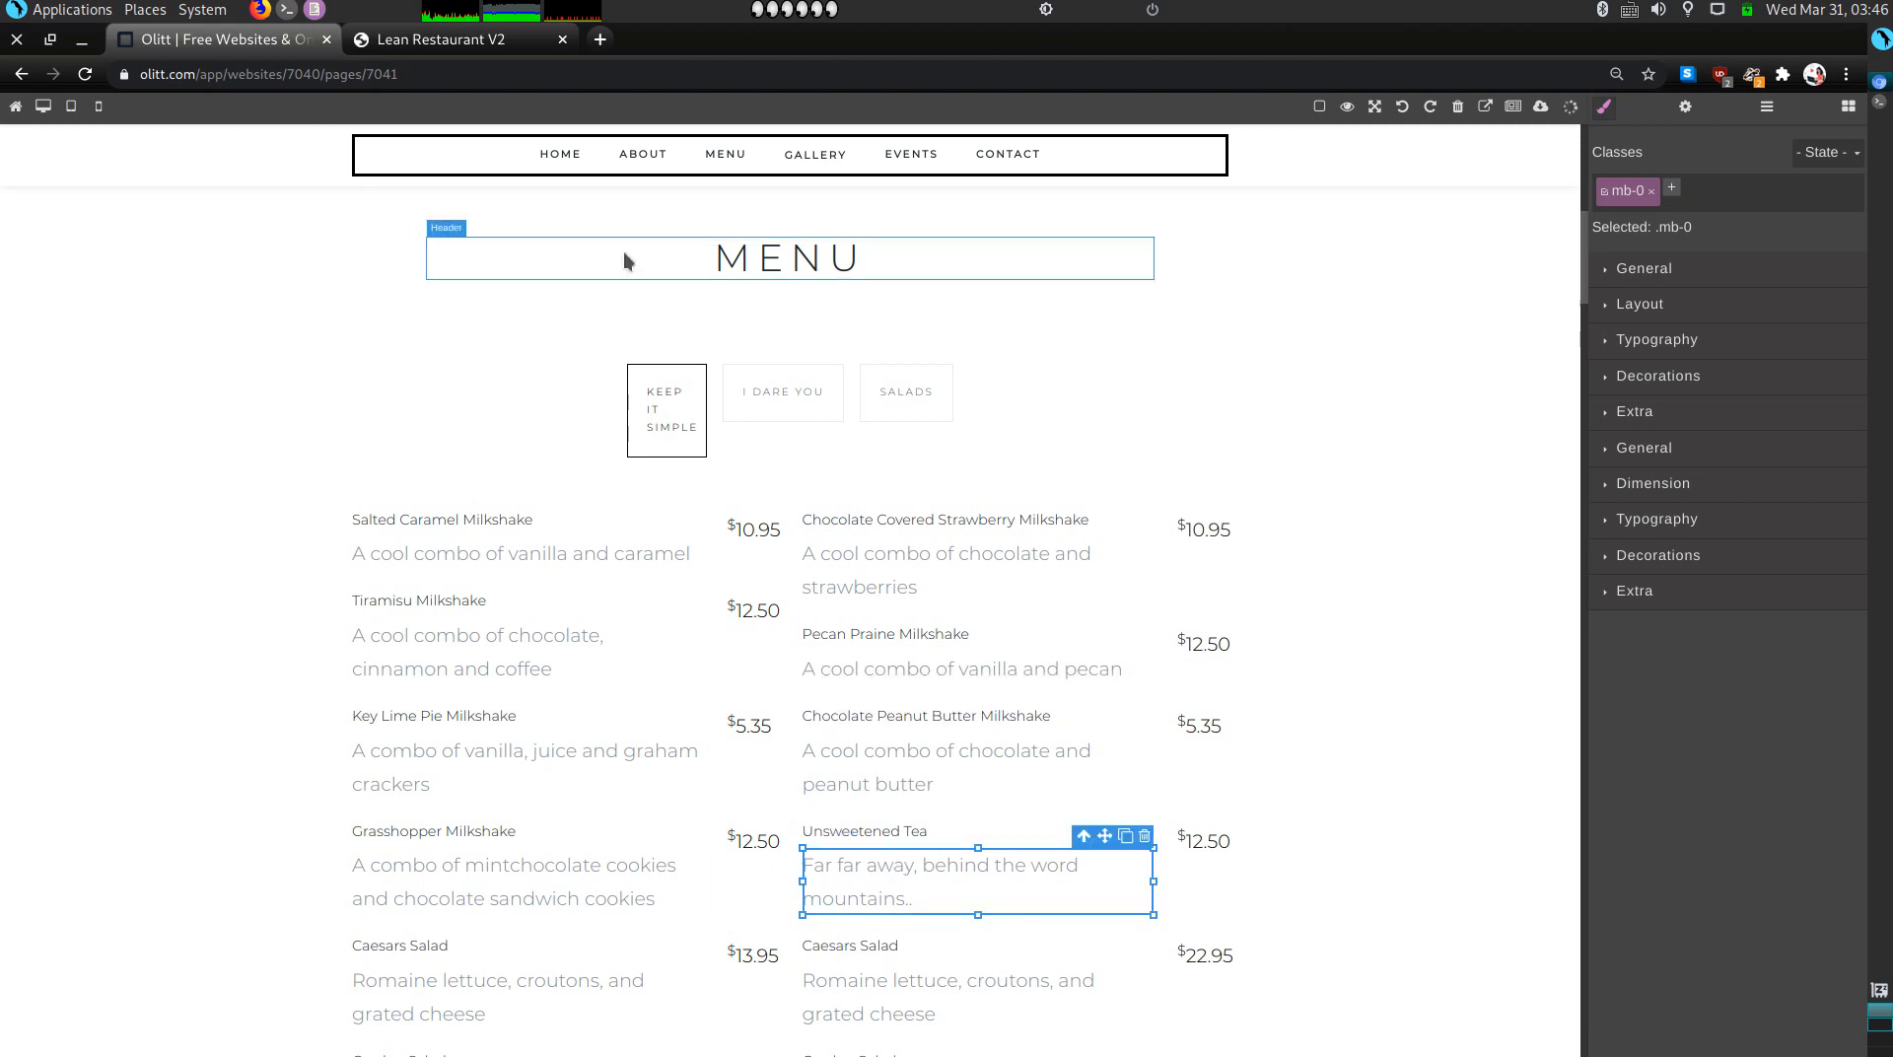
{"action": "triple_click", "coordinate": [904, 834]}
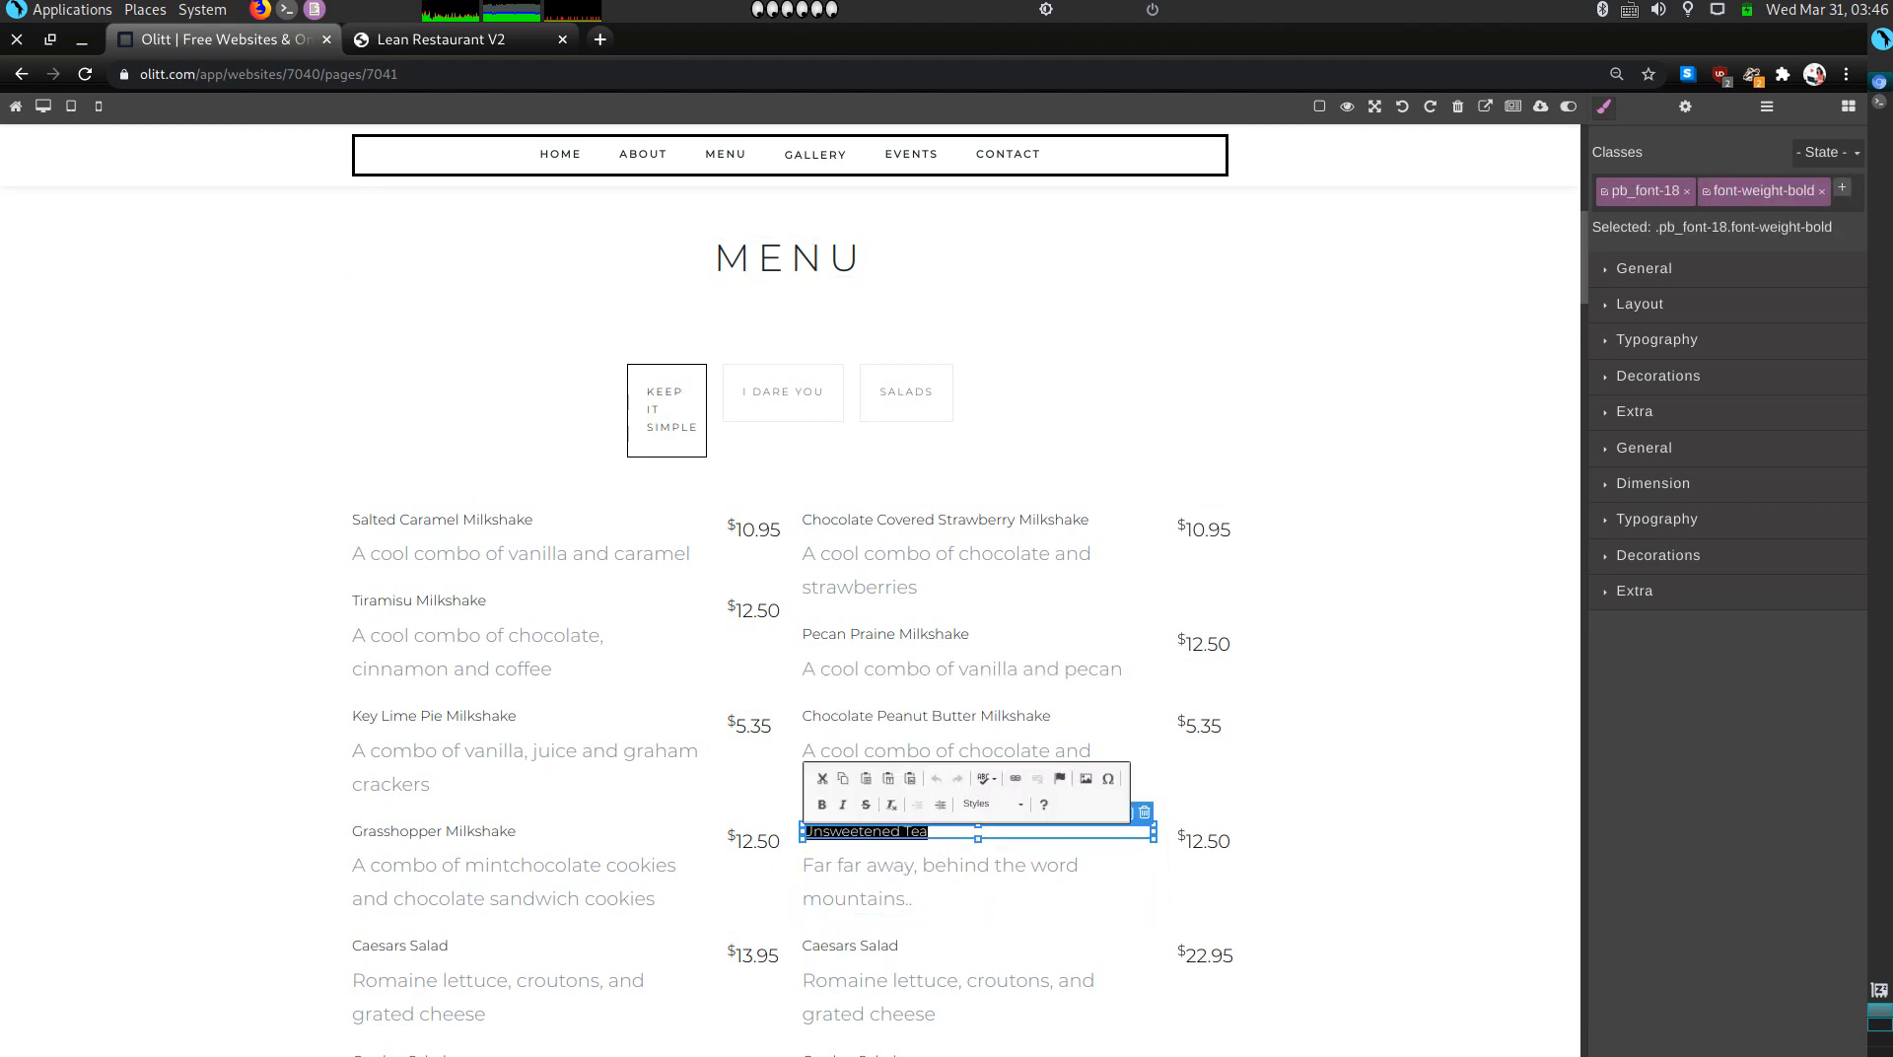
{"action": "type", "text": "Choc"}
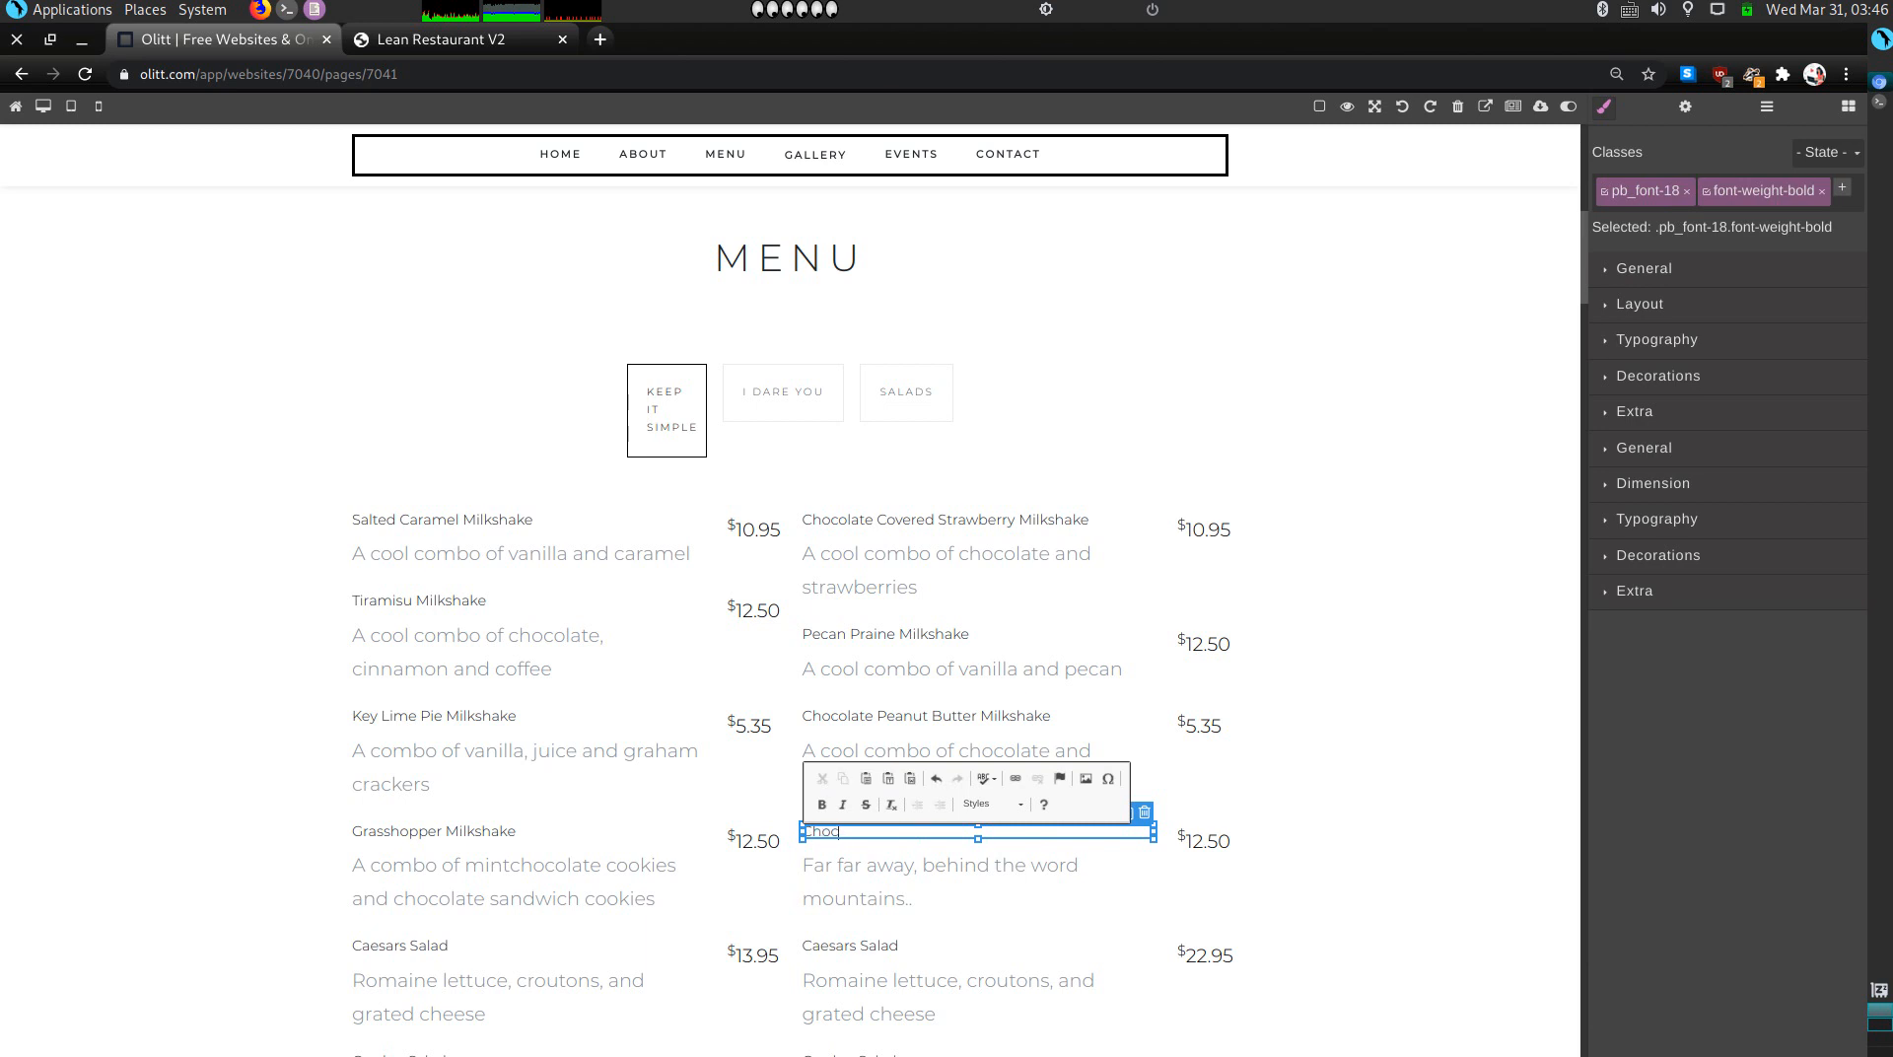
{"action": "type", "text": "olate Marshmallow Milkshake"}
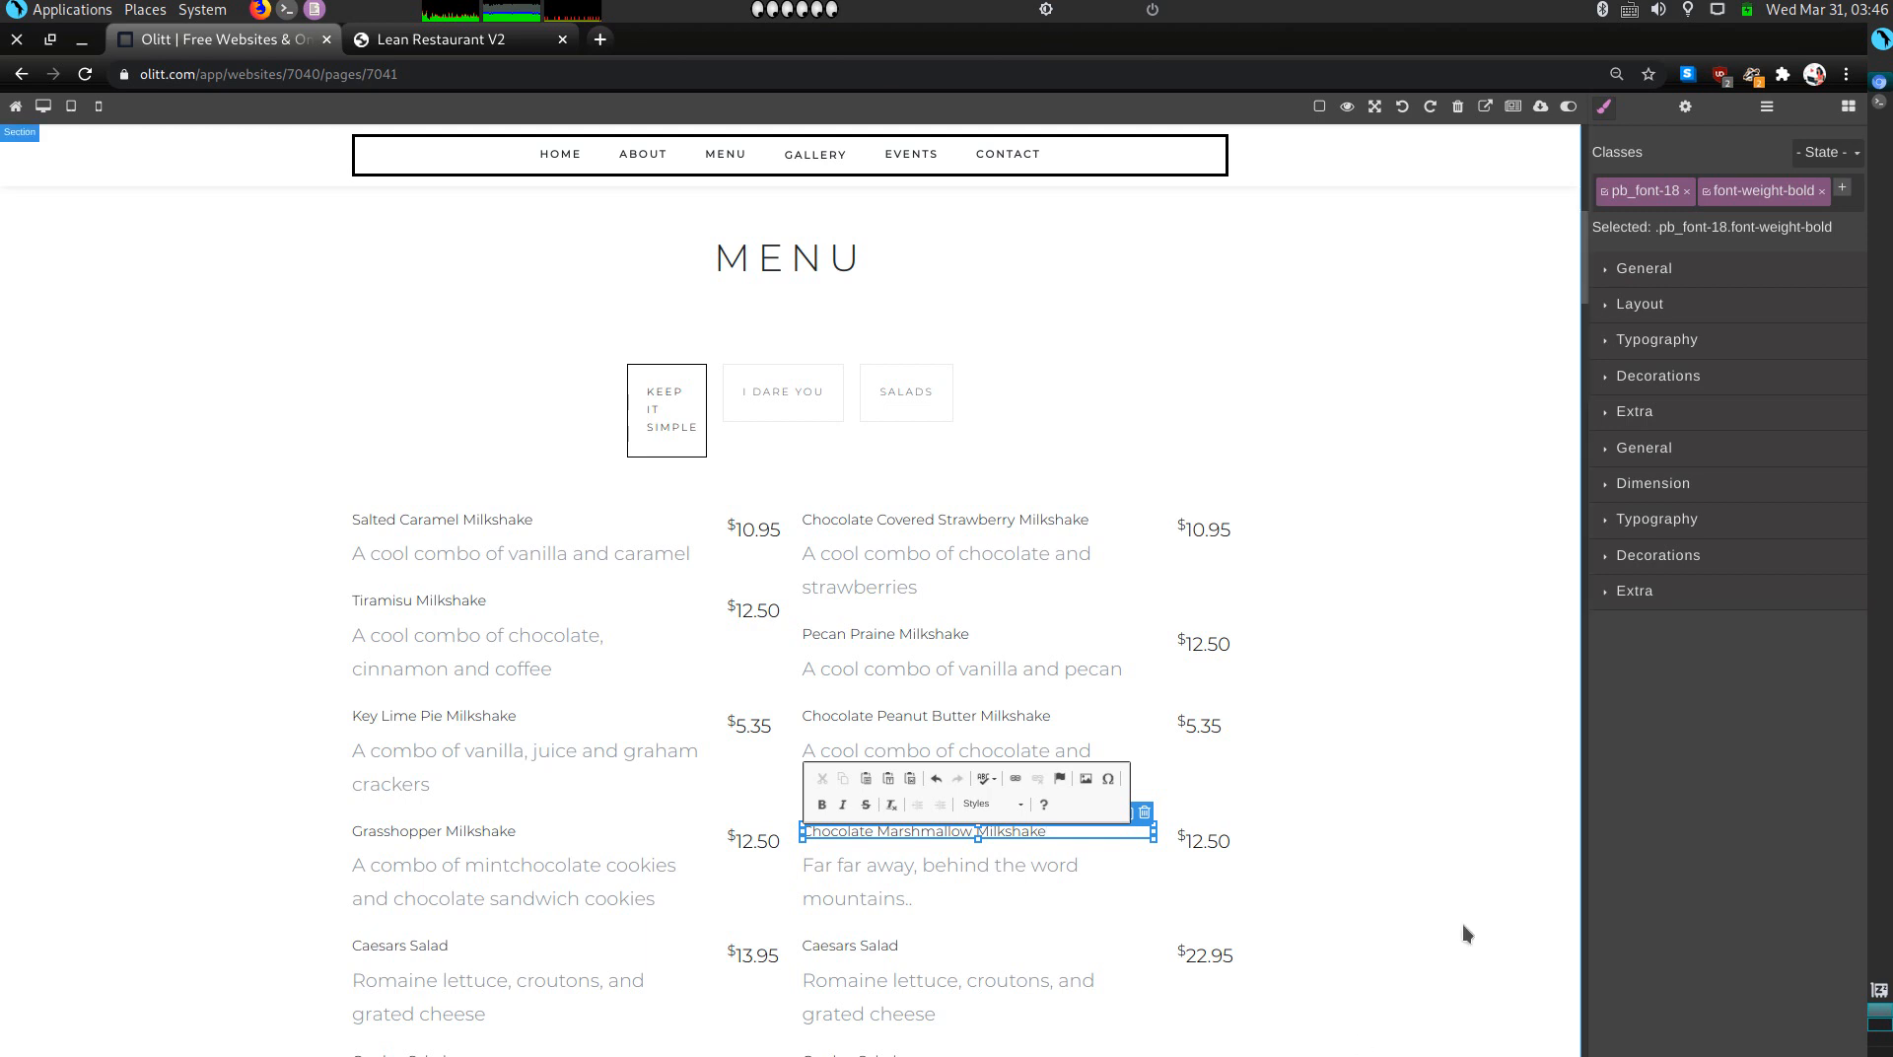
Step: Replace the placeholder description under Chocolate Marshmallow Milkshake with "A combo of chocolate and marshmallows."
{"action": "left_click", "coordinate": [907, 897]}
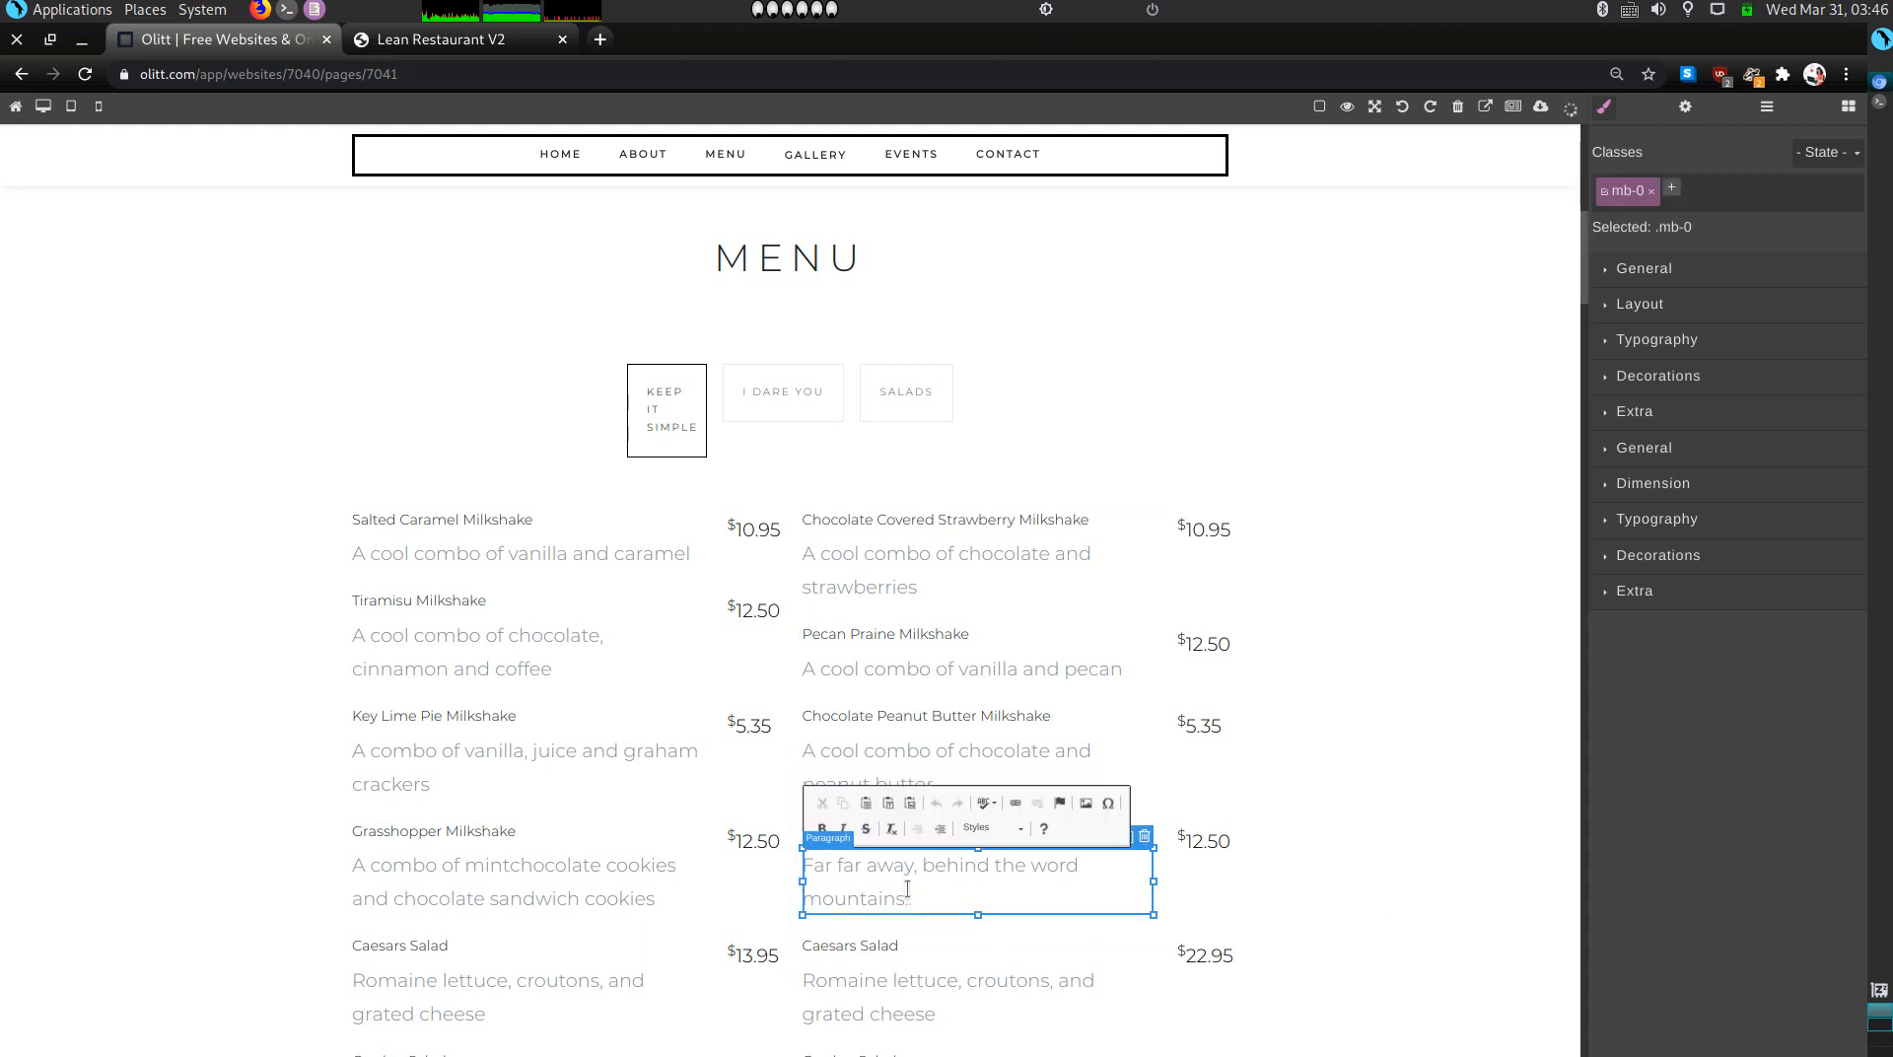
{"action": "triple_click", "coordinate": [915, 899]}
{"action": "type", "text": "A combo of"}
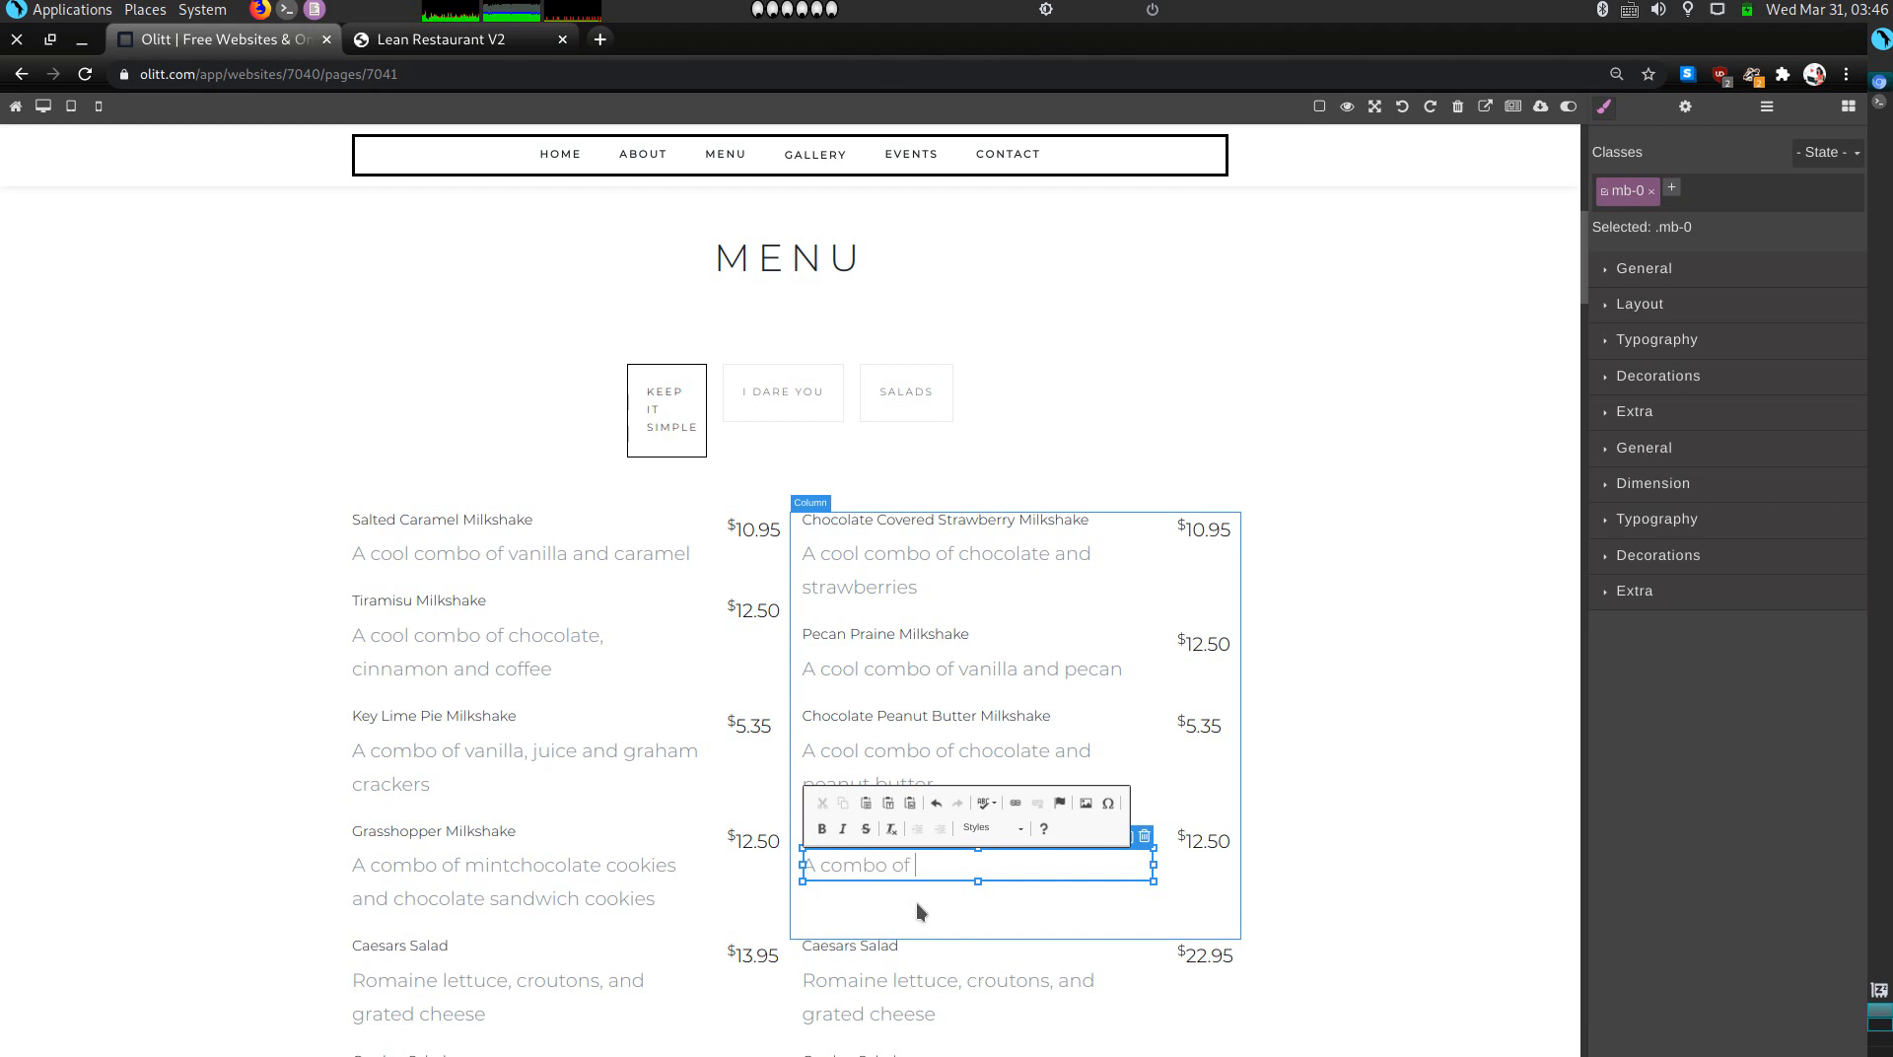
{"action": "type", "text": " chocolate and masrshmallow"}
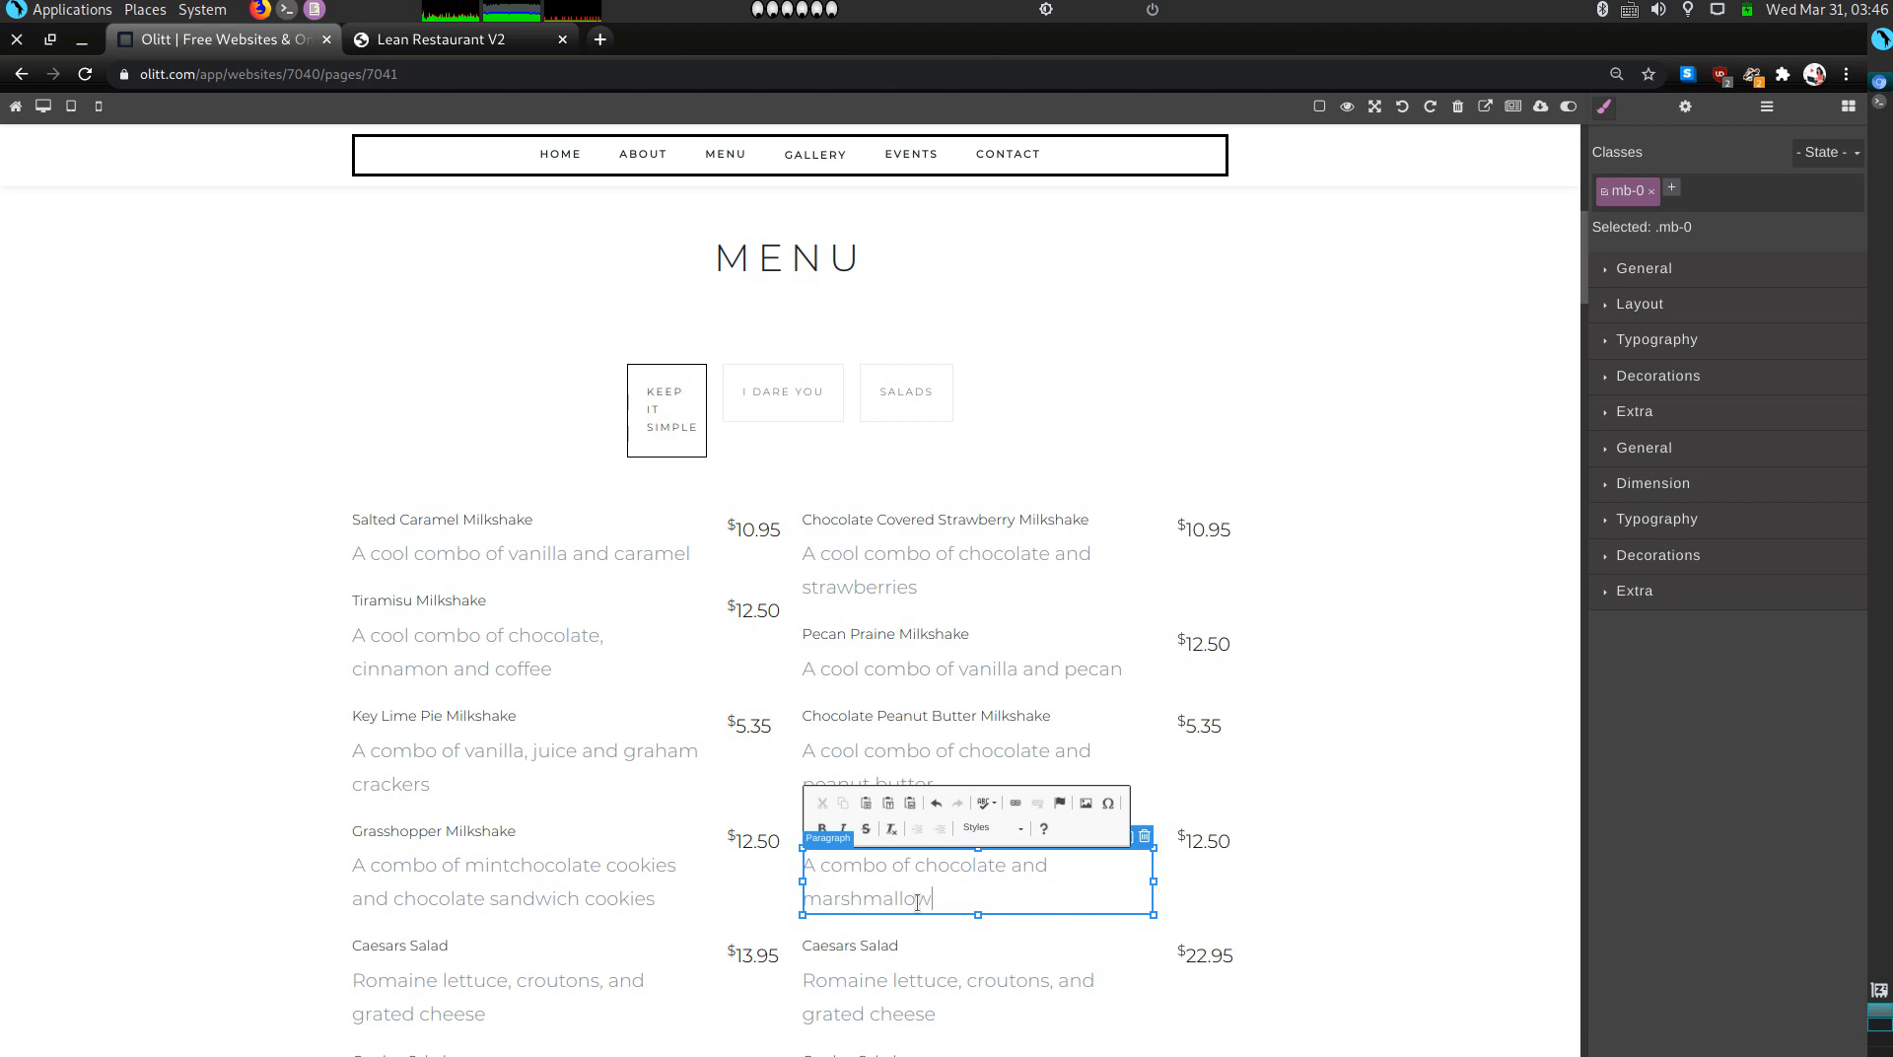
{"action": "type", "text": "s."}
Step: Look over the Menu section's category tabs and the salad items listed below the milkshakes
{"action": "left_click", "coordinate": [765, 392]}
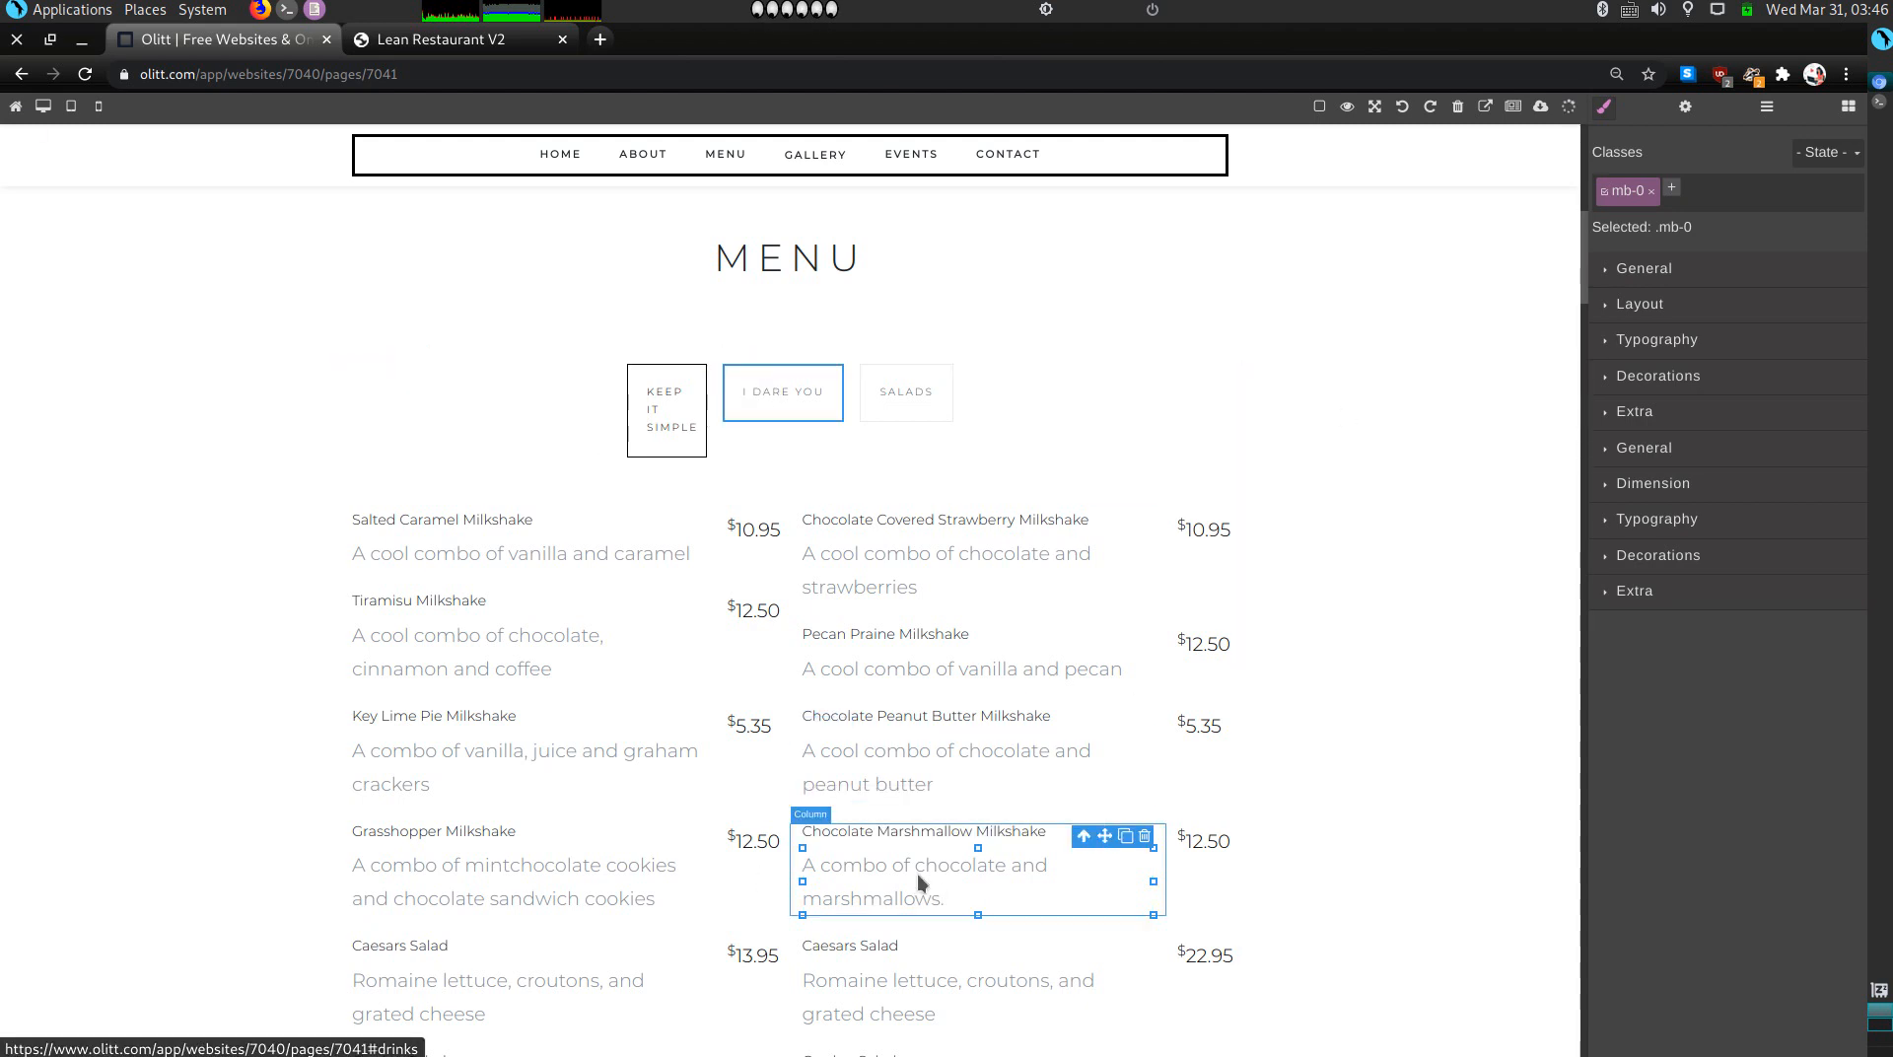
{"action": "scroll", "coordinate": [915, 915], "scroll_direction": "down", "scroll_amount": 4}
{"action": "scroll", "coordinate": [894, 881], "scroll_direction": "down", "scroll_amount": 4}
{"action": "scroll", "coordinate": [858, 680], "scroll_direction": "up", "scroll_amount": 6}
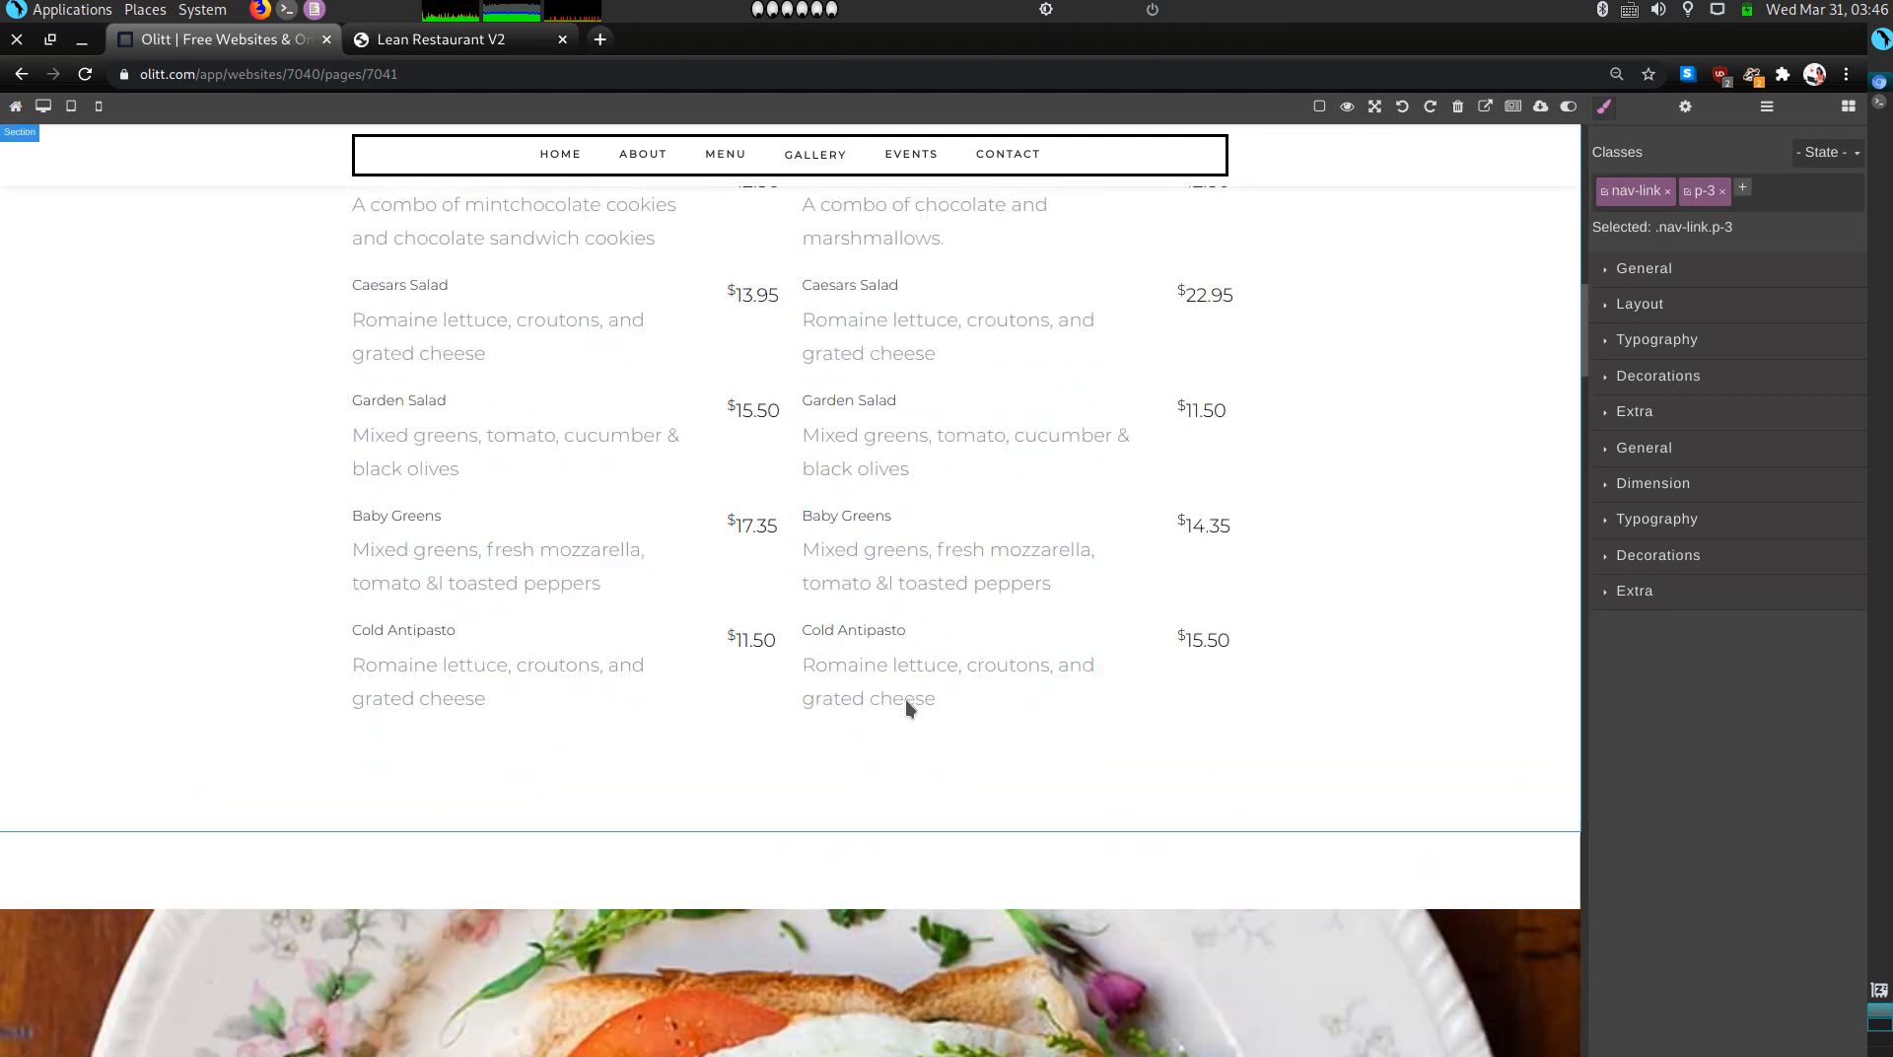
{"action": "left_click", "coordinate": [400, 296]}
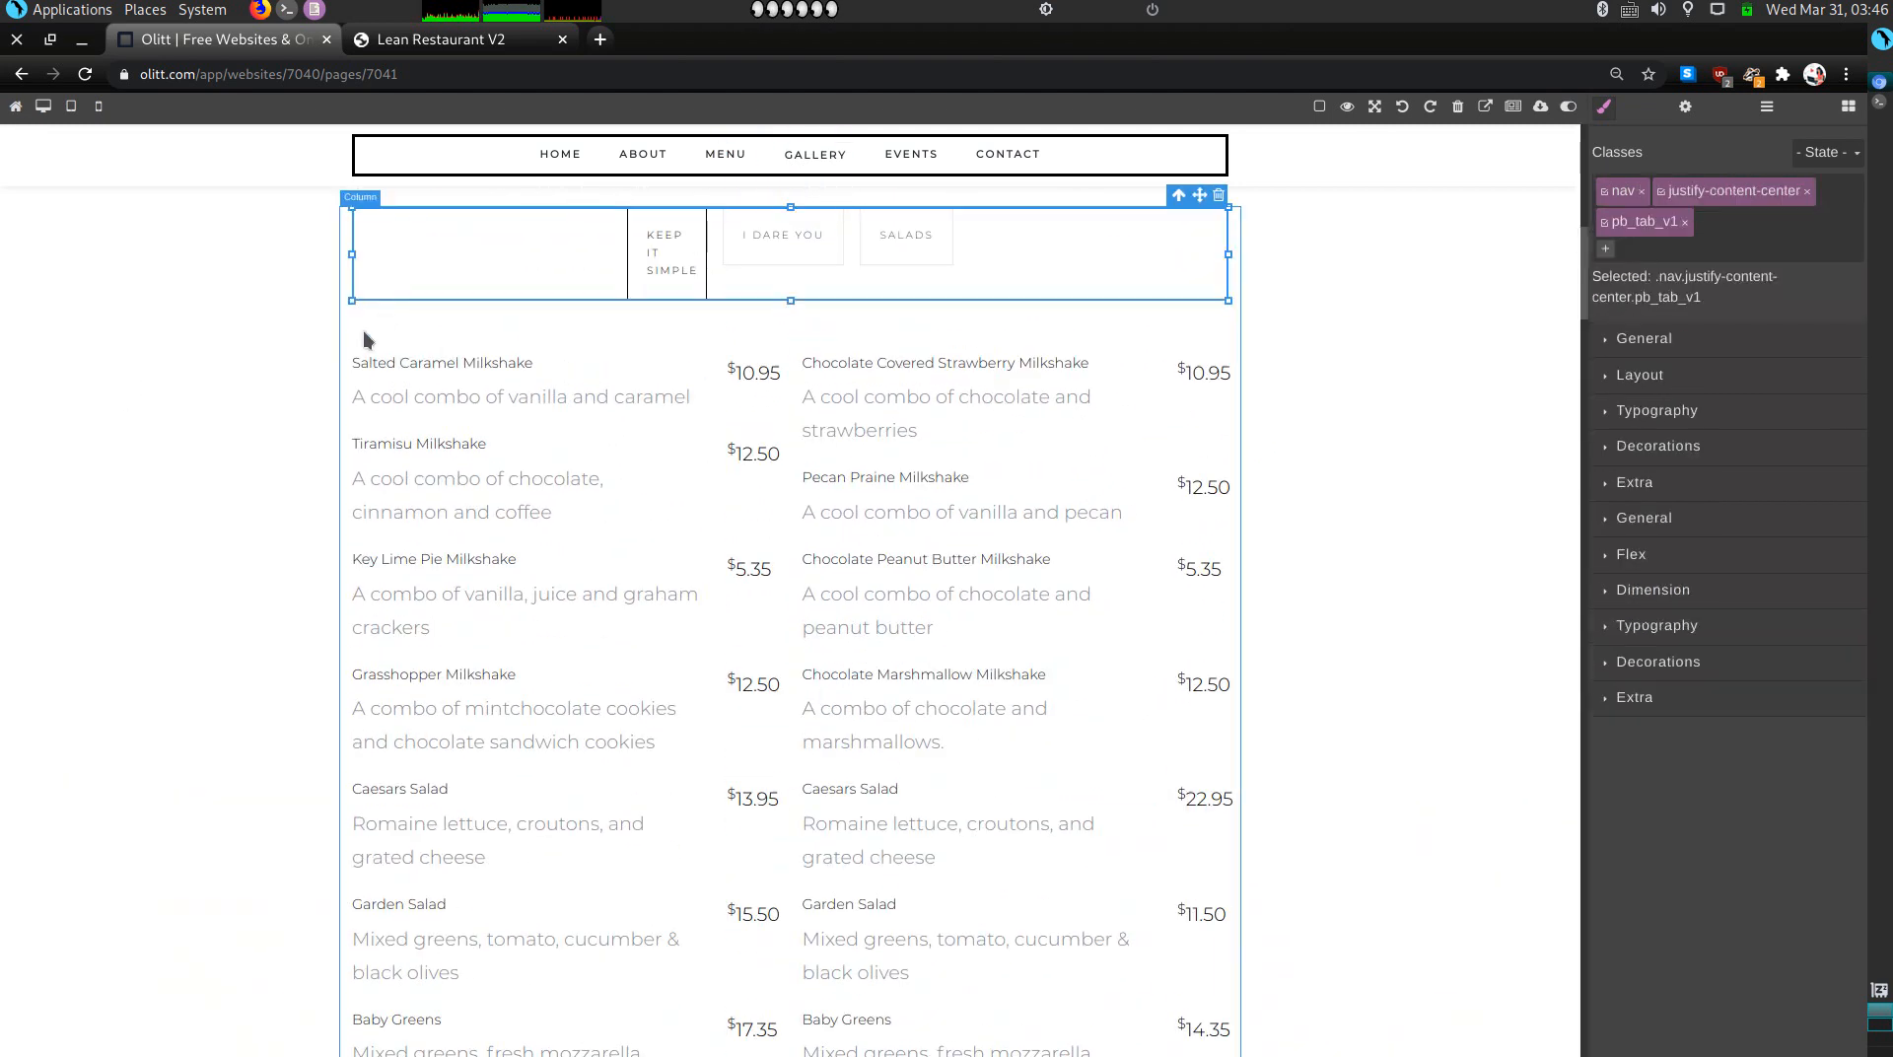
{"action": "left_click", "coordinate": [368, 338]}
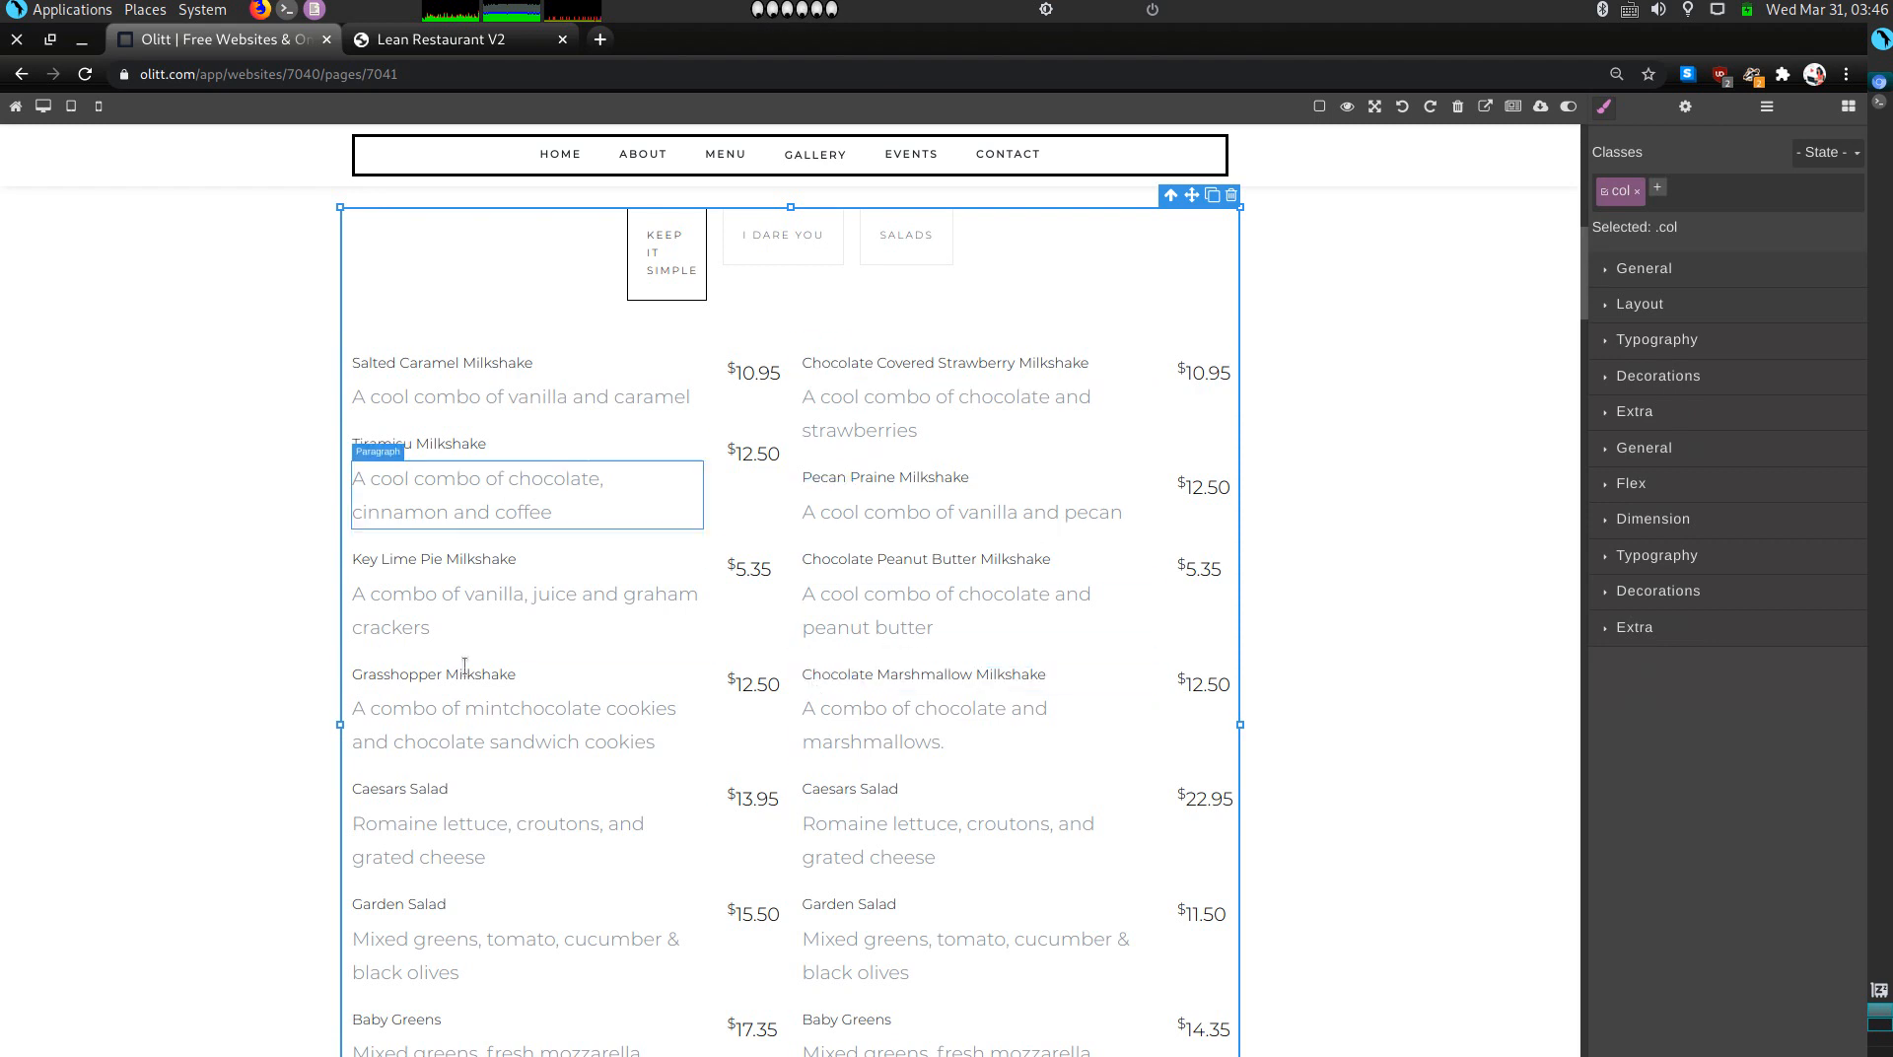
{"action": "scroll", "coordinate": [558, 855], "scroll_direction": "down", "scroll_amount": 2}
{"action": "left_click", "coordinate": [423, 639]}
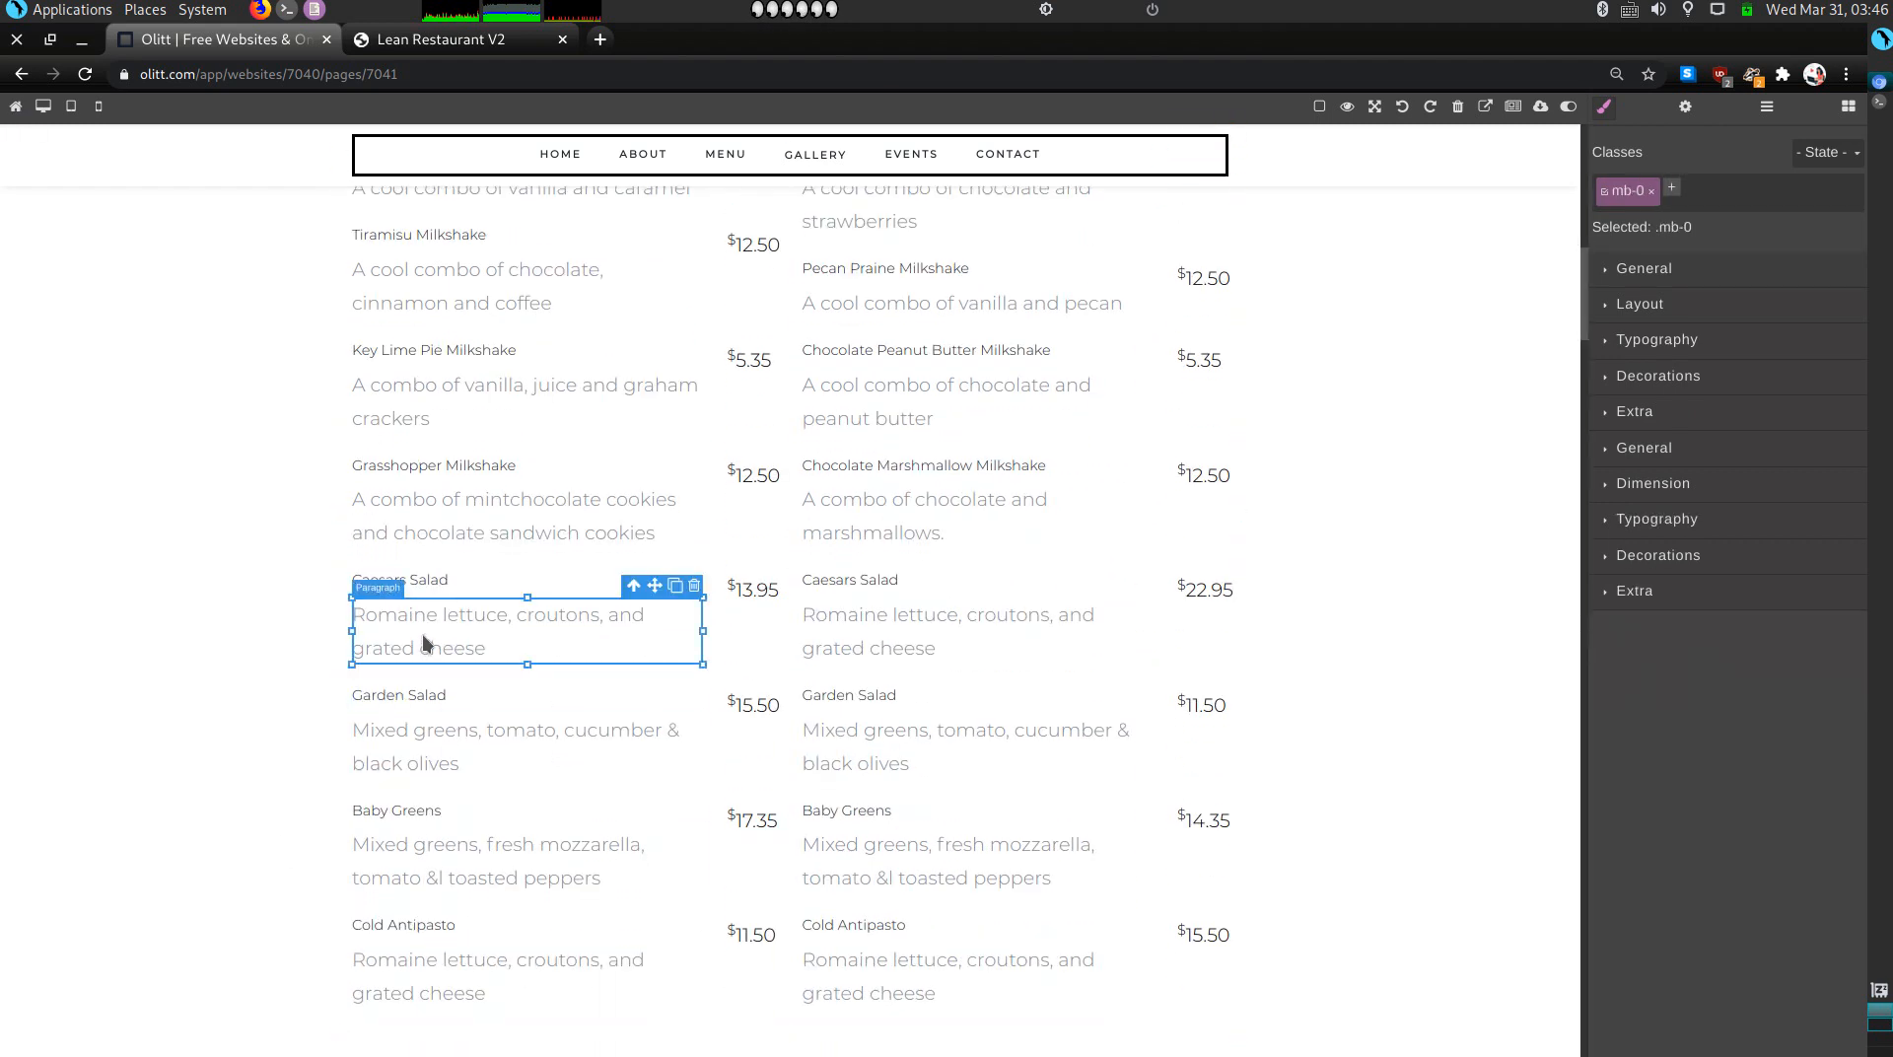
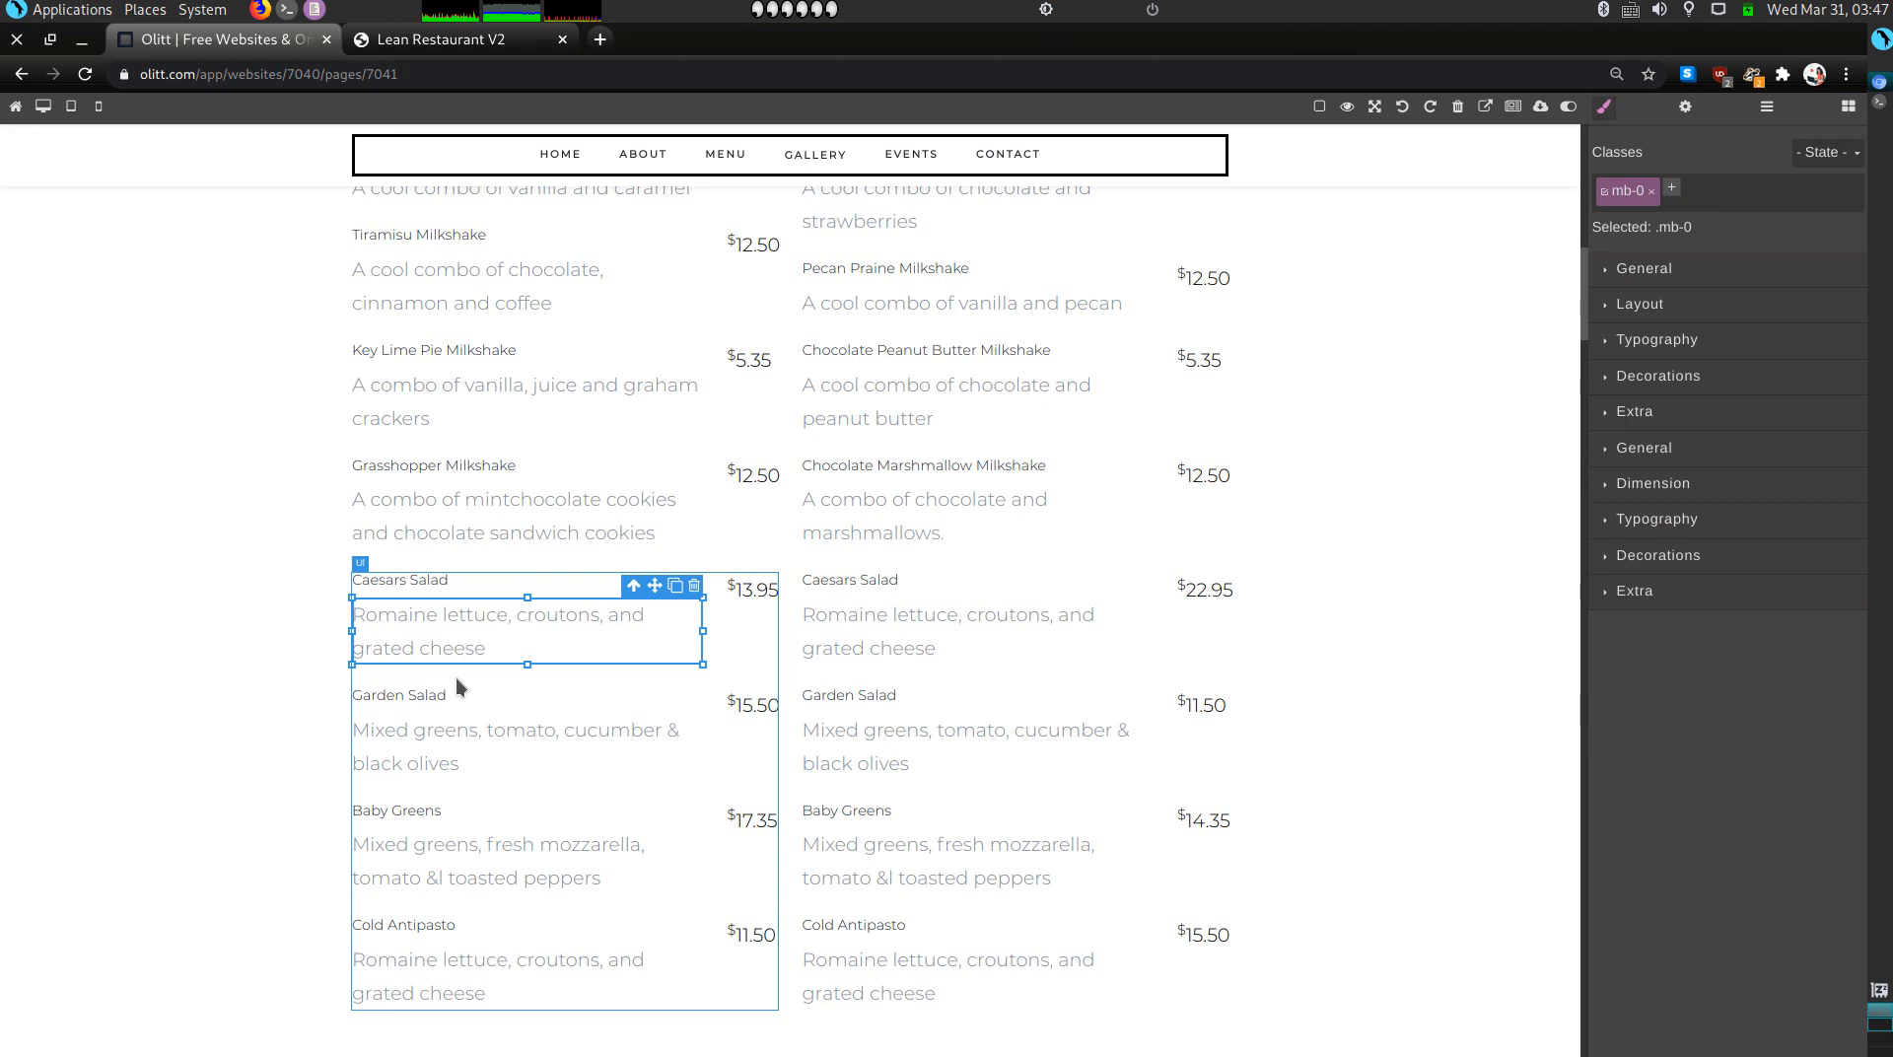
Step: Retitle the left column's Caesars Salad item as "Creamsicle Milkshake shots"
{"action": "left_click", "coordinate": [412, 582]}
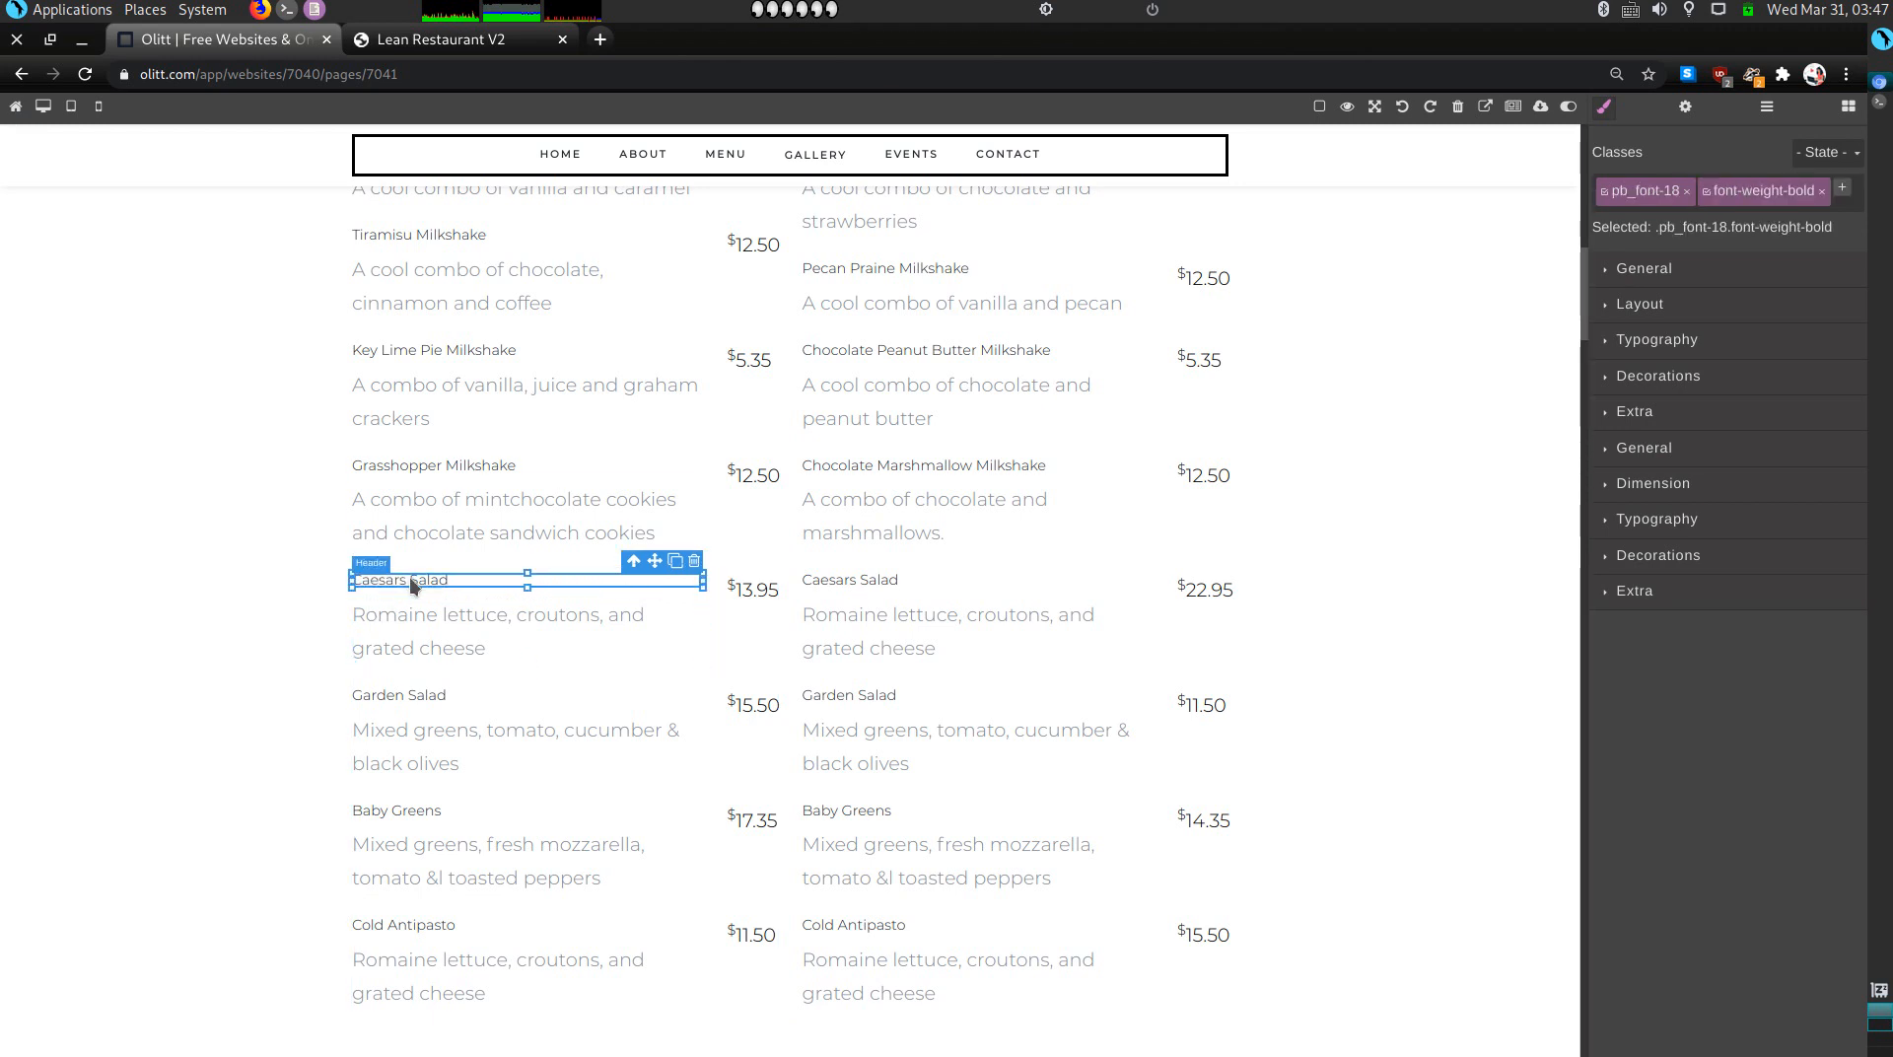
{"action": "triple_click", "coordinate": [431, 582]}
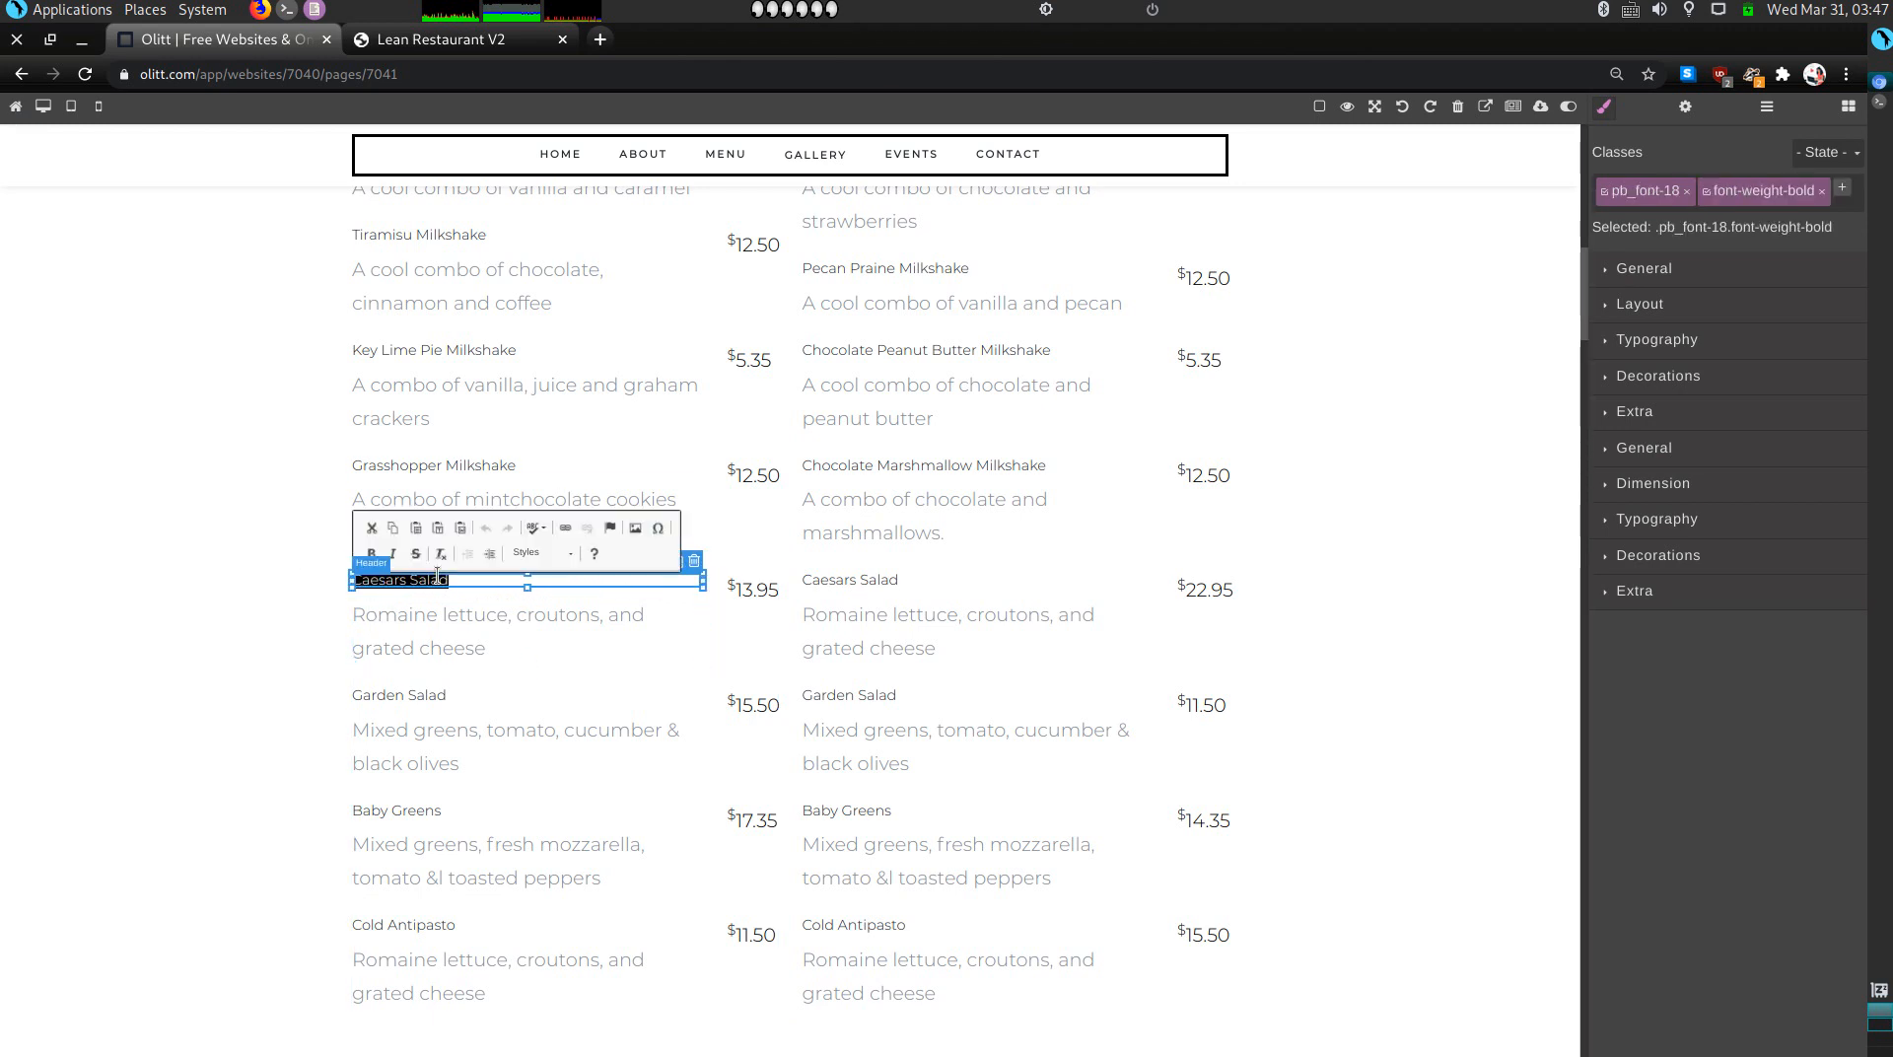
{"action": "key", "text": "BackSpace"}
{"action": "type", "text": "Cream"}
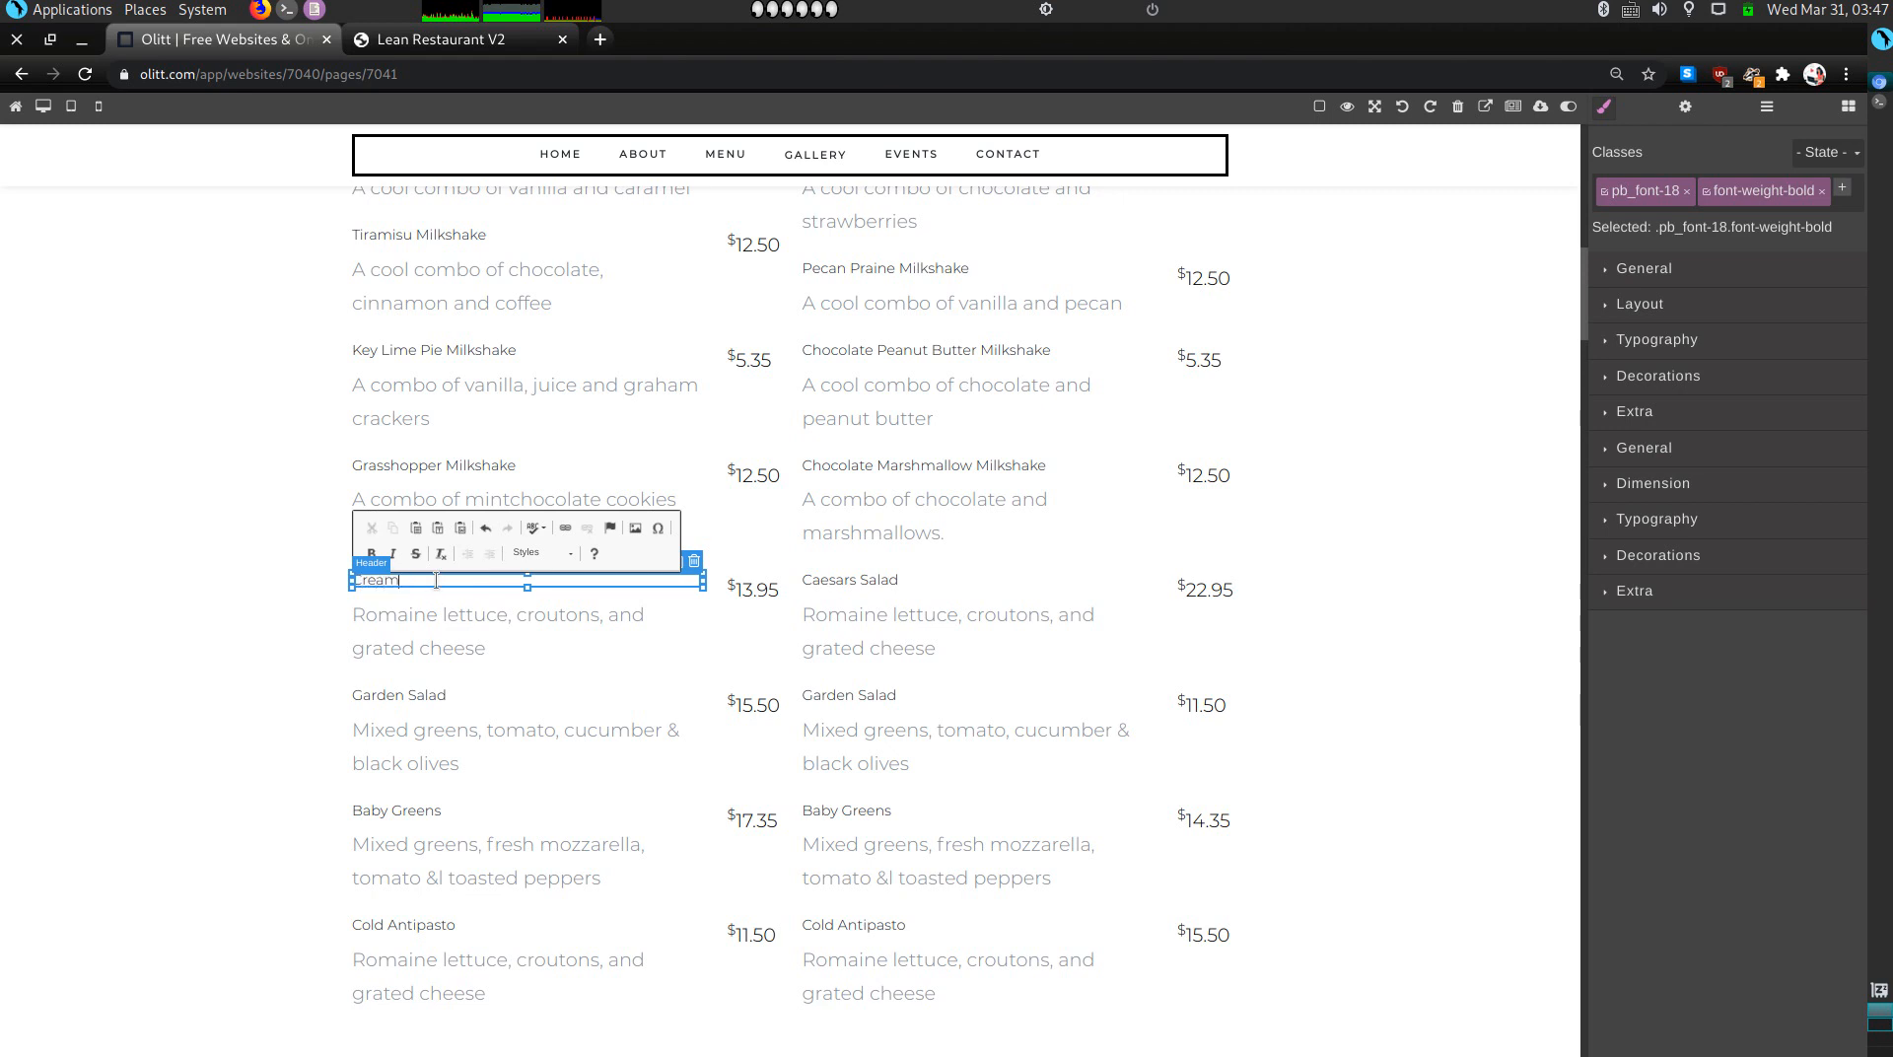
{"action": "type", "text": "sicle Milkshake shots"}
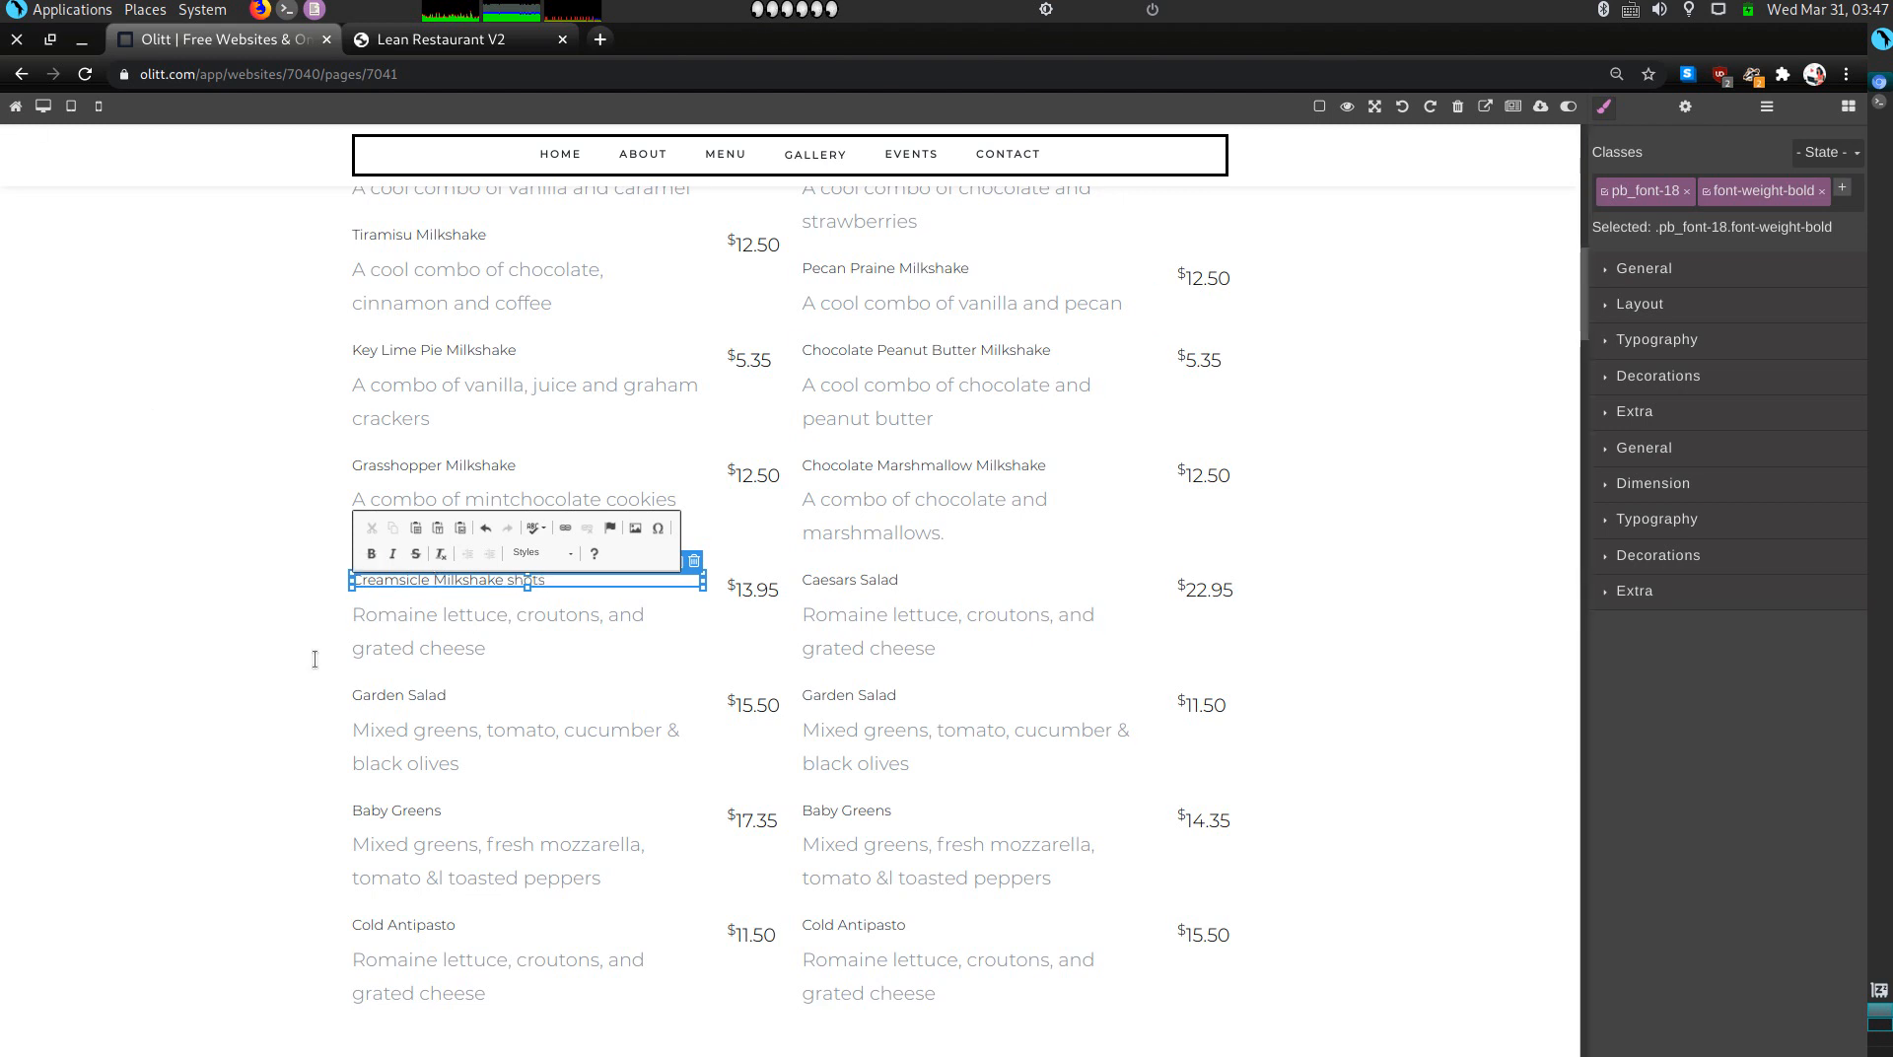
Step: Start the new description under Creamsicle Milkshake shots with "Creamy", ahead of the existing salad text
{"action": "left_click", "coordinate": [389, 626]}
{"action": "left_click", "coordinate": [388, 625]}
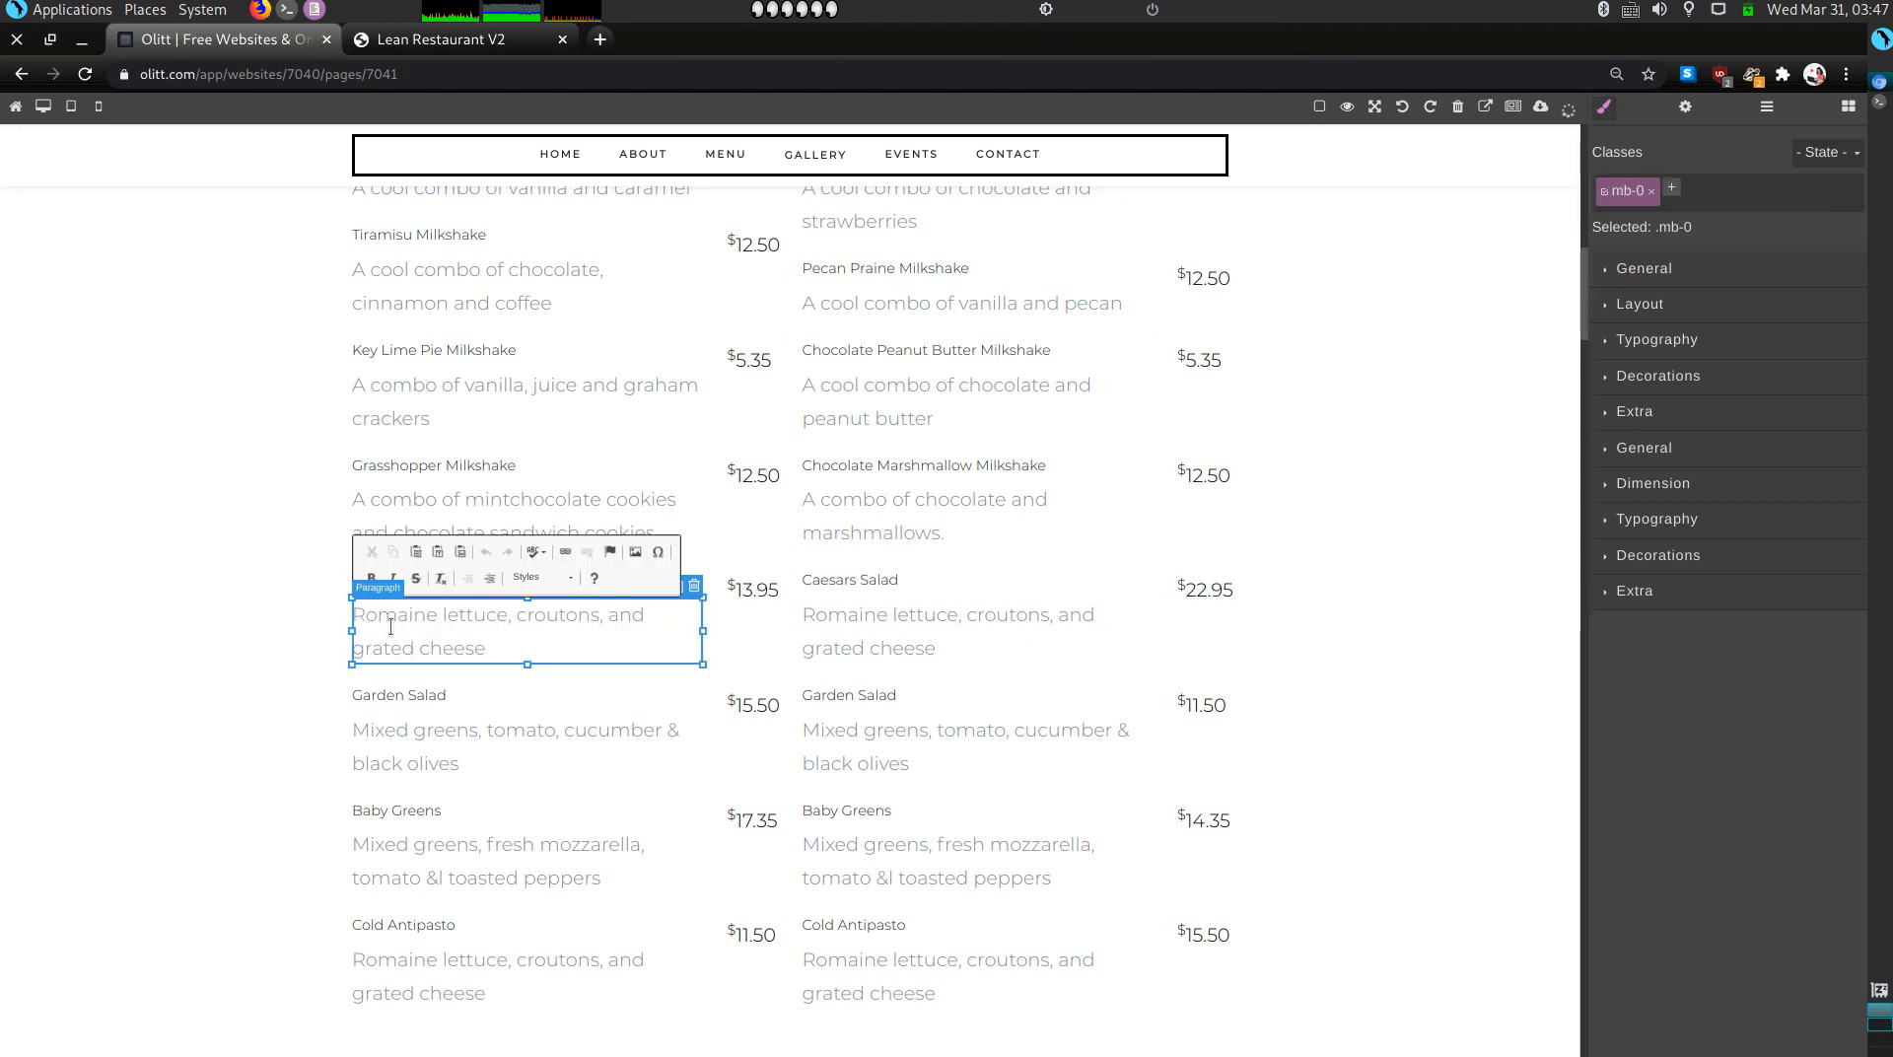
{"action": "type", "text": "Cree"}
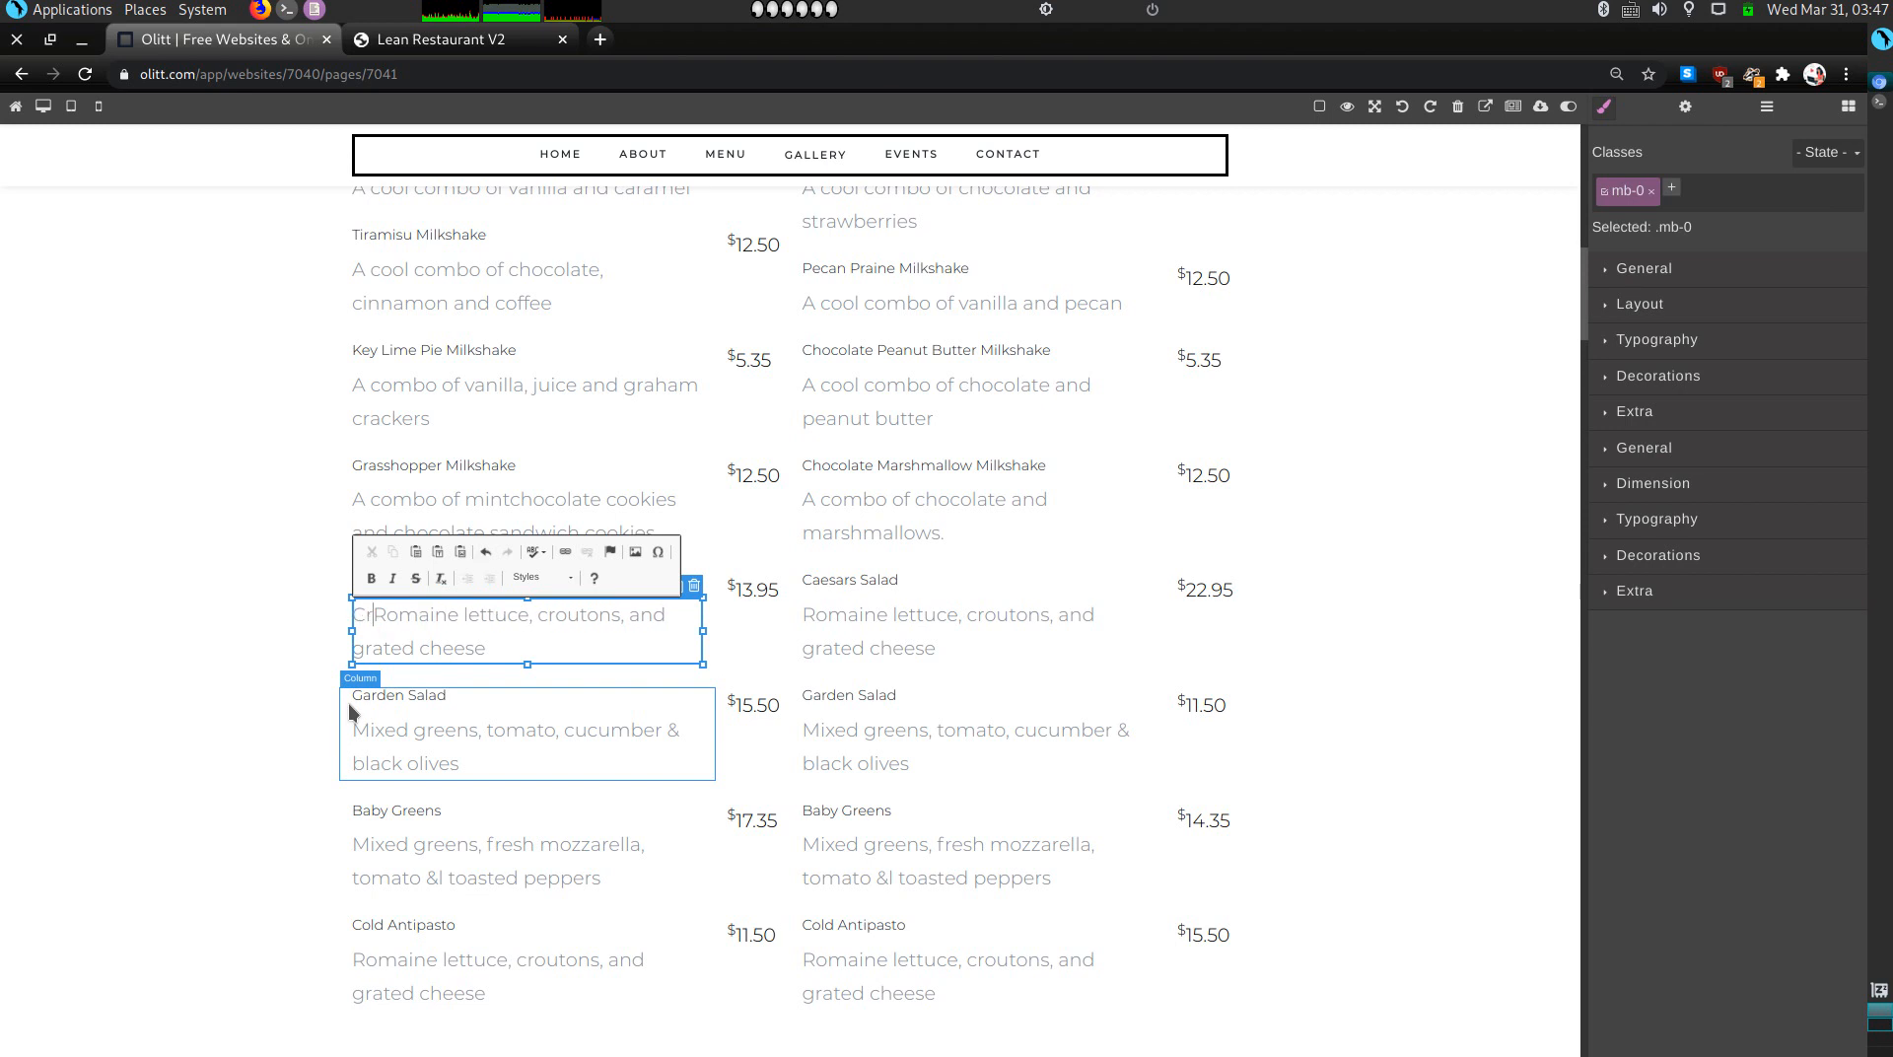
{"action": "key", "text": "BackSpace"}
{"action": "type", "text": "a"}
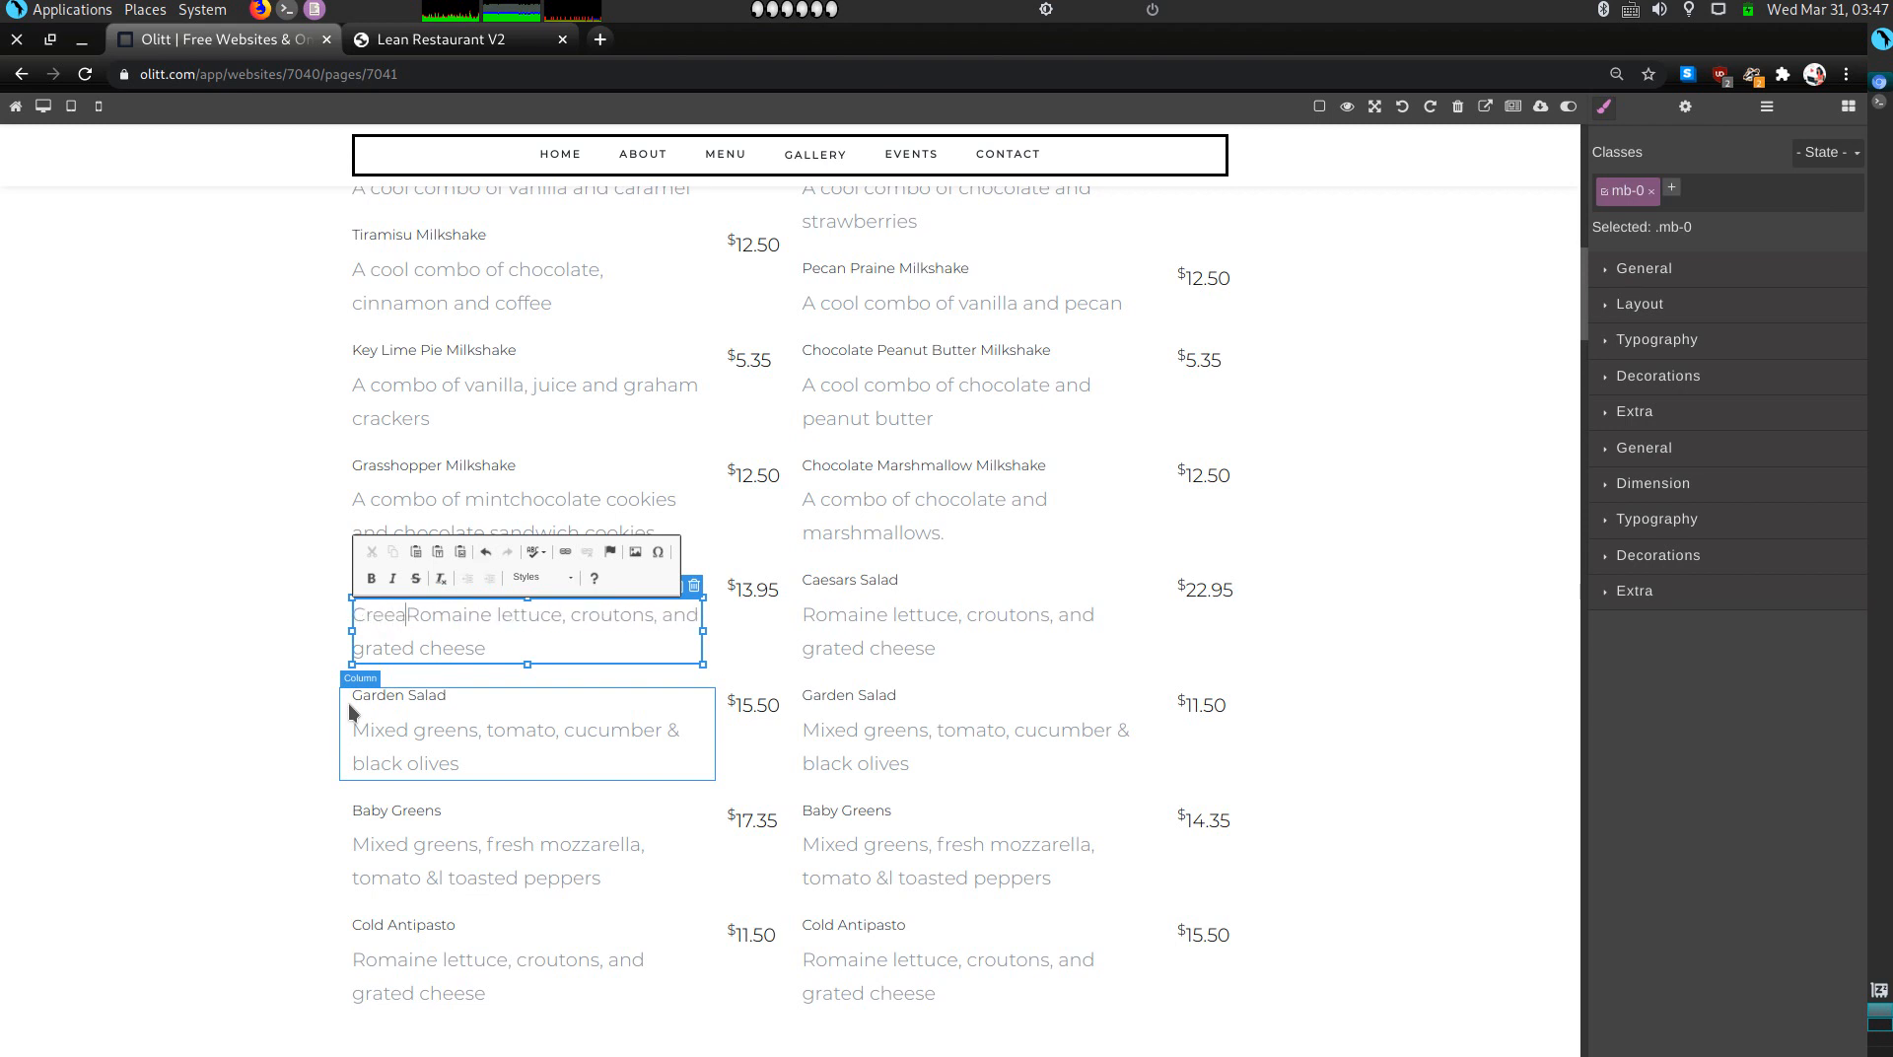
{"action": "key", "text": "BackSpace"}
{"action": "key", "text": "BackSpace"}
{"action": "type", "text": "amy"}
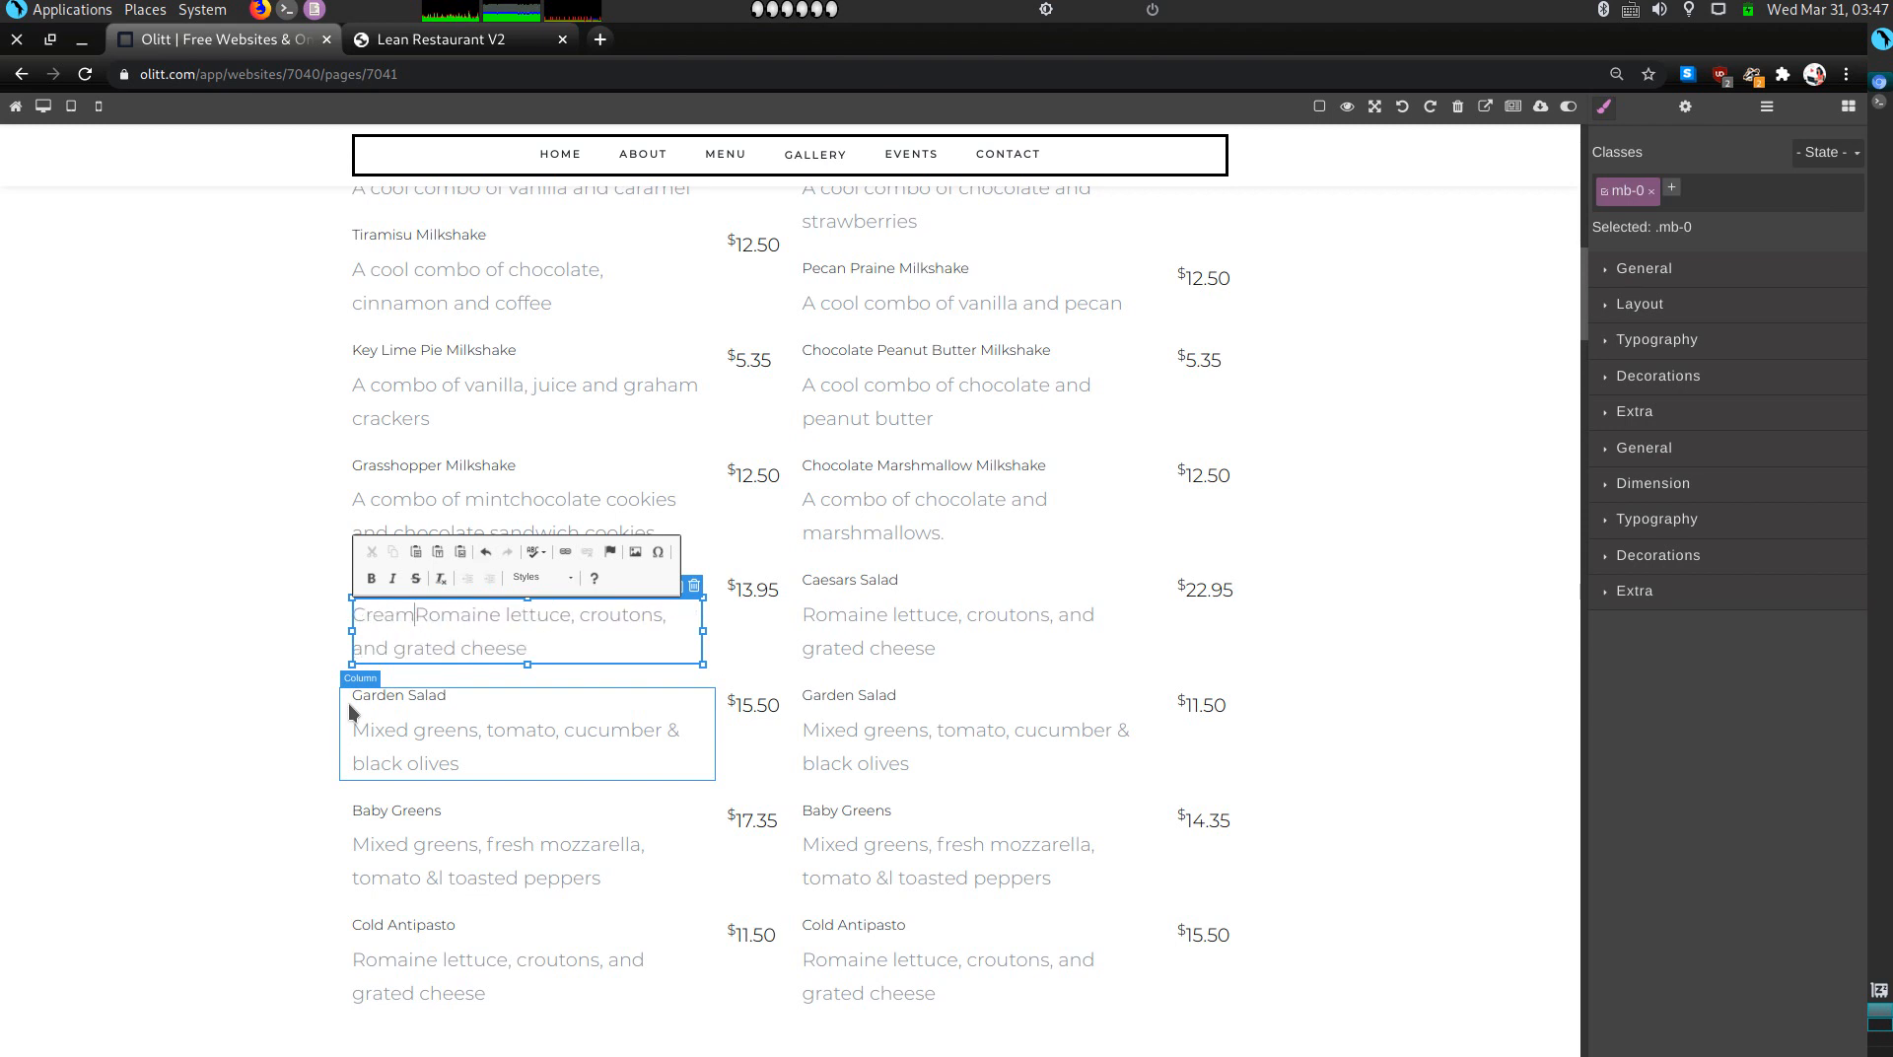
Step: Replace the leftover salad text in the Creamsicle Milkshake shots description so it reads "Creamy, fruity and boozy shots"
{"action": "left_click", "coordinate": [564, 664]}
{"action": "left_click", "coordinate": [542, 651]}
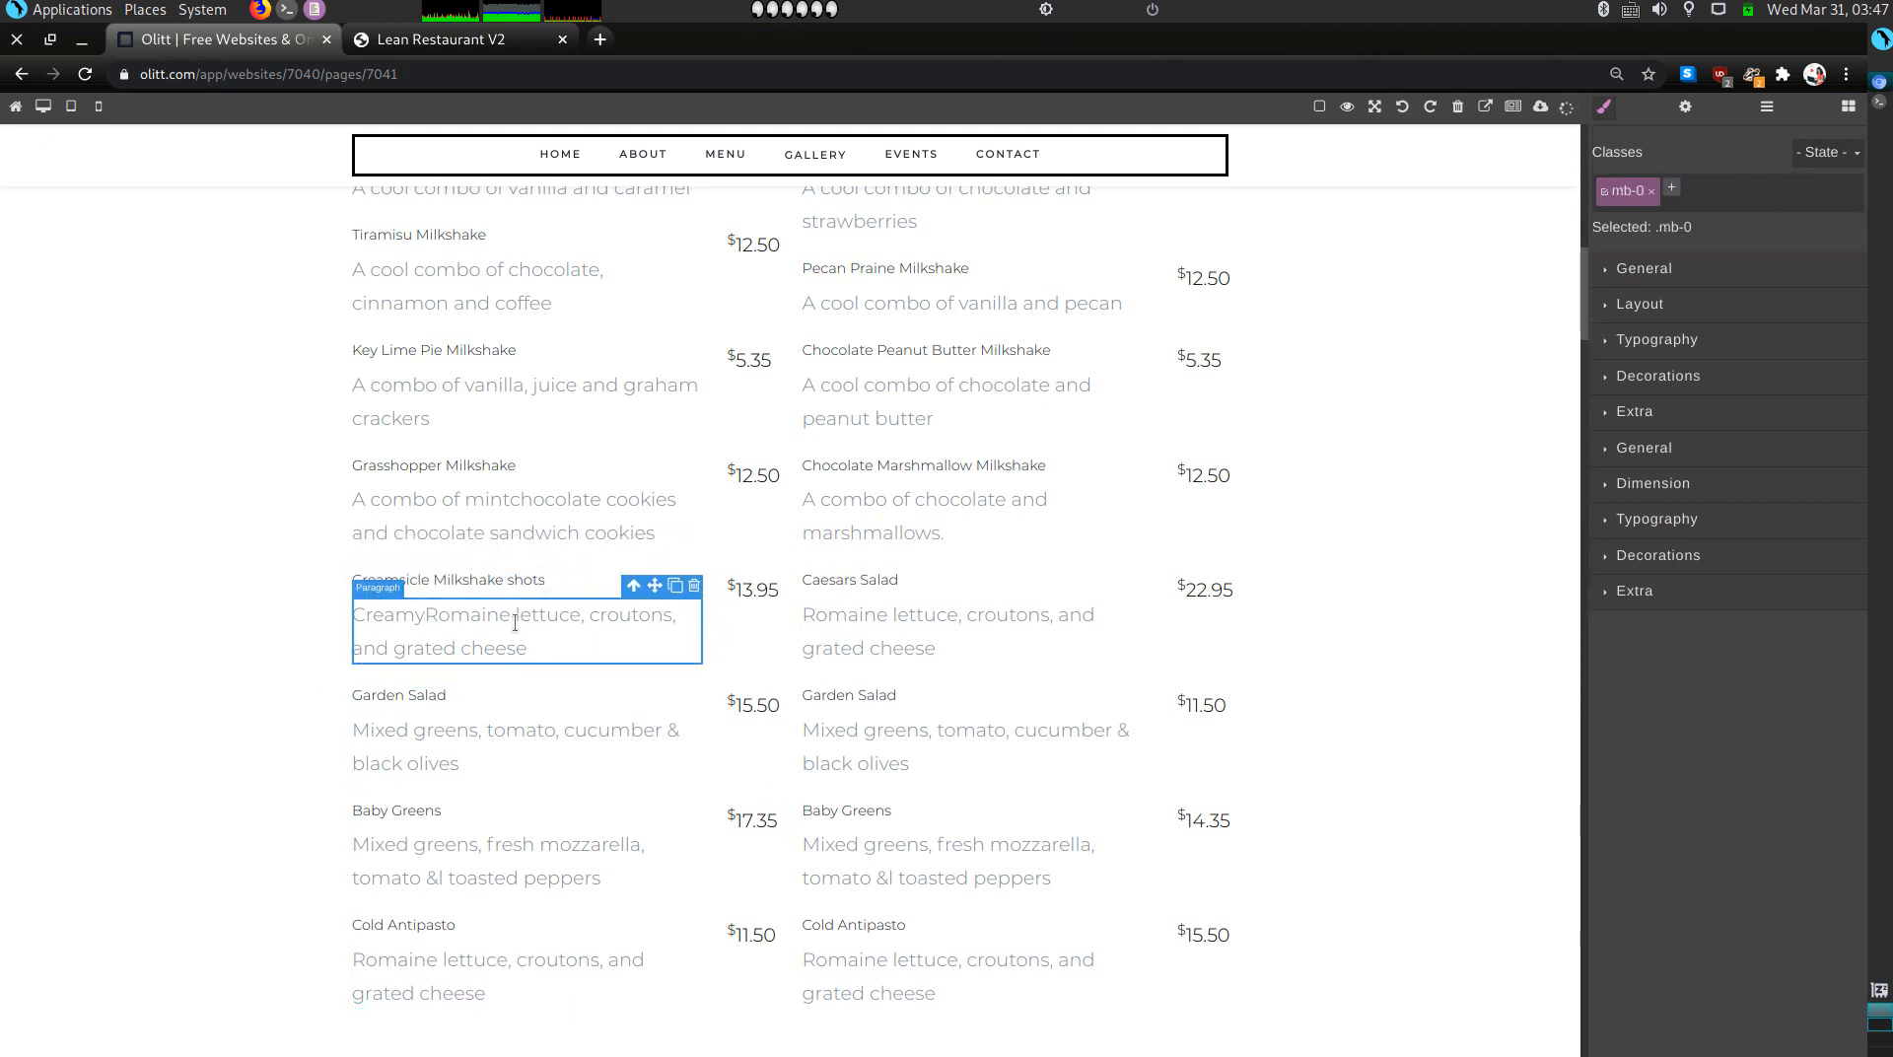
{"action": "double_click", "coordinate": [510, 623]}
{"action": "left_click", "coordinate": [515, 648]}
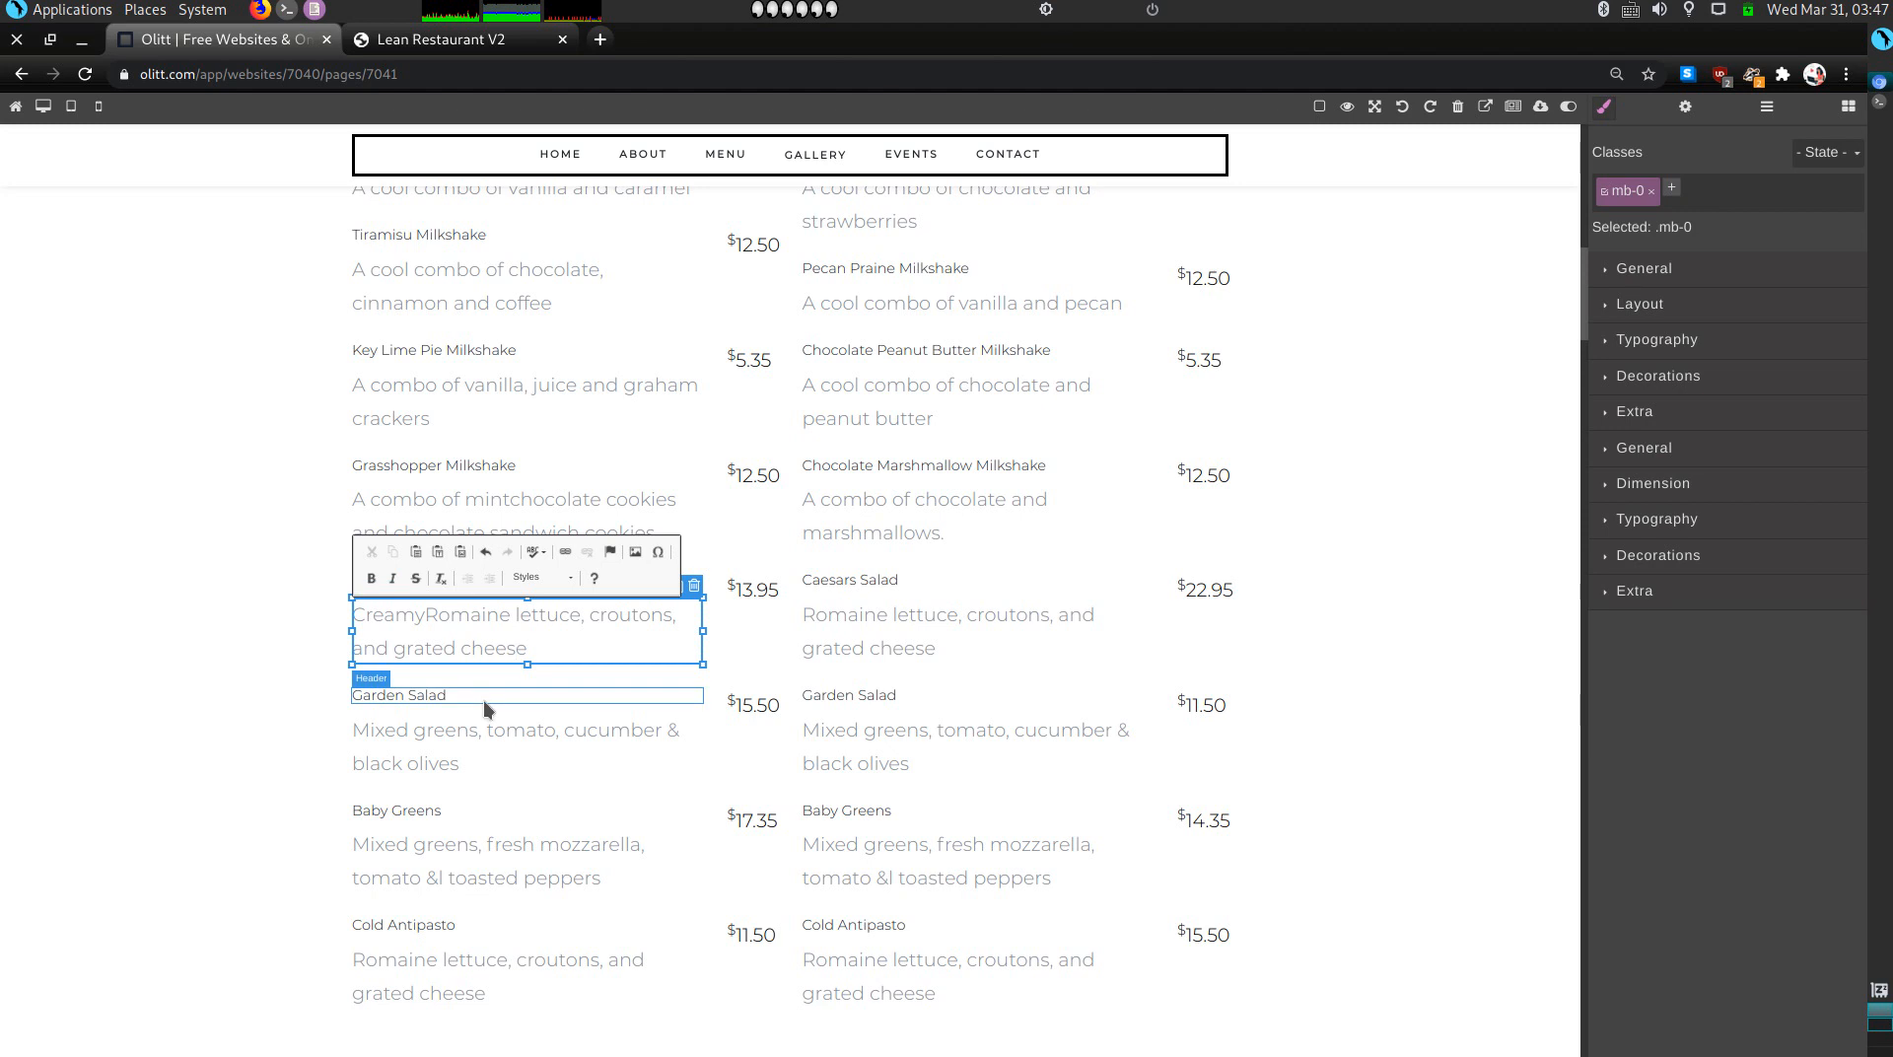
{"action": "key", "text": "ctrl+a"}
{"action": "left_click", "coordinate": [512, 640]}
{"action": "left_click_drag", "start_coordinate": [499, 614], "coordinate": [515, 638]}
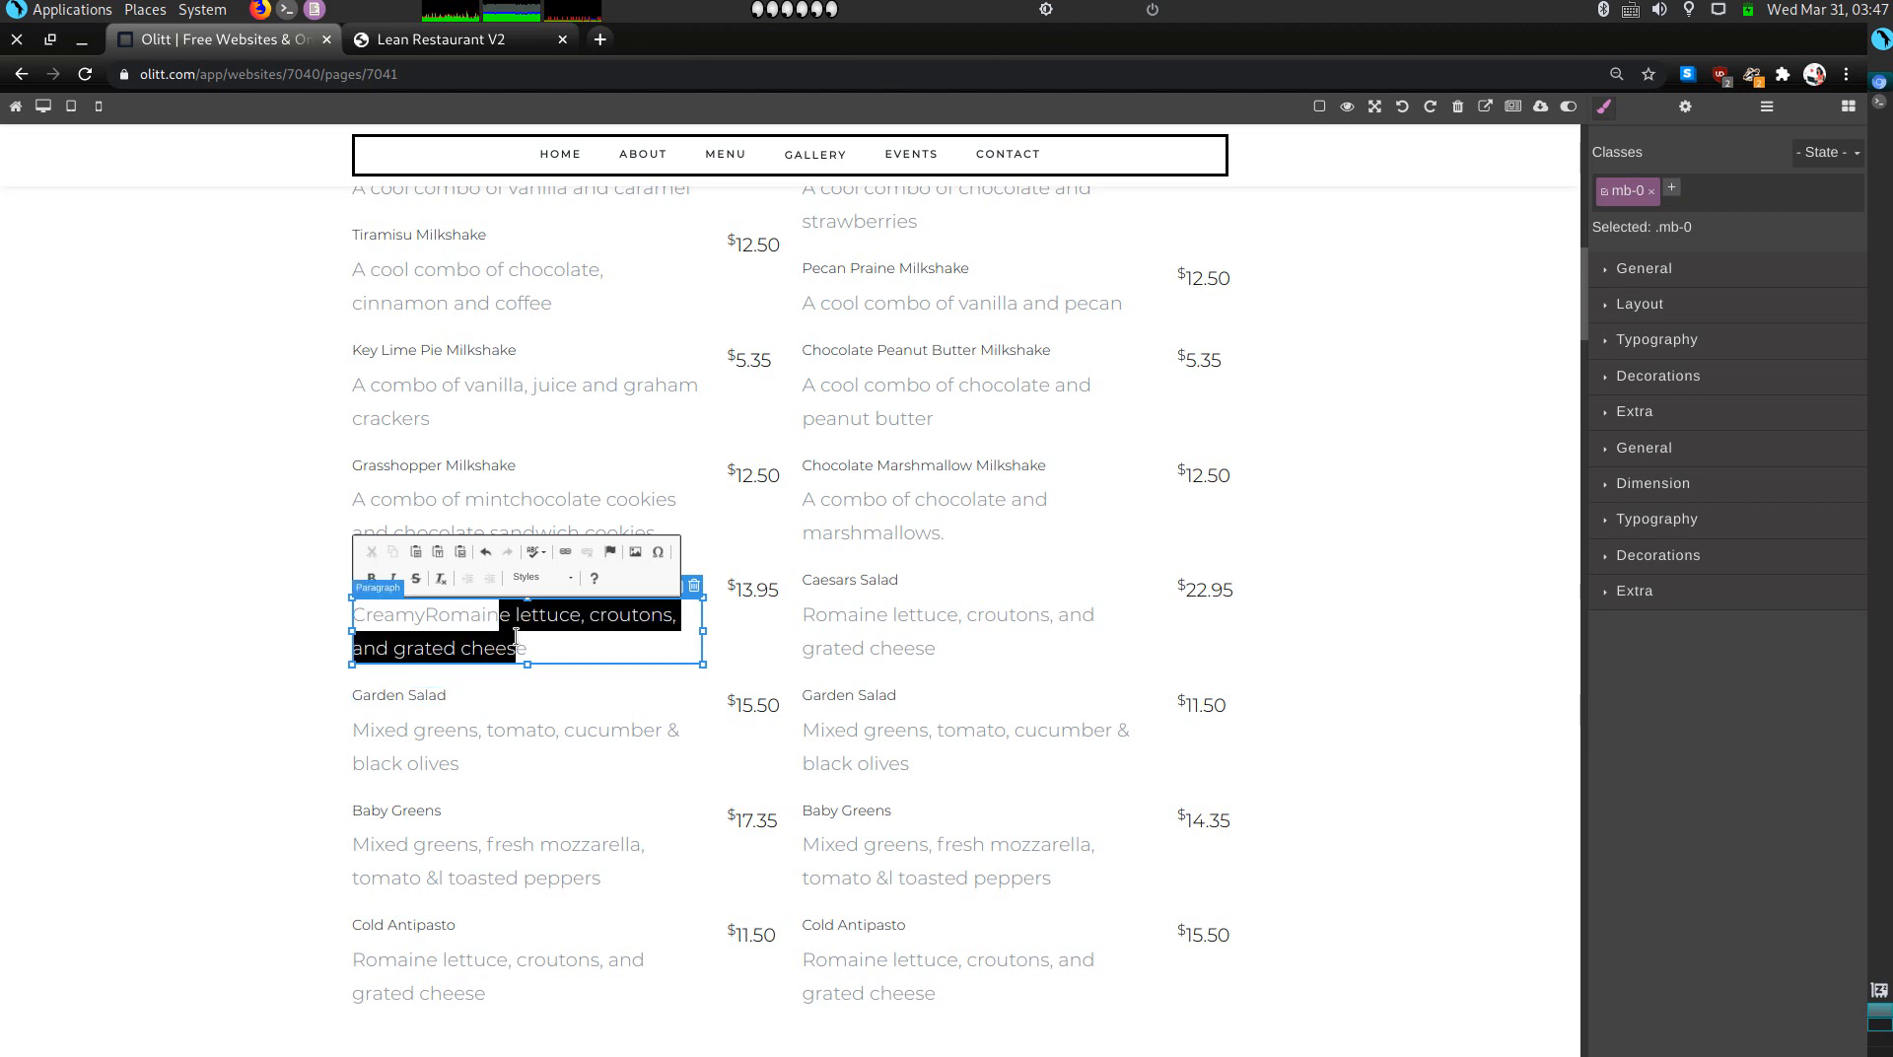
{"action": "key", "text": "BackSpace"}
{"action": "left_click", "coordinate": [527, 620]}
{"action": "key", "text": "BackSpace"}
{"action": "key", "text": "BackSpace"}
{"action": "key", "text": "BackSpace"}
{"action": "key", "text": "BackSpace"}
{"action": "key", "text": "BackSpace"}
{"action": "key", "text": "BackSpace"}
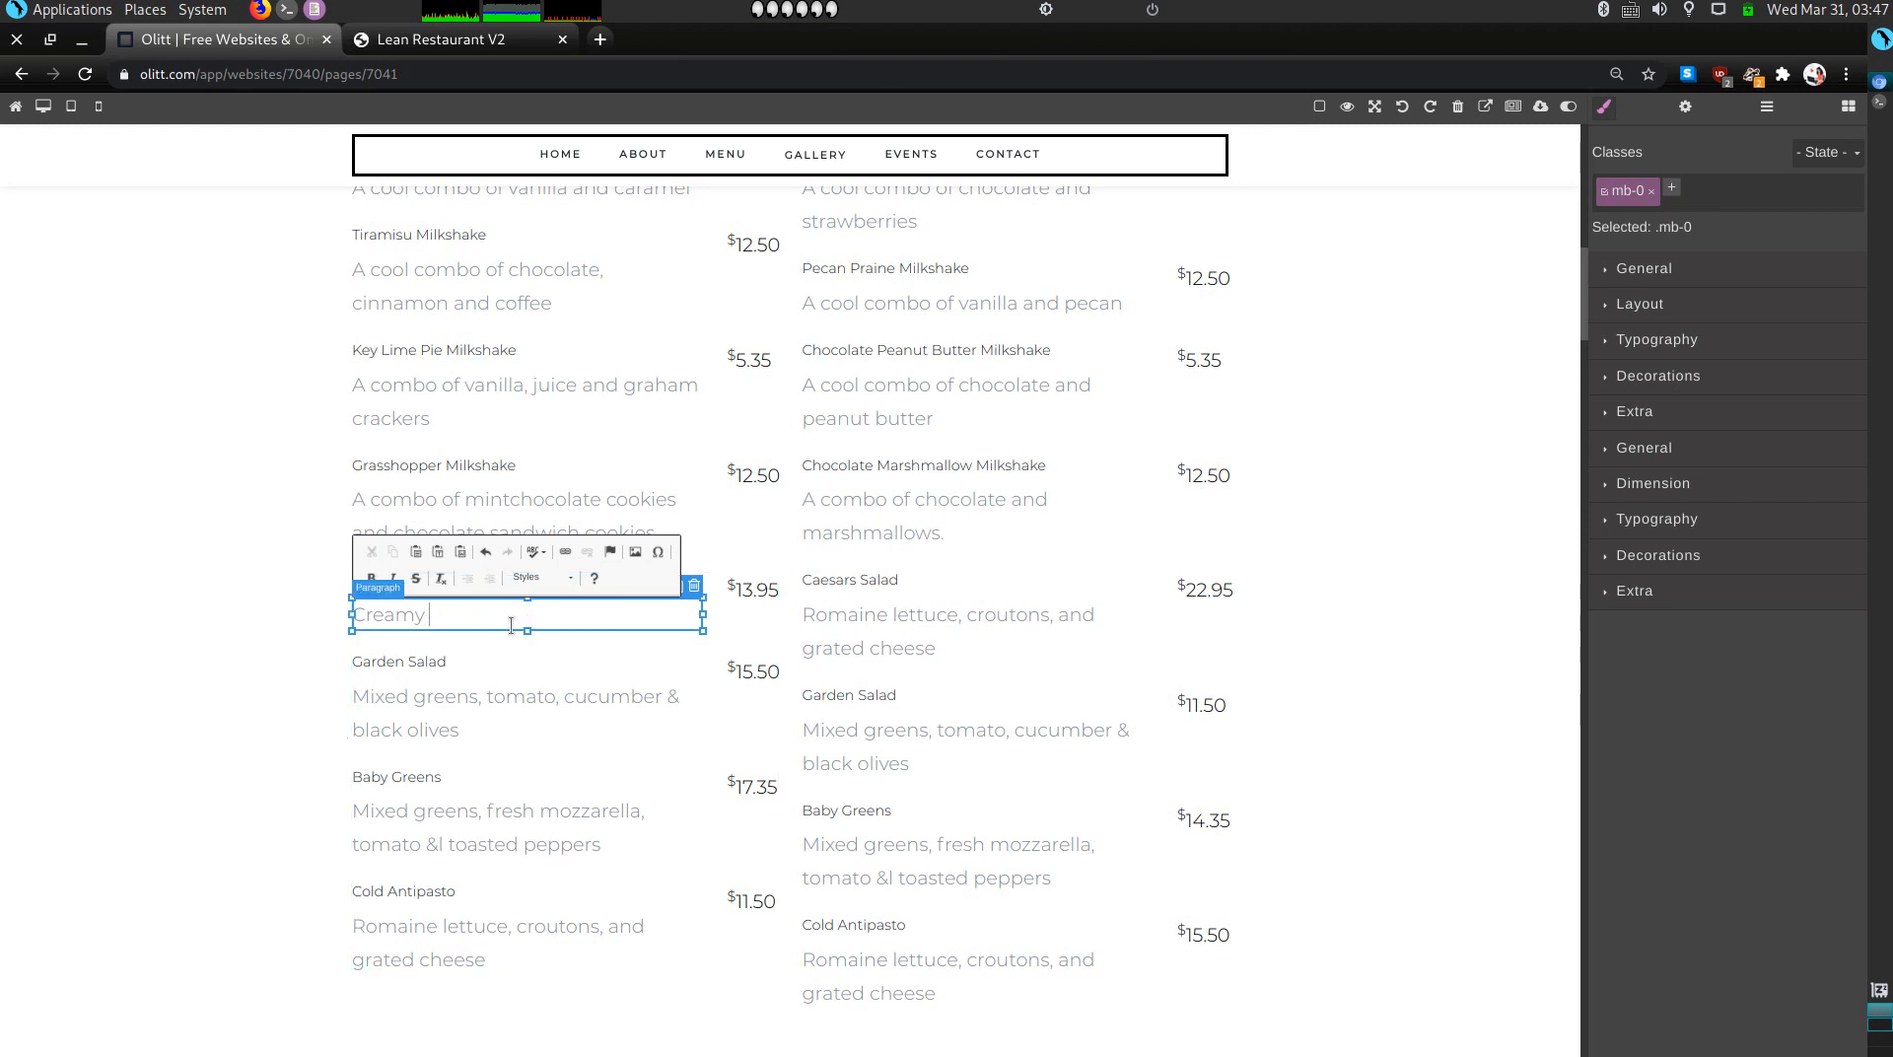
{"action": "type", "text": ", fruity and bo"}
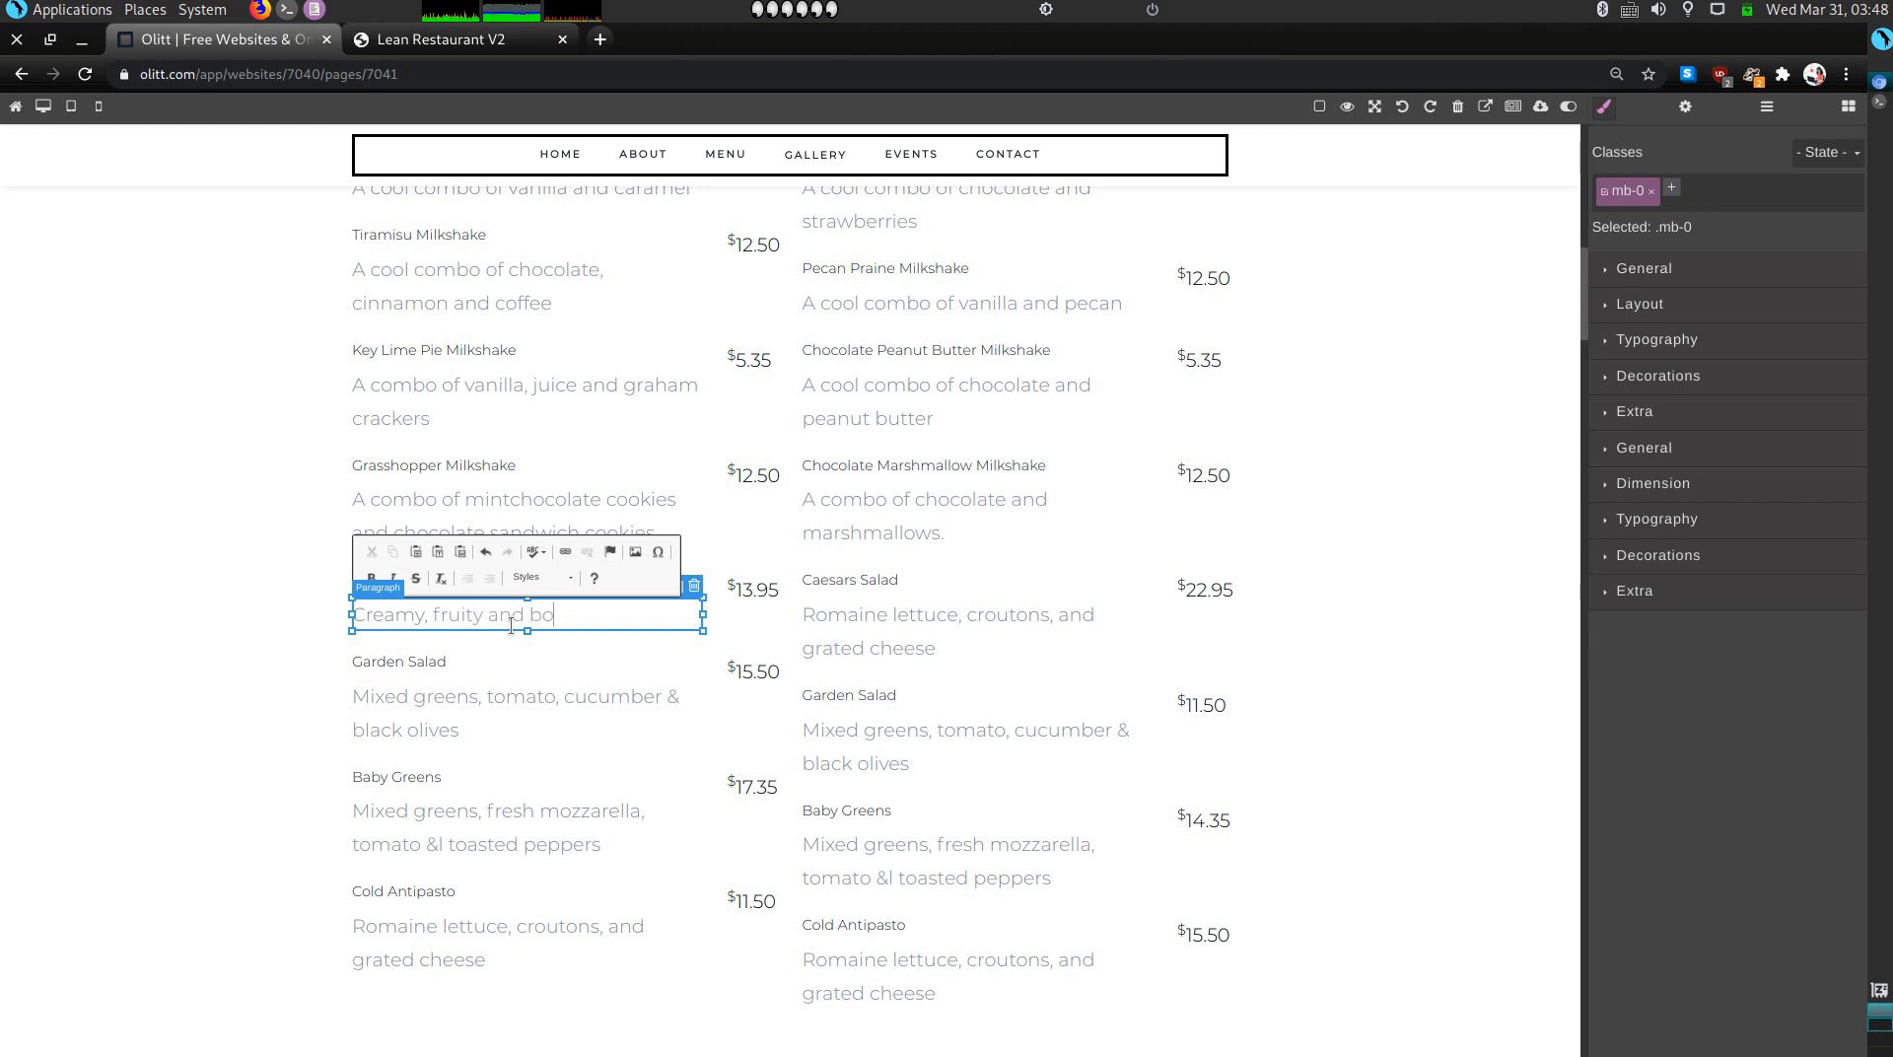
{"action": "type", "text": "ozy shots"}
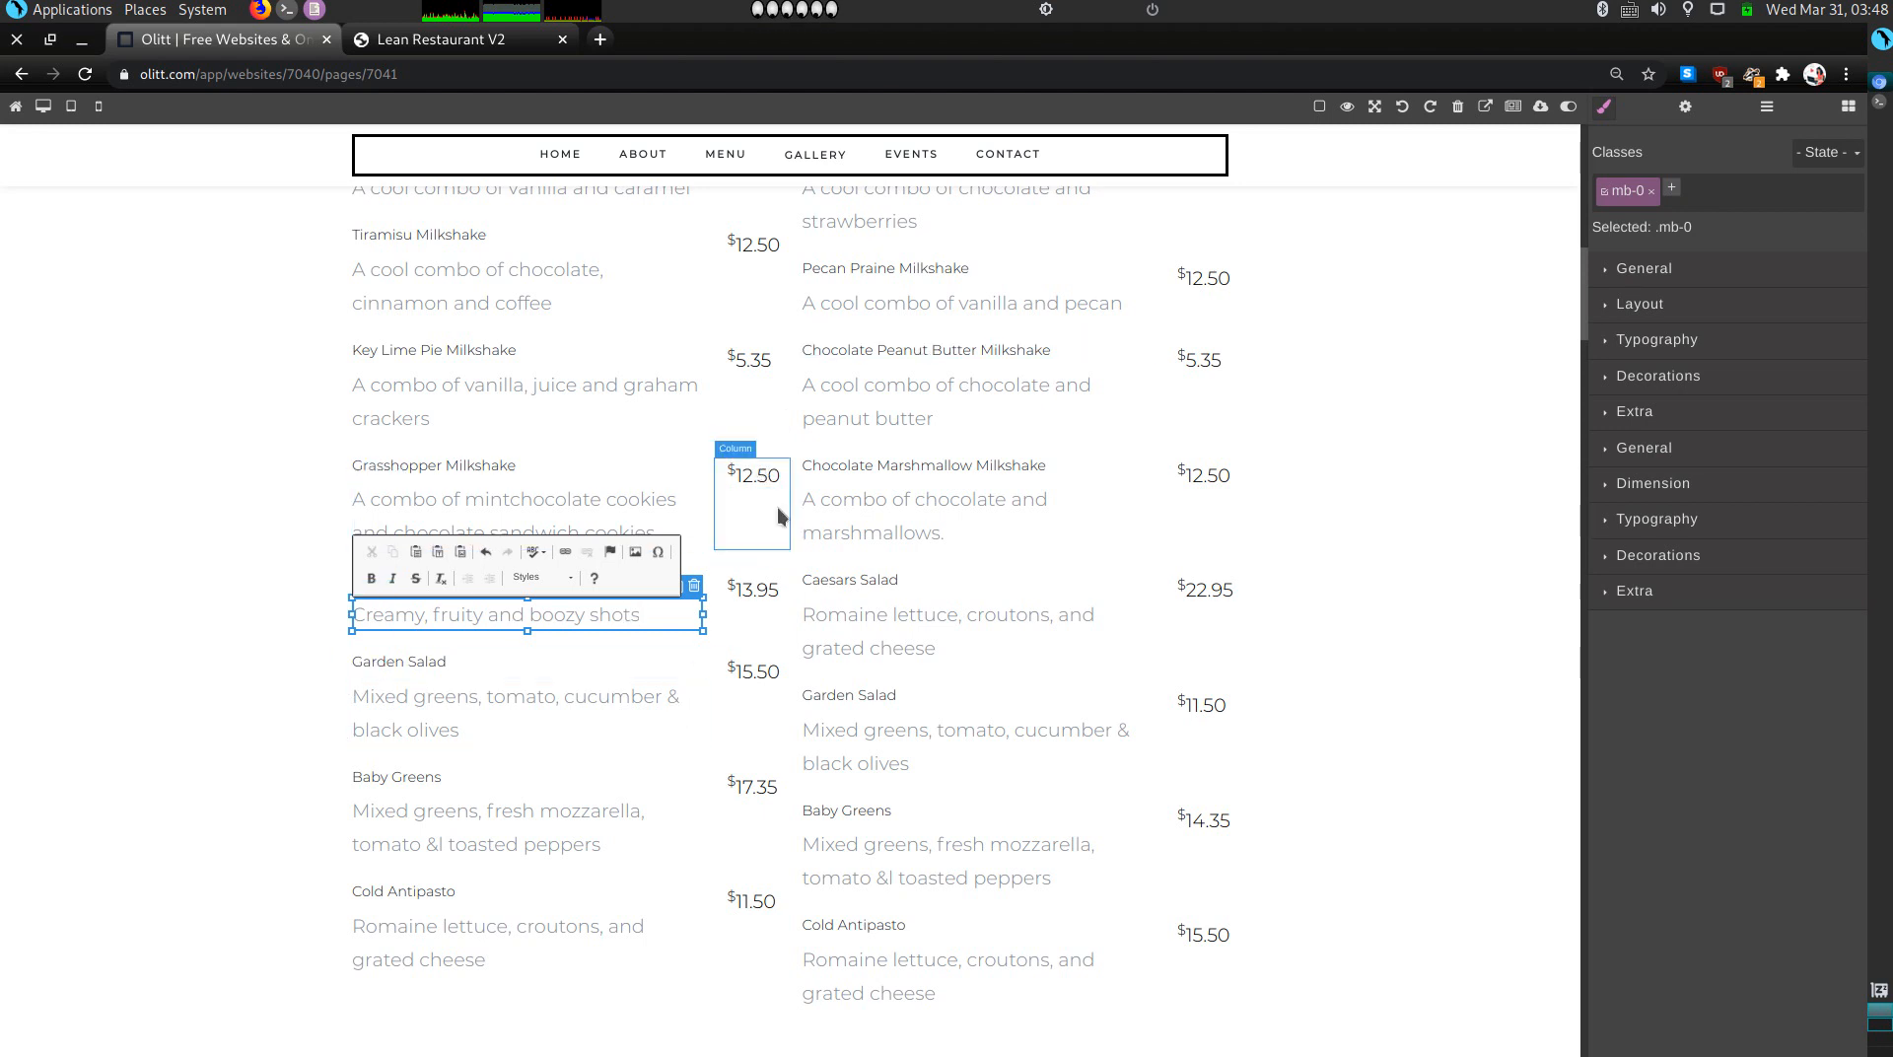
Step: Rename the Garden Salad item below Creamsicle Milkshake shots as "Firecracker Milkshake"
{"action": "left_click", "coordinate": [430, 661]}
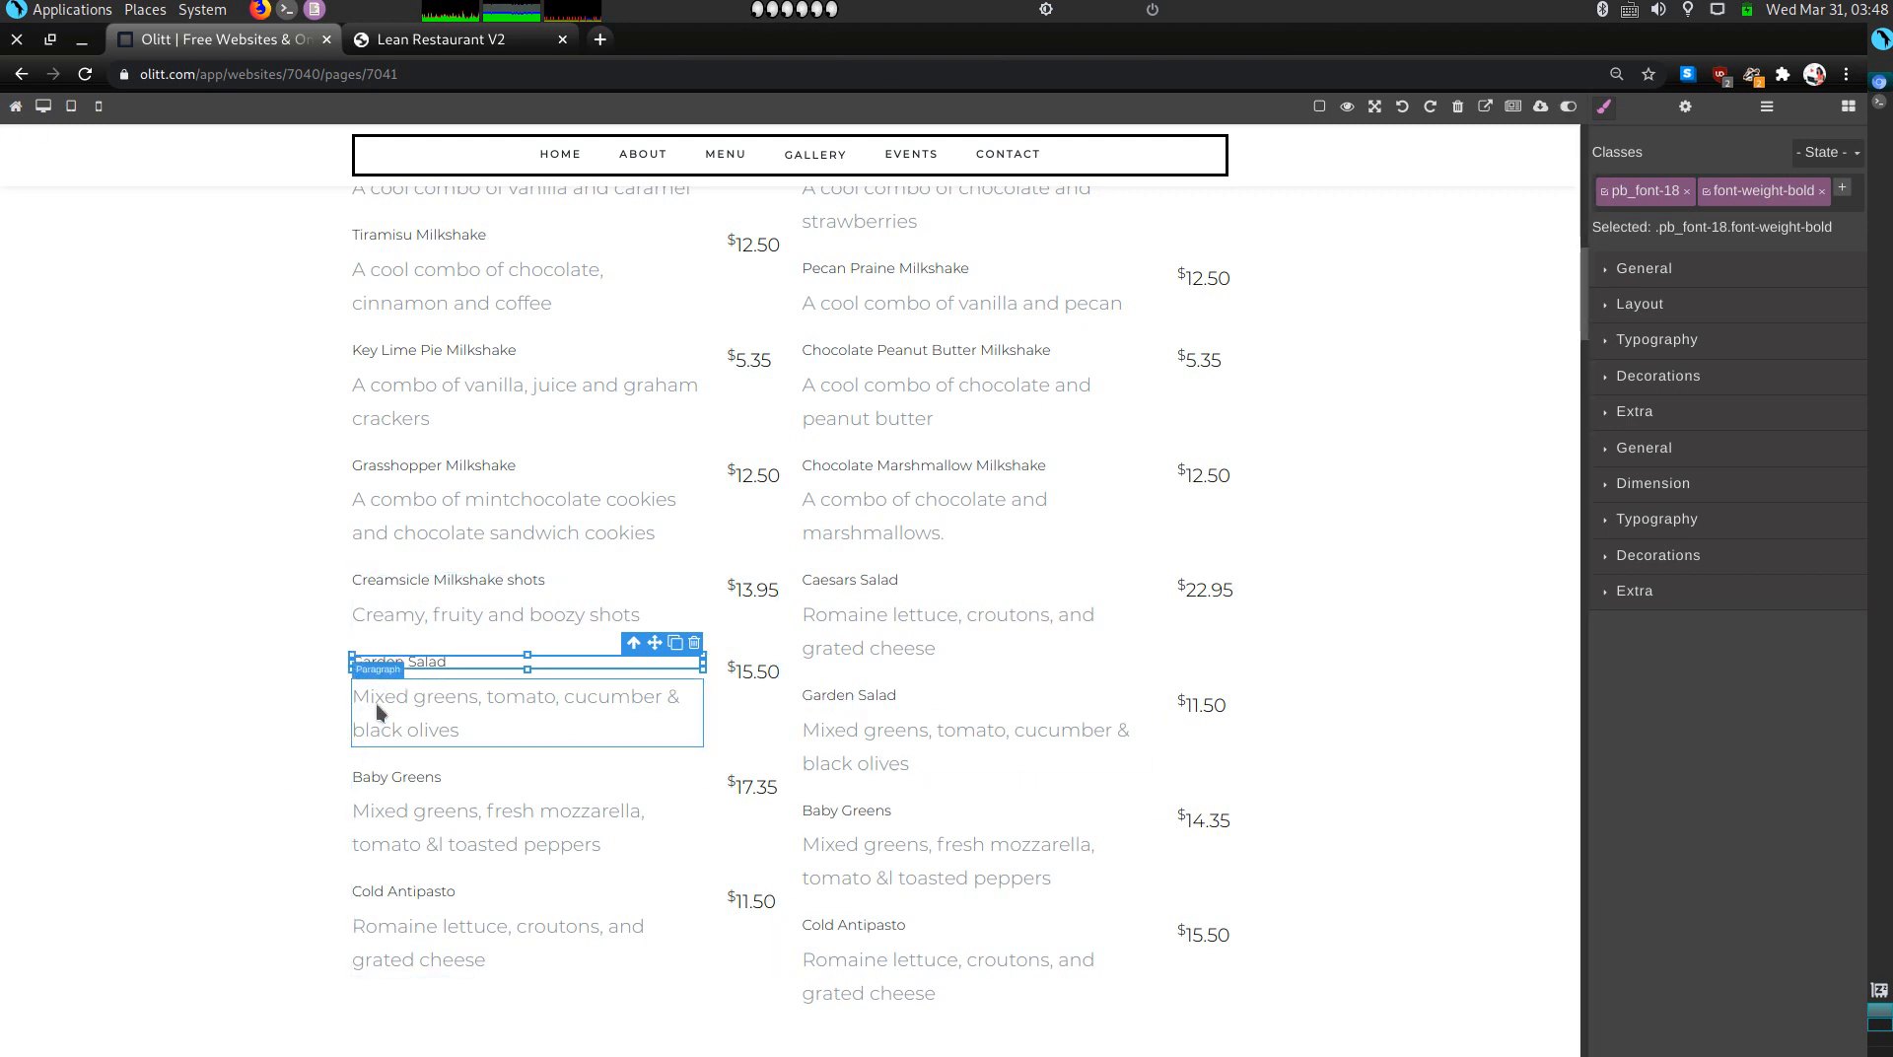
{"action": "triple_click", "coordinate": [429, 665]}
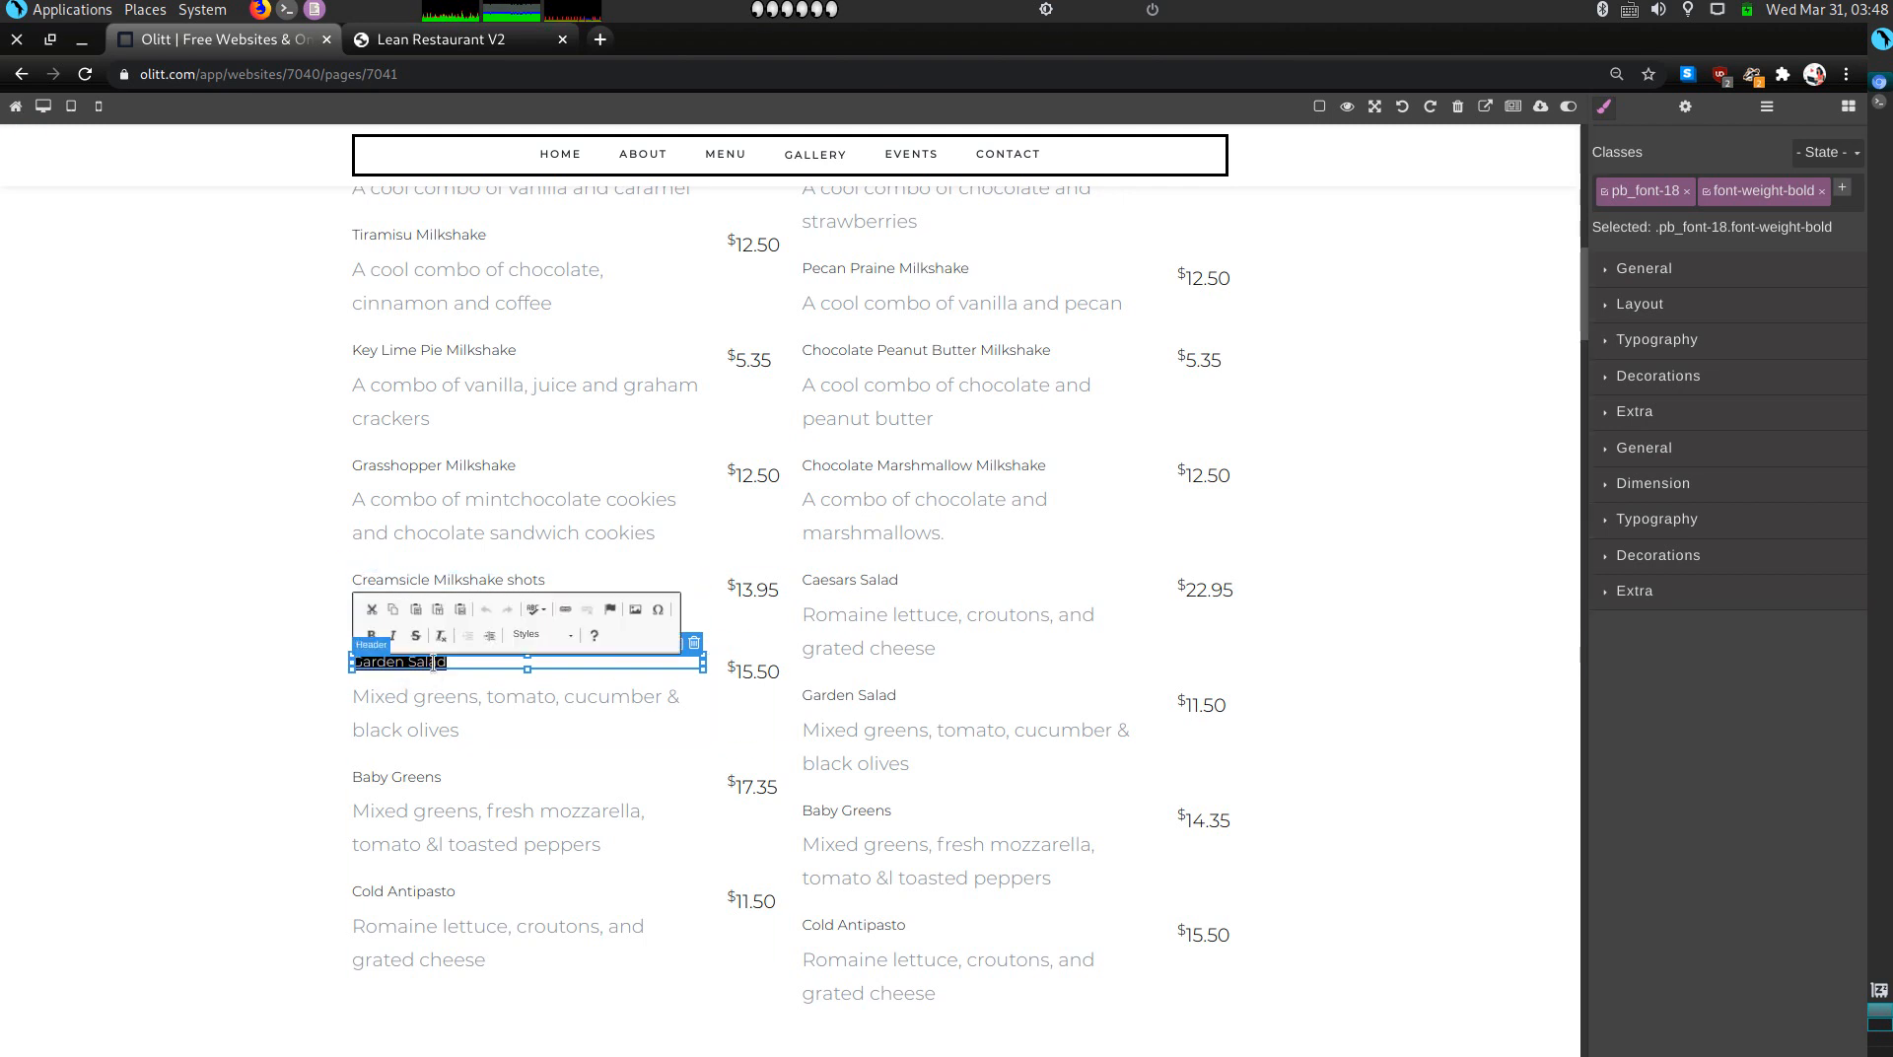
{"action": "type", "text": "Fire"}
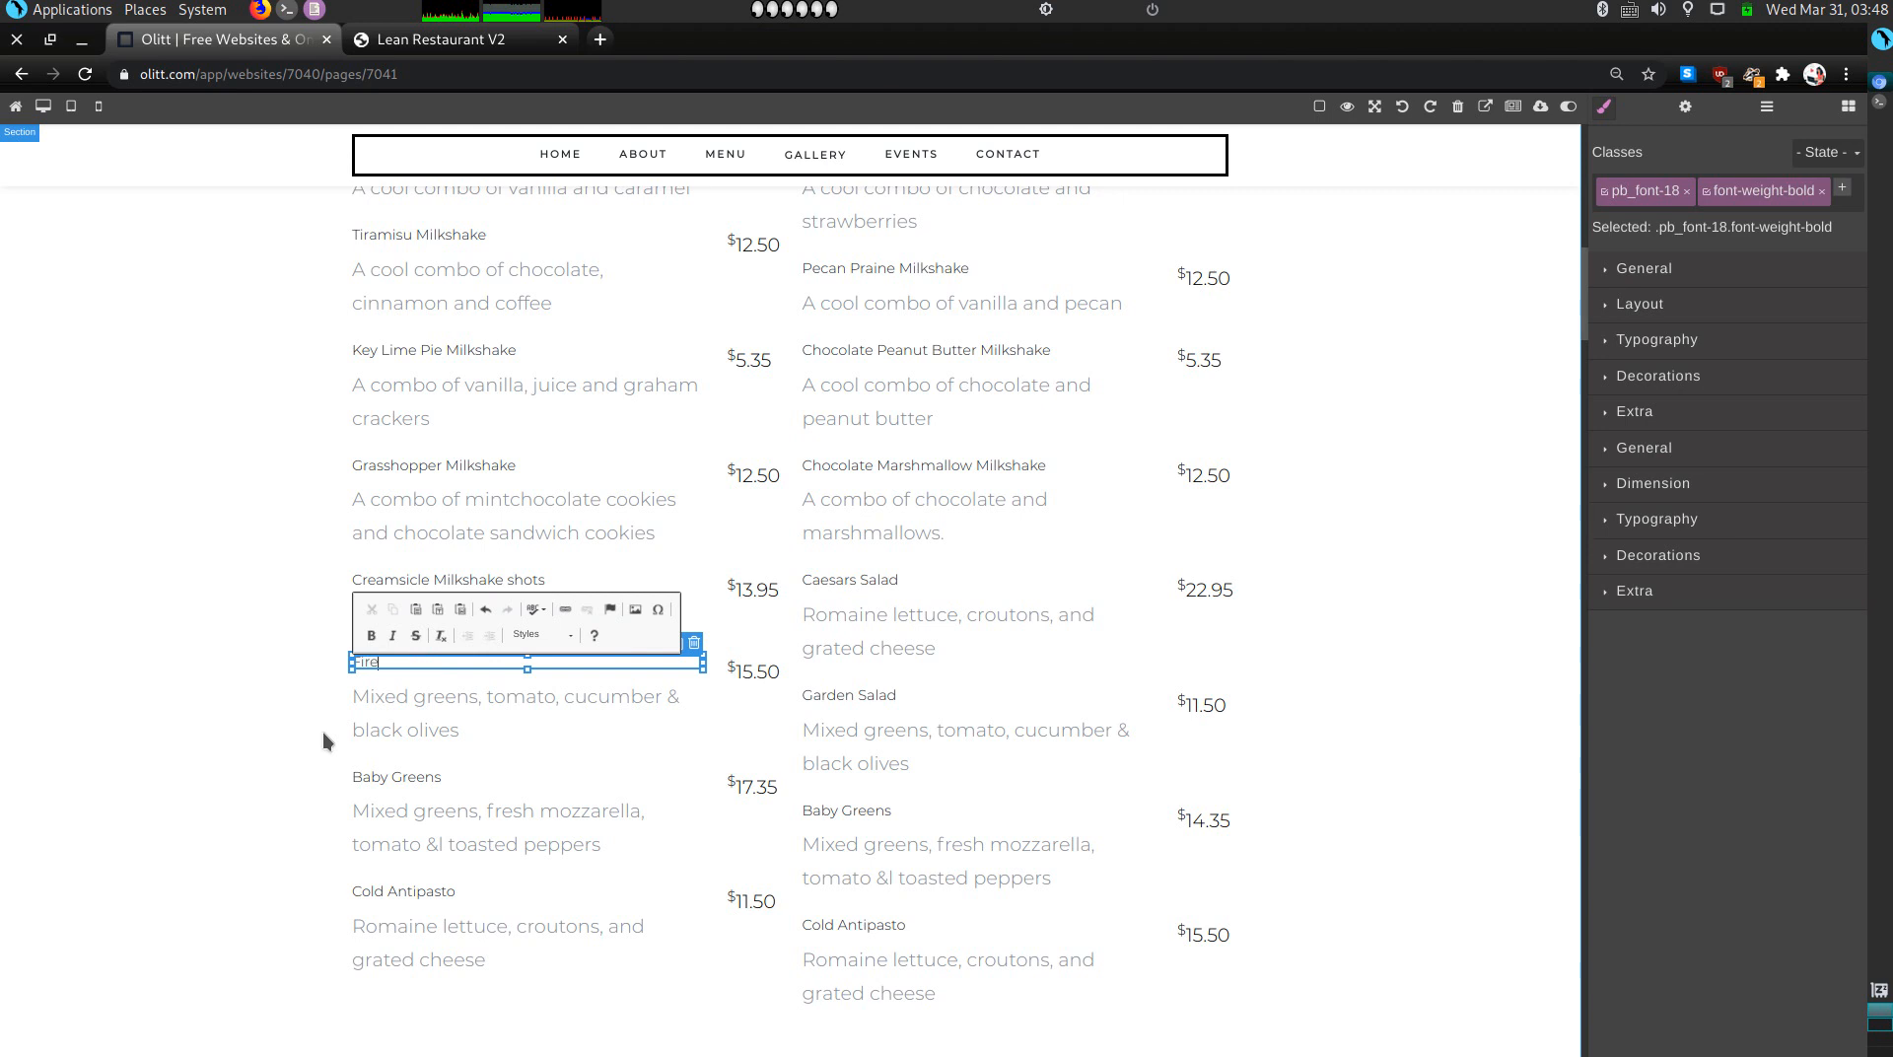
{"action": "type", "text": "cracker Milkshake"}
Step: Replace the Firecracker Milkshake description with "Experience fireworks explosion in your mouth."
{"action": "double_click", "coordinate": [410, 714]}
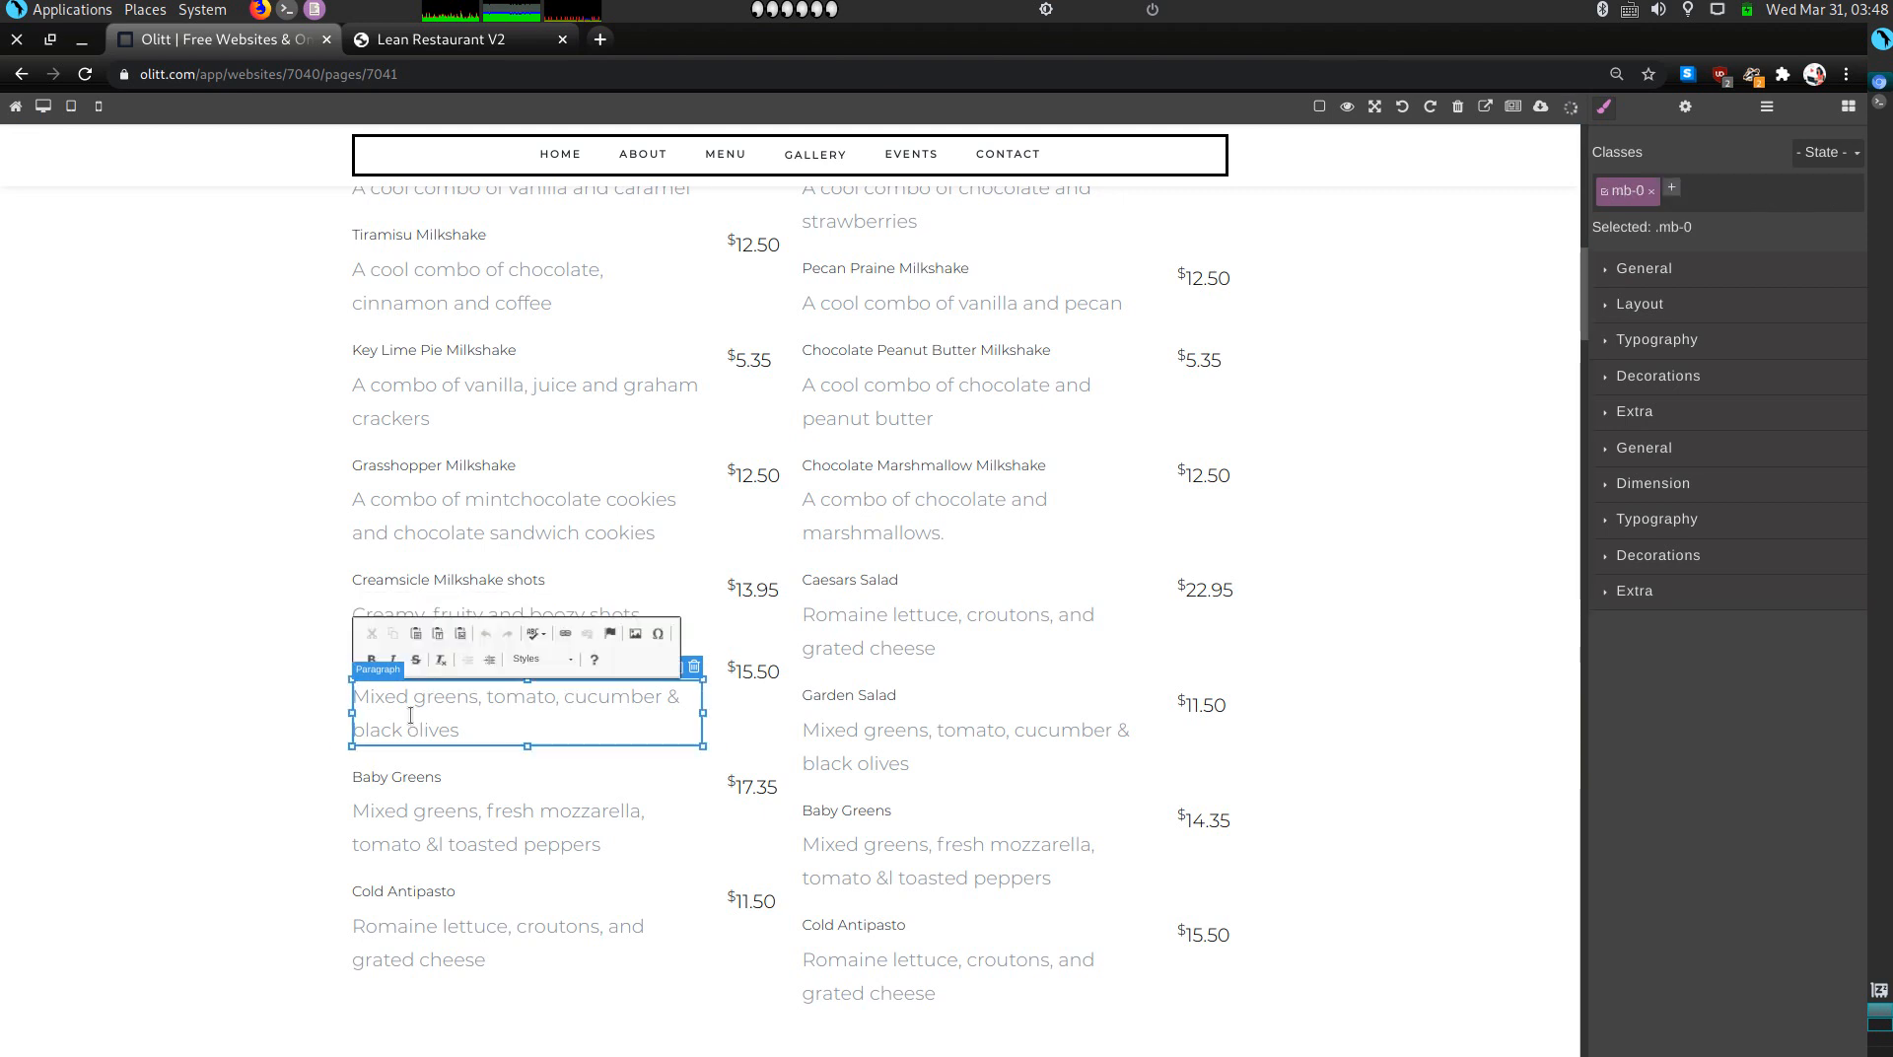
{"action": "triple_click", "coordinate": [410, 714]}
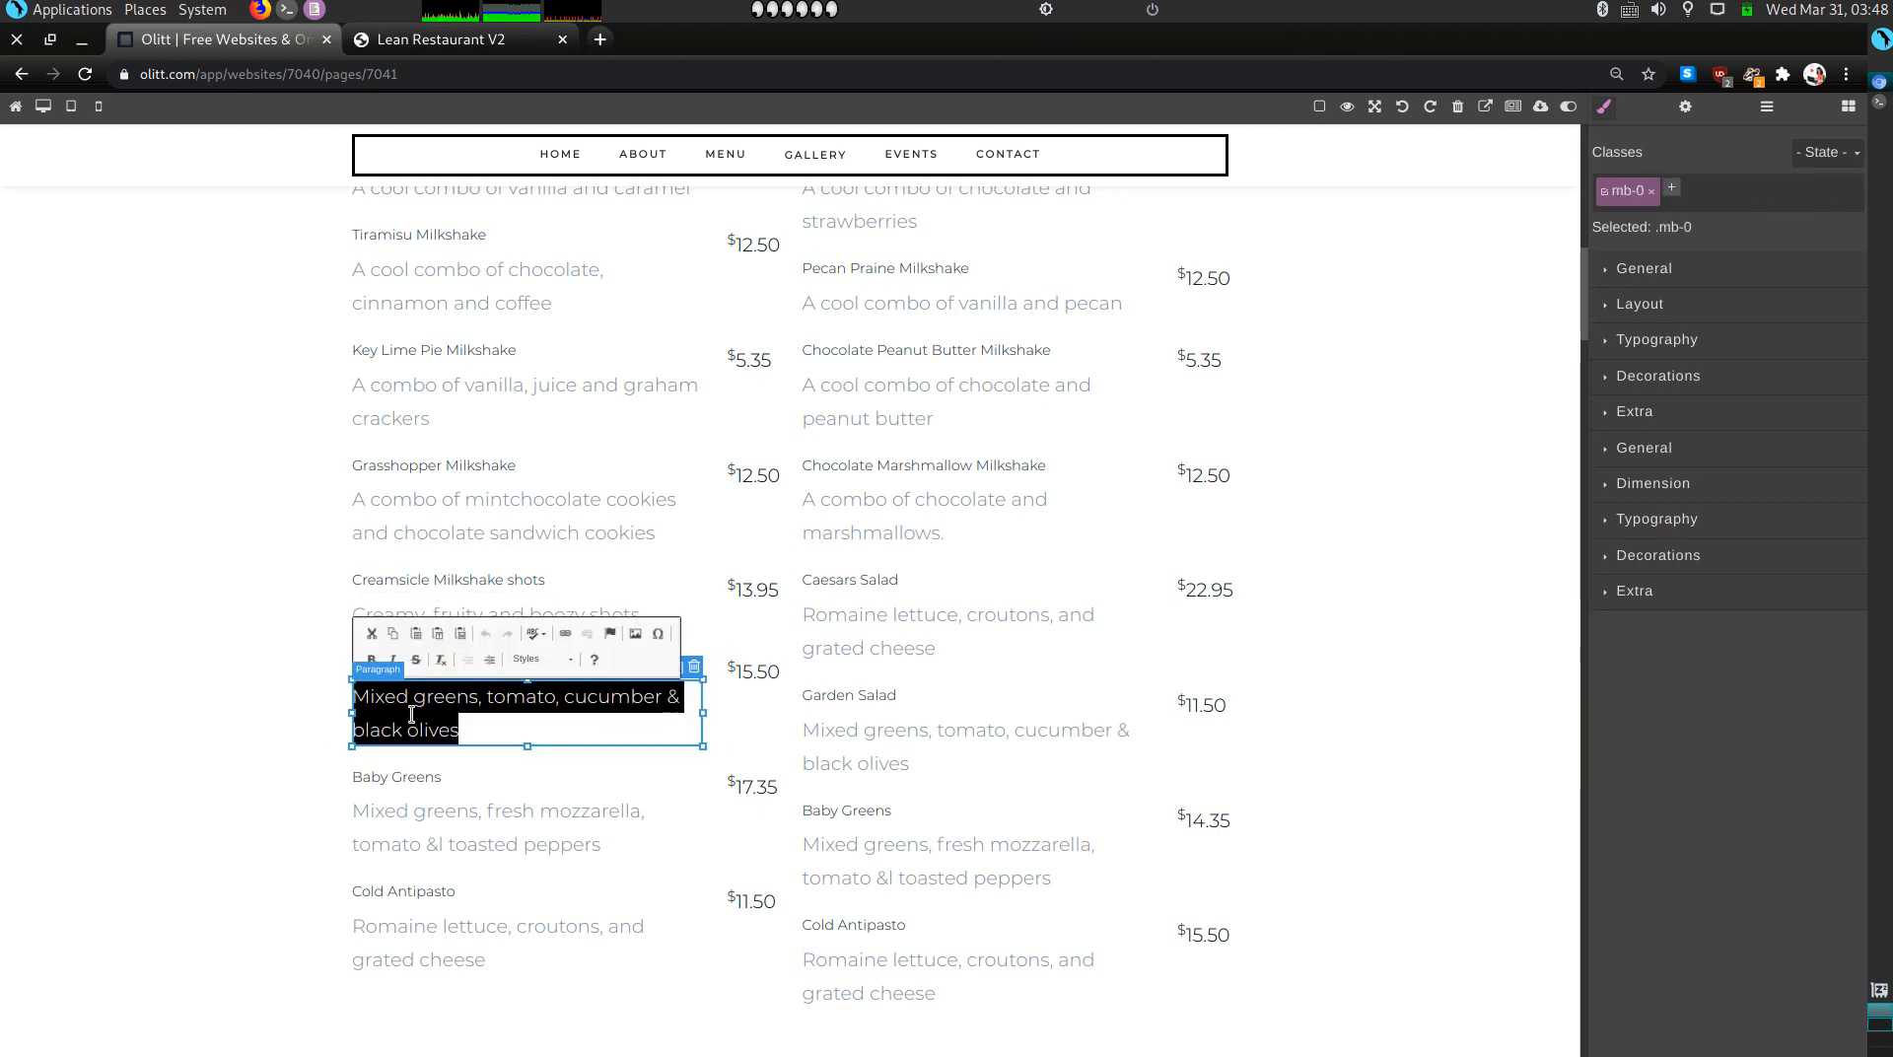
{"action": "key", "text": "BackSpace"}
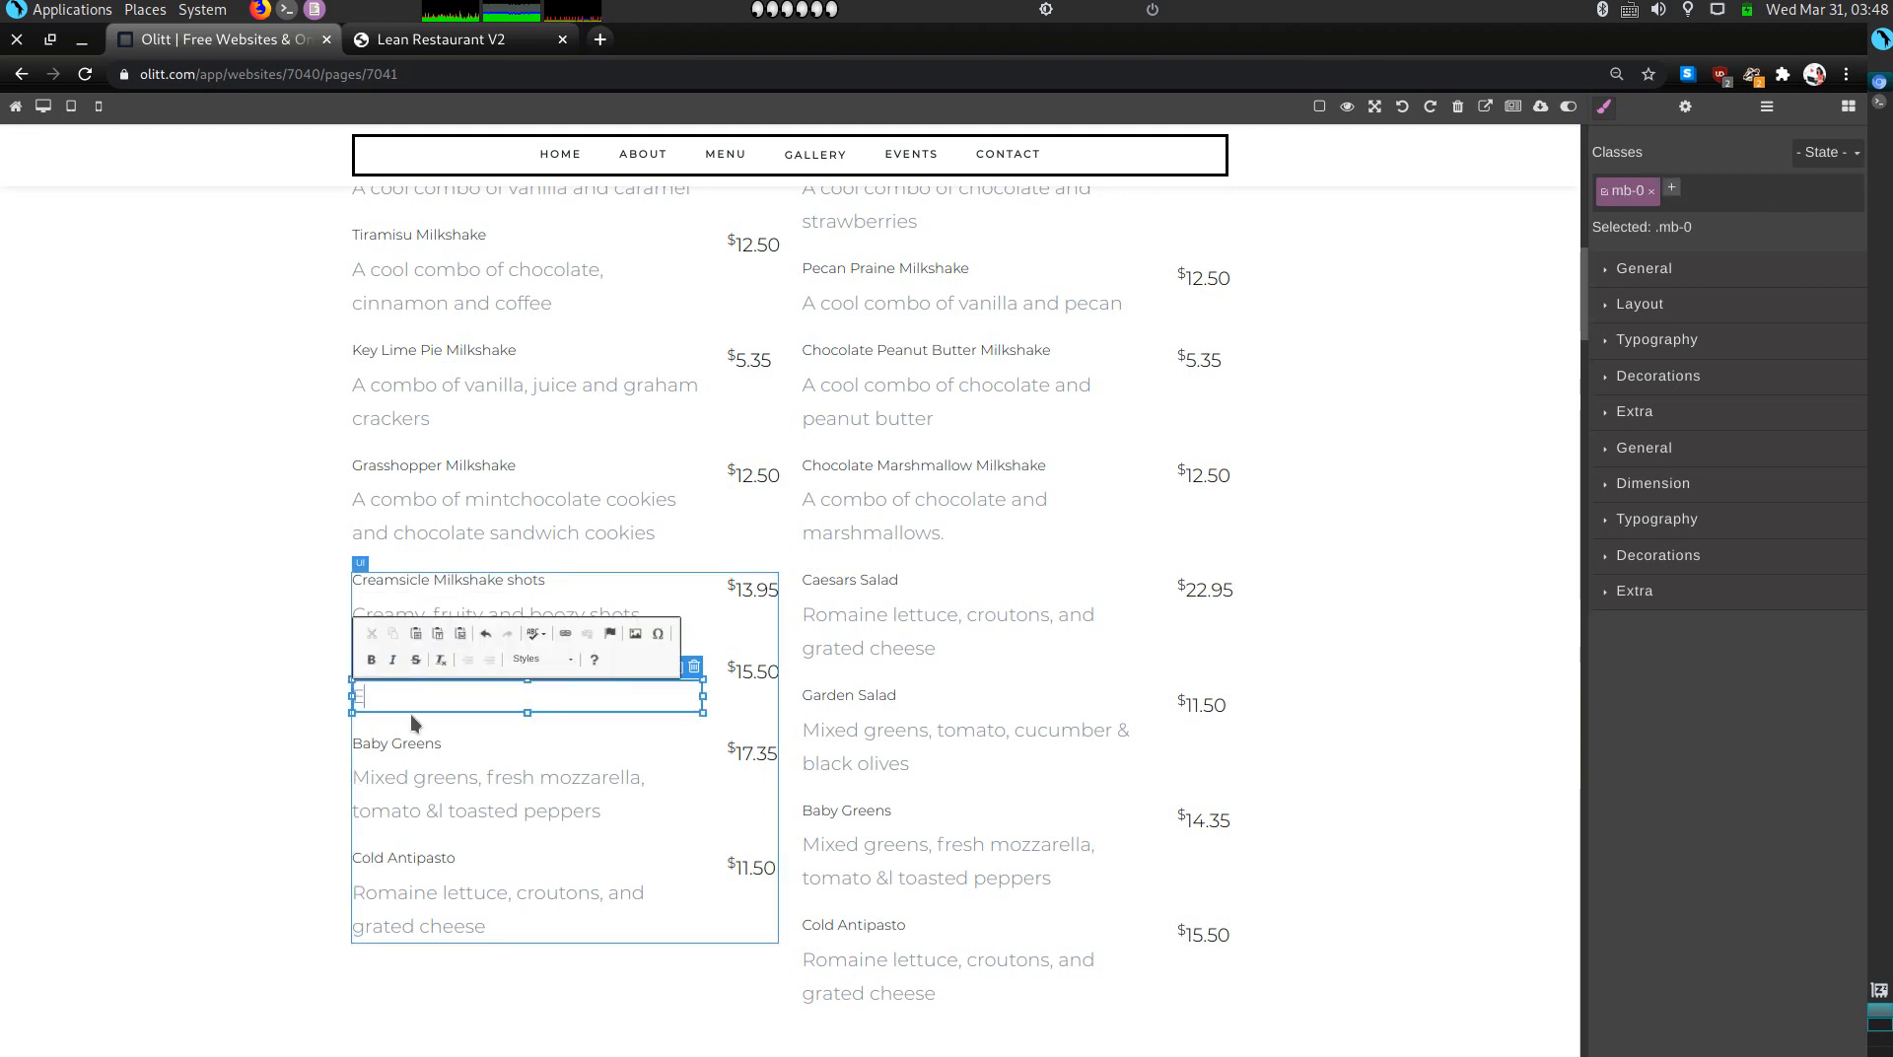
{"action": "type", "text": "Experience firwero"}
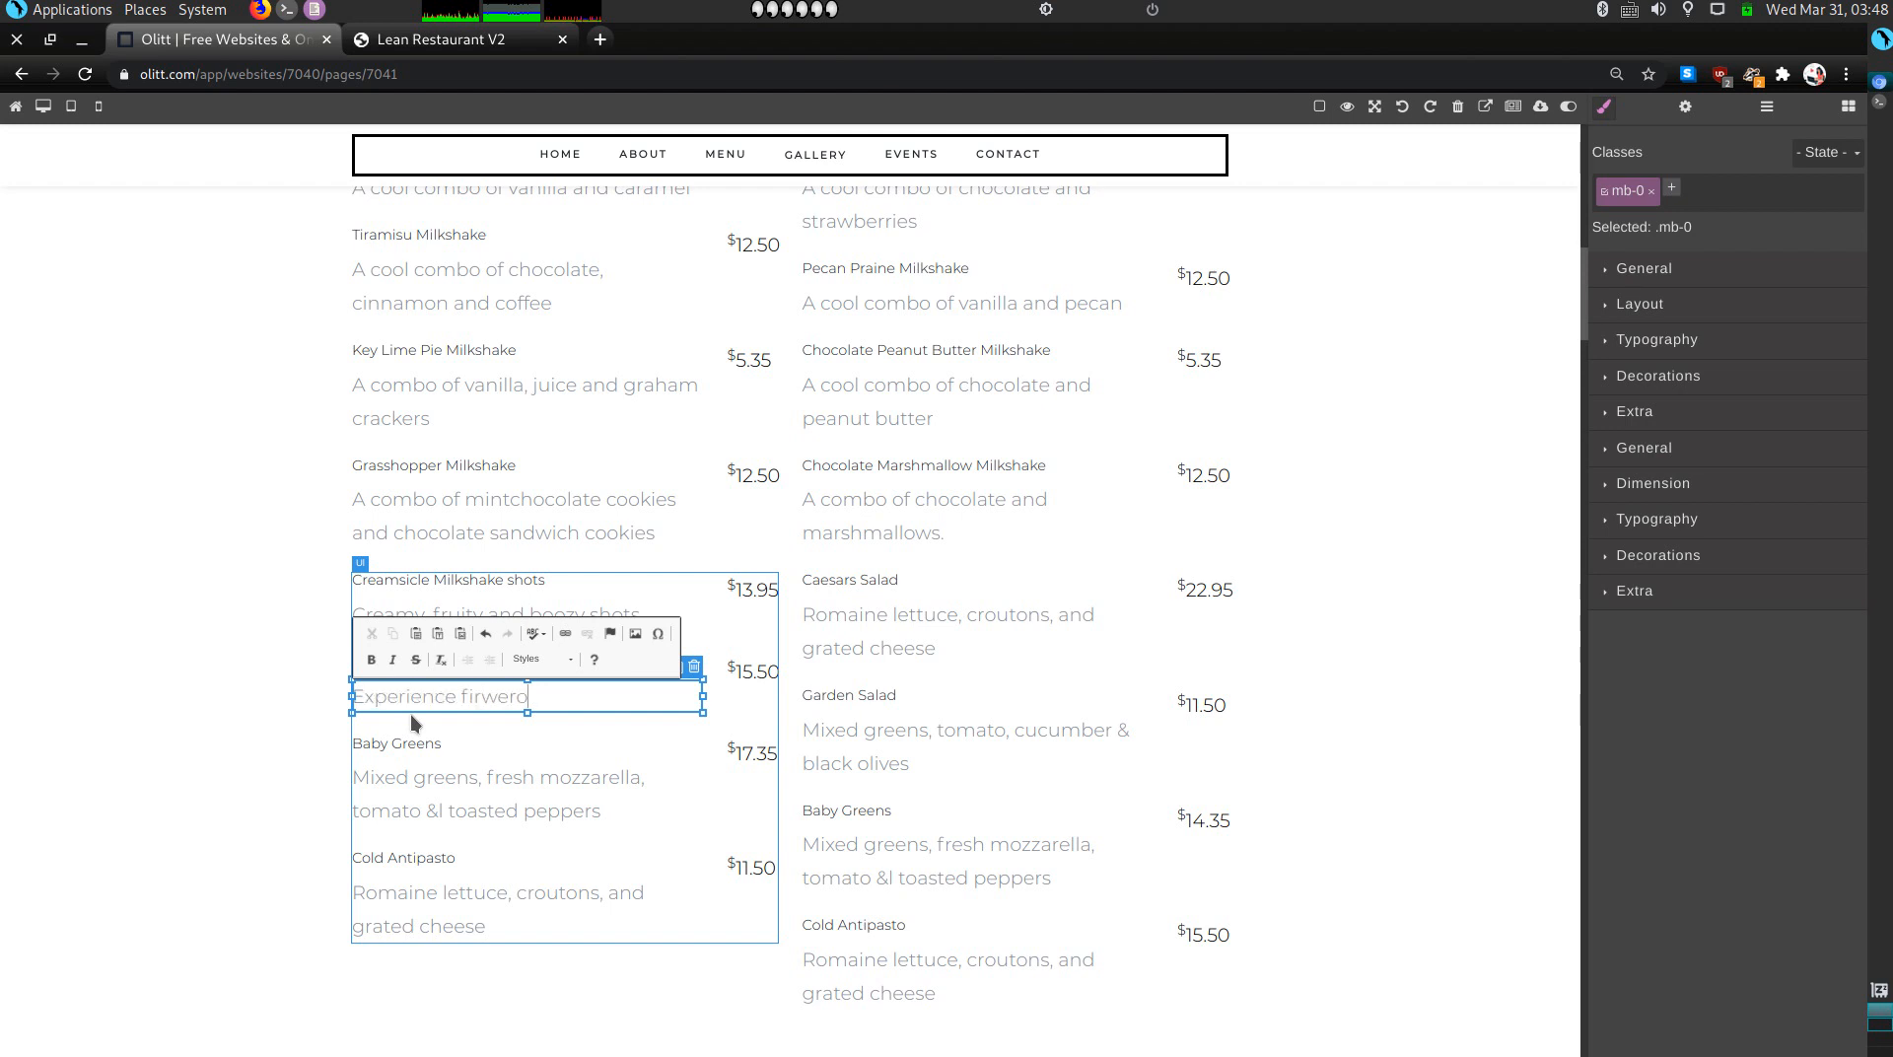
{"action": "key", "text": "BackSpace"}
{"action": "key", "text": "BackSpace"}
{"action": "key", "text": "BackSpace"}
{"action": "key", "text": "BackSpace"}
{"action": "type", "text": "eworks explosion in your mouth"}
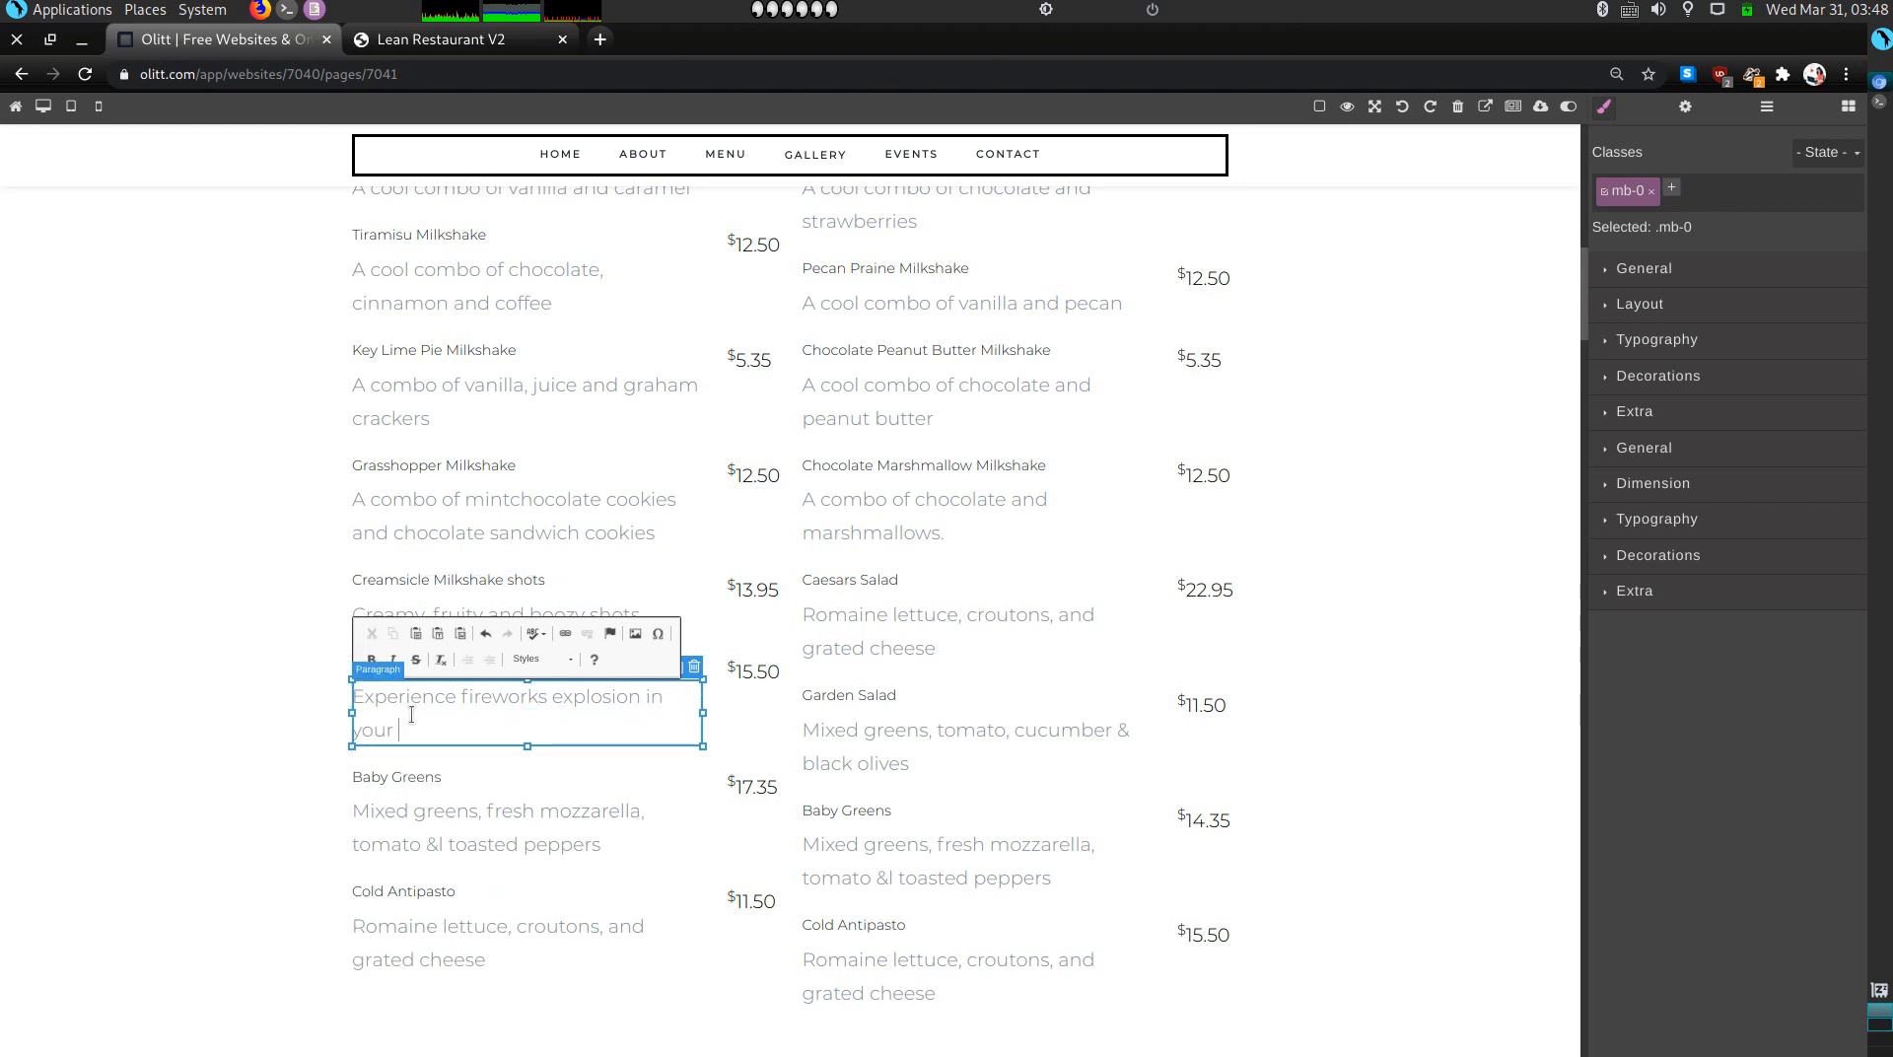
{"action": "type", "text": "."}
Step: Rename the Baby Greens item below Firecracker Milkshake as "Cap'n Crunch Milkshake"
{"action": "double_click", "coordinate": [430, 775]}
{"action": "key", "text": "ctrl+a"}
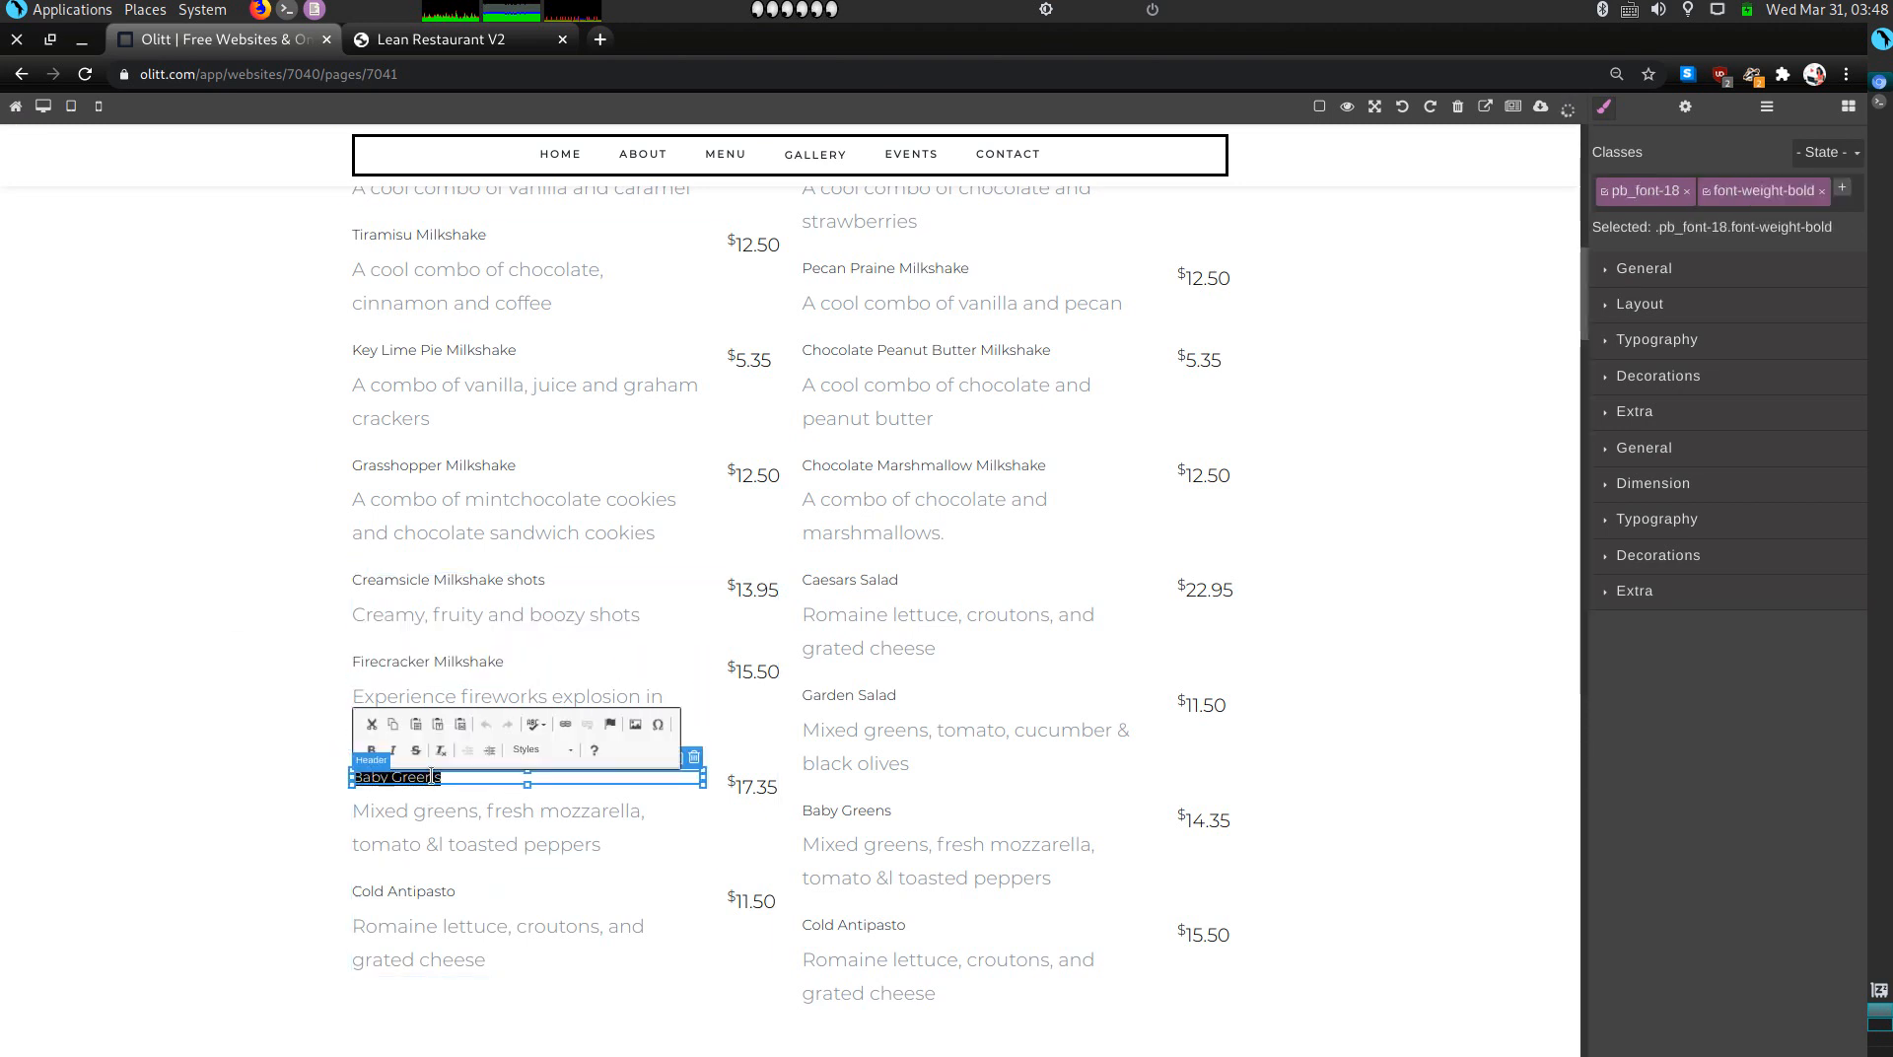
{"action": "key", "text": "BackSpace"}
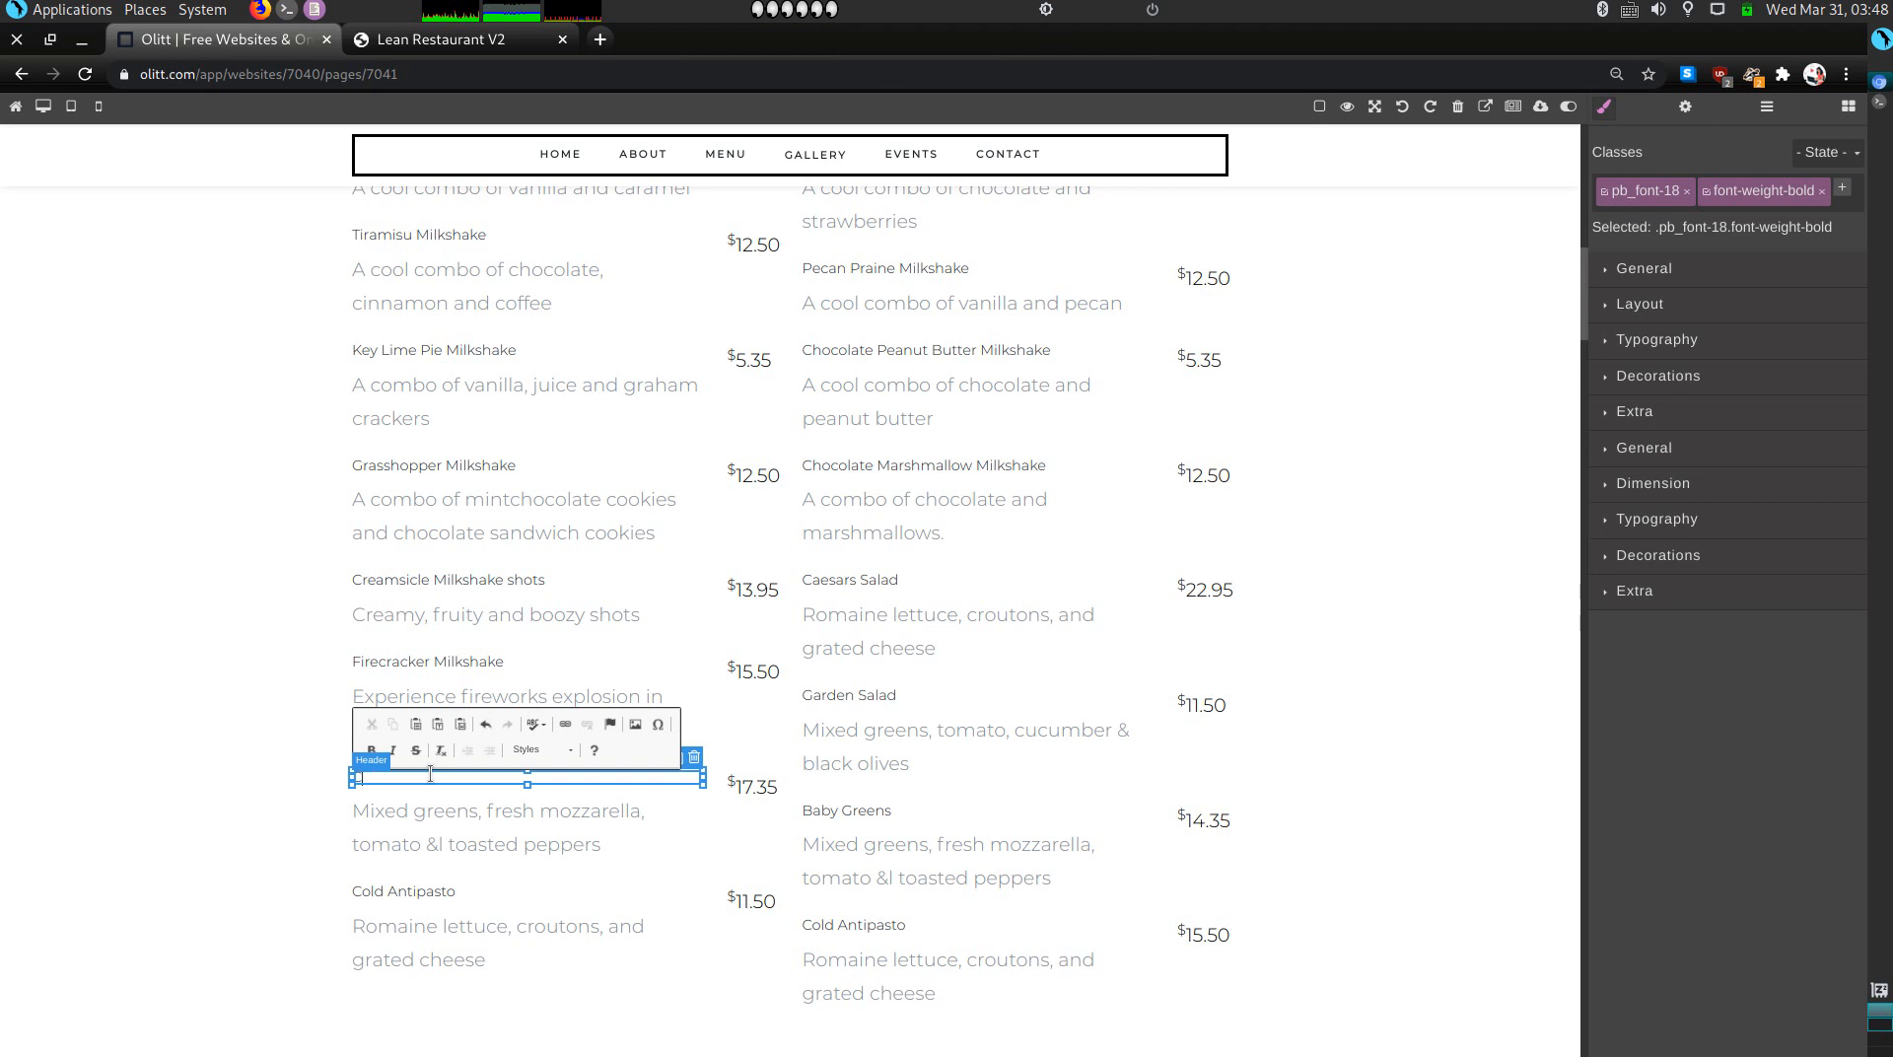
{"action": "type", "text": "Car"}
{"action": "type", "text": "p"}
{"action": "type", "text": "'n C"}
{"action": "type", "text": "runch M"}
{"action": "type", "text": "ilkshake"}
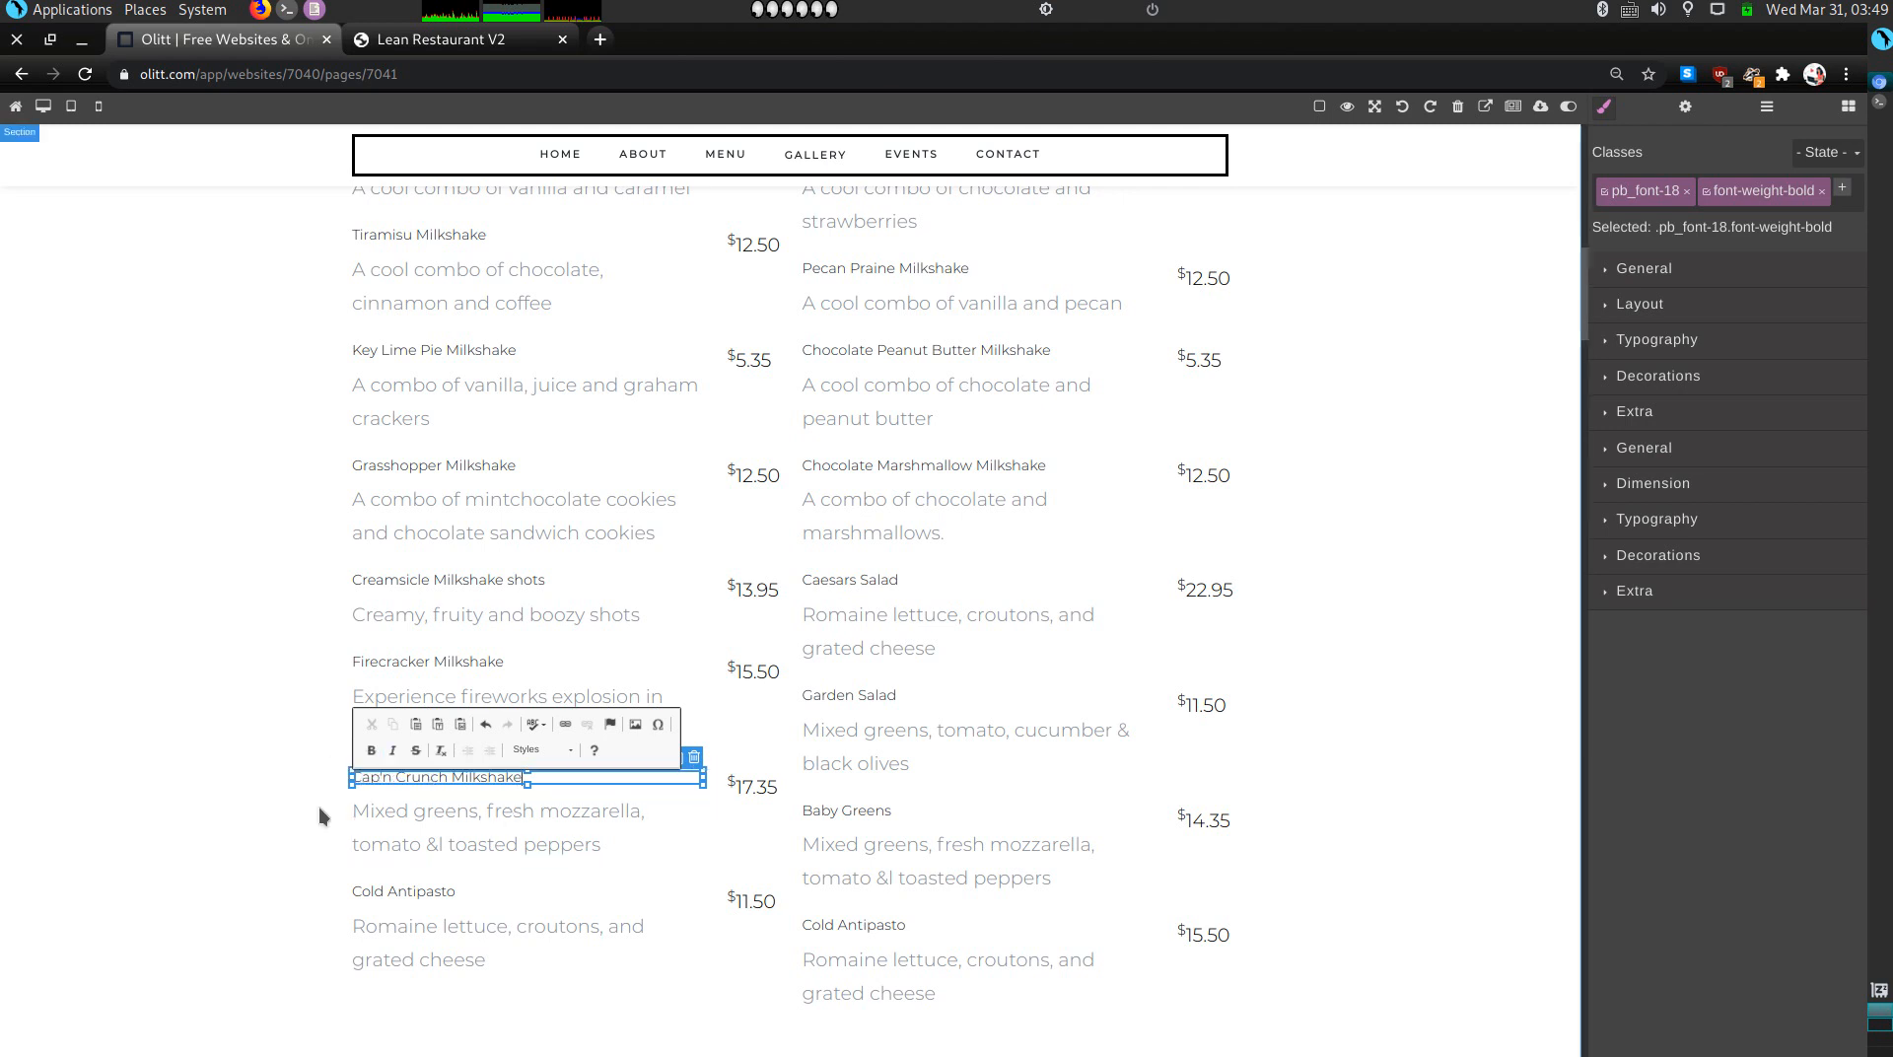
Step: Replace the Cap'n Crunch Milkshake description with "Crunchatize your milkshake"
{"action": "left_click", "coordinate": [430, 825]}
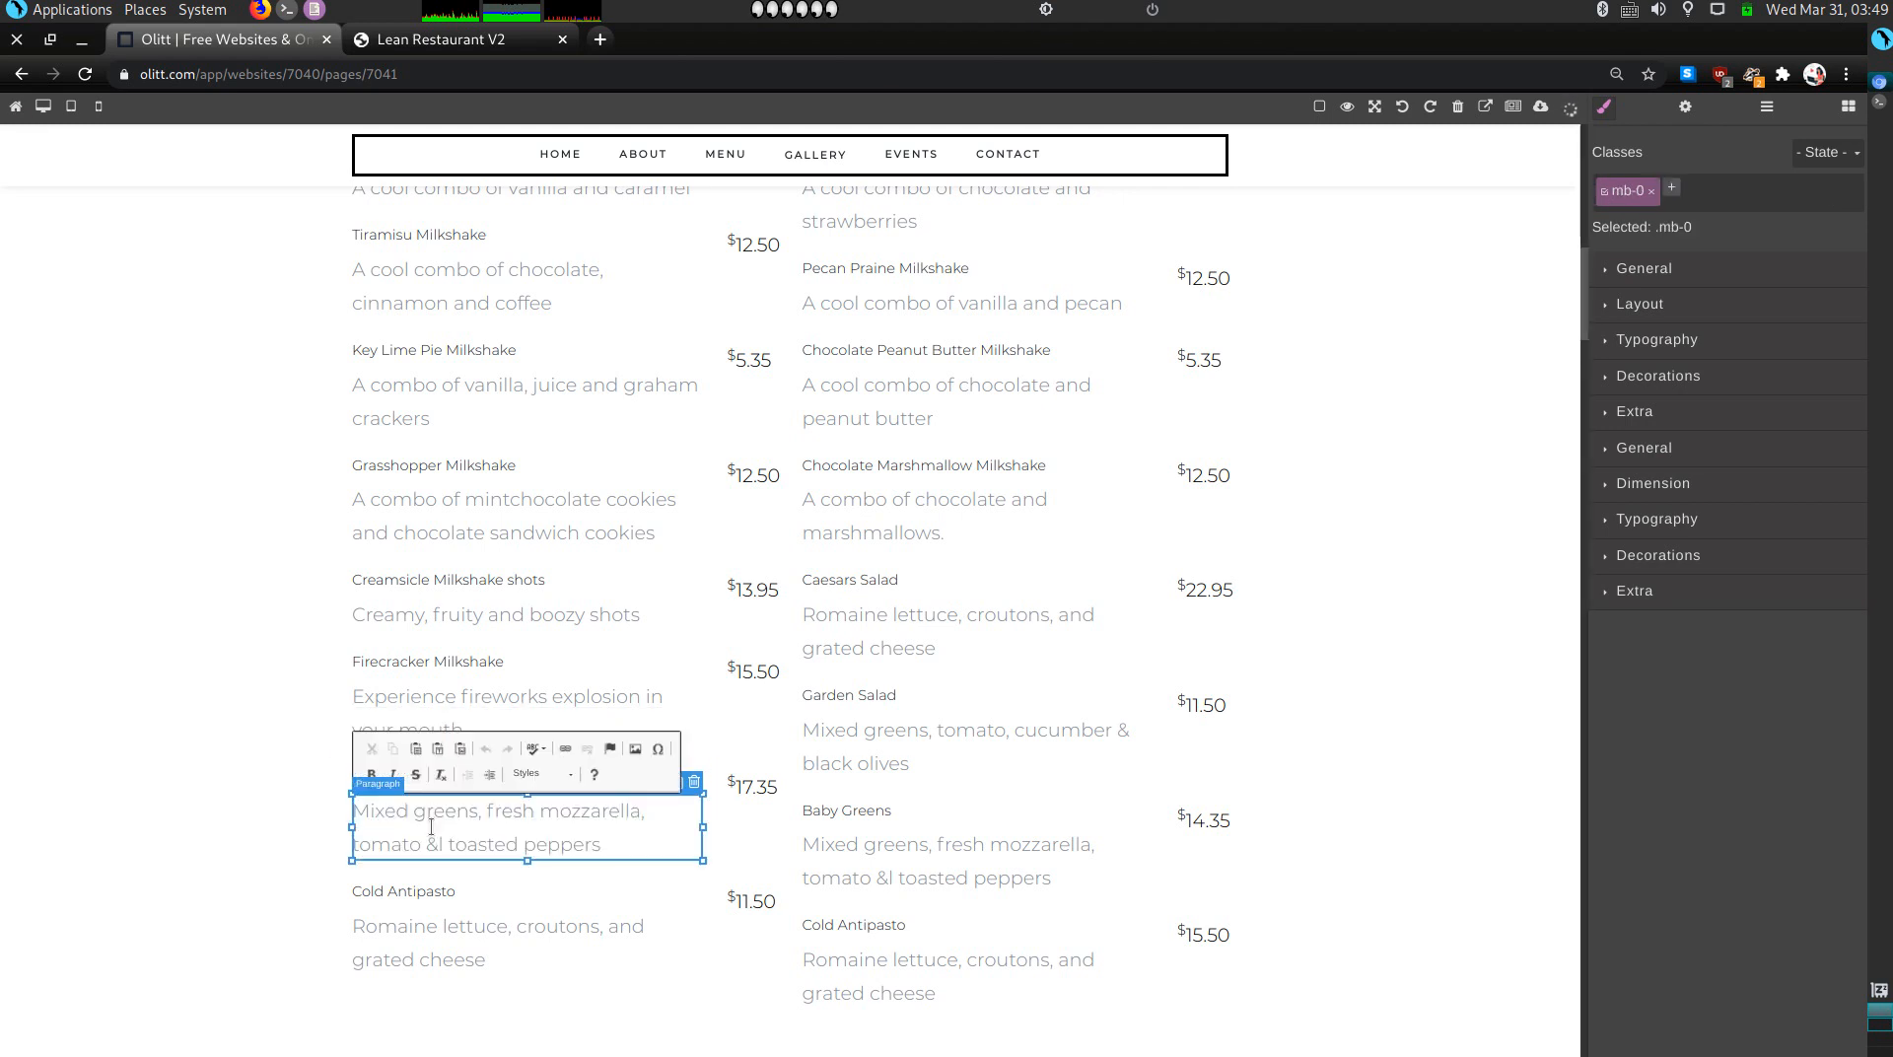
{"action": "type", "text": "Cu"}
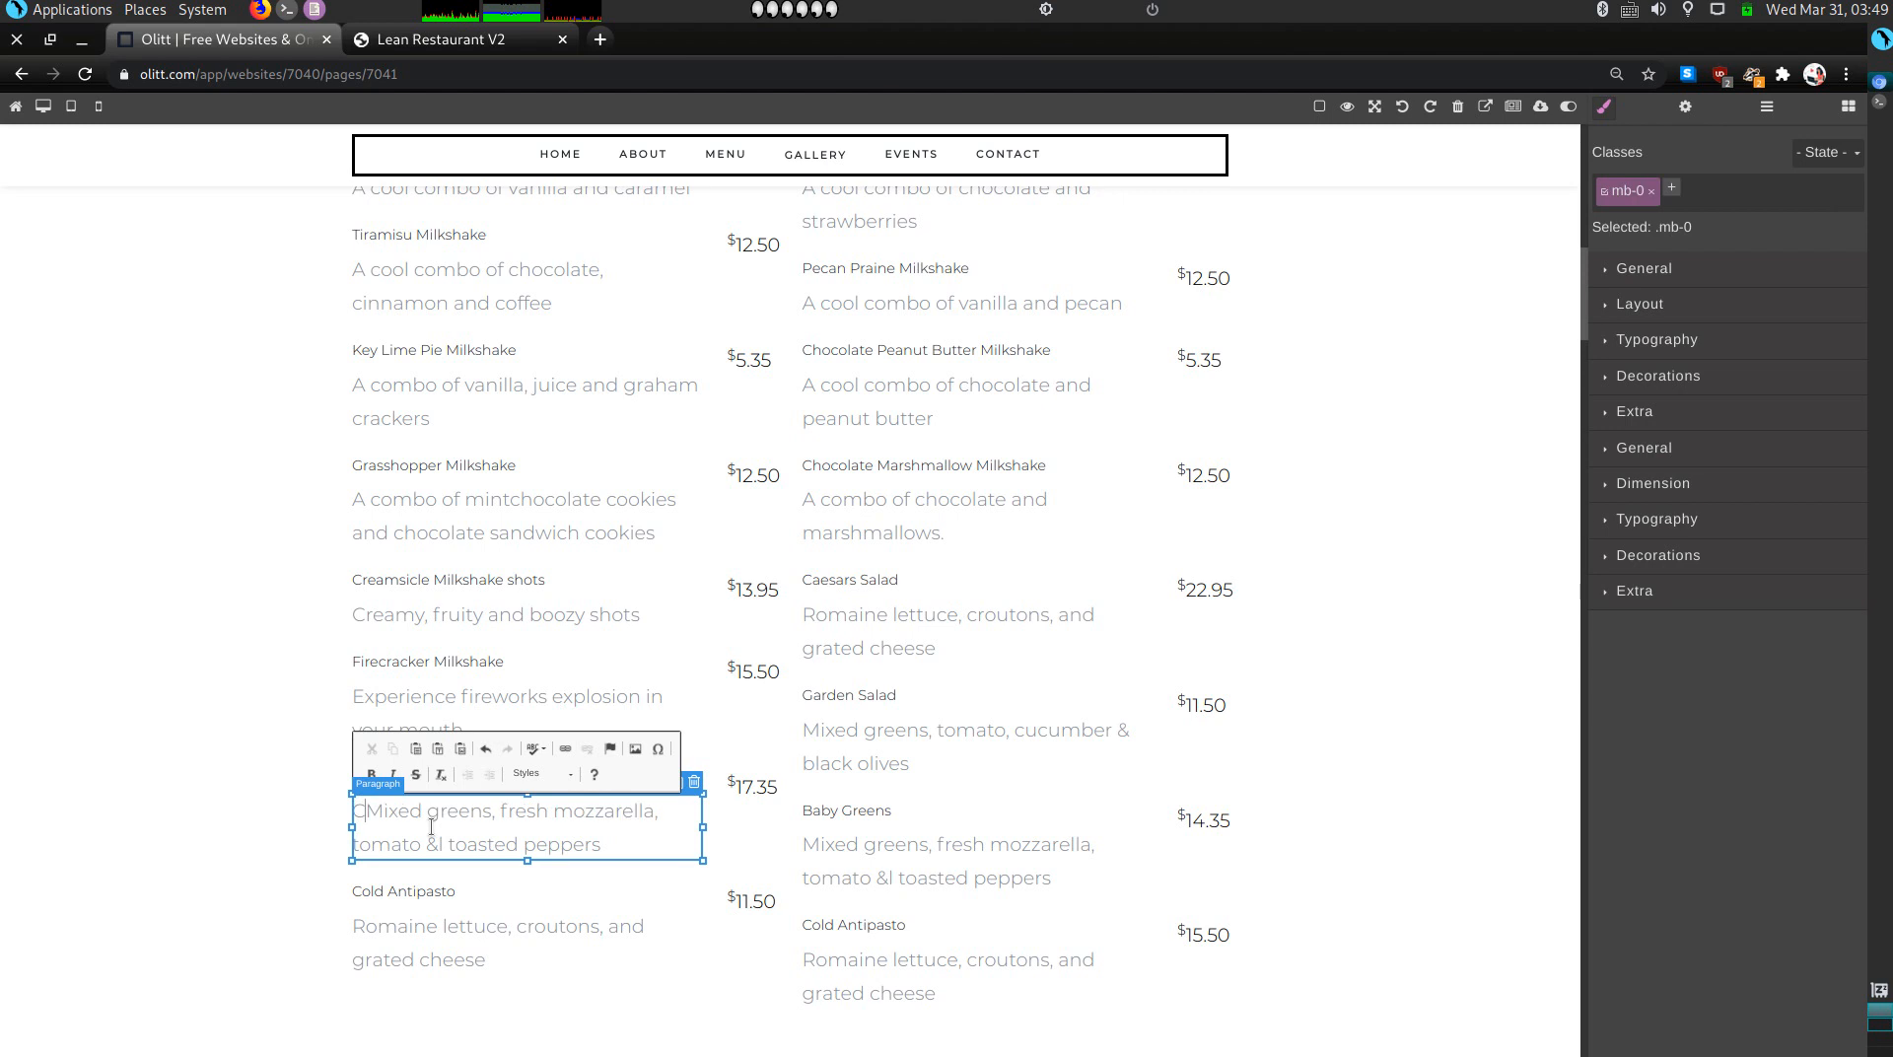
{"action": "key", "text": "BackSpace"}
{"action": "double_click", "coordinate": [453, 833]}
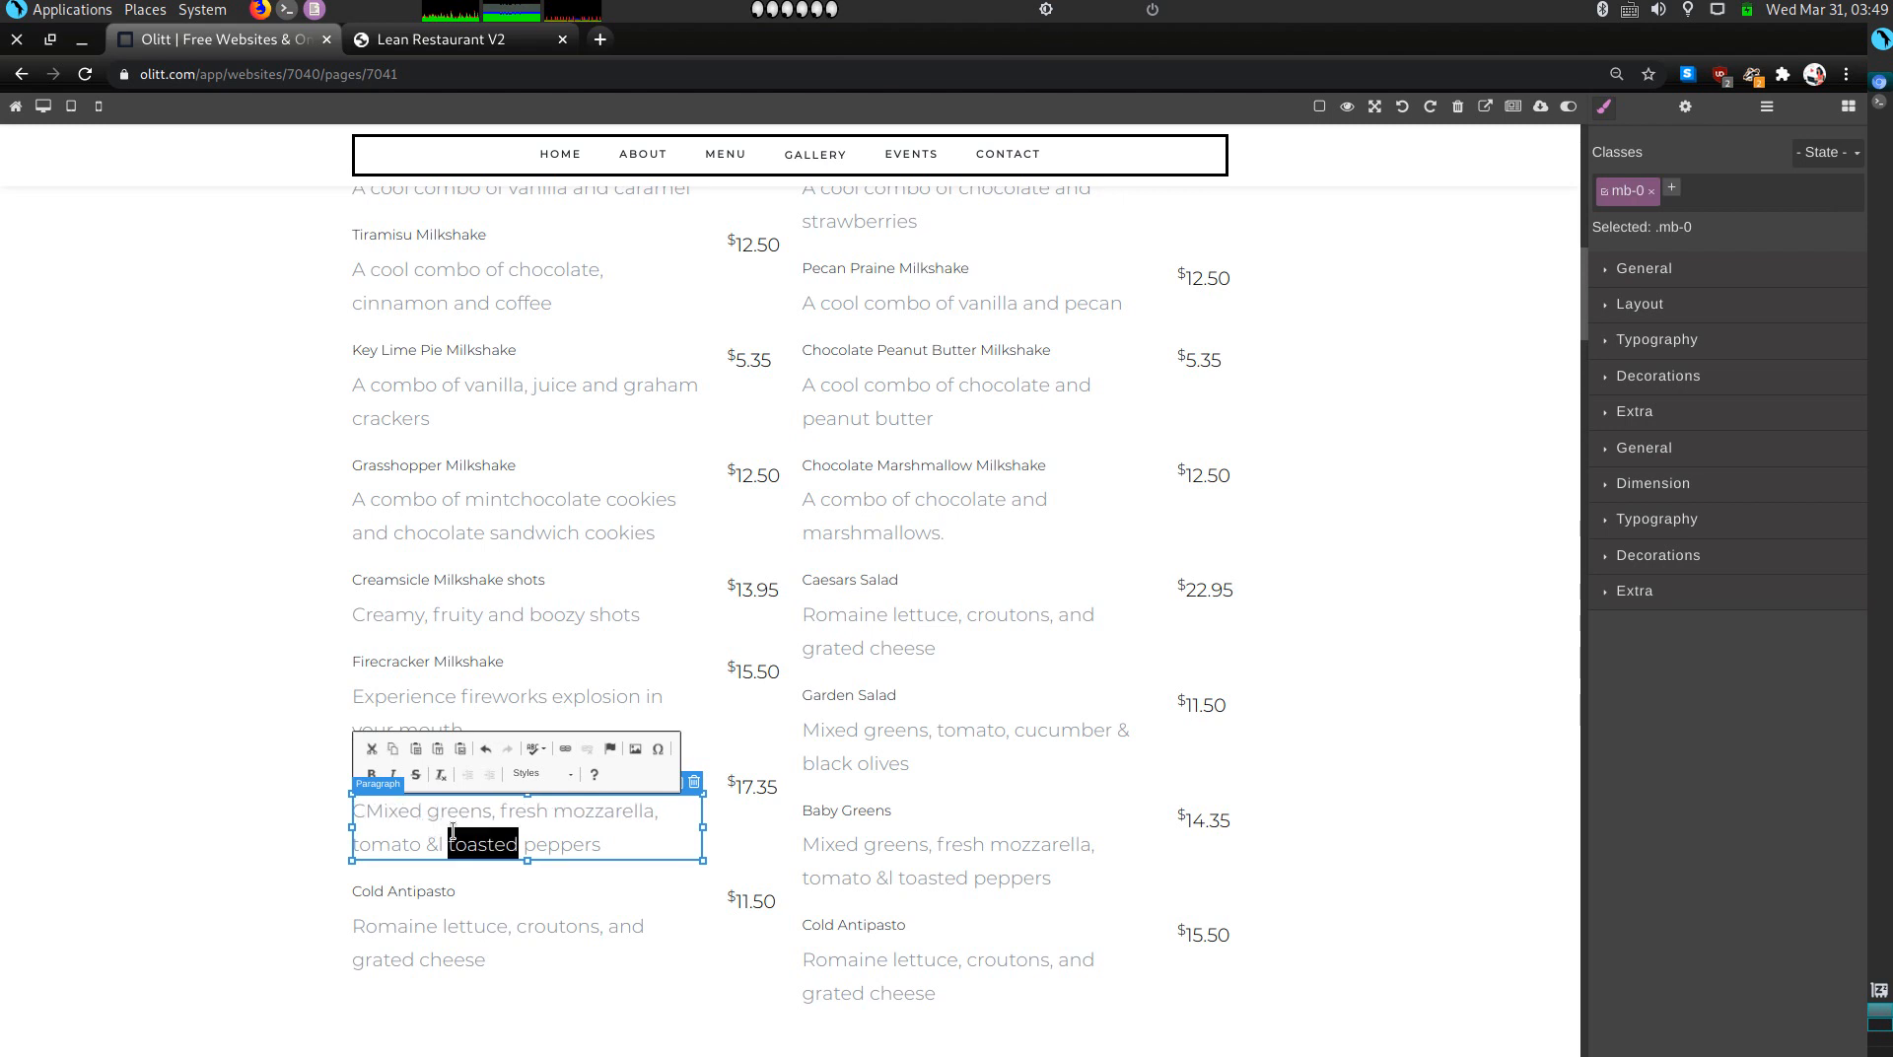
{"action": "key", "text": "ctrl+a"}
{"action": "key", "text": "BackSpace"}
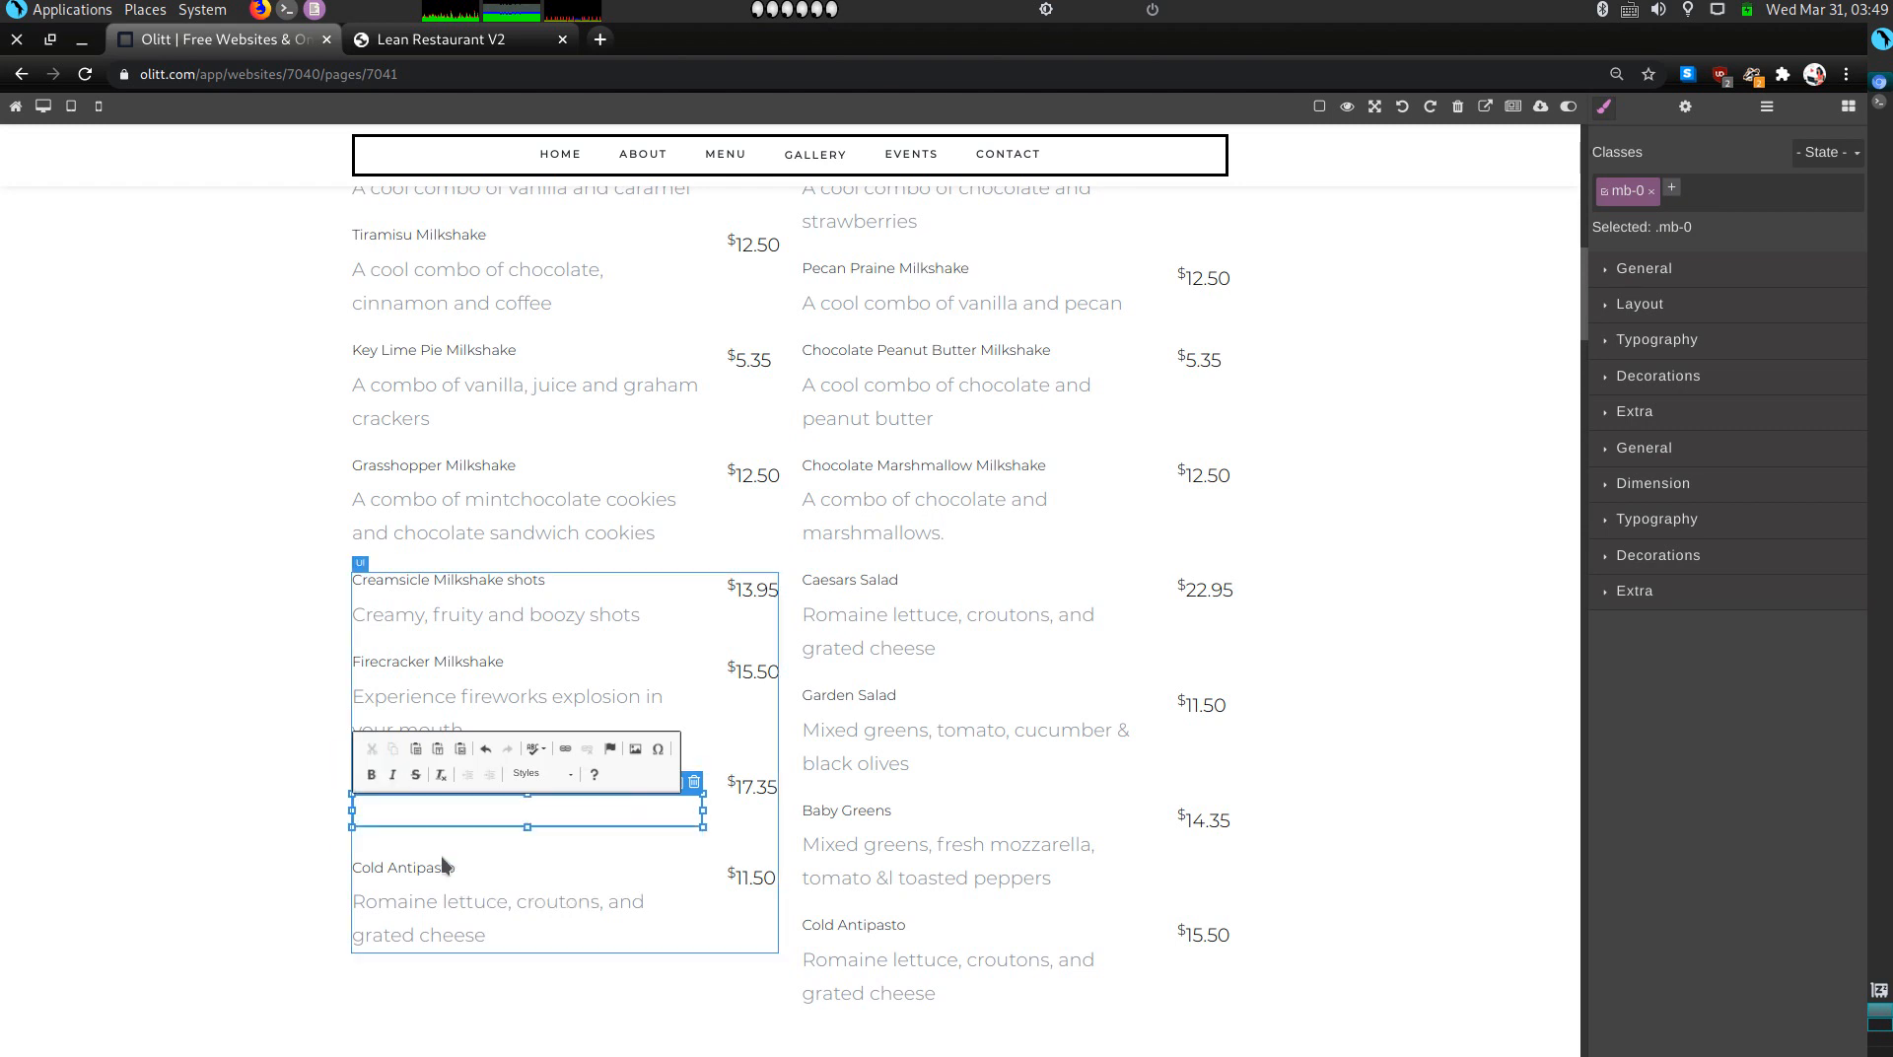
{"action": "type", "text": "Crunchat"}
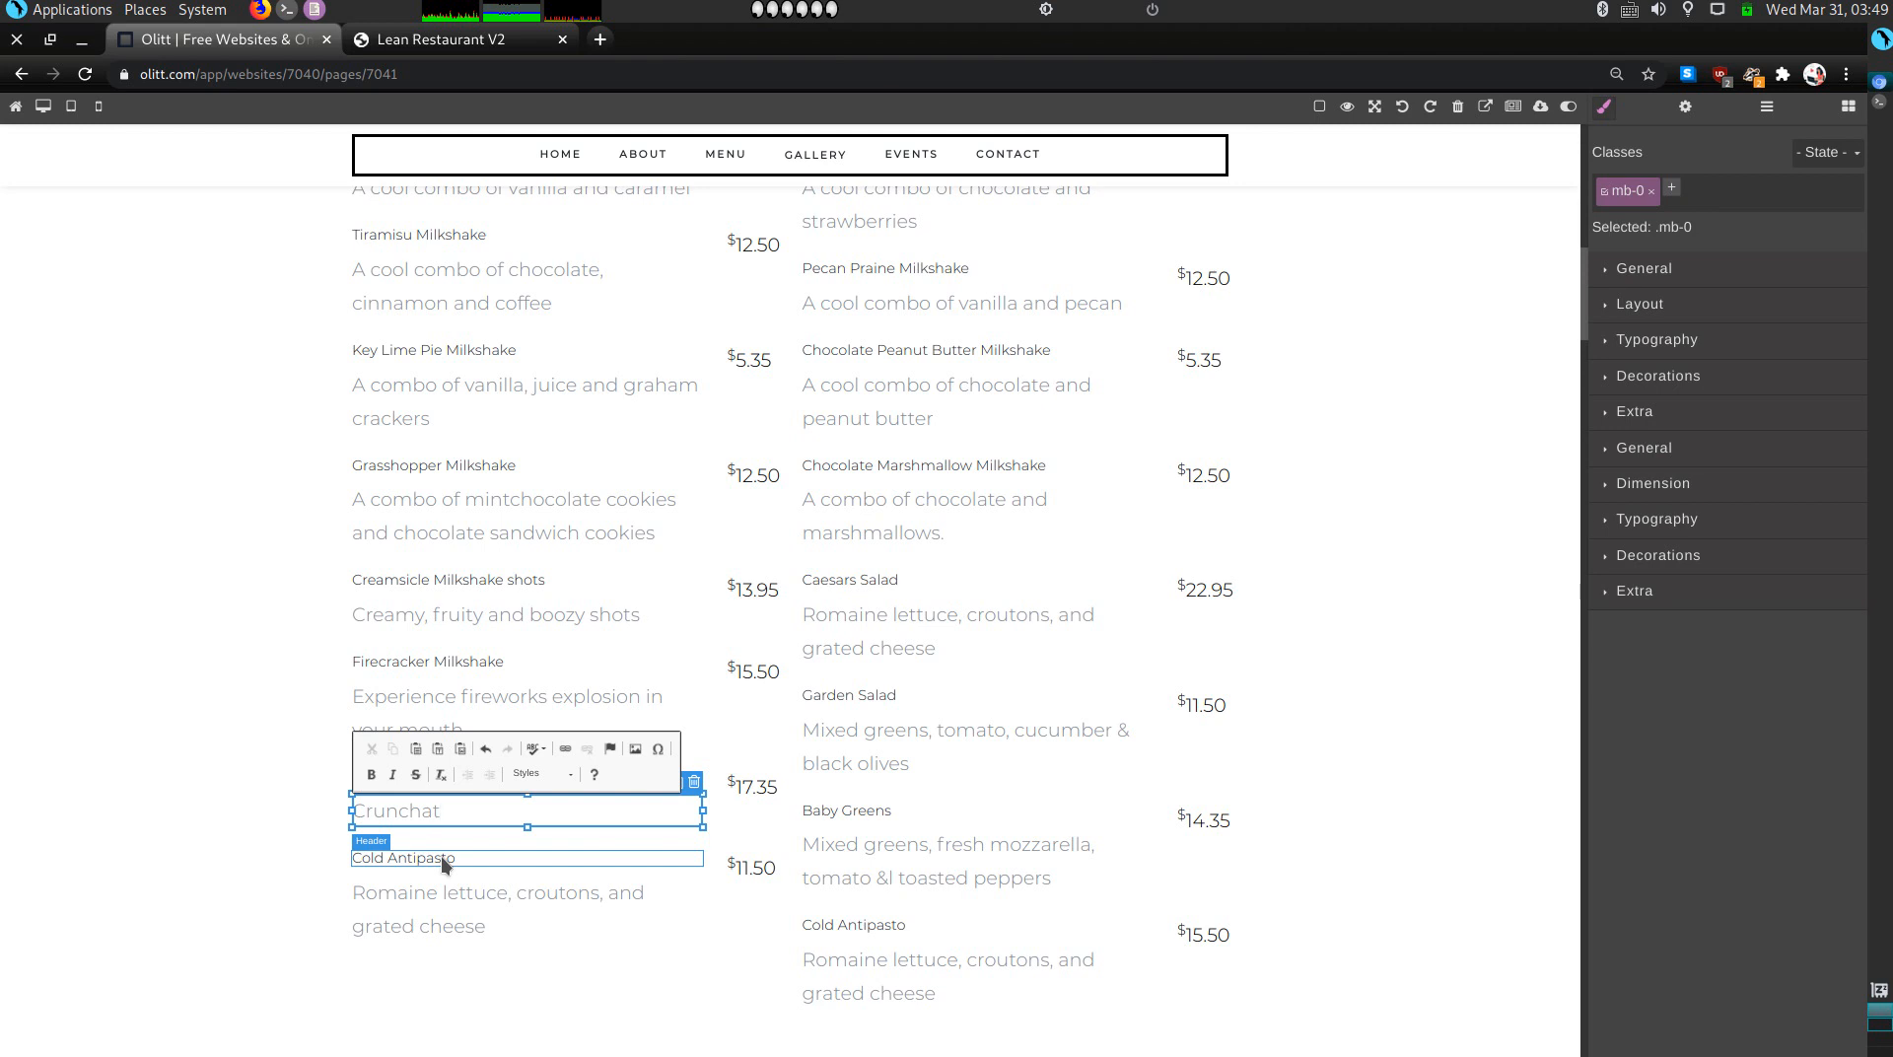
{"action": "type", "text": "ize your milkshake"}
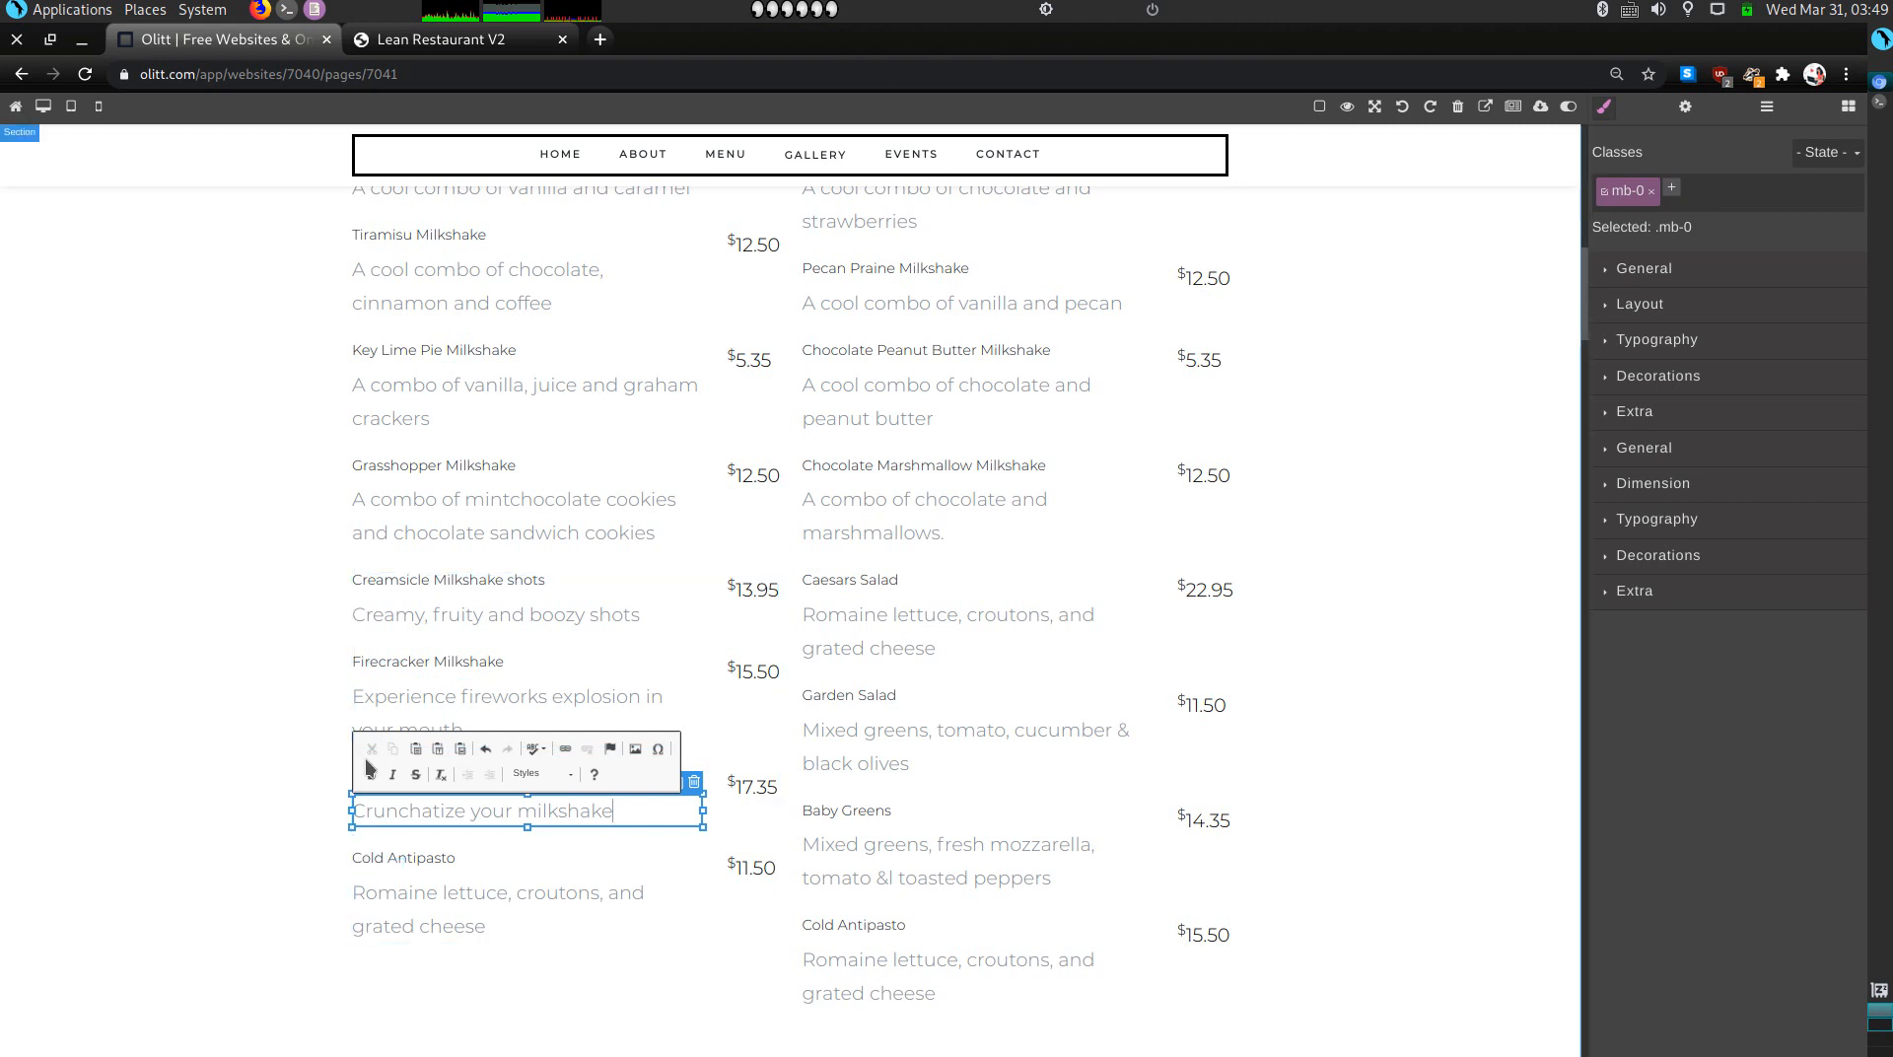
Step: Rename the Cold Antipasto item below Cap'n Crunch Milkshake as "Red, White and Boozy Shakes"
{"action": "left_click", "coordinate": [434, 865]}
{"action": "triple_click", "coordinate": [401, 855]}
{"action": "type", "text": "Red"}
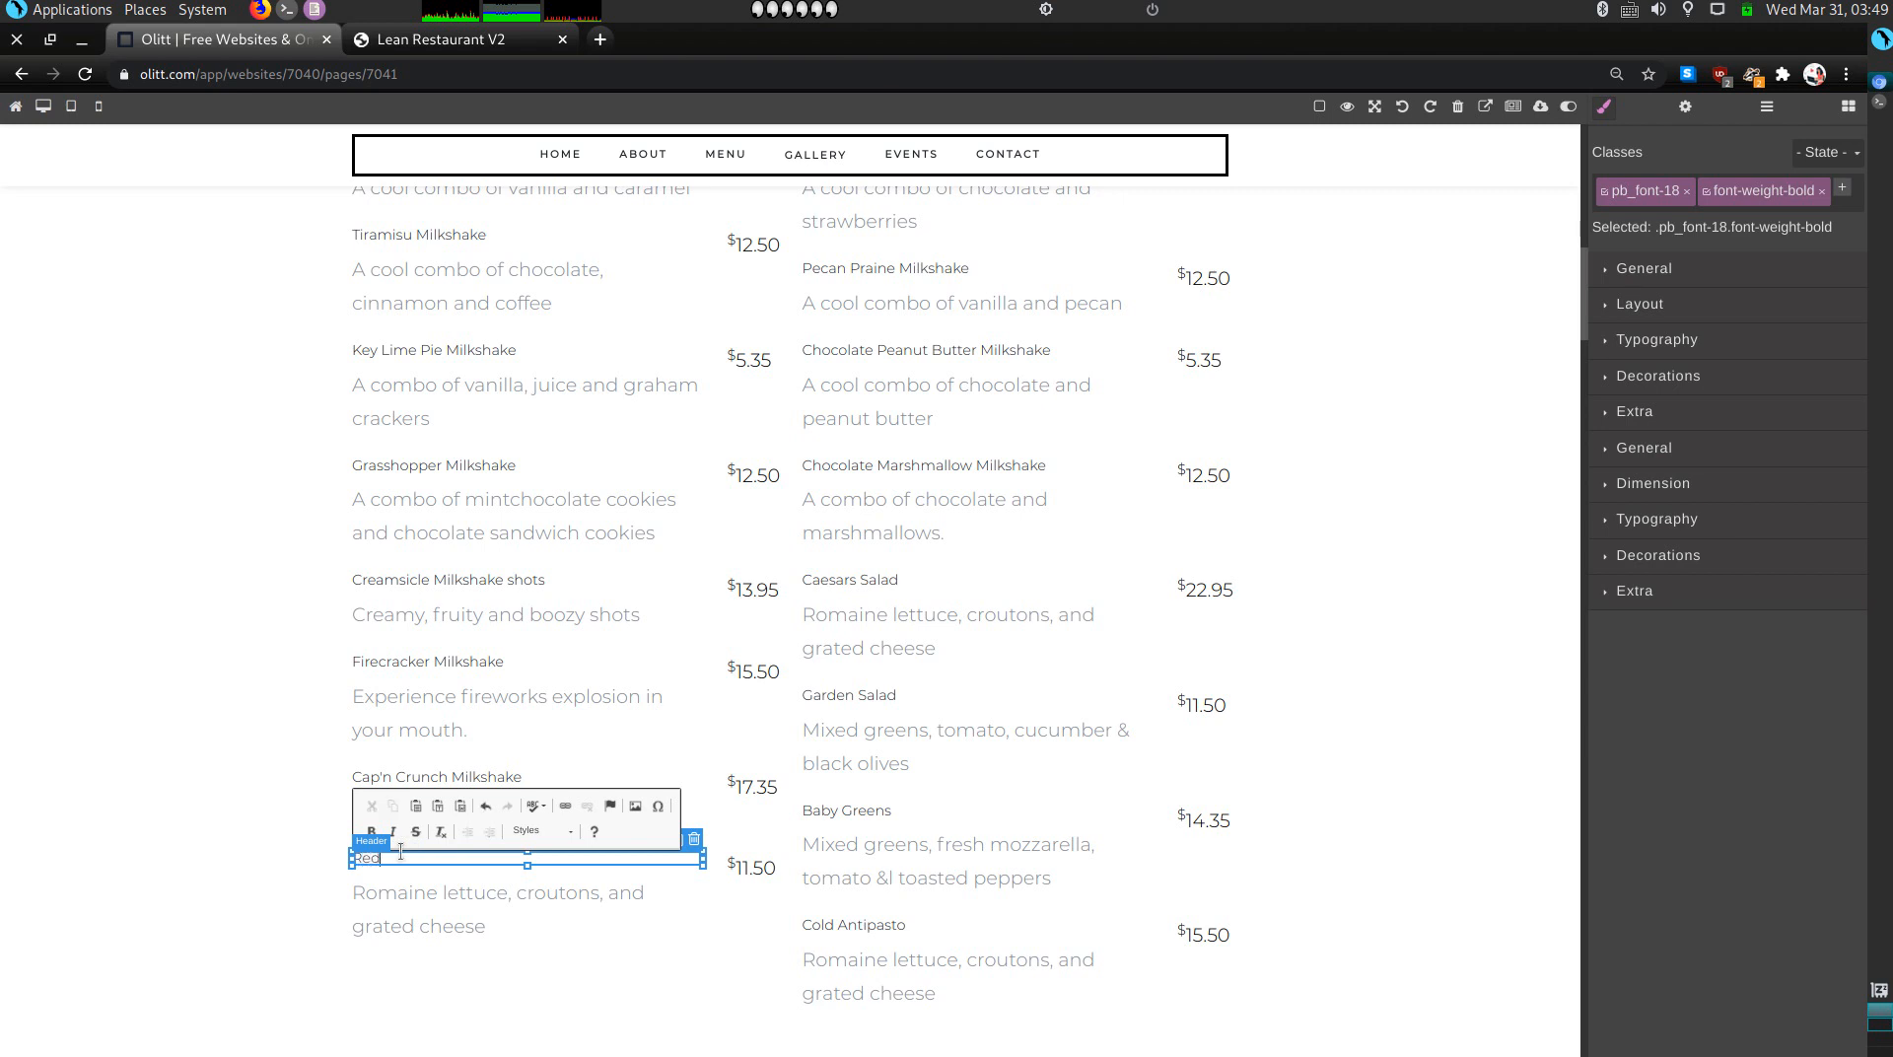
{"action": "type", "text": ", White and Boozy Shakes"}
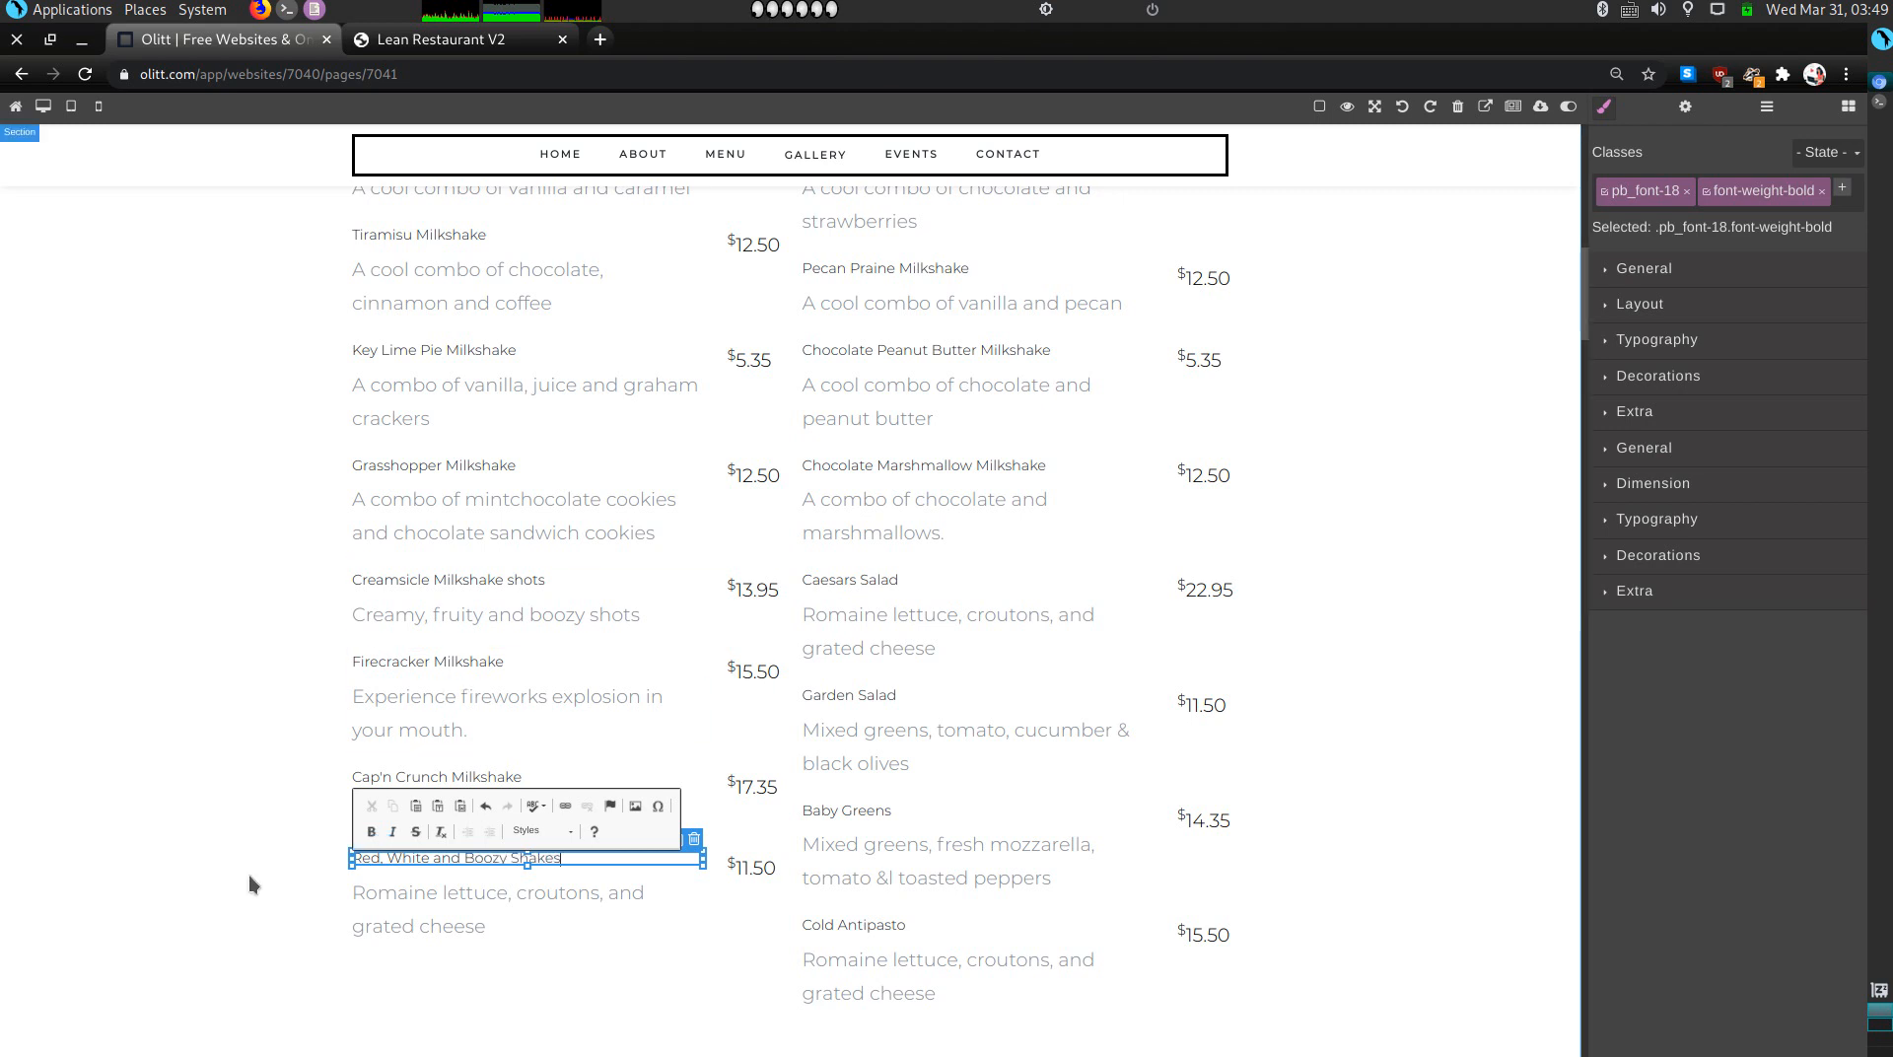
Step: Replace the Red, White and Boozy Shakes description with "Why not get drunk off ice cream?"
{"action": "left_click", "coordinate": [390, 909]}
{"action": "triple_click", "coordinate": [392, 911]}
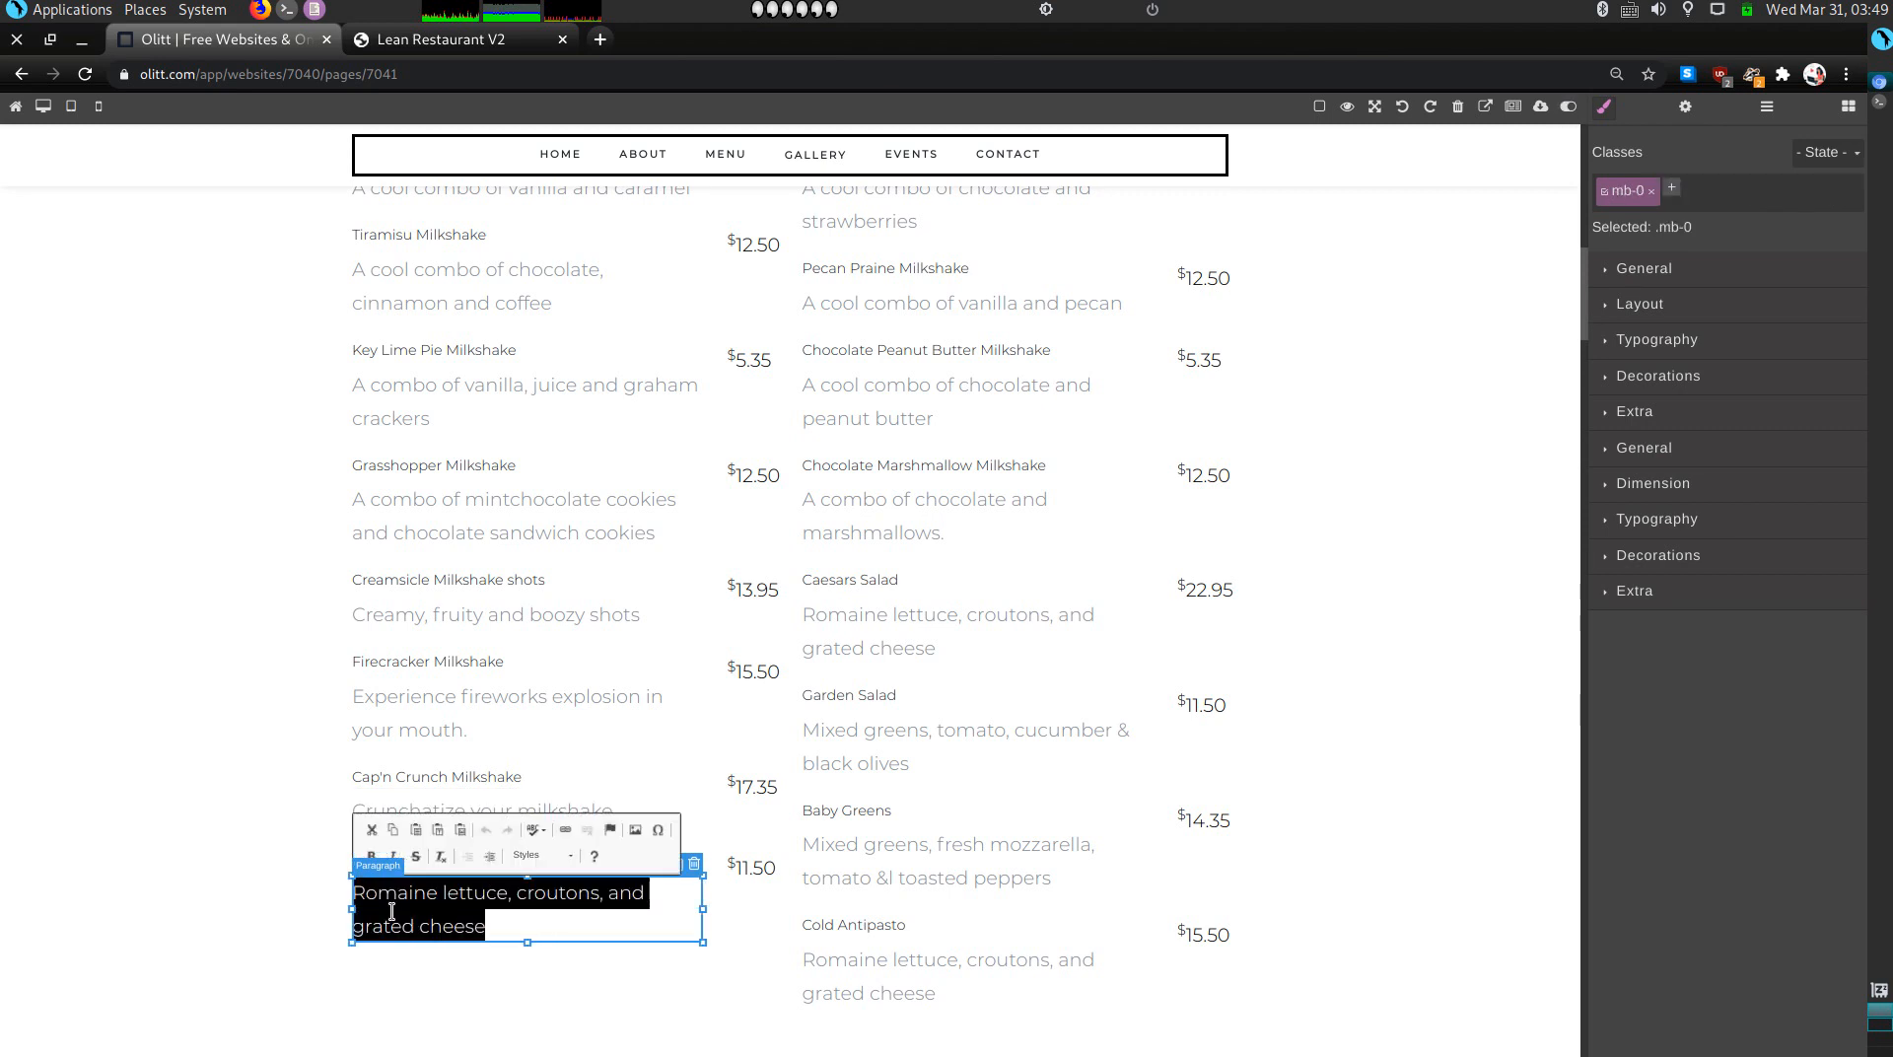
{"action": "type", "text": "Why"}
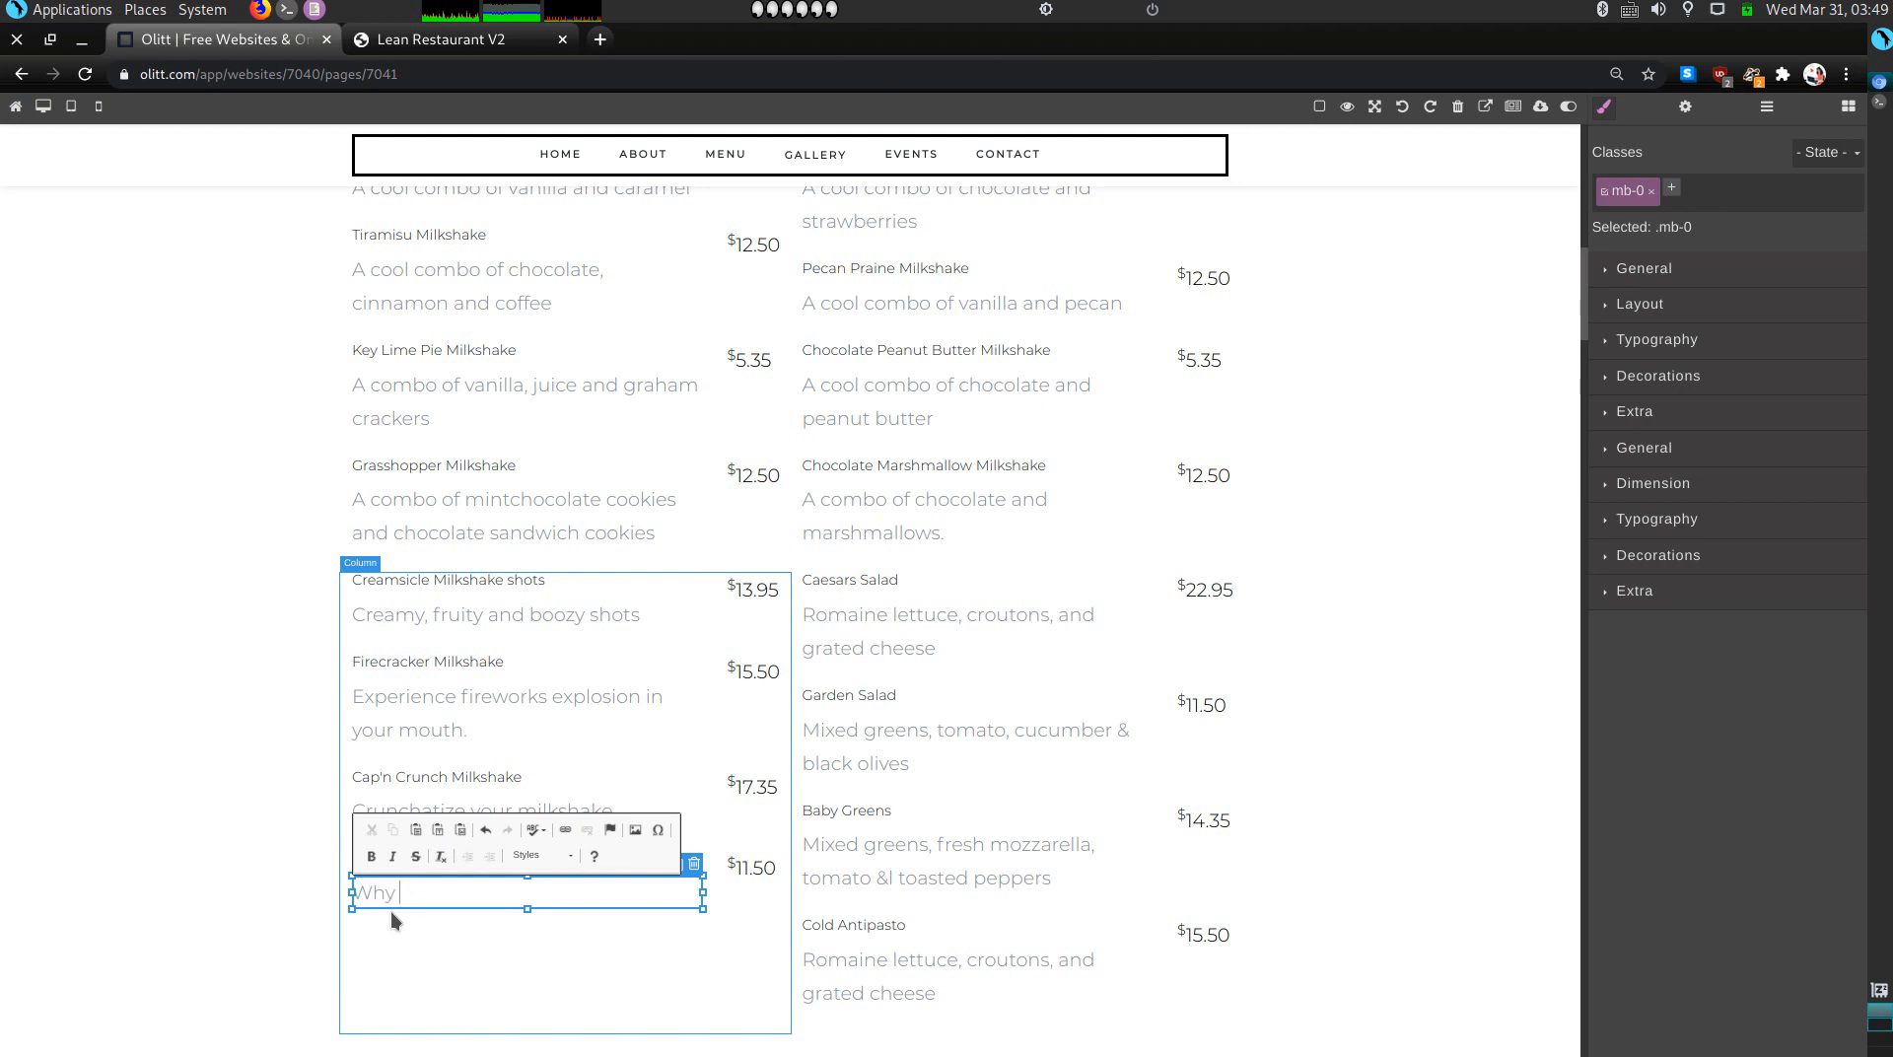
{"action": "type", "text": " not get drunk off ice cream?"}
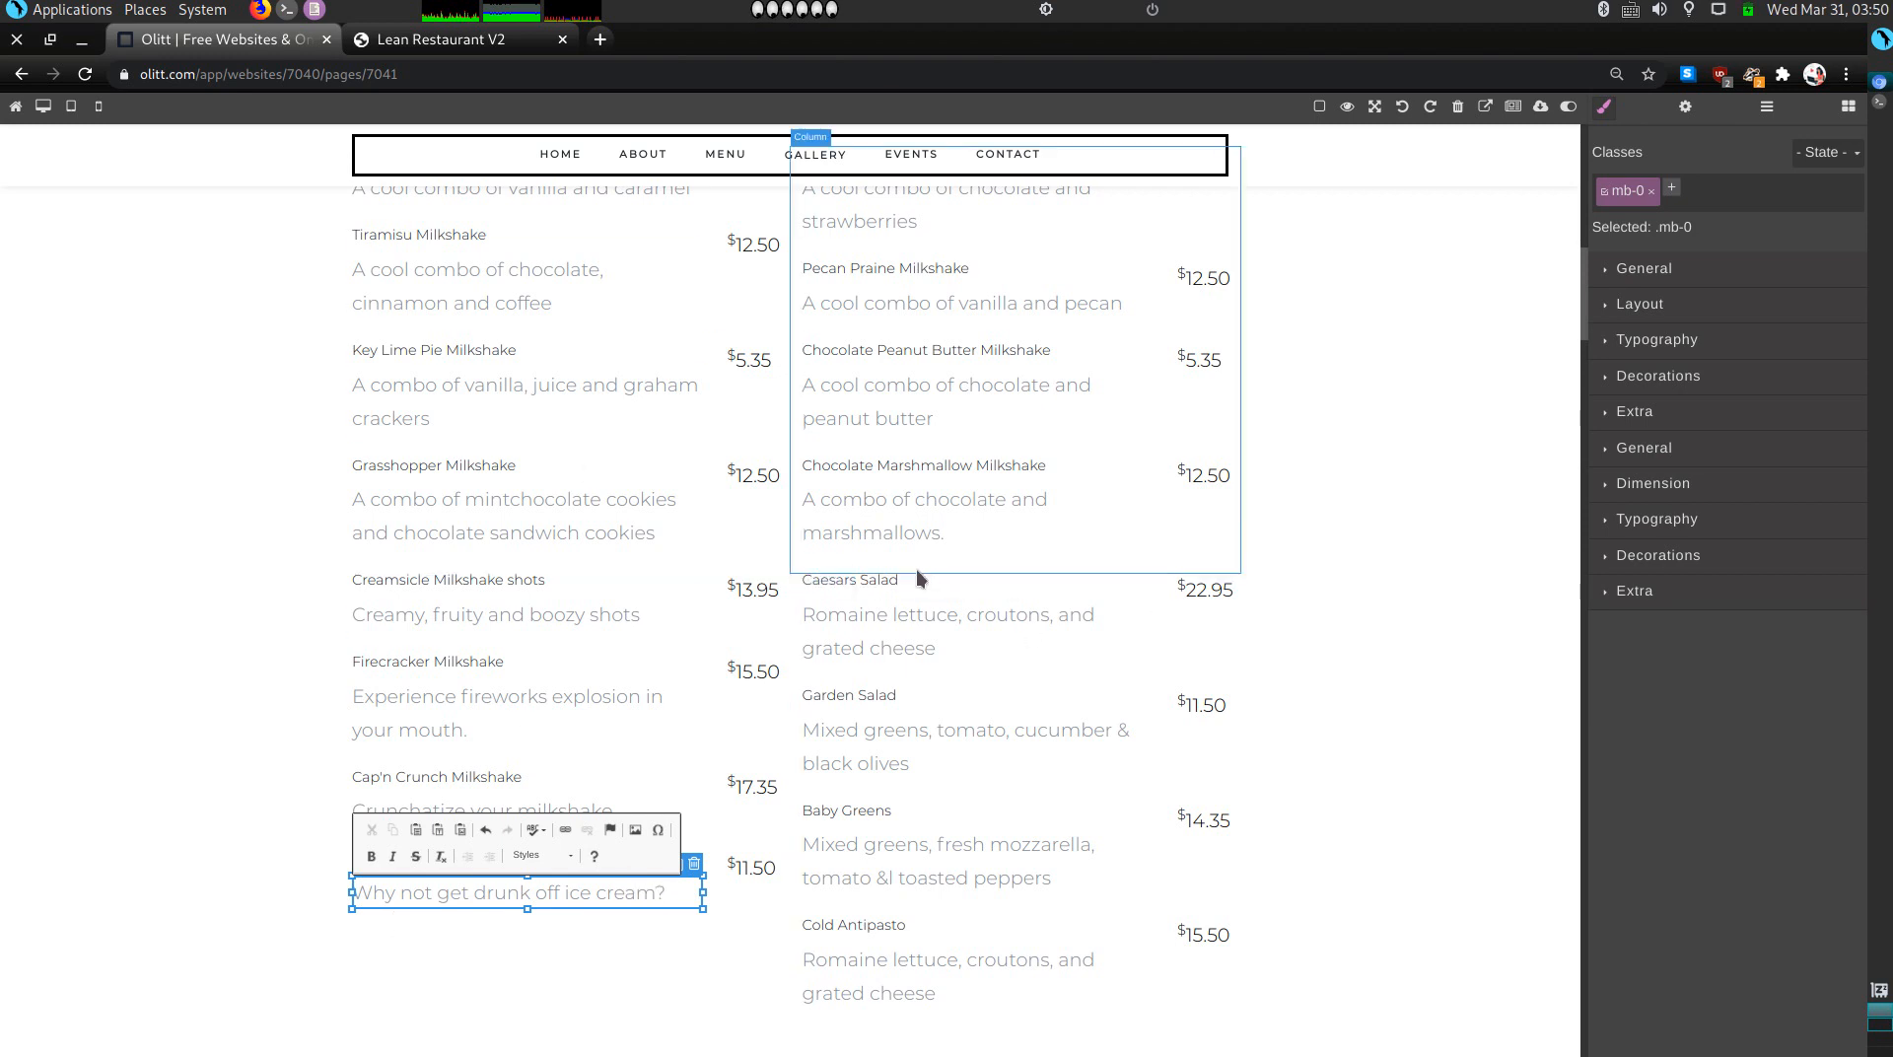
Step: Rename the Caesars Salad item in the menu's second column as "Chocolate Chip Cookie"
{"action": "double_click", "coordinate": [893, 580]}
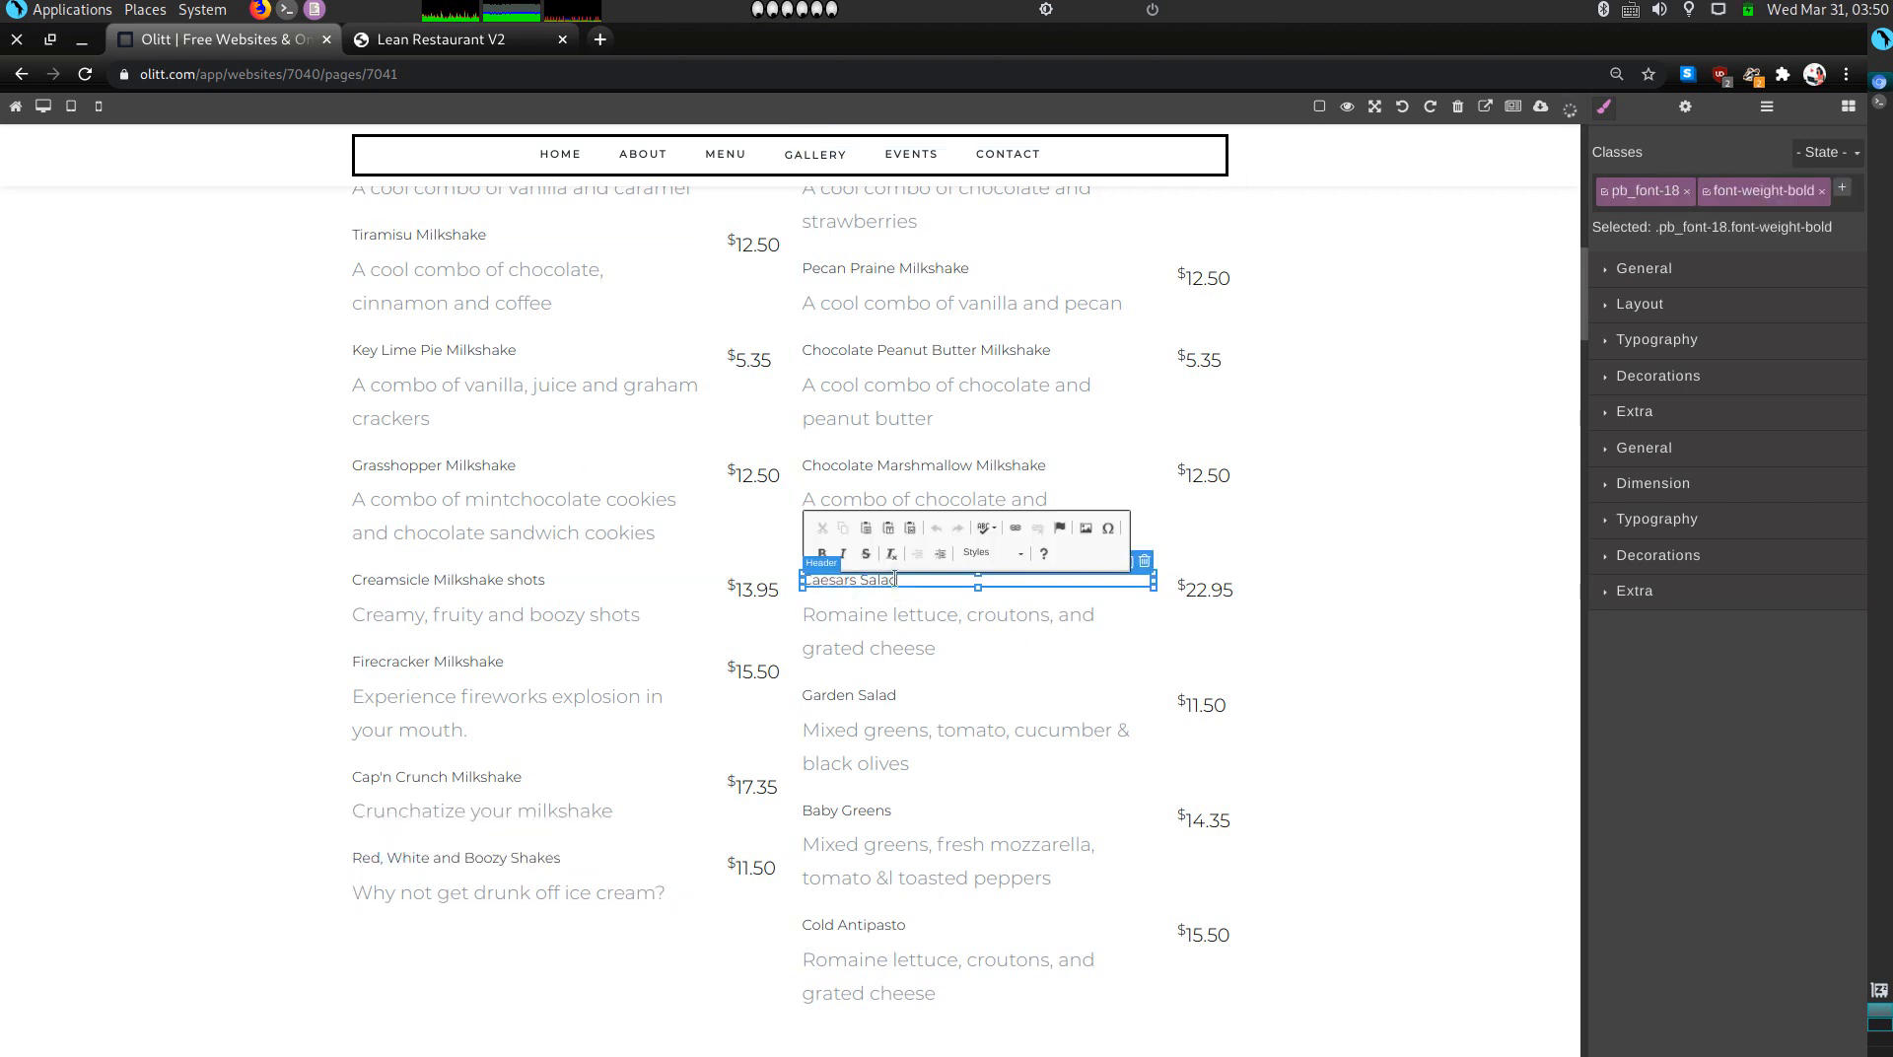
{"action": "double_click", "coordinate": [893, 580]}
{"action": "left_click_drag", "start_coordinate": [893, 580], "coordinate": [821, 586]}
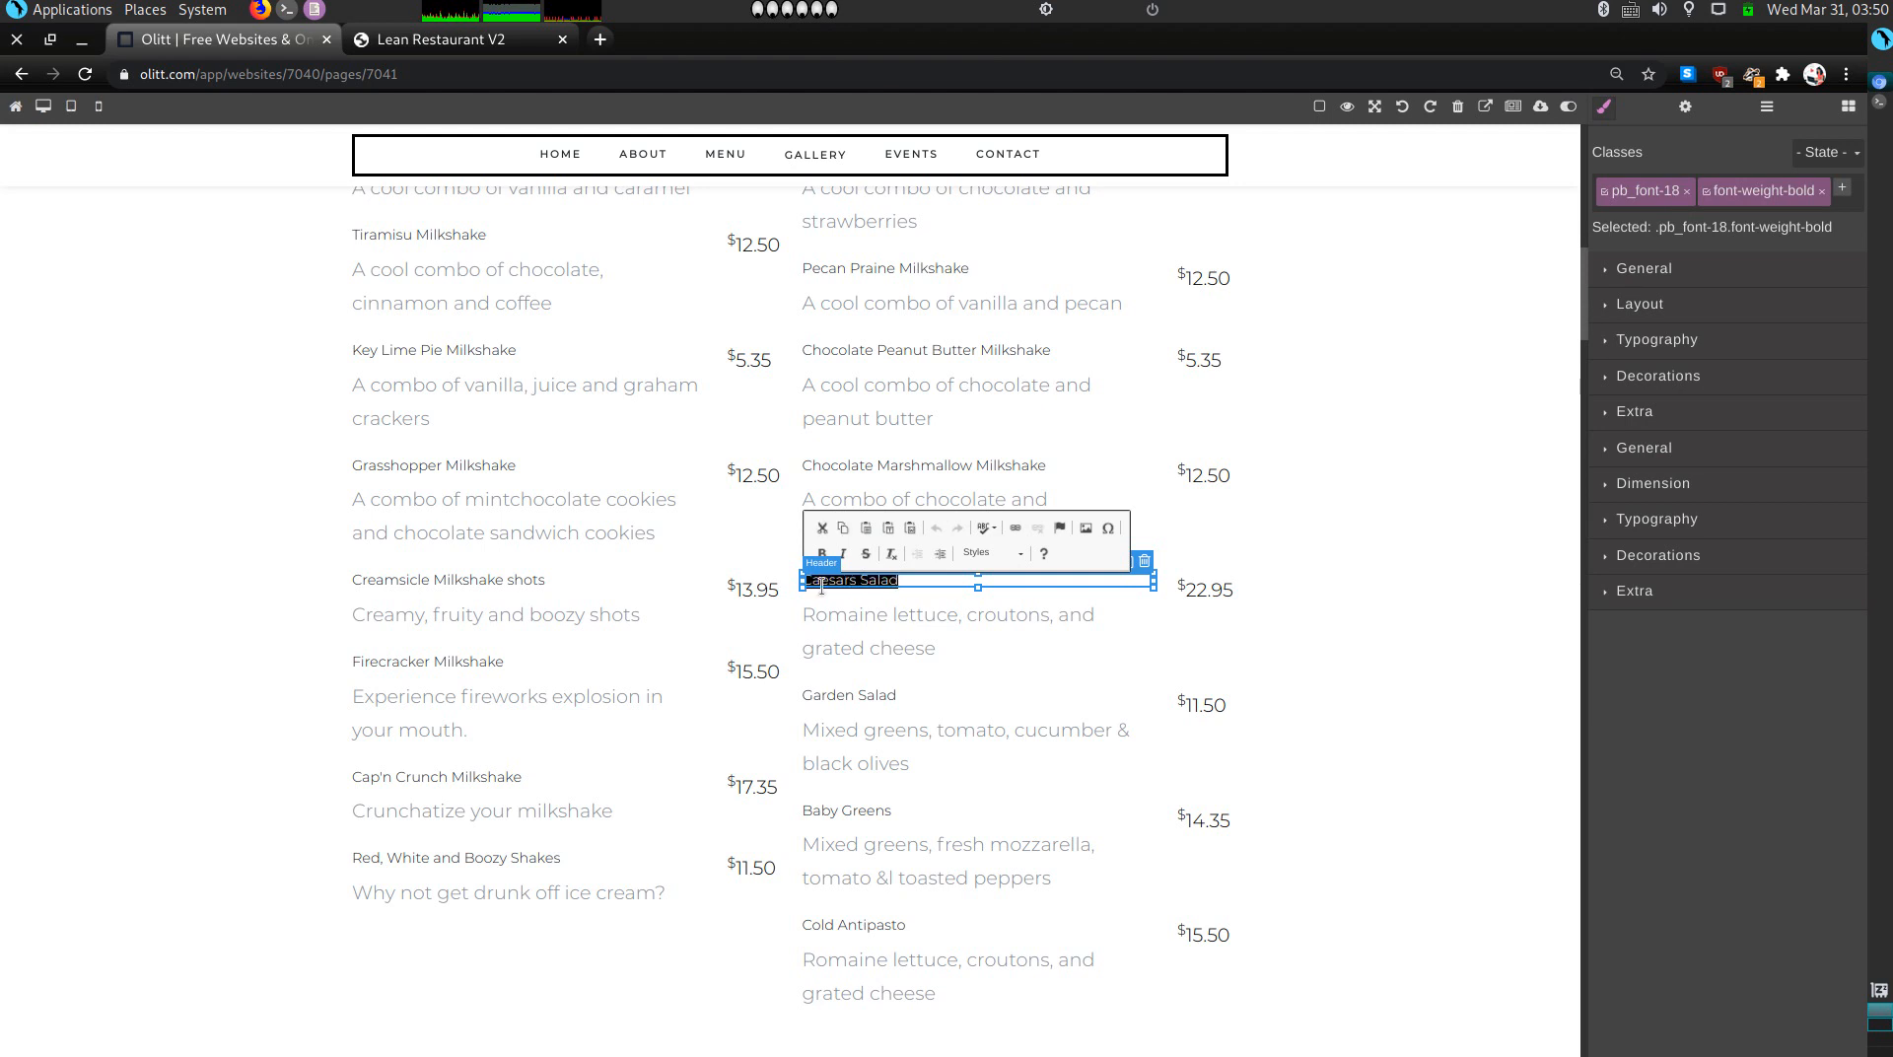
{"action": "key", "text": "BackSpace"}
{"action": "type", "text": "Chocolate Chip Cookie"}
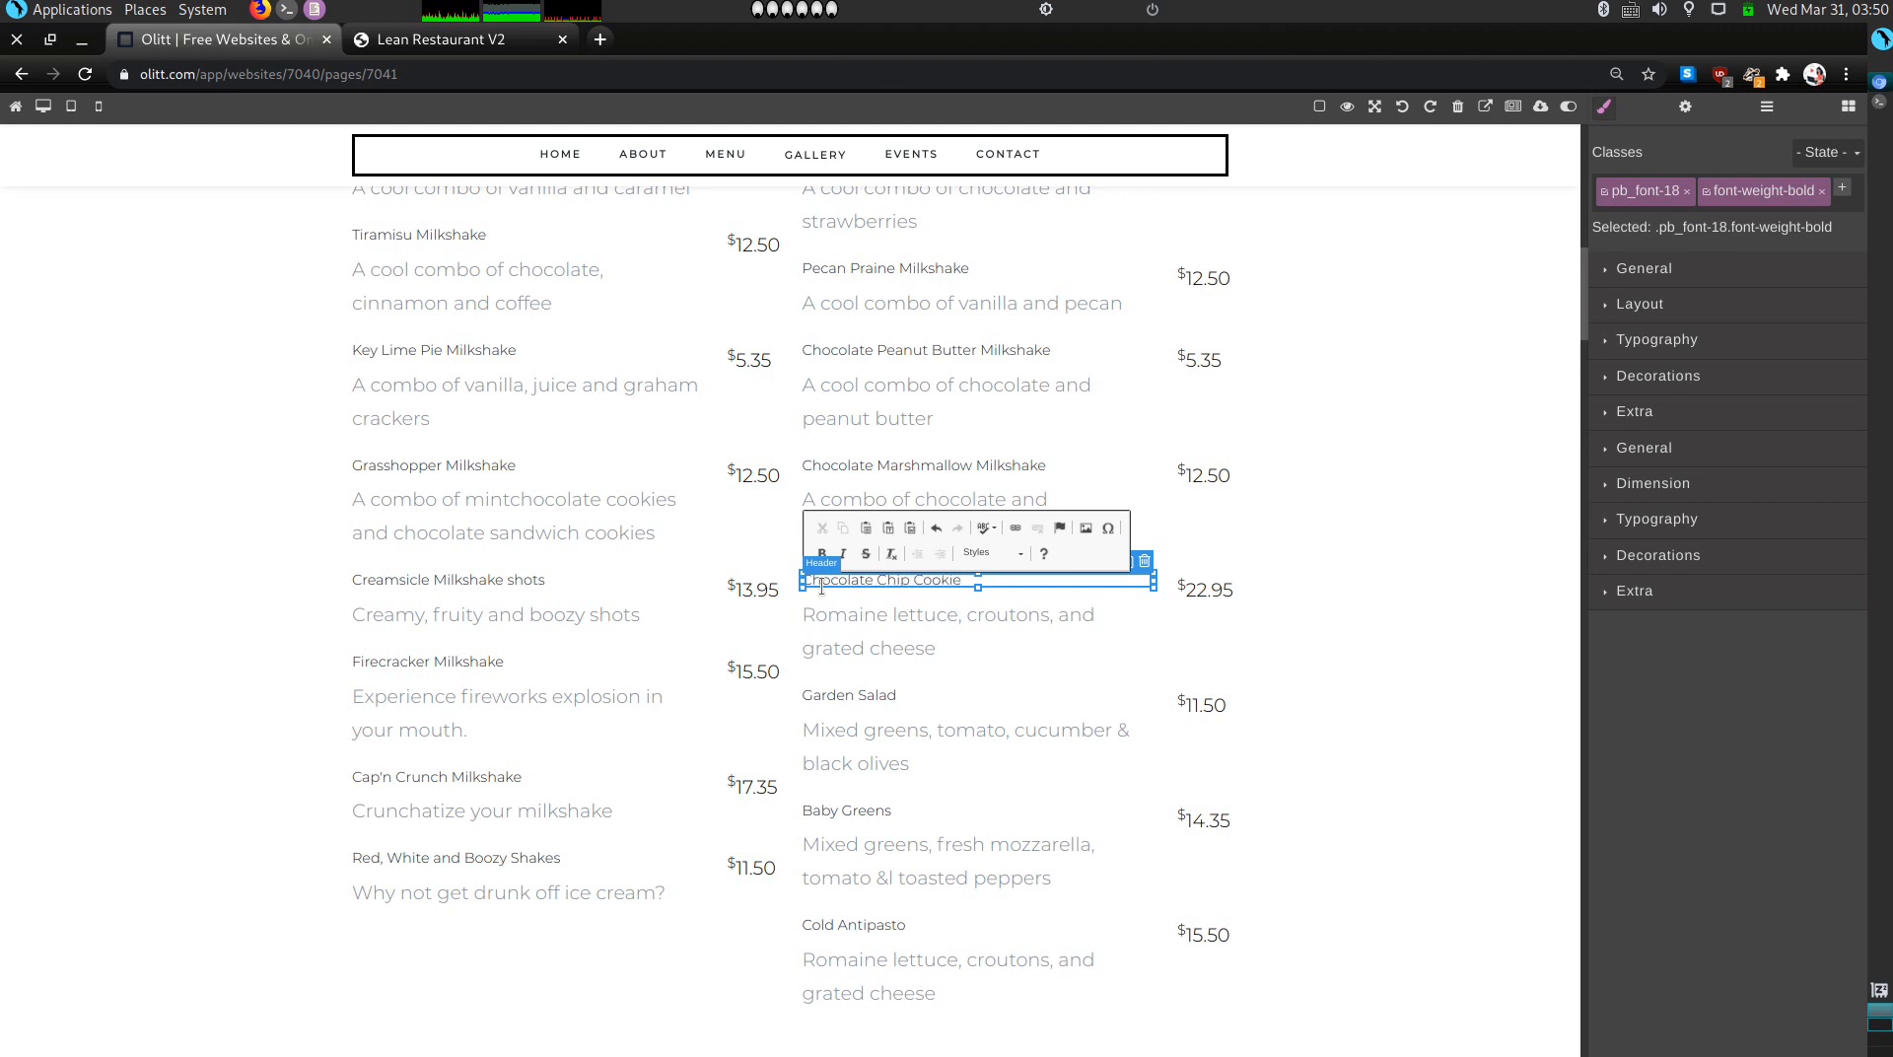
Step: Replace the Chocolate Chip Cookie description with "Does this sound like breakfast?"
{"action": "double_click", "coordinate": [876, 618]}
{"action": "double_click", "coordinate": [873, 621]}
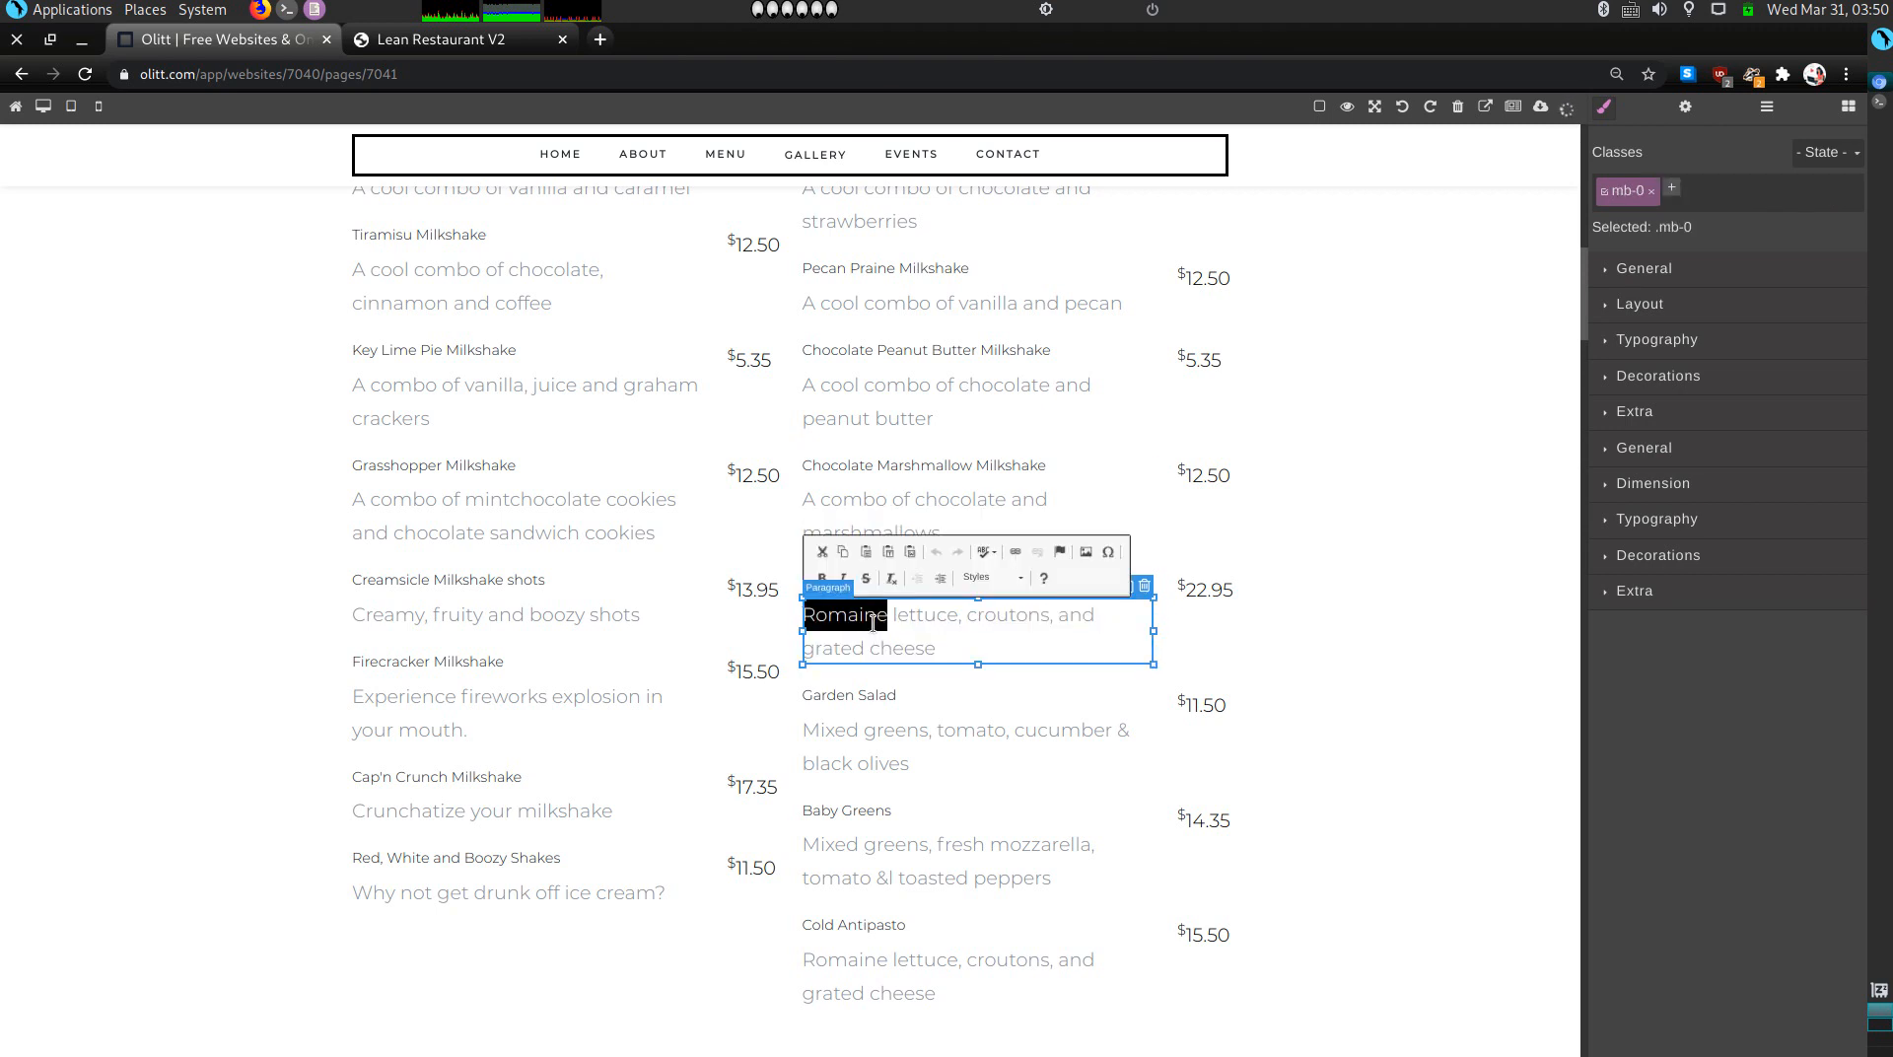
{"action": "triple_click", "coordinate": [873, 621]}
{"action": "type", "text": "Does"}
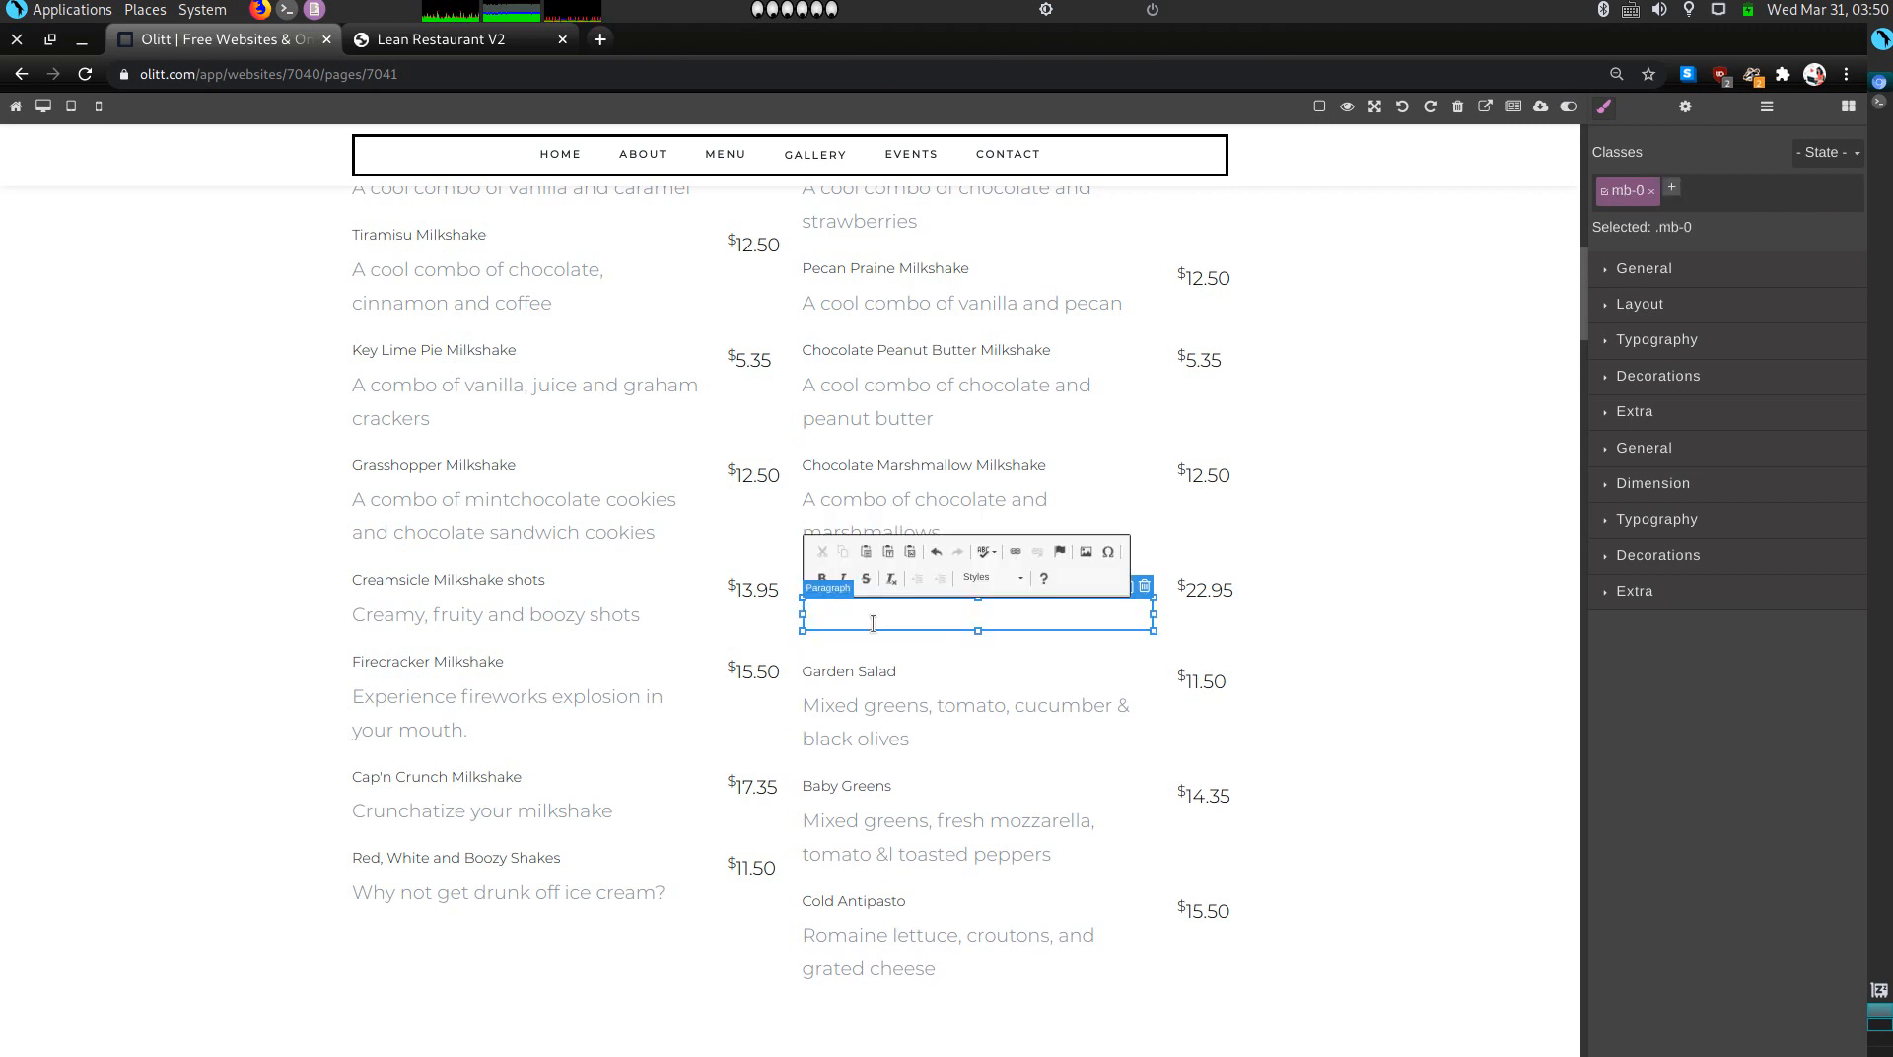
{"action": "type", "text": " this"}
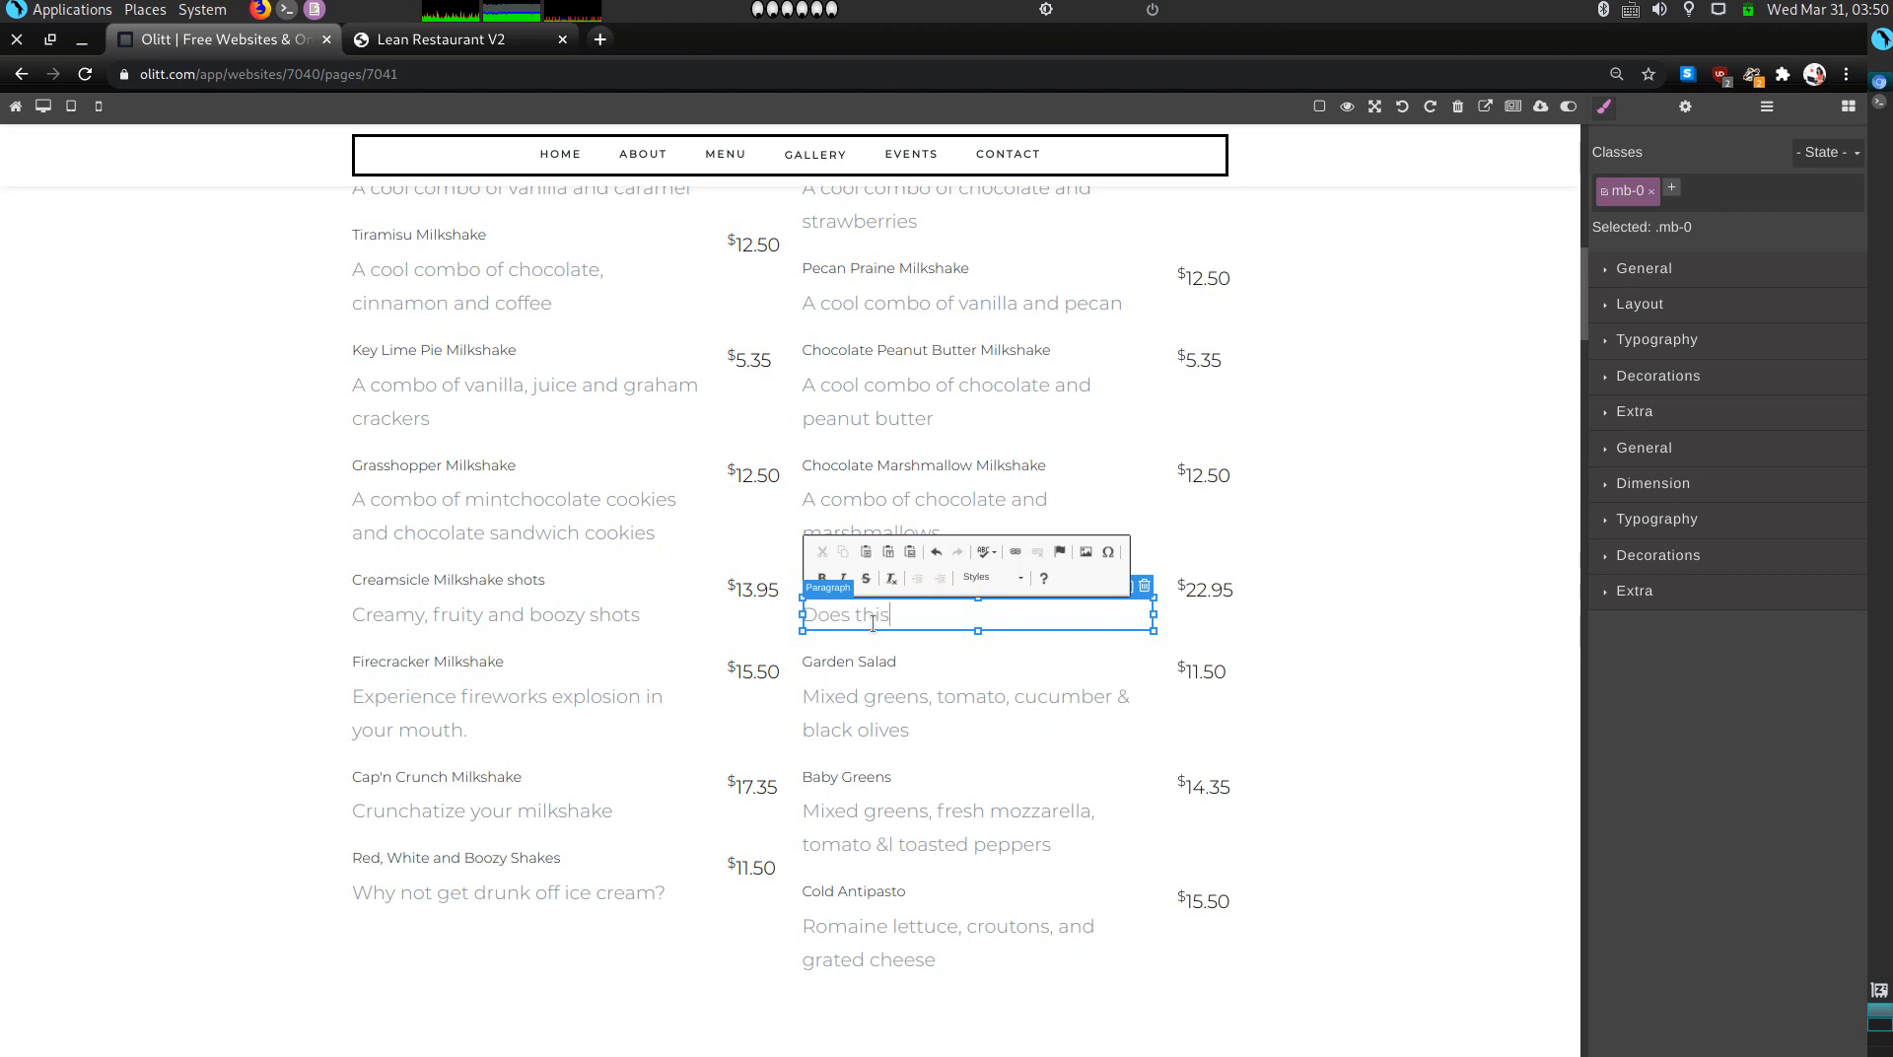
{"action": "type", "text": " sound like breakfast?"}
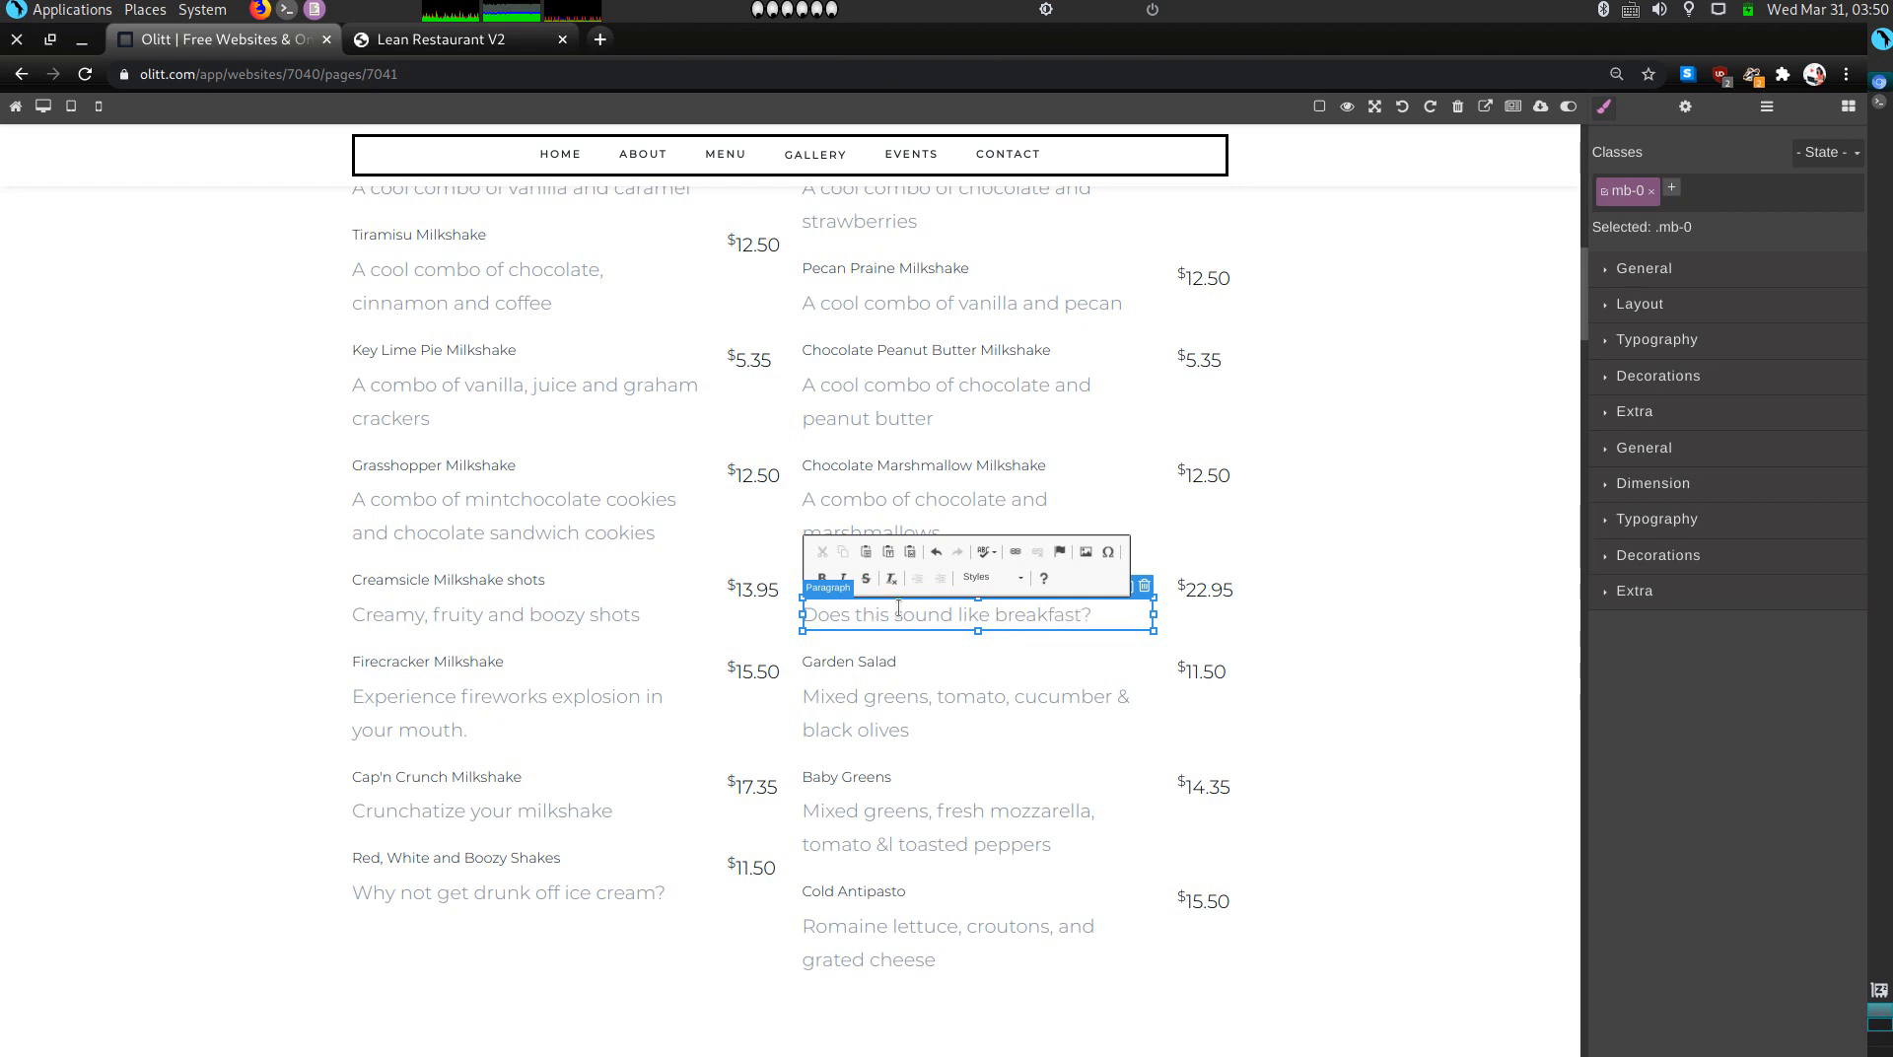
Step: Rename the Garden Salad item in the menu's second column as "White Walskers Milkshake Shots"
{"action": "left_click", "coordinate": [908, 687]}
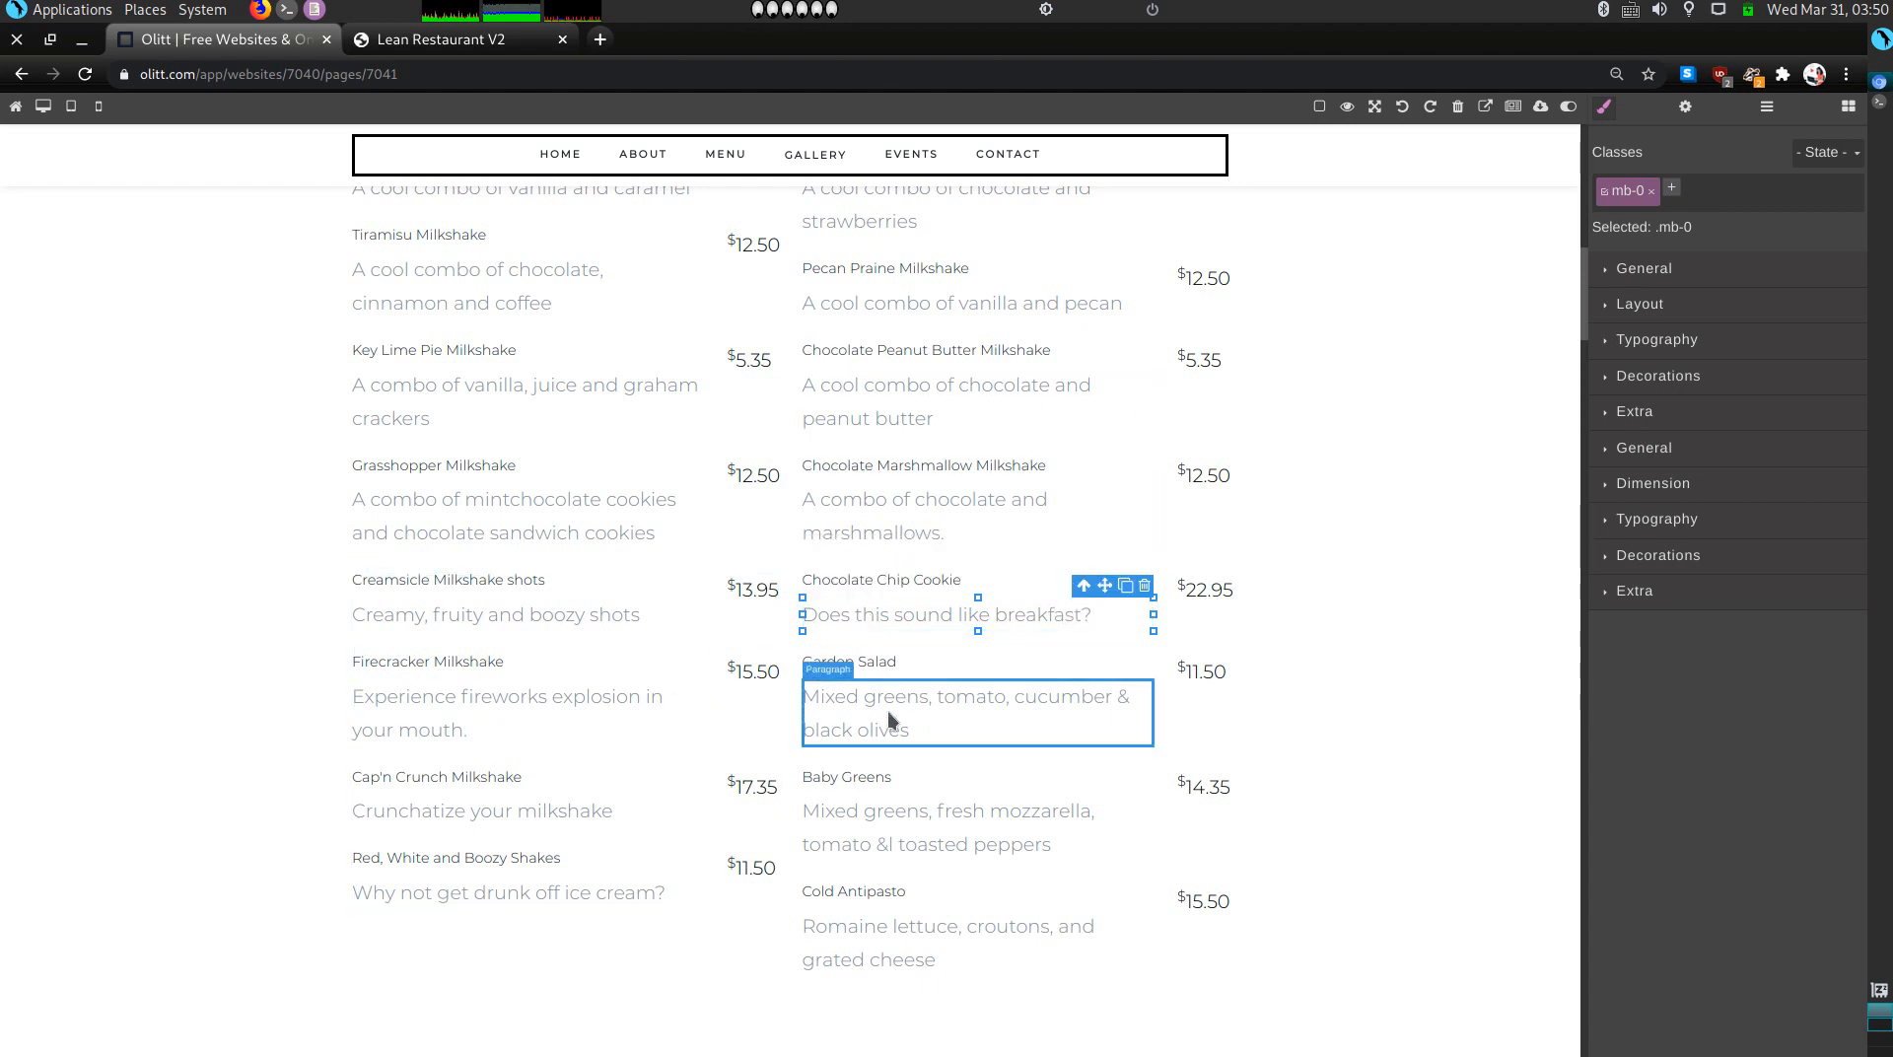
{"action": "triple_click", "coordinate": [866, 660]}
{"action": "type", "text": "White Walskers Milks"}
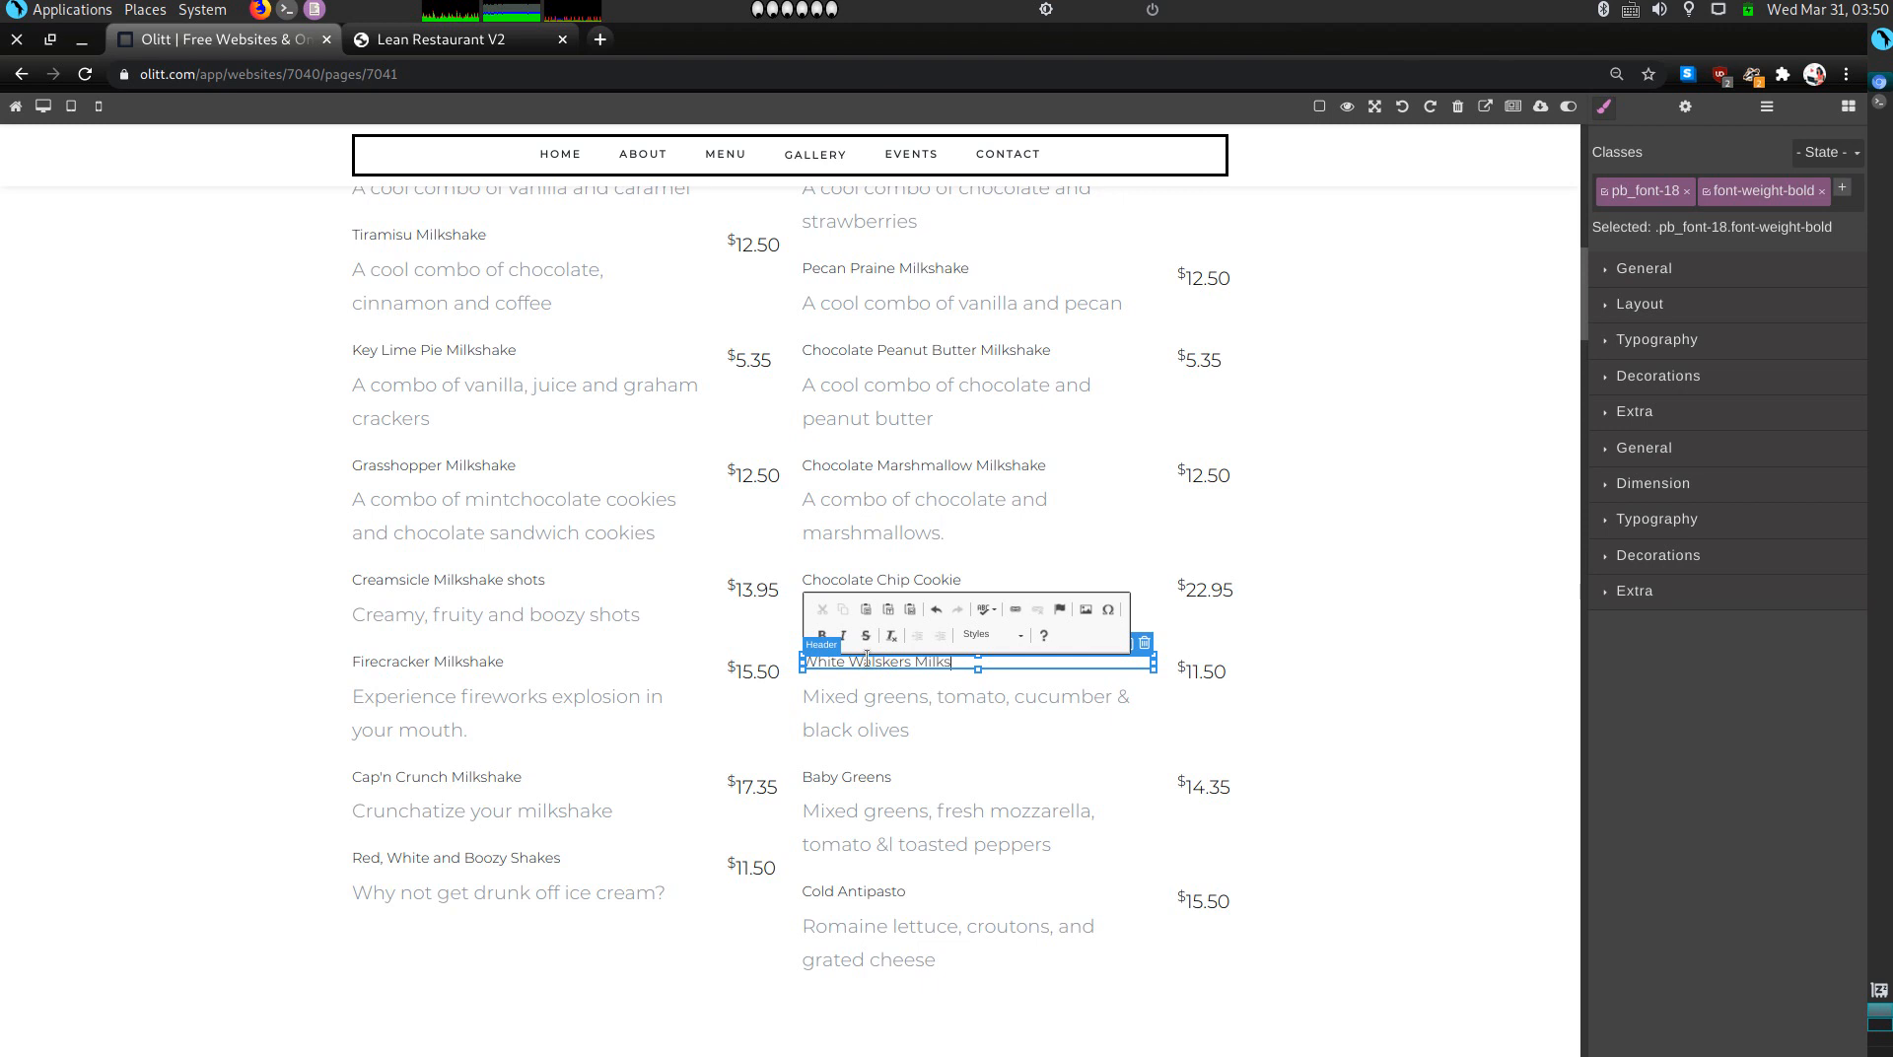
{"action": "type", "text": "hake Shots"}
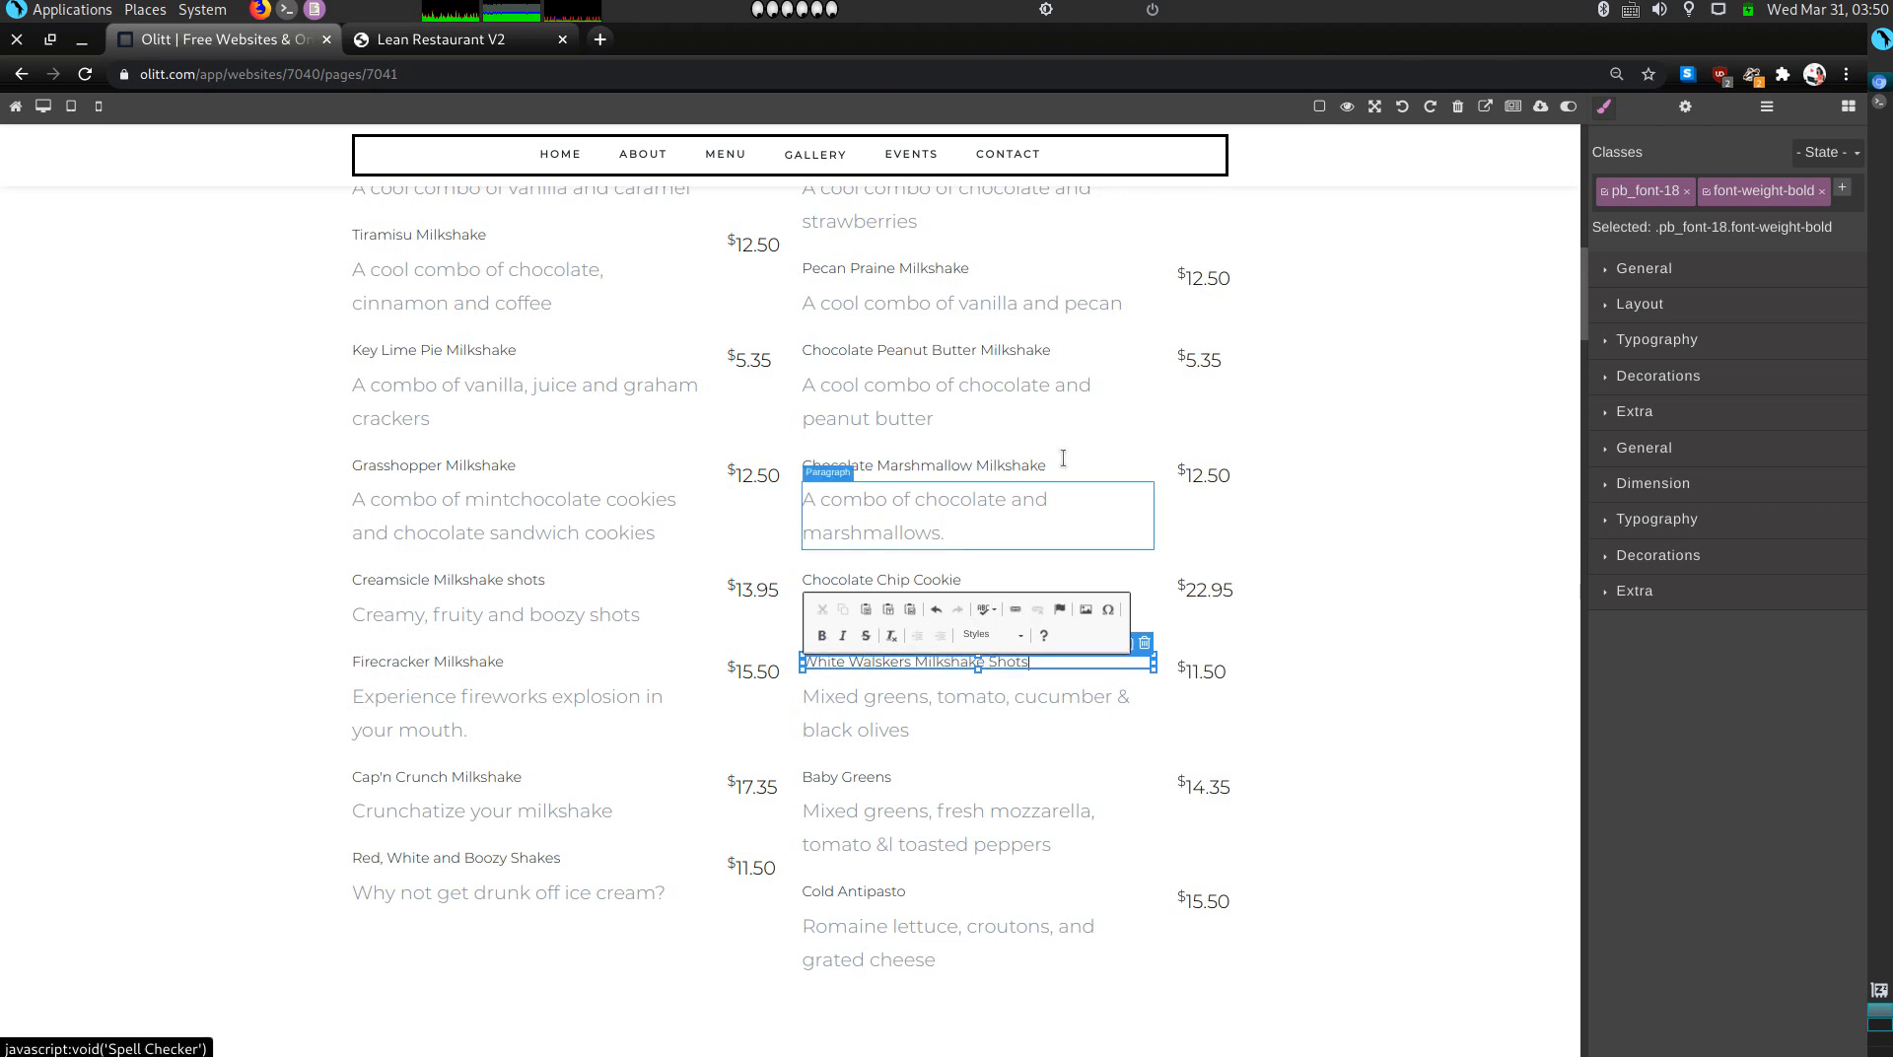
Step: Replace the White Walskers Milkshake Shots description with "Frosty shots remind me of snow"
{"action": "triple_click", "coordinate": [871, 694]}
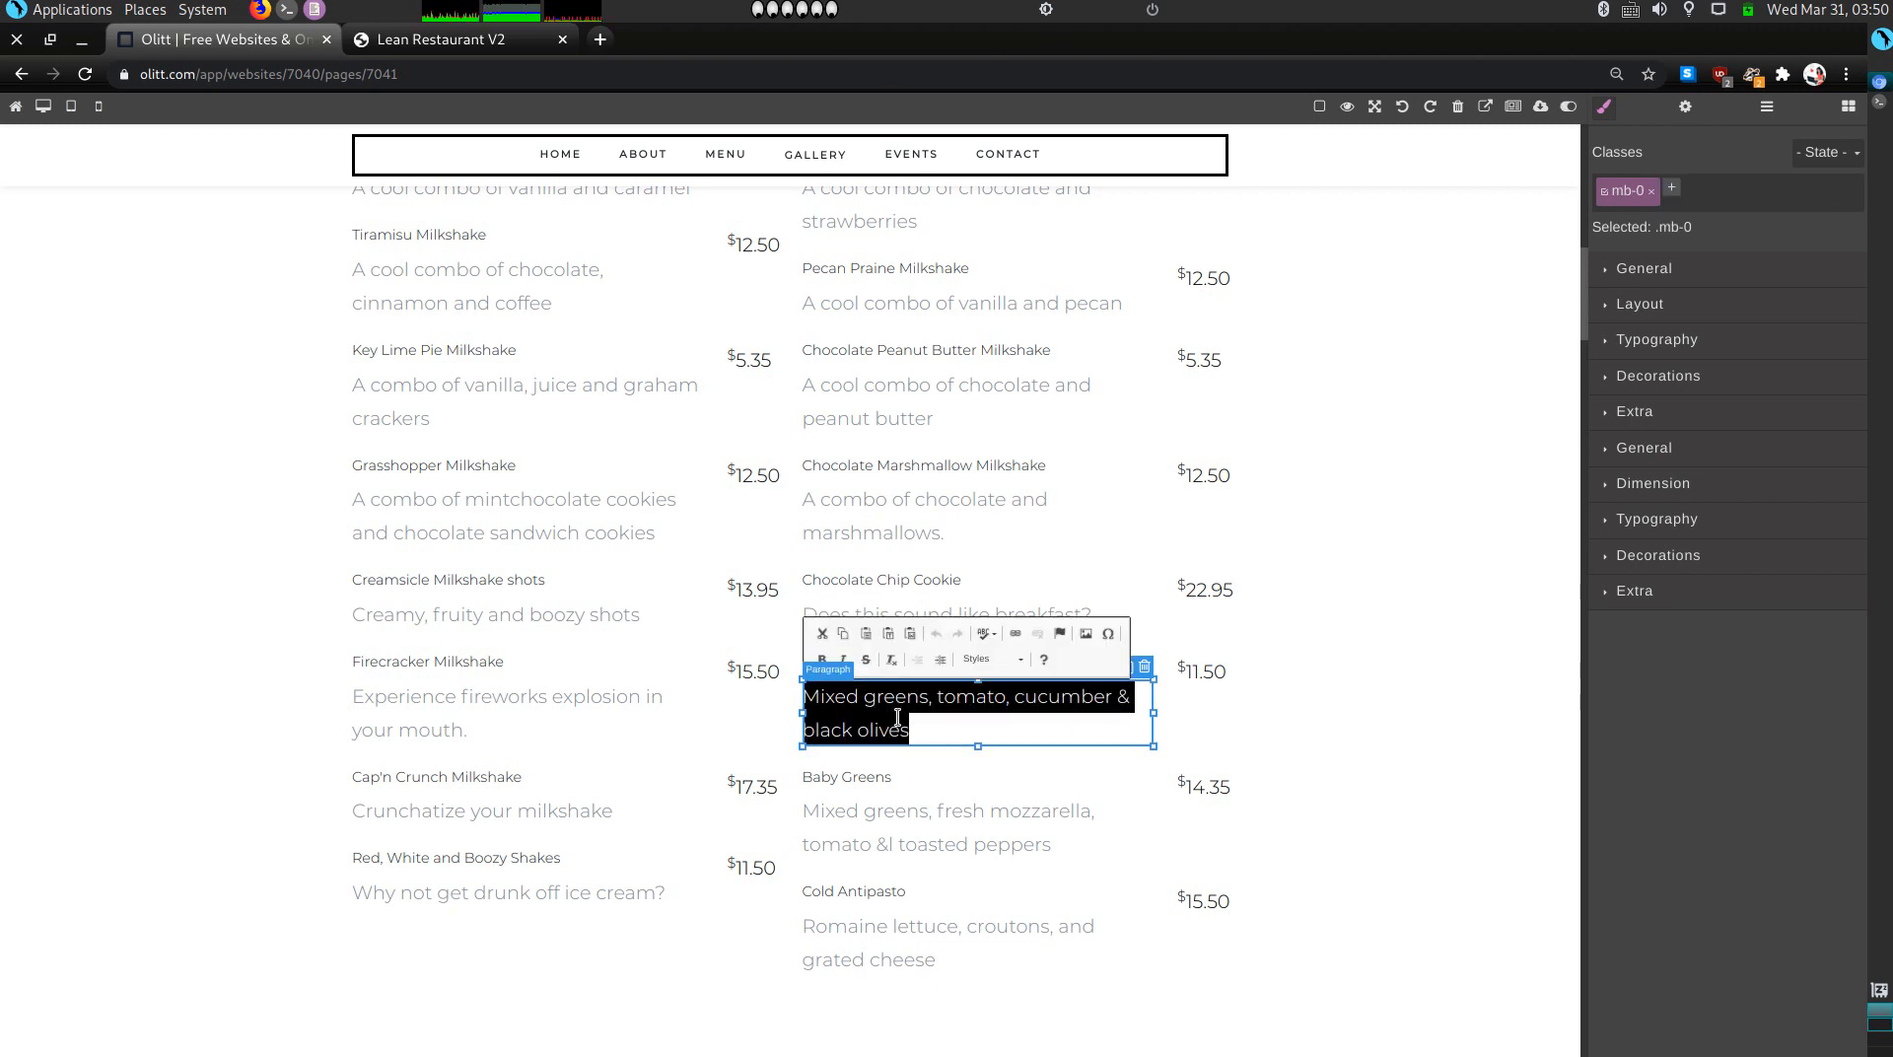
{"action": "type", "text": "Remi"}
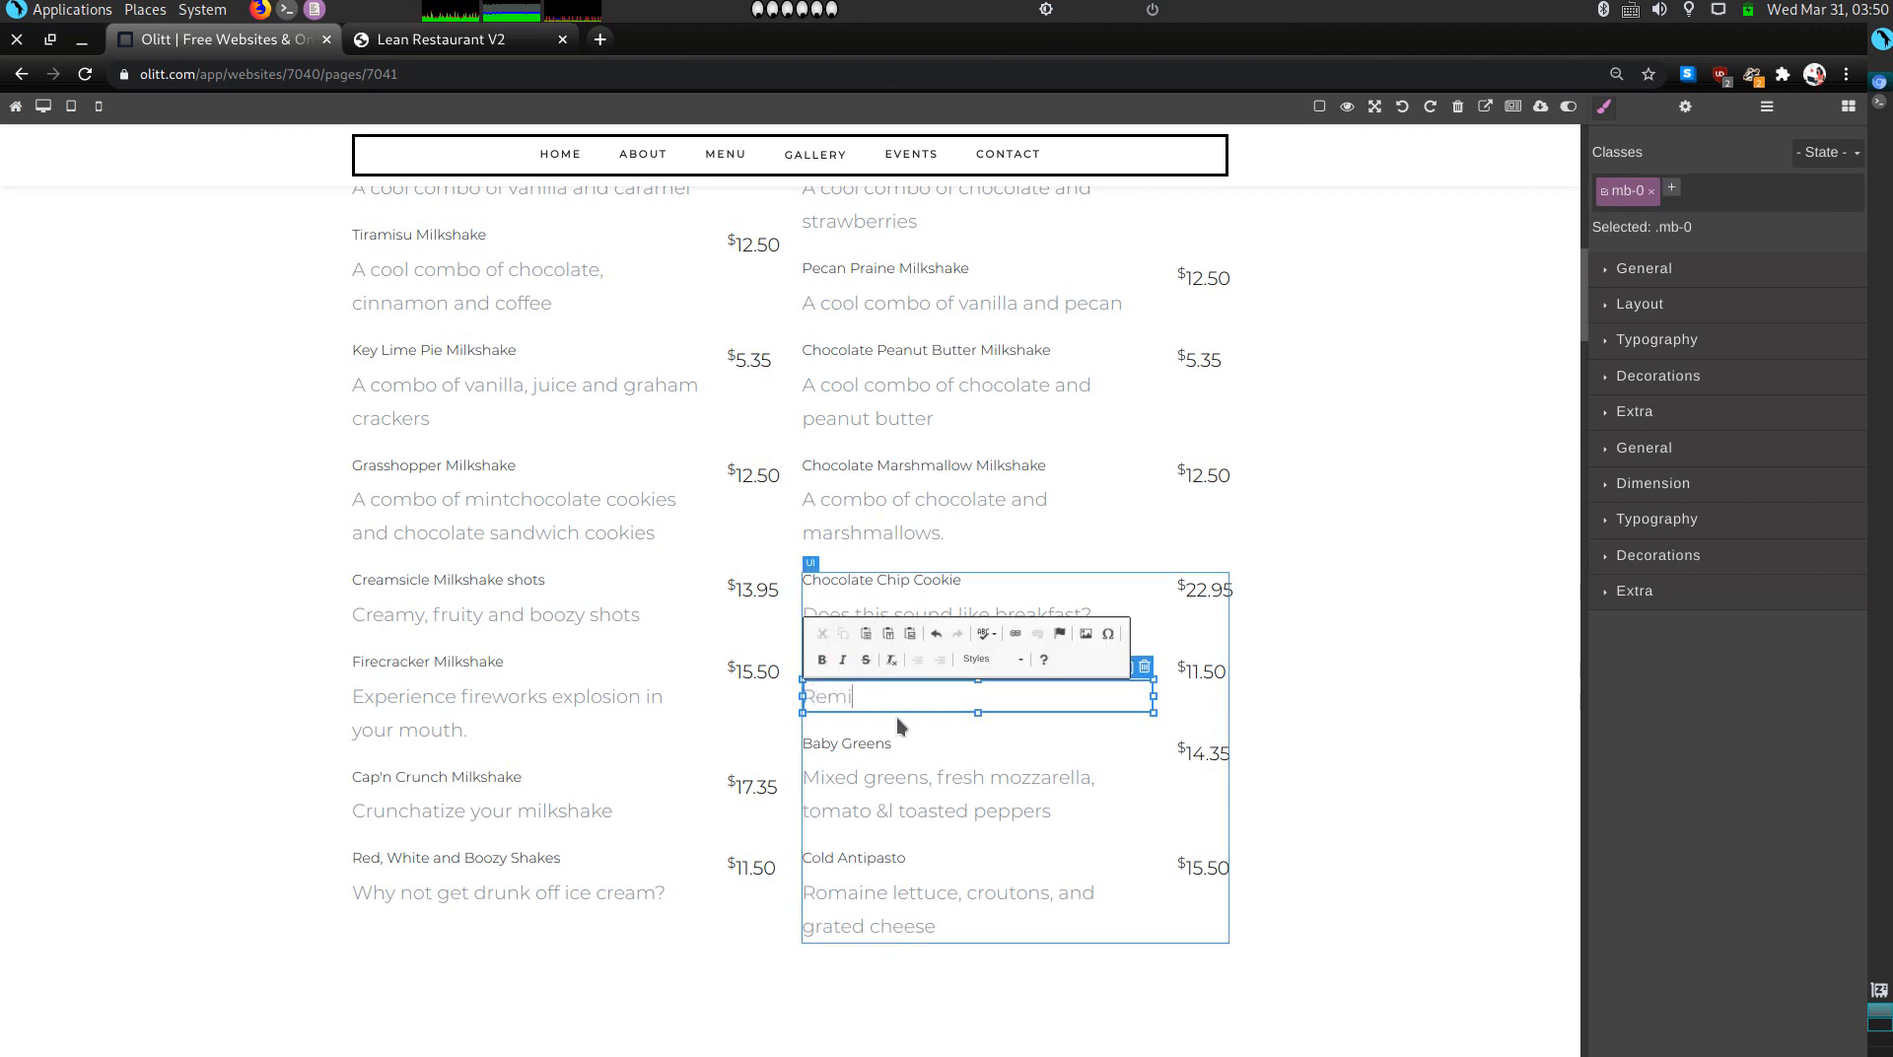
{"action": "key", "text": "BackSpace"}
{"action": "key", "text": "BackSpace"}
{"action": "key", "text": "BackSpace"}
{"action": "key", "text": "BackSpace"}
{"action": "type", "text": "Frosty shots remind me of snow"}
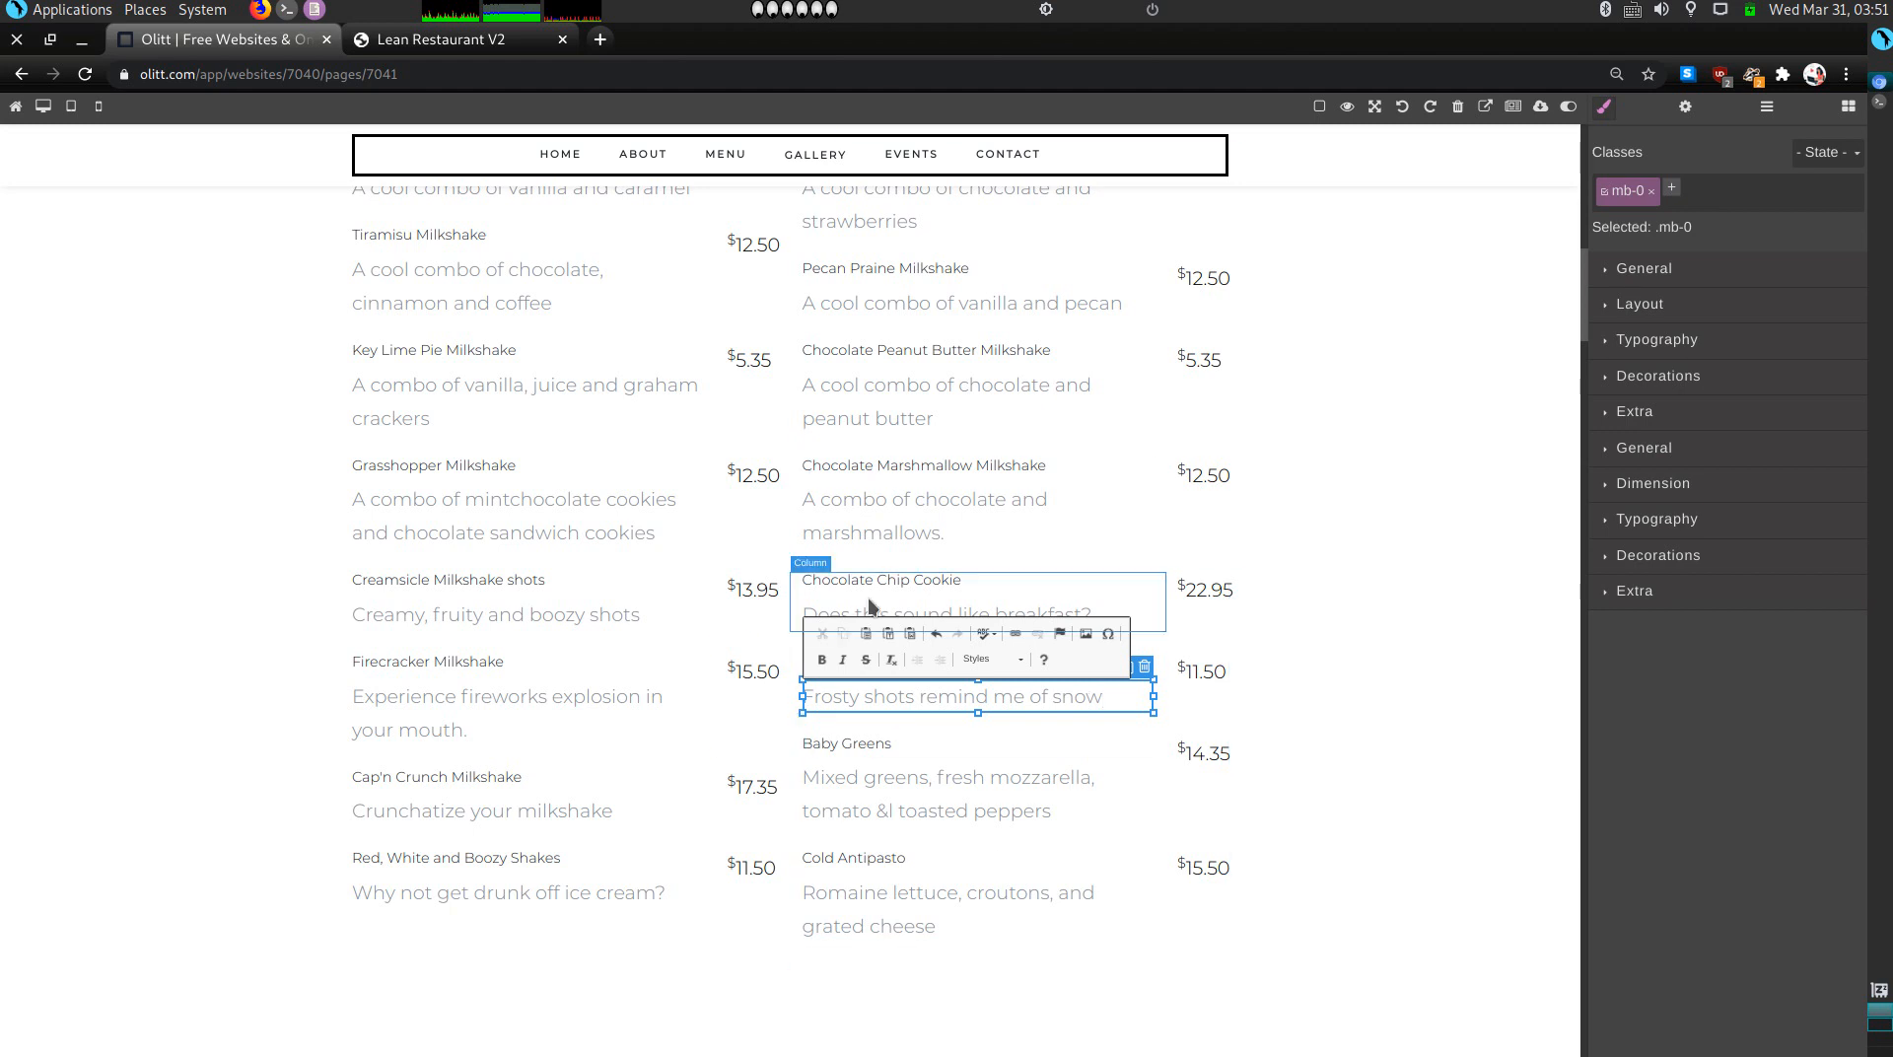
Step: Rename the Baby Greens item in the menu's second column as "Bourbon Milk Punch"
{"action": "left_click", "coordinate": [885, 761]}
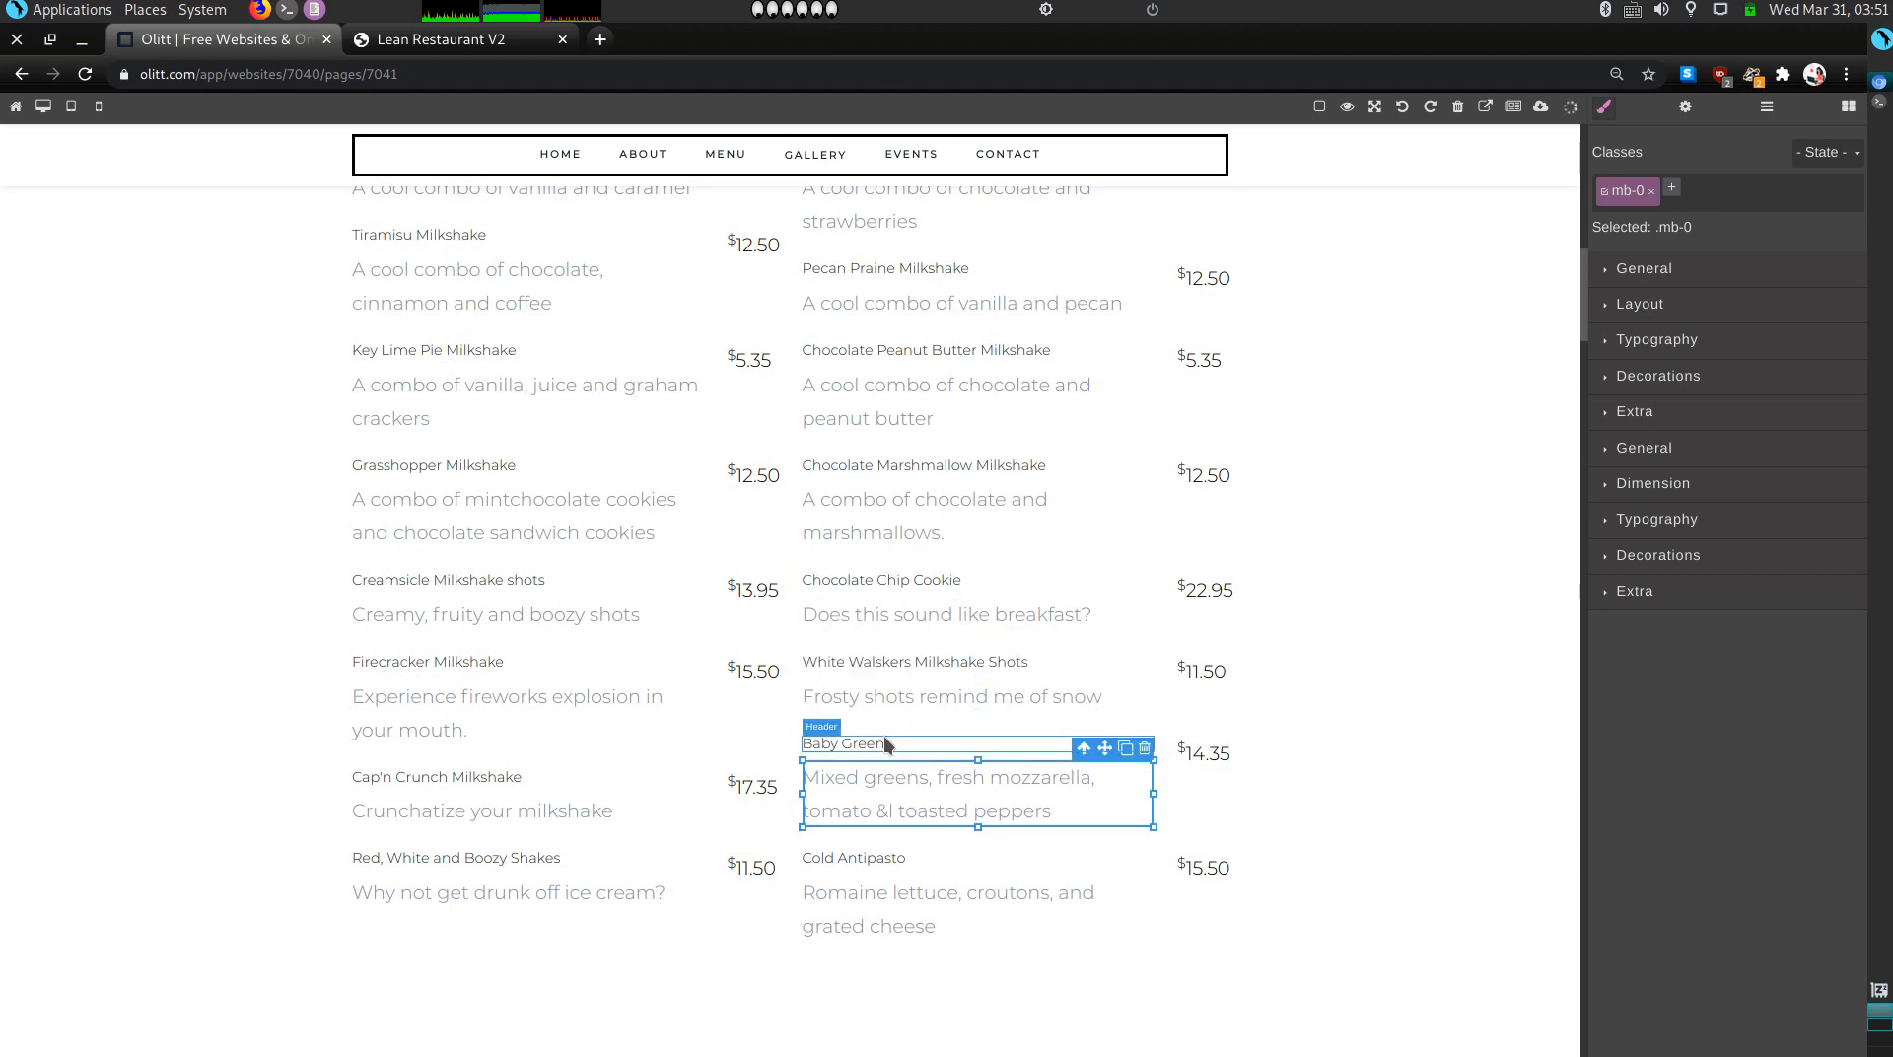
{"action": "triple_click", "coordinate": [883, 743]}
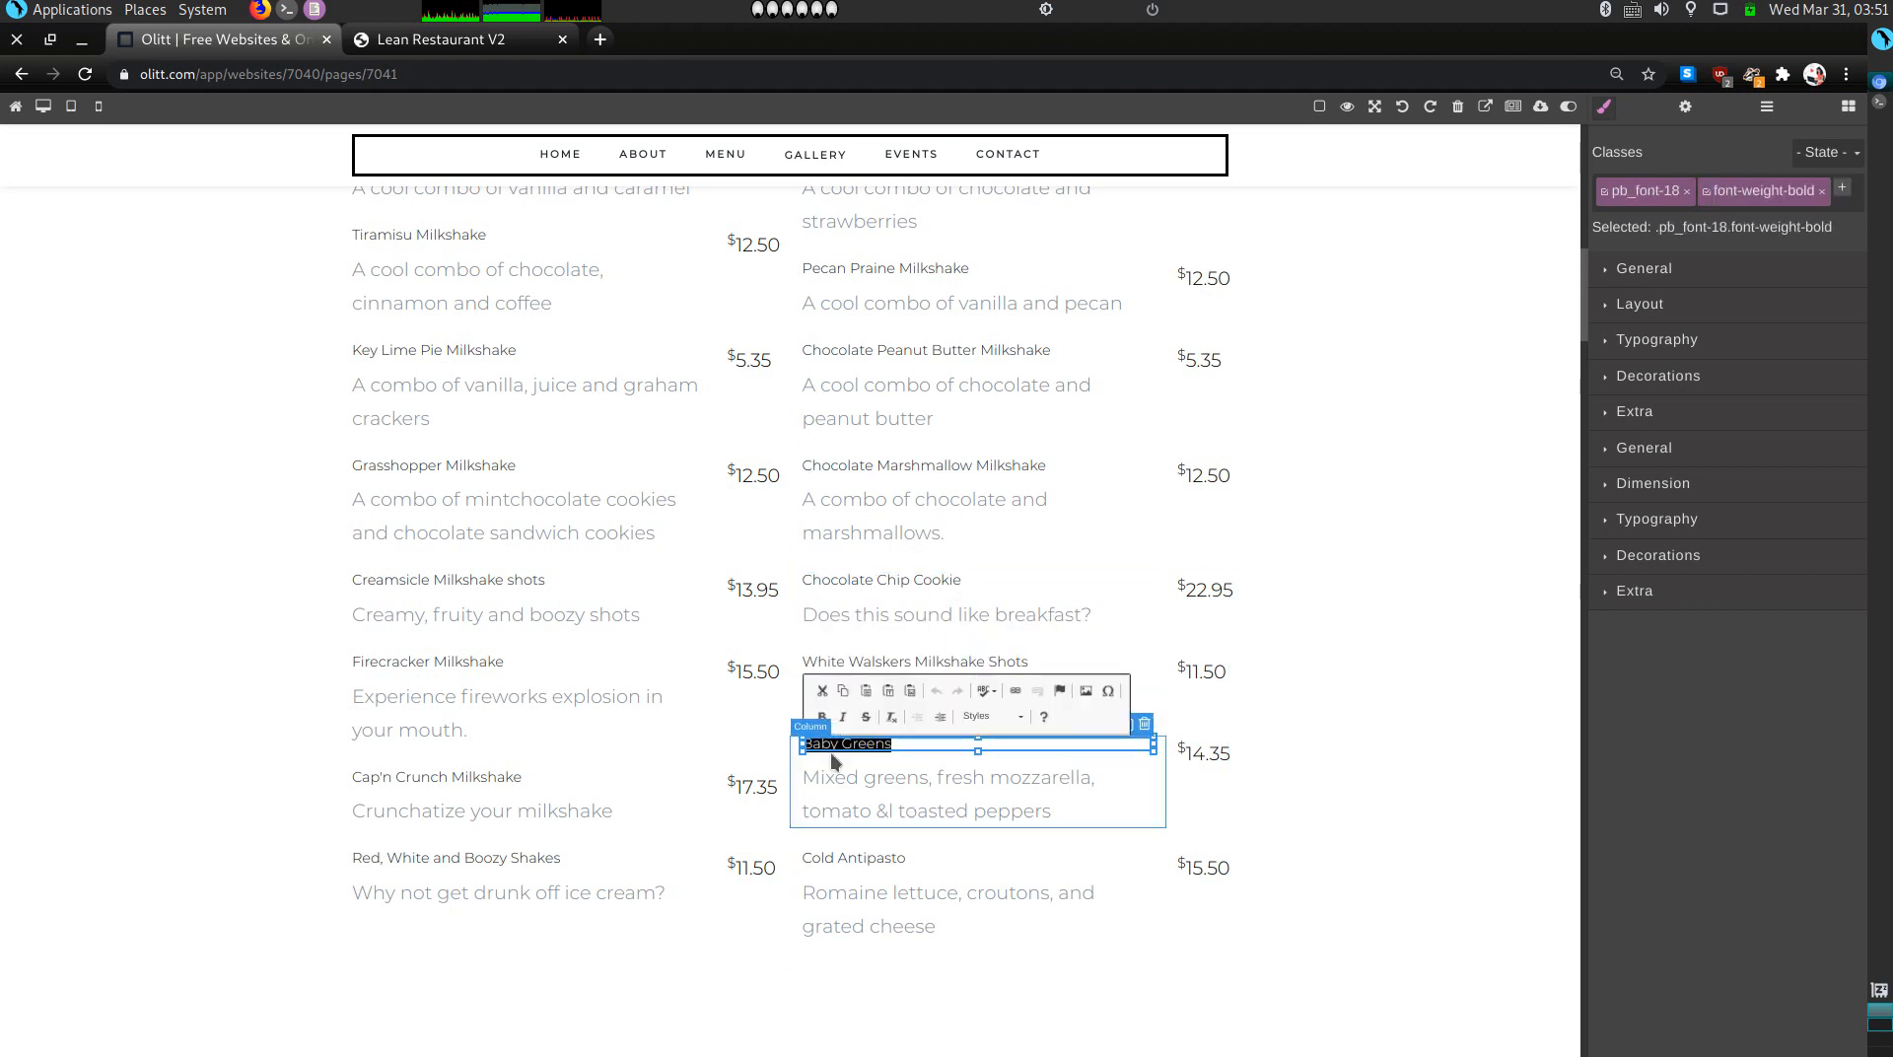
{"action": "type", "text": "B"}
{"action": "type", "text": "Milk Punch"}
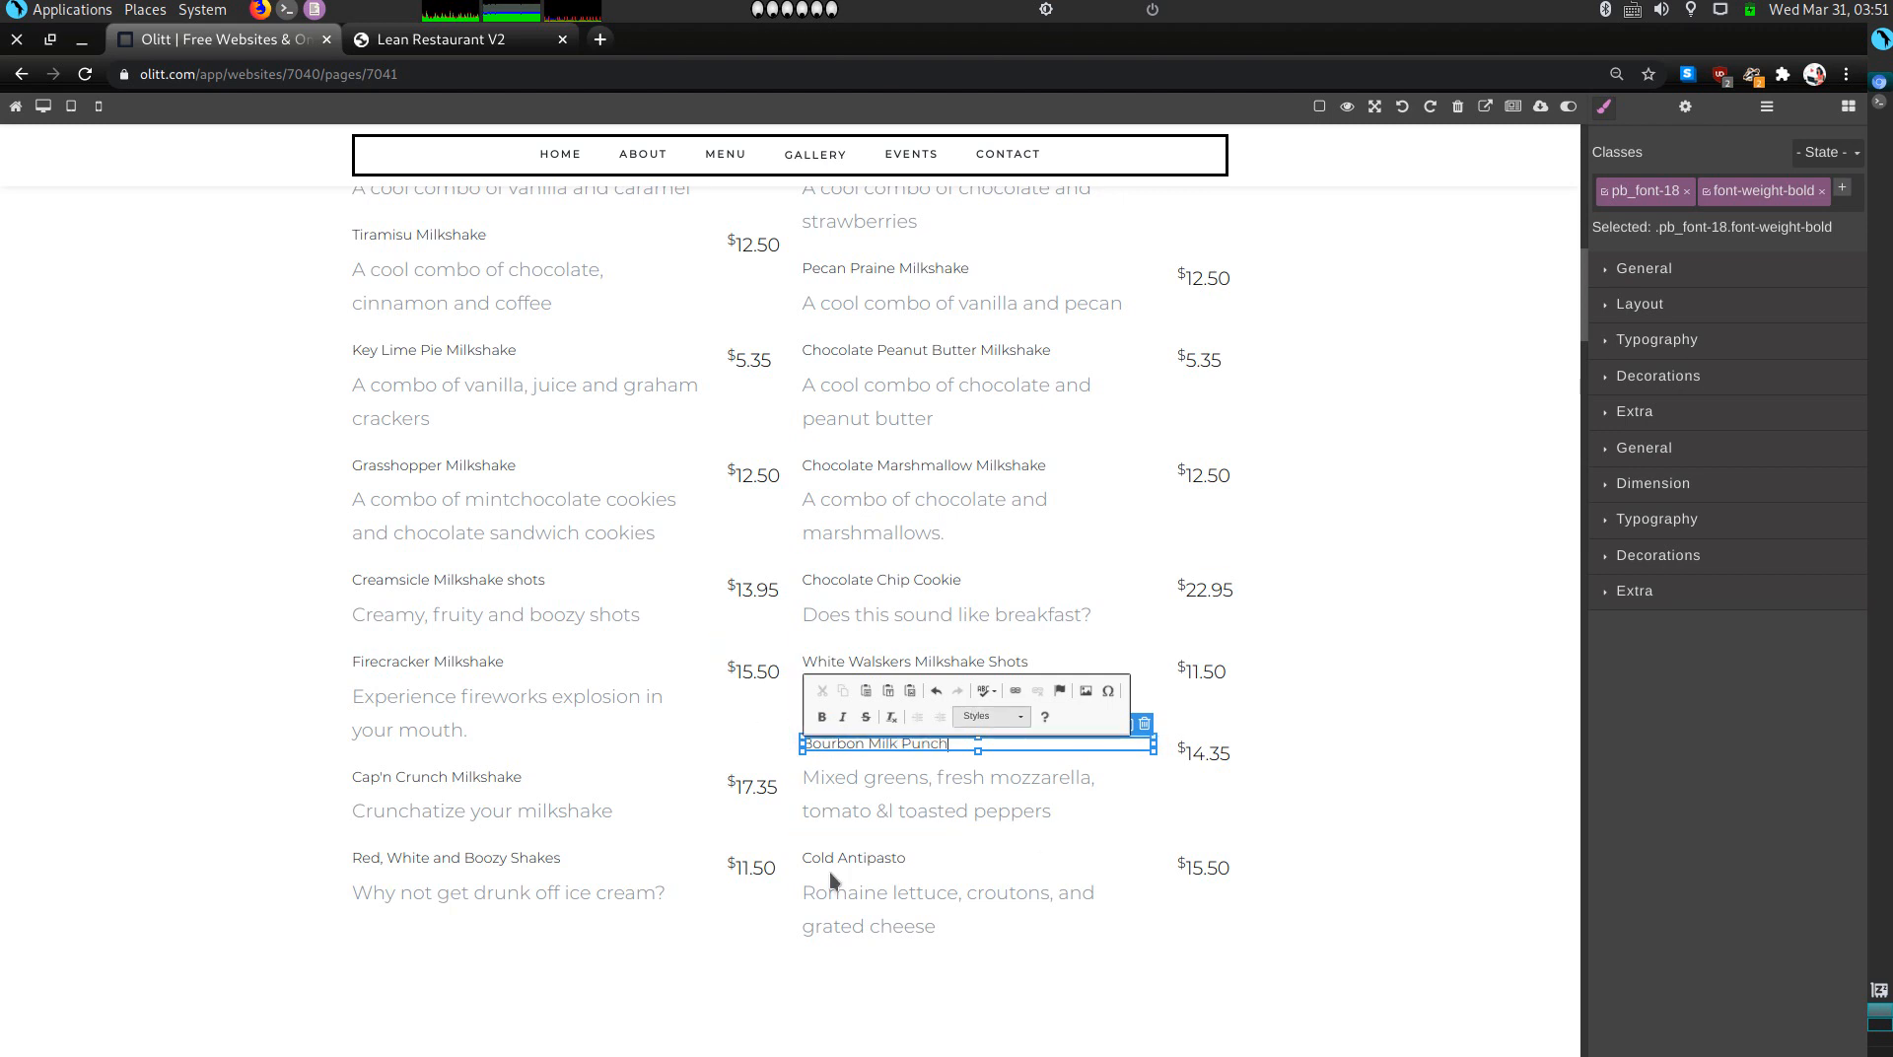
Step: Replace the Bourbon Milk Punch description with "Bourbons is classy"
{"action": "left_click", "coordinate": [909, 797]}
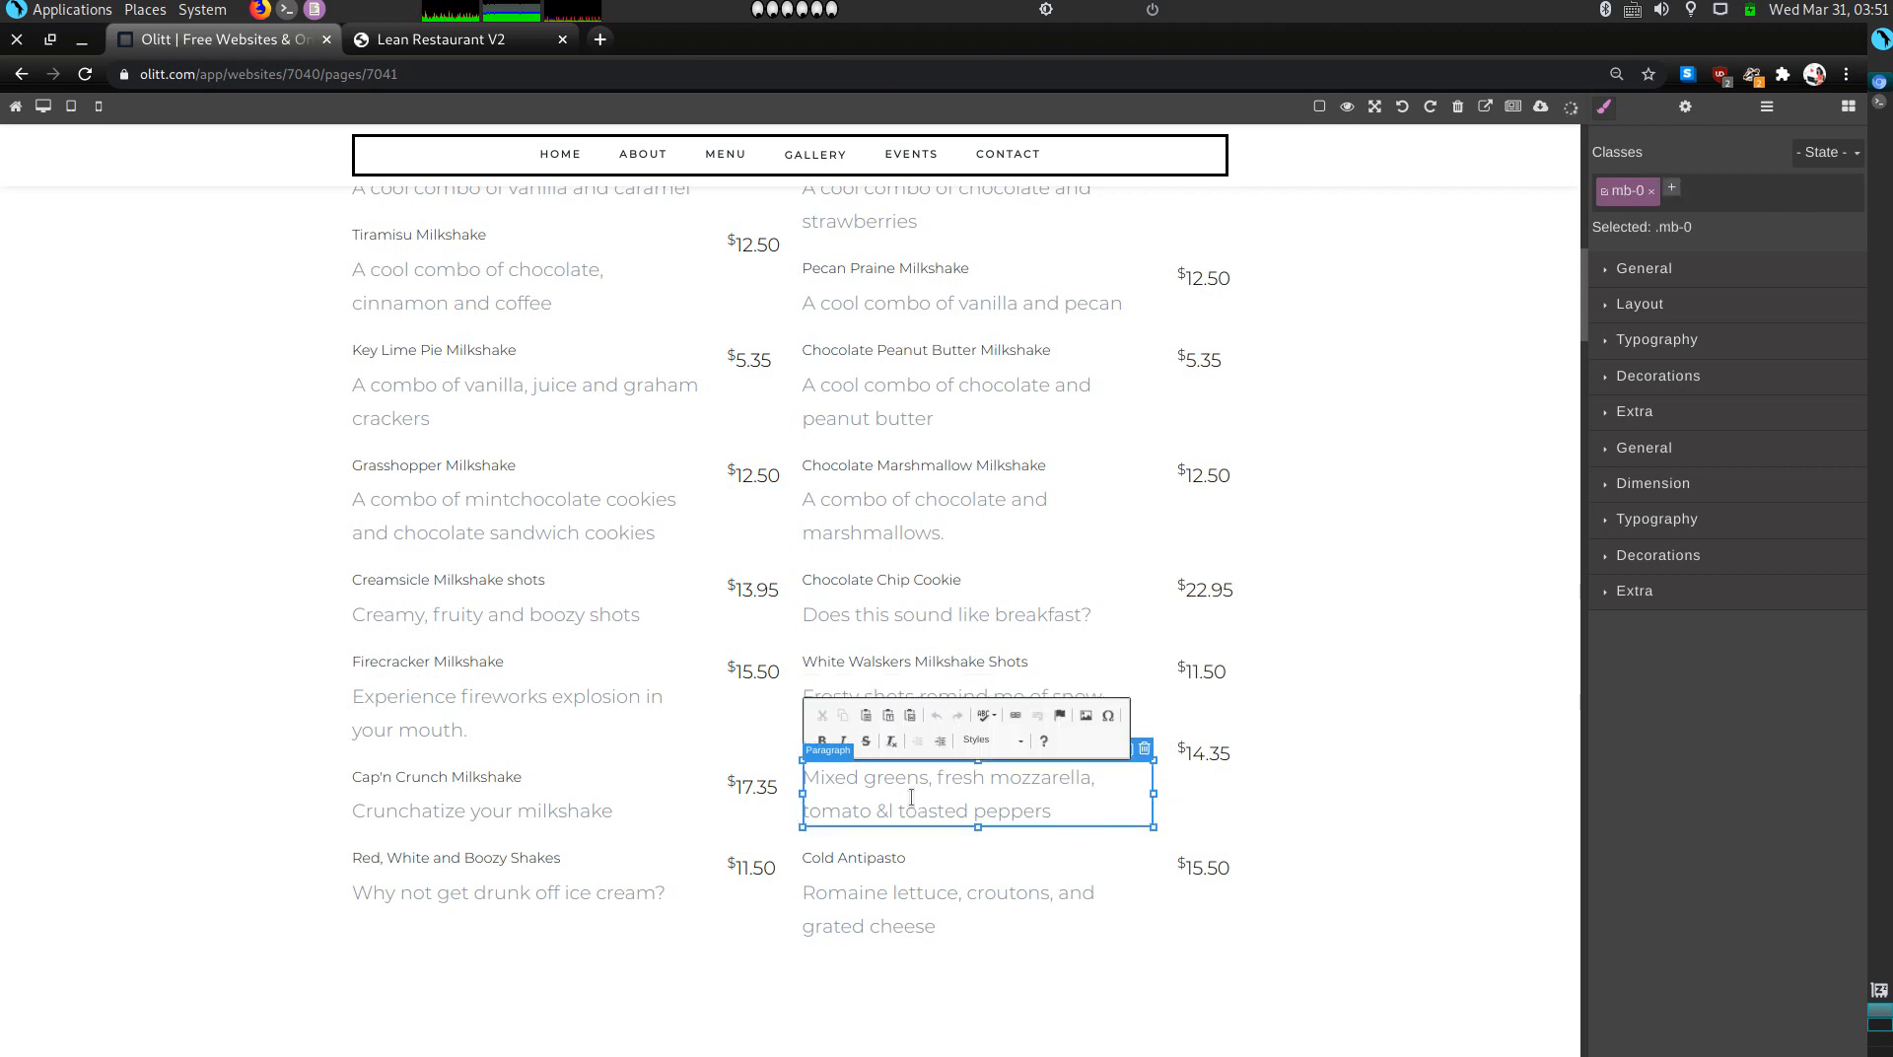
{"action": "triple_click", "coordinate": [911, 796]}
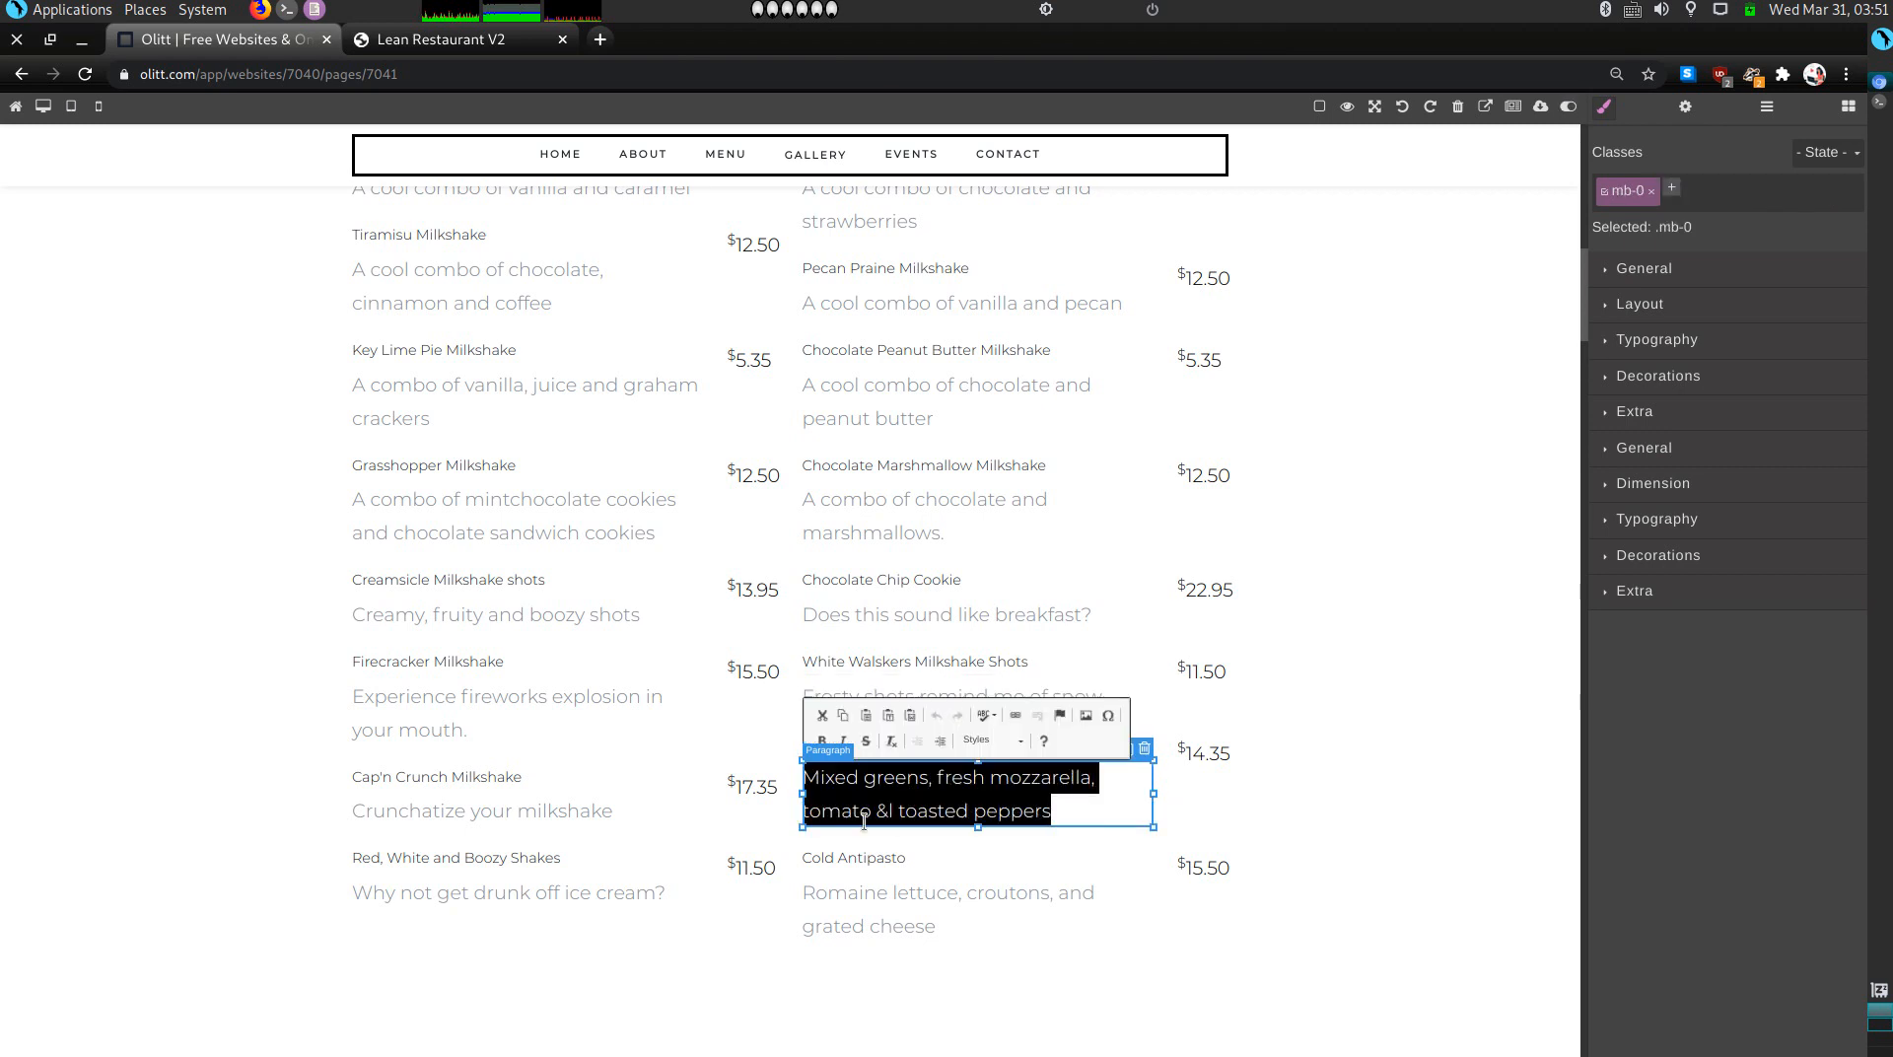
{"action": "type", "text": "Bourbons is classy"}
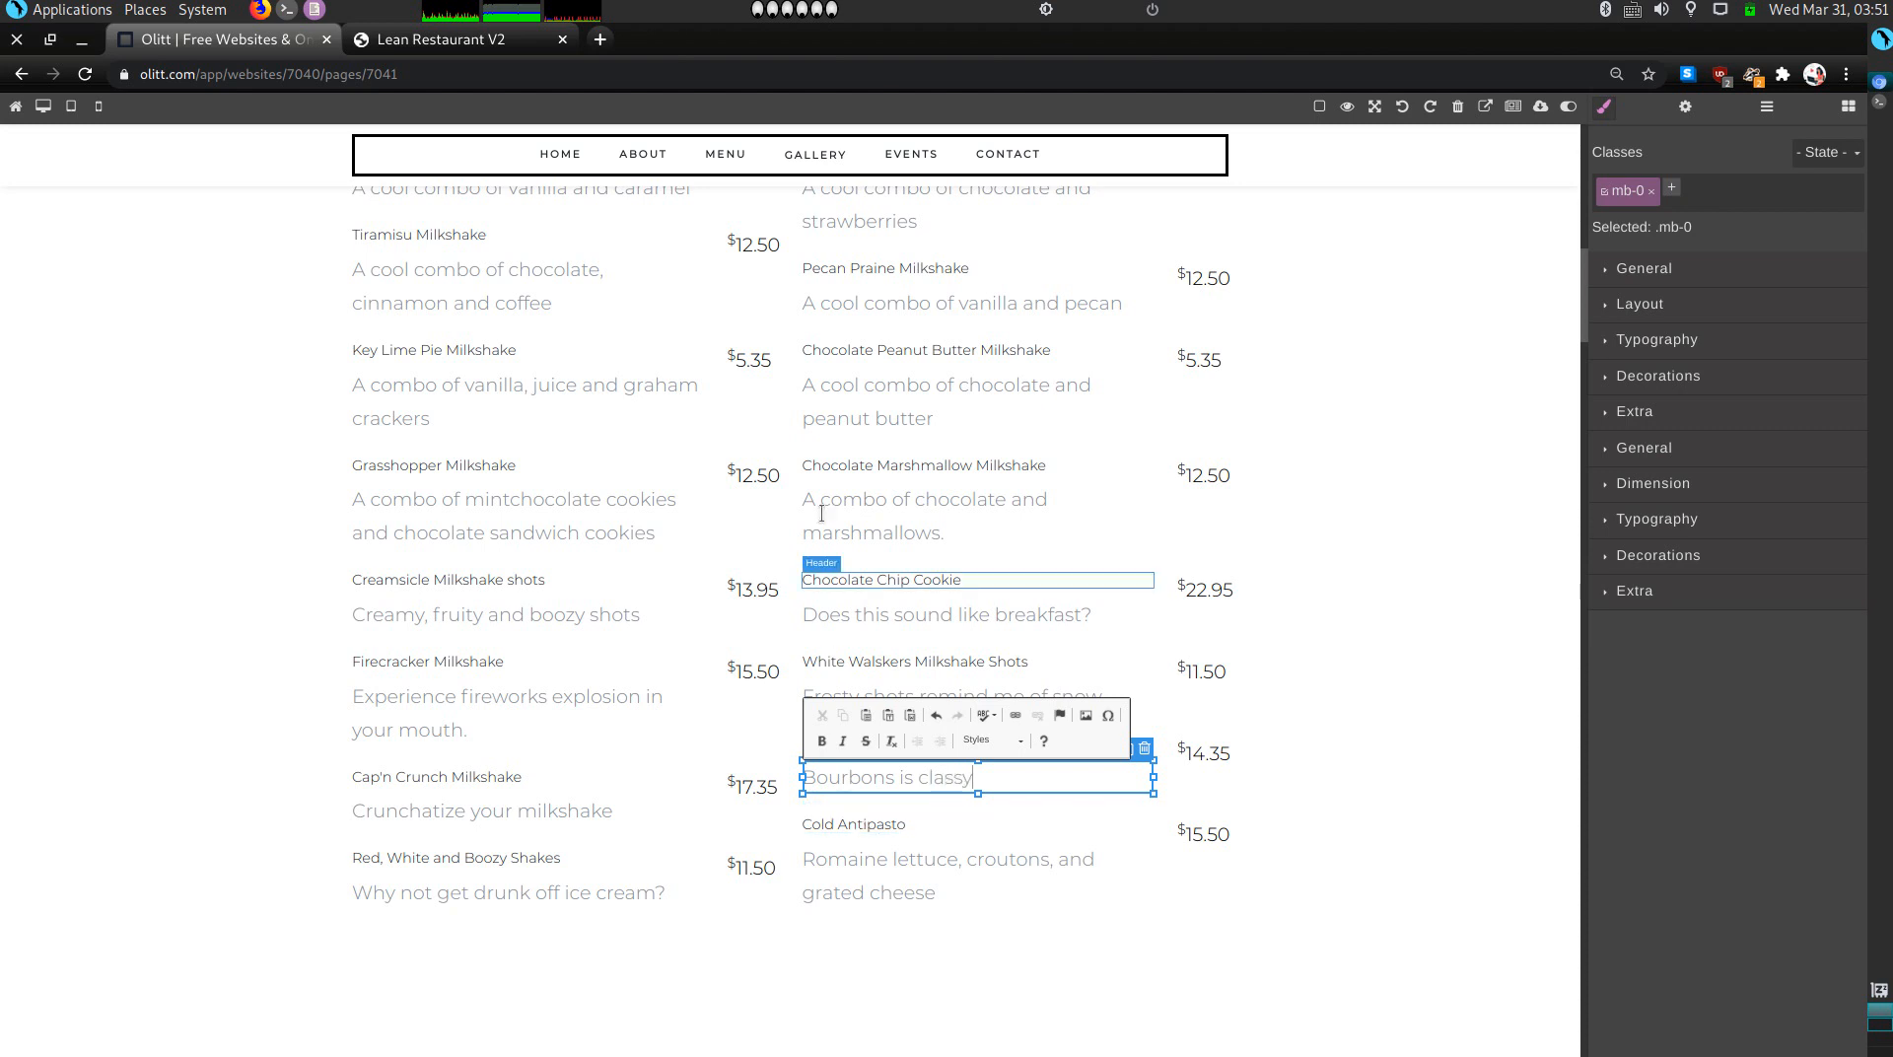
Step: Rename the Cold Antipasto item in the menu's second column as "Pina Colada Protein Smoothie"
{"action": "left_click", "coordinate": [875, 823]}
{"action": "double_click", "coordinate": [876, 822]}
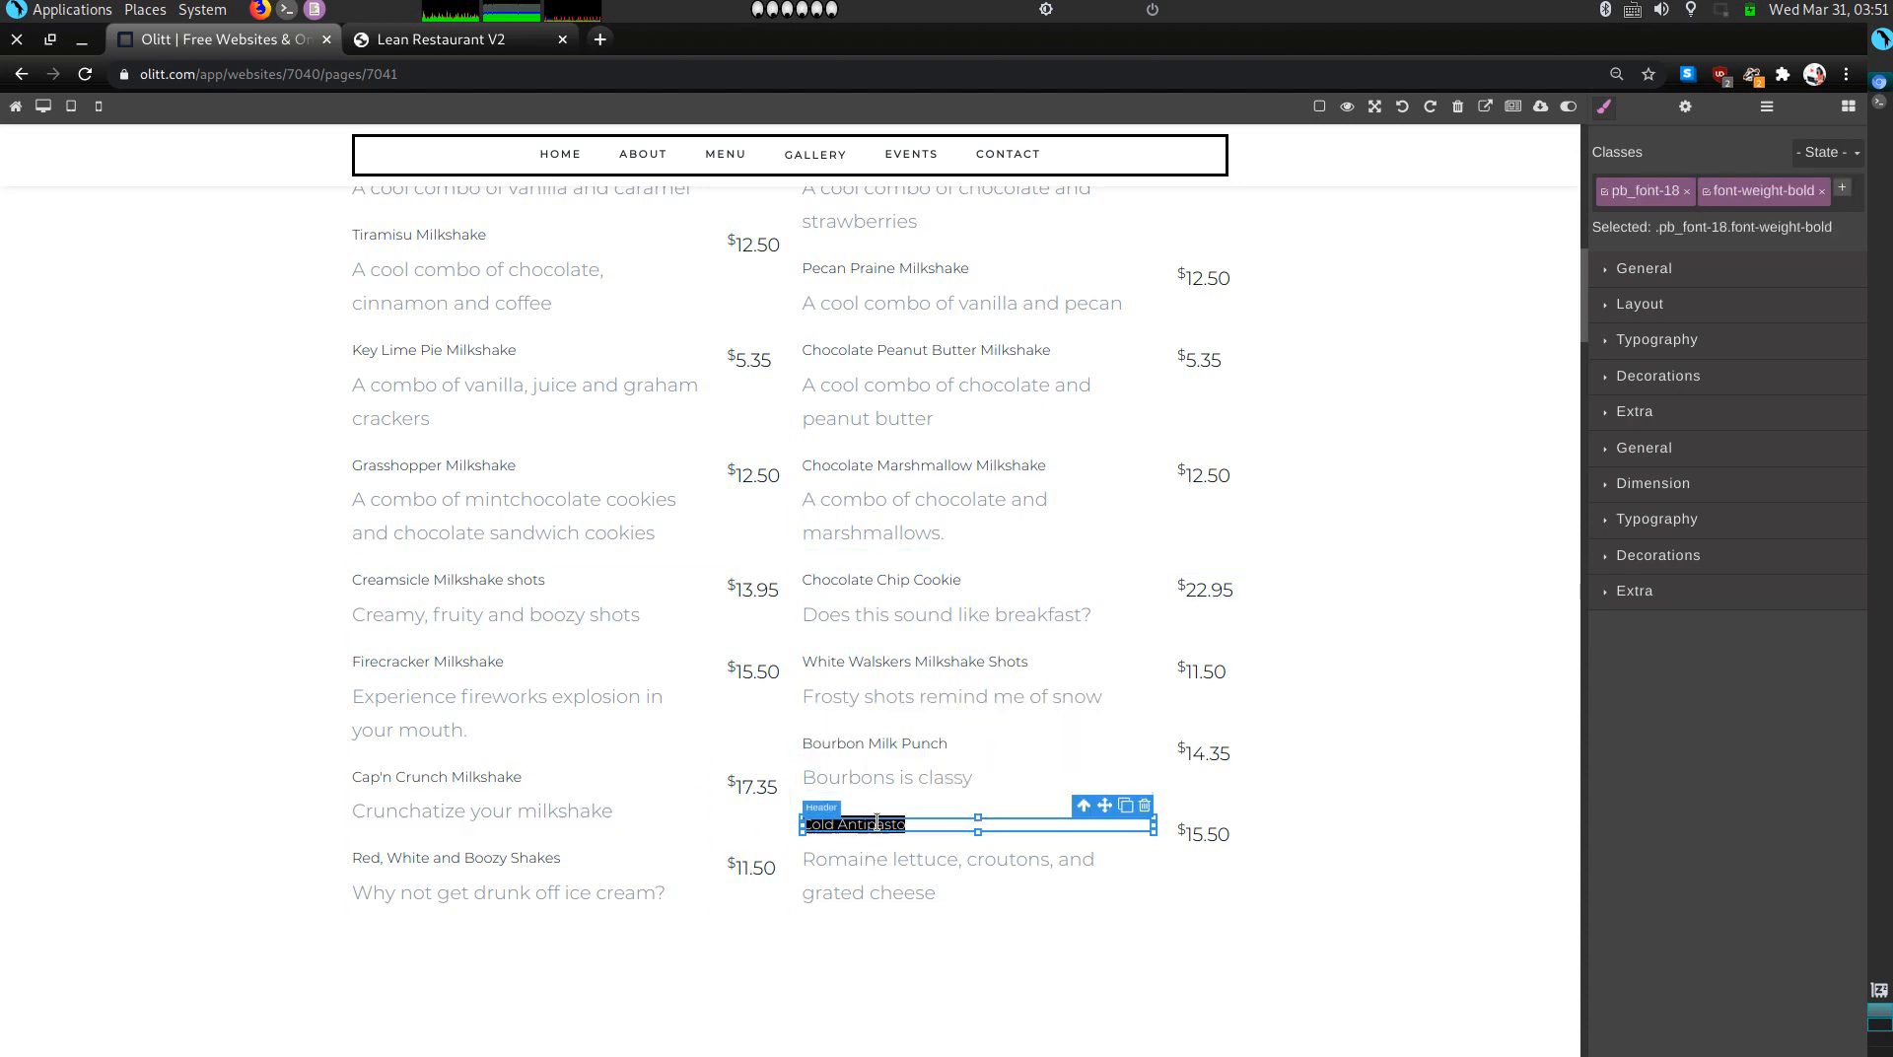
{"action": "triple_click", "coordinate": [875, 822]}
{"action": "triple_click", "coordinate": [872, 822]}
{"action": "key", "text": "BackSpace"}
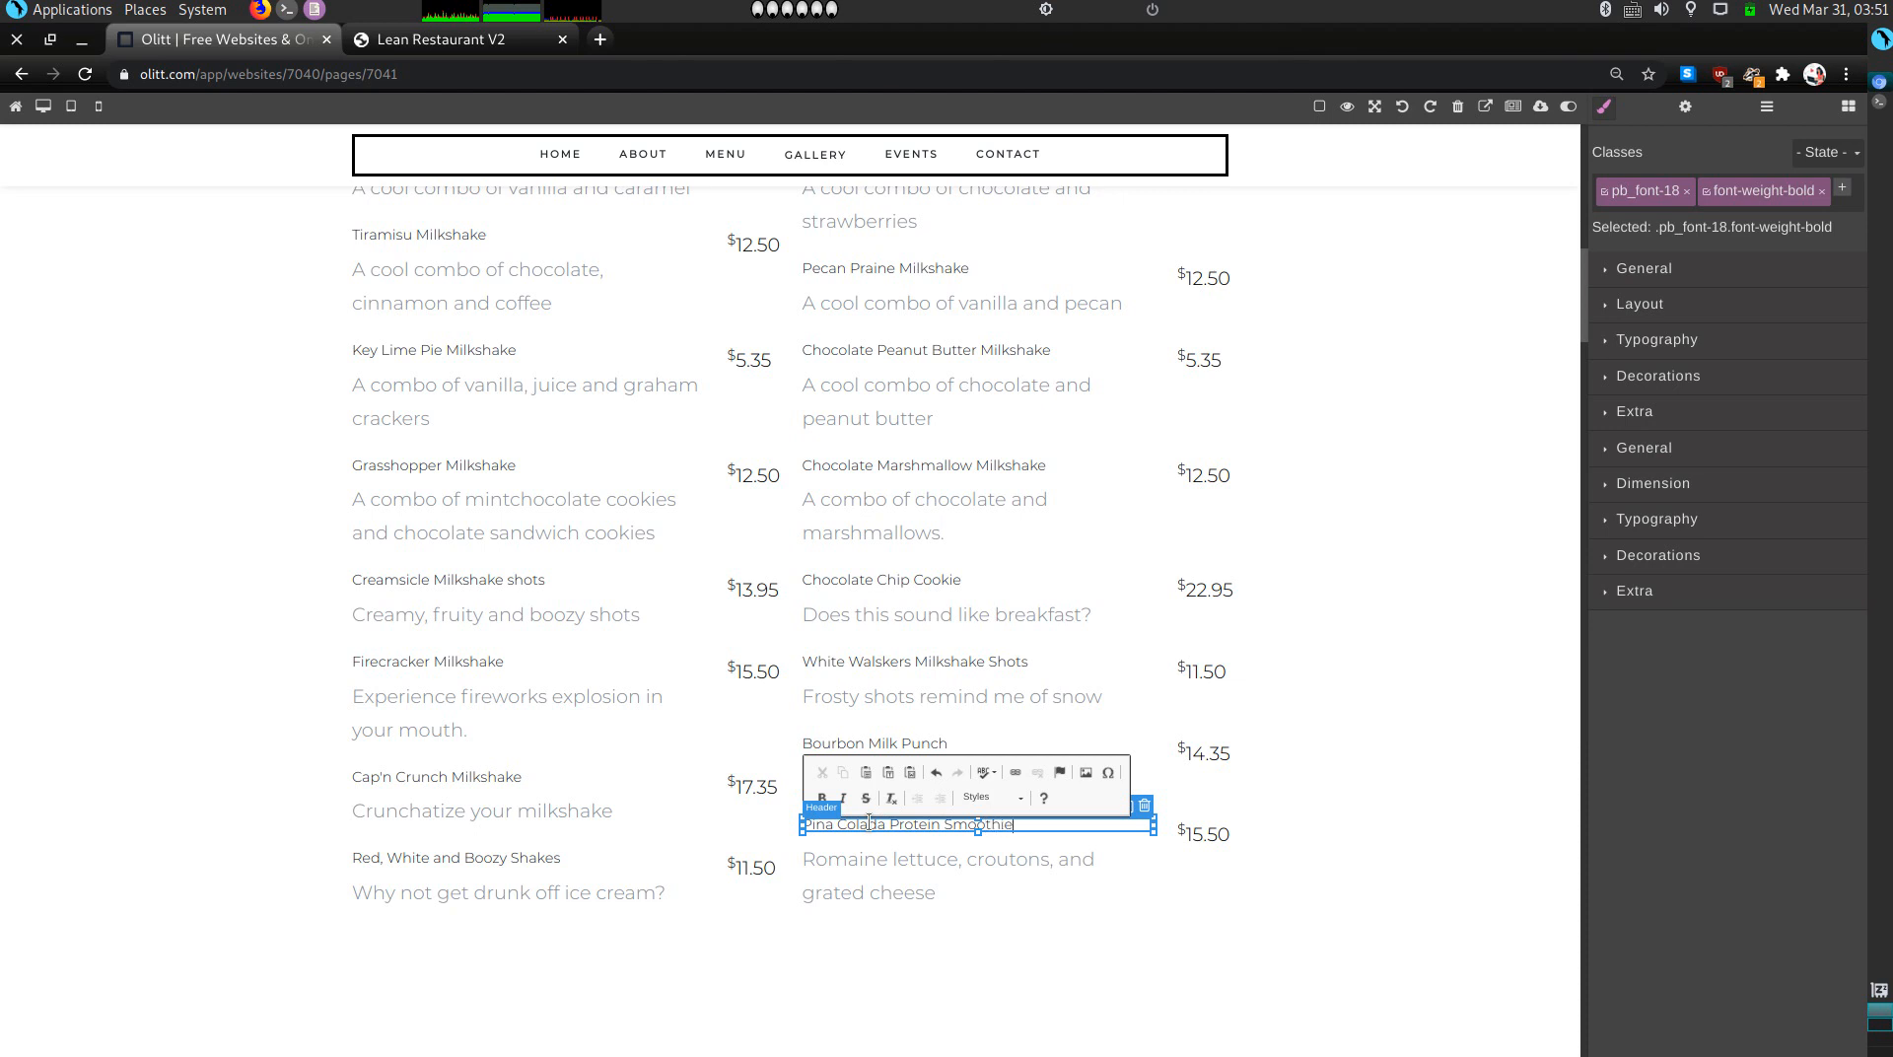
Step: Replace the Pina Colada Protein Smoothie description with a sentence that begins with "Vacation is"
{"action": "left_click", "coordinate": [857, 876]}
{"action": "double_click", "coordinate": [857, 875]}
{"action": "triple_click", "coordinate": [857, 875]}
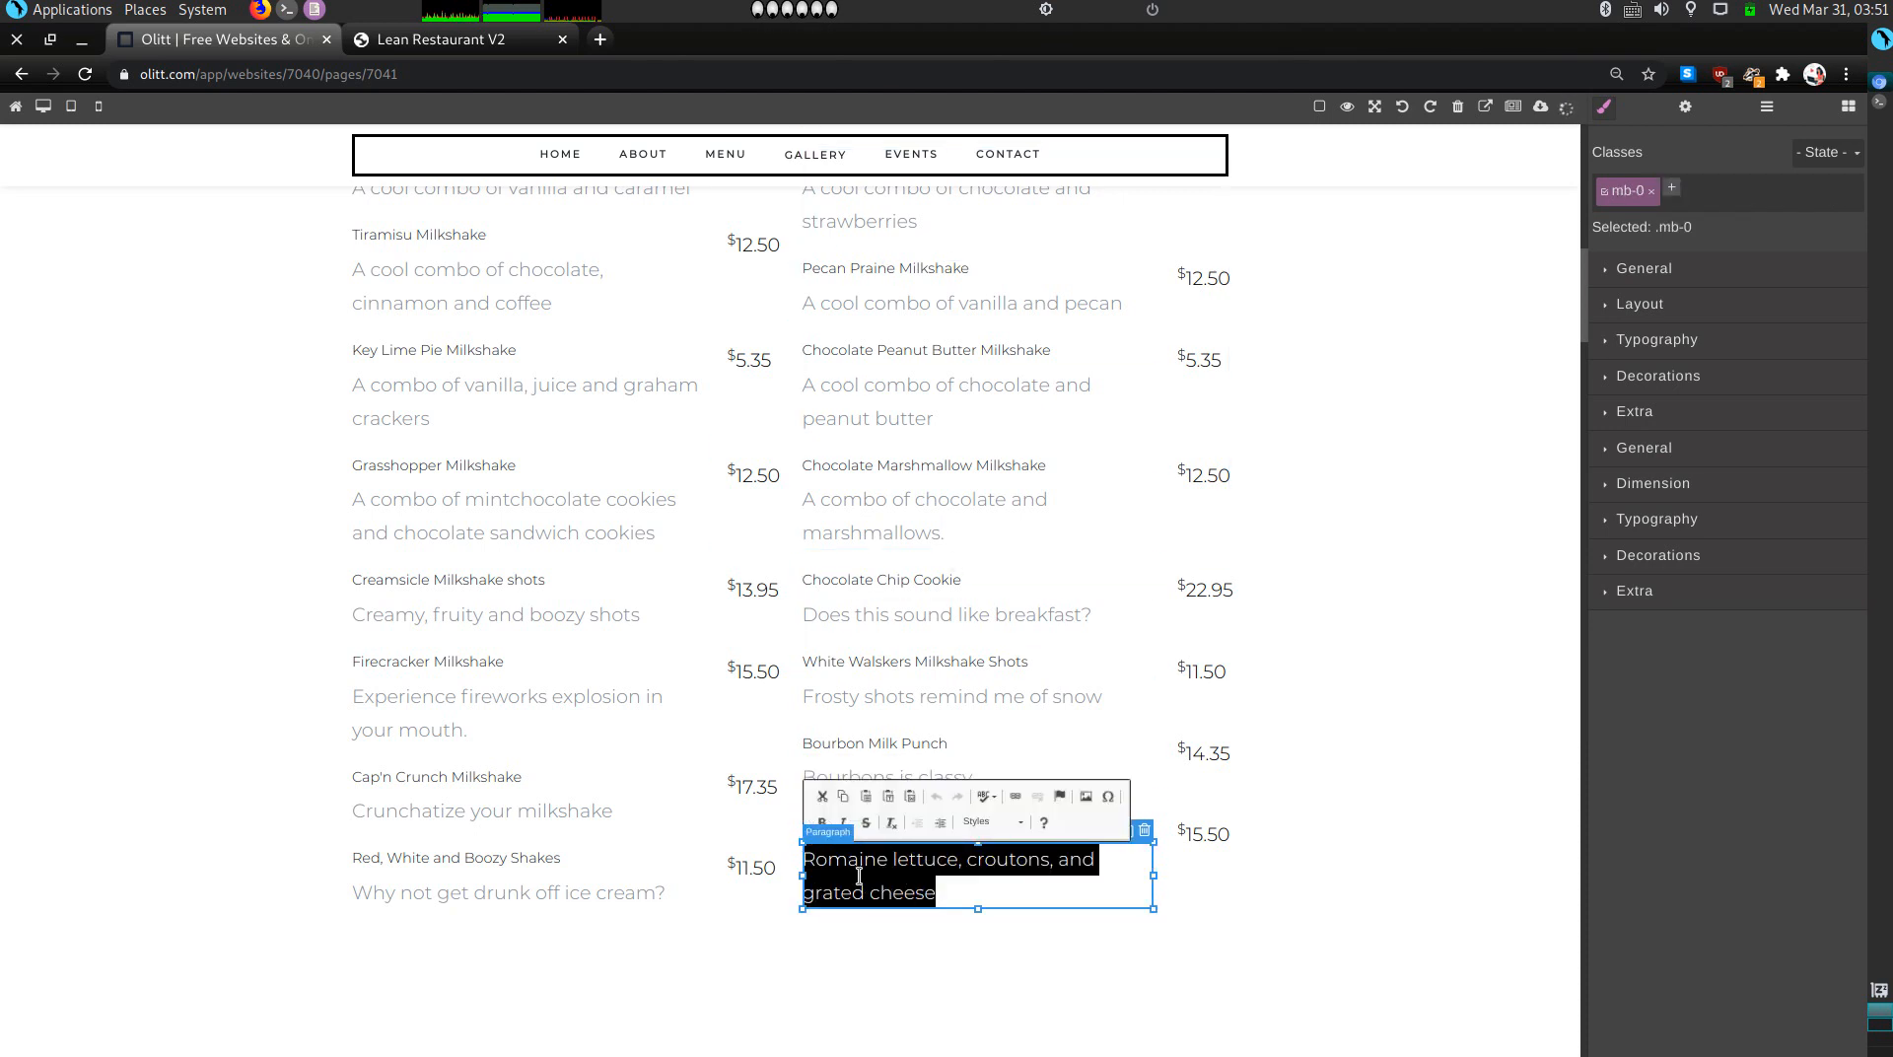
{"action": "type", "text": "Vaca"}
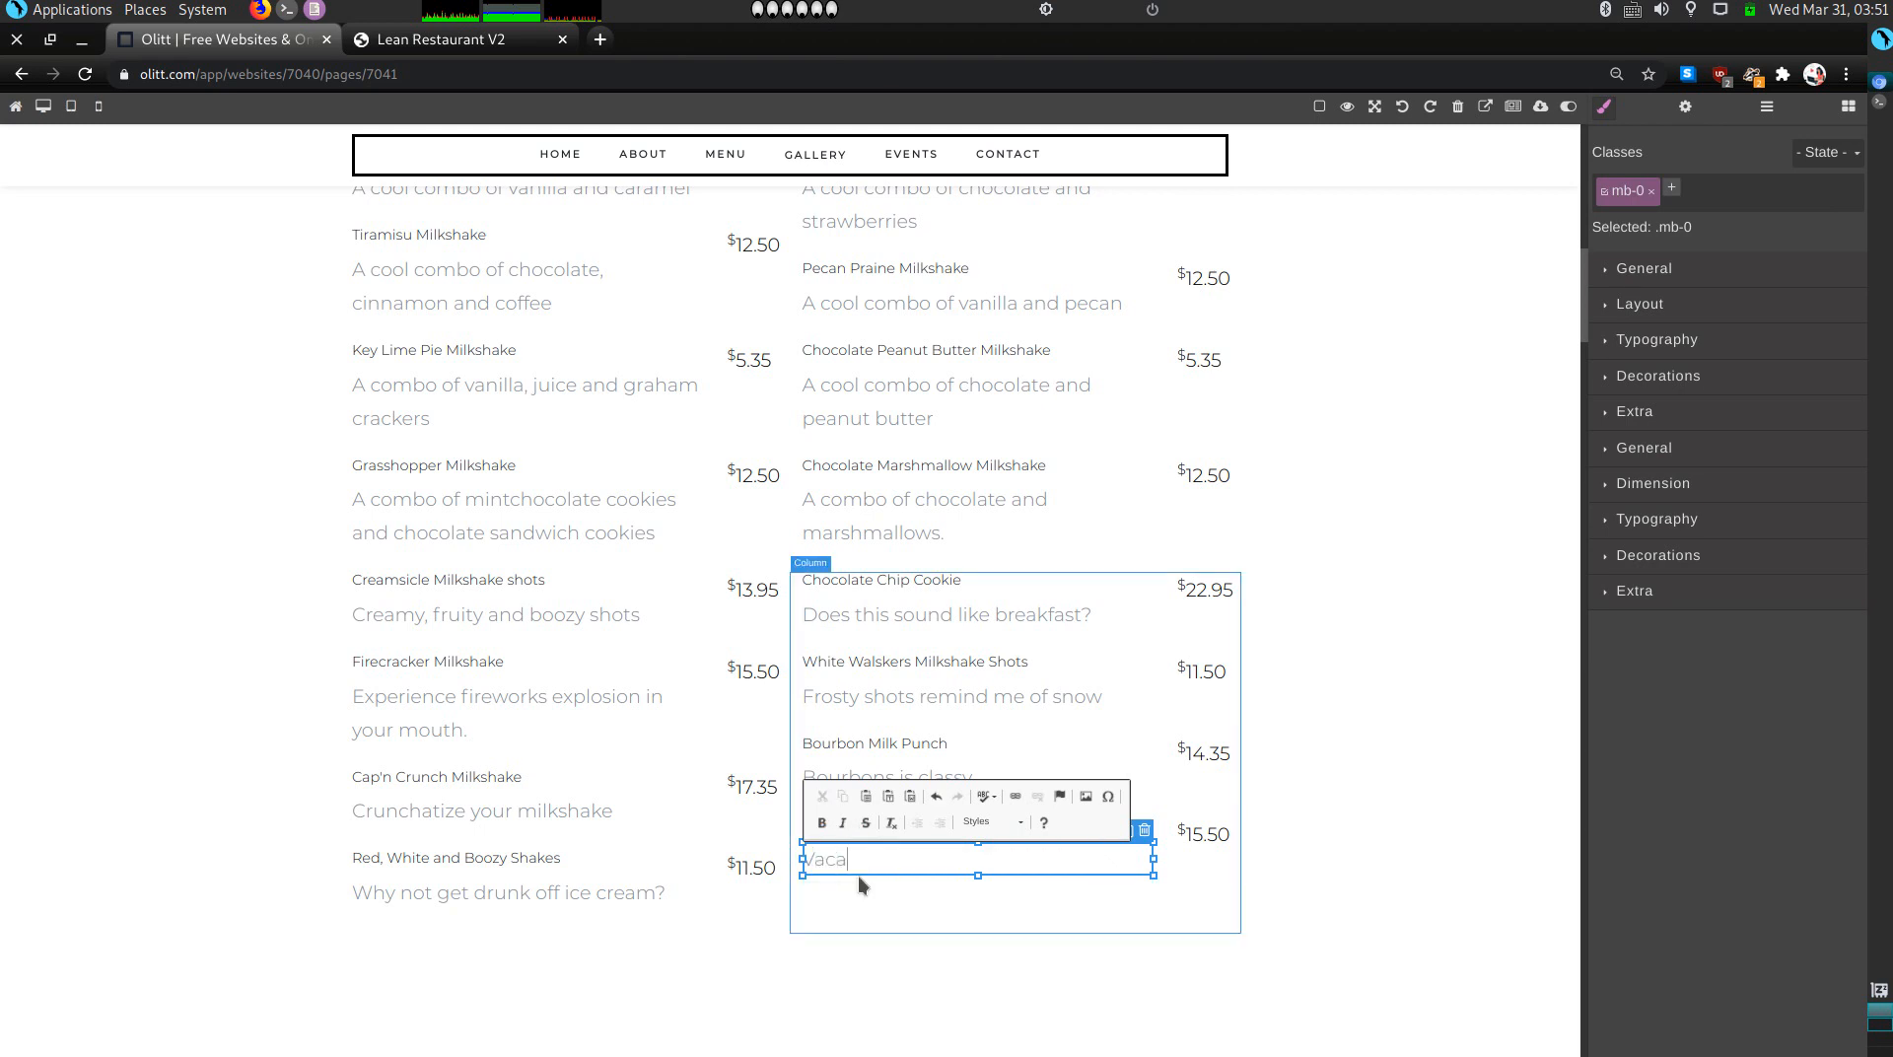
{"action": "type", "text": "tion is "}
{"action": "type", "text": "ith us."}
{"action": "left_click", "coordinate": [121, 1004]}
Step: Rename the Salads tab above the menu items as "GO CRAZY"
{"action": "scroll", "coordinate": [888, 784], "scroll_direction": "up", "scroll_amount": 5}
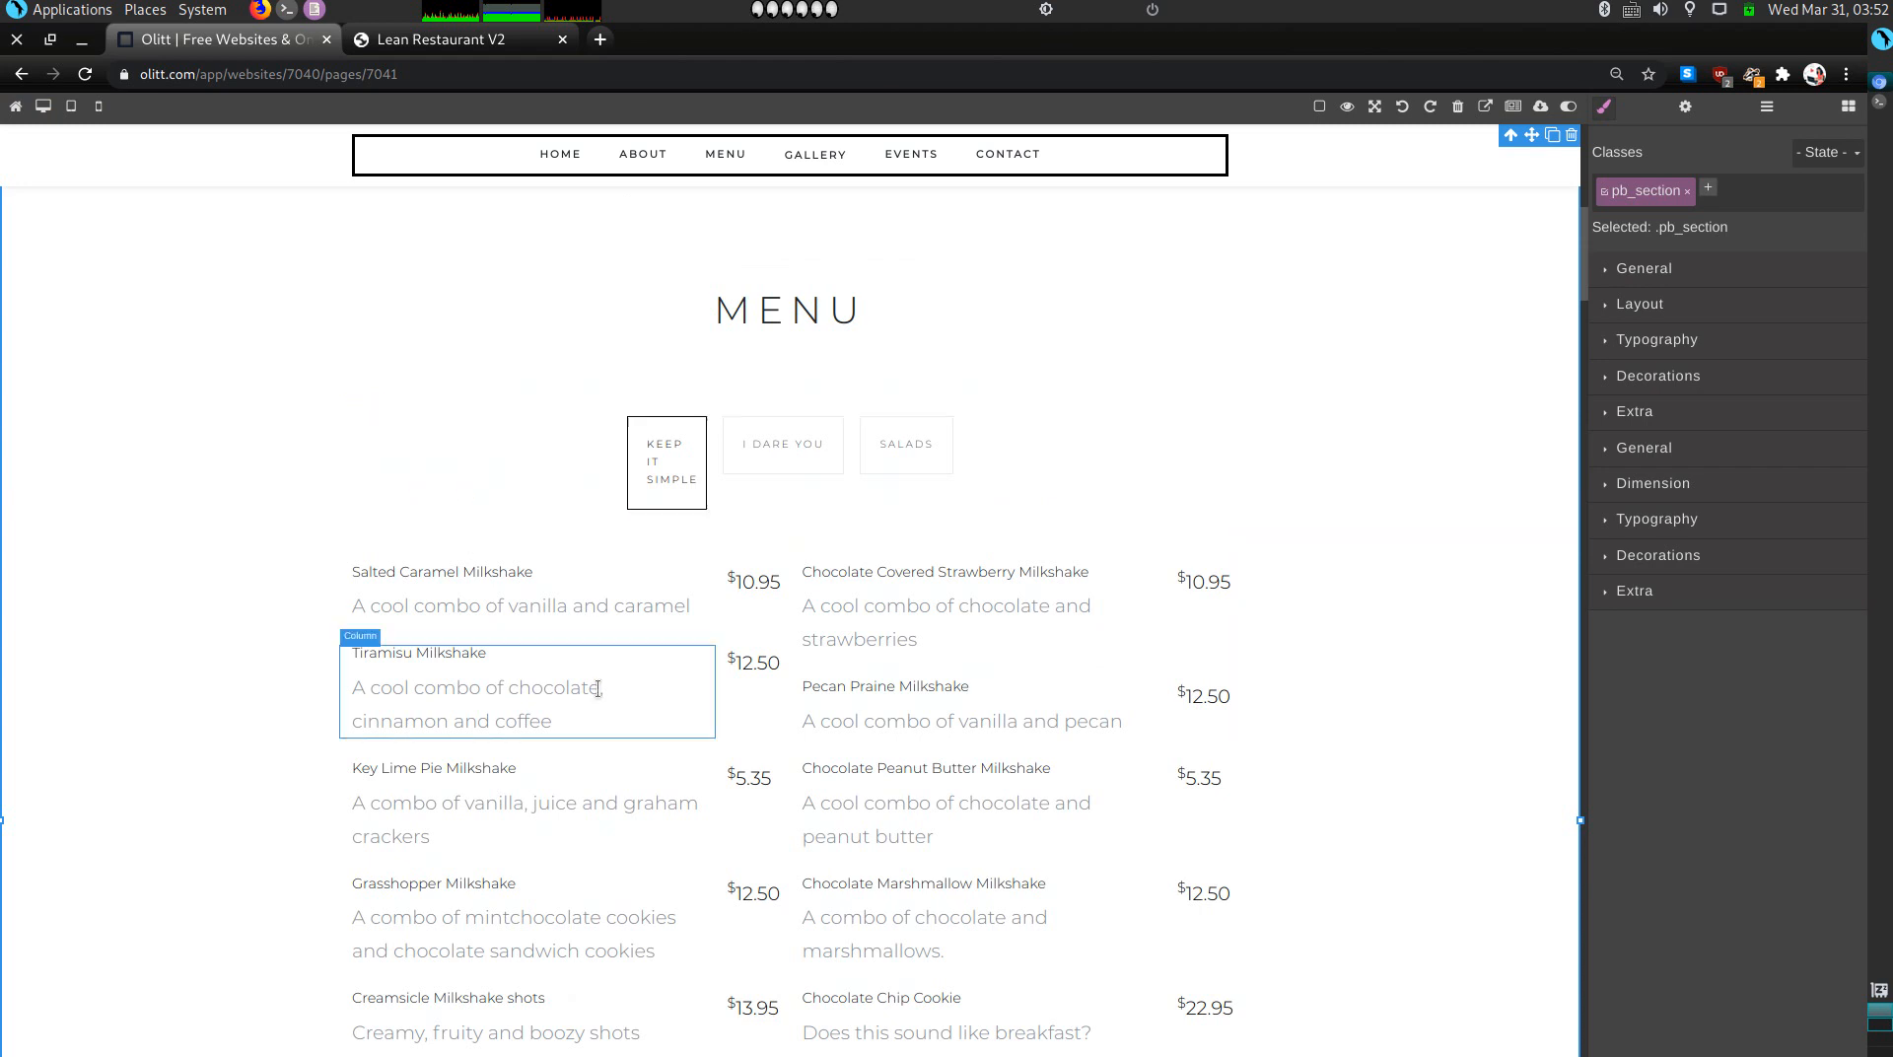
{"action": "left_click", "coordinate": [912, 449]}
{"action": "double_click", "coordinate": [931, 449]}
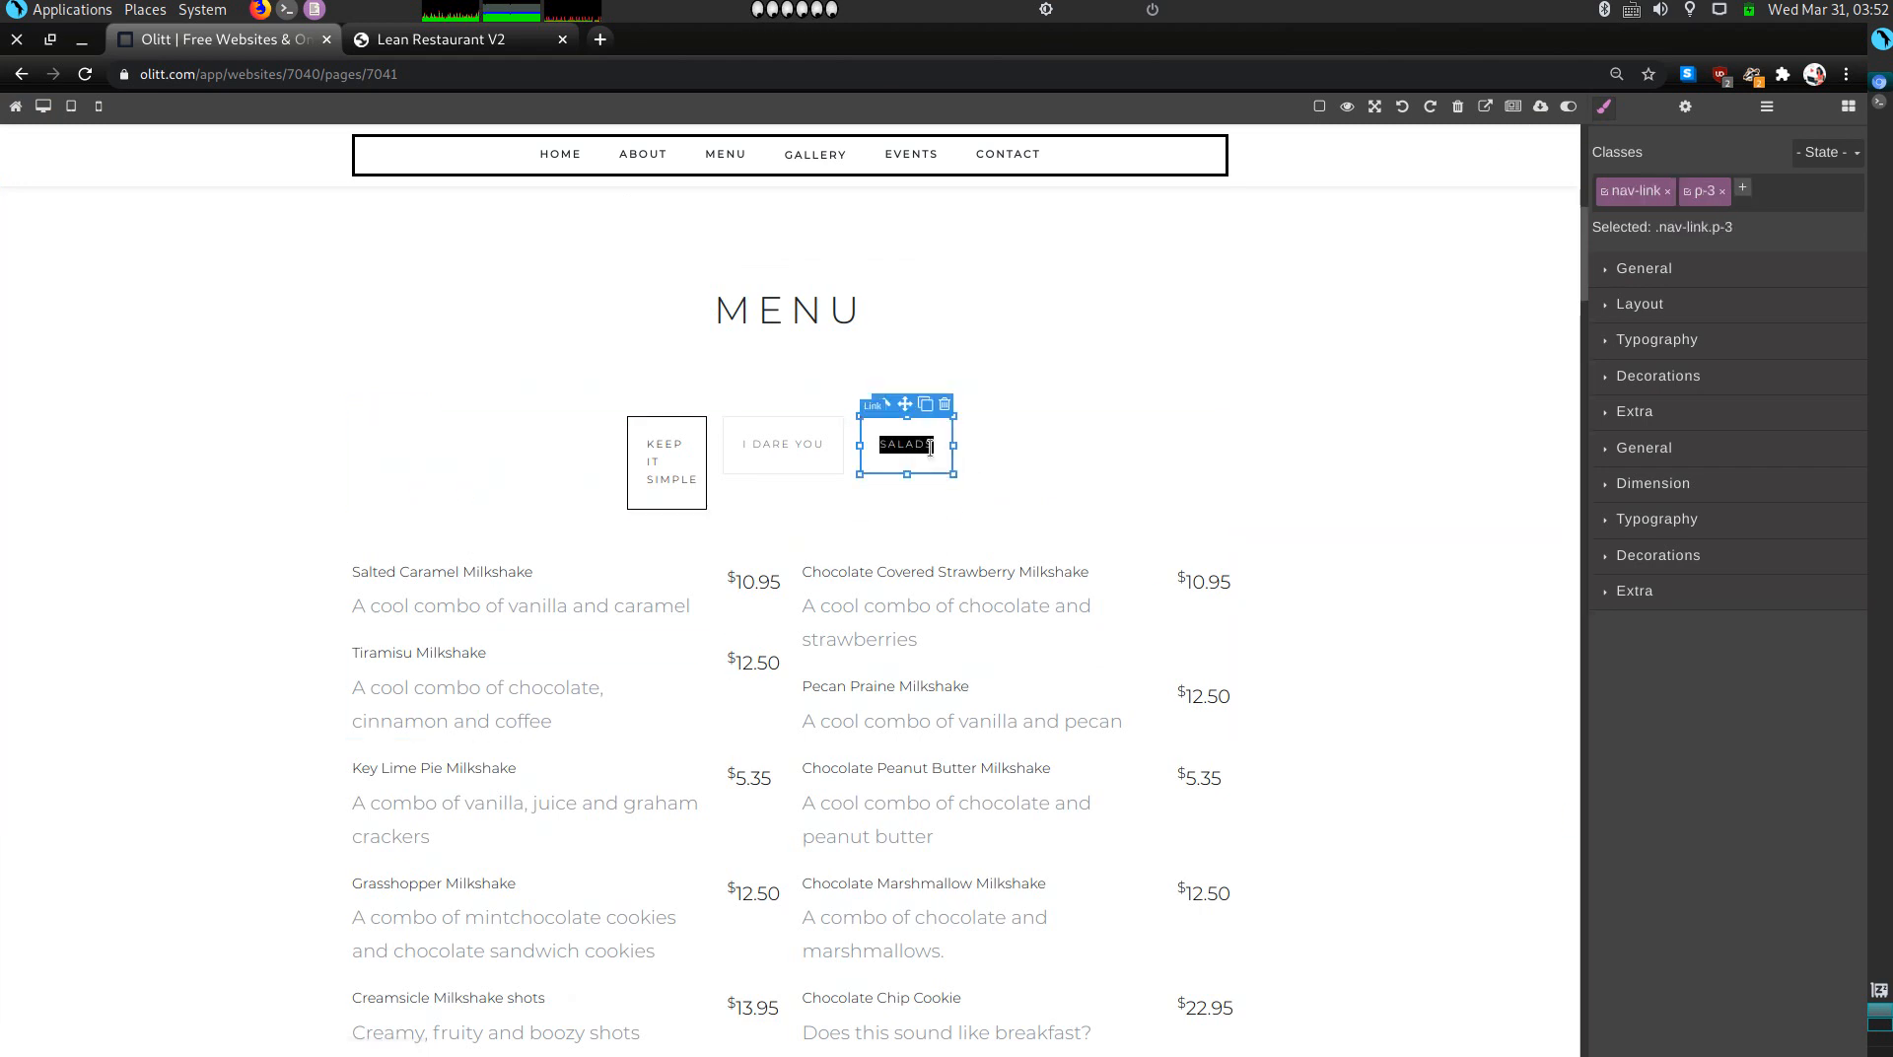
{"action": "type", "text": "GO"}
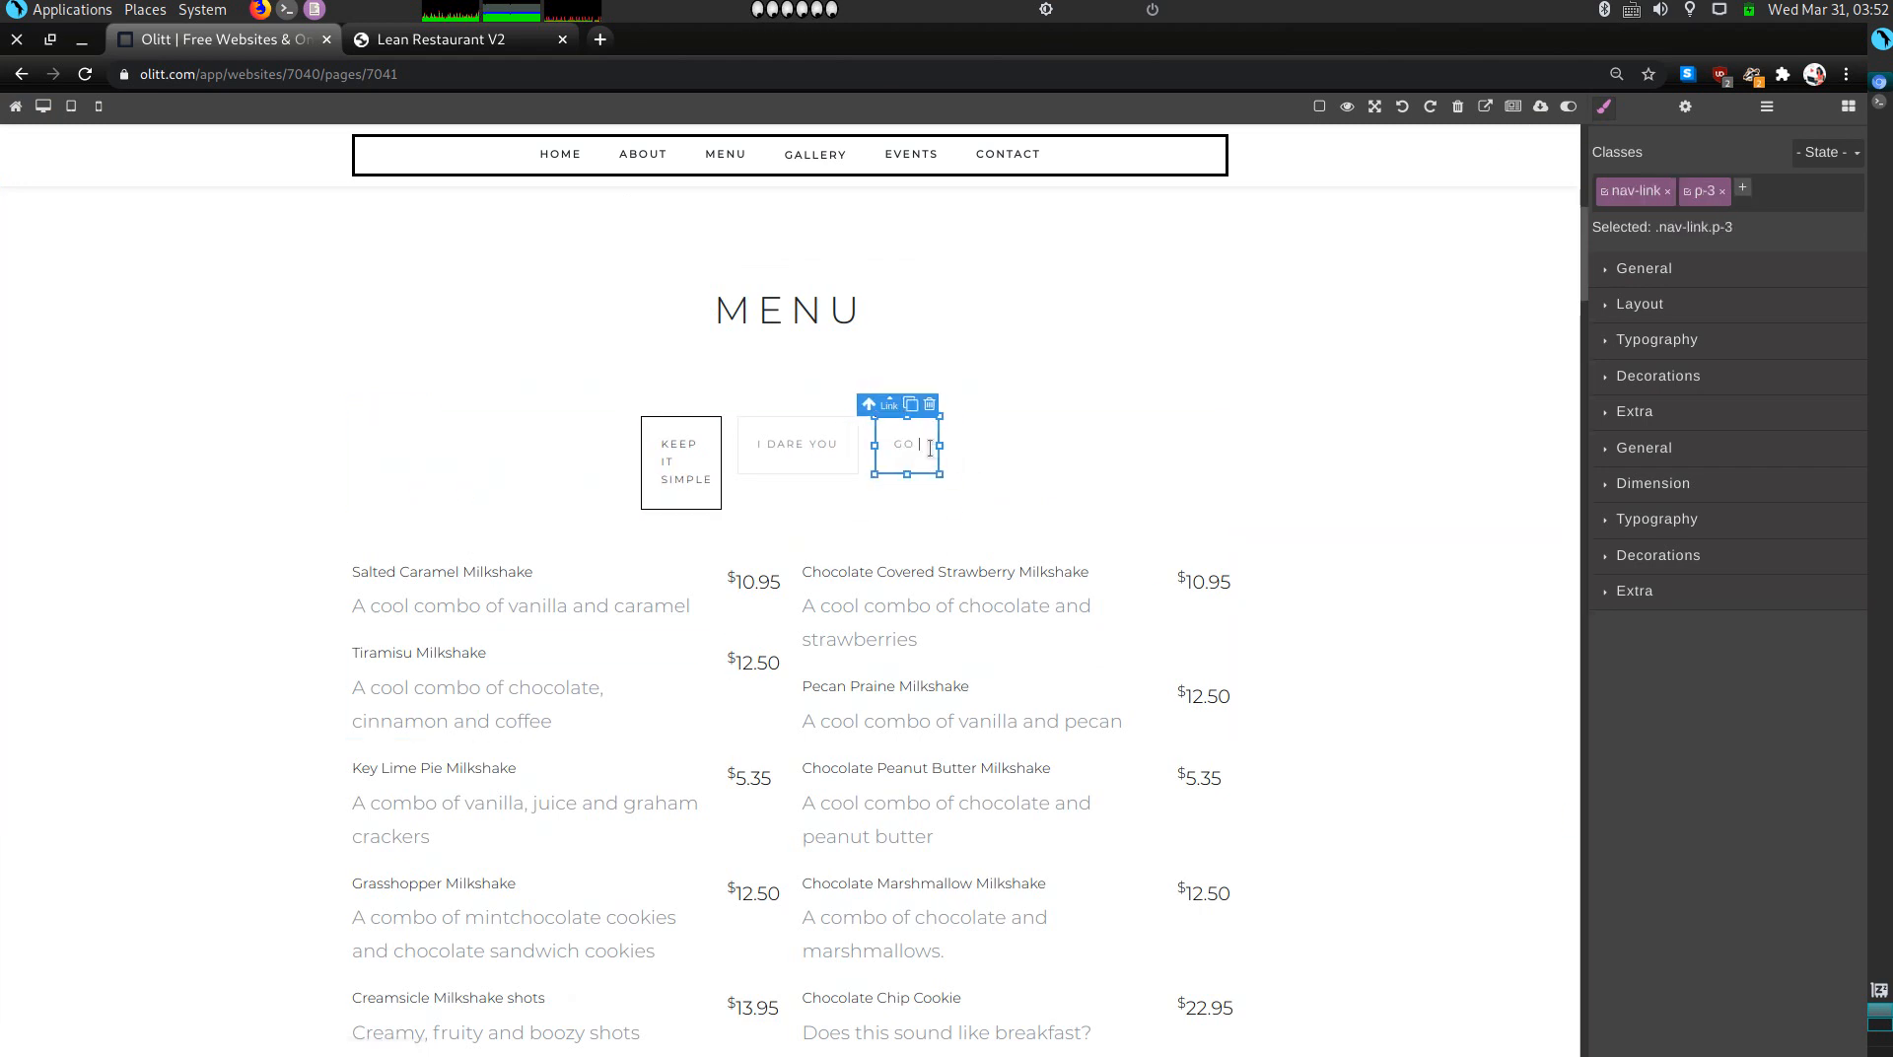
{"action": "type", "text": " CRAZY"}
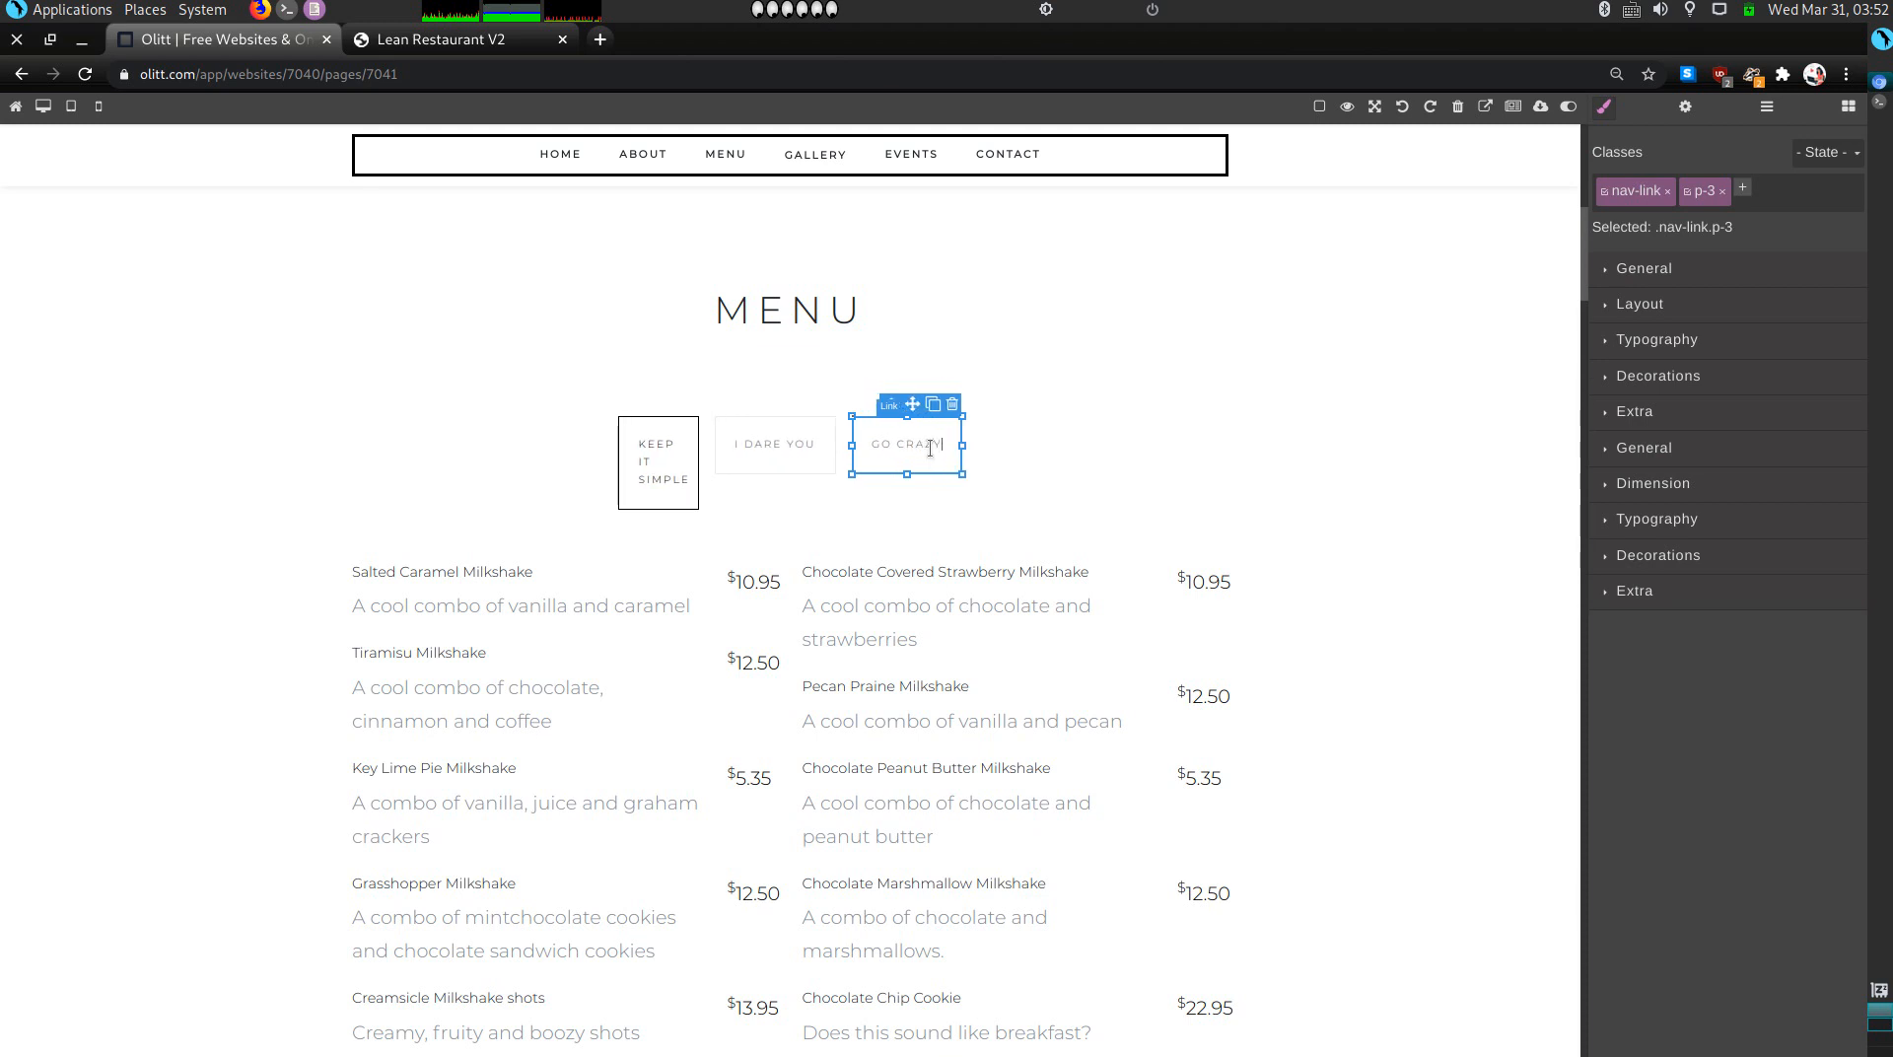
{"action": "left_click", "coordinate": [704, 471]}
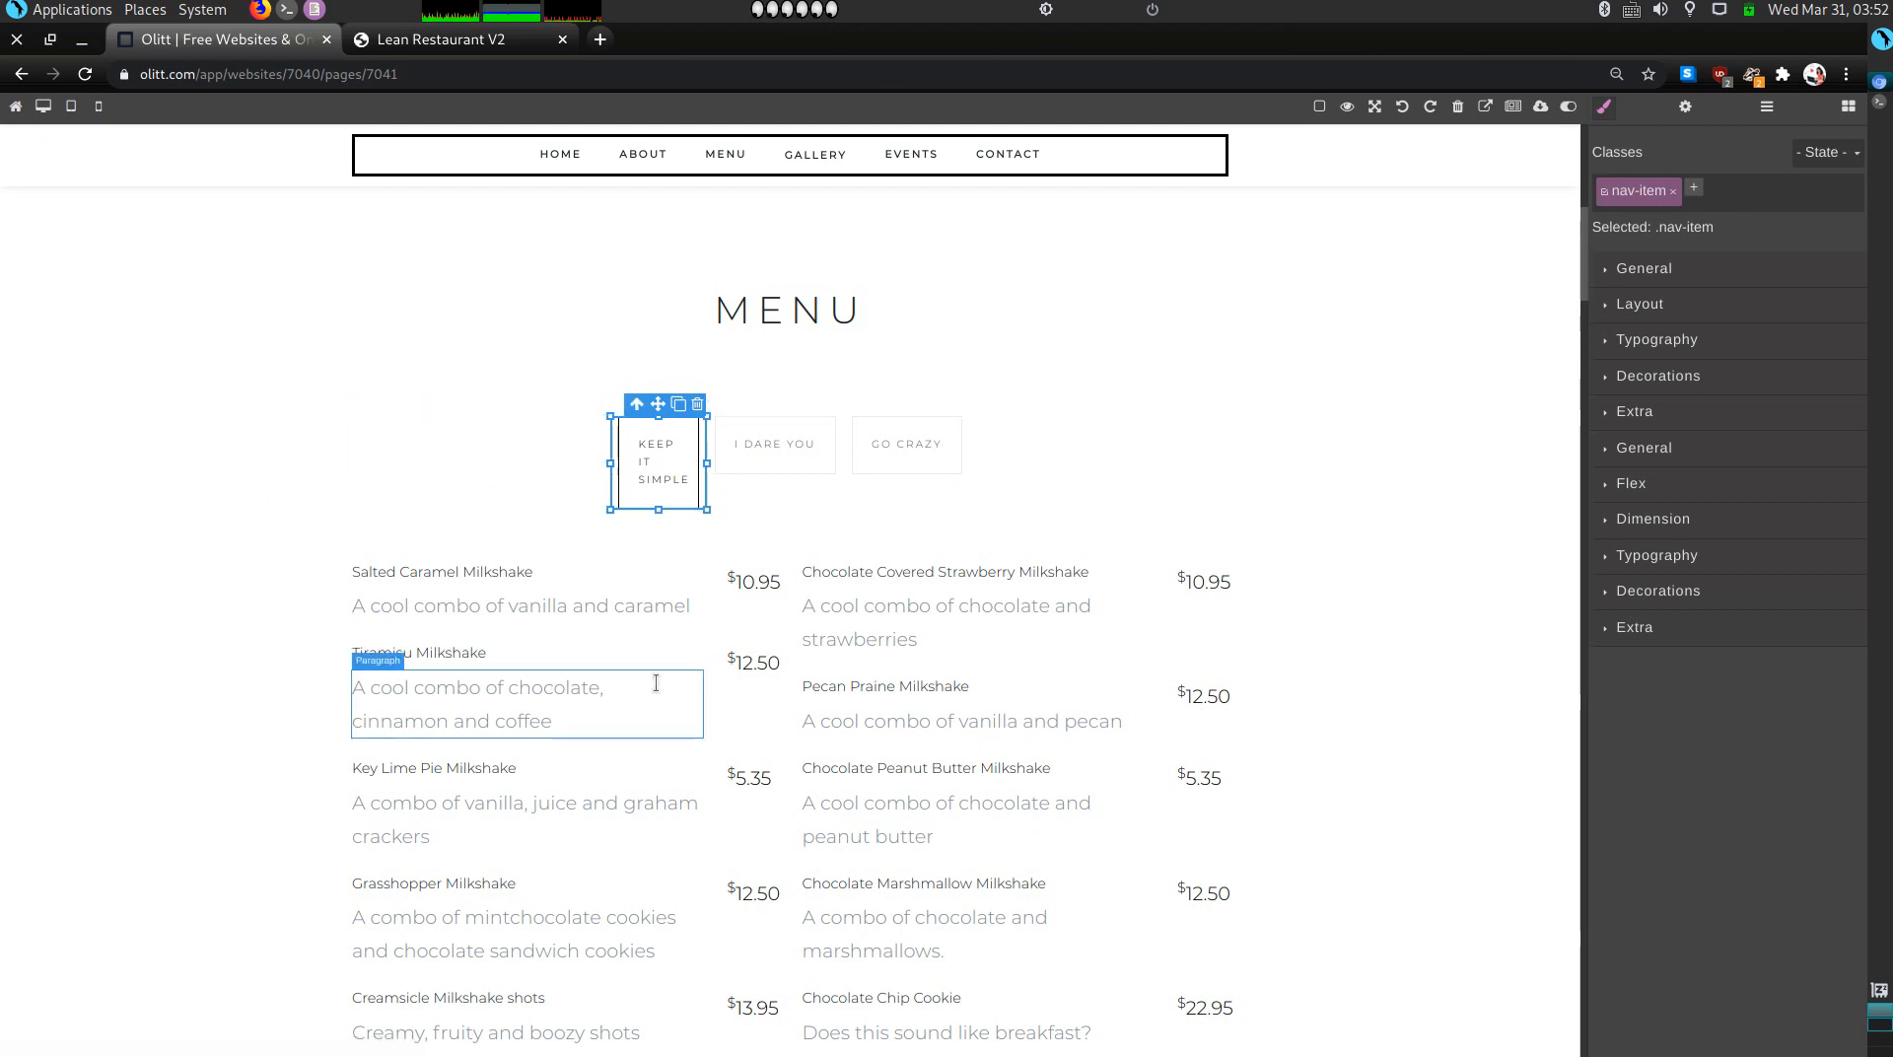
{"action": "left_click", "coordinate": [941, 609]}
{"action": "scroll", "coordinate": [952, 618], "scroll_direction": "down", "scroll_amount": 2}
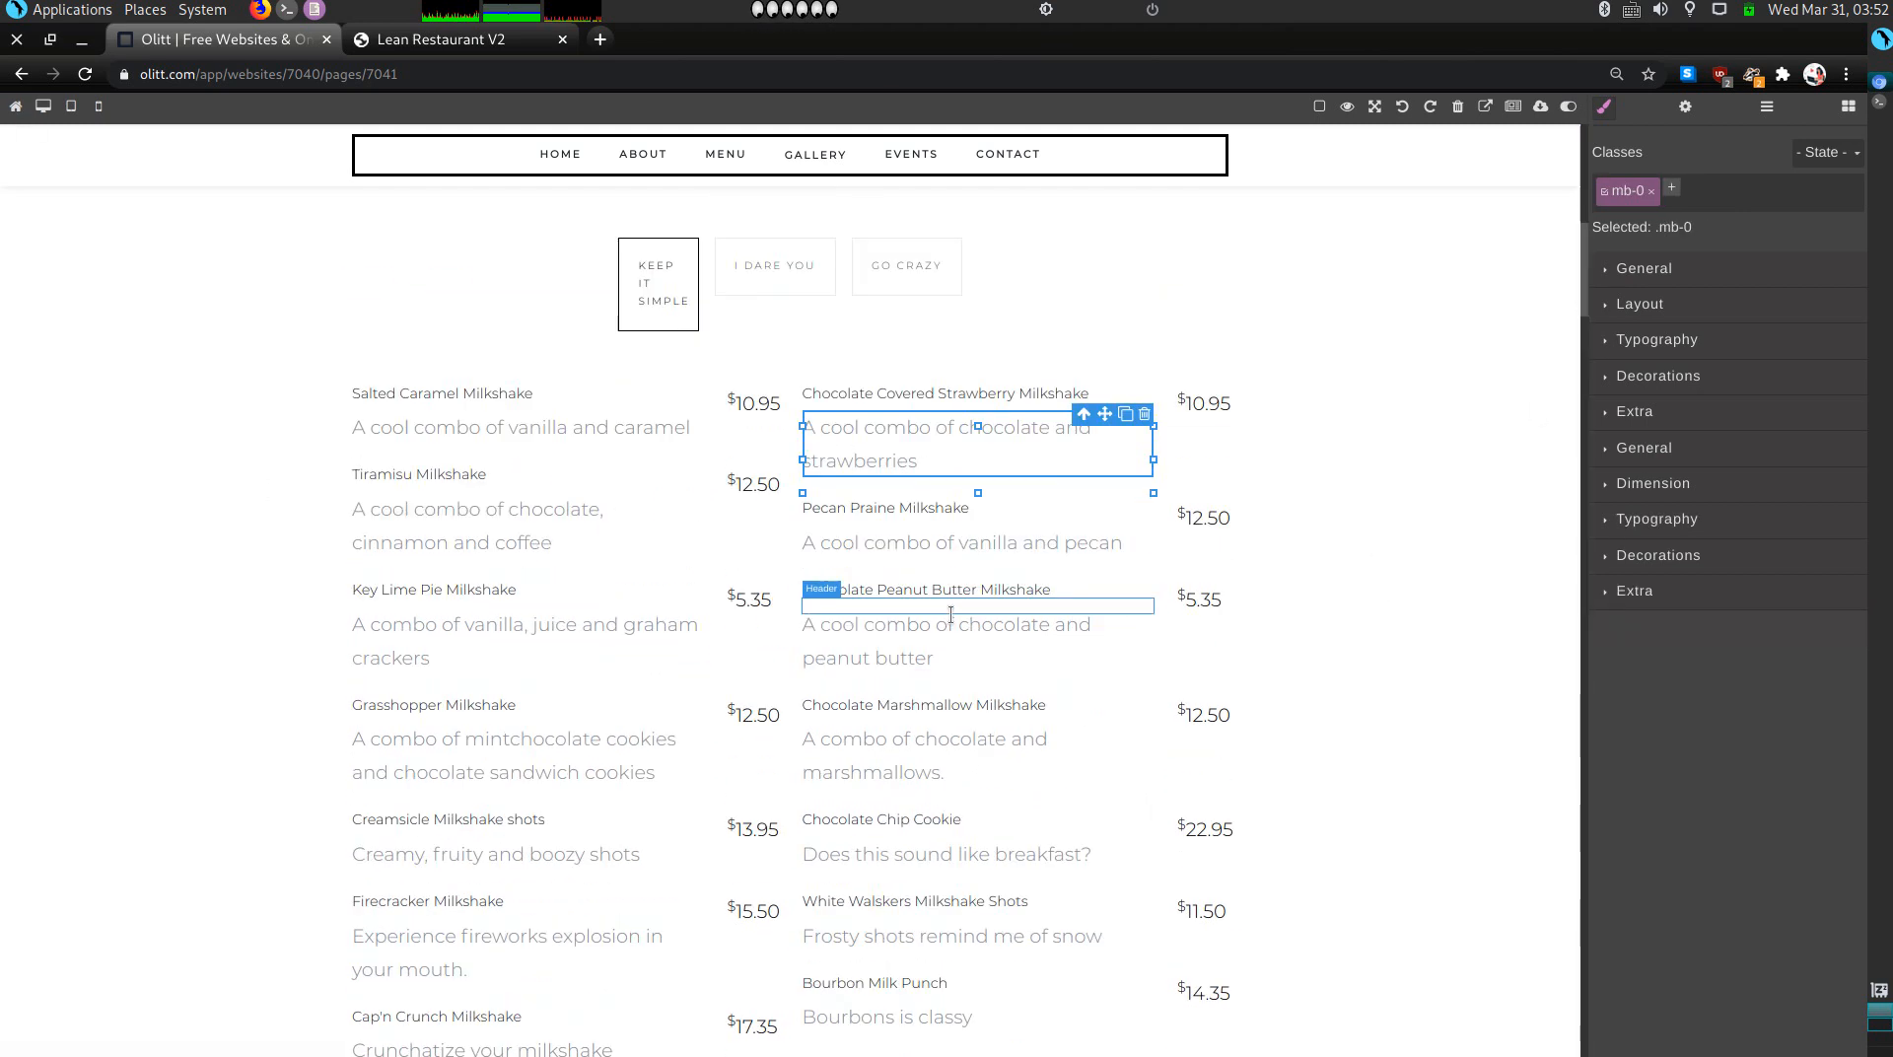
{"action": "scroll", "coordinate": [953, 621], "scroll_direction": "down", "scroll_amount": 5}
{"action": "scroll", "coordinate": [962, 651], "scroll_direction": "up", "scroll_amount": 6}
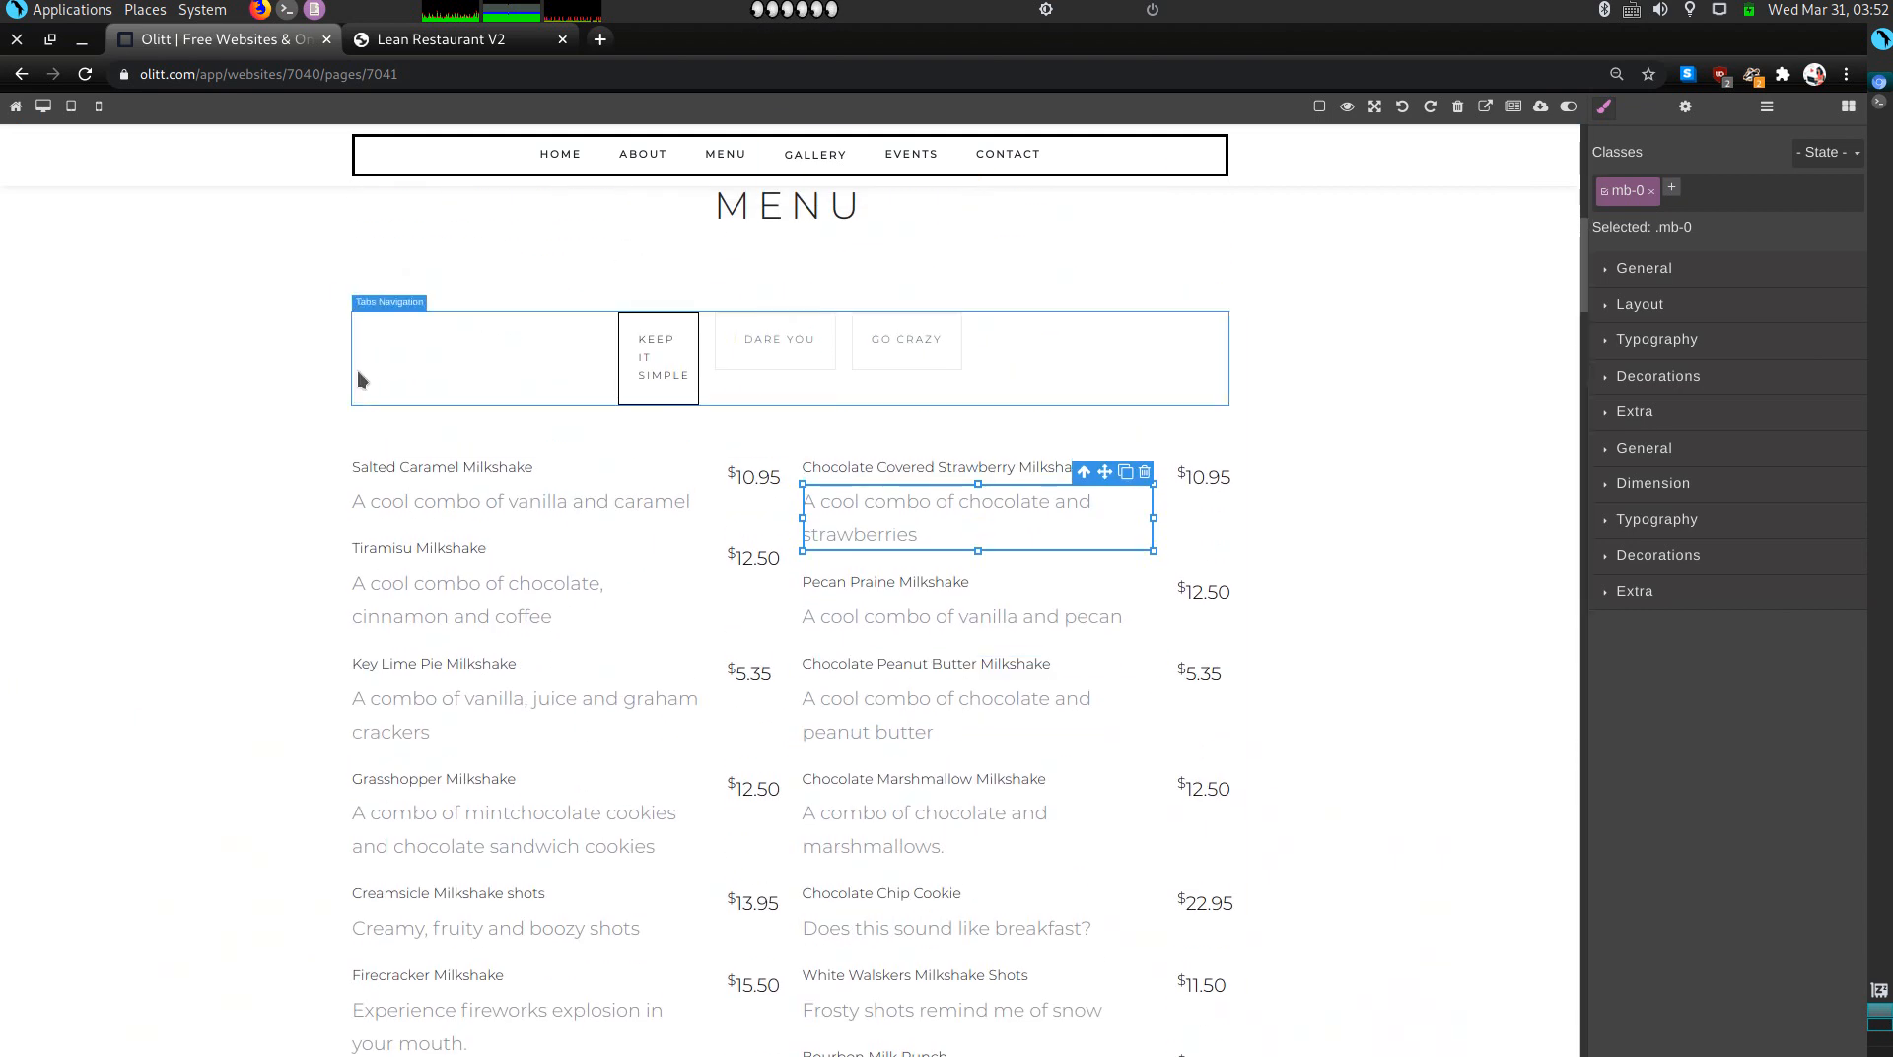
Step: Set the first tab pane (Id food) of the menu section to Active and its animation to None
{"action": "left_click", "coordinate": [396, 406]}
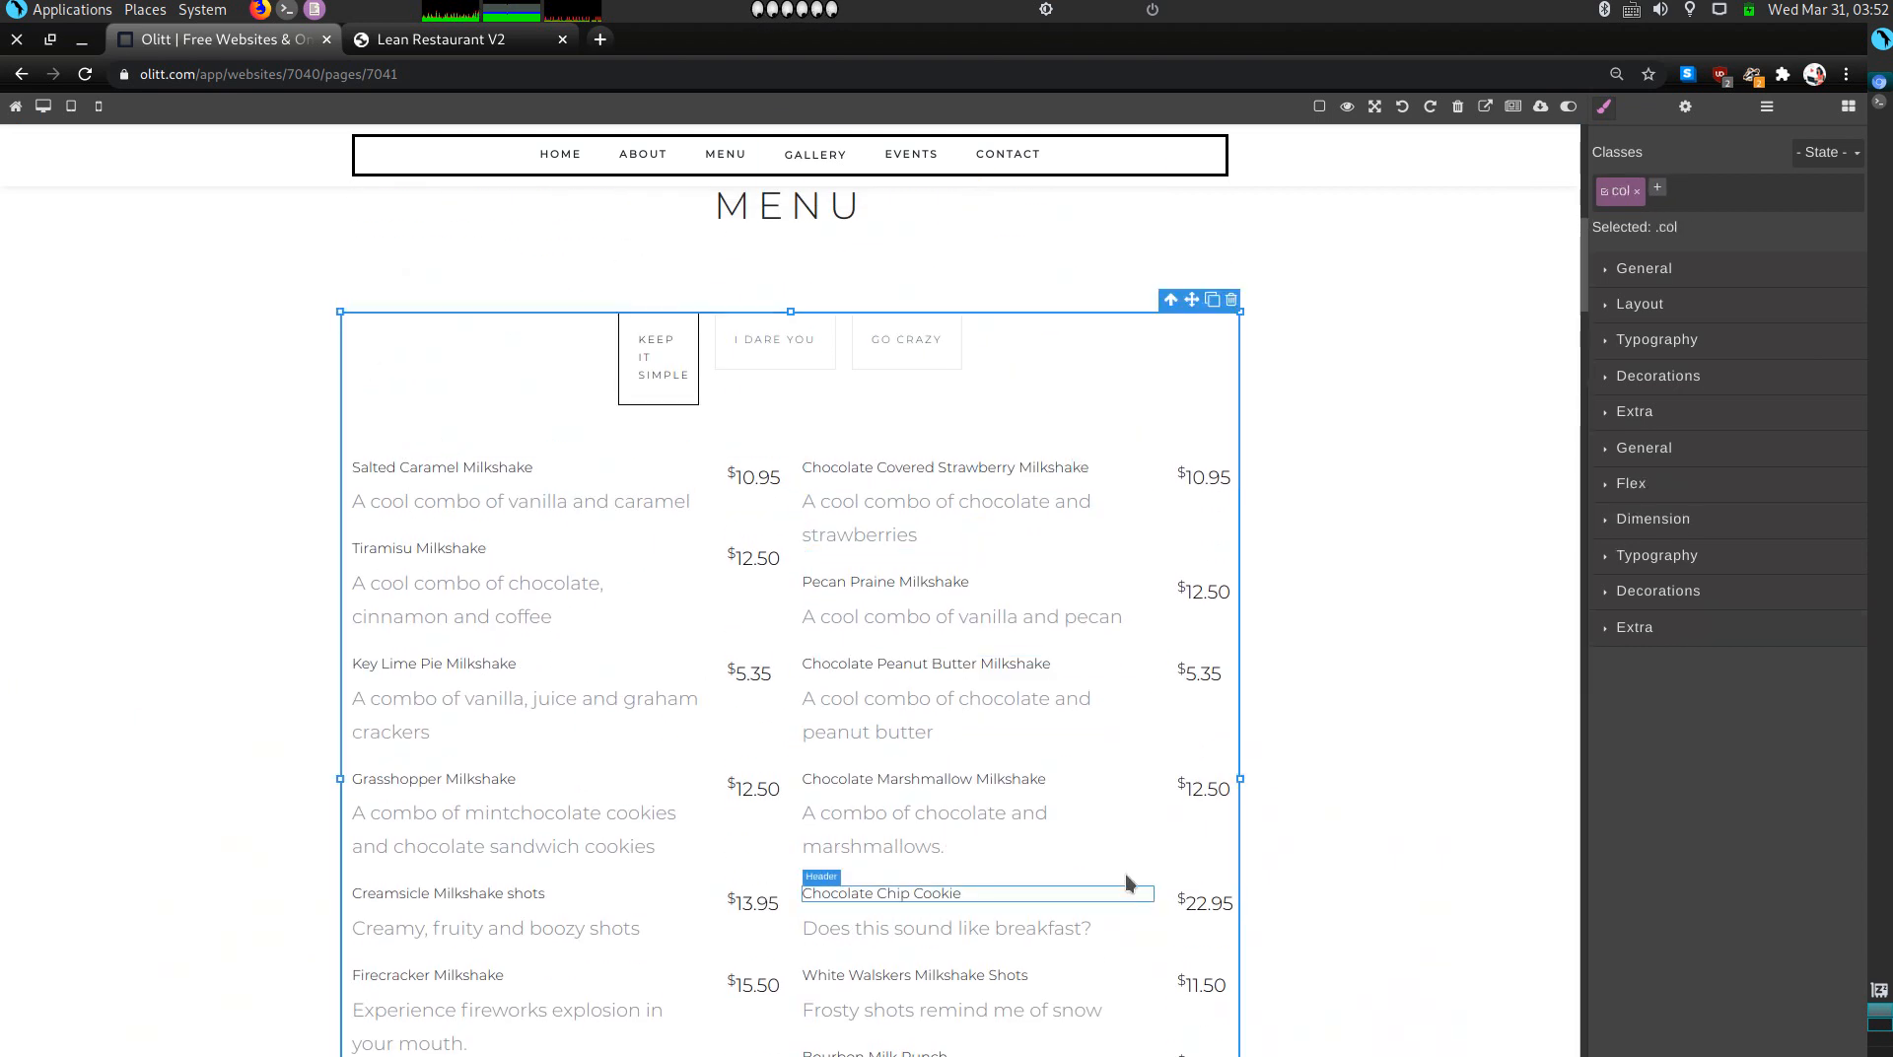
{"action": "left_click", "coordinate": [1766, 110]}
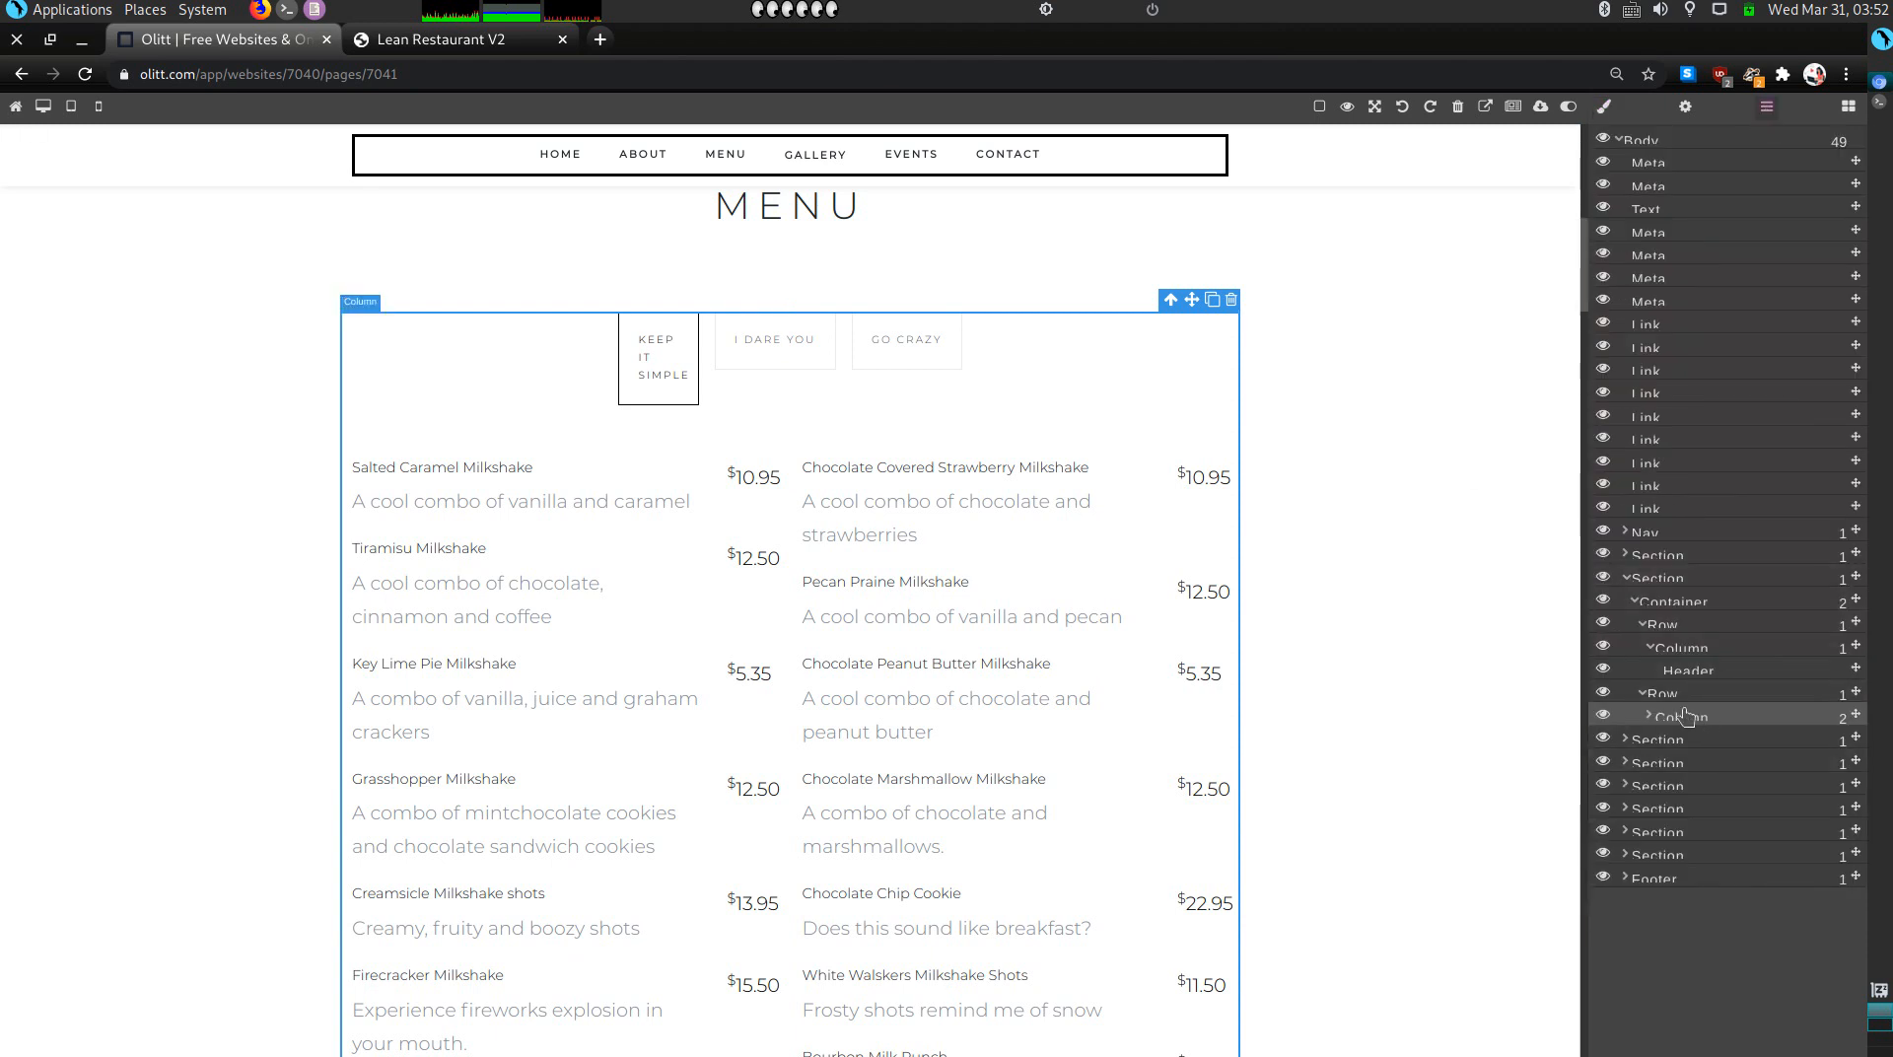
{"action": "left_click", "coordinate": [1652, 719]}
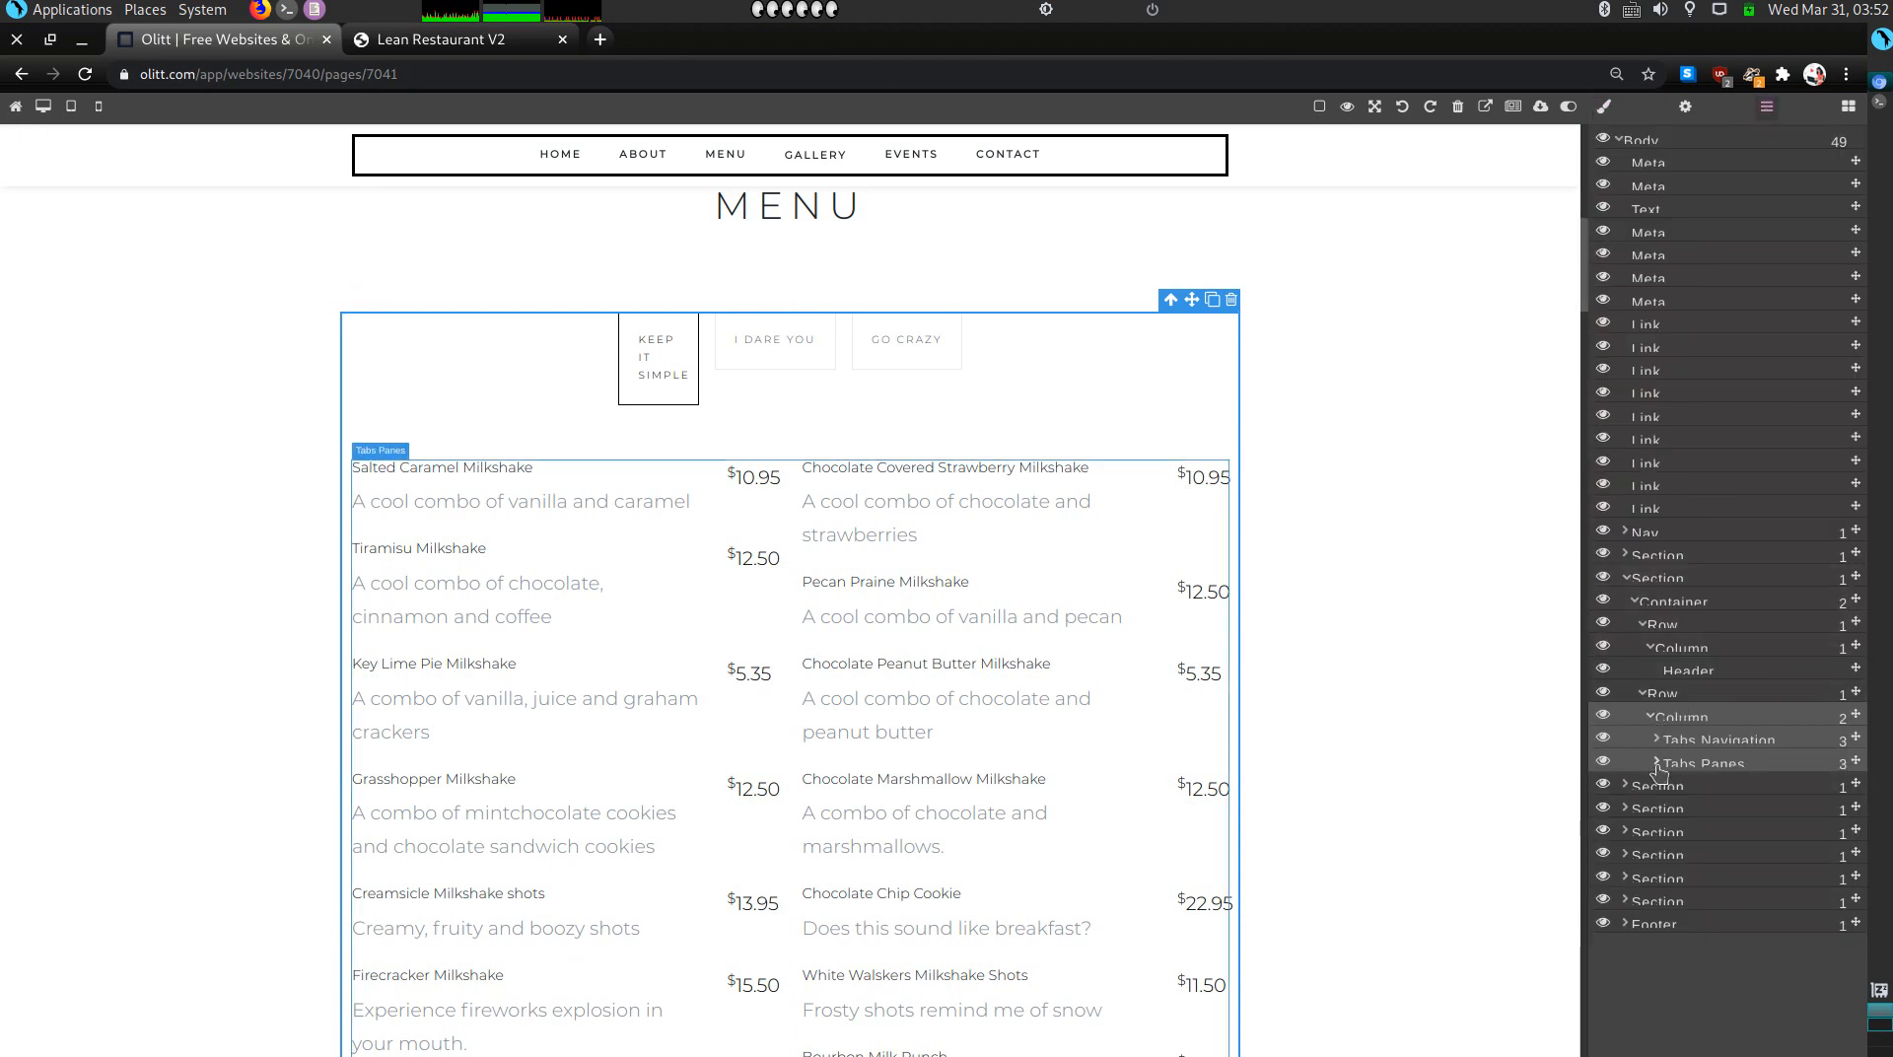
{"action": "left_click", "coordinate": [1665, 770]}
{"action": "left_click", "coordinate": [1659, 764]}
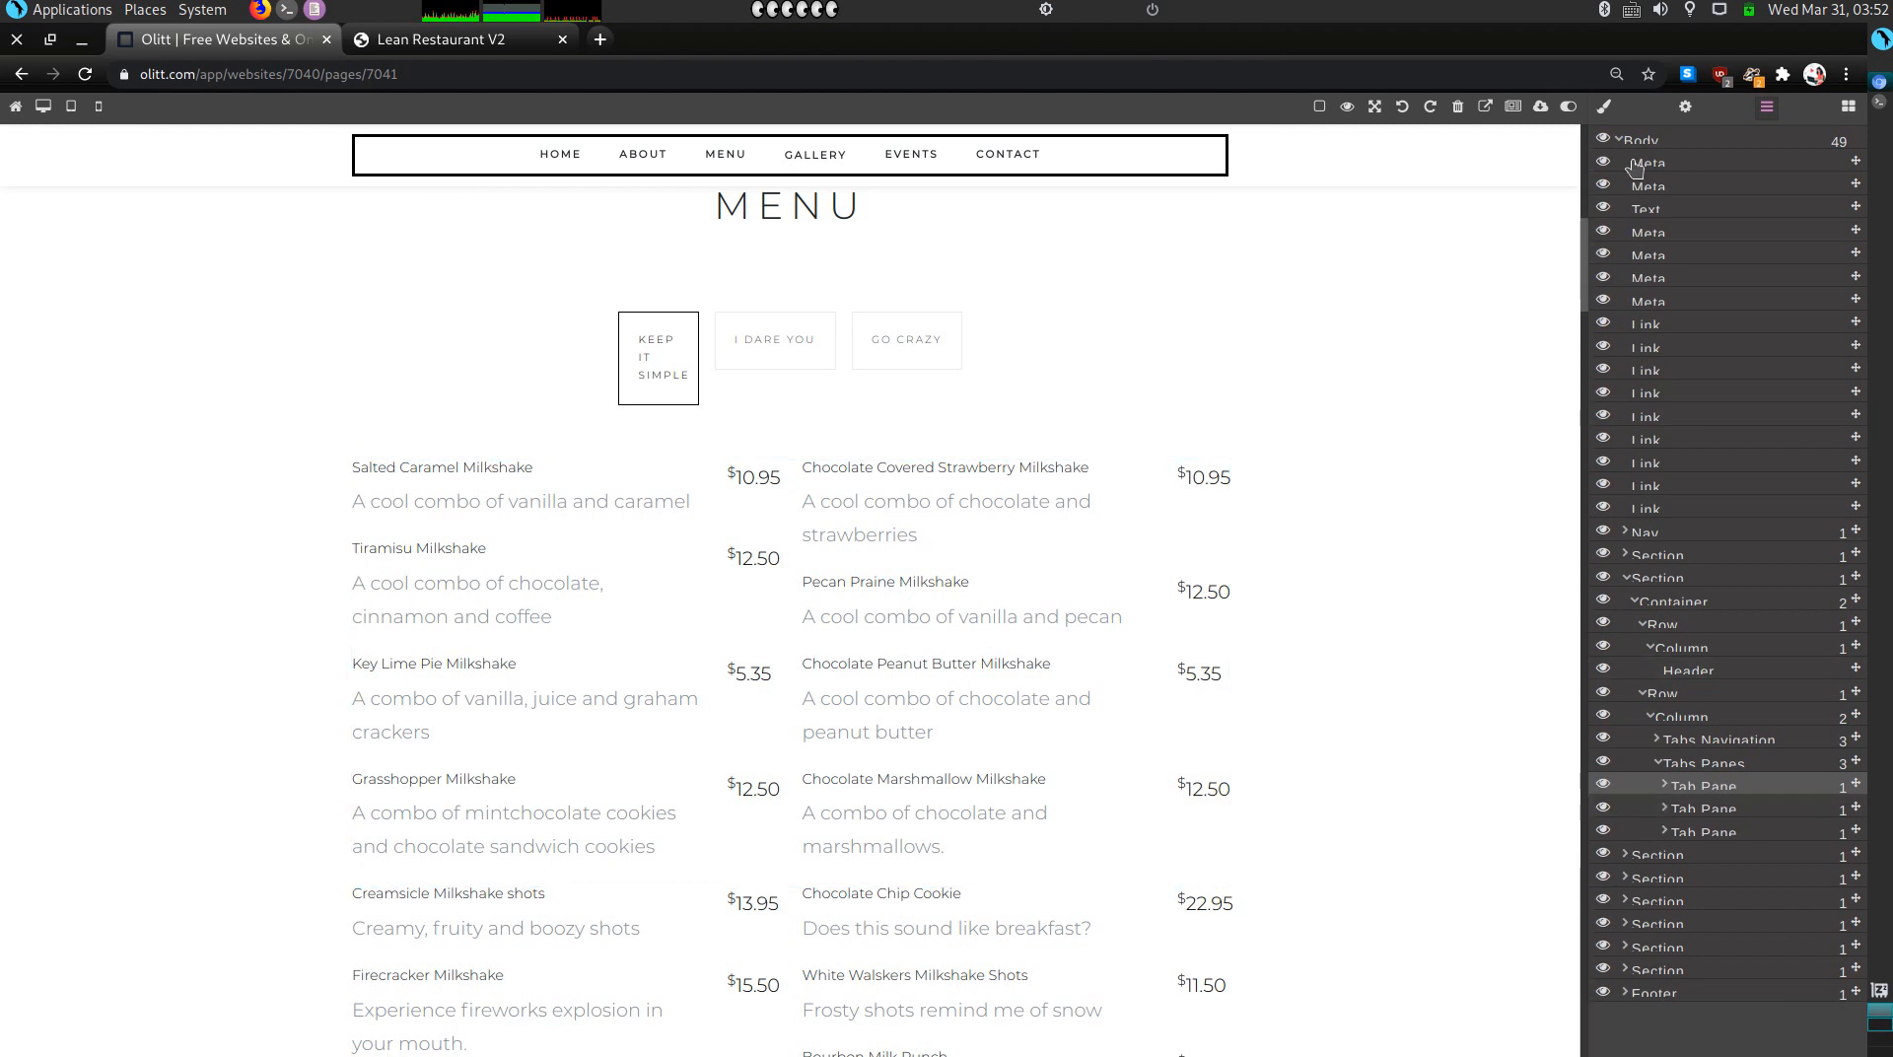
{"action": "left_click", "coordinate": [1685, 109]}
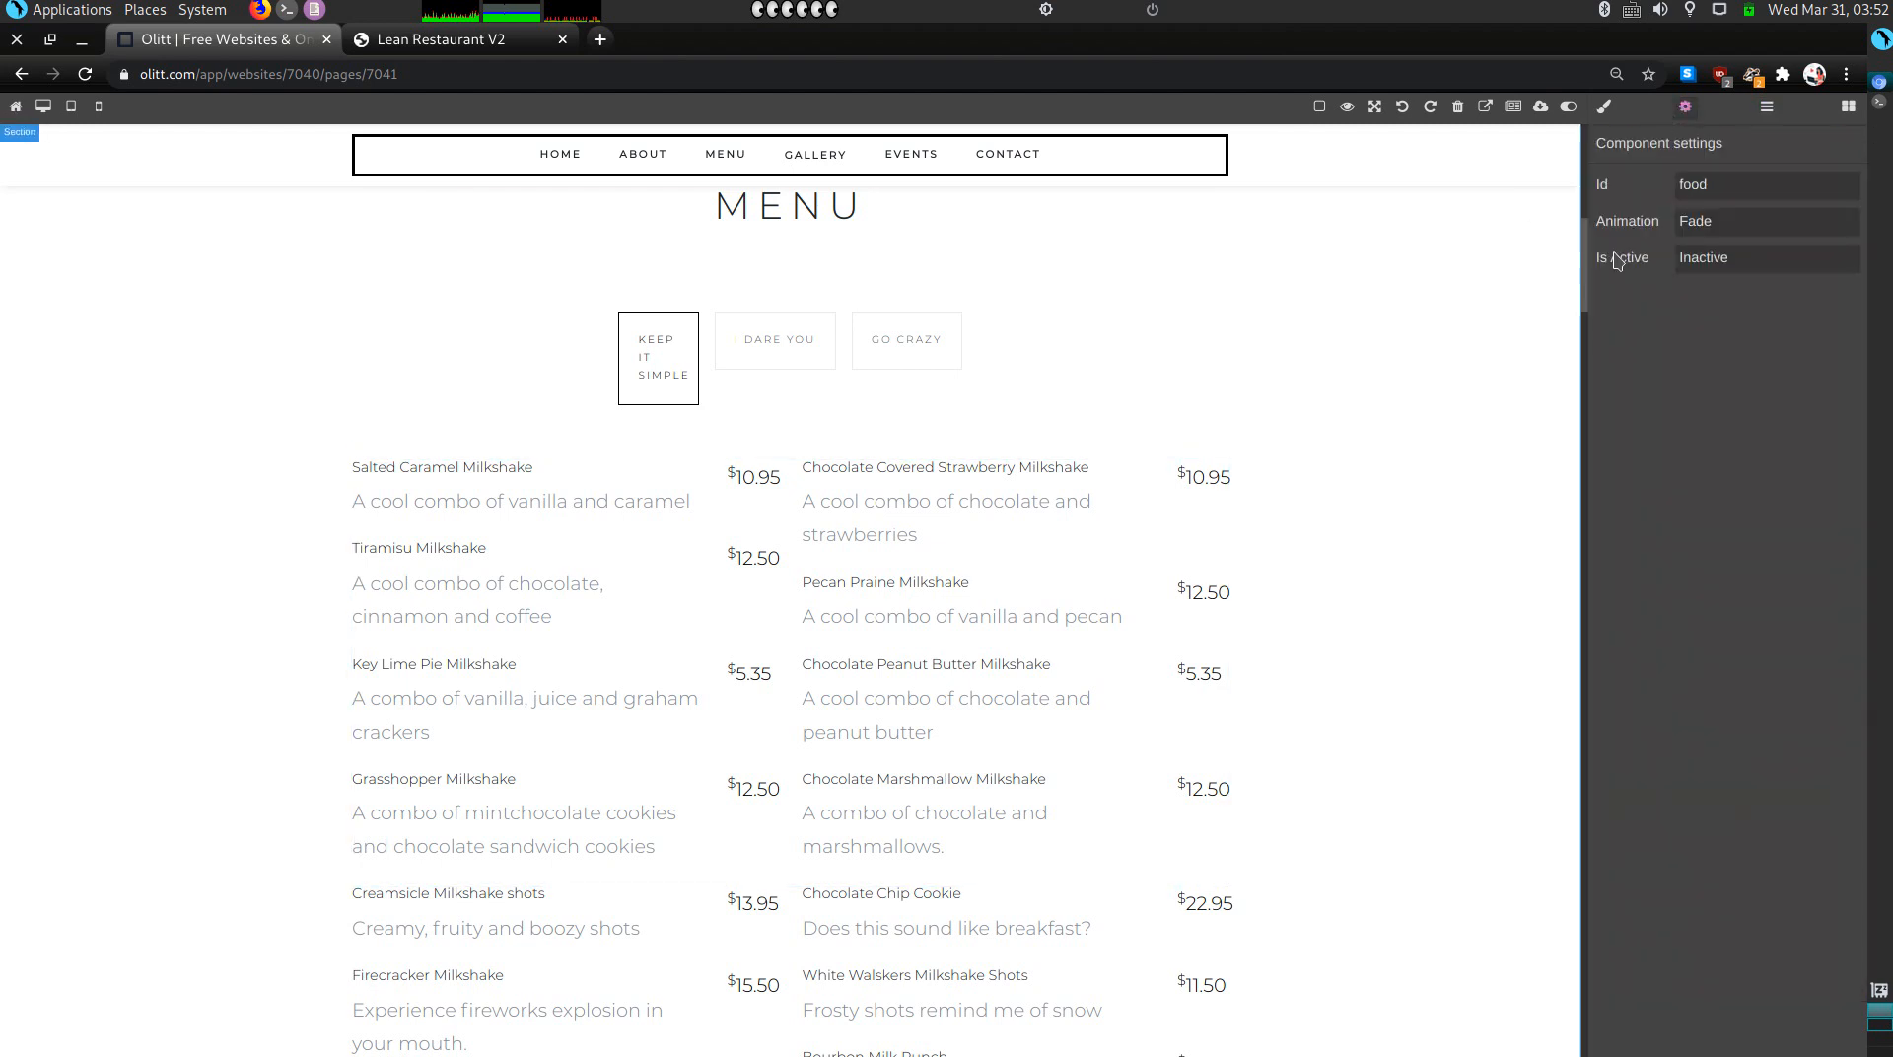
{"action": "left_click", "coordinate": [1684, 259]}
{"action": "left_click", "coordinate": [1736, 299]}
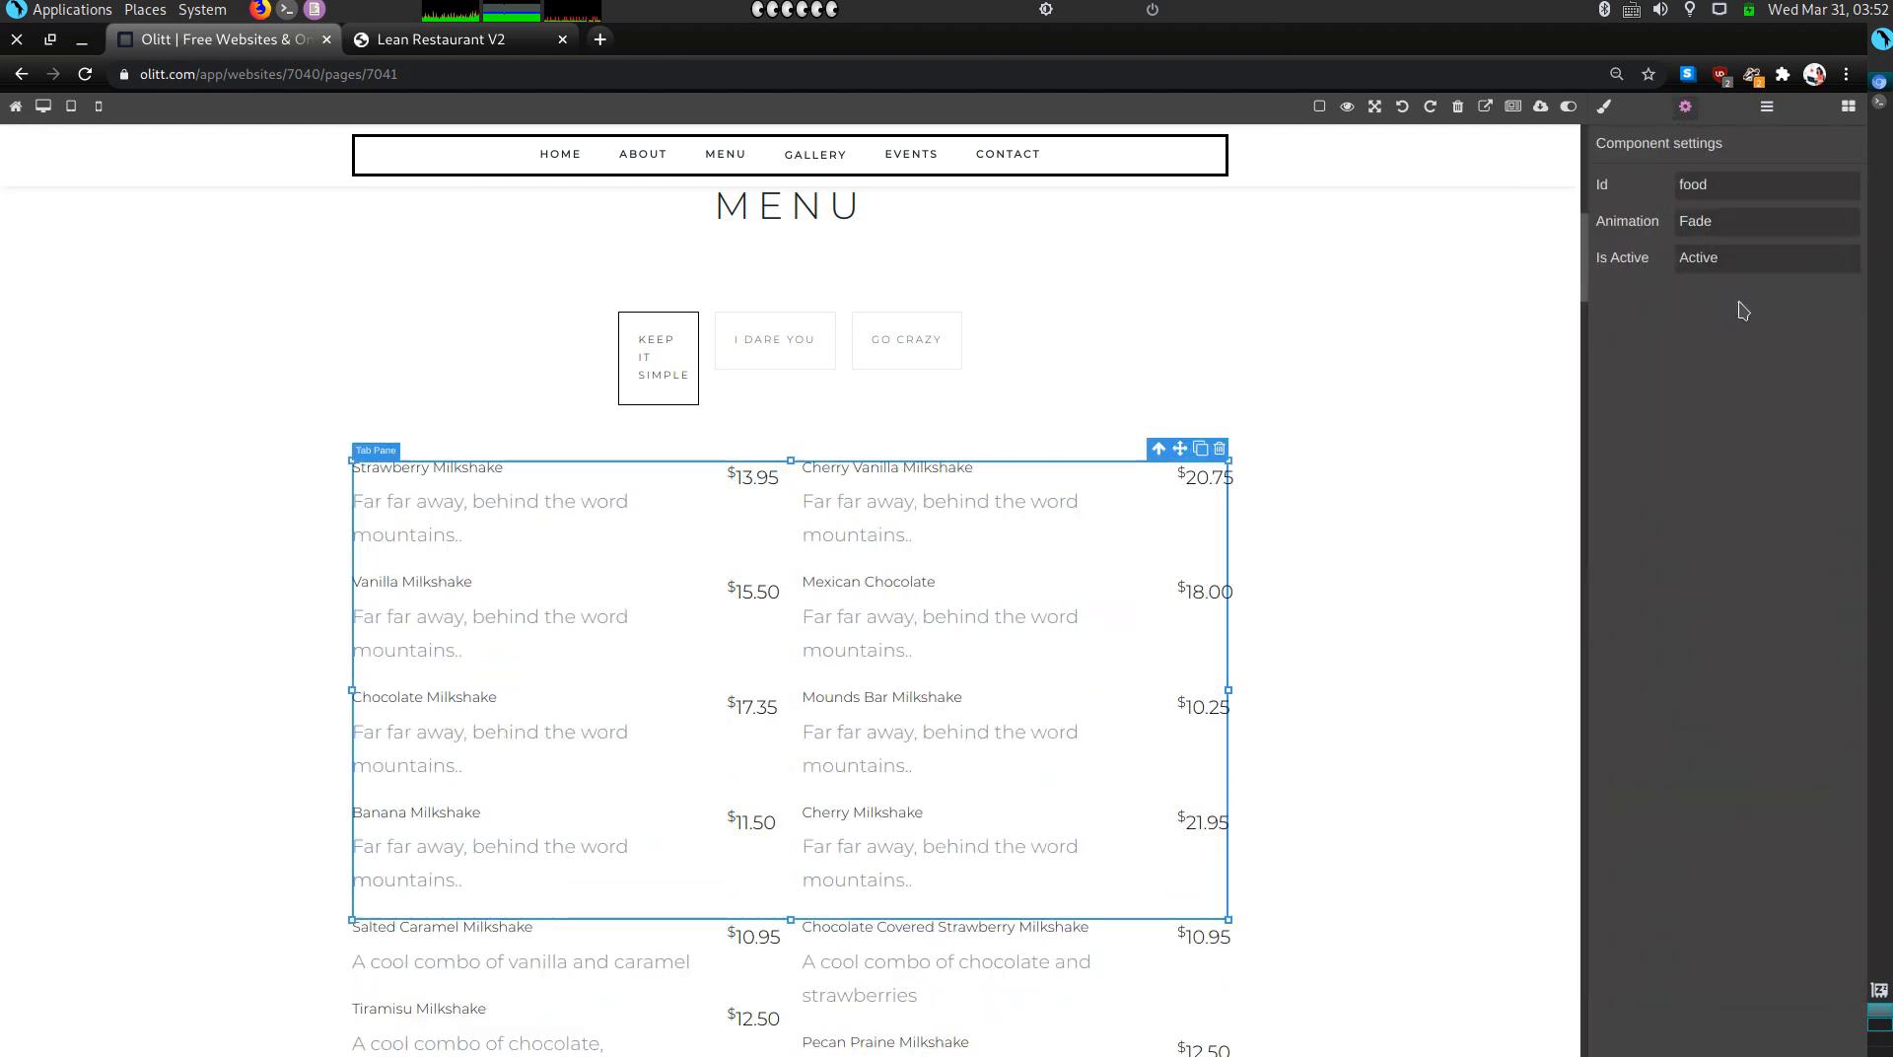
{"action": "left_click", "coordinate": [1737, 254]}
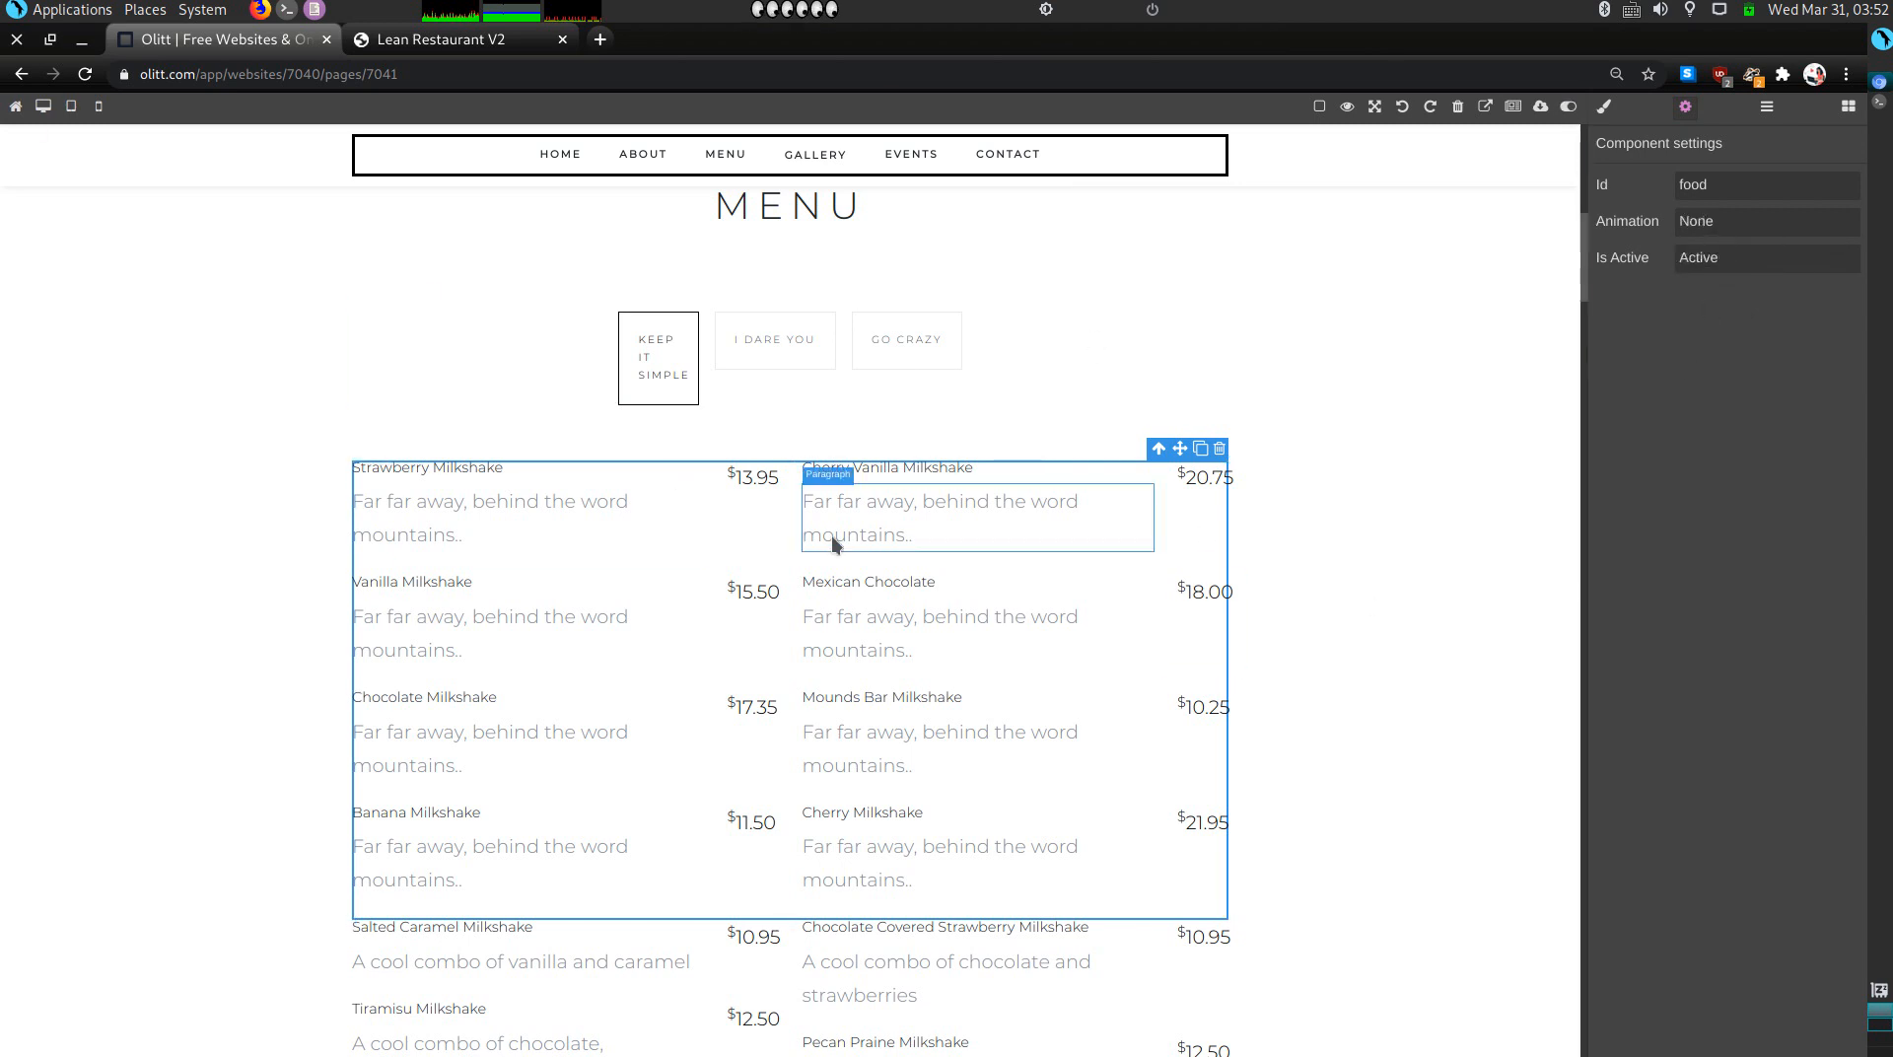
Step: Set the menu section's second tab pane (Id drinks) to Fade animation and Inactive
{"action": "left_click", "coordinate": [1766, 107]}
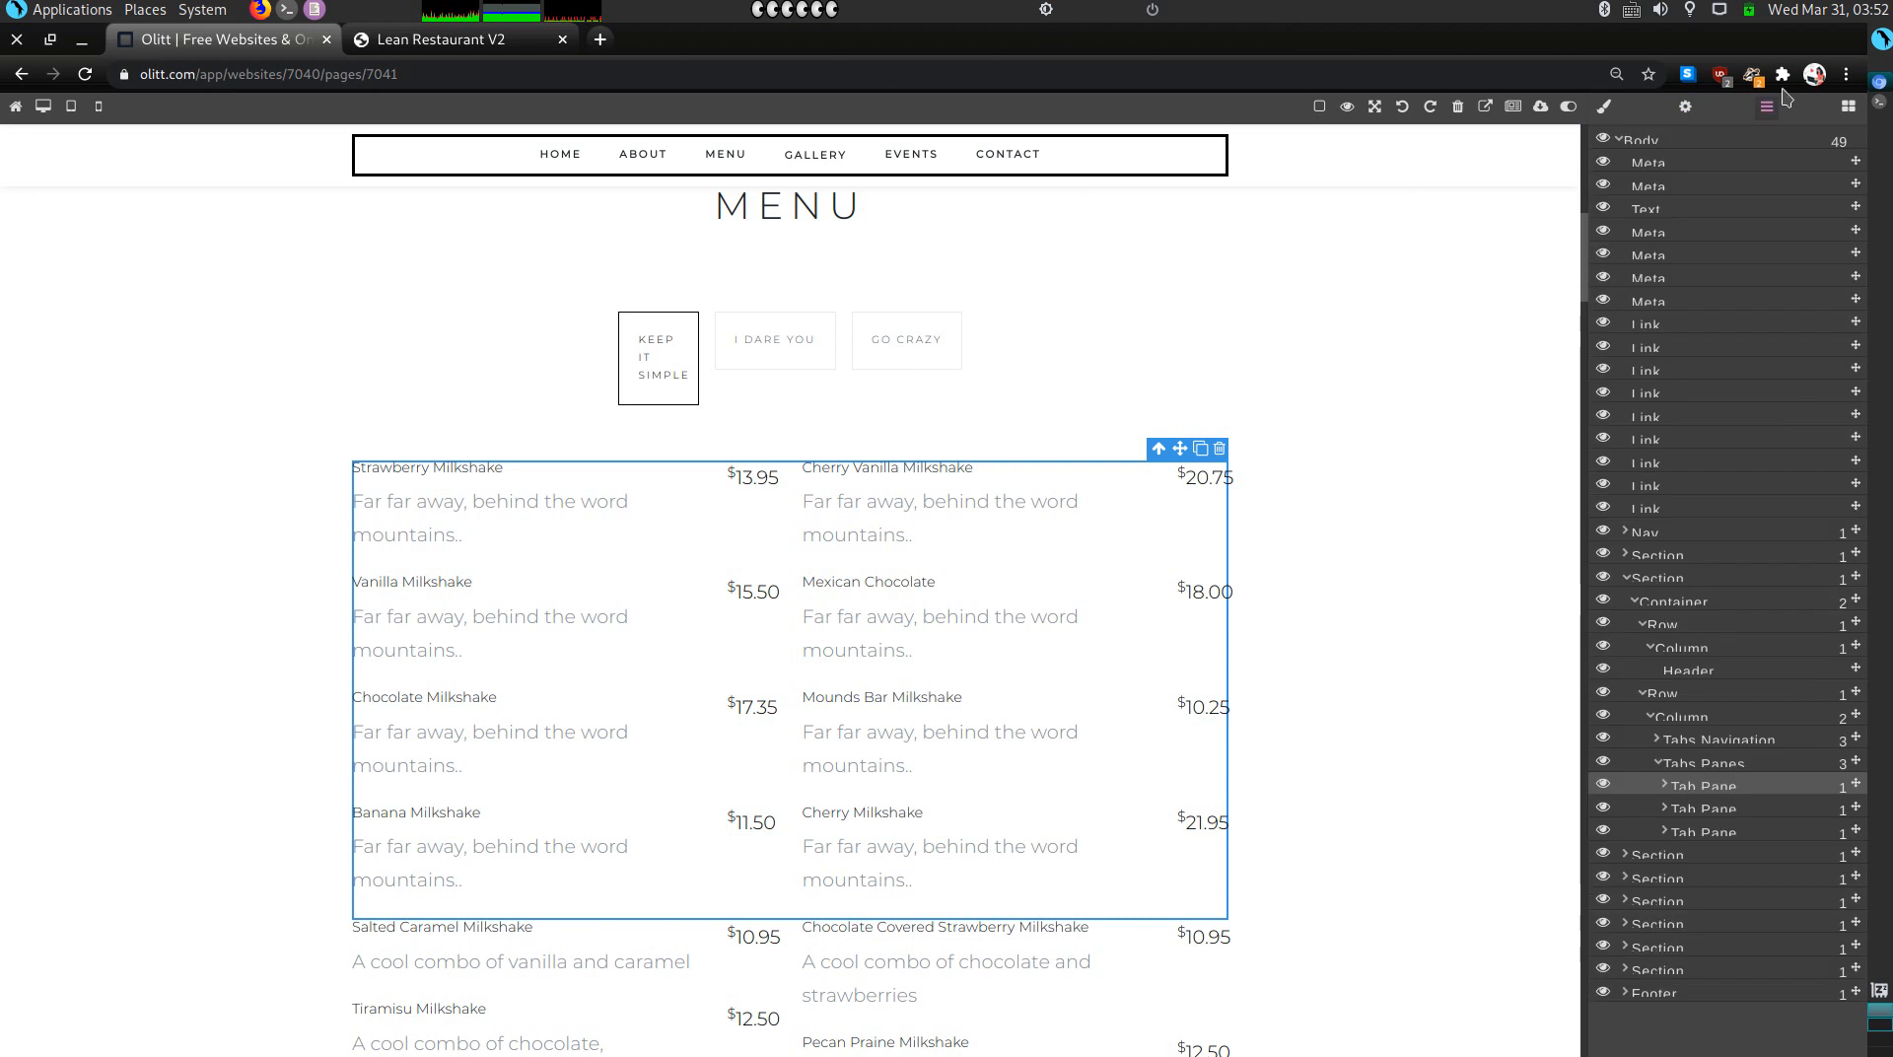
{"action": "left_click", "coordinate": [1688, 813]}
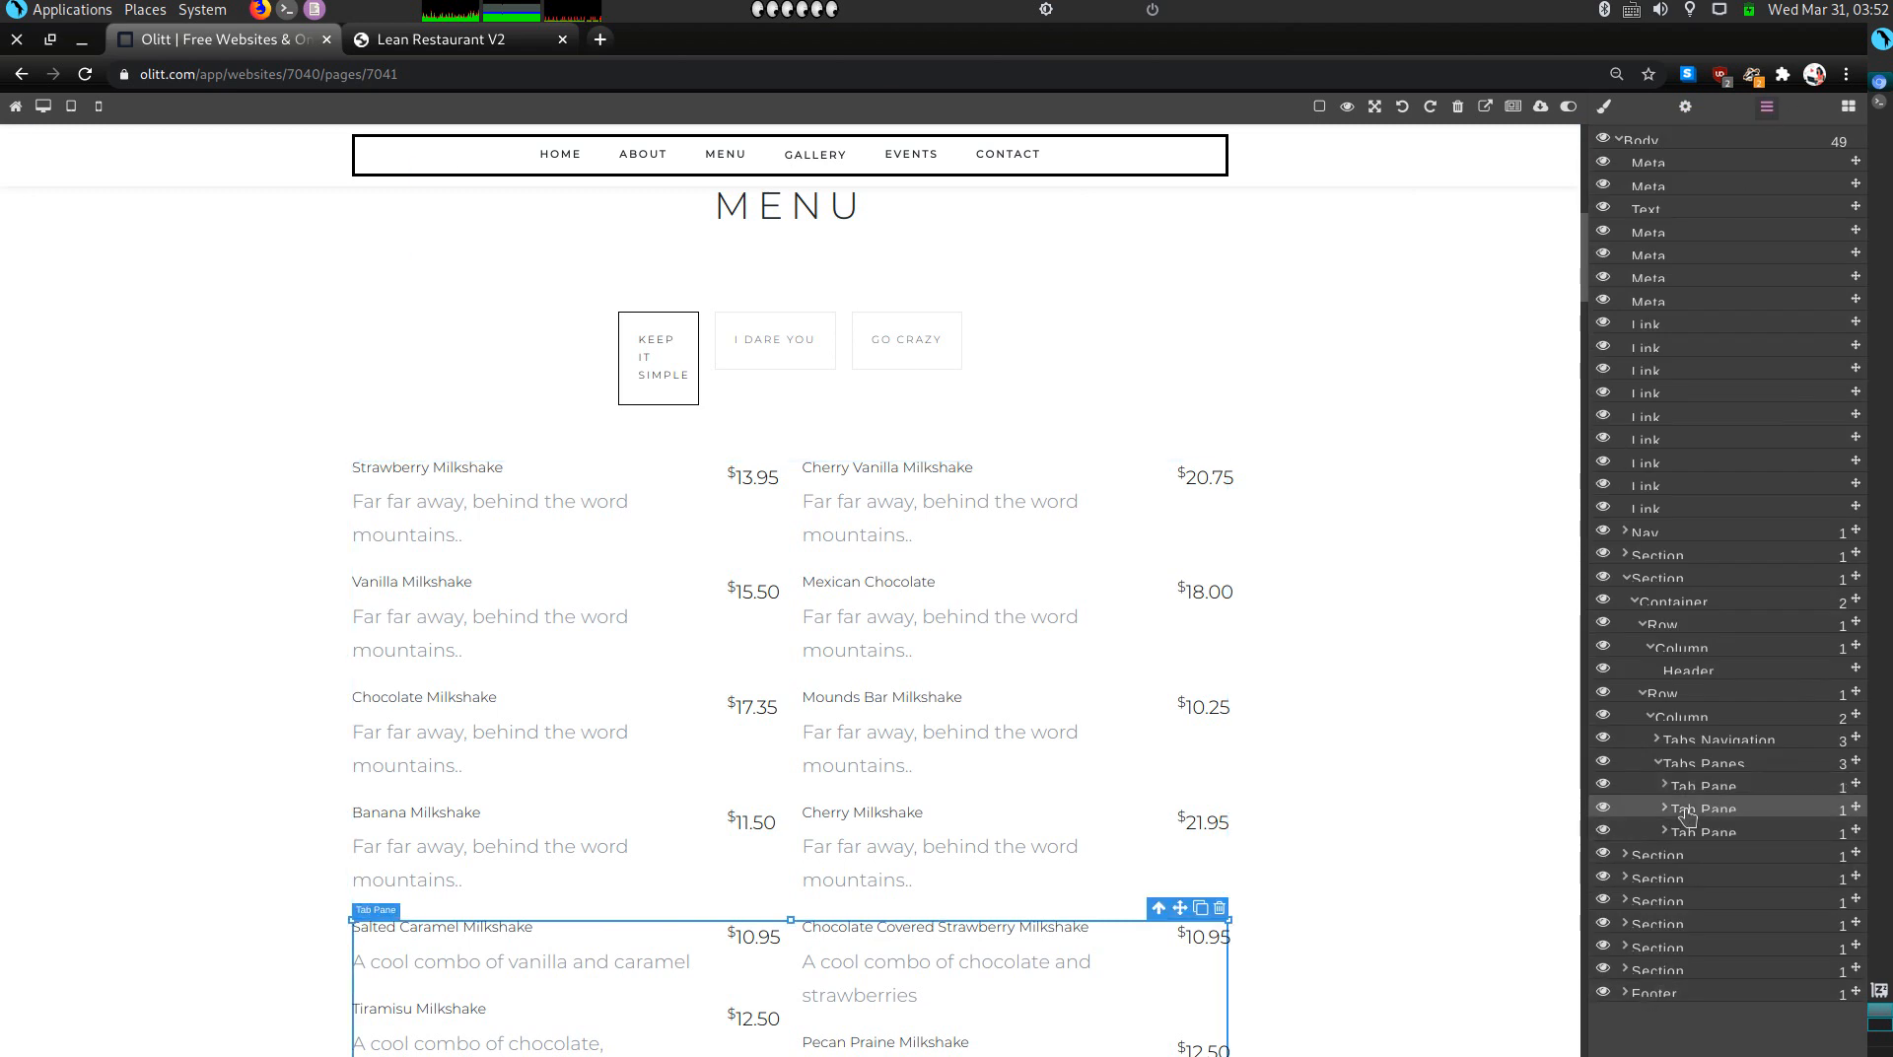
{"action": "left_click", "coordinate": [1686, 108]}
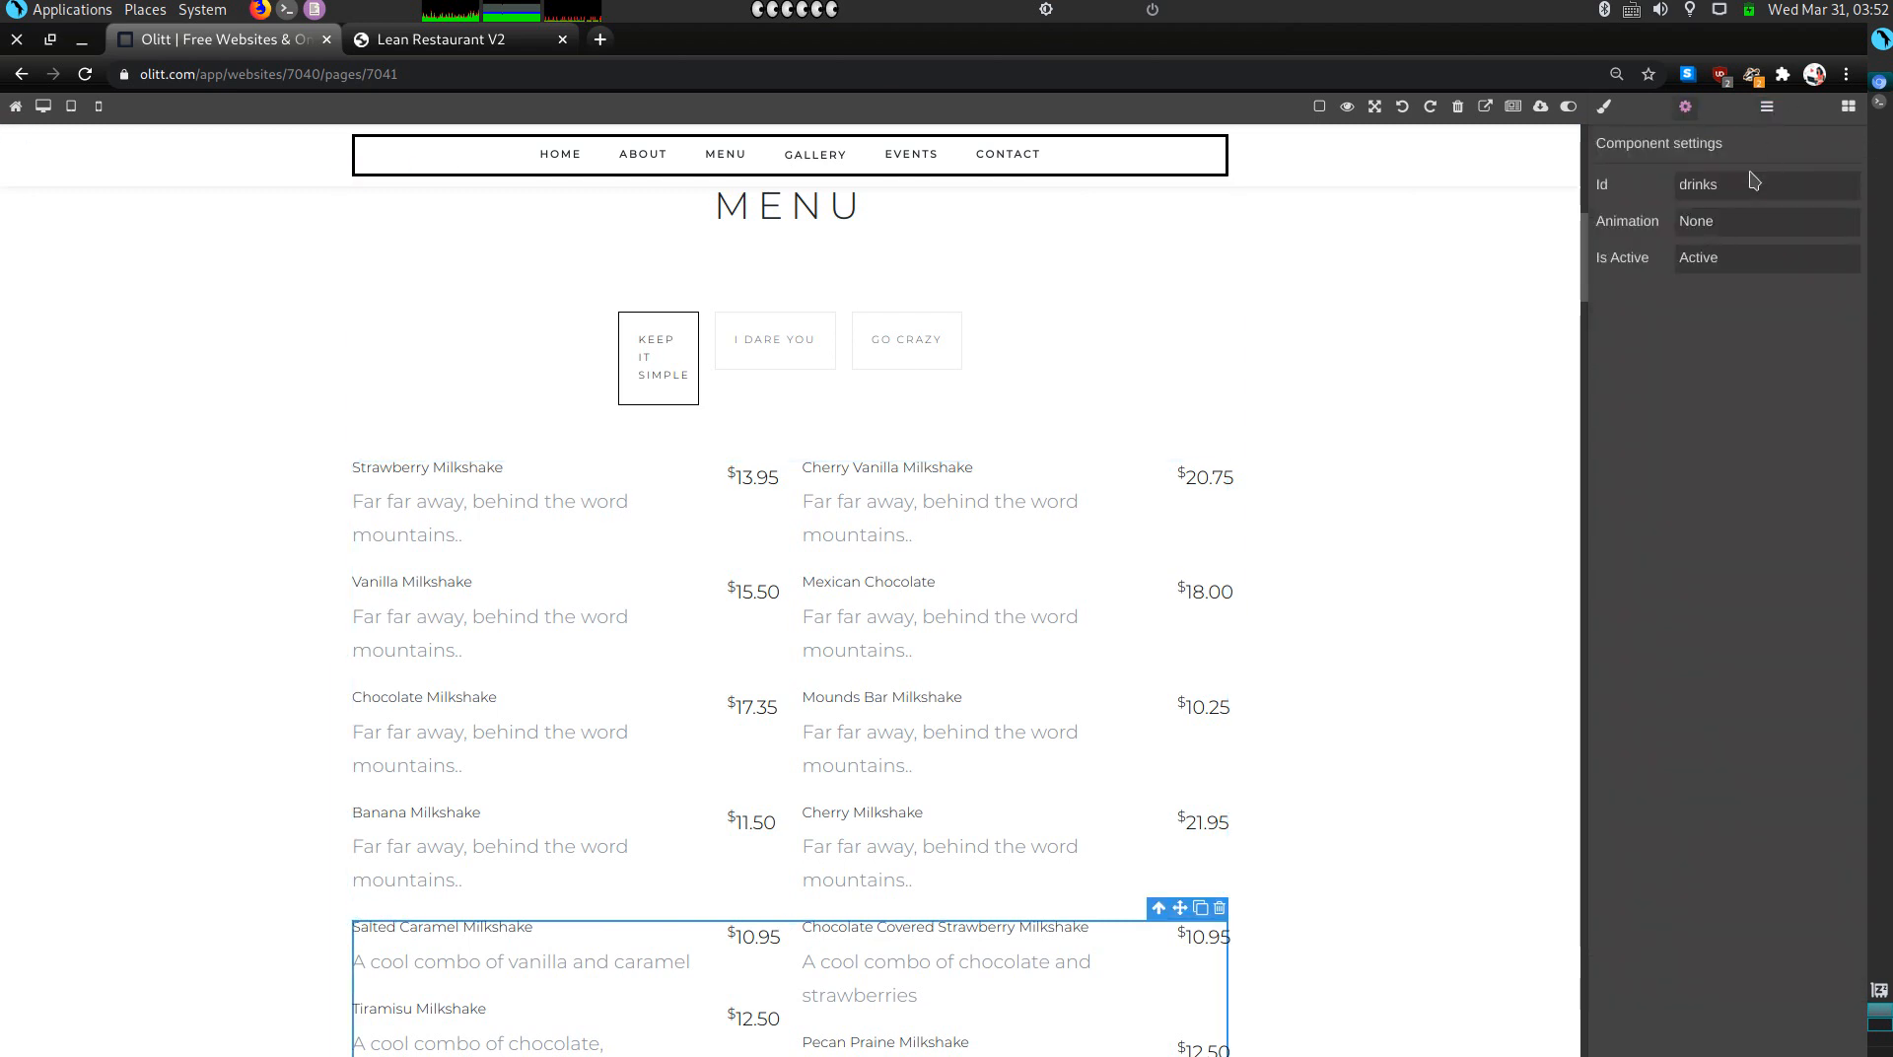
{"action": "left_click", "coordinate": [1694, 223]}
{"action": "left_click", "coordinate": [1731, 246]}
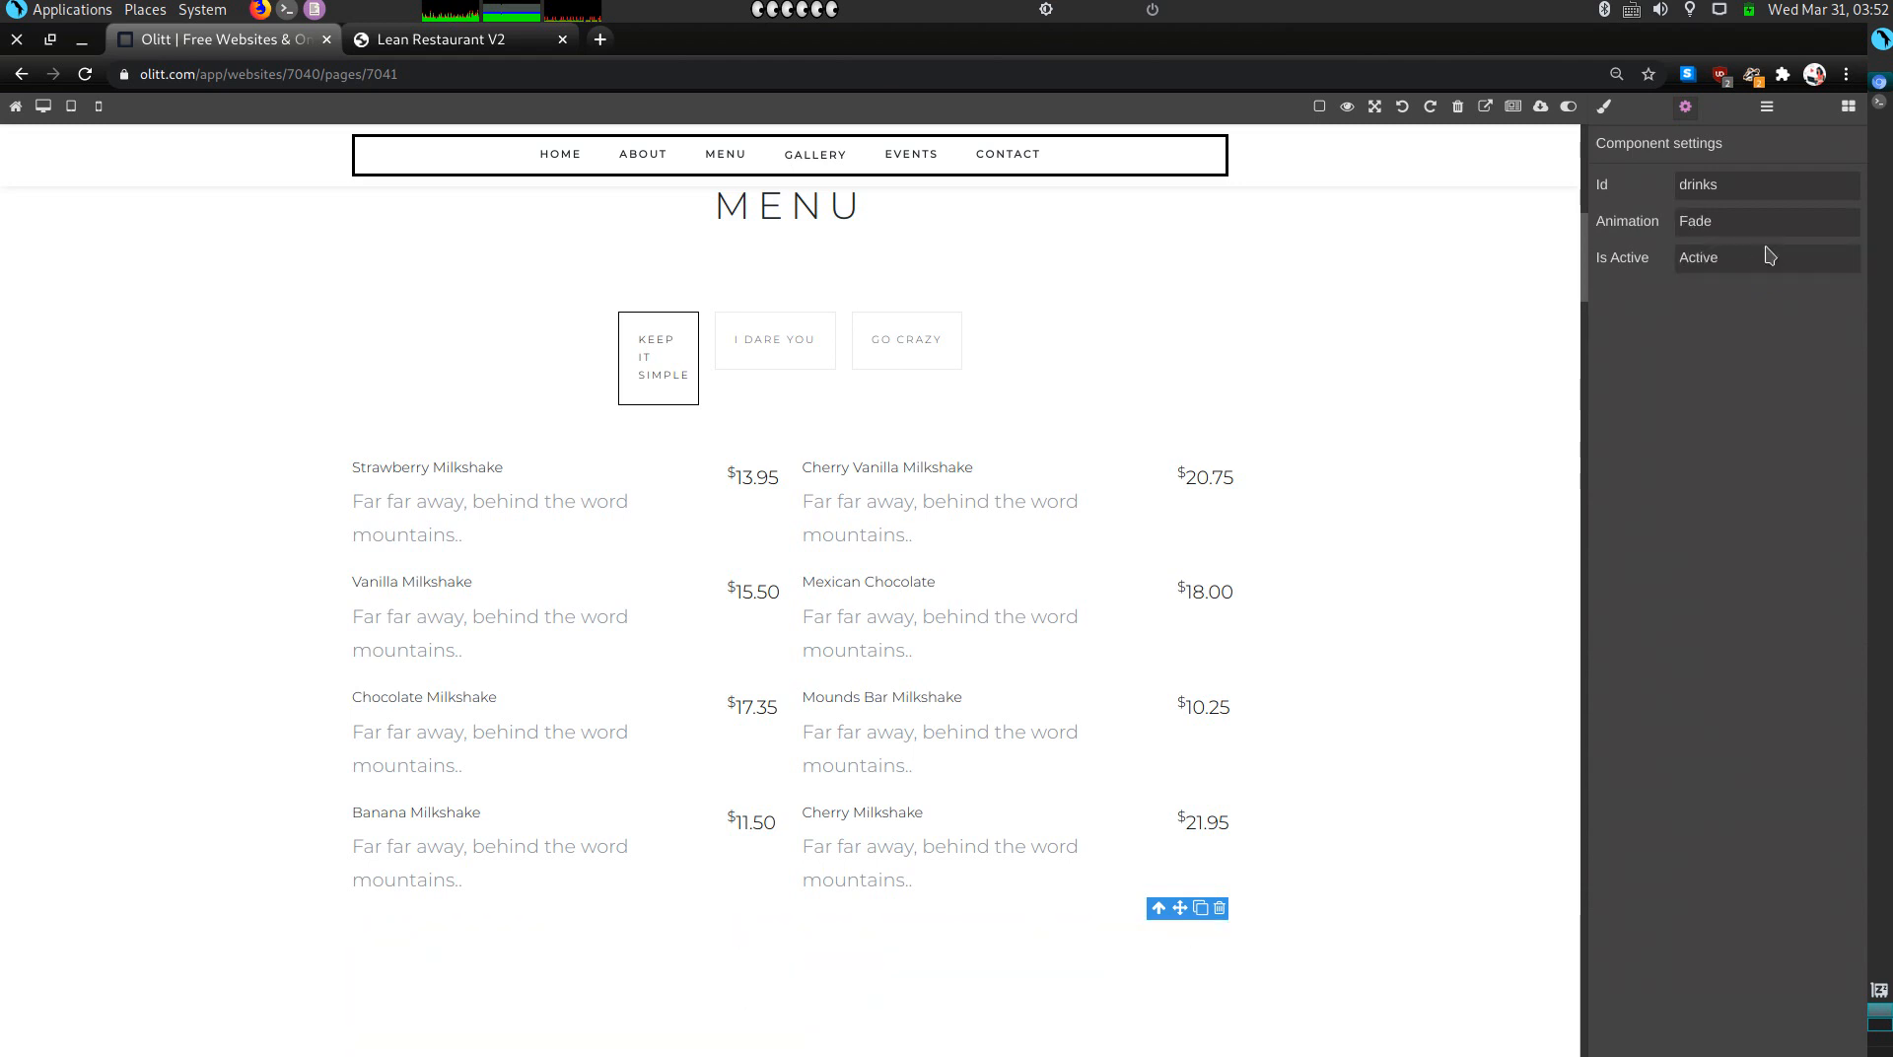
{"action": "left_click", "coordinate": [1706, 265]}
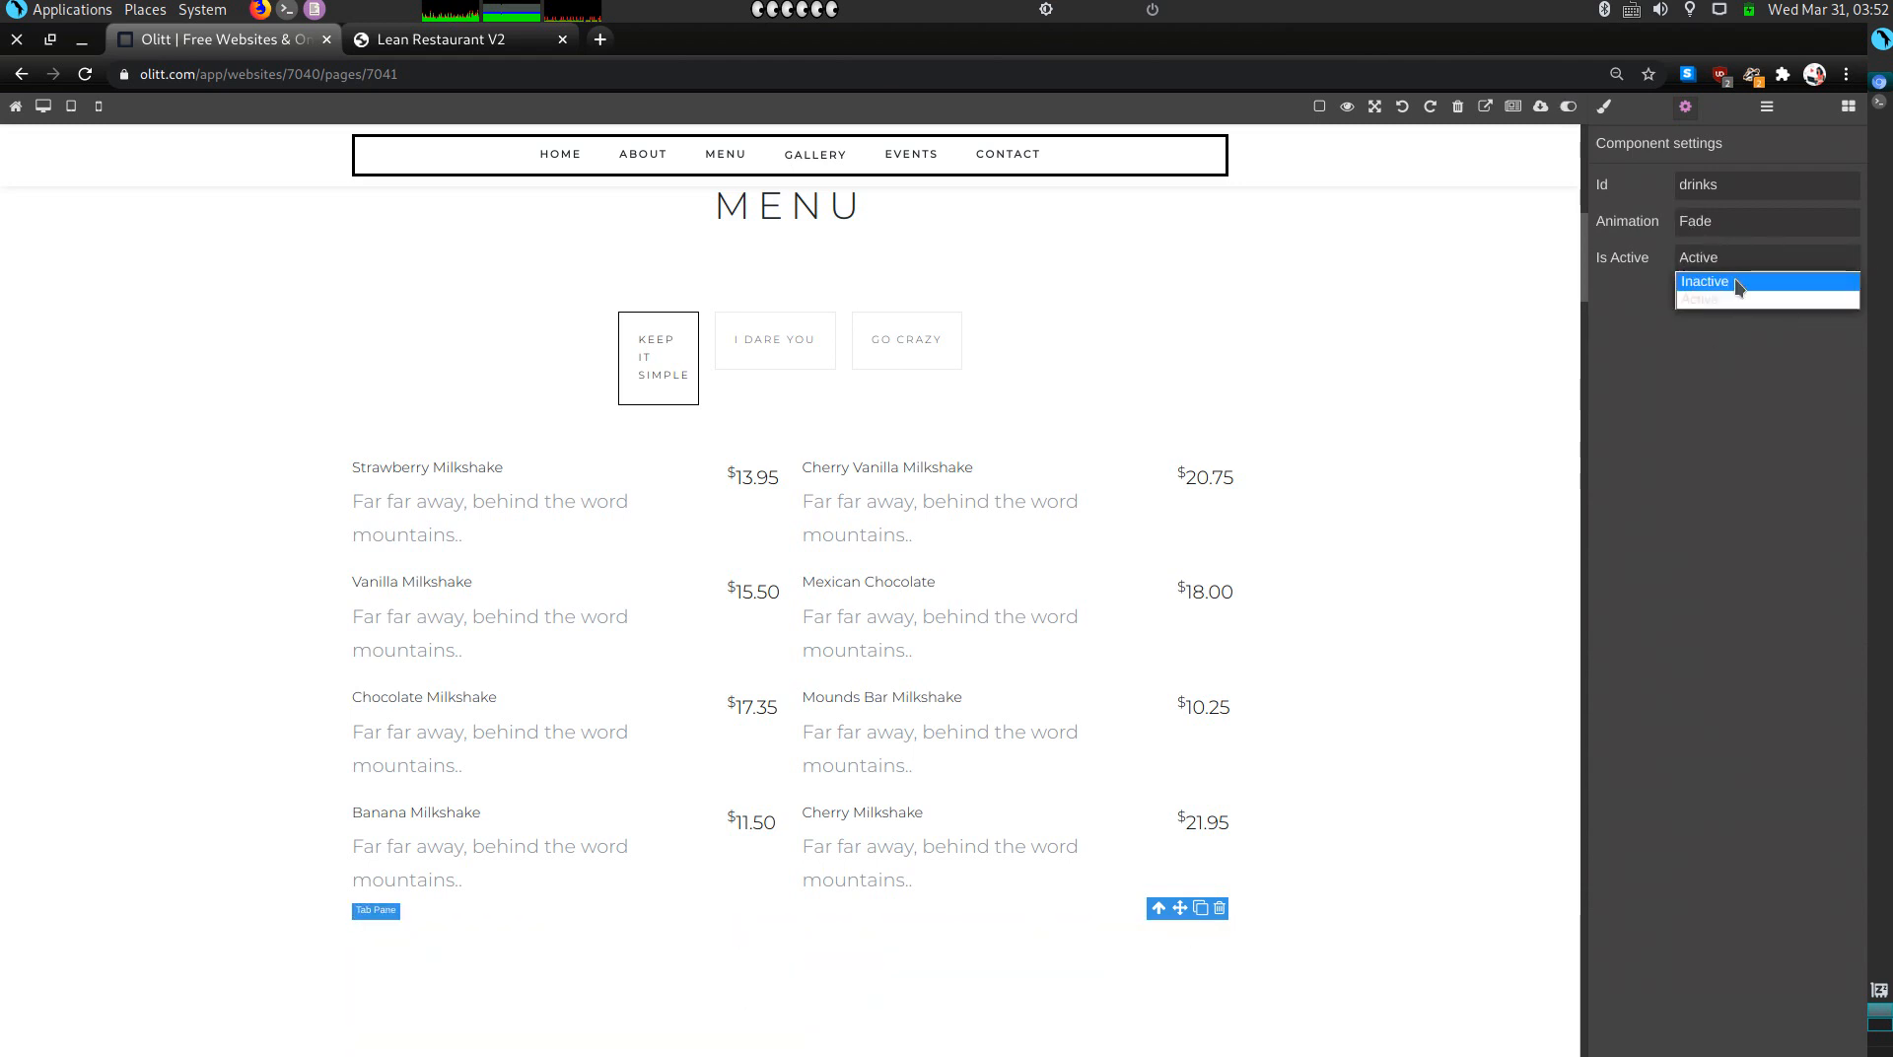
{"action": "left_click", "coordinate": [1735, 282]}
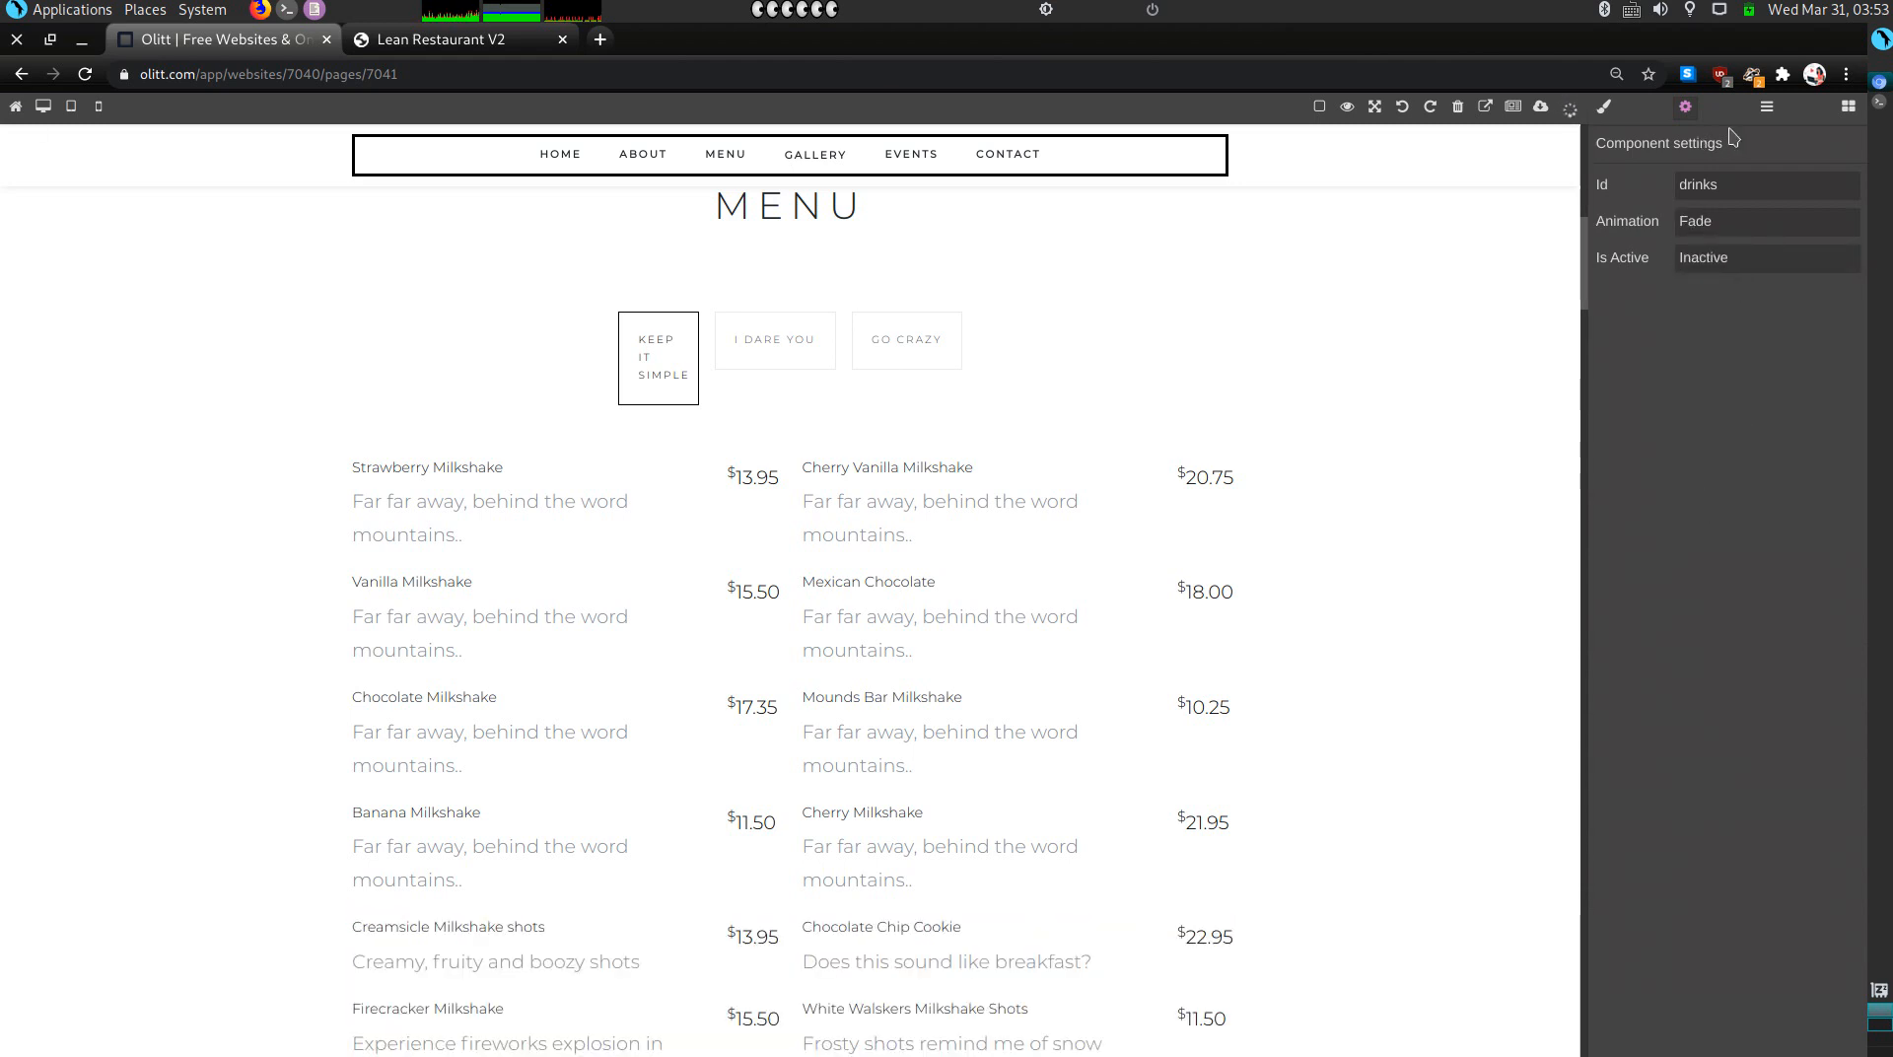
Step: Set the menu section's third tab pane (Id salads) to Fade animation and Inactive
{"action": "left_click", "coordinate": [1766, 108]}
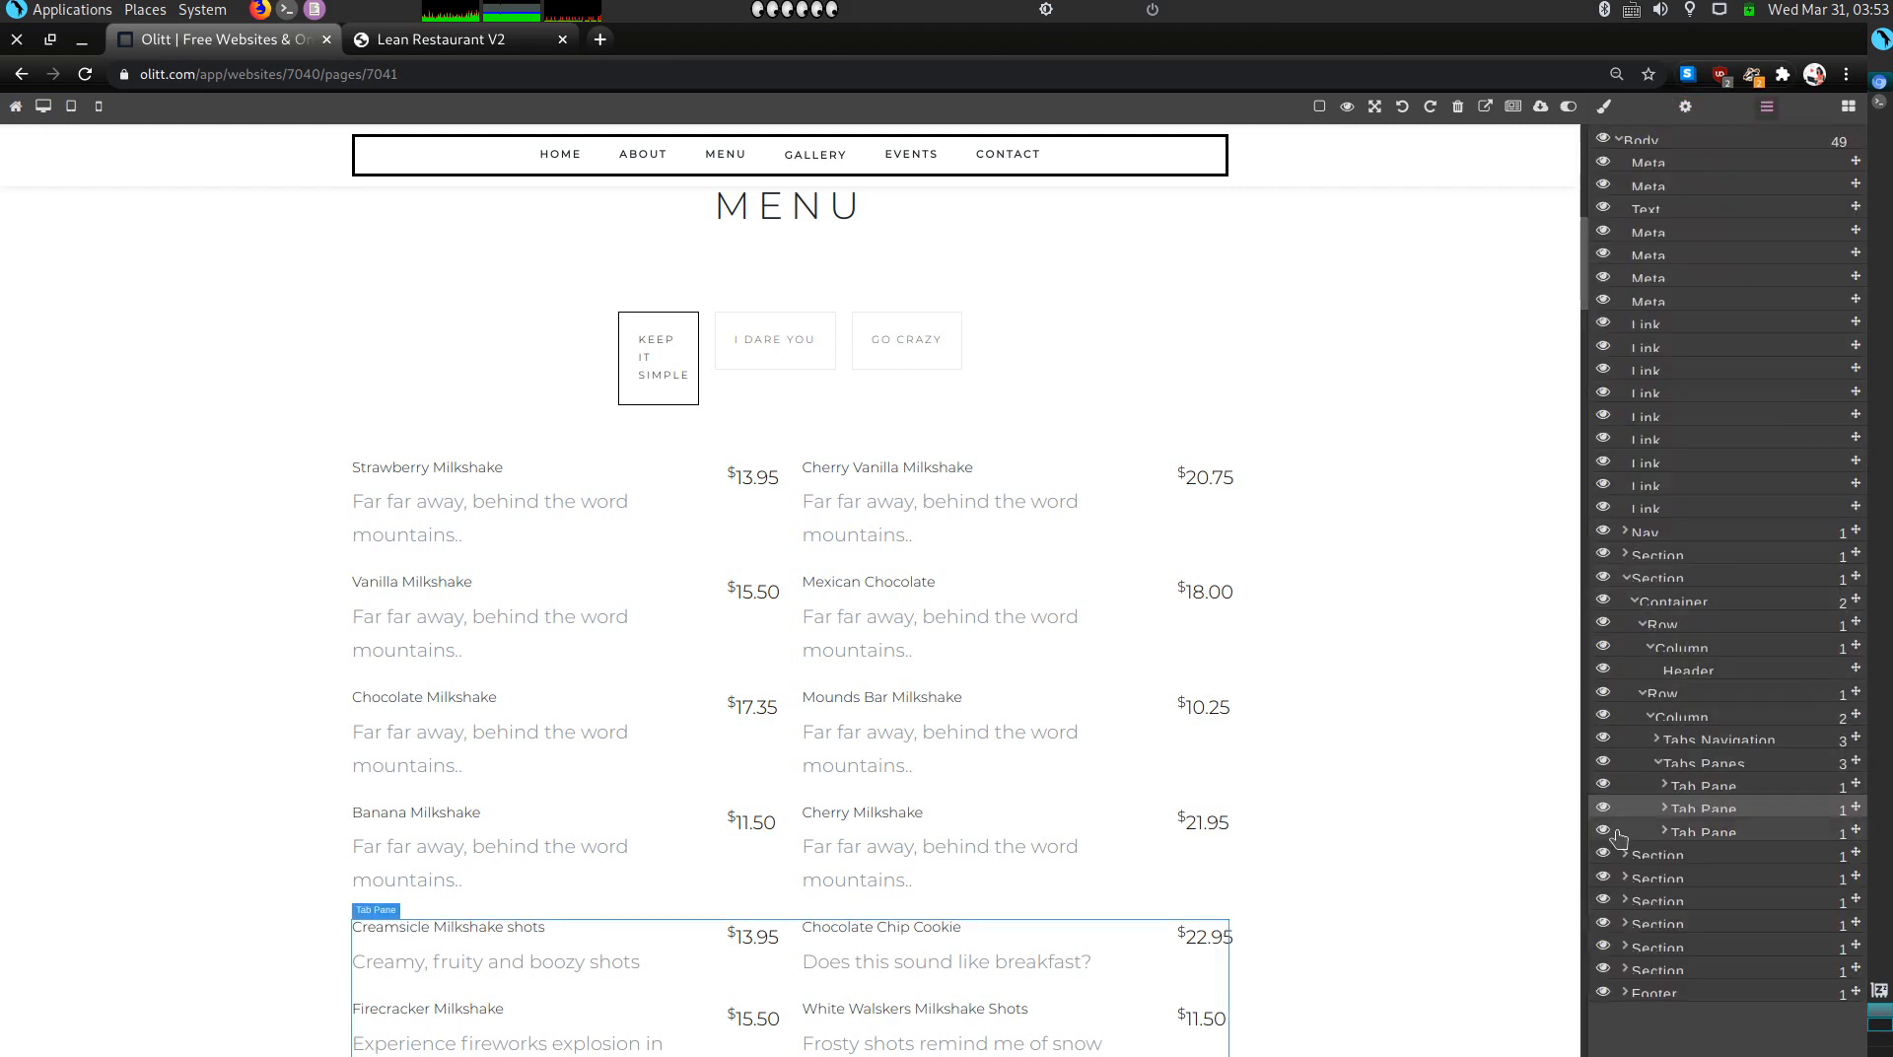
{"action": "left_click", "coordinate": [1673, 833]}
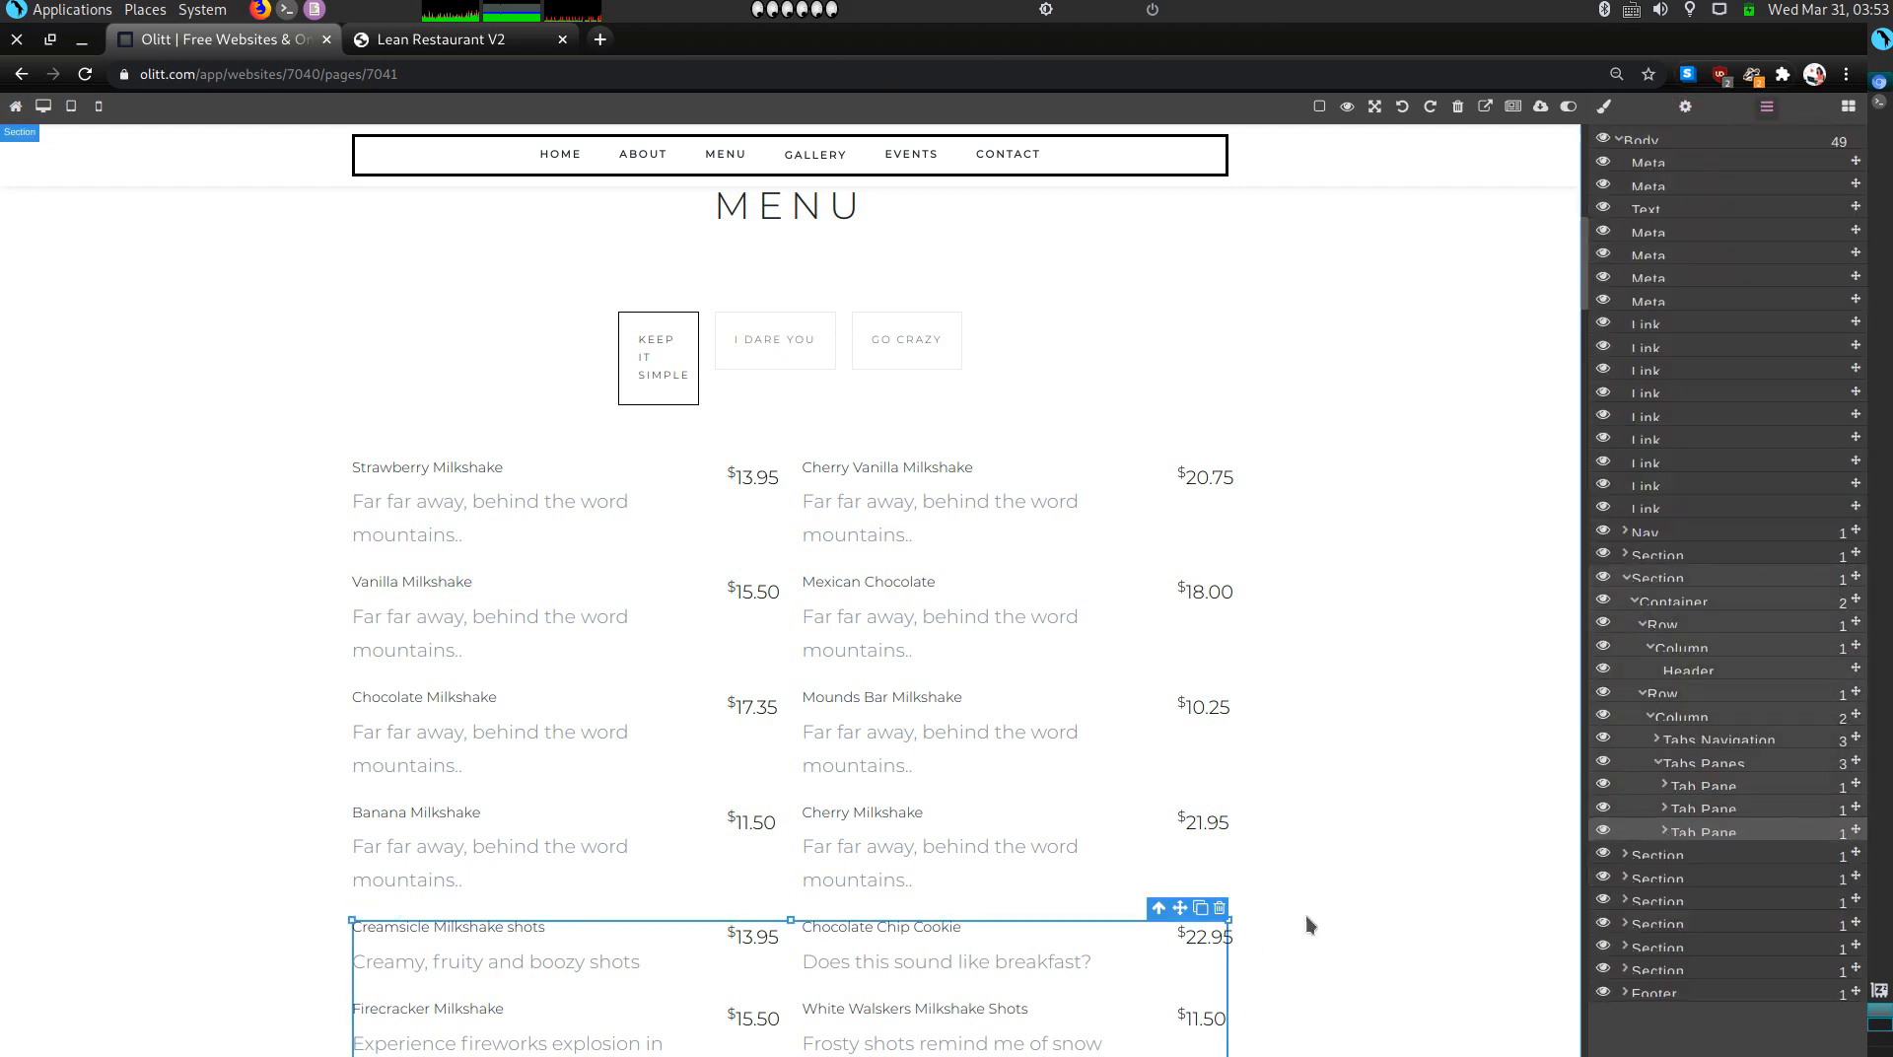
{"action": "left_click", "coordinate": [1686, 108]}
{"action": "left_click", "coordinate": [1698, 227]}
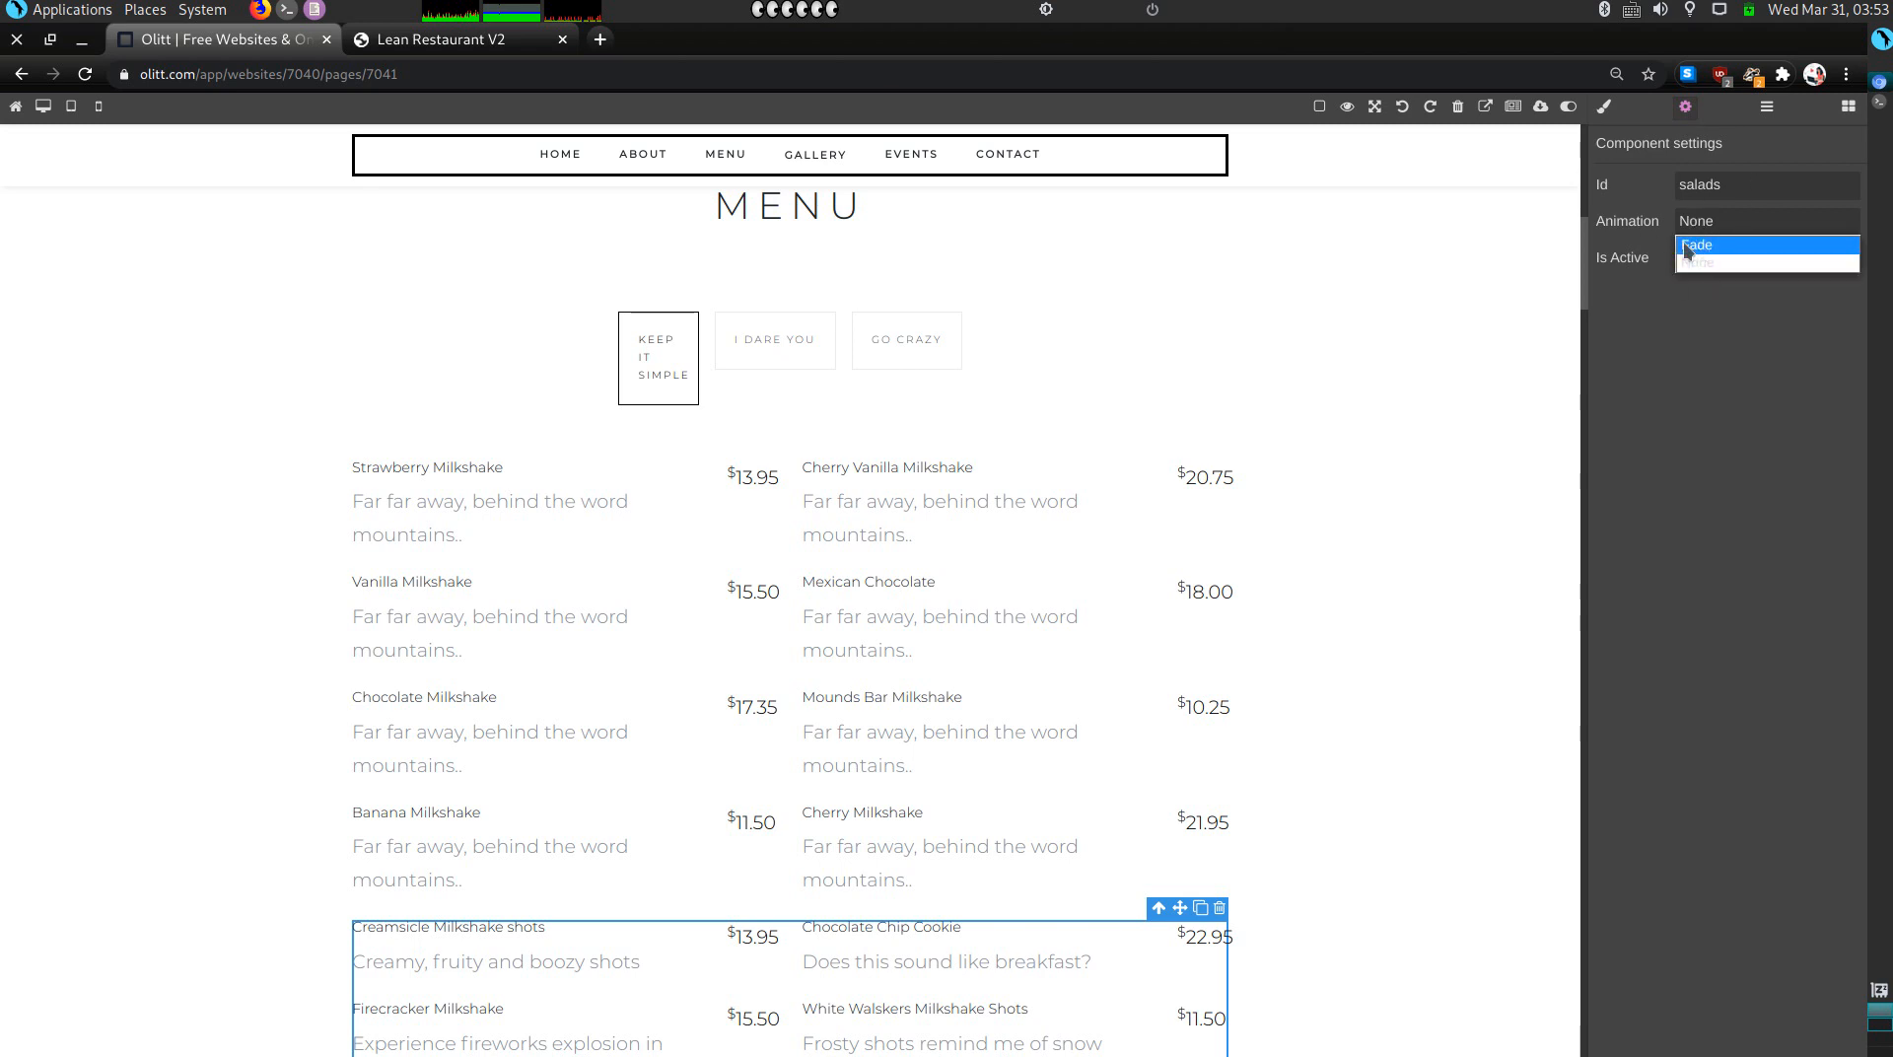
{"action": "left_click", "coordinate": [1692, 247]}
{"action": "left_click", "coordinate": [1709, 262]}
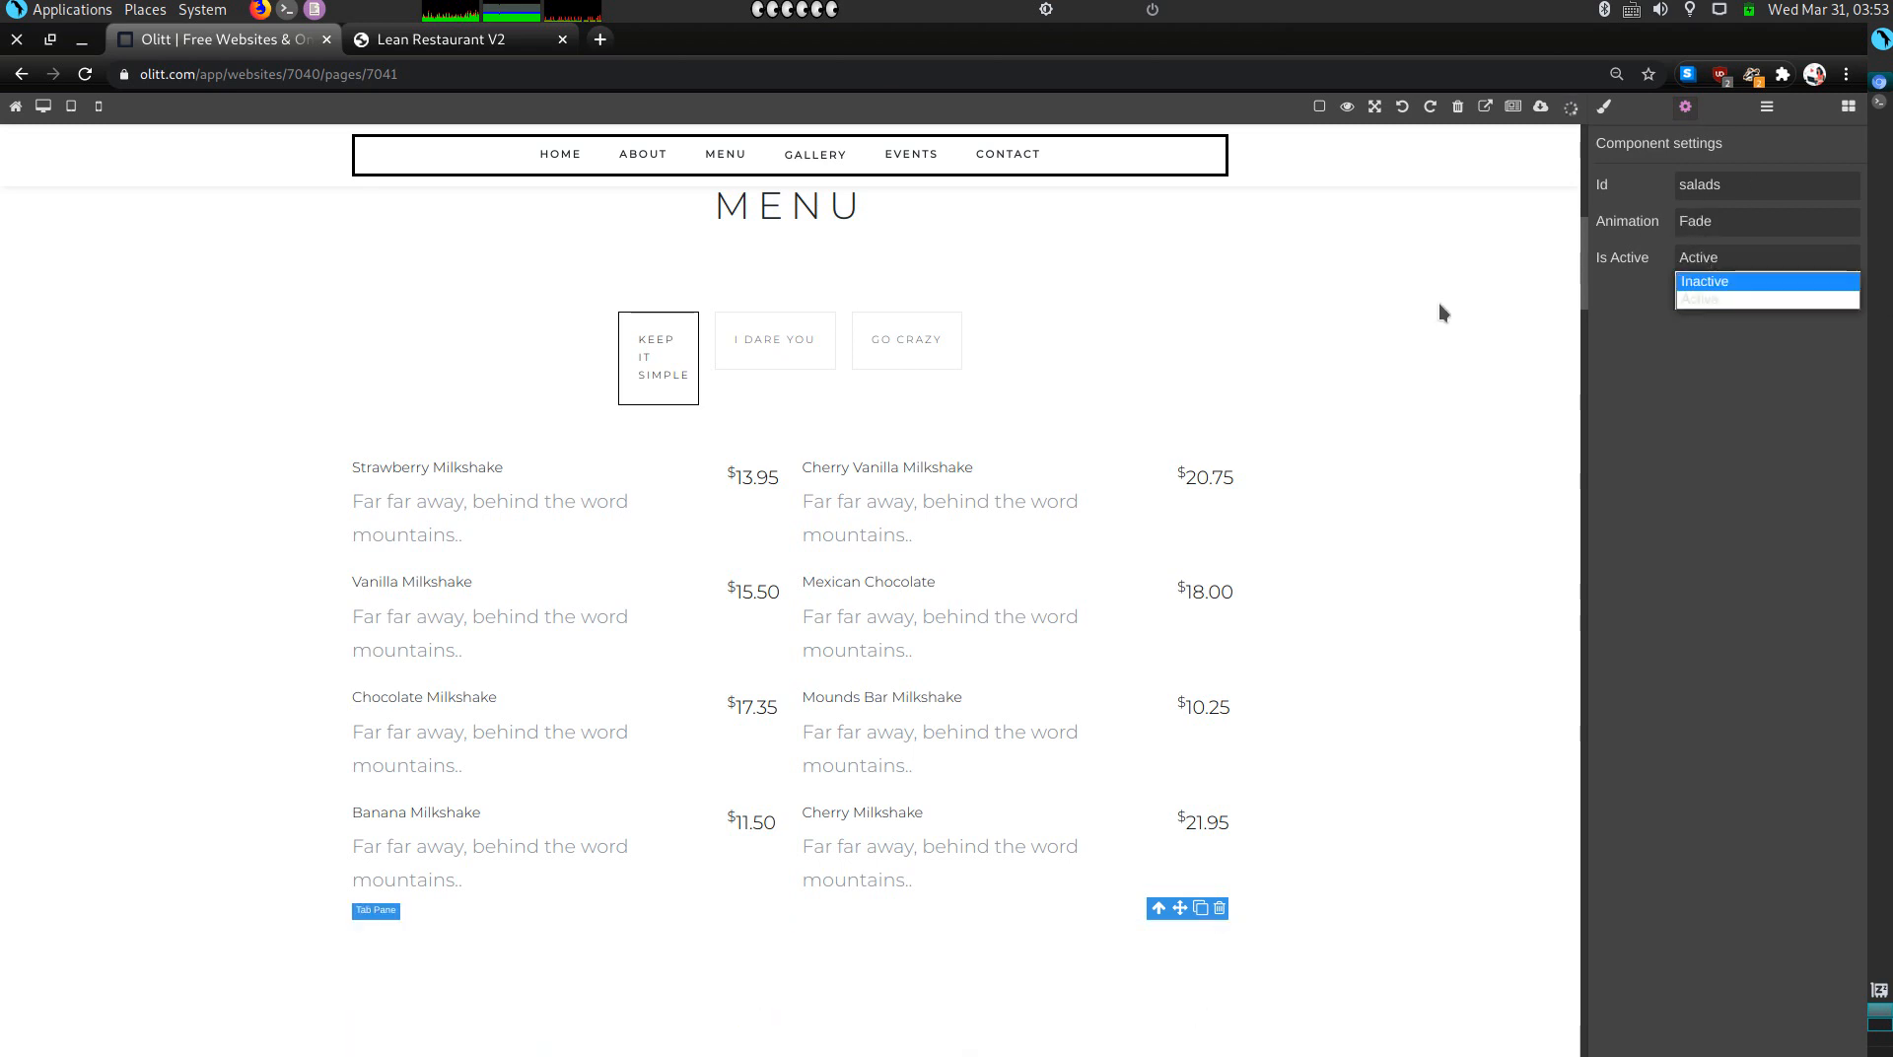
{"action": "left_click", "coordinate": [1712, 282]}
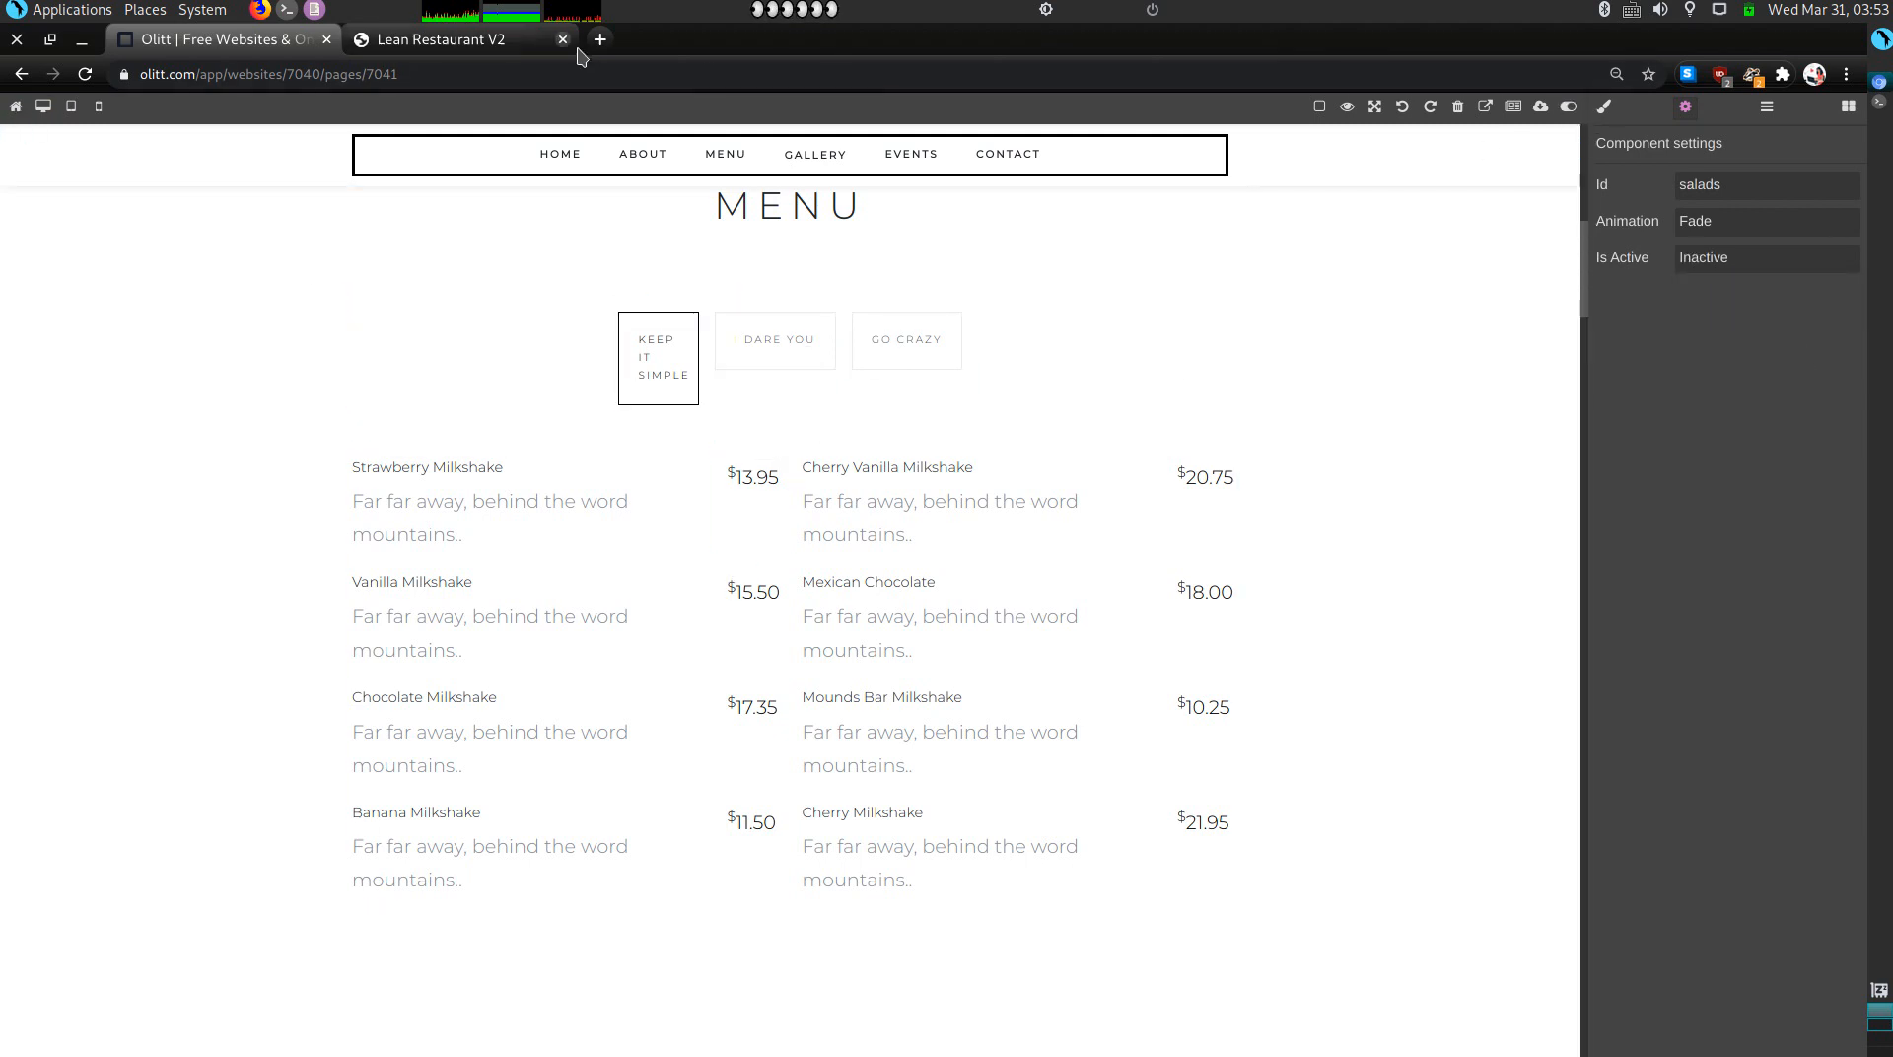
Step: Replace the old site preview with a fresh one and go to its menu section
{"action": "left_click", "coordinate": [563, 40]}
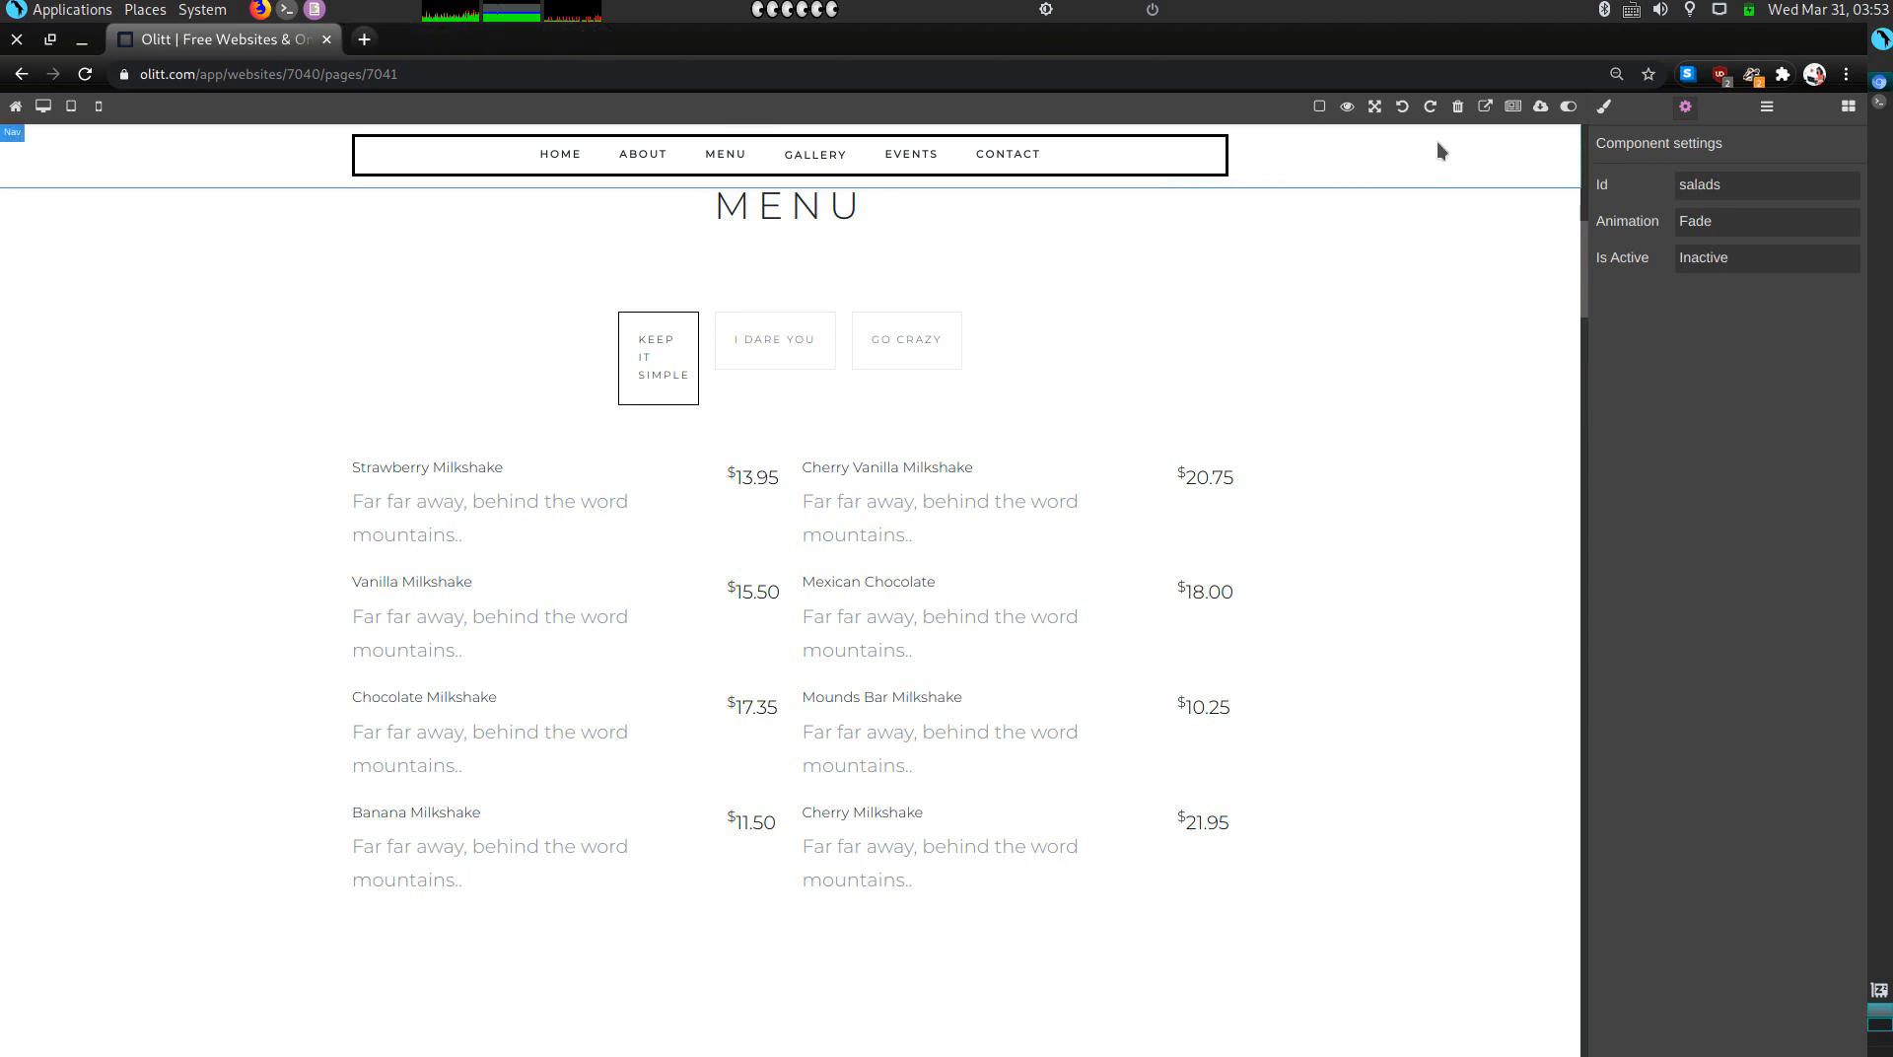
{"action": "left_click", "coordinate": [1484, 109]}
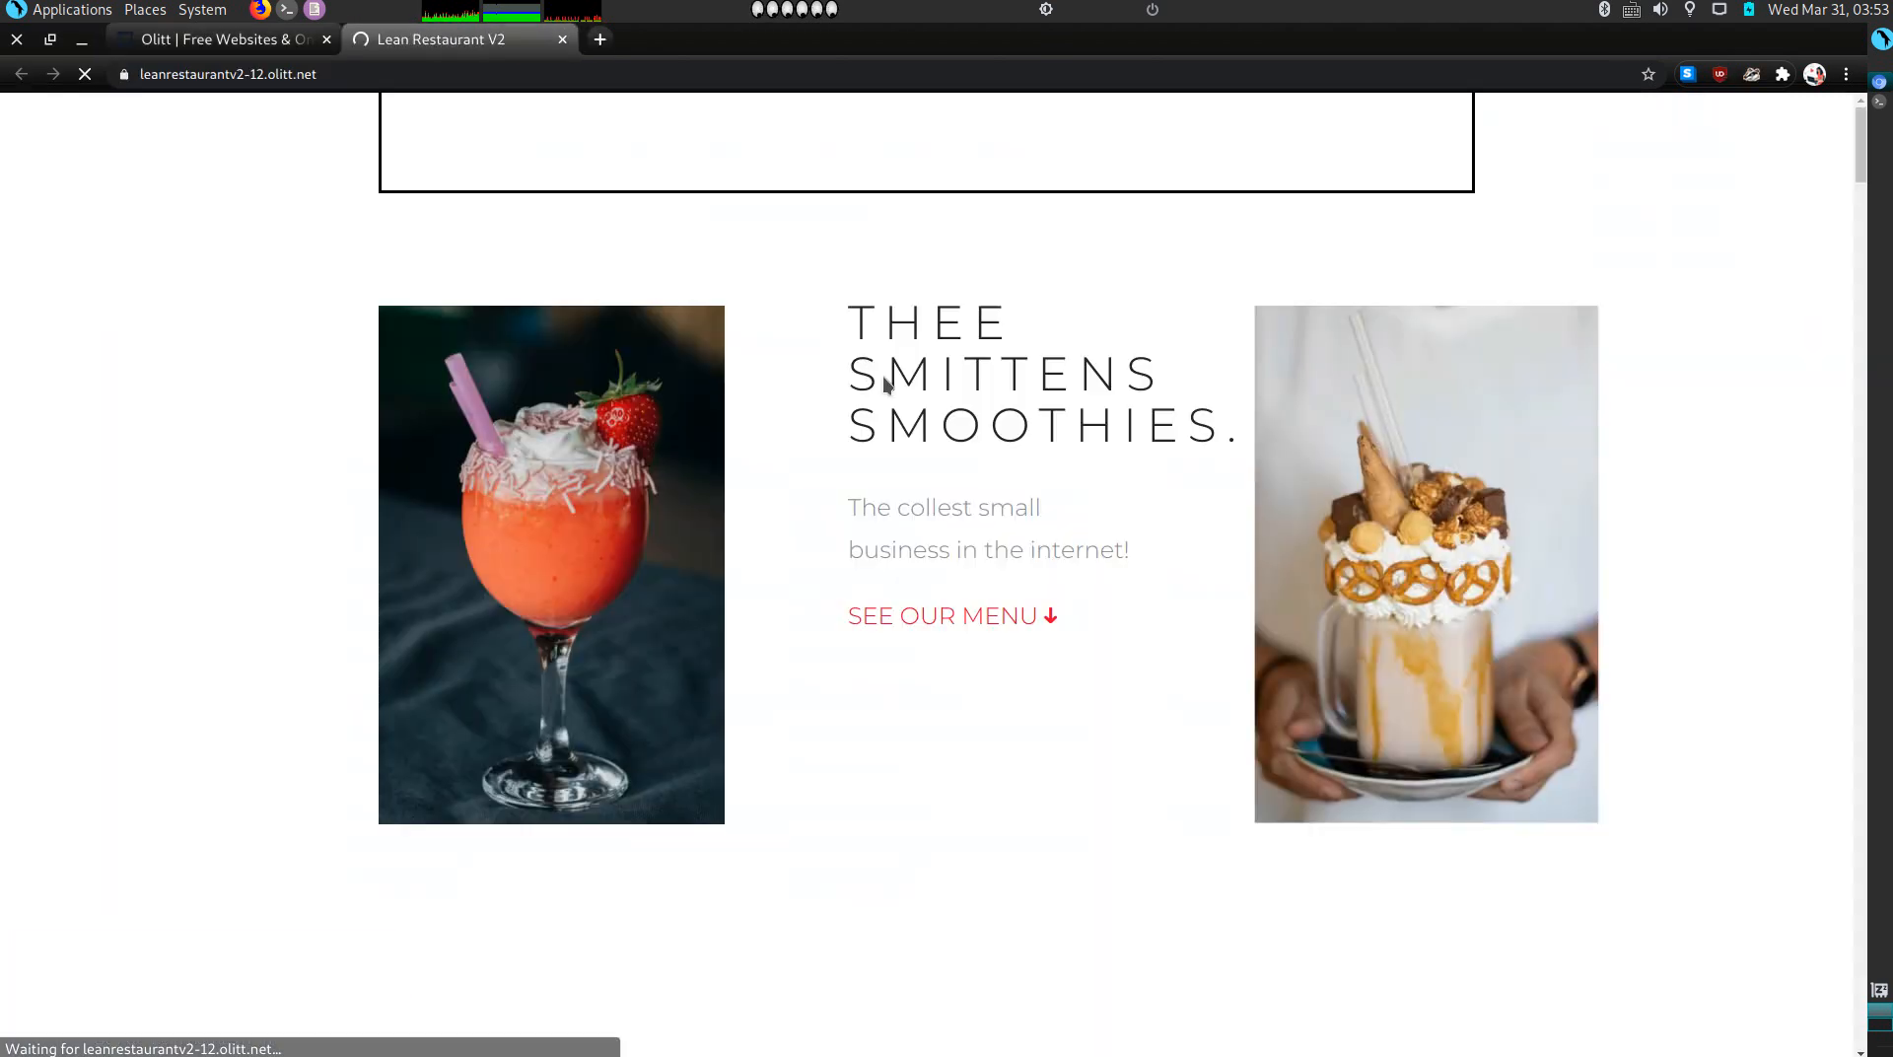
{"action": "left_click", "coordinate": [1037, 616]}
{"action": "scroll", "coordinate": [872, 765], "scroll_direction": "down", "scroll_amount": 3}
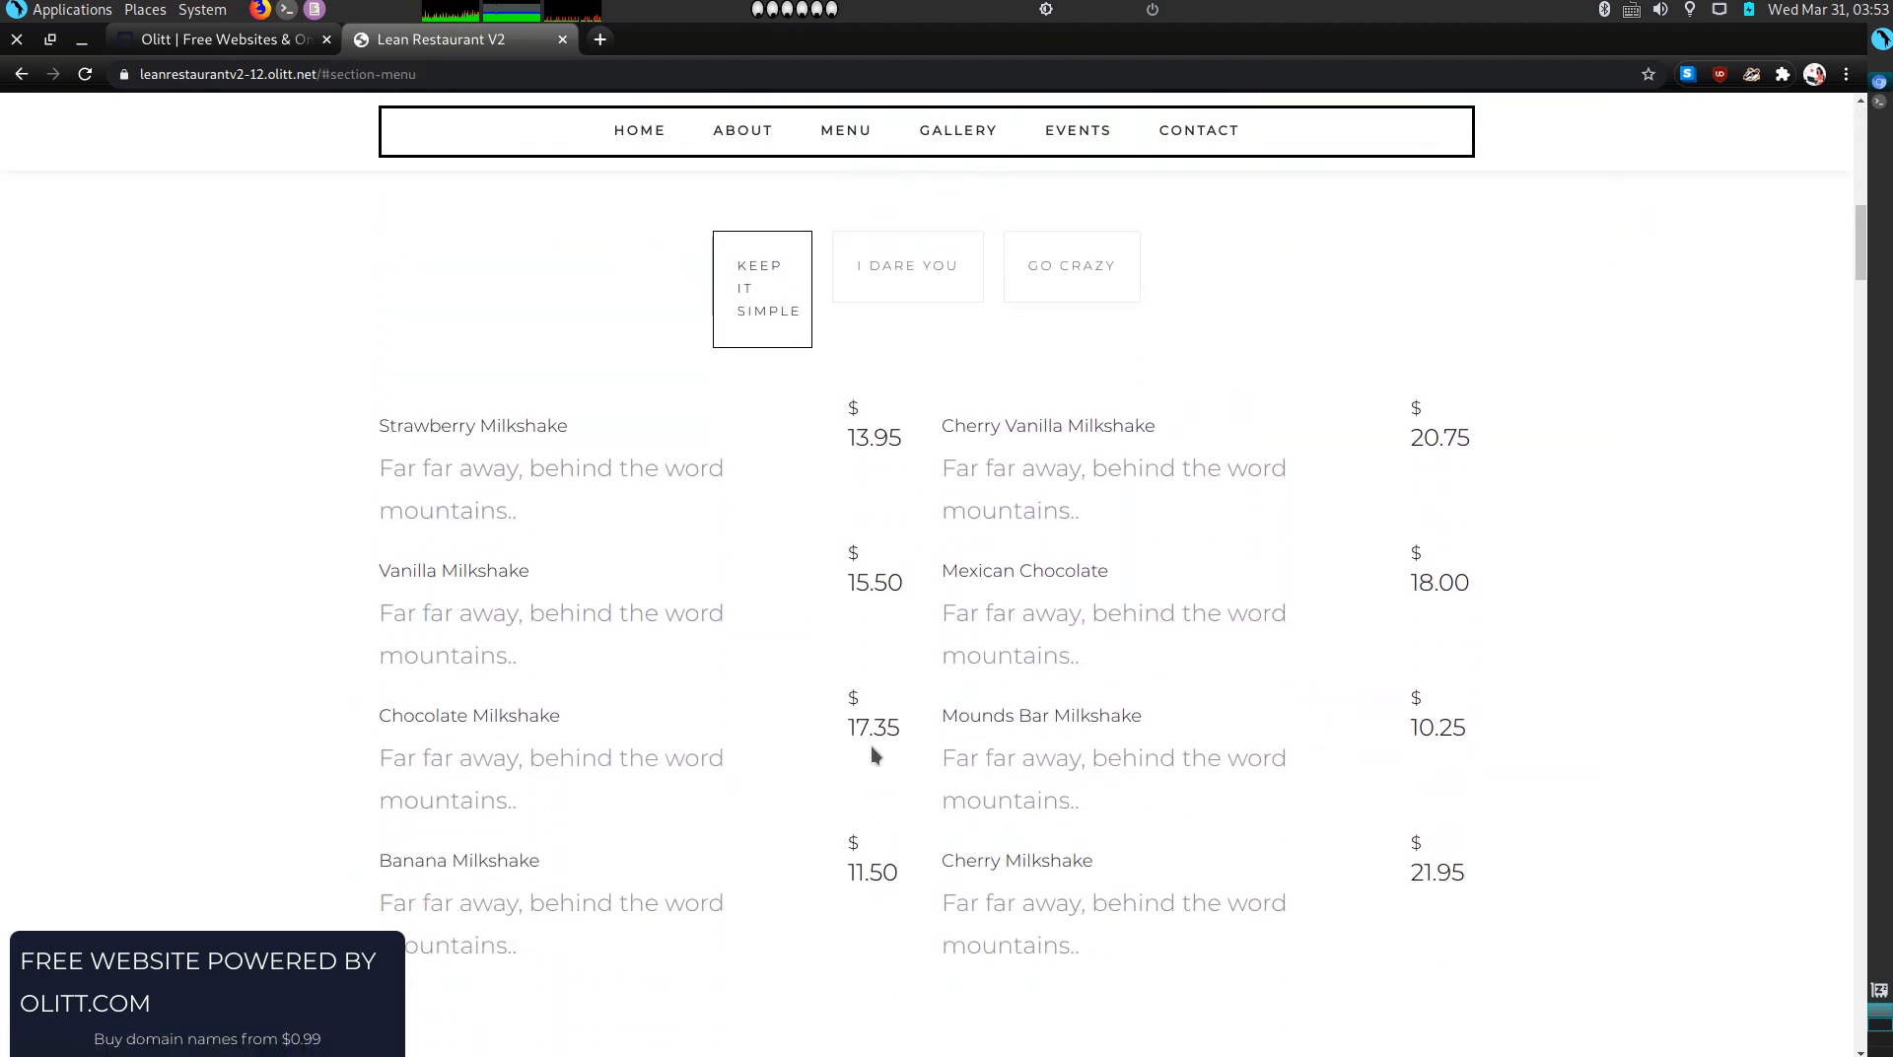
Step: Check the items under the I Dare You and Go Crazy menu tabs, then close the preview and return to the editor
{"action": "left_click", "coordinate": [897, 197]}
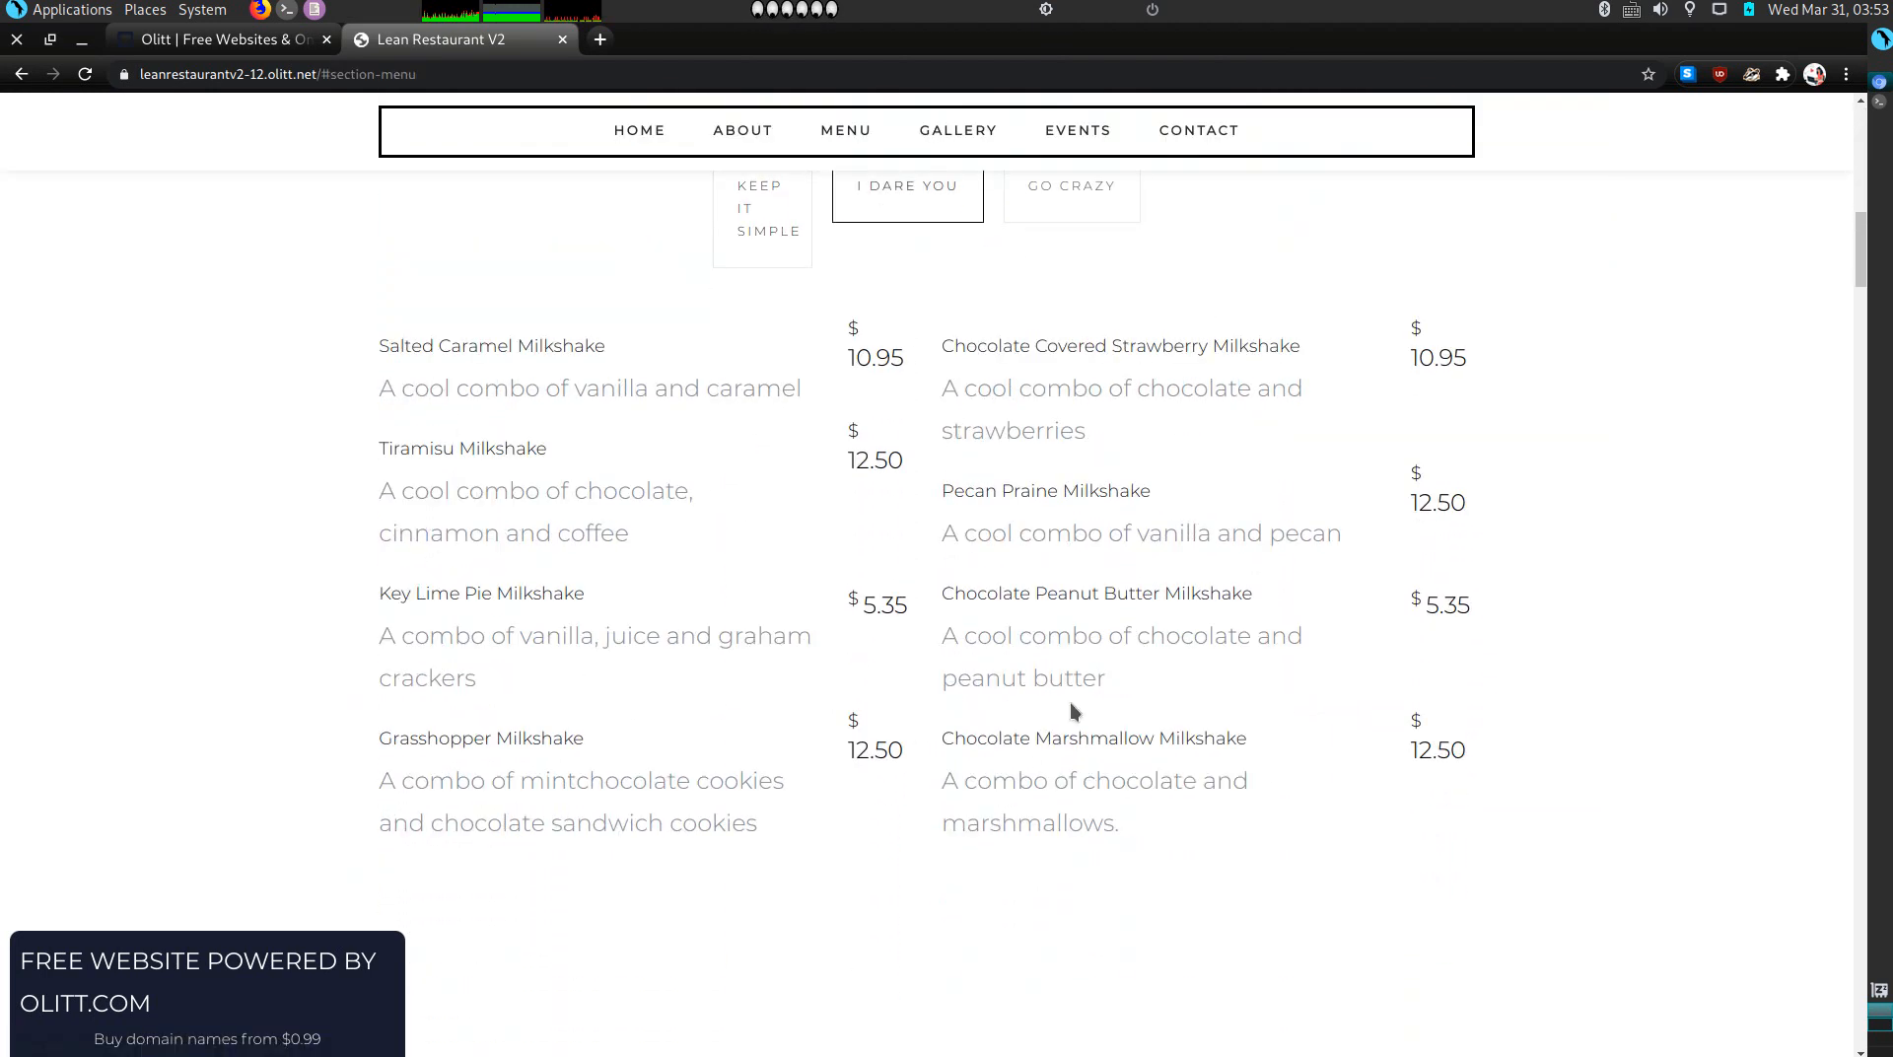
{"action": "left_click", "coordinate": [1057, 219]}
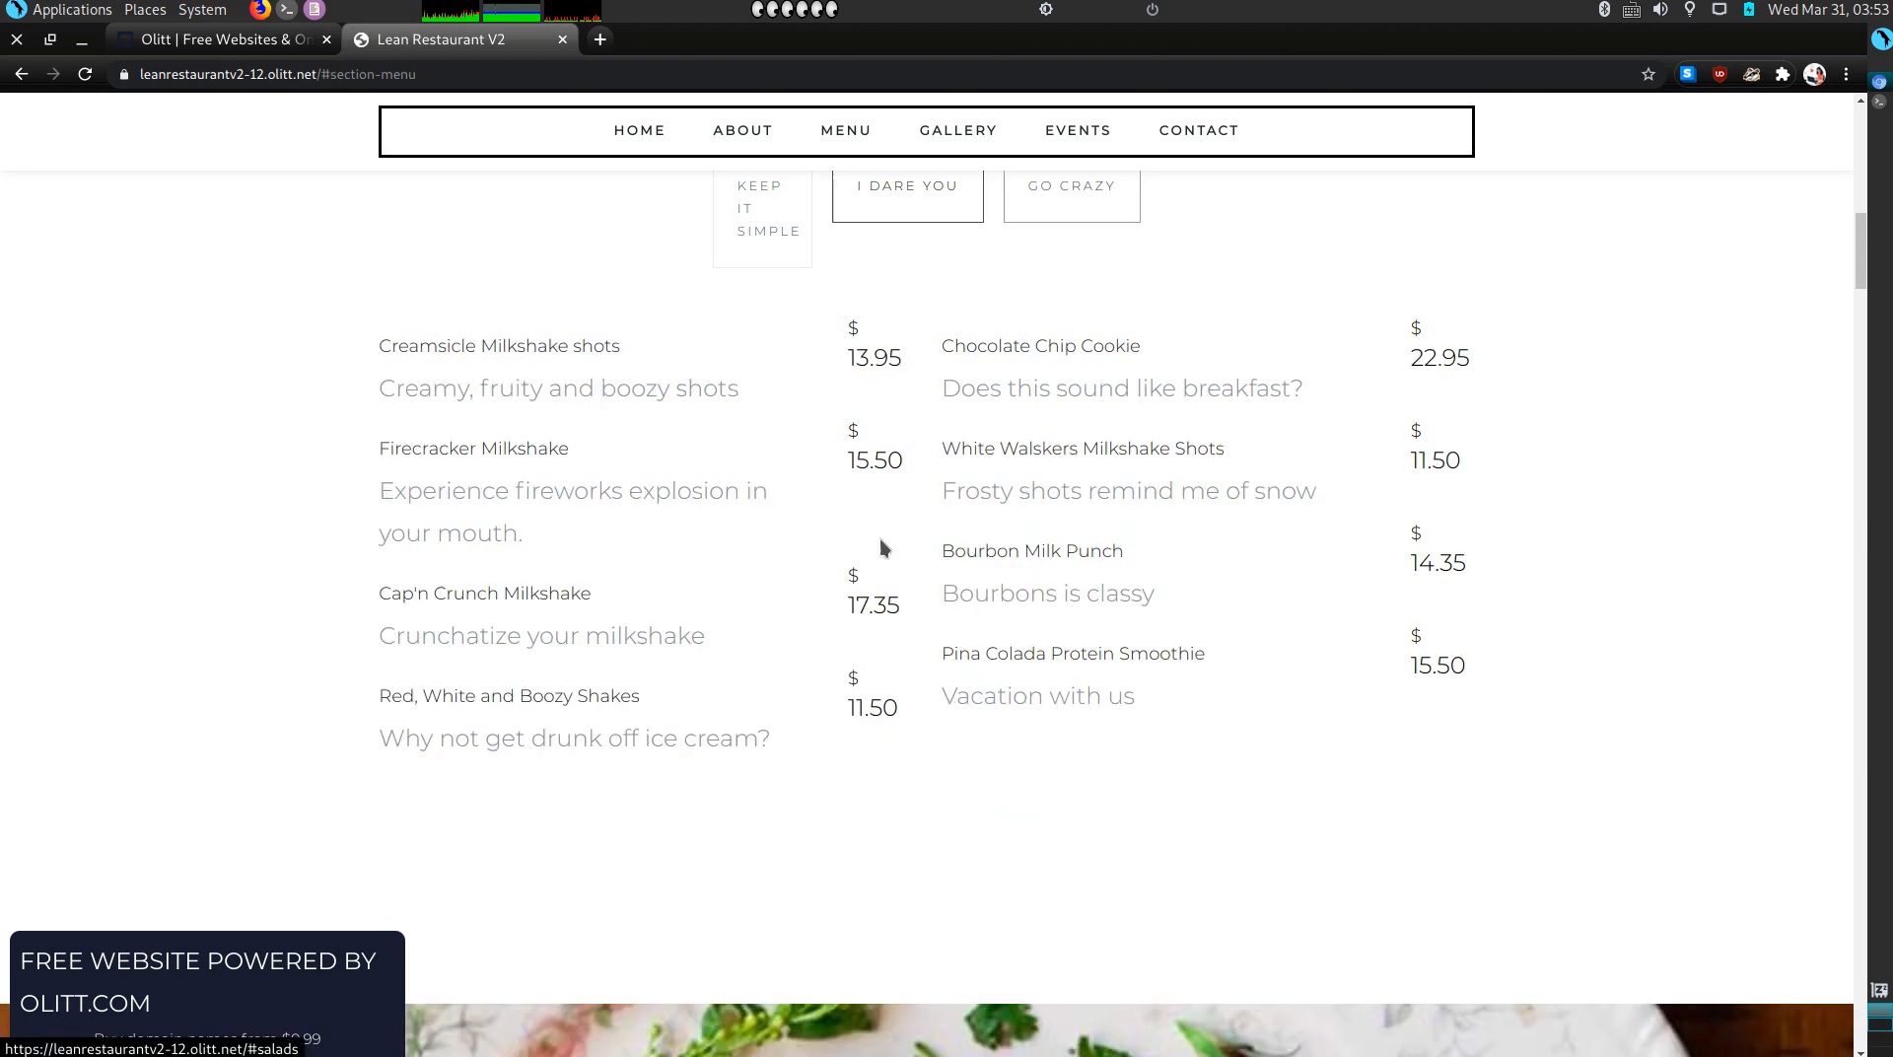
{"action": "scroll", "coordinate": [456, 554], "scroll_direction": "down", "scroll_amount": 6}
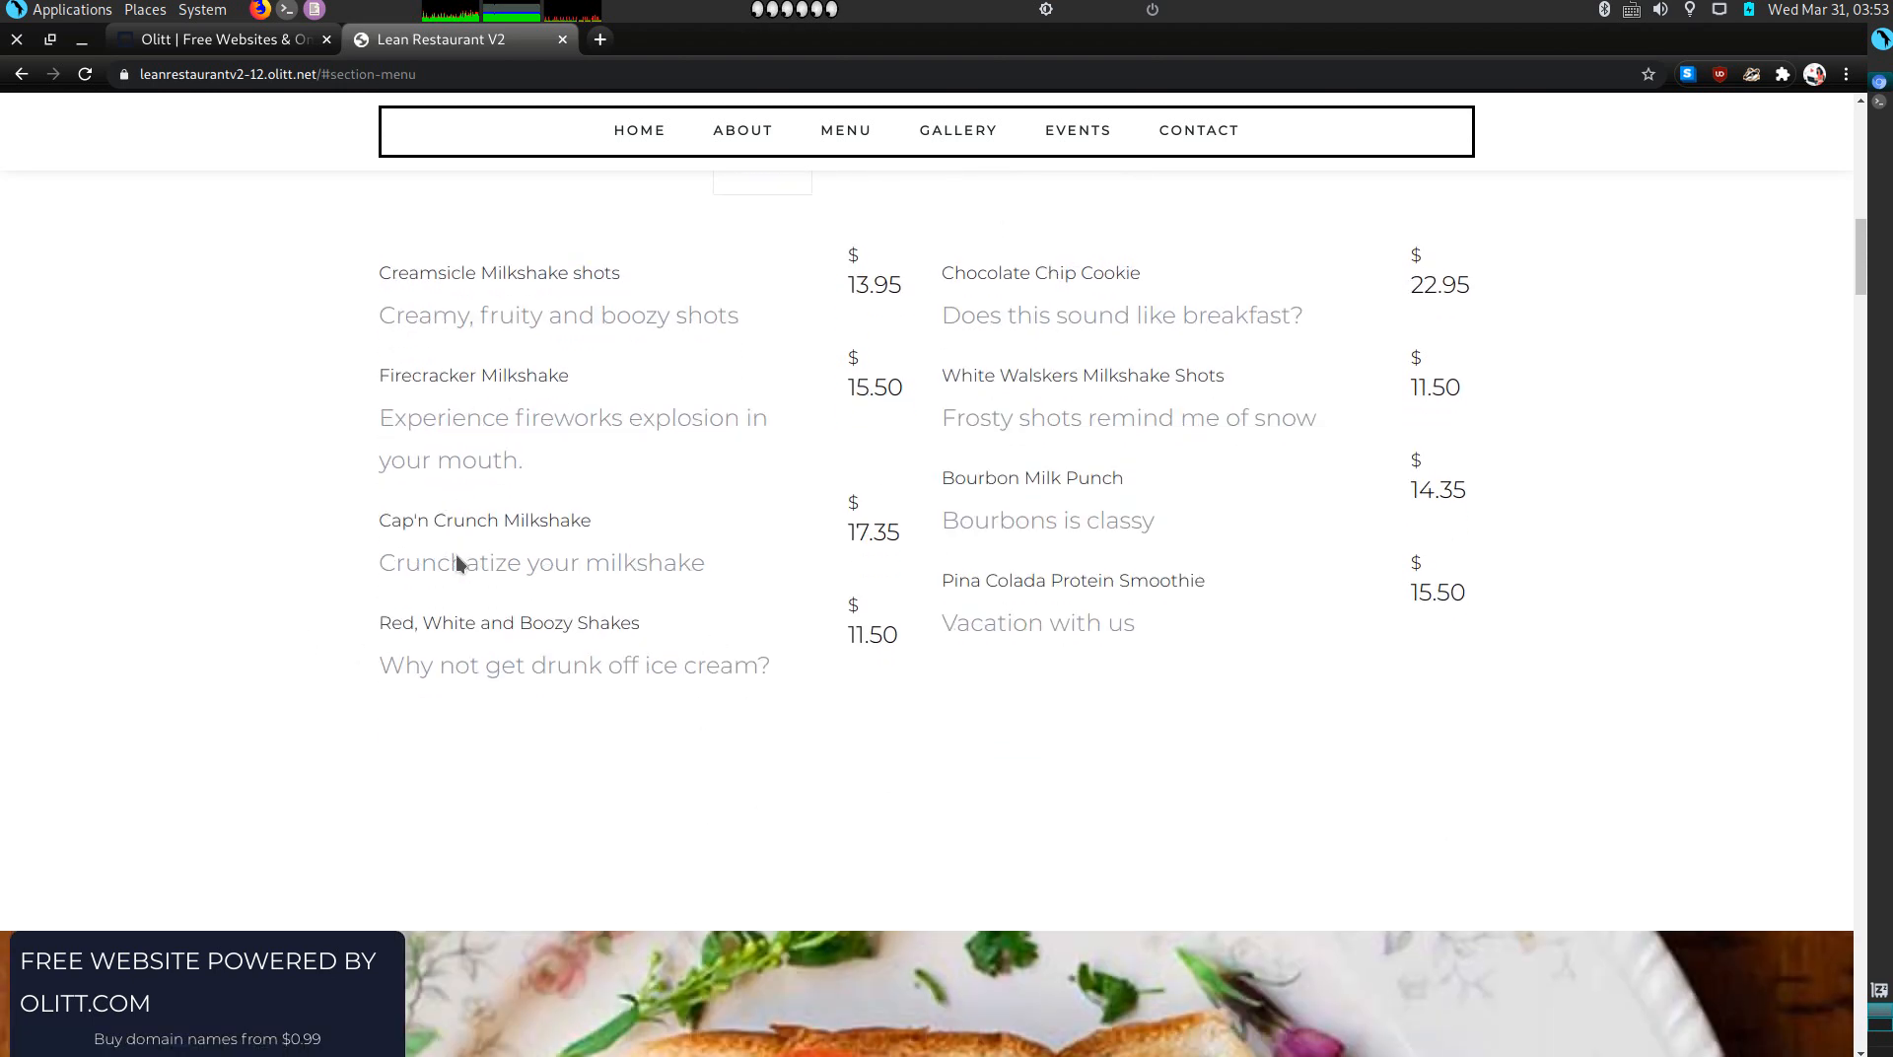
{"action": "scroll", "coordinate": [899, 494], "scroll_direction": "up", "scroll_amount": 7}
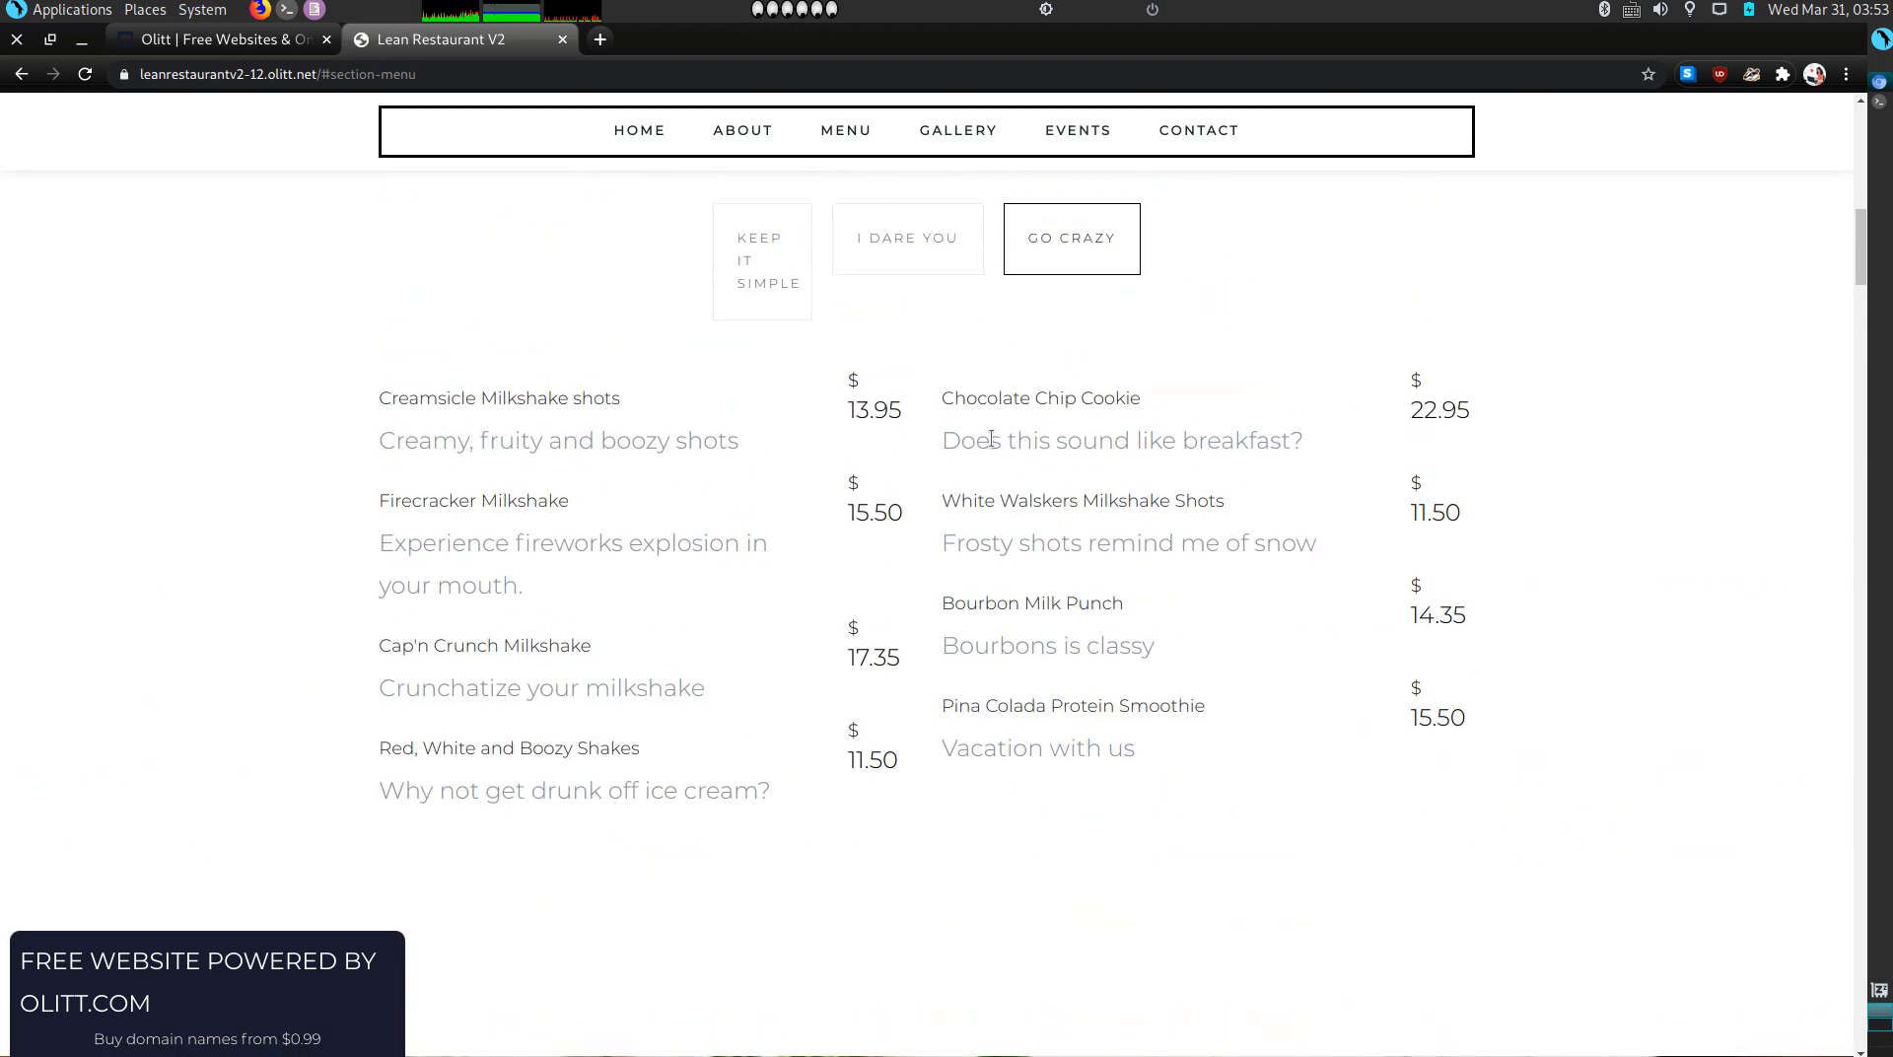
{"action": "triple_click", "coordinate": [992, 438]}
{"action": "left_click", "coordinate": [508, 610]}
{"action": "left_click", "coordinate": [219, 37]}
{"action": "left_click", "coordinate": [564, 50]}
{"action": "left_click", "coordinate": [564, 39]}
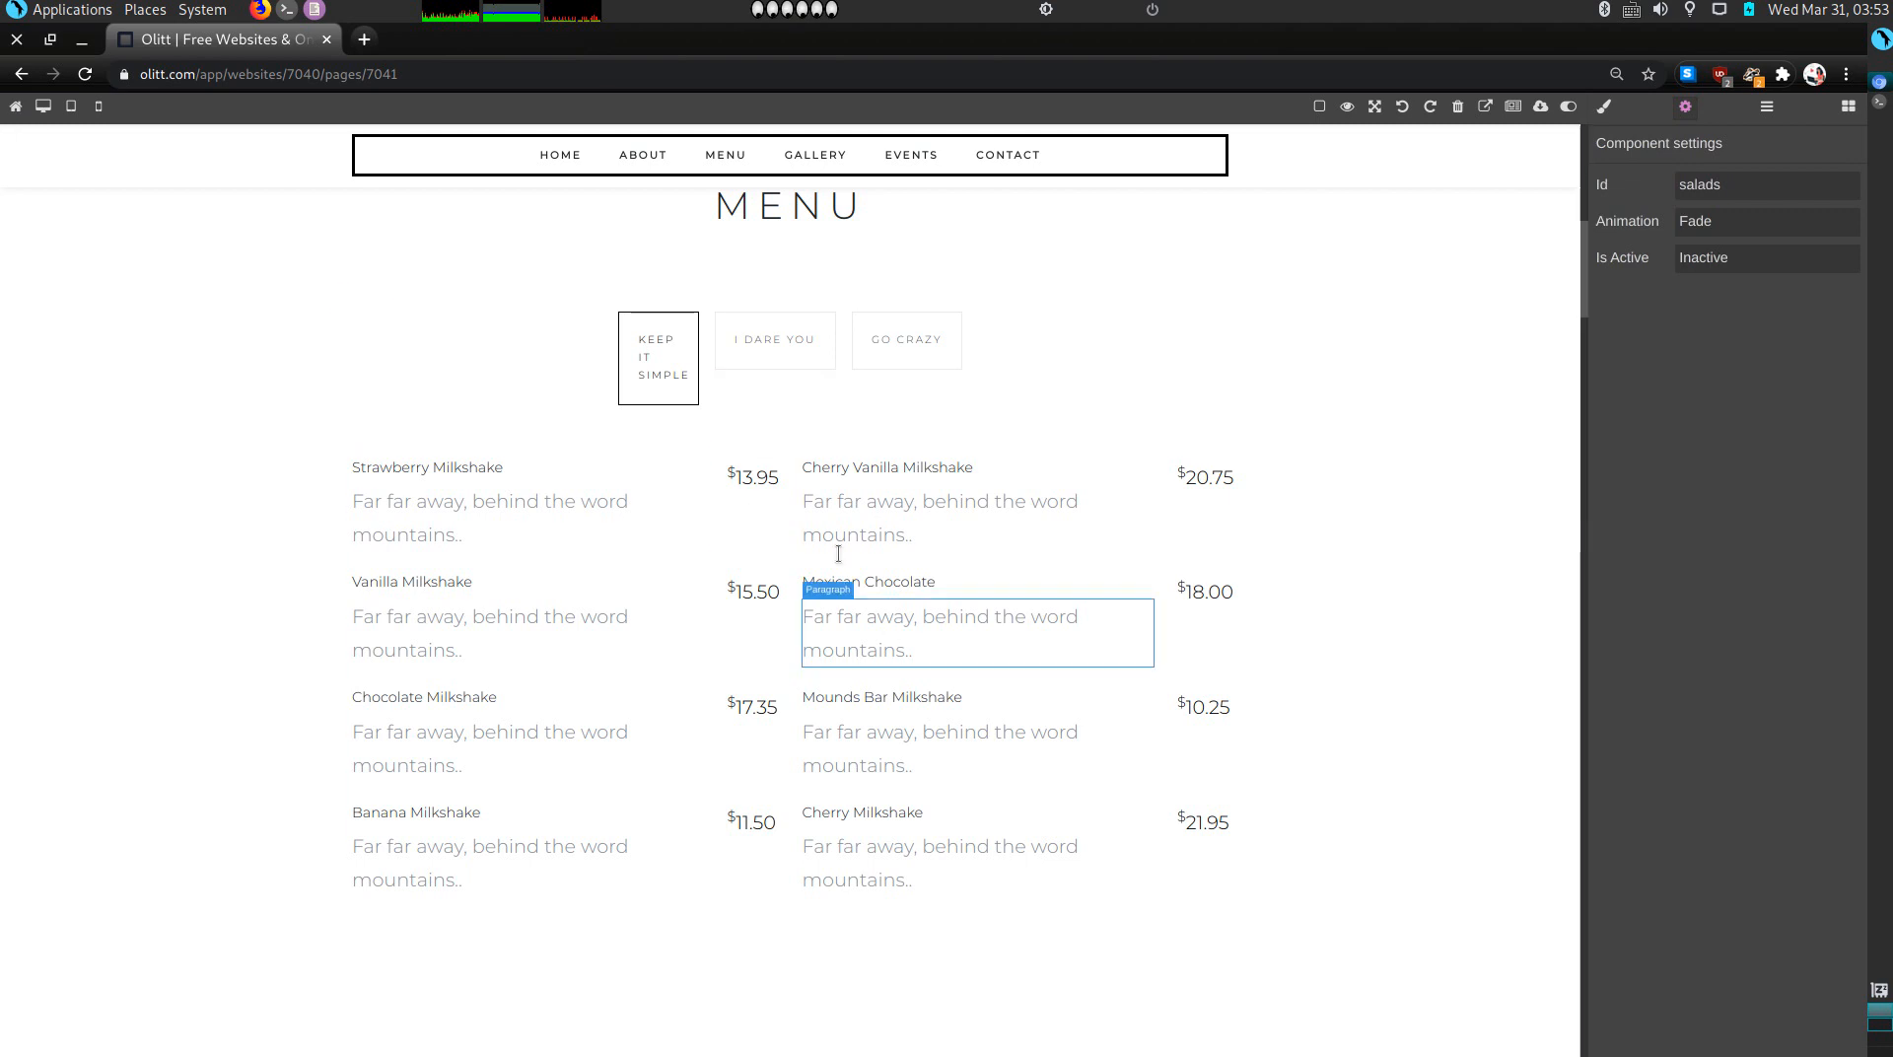
Step: Delete the "Delicious & Nutritious" cover section below the menu
{"action": "scroll", "coordinate": [736, 442], "scroll_direction": "down", "scroll_amount": 3}
{"action": "scroll", "coordinate": [735, 442], "scroll_direction": "down", "scroll_amount": 5}
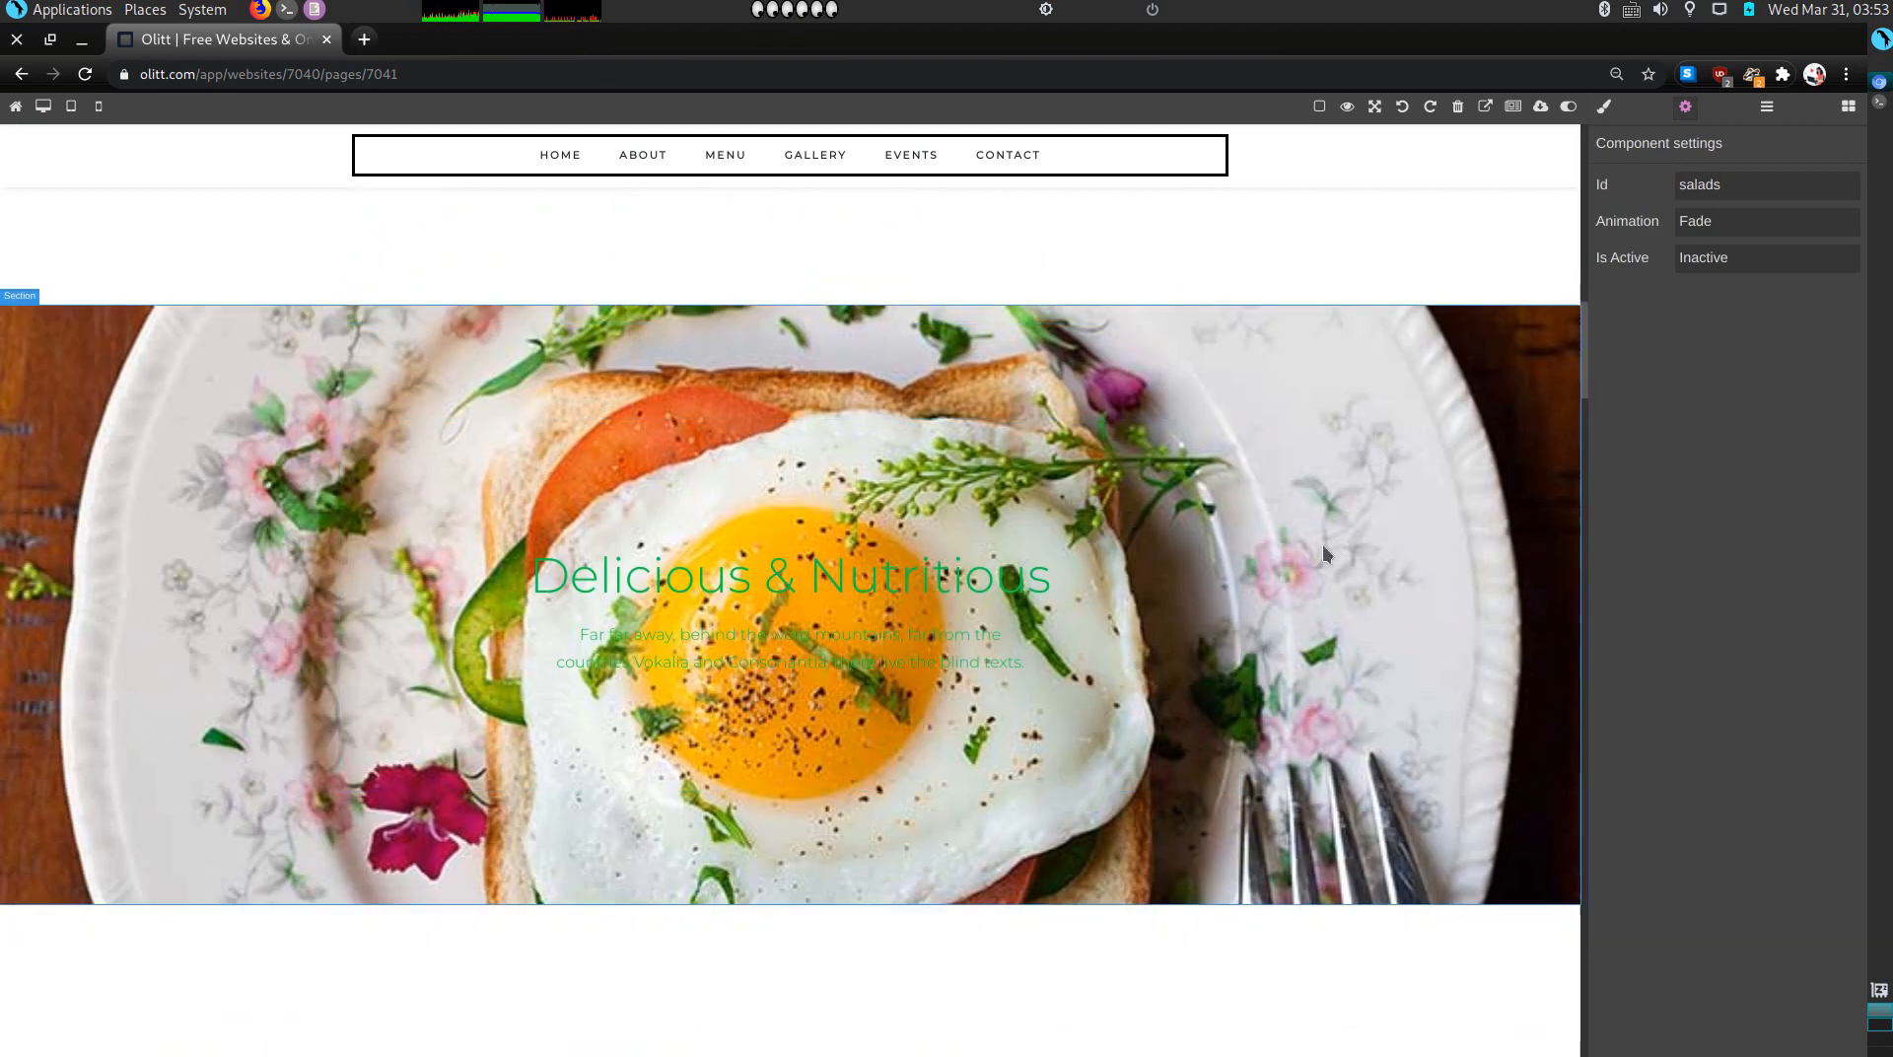
{"action": "left_click", "coordinate": [1414, 391]}
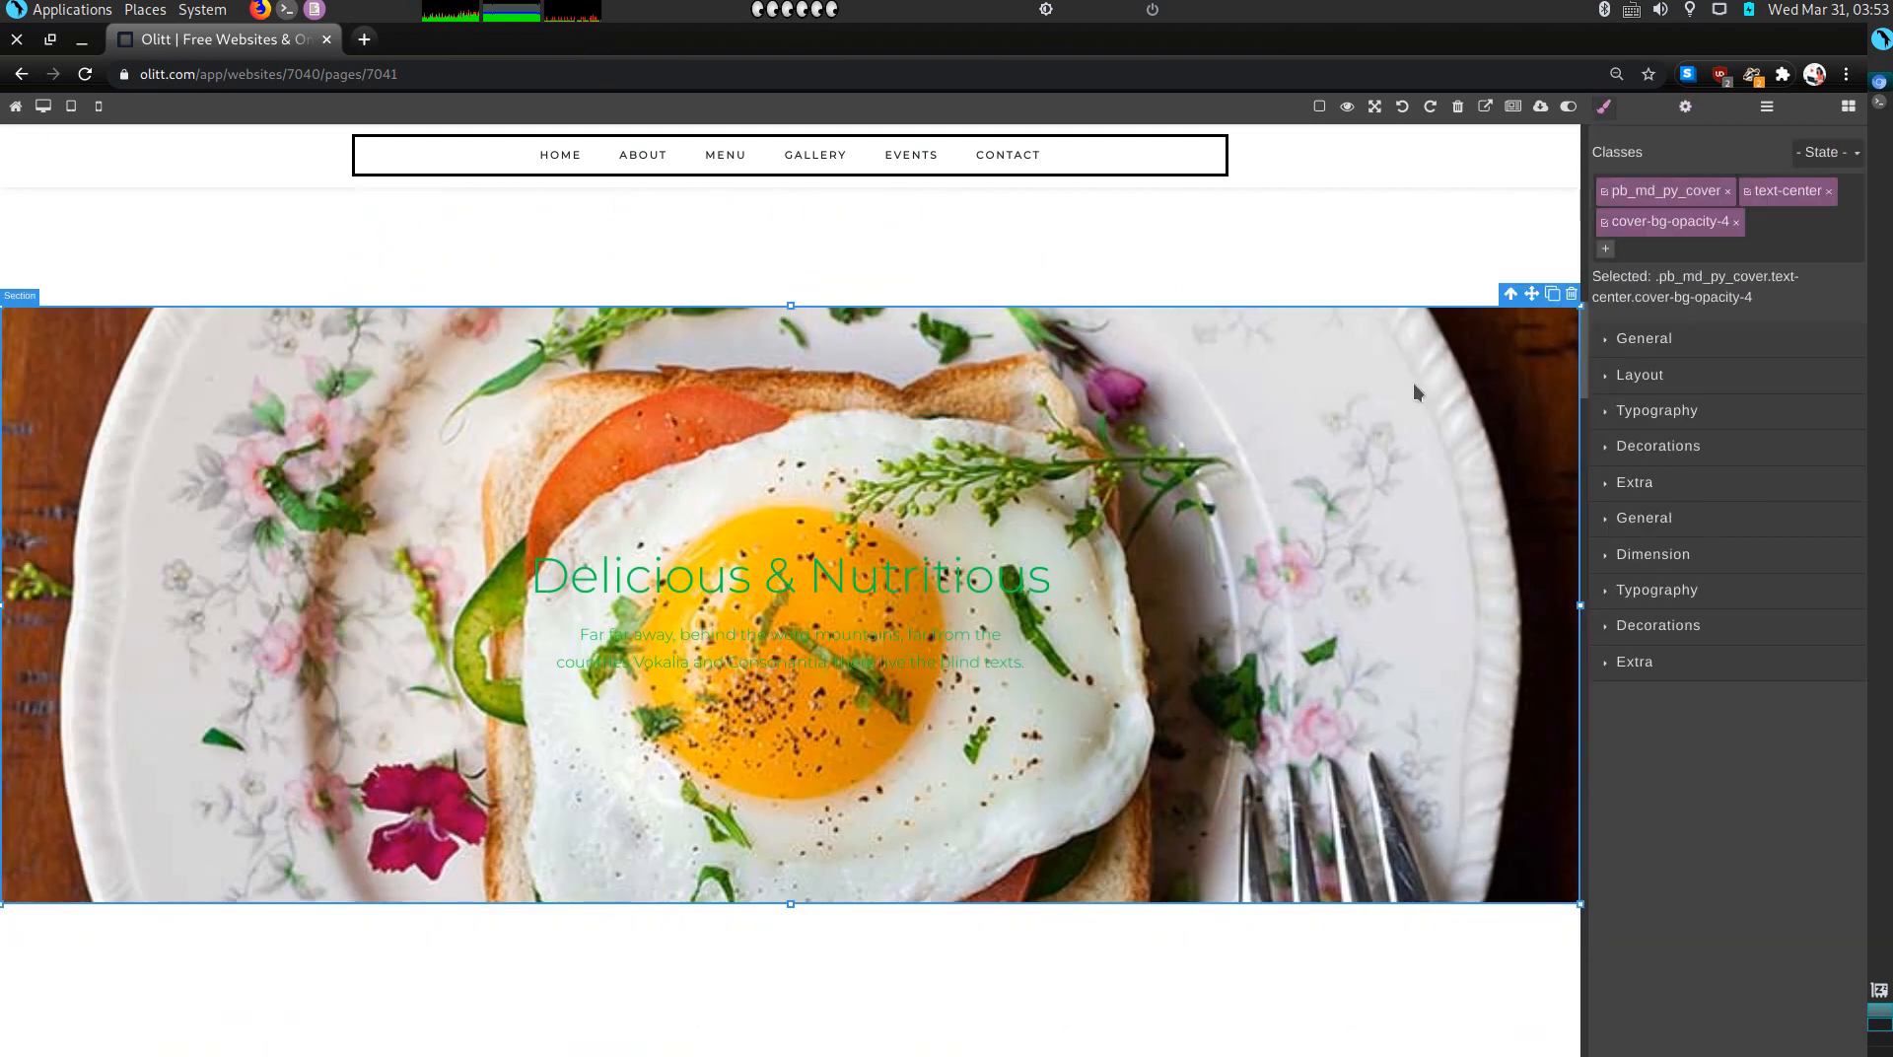
{"action": "left_click", "coordinate": [1572, 299]}
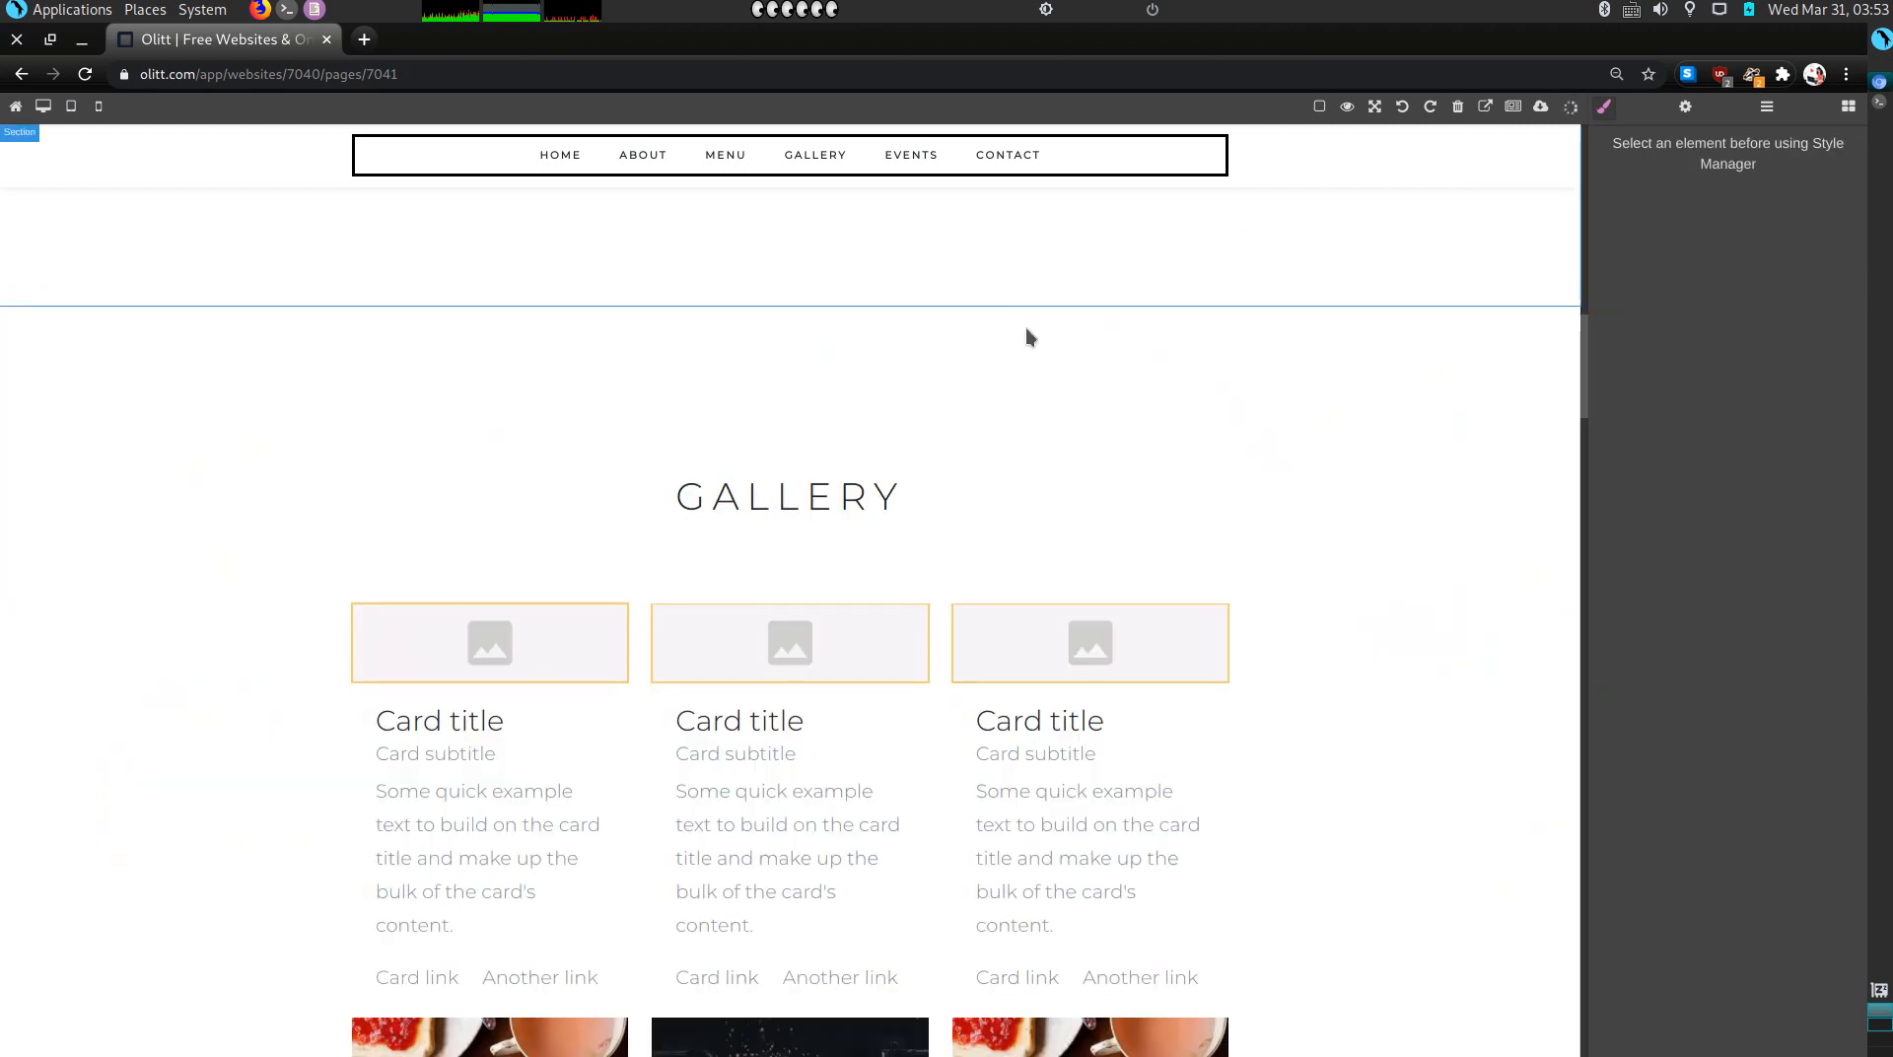
Step: Fill the first gallery card's image placeholder with the photo of two milkshakes beside white flowers
{"action": "scroll", "coordinate": [1038, 325], "scroll_direction": "down", "scroll_amount": 4}
{"action": "scroll", "coordinate": [952, 702], "scroll_direction": "down", "scroll_amount": 6}
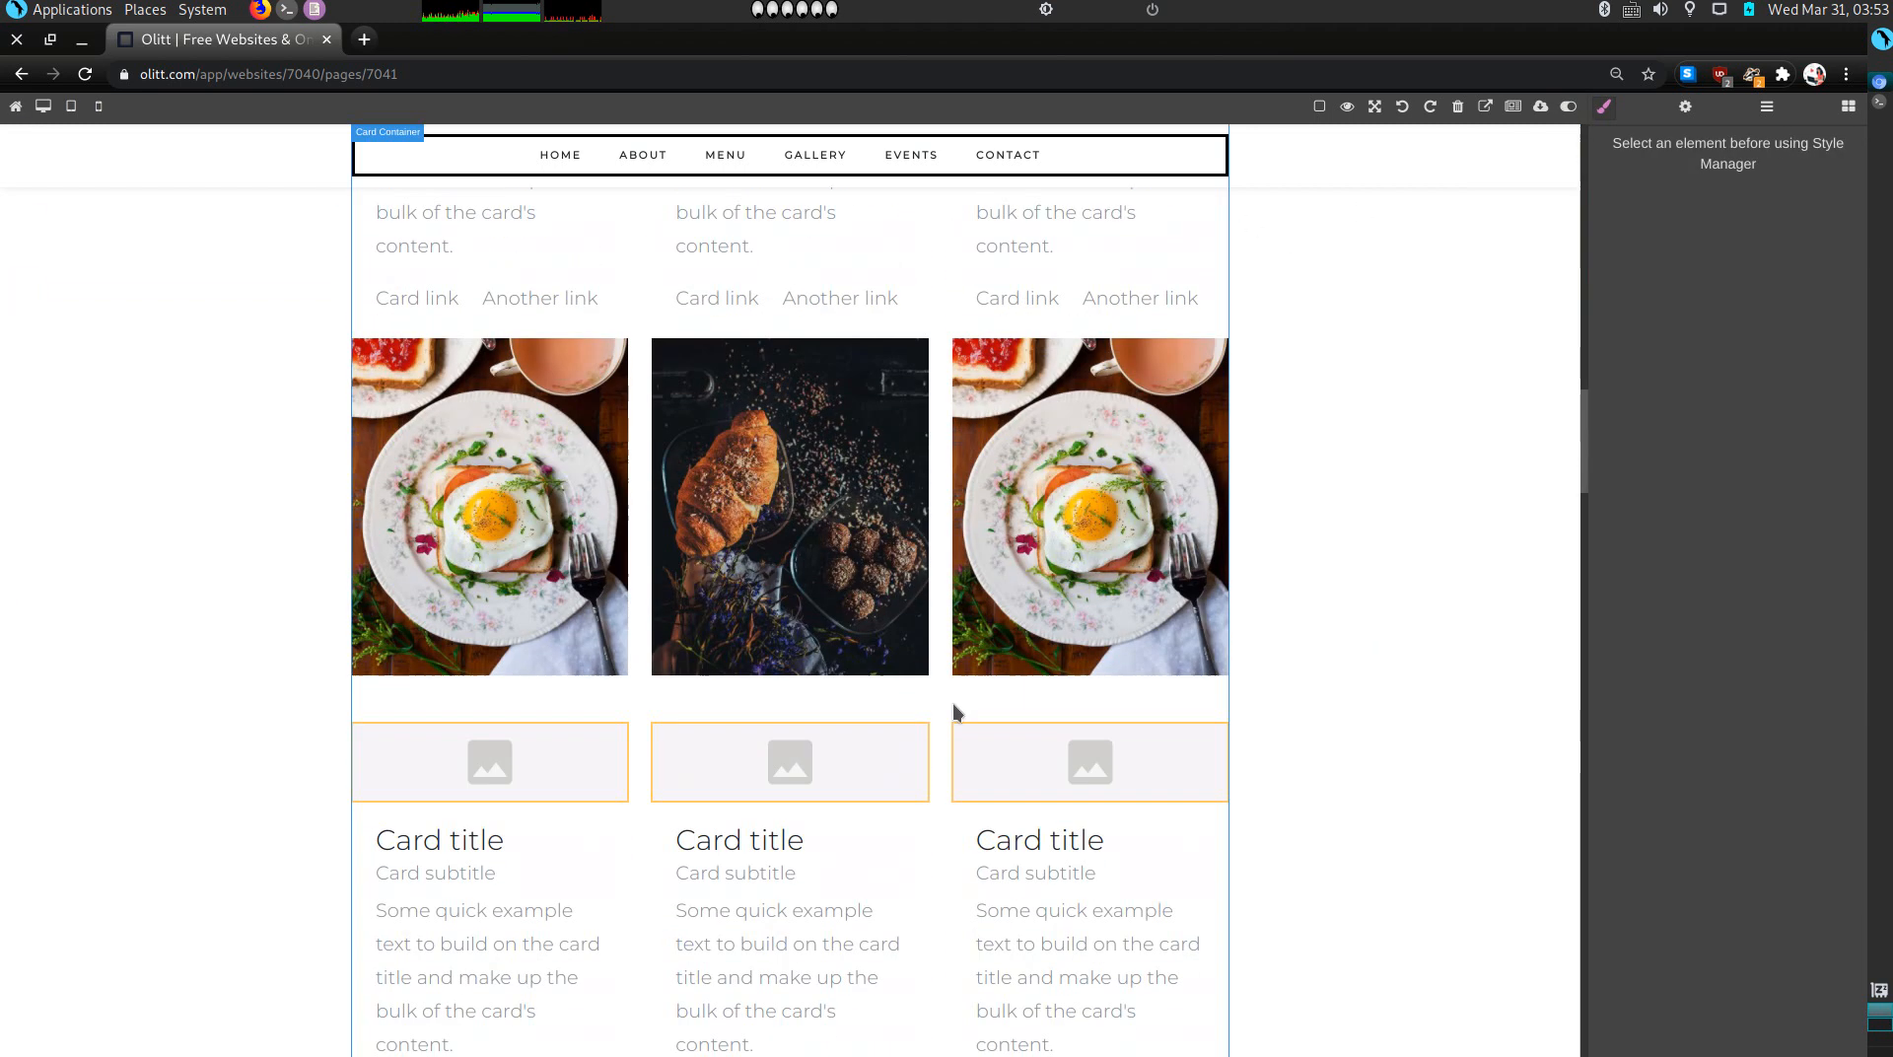
{"action": "scroll", "coordinate": [808, 697], "scroll_direction": "up", "scroll_amount": 6}
{"action": "scroll", "coordinate": [938, 562], "scroll_direction": "up", "scroll_amount": 1}
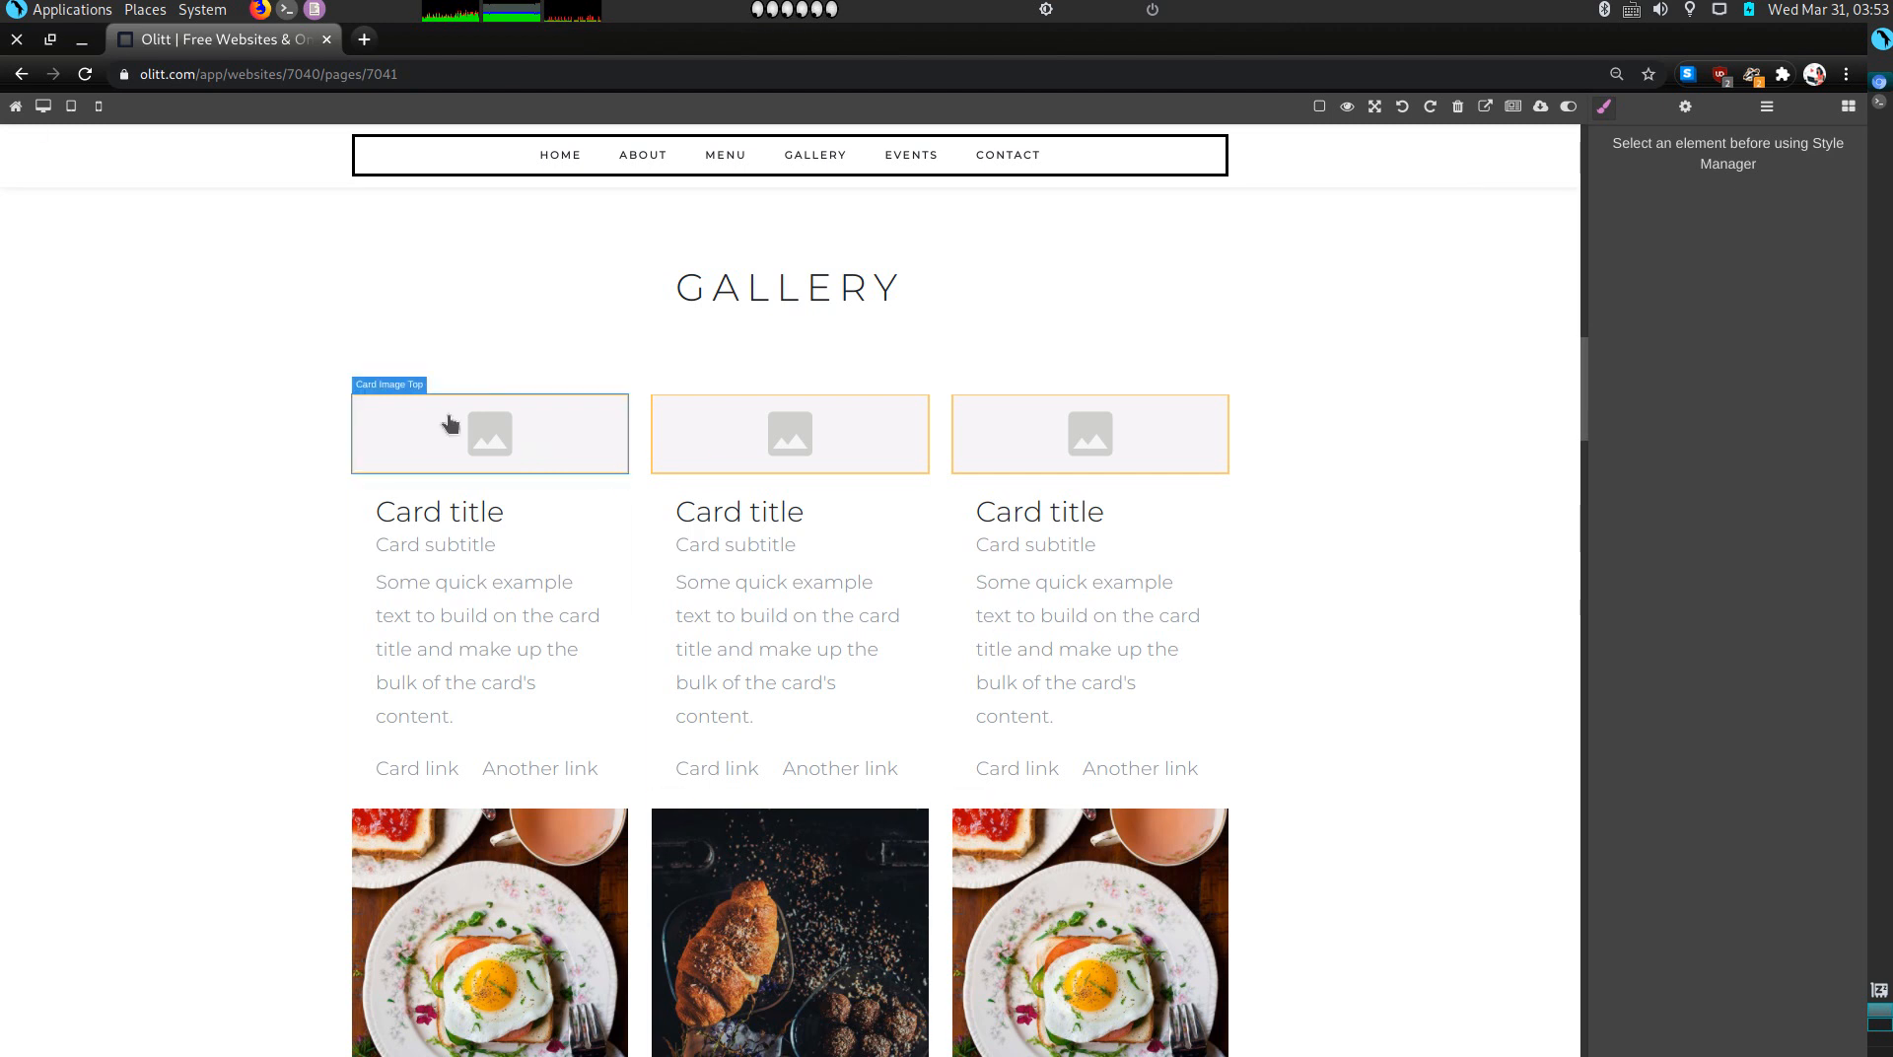
{"action": "double_click", "coordinate": [494, 439]}
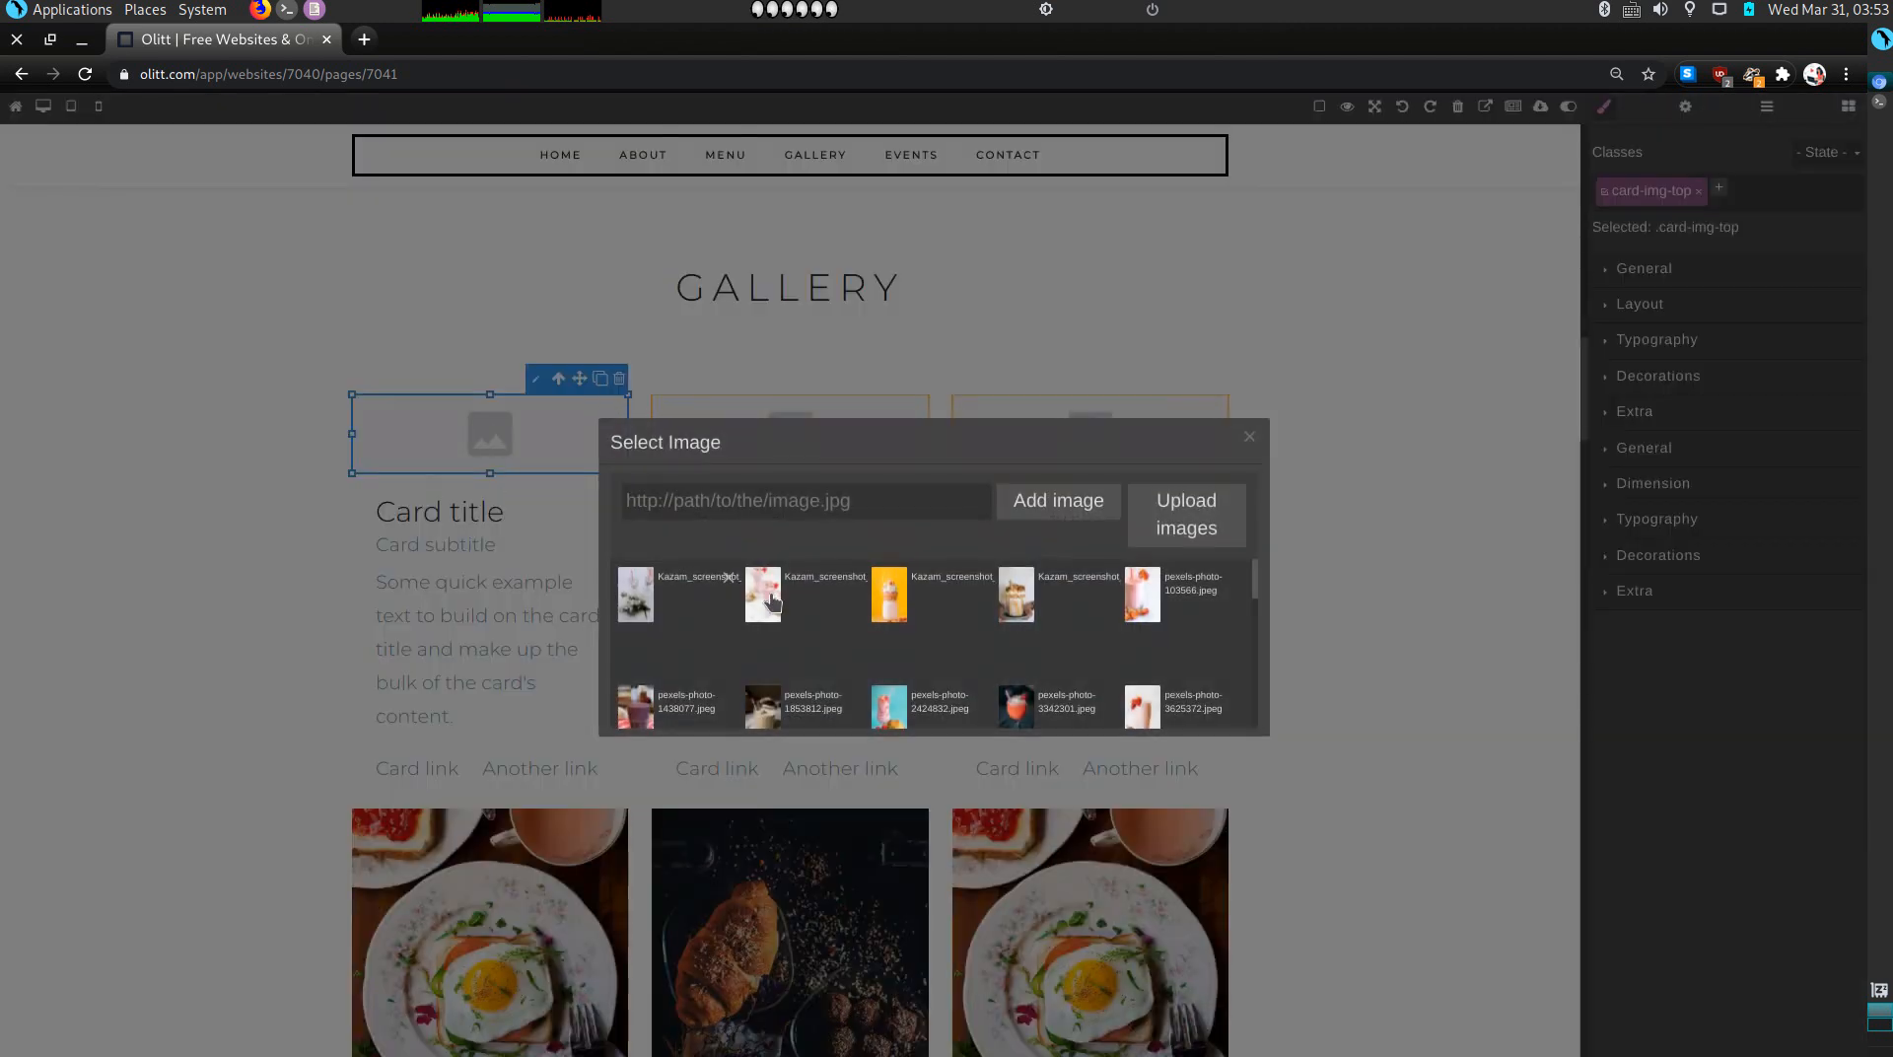
{"action": "left_click", "coordinate": [656, 598]}
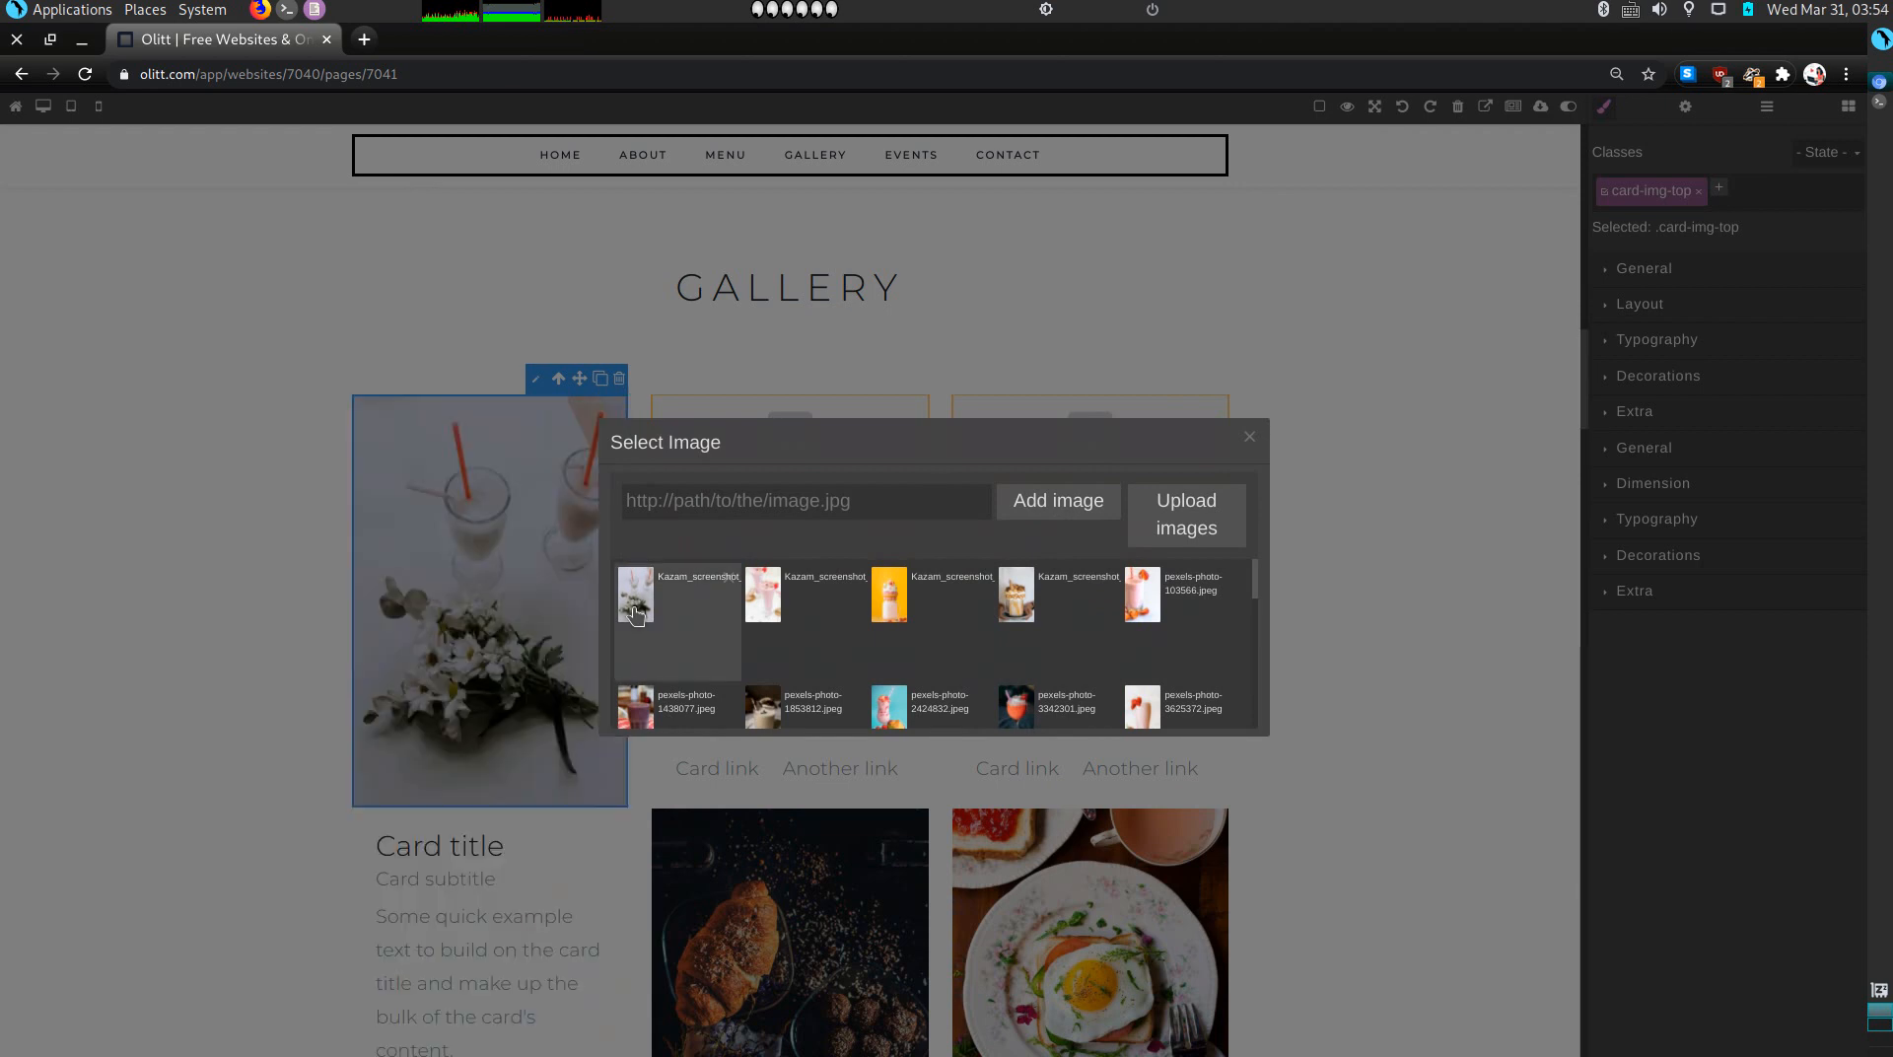
{"action": "left_click", "coordinate": [1249, 437]}
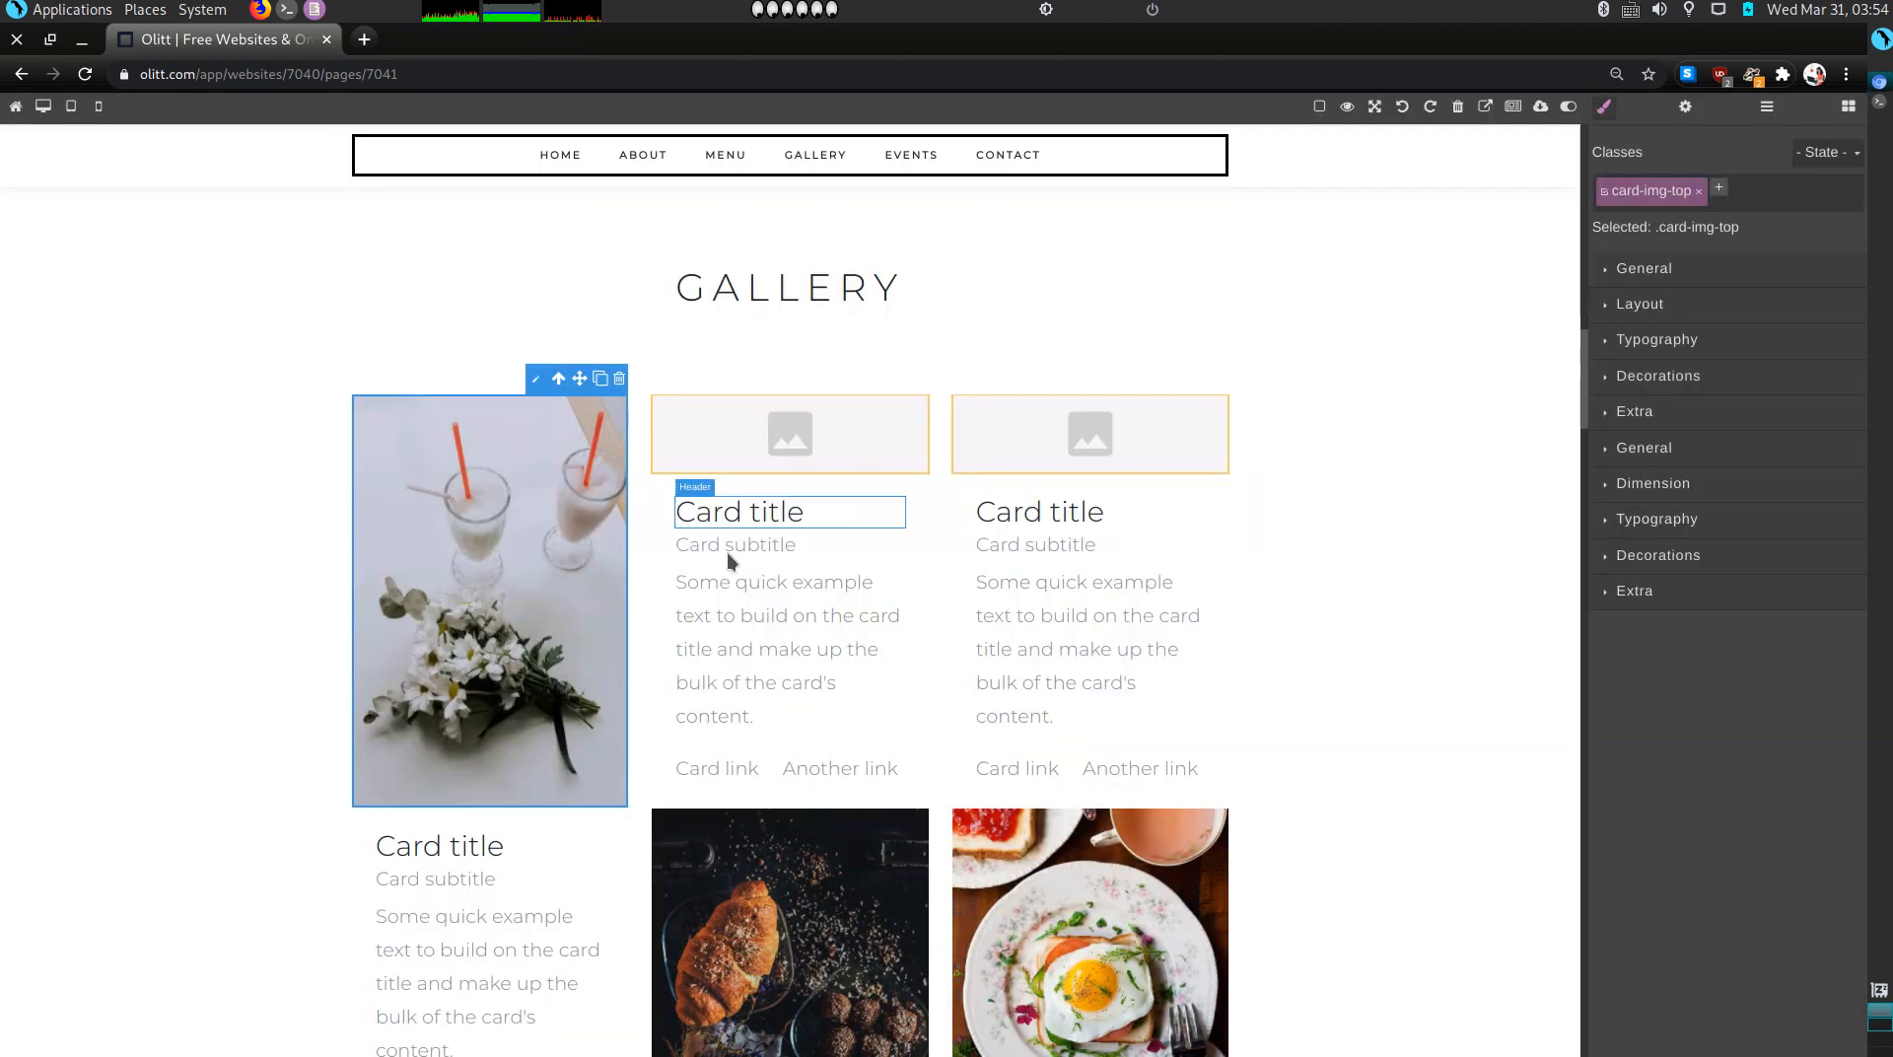
Step: Fill the second gallery card's image placeholder with the pink strawberry milkshake photo
{"action": "left_click", "coordinate": [780, 445]}
{"action": "double_click", "coordinate": [744, 436]}
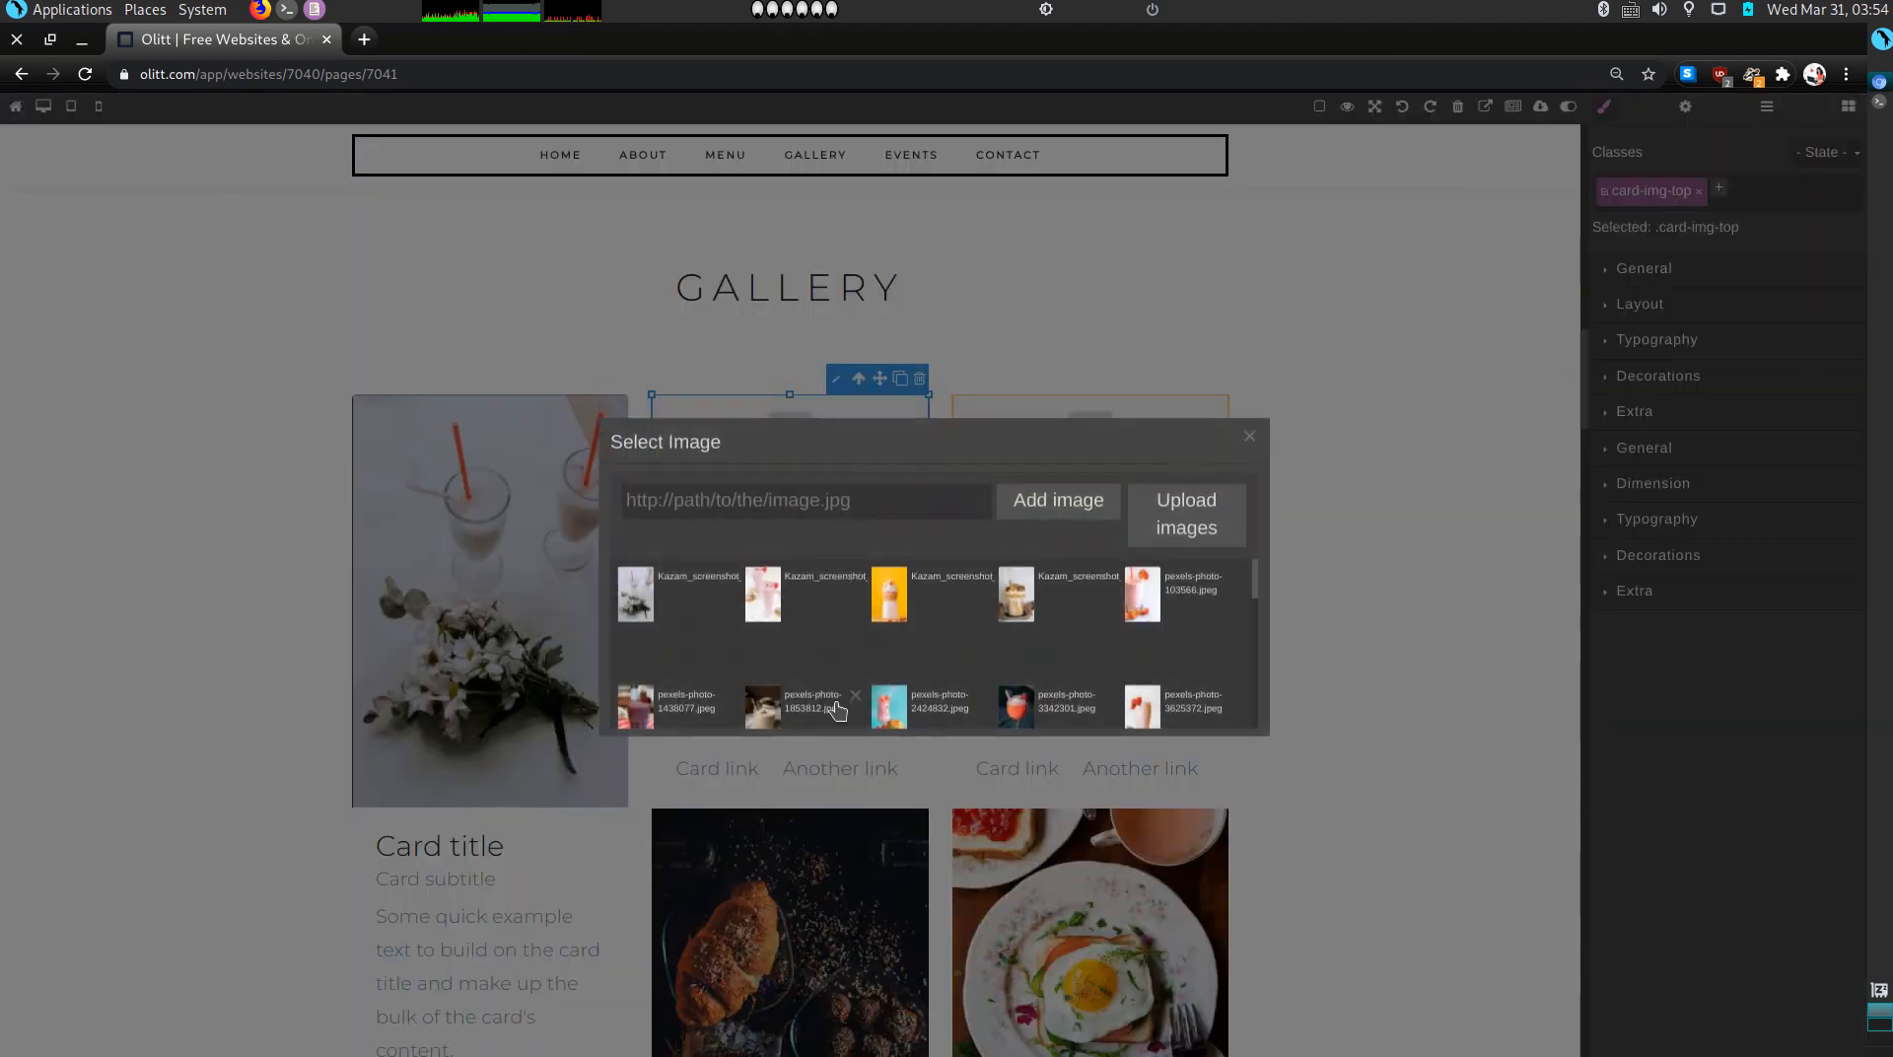
{"action": "left_click", "coordinate": [772, 616]}
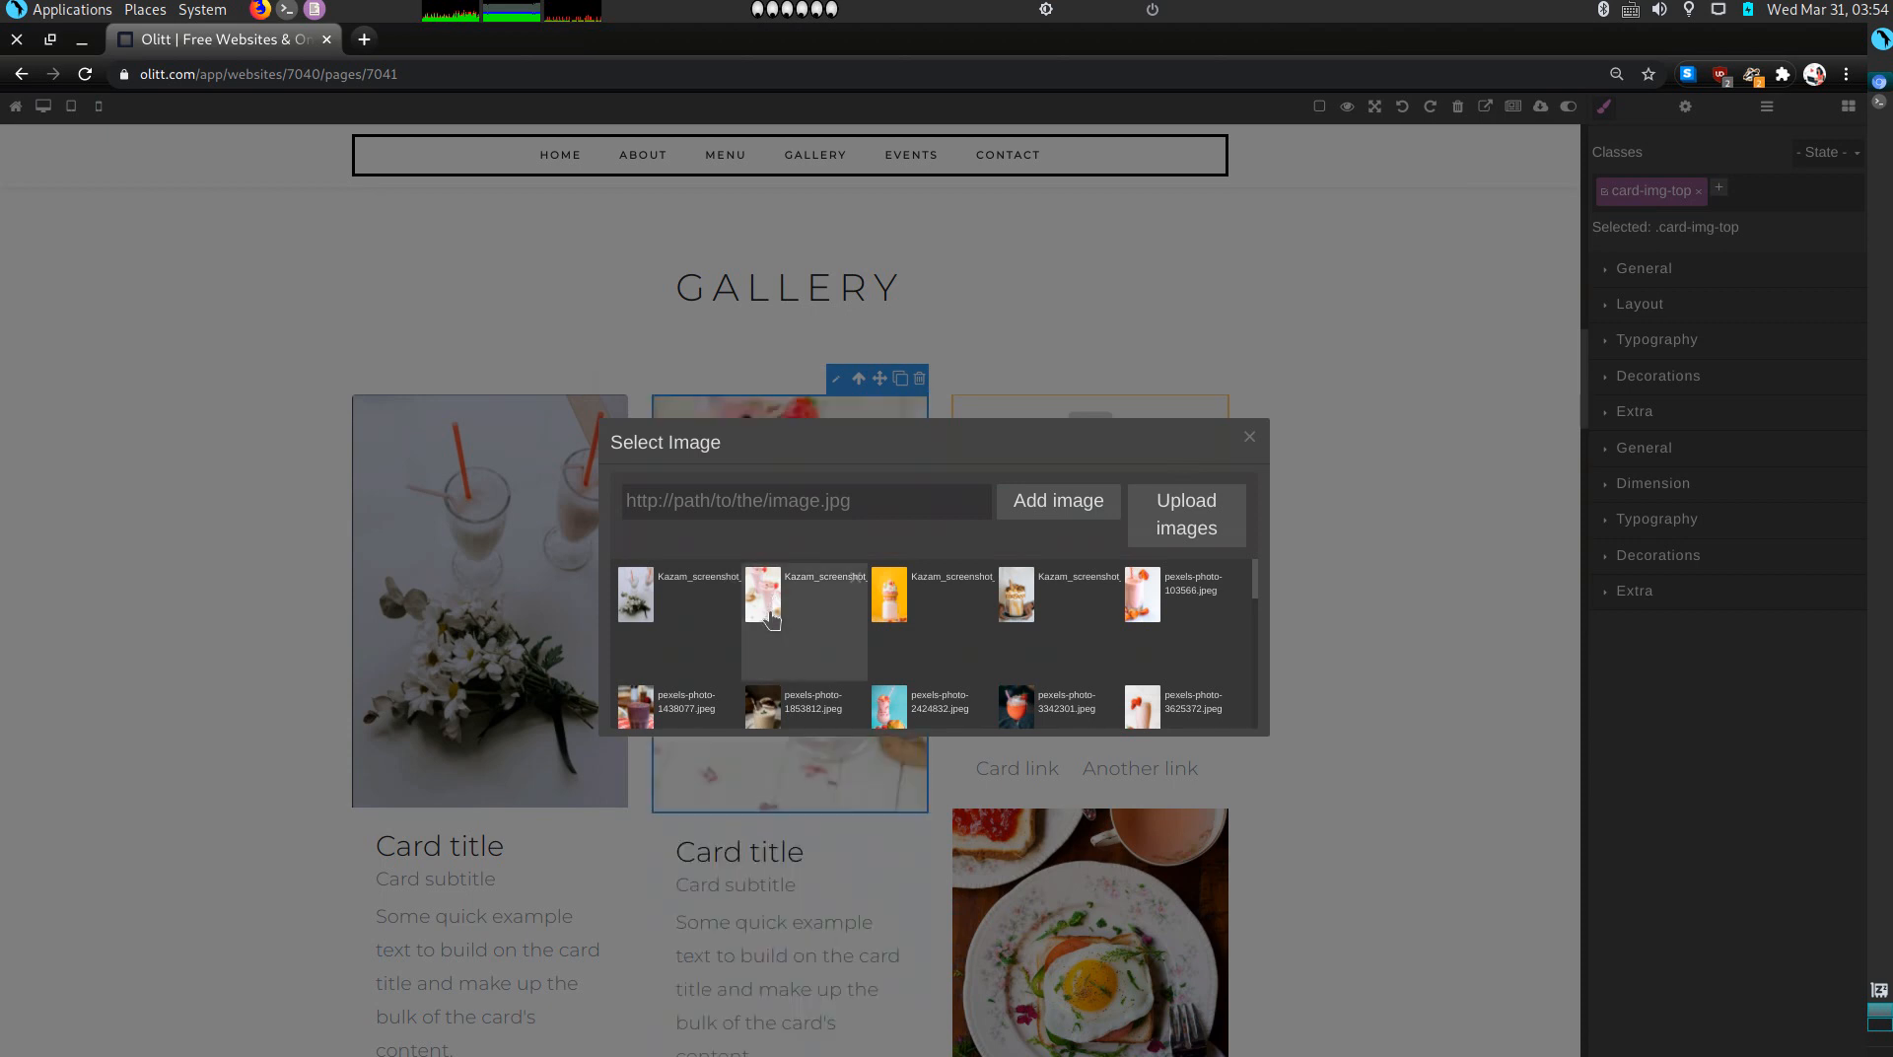
{"action": "left_click", "coordinate": [1249, 436]}
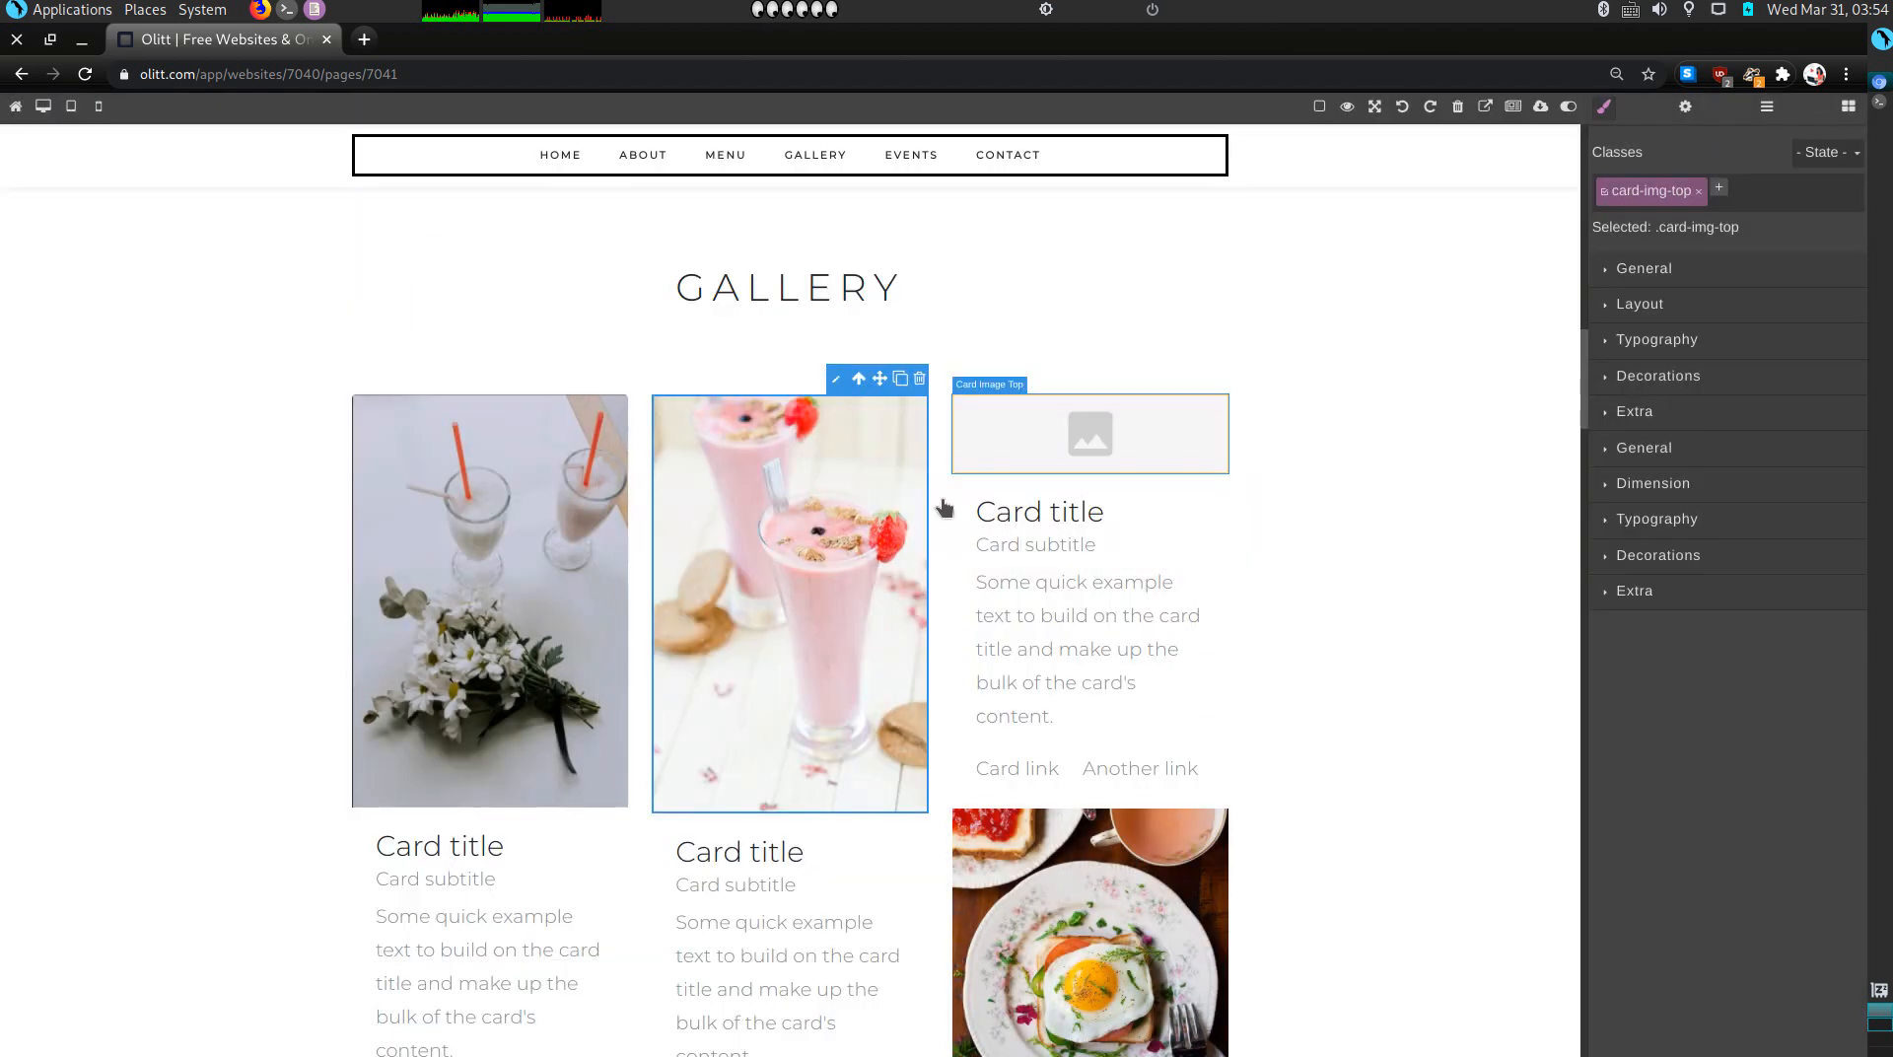
Step: Fill the third gallery card's image placeholder with the milkshake photo on a yellow background
{"action": "double_click", "coordinate": [1060, 446]}
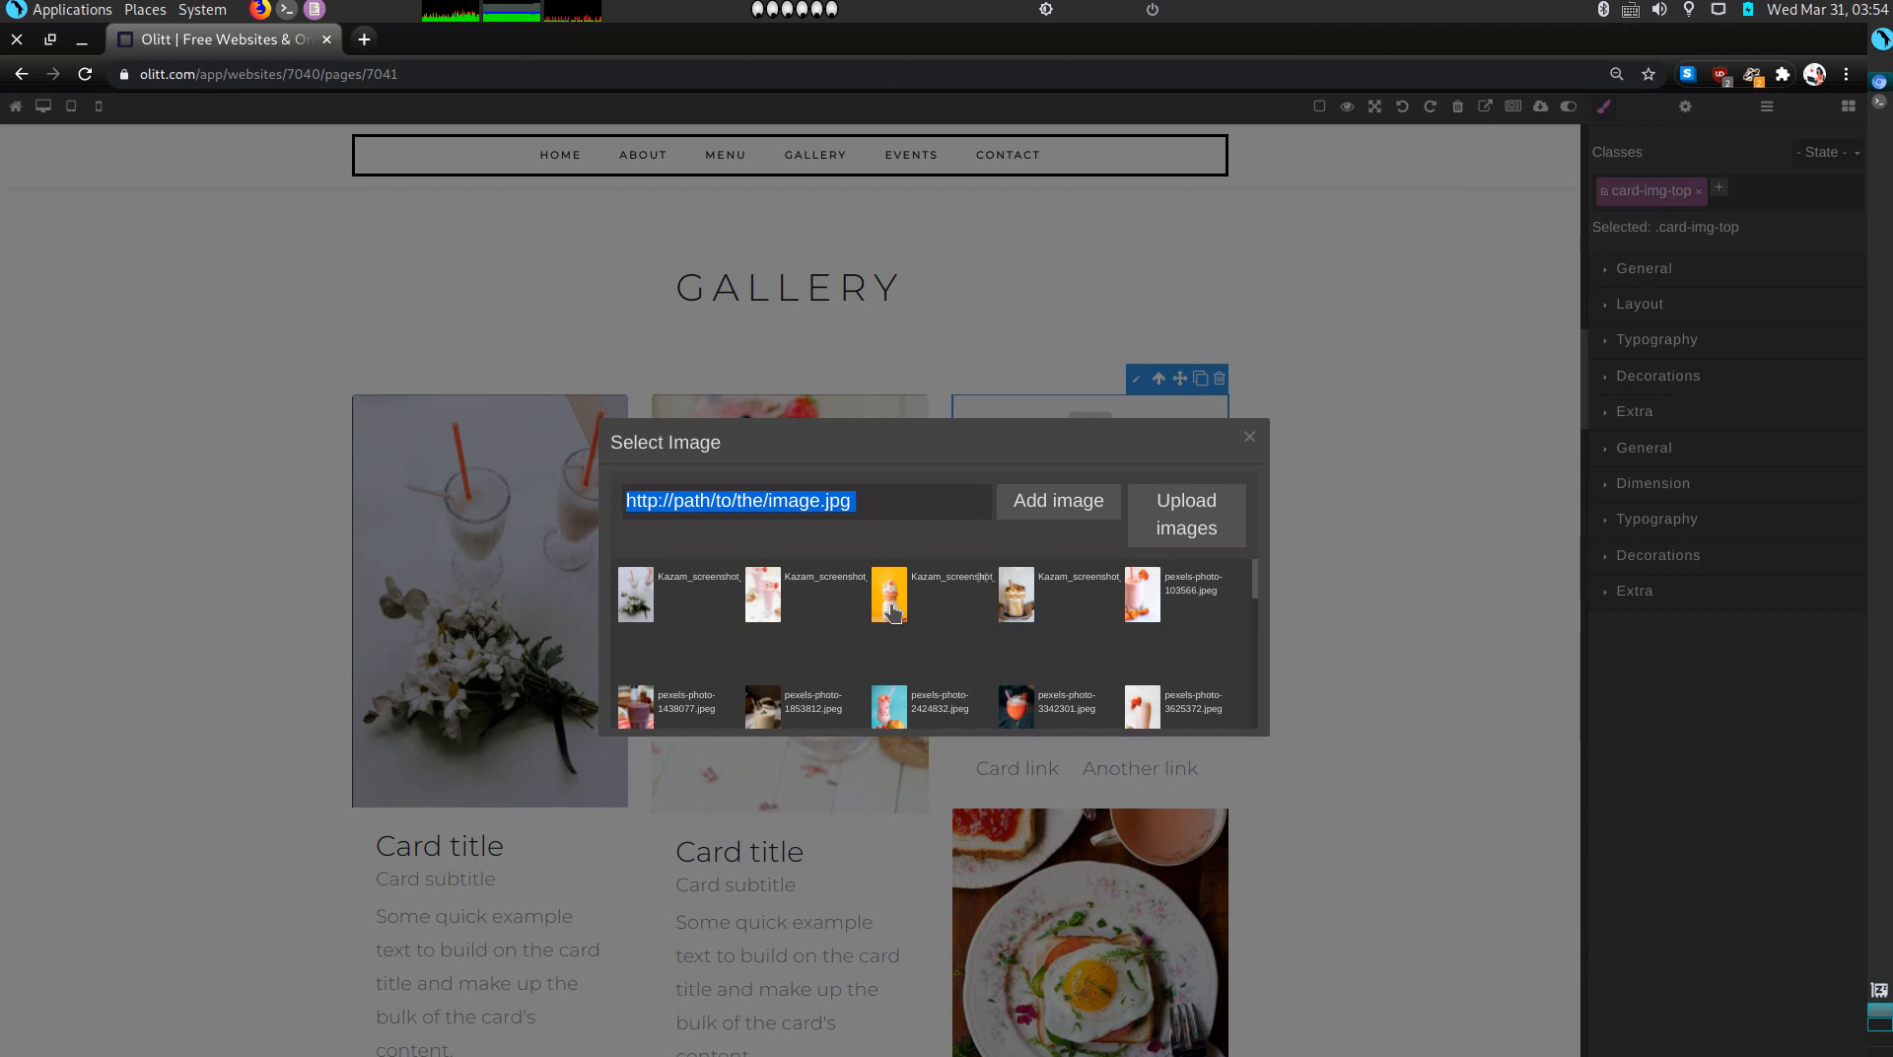
{"action": "left_click", "coordinate": [892, 616]}
{"action": "left_click", "coordinate": [1248, 440]}
Step: Delete the body with title, text and links from the first gallery card, beneath the white-flower milkshake photo
{"action": "scroll", "coordinate": [826, 461], "scroll_direction": "down", "scroll_amount": 6}
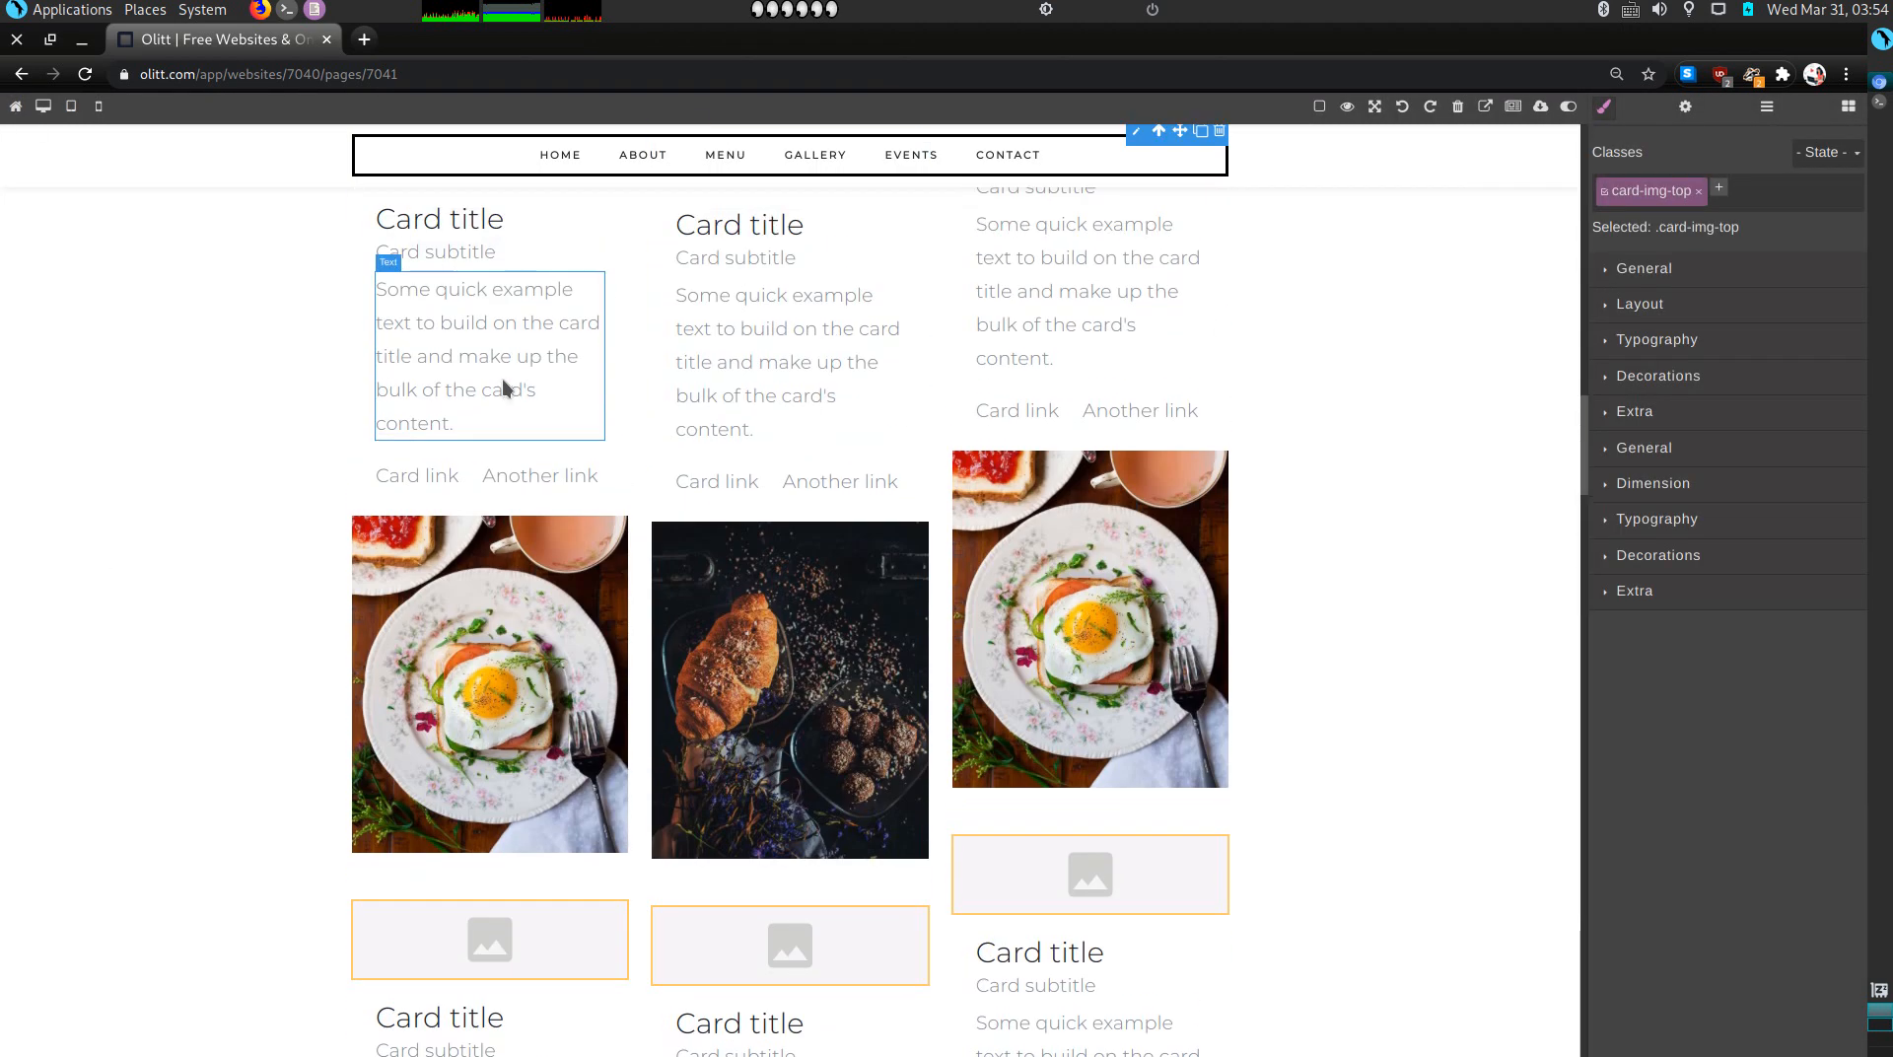
{"action": "scroll", "coordinate": [537, 282], "scroll_direction": "up", "scroll_amount": 1}
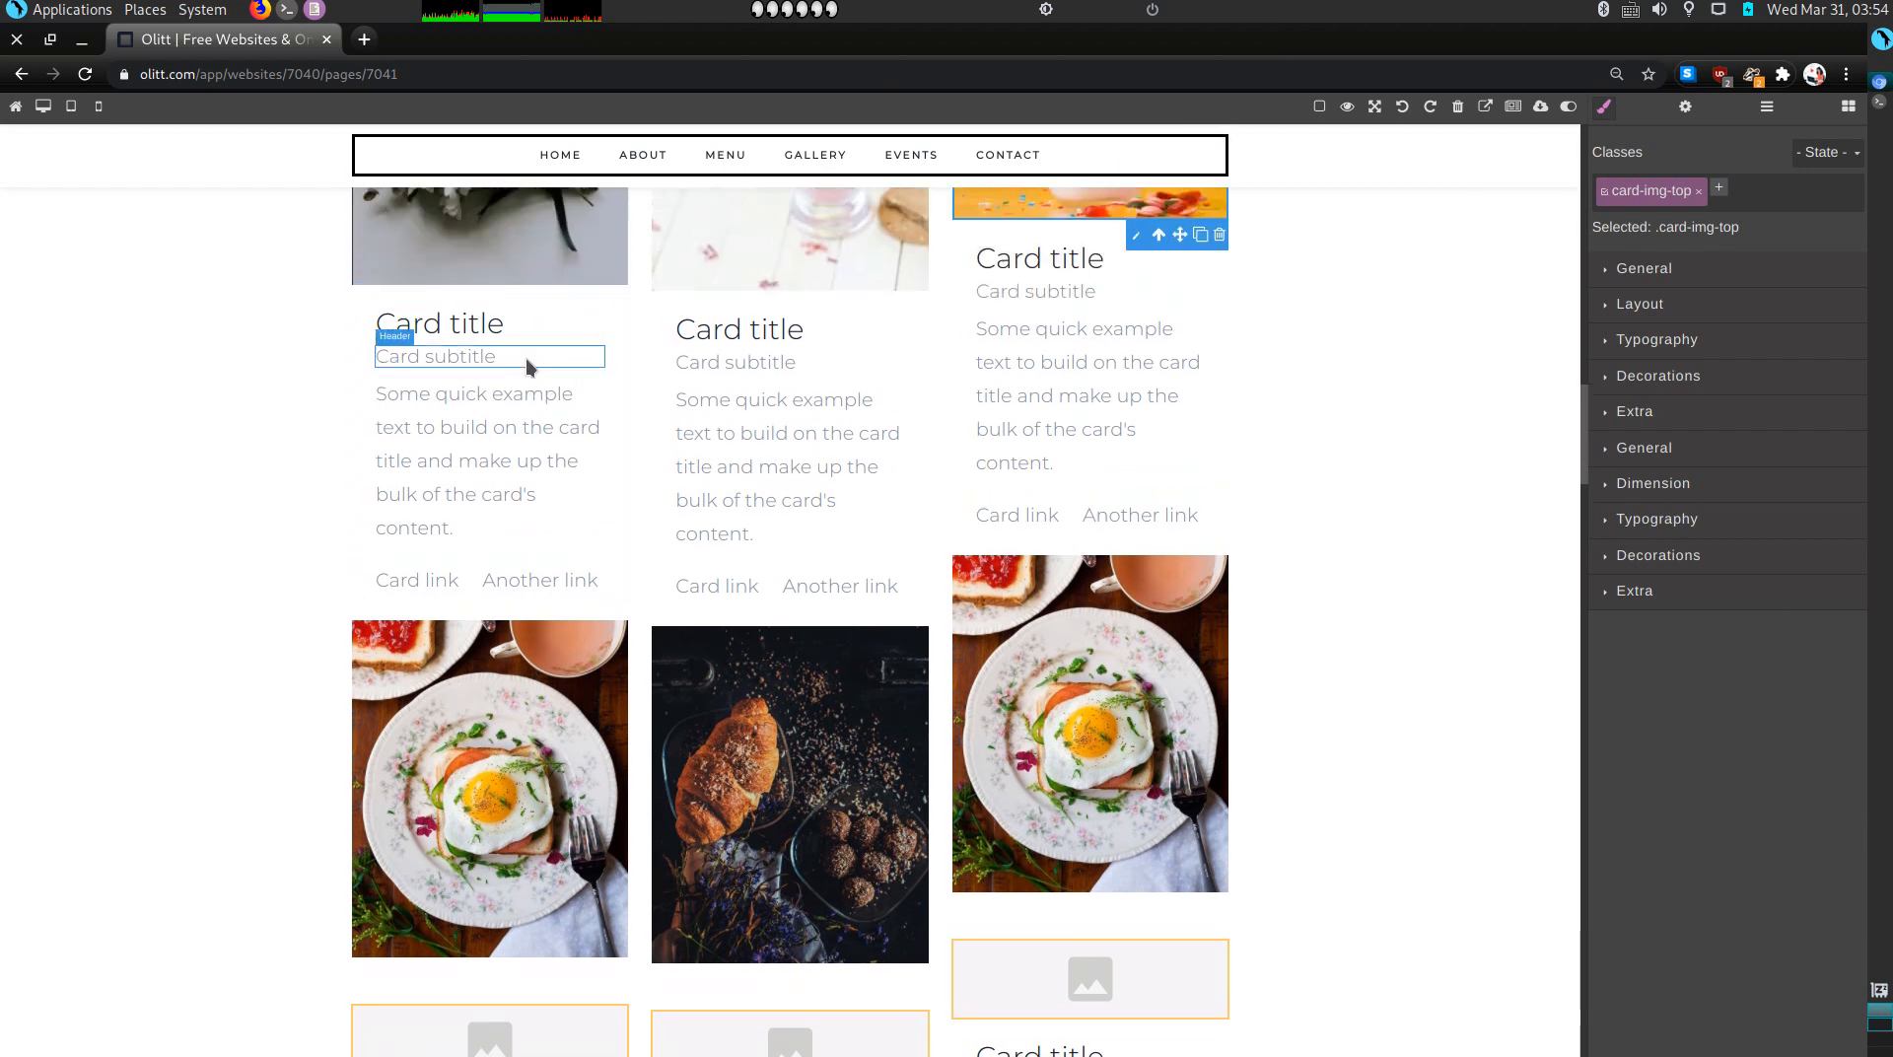
{"action": "left_click", "coordinate": [606, 380]}
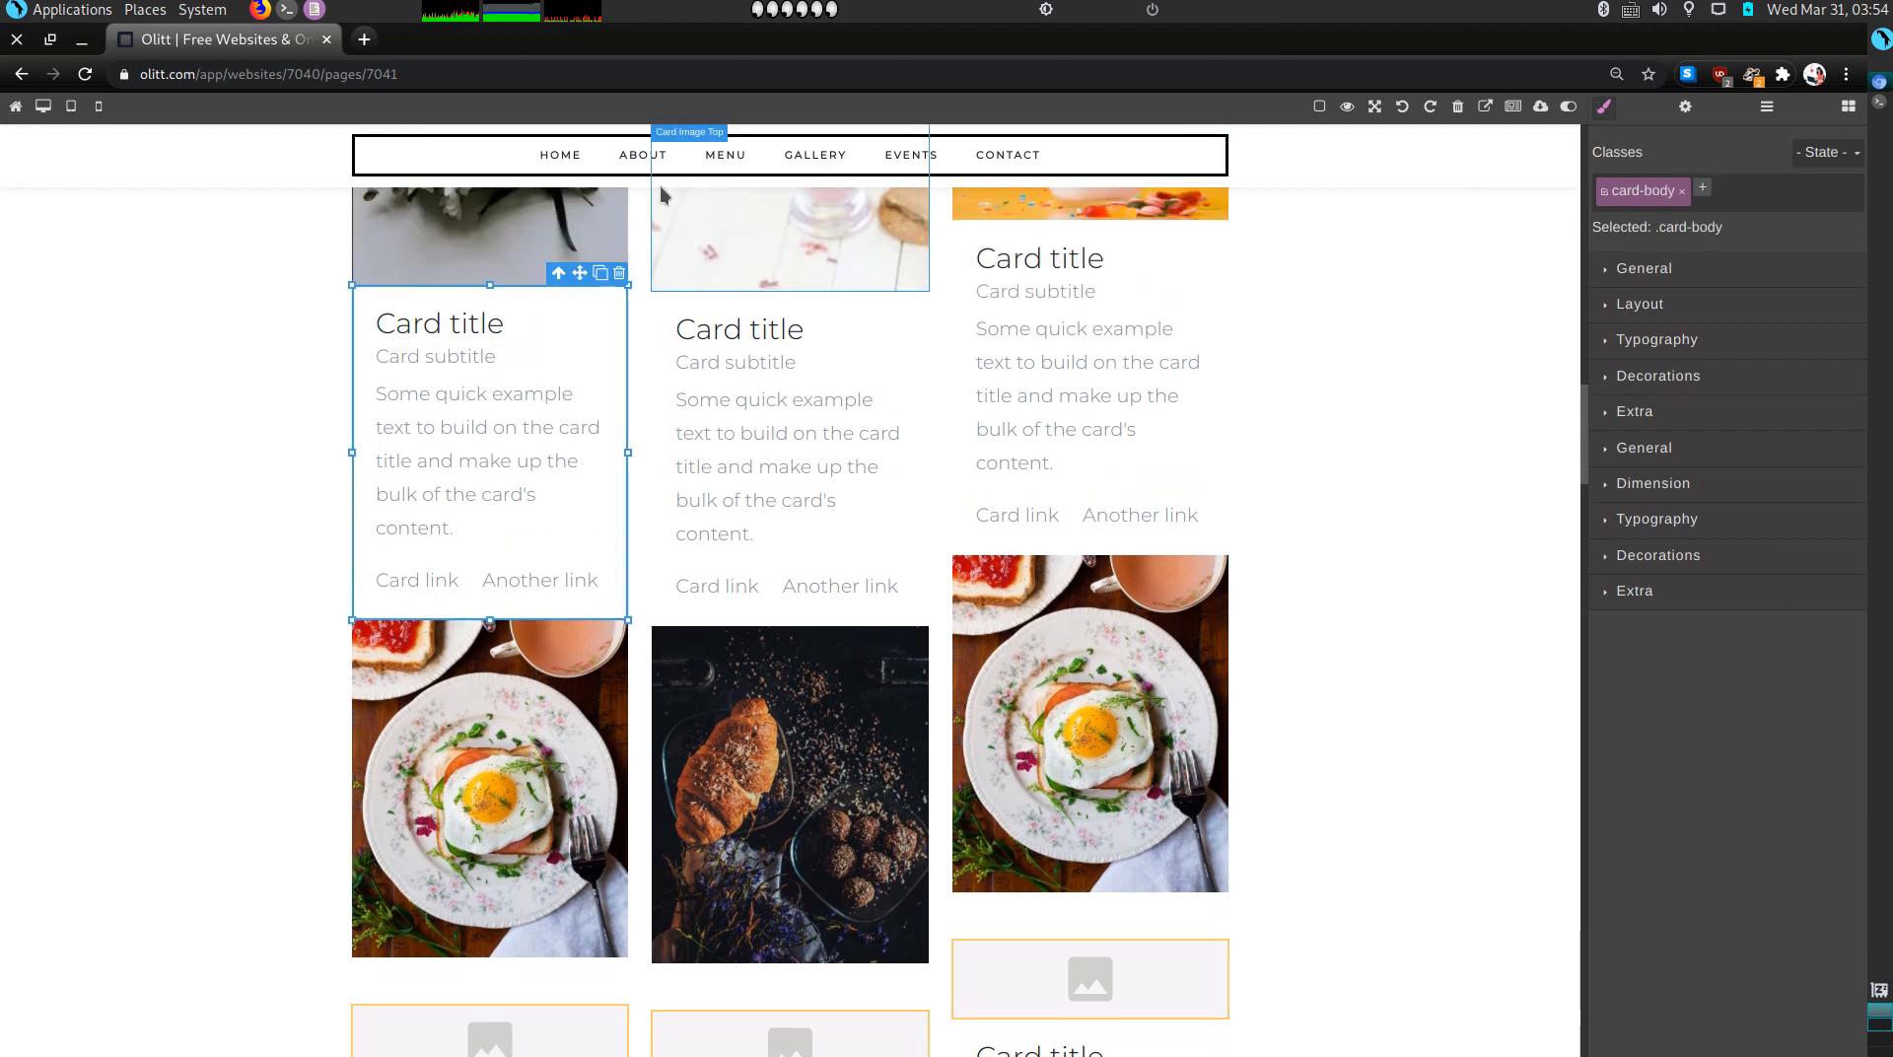
{"action": "left_click", "coordinate": [619, 273]}
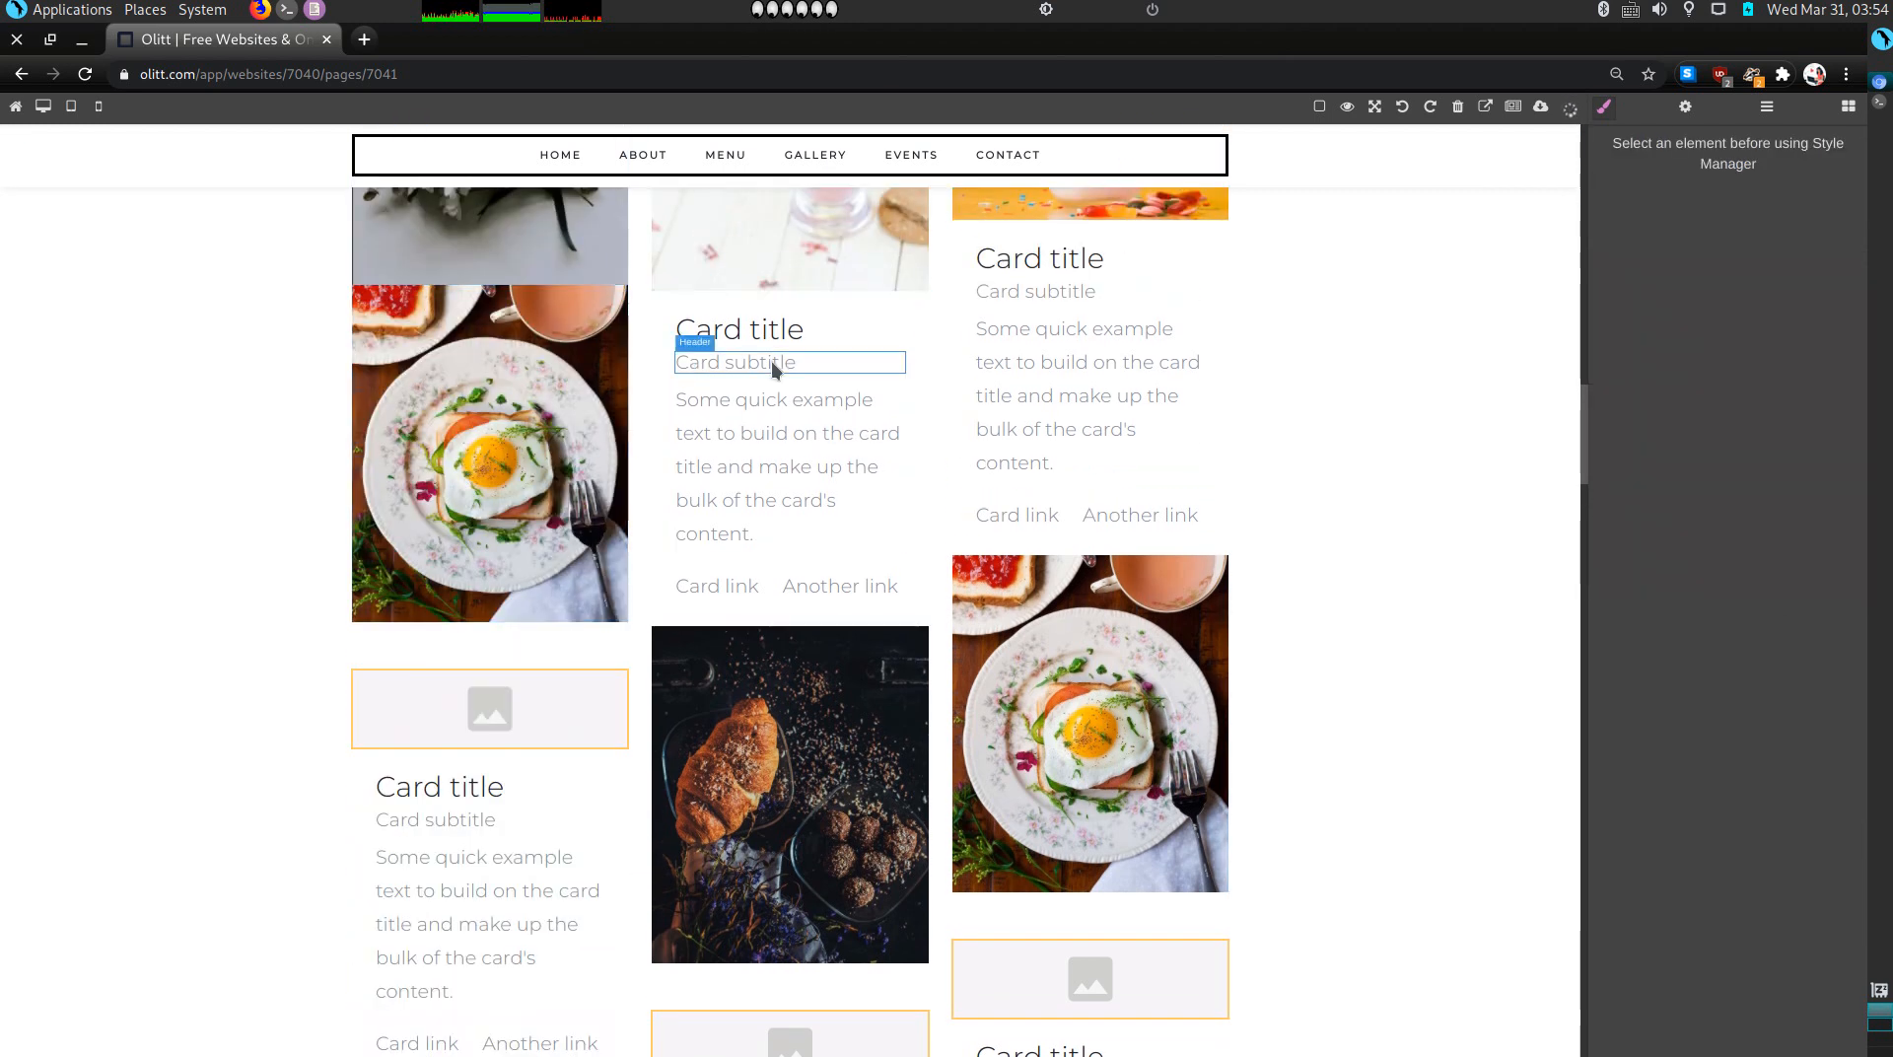
Step: Replace the egg-toast photo beneath the white-flower milkshakes with the photo of hands holding a pretzel-topped milkshake
{"action": "double_click", "coordinate": [427, 340]}
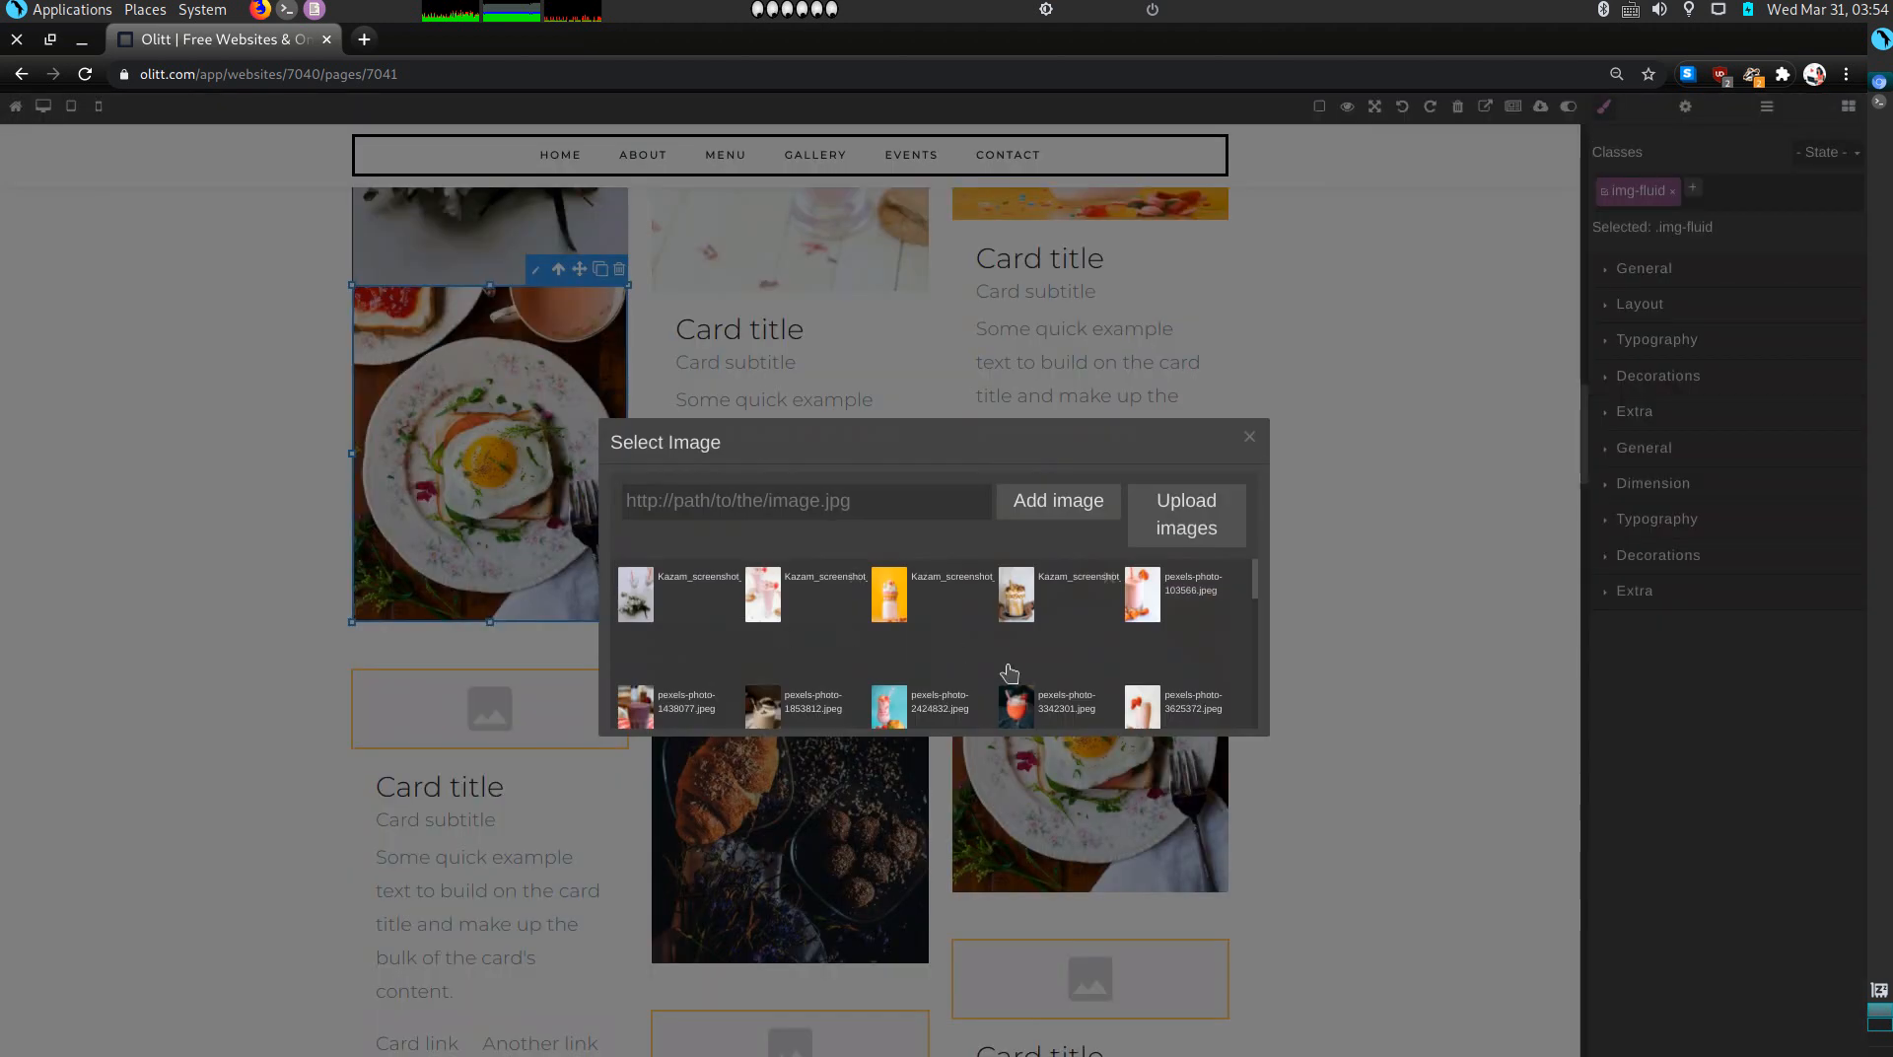
{"action": "left_click", "coordinate": [1015, 596]}
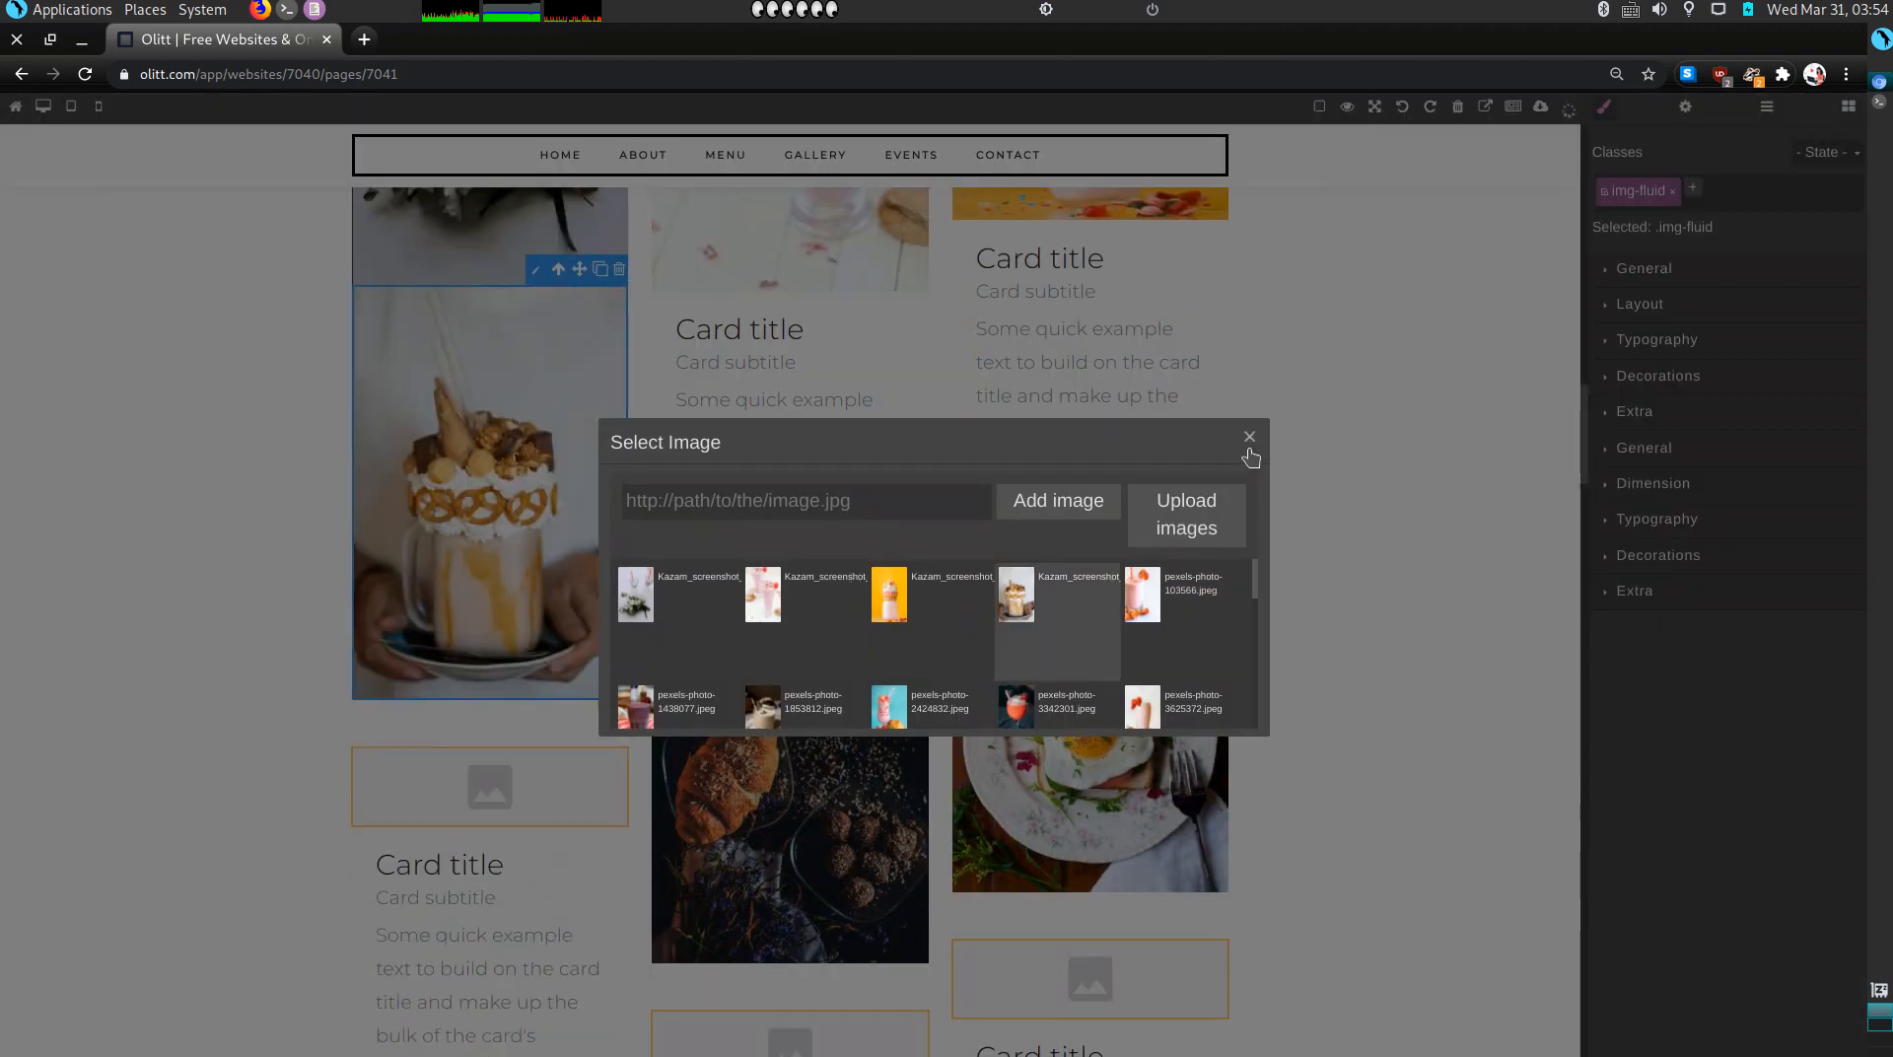
{"action": "left_click", "coordinate": [1248, 433]}
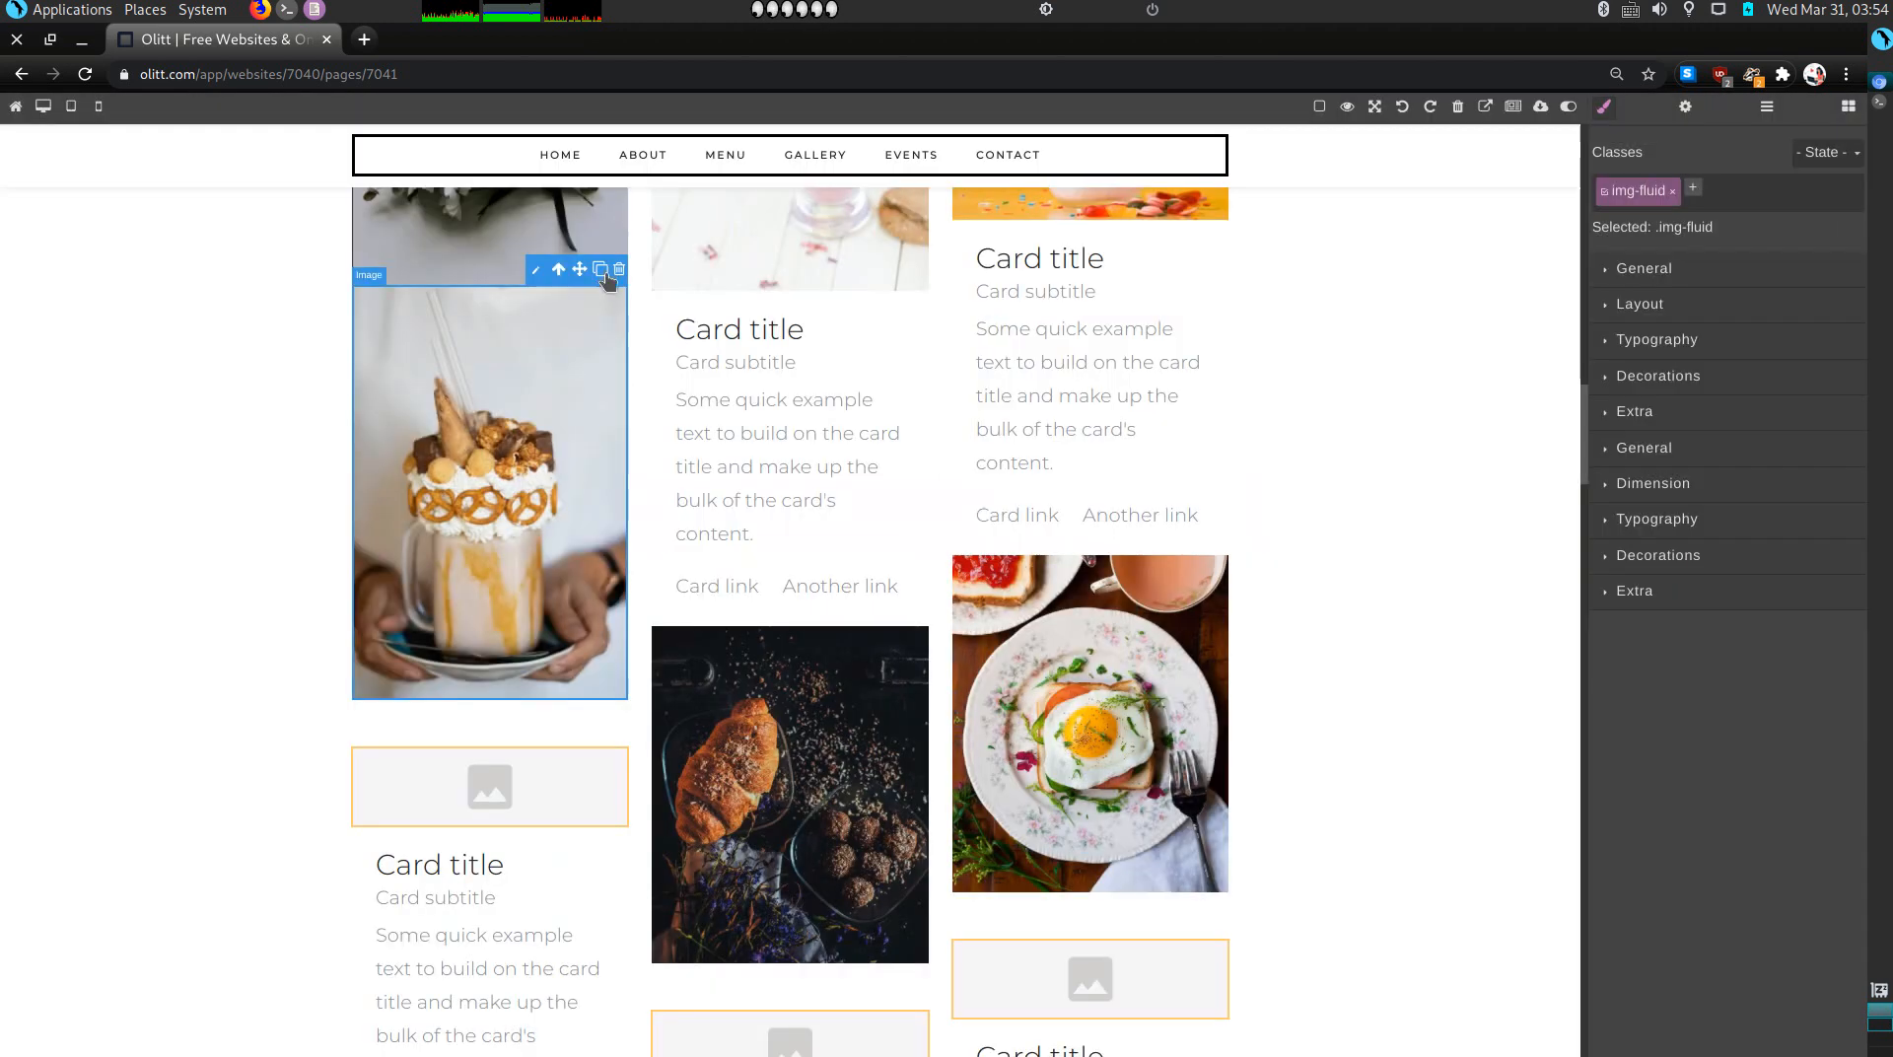
Step: Delete the bodies with title, text and links from the second and third gallery cards
{"action": "left_click", "coordinate": [901, 376]}
{"action": "left_click", "coordinate": [921, 277]}
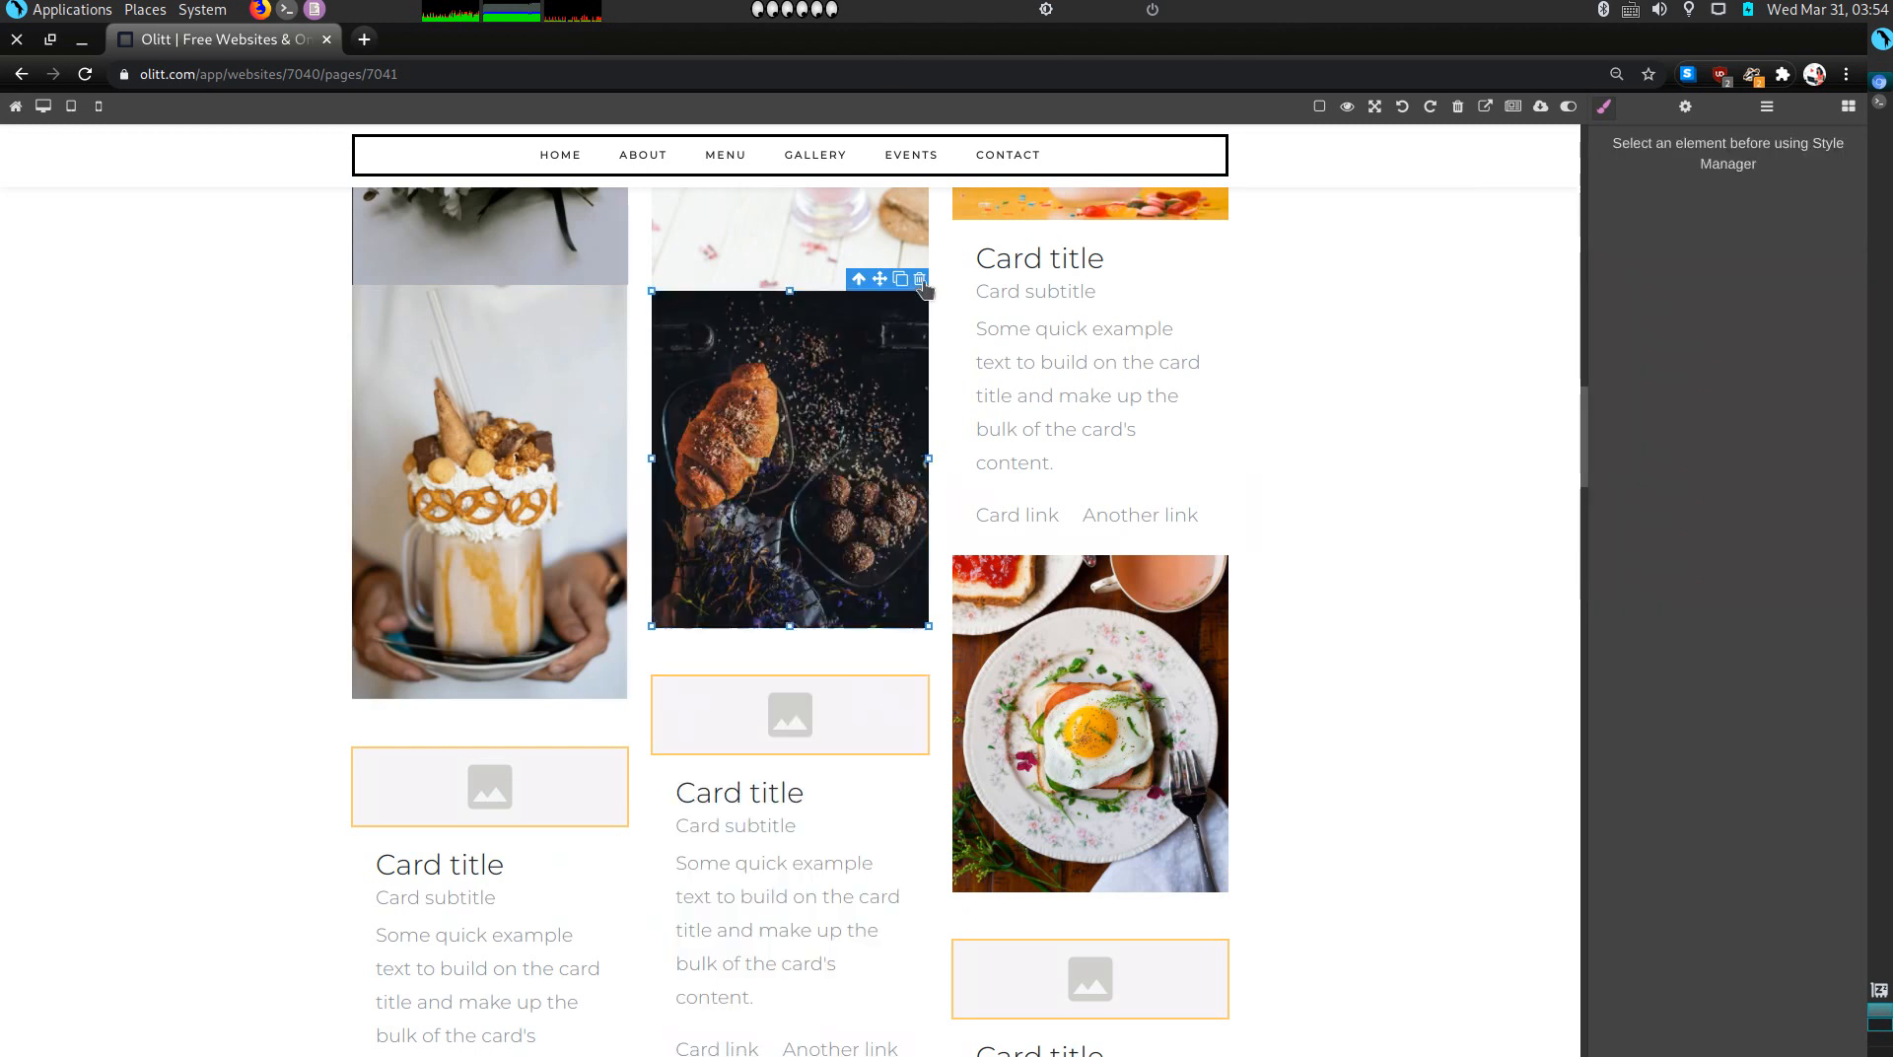
{"action": "left_click", "coordinate": [1179, 267]}
{"action": "left_click", "coordinate": [1187, 295]}
{"action": "left_click", "coordinate": [1208, 255]}
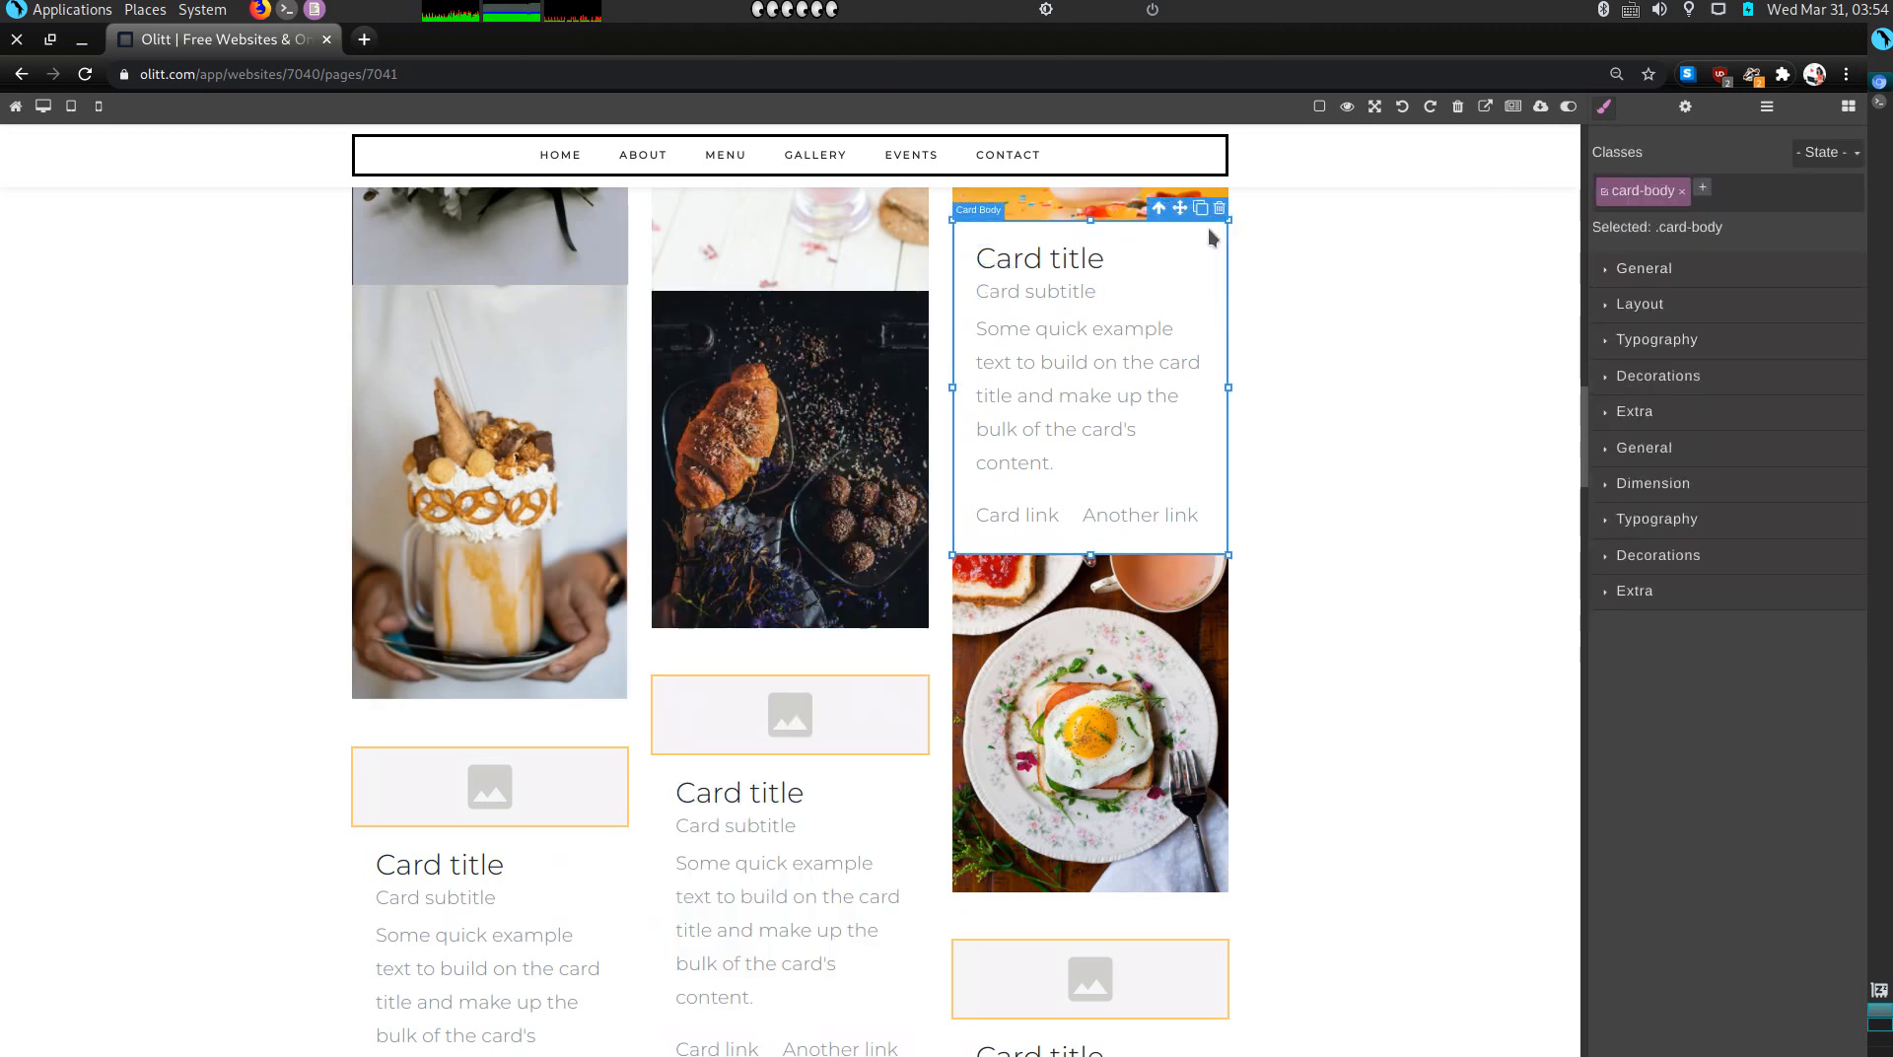
{"action": "left_click", "coordinate": [1219, 211]}
Step: Replace the third card's egg-toast photo with pexels-photo-103566.jpeg and the second card's croissant photo with pexels-photo-1438077.jpeg
{"action": "double_click", "coordinate": [983, 264]}
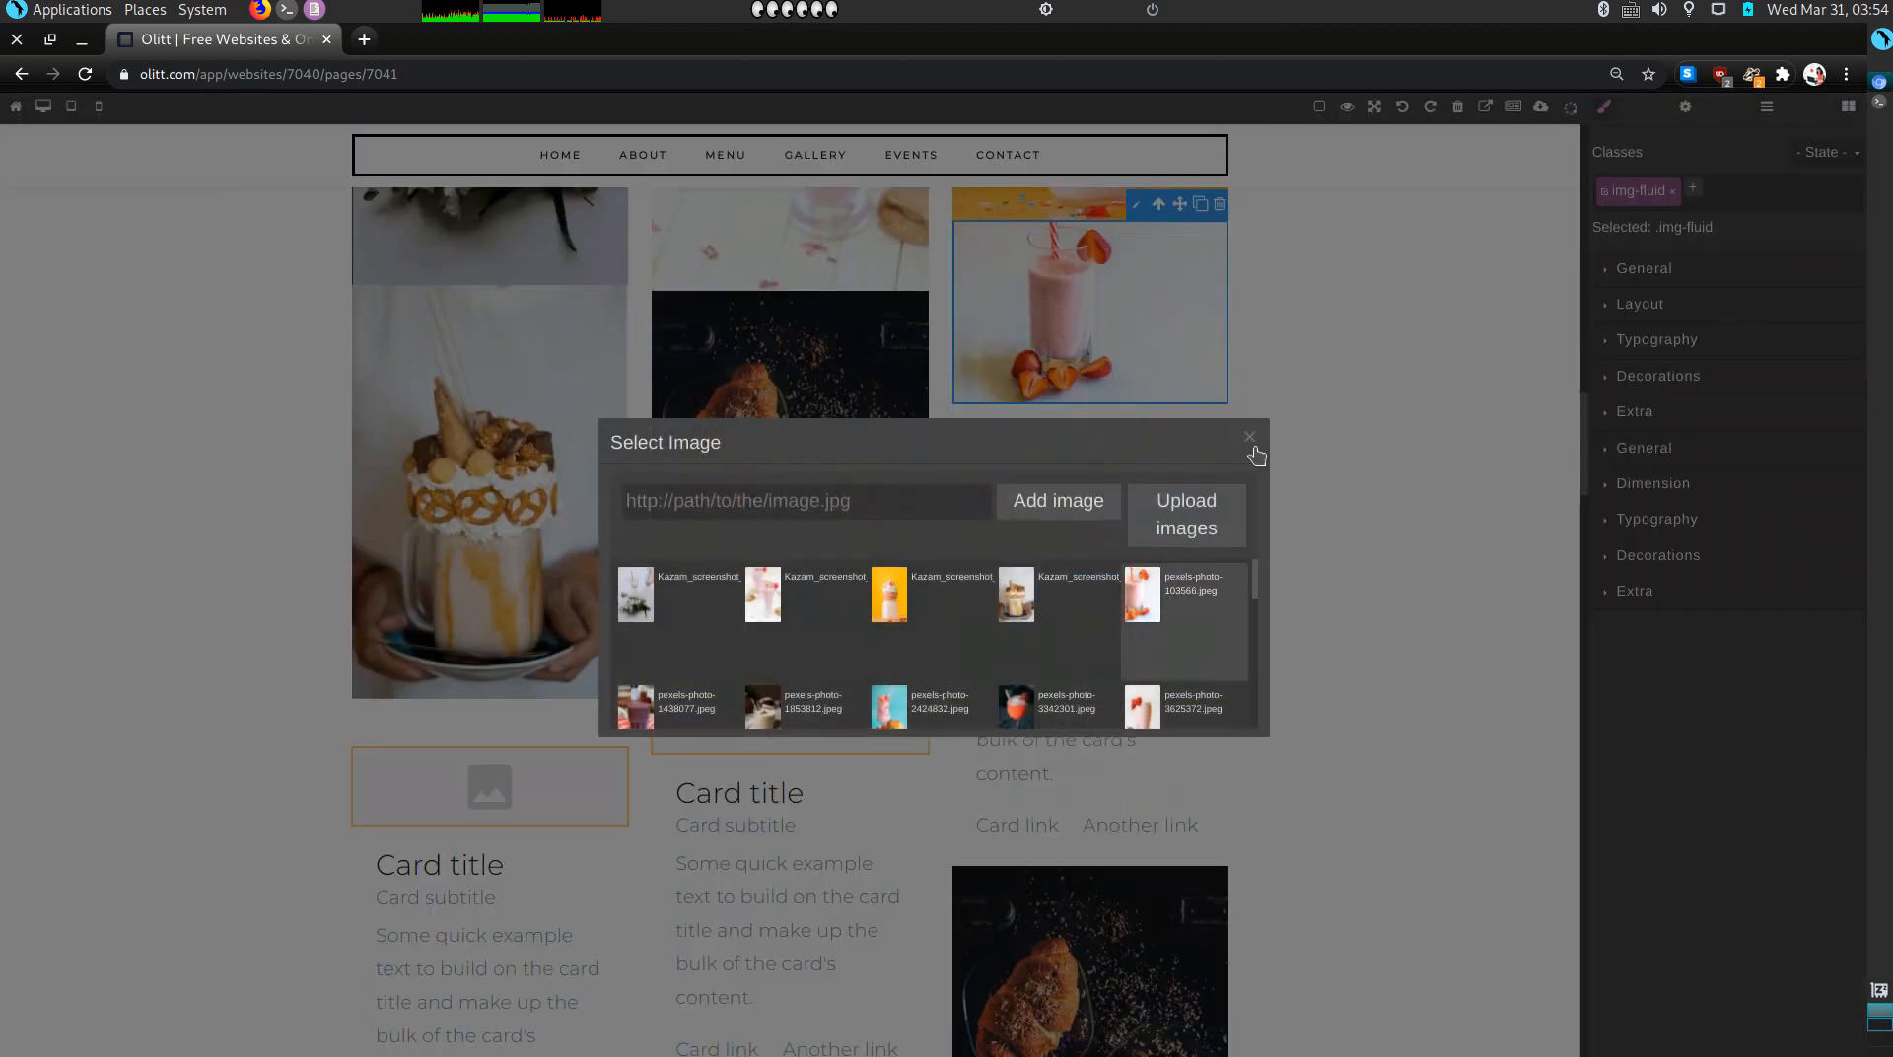
{"action": "left_click", "coordinate": [1250, 439]}
{"action": "scroll", "coordinate": [819, 355], "scroll_direction": "down", "scroll_amount": 1}
{"action": "double_click", "coordinate": [819, 355]}
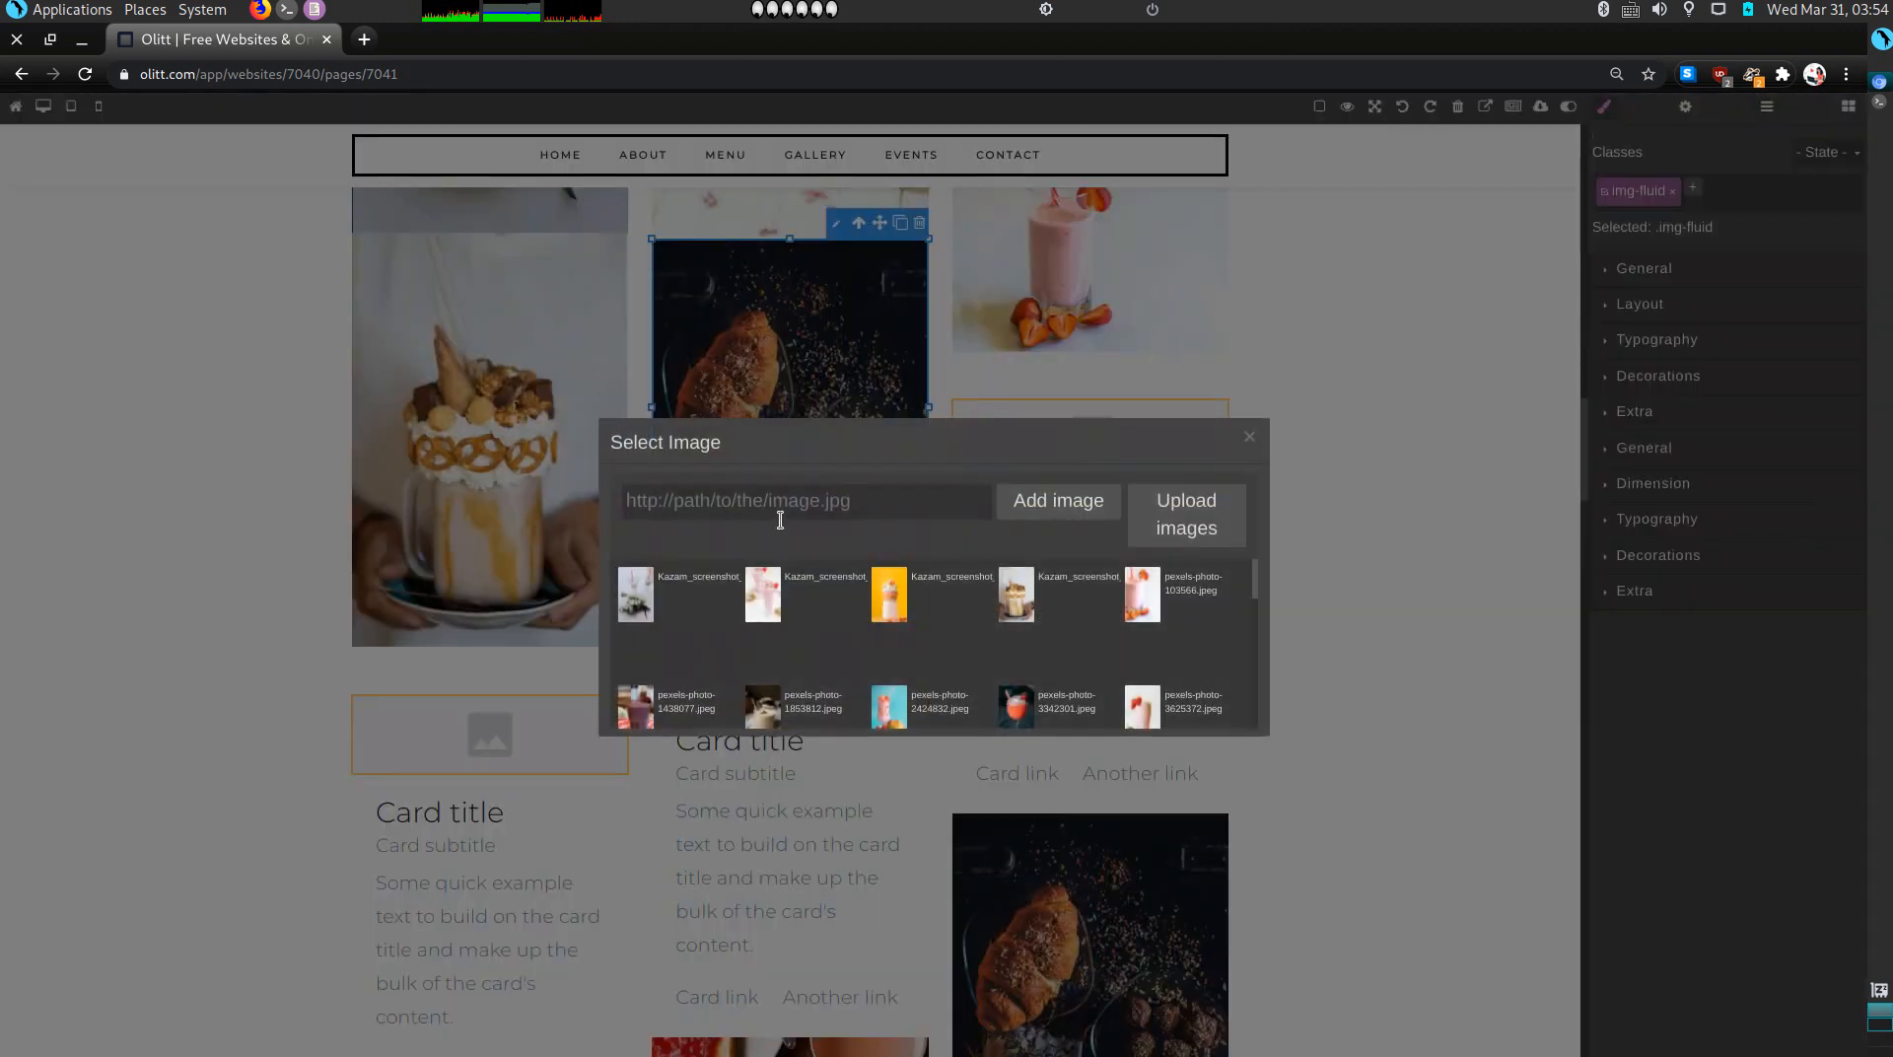
{"action": "left_click", "coordinate": [636, 705]}
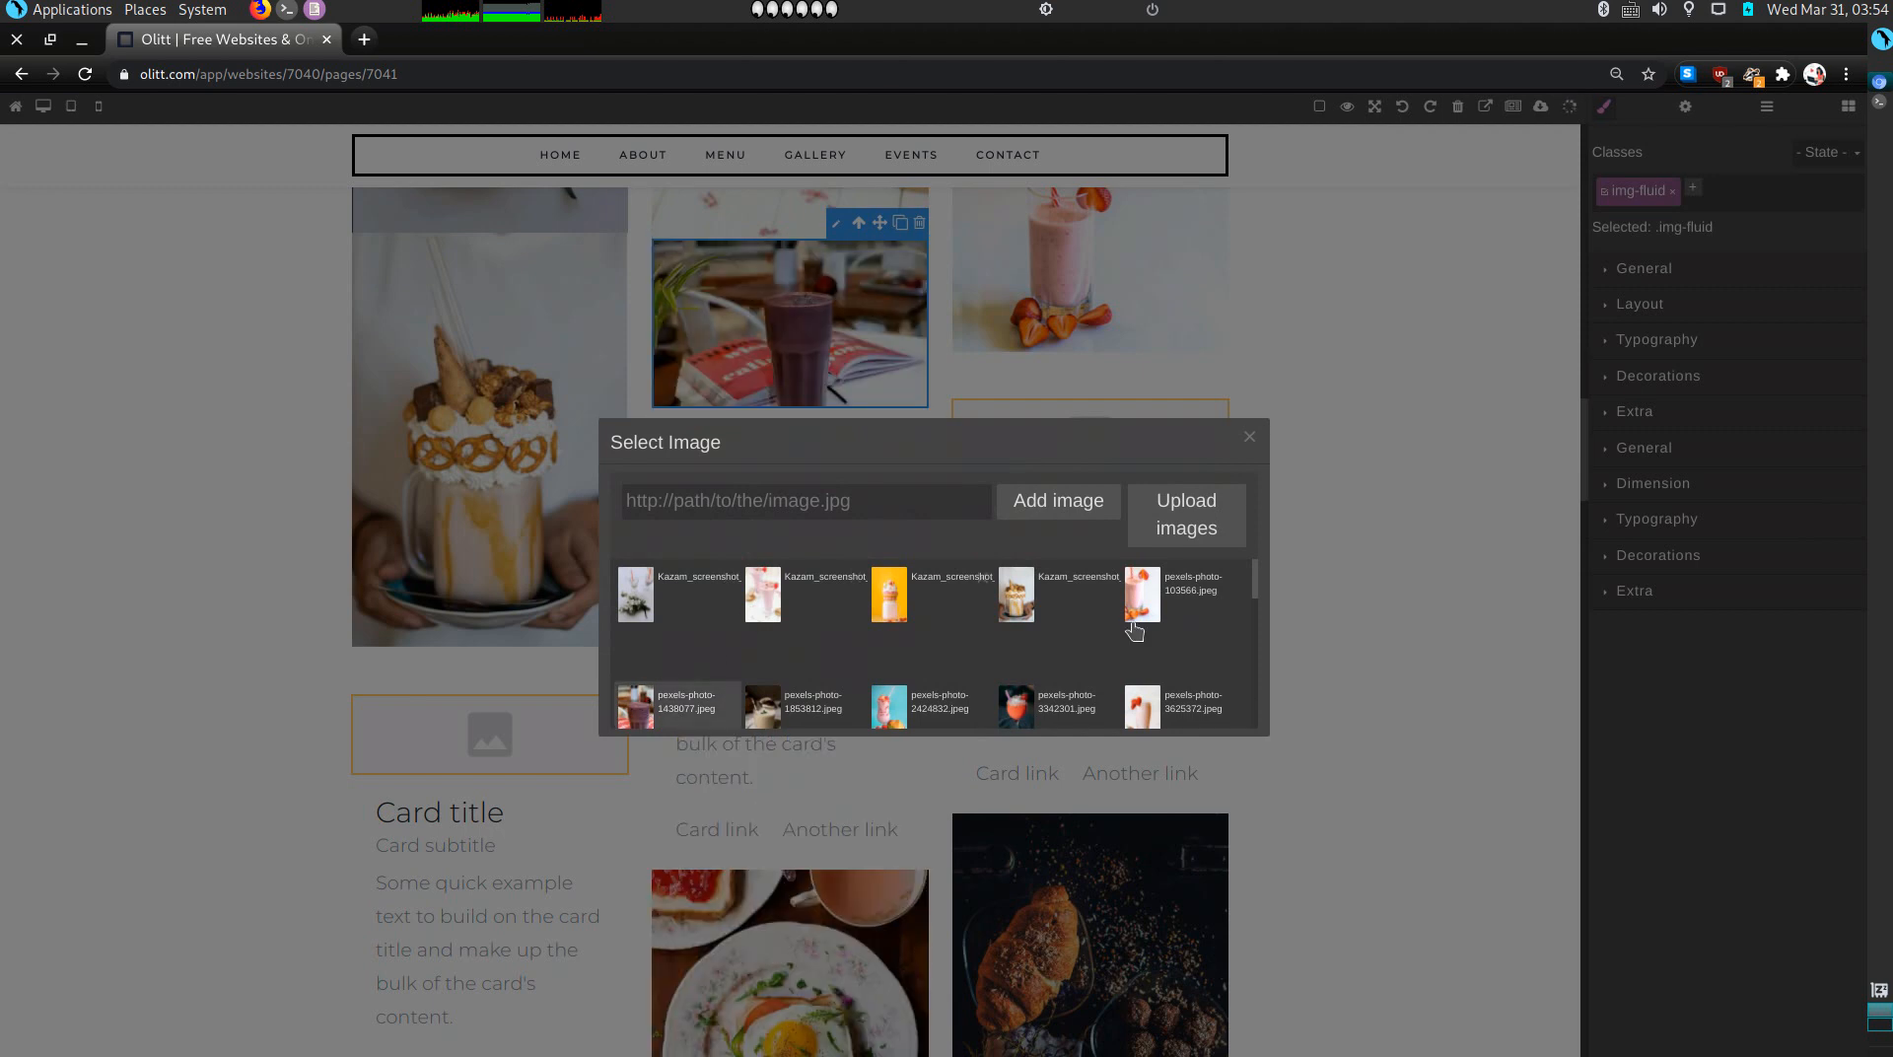
{"action": "left_click", "coordinate": [1246, 448]}
Step: Fill the image placeholder of the card below the pretzel-topped milkshake with pexels-photo-1853812.jpeg
{"action": "scroll", "coordinate": [624, 528], "scroll_direction": "down", "scroll_amount": 2}
{"action": "left_click", "coordinate": [481, 631]}
{"action": "double_click", "coordinate": [481, 625]}
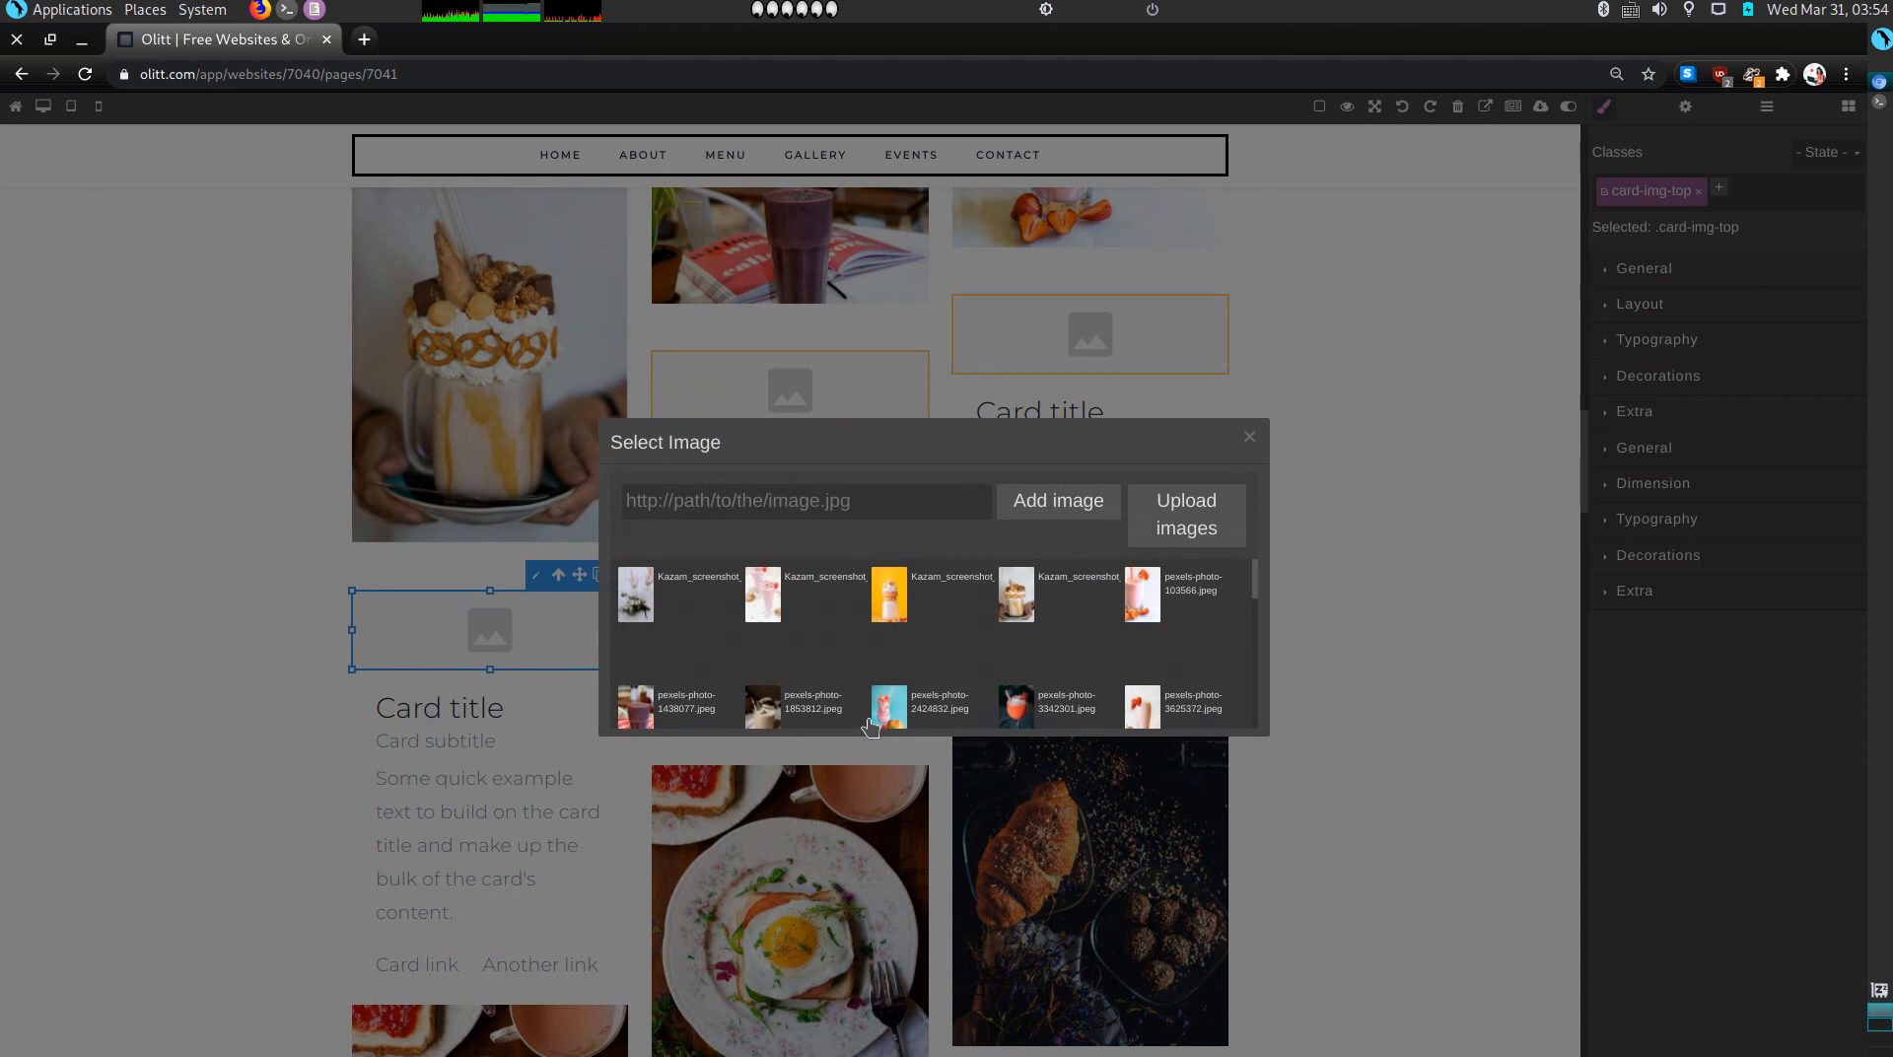
{"action": "scroll", "coordinate": [1119, 621], "scroll_direction": "down", "scroll_amount": 2}
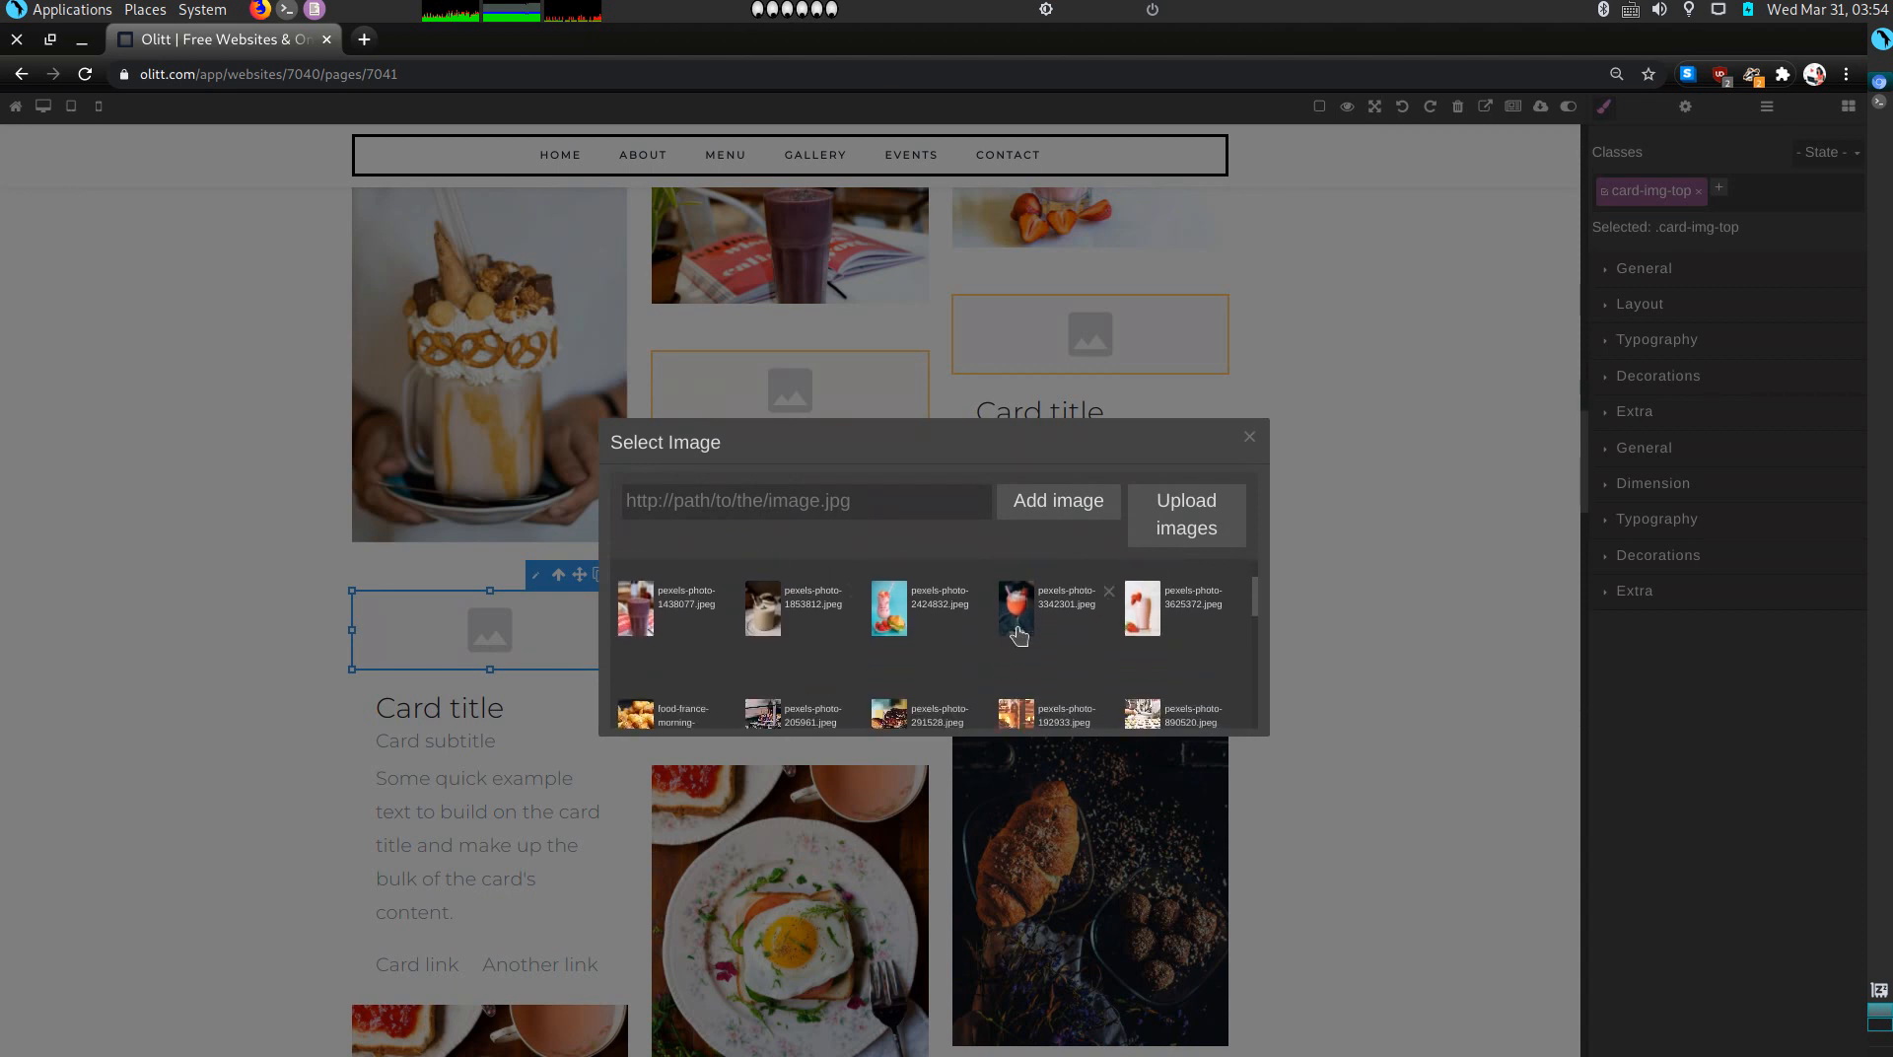
{"action": "left_click", "coordinate": [755, 619]}
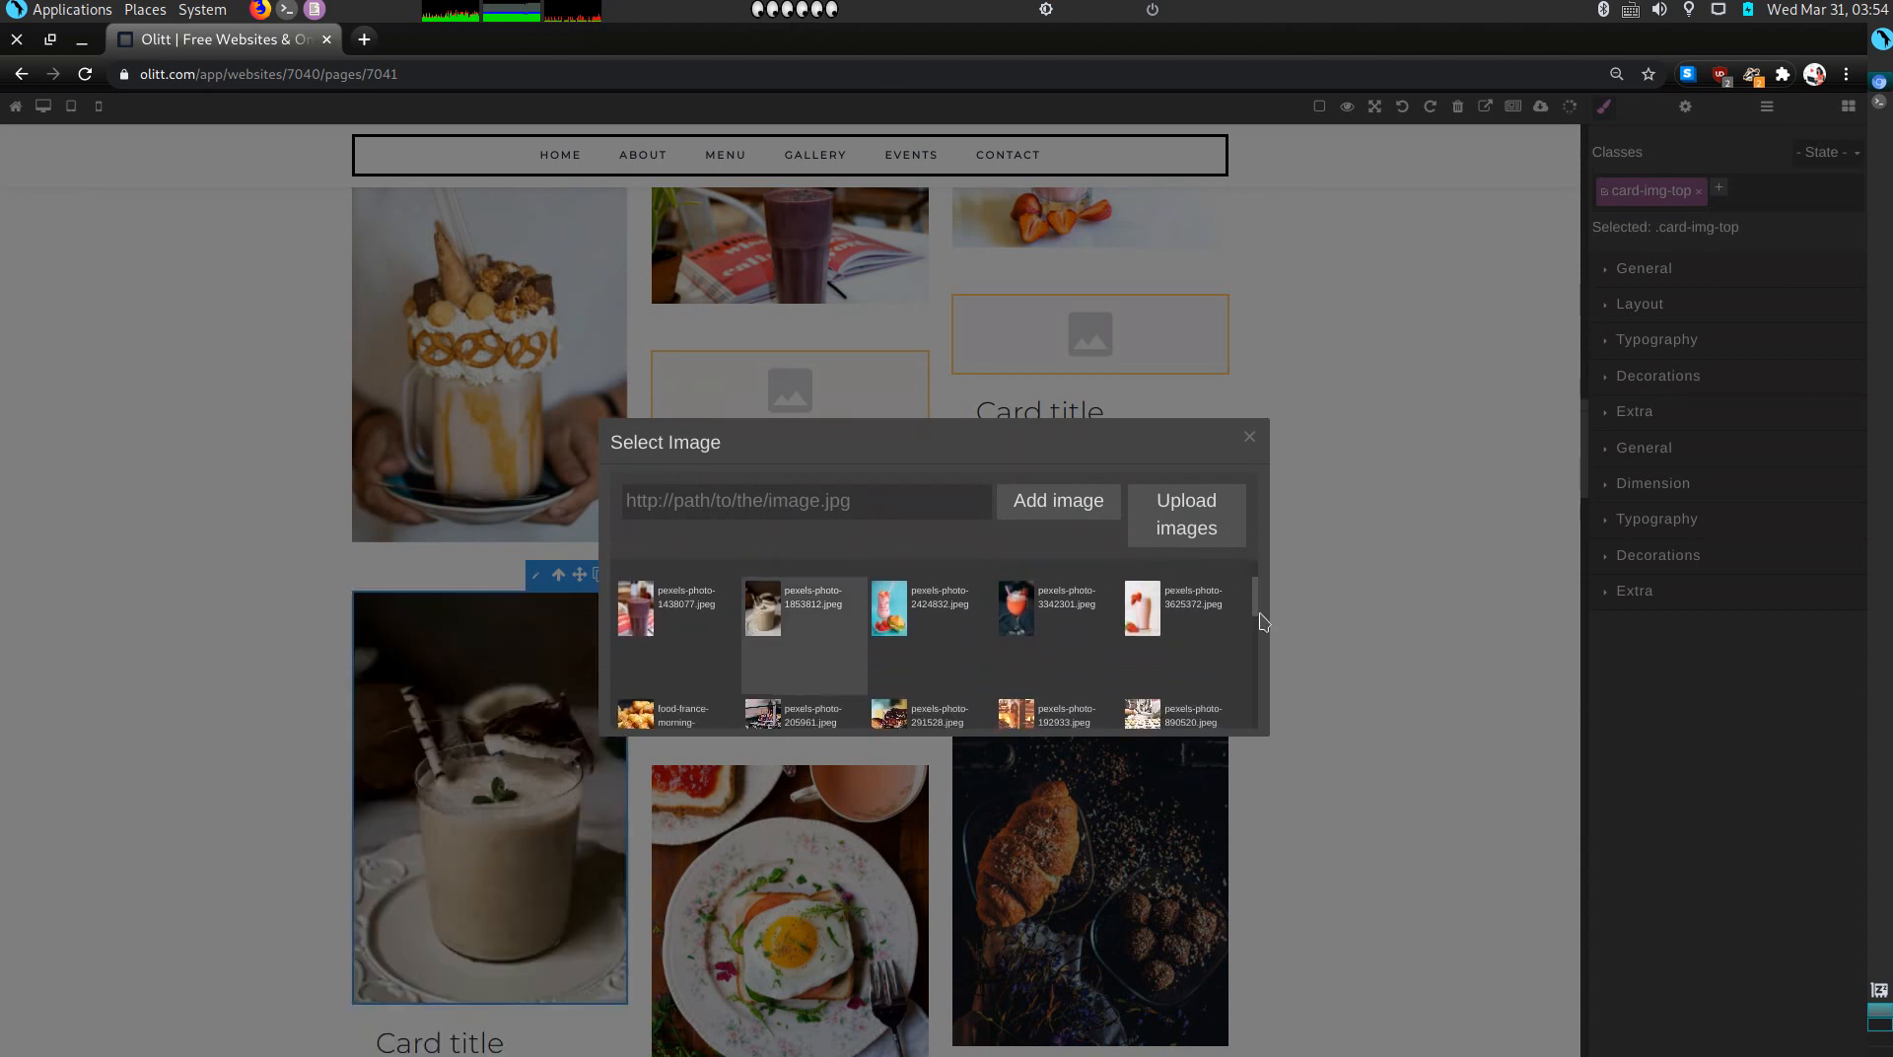
{"action": "left_click", "coordinate": [1227, 444]}
Step: Delete the body with title, text and links above the egg-toast photo in the middle gallery column
{"action": "scroll", "coordinate": [793, 460], "scroll_direction": "down", "scroll_amount": 1}
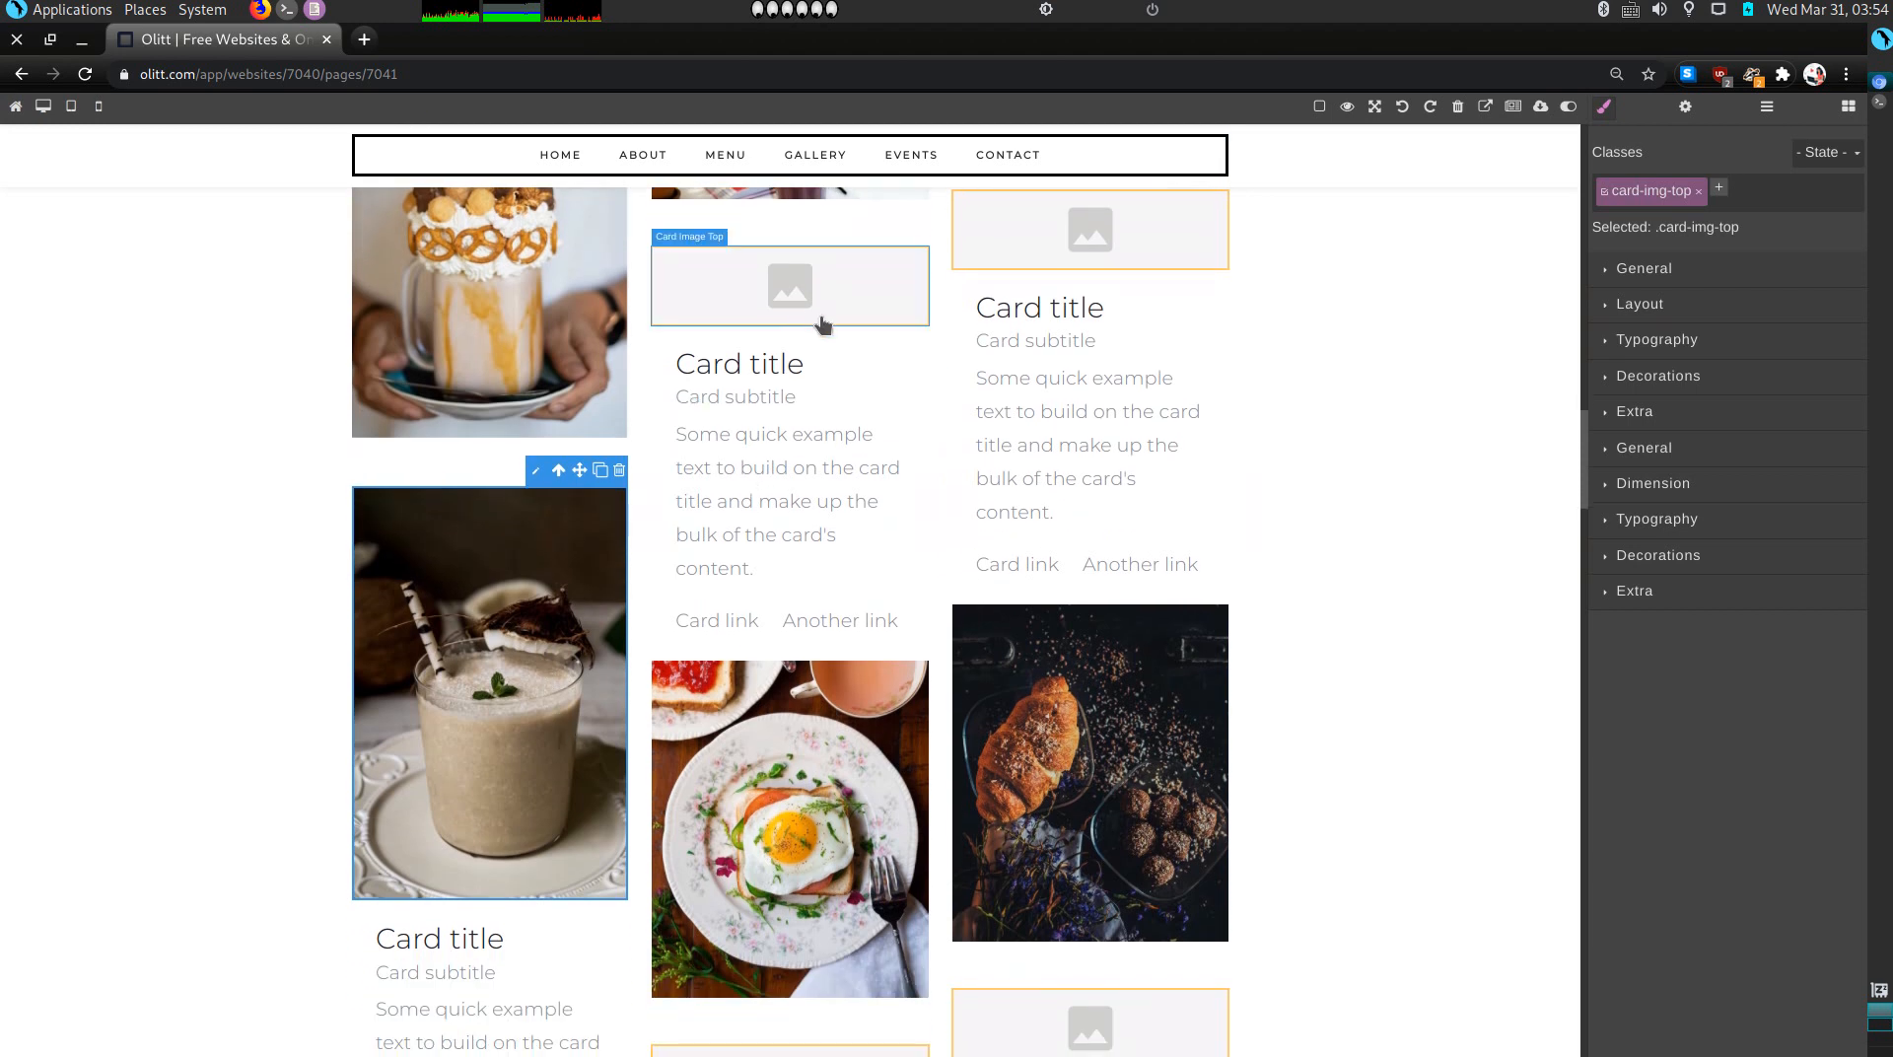
{"action": "scroll", "coordinate": [836, 316], "scroll_direction": "down", "scroll_amount": 2}
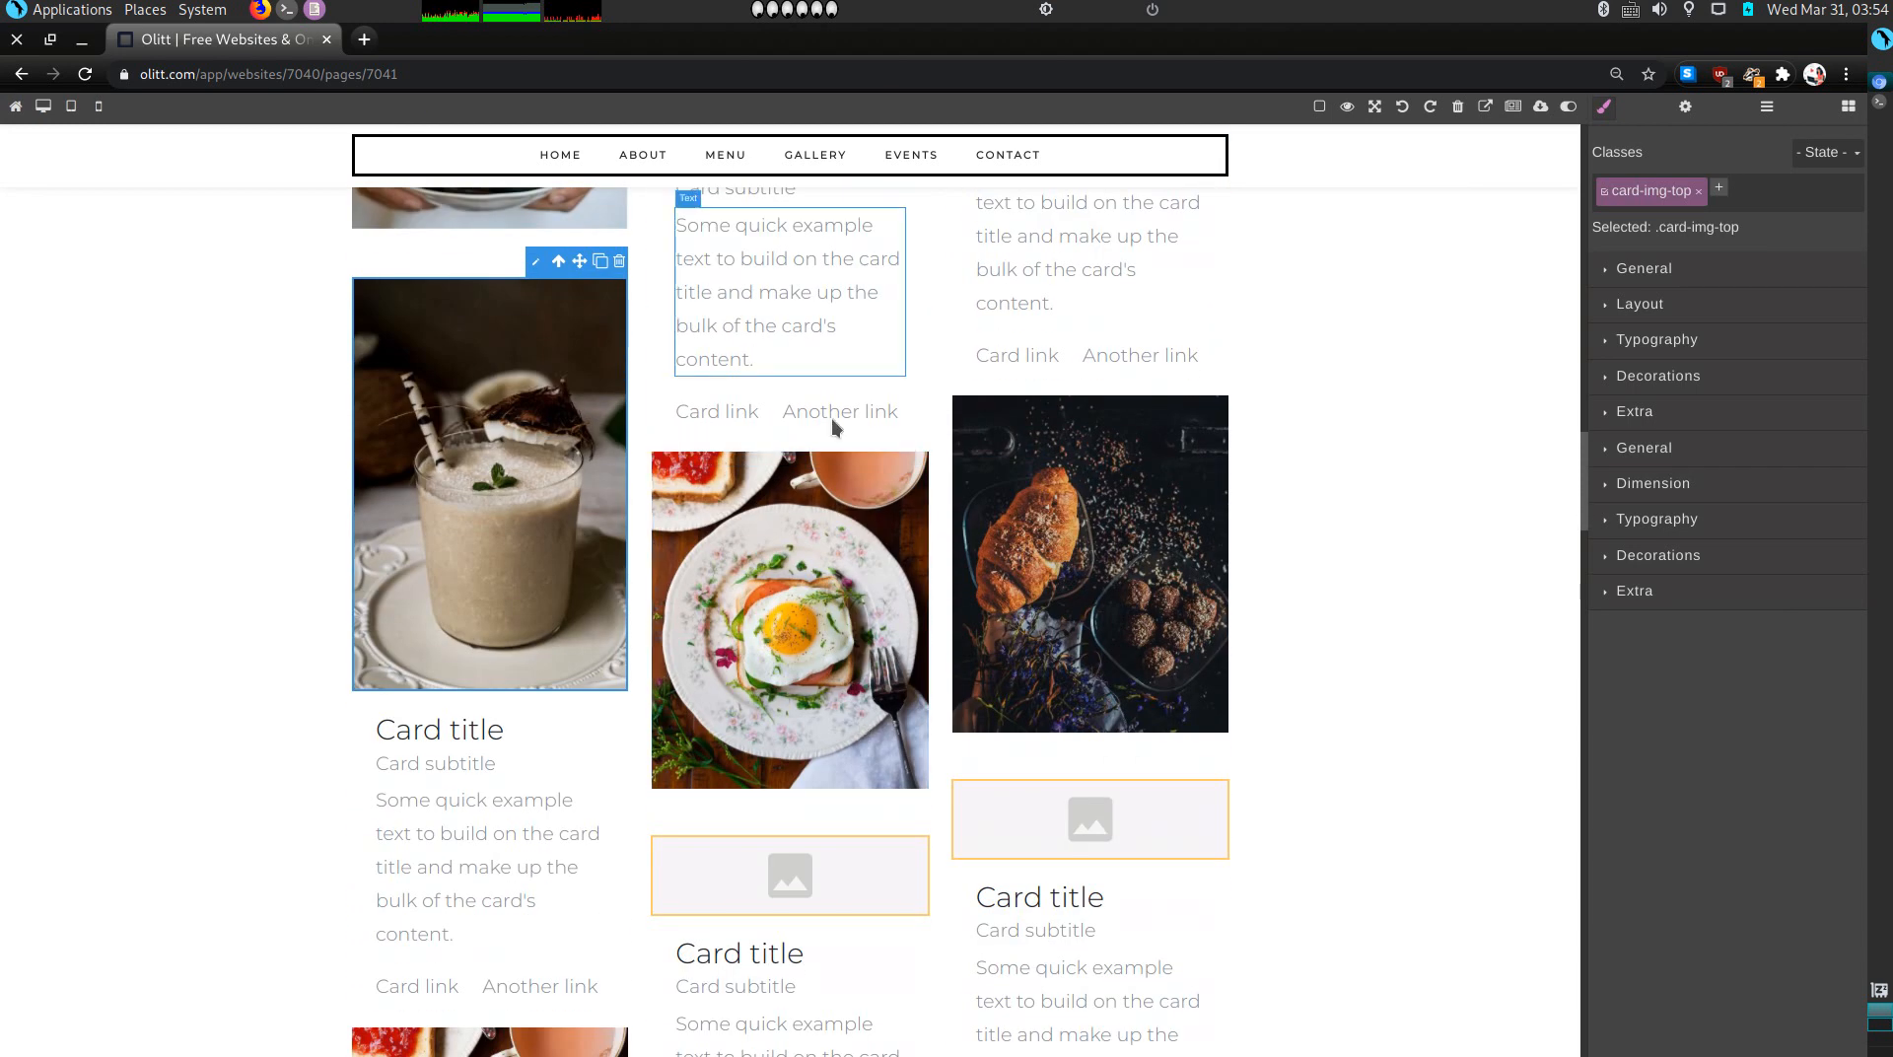
{"action": "scroll", "coordinate": [946, 335], "scroll_direction": "up", "scroll_amount": 3}
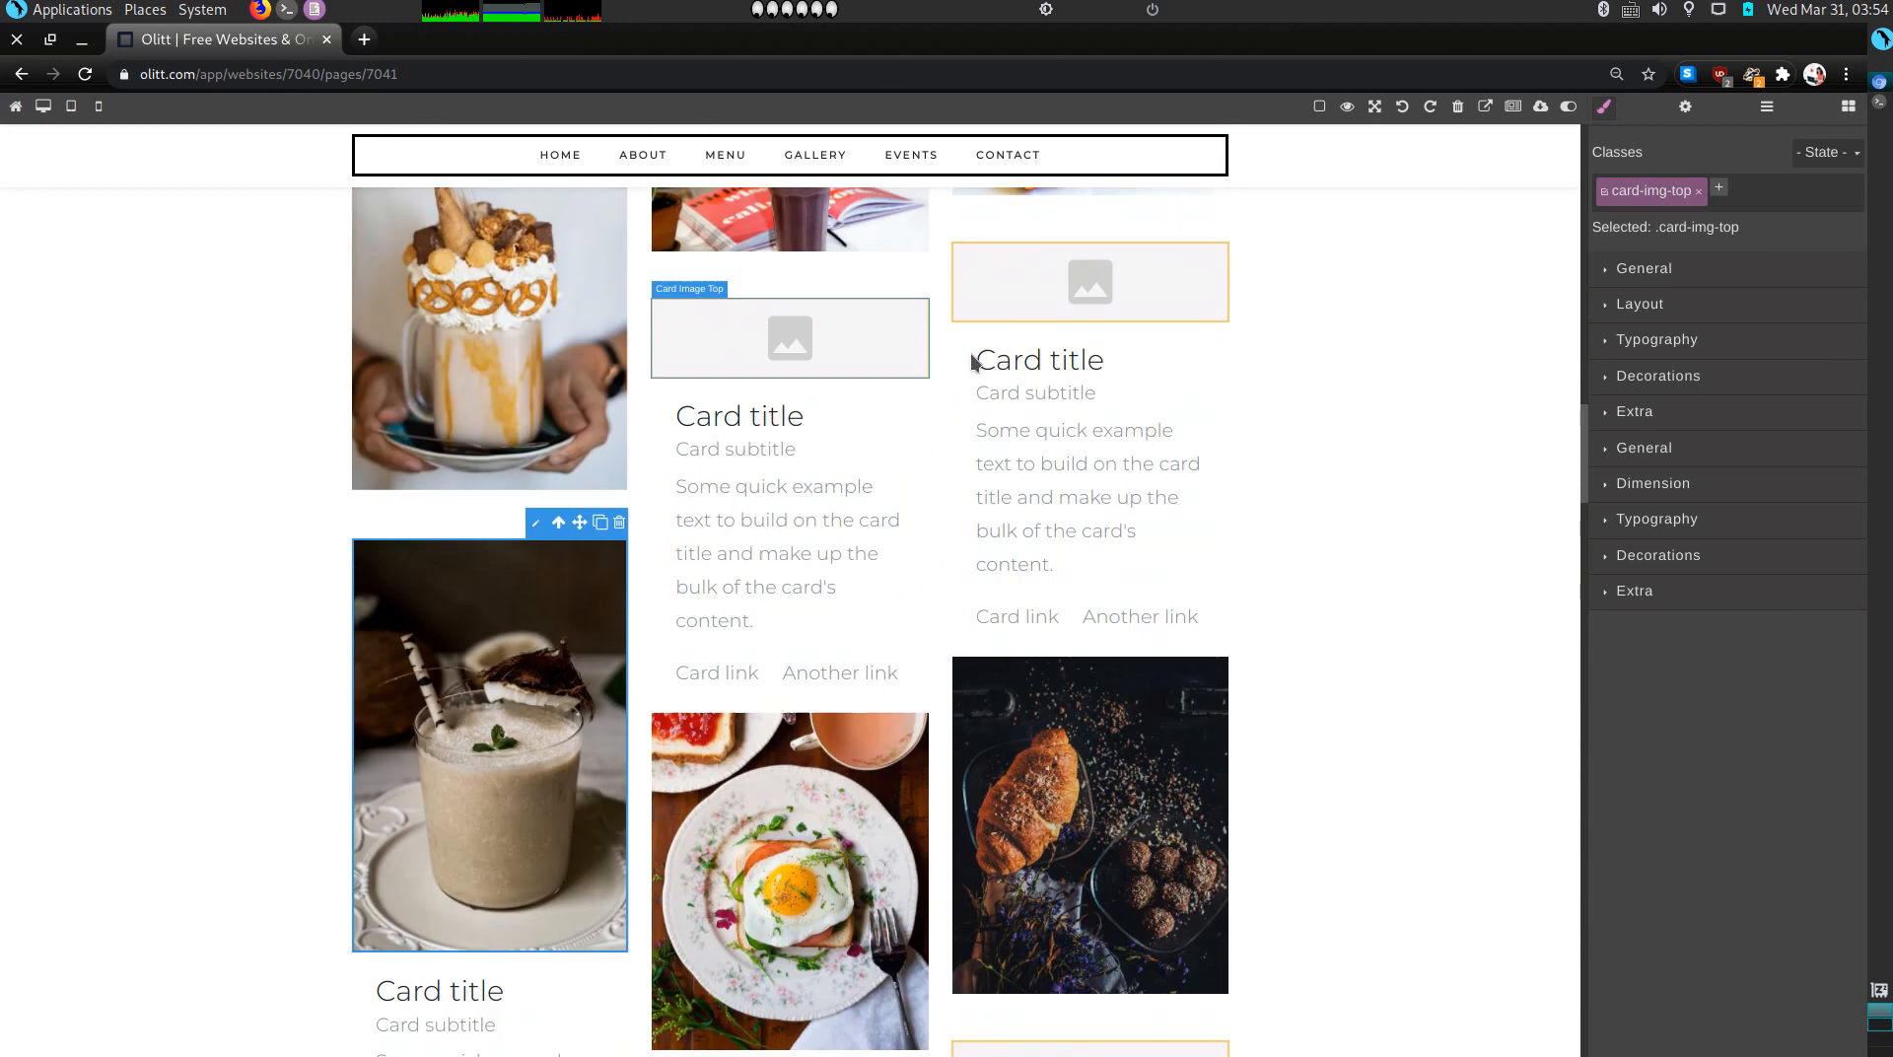
{"action": "left_click", "coordinate": [907, 435]}
{"action": "left_click", "coordinate": [920, 368]}
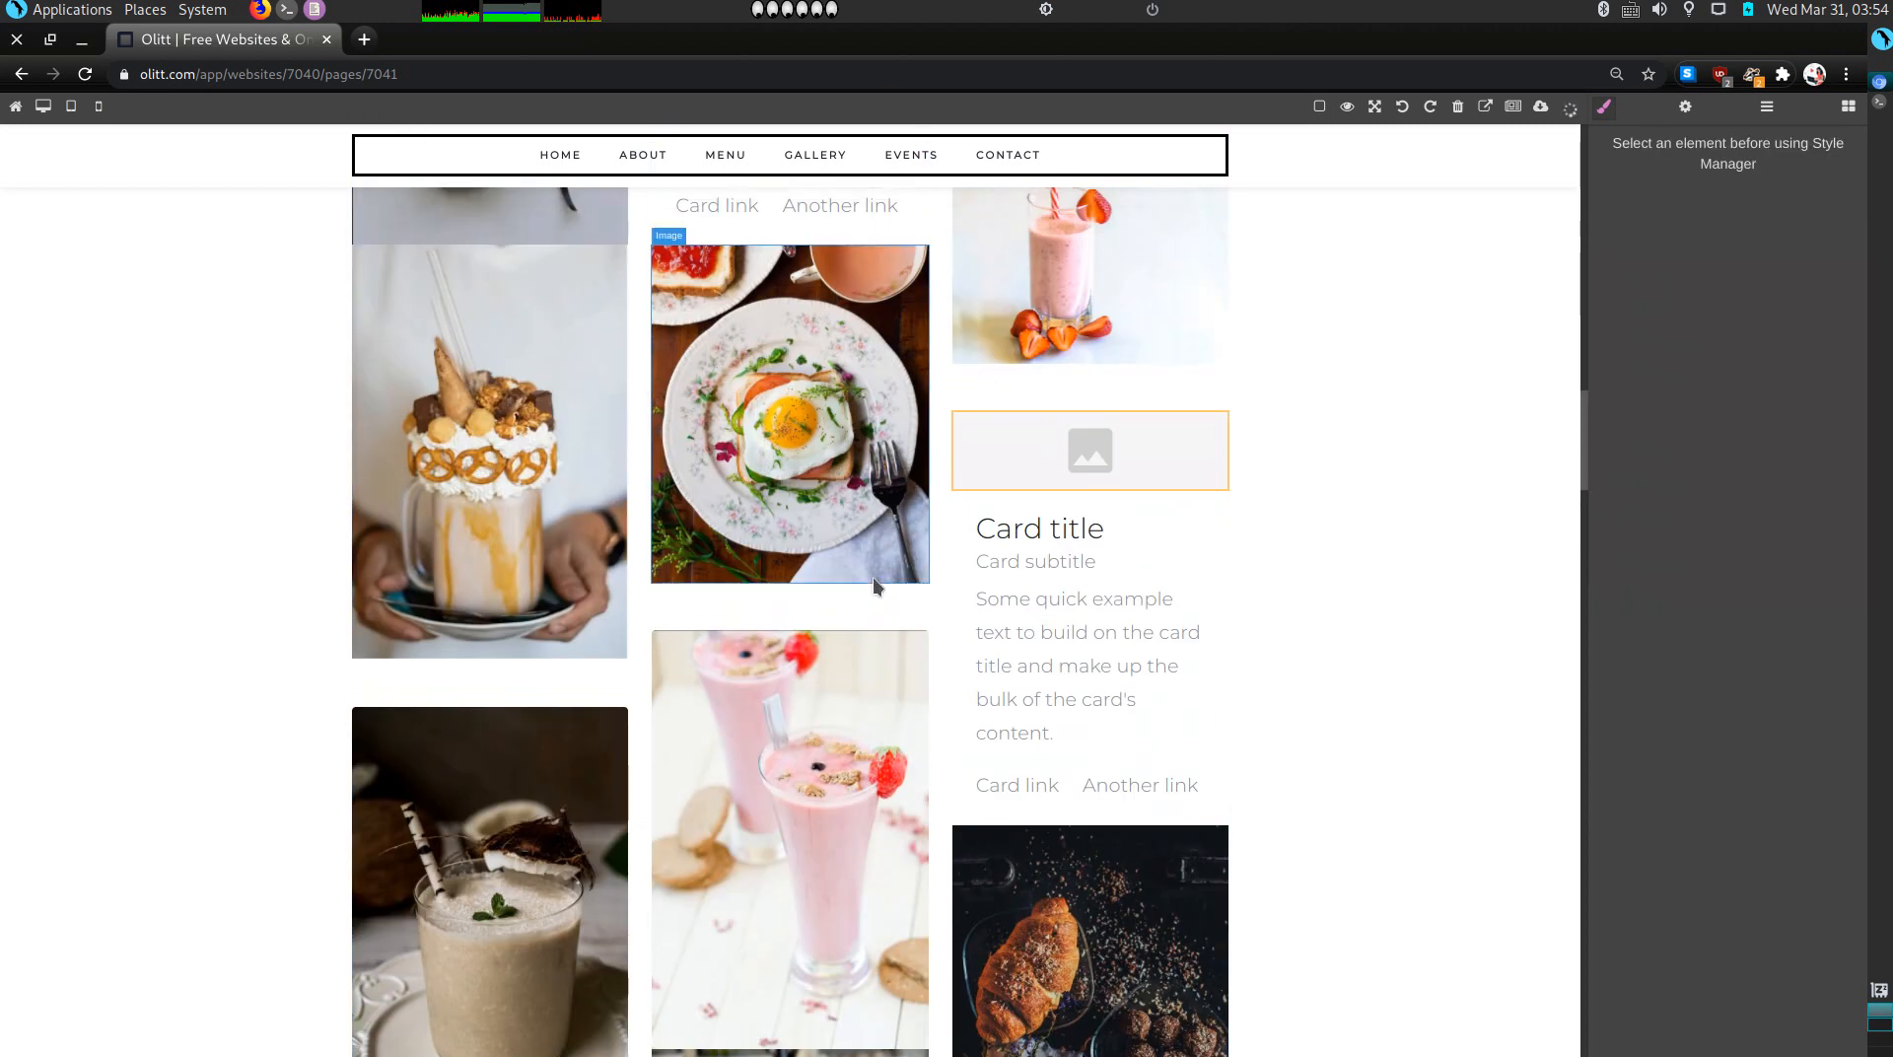
Step: Fill the empty image placeholder in the gallery's top middle card with pexels-photo-2424832.jpeg
{"action": "scroll", "coordinate": [830, 677], "scroll_direction": "up", "scroll_amount": 3}
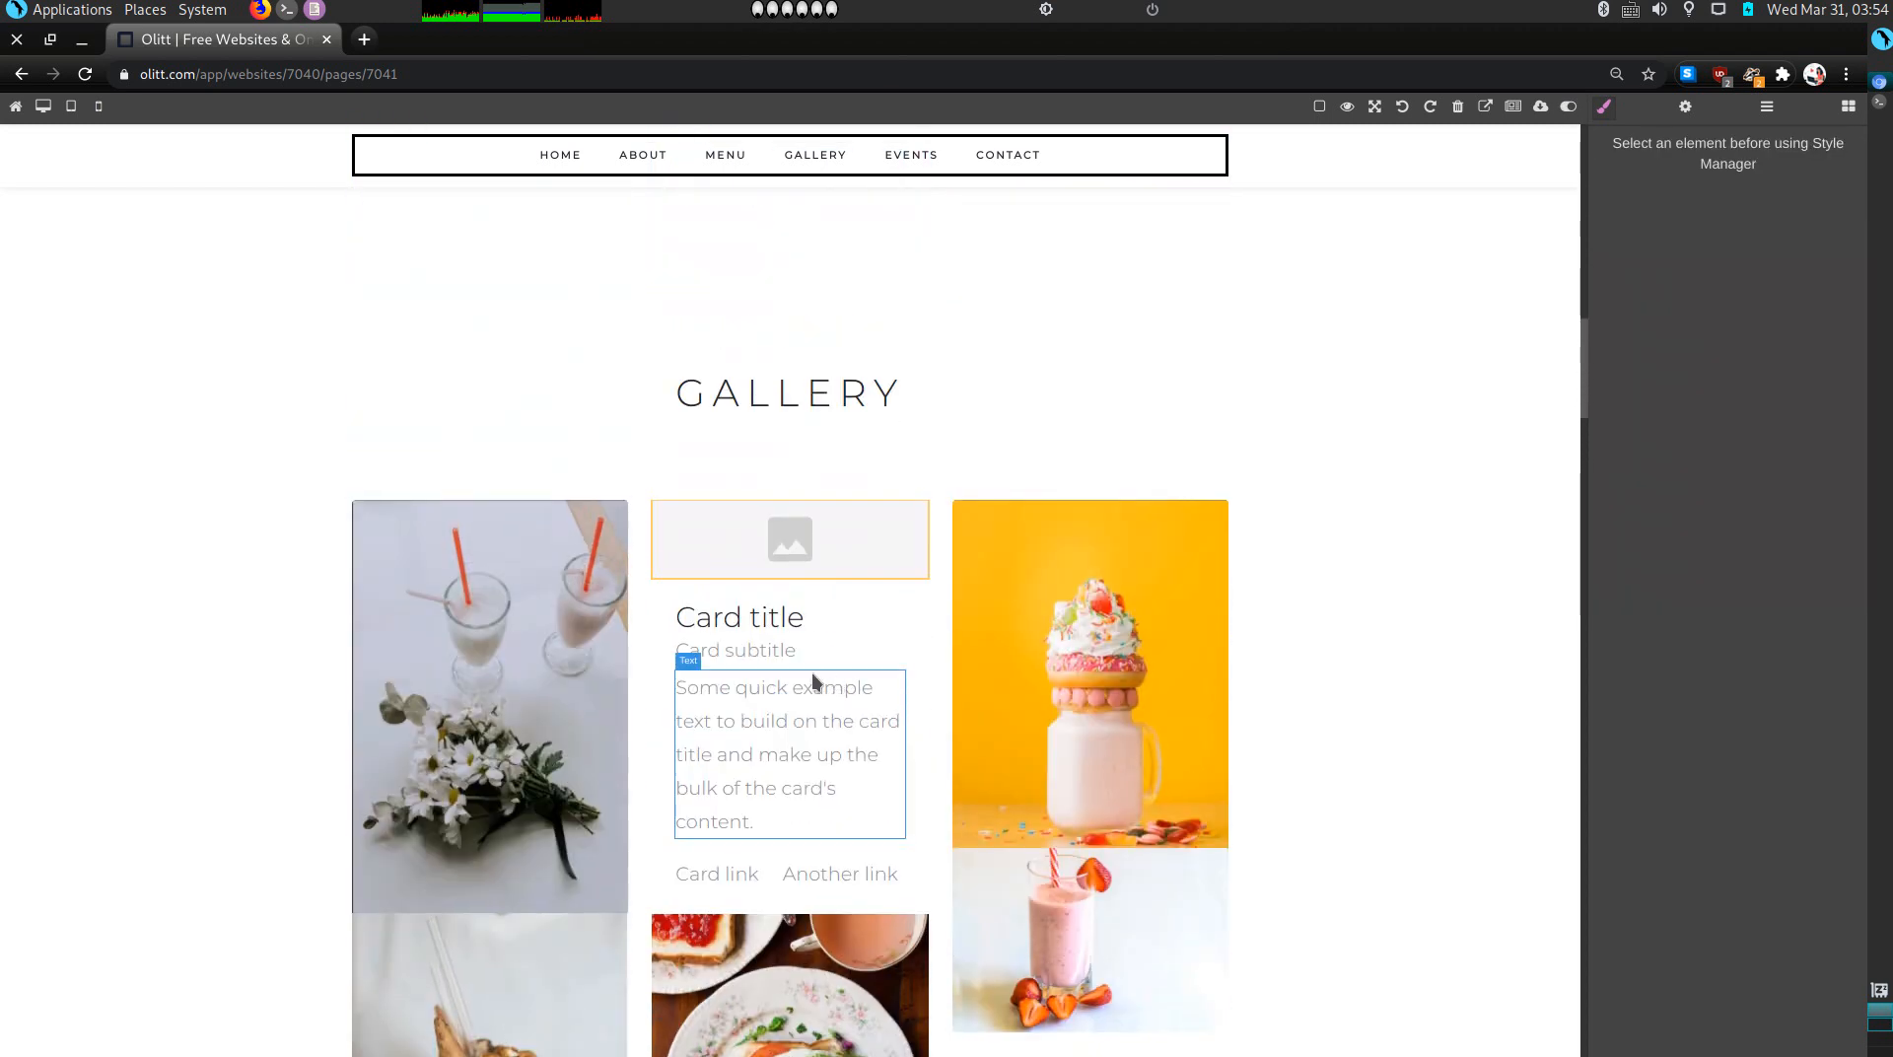
{"action": "double_click", "coordinate": [878, 545]}
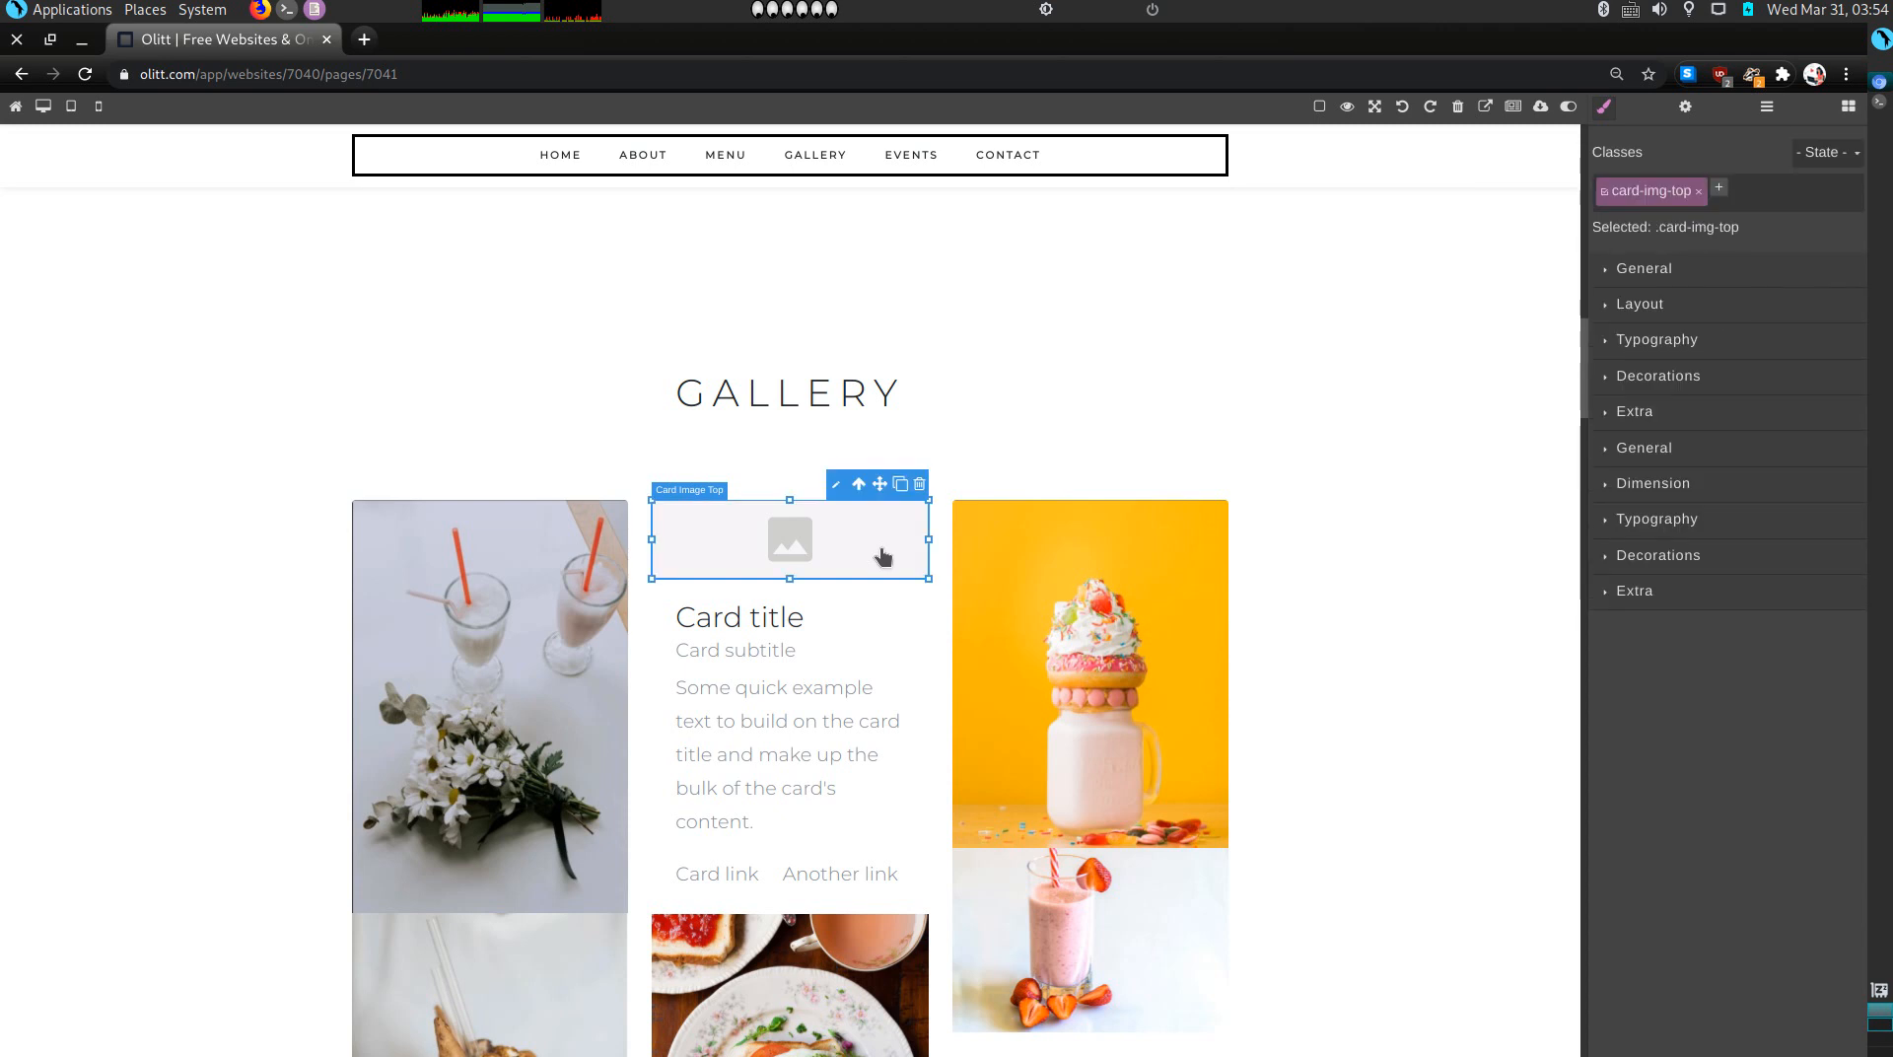
{"action": "scroll", "coordinate": [794, 694], "scroll_direction": "down", "scroll_amount": 1}
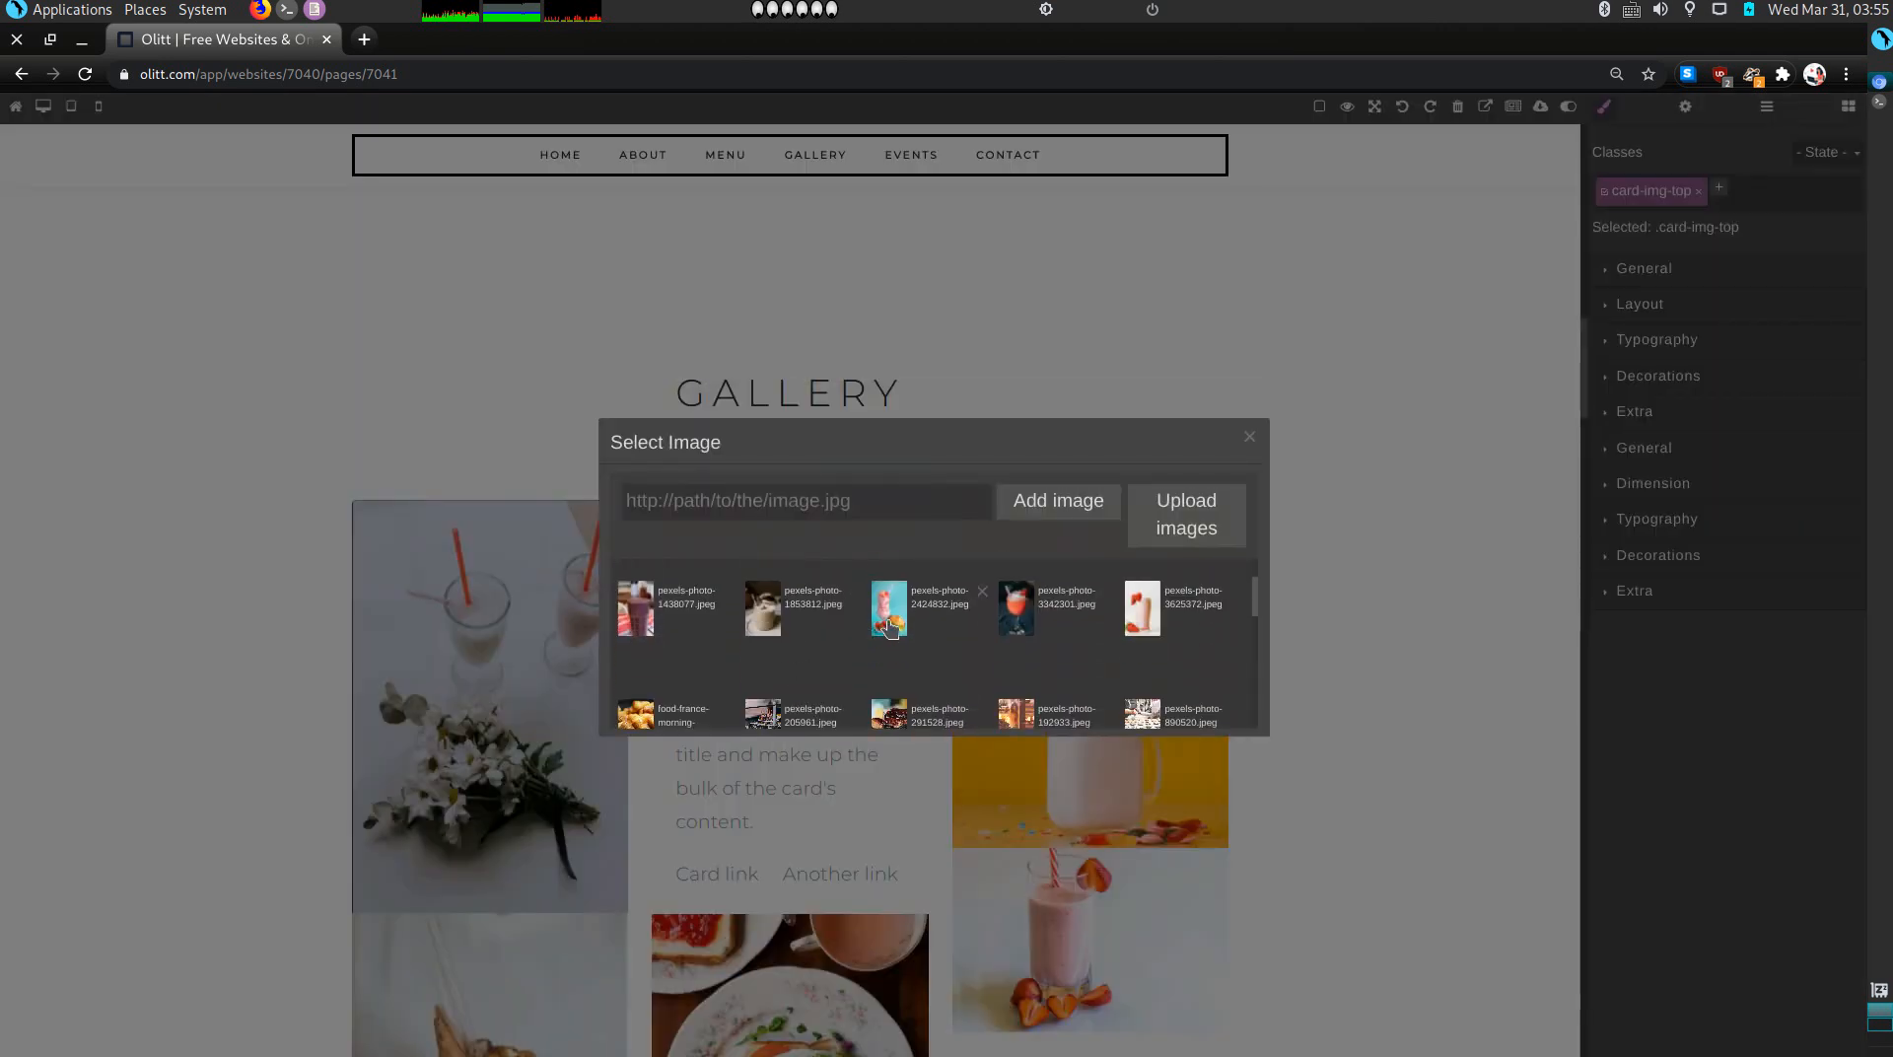
{"action": "left_click", "coordinate": [874, 623]}
{"action": "left_click", "coordinate": [1249, 440]}
Step: Delete the text body and the egg-toast photo beneath the blue-background milkshake in the middle gallery column
{"action": "scroll", "coordinate": [820, 789], "scroll_direction": "down", "scroll_amount": 3}
{"action": "left_click", "coordinate": [909, 651]}
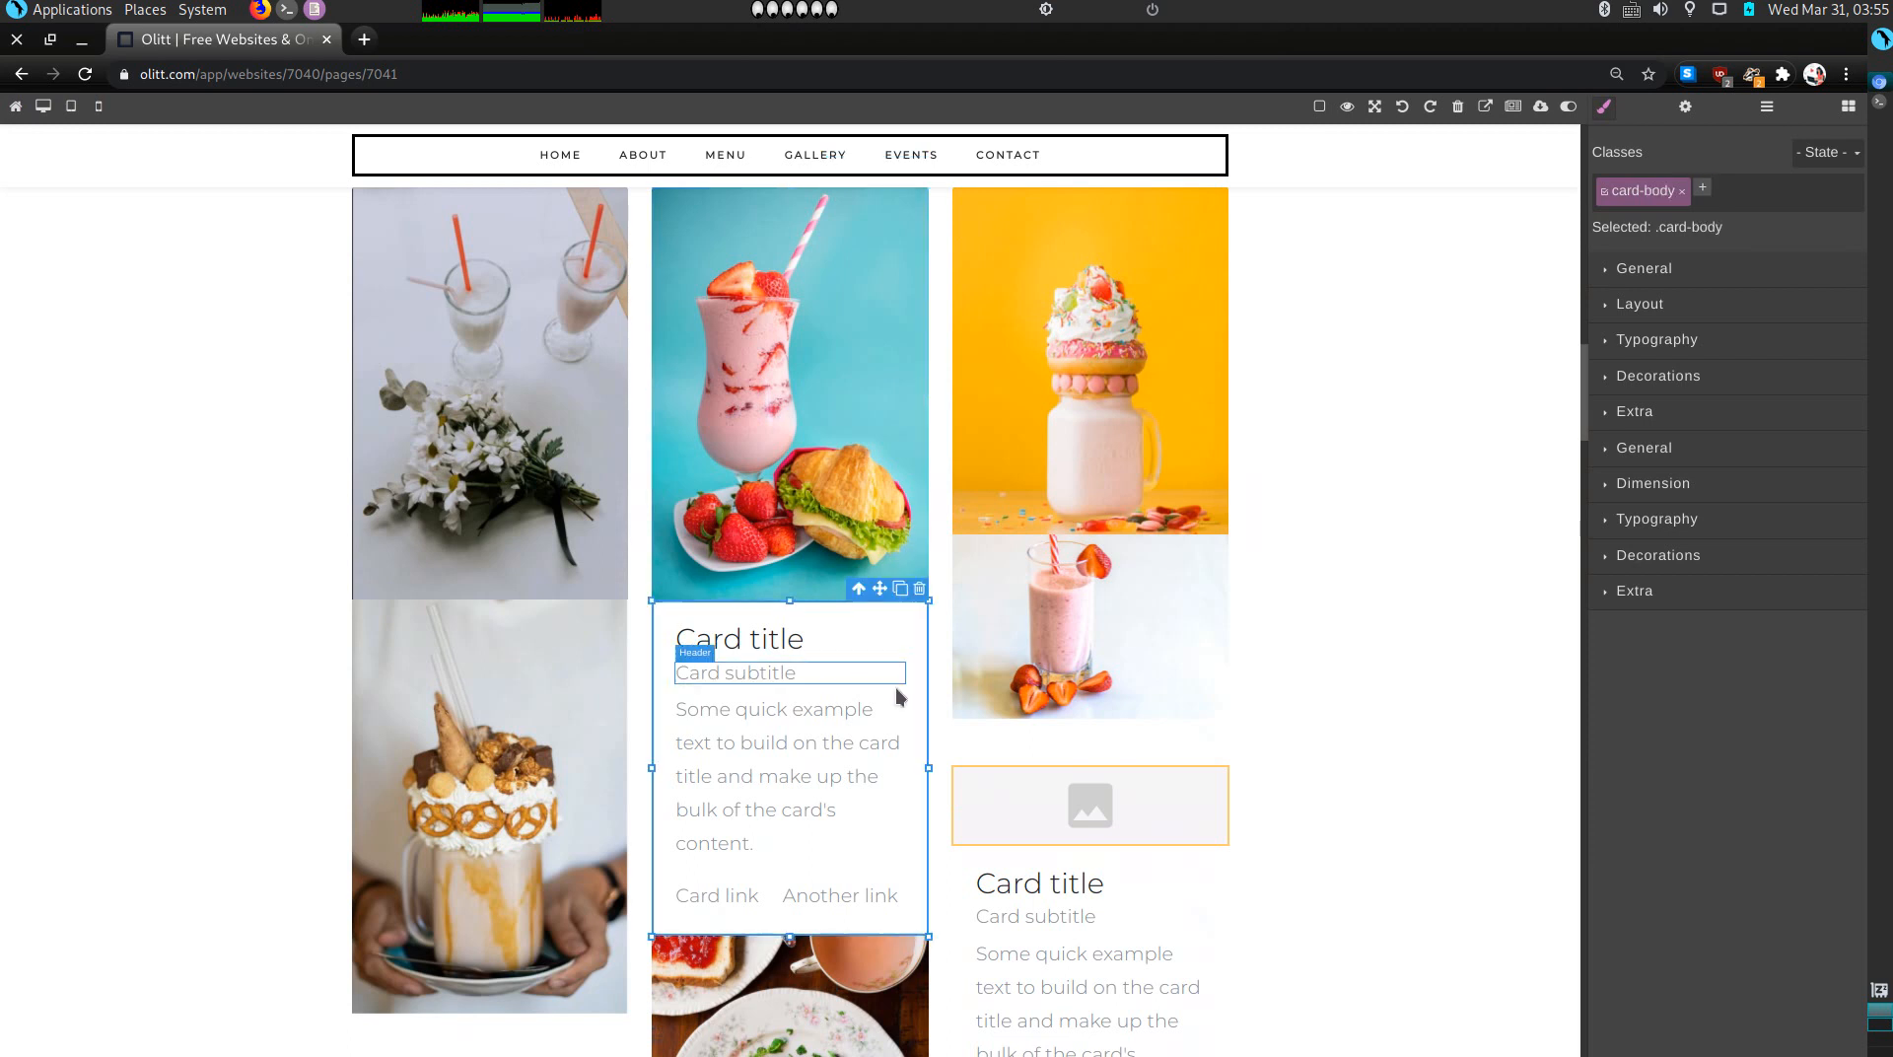
{"action": "left_click", "coordinate": [920, 590]}
{"action": "scroll", "coordinate": [902, 611], "scroll_direction": "down", "scroll_amount": 3}
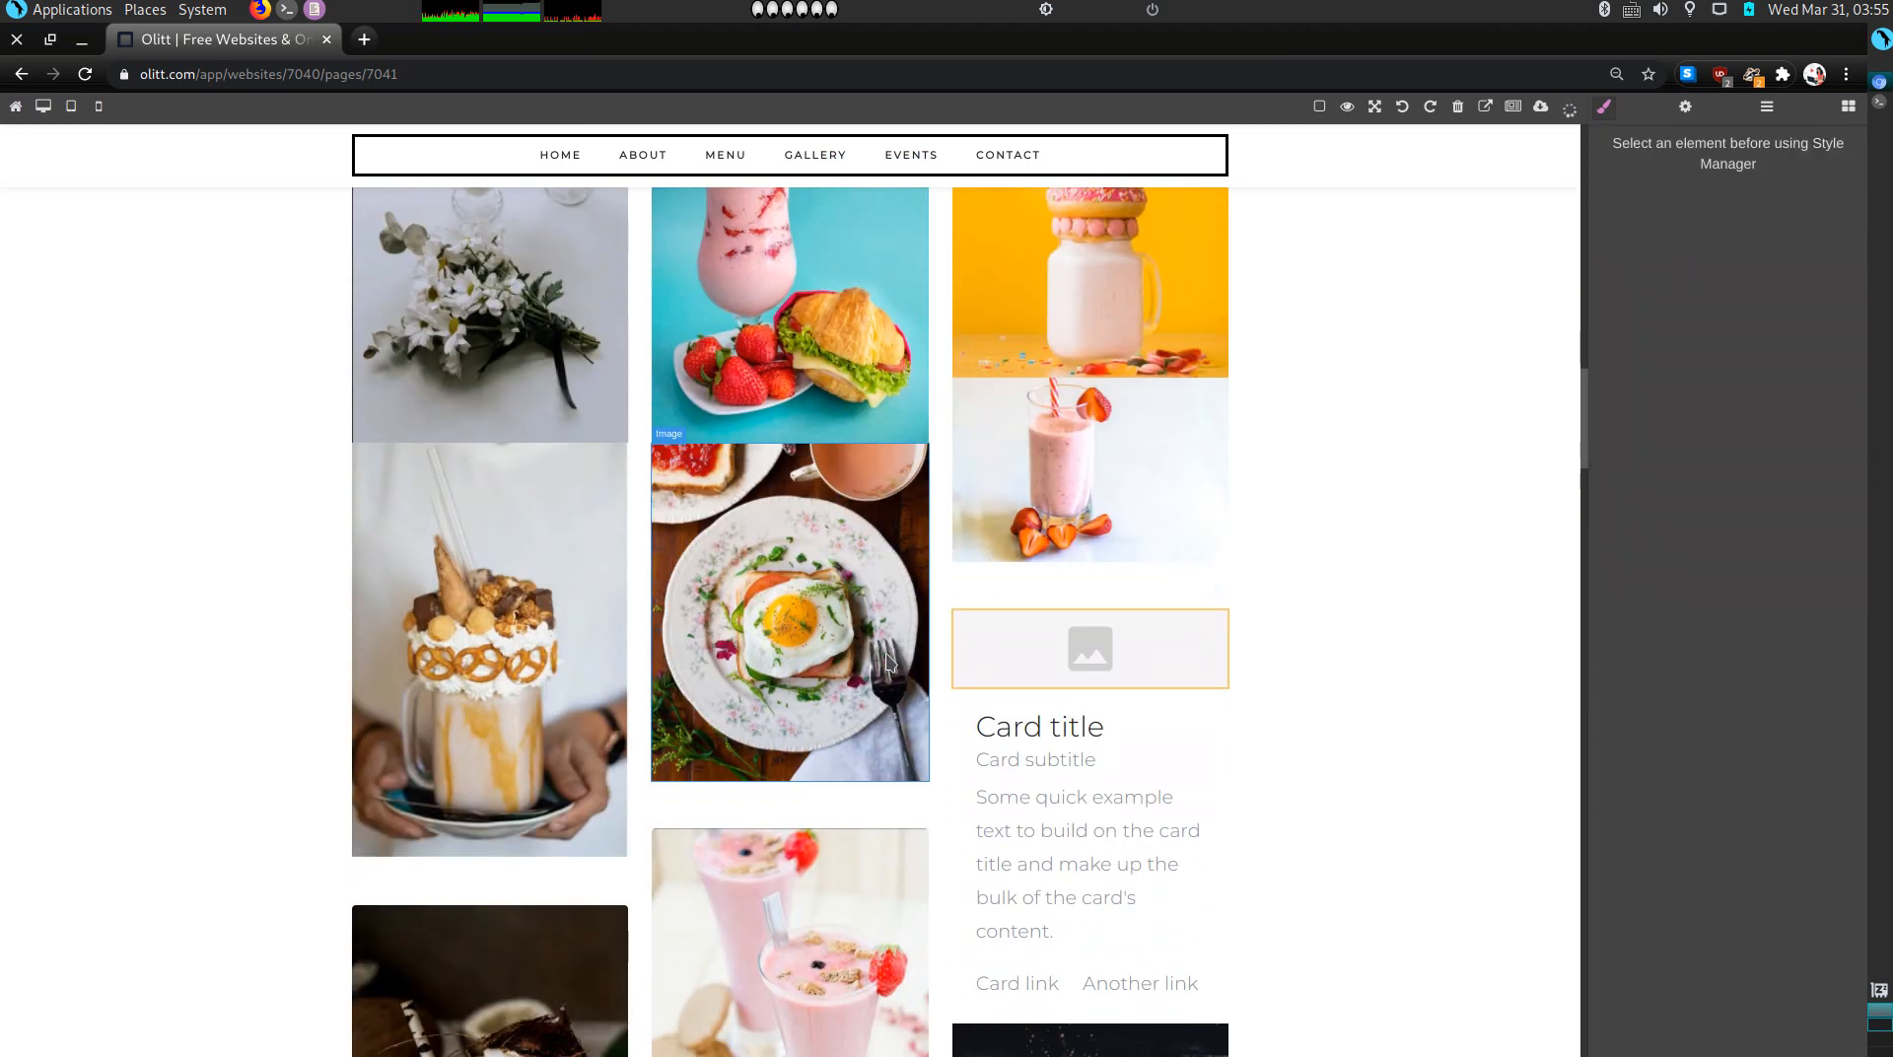
{"action": "left_click", "coordinate": [892, 634]}
{"action": "left_click", "coordinate": [913, 432]}
Step: Delete the empty image placeholder and the text body above the croissant photo in the third gallery column
{"action": "scroll", "coordinate": [1122, 658], "scroll_direction": "down", "scroll_amount": 5}
{"action": "left_click", "coordinate": [1204, 340]}
{"action": "left_click", "coordinate": [1219, 275]}
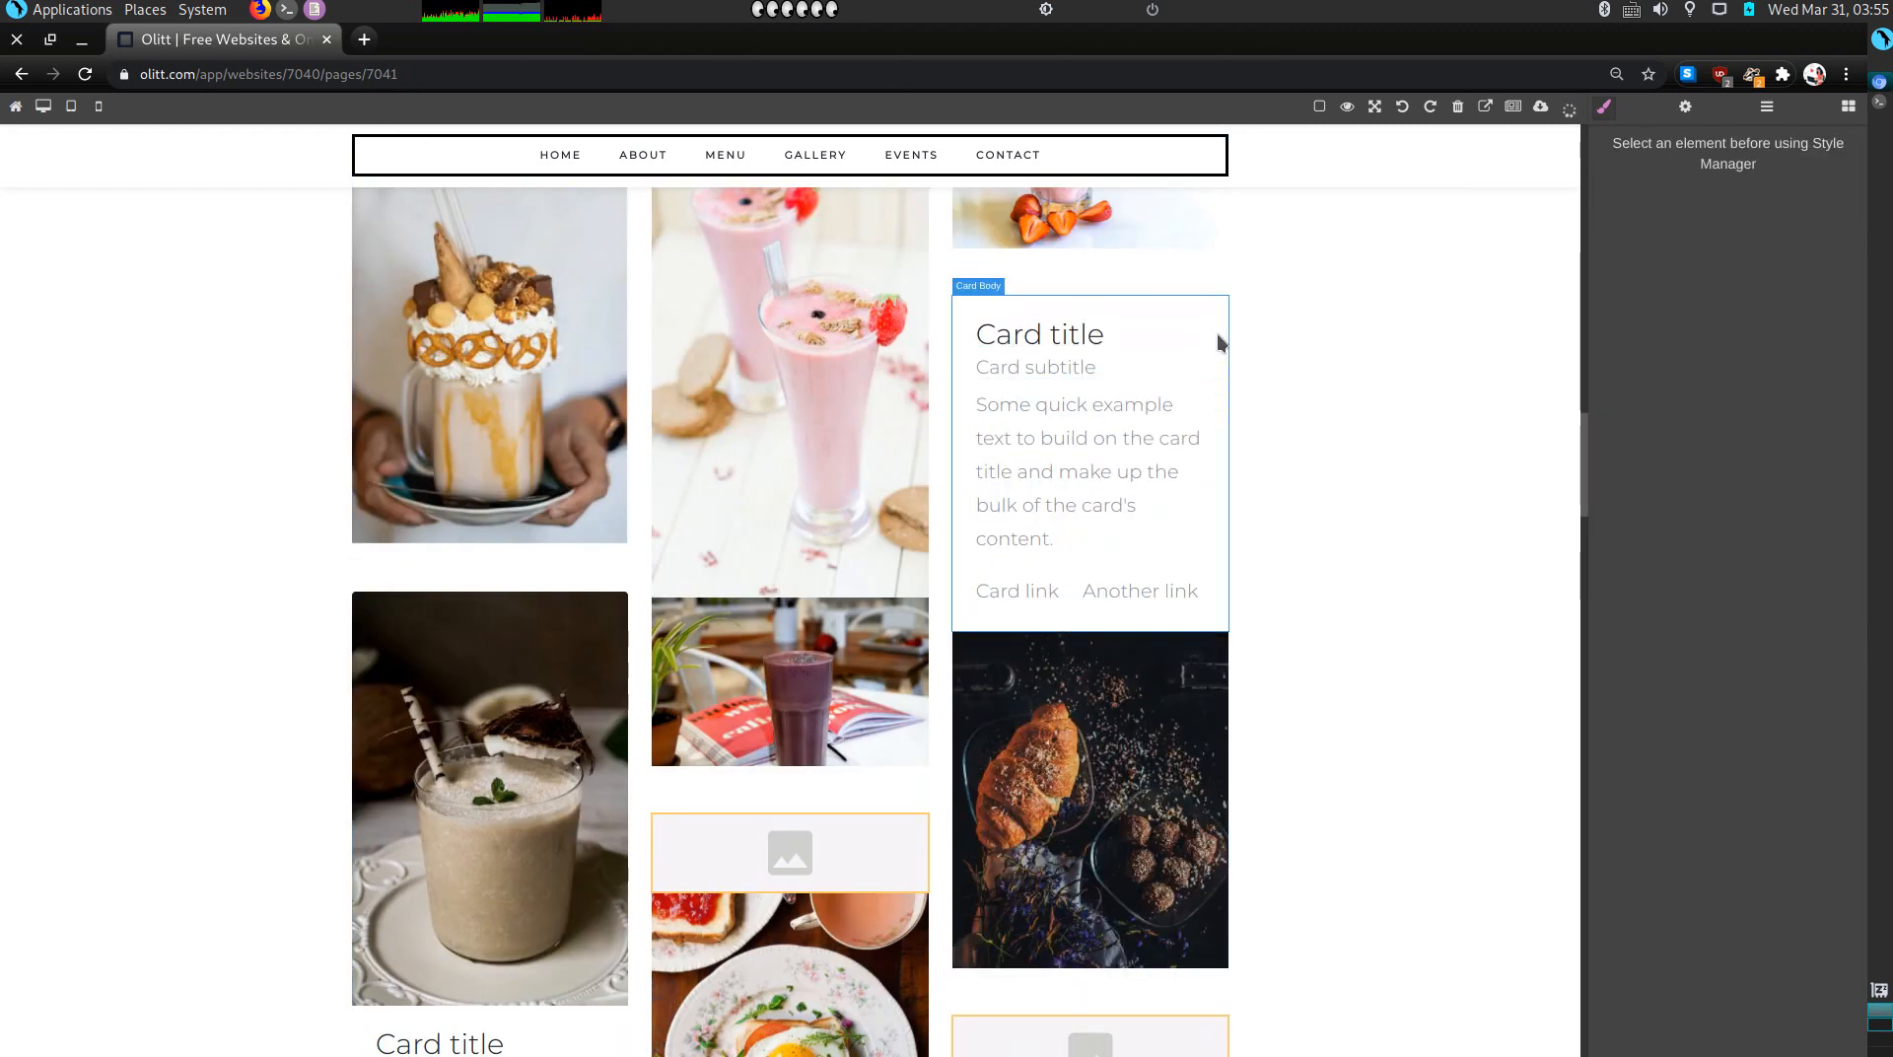
{"action": "left_click", "coordinate": [1217, 335]}
{"action": "left_click", "coordinate": [1219, 284]}
Step: Delete the text body and the egg-toast photo from the card below the croissant photo
{"action": "scroll", "coordinate": [824, 749], "scroll_direction": "down", "scroll_amount": 5}
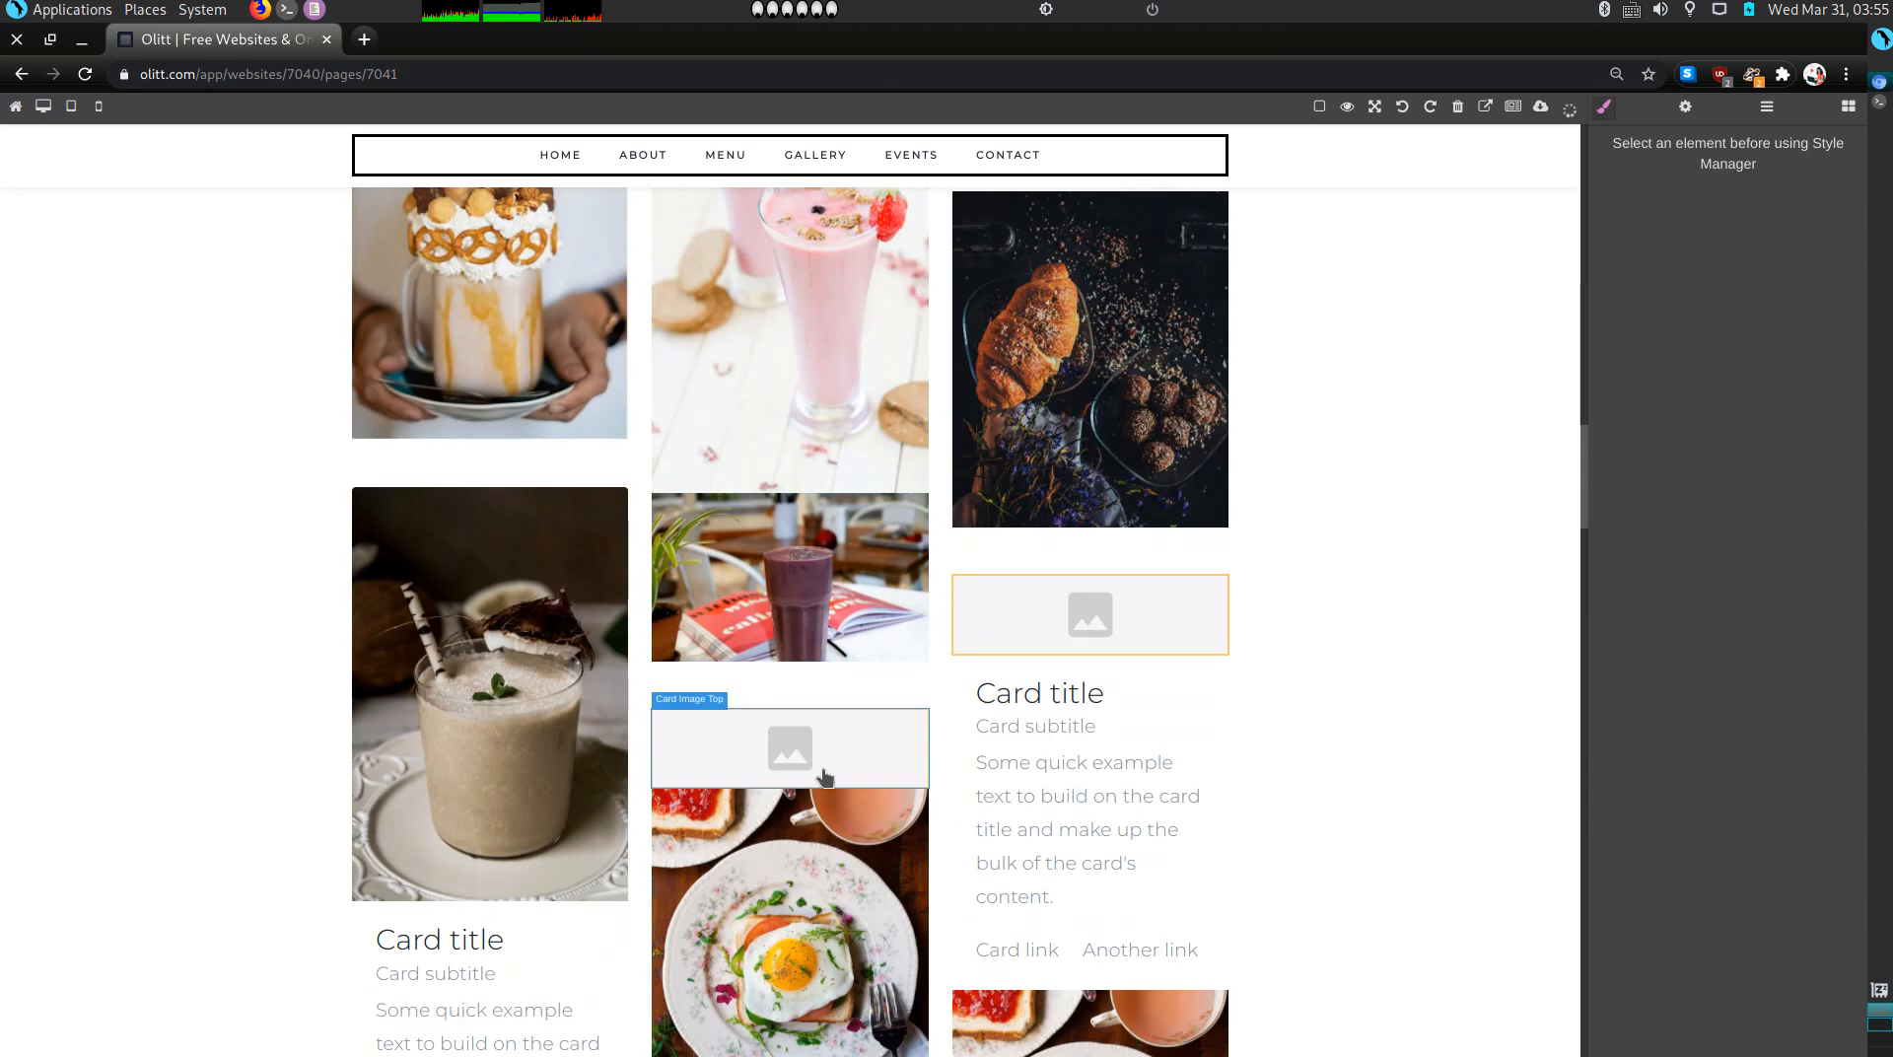
{"action": "left_click", "coordinate": [1204, 501]}
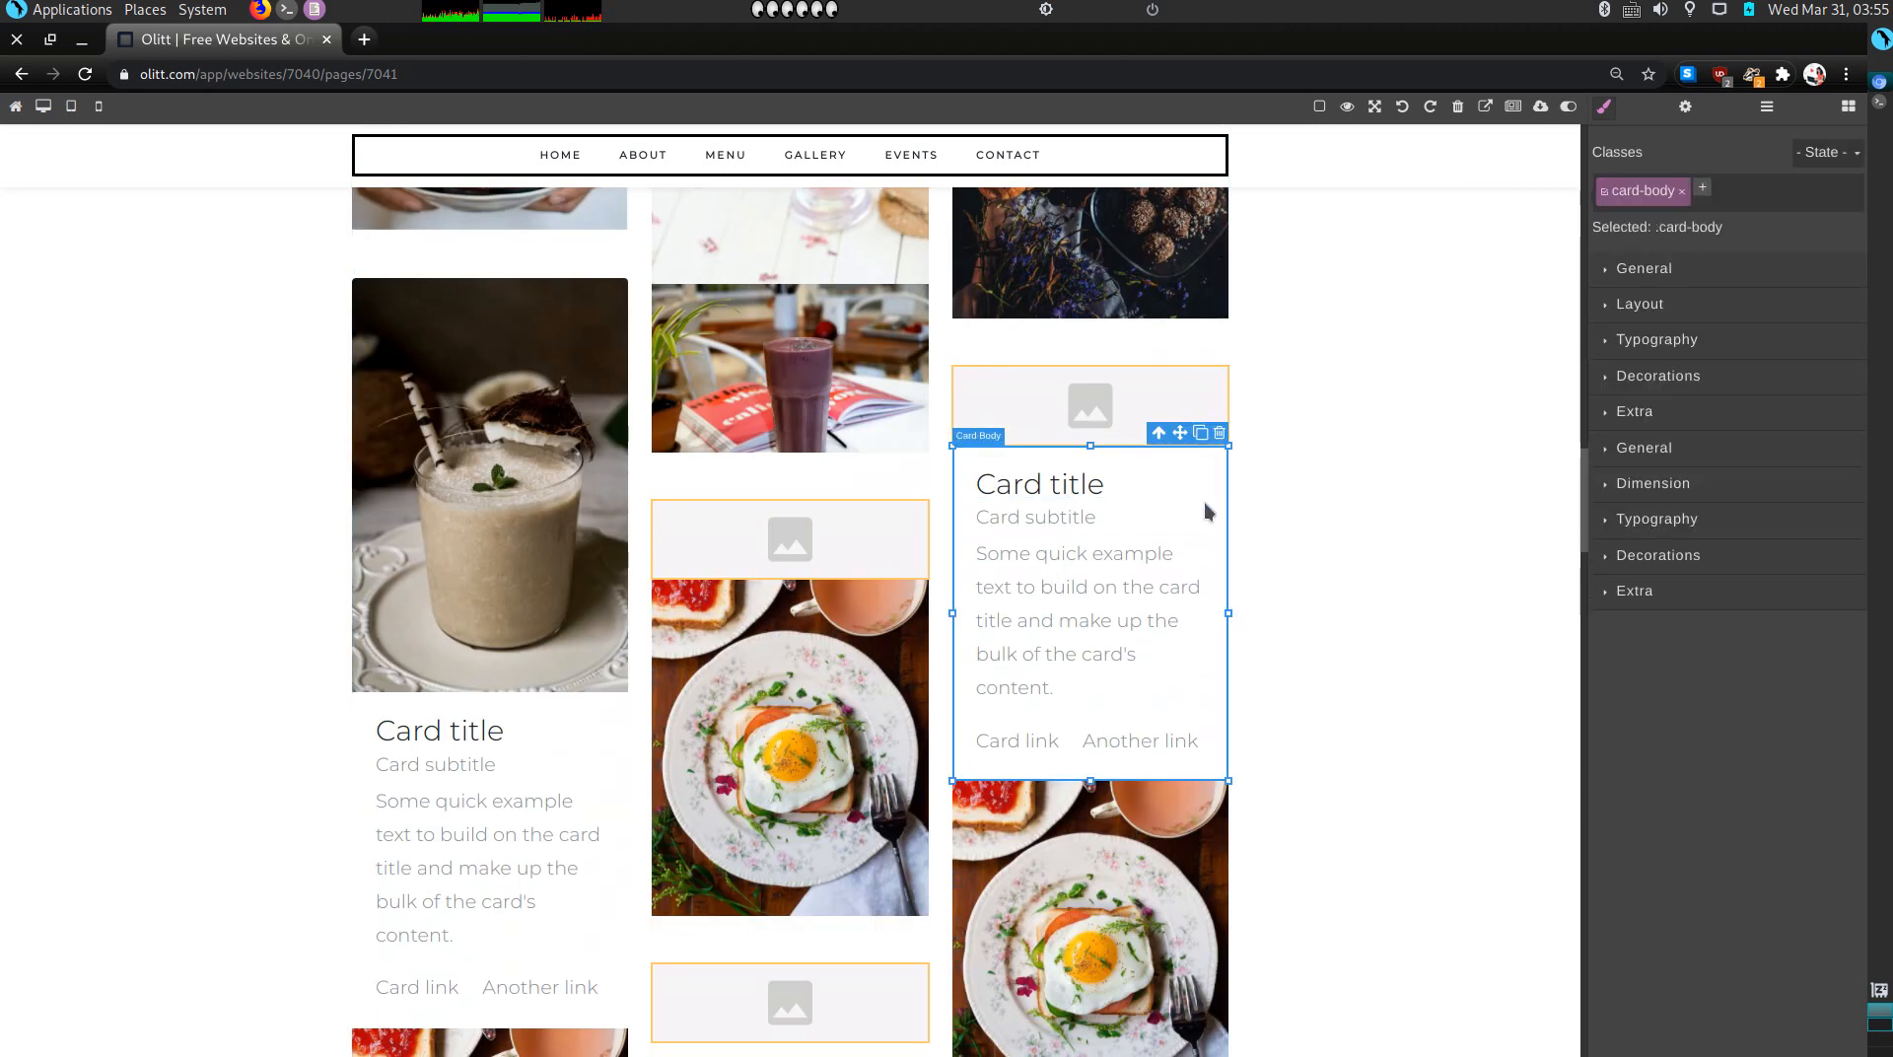
{"action": "left_click", "coordinate": [1220, 432]}
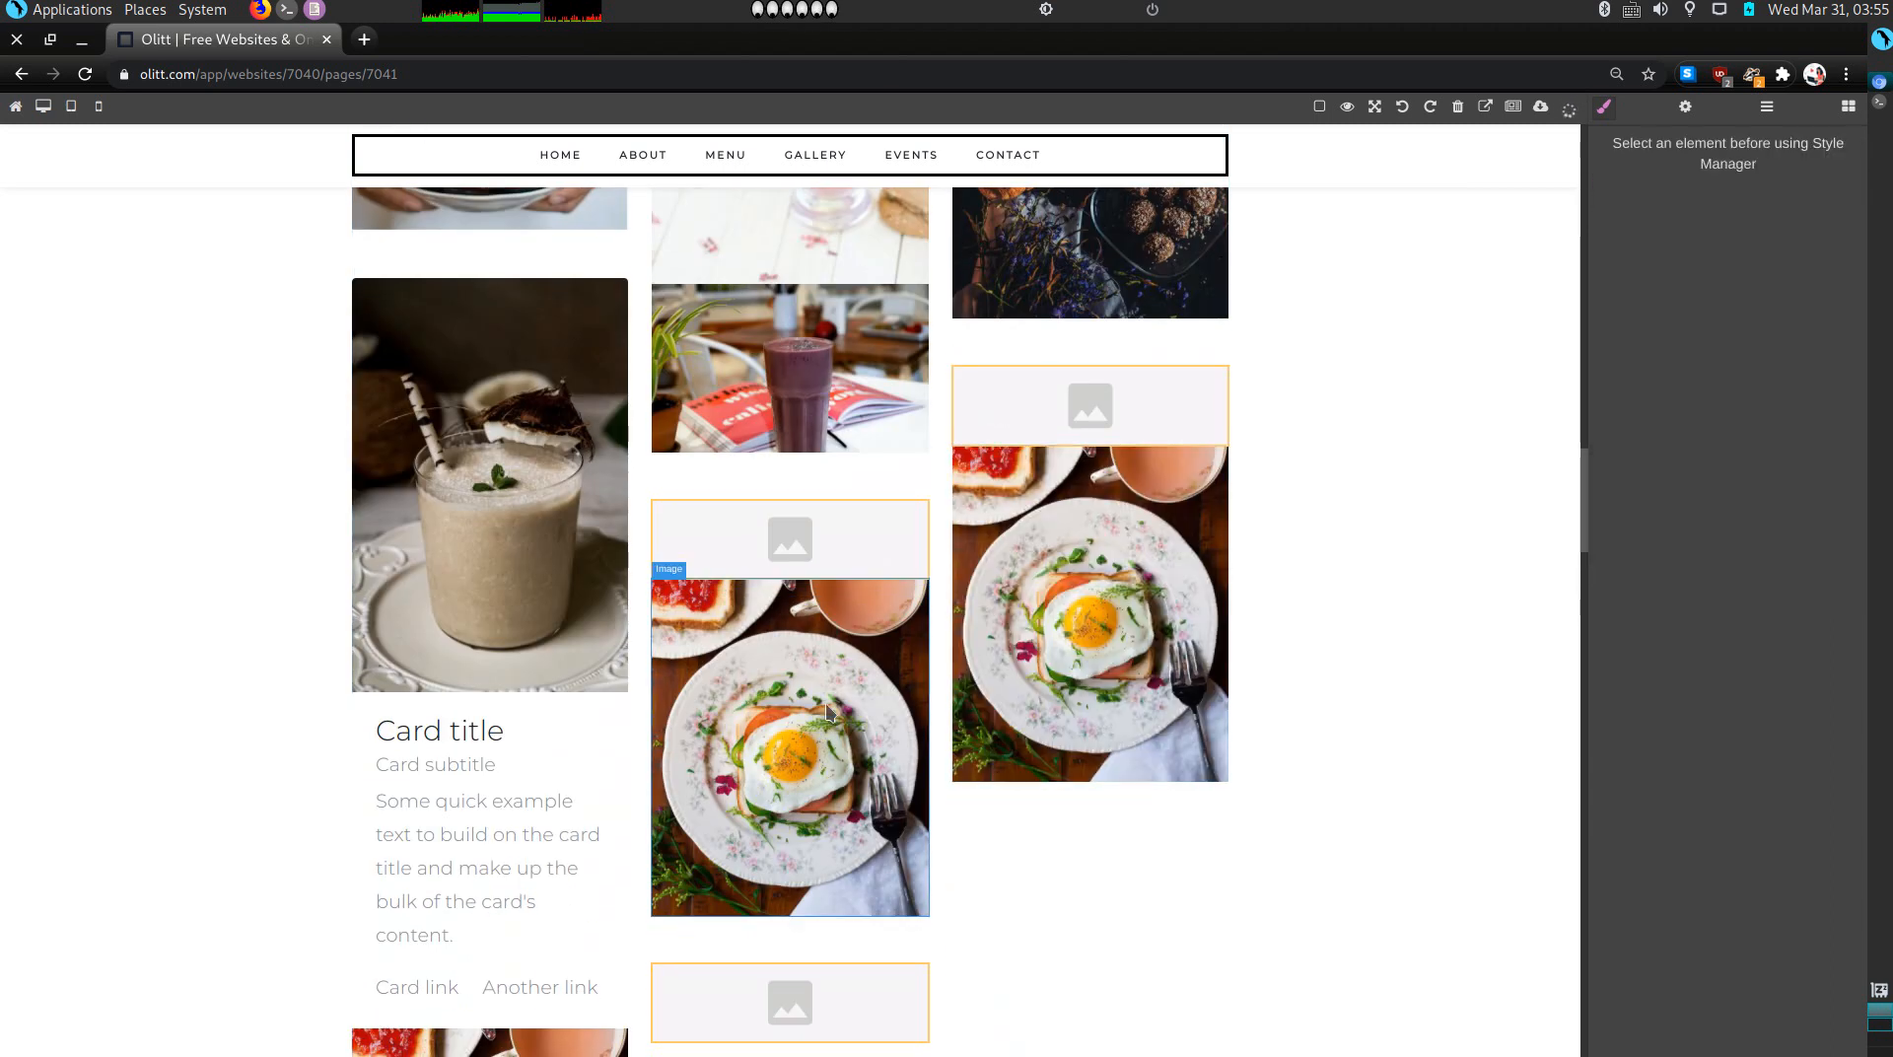
{"action": "scroll", "coordinate": [964, 631], "scroll_direction": "down", "scroll_amount": 4}
{"action": "left_click", "coordinate": [1118, 414]}
{"action": "scroll", "coordinate": [1099, 493], "scroll_direction": "up", "scroll_amount": 7}
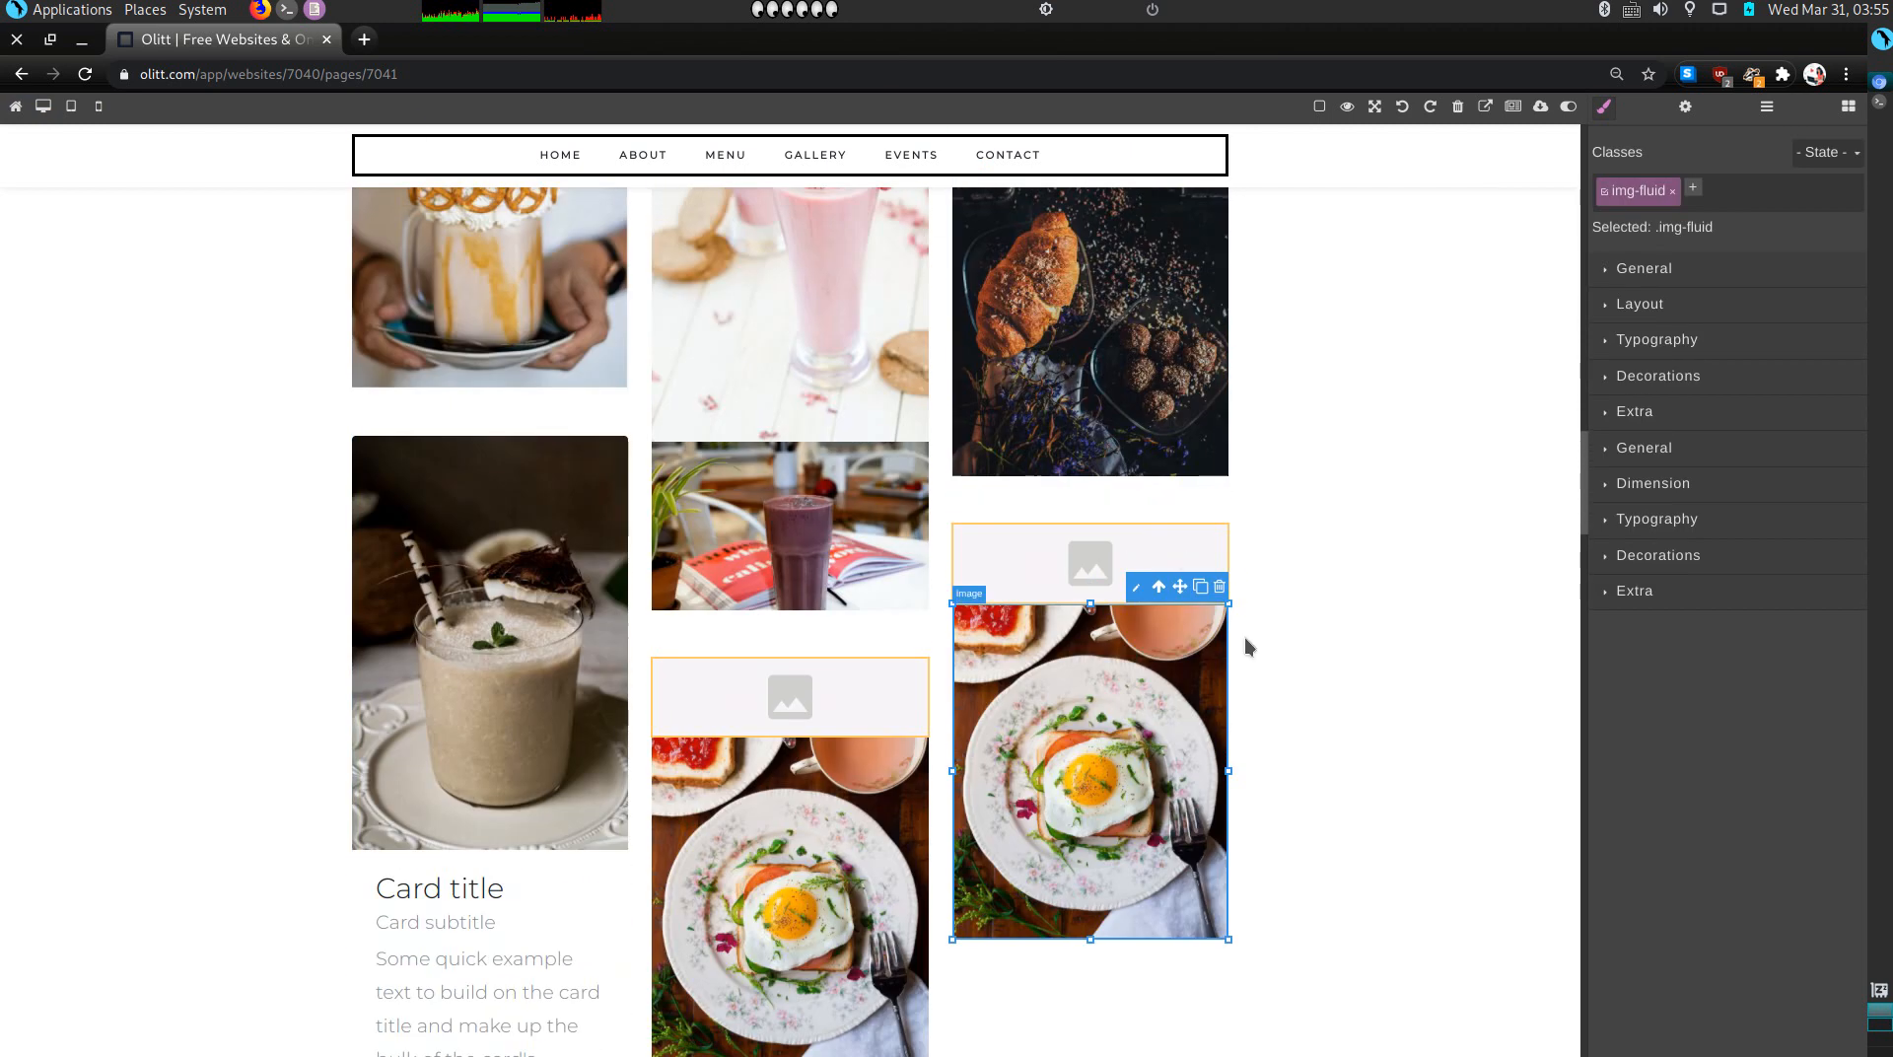
{"action": "left_click", "coordinate": [1219, 587]}
Step: Fill the remaining image placeholder in the card below the croissant photo with pexels-photo-2424832.jpeg
{"action": "scroll", "coordinate": [1144, 692], "scroll_direction": "down", "scroll_amount": 5}
{"action": "scroll", "coordinate": [1149, 701], "scroll_direction": "down", "scroll_amount": 3}
{"action": "double_click", "coordinate": [1106, 634]}
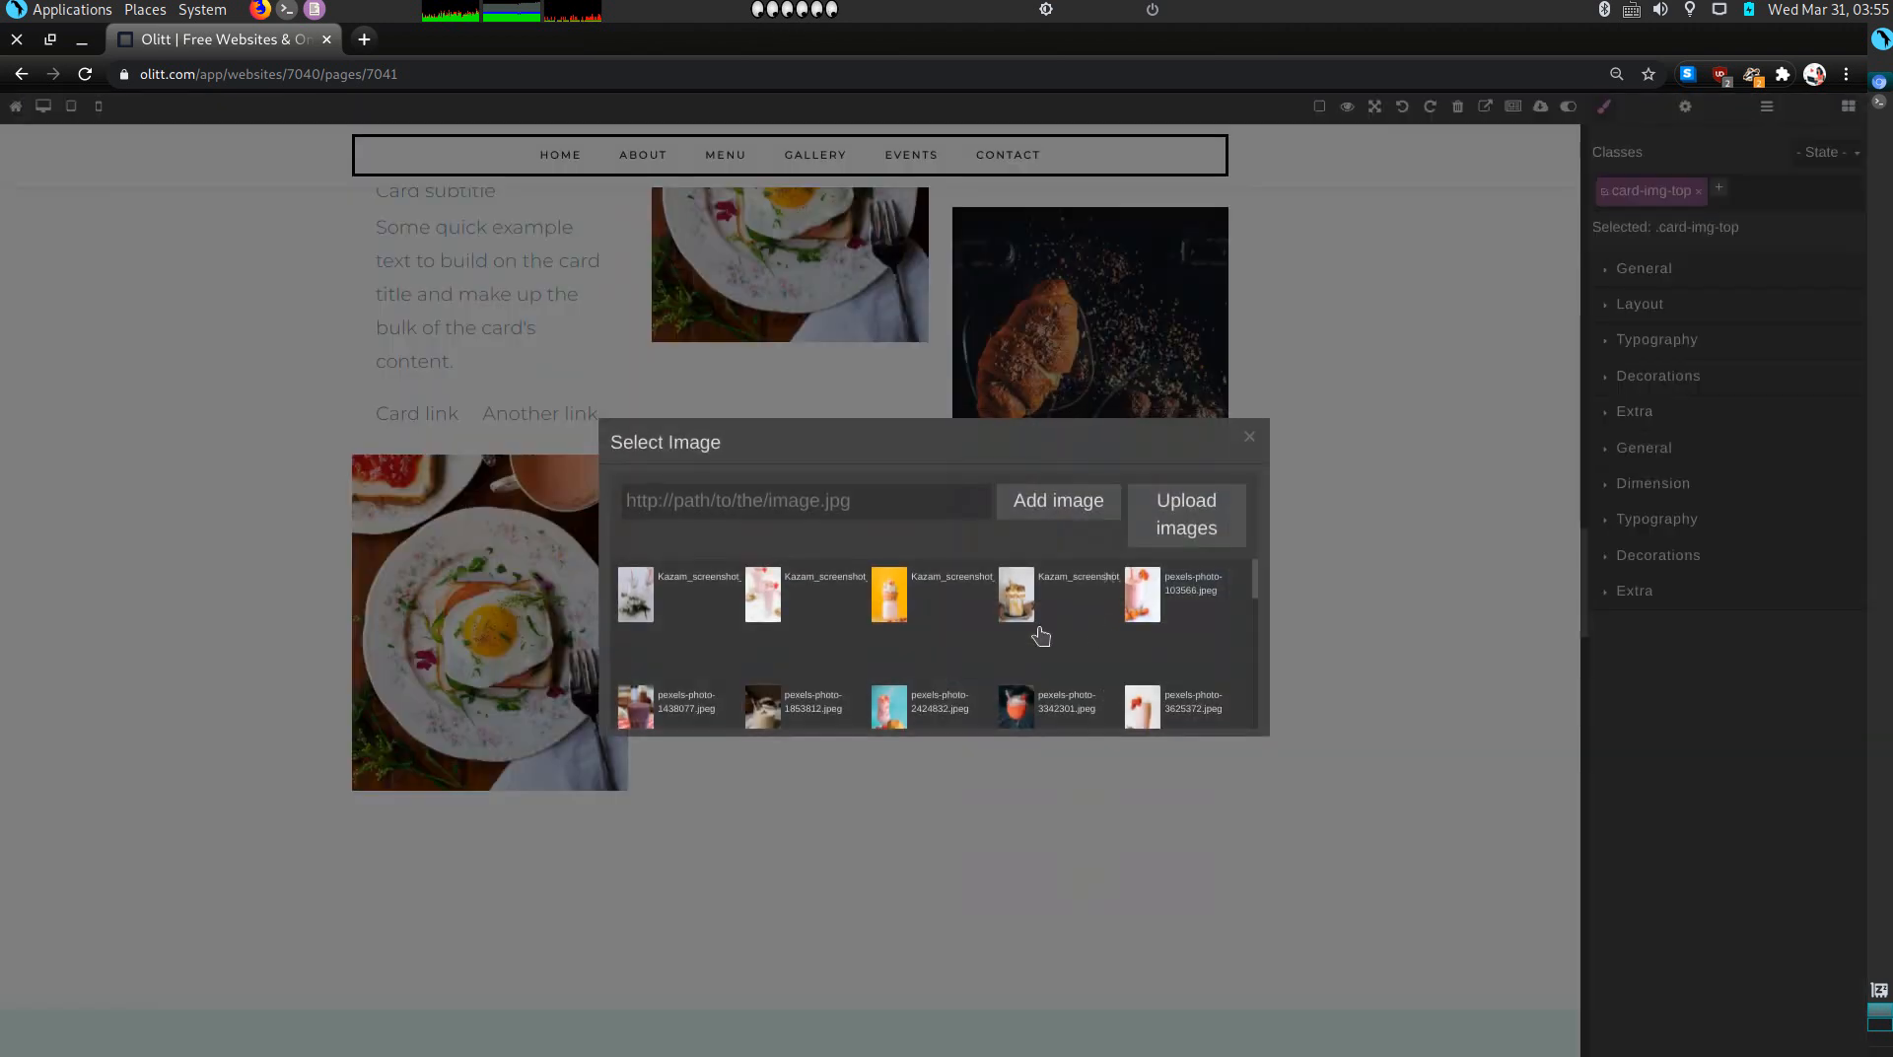
{"action": "scroll", "coordinate": [952, 688], "scroll_direction": "down", "scroll_amount": 1}
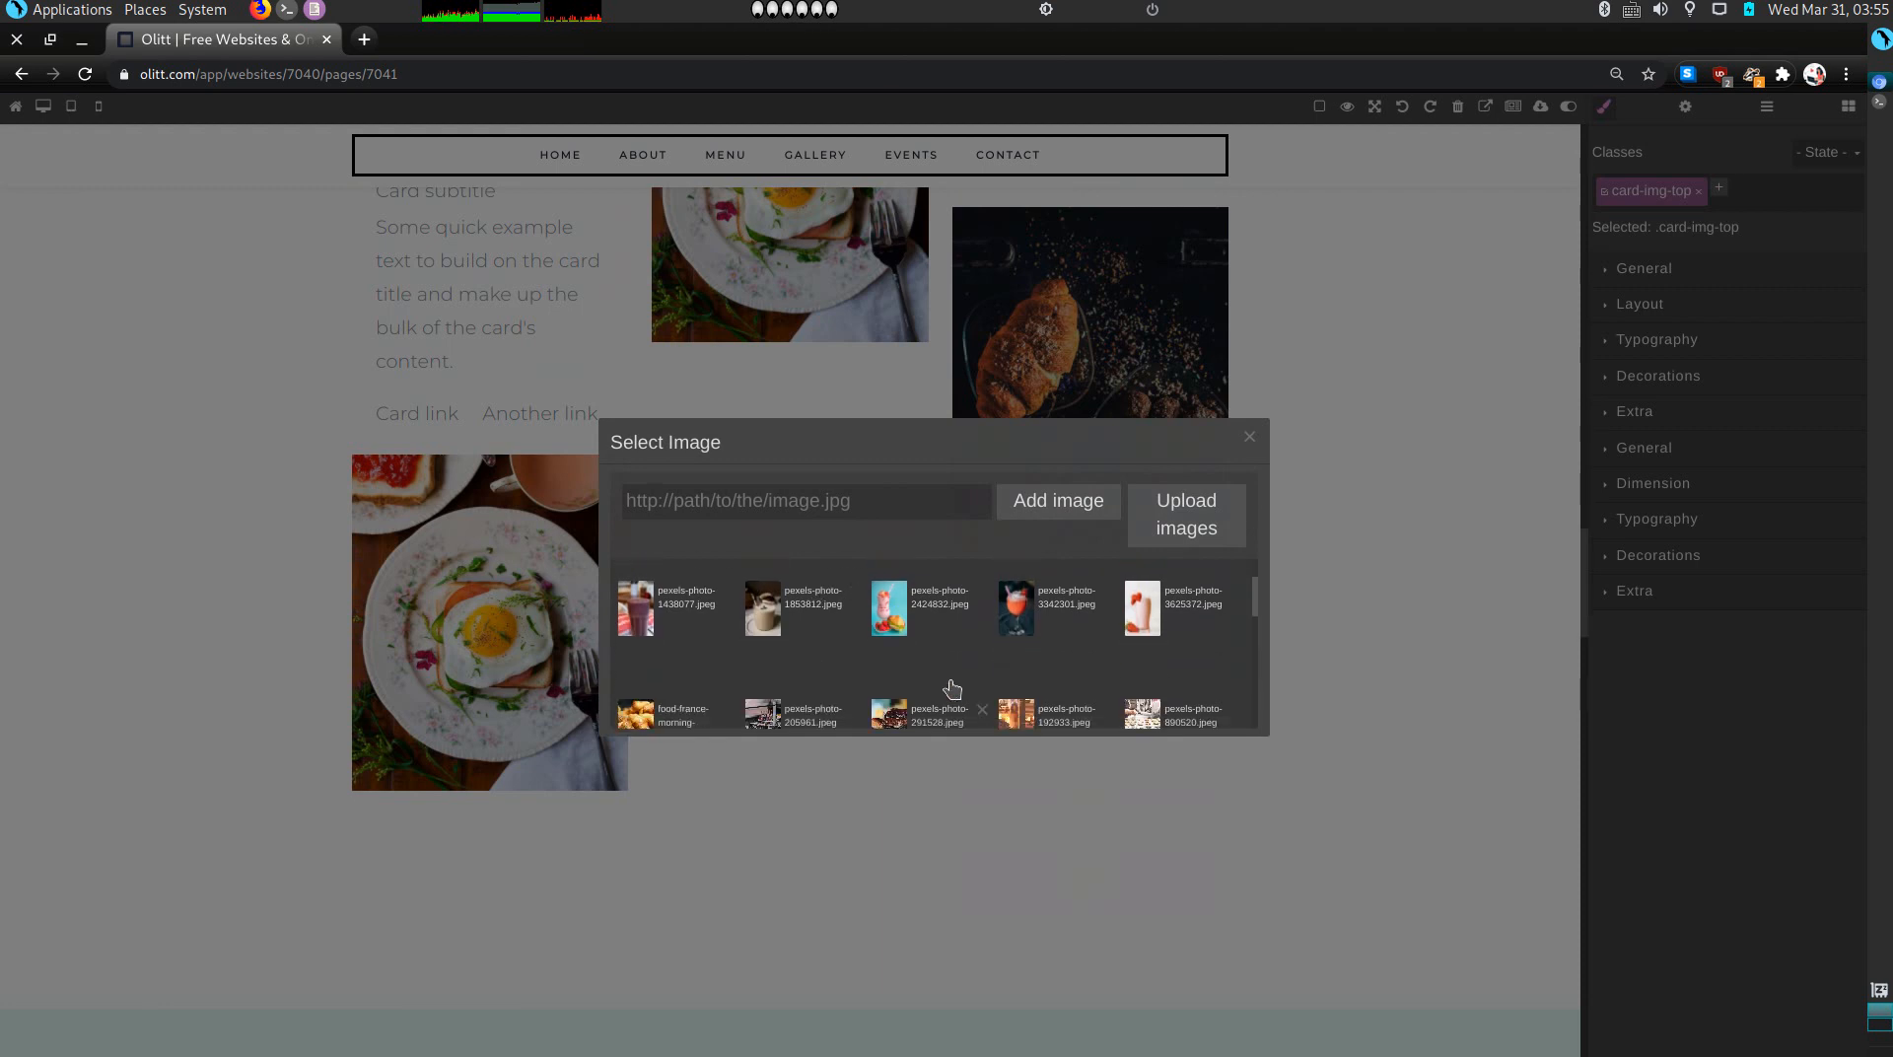
{"action": "left_click", "coordinate": [894, 623]}
Step: Delete the text bodies from the coconut milkshake card and from the last card in the middle gallery column
{"action": "scroll", "coordinate": [705, 735], "scroll_direction": "up", "scroll_amount": 2}
{"action": "left_click", "coordinate": [533, 265]}
{"action": "left_click", "coordinate": [573, 304]}
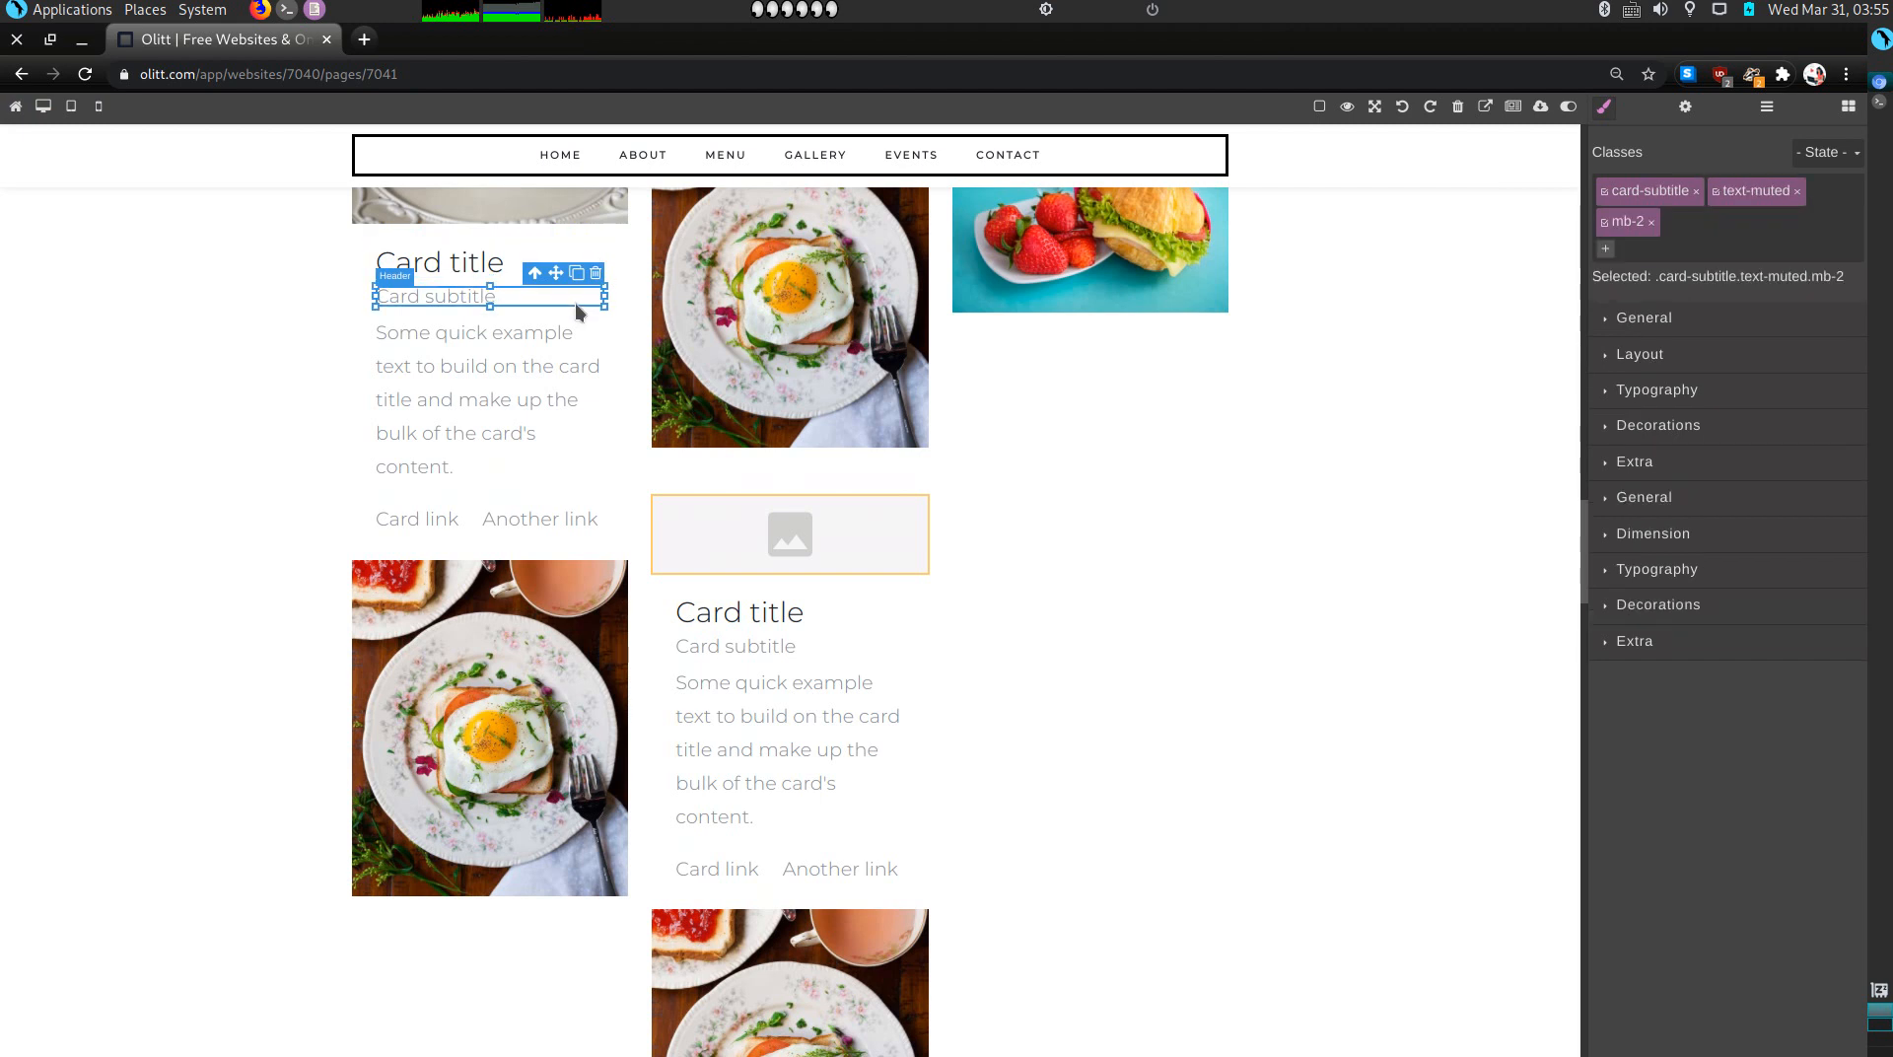
{"action": "left_click", "coordinate": [612, 237]}
{"action": "left_click", "coordinate": [619, 194]}
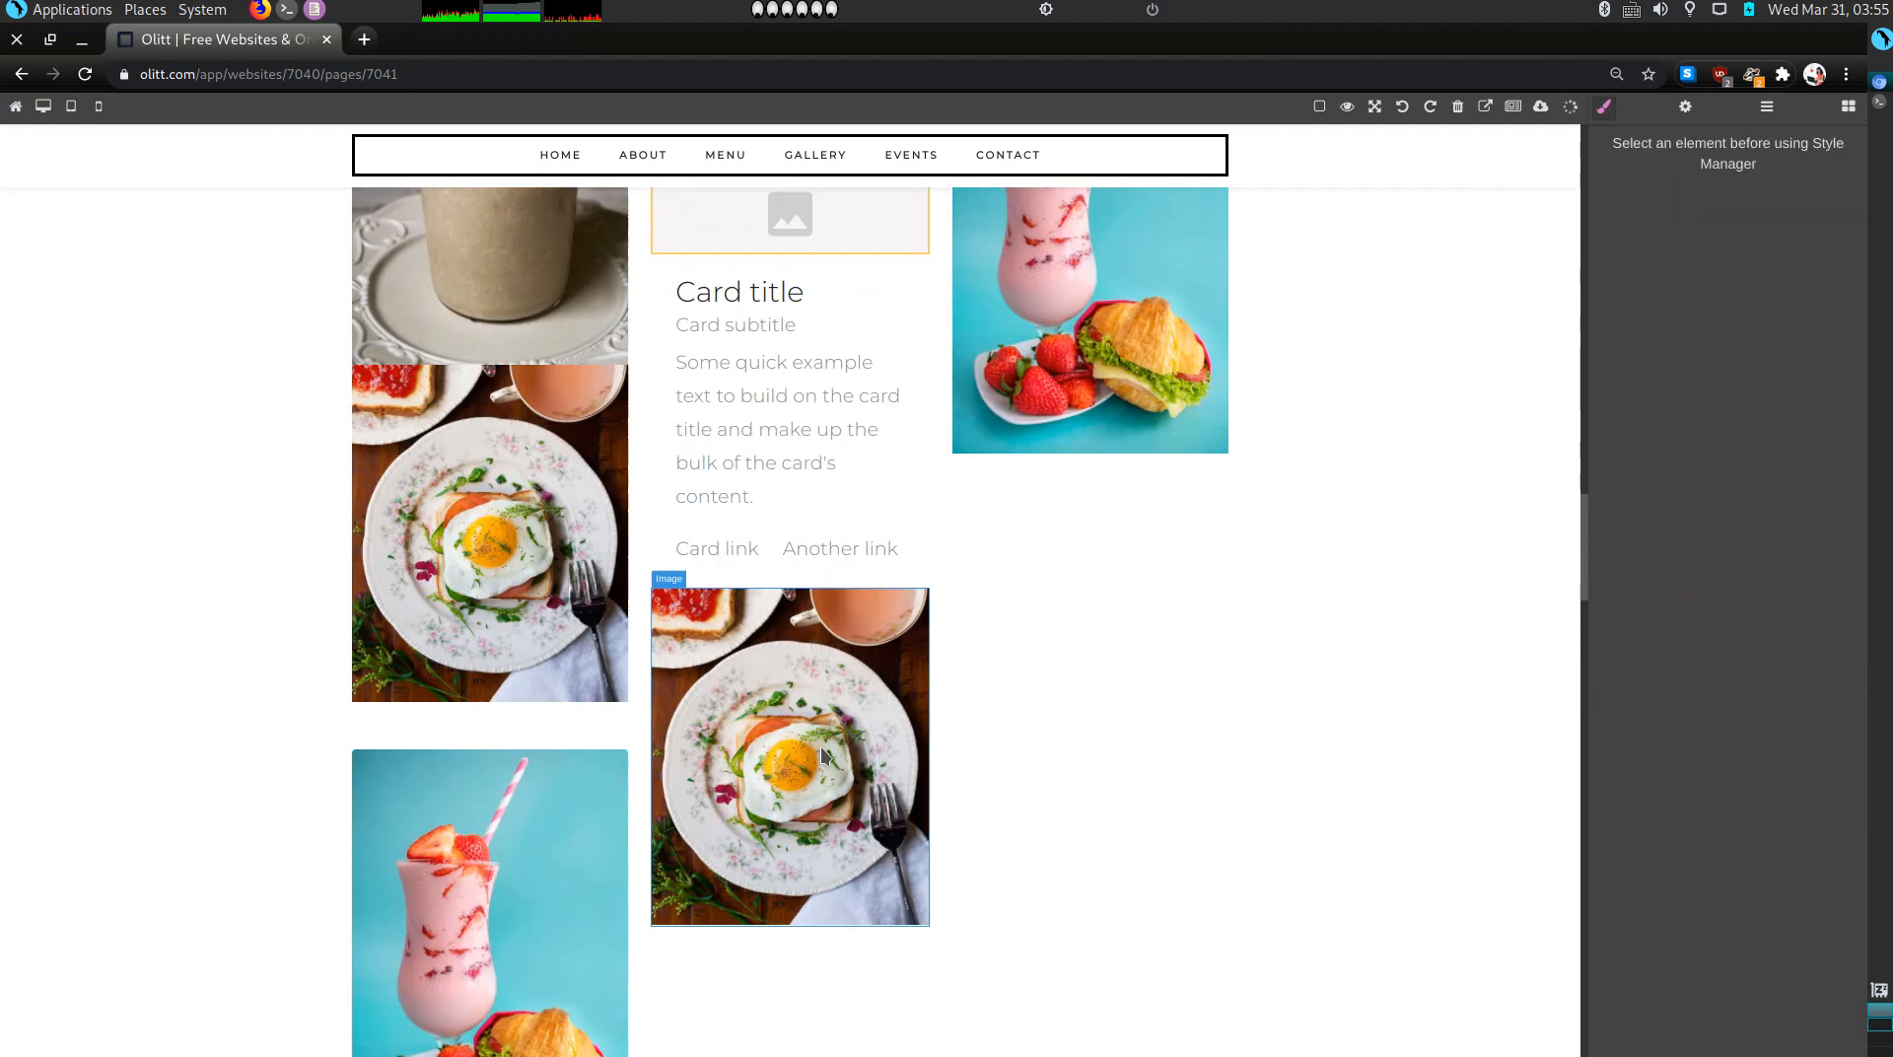
{"action": "left_click", "coordinate": [920, 724]}
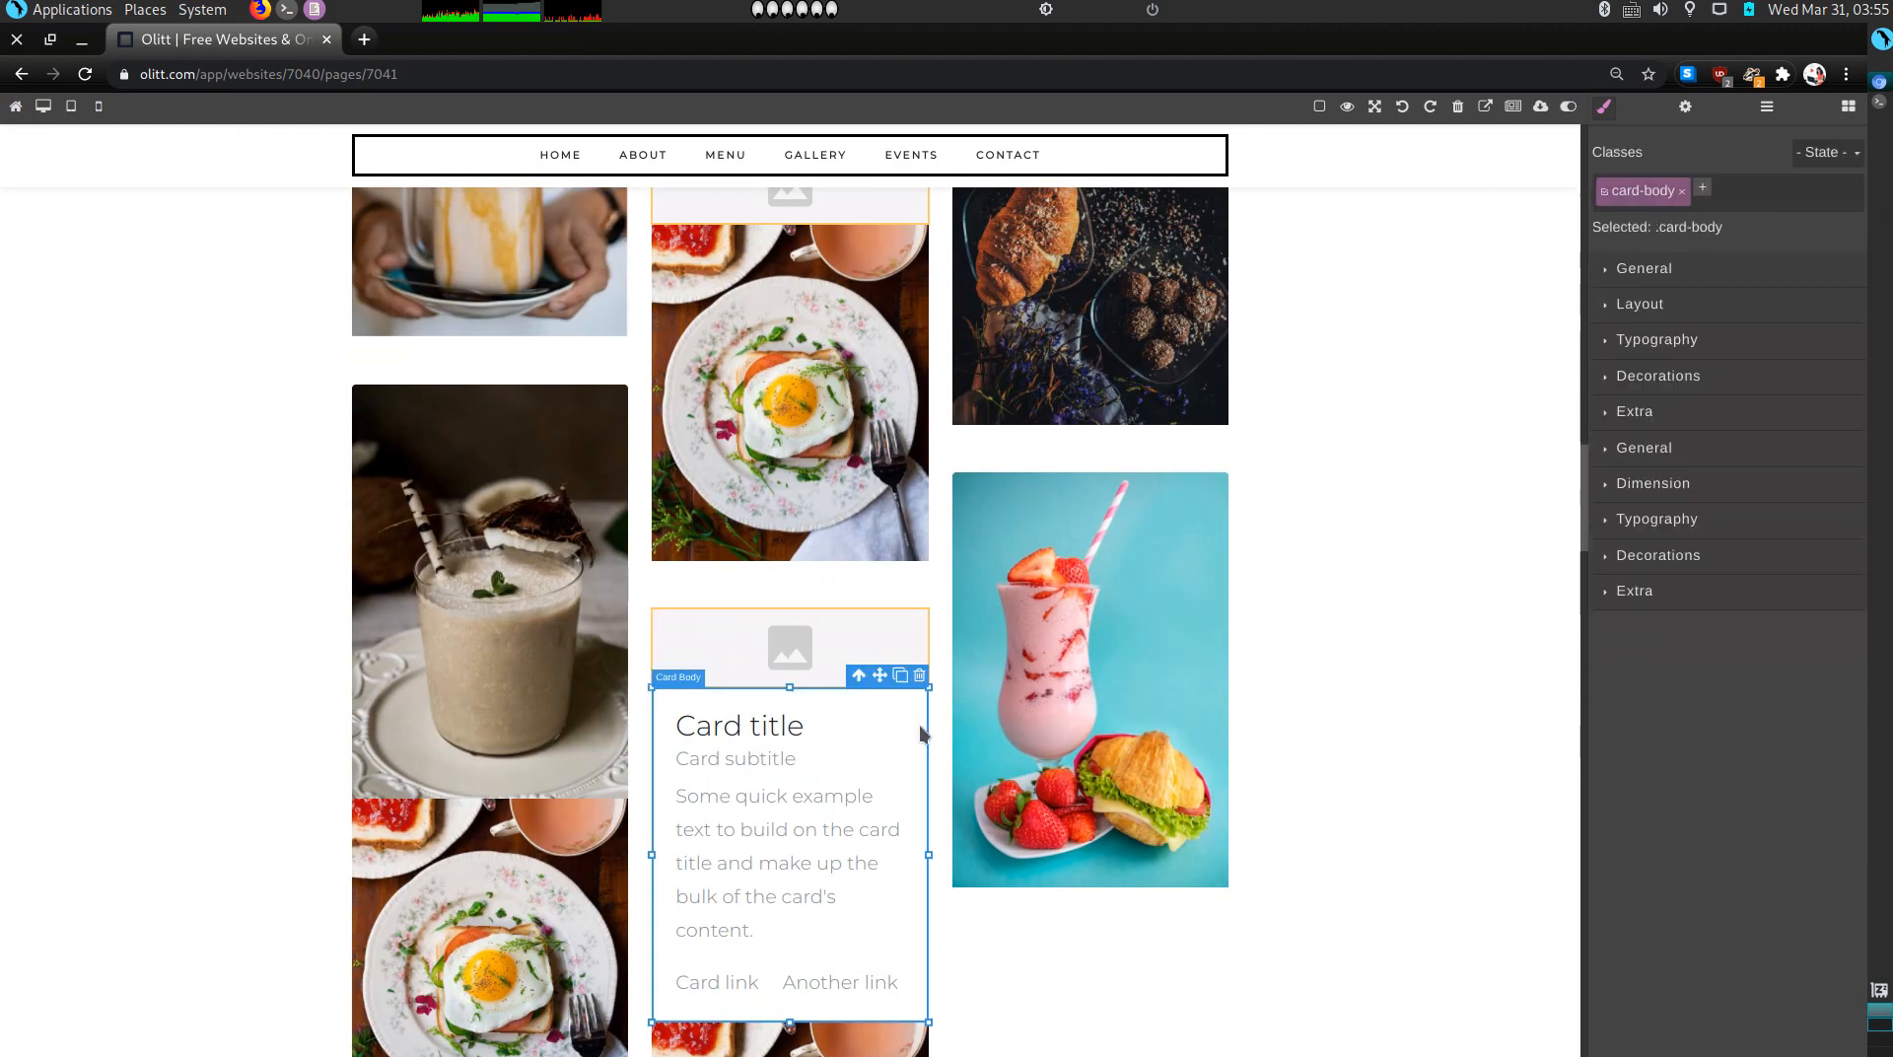
{"action": "left_click", "coordinate": [921, 677]}
Step: Replace the croissant photo in the third gallery column with pexels-photo-3625372.jpeg
{"action": "scroll", "coordinate": [949, 893], "scroll_direction": "up", "scroll_amount": 3}
{"action": "scroll", "coordinate": [949, 894], "scroll_direction": "up", "scroll_amount": 7}
{"action": "scroll", "coordinate": [643, 696], "scroll_direction": "down", "scroll_amount": 3}
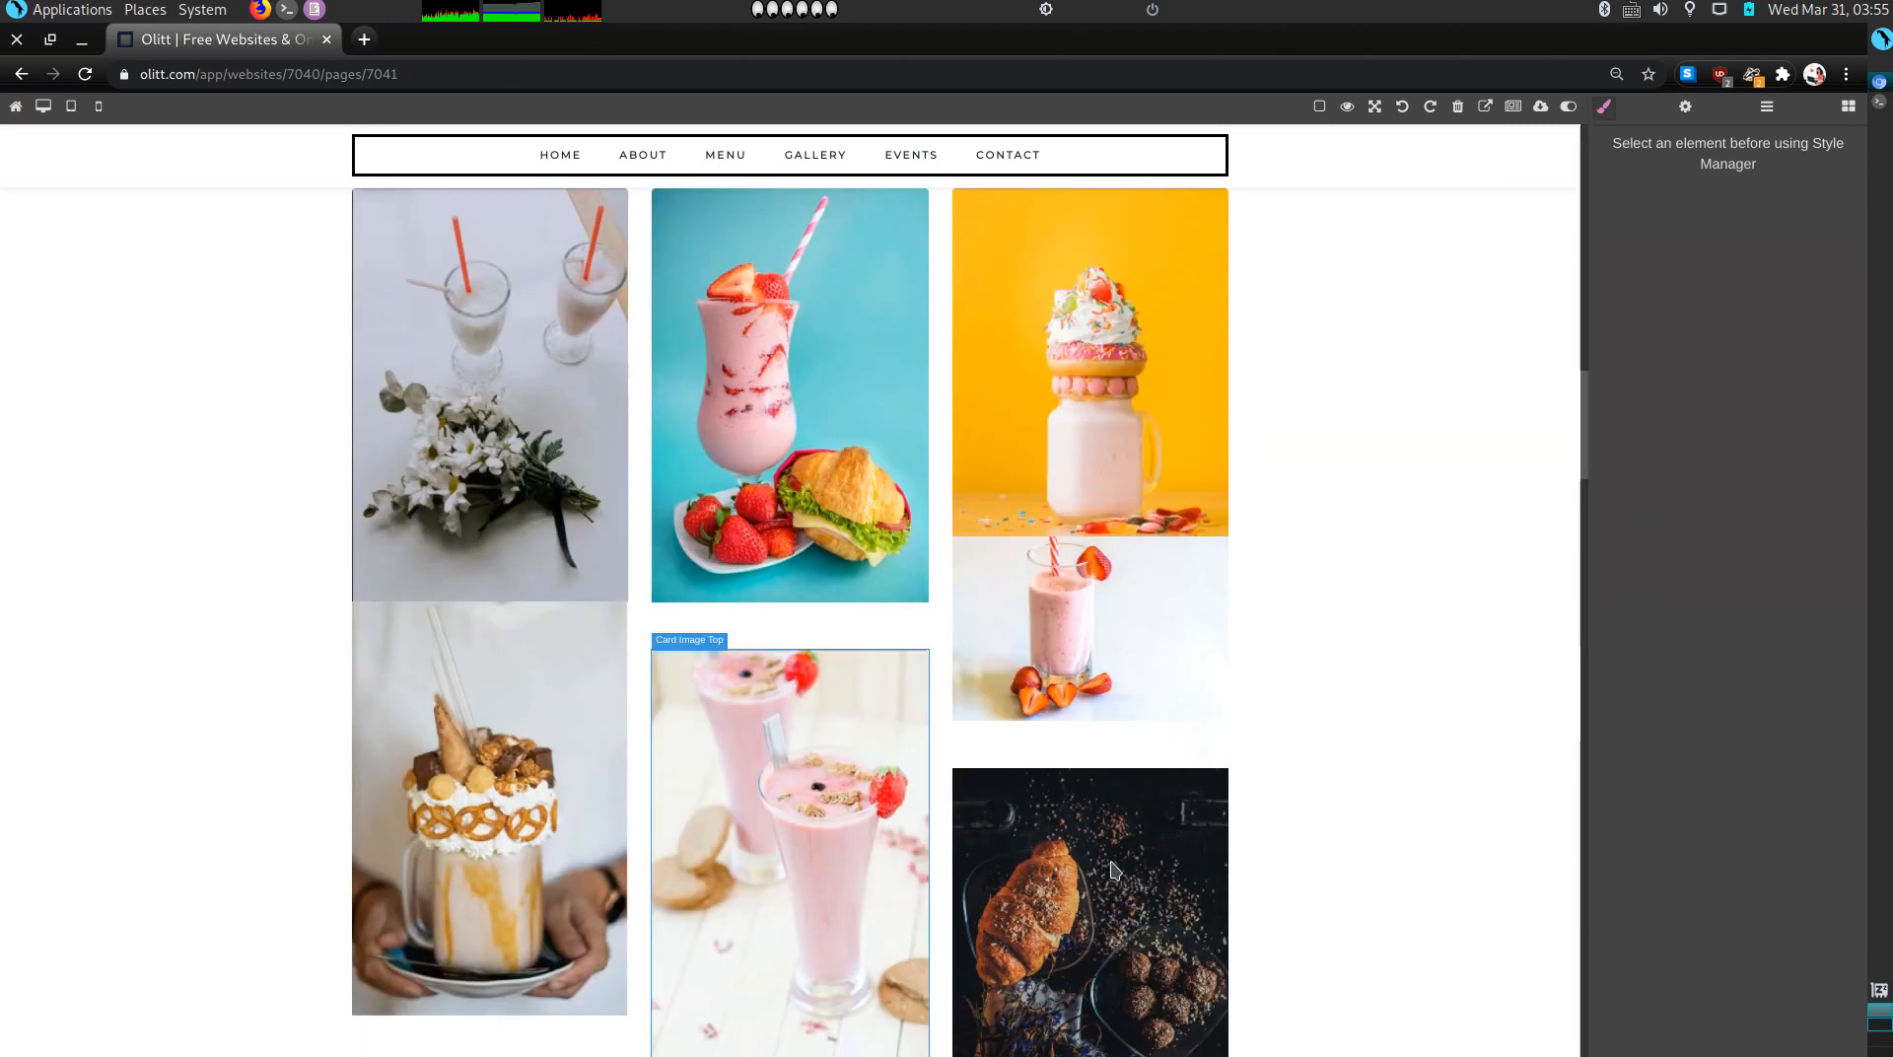
{"action": "scroll", "coordinate": [901, 722], "scroll_direction": "down", "scroll_amount": 3}
{"action": "double_click", "coordinate": [1101, 669]}
{"action": "scroll", "coordinate": [1124, 700], "scroll_direction": "down", "scroll_amount": 1}
{"action": "left_click", "coordinate": [1149, 621]}
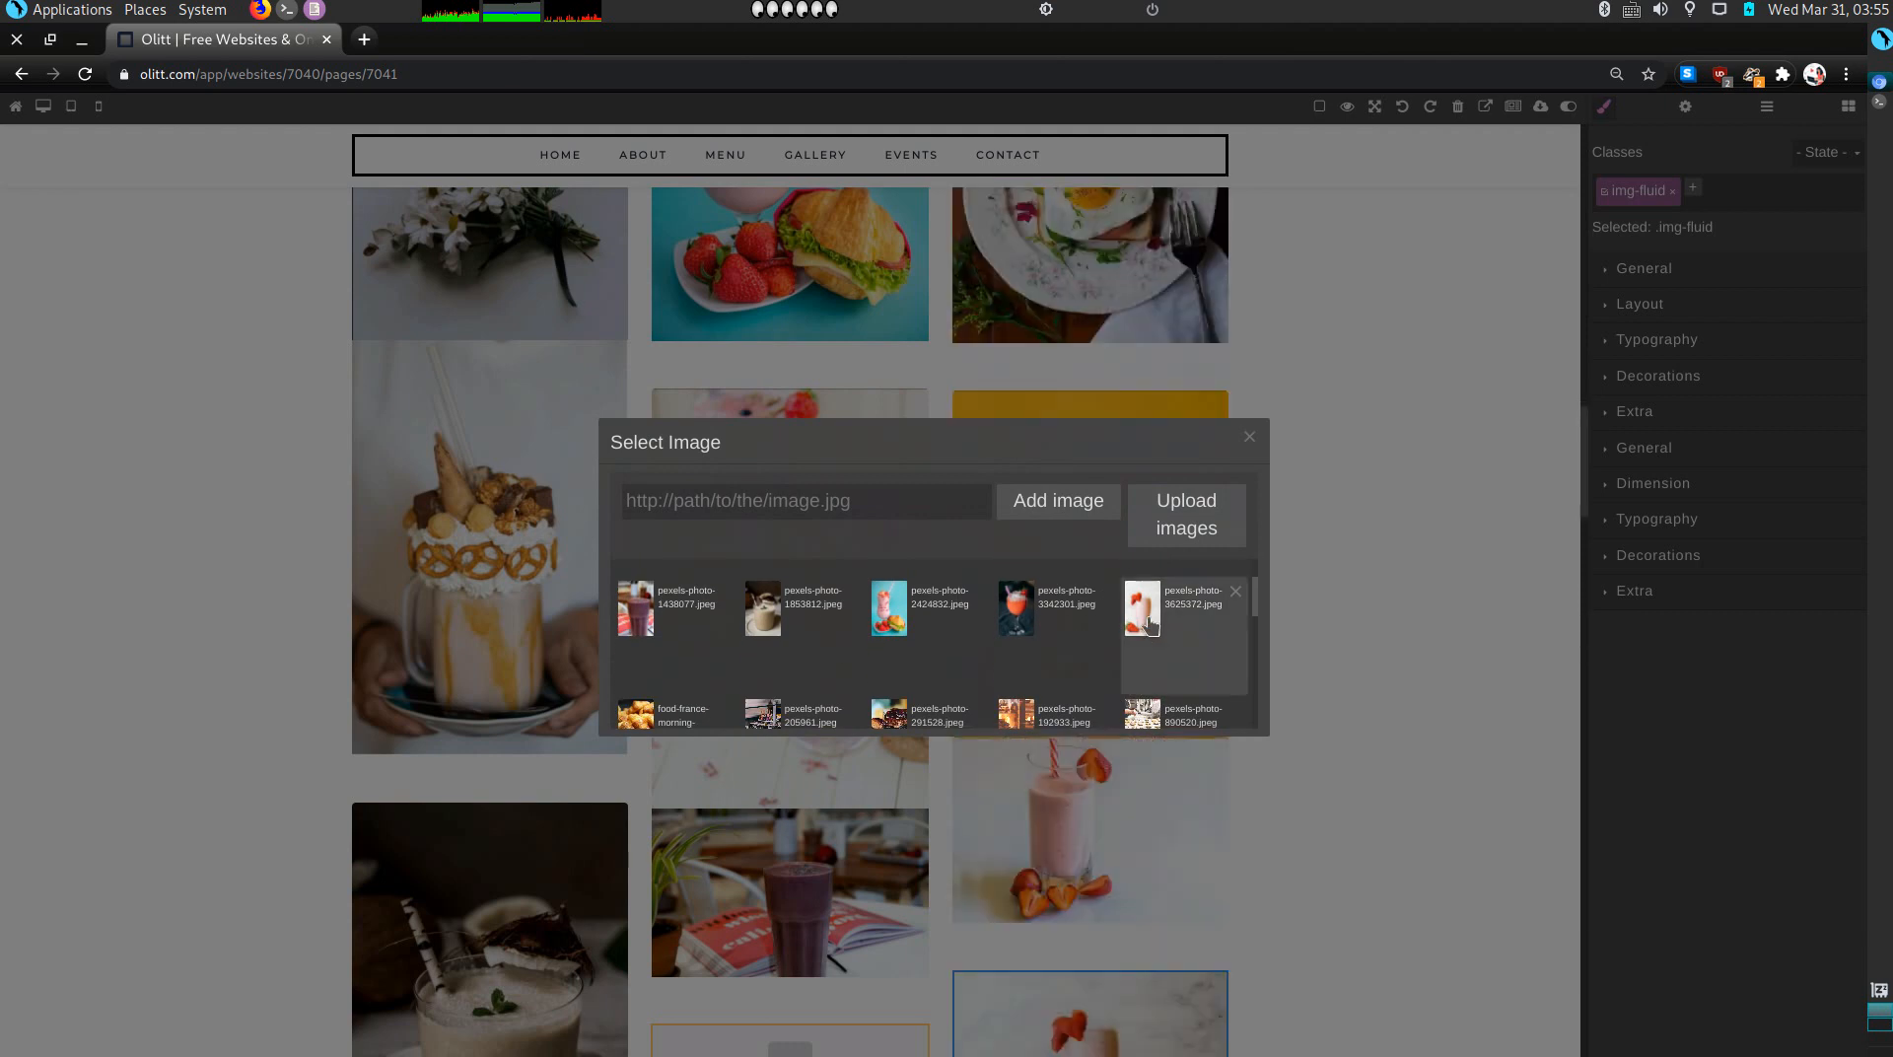
{"action": "left_click", "coordinate": [1249, 440]}
Step: Replace the egg-toast photo below the coconut milkshake in the first gallery column with pexels-photo-3342301.jpeg
{"action": "scroll", "coordinate": [891, 573], "scroll_direction": "down", "scroll_amount": 5}
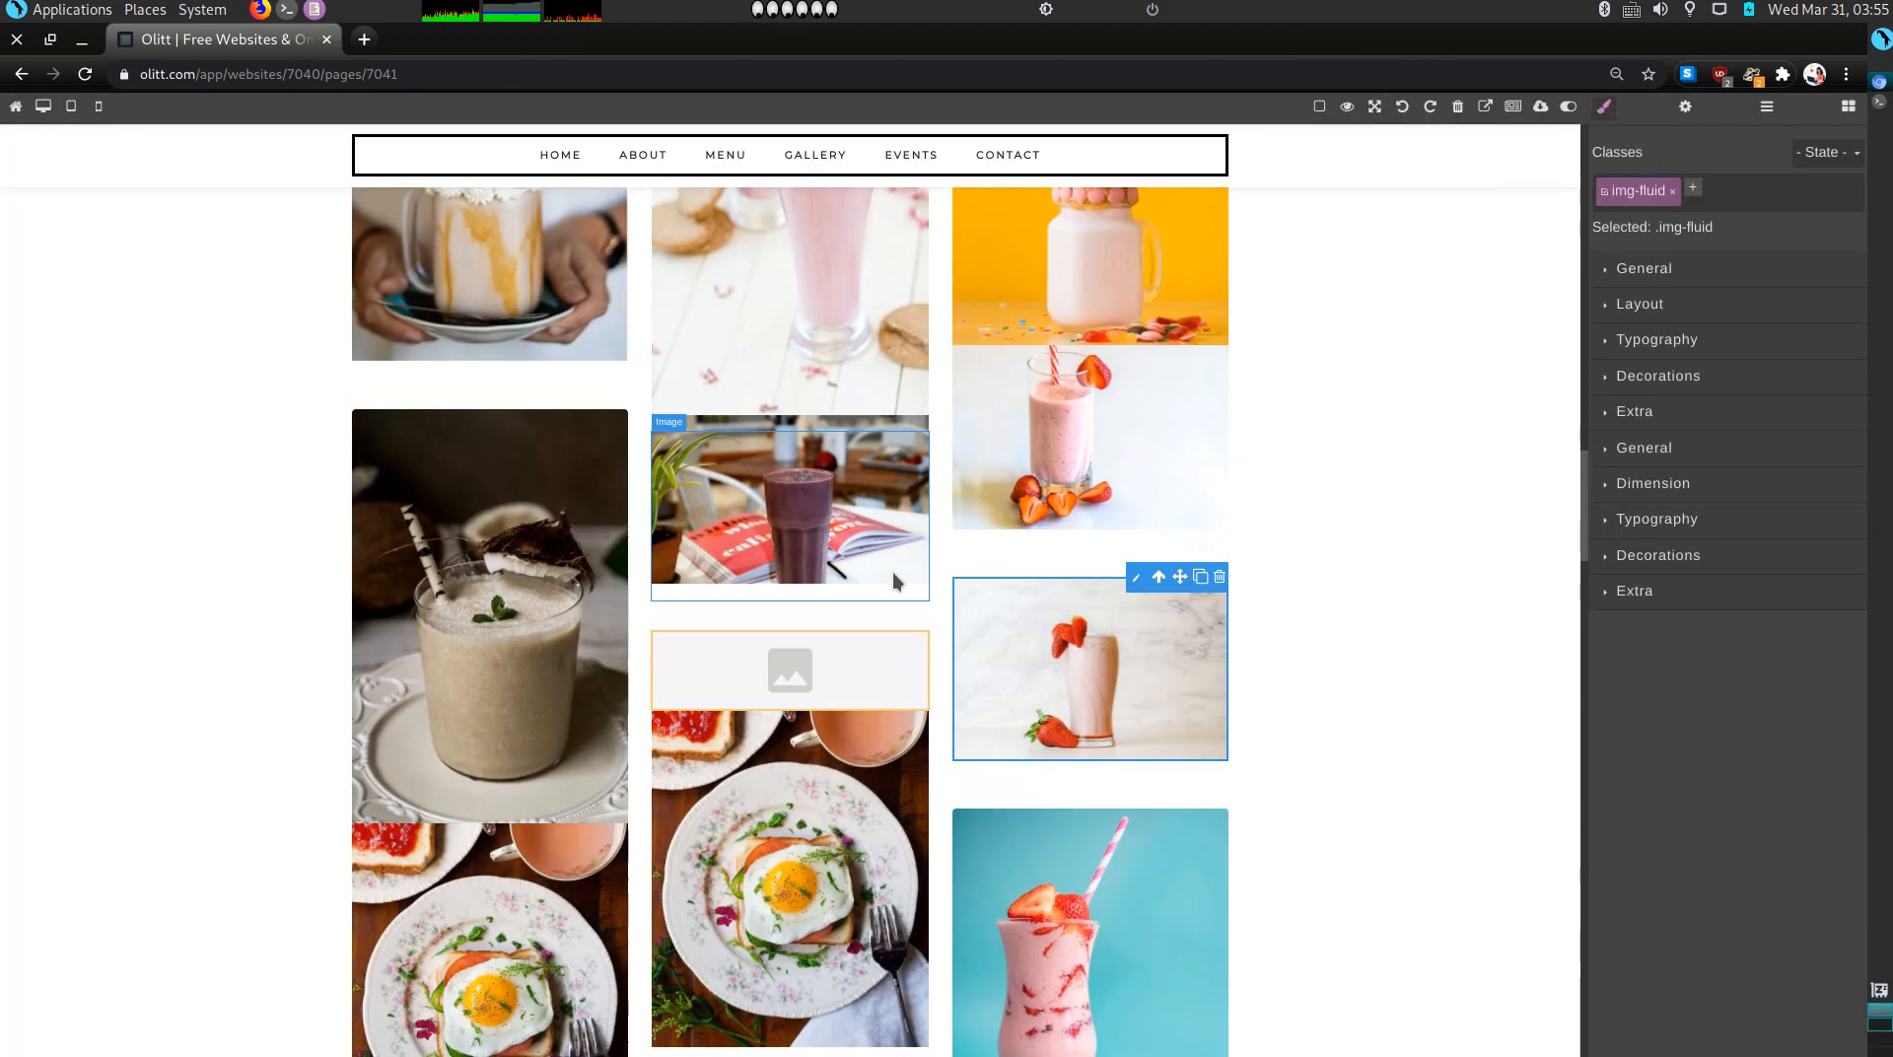
{"action": "scroll", "coordinate": [1039, 714], "scroll_direction": "down", "scroll_amount": 9}
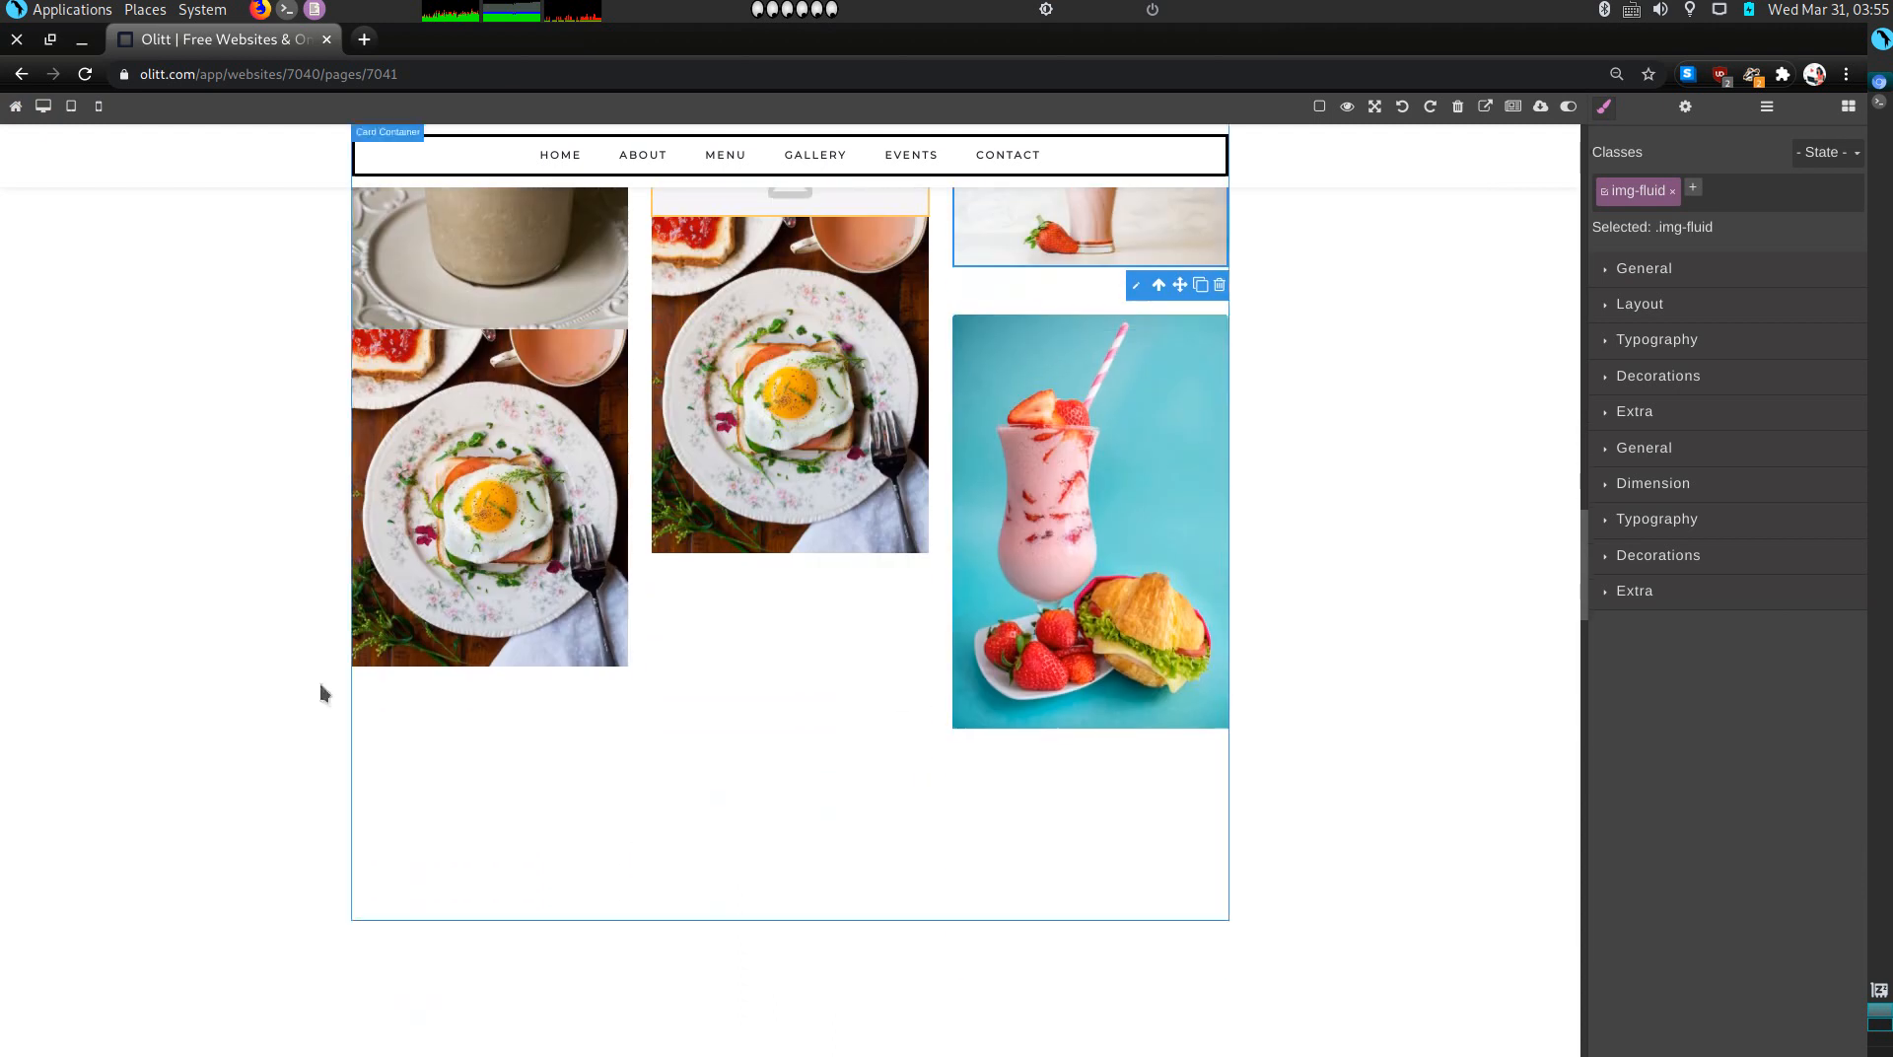
{"action": "scroll", "coordinate": [552, 739], "scroll_direction": "up", "scroll_amount": 4}
{"action": "double_click", "coordinate": [497, 696]}
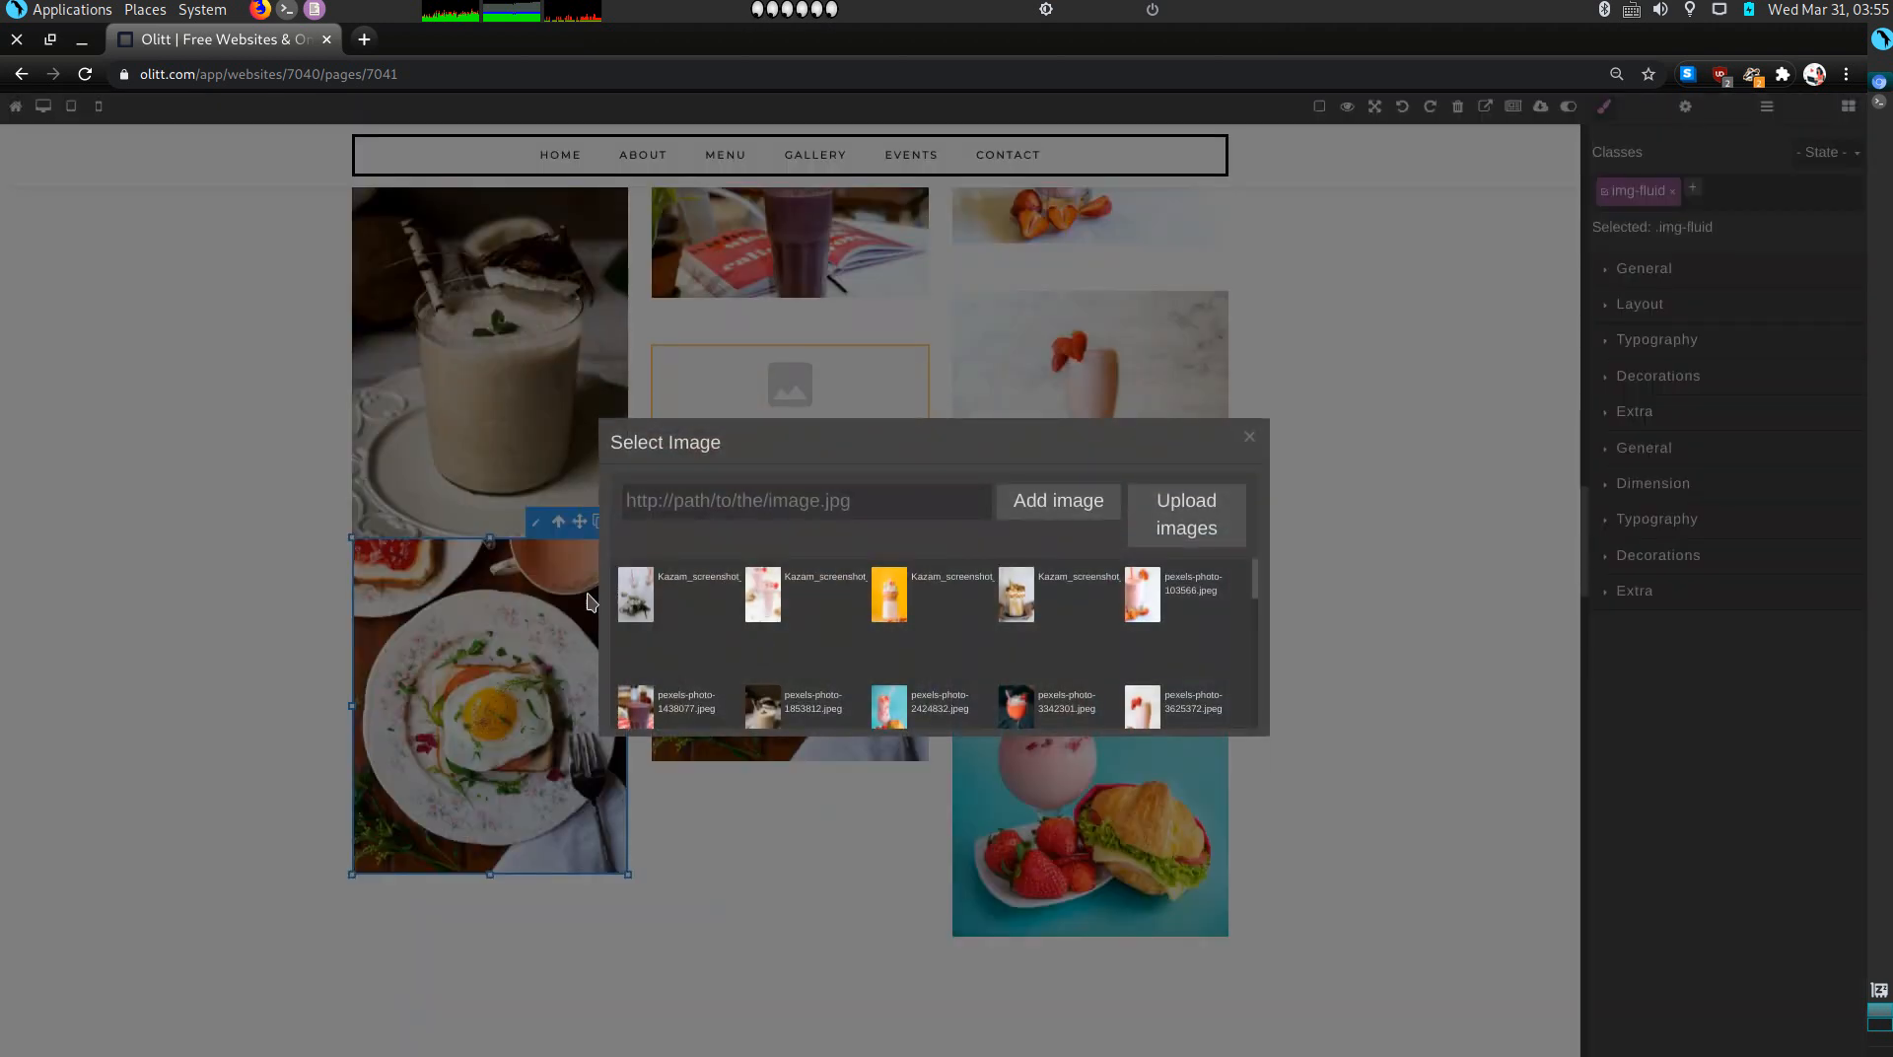
{"action": "scroll", "coordinate": [722, 688], "scroll_direction": "down", "scroll_amount": 1}
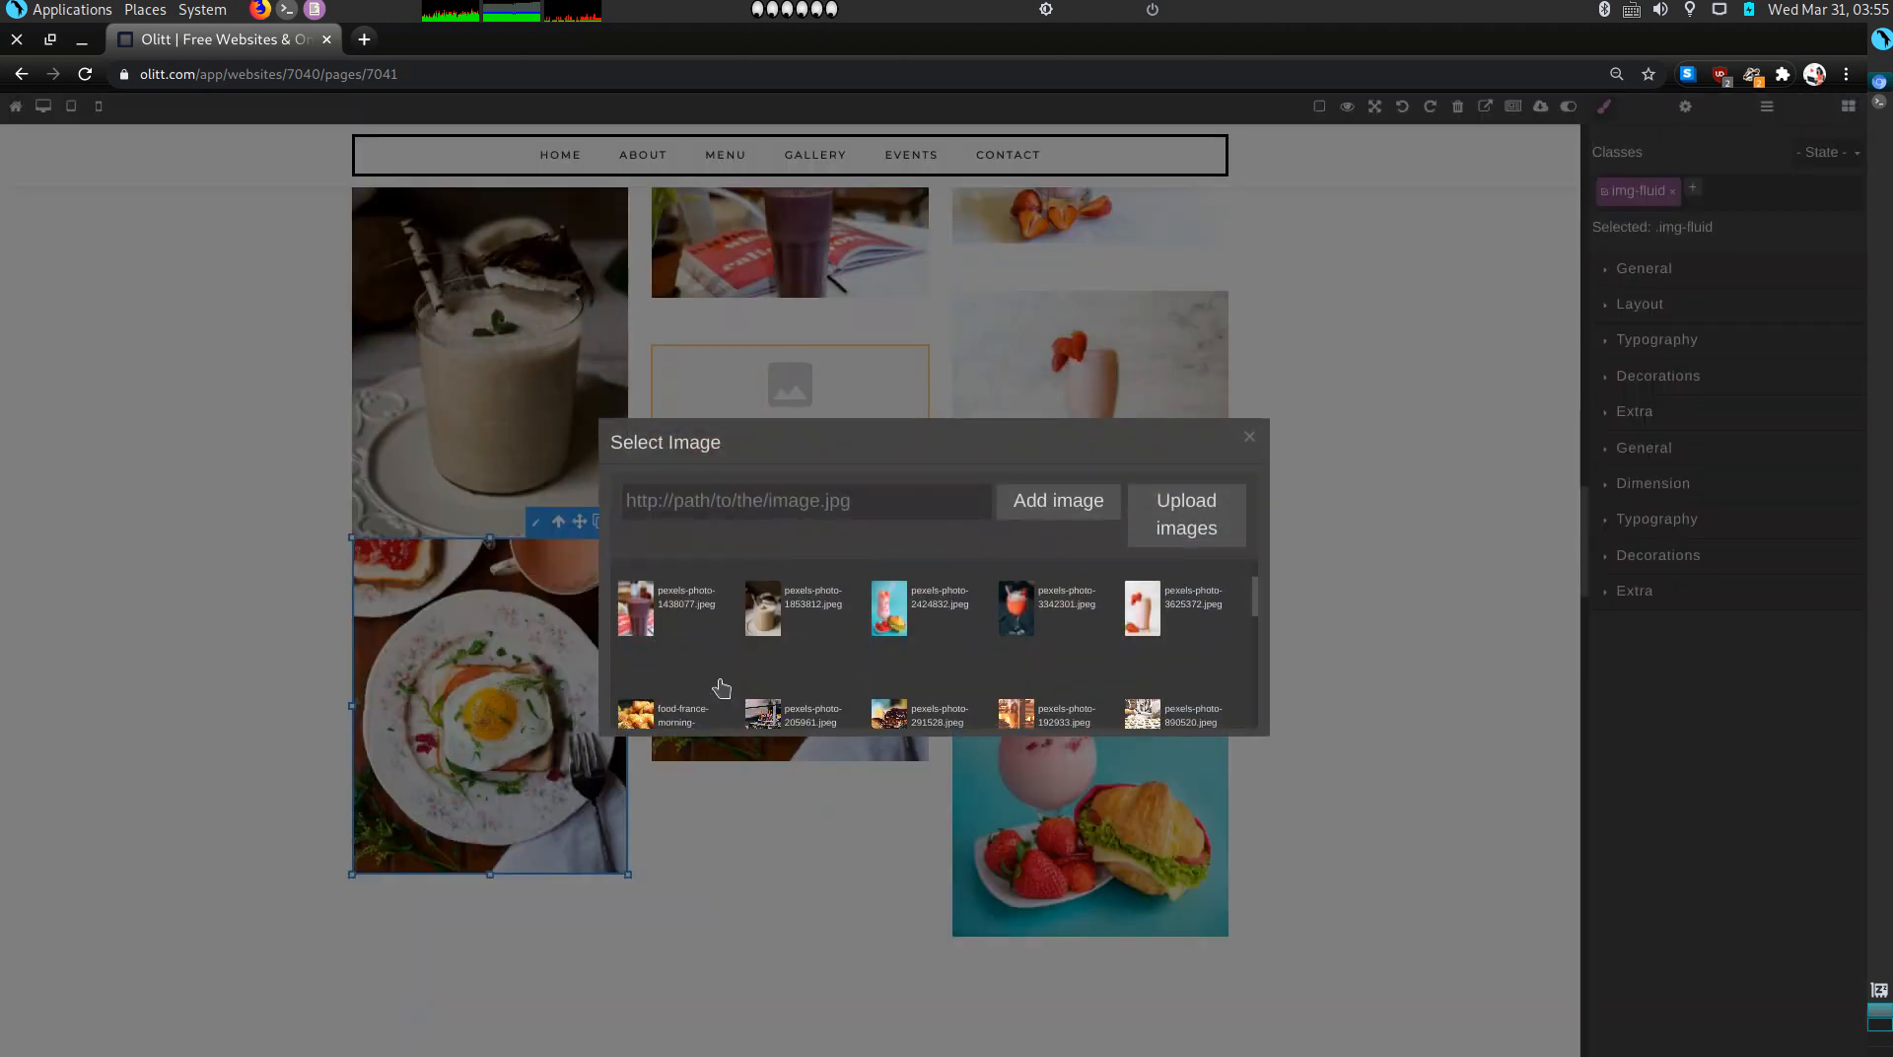
{"action": "left_click", "coordinate": [1018, 624]}
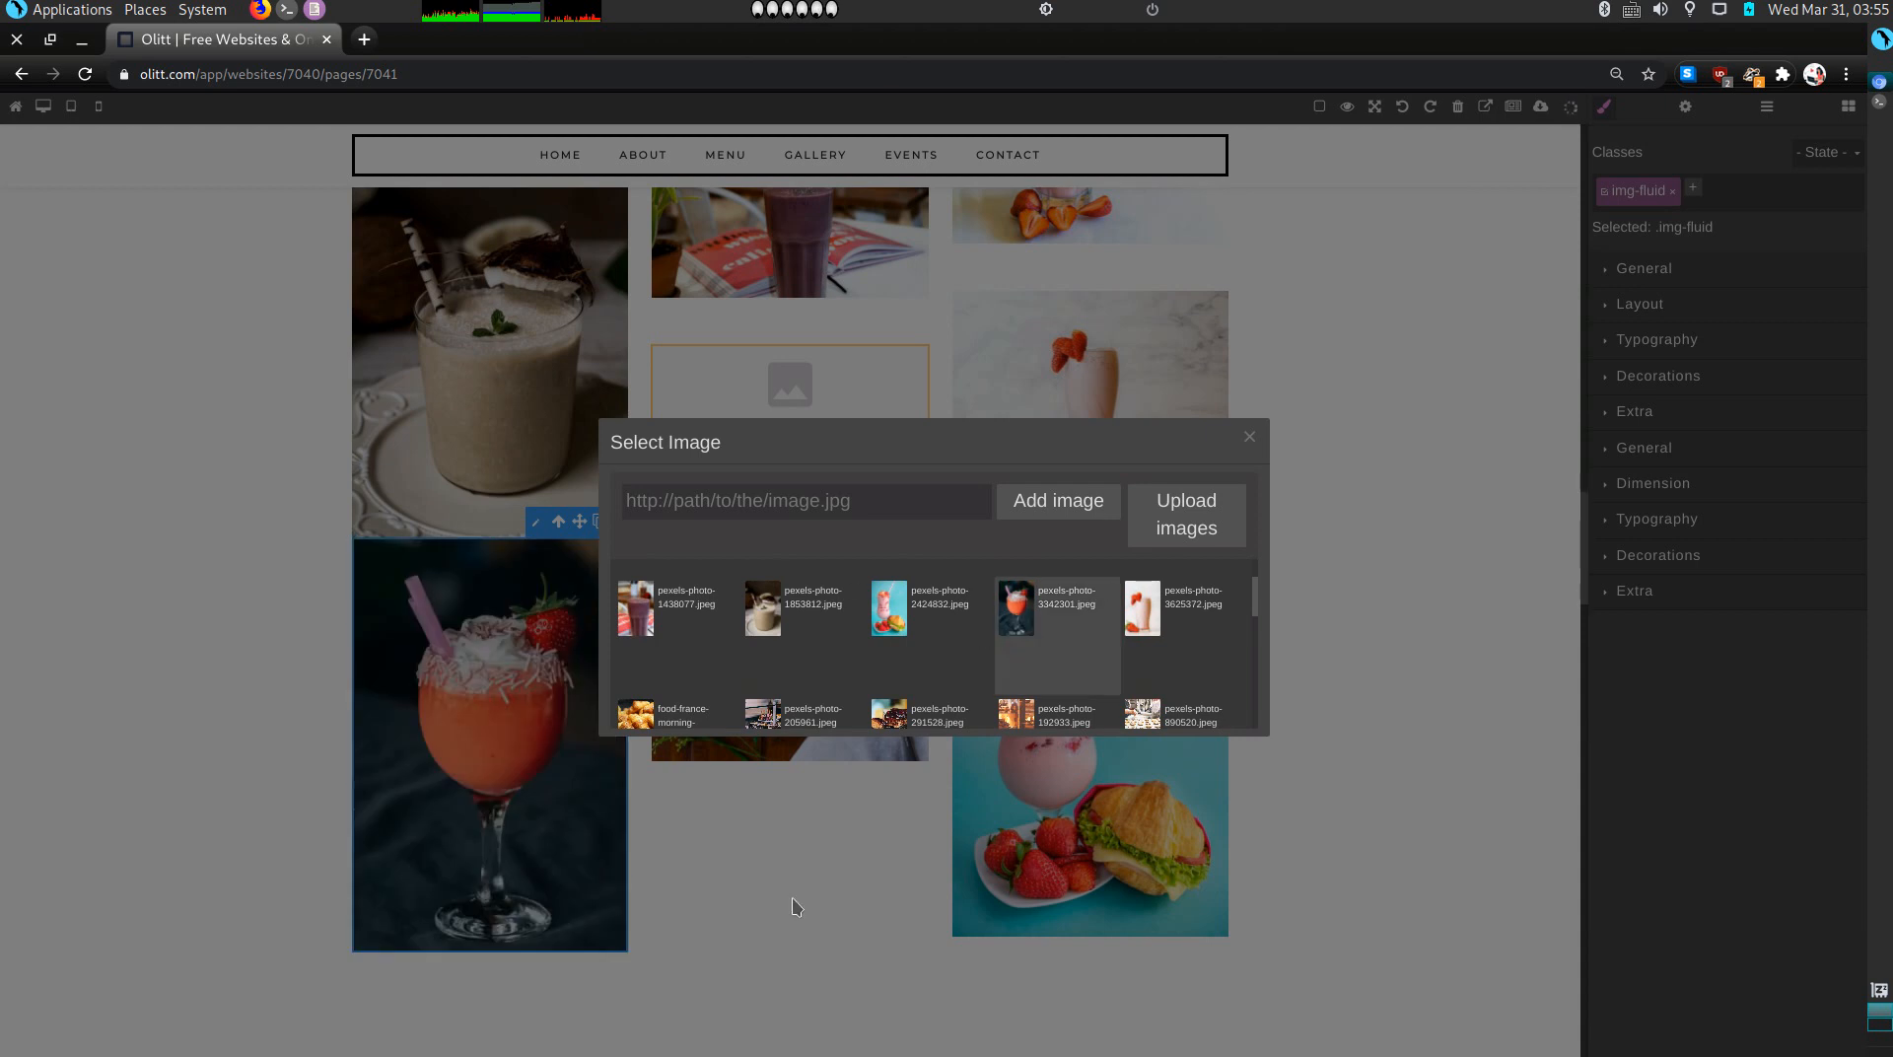
{"action": "left_click", "coordinate": [797, 905]}
Step: Try filling the image placeholder in the middle gallery column with the cake photo pexels-photo-291528.jpeg
{"action": "left_click", "coordinate": [841, 685]}
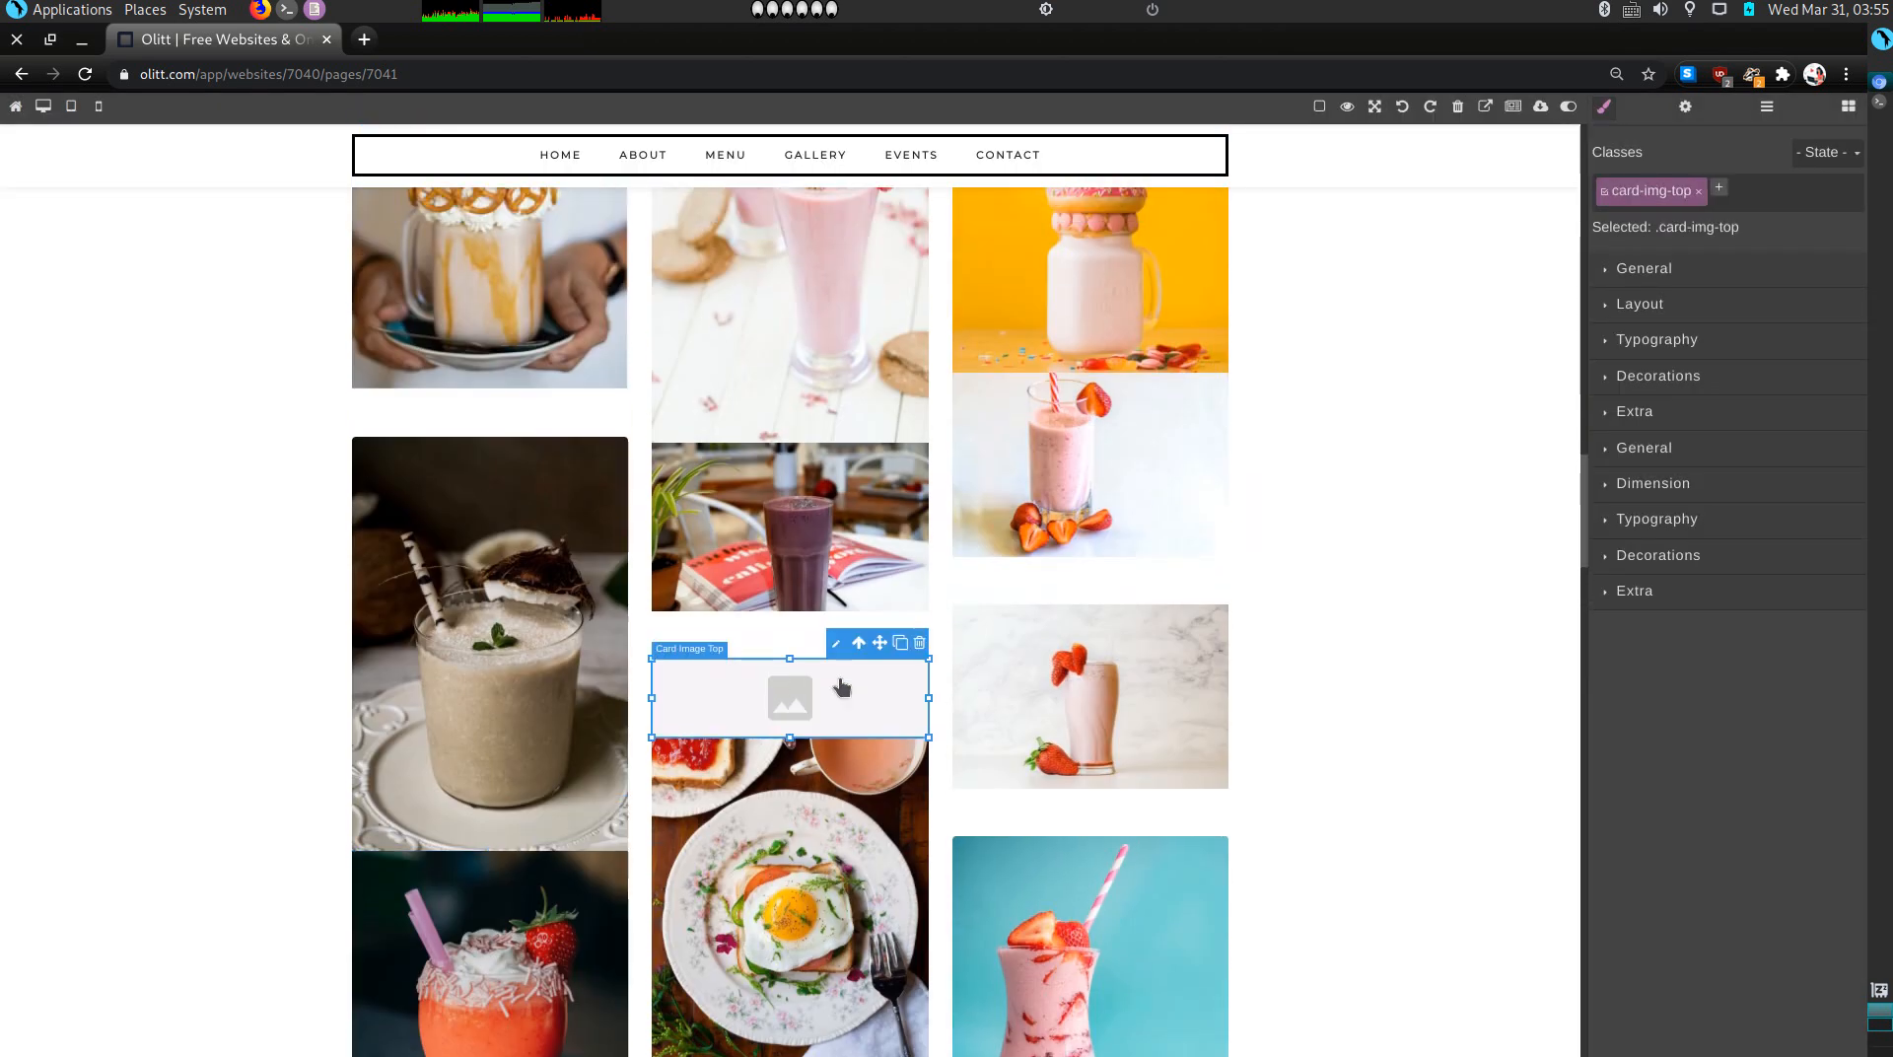
{"action": "double_click", "coordinate": [841, 686]}
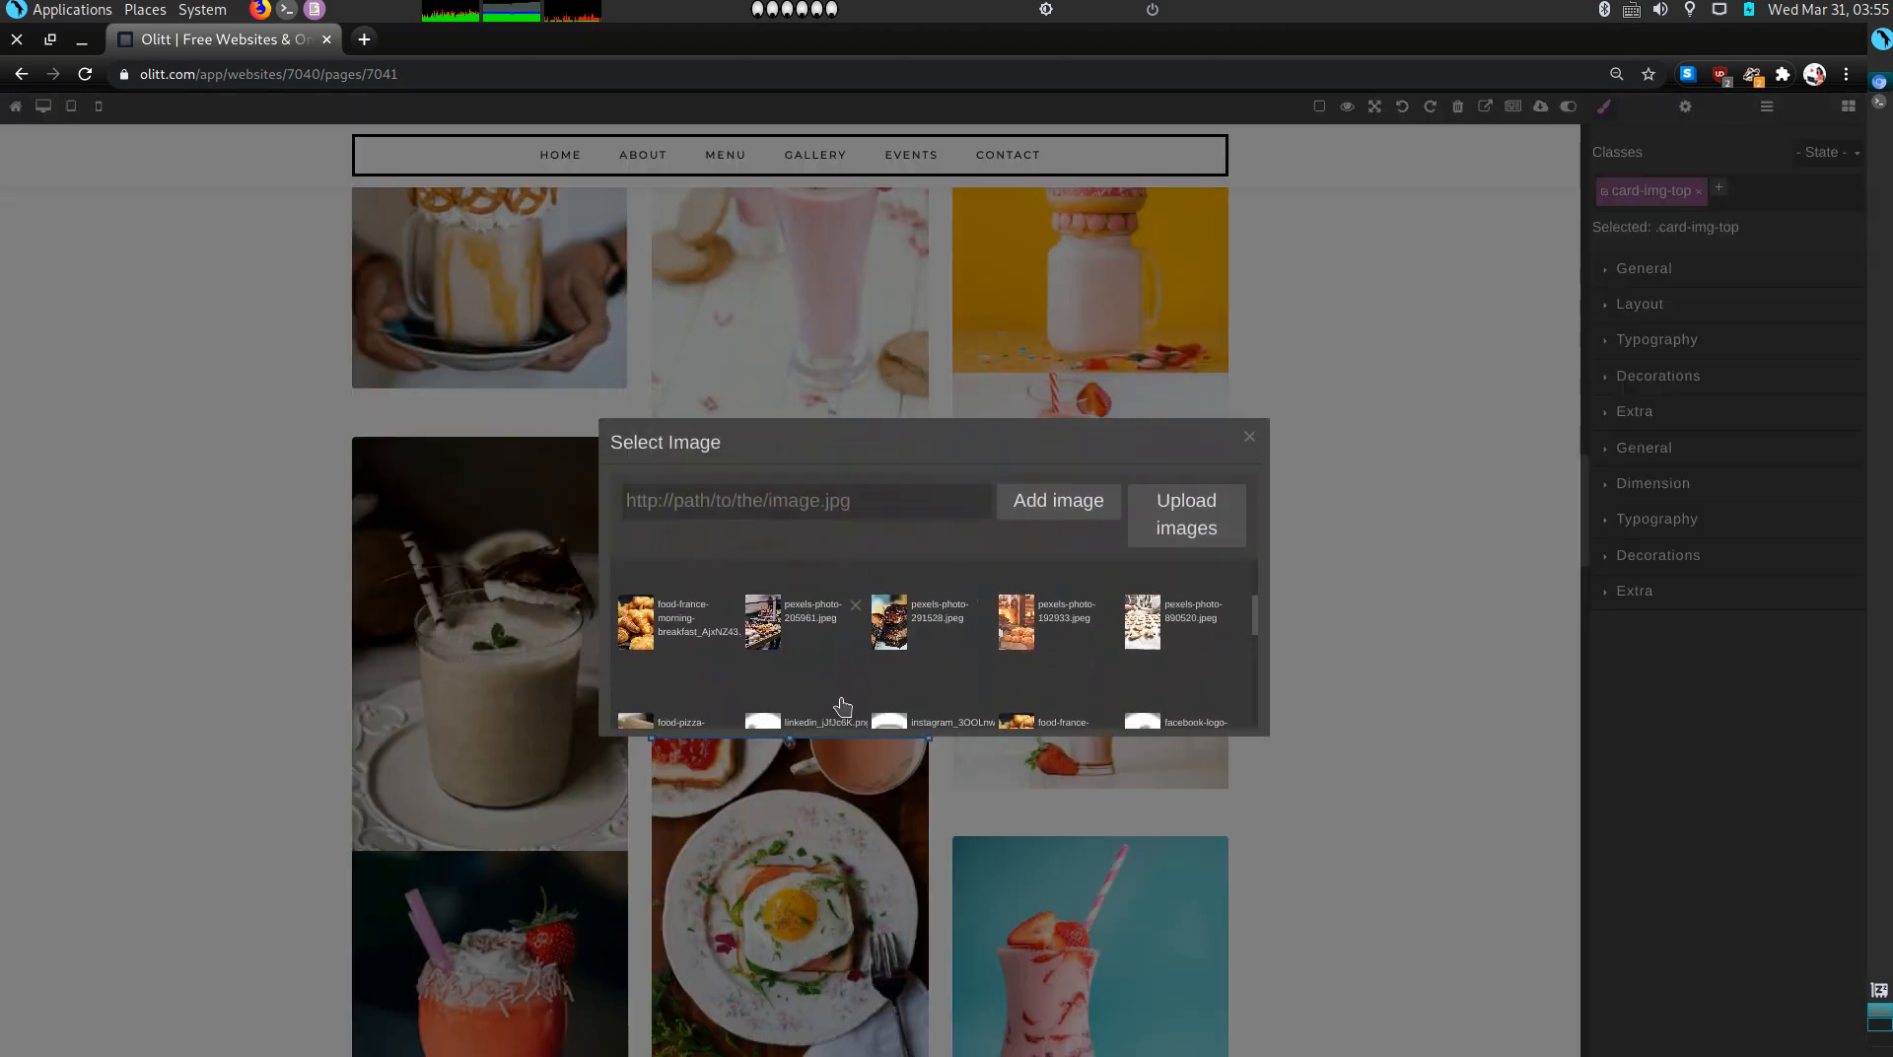
{"action": "scroll", "coordinate": [841, 705], "scroll_direction": "up", "scroll_amount": 1}
{"action": "scroll", "coordinate": [843, 706], "scroll_direction": "down", "scroll_amount": 2}
{"action": "scroll", "coordinate": [846, 701], "scroll_direction": "down", "scroll_amount": 2}
{"action": "left_click", "coordinate": [890, 677]}
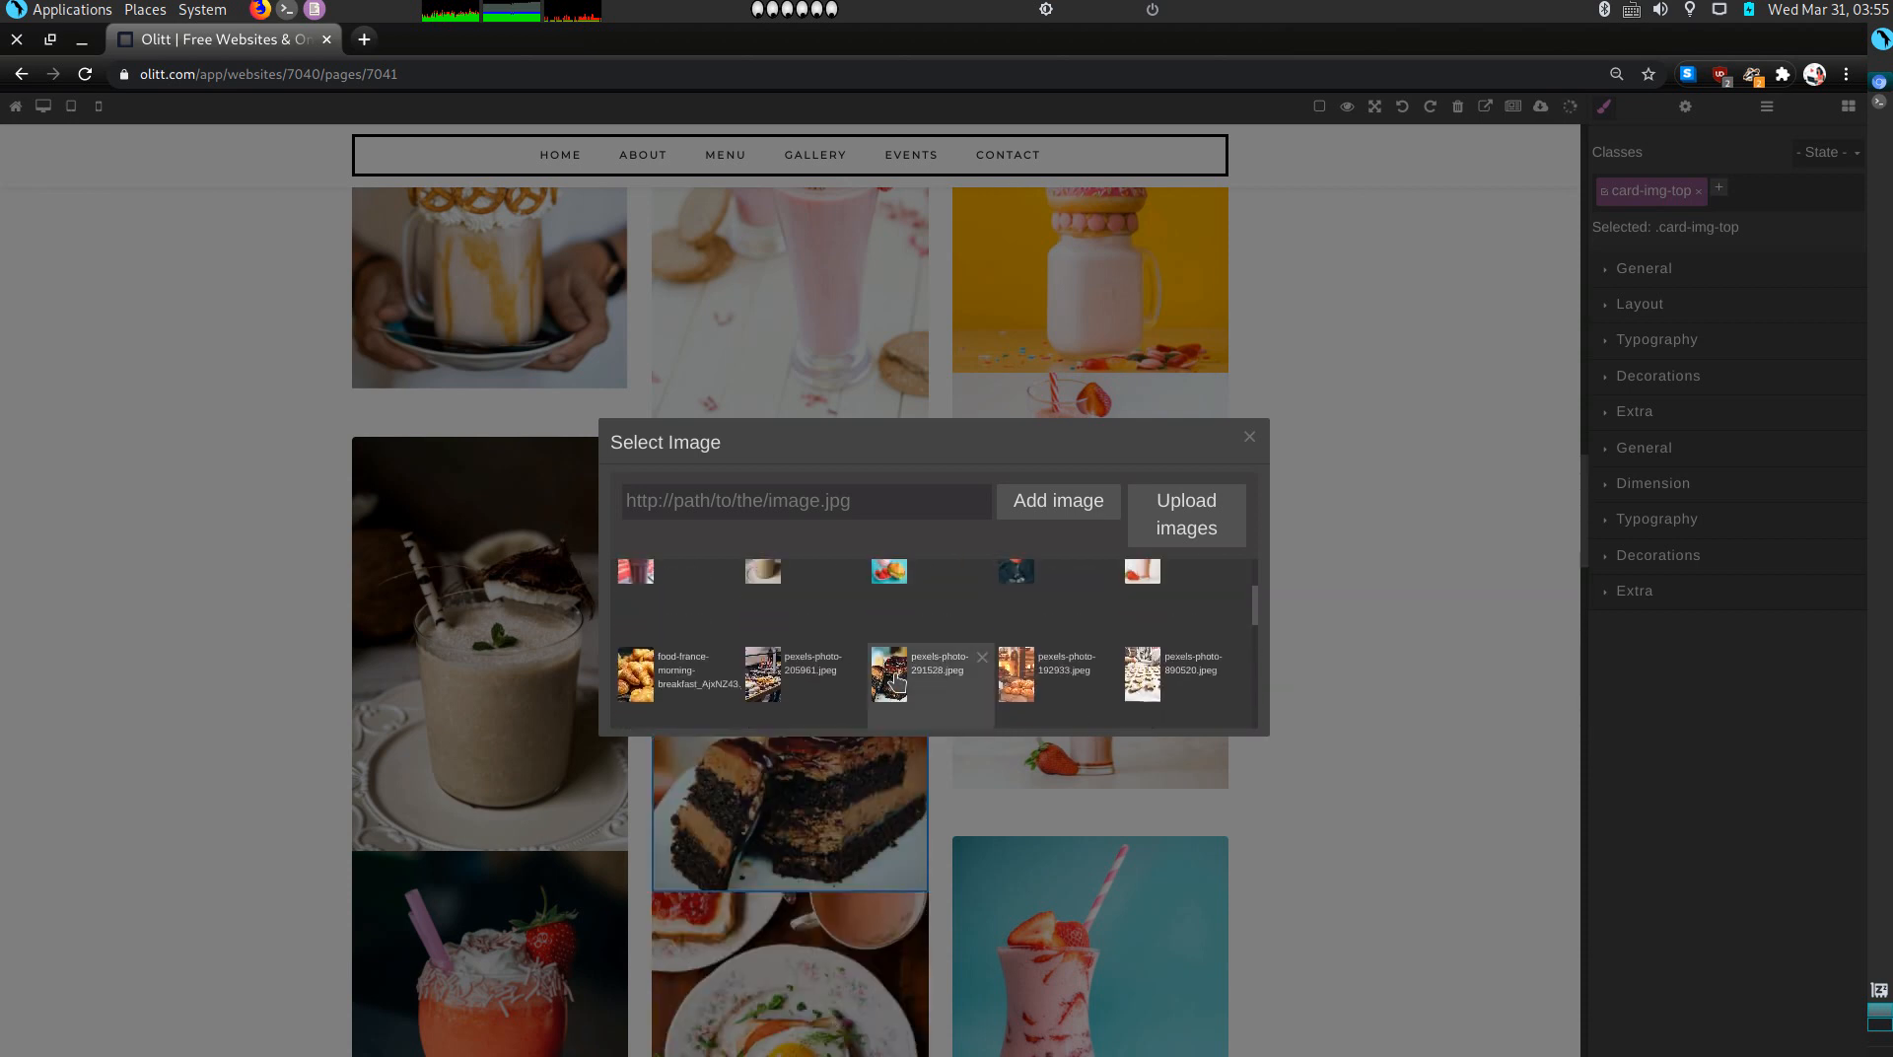
{"action": "left_click", "coordinate": [1247, 439]}
Step: Delete the cake photo and the egg-toast photo beneath it from the middle gallery column
{"action": "scroll", "coordinate": [951, 795], "scroll_direction": "down", "scroll_amount": 5}
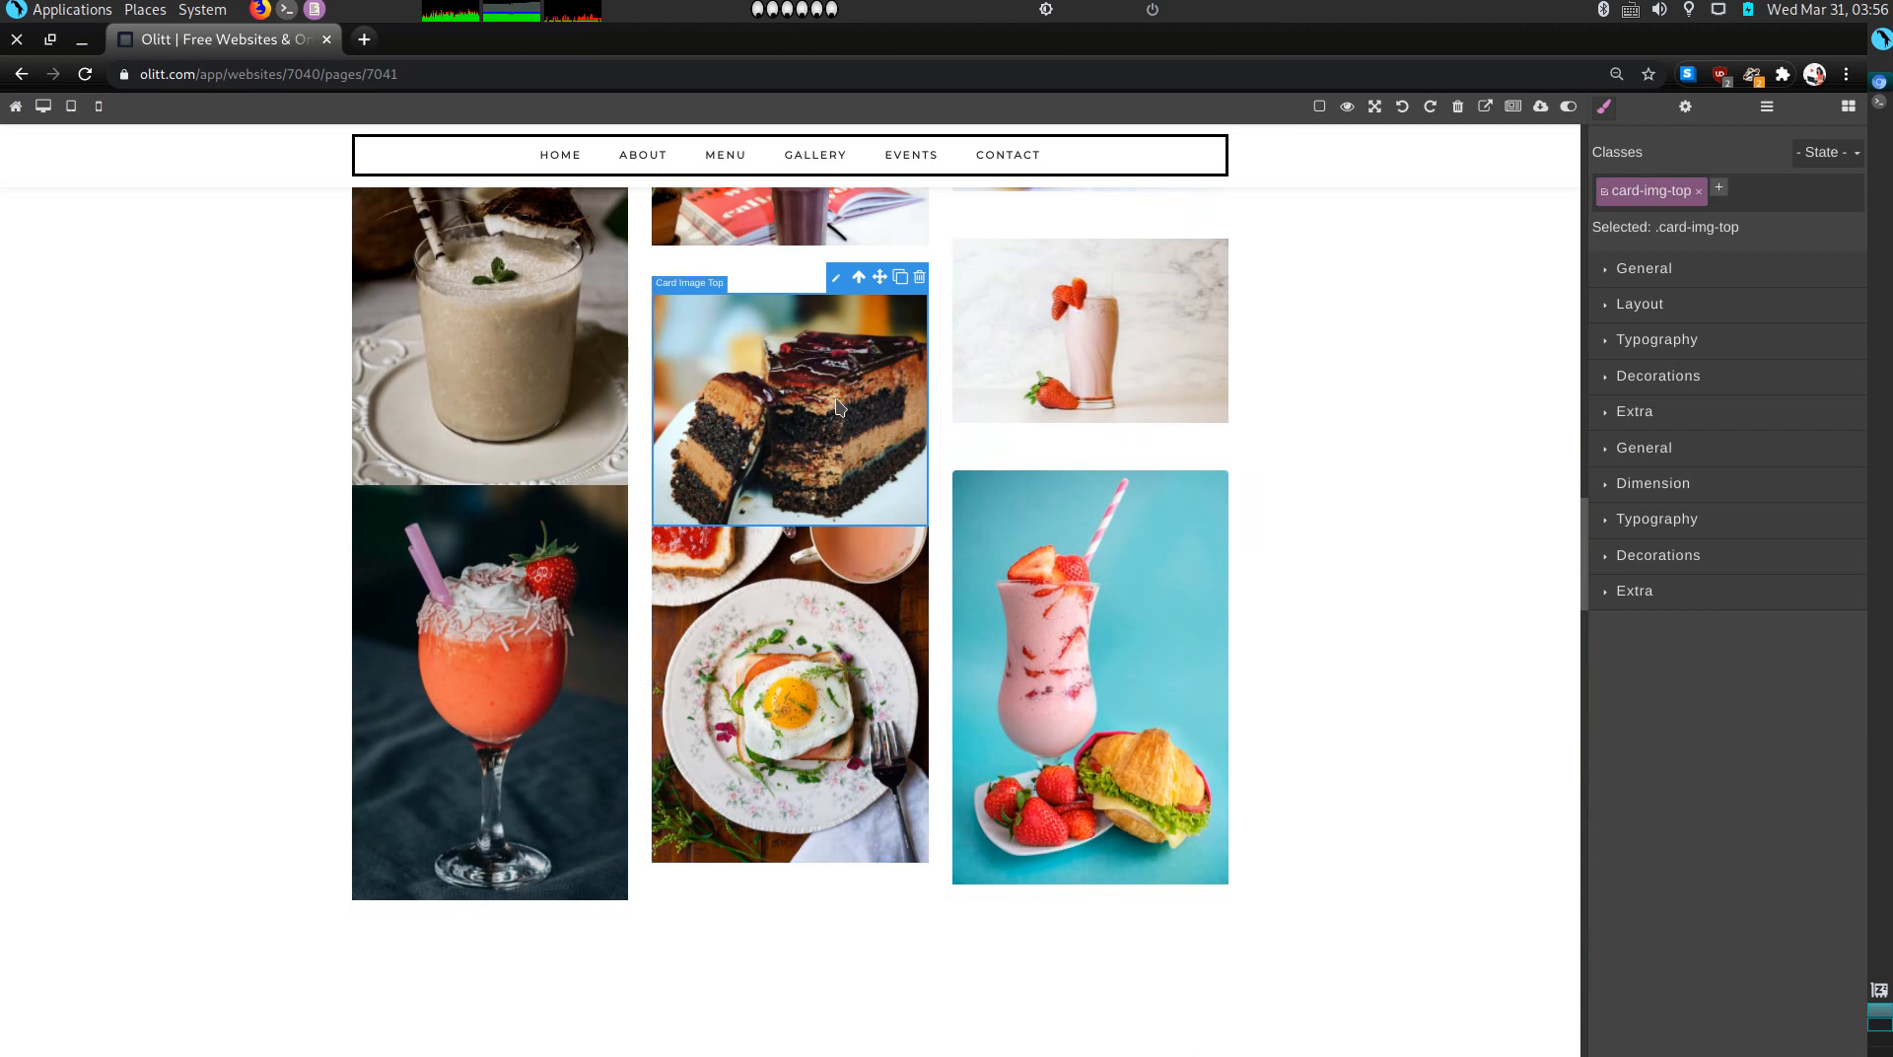
{"action": "left_click", "coordinate": [918, 277]}
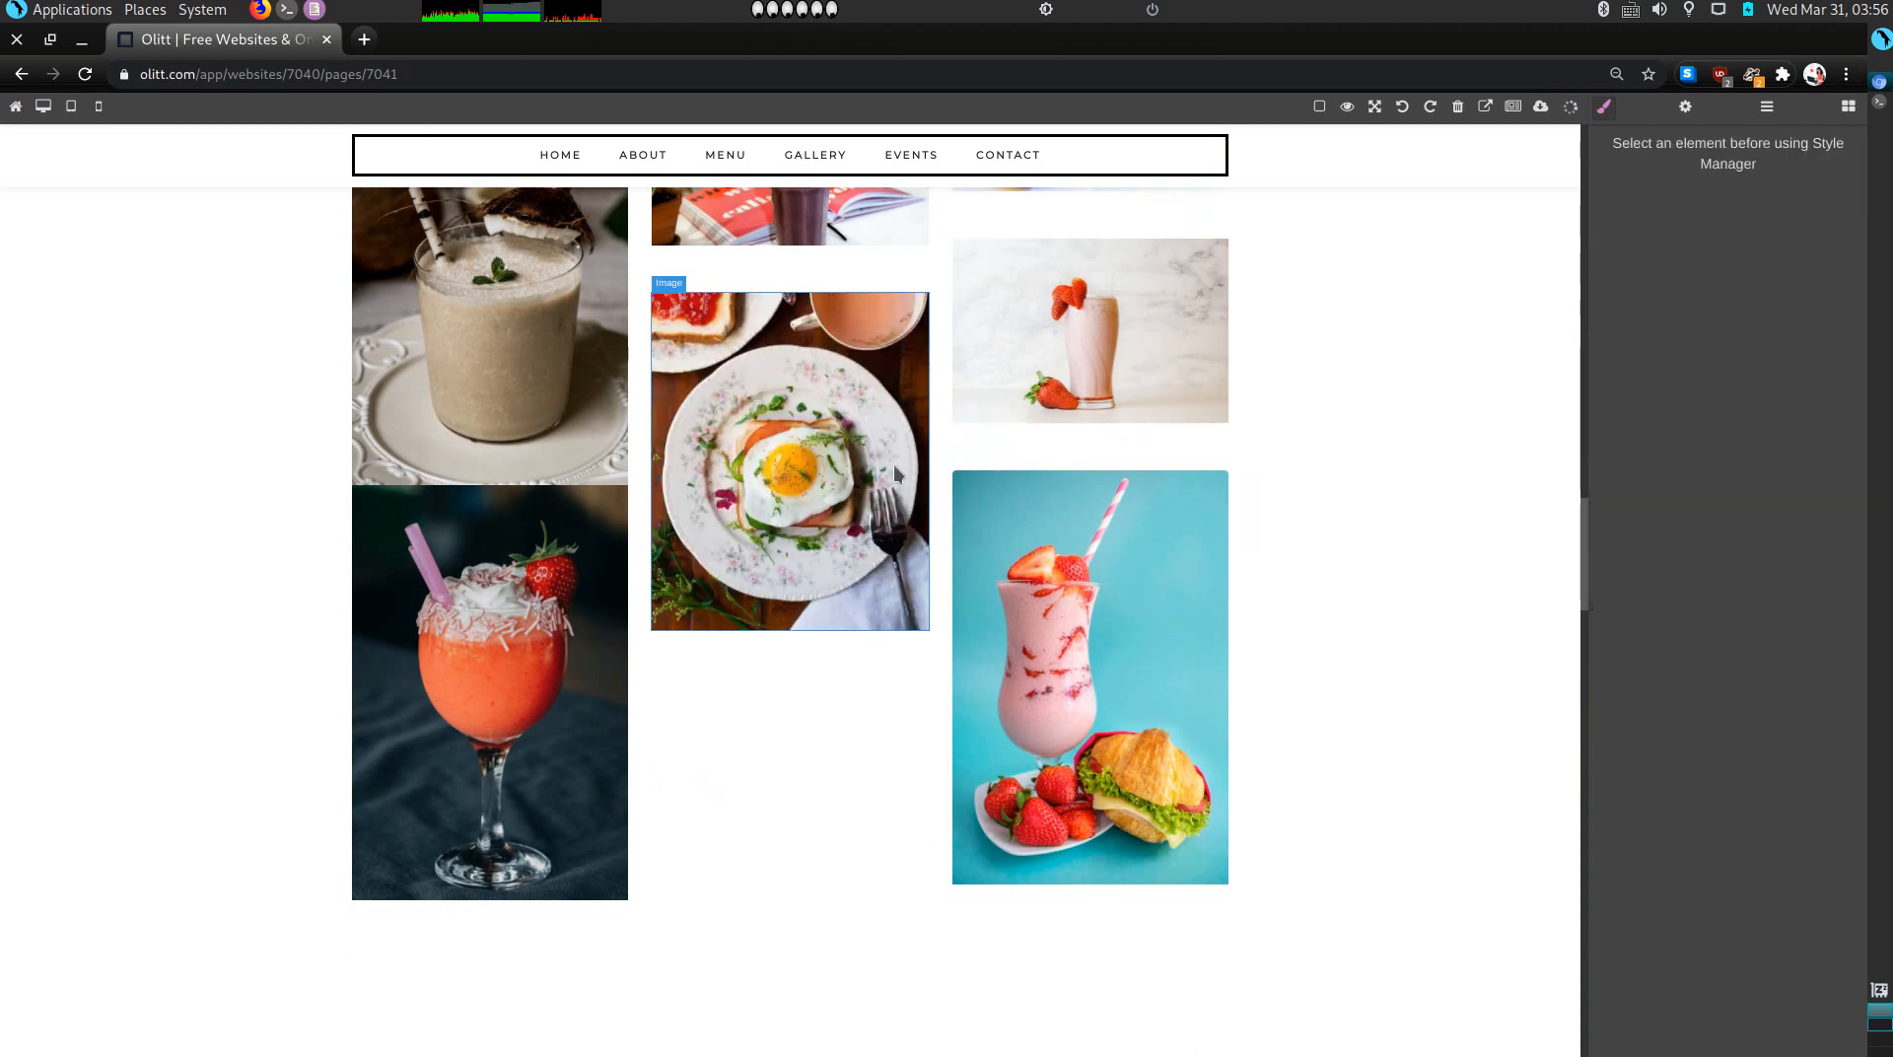
{"action": "left_click", "coordinate": [894, 472]}
{"action": "left_click", "coordinate": [918, 281]}
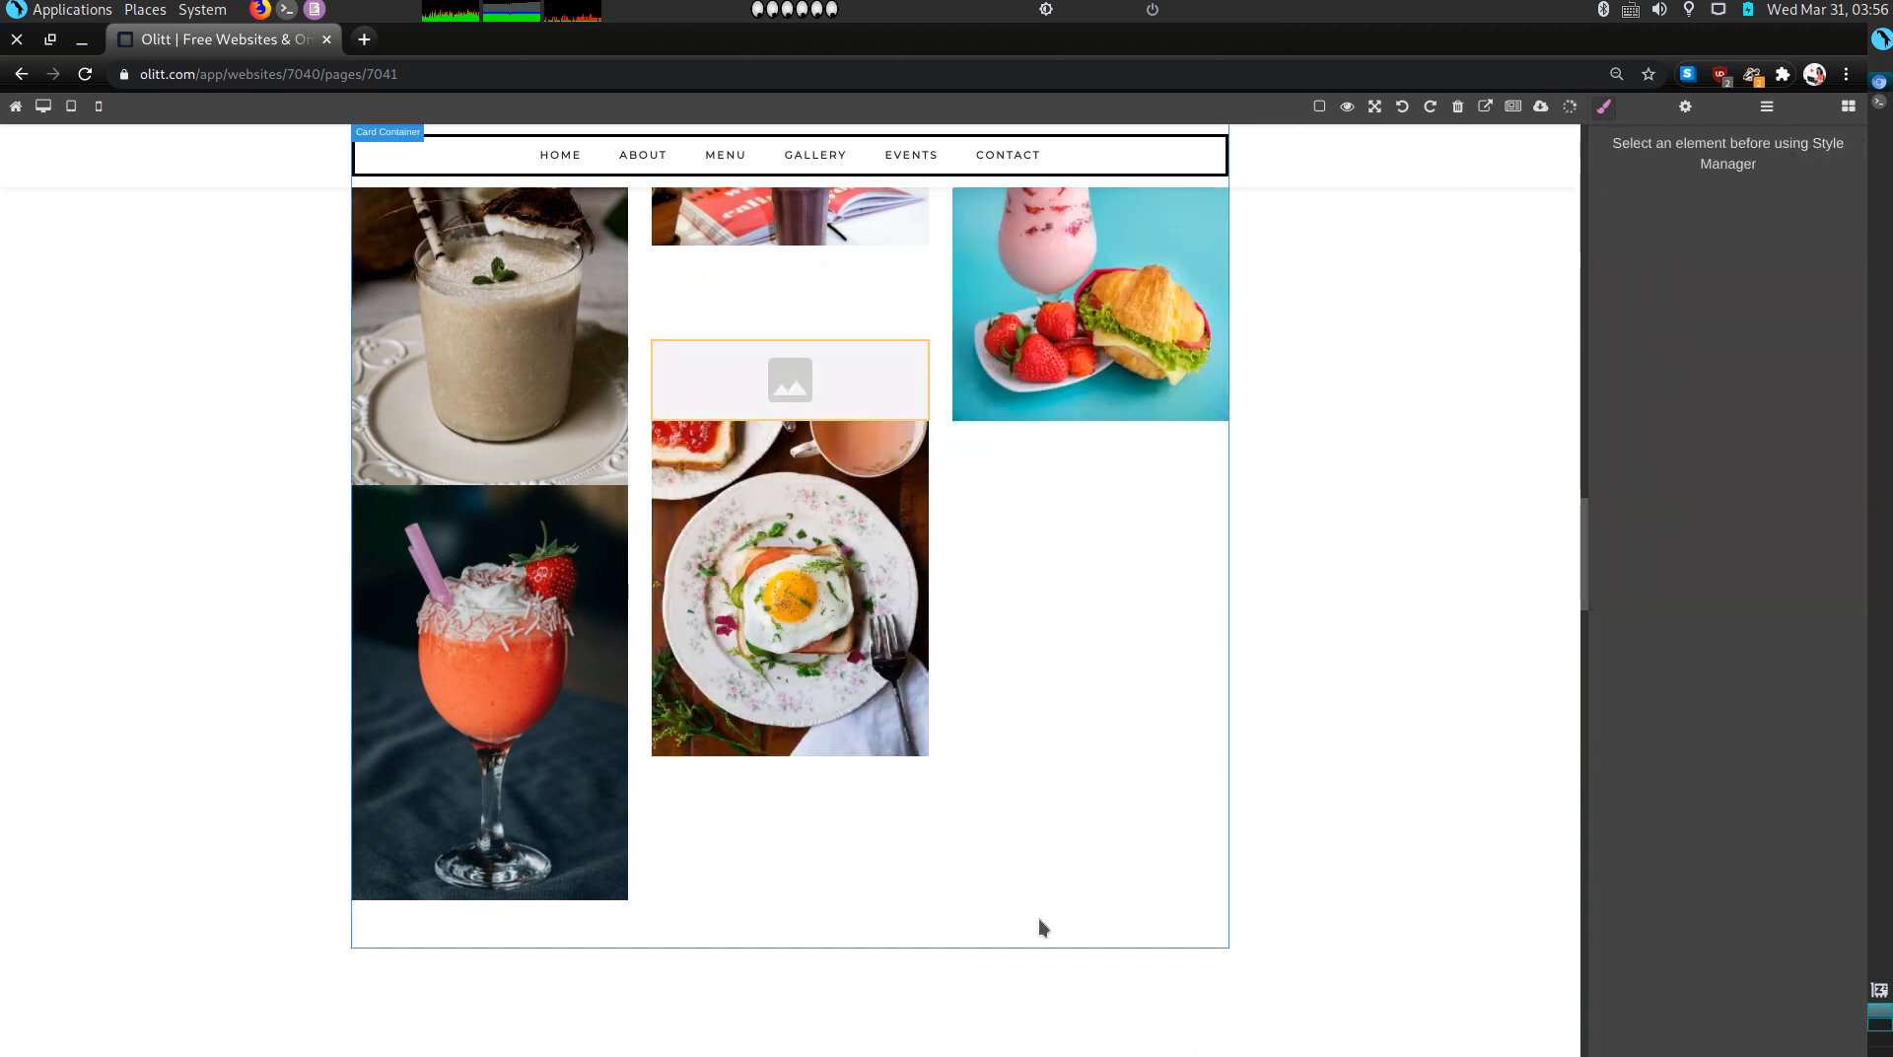
Step: Delete the remaining image placeholder and its egg-toast photo from the last card in the middle gallery column
{"action": "left_click", "coordinate": [793, 380]}
{"action": "left_click", "coordinate": [919, 326]}
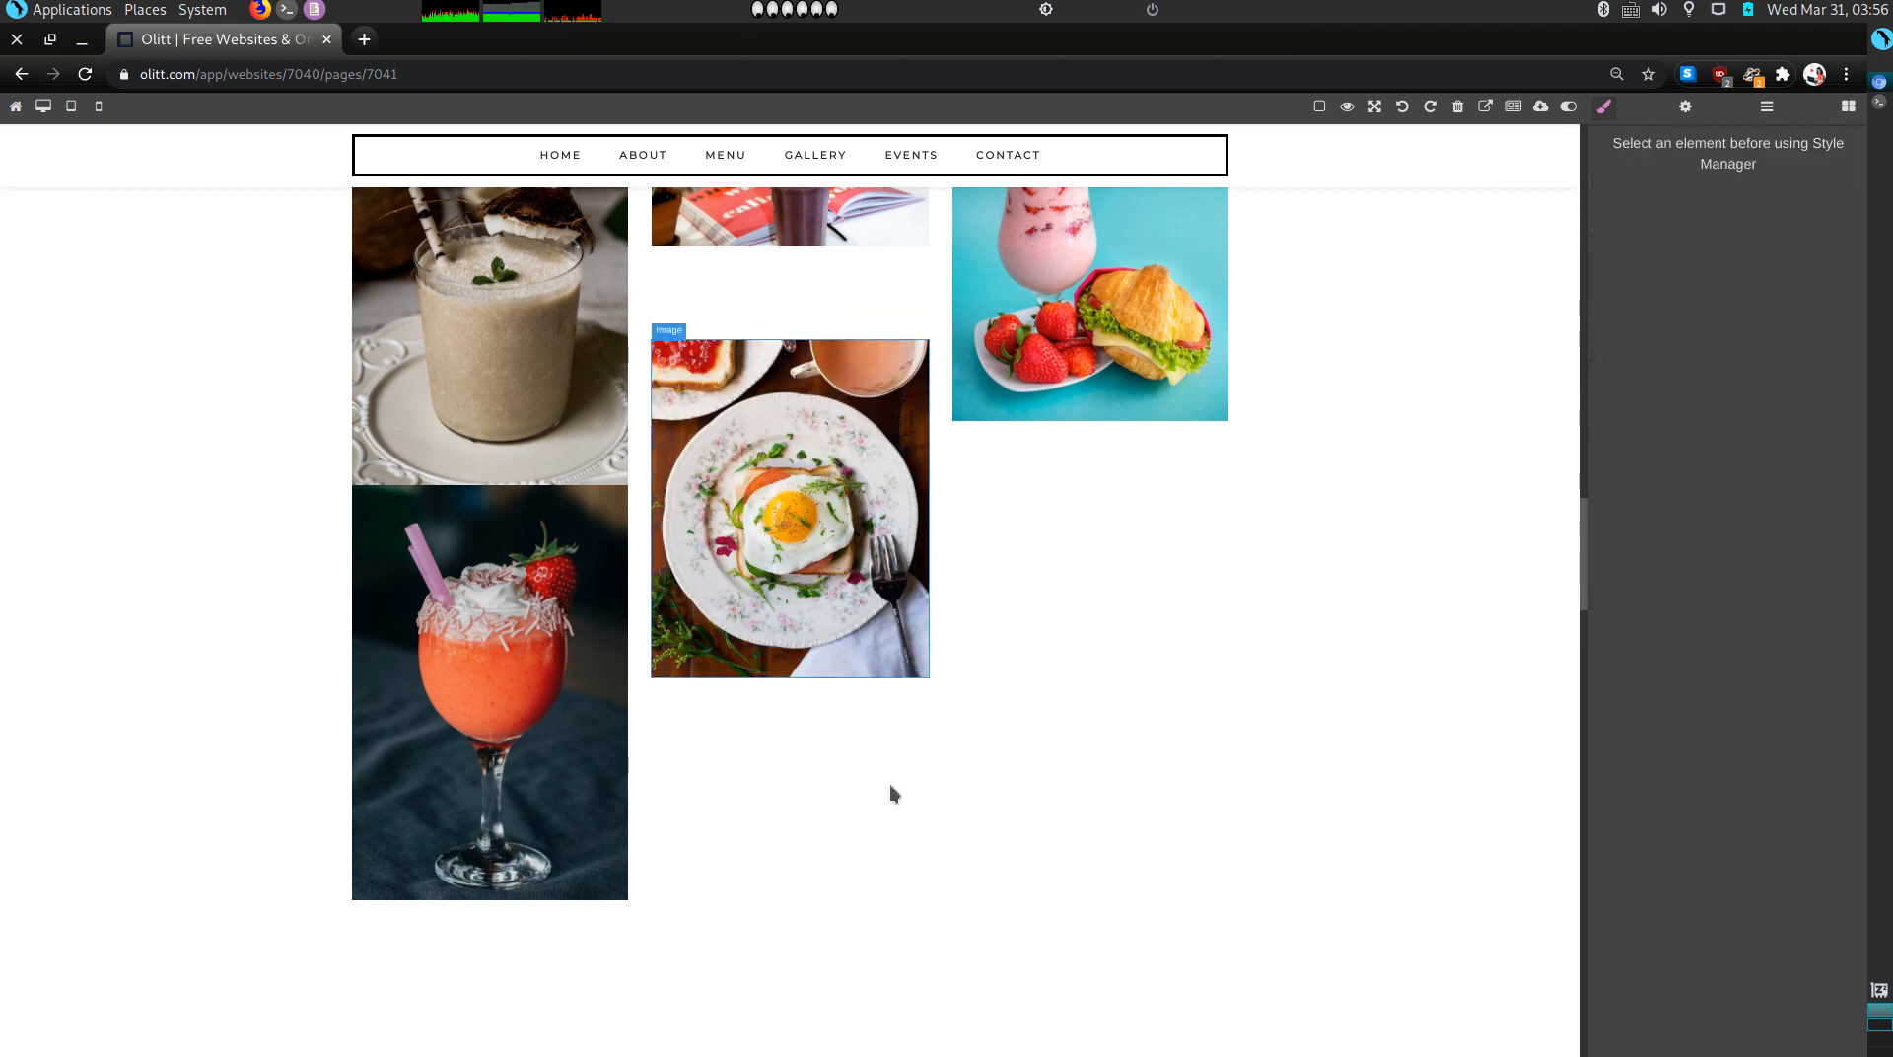
{"action": "scroll", "coordinate": [759, 843], "scroll_direction": "up", "scroll_amount": 3}
{"action": "left_click", "coordinate": [759, 844]}
{"action": "left_click", "coordinate": [919, 586]}
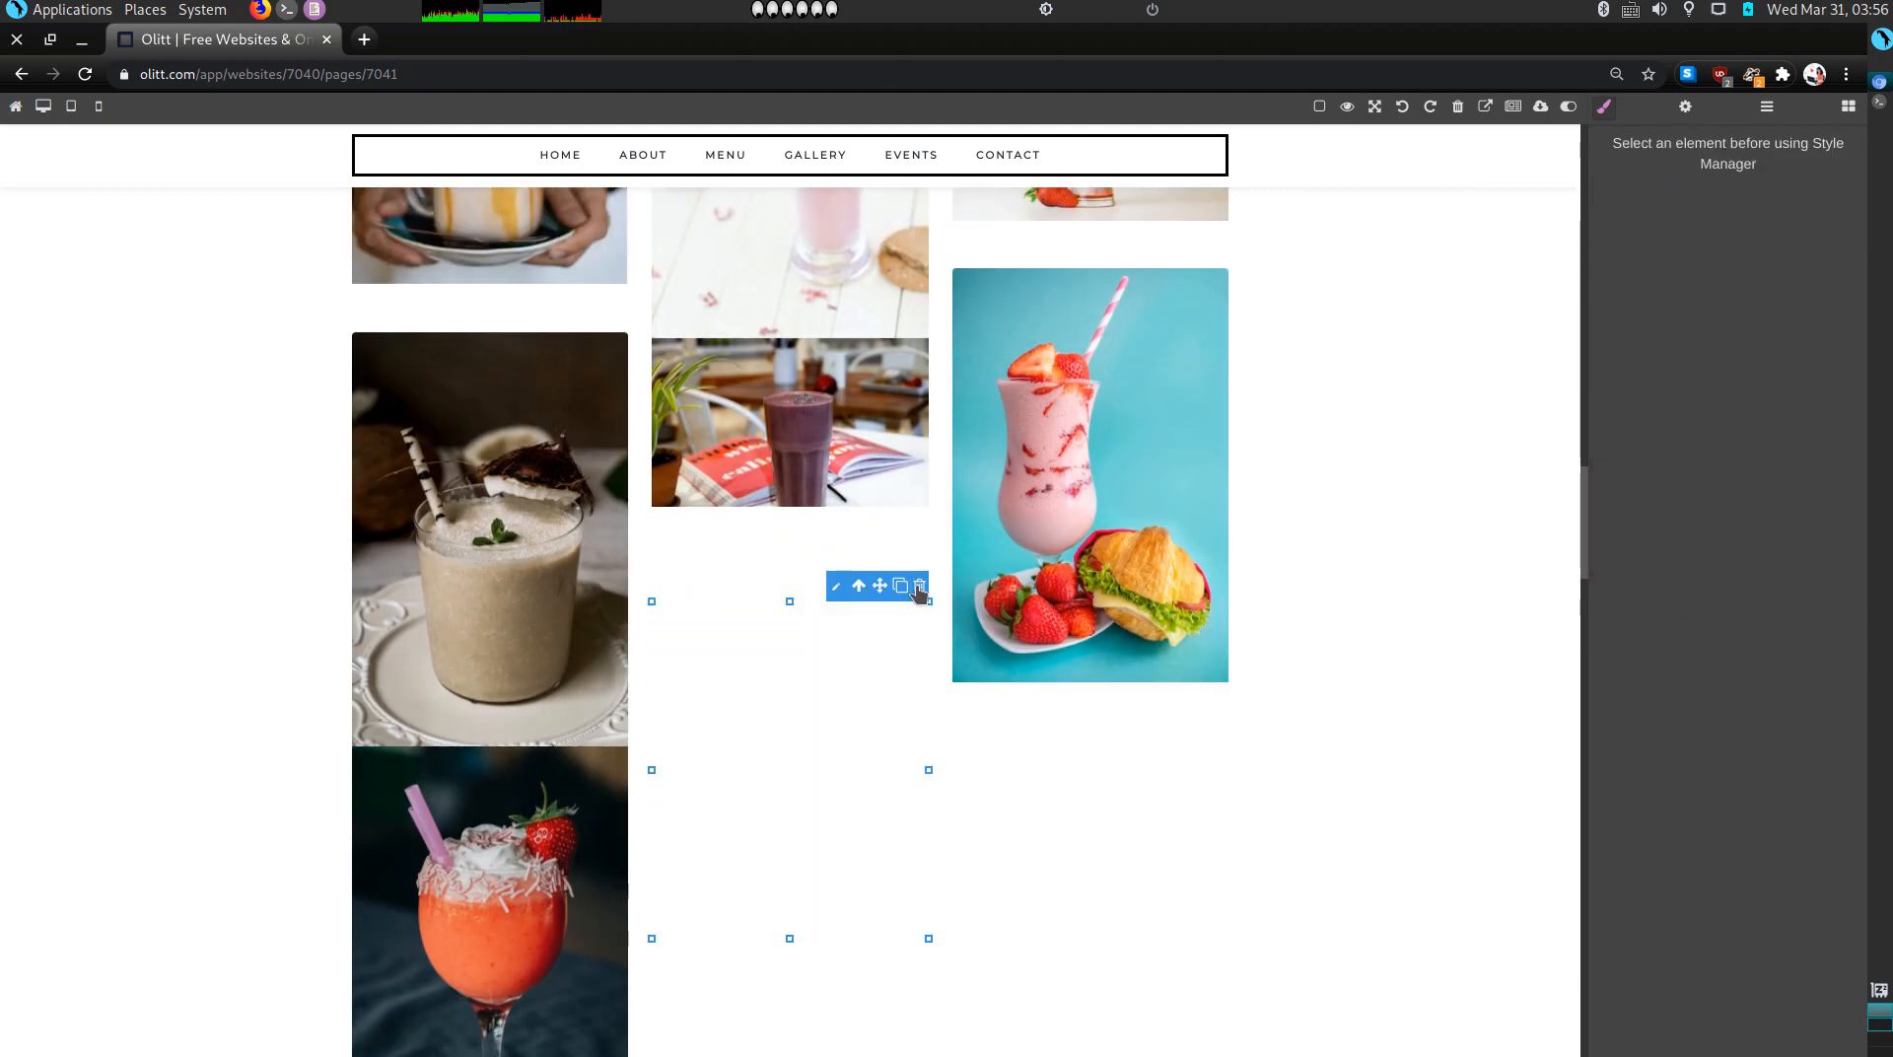
Step: Look over the cleaned-up gallery and examine the "What People Says..." testimonials section
{"action": "scroll", "coordinate": [626, 794], "scroll_direction": "down", "scroll_amount": 3}
{"action": "scroll", "coordinate": [573, 820], "scroll_direction": "up", "scroll_amount": 1}
{"action": "scroll", "coordinate": [573, 820], "scroll_direction": "up", "scroll_amount": 5}
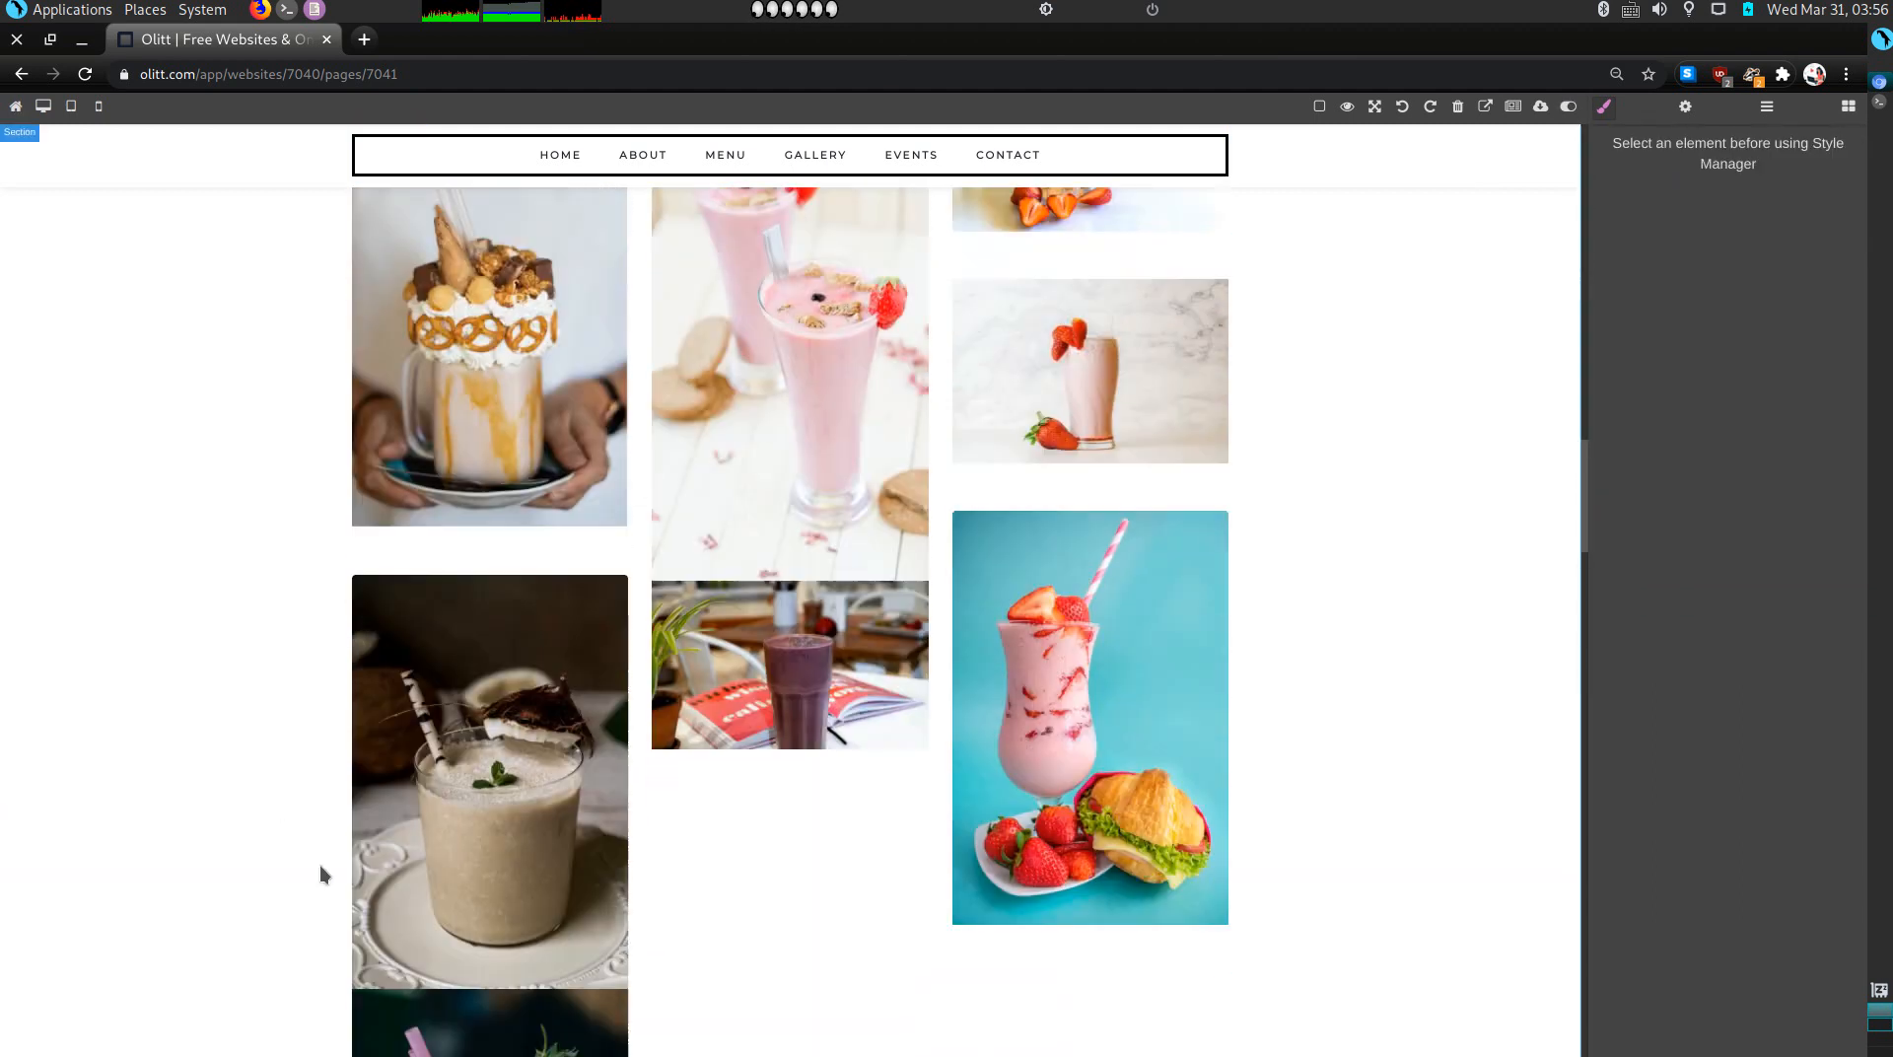
{"action": "scroll", "coordinate": [371, 765], "scroll_direction": "down", "scroll_amount": 15}
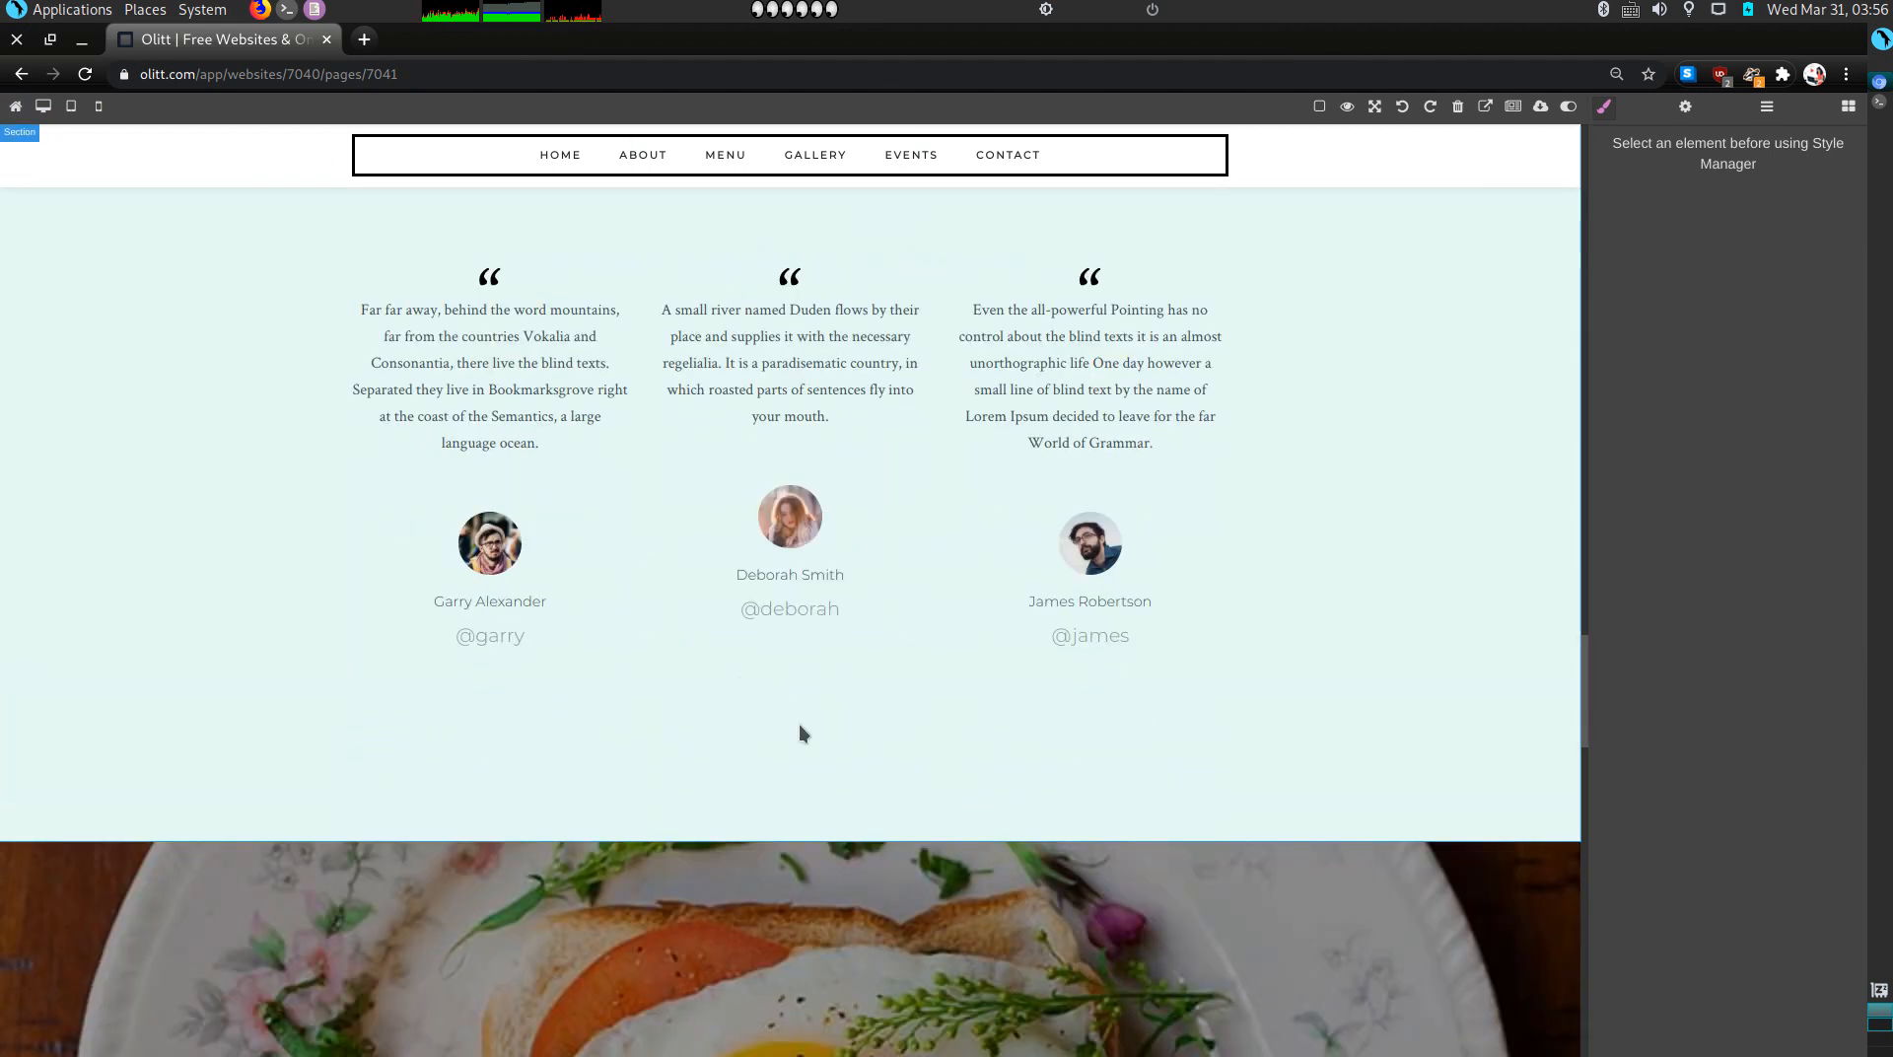
{"action": "left_click", "coordinate": [181, 685]}
{"action": "left_click", "coordinate": [530, 441]}
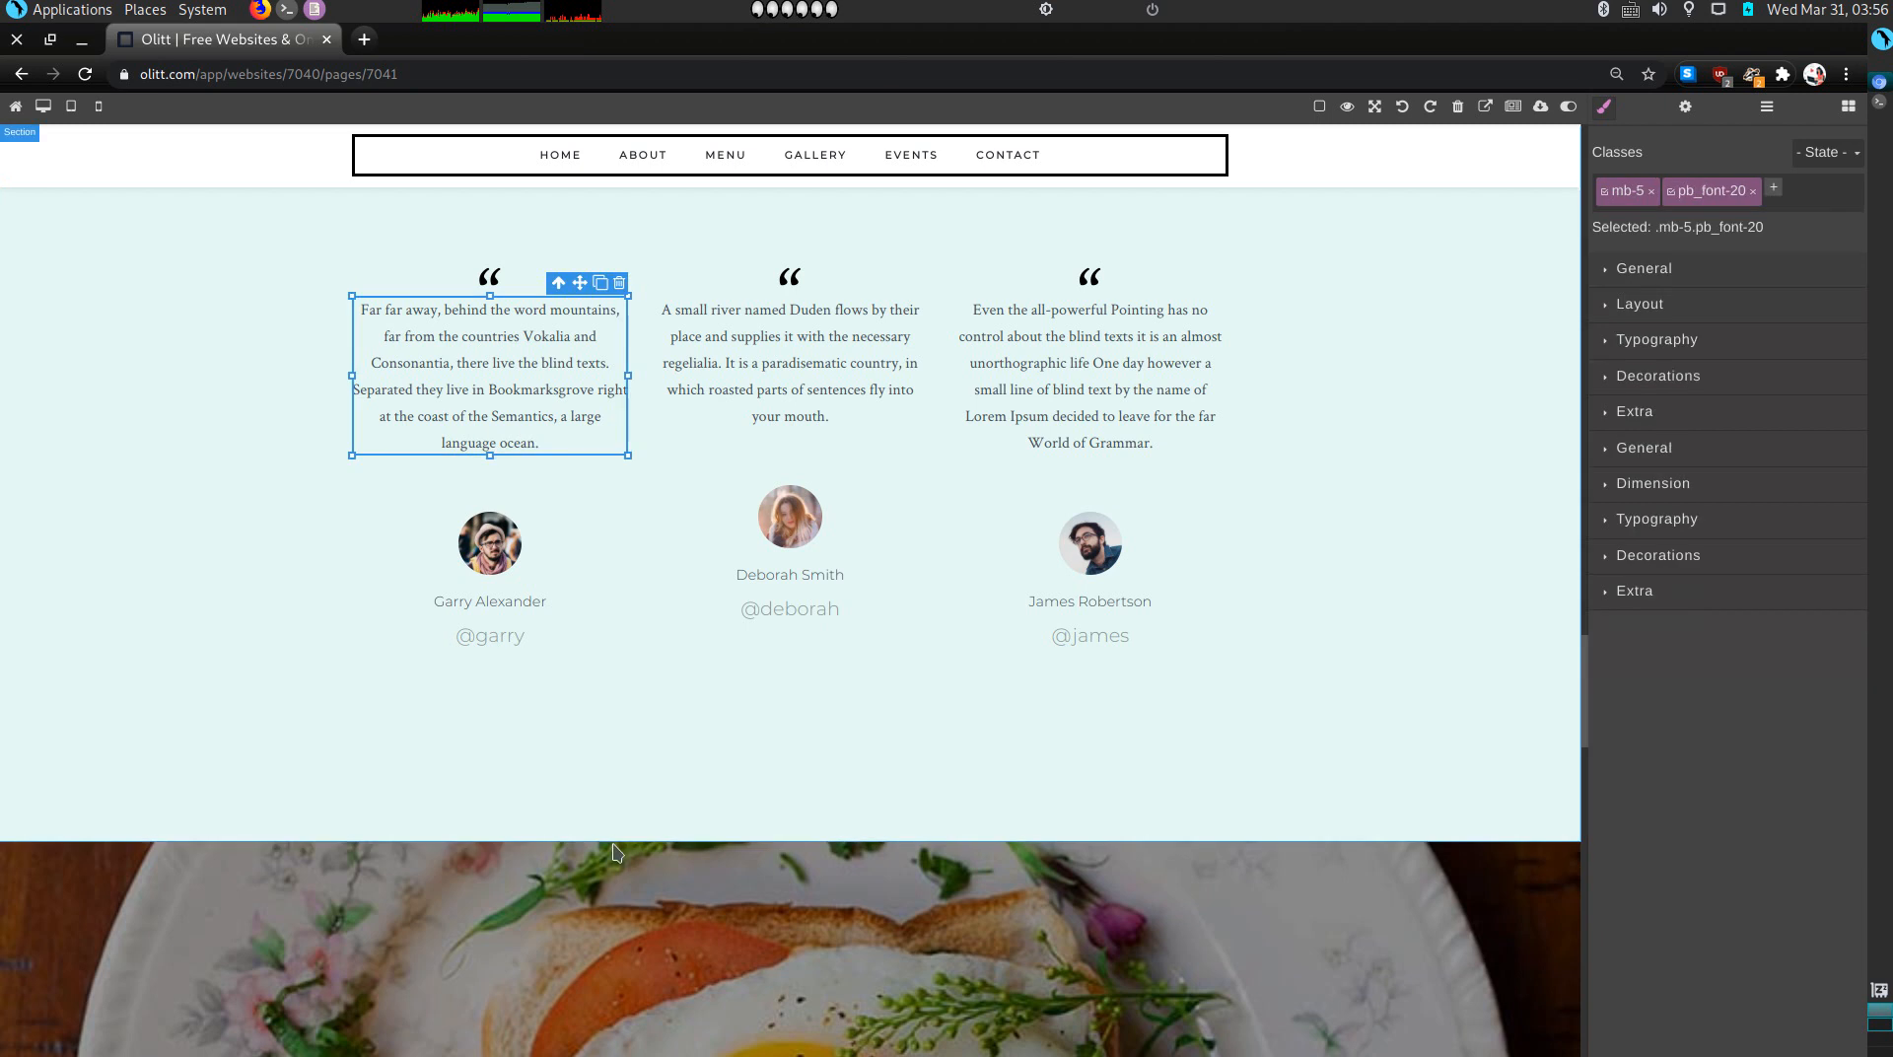
{"action": "scroll", "coordinate": [801, 619], "scroll_direction": "up", "scroll_amount": 2}
{"action": "scroll", "coordinate": [801, 619], "scroll_direction": "up", "scroll_amount": 2}
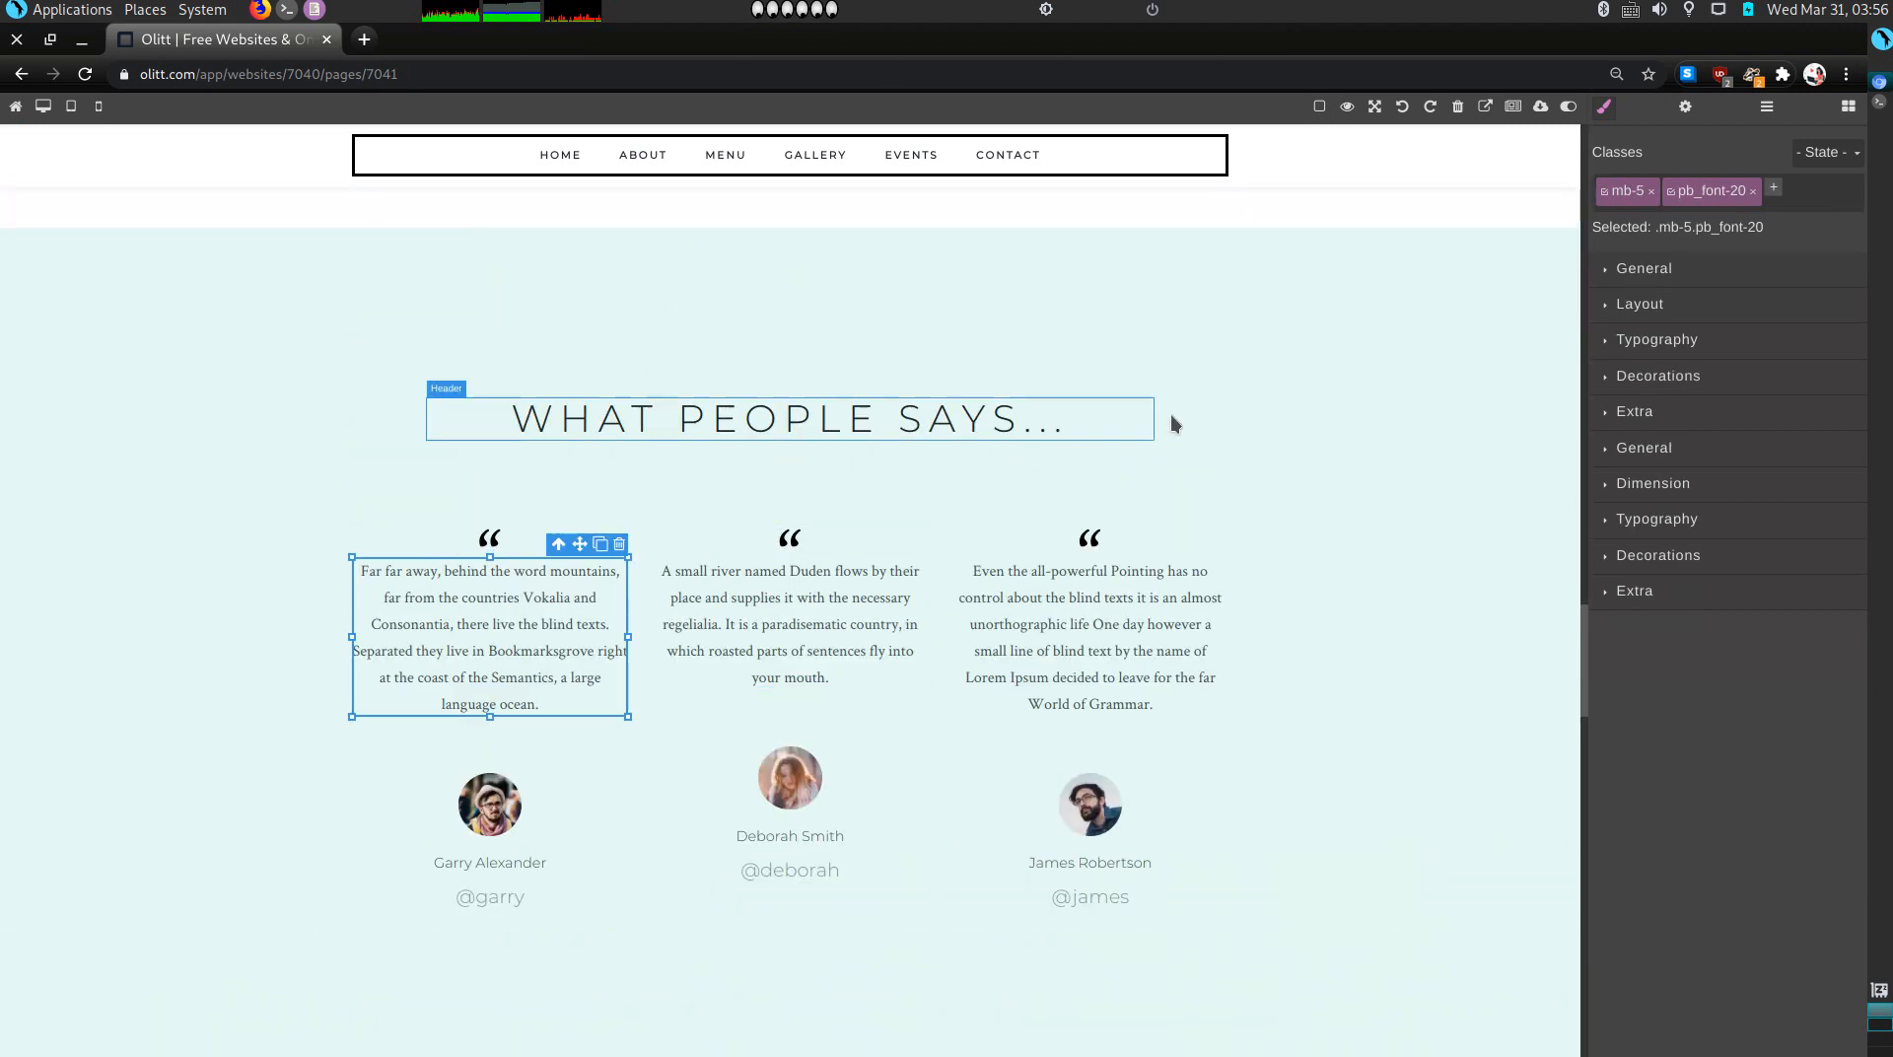
{"action": "scroll", "coordinate": [863, 845], "scroll_direction": "down", "scroll_amount": 5}
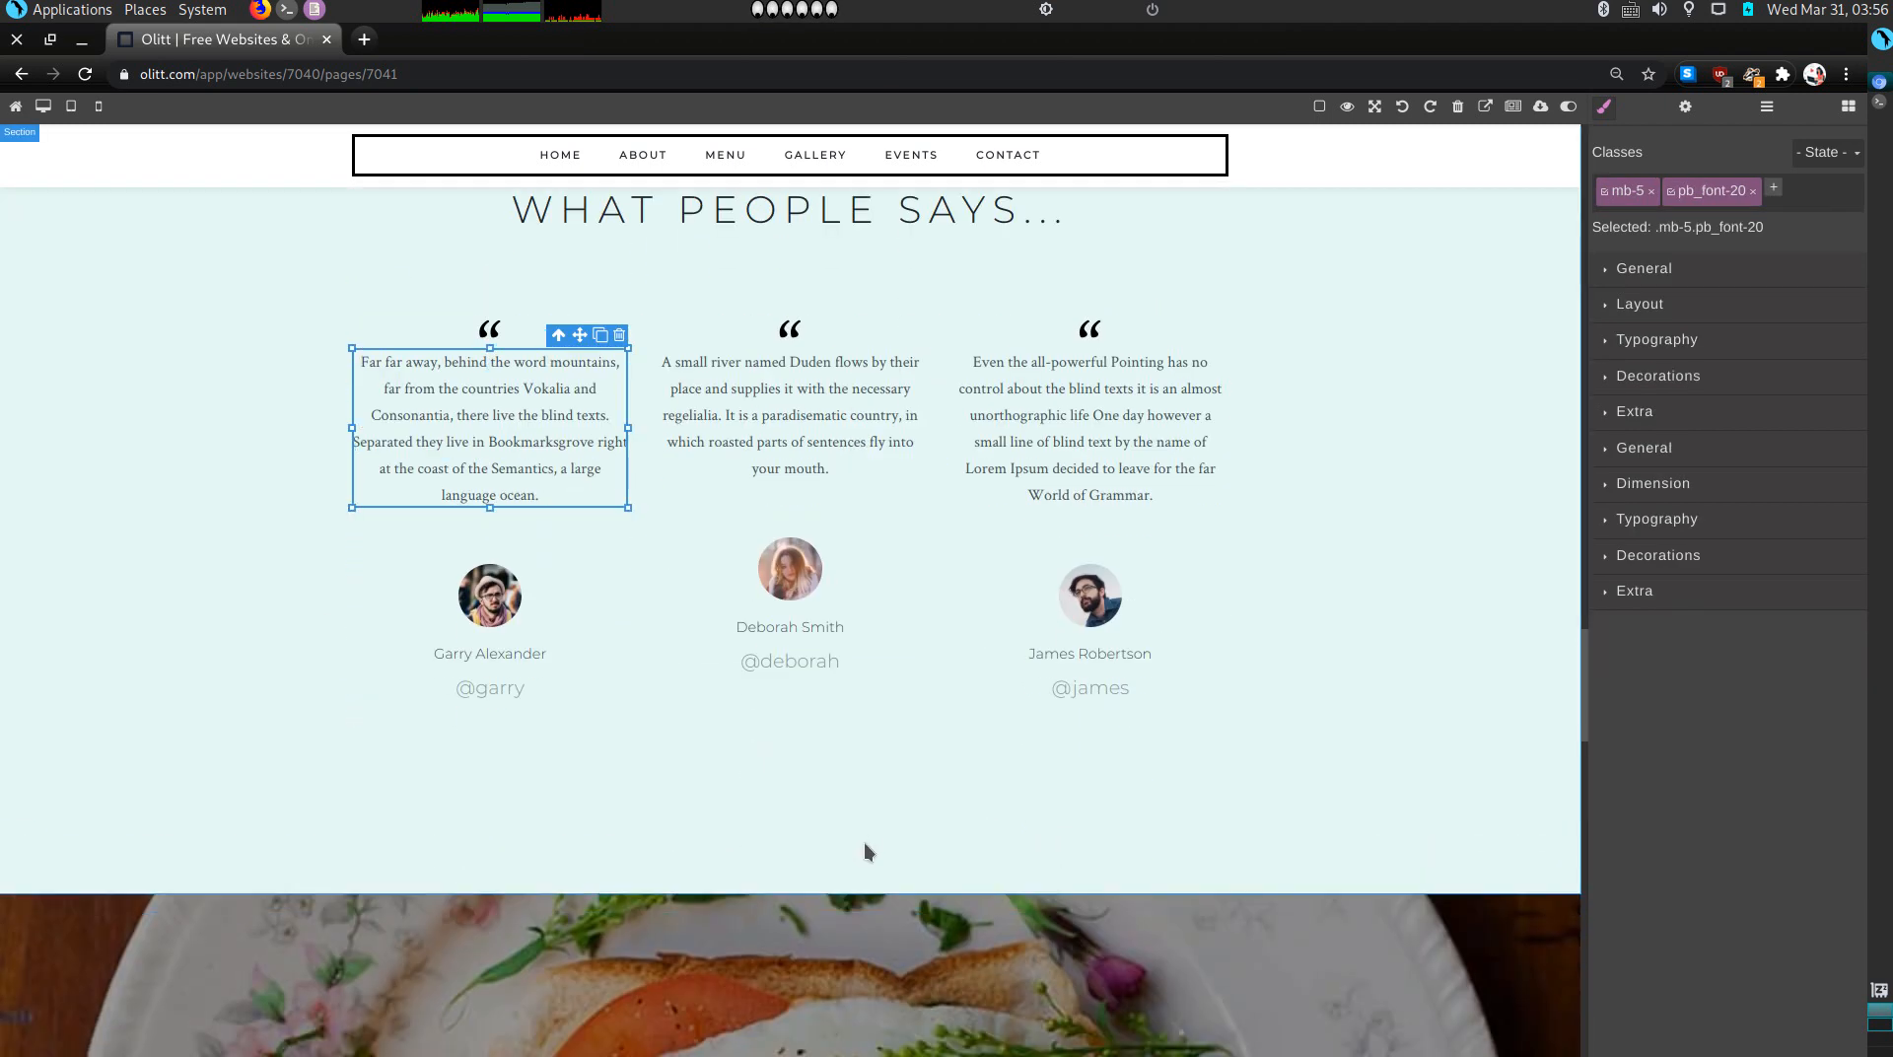
Step: Delete the "Good Food, Good Taste" banner section with the egg-toast background below the testimonials
{"action": "scroll", "coordinate": [872, 839], "scroll_direction": "down", "scroll_amount": 3}
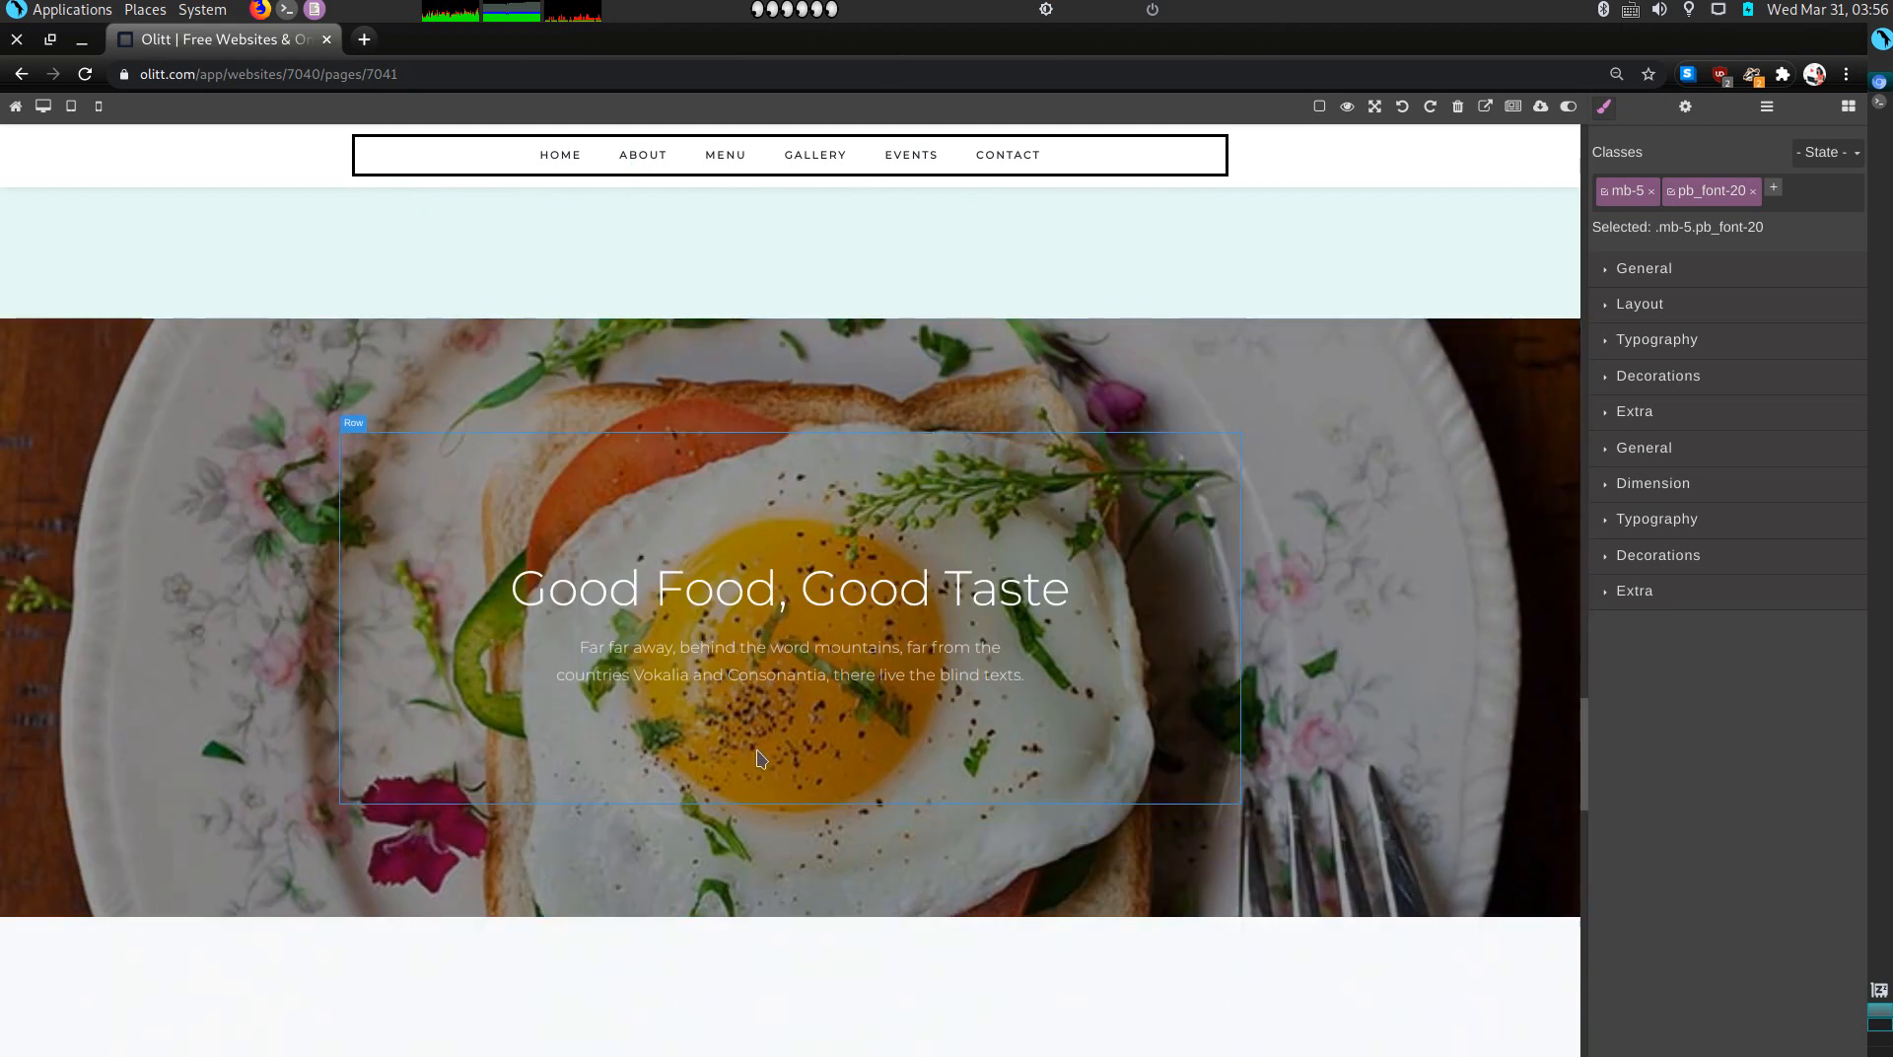
{"action": "left_click", "coordinate": [1521, 455]}
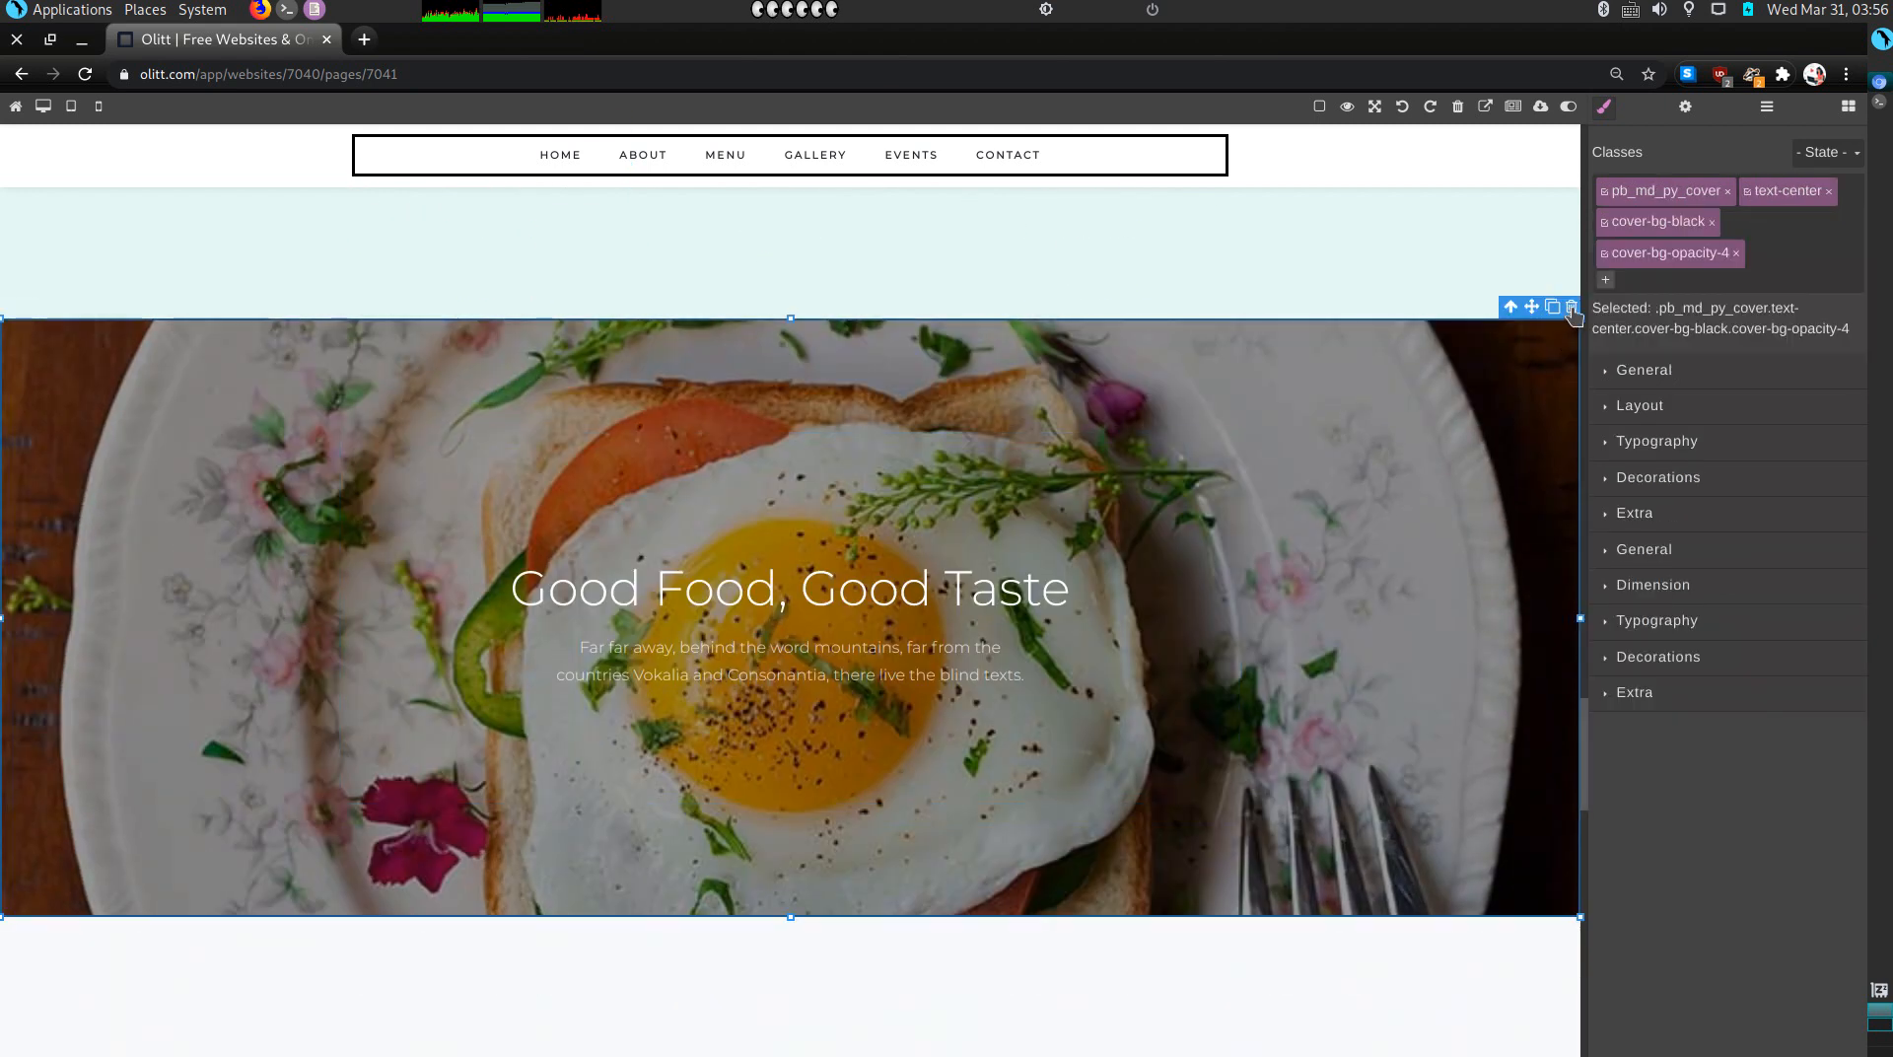
{"action": "left_click", "coordinate": [1572, 309]}
Step: Replace the photo on the "Thanksgiving and Reflections" event card with the Kazam_screenshot image of two milkshakes and daisies
{"action": "scroll", "coordinate": [1124, 744], "scroll_direction": "down", "scroll_amount": 8}
{"action": "scroll", "coordinate": [1434, 754], "scroll_direction": "up", "scroll_amount": 3}
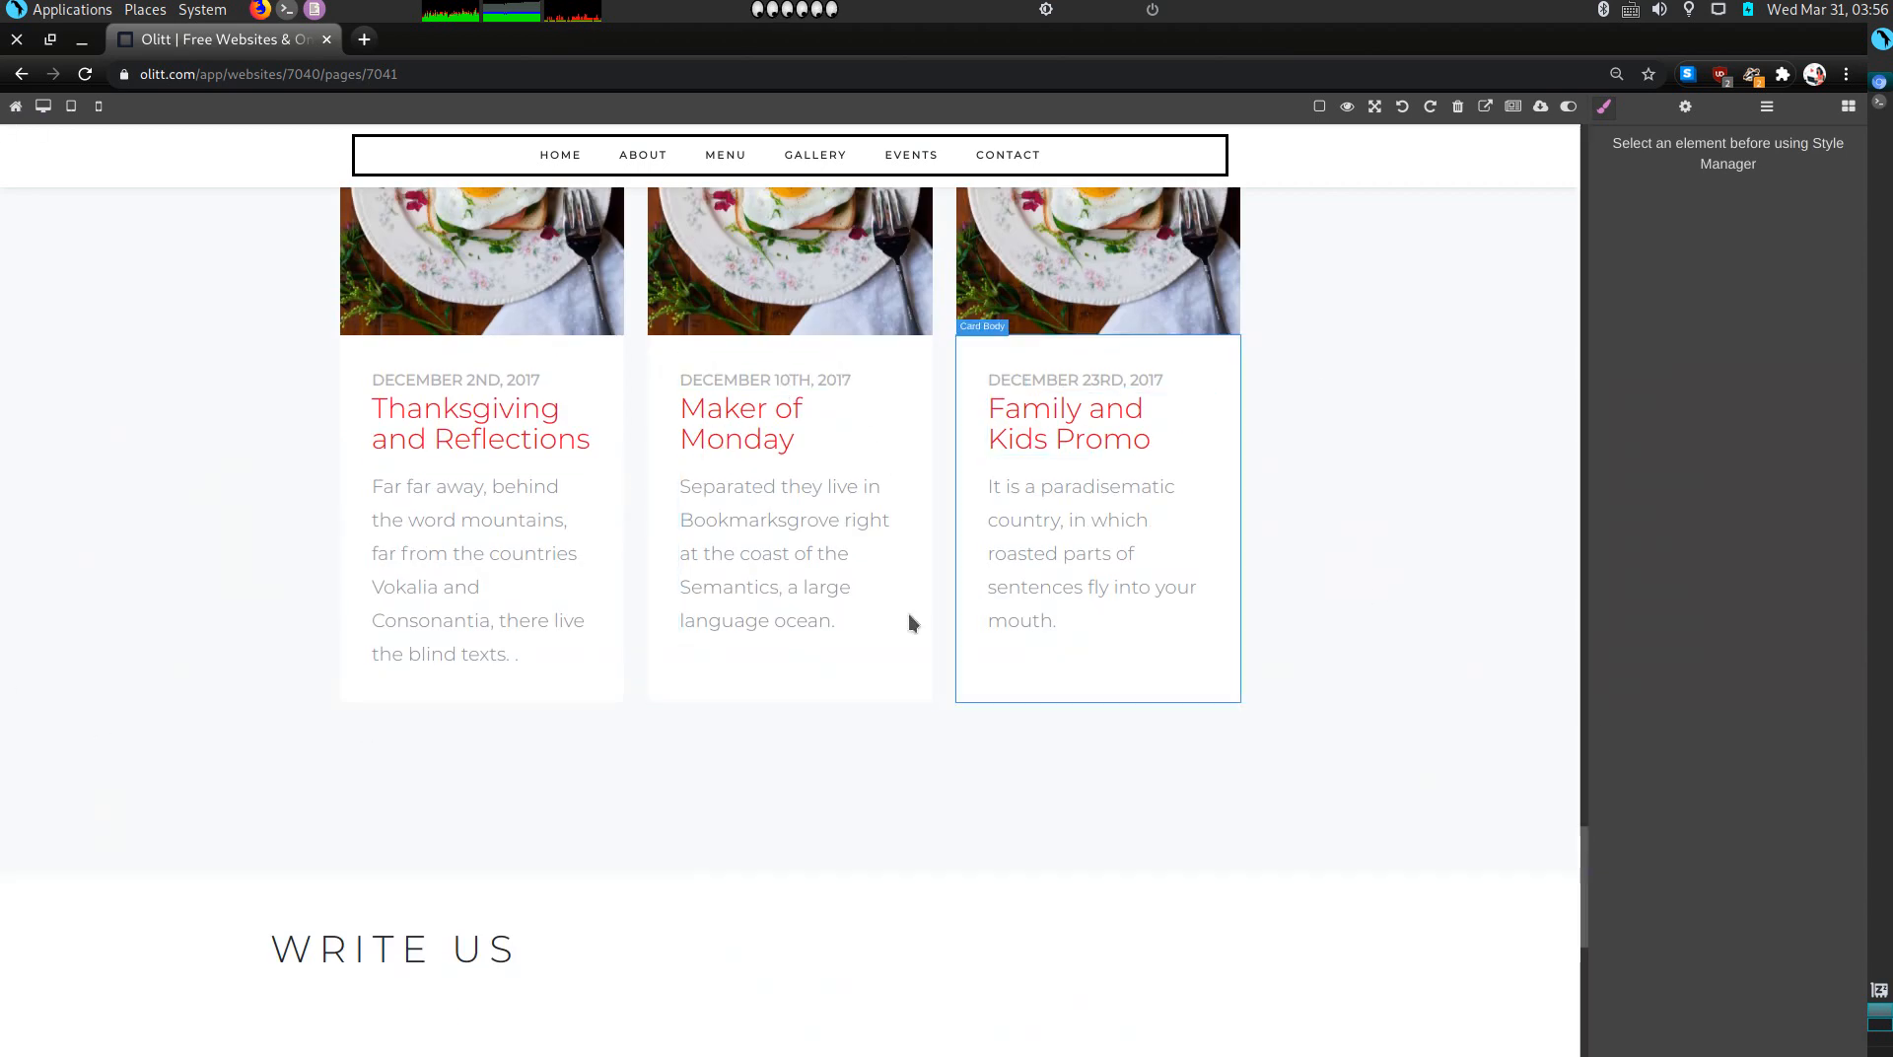
{"action": "scroll", "coordinate": [542, 493], "scroll_direction": "up", "scroll_amount": 3}
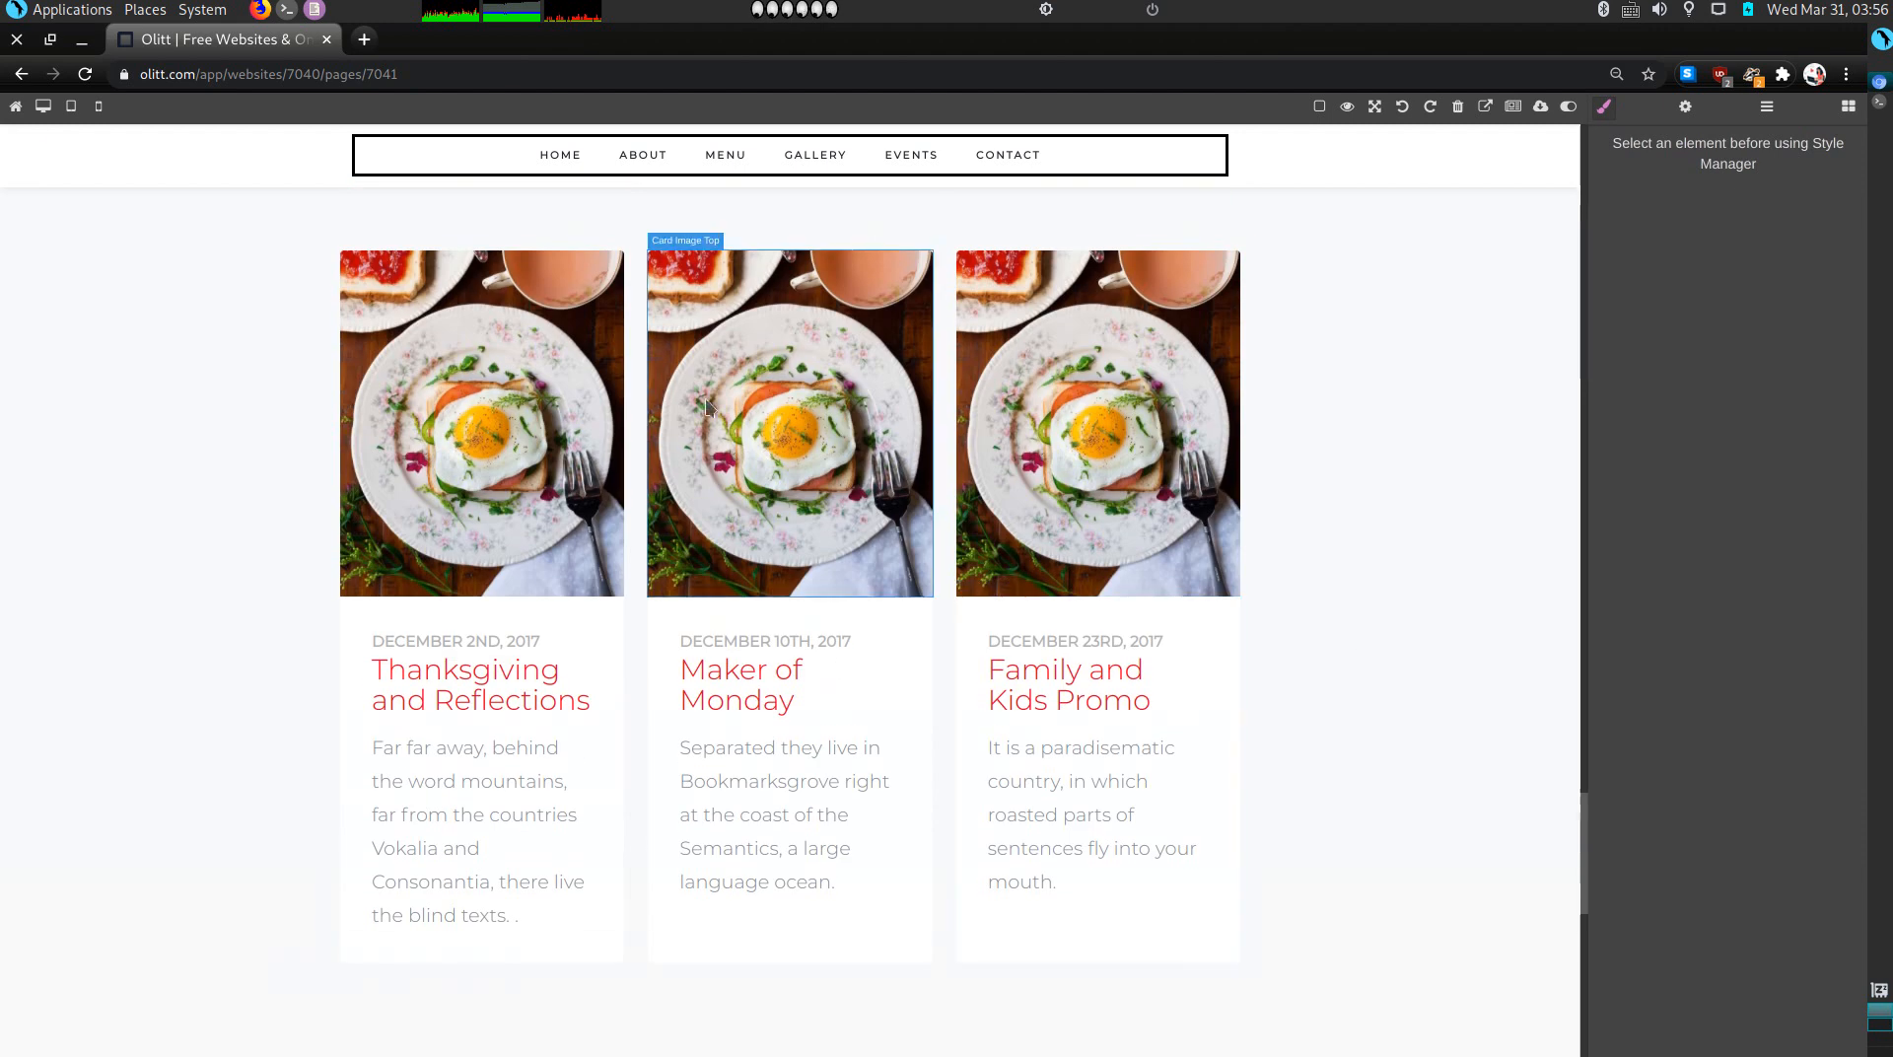
{"action": "double_click", "coordinate": [488, 441]}
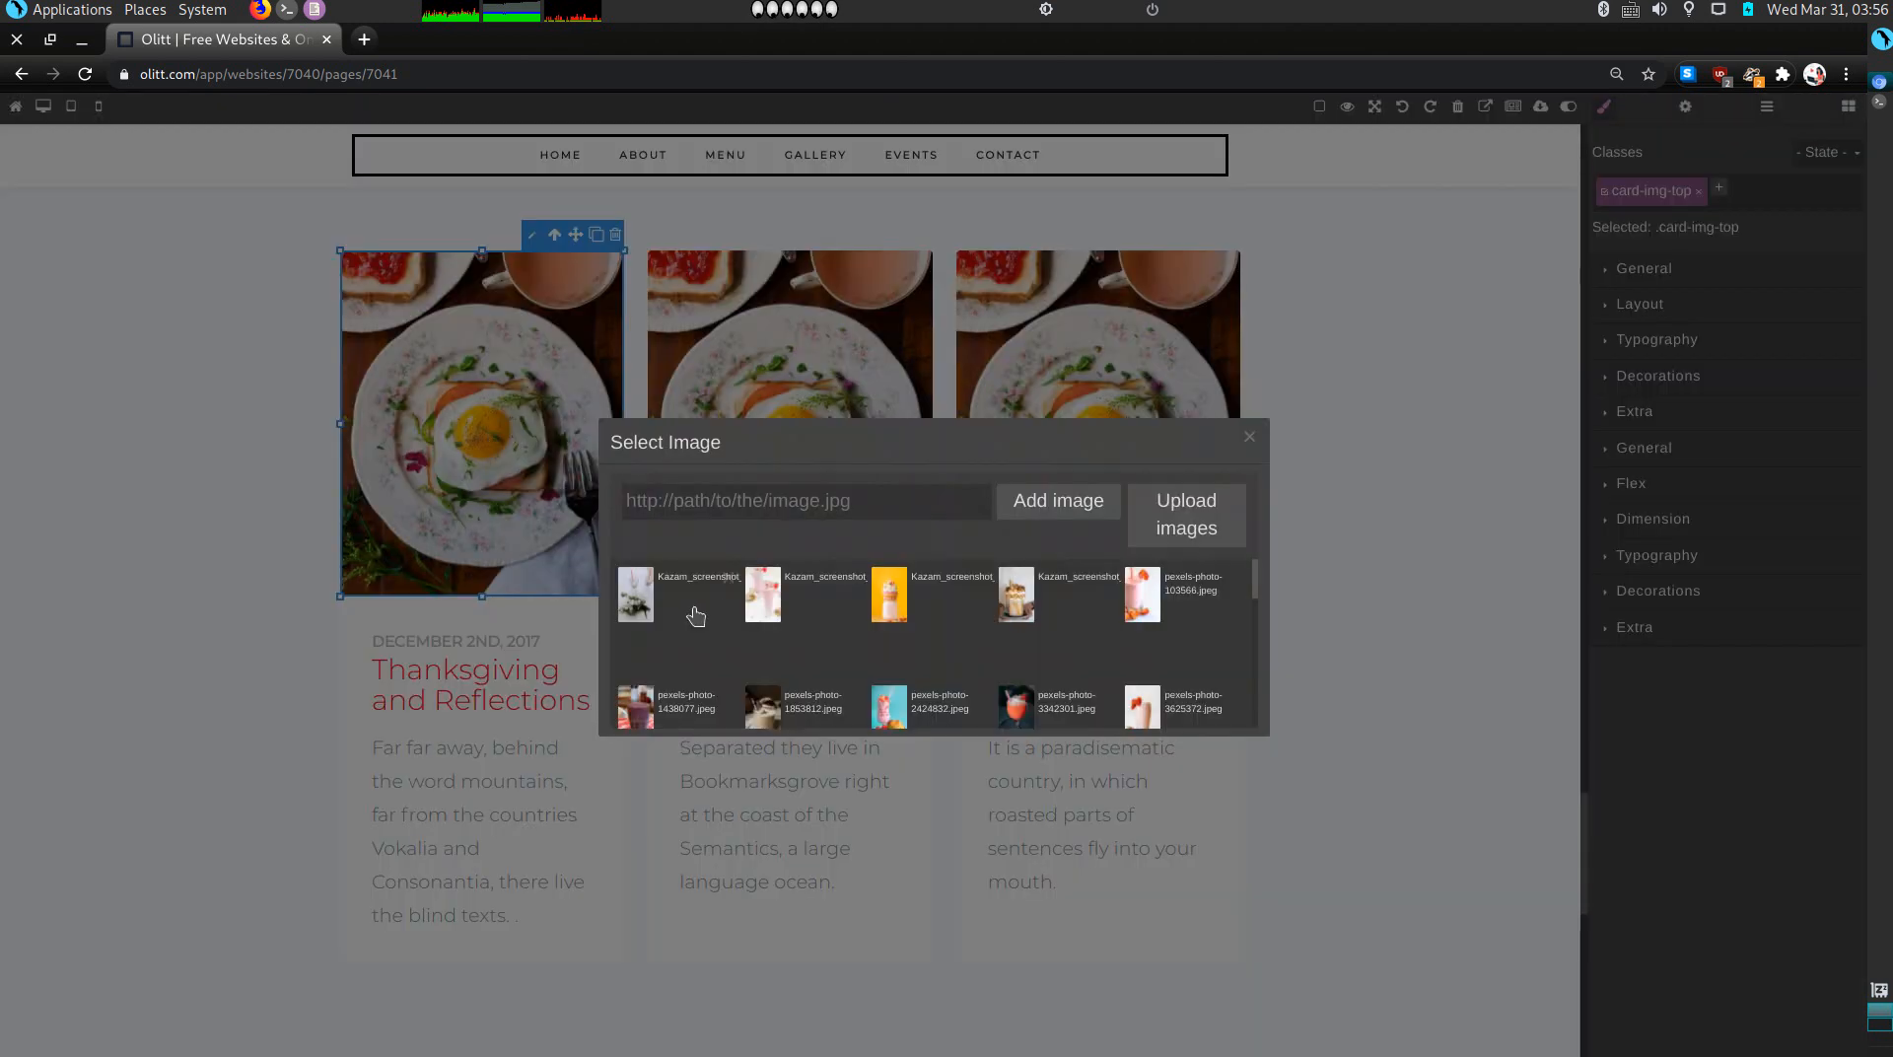
{"action": "left_click", "coordinate": [636, 597]}
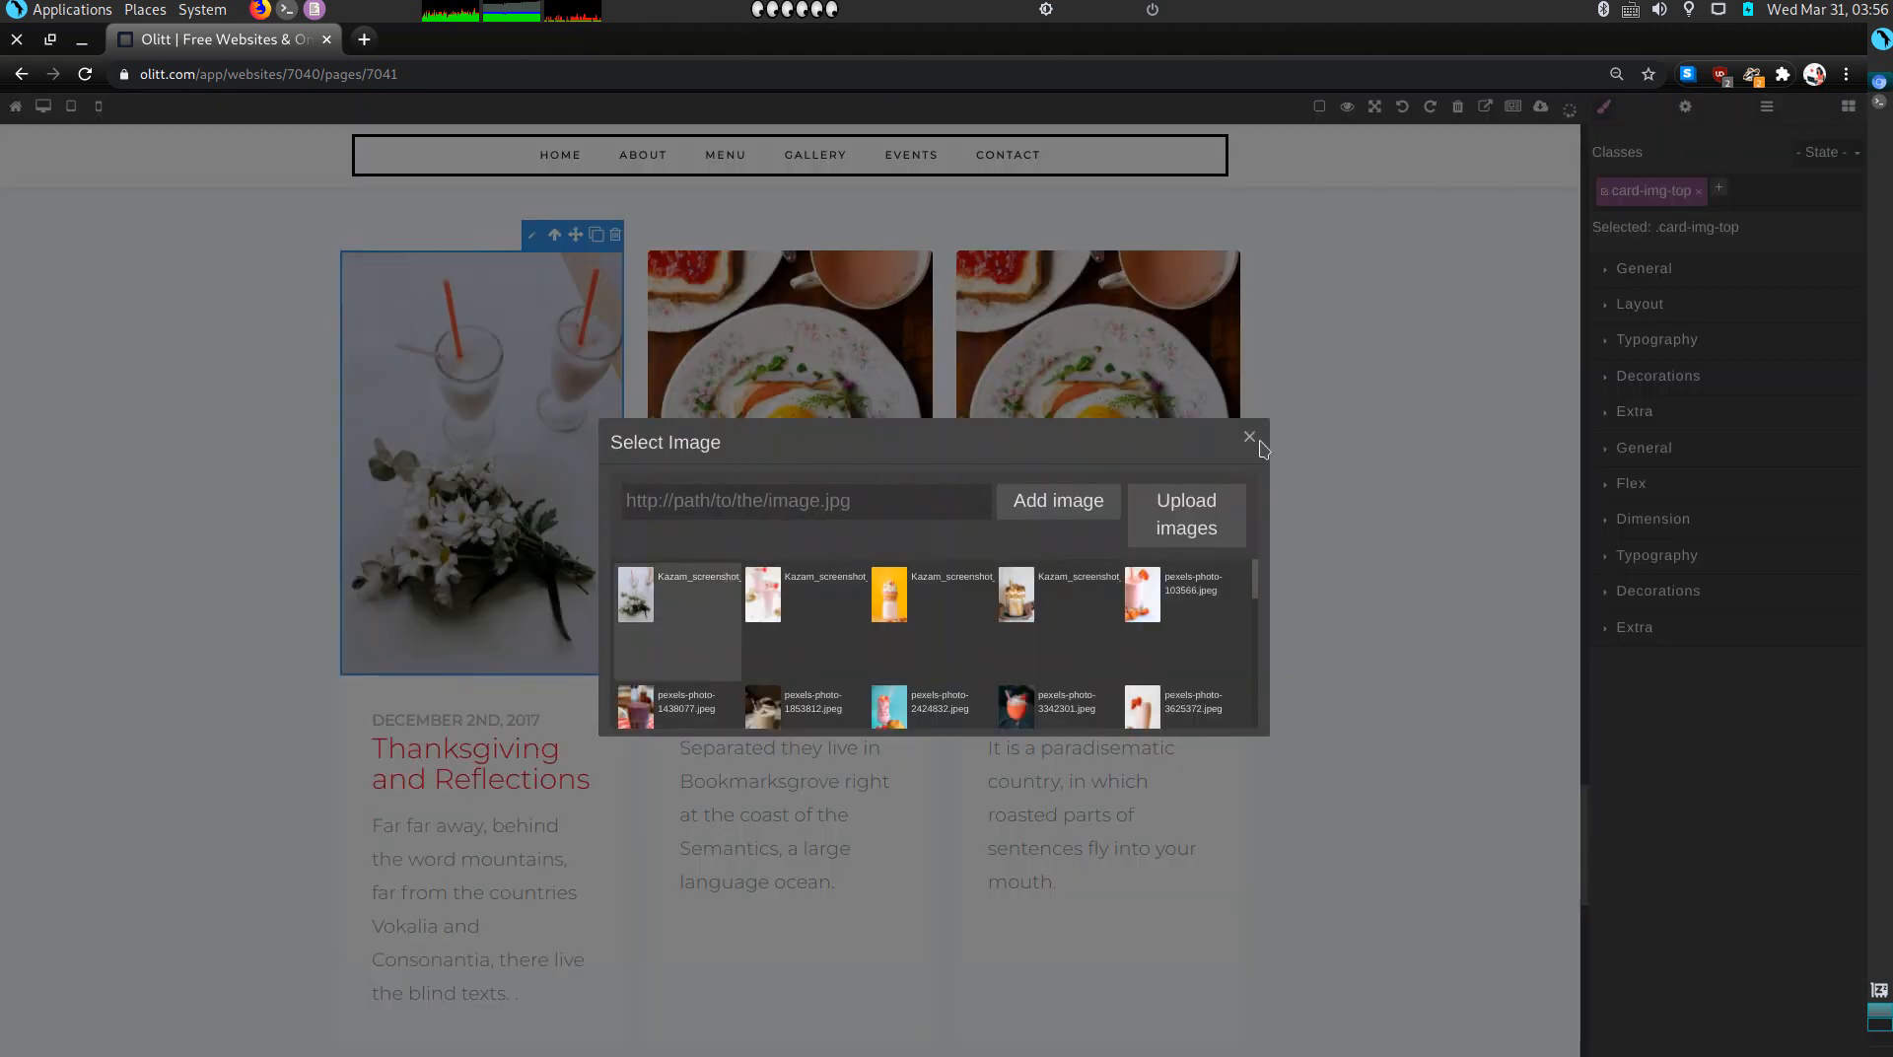
{"action": "left_click", "coordinate": [1250, 439]}
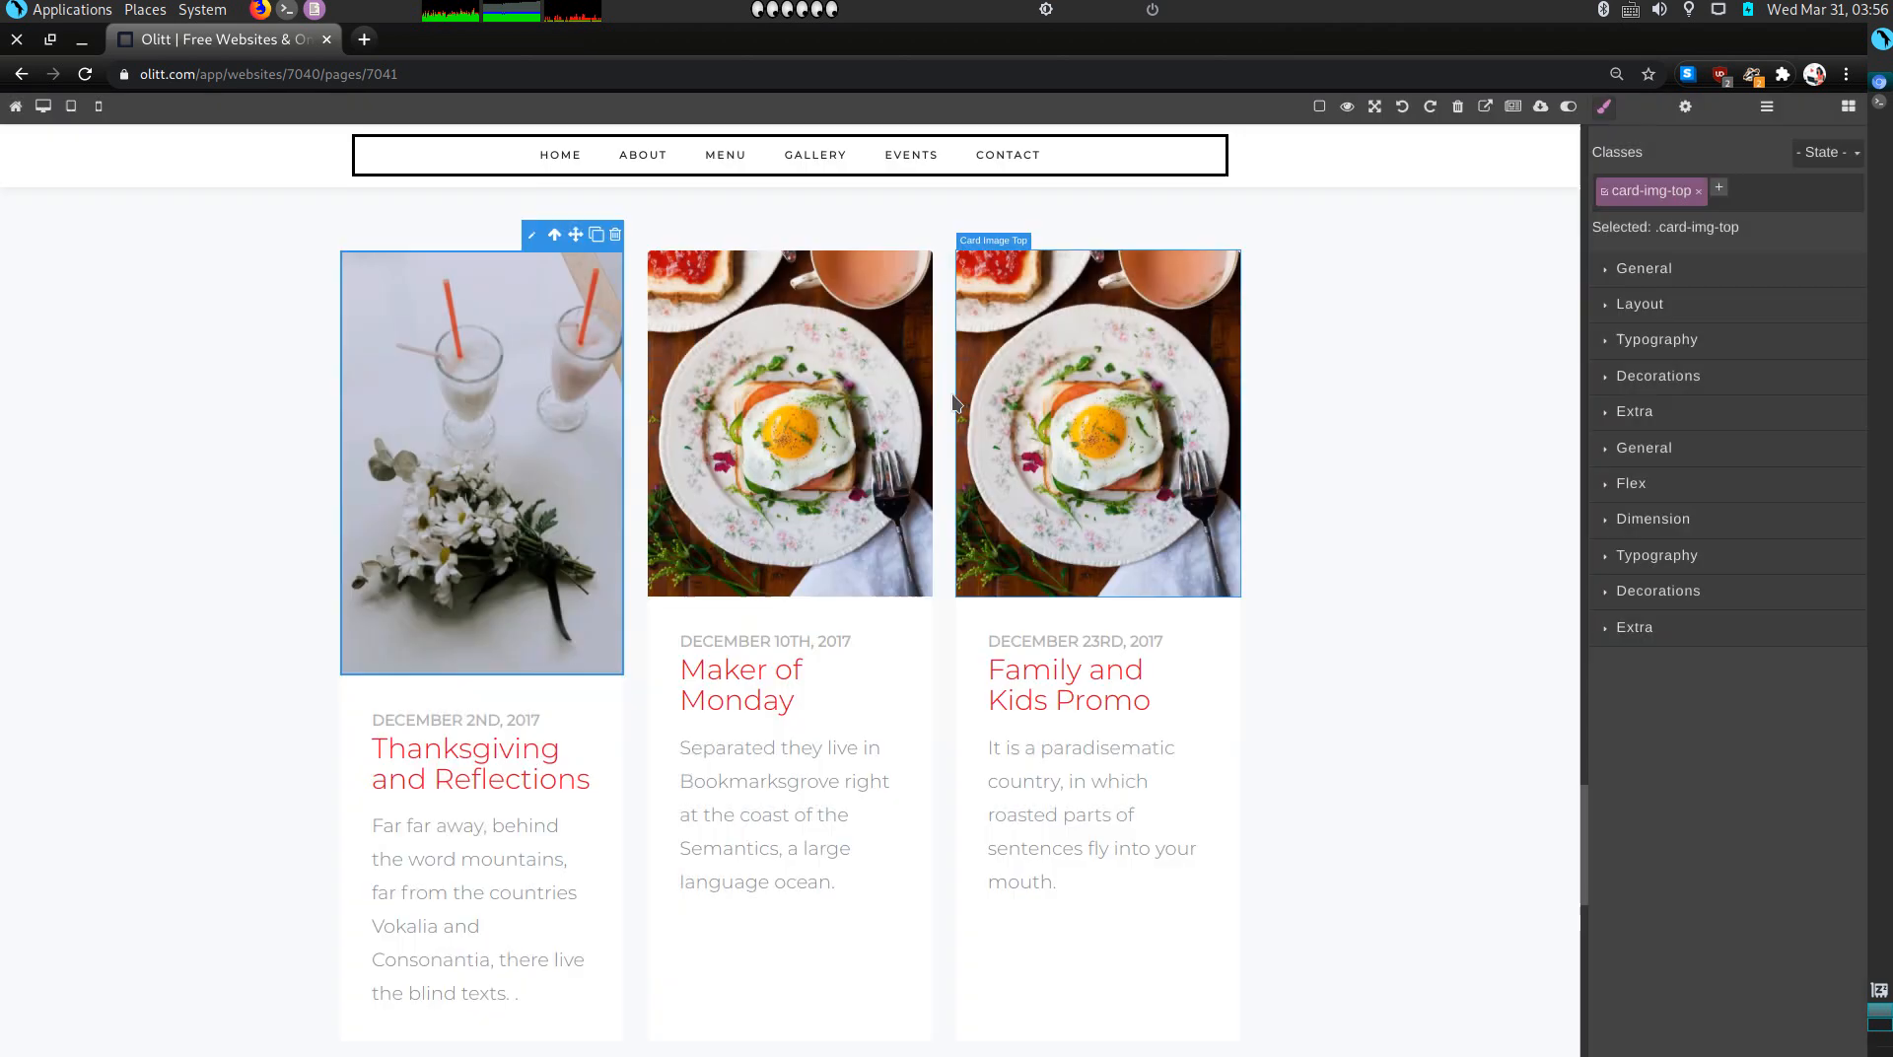
Step: Replace the photo on the "Maker of Monday" event card with pexels-photo-1853812.jpeg
{"action": "double_click", "coordinate": [795, 435]}
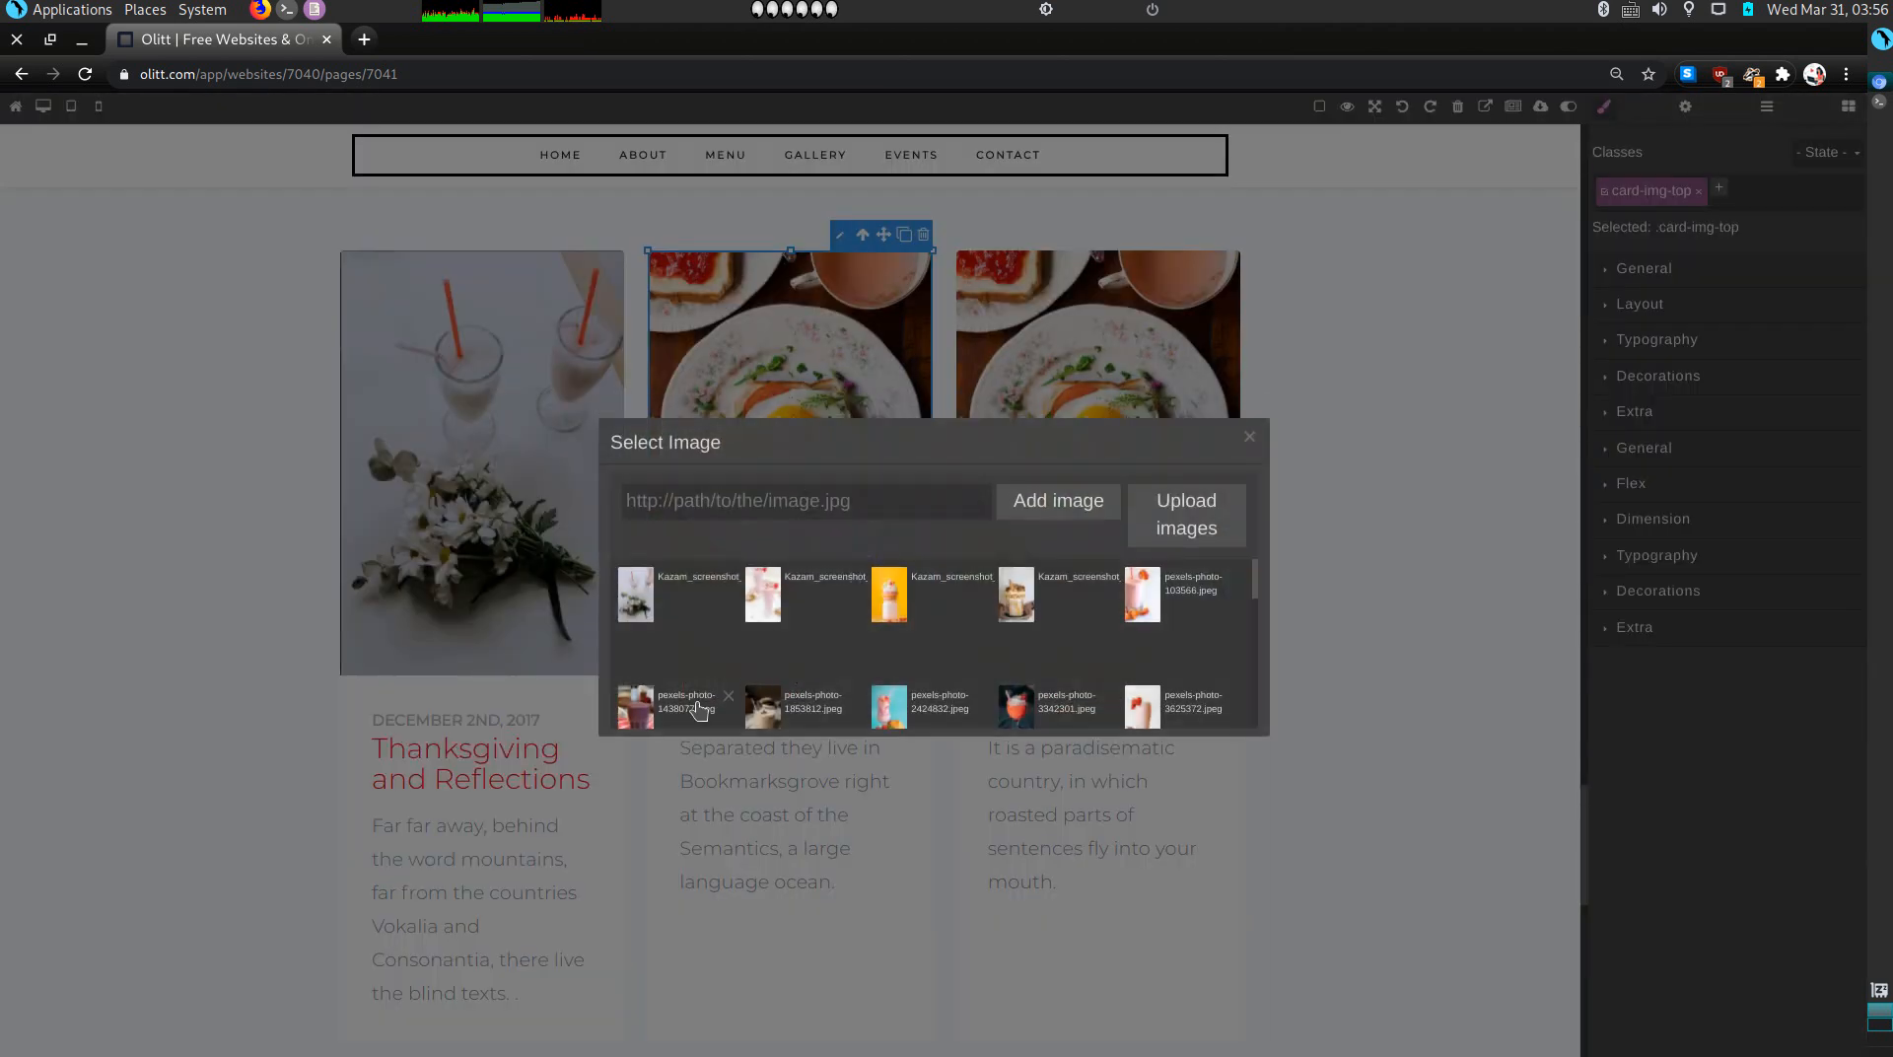
{"action": "left_click", "coordinate": [761, 708]}
{"action": "left_click", "coordinate": [1250, 439]}
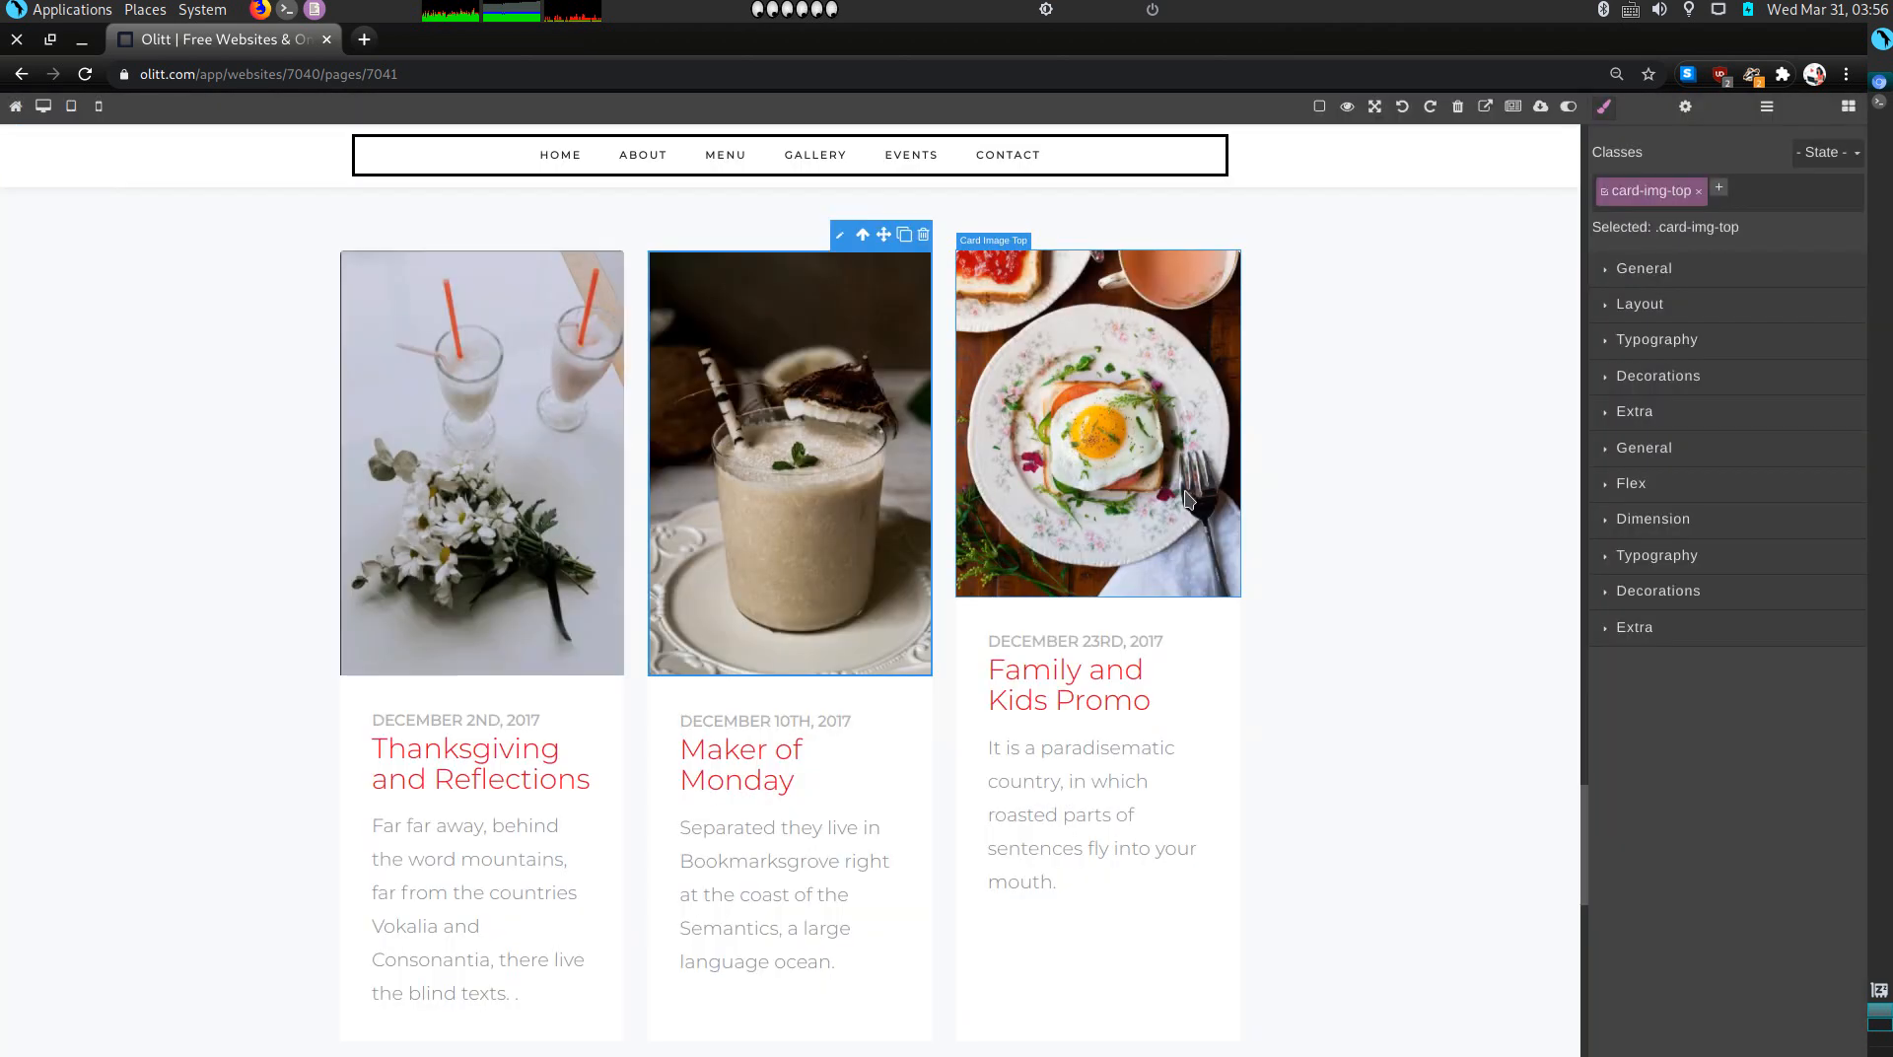
Step: Replace the photo on the "Family and Kids Promo" event card with pexels-photo-3342301.jpeg
{"action": "double_click", "coordinate": [1215, 470]}
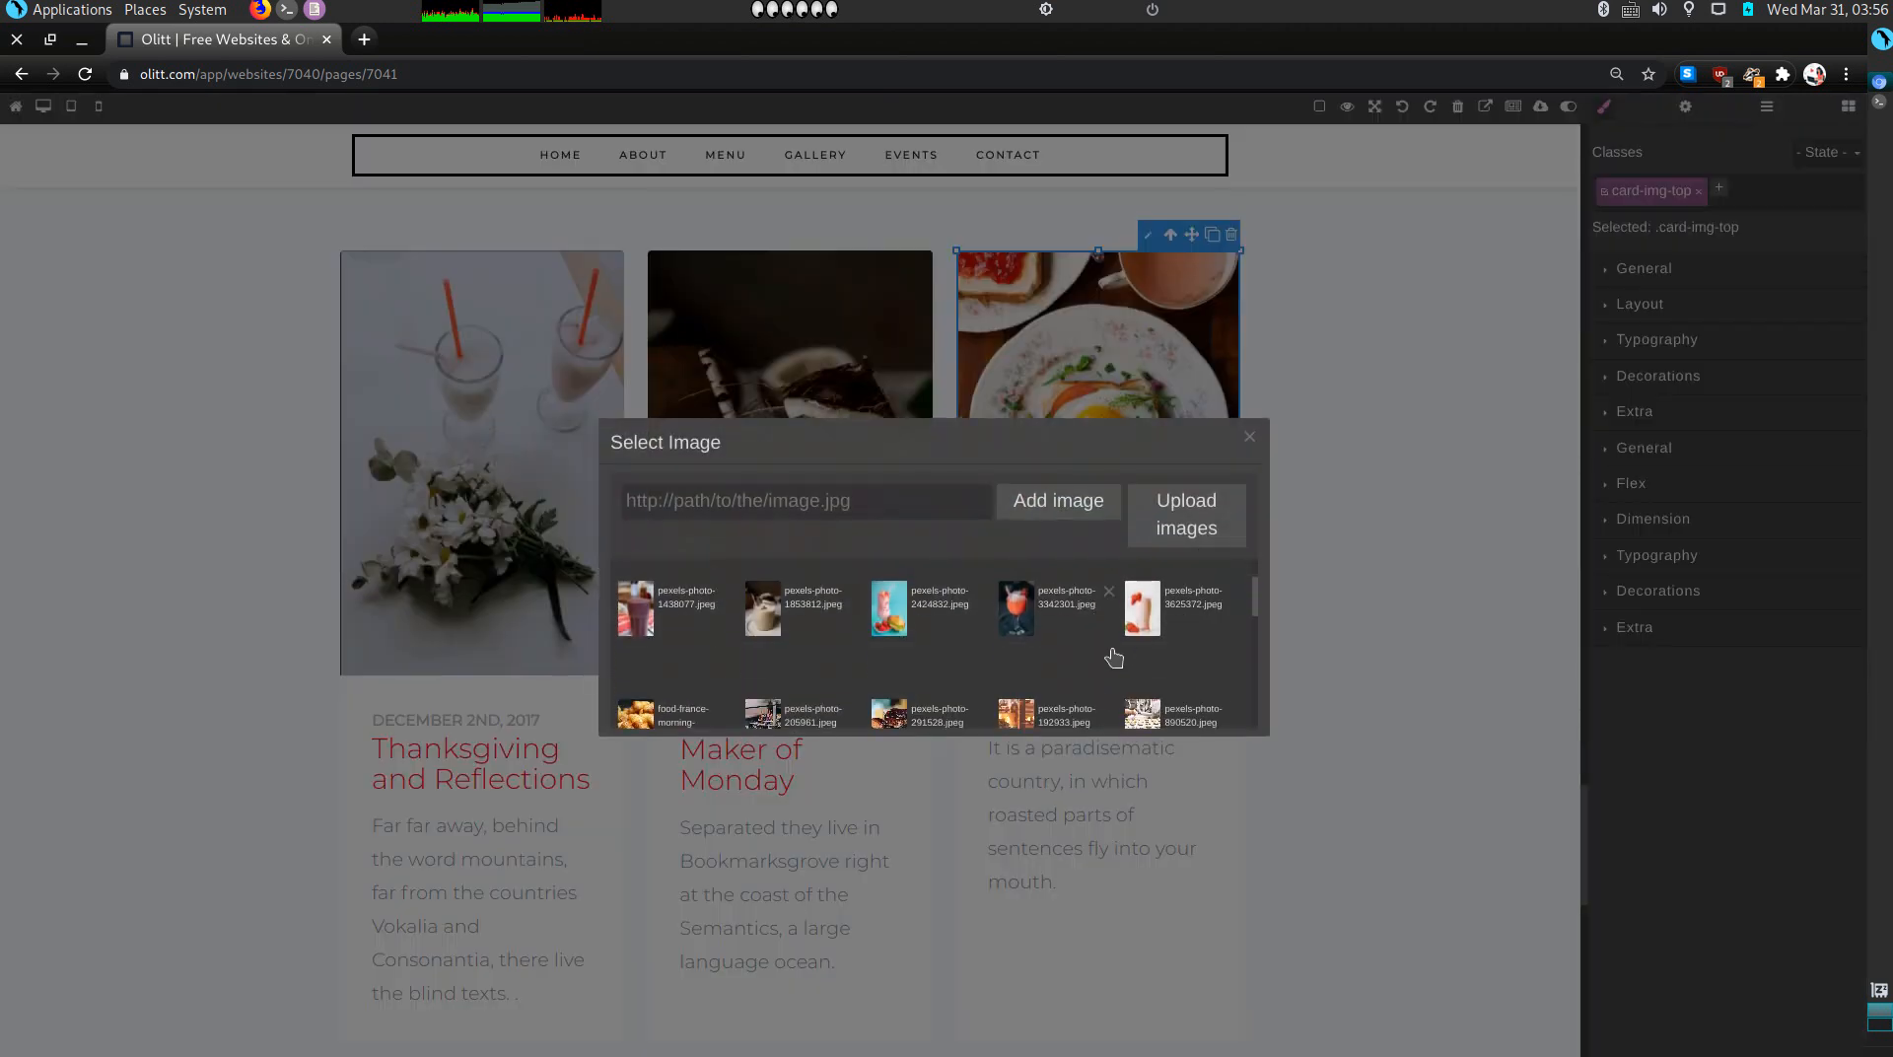
{"action": "left_click", "coordinate": [1022, 619]}
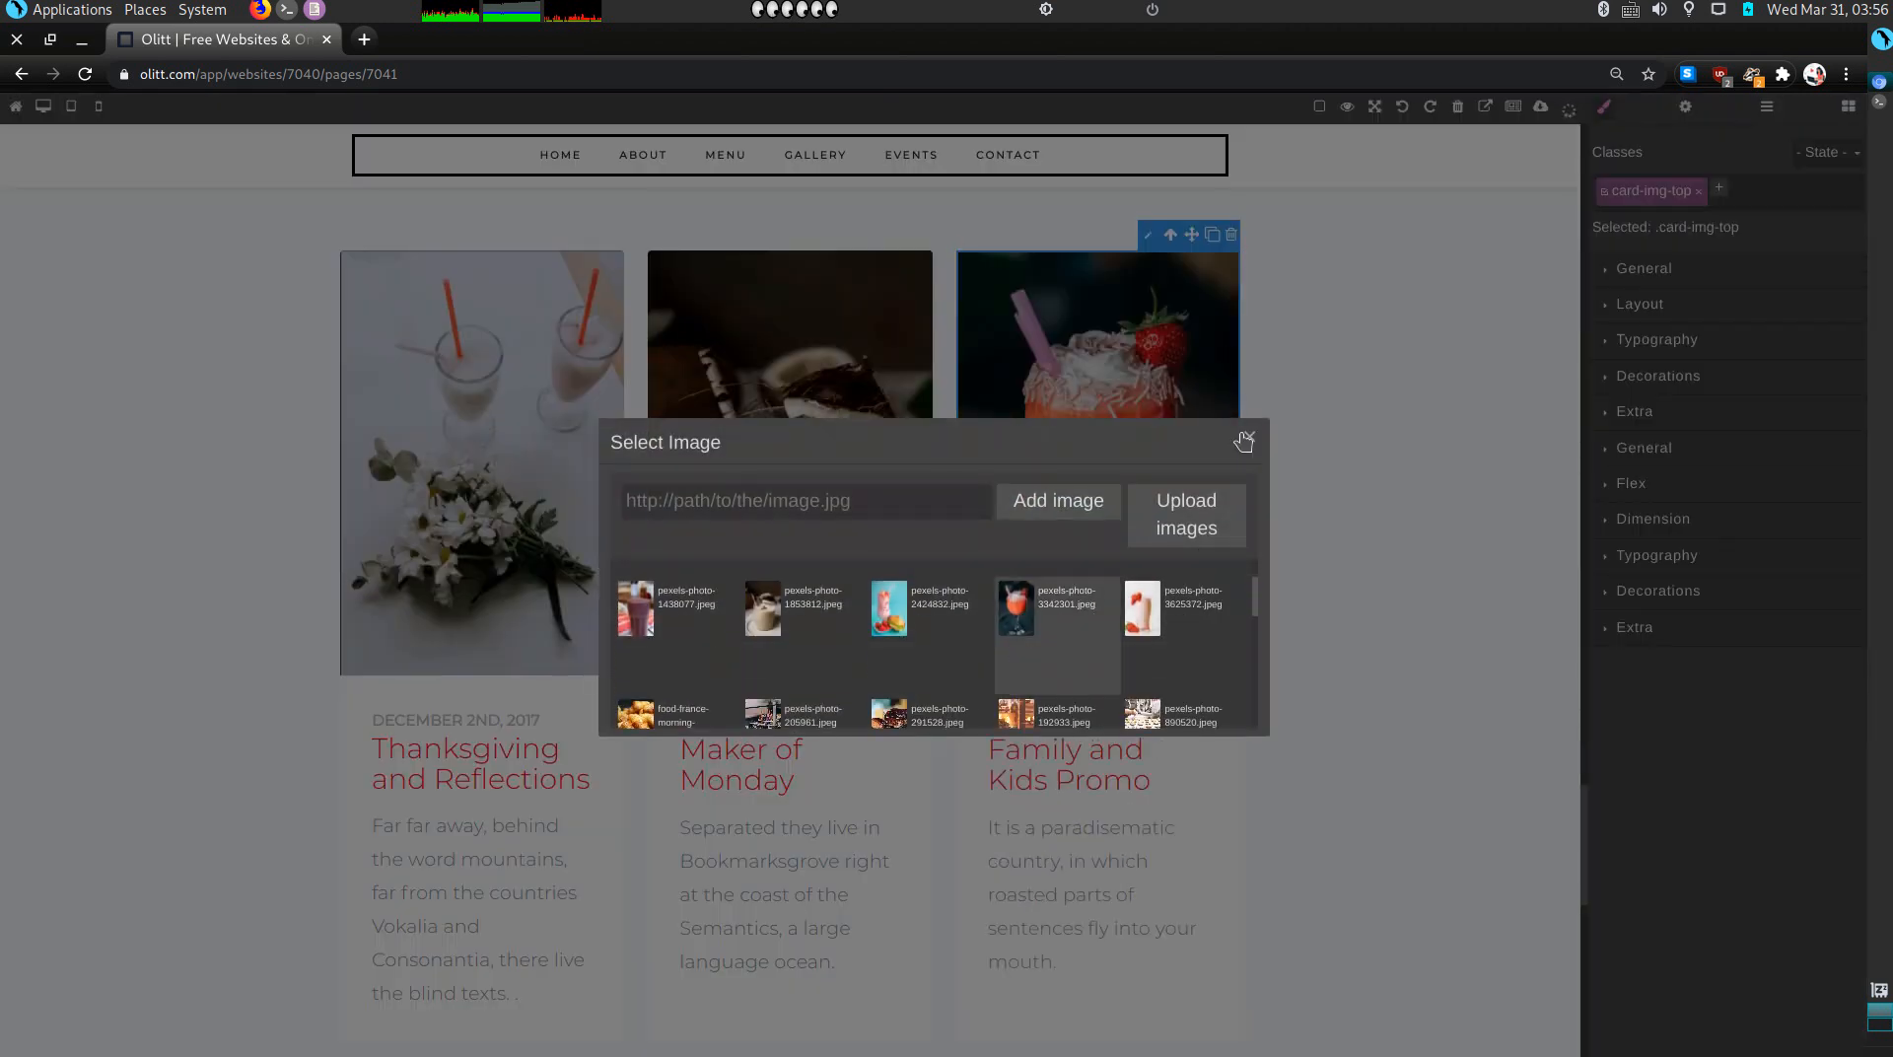
{"action": "left_click", "coordinate": [1244, 439]}
Step: Delete the TripAdvisor icon from the row of social links in the footer
{"action": "scroll", "coordinate": [1122, 684], "scroll_direction": "down", "scroll_amount": 2}
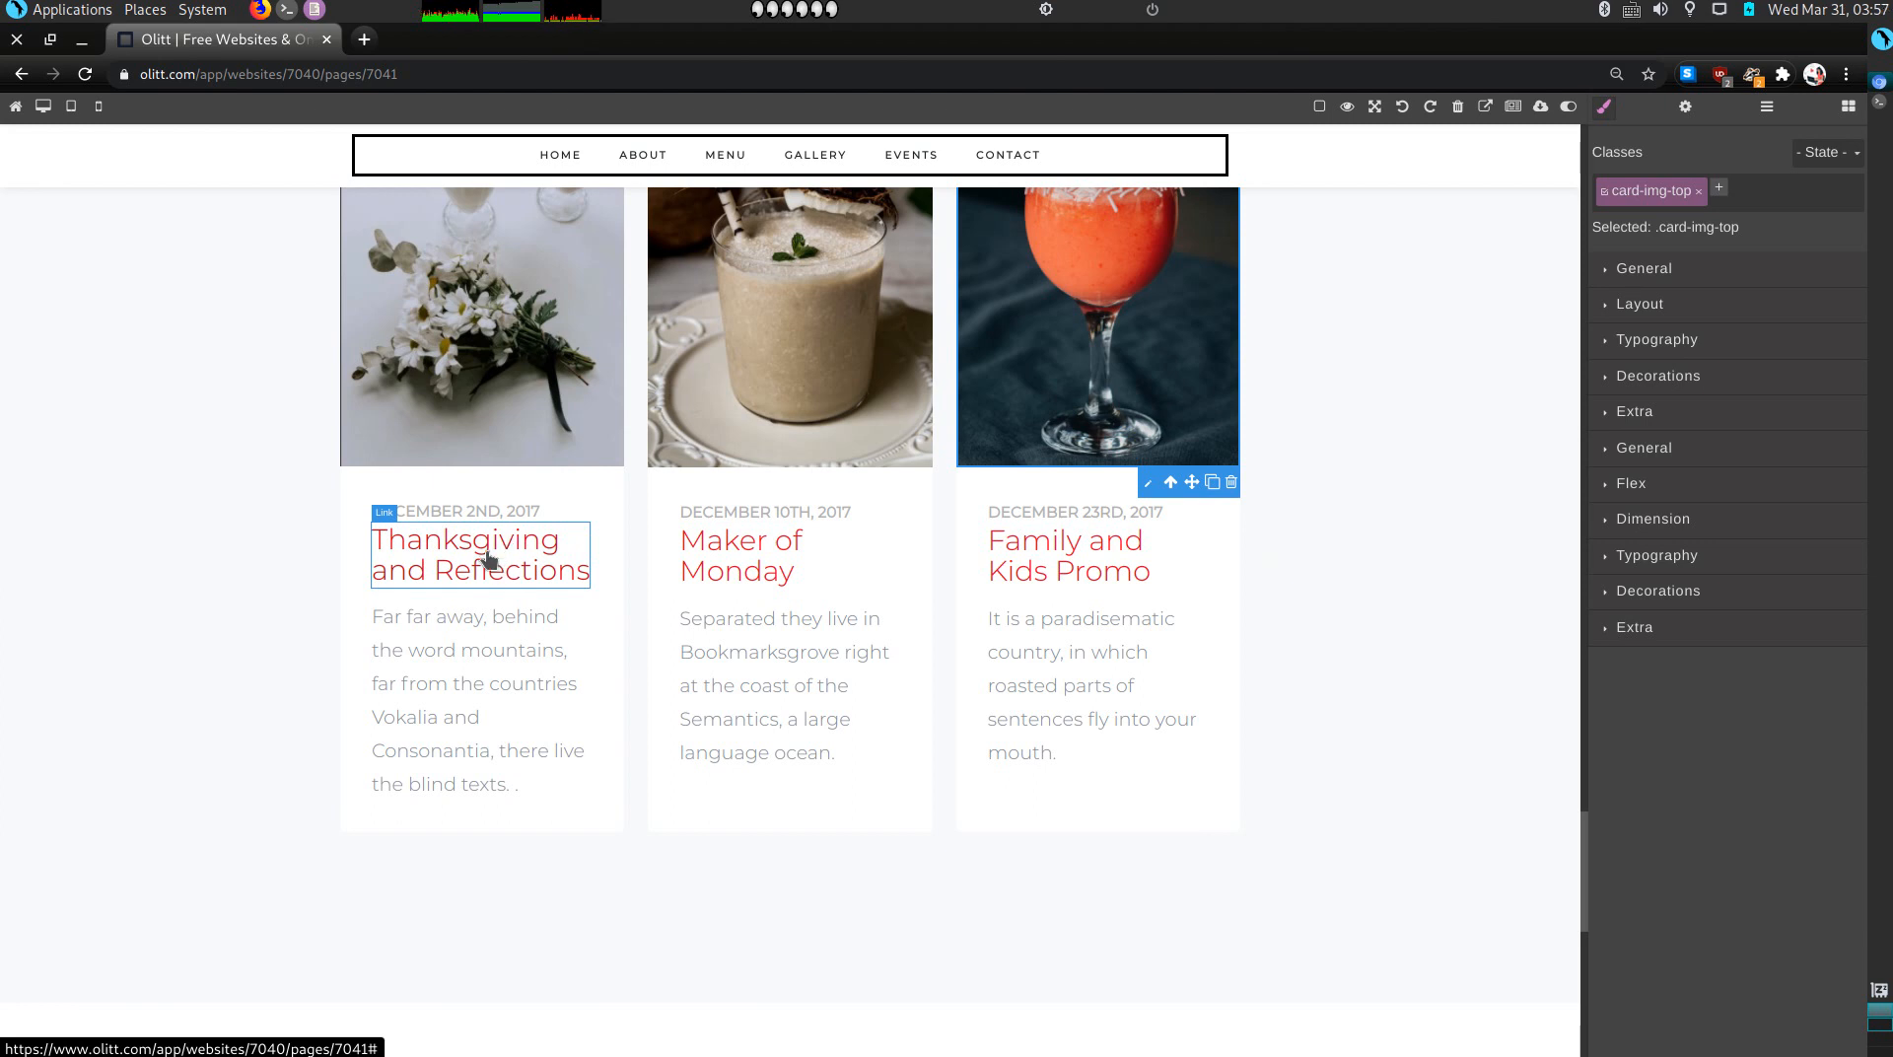
{"action": "scroll", "coordinate": [505, 545], "scroll_direction": "down", "scroll_amount": 9}
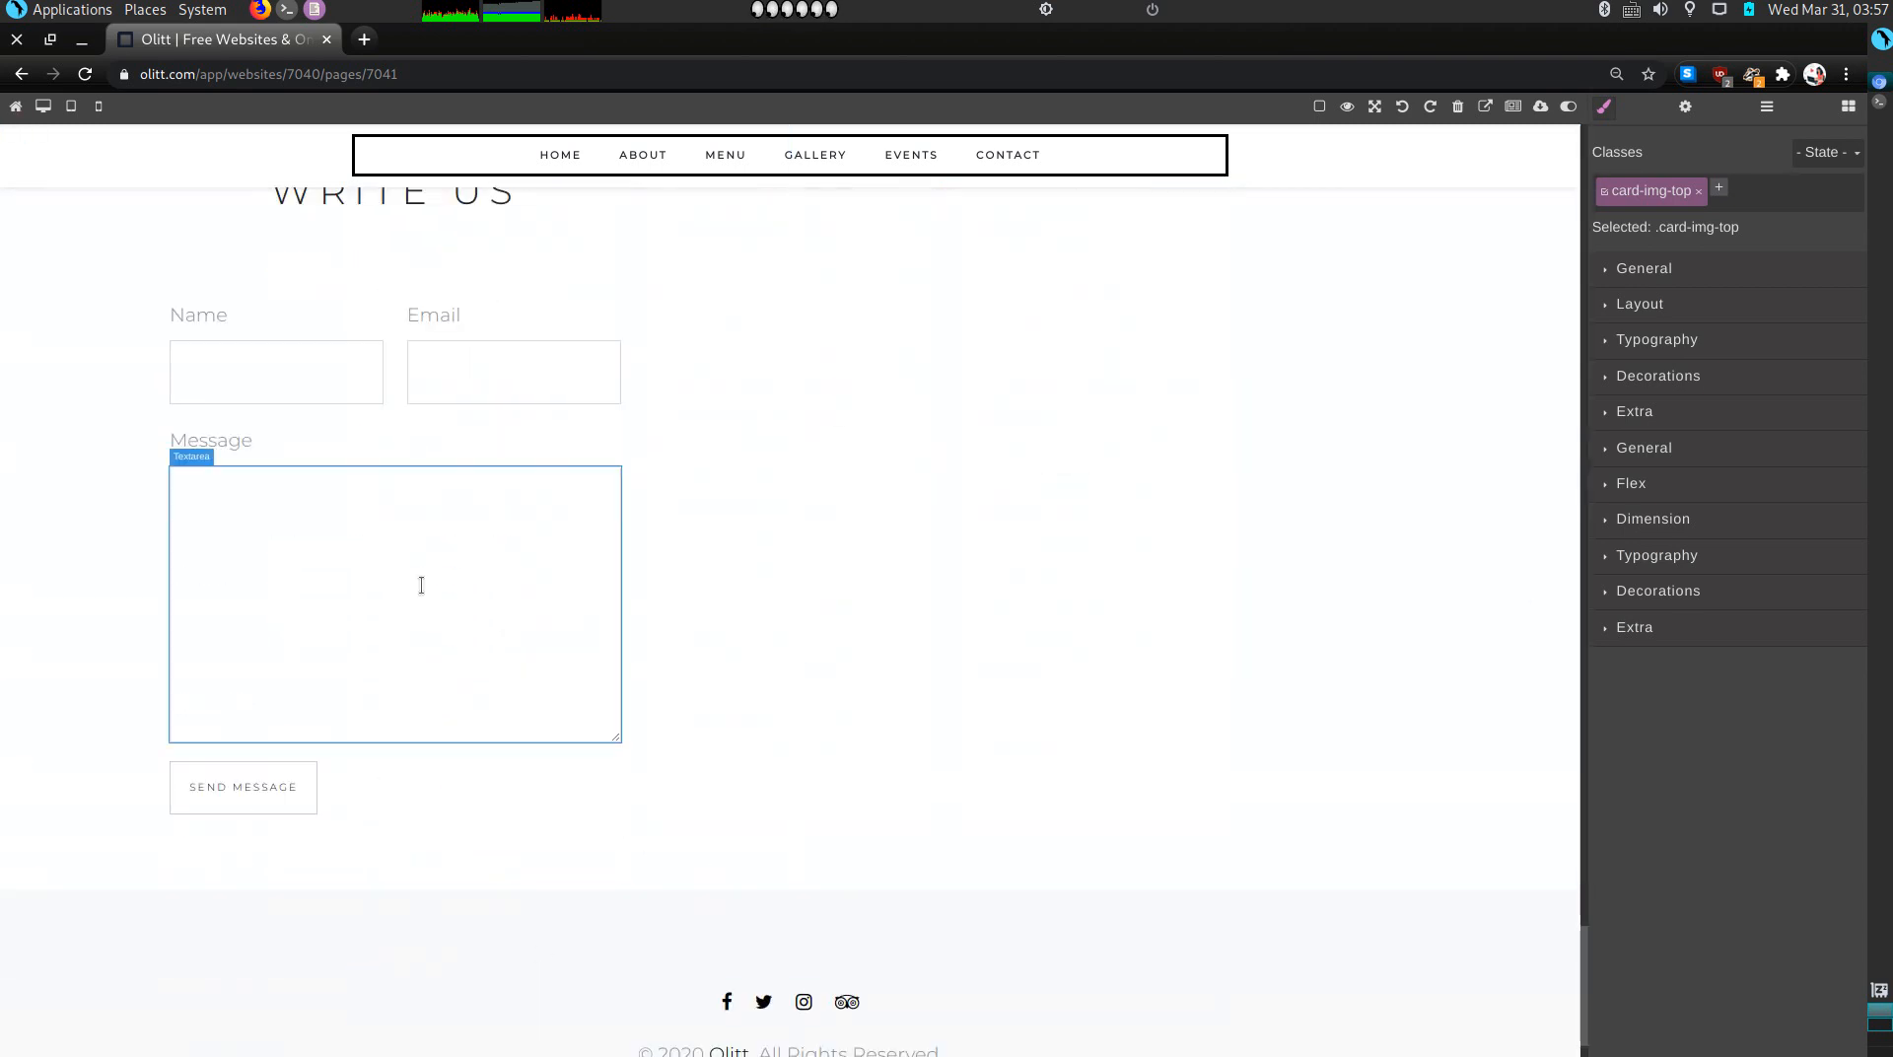
{"action": "scroll", "coordinate": [1297, 995], "scroll_direction": "down", "scroll_amount": 1}
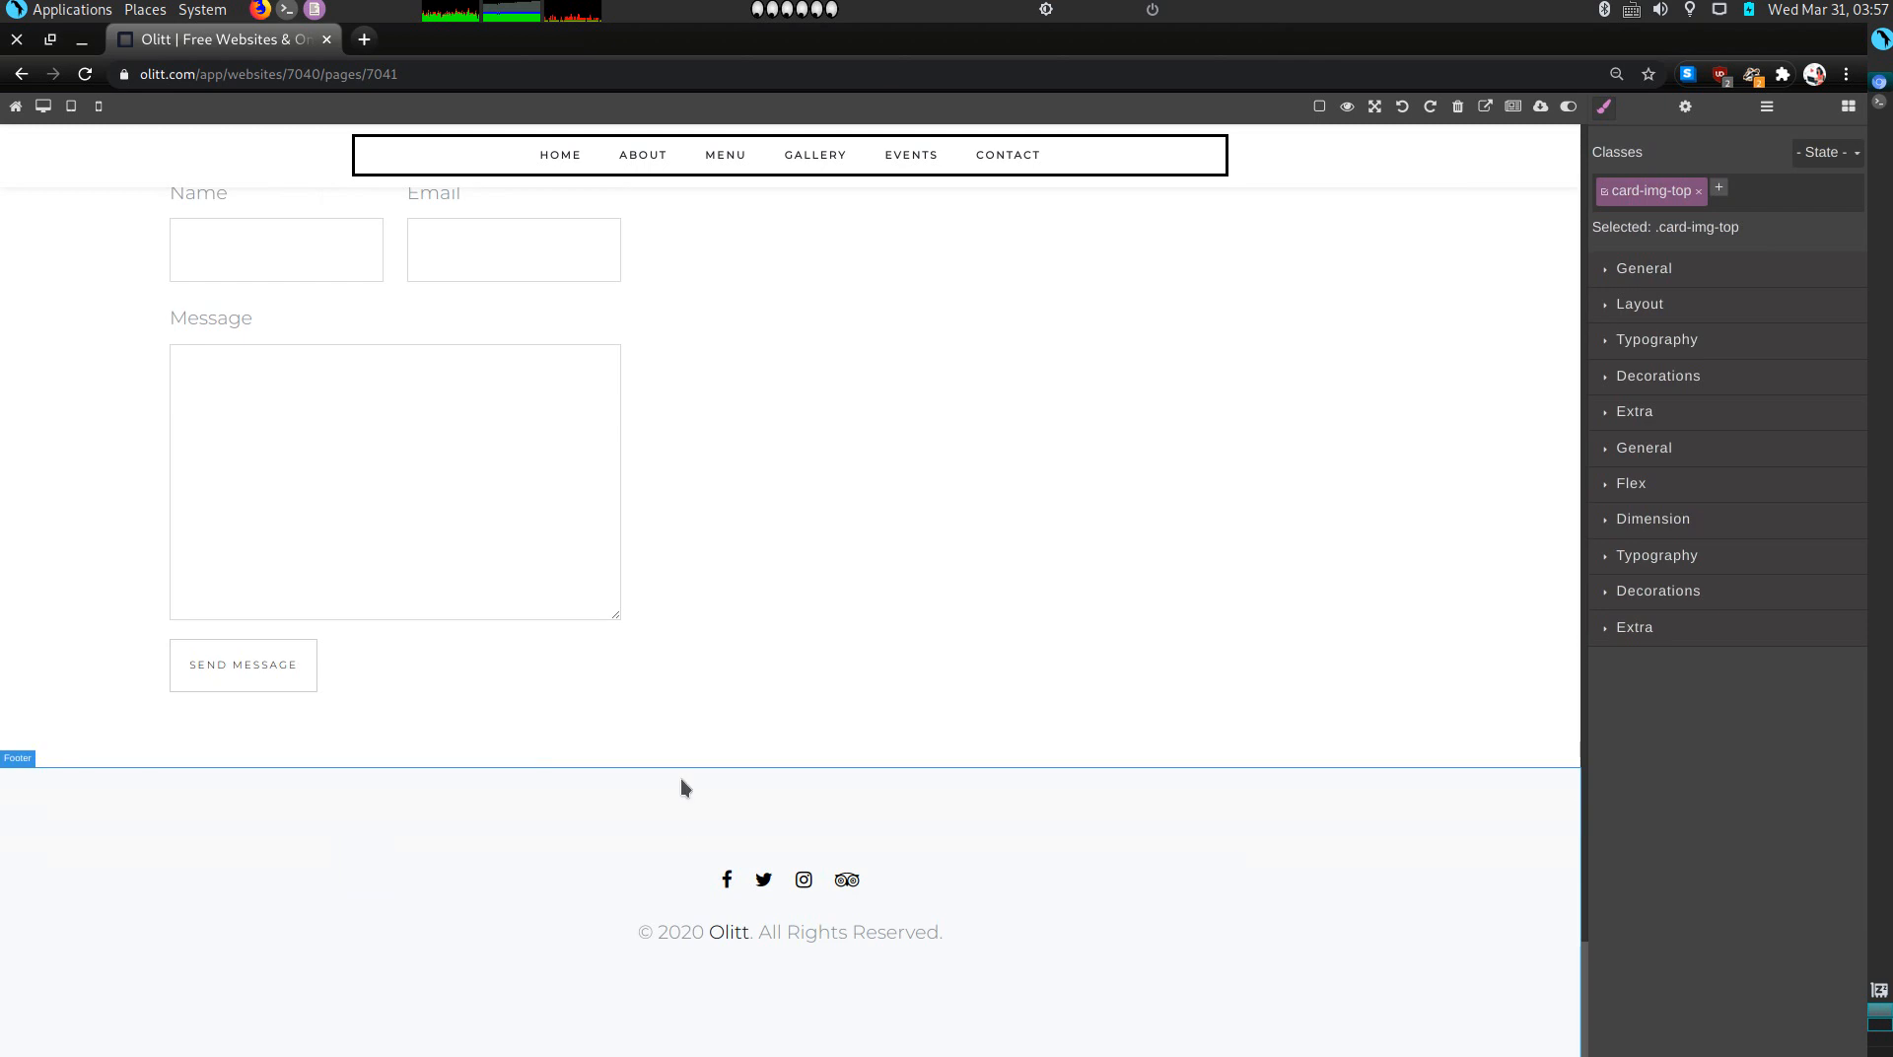
{"action": "left_click", "coordinate": [859, 888]}
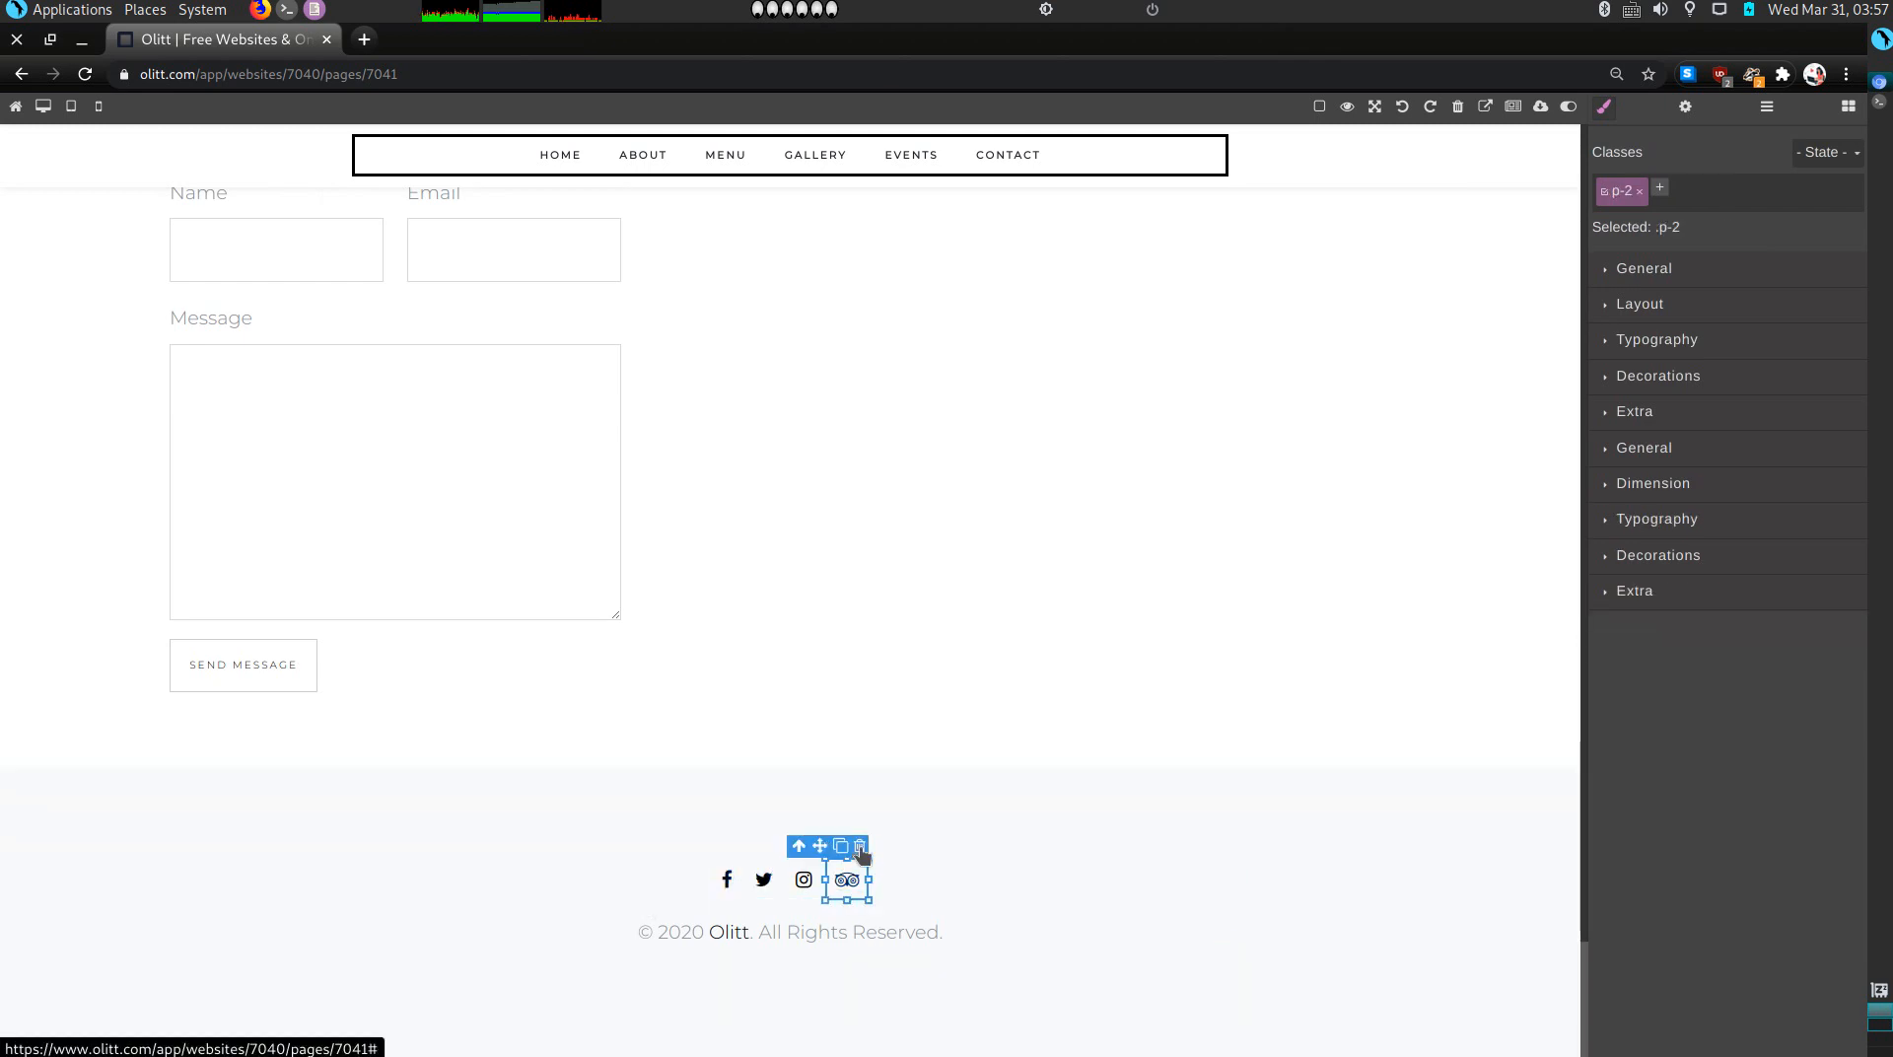
{"action": "left_click", "coordinate": [860, 847]}
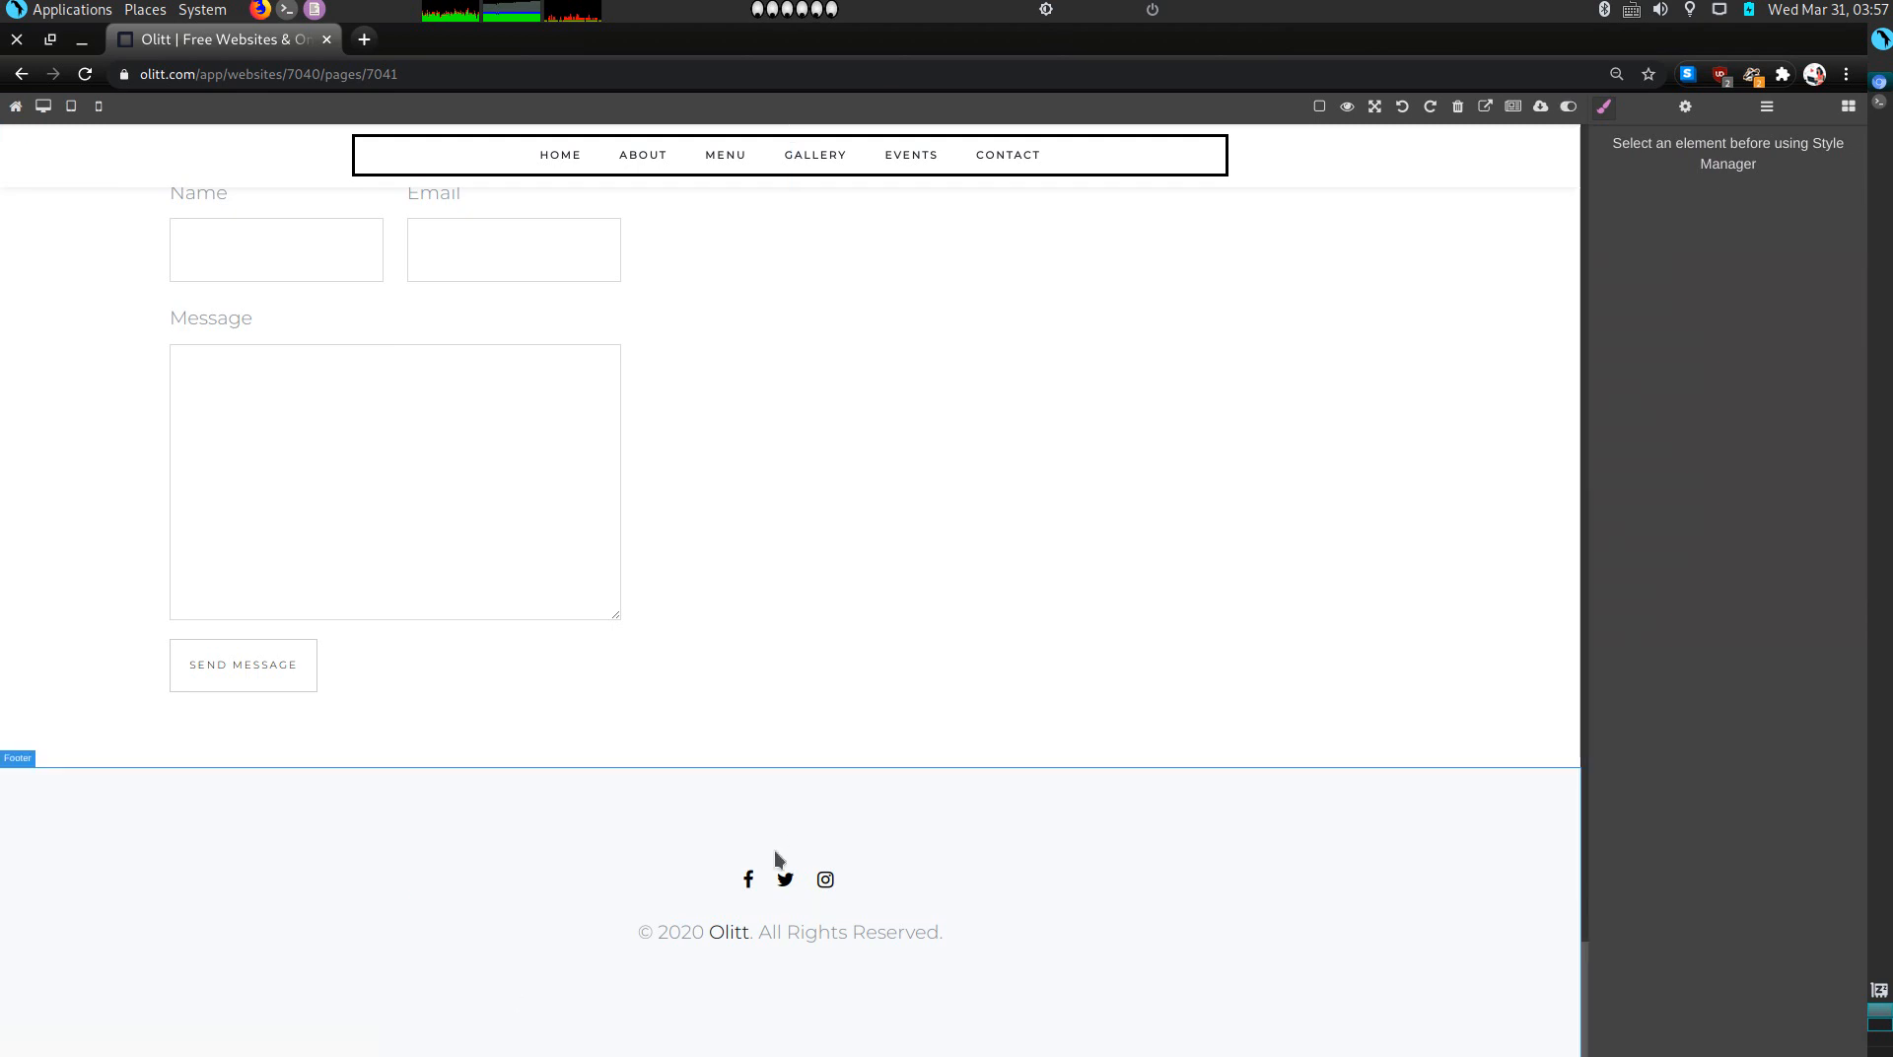
{"action": "left_click", "coordinate": [747, 897]}
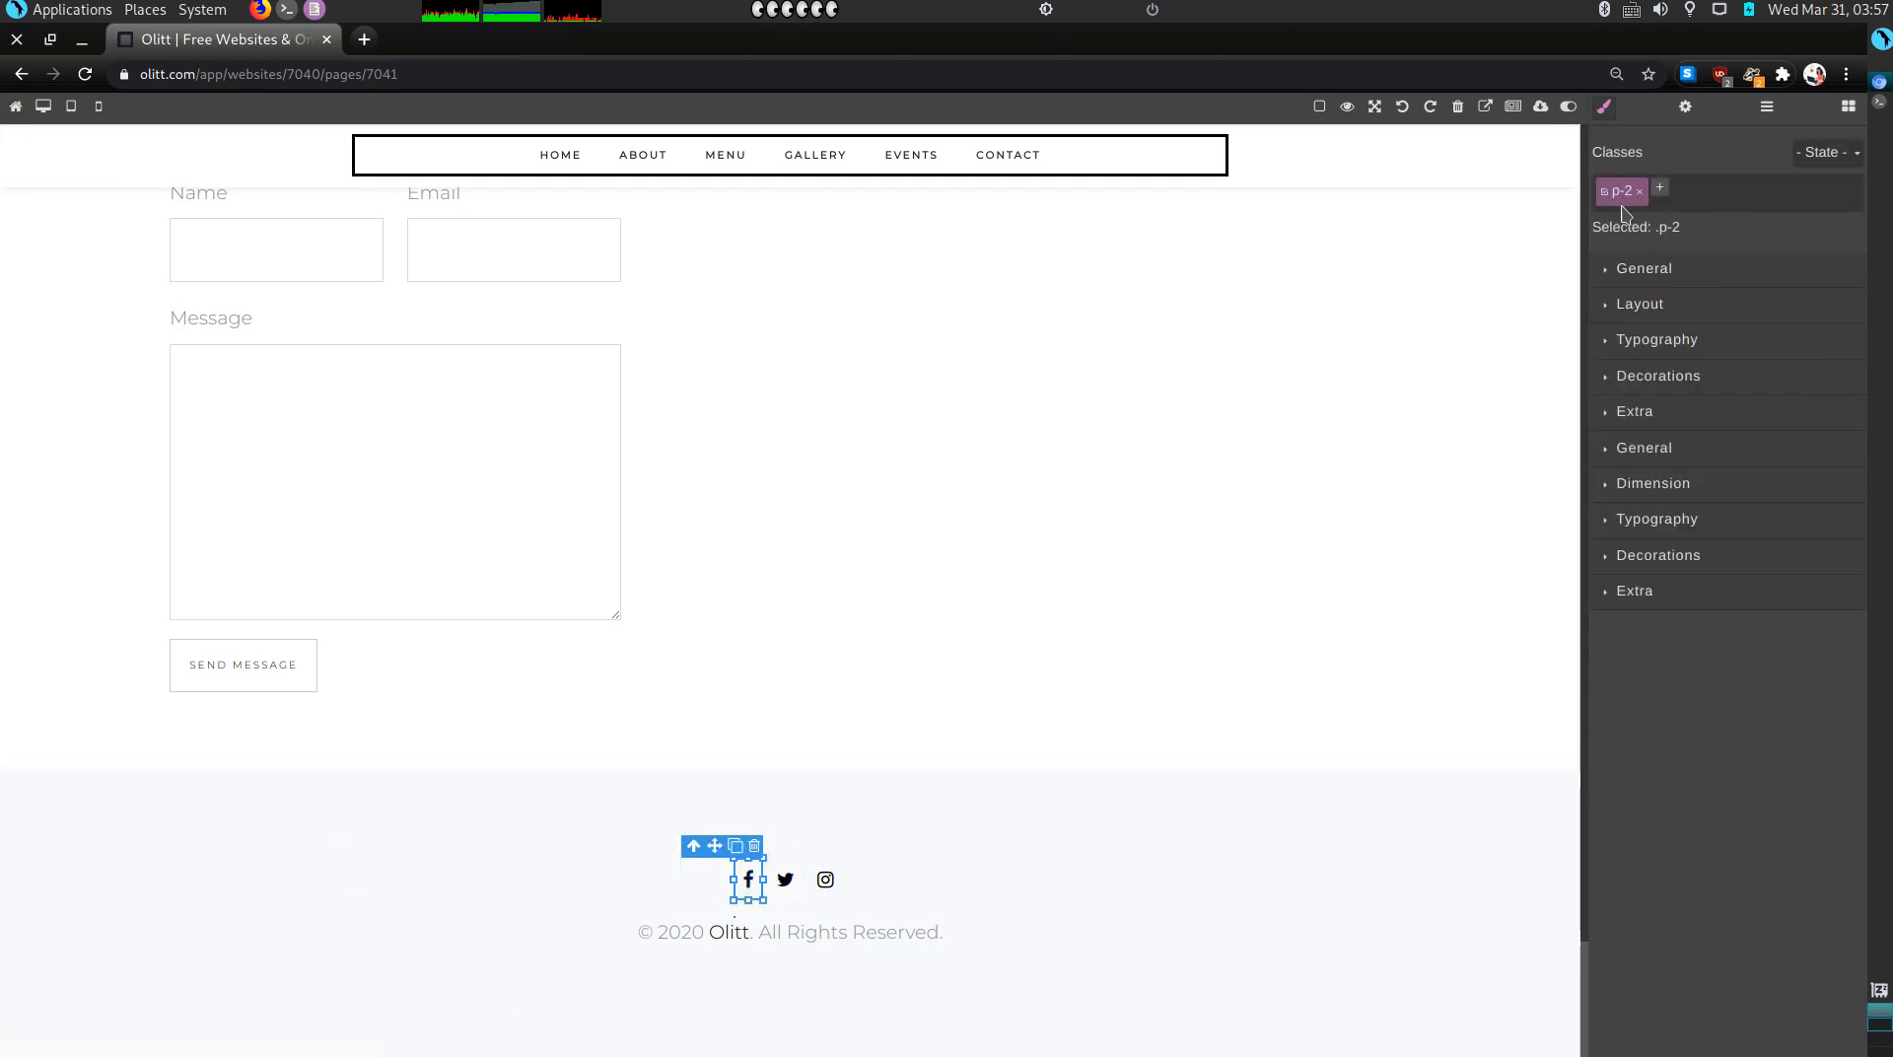
{"action": "left_click", "coordinate": [1686, 107]}
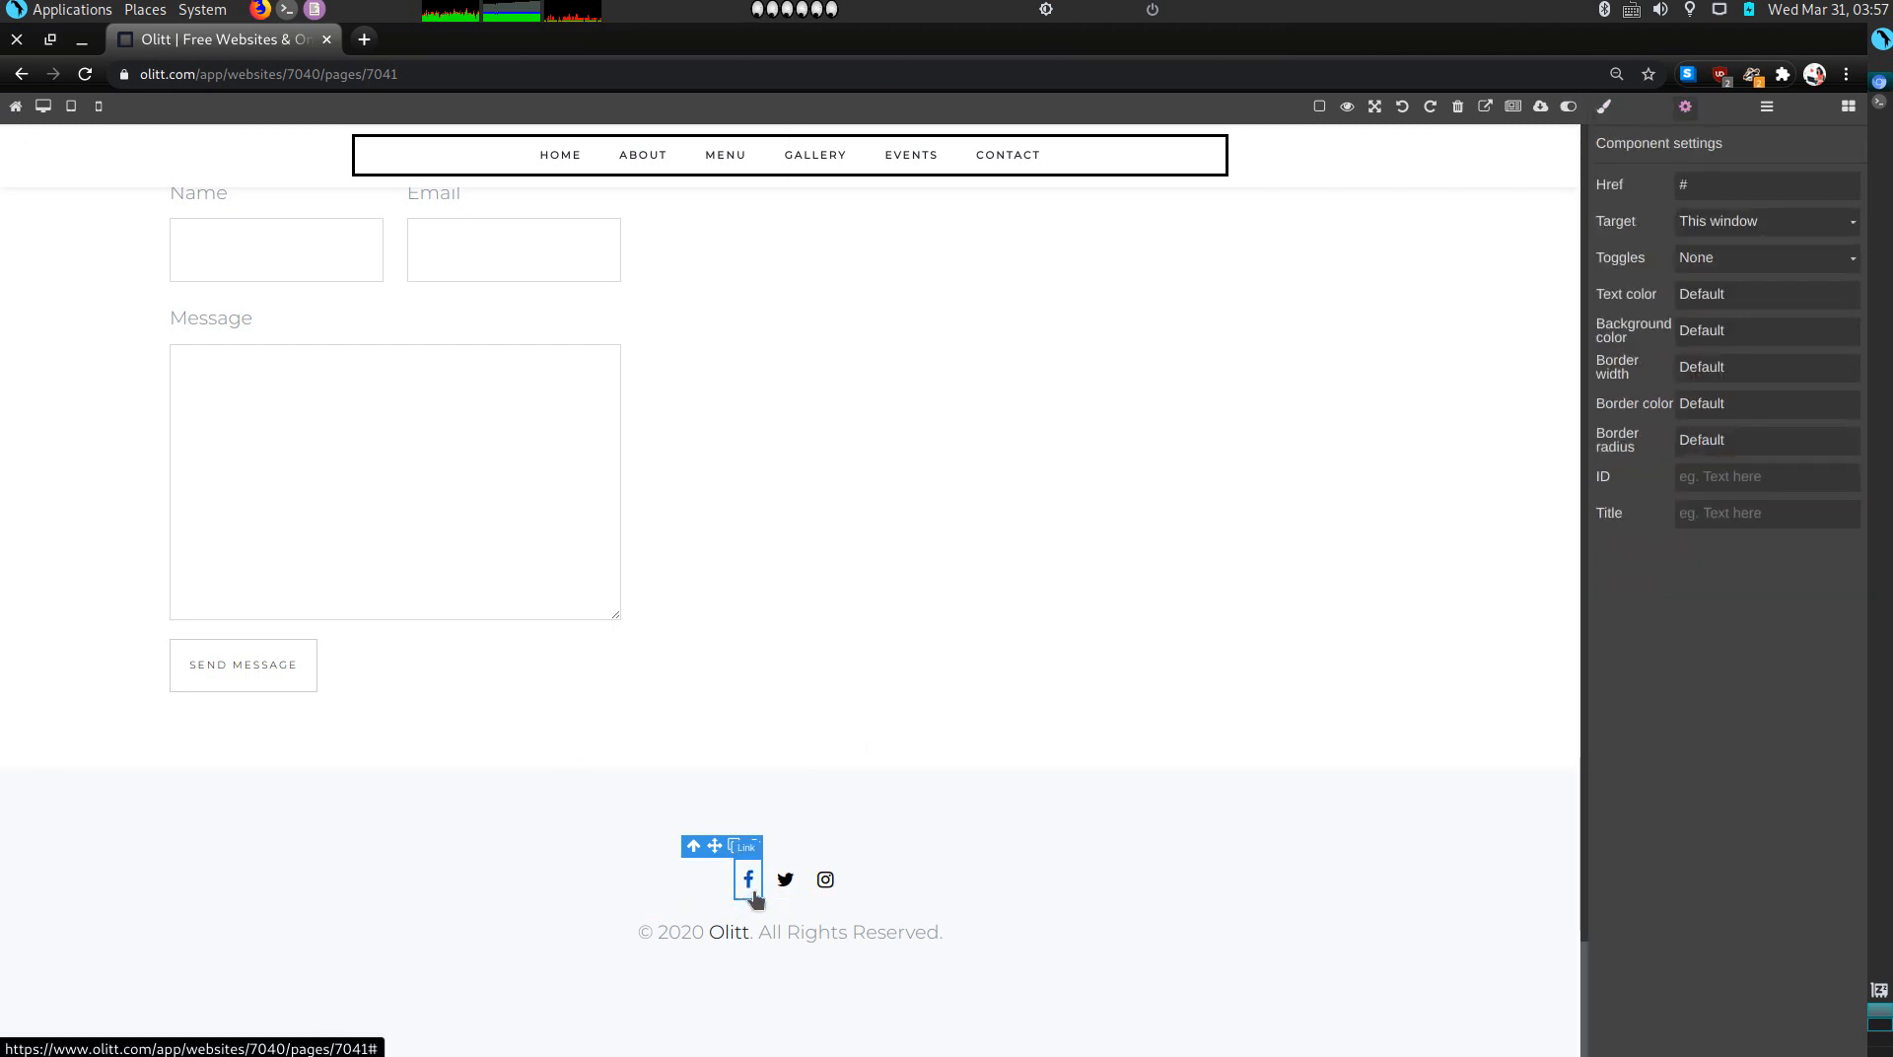
{"action": "left_click", "coordinate": [1703, 187]}
{"action": "key", "text": "BackSpace"}
{"action": "type", "text": "h"}
{"action": "key", "text": "BackSpace"}
{"action": "key", "text": "BackSpace"}
{"action": "key", "text": "BackSpace"}
{"action": "type", "text": "https://www.facebooc.com/"}
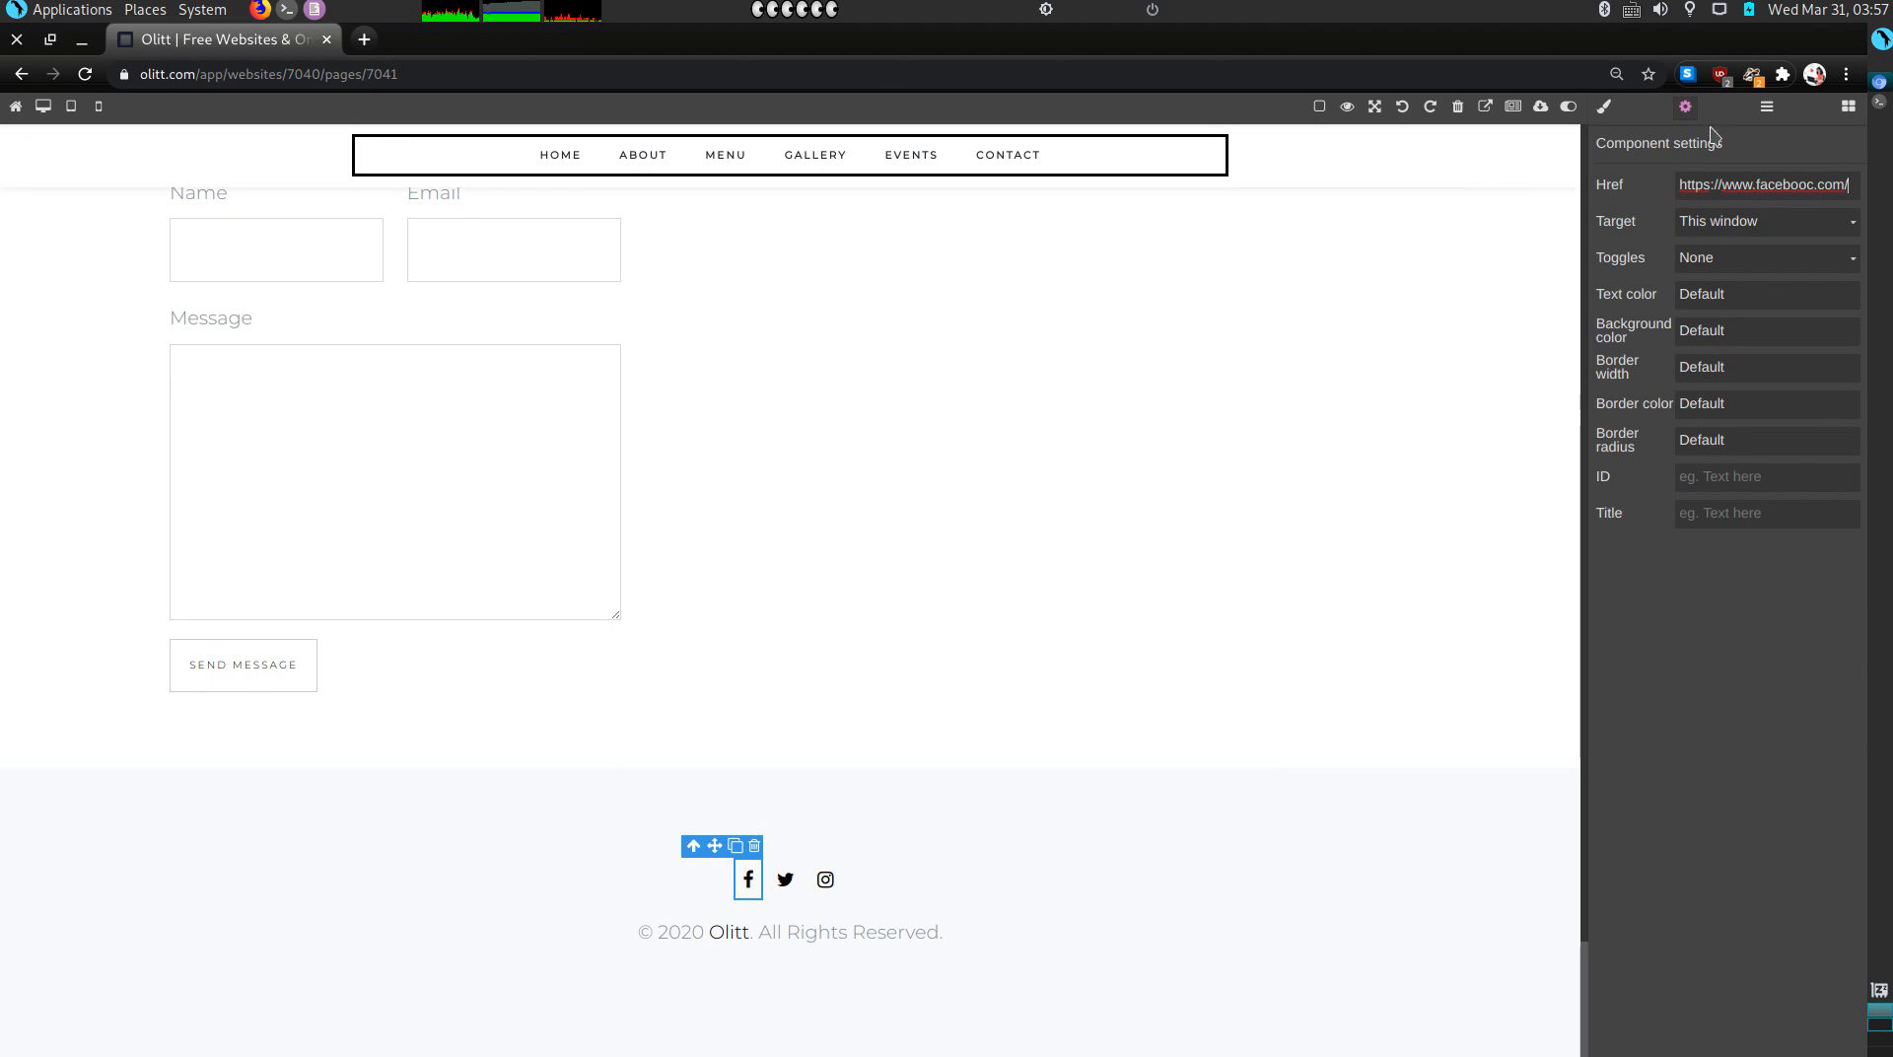
{"action": "left_click", "coordinate": [1784, 228]}
{"action": "left_click", "coordinate": [1769, 256]}
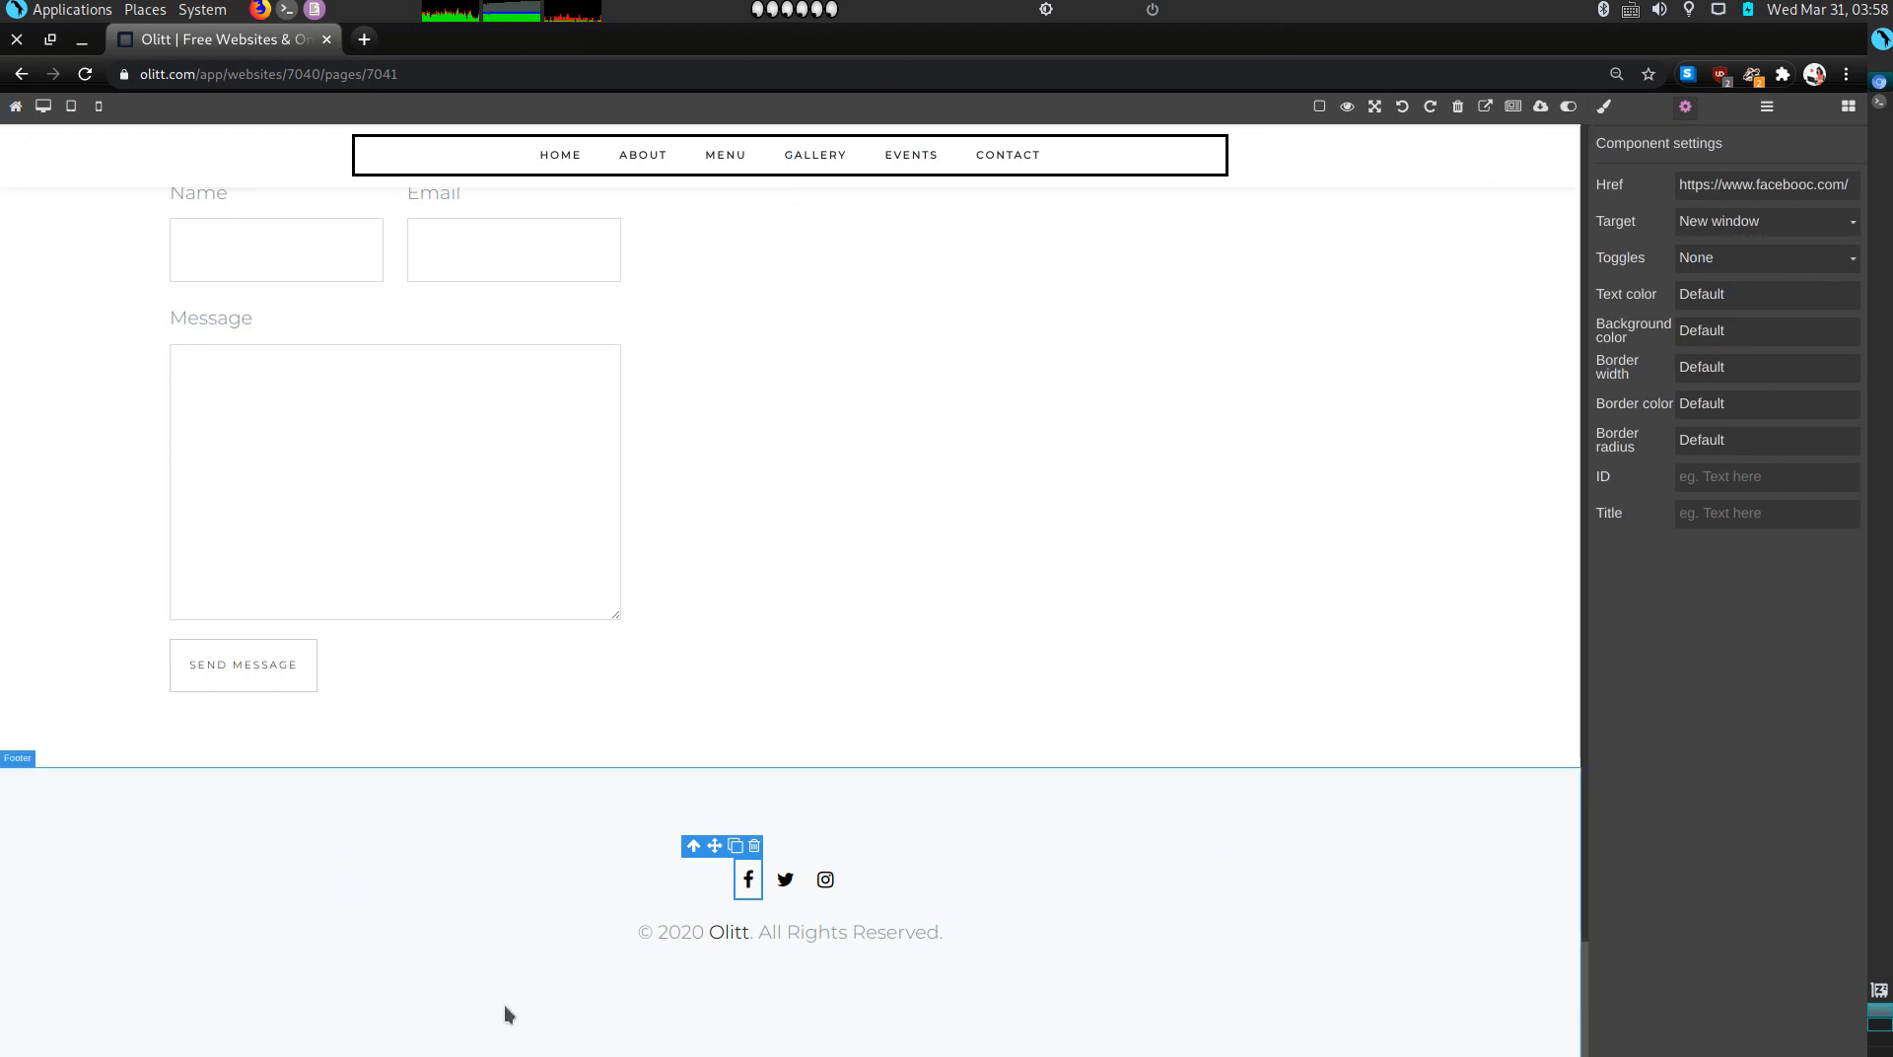
{"action": "left_click", "coordinate": [783, 892]}
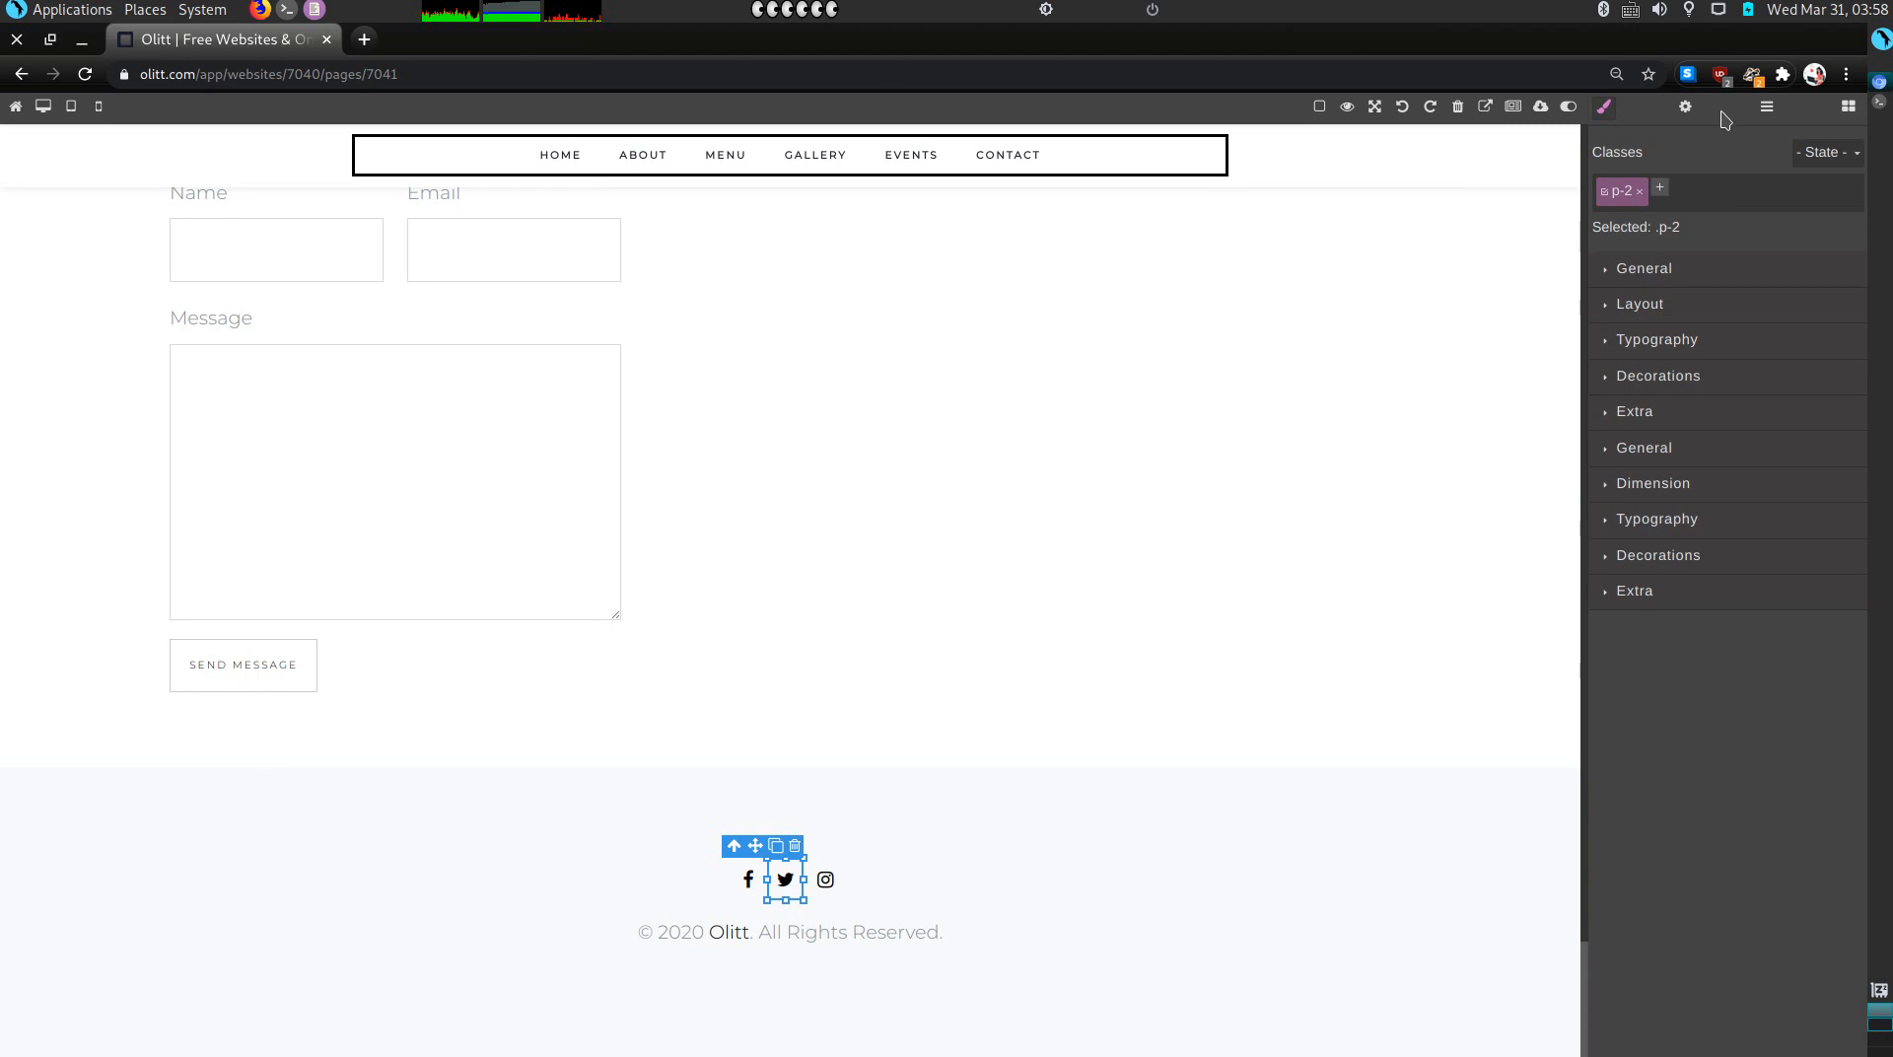
{"action": "left_click", "coordinate": [1684, 107]}
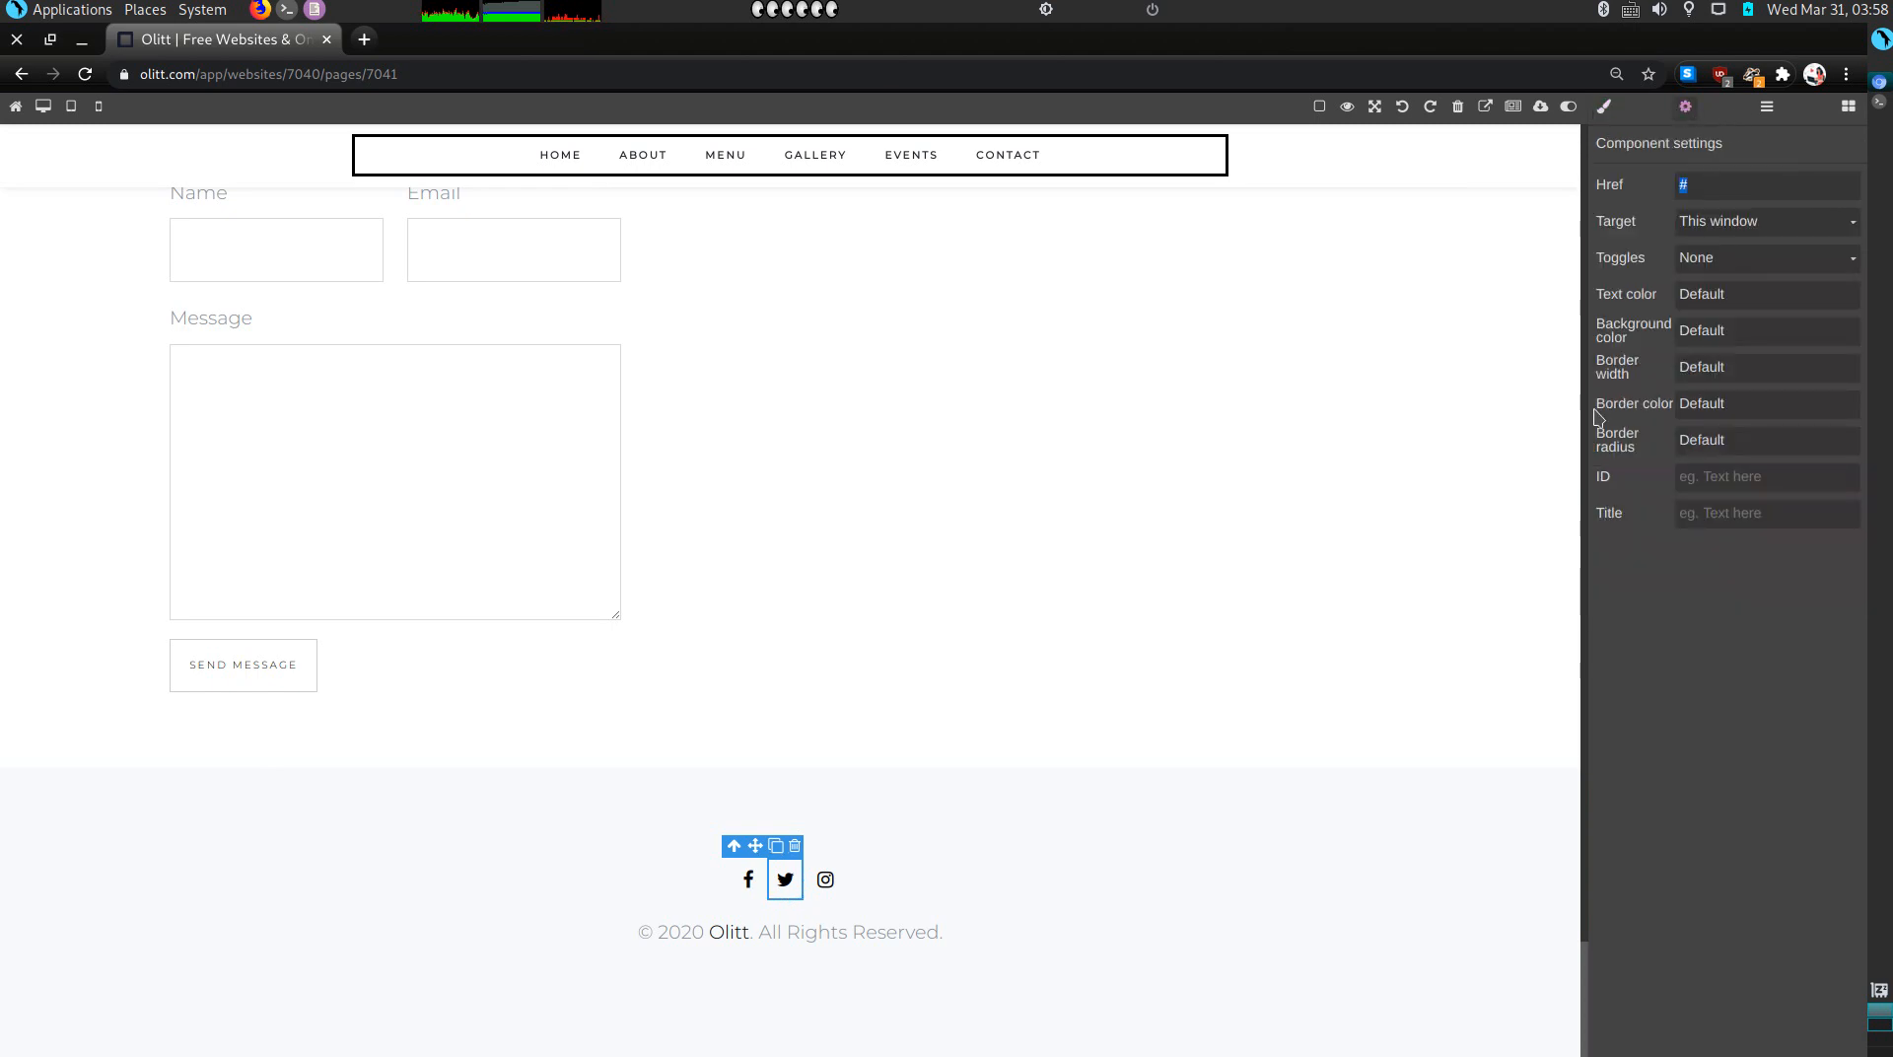
{"action": "key", "text": "BackSpace"}
{"action": "type", "text": "https://twitter.com/"}
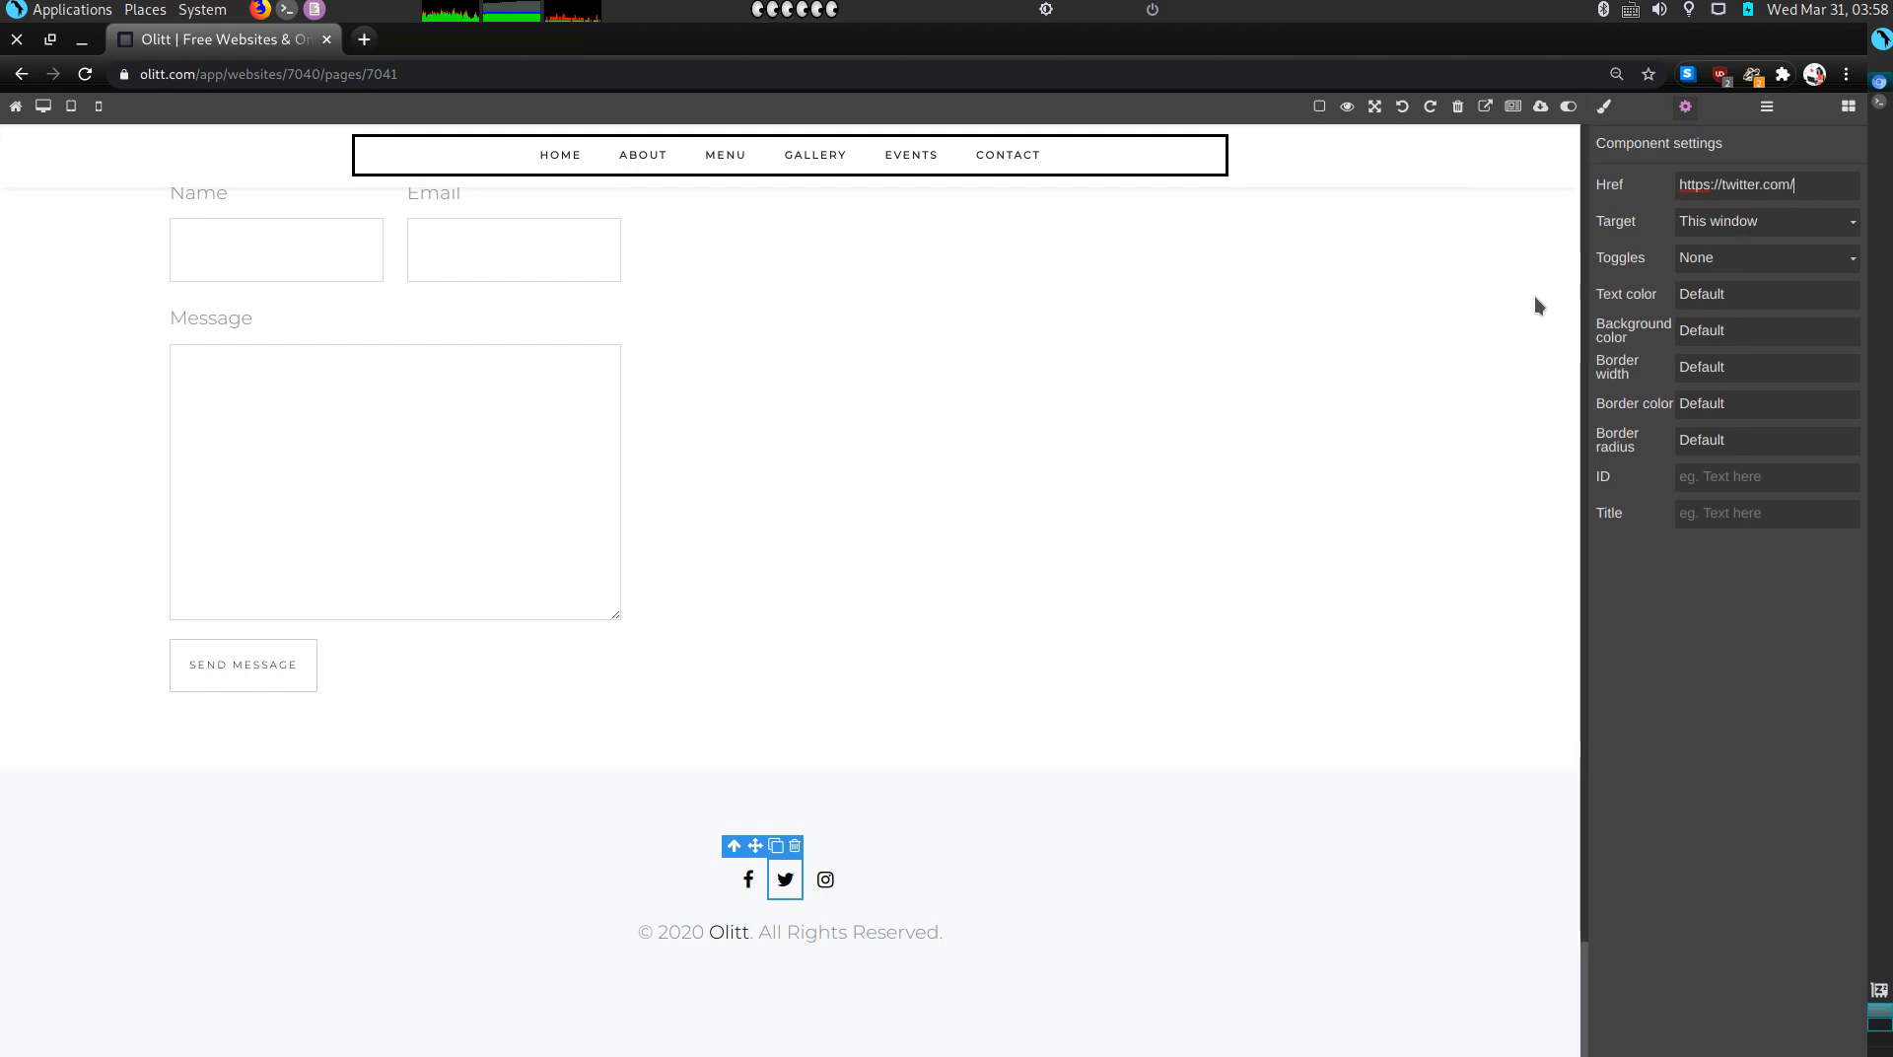
{"action": "left_click", "coordinate": [1715, 223]}
{"action": "left_click", "coordinate": [1715, 262]}
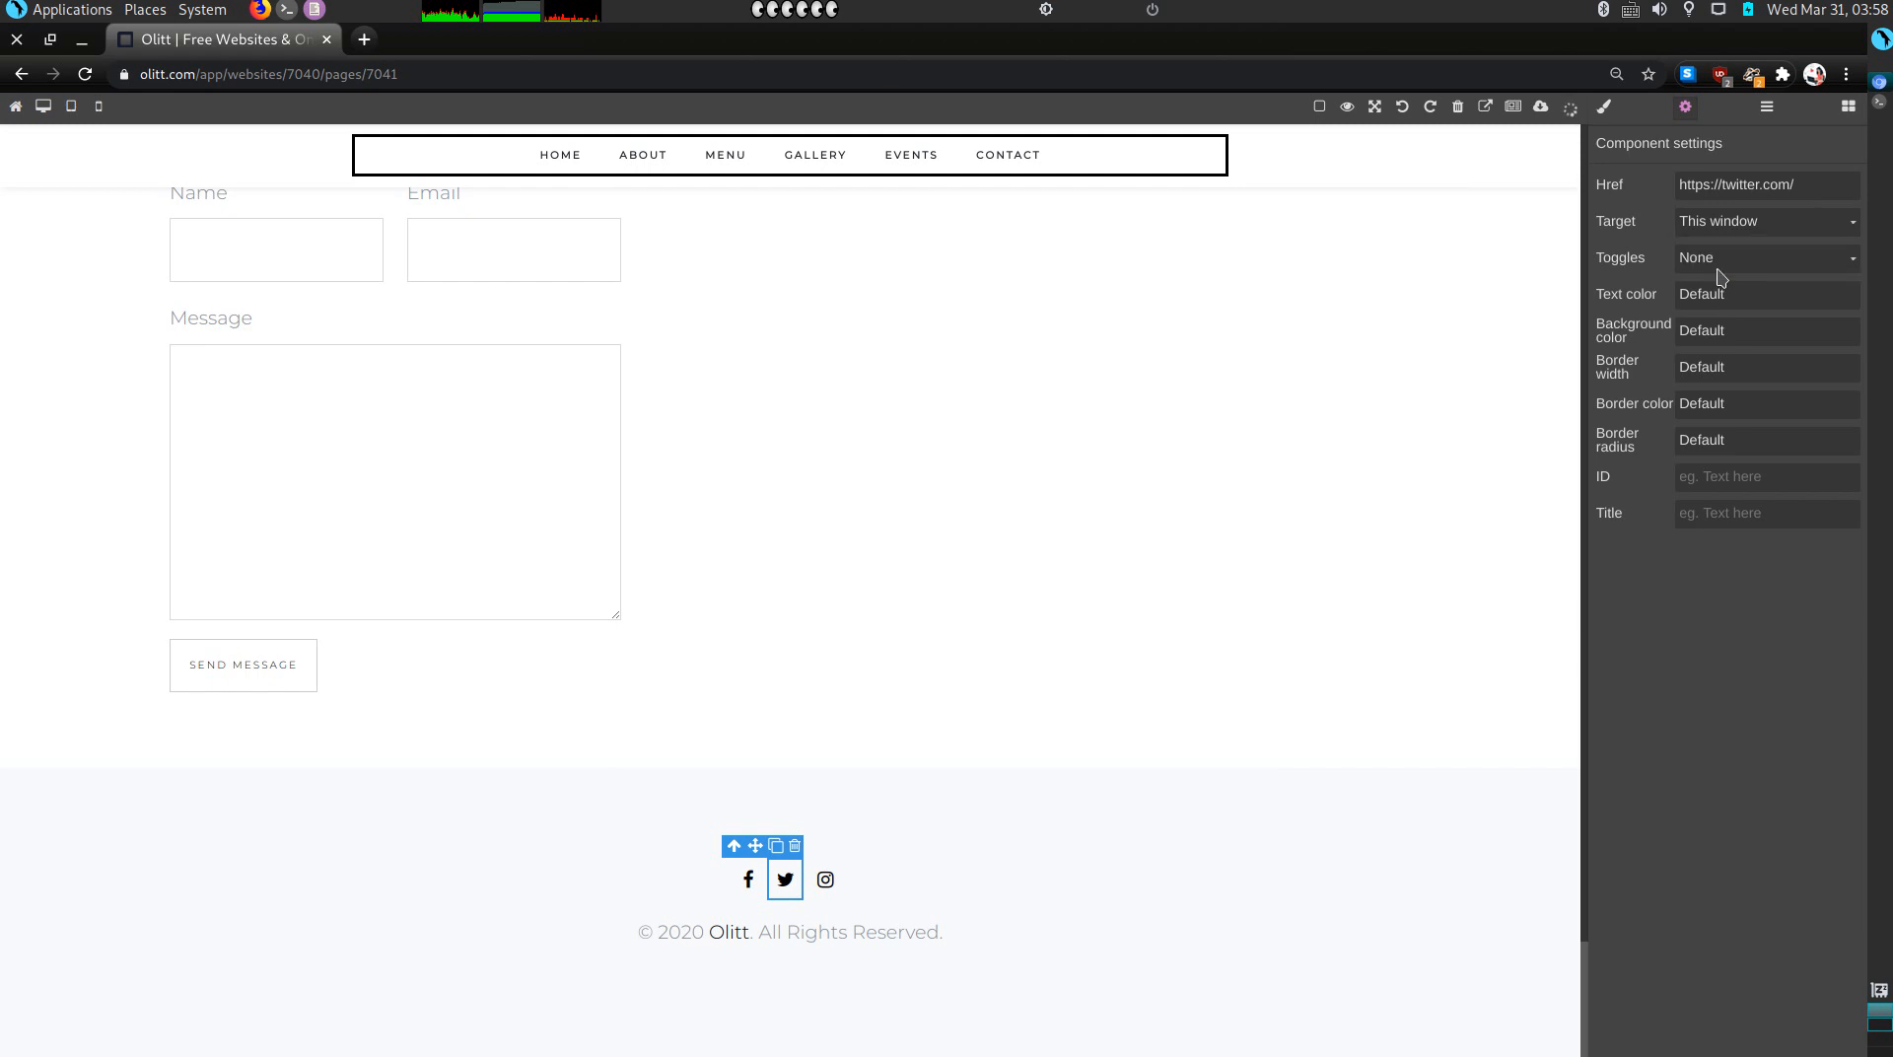
{"action": "left_click", "coordinate": [827, 882]}
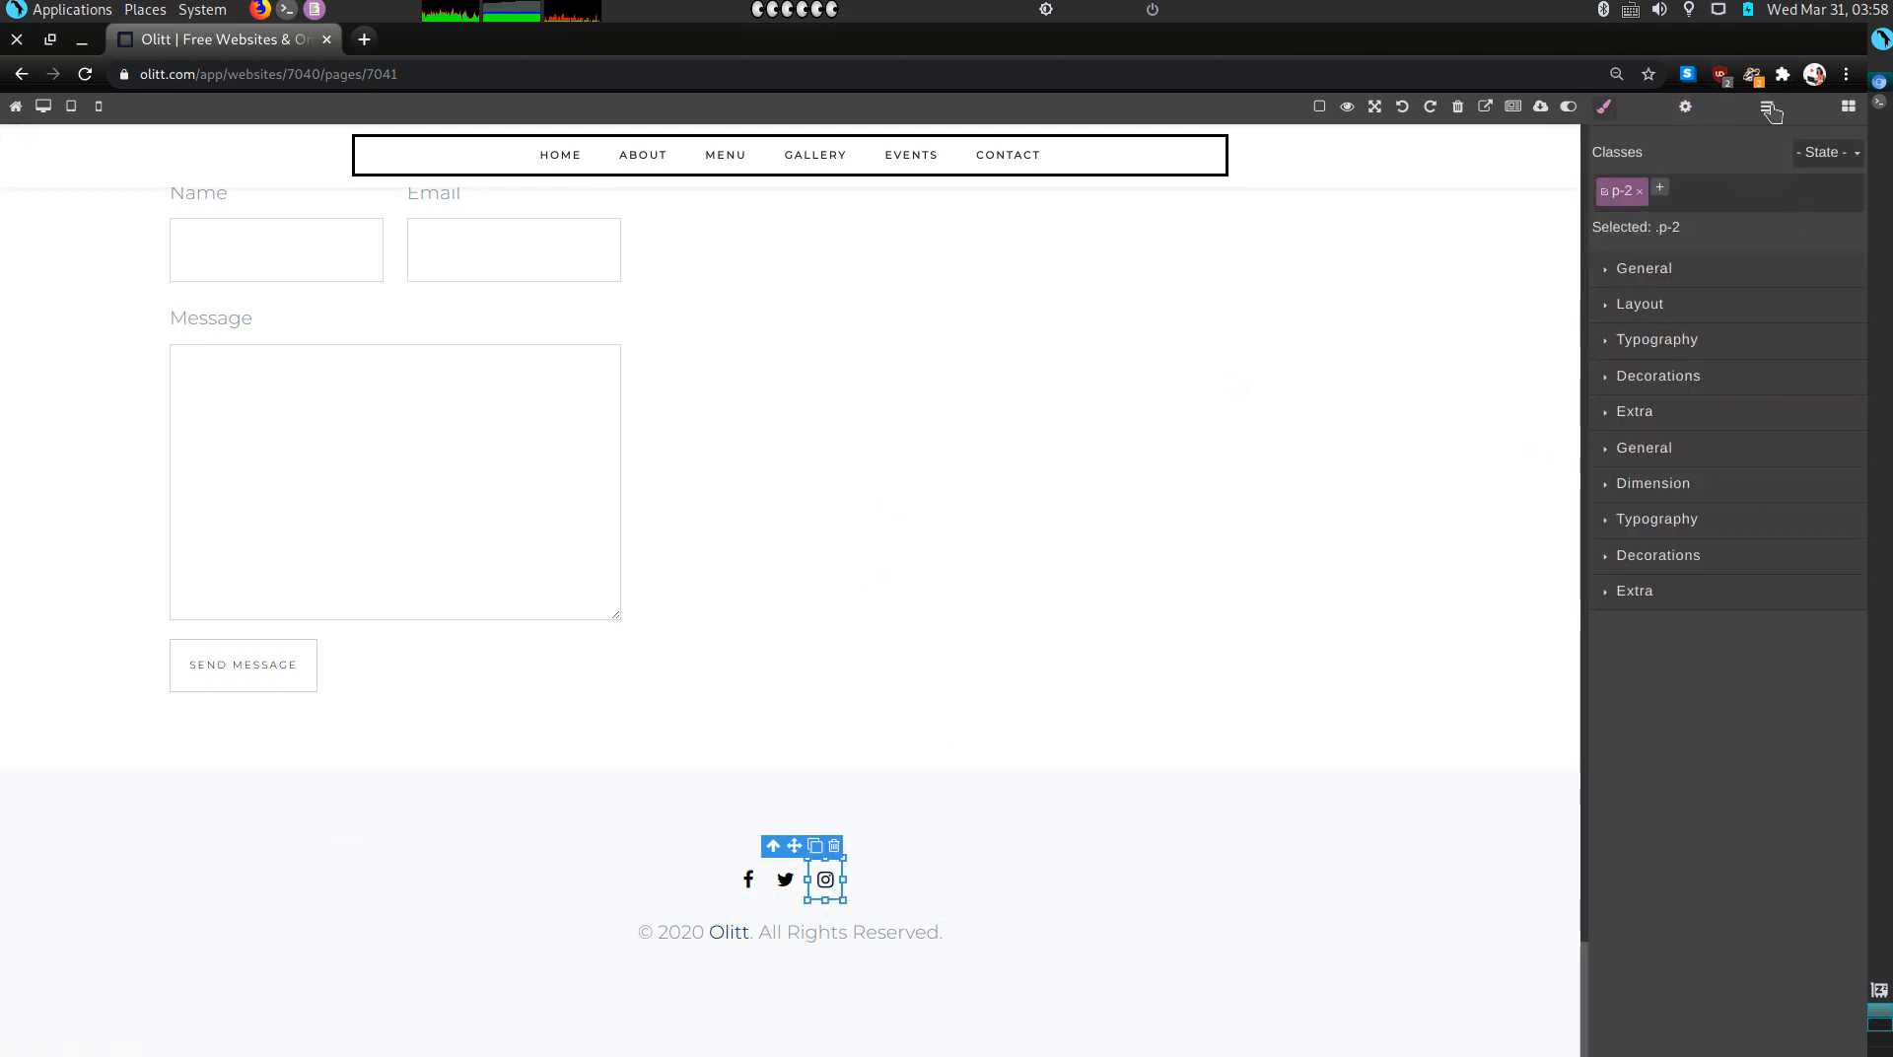
{"action": "left_click", "coordinate": [1686, 107]}
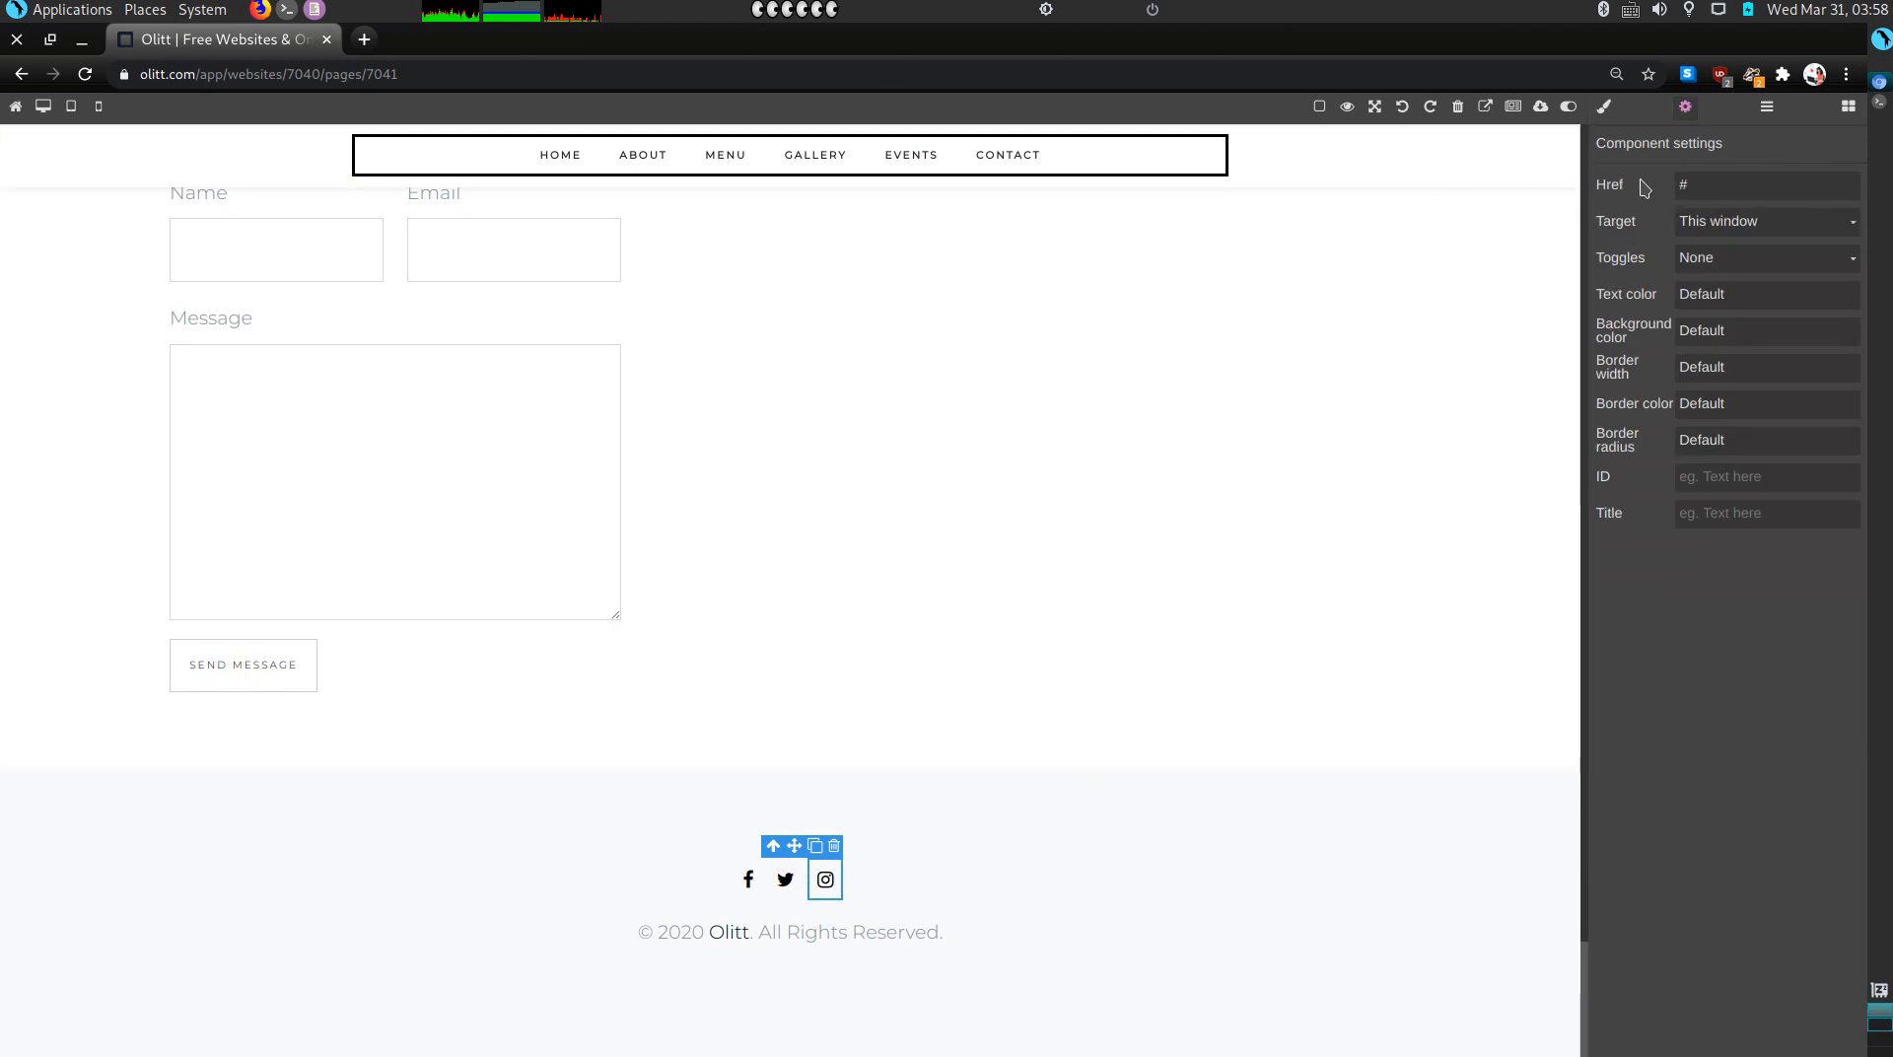
{"action": "key", "text": "BackSpace"}
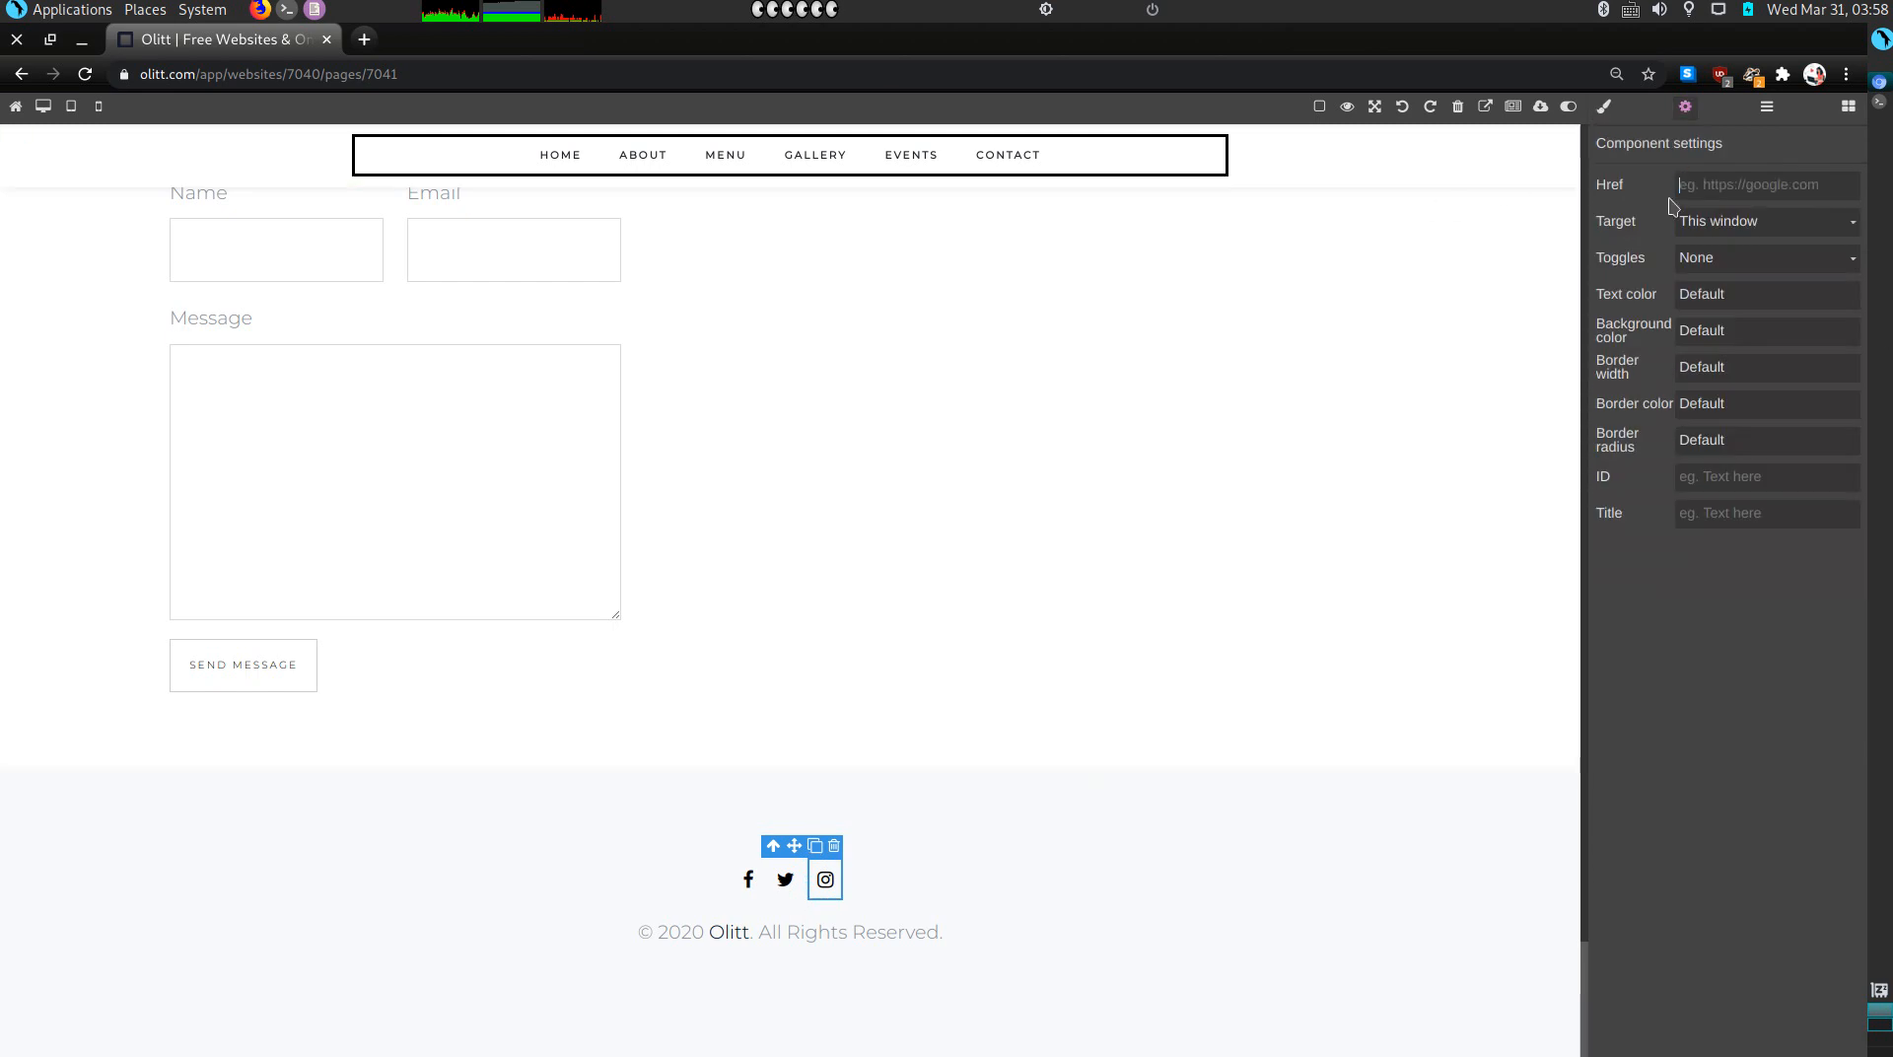
{"action": "type", "text": "h"}
{"action": "type", "text": "ttps://instagram.com/"}
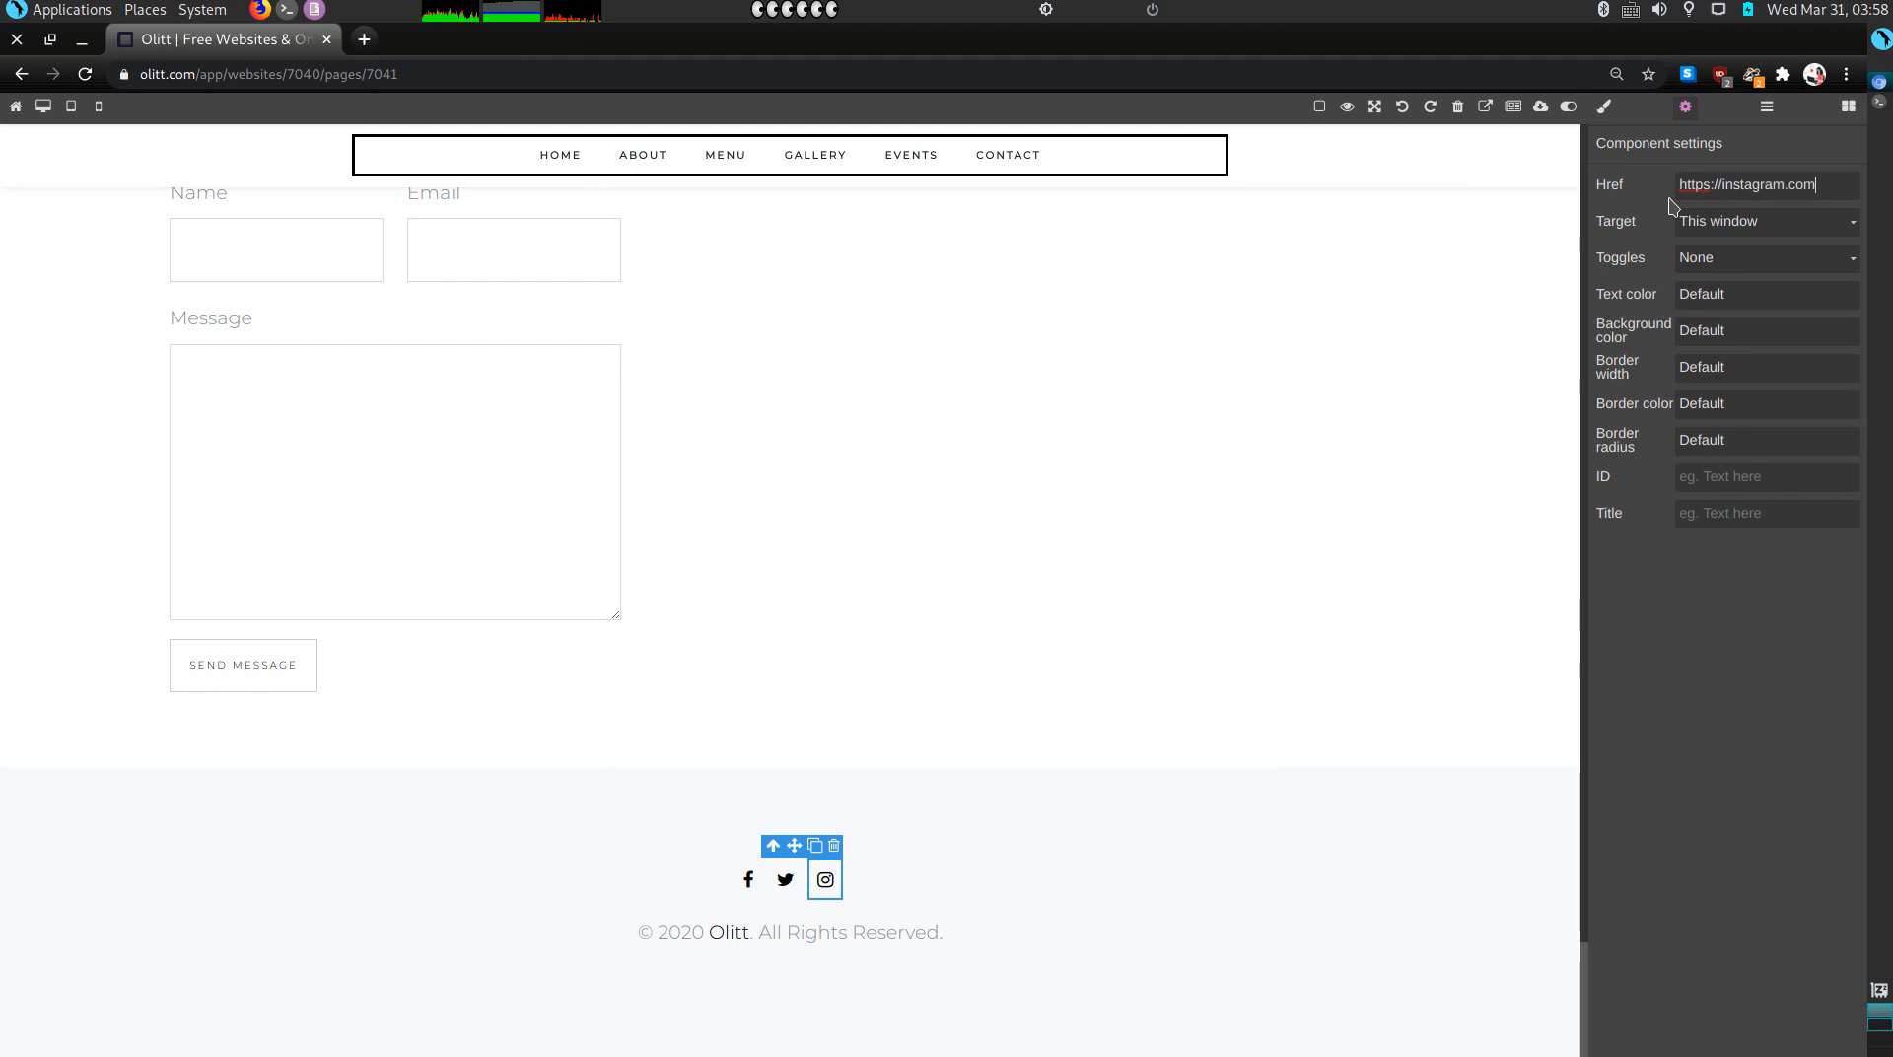
{"action": "left_click", "coordinate": [1724, 218]}
{"action": "left_click", "coordinate": [1708, 267]}
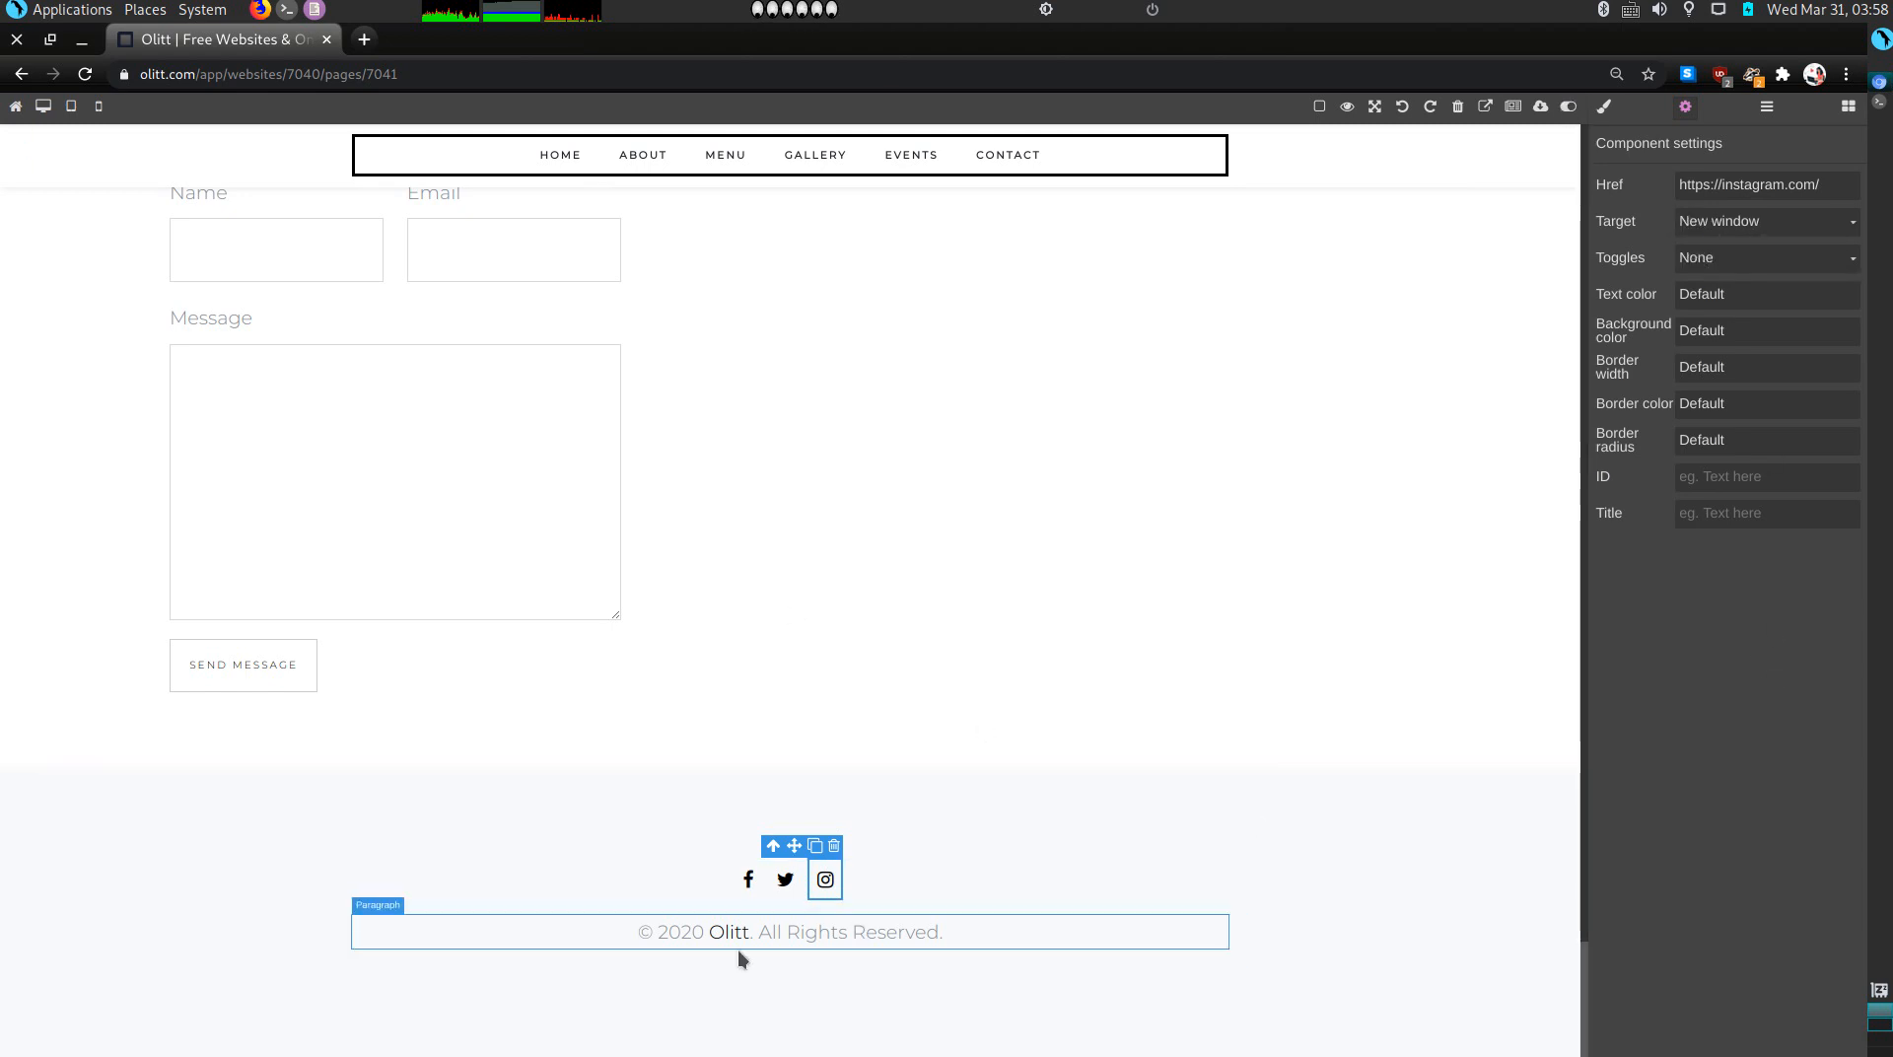
Step: In the footer's copyright line, change the year to 2021 and replace "Olitt" with "The Smitten"
{"action": "double_click", "coordinate": [700, 933]}
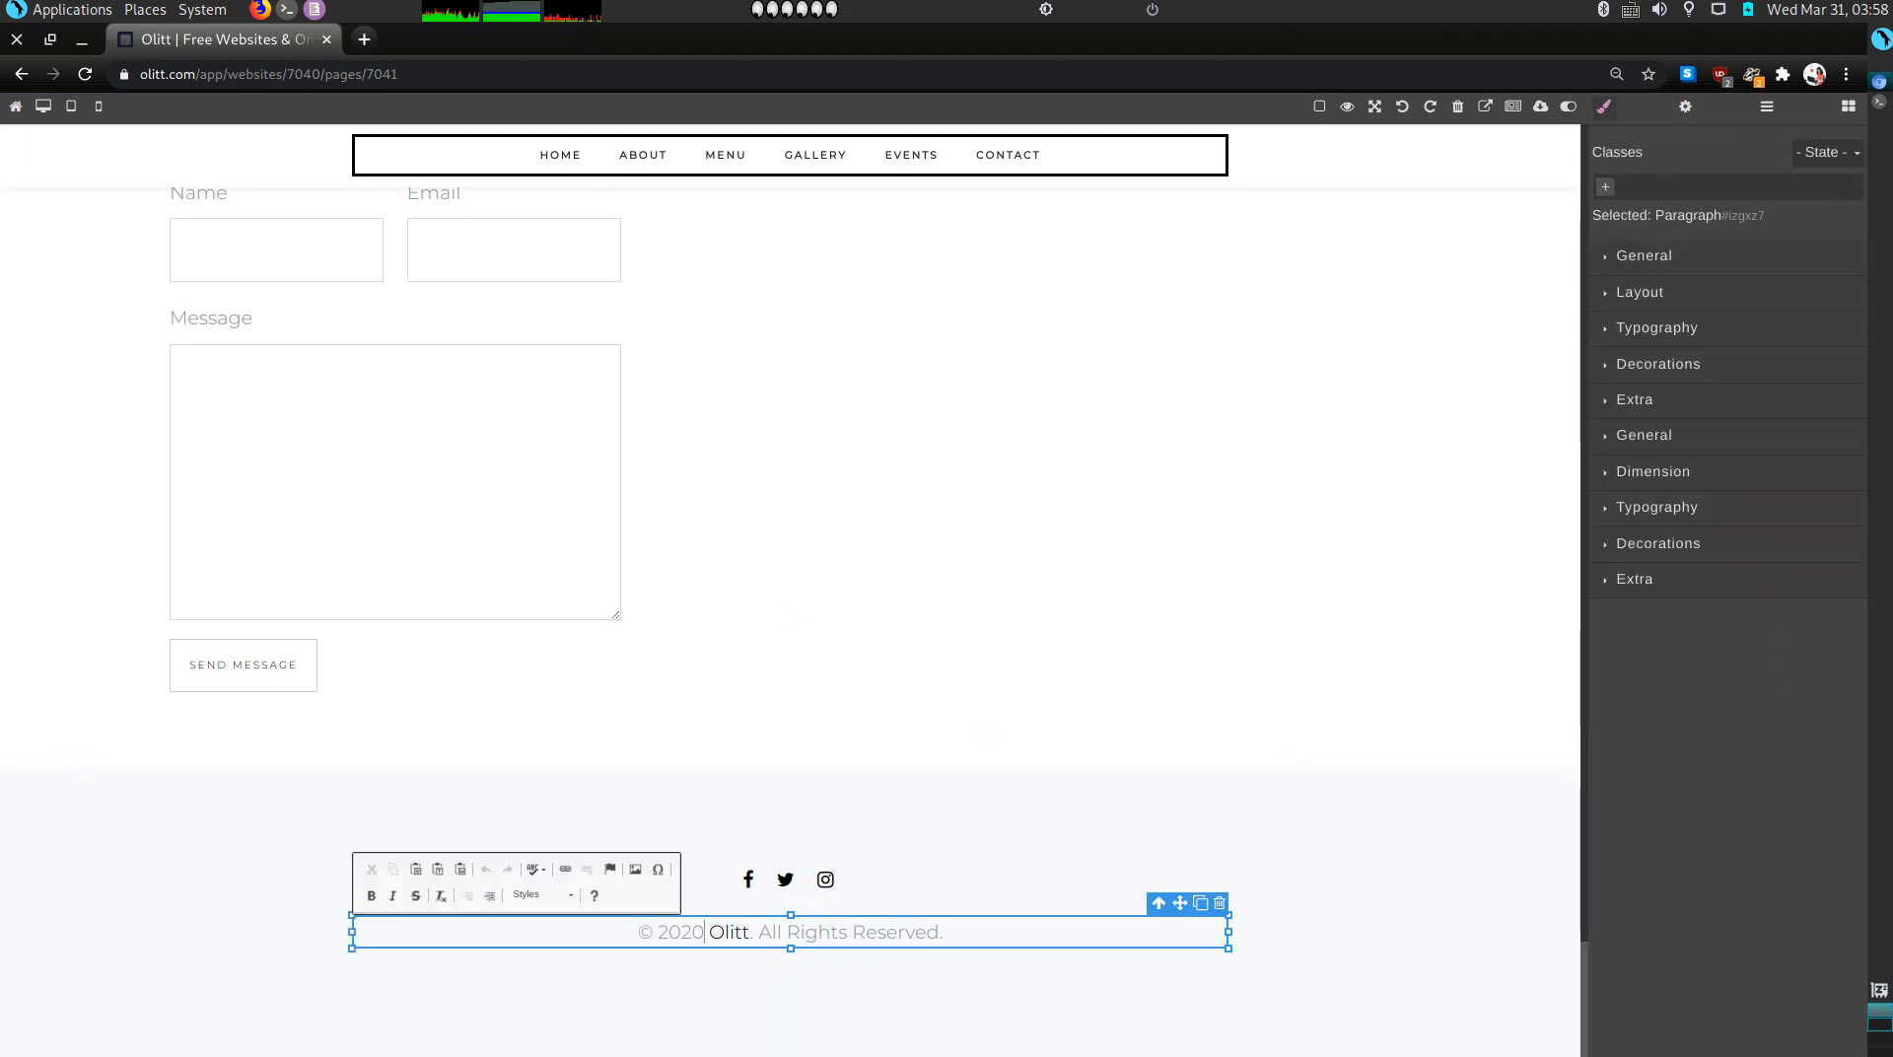
{"action": "key", "text": "BackSpace"}
{"action": "type", "text": "1"}
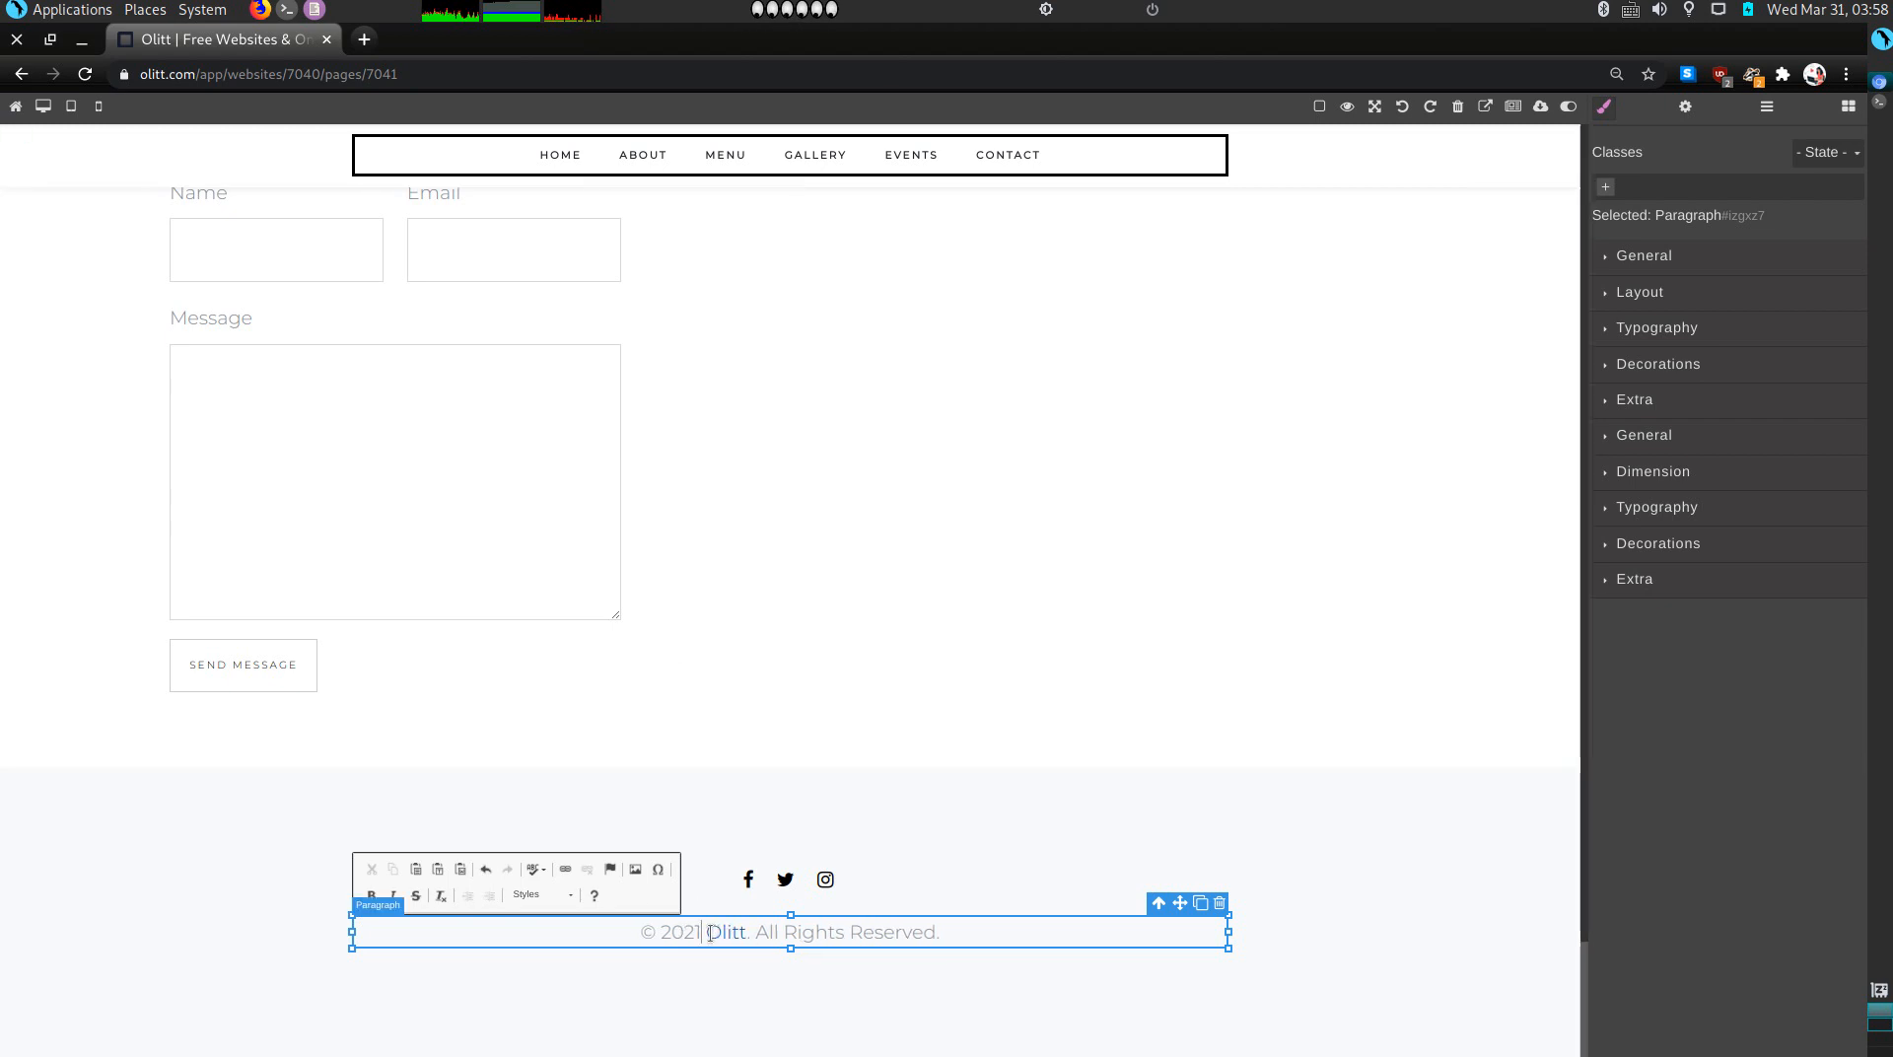
{"action": "left_click_drag", "start_coordinate": [706, 932], "coordinate": [747, 933]}
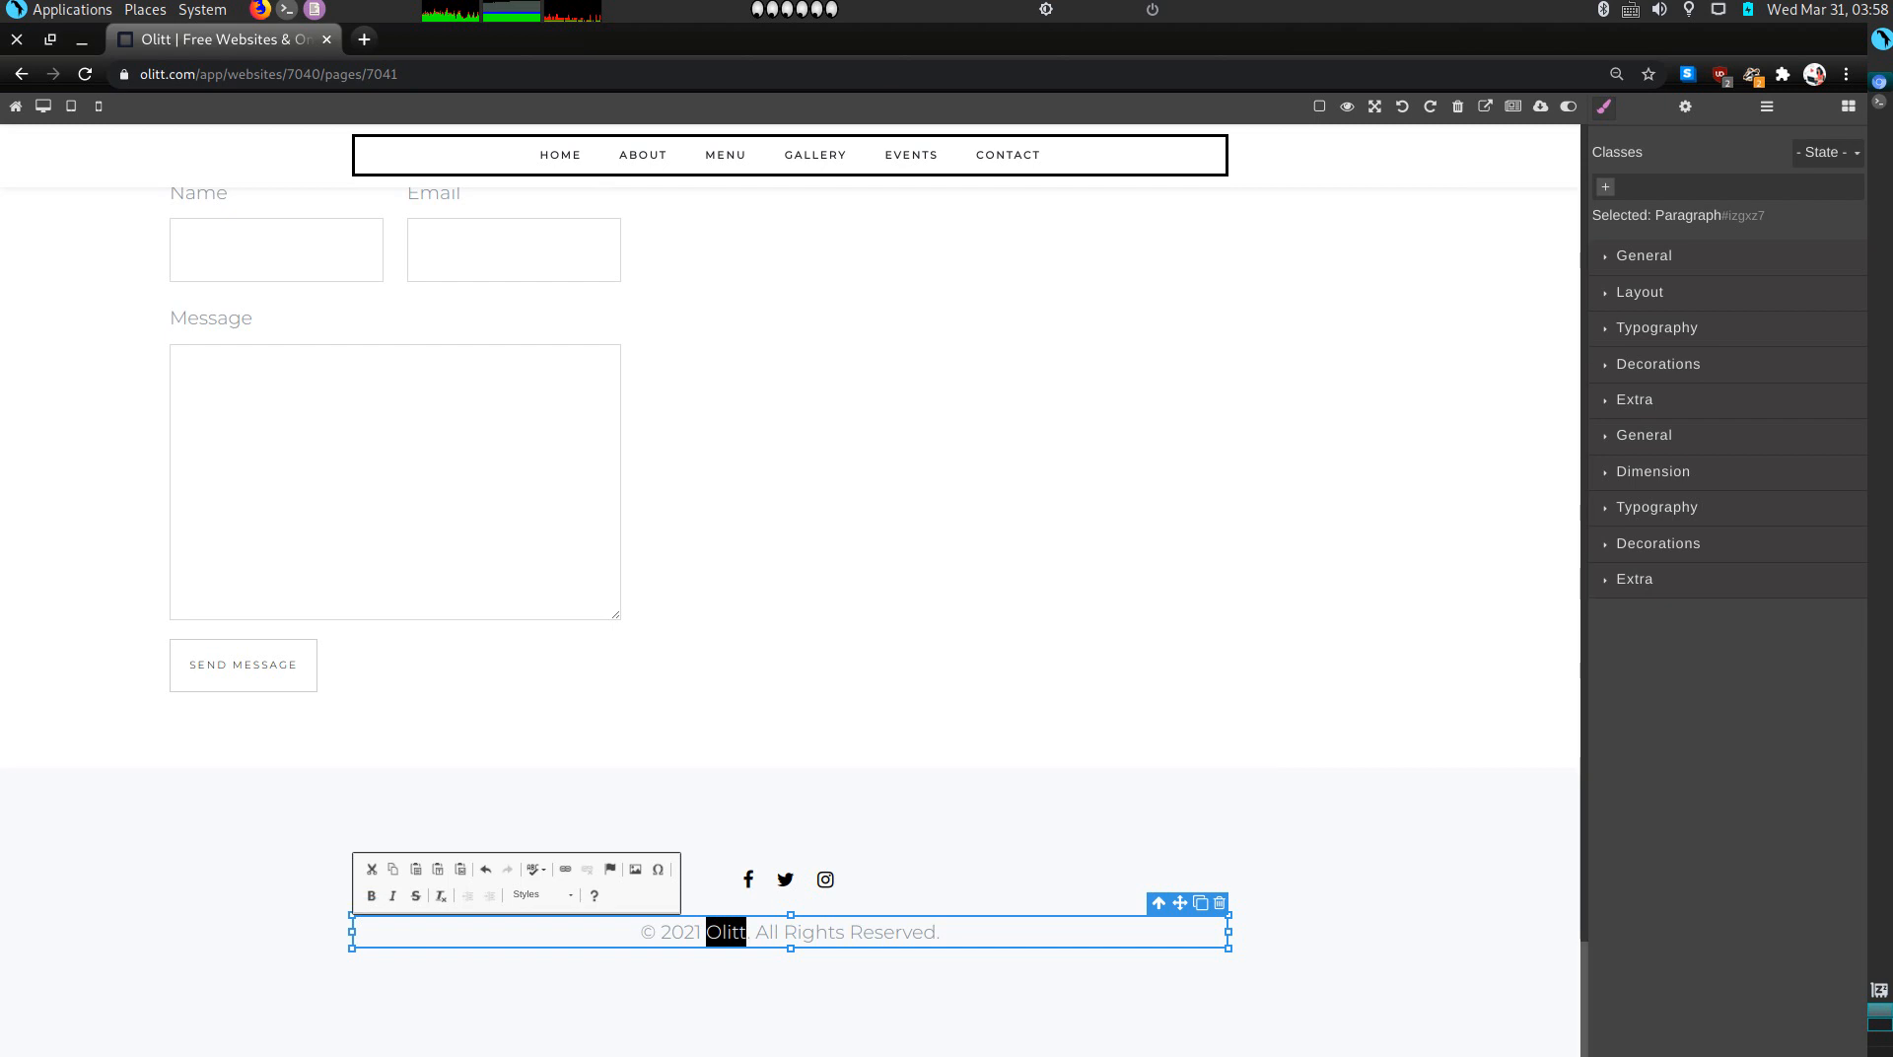
{"action": "key", "text": "BackSpace"}
{"action": "type", "text": "The "}
{"action": "type", "text": "Smitt"}
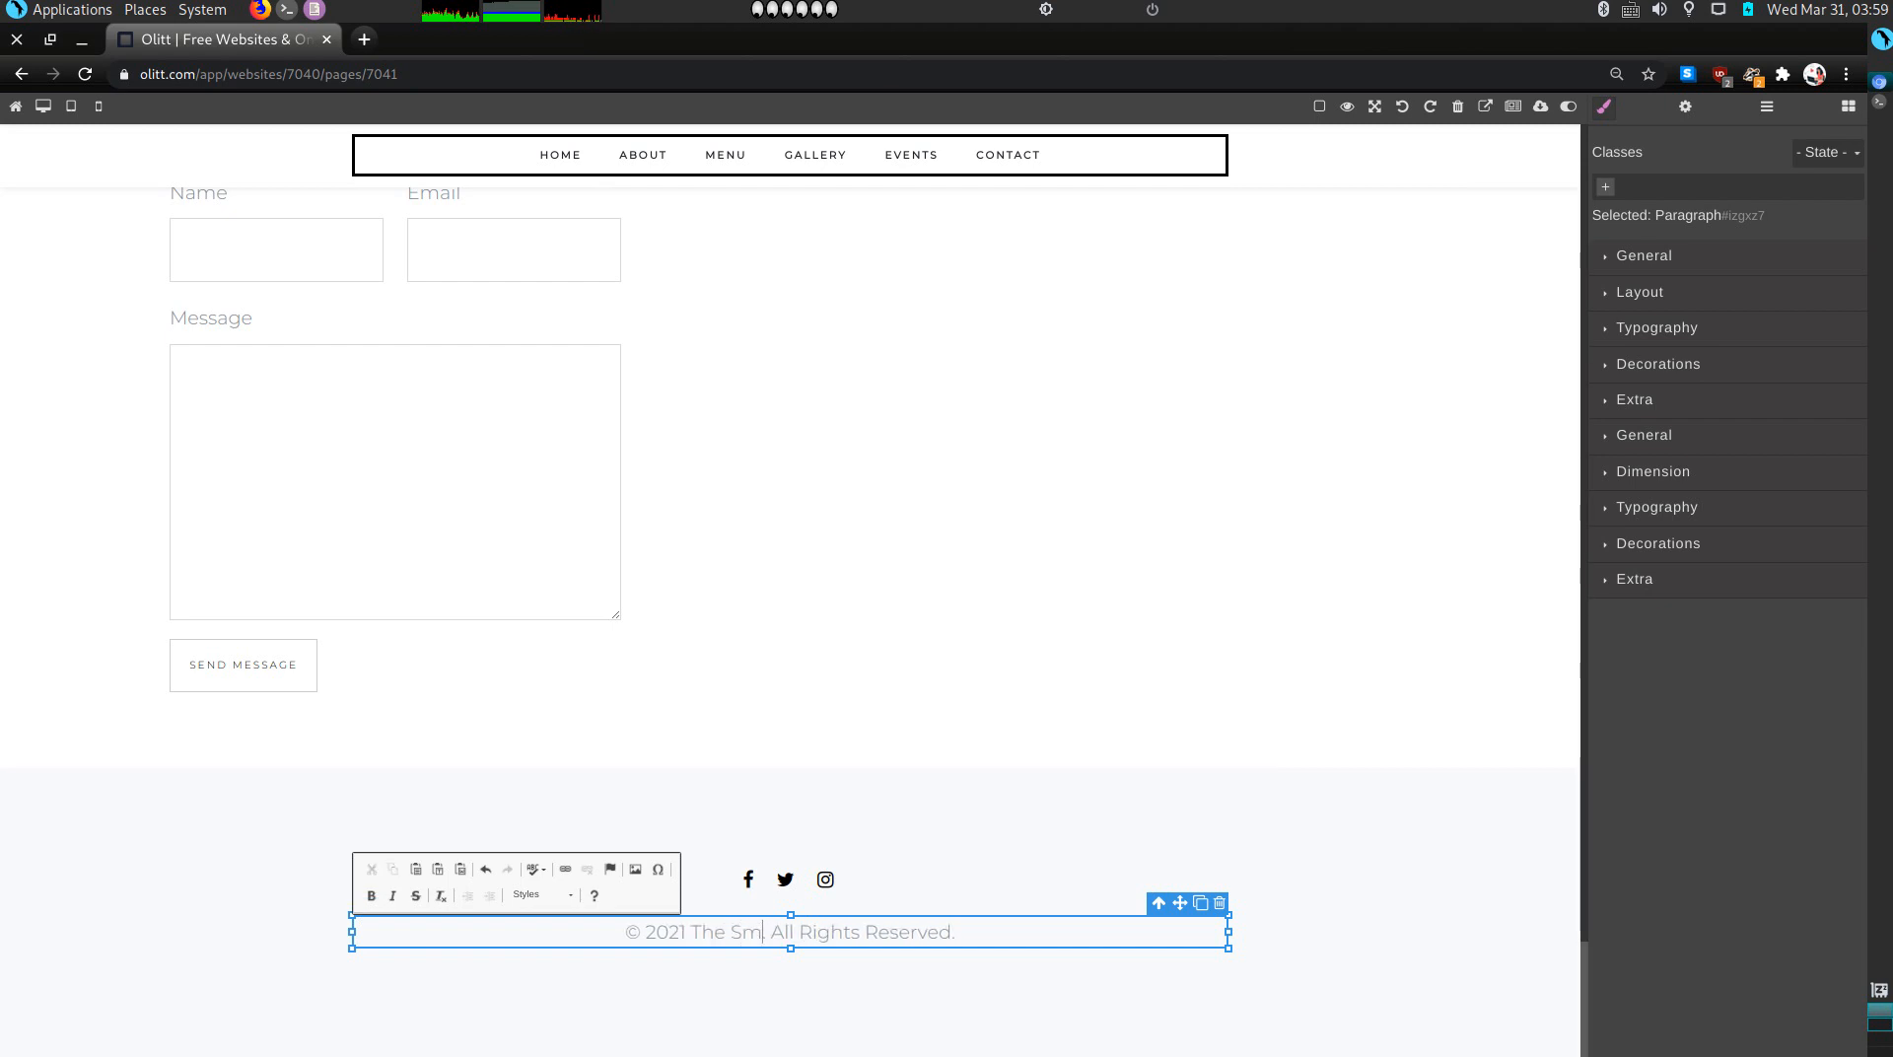
{"action": "type", "text": "en"}
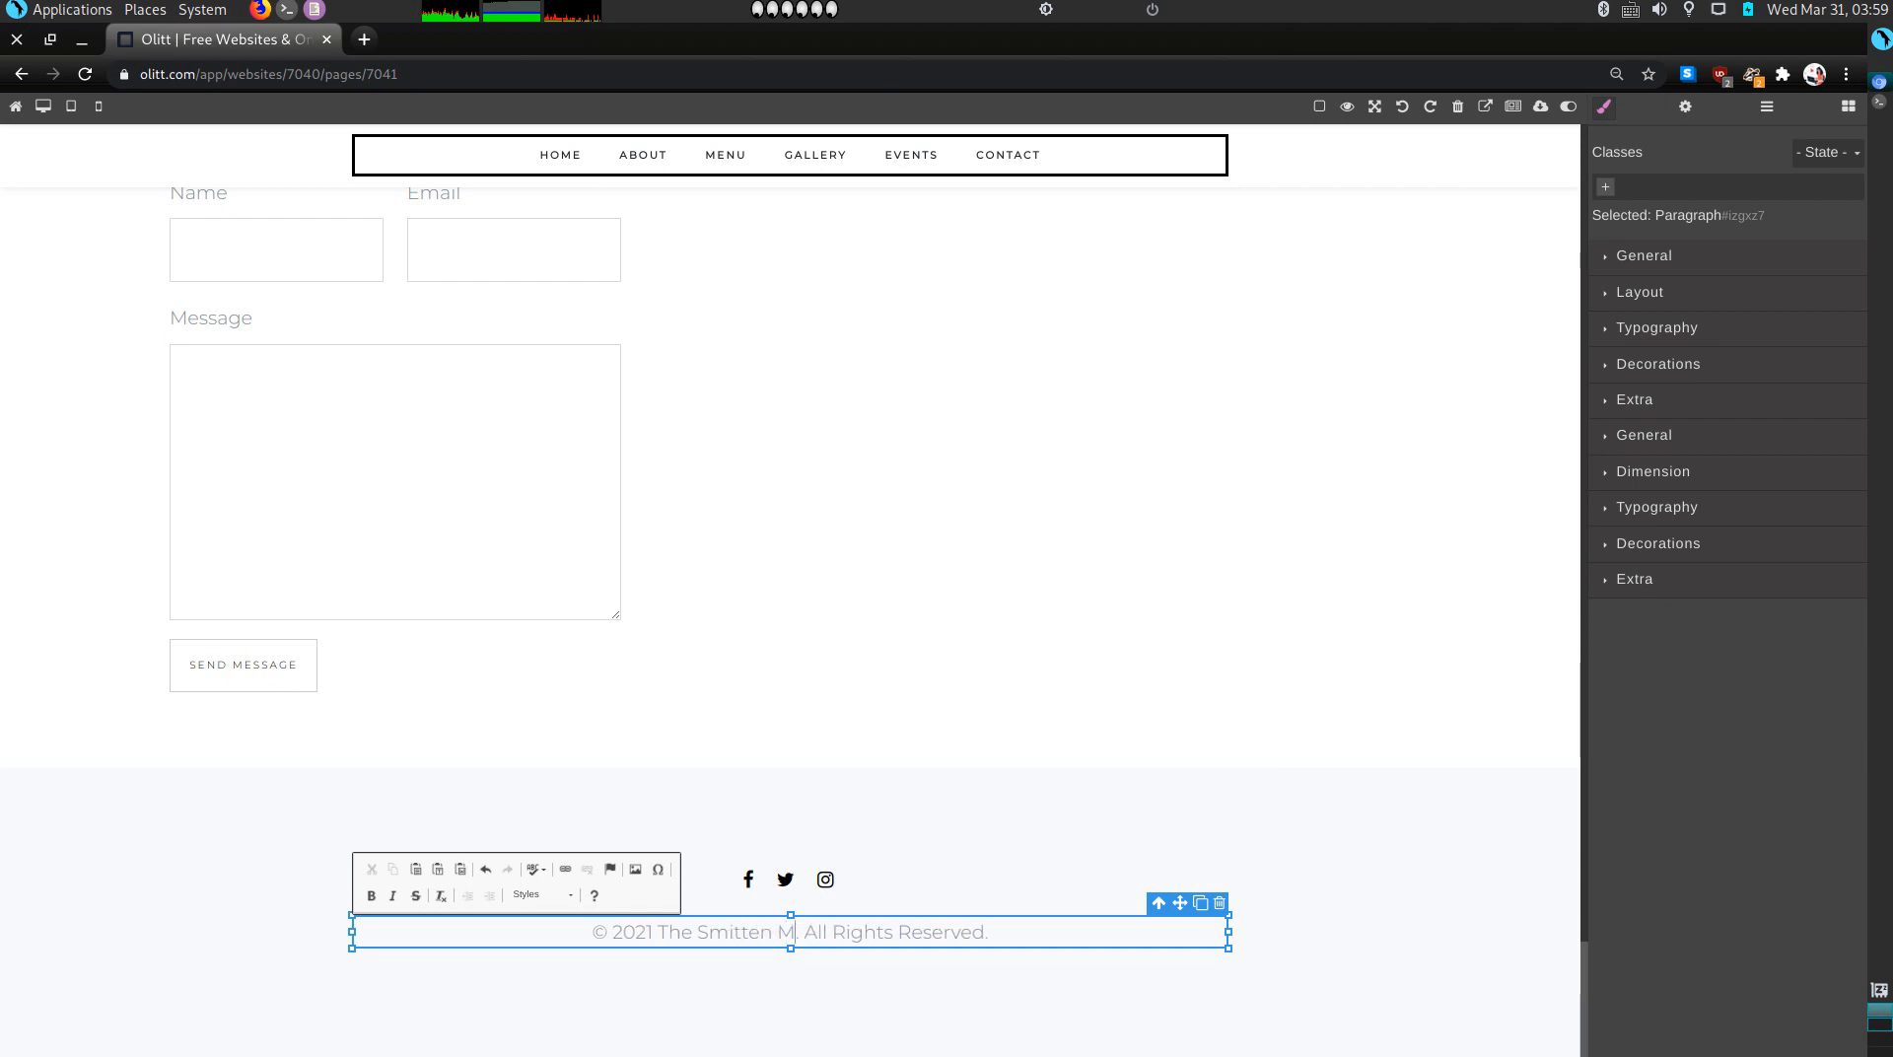
Step: Add "Smoothies" after "The Smitten" in the copyright line and remove the extra space and period before "All Rights Reserved"
{"action": "scroll", "coordinate": [789, 493], "scroll_direction": "up", "scroll_amount": 4}
{"action": "left_click", "coordinate": [542, 158]}
{"action": "scroll", "coordinate": [867, 592], "scroll_direction": "up", "scroll_amount": 6}
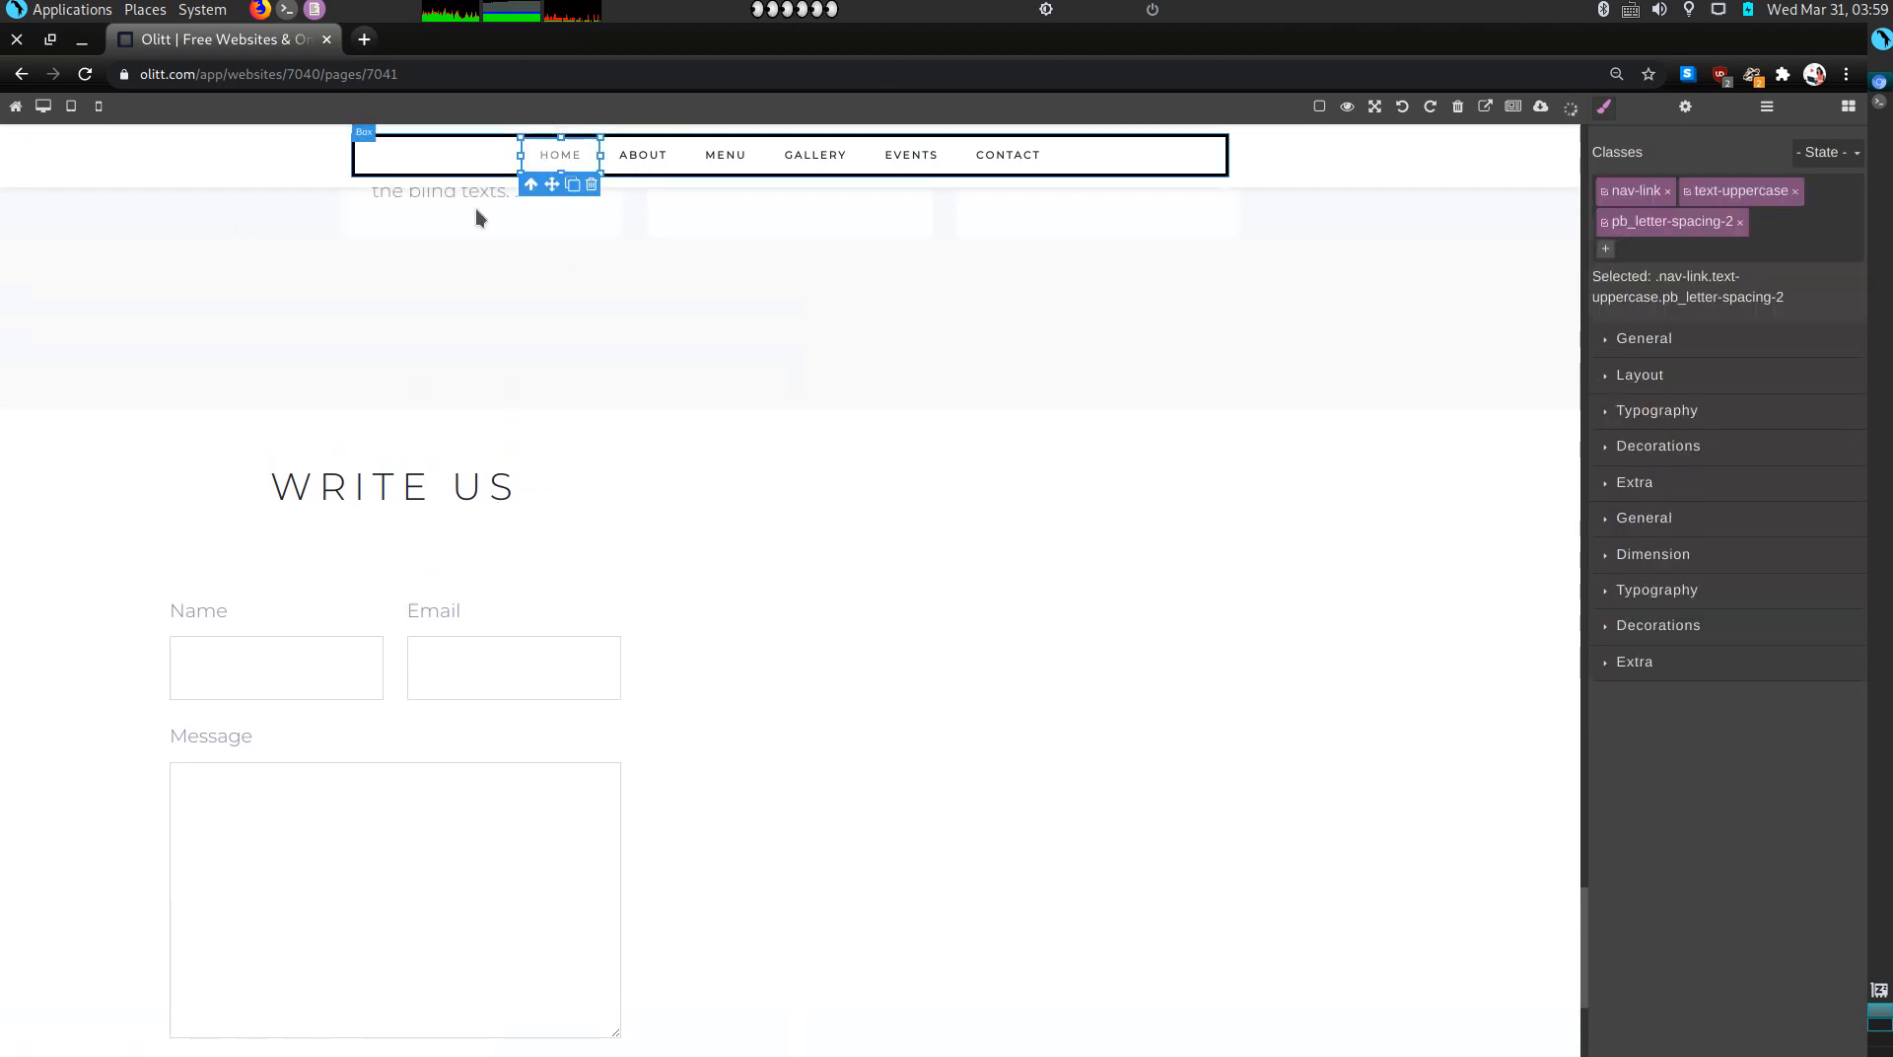
{"action": "left_click_drag", "start_coordinate": [1581, 876], "coordinate": [1459, 592]}
{"action": "scroll", "coordinate": [1460, 599], "scroll_direction": "down", "scroll_amount": 10}
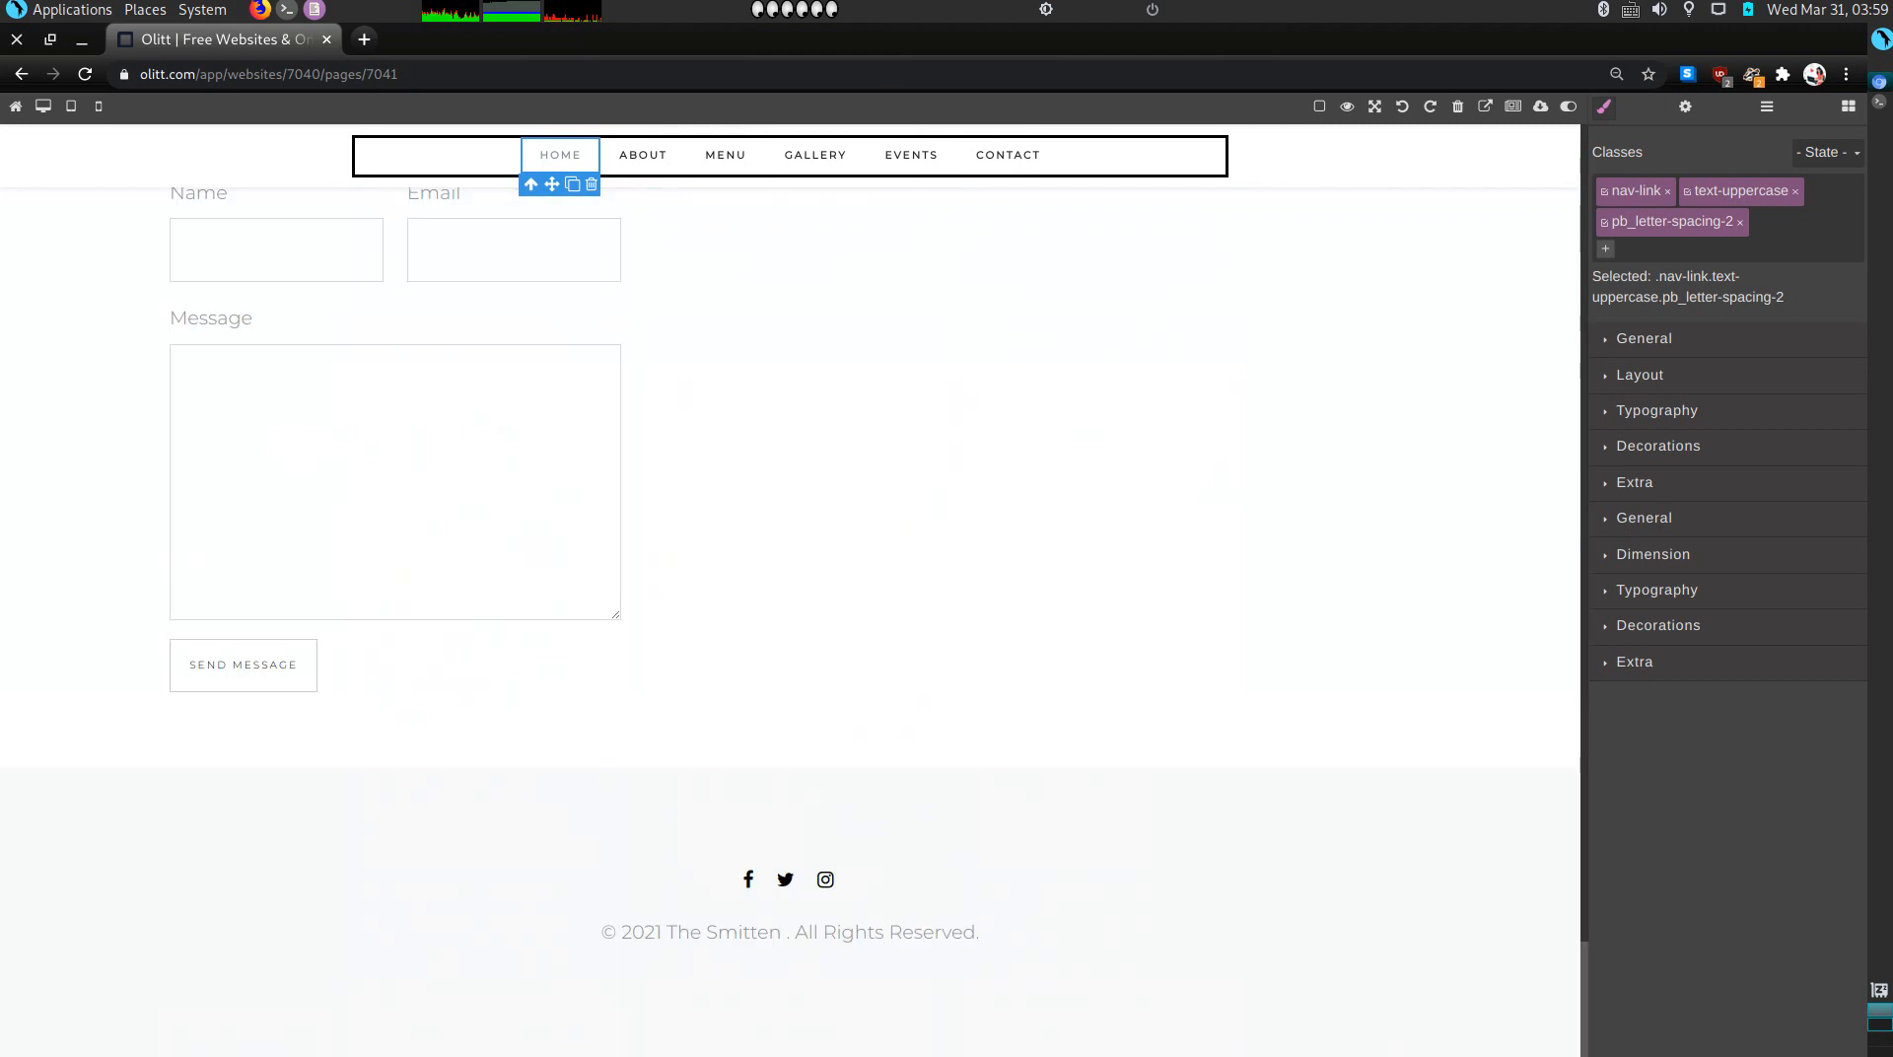
{"action": "left_click", "coordinate": [779, 934]}
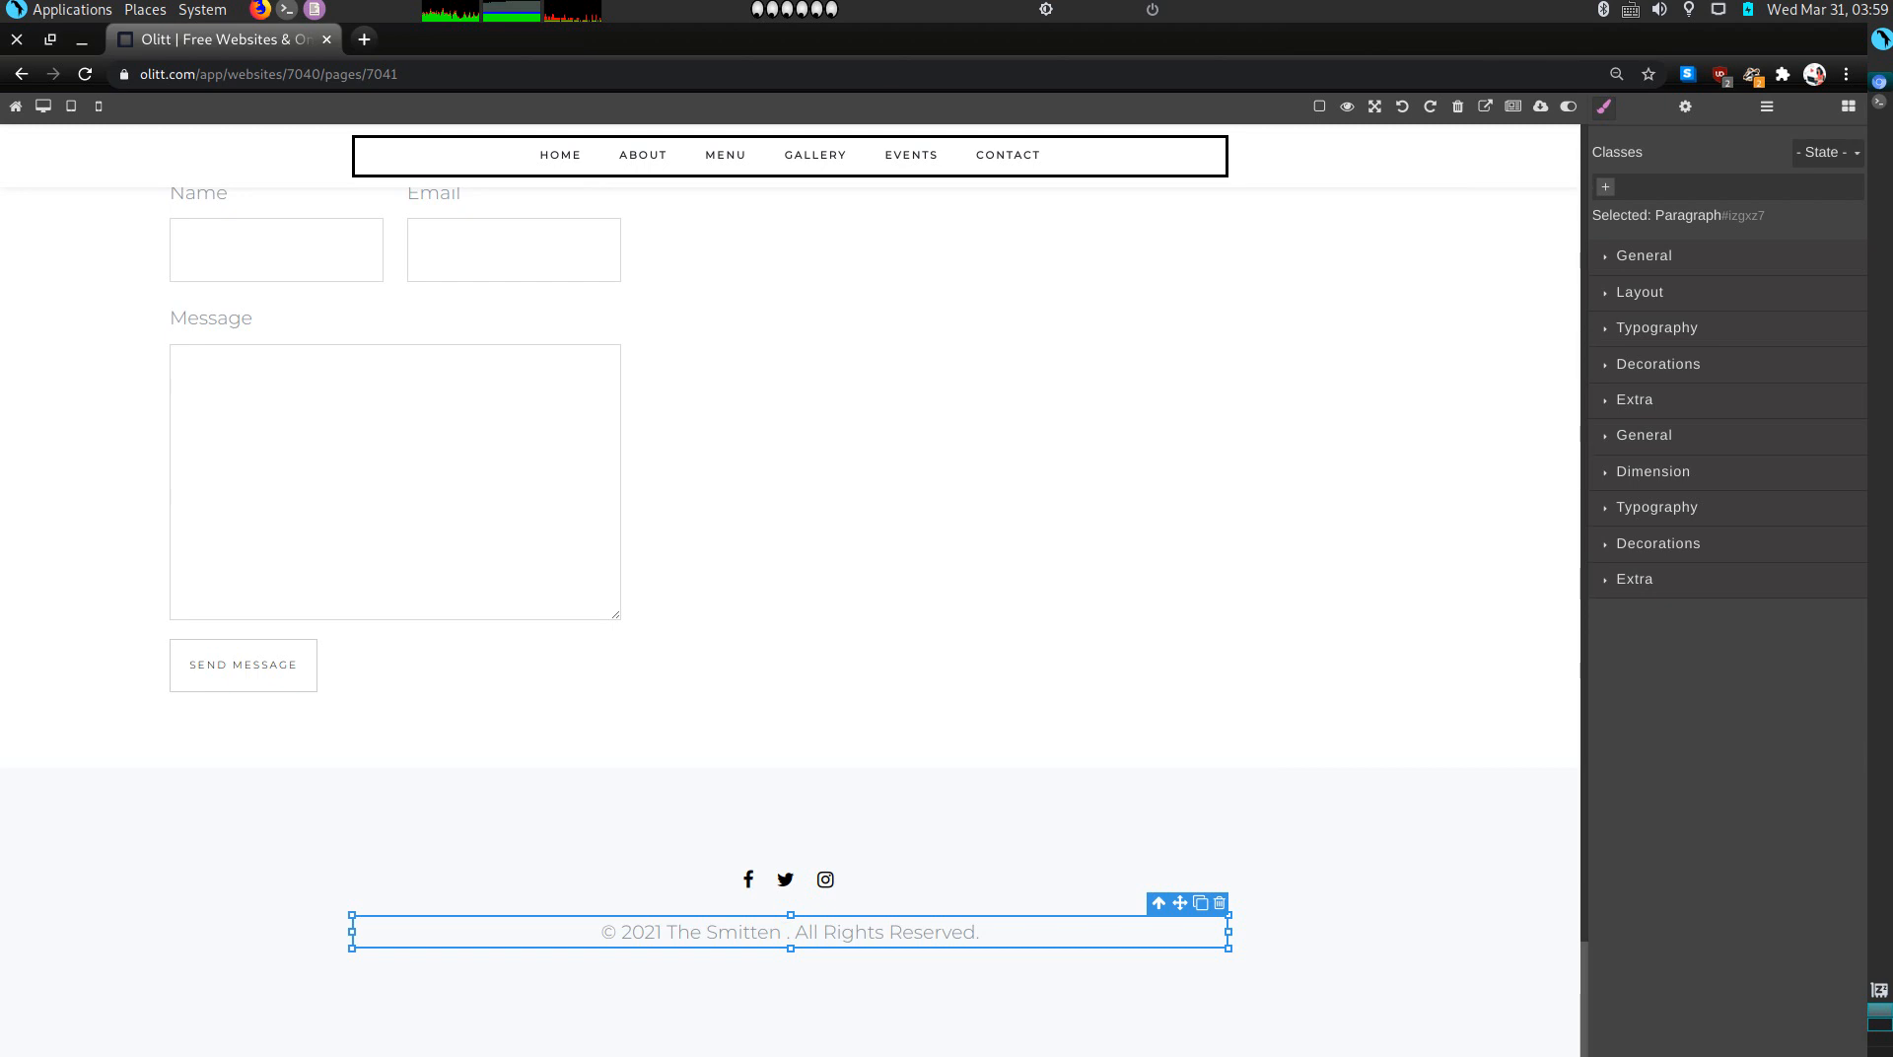
{"action": "double_click", "coordinate": [775, 941]}
{"action": "left_click", "coordinate": [781, 933]}
{"action": "type", "text": "Smoo"}
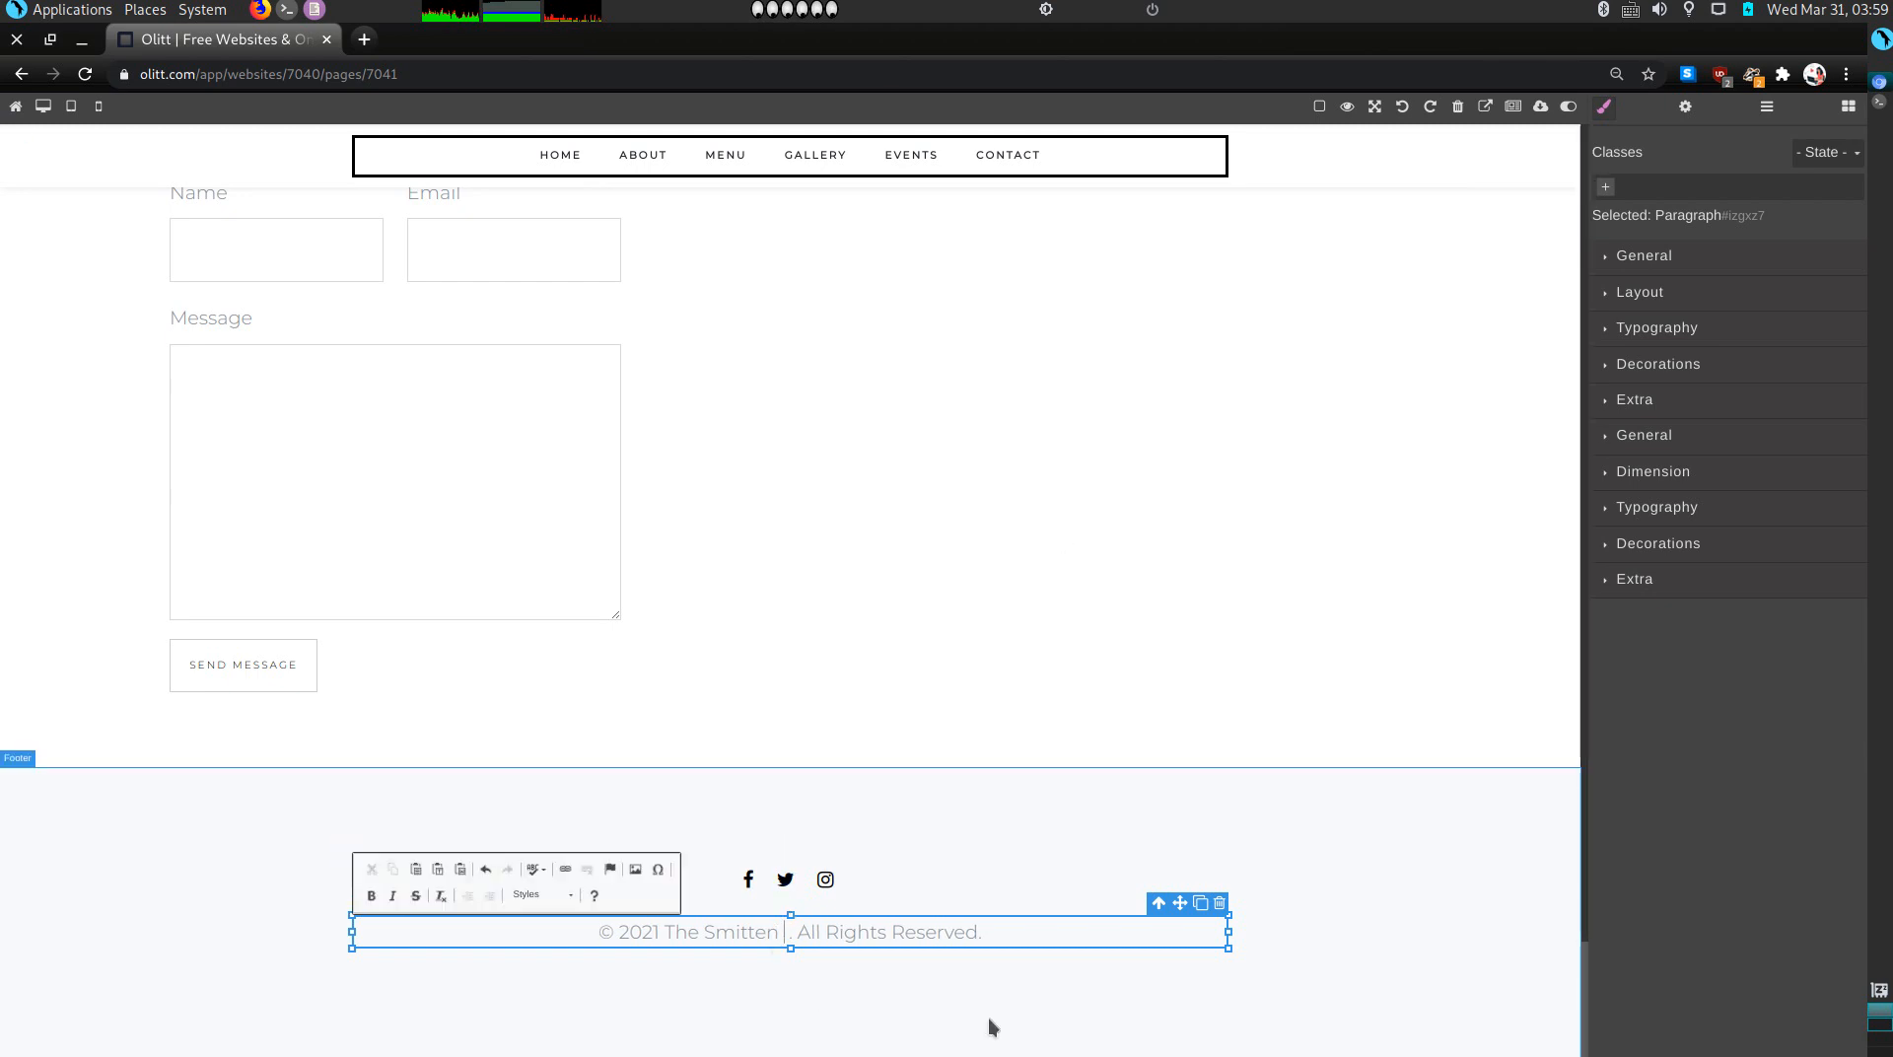
{"action": "type", "text": "the"}
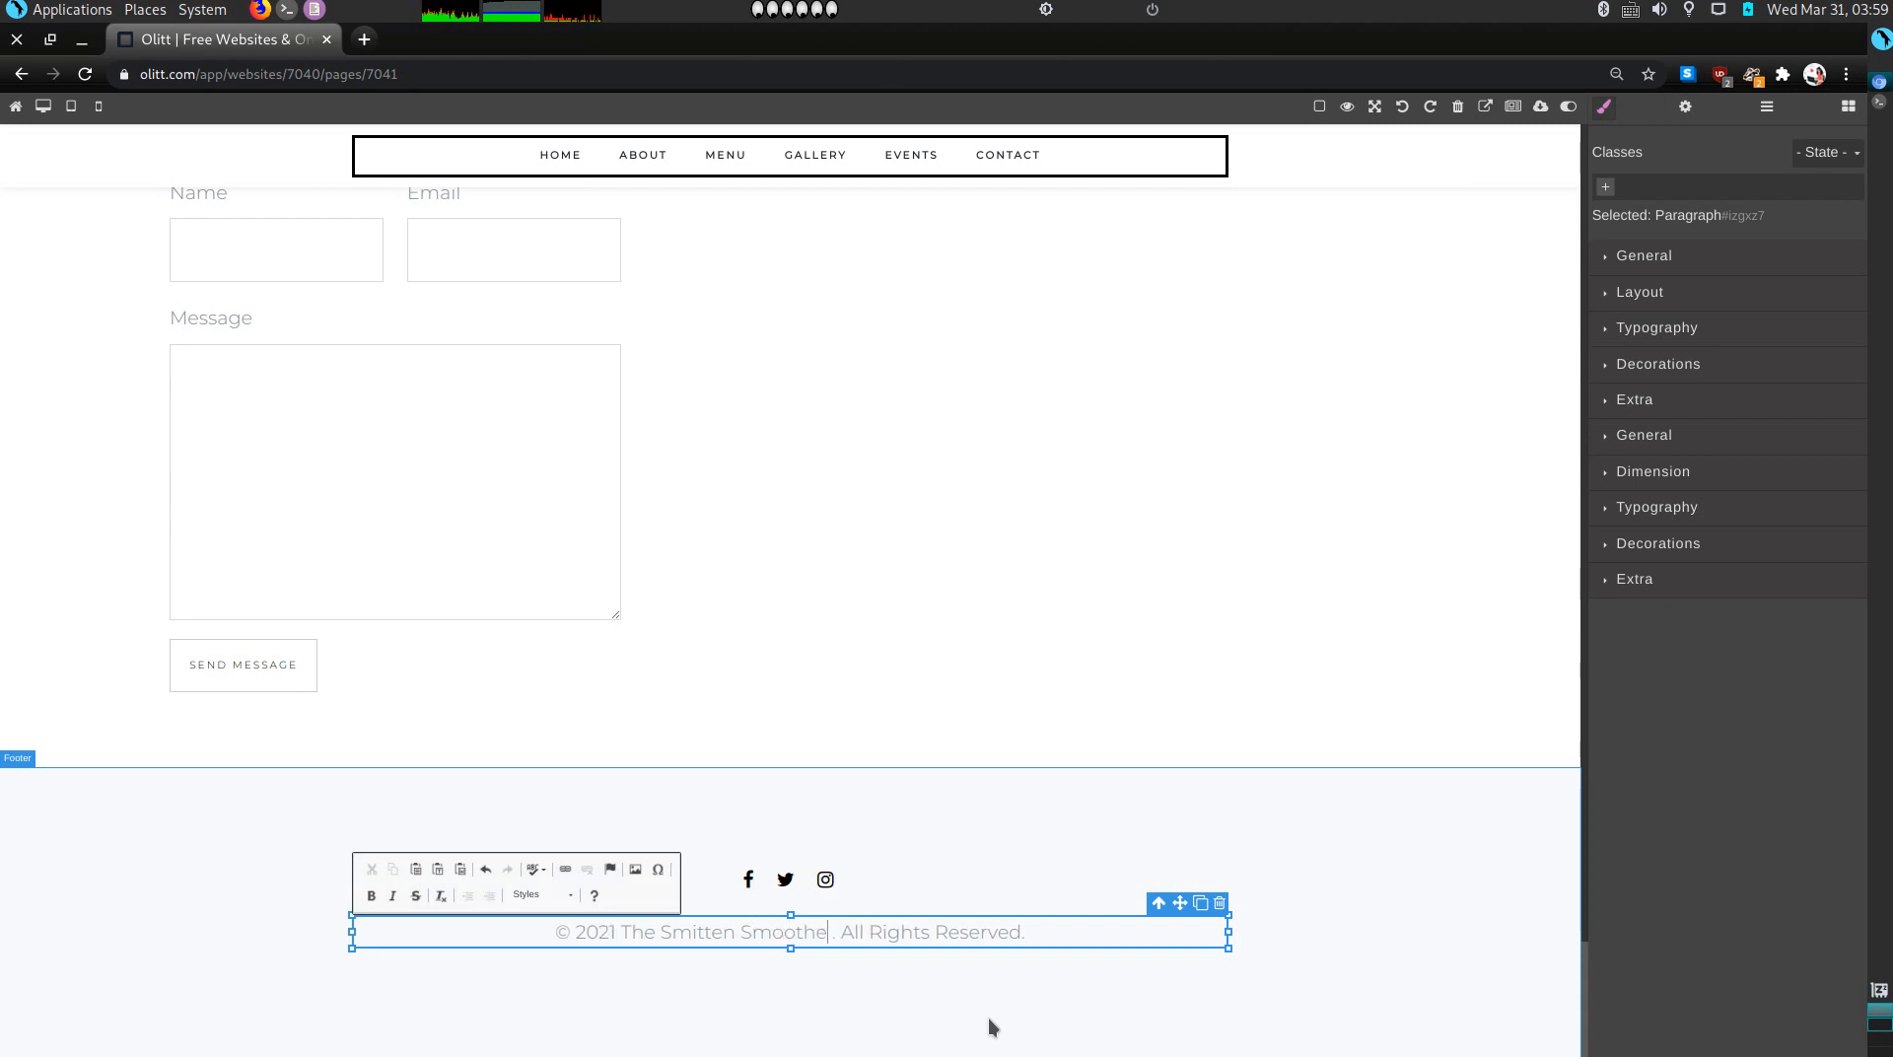
{"action": "key", "text": "BackSpace"}
{"action": "type", "text": "ies."}
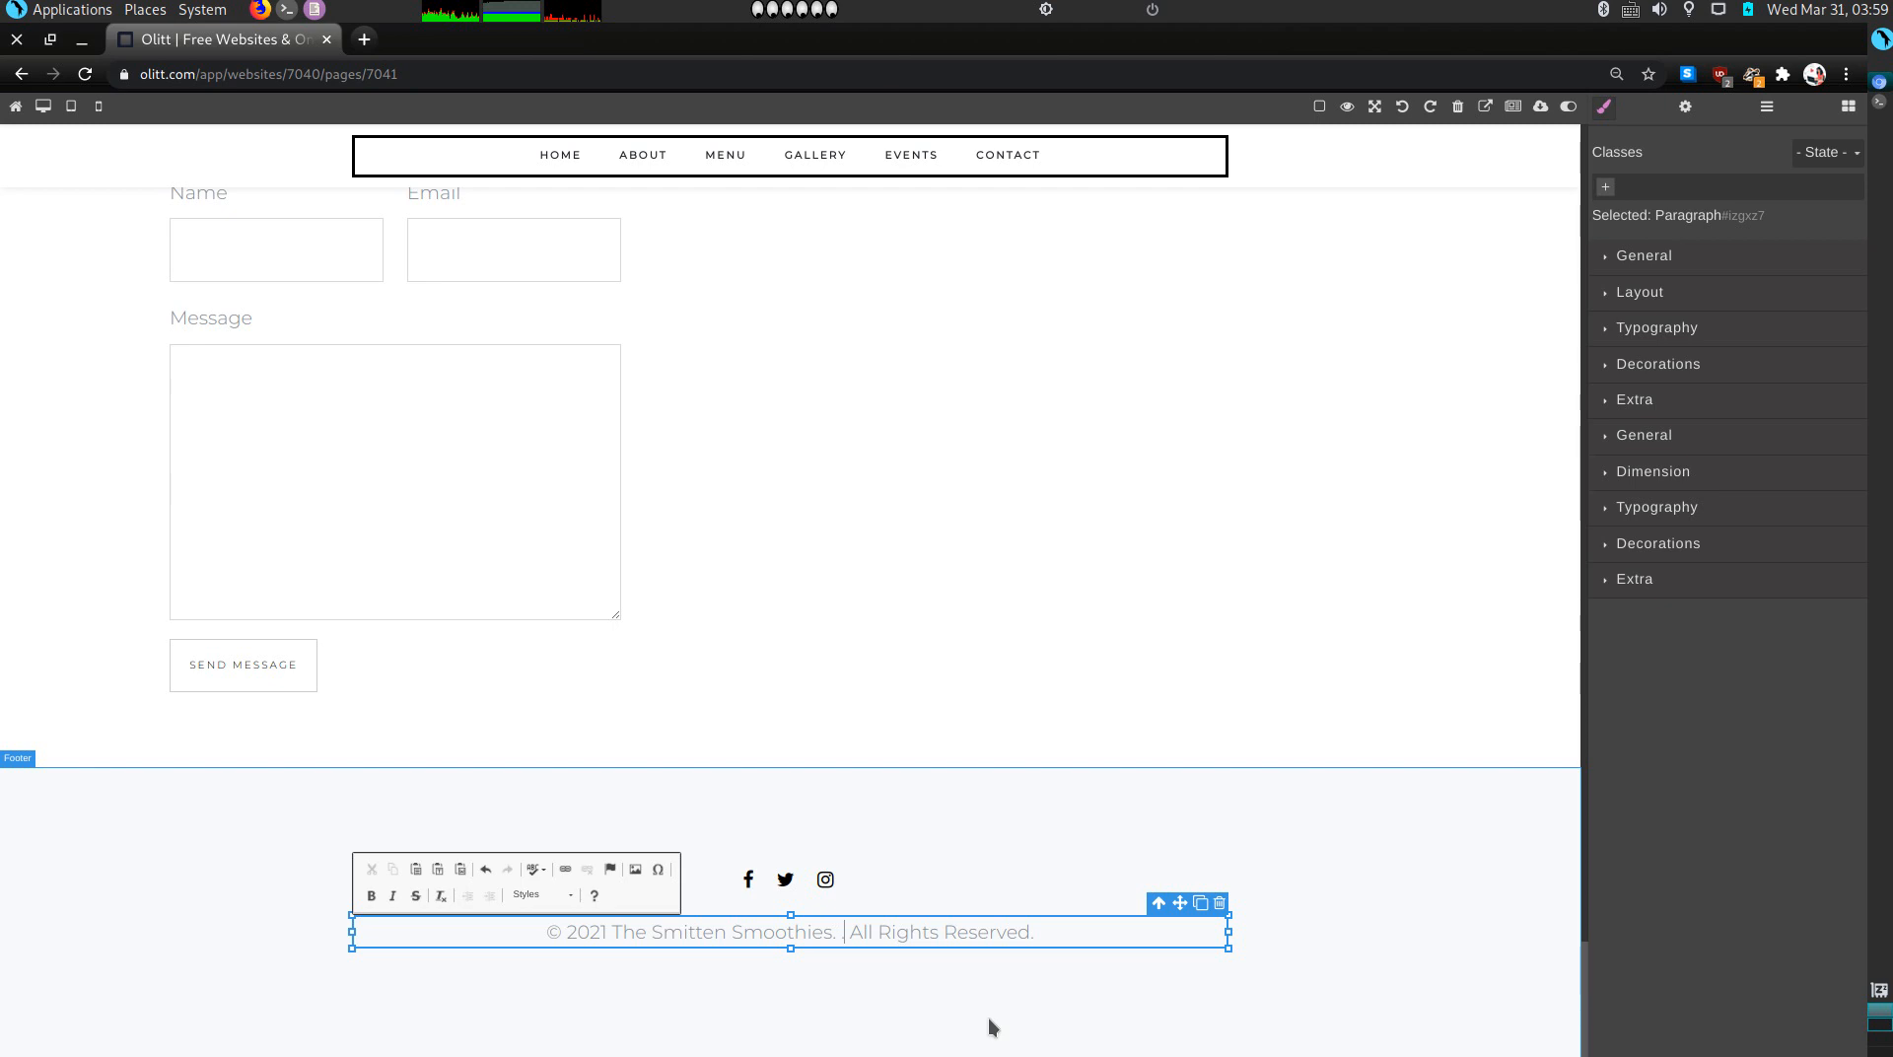
{"action": "key", "text": "Delete"}
{"action": "key", "text": "Delete"}
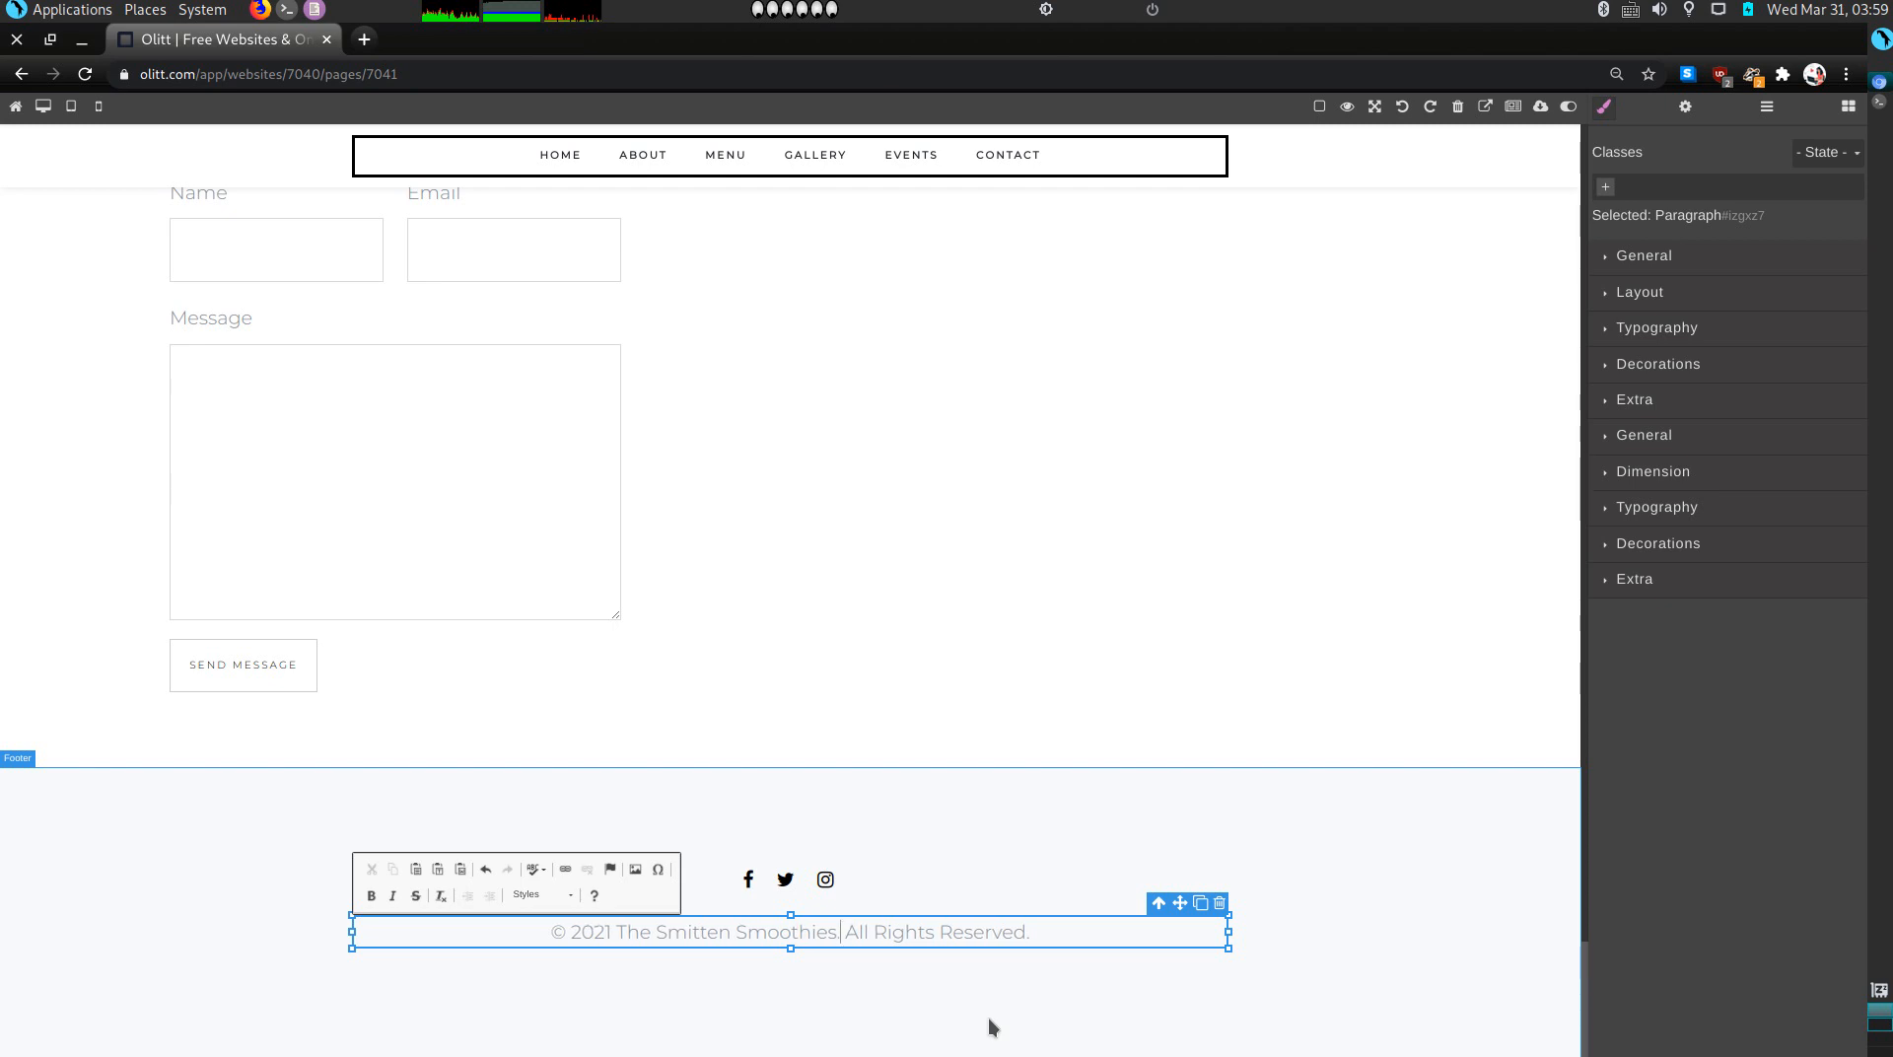
{"action": "left_click", "coordinate": [684, 1037]}
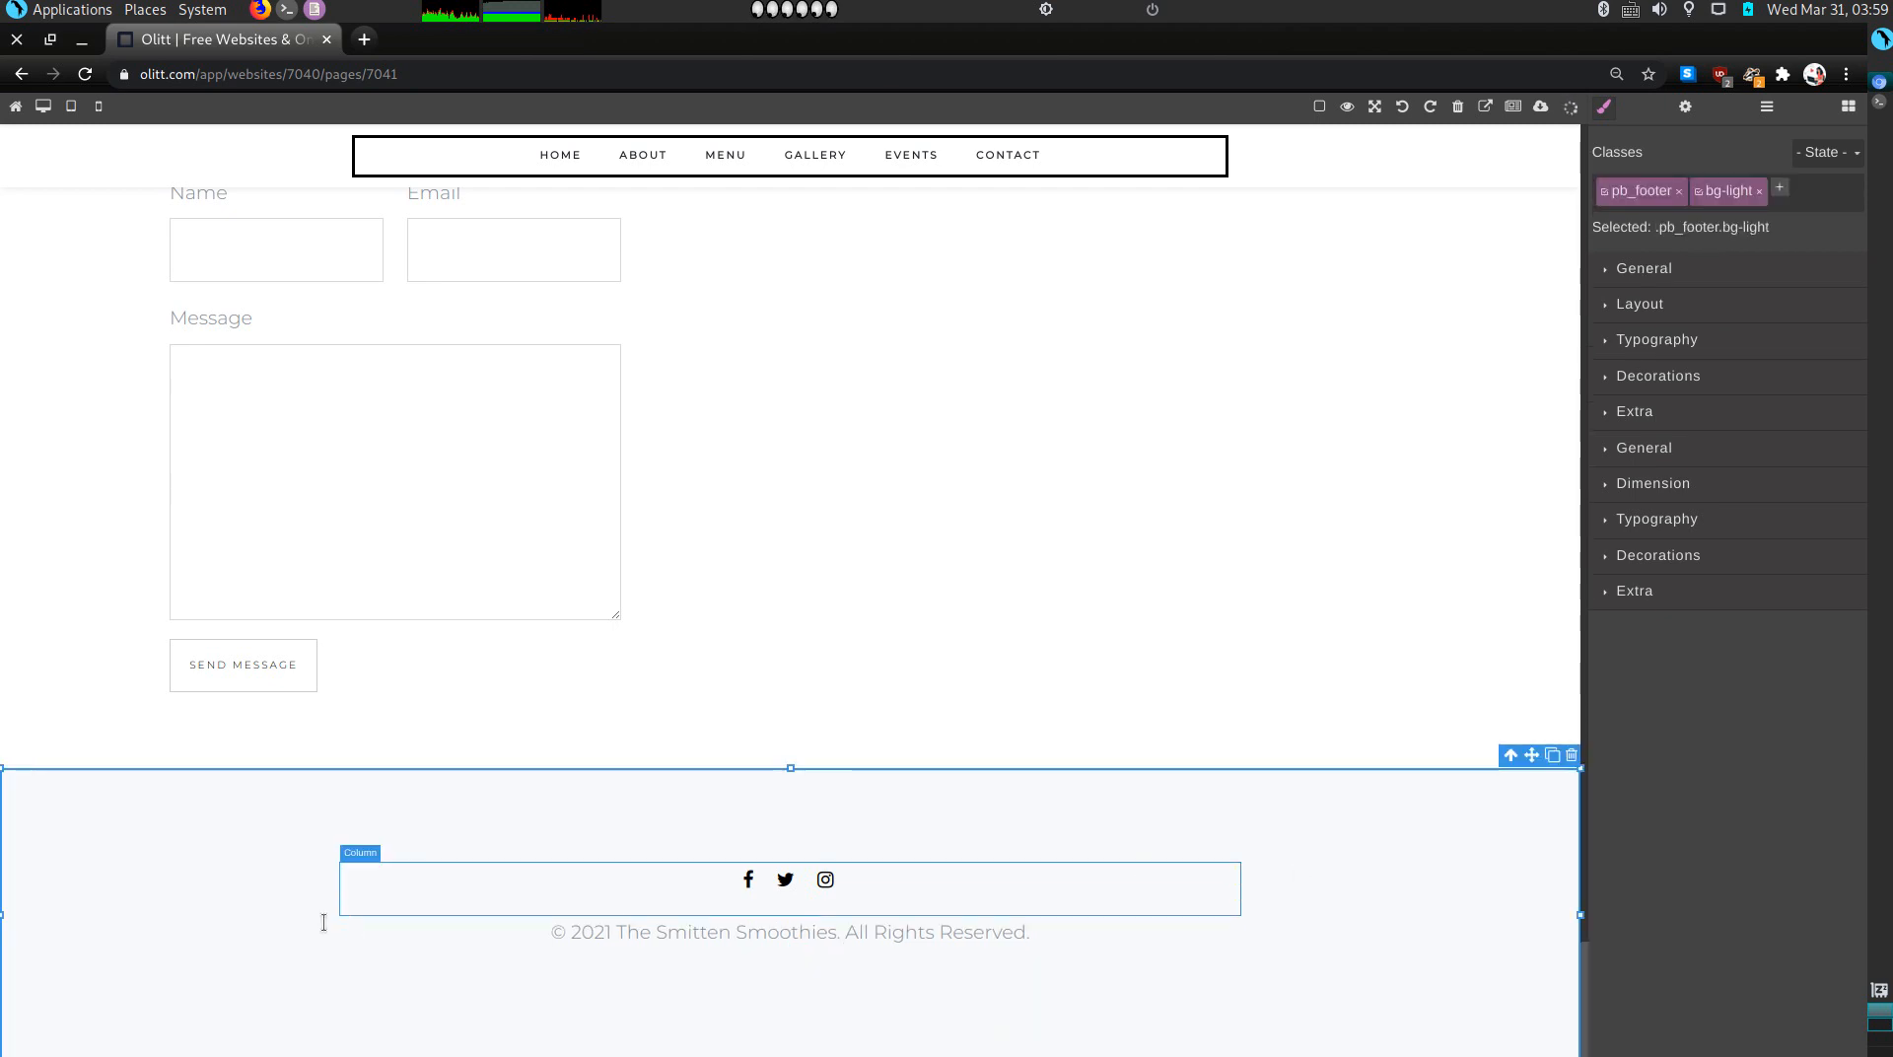
Step: Open the live website and check its "I Dare You" and "Go Crazy" menu categories
{"action": "scroll", "coordinate": [625, 558], "scroll_direction": "up", "scroll_amount": 2}
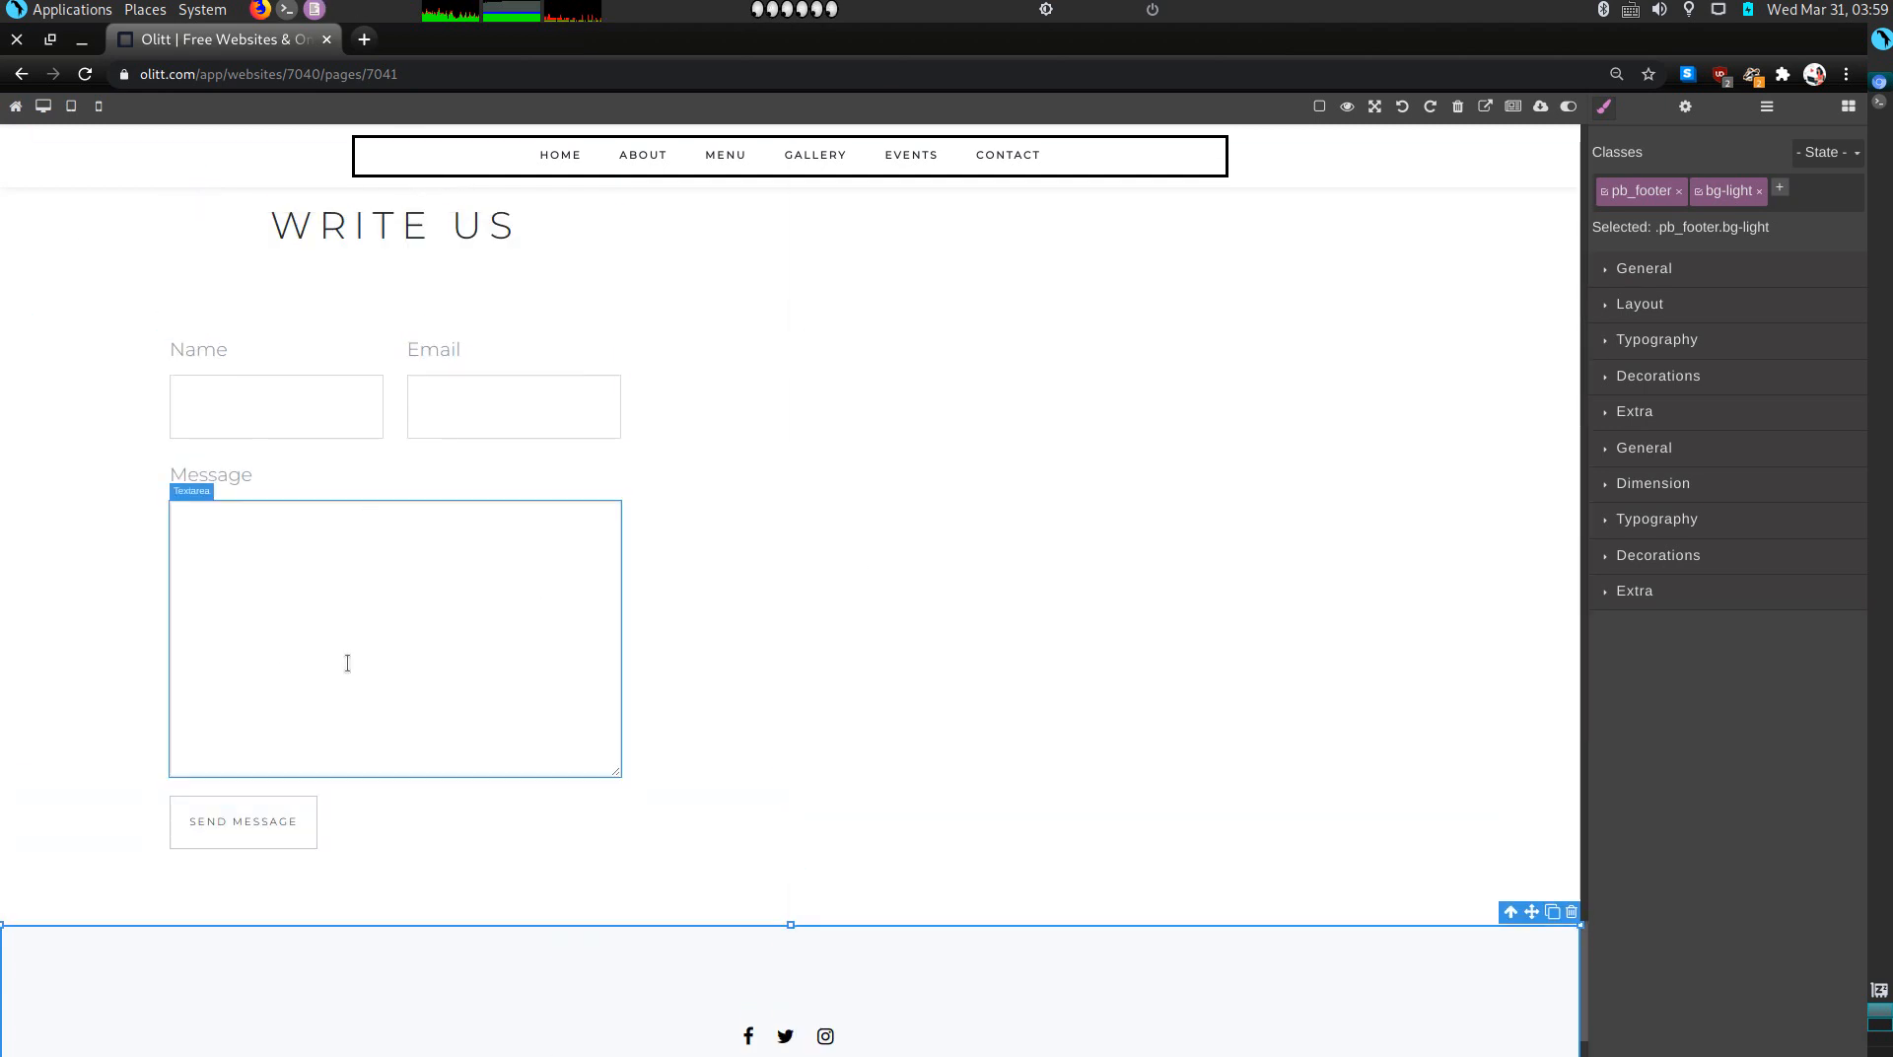
{"action": "left_click", "coordinate": [548, 504]}
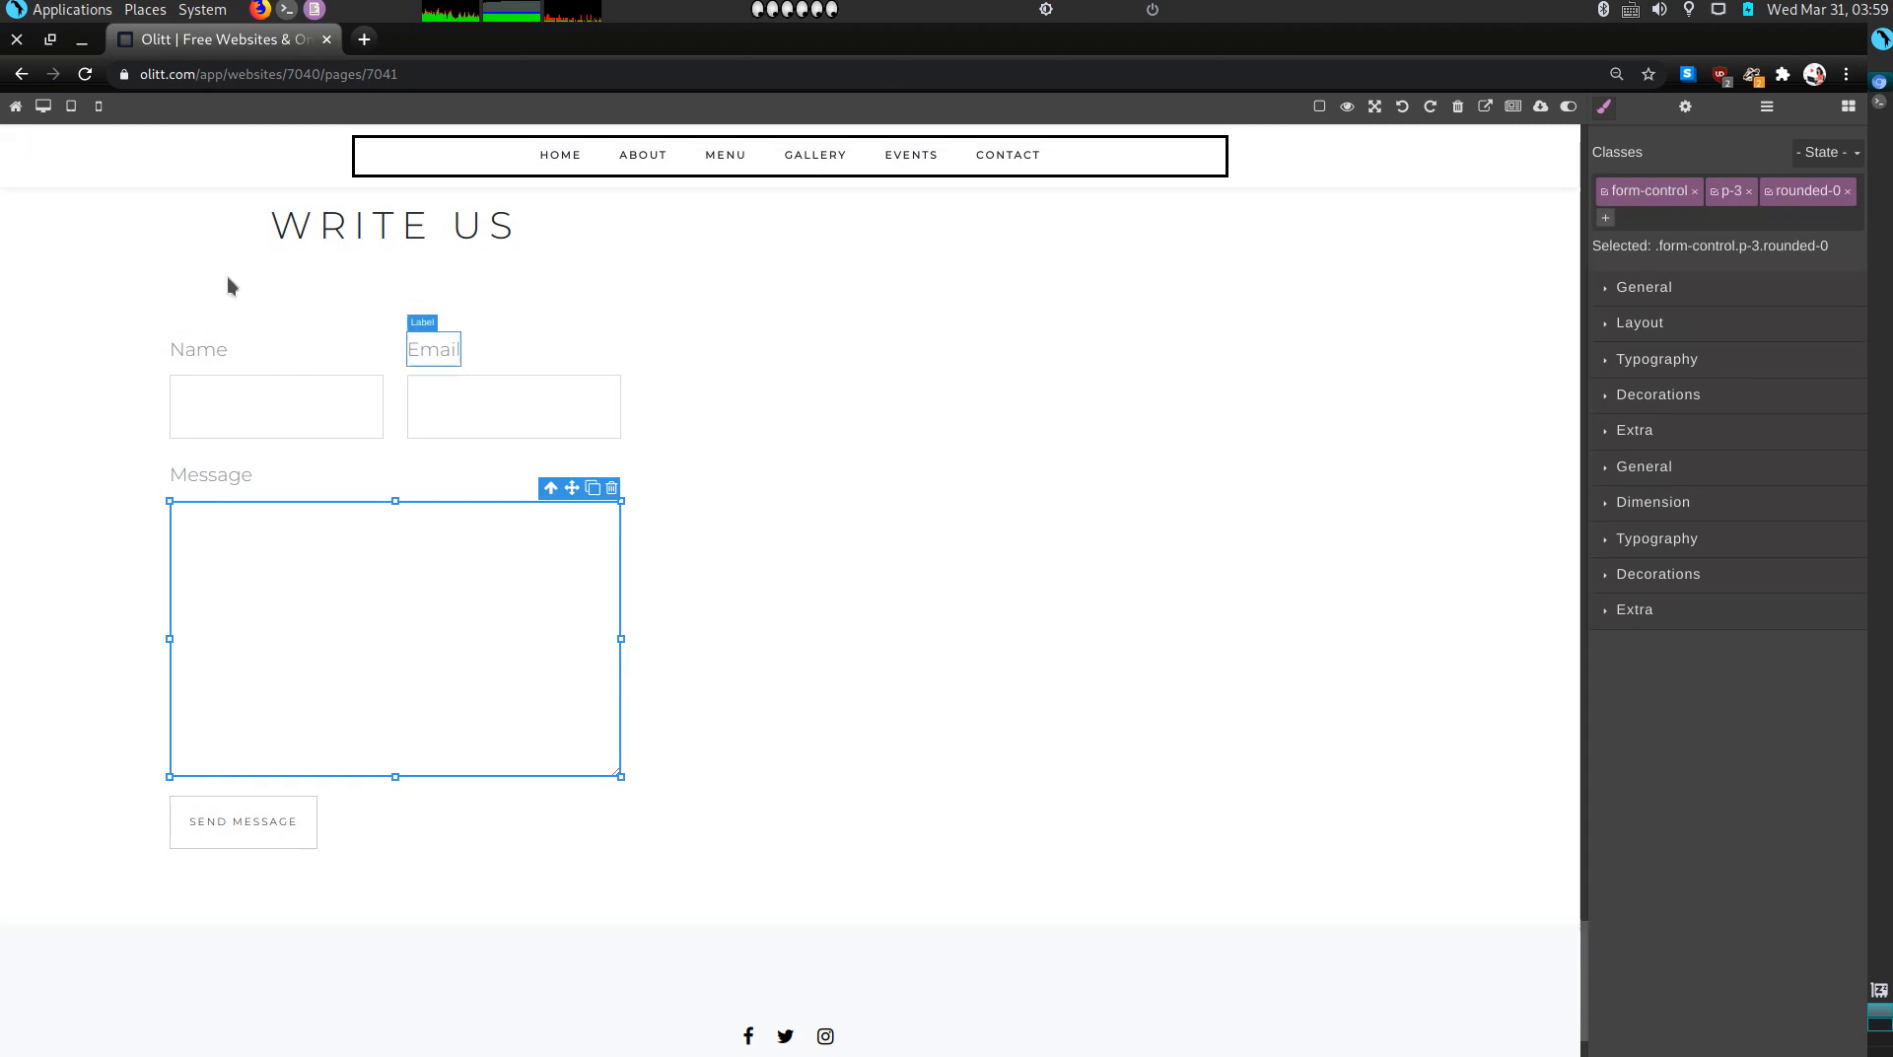
{"action": "left_click", "coordinate": [1485, 106]}
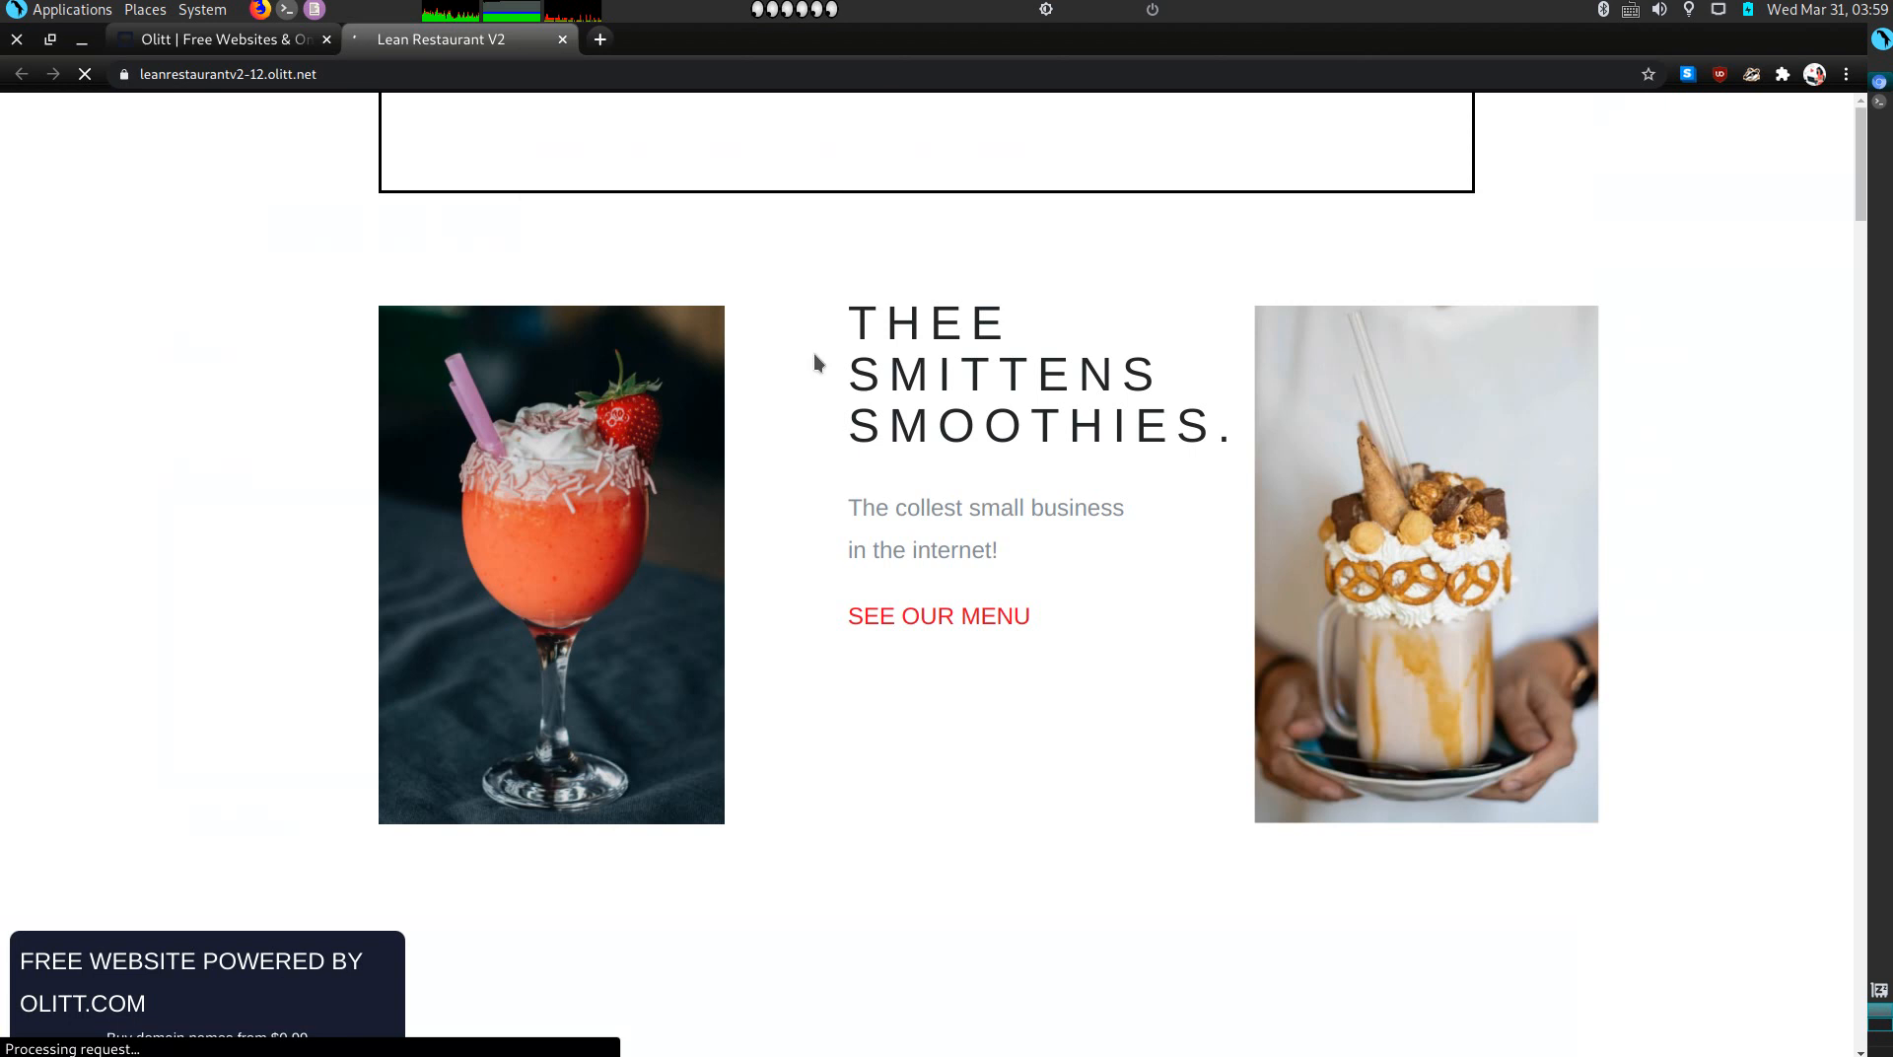
{"action": "scroll", "coordinate": [854, 511], "scroll_direction": "down", "scroll_amount": 3}
{"action": "scroll", "coordinate": [855, 510], "scroll_direction": "down", "scroll_amount": 8}
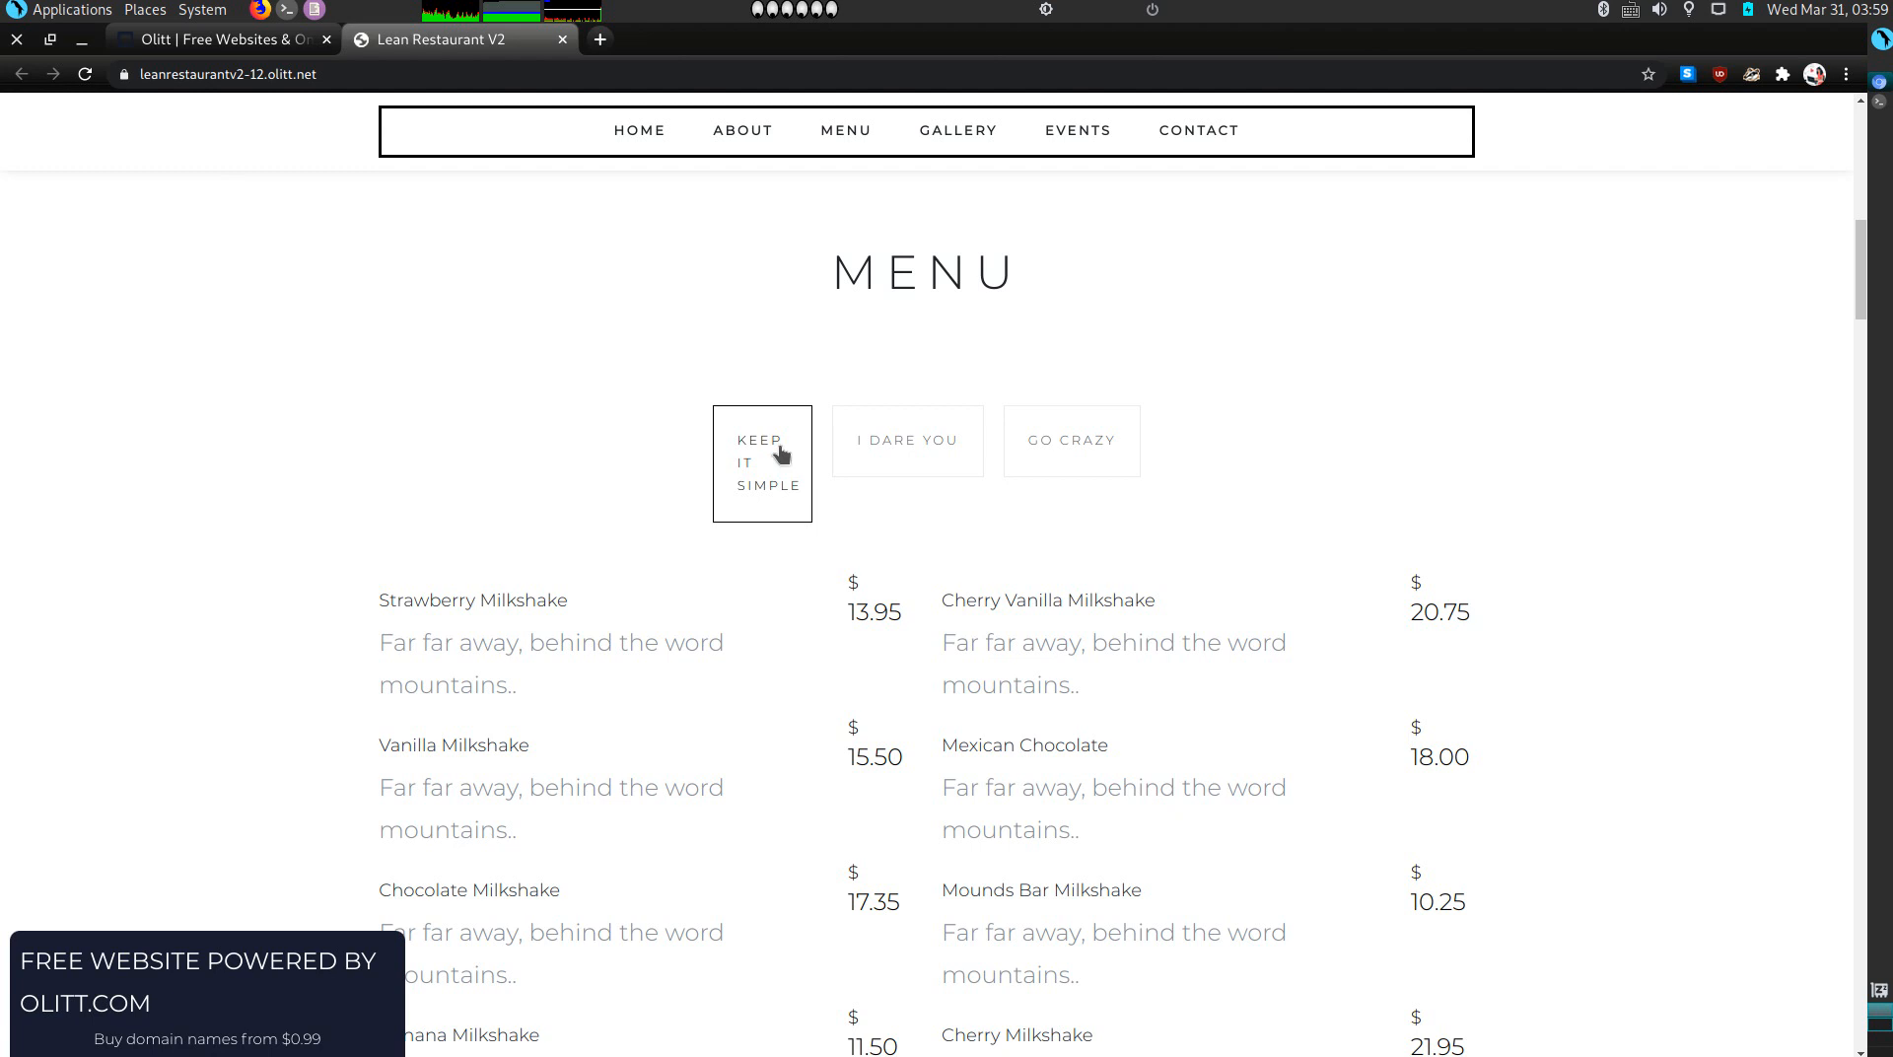
{"action": "left_click", "coordinate": [947, 449]}
{"action": "scroll", "coordinate": [980, 487], "scroll_direction": "down", "scroll_amount": 2}
{"action": "left_click", "coordinate": [1081, 278]}
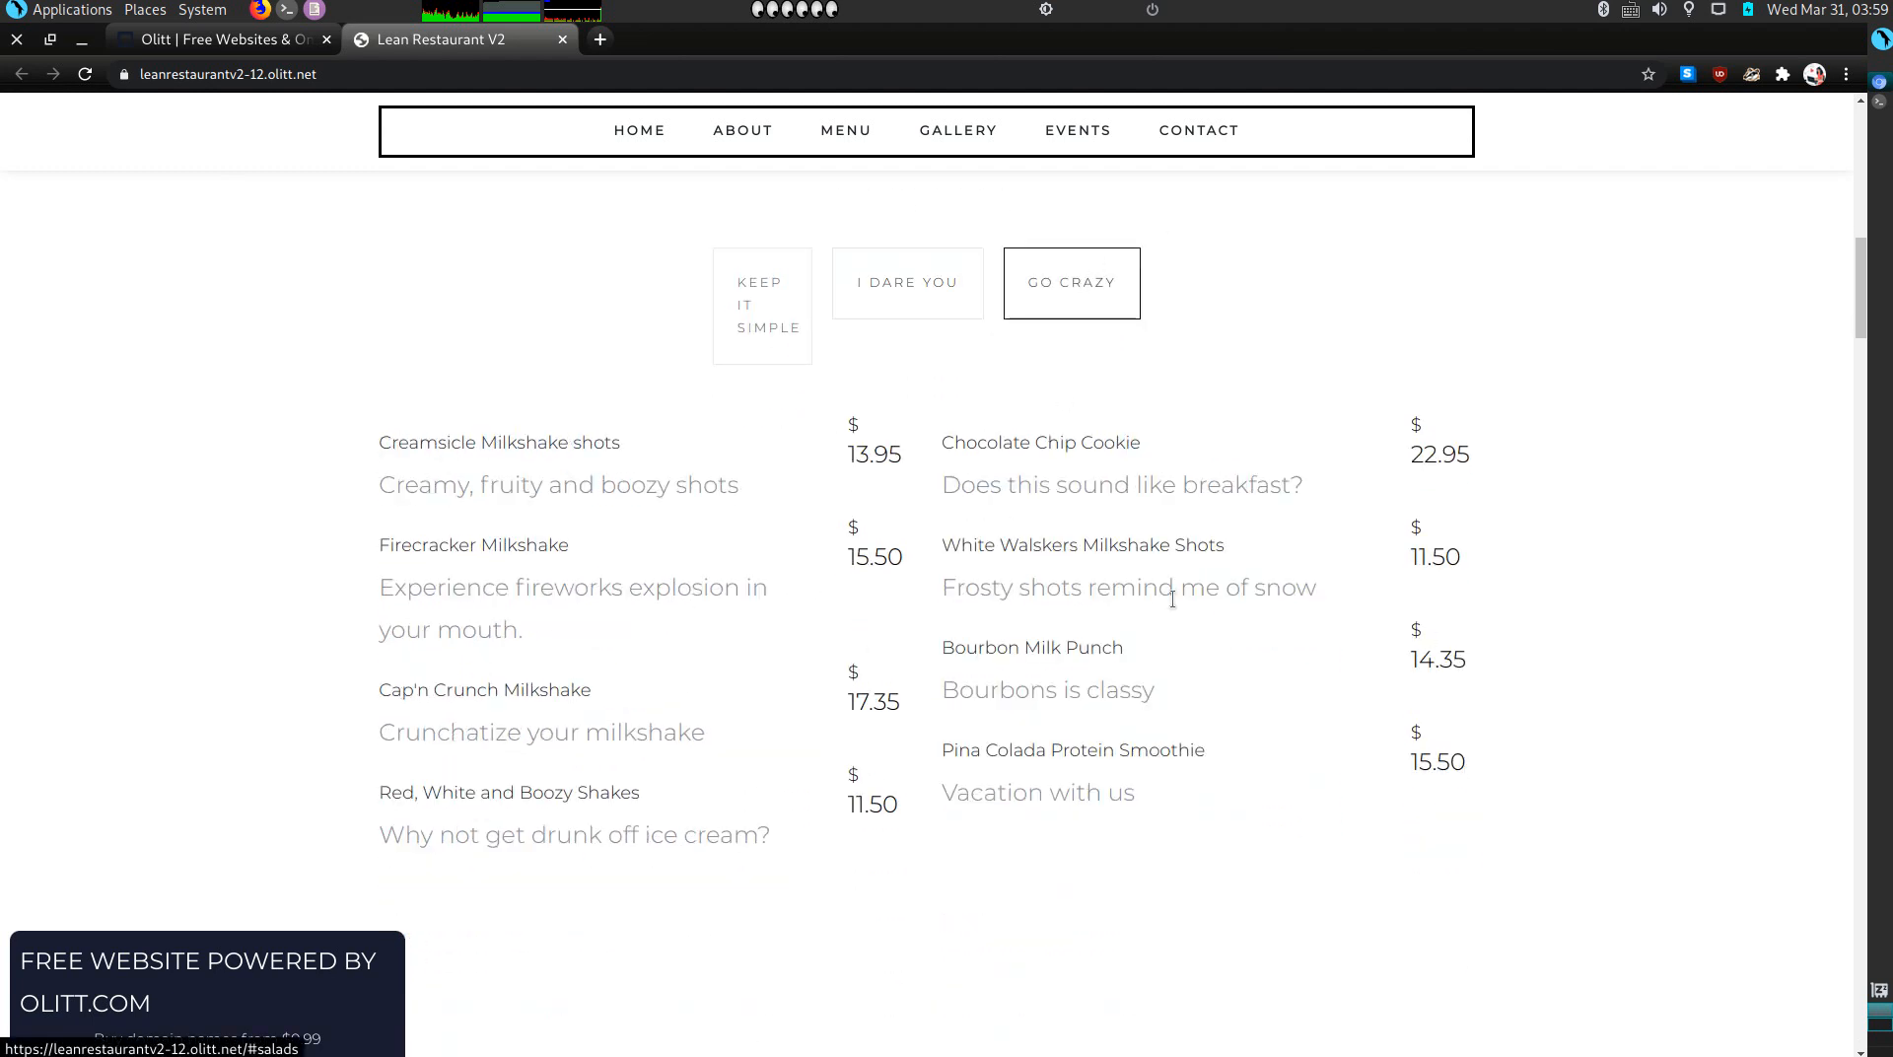
Step: Review the live site's gallery, testimonials, event cards, contact form and footer
{"action": "scroll", "coordinate": [1159, 613], "scroll_direction": "down", "scroll_amount": 4}
{"action": "scroll", "coordinate": [1160, 613], "scroll_direction": "down", "scroll_amount": 10}
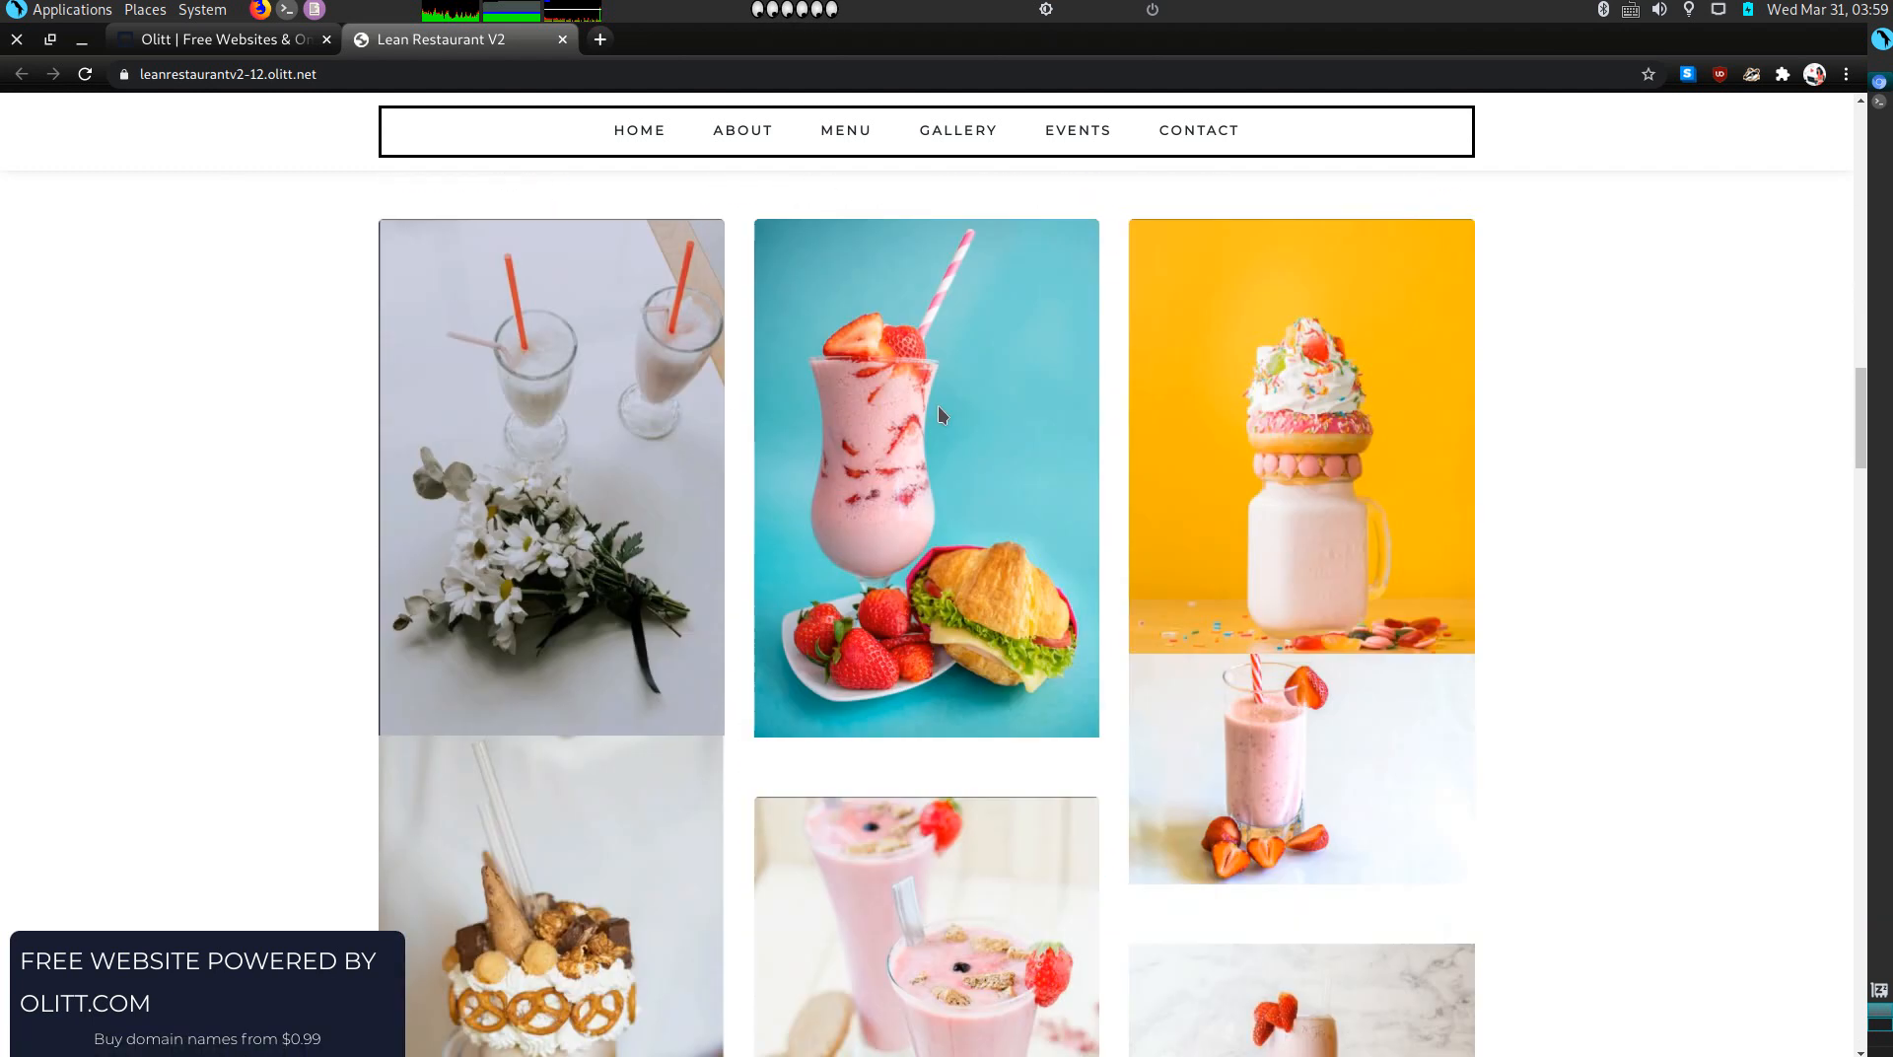
{"action": "scroll", "coordinate": [854, 712], "scroll_direction": "down", "scroll_amount": 12}
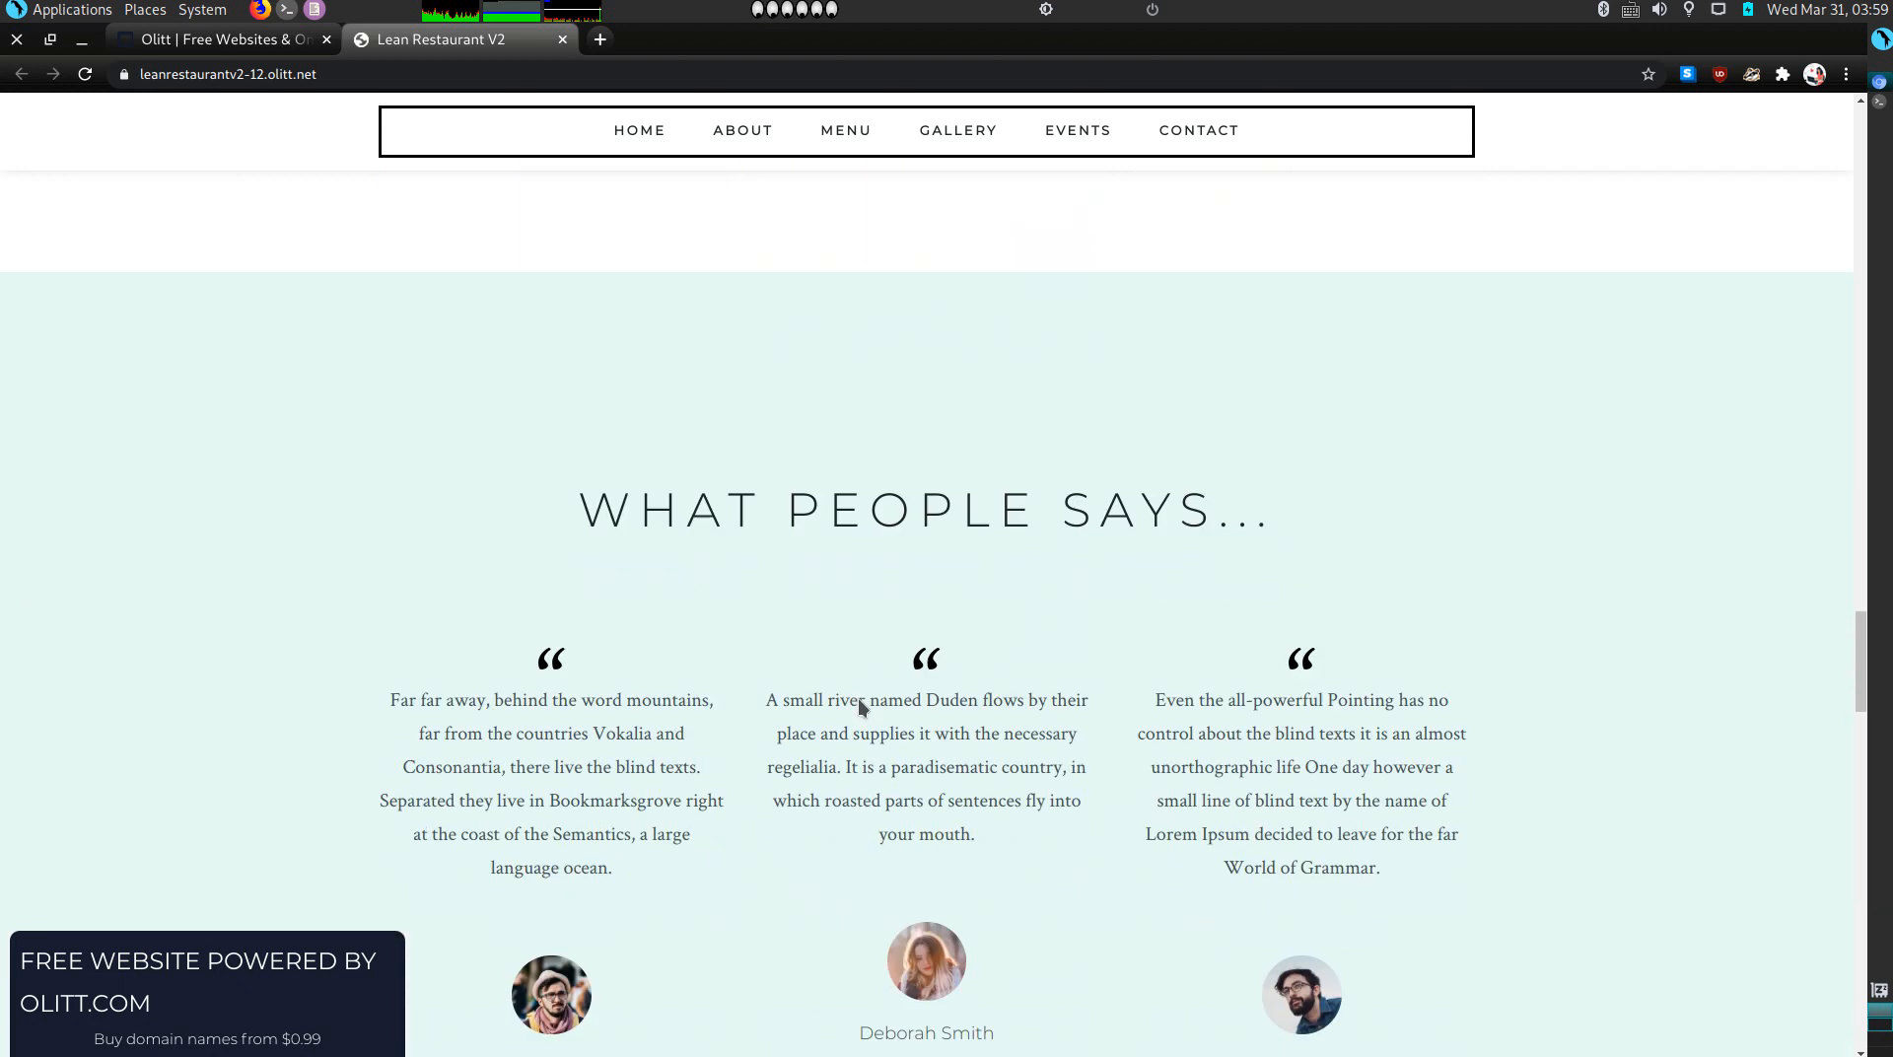
{"action": "scroll", "coordinate": [860, 694], "scroll_direction": "down", "scroll_amount": 7}
{"action": "scroll", "coordinate": [1092, 276], "scroll_direction": "up", "scroll_amount": 7}
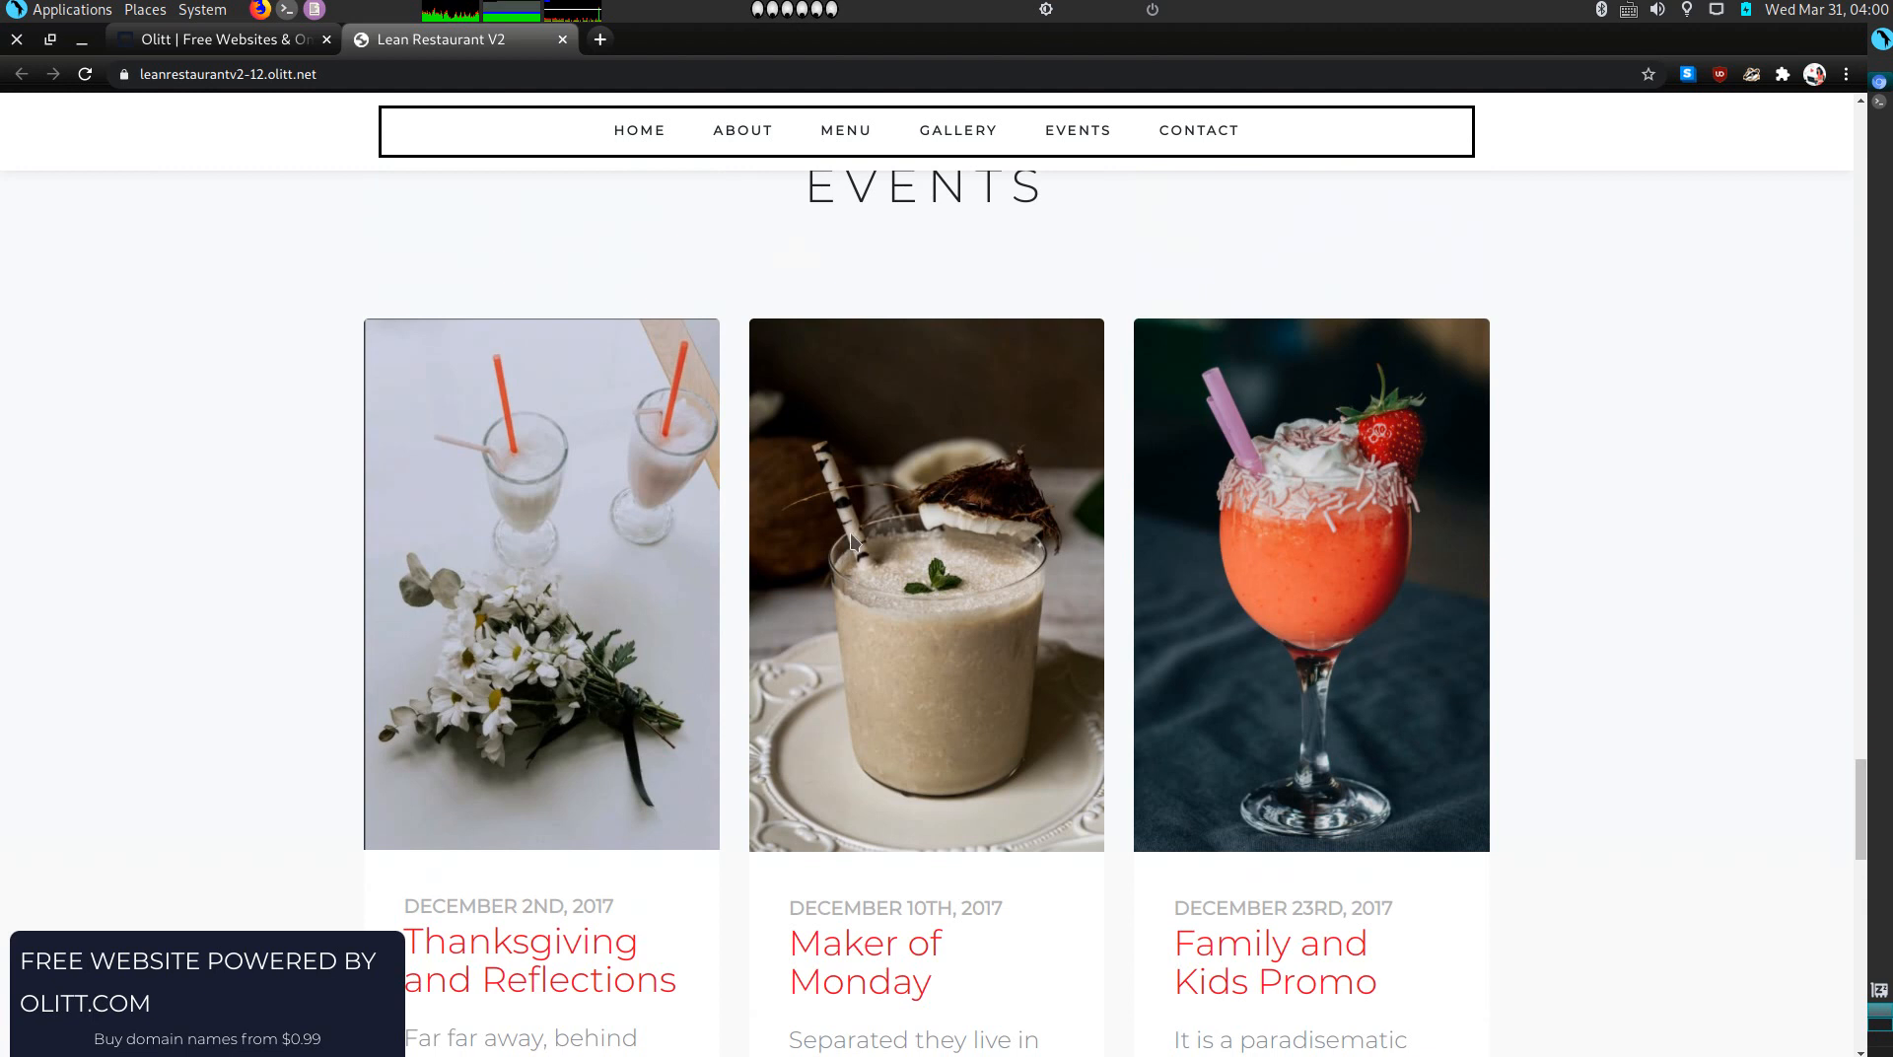
{"action": "scroll", "coordinate": [610, 508], "scroll_direction": "down", "scroll_amount": 14}
{"action": "scroll", "coordinate": [854, 750], "scroll_direction": "down", "scroll_amount": 2}
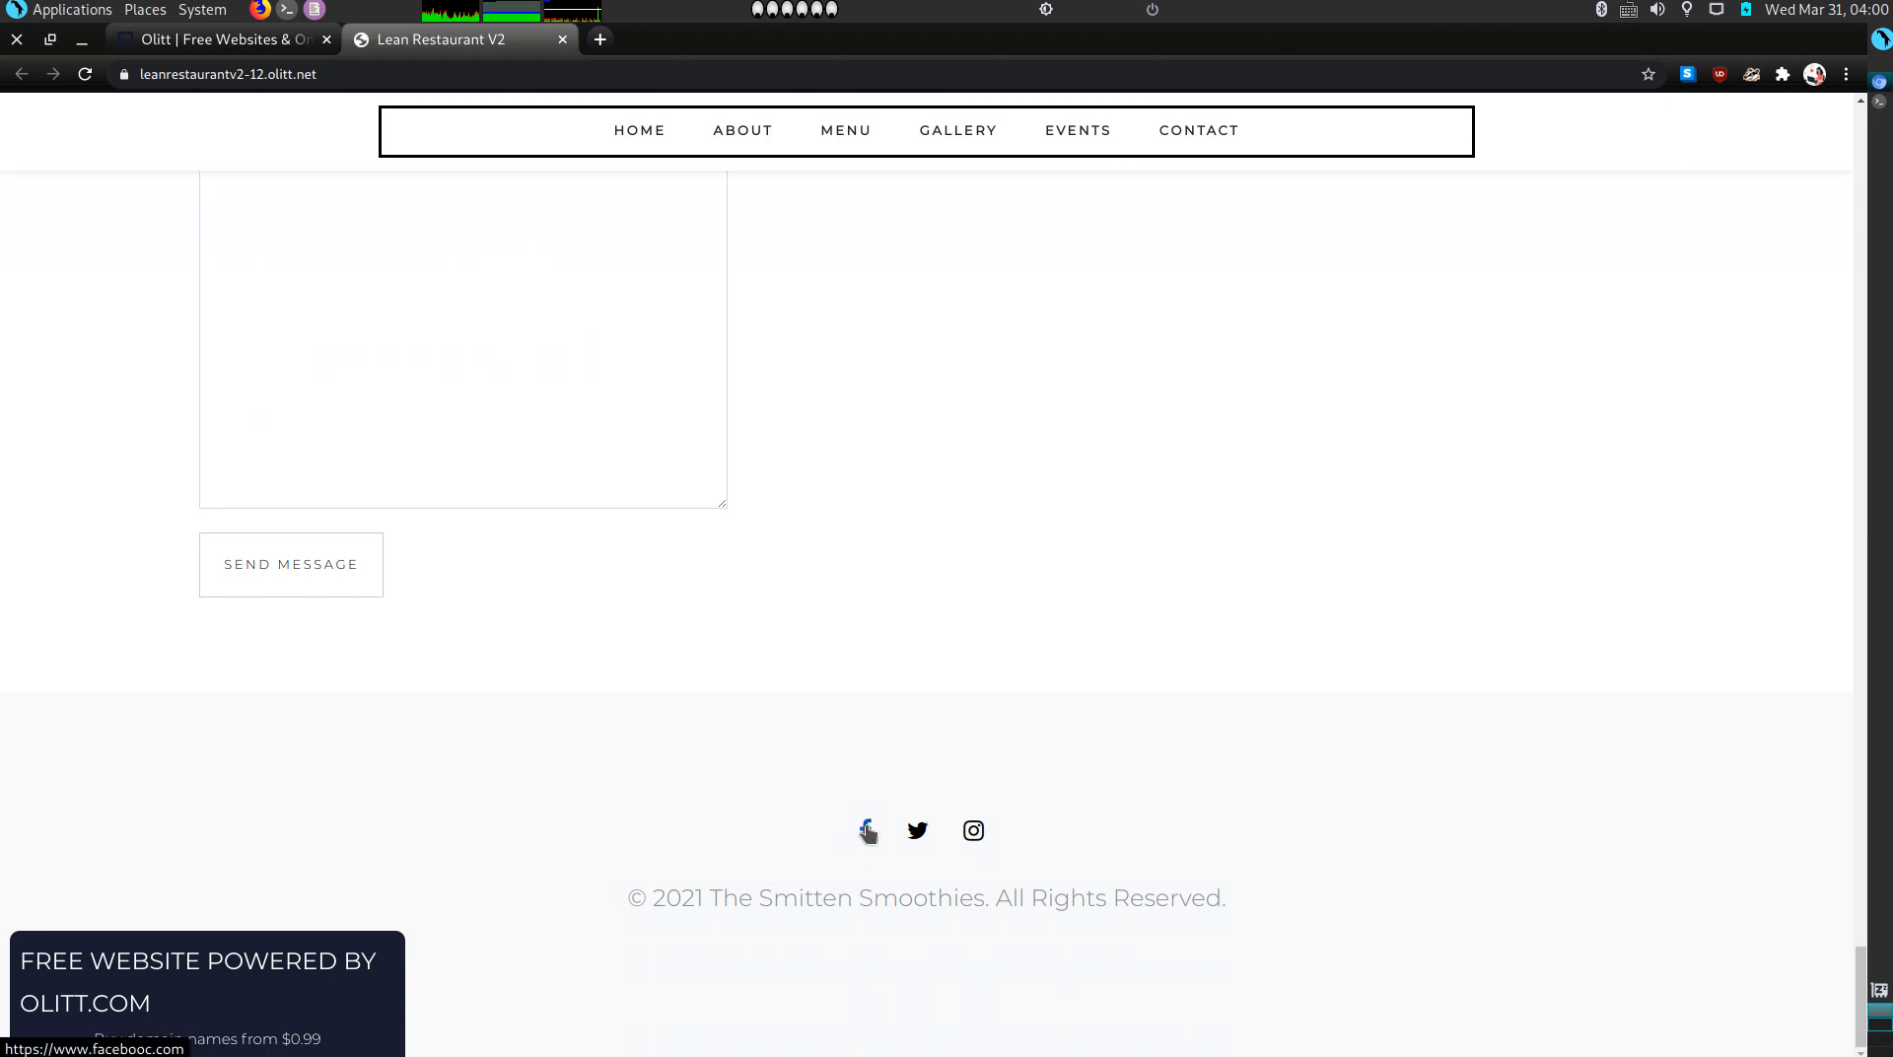
{"action": "key", "text": "ctrl+shift+Tab"}
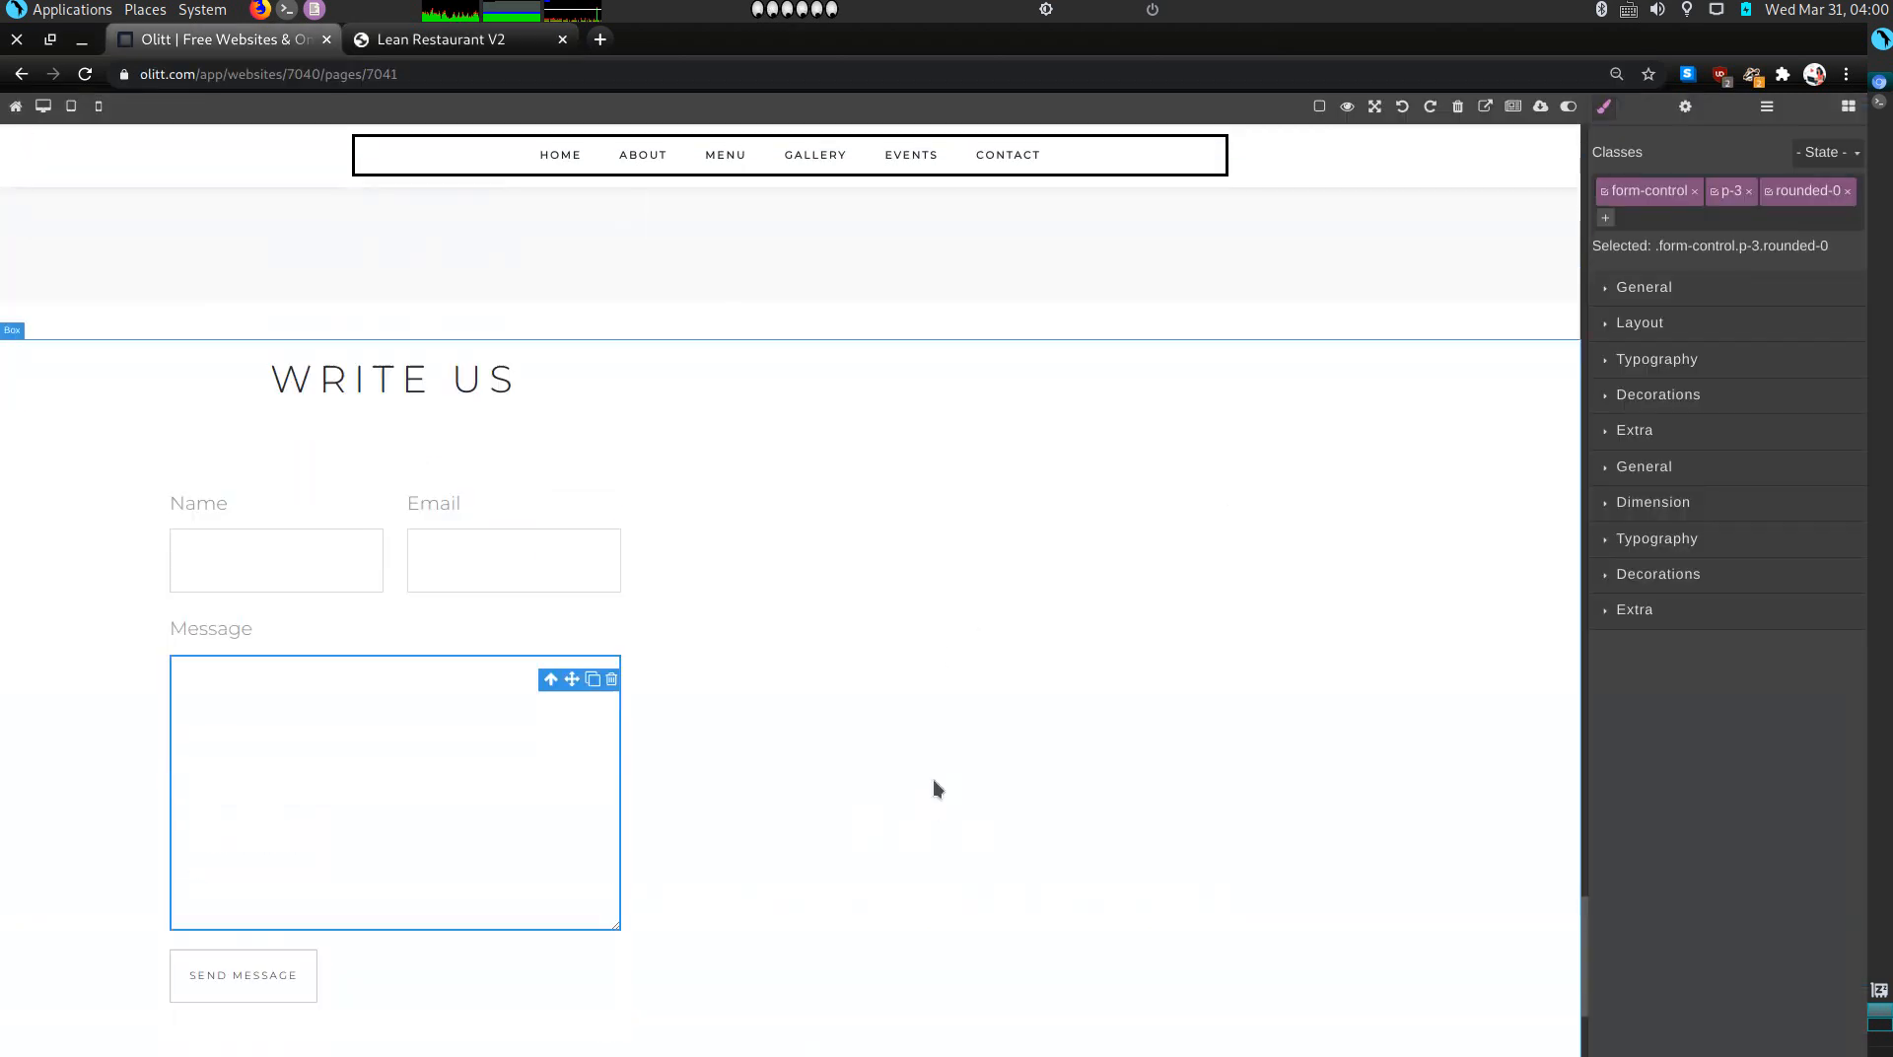
{"action": "scroll", "coordinate": [936, 772], "scroll_direction": "down", "scroll_amount": 4}
{"action": "left_click", "coordinate": [747, 882]}
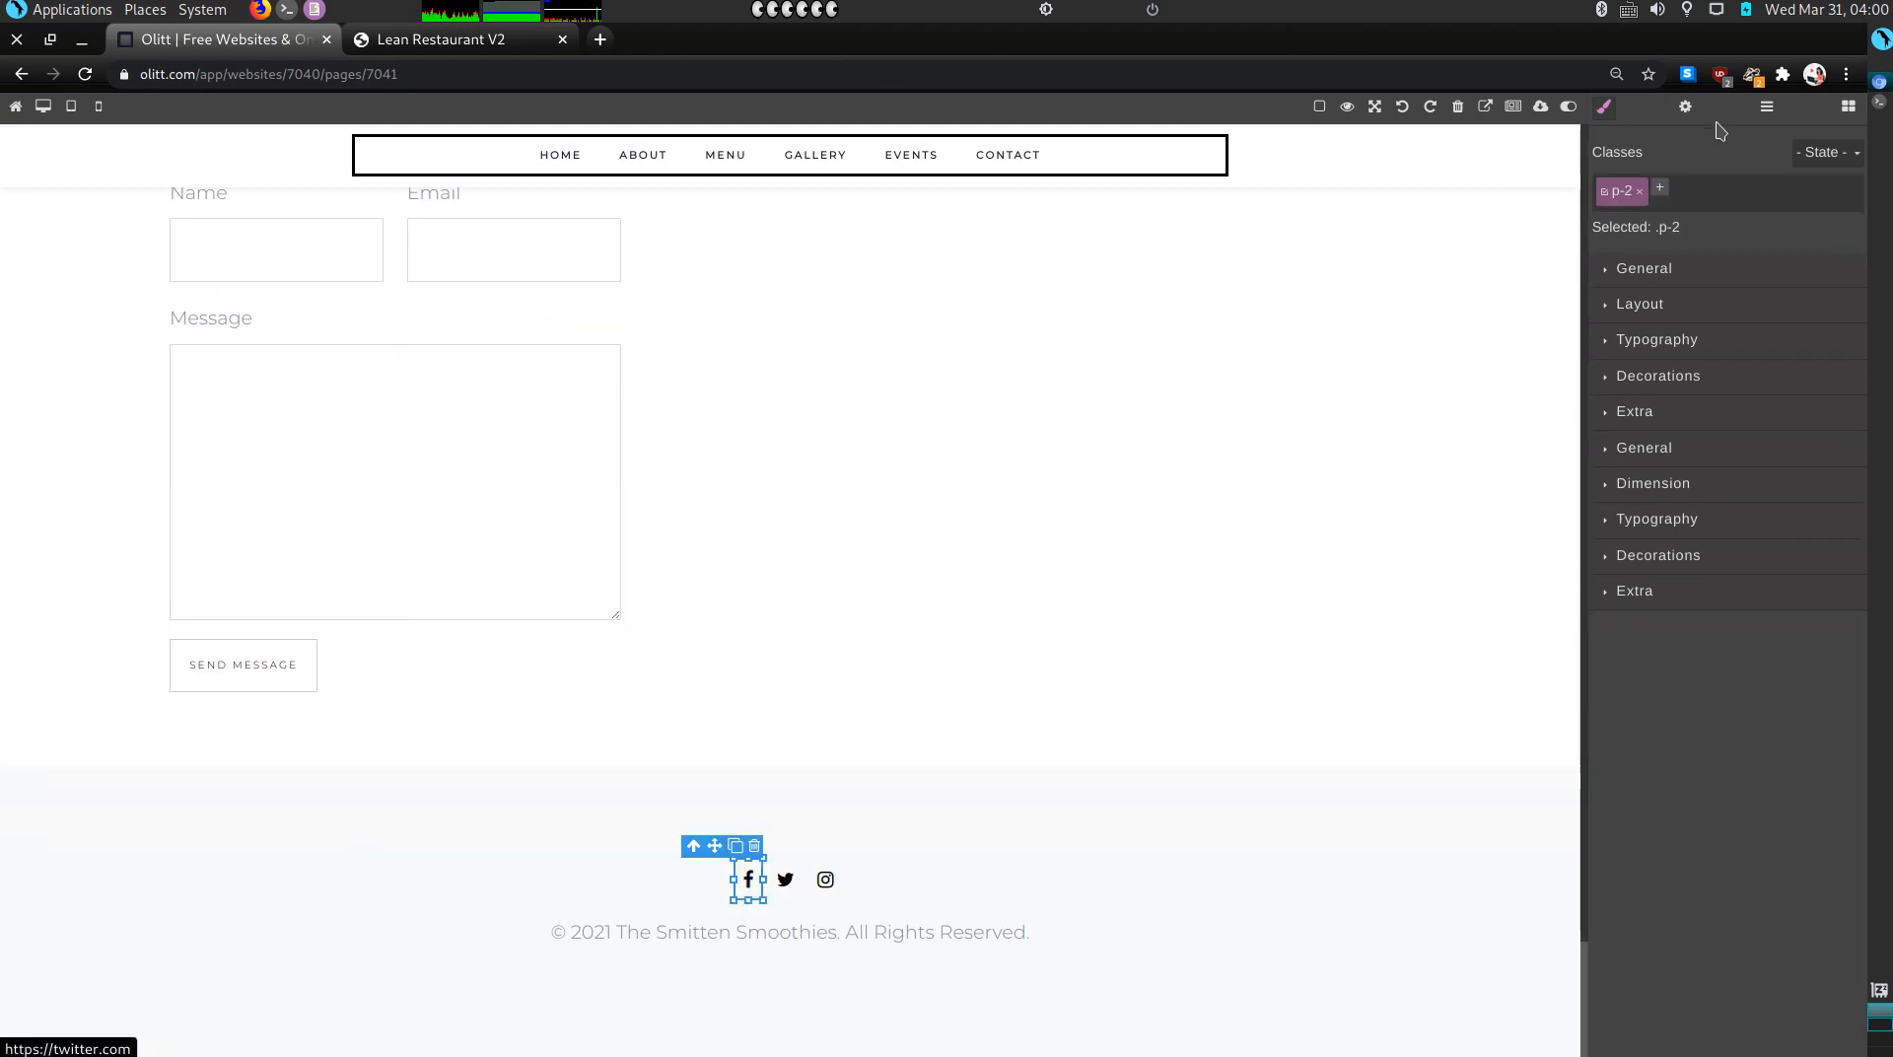
{"action": "left_click", "coordinate": [1685, 107]}
{"action": "left_click", "coordinate": [1800, 185]}
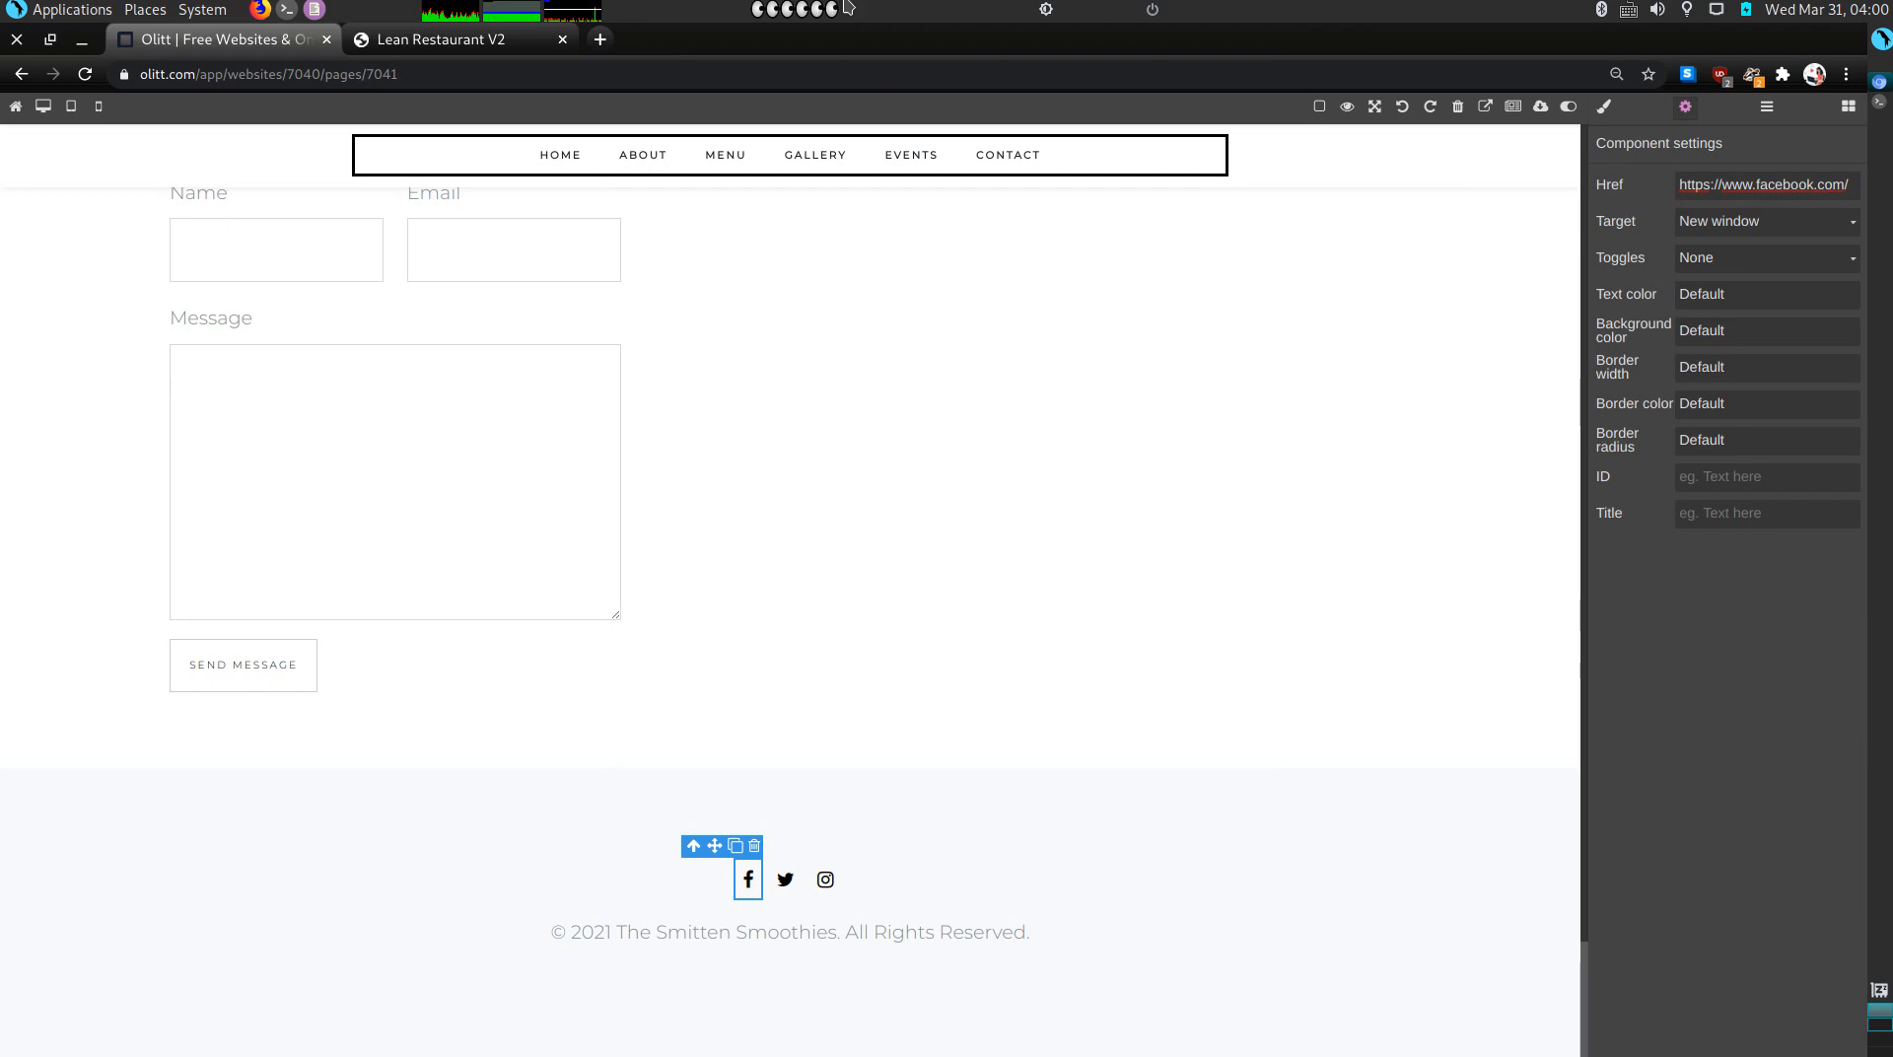
Step: Reload the live site and open its Facebook, Instagram and Twitter footer links
{"action": "left_click", "coordinate": [485, 46]}
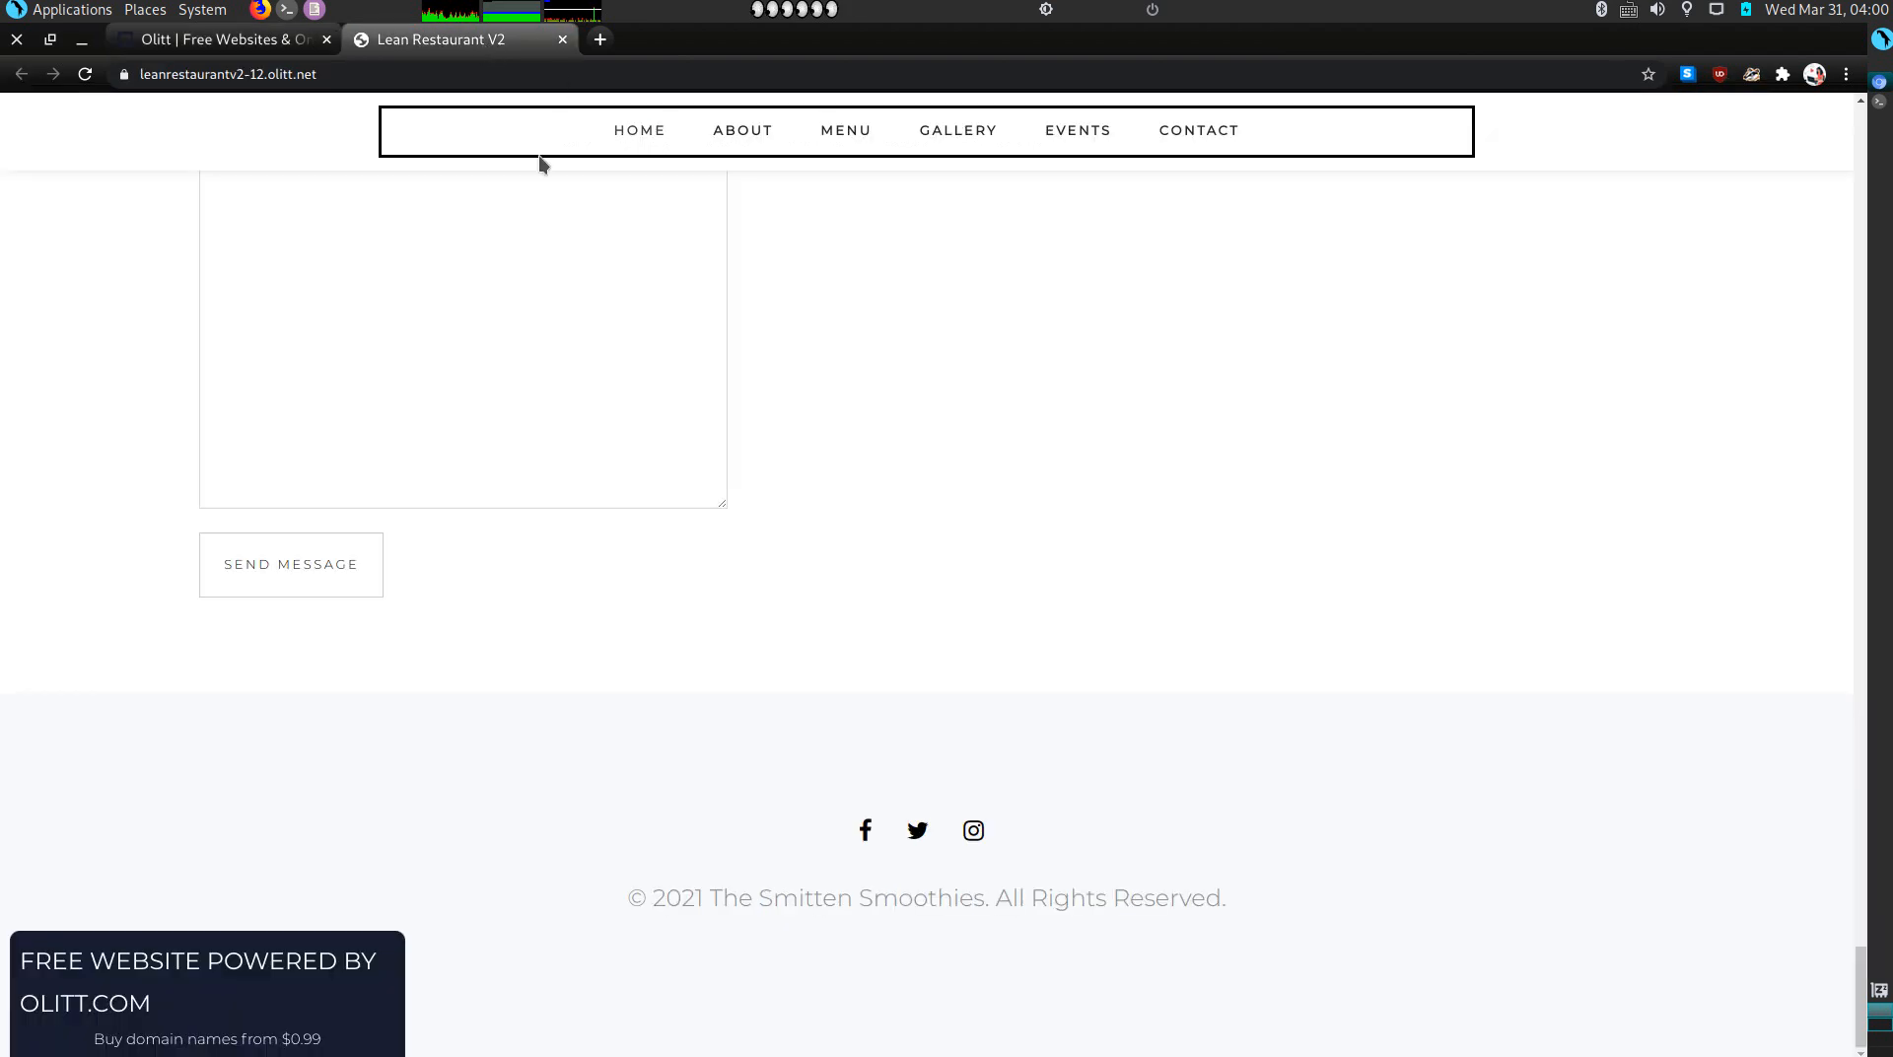
{"action": "right_click", "coordinate": [528, 32]}
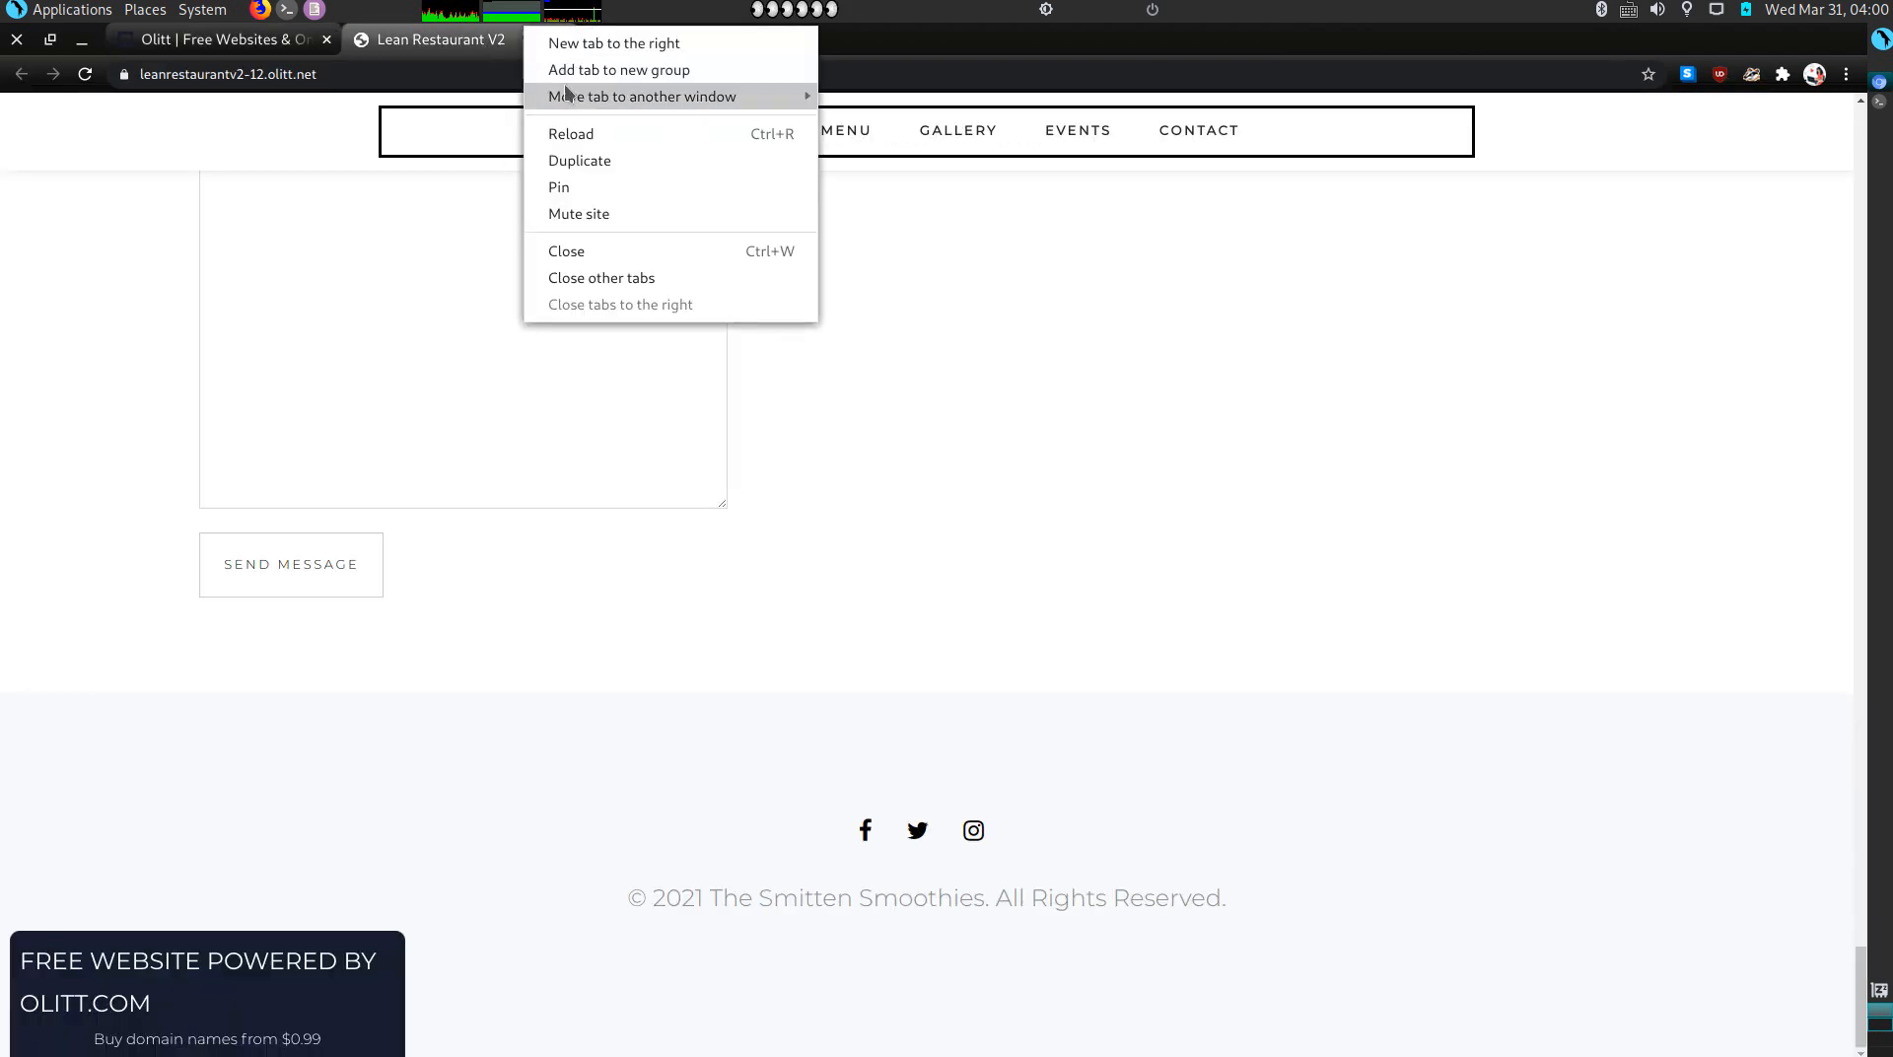
{"action": "left_click", "coordinate": [557, 136]}
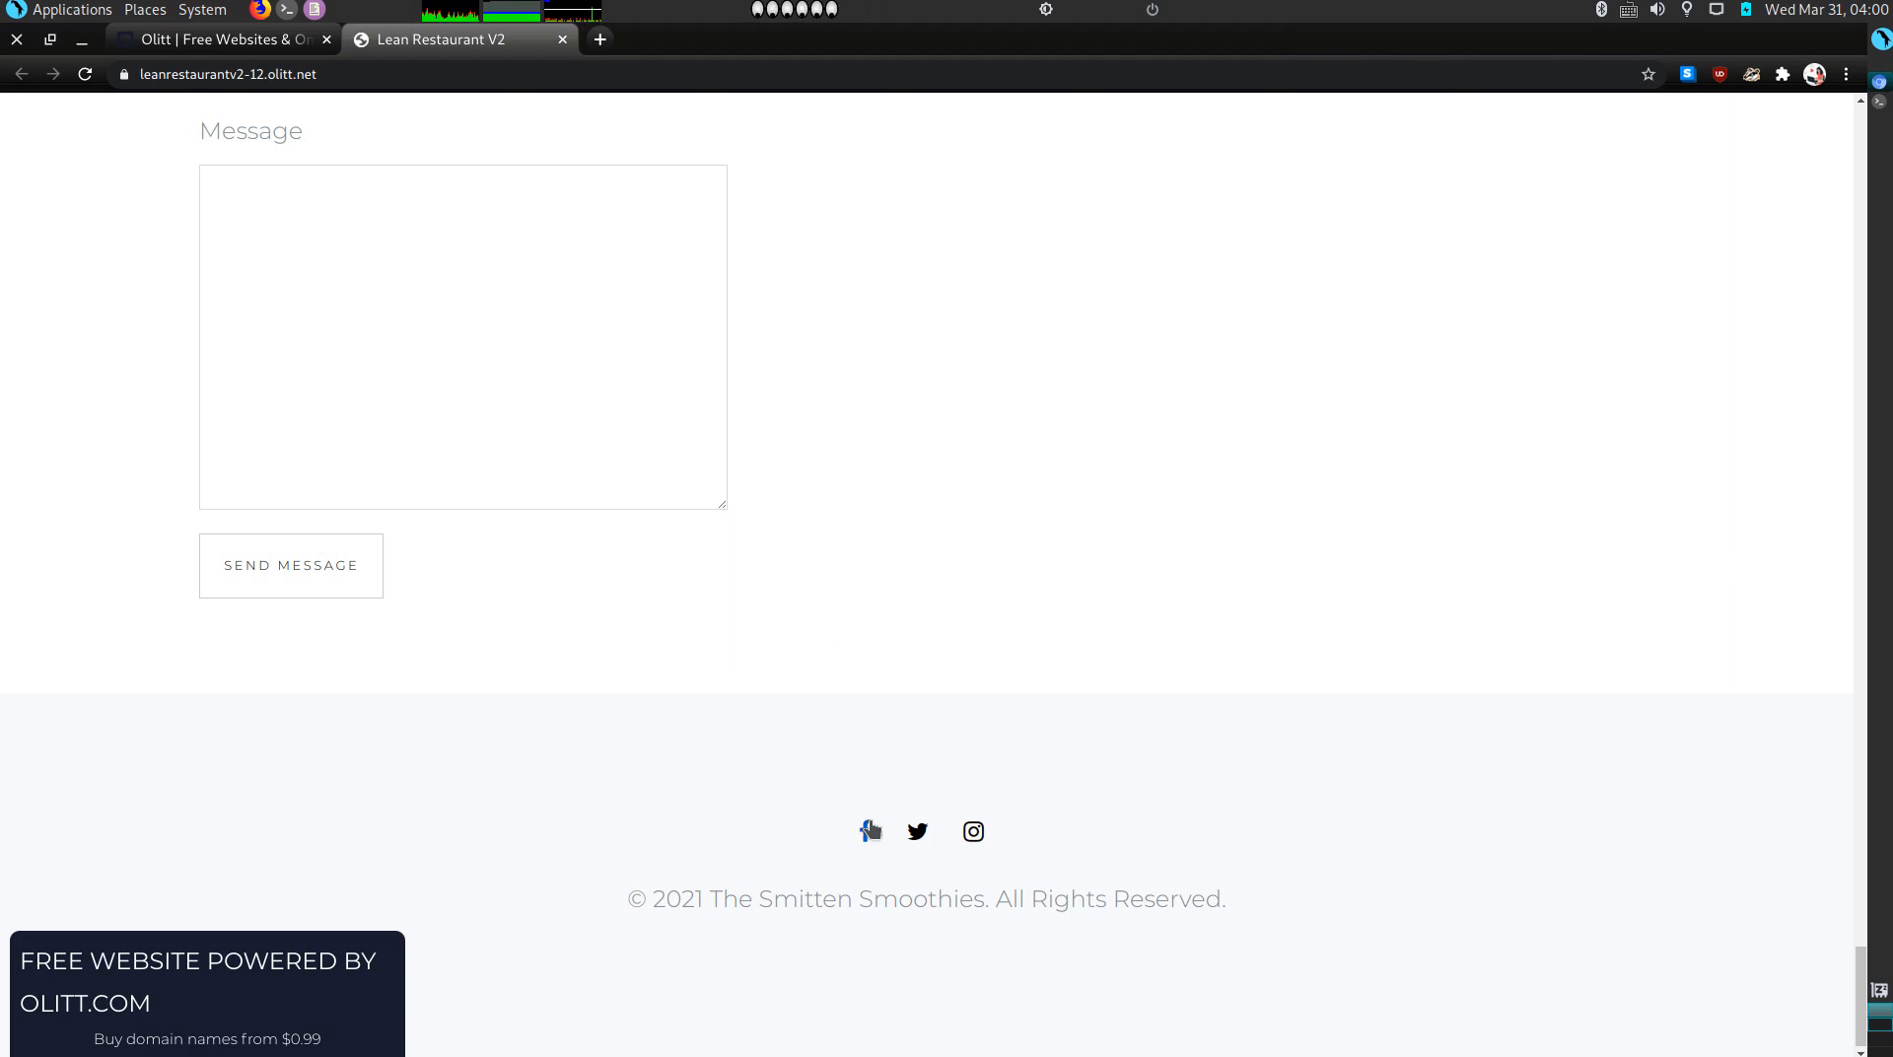
{"action": "left_click", "coordinate": [865, 831]}
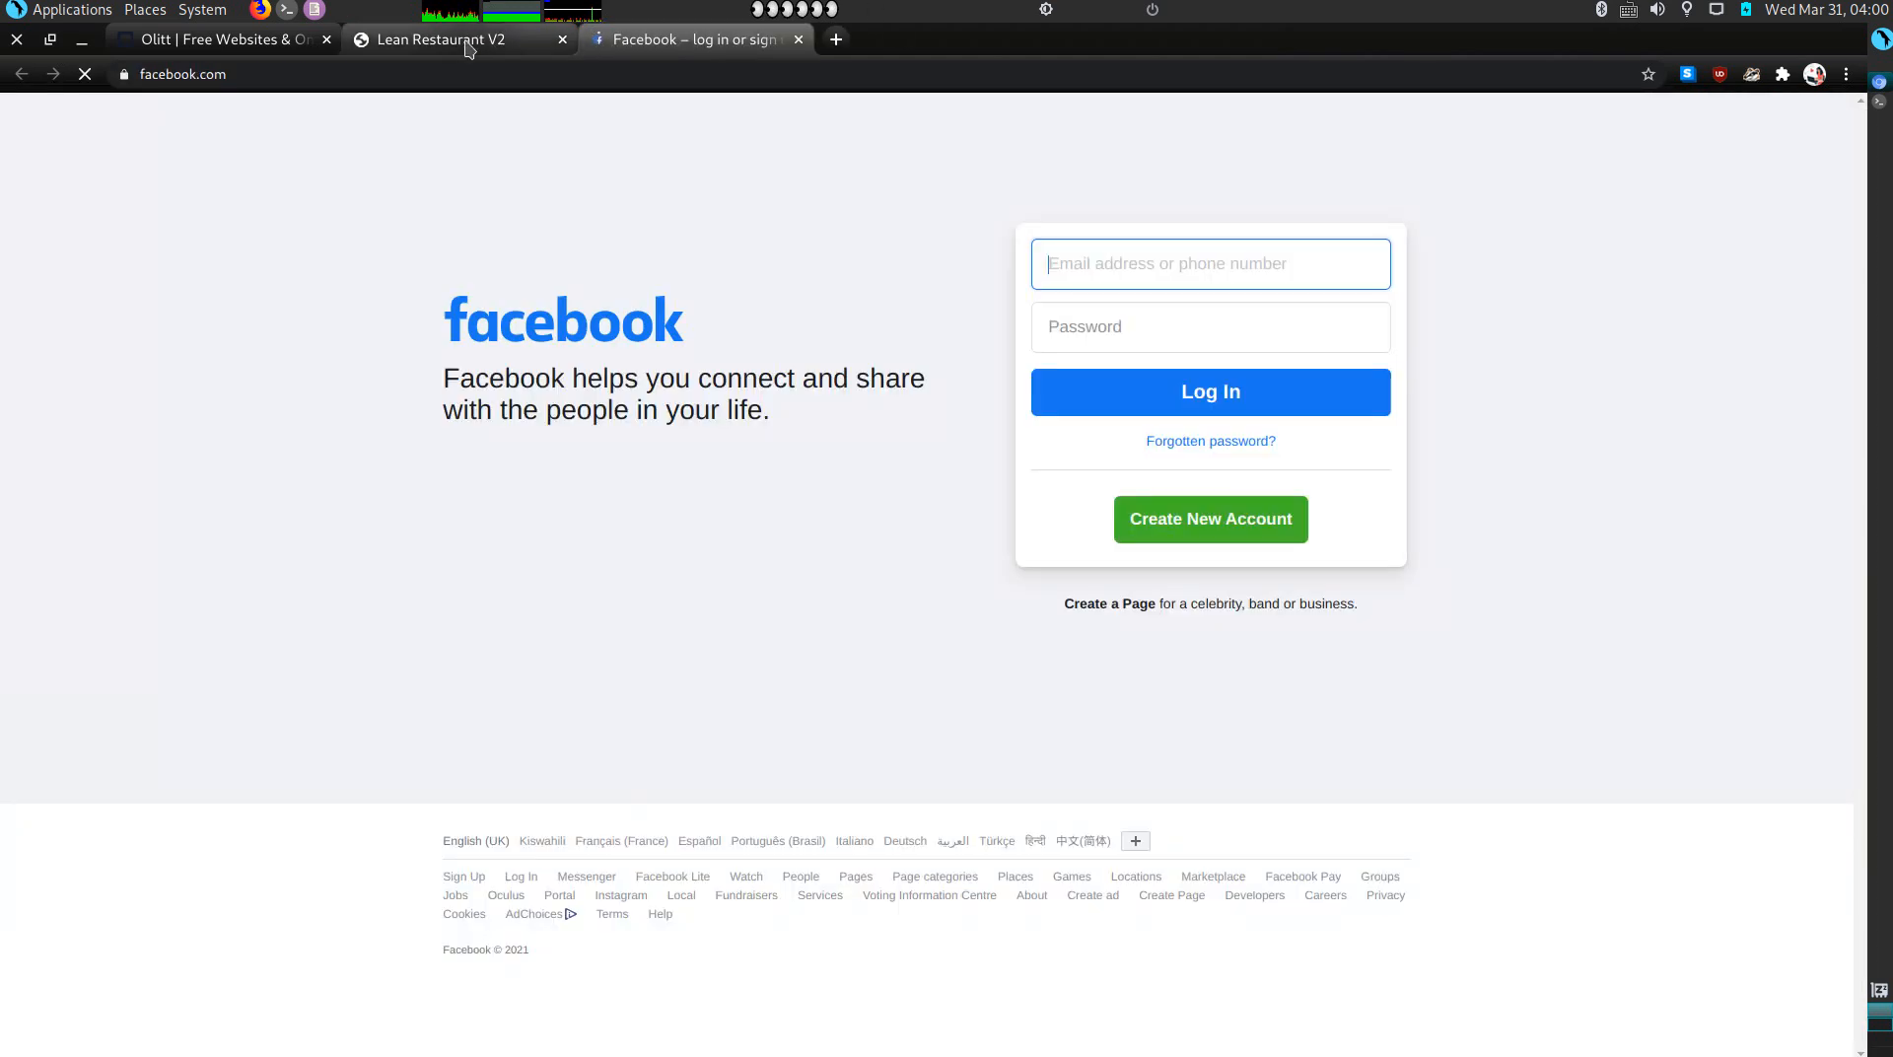
{"action": "left_click", "coordinate": [464, 43]}
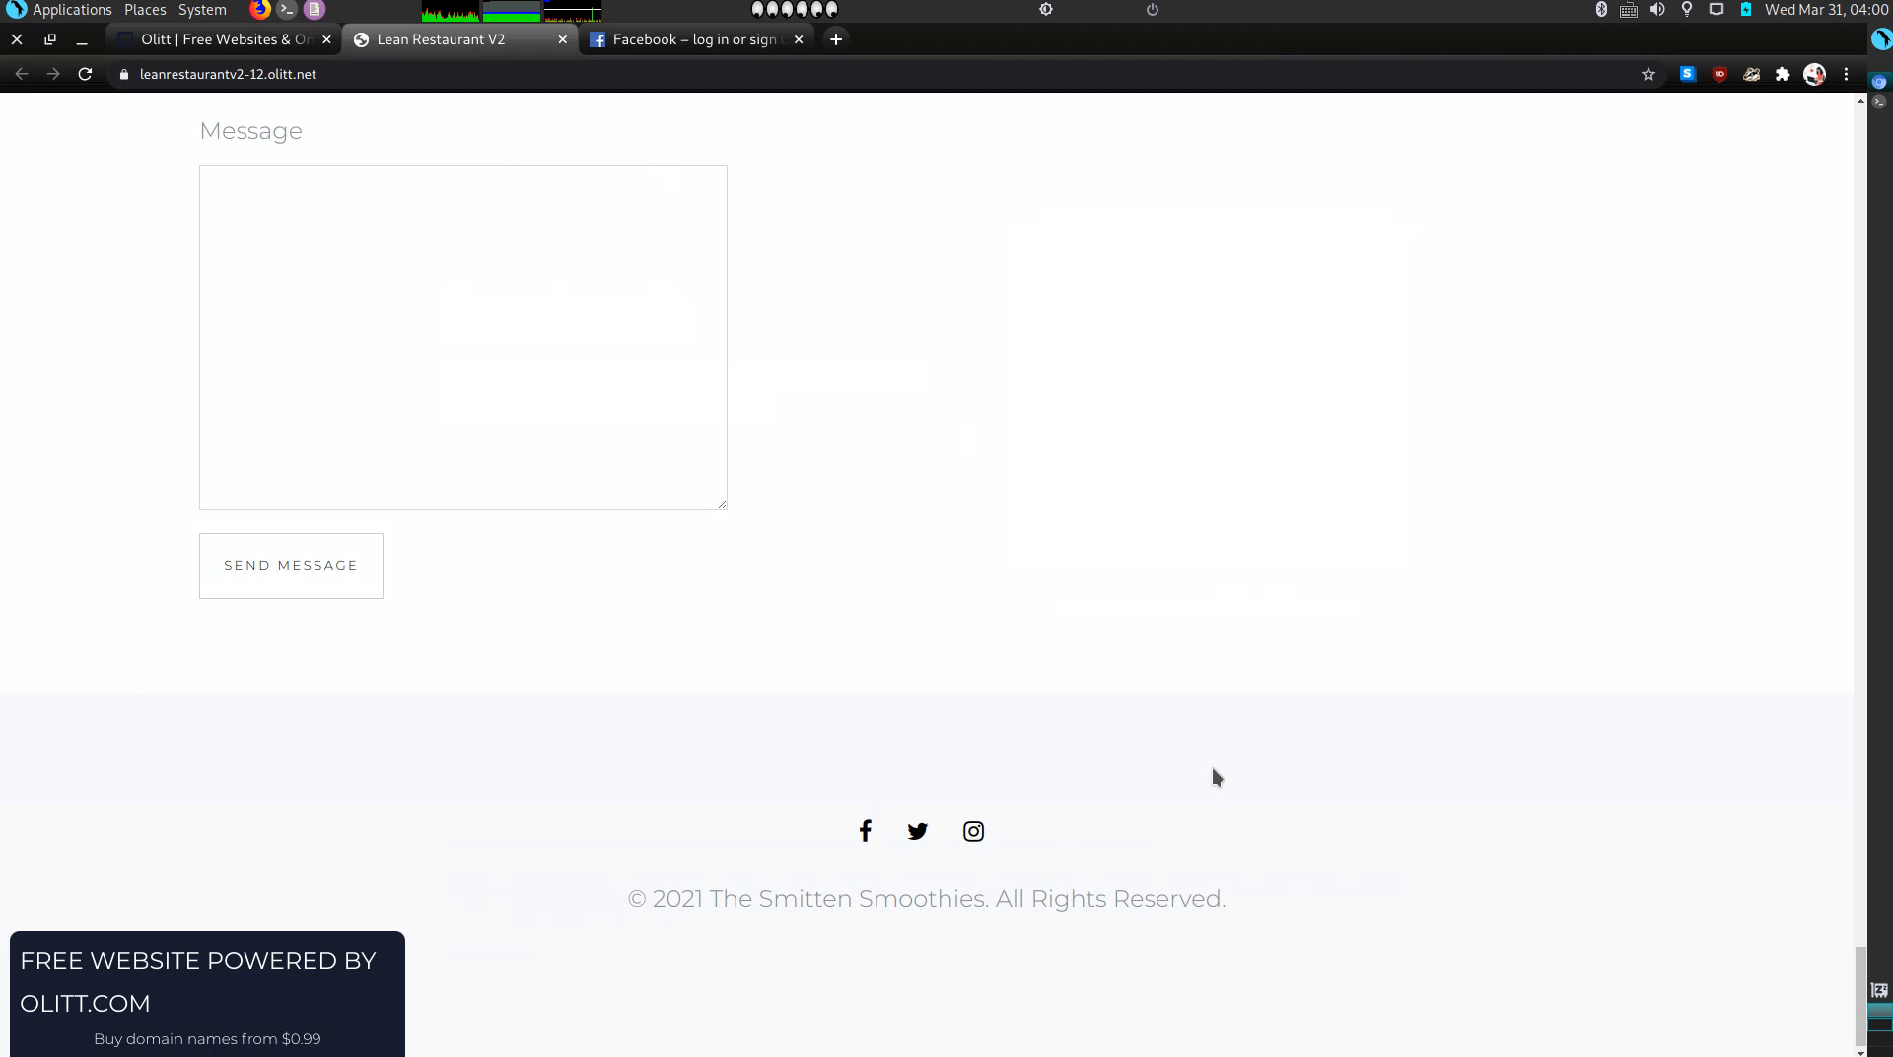
{"action": "left_click", "coordinate": [976, 838]}
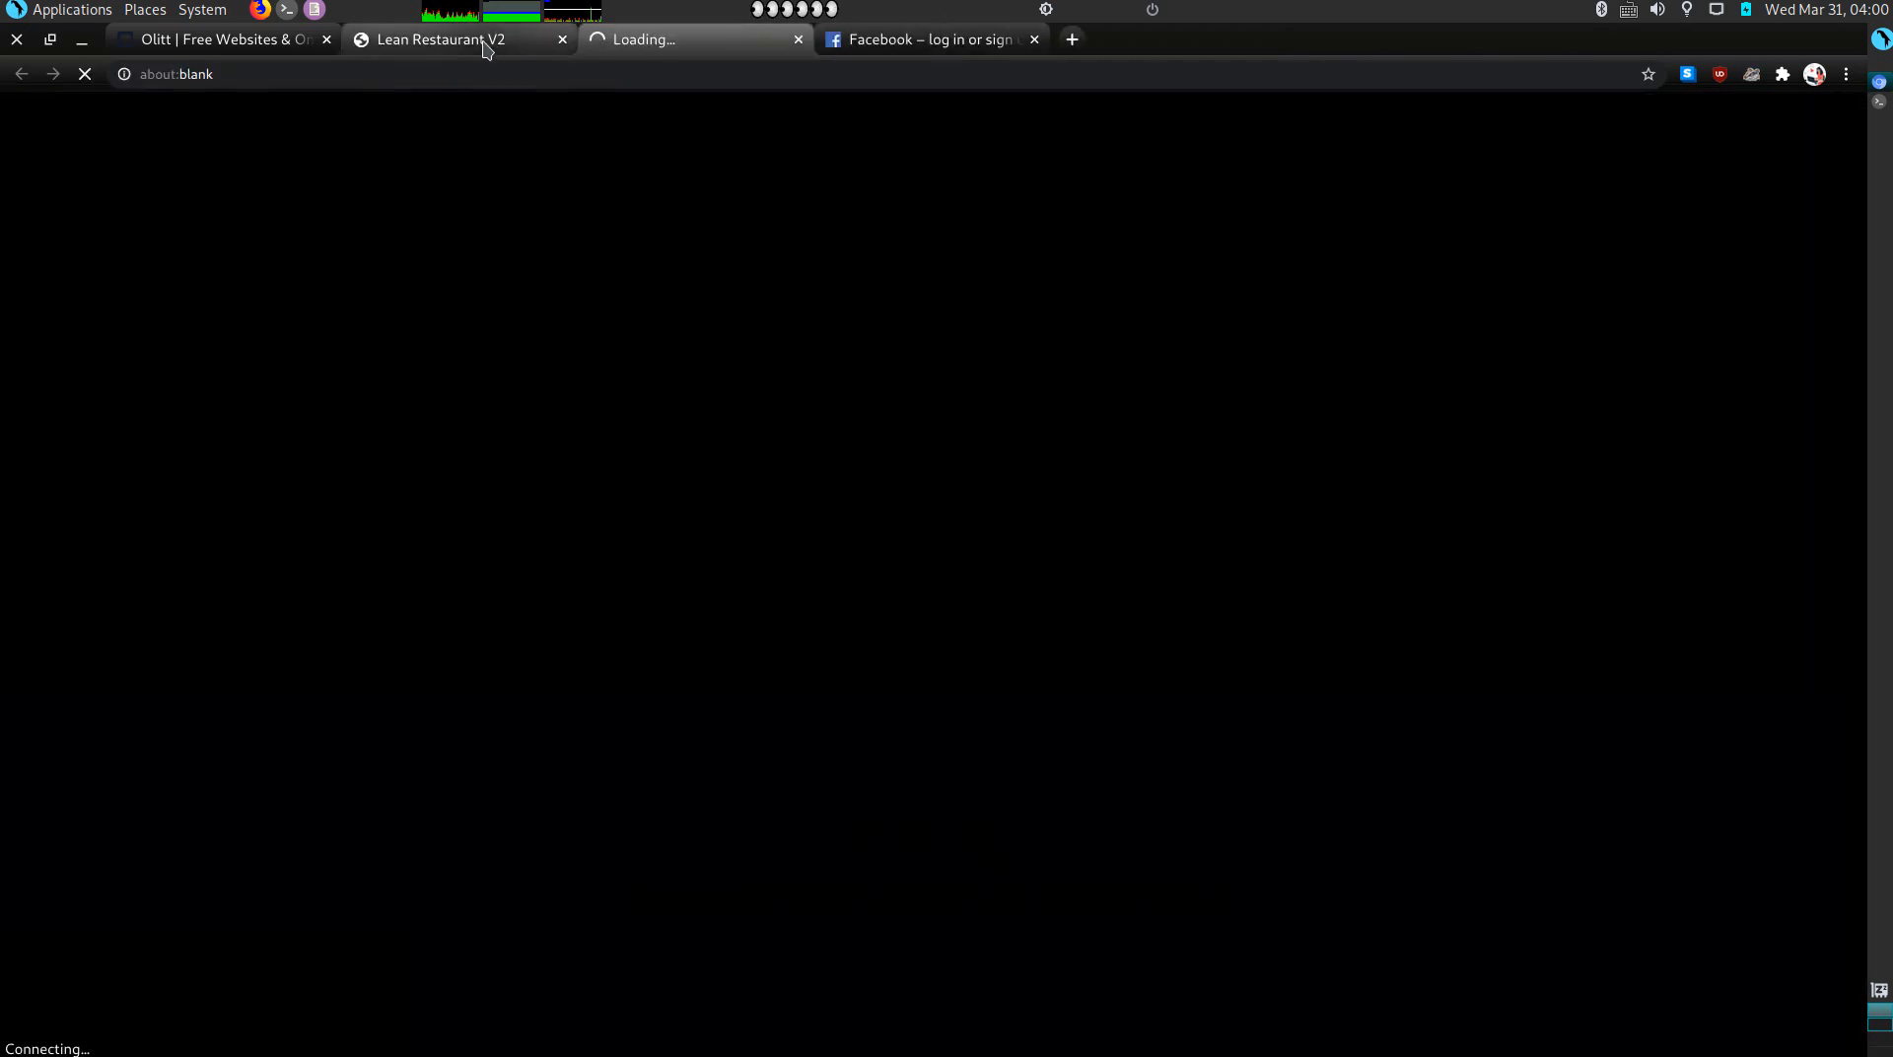
{"action": "left_click", "coordinate": [486, 42]}
{"action": "left_click", "coordinate": [917, 833]}
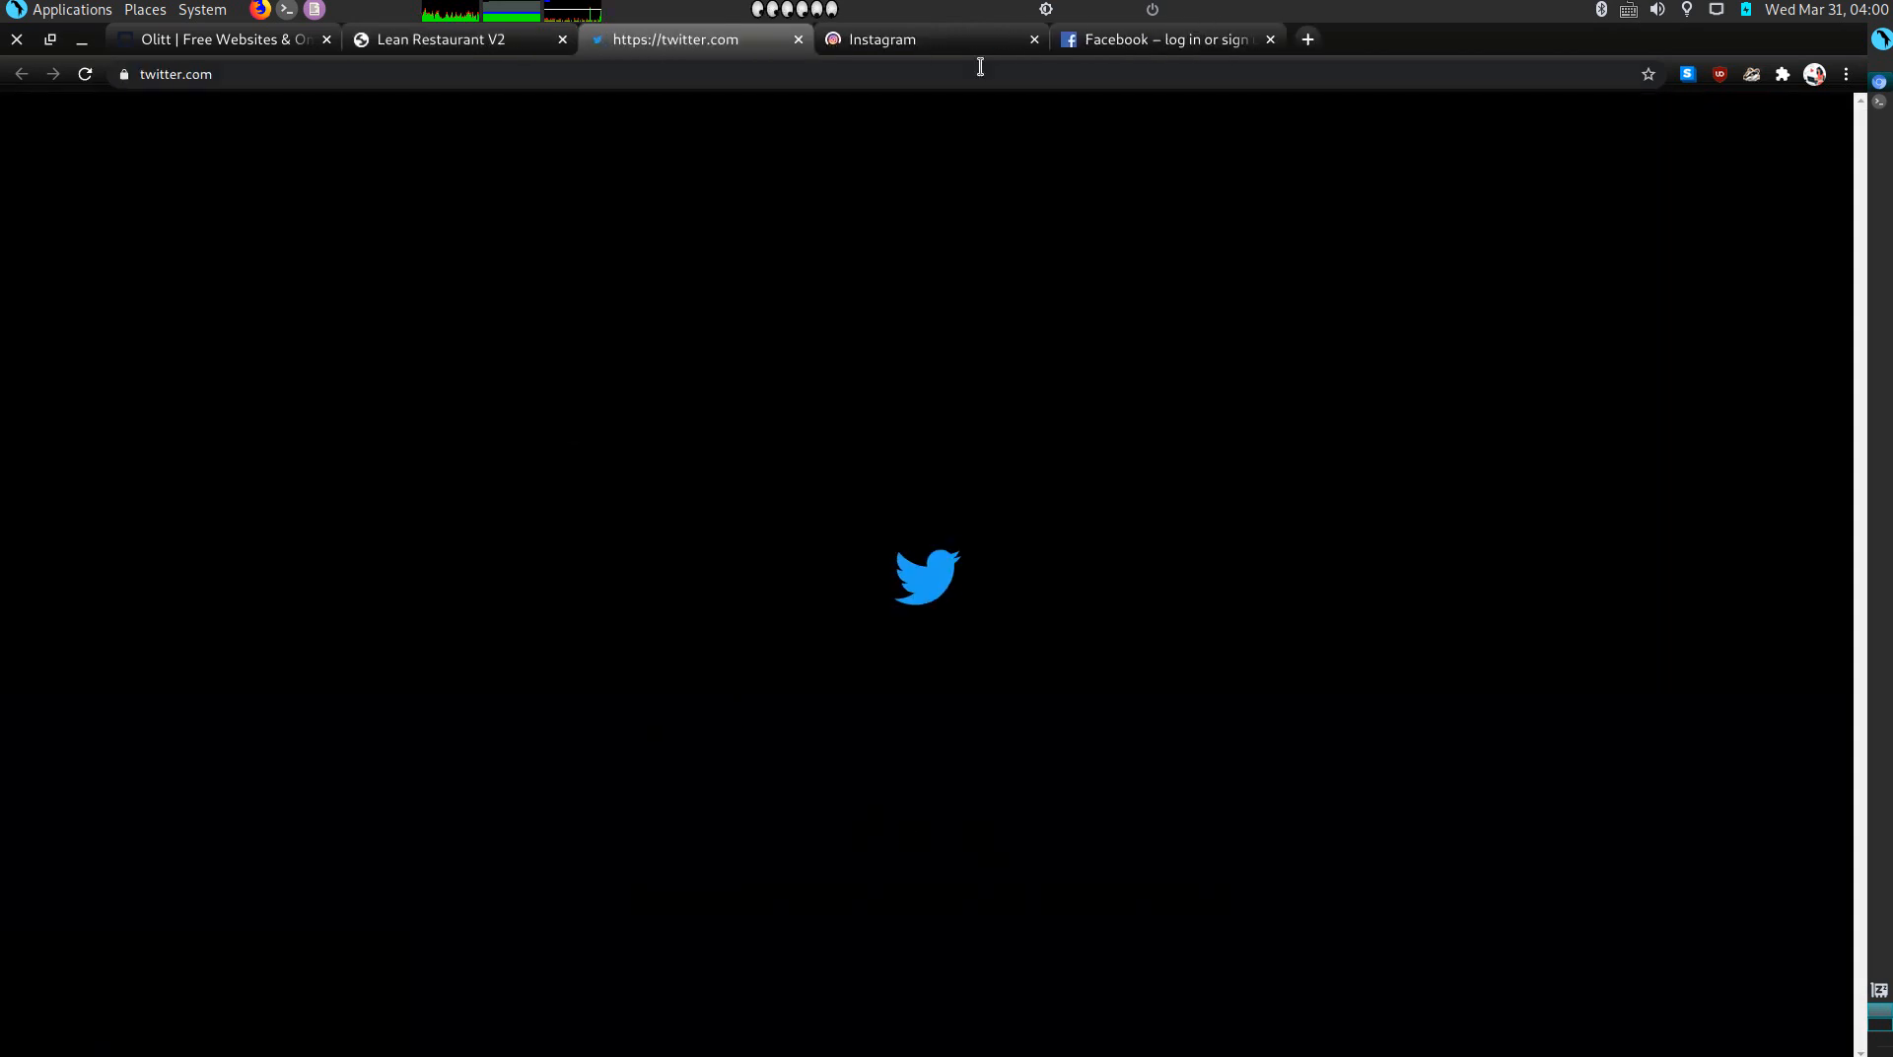
Step: Check the opened Instagram, Twitter and Facebook pages and close all three
{"action": "left_click", "coordinate": [922, 39]}
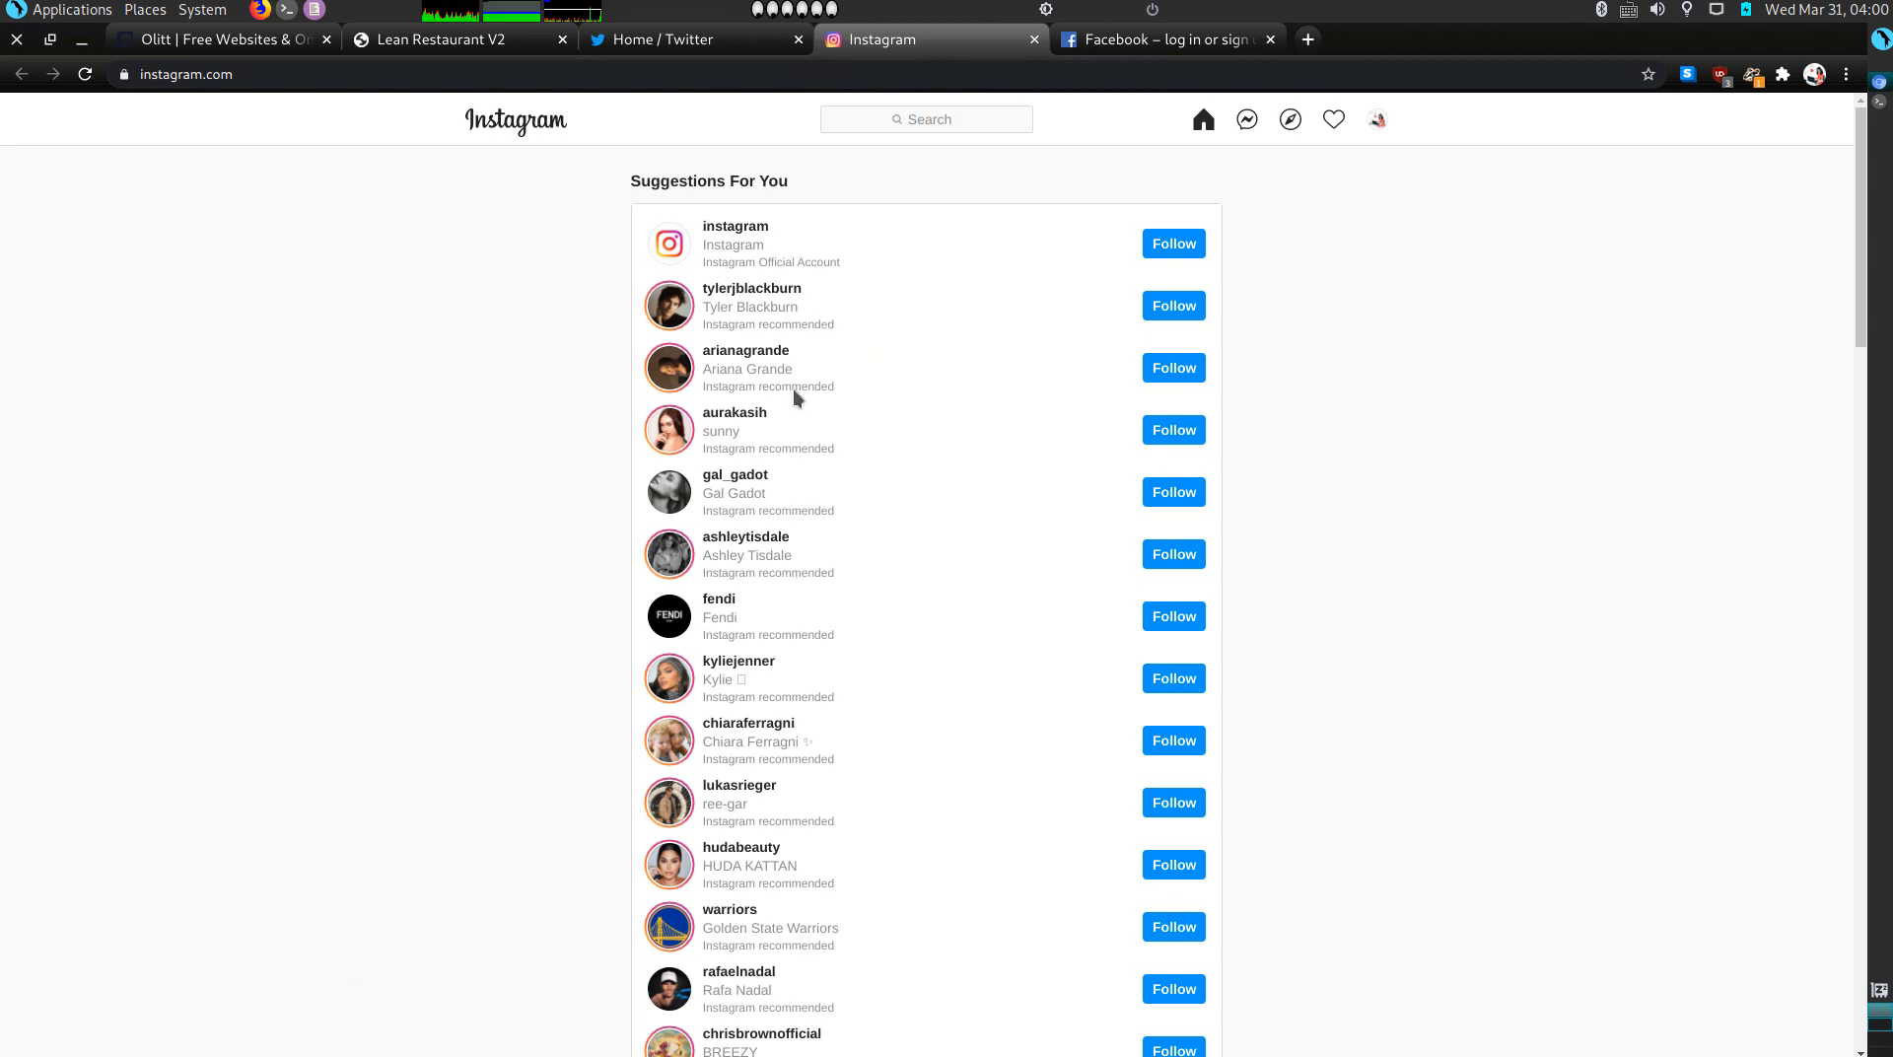
{"action": "left_click", "coordinate": [721, 43]}
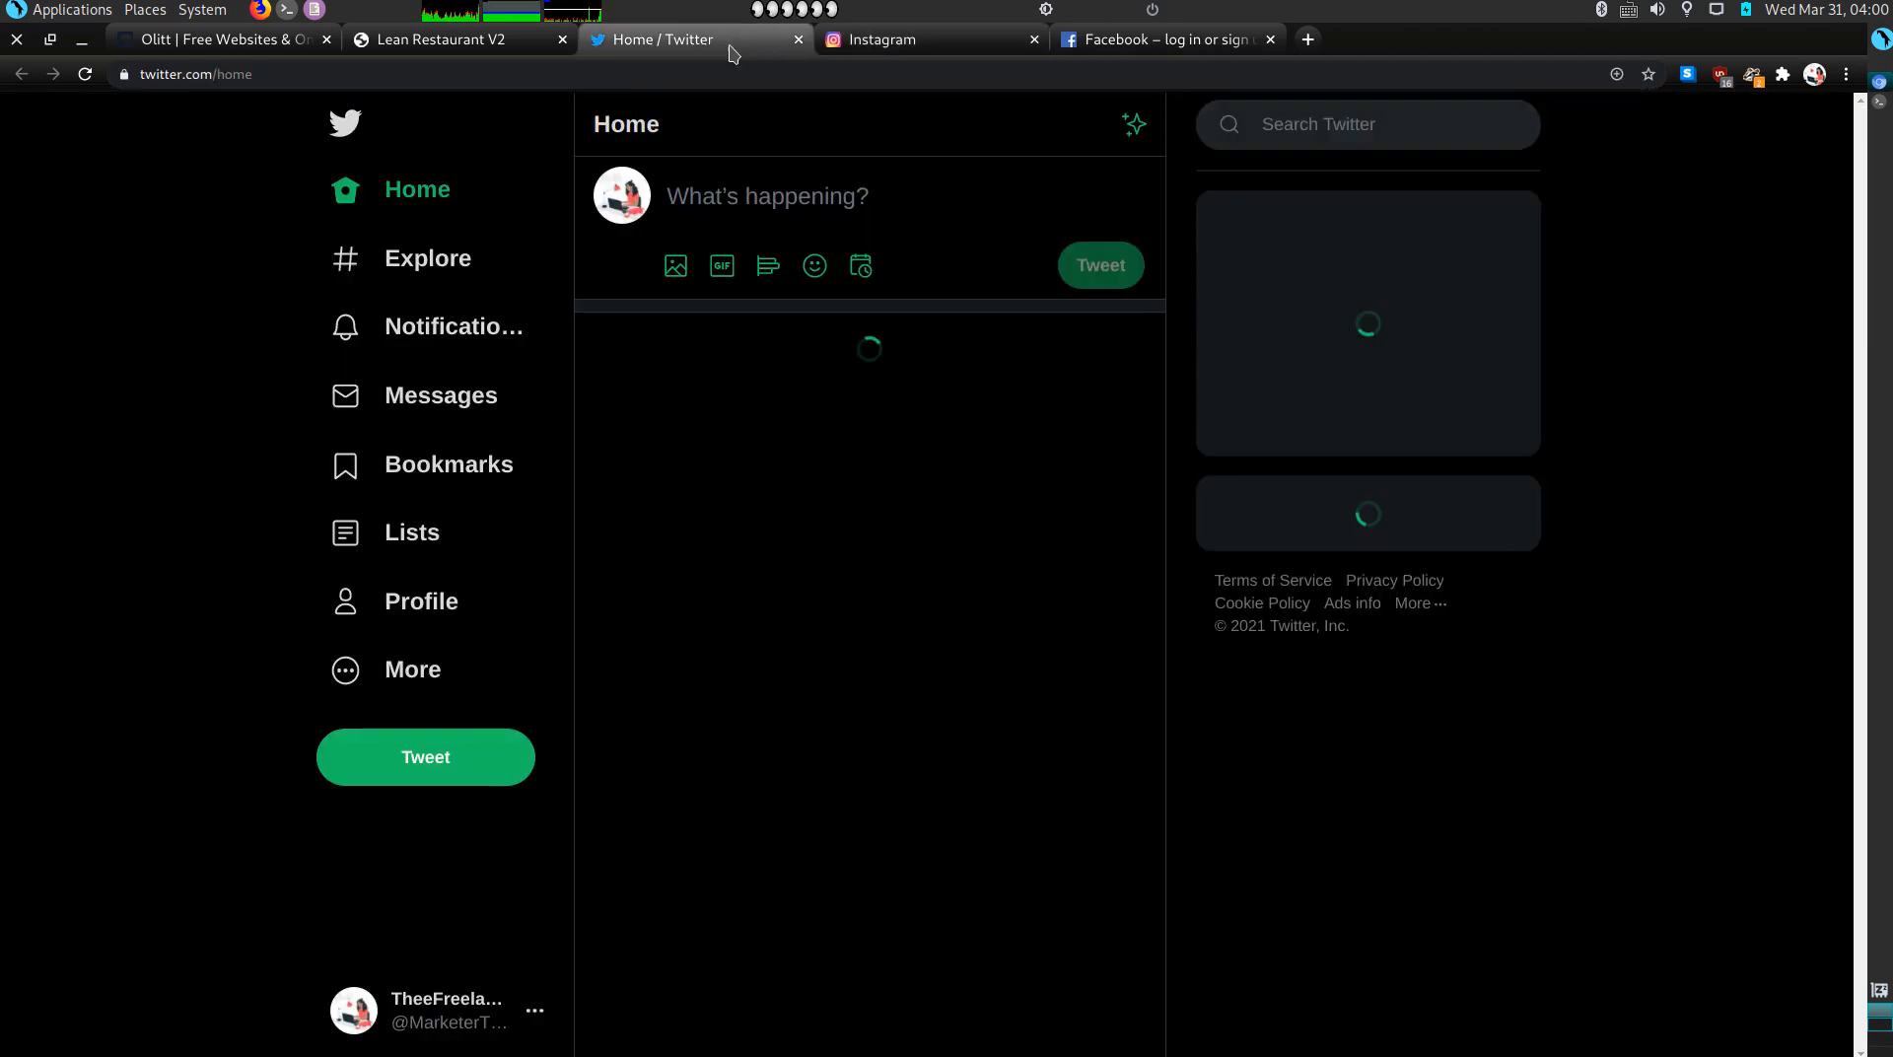
{"action": "scroll", "coordinate": [858, 476], "scroll_direction": "down", "scroll_amount": 1}
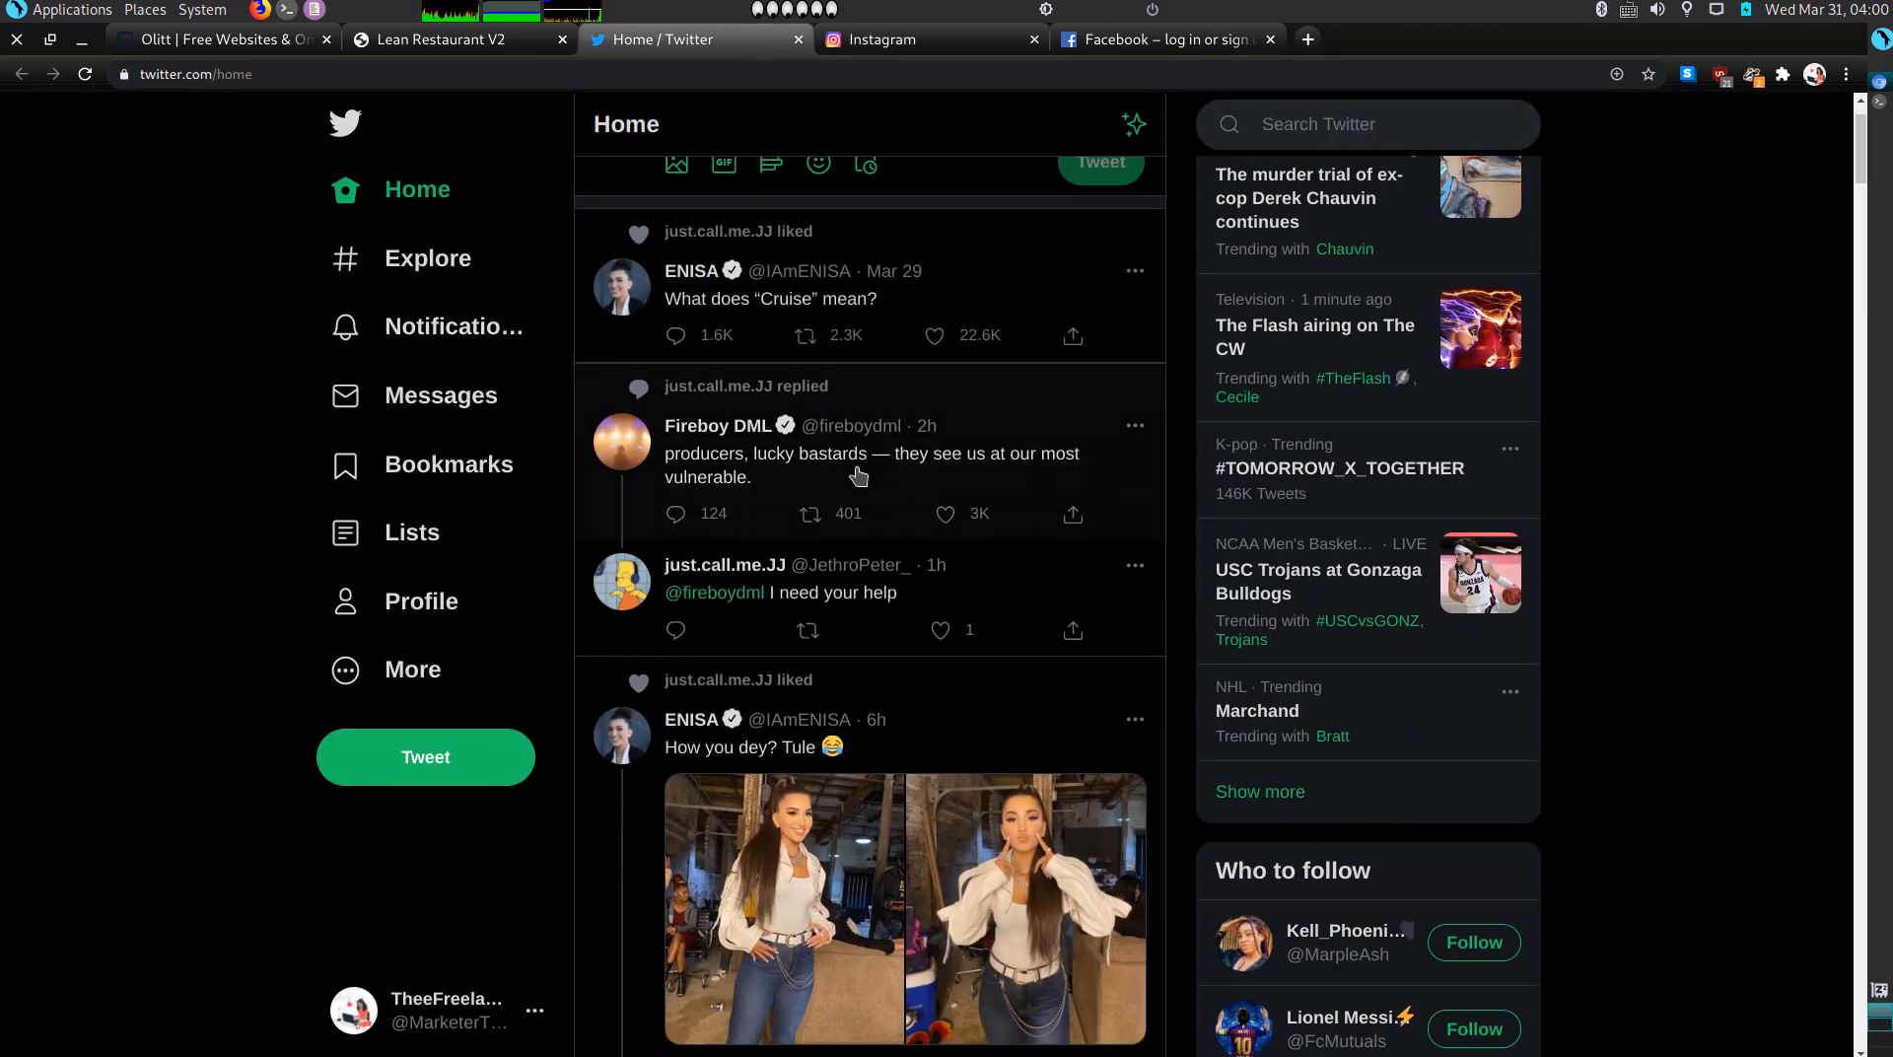
{"action": "left_click", "coordinate": [1109, 47]}
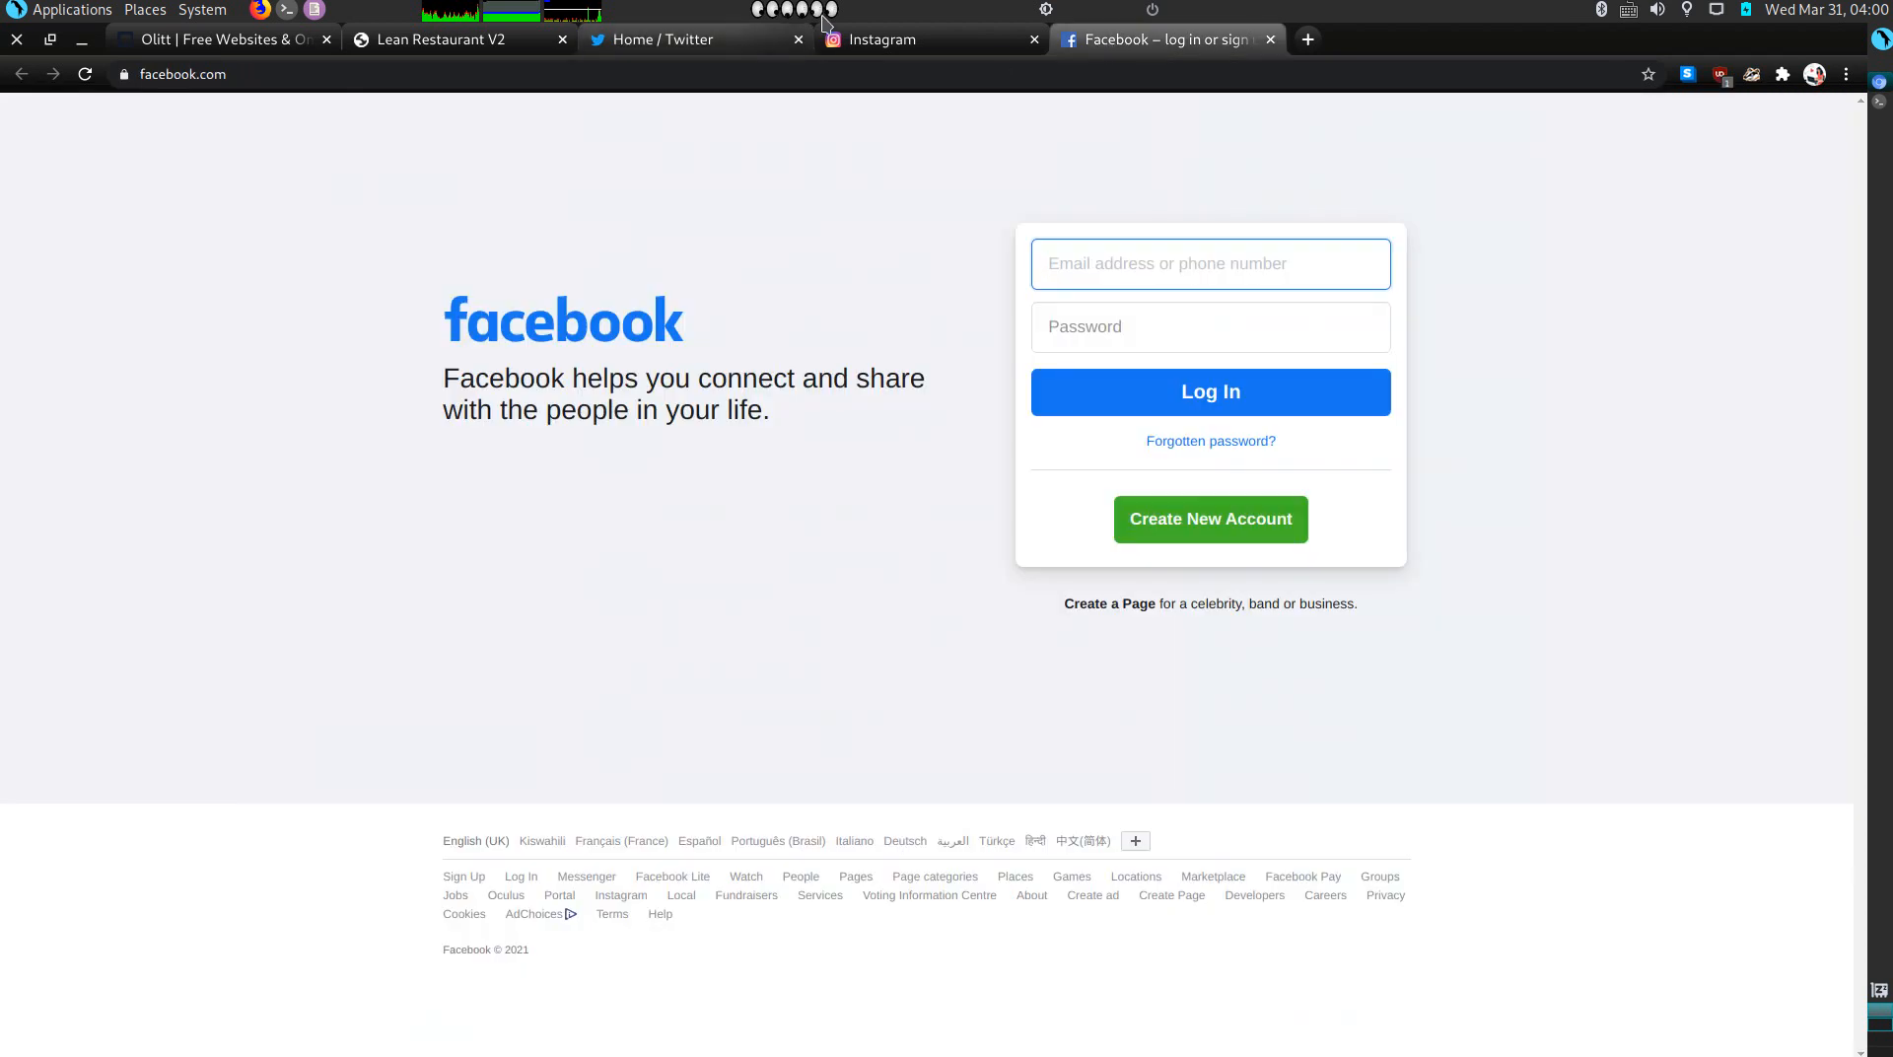
{"action": "left_click", "coordinate": [785, 48]}
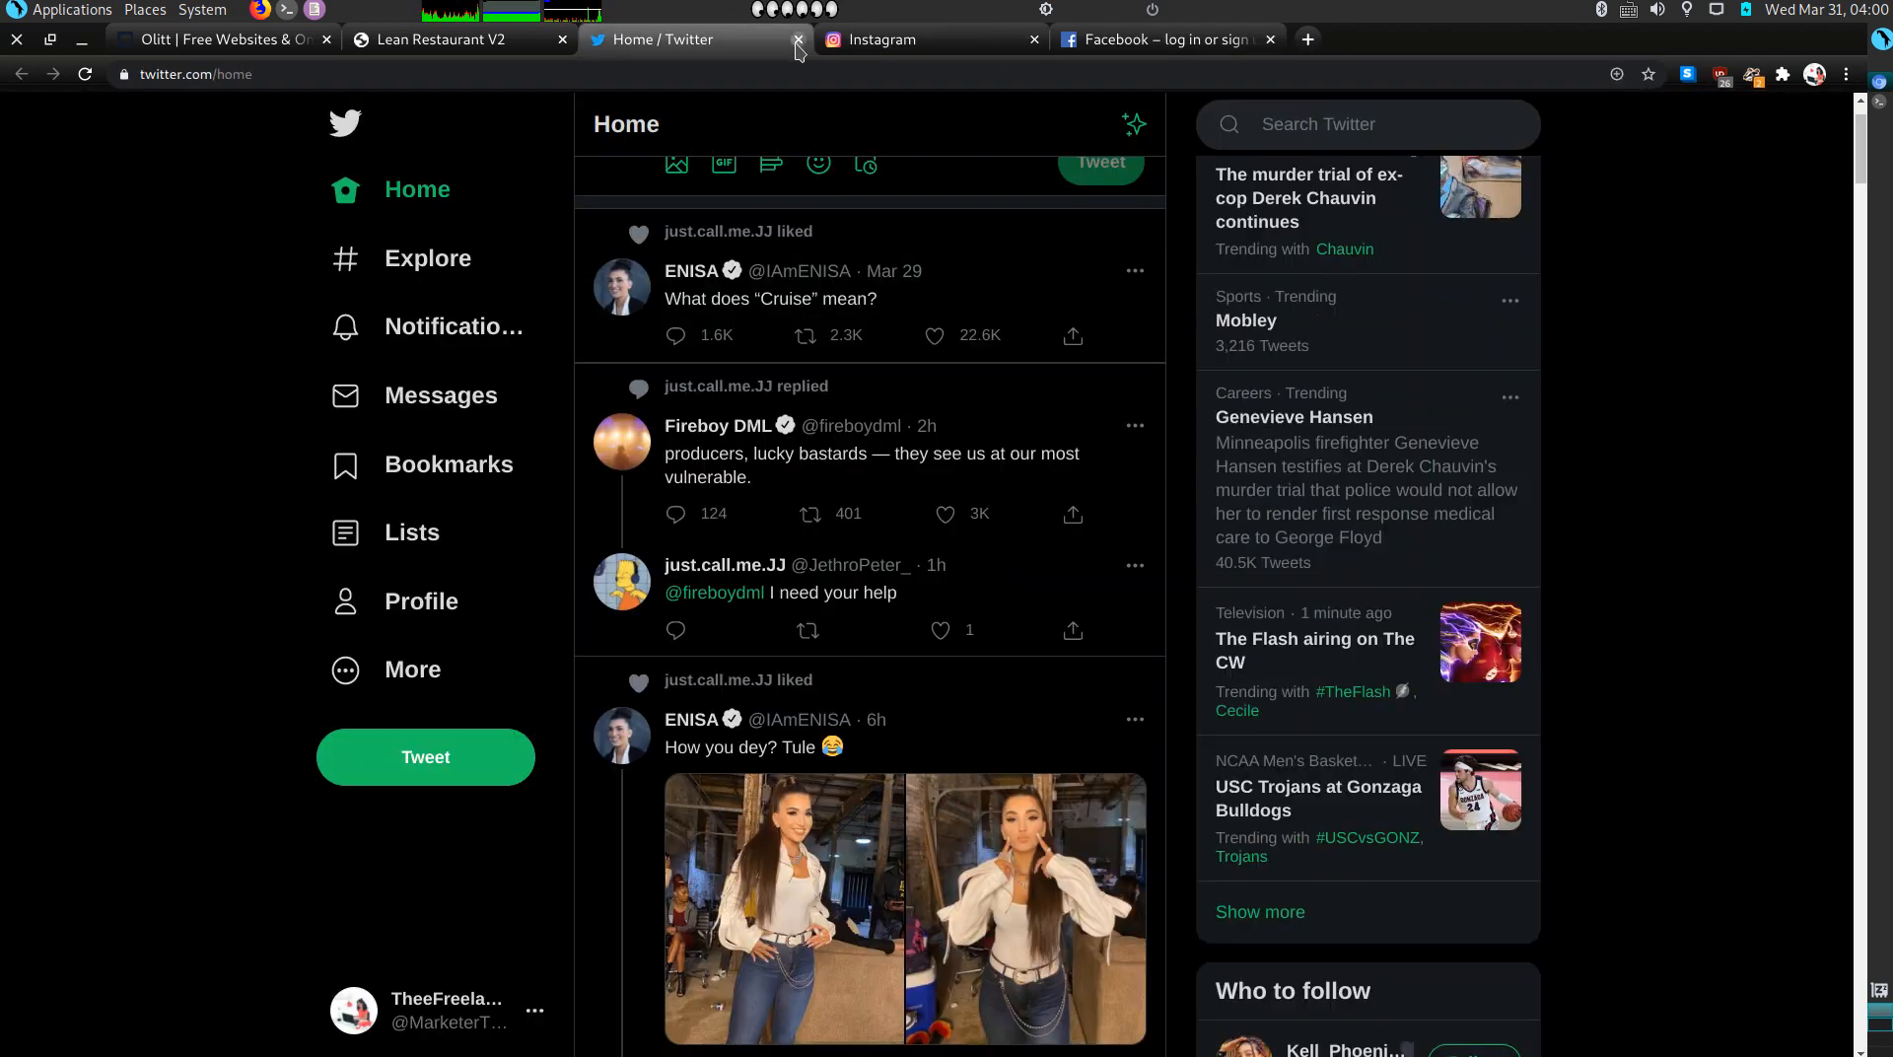
{"action": "left_click", "coordinate": [797, 40]}
{"action": "left_click", "coordinate": [798, 40]}
{"action": "left_click", "coordinate": [797, 40]}
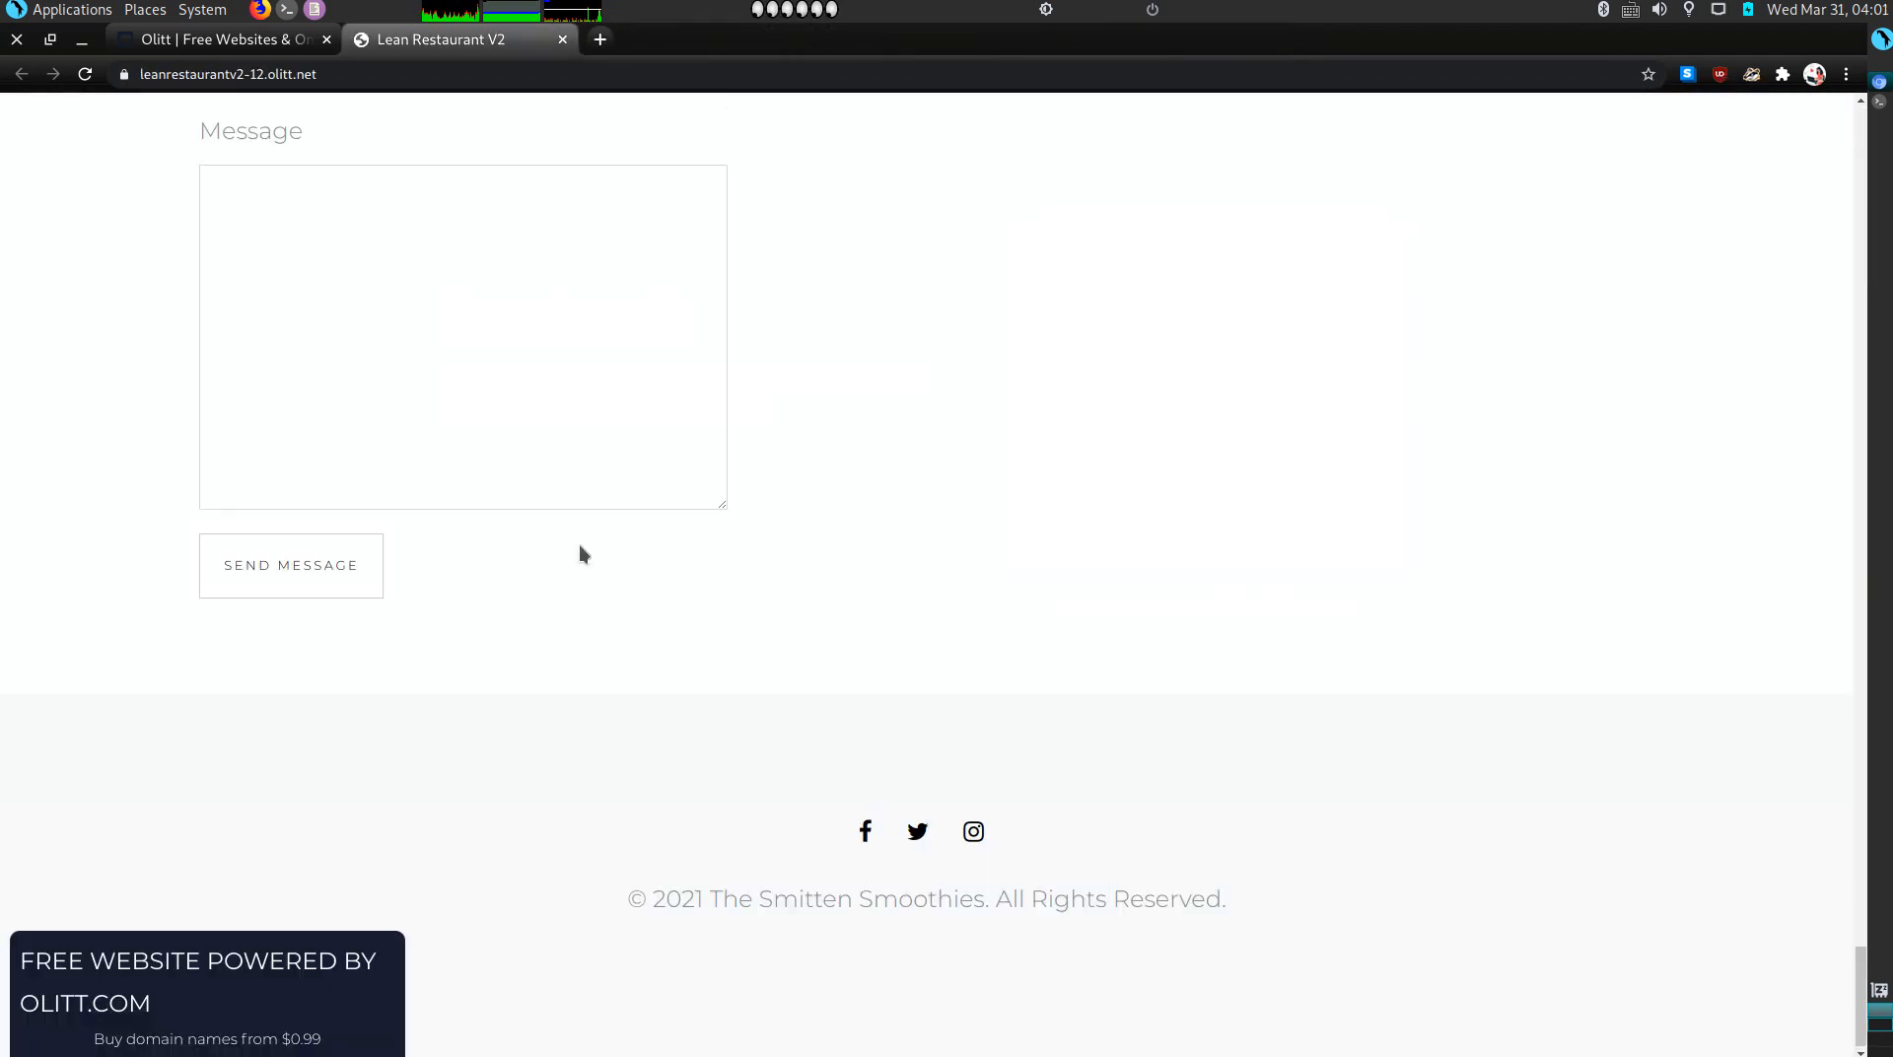
Step: Review the live site from the footer back up to the hero section
{"action": "scroll", "coordinate": [580, 552], "scroll_direction": "up", "scroll_amount": 12}
{"action": "scroll", "coordinate": [361, 661], "scroll_direction": "up", "scroll_amount": 10}
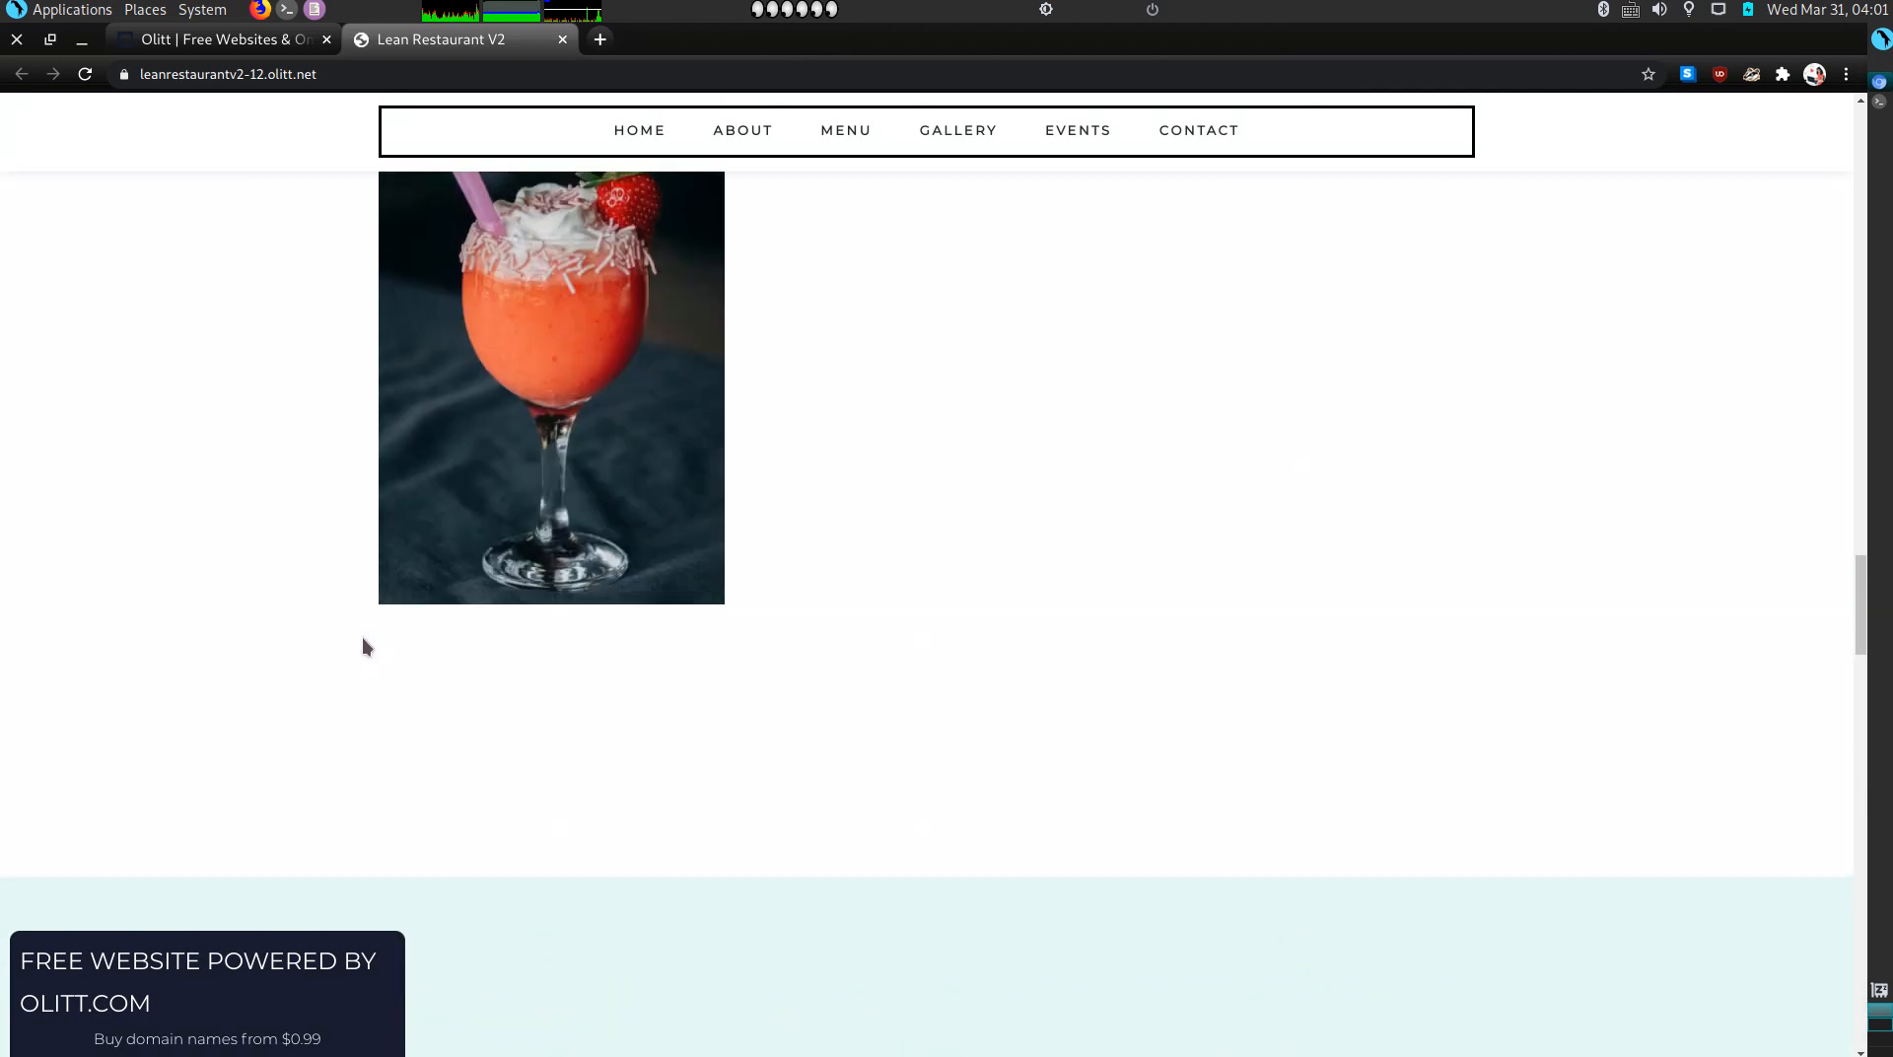
{"action": "scroll", "coordinate": [355, 631], "scroll_direction": "up", "scroll_amount": 12}
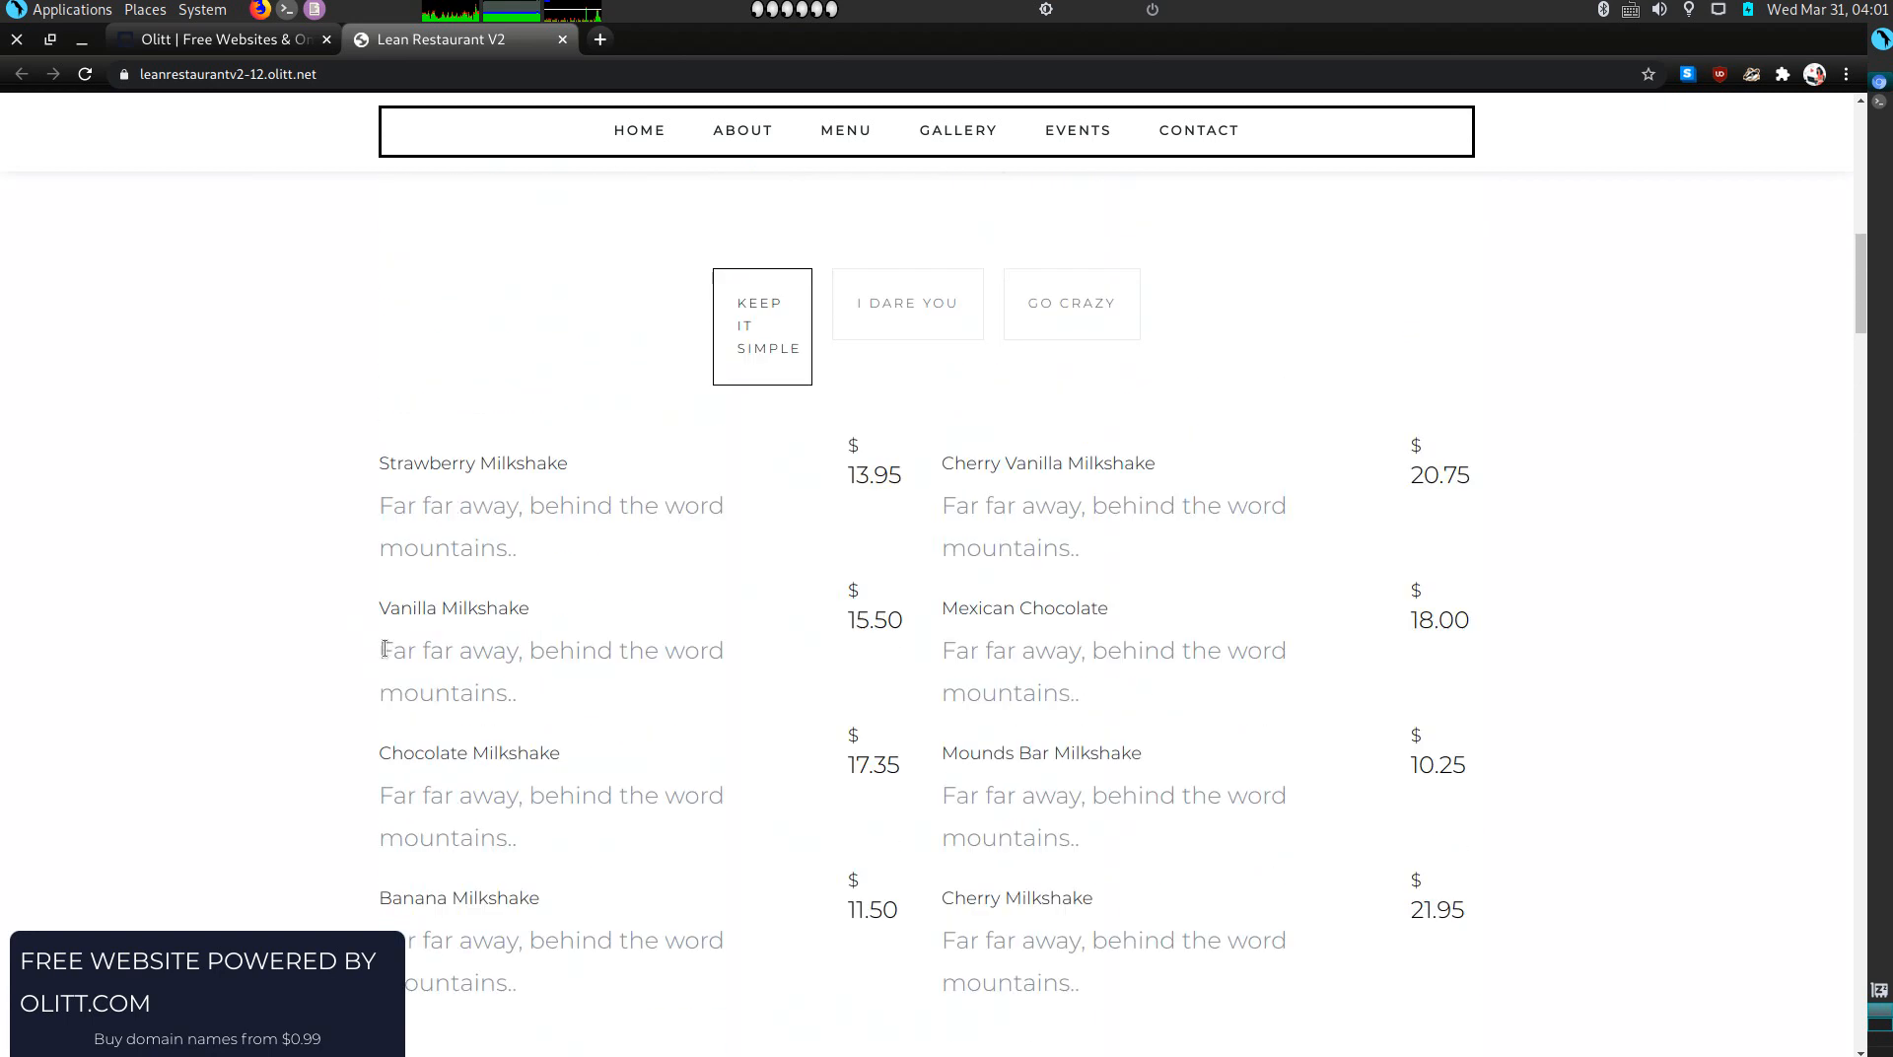
{"action": "scroll", "coordinate": [383, 648], "scroll_direction": "up", "scroll_amount": 10}
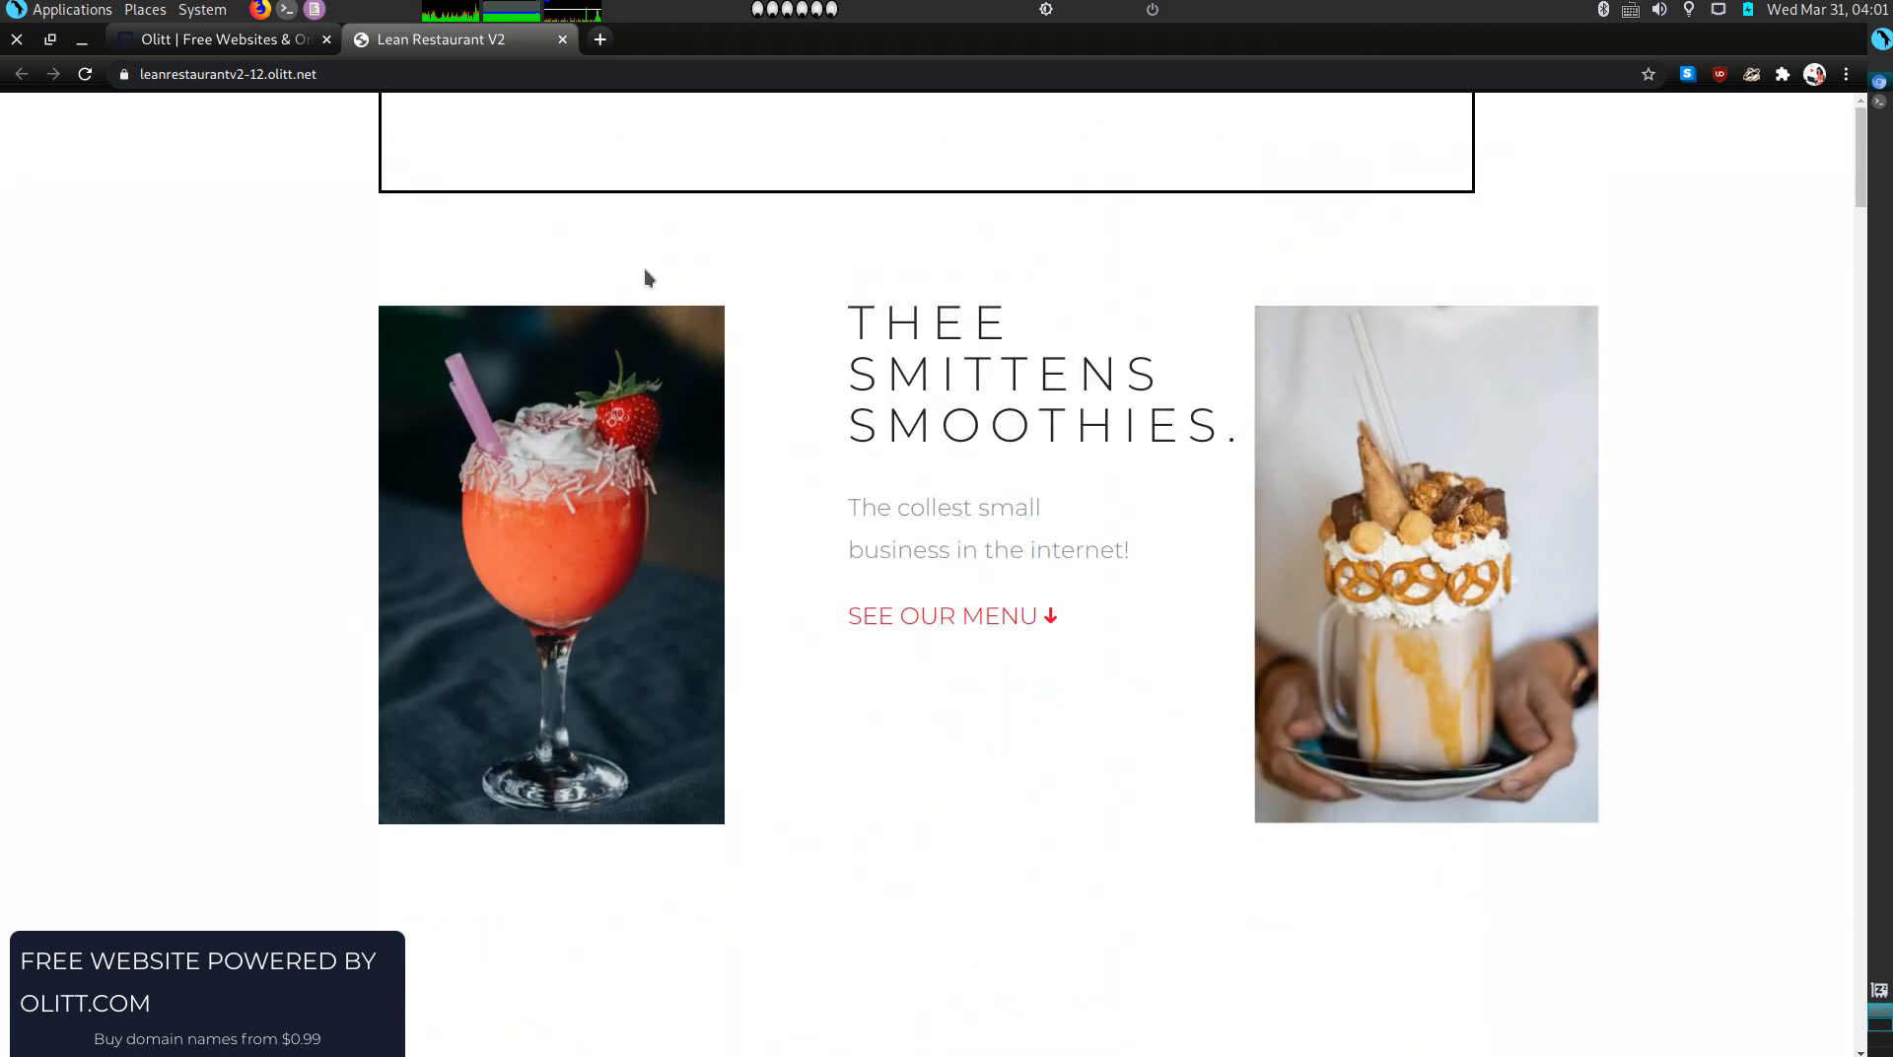
Step: Switch to the site editor and set the navigation bar's text color to black, #000000
{"action": "left_click", "coordinate": [217, 39]}
{"action": "scroll", "coordinate": [535, 400], "scroll_direction": "up", "scroll_amount": 4}
{"action": "left_click", "coordinate": [457, 148]}
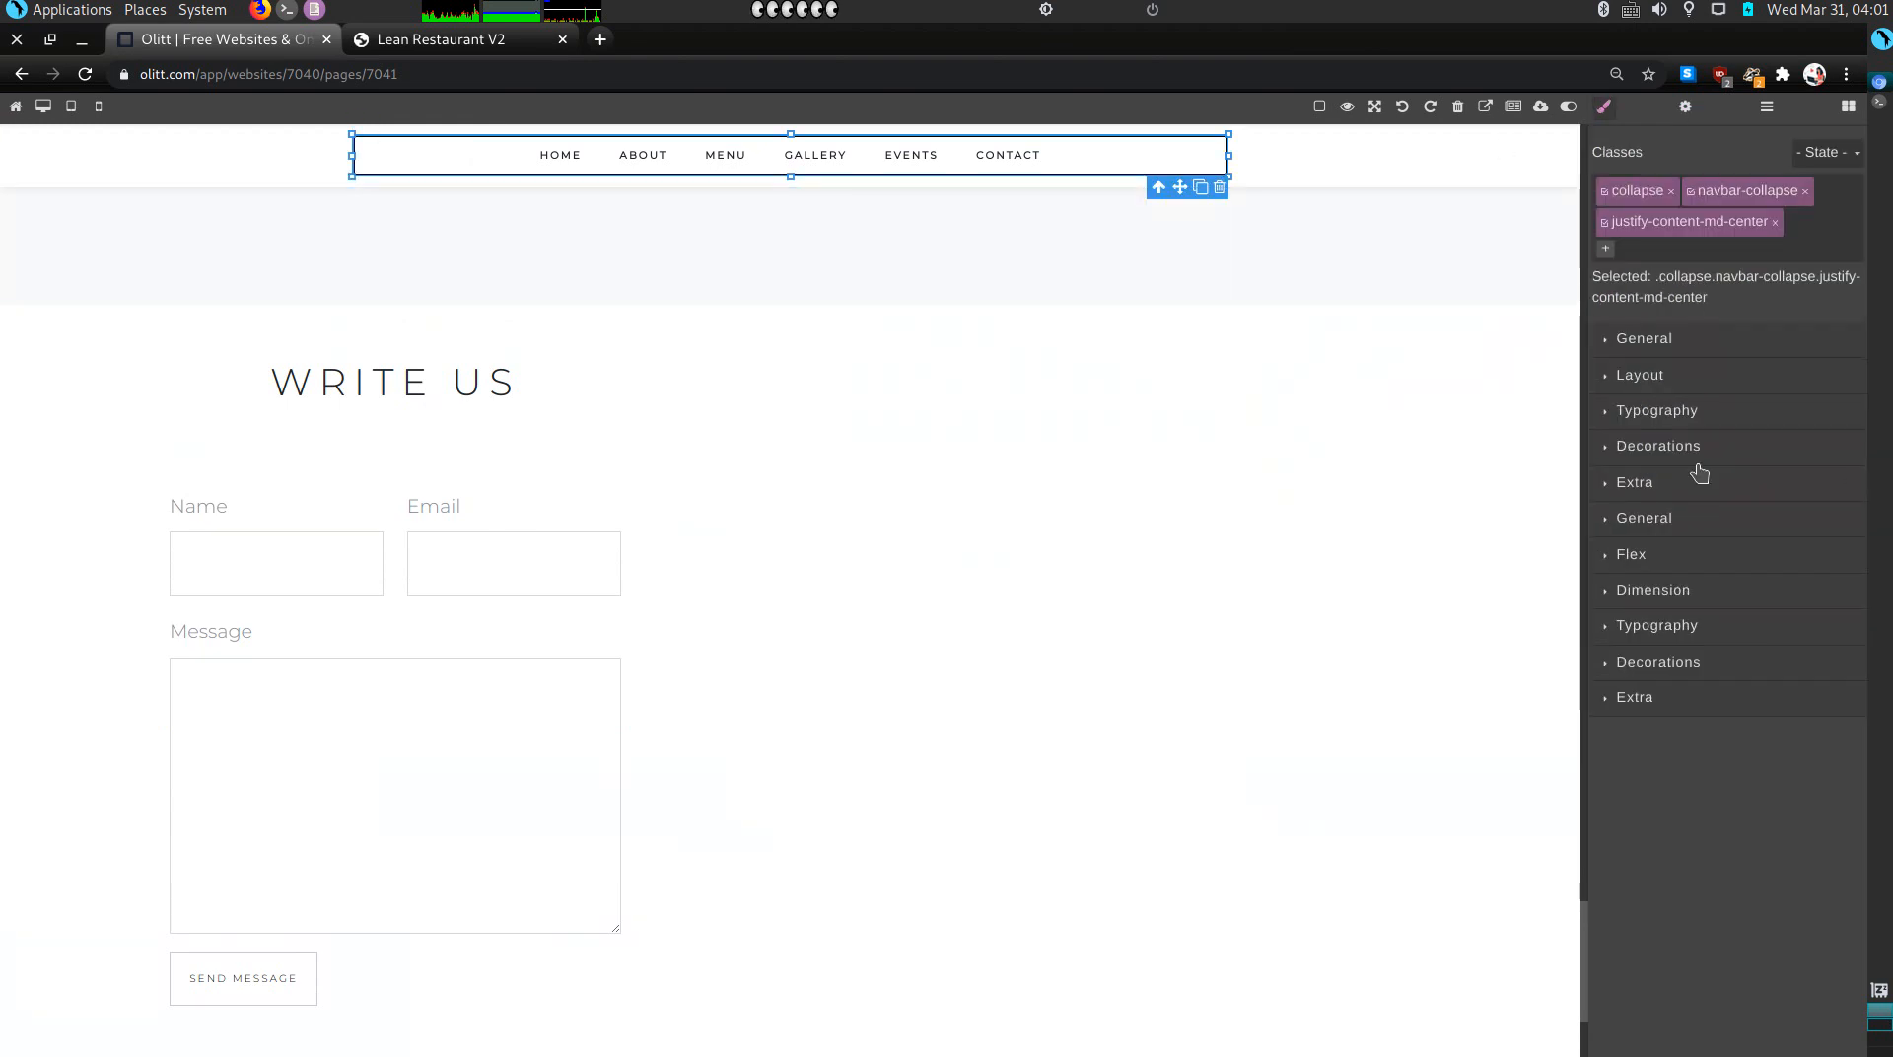
{"action": "left_click", "coordinate": [1604, 630]}
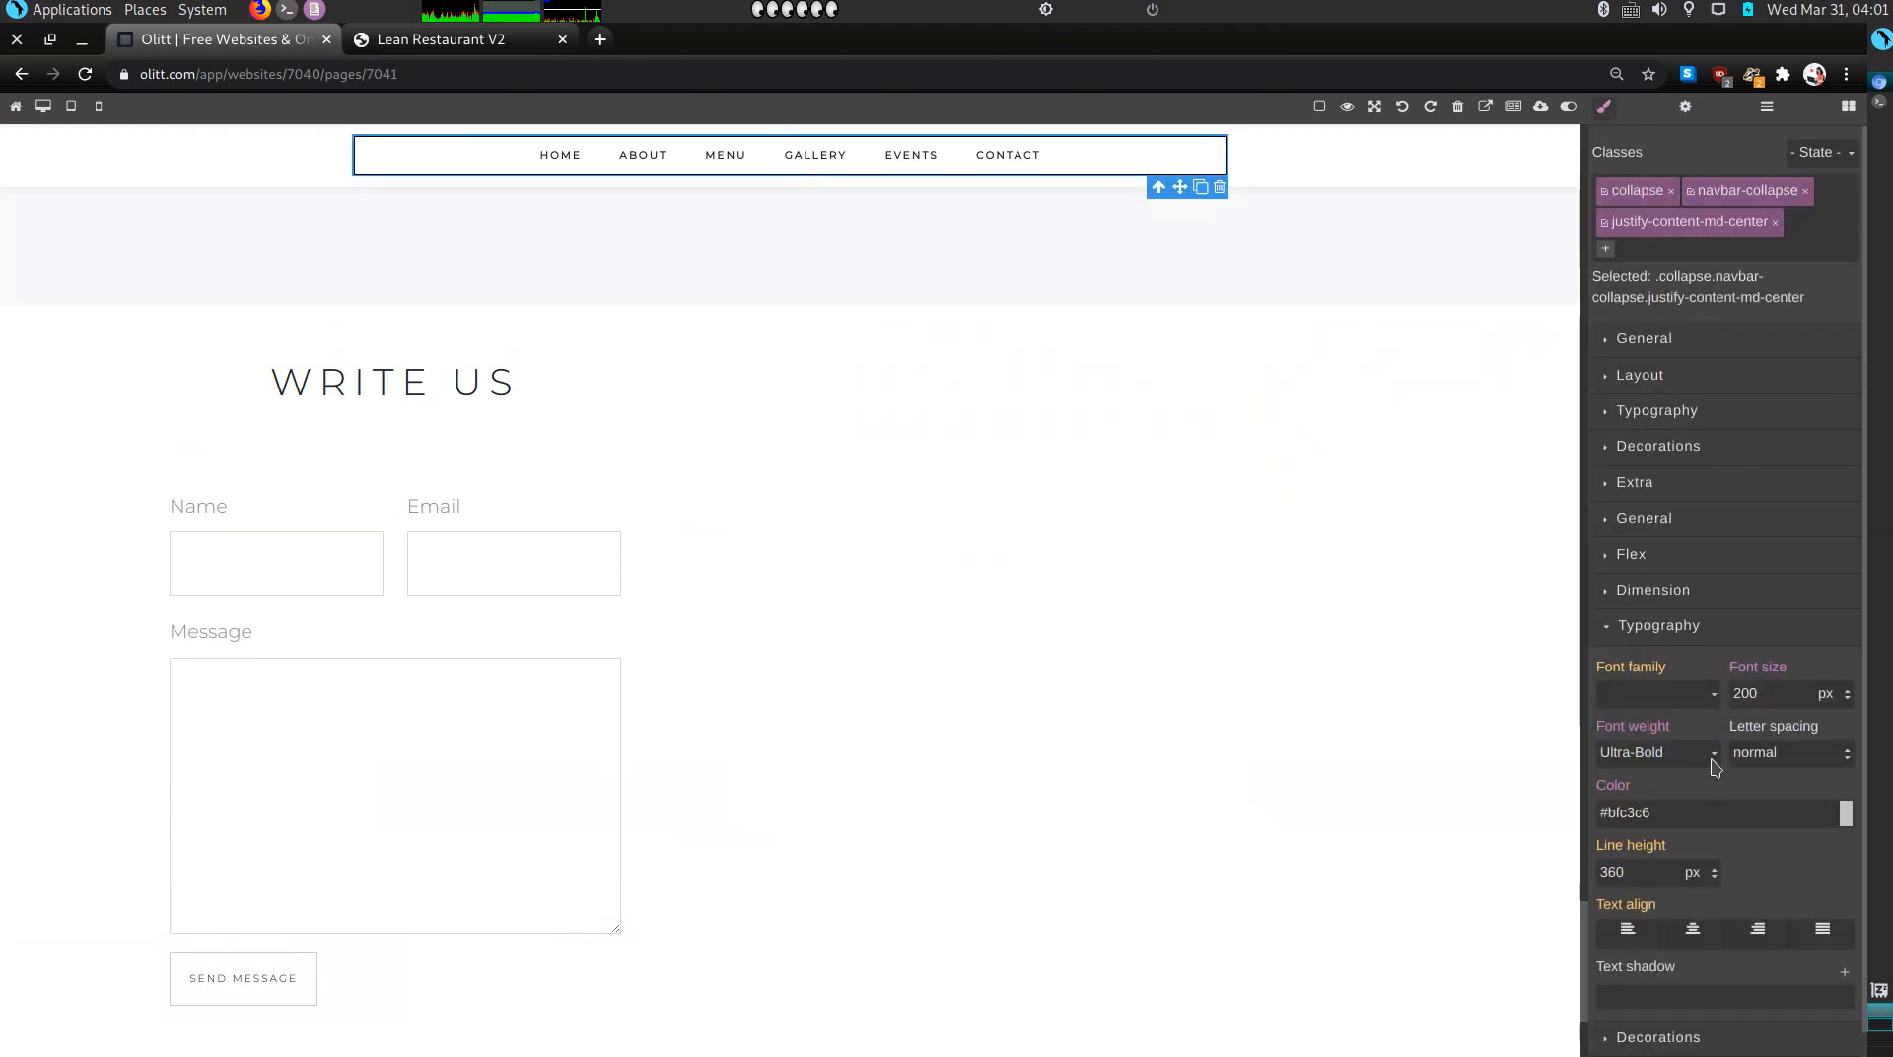
{"action": "scroll", "coordinate": [1821, 813], "scroll_direction": "down", "scroll_amount": 1}
{"action": "left_click", "coordinate": [1844, 784]}
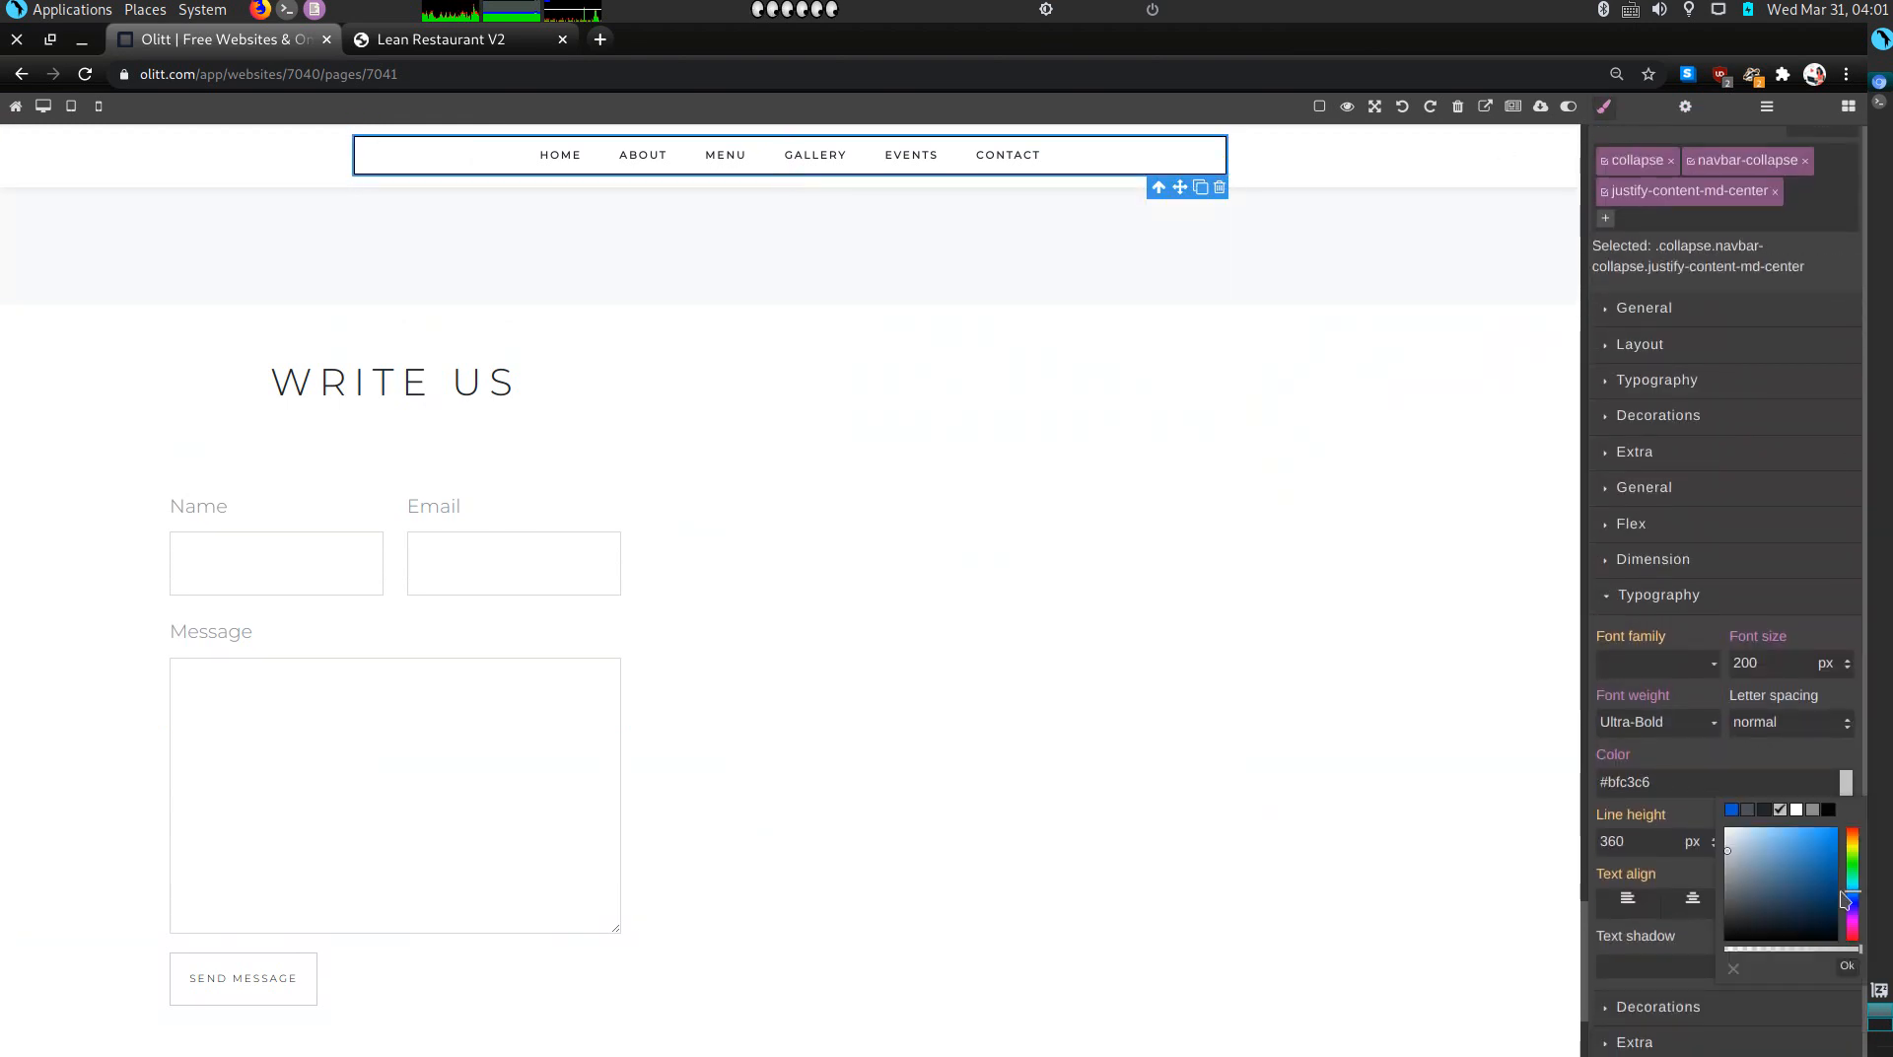
{"action": "left_click", "coordinate": [1829, 810]}
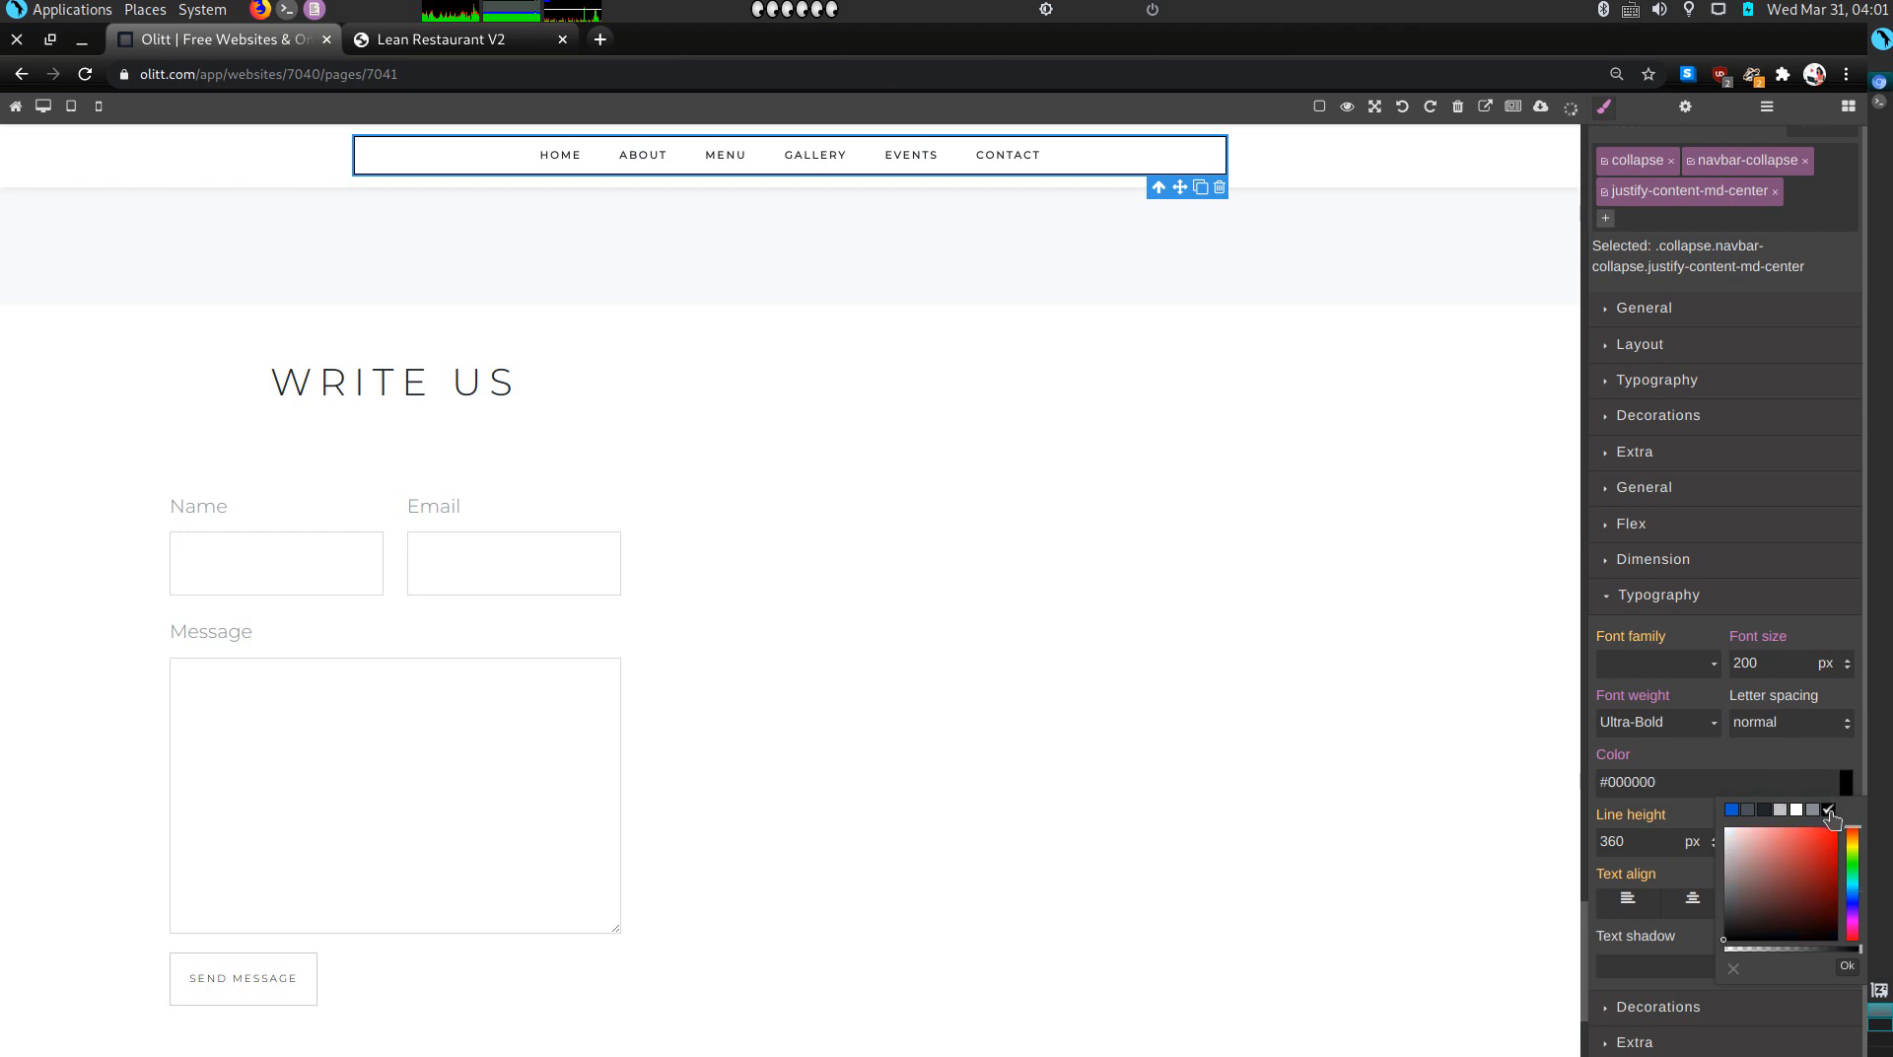
{"action": "left_click", "coordinate": [1847, 967]}
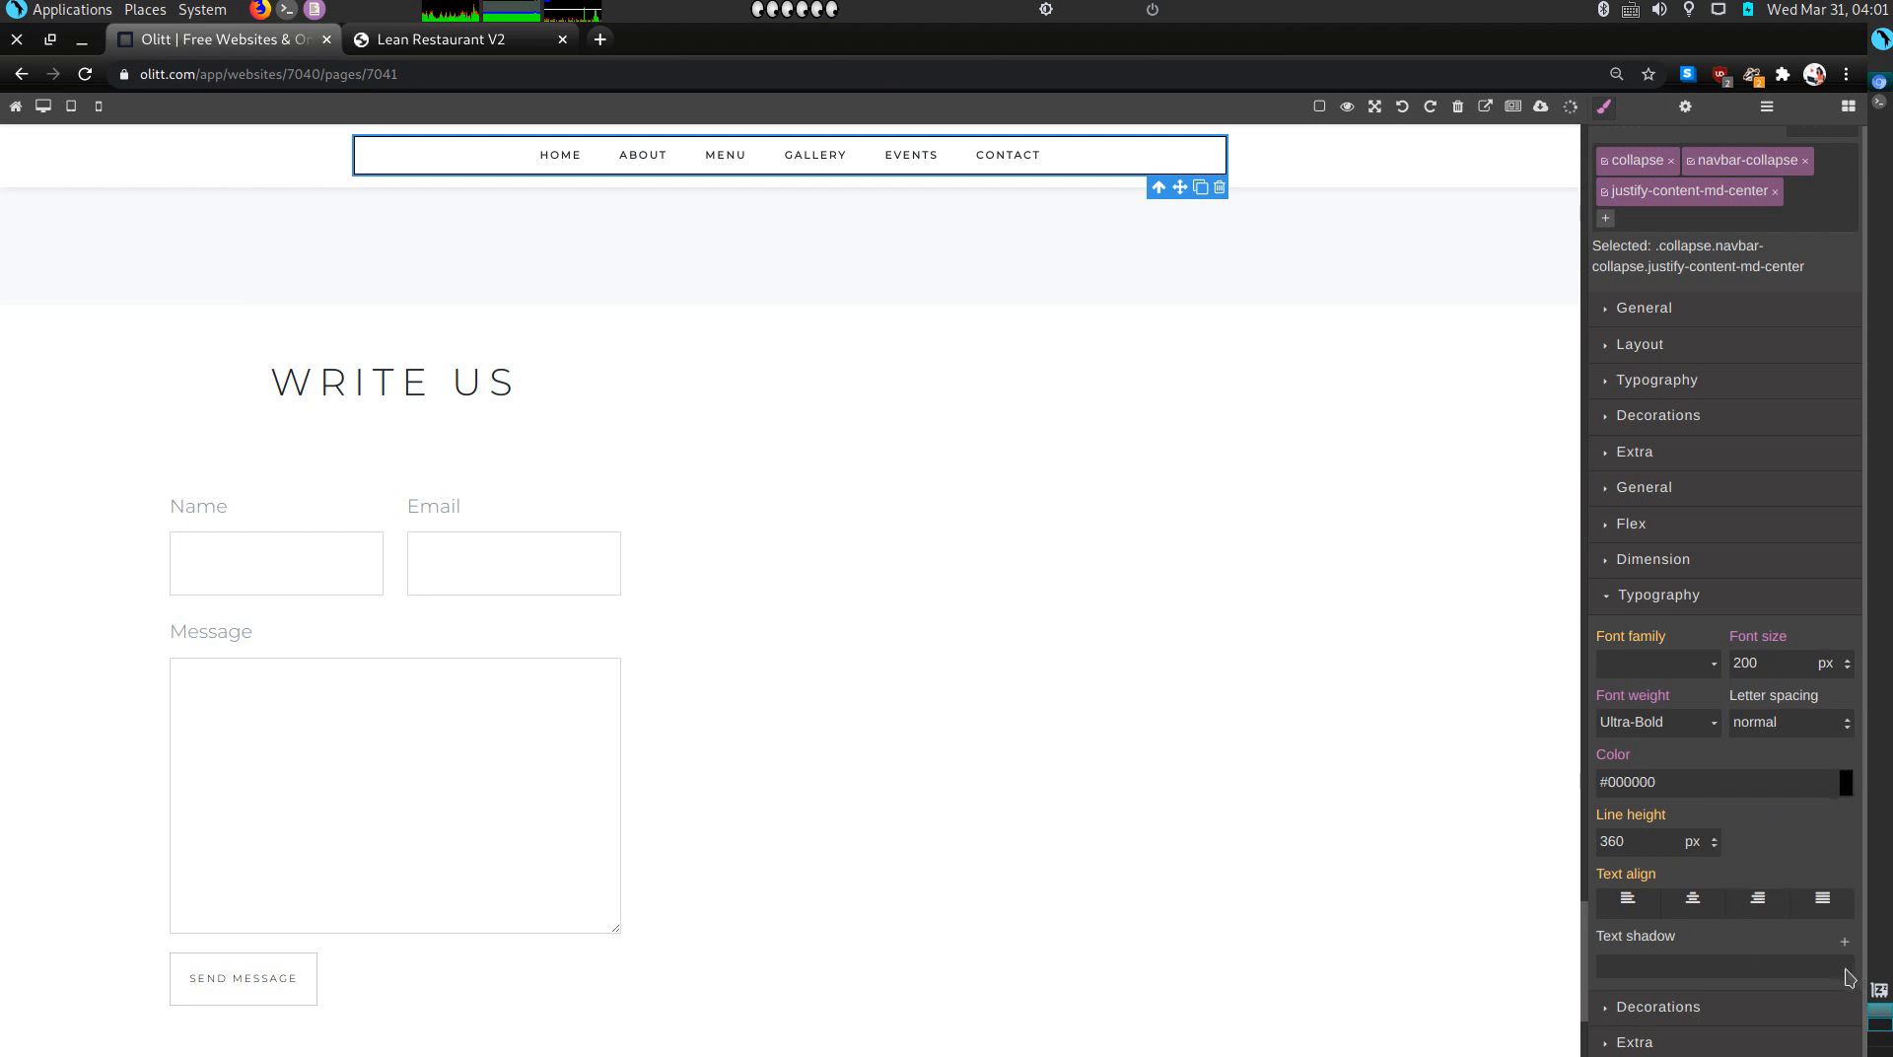
Step: Review the page in the editor, examining the testimonials, gallery, menu and hero section
{"action": "left_click", "coordinate": [689, 487]}
{"action": "scroll", "coordinate": [930, 677], "scroll_direction": "up", "scroll_amount": 5}
{"action": "scroll", "coordinate": [759, 587], "scroll_direction": "up", "scroll_amount": 12}
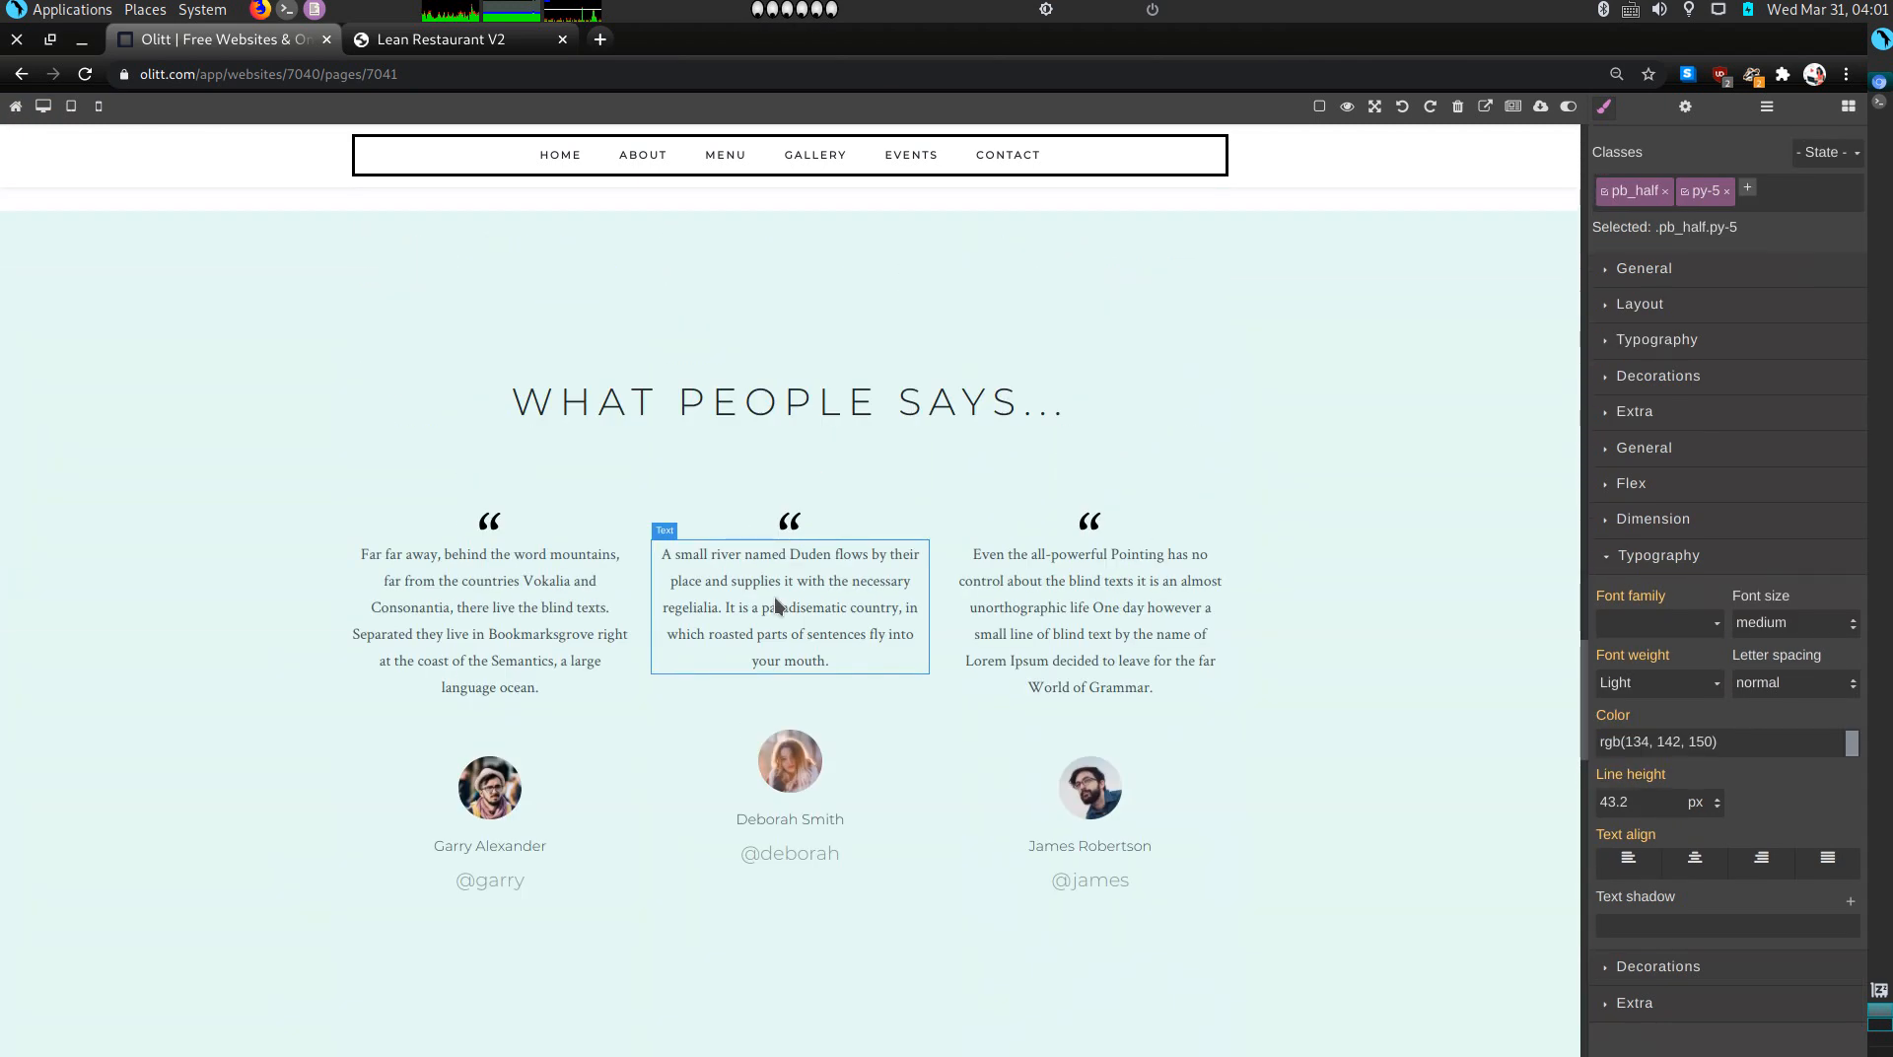
{"action": "scroll", "coordinate": [812, 584], "scroll_direction": "up", "scroll_amount": 12}
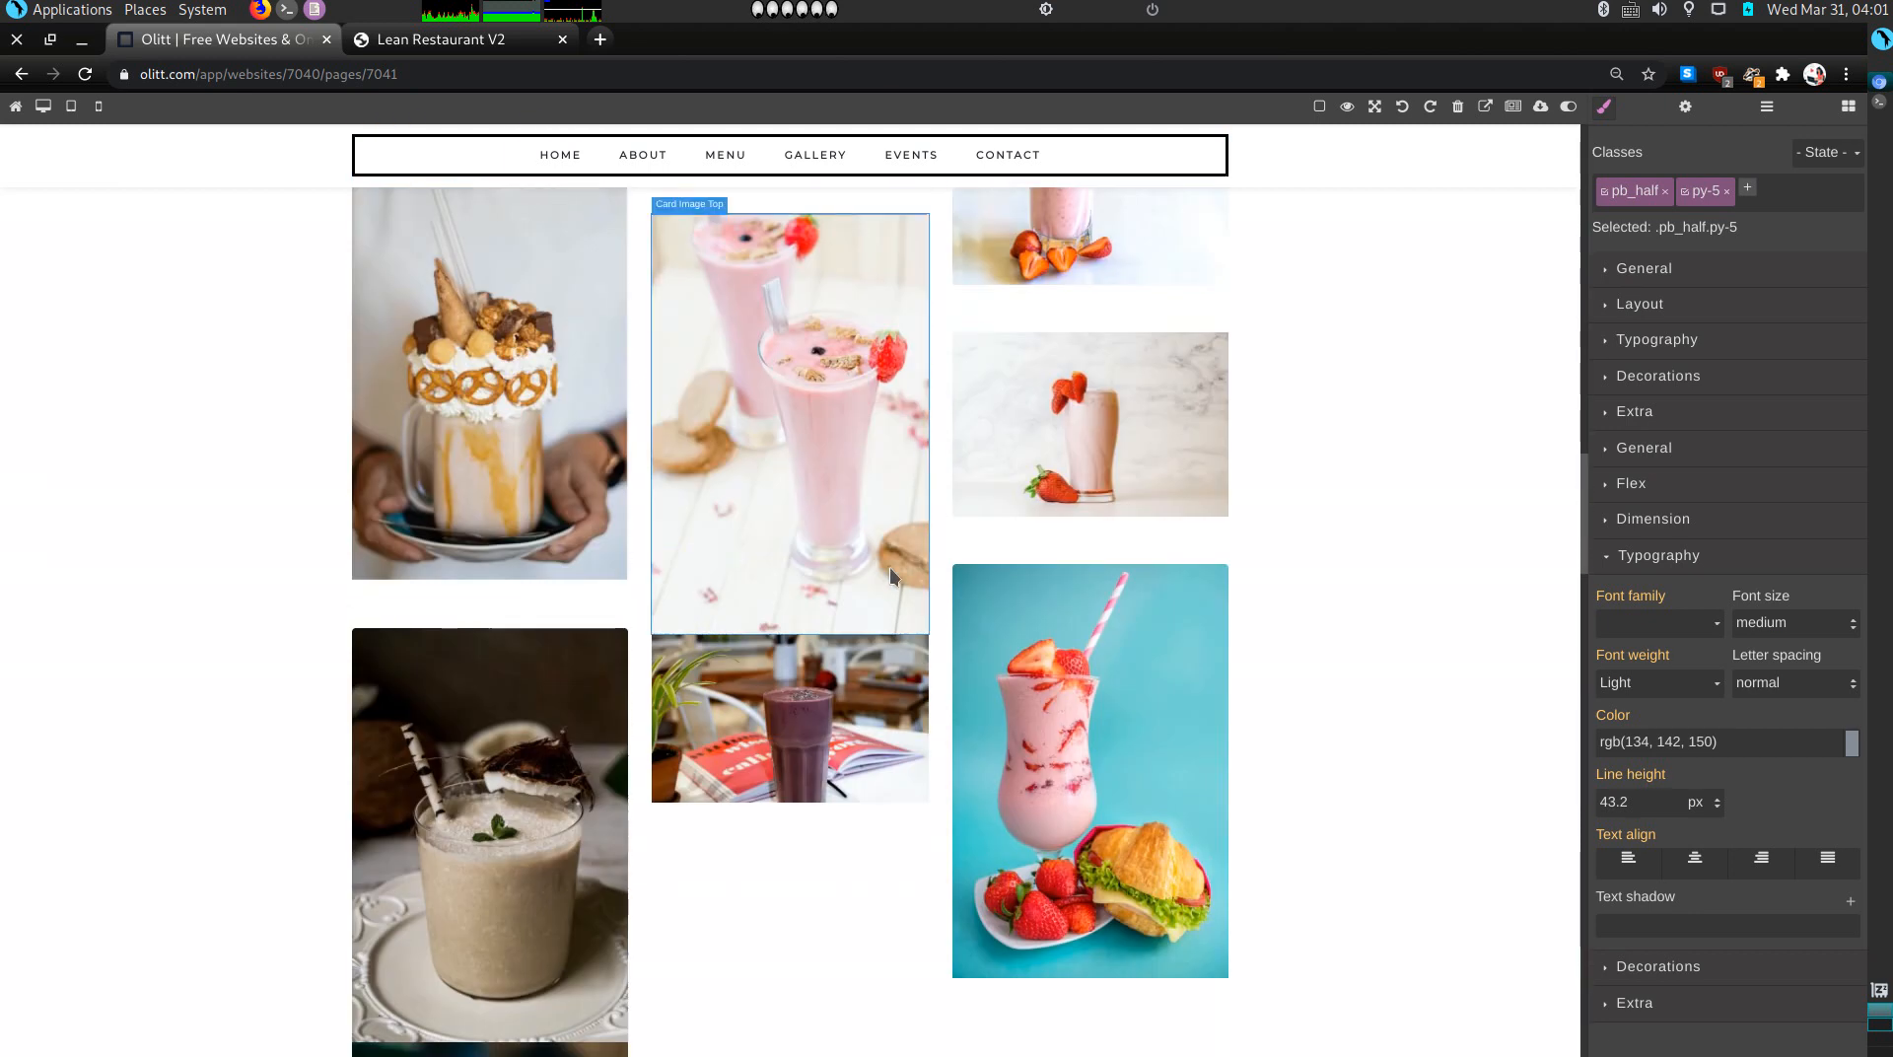
{"action": "scroll", "coordinate": [890, 566], "scroll_direction": "up", "scroll_amount": 6}
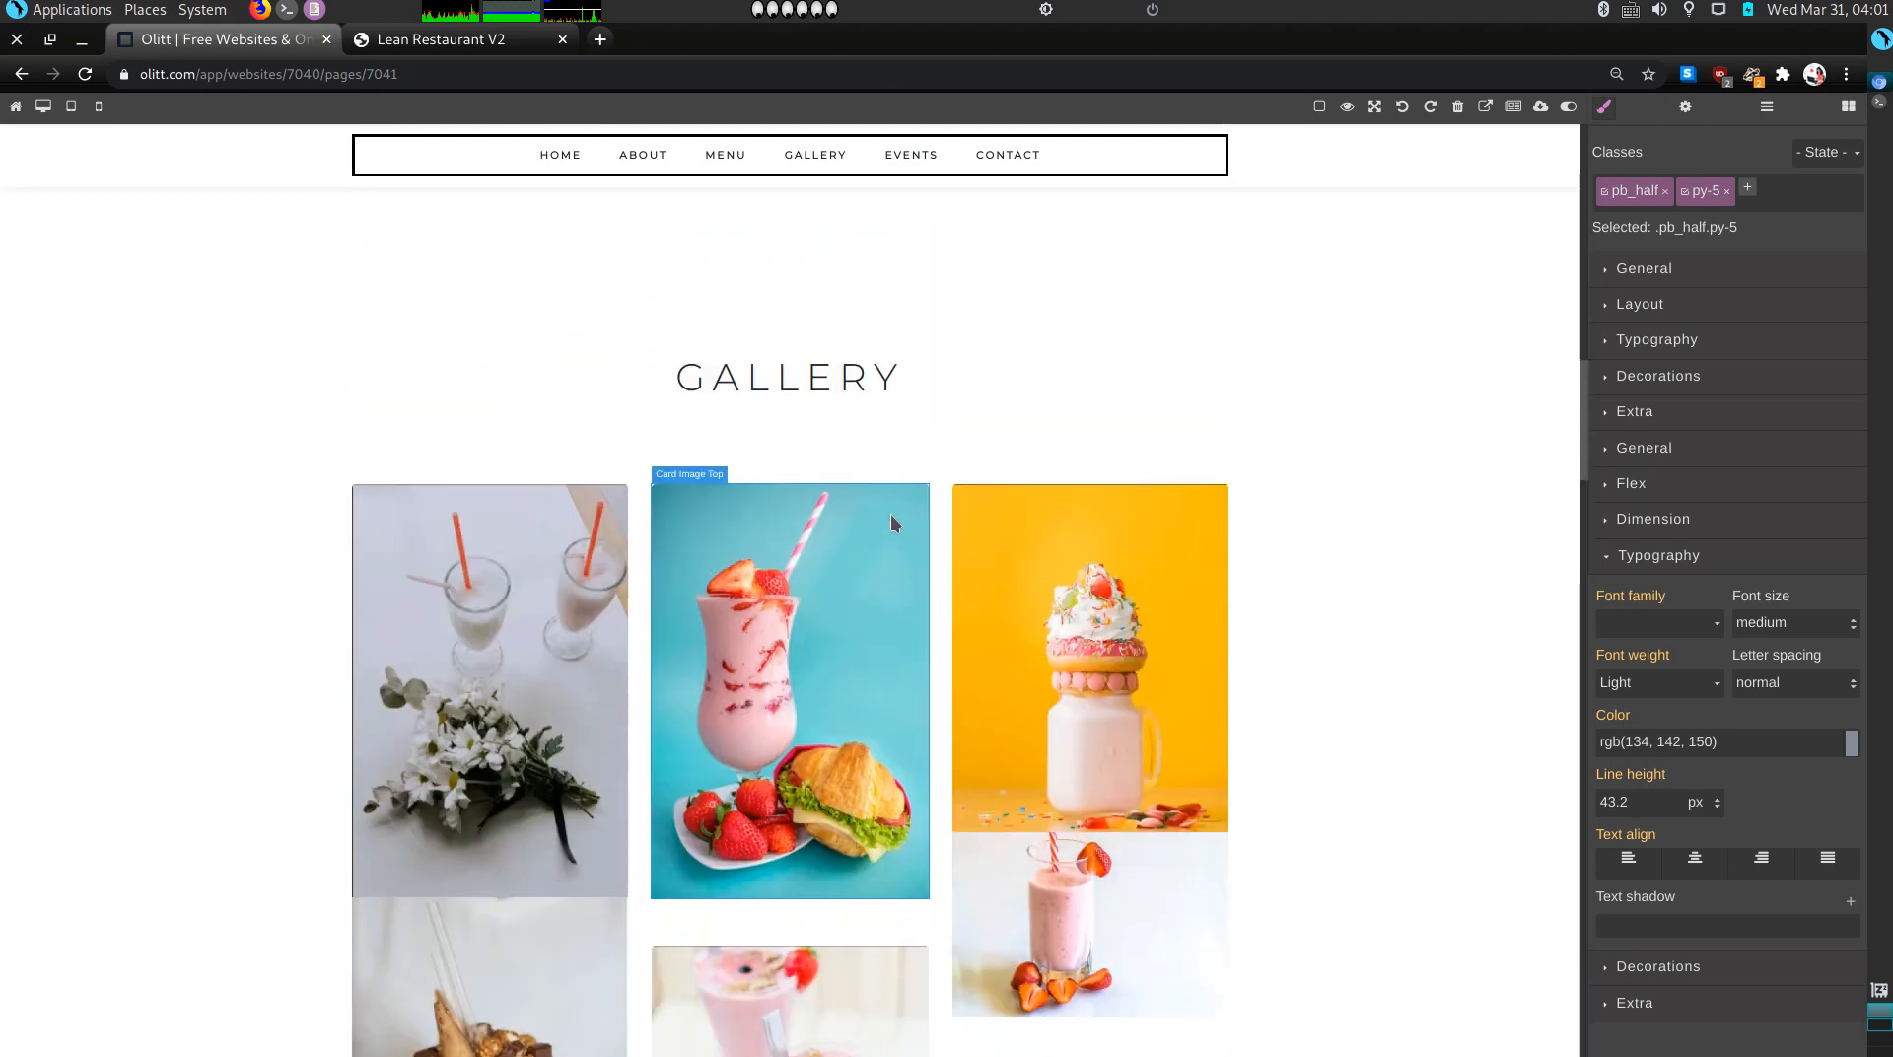
{"action": "scroll", "coordinate": [927, 761], "scroll_direction": "down", "scroll_amount": 4}
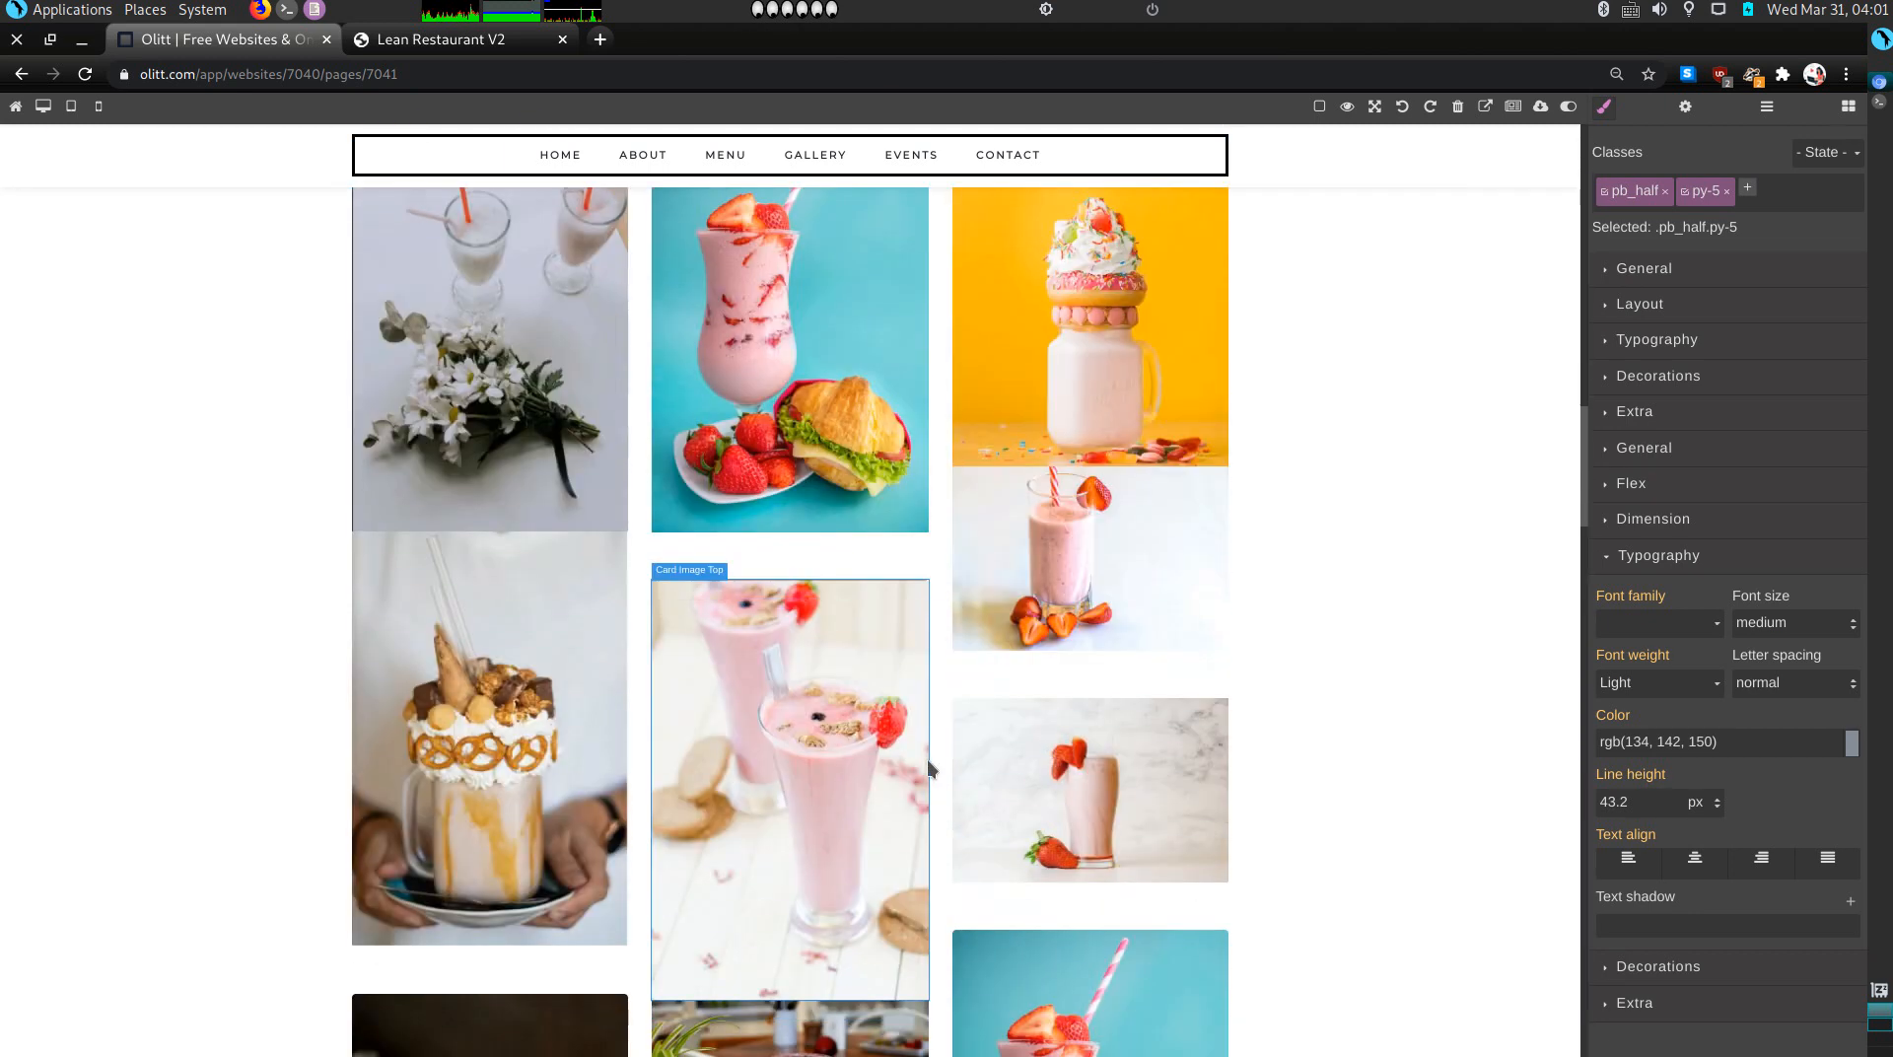
{"action": "scroll", "coordinate": [926, 759], "scroll_direction": "up", "scroll_amount": 10}
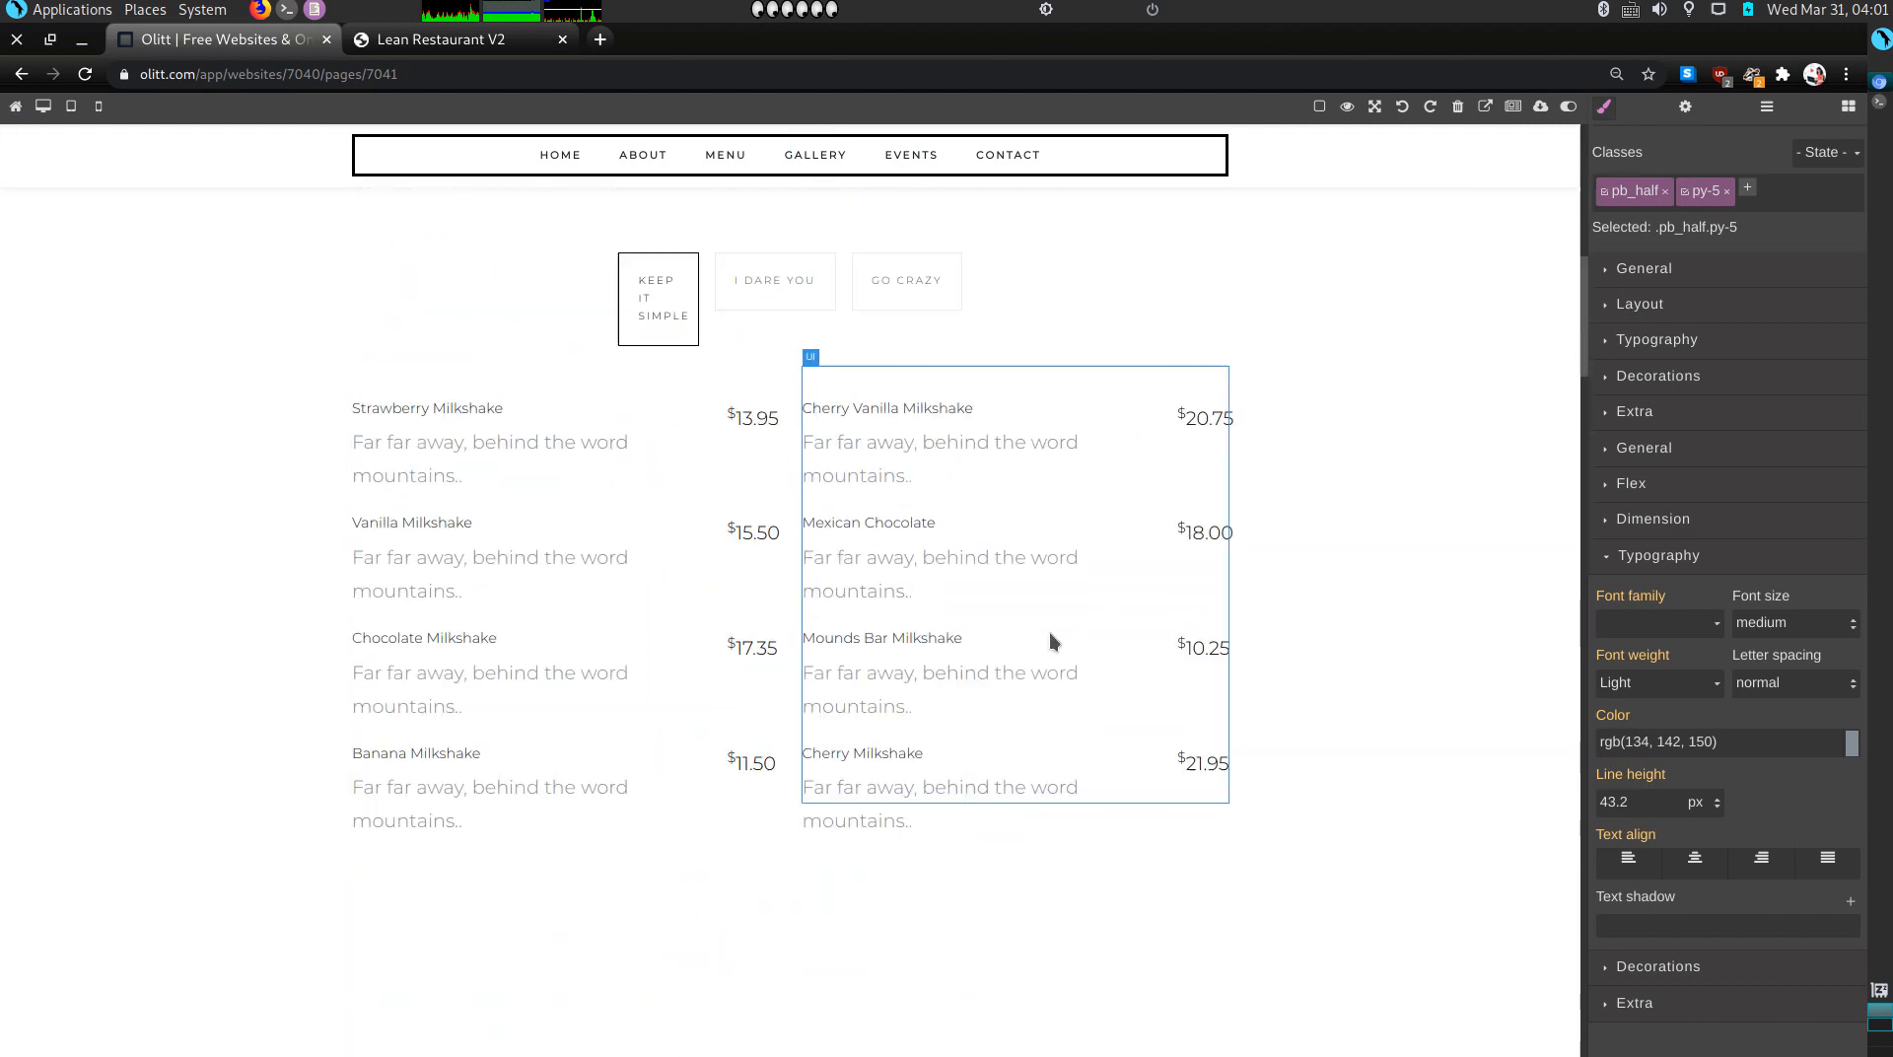
{"action": "scroll", "coordinate": [1193, 592], "scroll_direction": "up", "scroll_amount": 6}
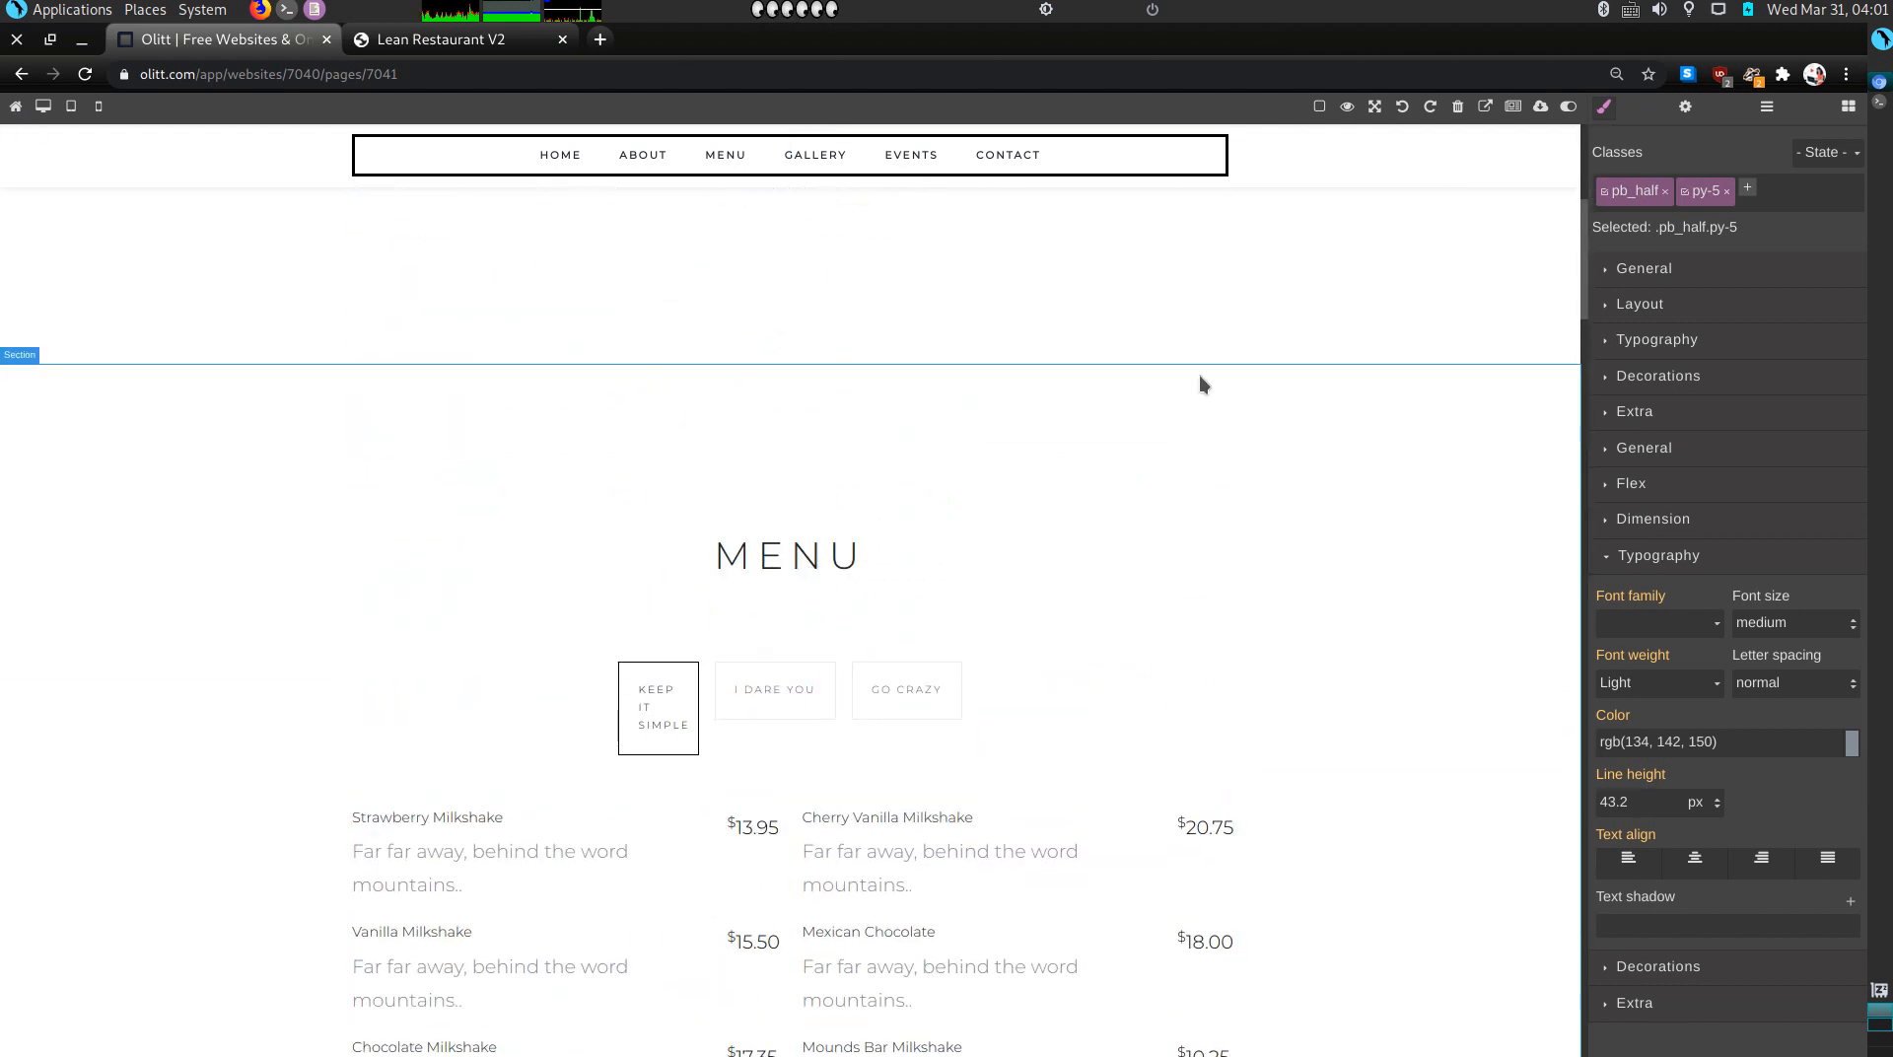
{"action": "scroll", "coordinate": [1003, 544], "scroll_direction": "up", "scroll_amount": 3}
{"action": "scroll", "coordinate": [813, 621], "scroll_direction": "up", "scroll_amount": 4}
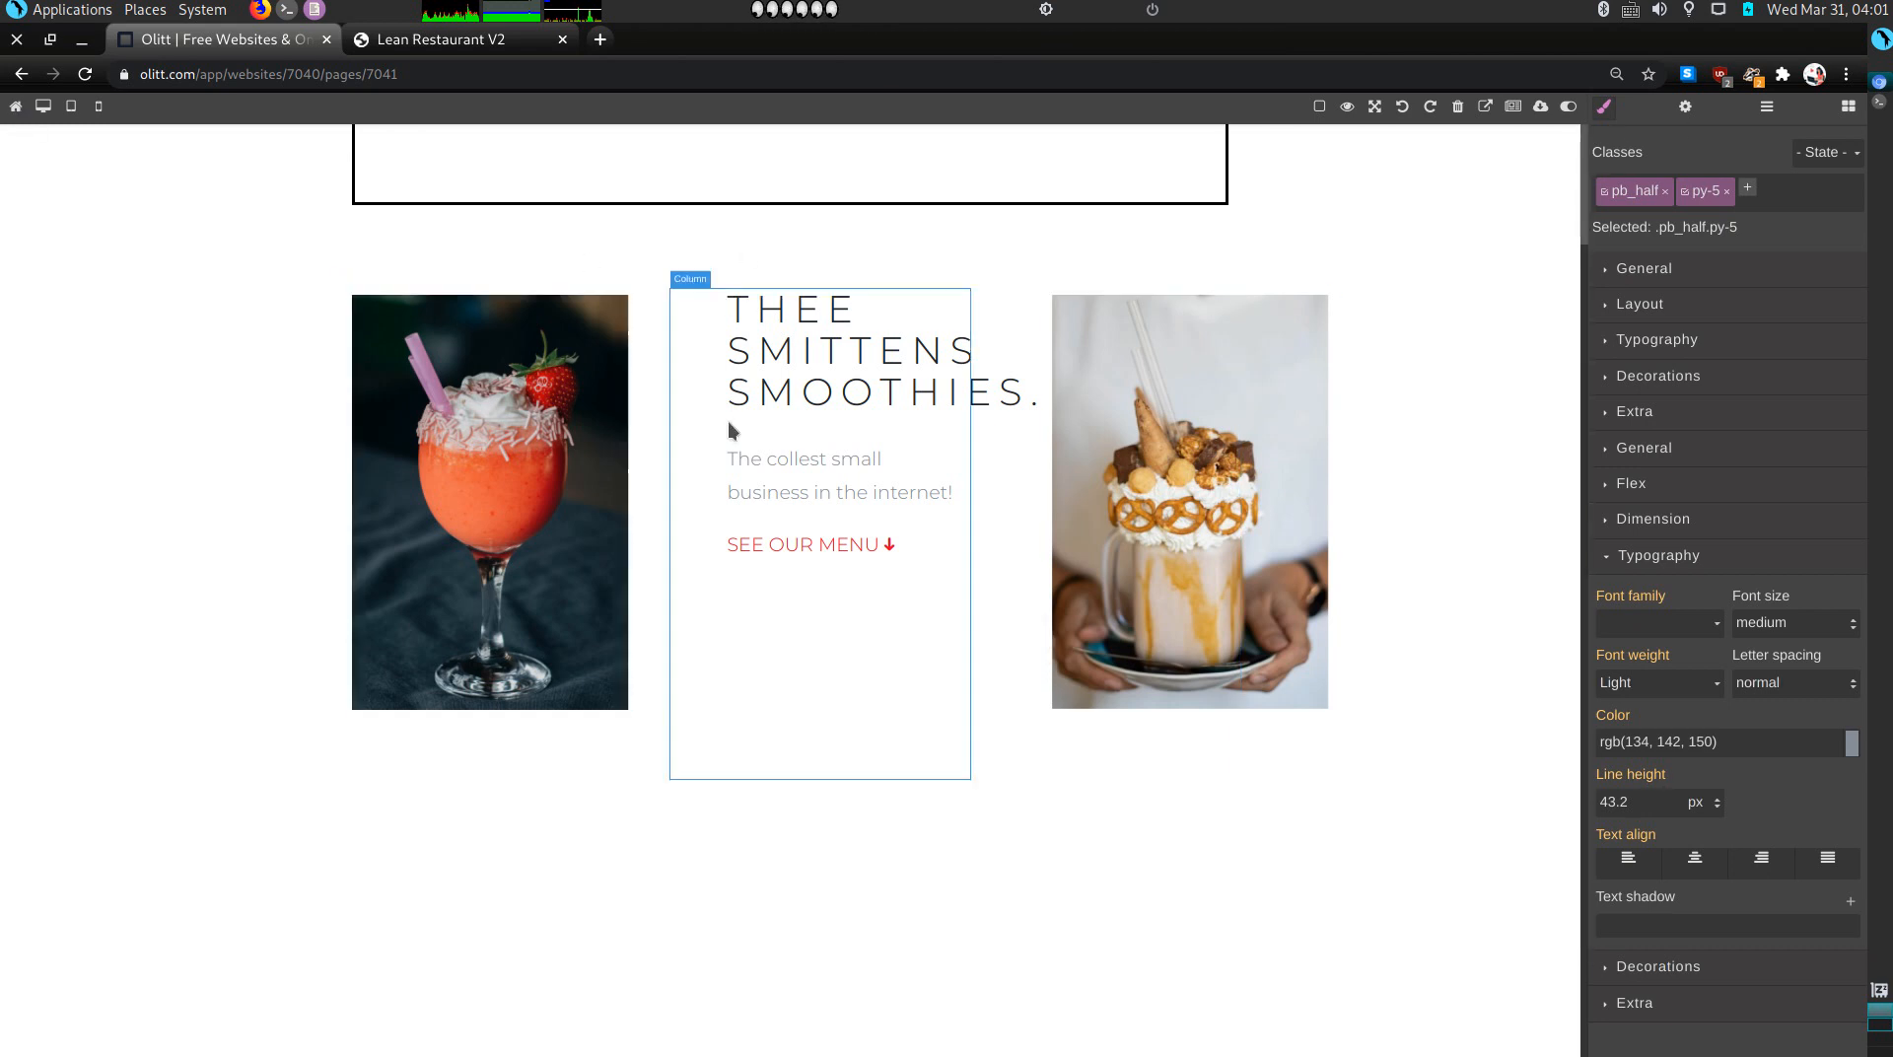
{"action": "scroll", "coordinate": [944, 449], "scroll_direction": "down", "scroll_amount": 1}
{"action": "scroll", "coordinate": [943, 448], "scroll_direction": "down", "scroll_amount": 2}
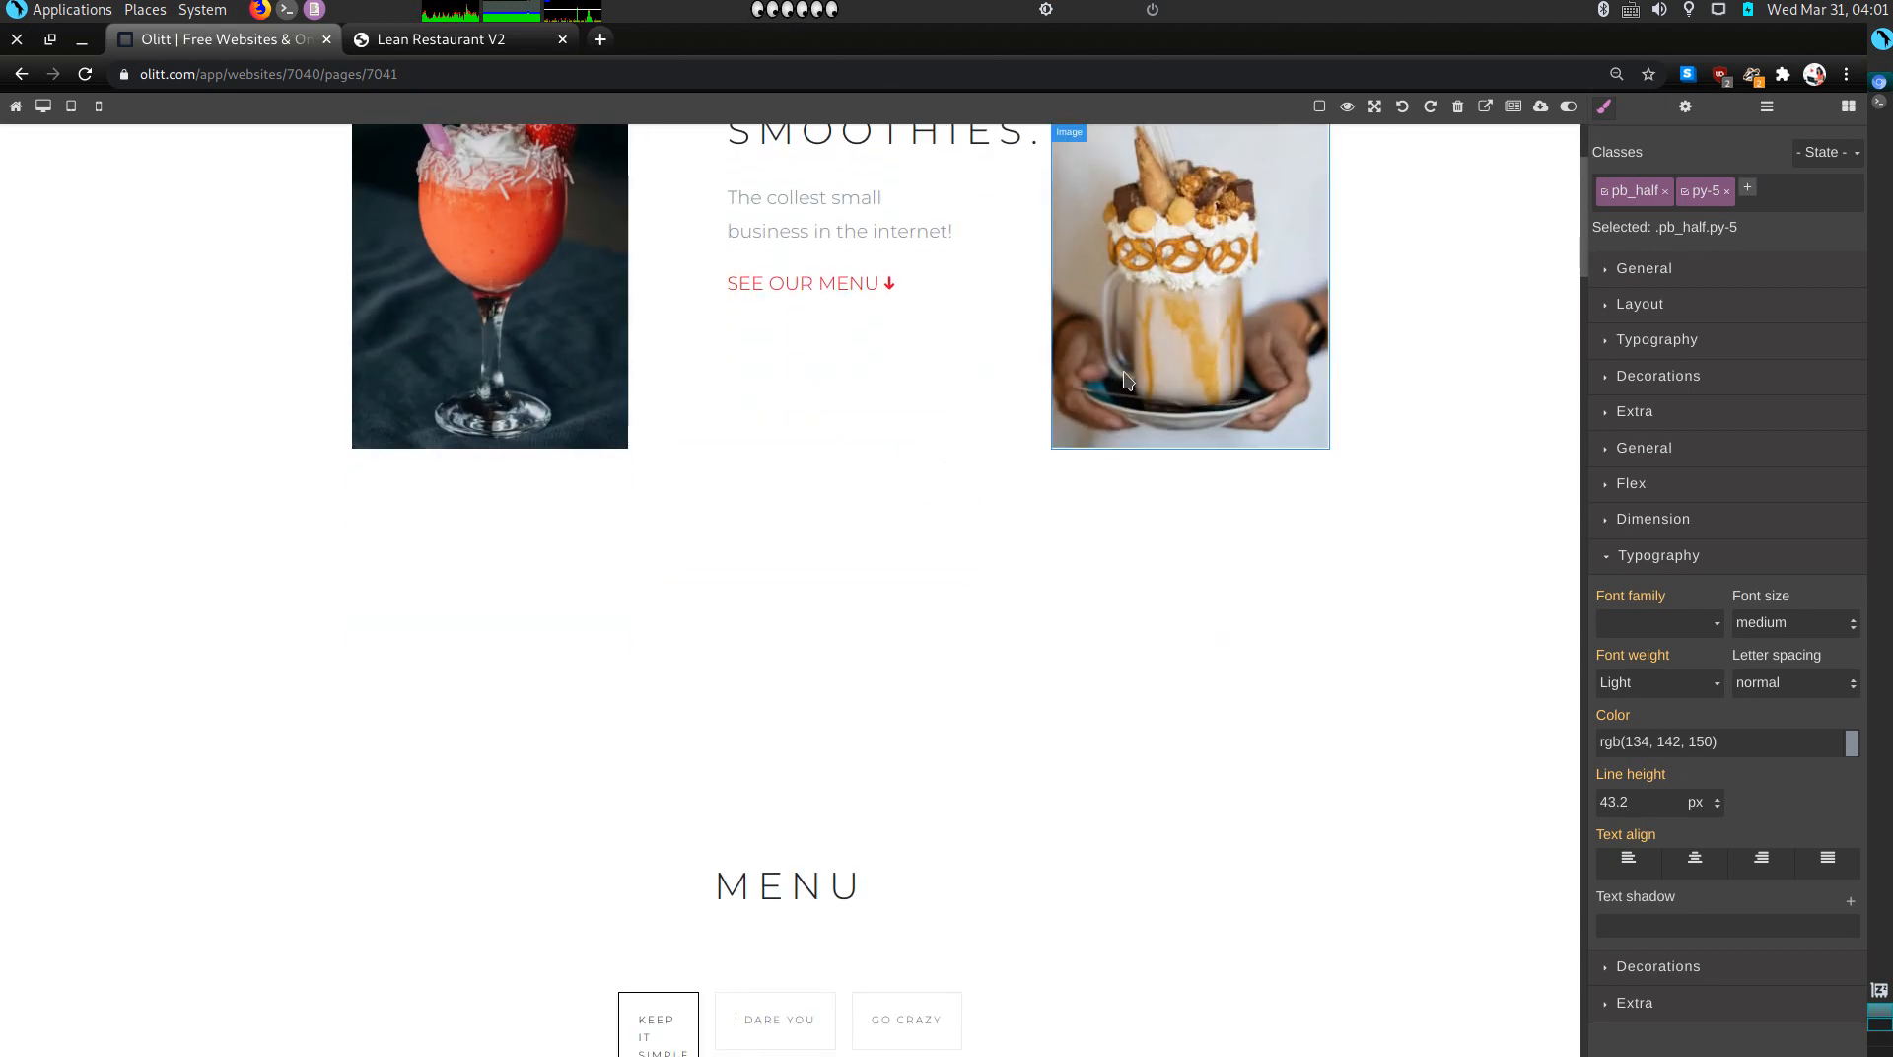
{"action": "scroll", "coordinate": [1101, 397], "scroll_direction": "up", "scroll_amount": 3}
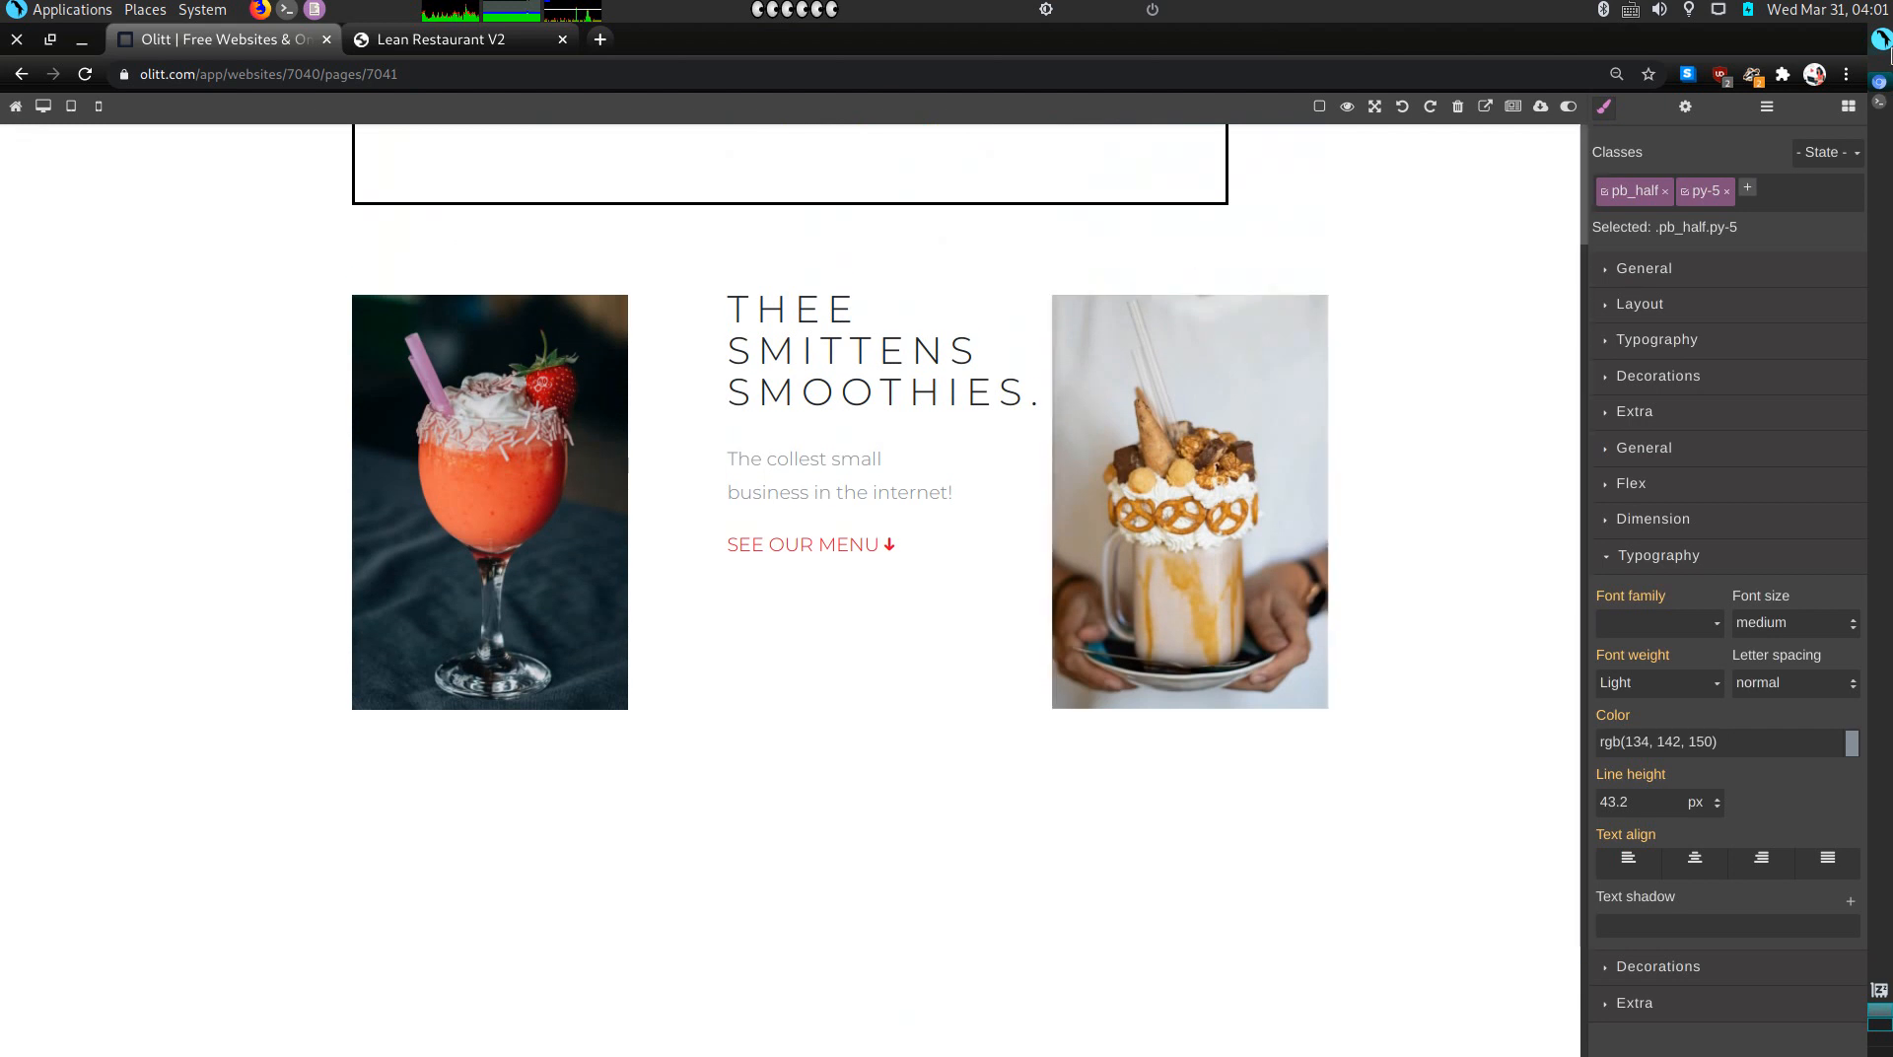
{"action": "left_click", "coordinate": [1880, 102]}
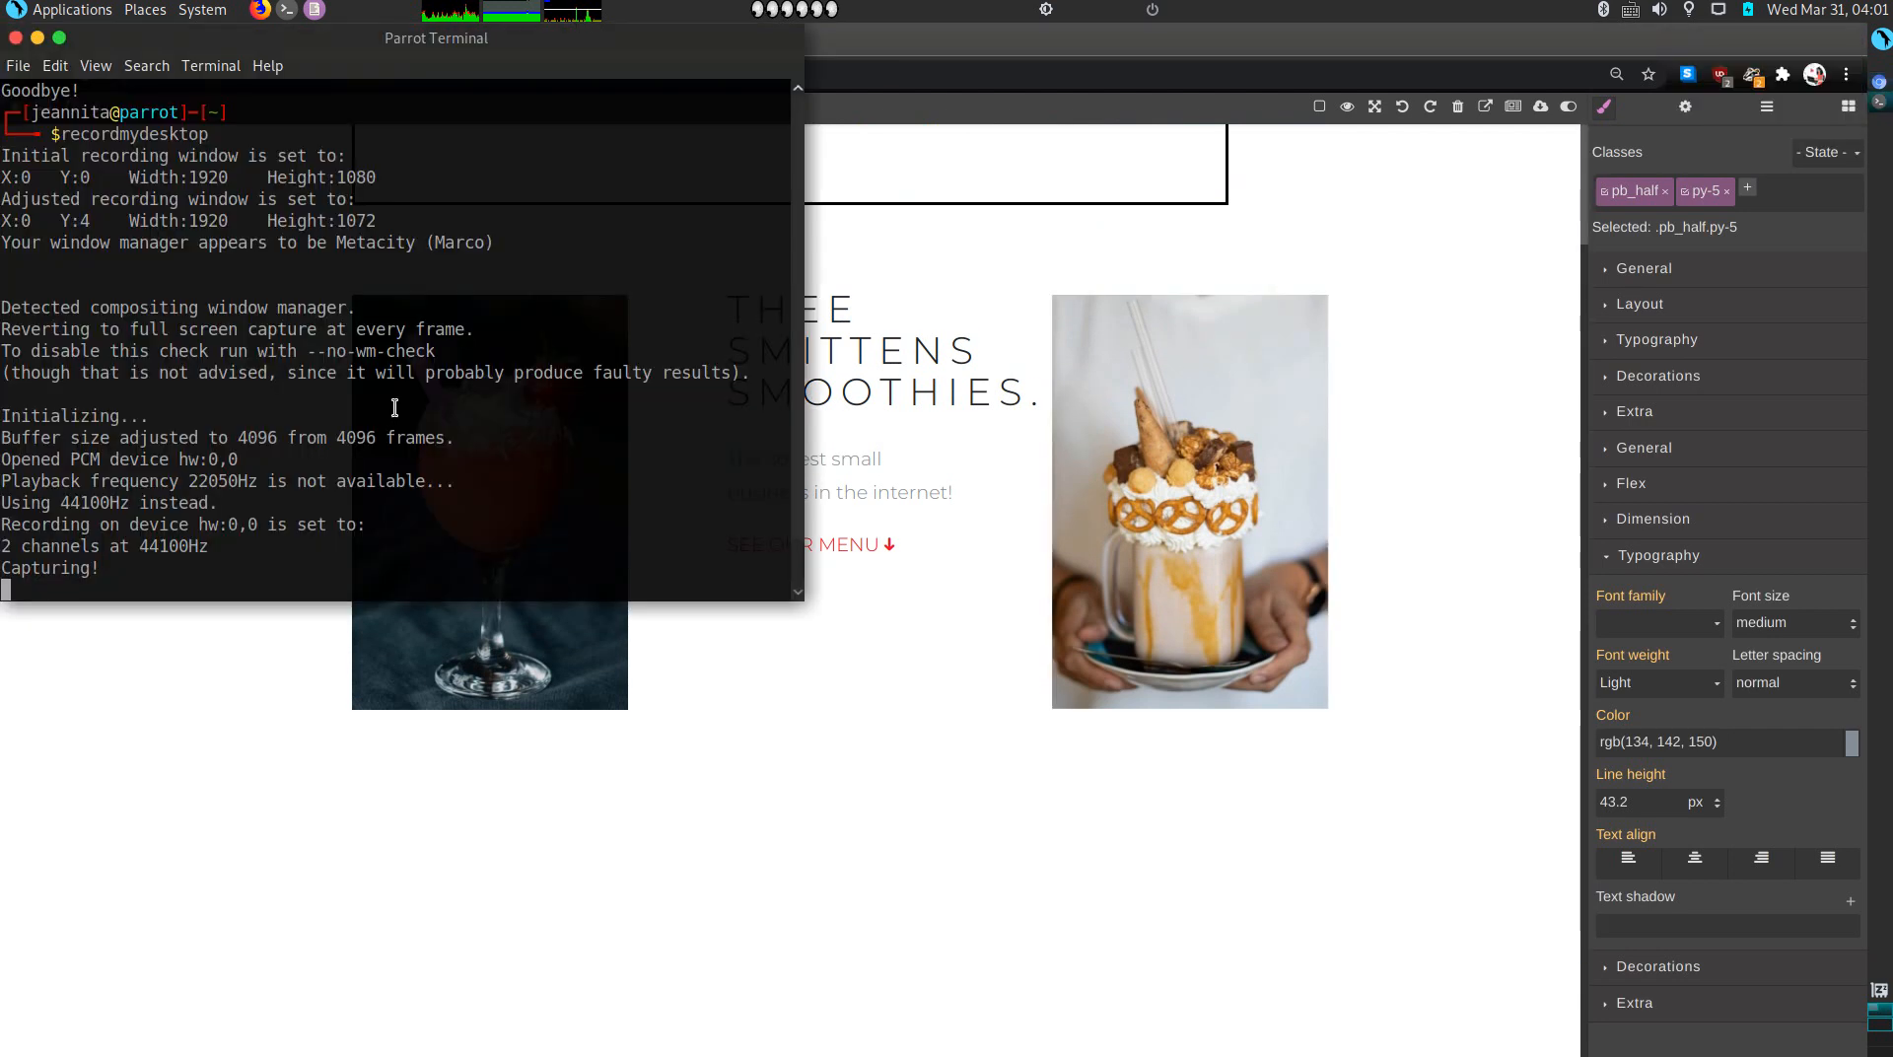